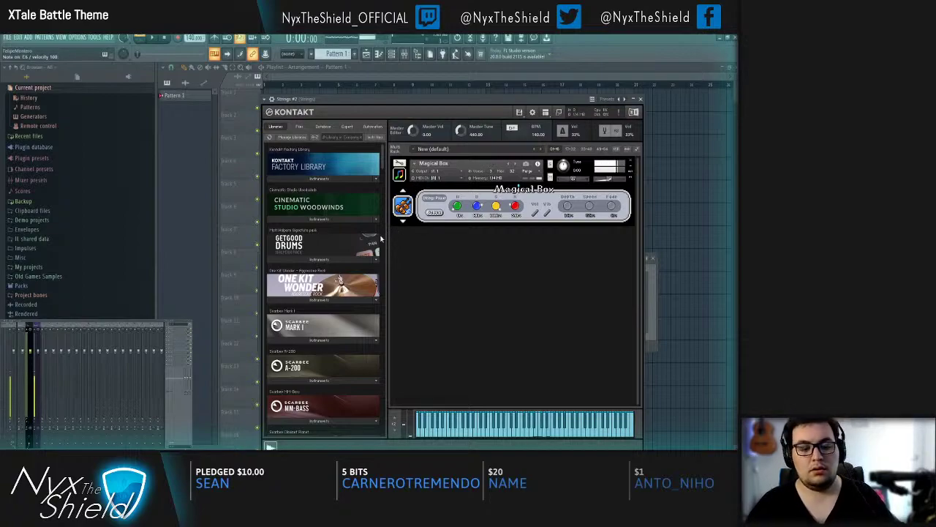
# Step: Open the Strings #2 piano roll, try D5 and G5 notes at the start of bar 1, and delete both
pyautogui.press('Escape')
pyautogui.click(351, 314)
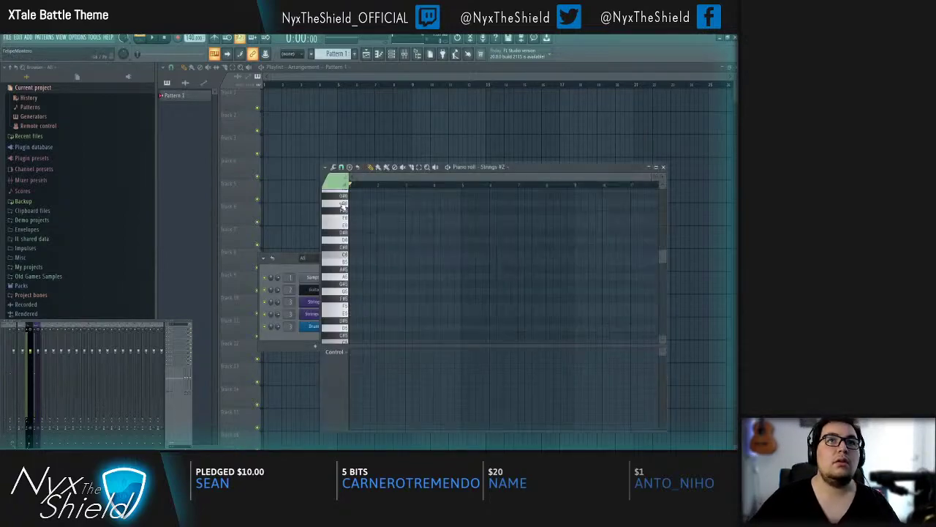
pyautogui.scroll(-1, 352, 285)
pyautogui.click(352, 293)
pyautogui.click(352, 305)
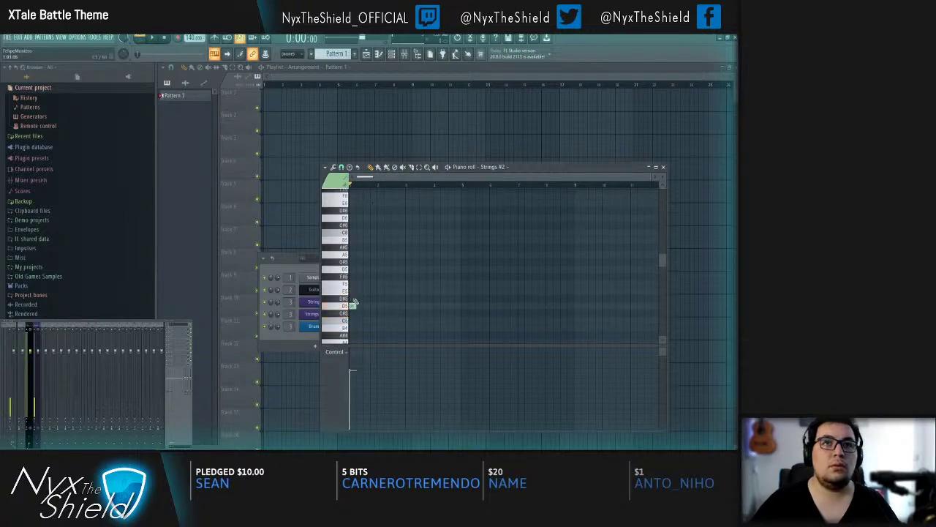
pyautogui.scroll(4, 359, 192)
pyautogui.scroll(1, 391, 301)
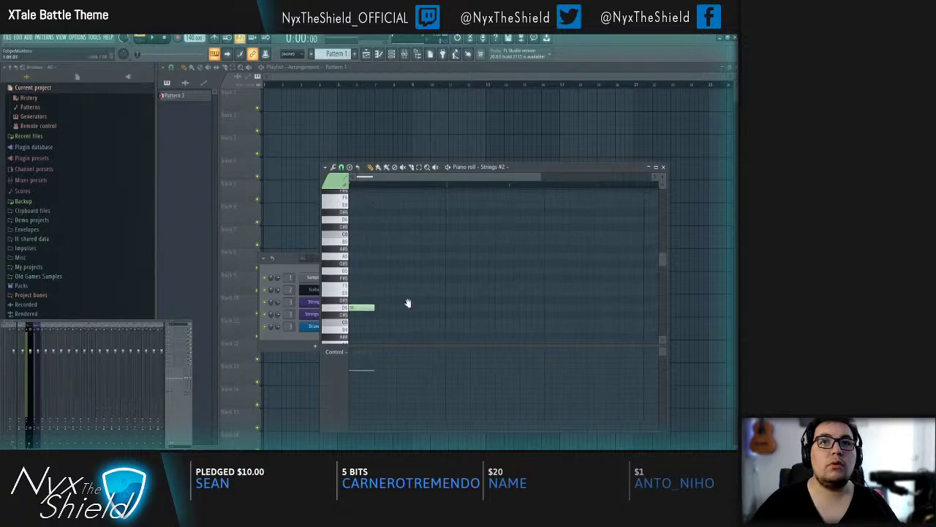
pyautogui.click(351, 281)
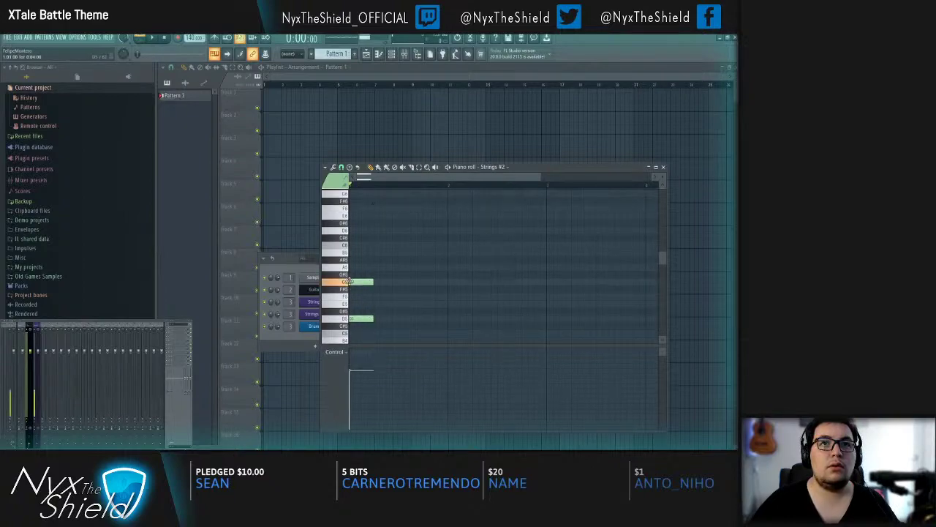
pyautogui.rightClick(360, 283)
pyautogui.rightClick(358, 319)
# Step: Enter the rising phrase D5, E5, F5, E5, F5, G5, A5, D6 from the start of bar 1 and play it
pyautogui.scroll(-3, 357, 321)
pyautogui.click(347, 275)
pyautogui.click(352, 276)
pyautogui.click(357, 259)
pyautogui.click(363, 252)
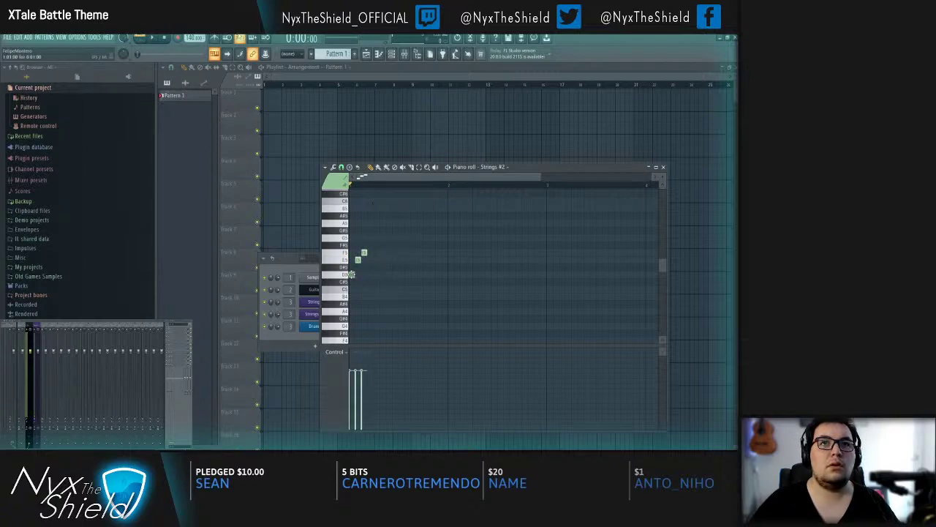
pyautogui.click(368, 259)
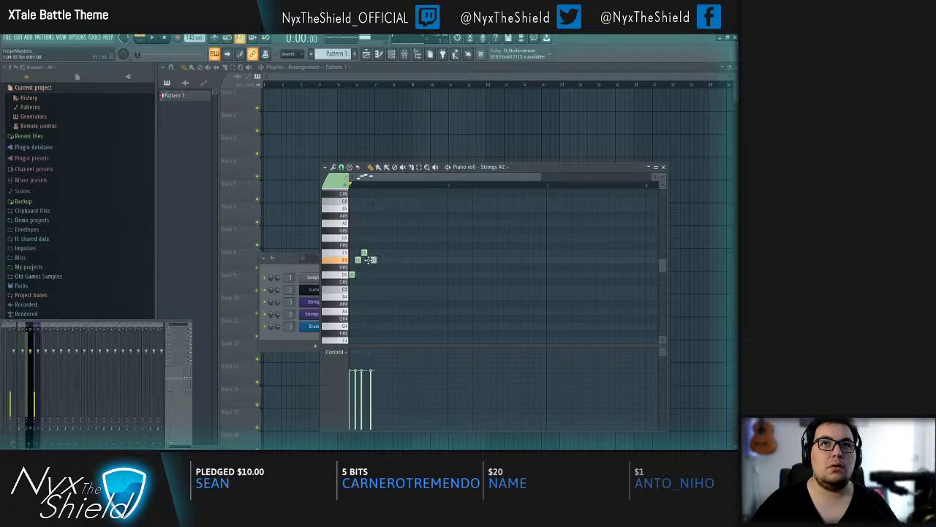
pyautogui.click(376, 252)
pyautogui.click(381, 237)
pyautogui.click(389, 223)
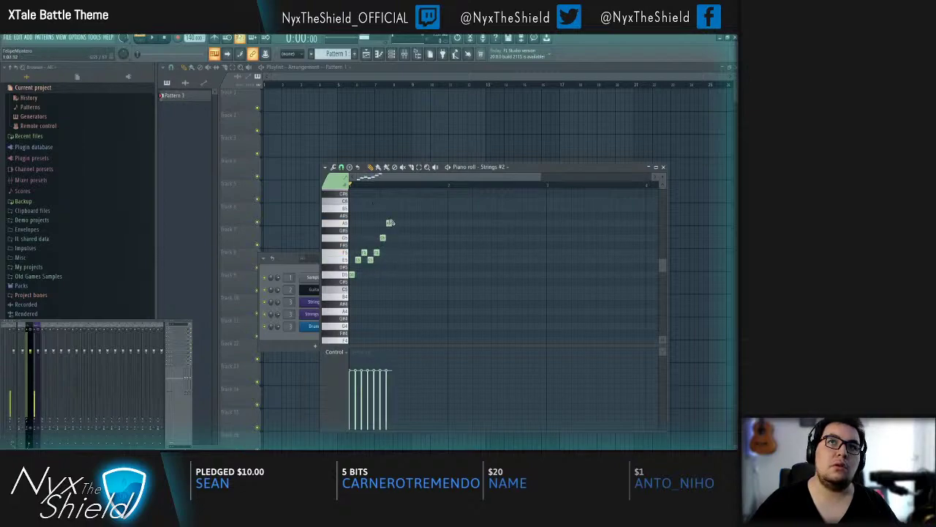
pyautogui.click(394, 189)
pyautogui.scroll(1, 393, 208)
pyautogui.press('space')
pyautogui.press('space')
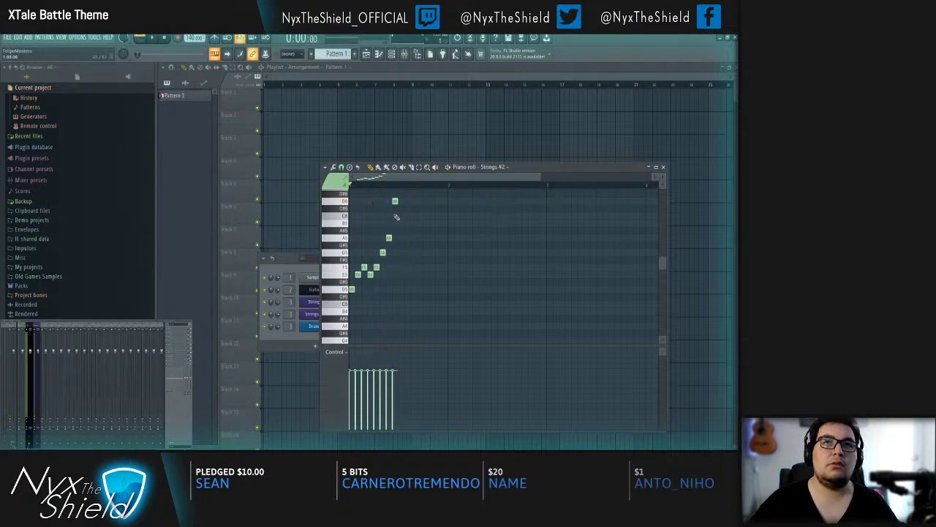
# Step: Select the whole phrase, compress it to about half its length and play it back
pyautogui.moveTo(409, 197); pyautogui.dragTo(349, 314)
pyautogui.moveTo(409, 246); pyautogui.dragTo(385, 247)
pyautogui.press('space')
pyautogui.press('space')
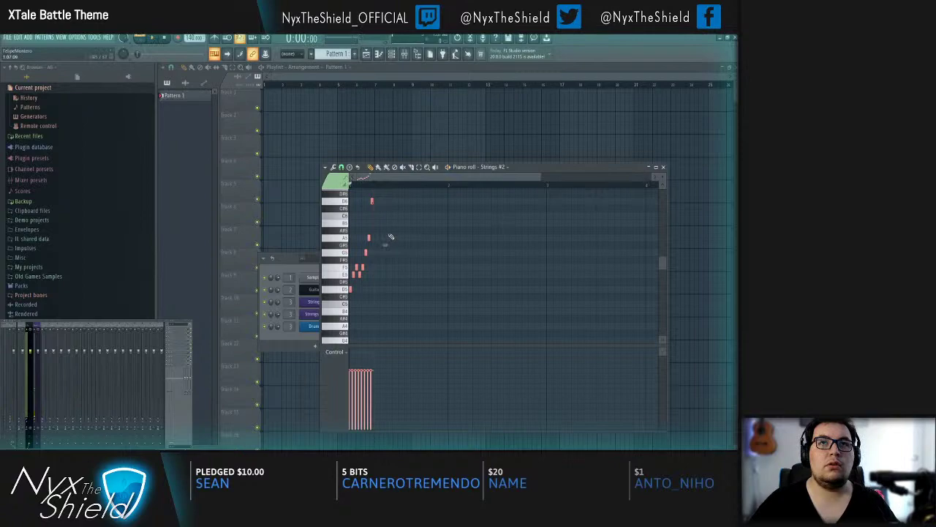
# Step: Play the compressed phrase again and cut all its notes from the first bar
pyautogui.press('space')
pyautogui.keyDown('ctrl'); pyautogui.click(412, 272); pyautogui.keyUp('ctrl')
pyautogui.press('space')
pyautogui.hotkey('ctrl', 'x')
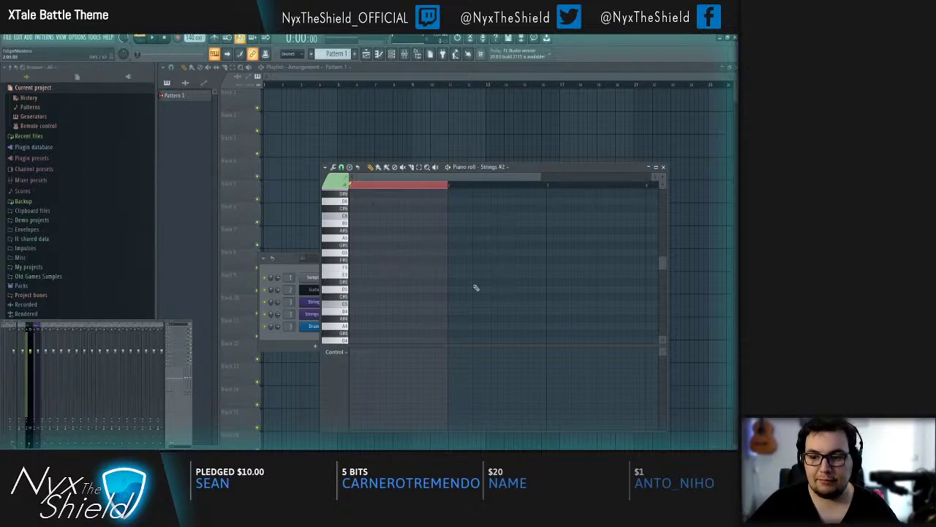
# Step: Add a chipsynth SFC instrument channel to the channel rack and close its plugin window
pyautogui.press('F7')
pyautogui.click(336, 303)
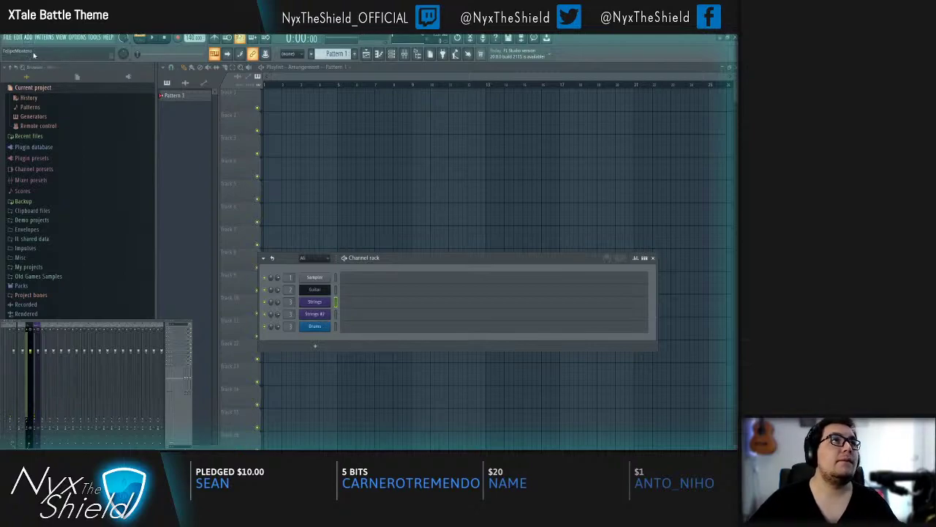
pyautogui.click(314, 69)
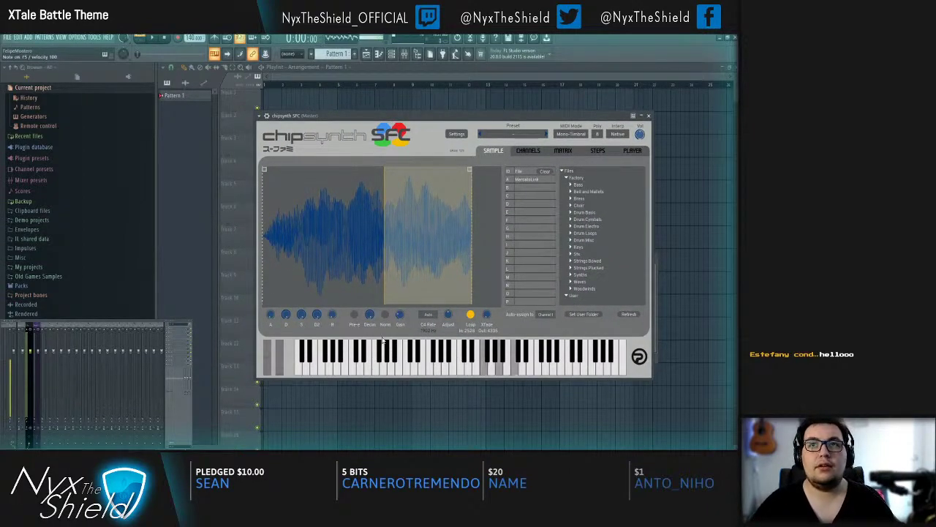
pyautogui.press('Escape')
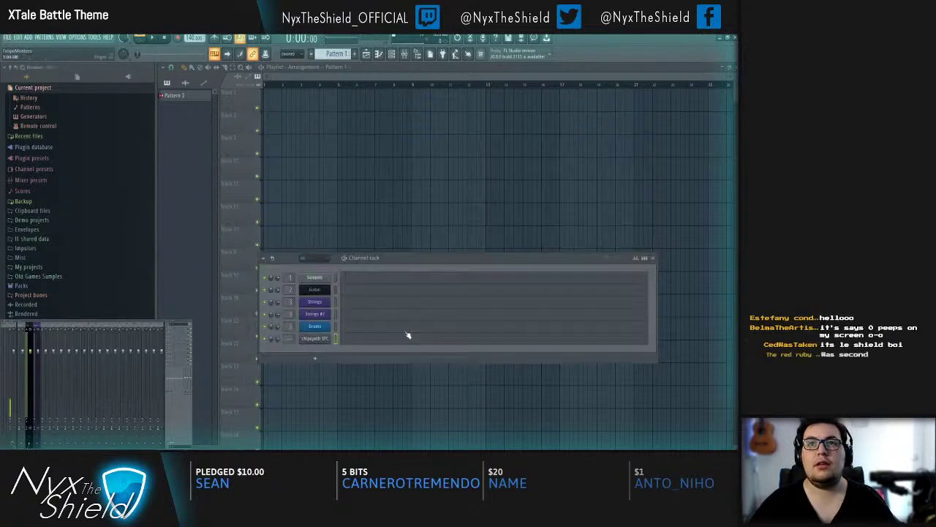
# Step: Move the chipsynth SFC channel above Drums and rename it Strings Stacc with a purple colour
pyautogui.hotkey('alt', 'Up')
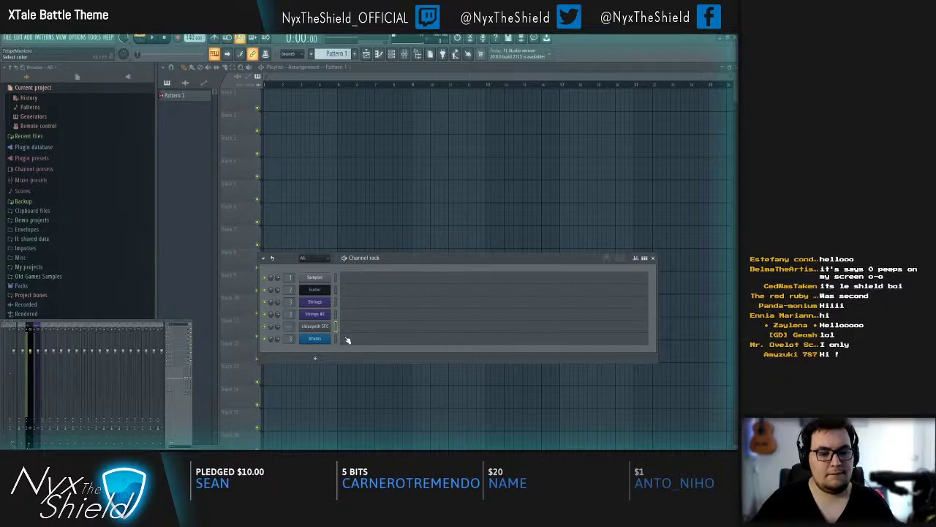
pyautogui.press('Return')
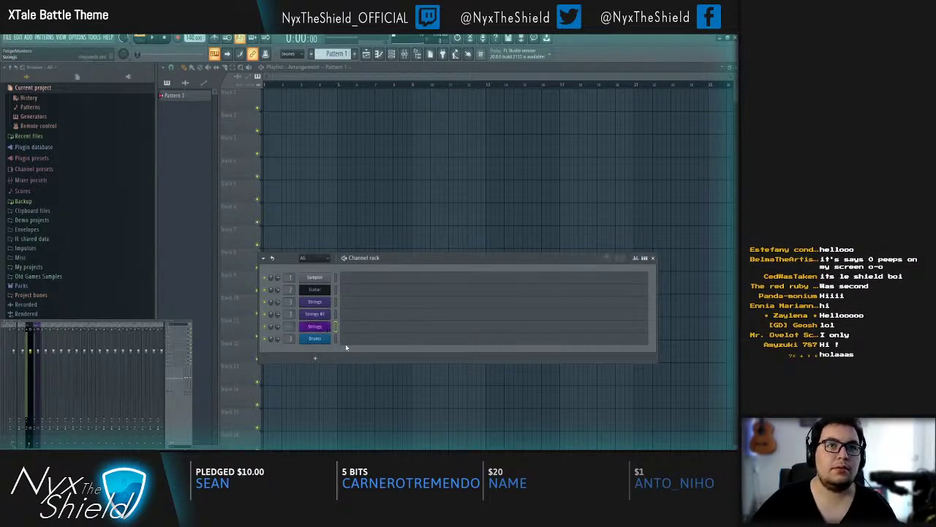
pyautogui.press('Return')
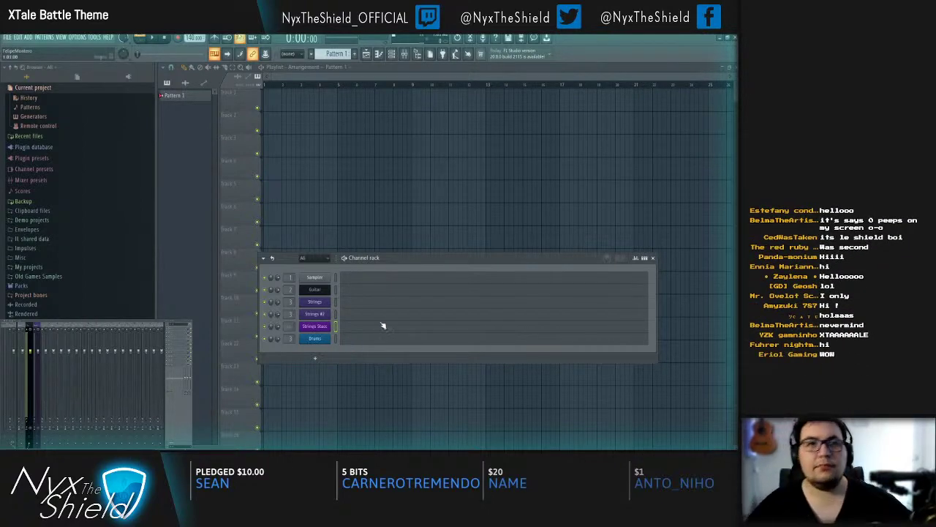
# Step: Open the Strings Stacc piano roll and place a short D5 note at the start of bar 1
pyautogui.click(366, 327)
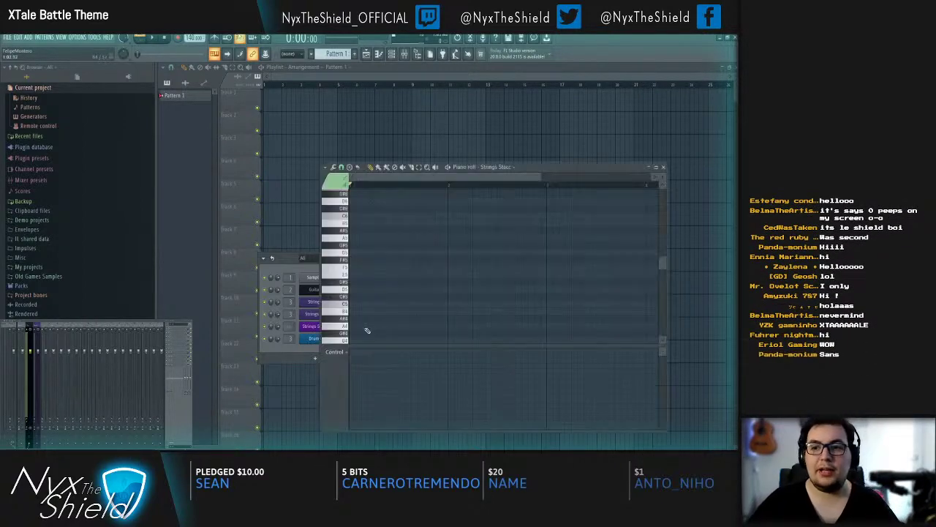
pyautogui.scroll(-1, 359, 277)
pyautogui.scroll(1, 360, 285)
pyautogui.click(352, 289)
pyautogui.rightClick(352, 289)
pyautogui.scroll(1, 352, 286)
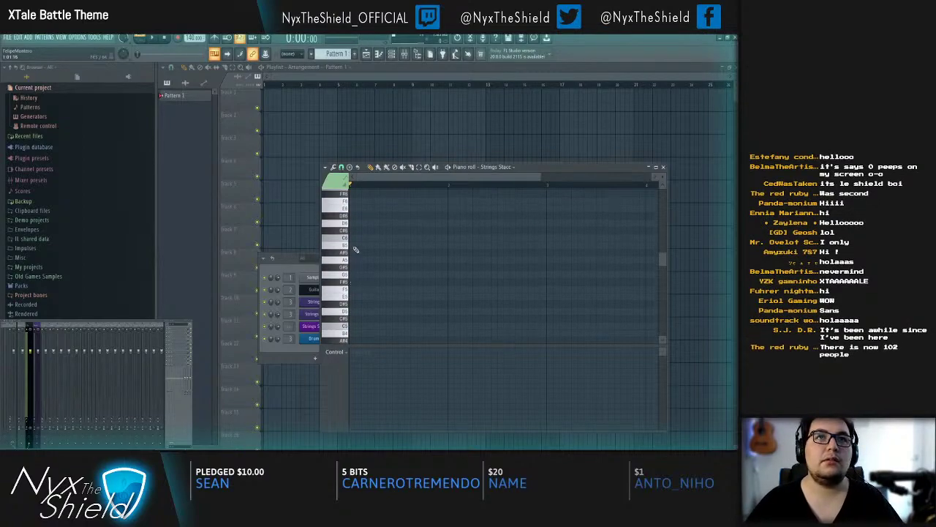
pyautogui.click(356, 312)
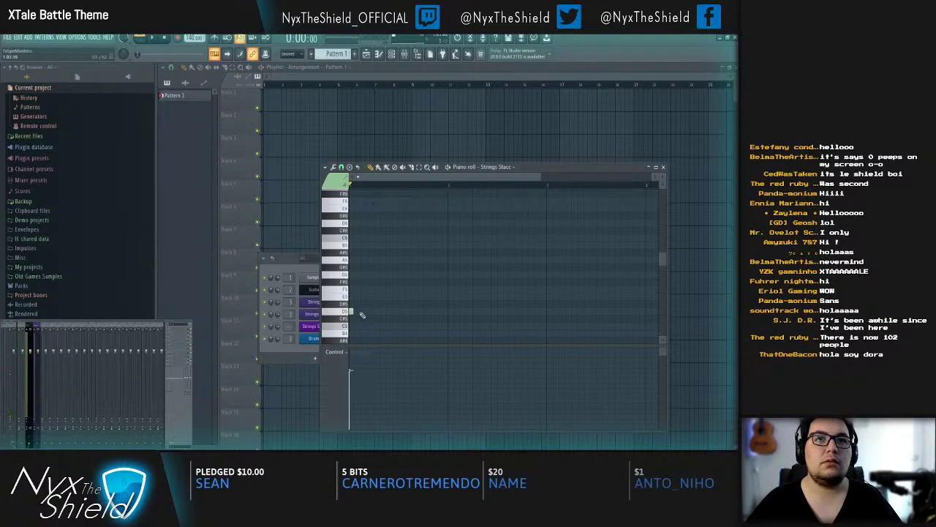
# Step: Add short A4 notes on the first three eighth-note positions of bar 1 while checking playback
pyautogui.scroll(-1, 350, 338)
pyautogui.scroll(-1, 354, 322)
pyautogui.press('space')
pyautogui.press('space')
pyautogui.click(364, 318)
pyautogui.press('space')
pyautogui.click(375, 318)
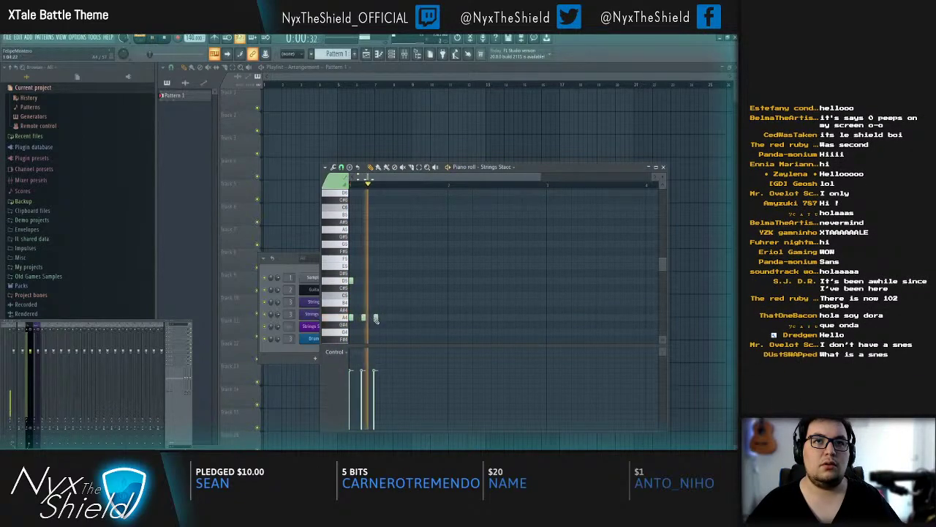
pyautogui.press('space')
# Step: Fill the rest of bar 1 with A4 notes on every eighth and repeat D5 on the fourth and seventh
pyautogui.moveTo(357, 270); pyautogui.dragTo(345, 344)
pyautogui.moveTo(351, 303)
pyautogui.mouseDown()
pyautogui.moveTo(388, 303)
pyautogui.moveTo(361, 326)
pyautogui.mouseUp()
pyautogui.press('space')
pyautogui.keyDown('ctrl'); pyautogui.click(387, 315); pyautogui.keyUp('ctrl')
pyautogui.click(400, 302)
pyautogui.click(412, 302)
pyautogui.press('space')
pyautogui.moveTo(395, 258); pyautogui.dragTo(425, 303)
pyautogui.hotkey('ctrl', 'b')
pyautogui.click(436, 305)
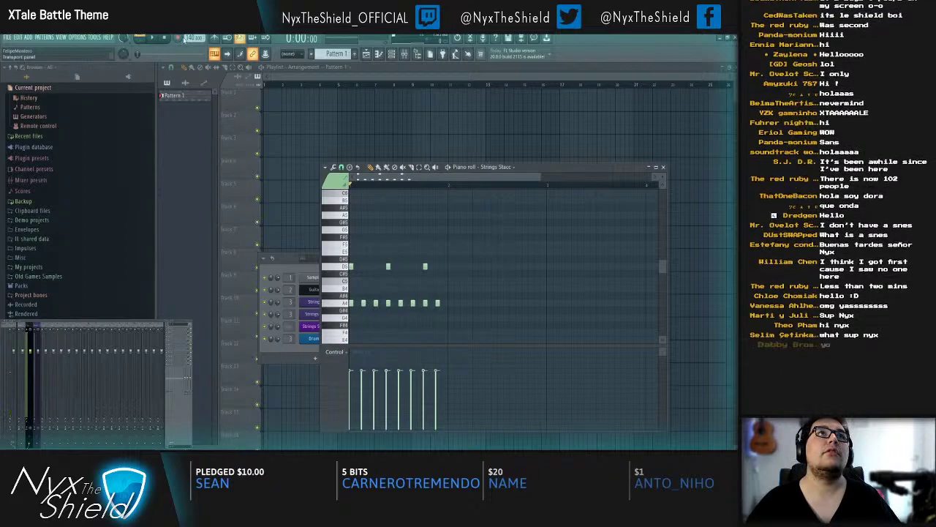
# Step: Set the tempo to 186 BPM and slightly lengthen all the notes in the bar while checking playback
pyautogui.press('space')
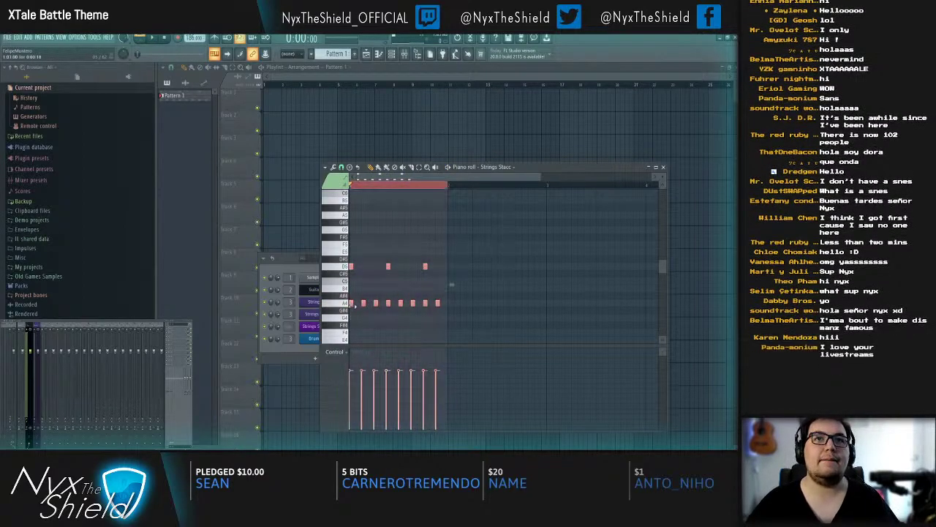
pyautogui.press('space')
pyautogui.press('space')
# Step: Add an A5 note above each of the three D5 notes and play the bar
pyautogui.scroll(1, 362, 275)
pyautogui.moveTo(361, 246); pyautogui.dragTo(352, 229)
pyautogui.rightClick(352, 230)
pyautogui.click(352, 238)
pyautogui.click(353, 199)
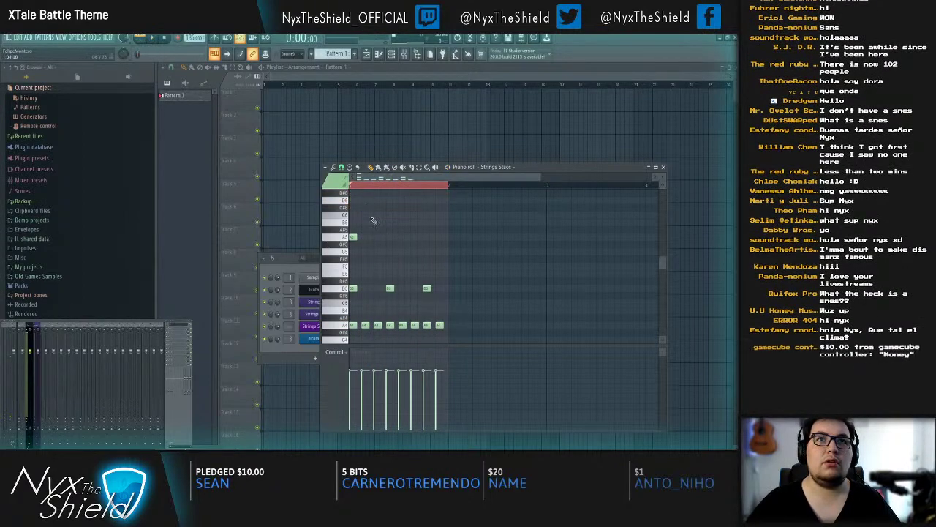
pyautogui.moveTo(450, 297); pyautogui.dragTo(353, 237)
pyautogui.rightClick(353, 237)
pyautogui.press('space')
pyautogui.keyDown('ctrl'); pyautogui.click(473, 273); pyautogui.keyUp('ctrl')
pyautogui.press('space')
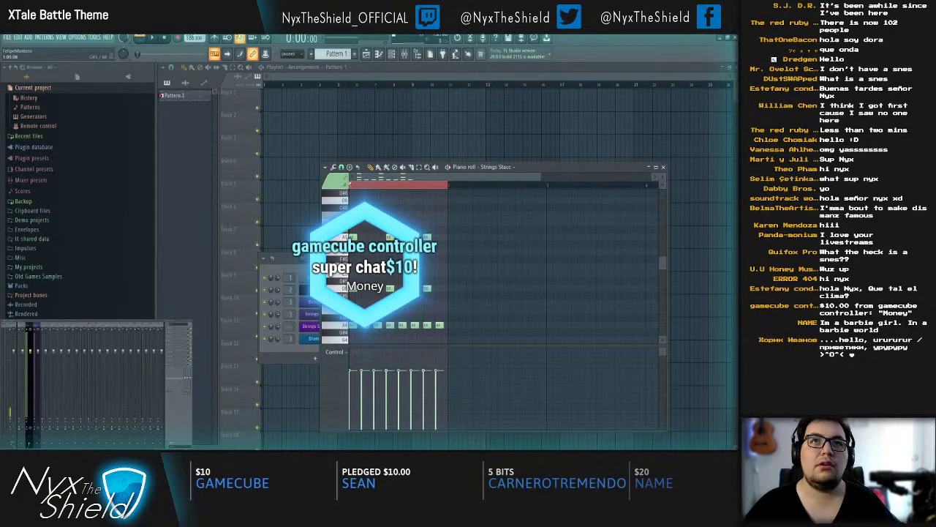
# Step: Open the Strings Stacc channel's chipsynth SFC and expand the Strings Plucked and Strings Bowed sample folders
pyautogui.hotkey('ctrl', 'a')
pyautogui.press('F7')
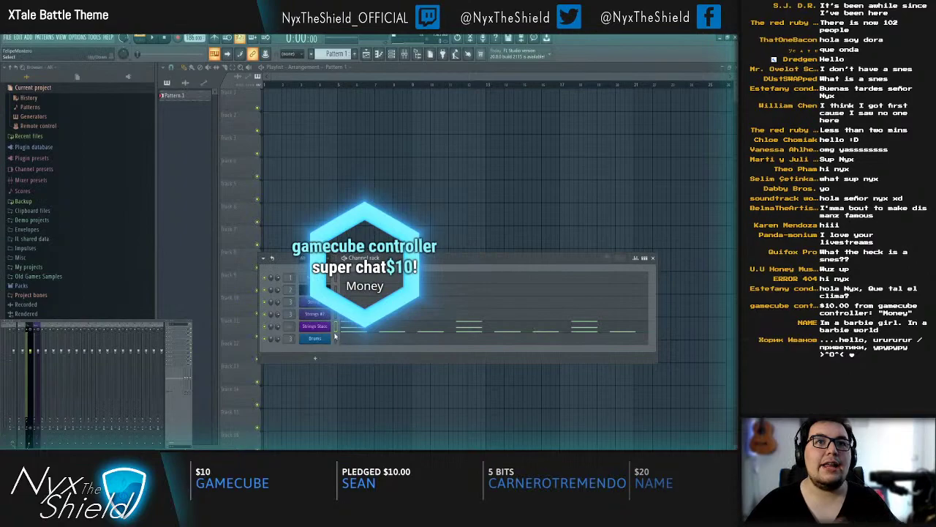
pyautogui.click(321, 329)
pyautogui.click(572, 267)
pyautogui.scroll(-2, 581, 275)
pyautogui.click(571, 208)
pyautogui.scroll(-2, 601, 264)
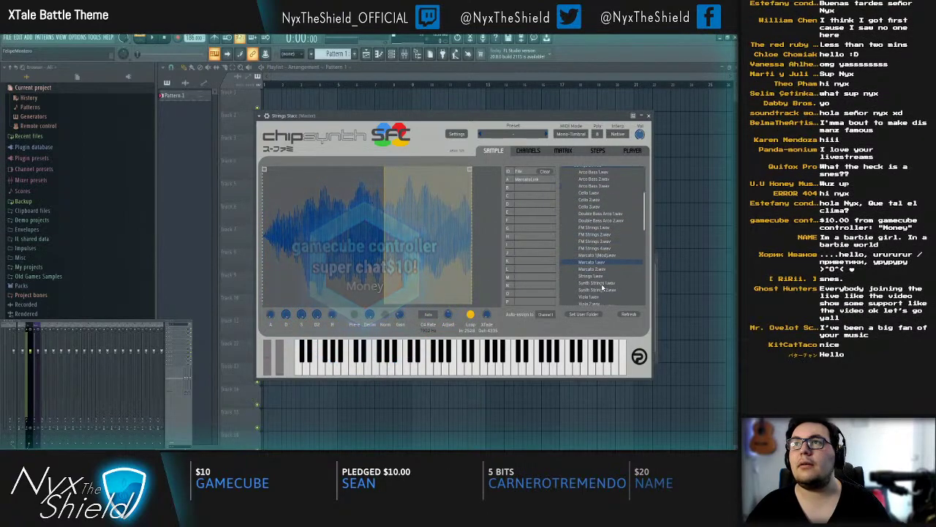
# Step: Audition the Marcato 2, Marcato 1 and Strings 1 samples against the pattern and load Synth Strings 1
pyautogui.click(599, 269)
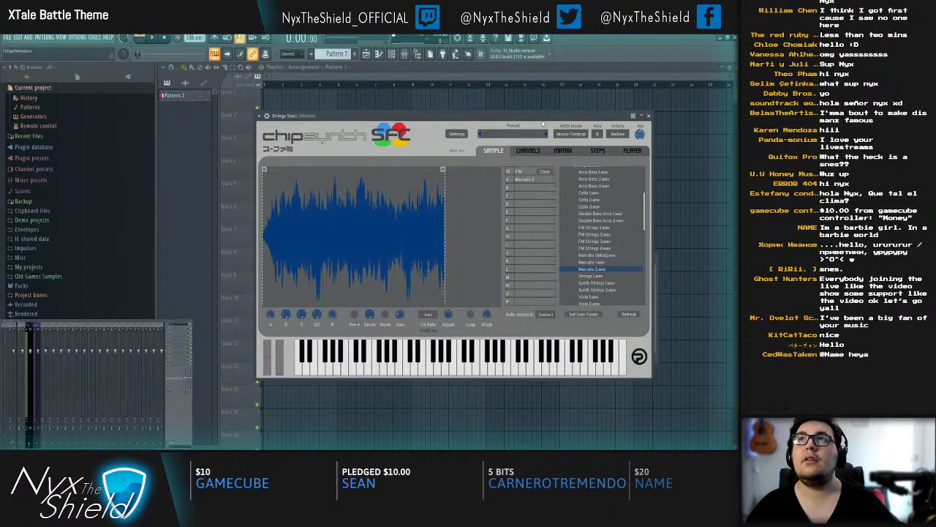
pyautogui.click(595, 262)
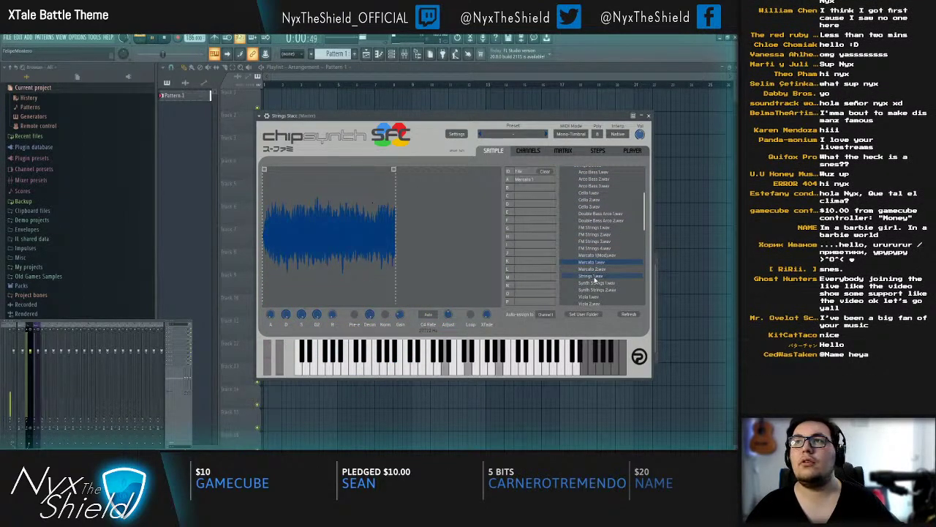
pyautogui.click(596, 276)
pyautogui.click(598, 283)
pyautogui.scroll(-3, 600, 282)
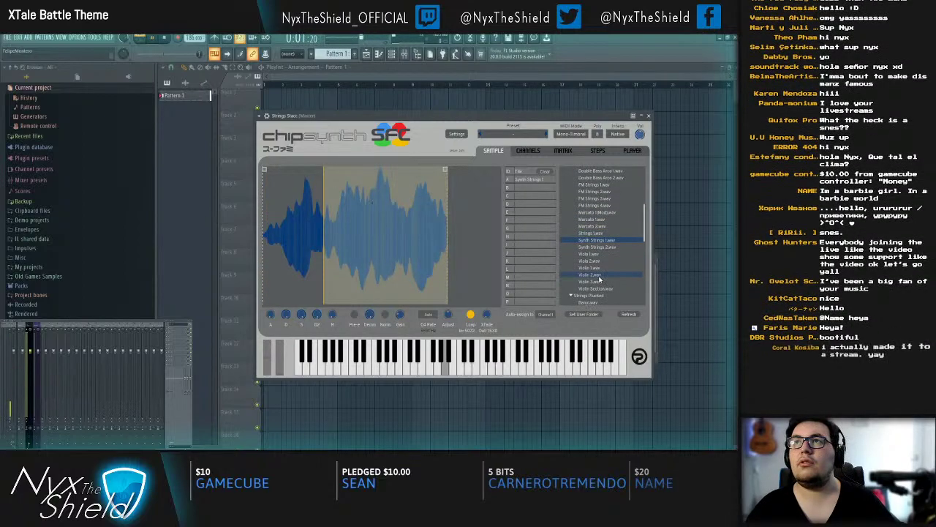
pyautogui.moveTo(512, 117); pyautogui.dragTo(640, 161)
pyautogui.press('space')
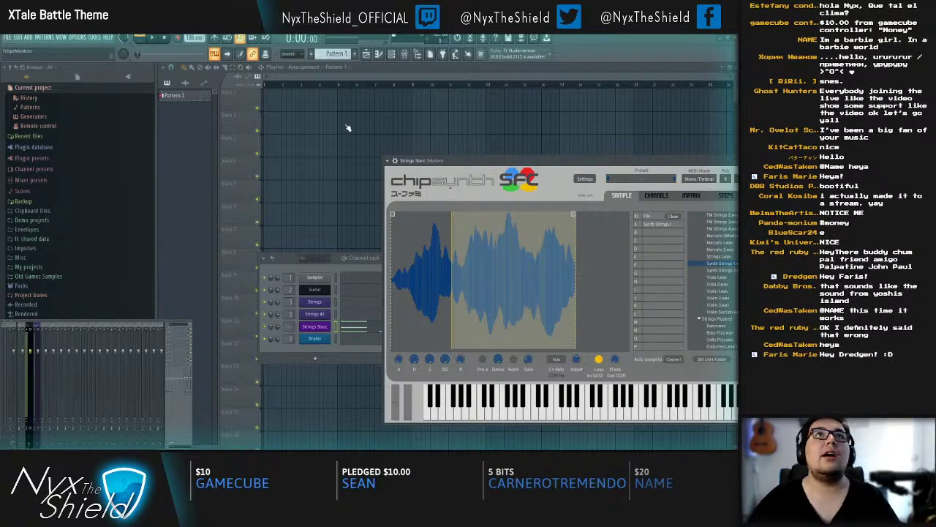
# Step: Open a new Kontakt instance and browse its files to Symphobia's Instruments, 1 Stage folder in OLD VST Samples
pyautogui.moveTo(267, 128); pyautogui.dragTo(269, 95)
pyautogui.click(221, 121)
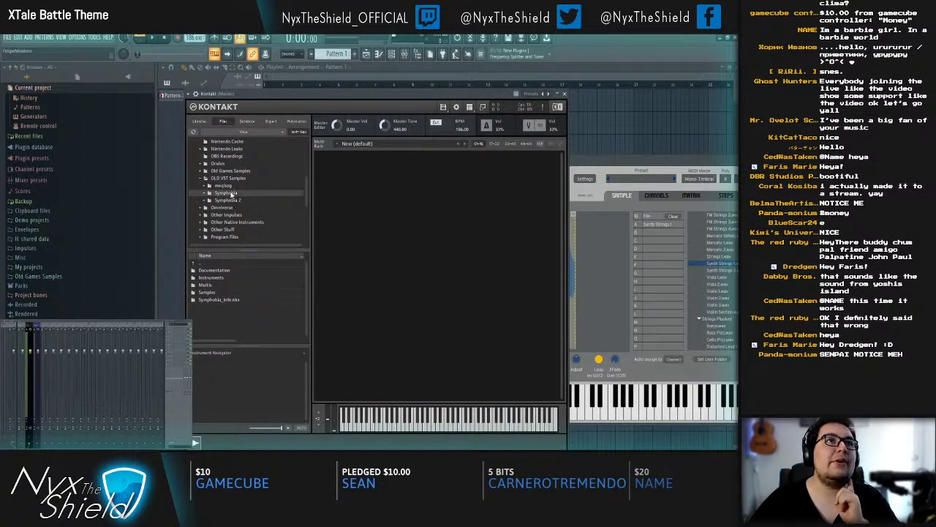
pyautogui.click(203, 193)
pyautogui.scroll(-1, 225, 209)
pyautogui.click(208, 200)
pyautogui.scroll(-1, 223, 207)
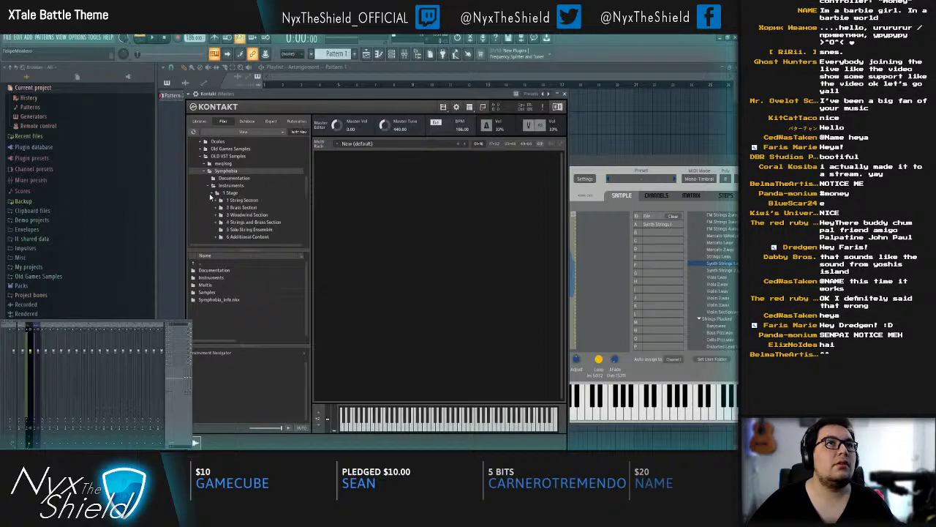
# Step: Browse the string, brass and woodwind section folders in 1 Stage and return to Symphobia's Instruments folder
pyautogui.click(230, 200)
pyautogui.click(234, 208)
pyautogui.click(235, 215)
pyautogui.click(233, 201)
pyautogui.click(232, 193)
pyautogui.click(231, 179)
pyautogui.click(231, 185)
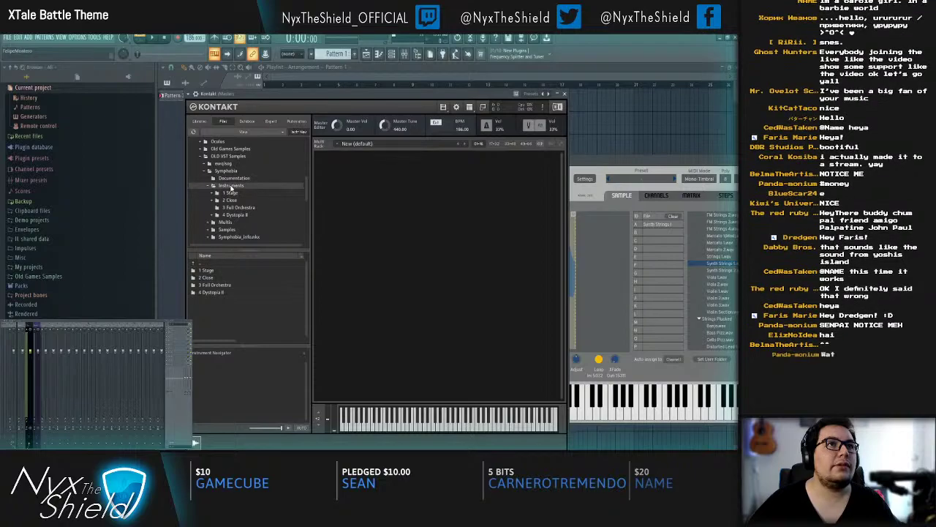
# Step: Load 11 Str Ens staccato s.nki from Symphobia's 1 Stage, 1 String Section, 1 Ensemble folder into the Kontakt rack
pyautogui.scroll(2, 233, 197)
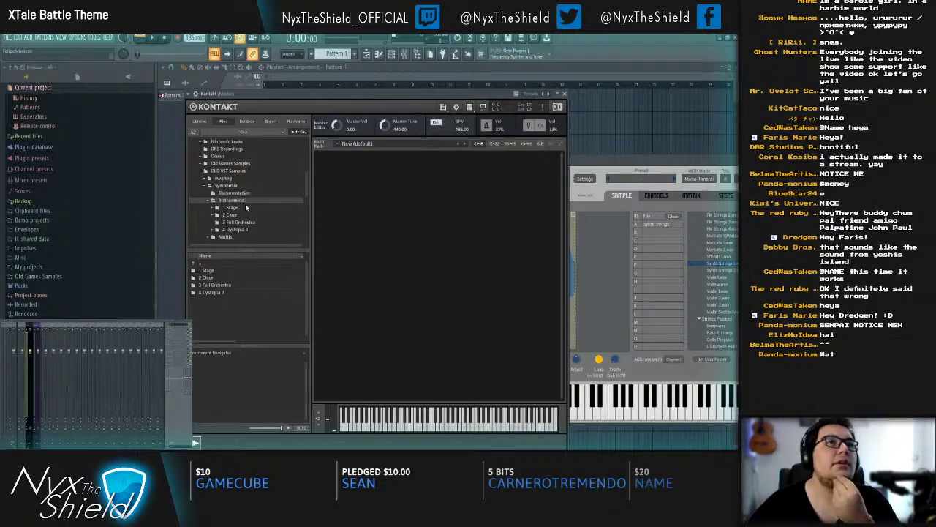
pyautogui.click(232, 208)
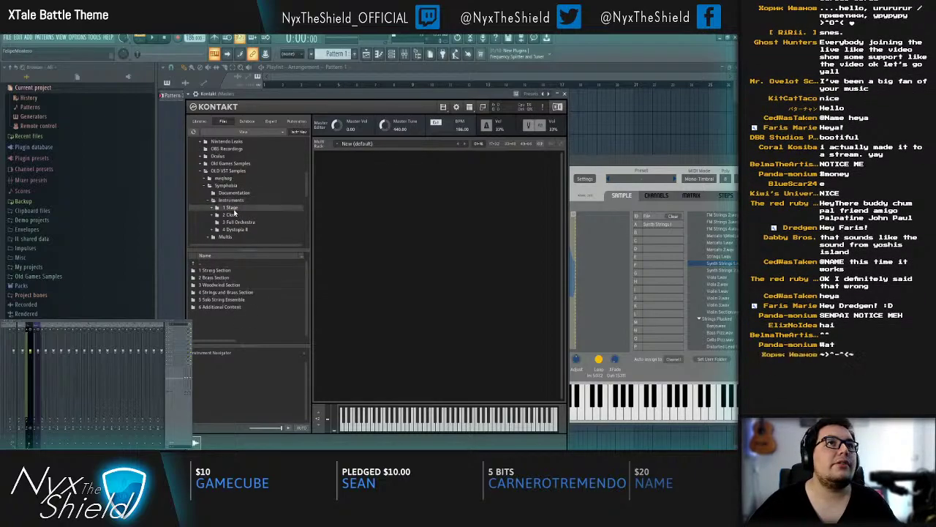
pyautogui.doubleClick(216, 273)
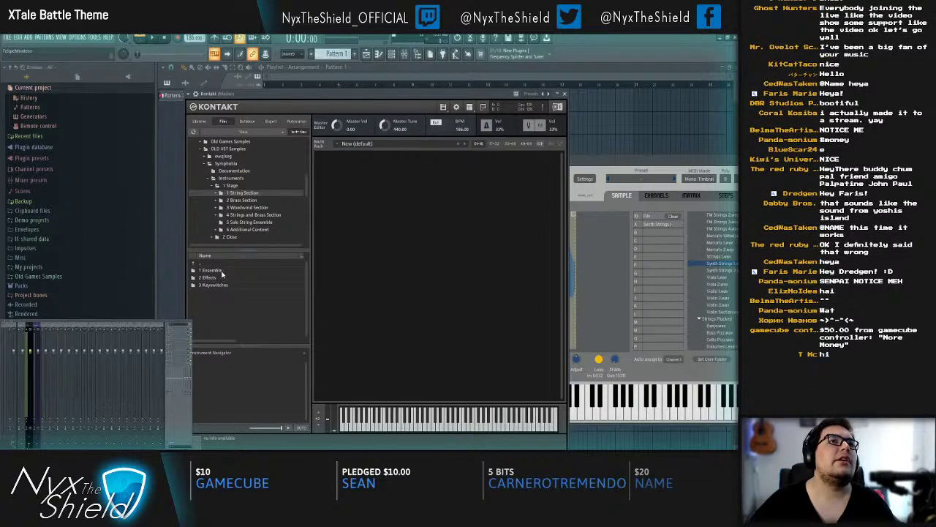
pyautogui.doubleClick(211, 270)
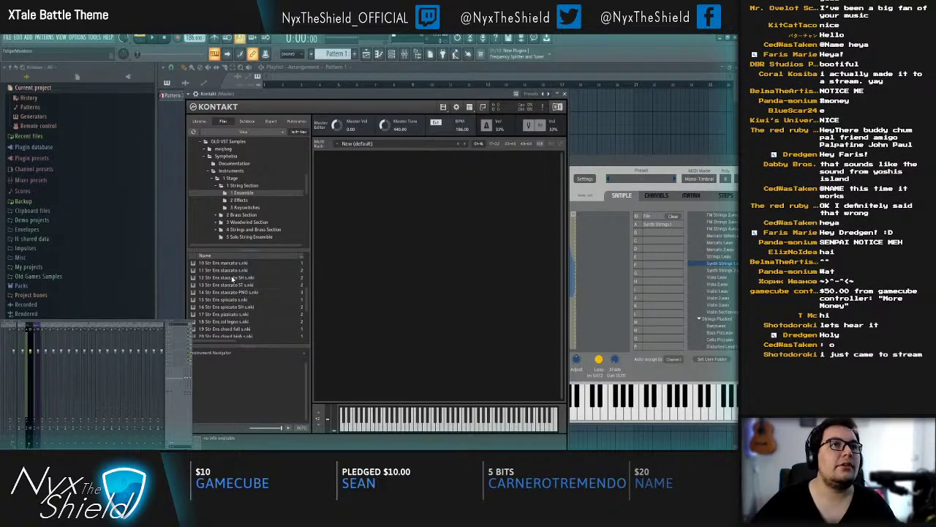
pyautogui.moveTo(245, 272); pyautogui.dragTo(264, 271)
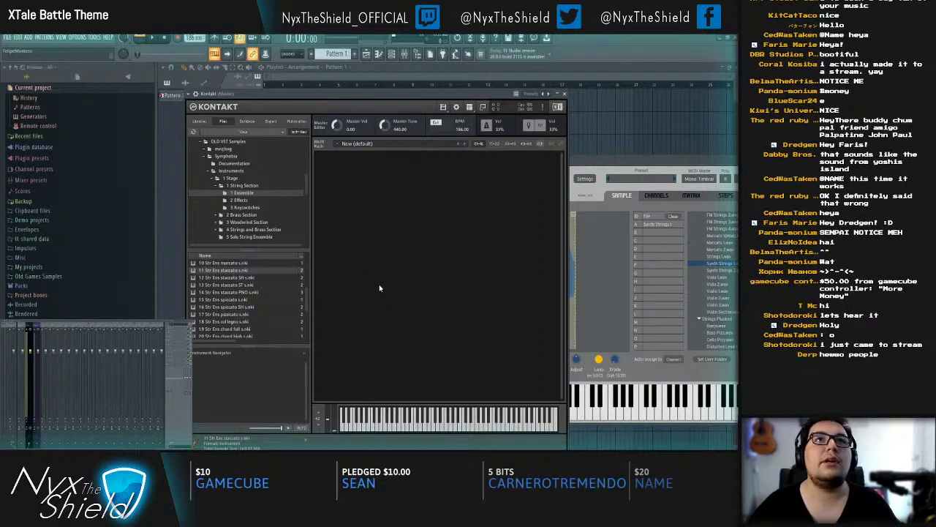
pyautogui.click(418, 431)
pyautogui.click(442, 429)
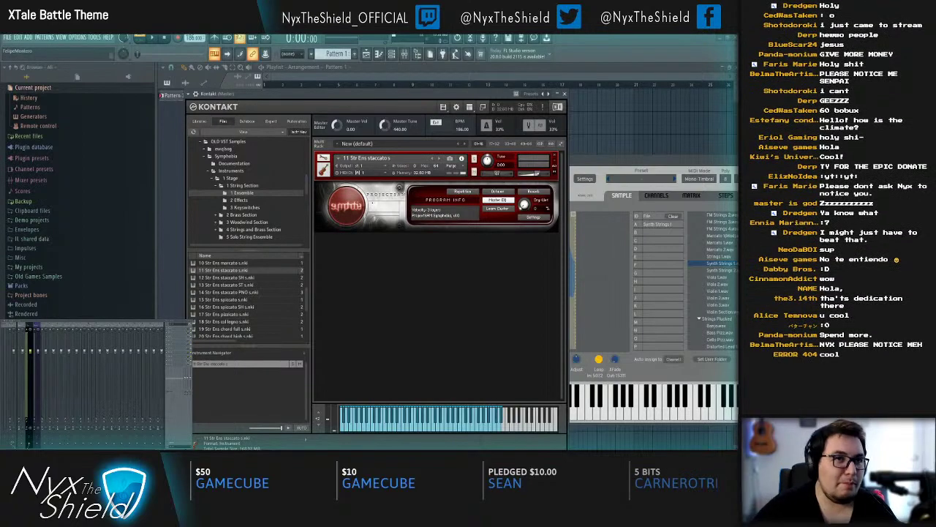
pyautogui.moveTo(354, 95); pyautogui.dragTo(360, 91)
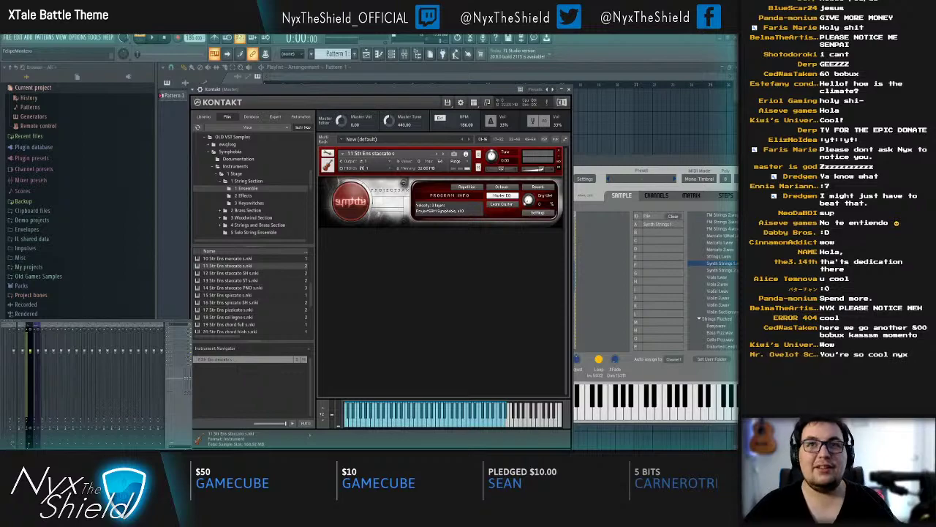
# Step: Close the Kontakt window, put the staccato strings notes into the Kontakt channel's piano roll and play the pattern
pyautogui.click(570, 89)
pyautogui.click(381, 340)
pyautogui.press('Escape')
pyautogui.click(361, 352)
pyautogui.press('space')
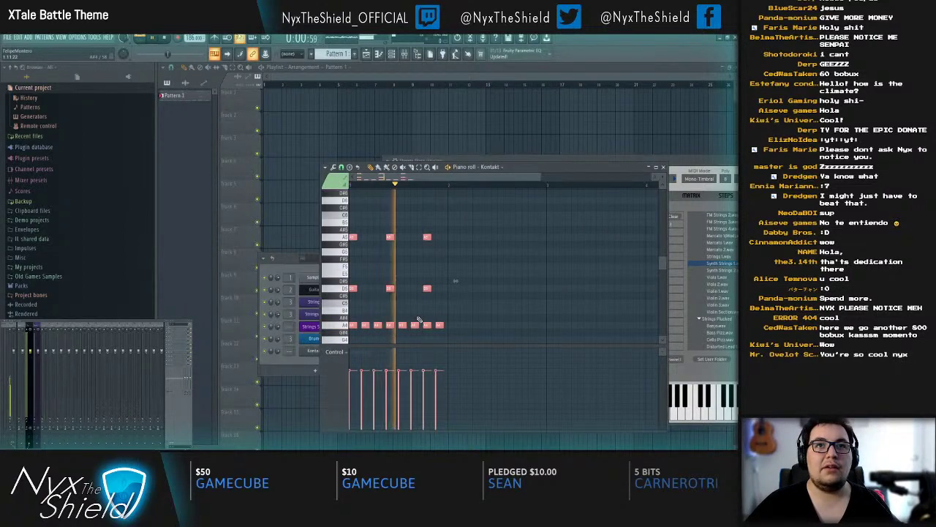
pyautogui.hotkey('ctrl', 'a')
pyautogui.press('space')
pyautogui.hotkey('ctrl', 'd')
pyautogui.press('Escape')
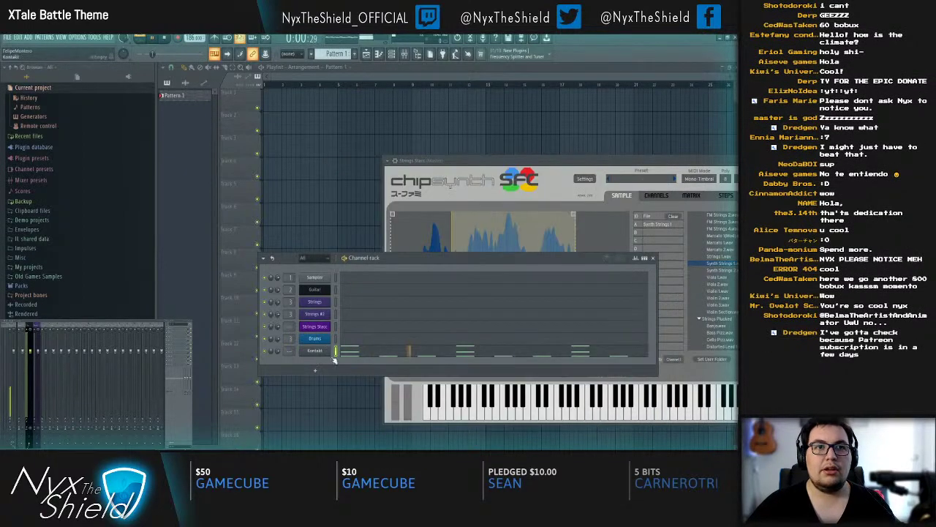
# Step: Audition 15 Str Ens spiccato from Symphobia's stage string ensembles against the pattern and replace it with 12 Str Ens staccato SH
pyautogui.click(325, 351)
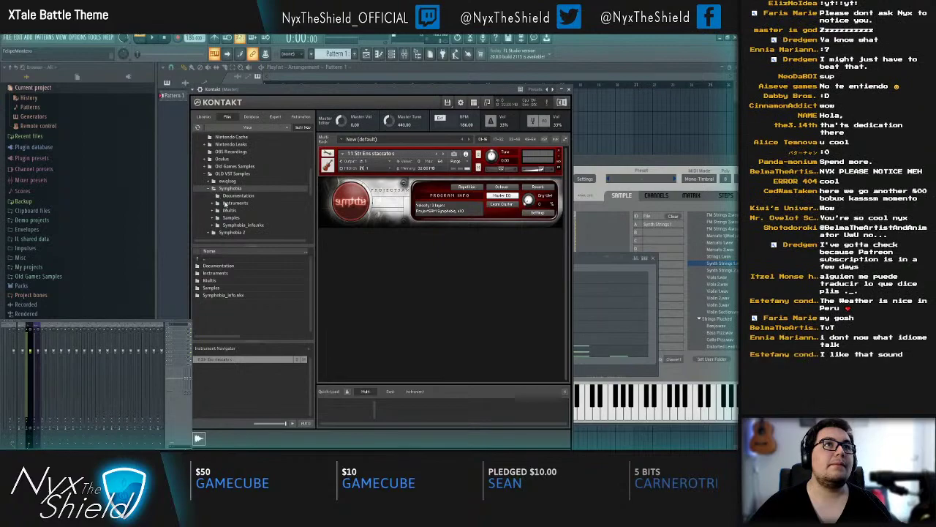
pyautogui.click(213, 188)
pyautogui.click(230, 195)
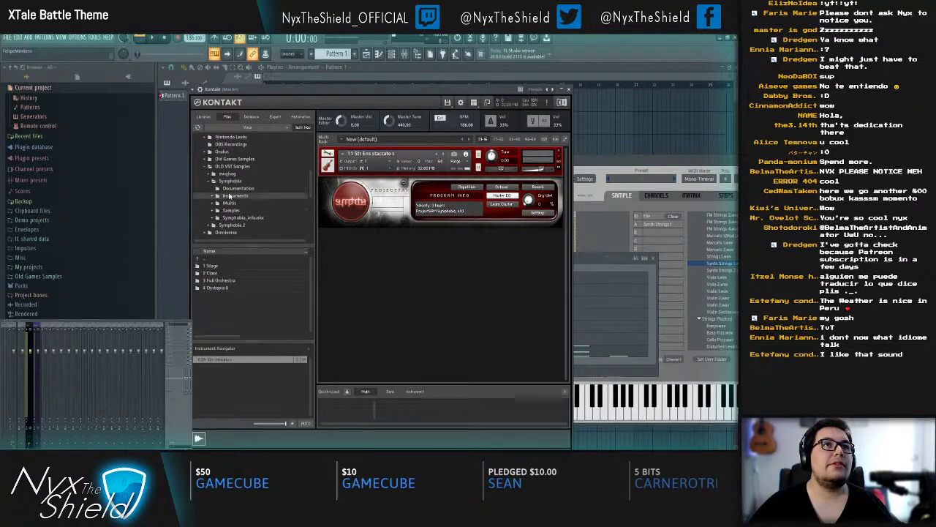
pyautogui.doubleClick(215, 266)
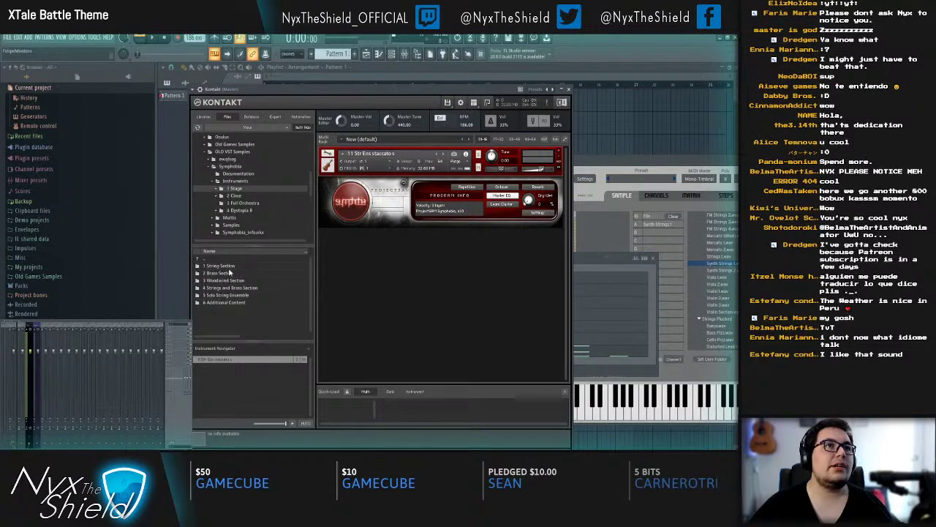
pyautogui.doubleClick(223, 266)
pyautogui.doubleClick(223, 266)
pyautogui.scroll(-2, 264, 293)
pyautogui.moveTo(252, 295); pyautogui.dragTo(407, 178)
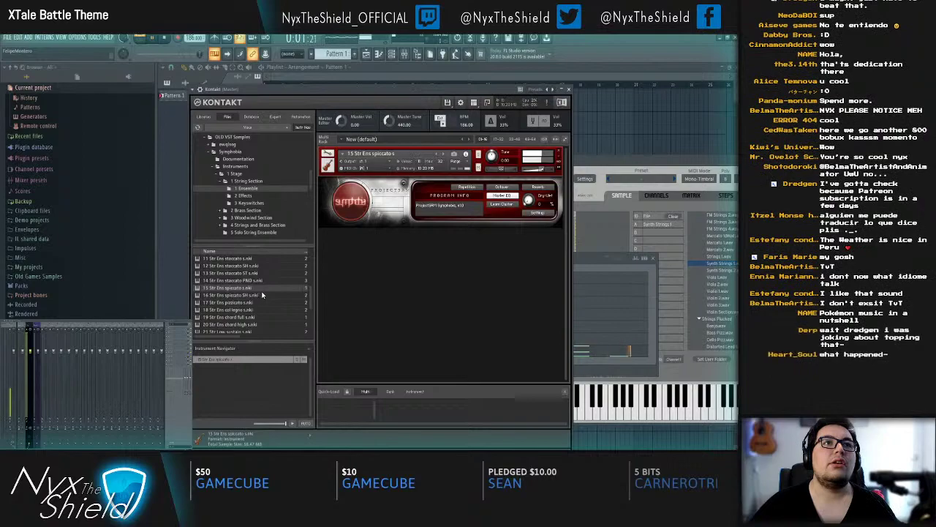
pyautogui.click(246, 266)
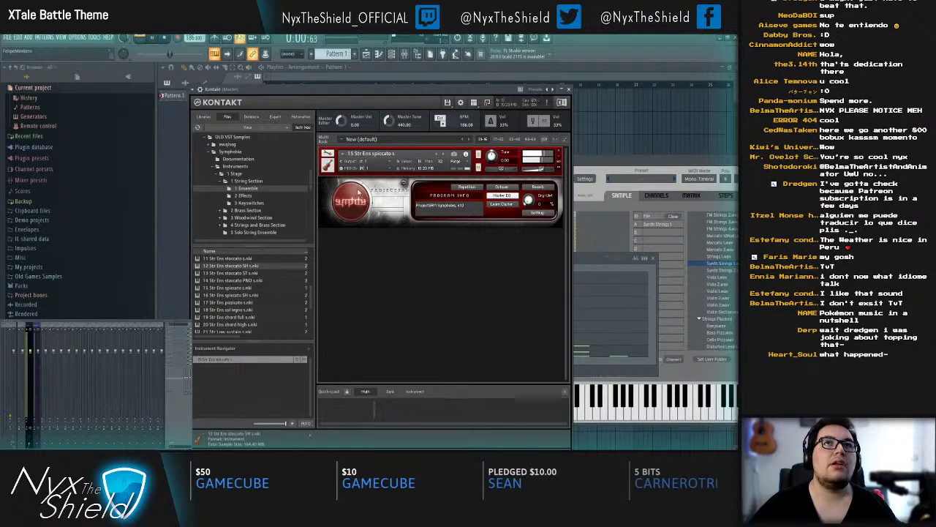
pyautogui.moveTo(346, 199); pyautogui.dragTo(346, 198)
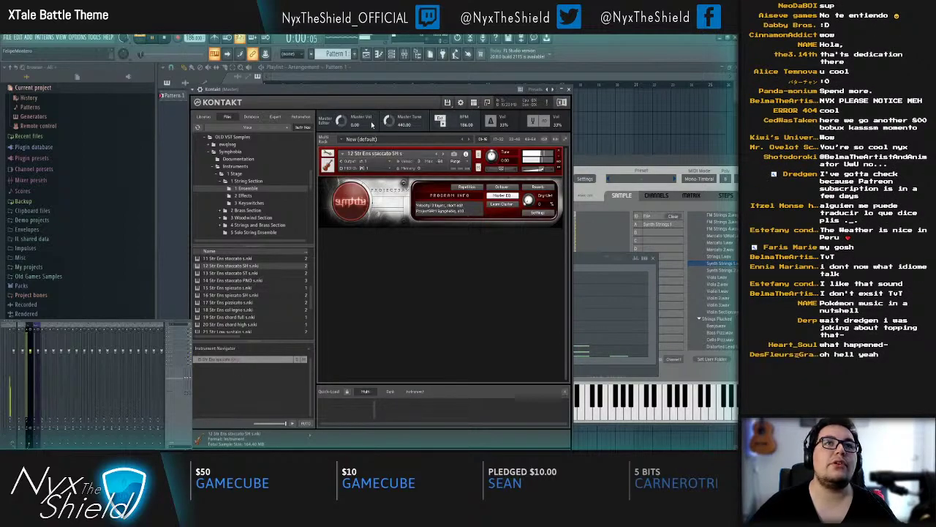
pyautogui.press('space')
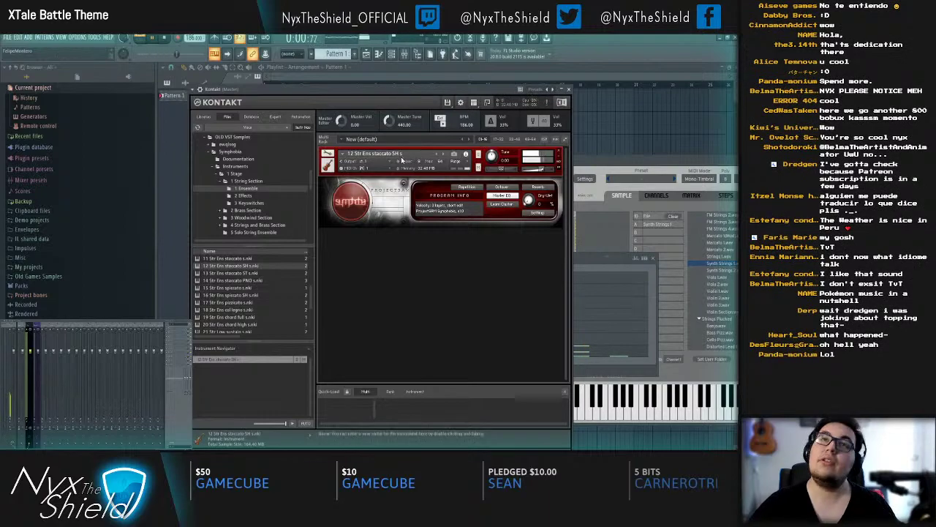
# Step: Clear the Kontakt channel's pattern, place single short C5 and C4 notes at the start of the bar and play them
pyautogui.press('Escape')
pyautogui.click(358, 349)
pyautogui.hotkey('ctrl', 'a')
pyautogui.press('Delete')
pyautogui.scroll(-1, 371, 329)
pyautogui.scroll(3, 371, 330)
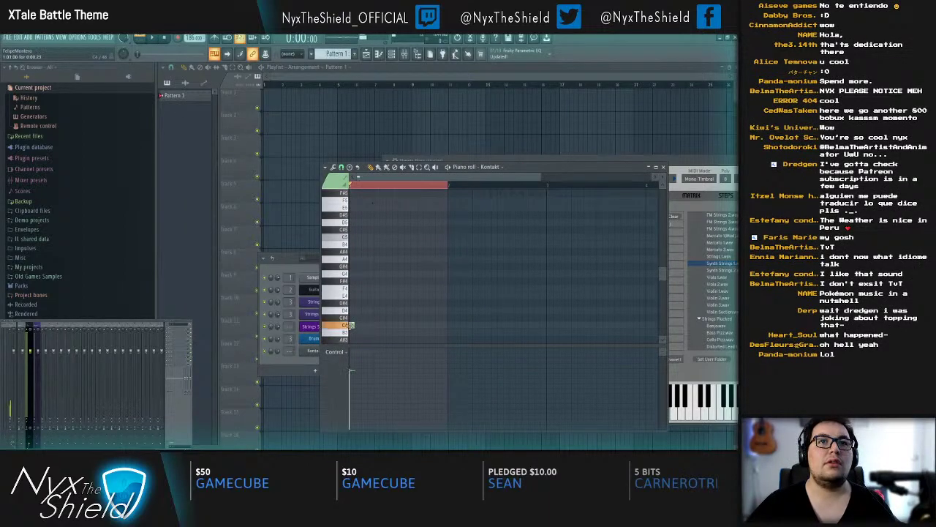
pyautogui.click(350, 238)
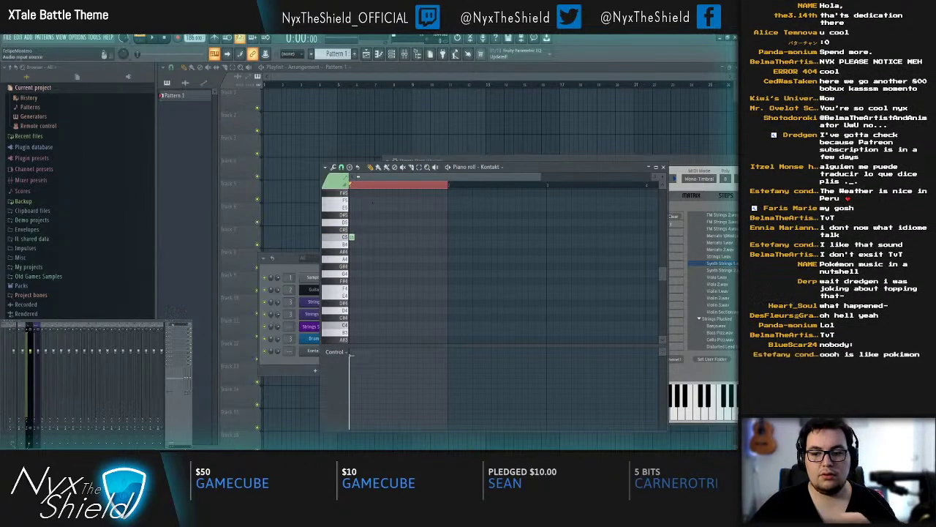
pyautogui.click(349, 325)
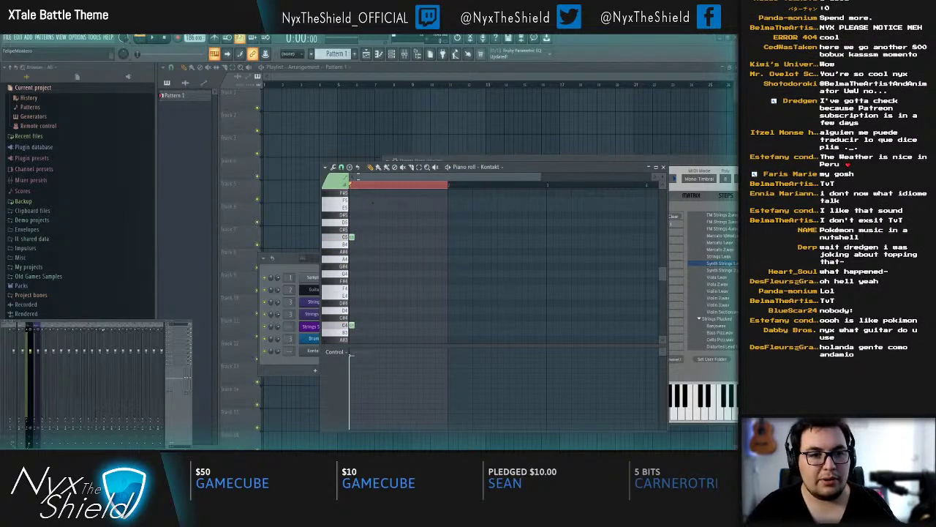
pyautogui.press('space')
pyautogui.press('space')
# Step: Route the Kontakt channel to mixer track 1 and record its staccato hit with Edison on that track
pyautogui.moveTo(291, 352); pyautogui.dragTo(291, 349)
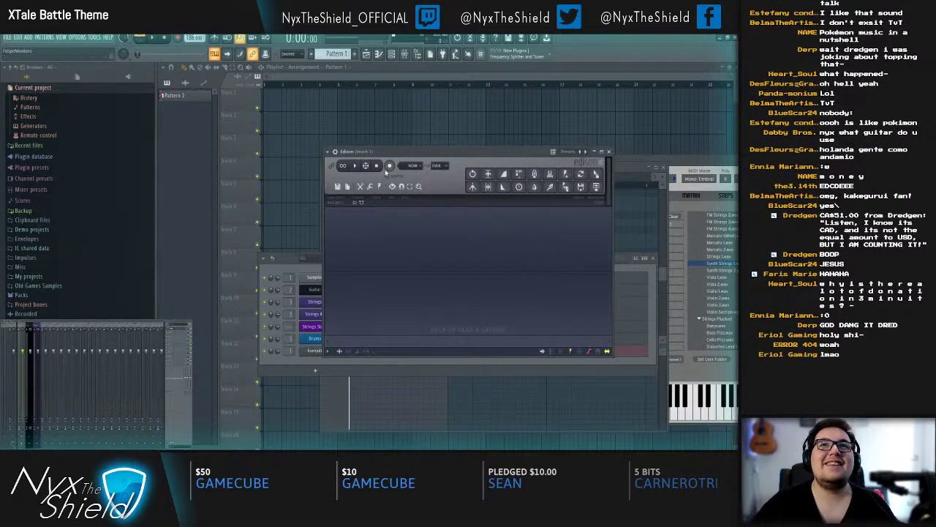
pyautogui.press('space')
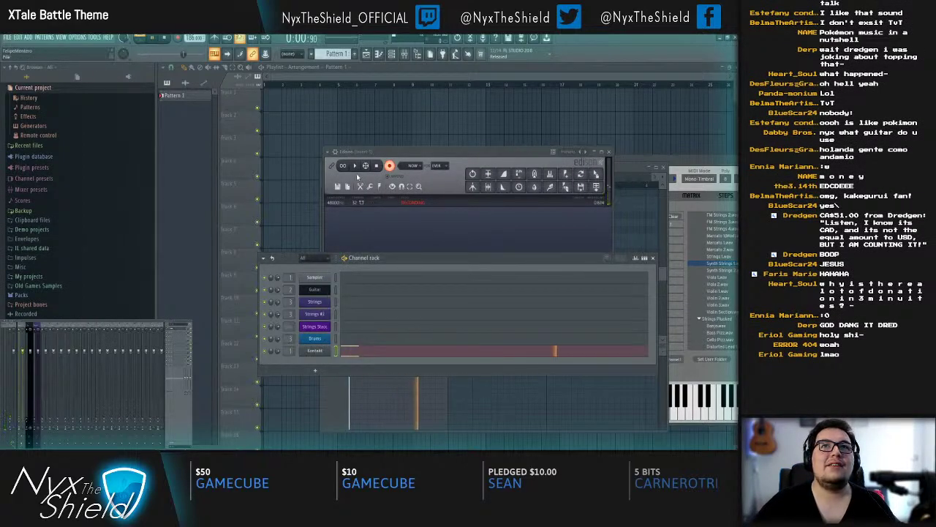
pyautogui.click(377, 166)
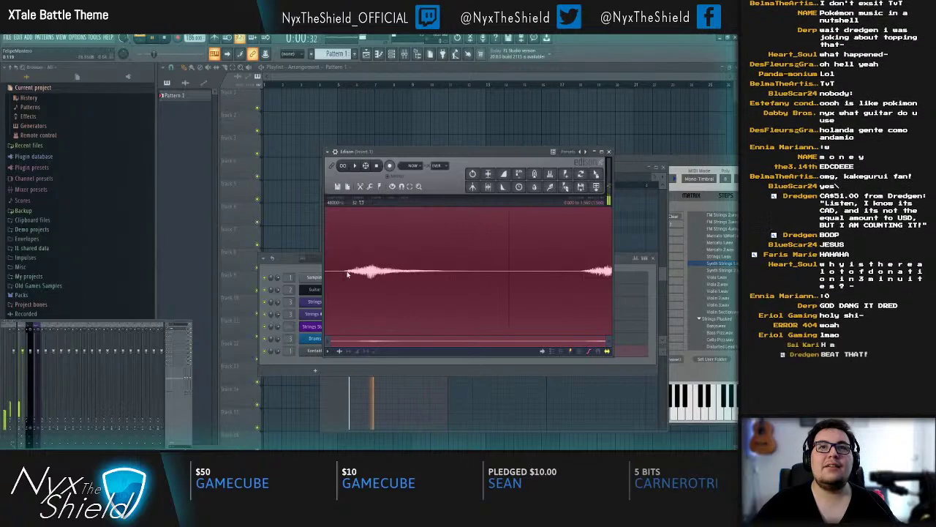
pyautogui.press('space')
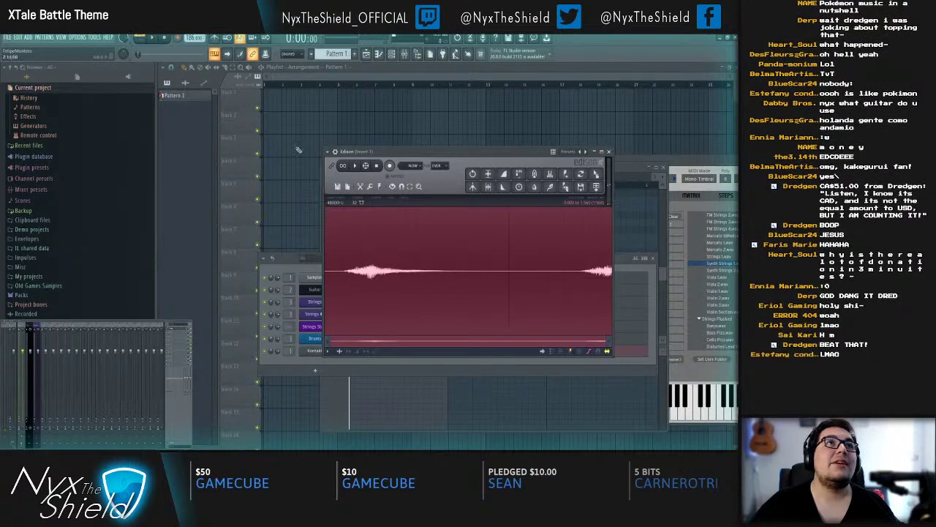
# Step: Select the first recorded hit in Edison and load it as a sample into the Strings Stacc channel's chipsynth SFC
pyautogui.moveTo(490, 262); pyautogui.dragTo(392, 262)
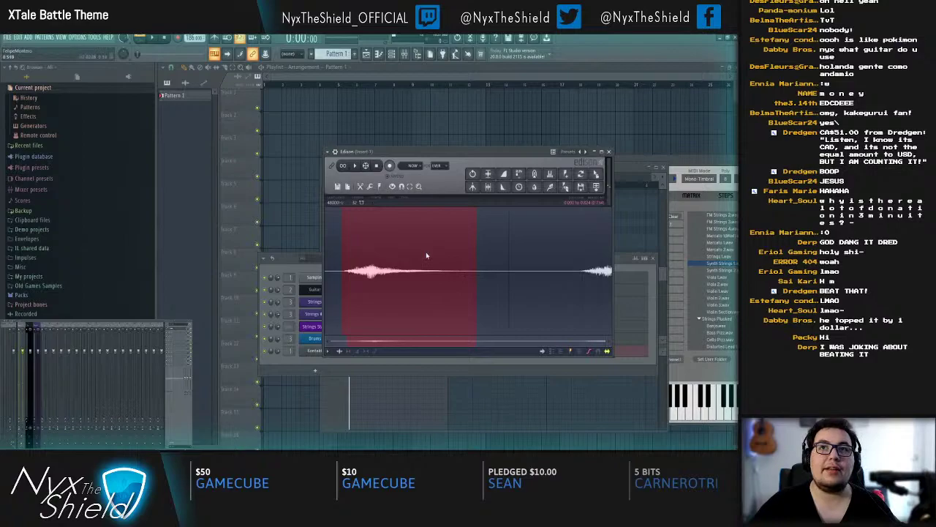
pyautogui.click(313, 339)
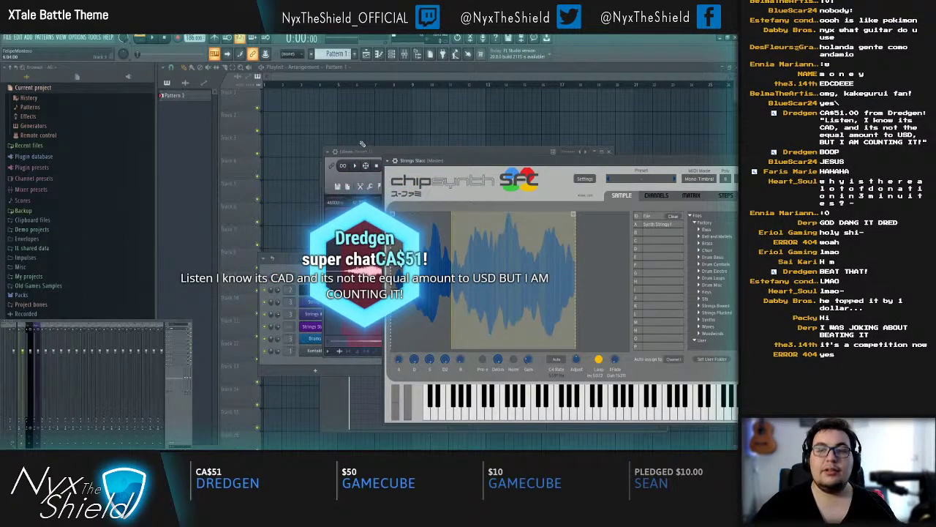
pyautogui.moveTo(366, 152); pyautogui.dragTo(594, 235)
pyautogui.moveTo(566, 158); pyautogui.dragTo(363, 165)
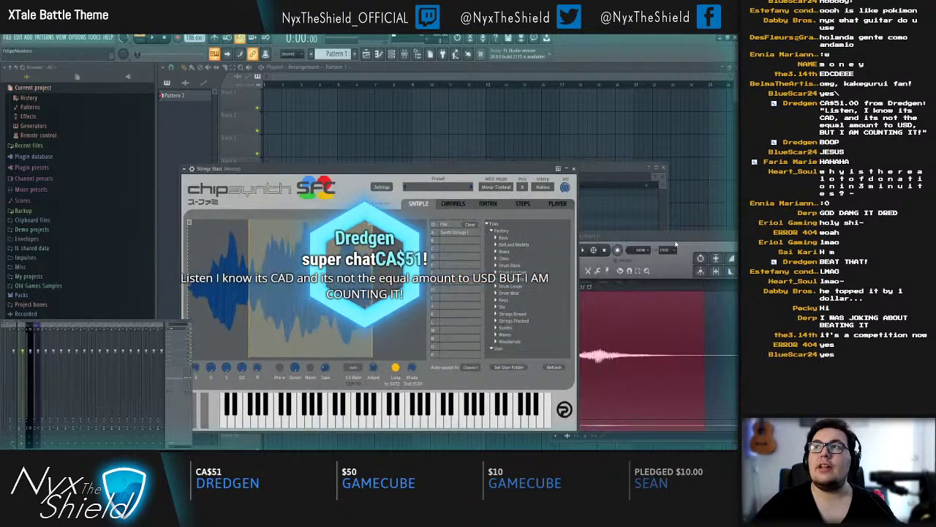
pyautogui.moveTo(337, 289); pyautogui.dragTo(335, 288)
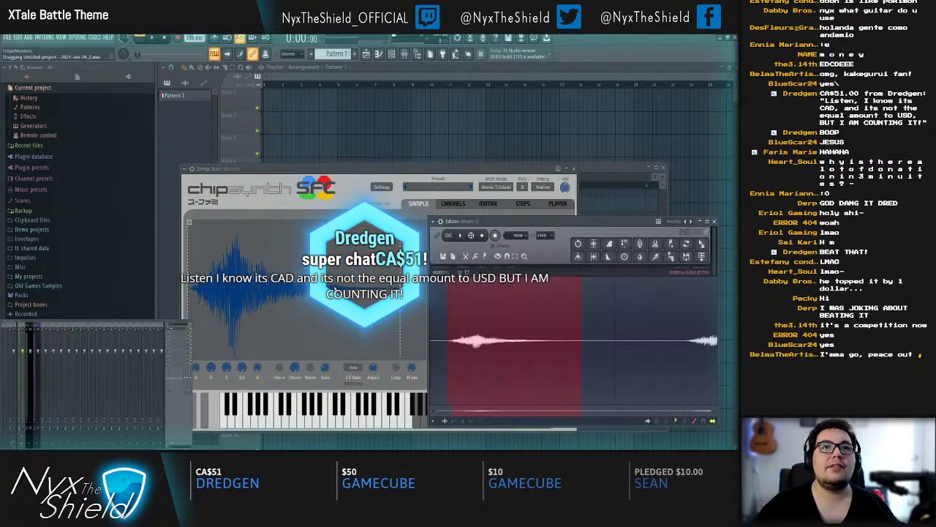
# Step: Remove the test notes from the Kontakt channel and close the open plugin and piano roll windows
pyautogui.click(329, 169)
pyautogui.press('space')
pyautogui.click(608, 204)
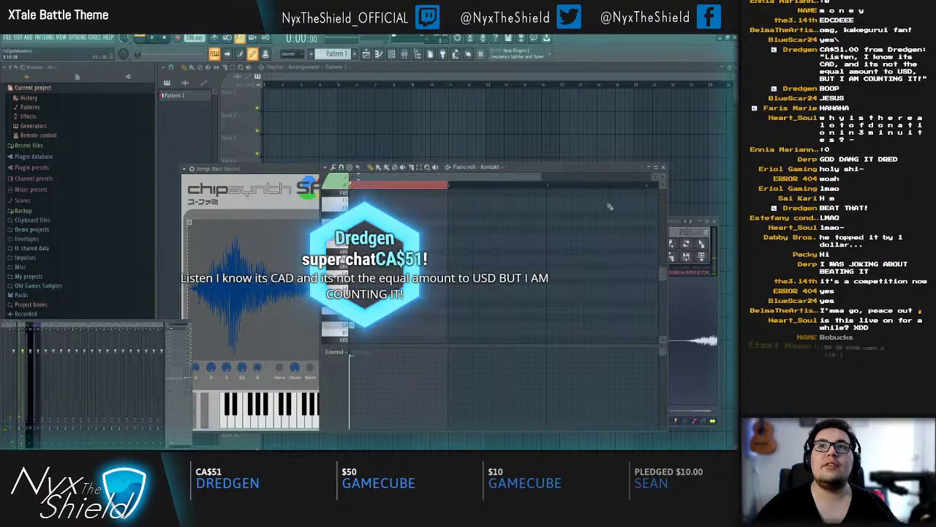
pyautogui.press('space')
pyautogui.press('Escape')
pyautogui.press('Escape')
pyautogui.press('Escape')
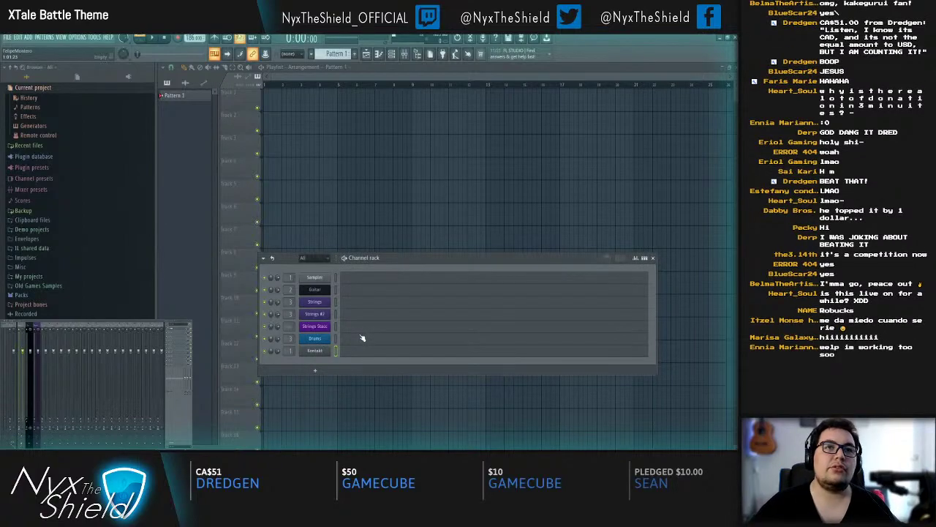
# Step: Place short D4 and A4 notes at the start of the Strings Stacc pattern and repeat the D4 to make eight hits across bar 1
pyautogui.click(336, 327)
pyautogui.click(350, 331)
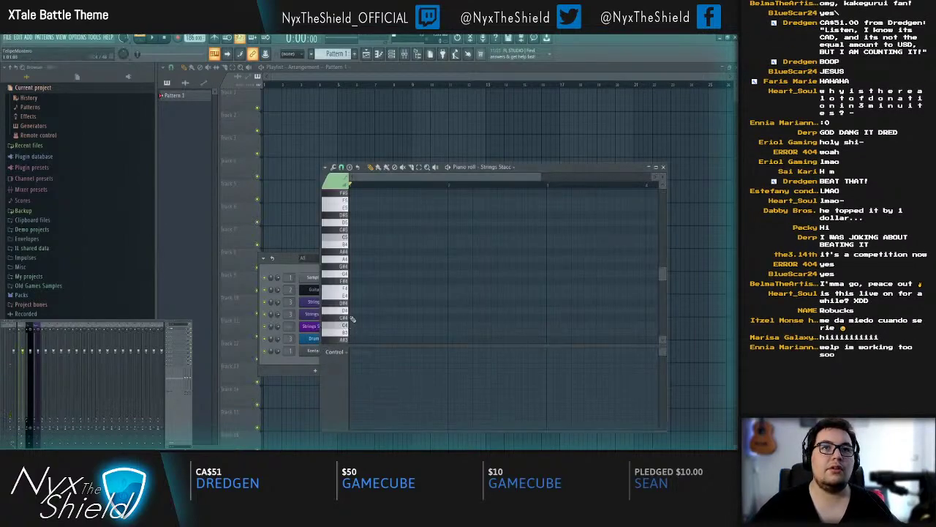
pyautogui.scroll(-2, 352, 319)
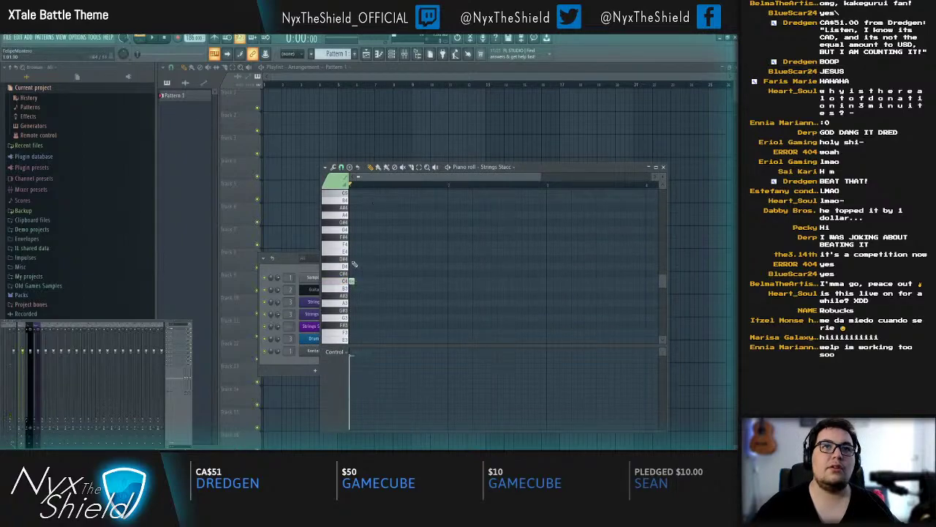
pyautogui.click(352, 269)
pyautogui.scroll(1, 352, 269)
pyautogui.click(352, 237)
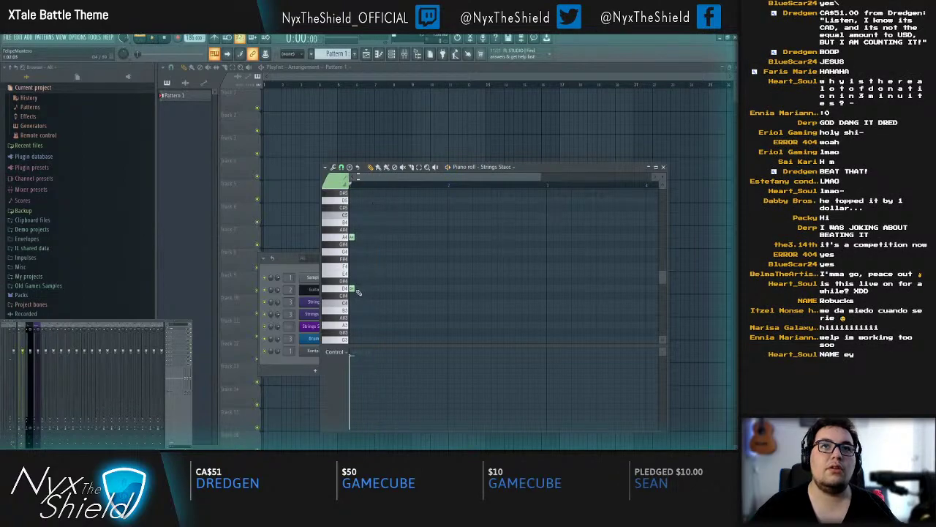
pyautogui.moveTo(352, 288); pyautogui.dragTo(437, 288)
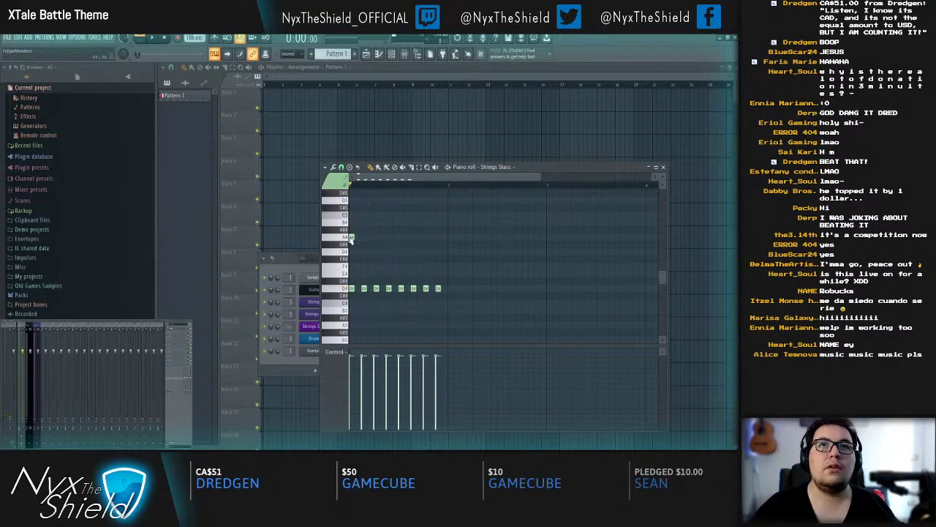
# Step: Lengthen all the Strings Stacc notes and add A4 accents over the fourth and seventh D4 hits while the bar plays
pyautogui.click(354, 238)
pyautogui.hotkey('ctrl', 'a')
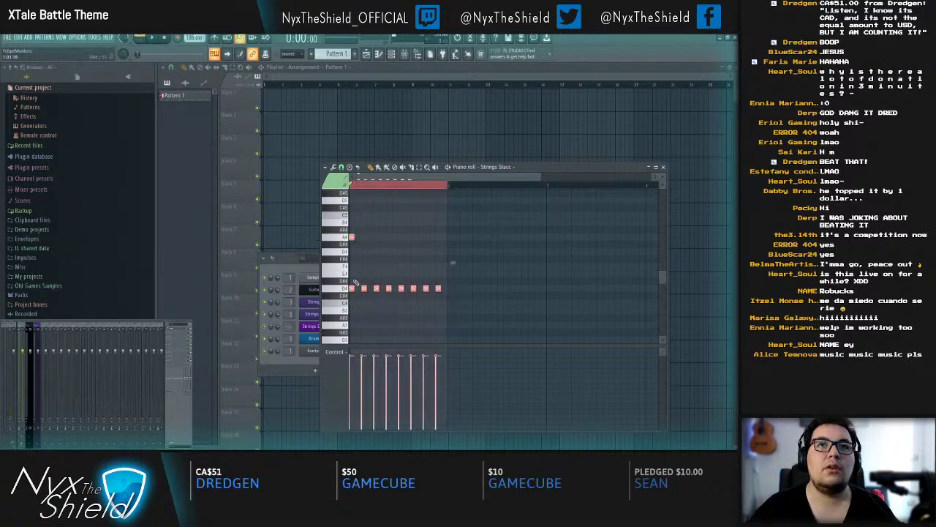
pyautogui.press('space')
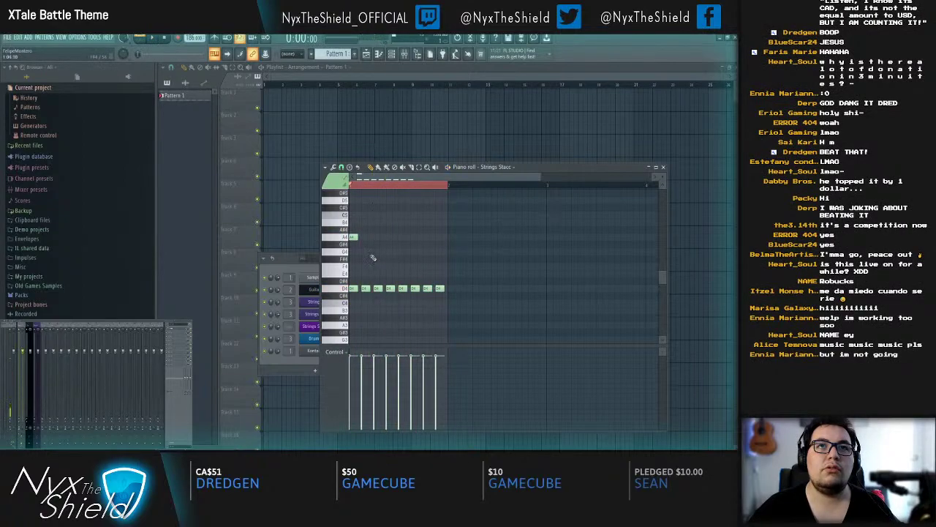
pyautogui.click(388, 239)
pyautogui.click(427, 237)
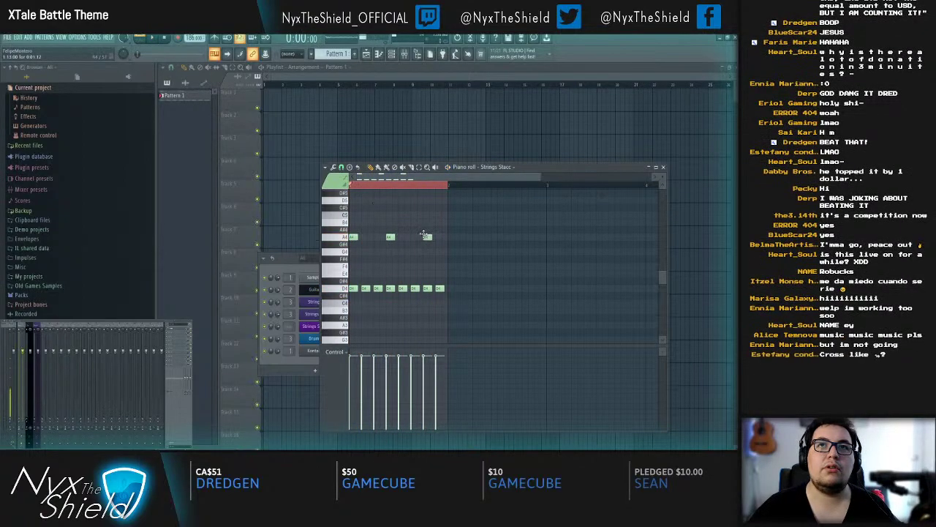
pyautogui.press('space')
# Step: Try the staccato pattern on the Strings #2 channel by moving it there and playing it
pyautogui.hotkey('ctrl', 'x')
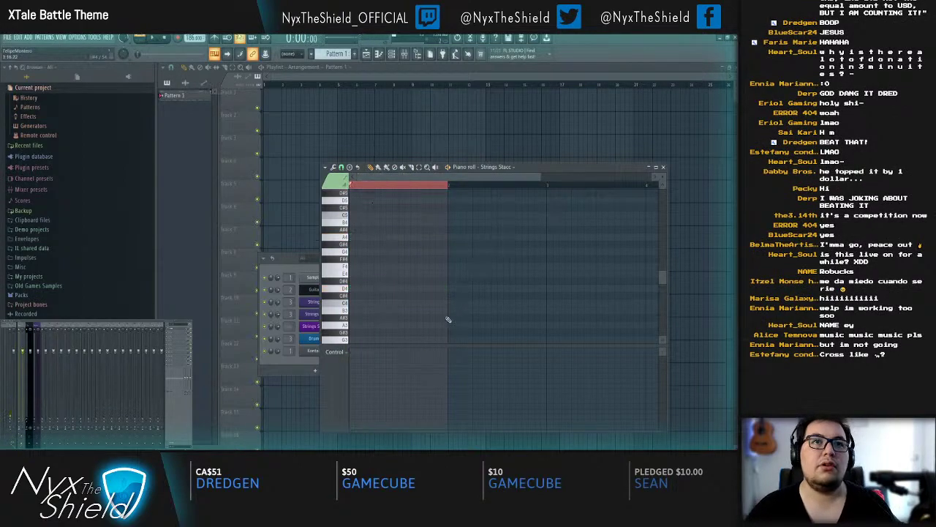
pyautogui.press('F7')
pyautogui.press('F7')
pyautogui.press('space')
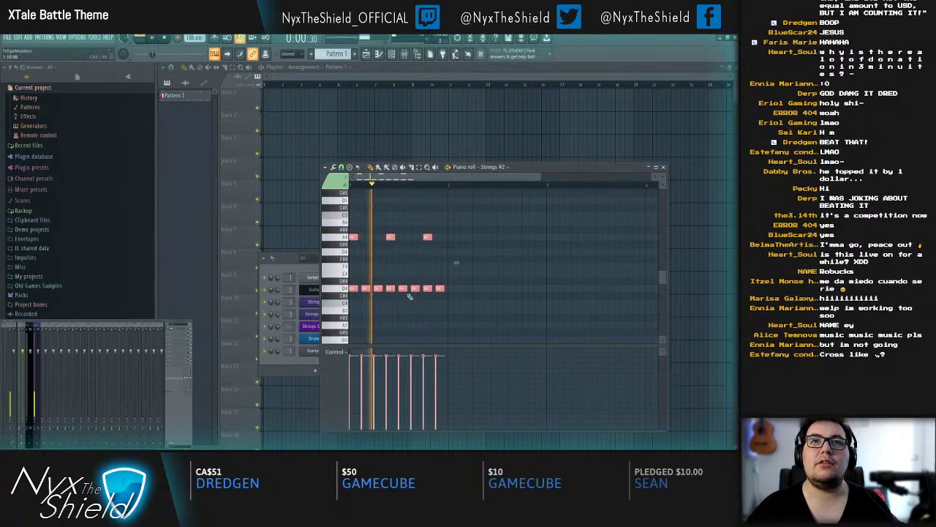
# Step: Move the pattern from Strings #2 to the Strings channel and raise it one octave to D5 and A5
pyautogui.press('F7')
pyautogui.click(357, 318)
pyautogui.hotkey('ctrl', 'x')
pyautogui.press('F7')
pyautogui.click(353, 306)
pyautogui.hotkey('ctrl', 'v')
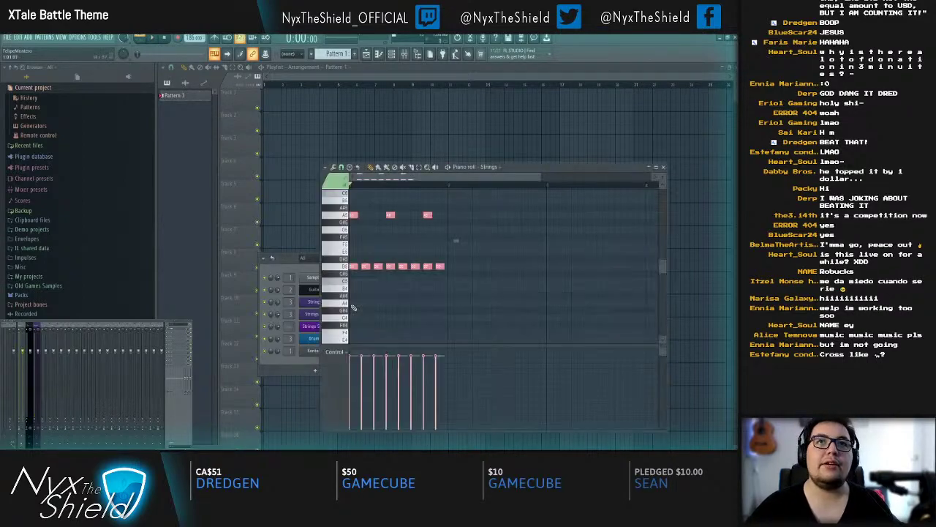
# Step: Play the pattern on the Strings channel and move it back to the Strings Stacc channel
pyautogui.press('F7')
pyautogui.click(352, 326)
pyautogui.press('space')
pyautogui.press('space')
pyautogui.press('F7')
pyautogui.click(364, 328)
pyautogui.press('F7')
# Step: Open chipsynth SFC on Strings Stacc, expand the Strings Plucked and Strings Bowed folders, and audition the Arco Bass and Cello samples
pyautogui.click(322, 330)
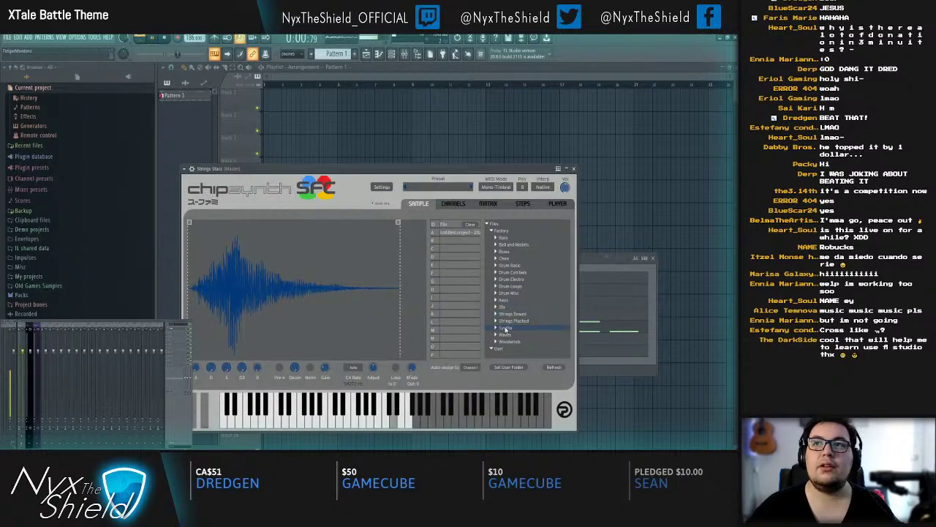
pyautogui.click(497, 322)
pyautogui.press('space')
pyautogui.click(497, 314)
pyautogui.click(520, 322)
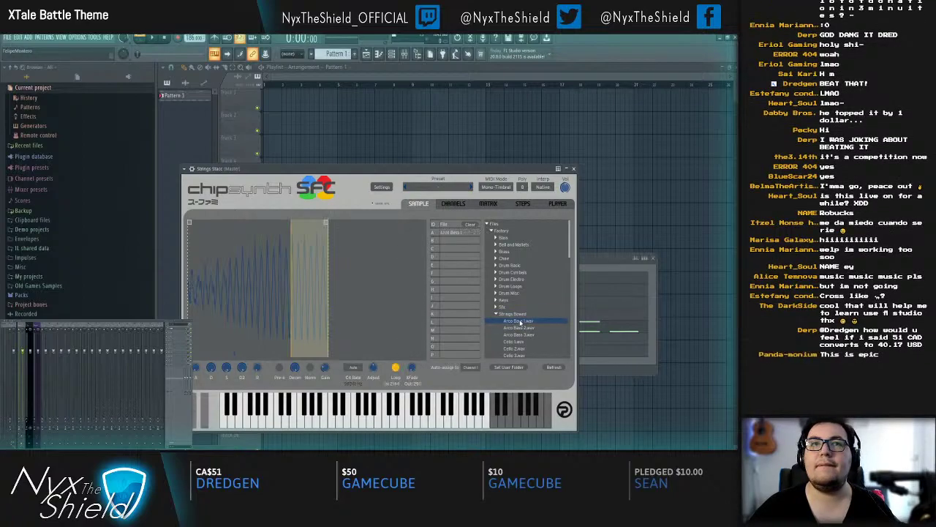
pyautogui.scroll(-1, 520, 324)
pyautogui.click(518, 322)
pyautogui.click(519, 327)
# Step: Audition the Banjo, Bass Pizz, Cello Pizz and Distorted Lead 1 samples from the Strings Plucked folder
pyautogui.scroll(-6, 516, 329)
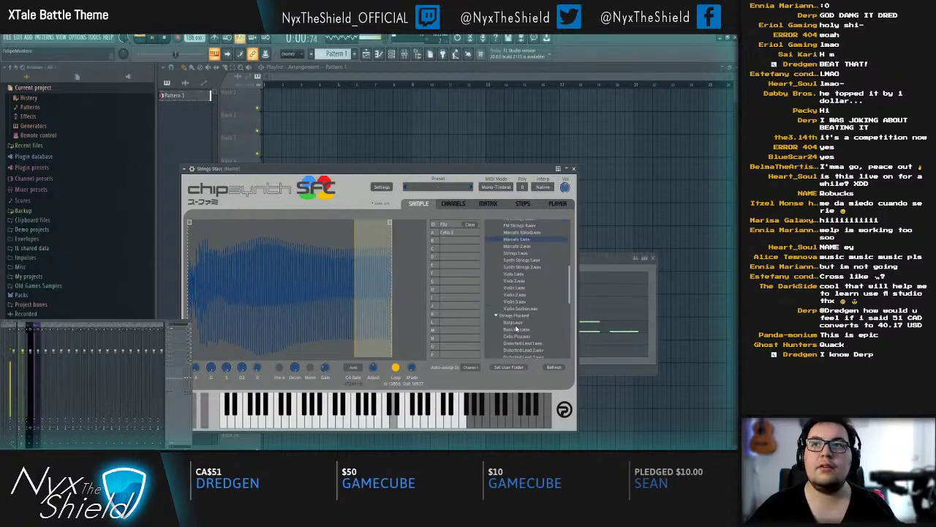
pyautogui.click(517, 323)
pyautogui.click(518, 330)
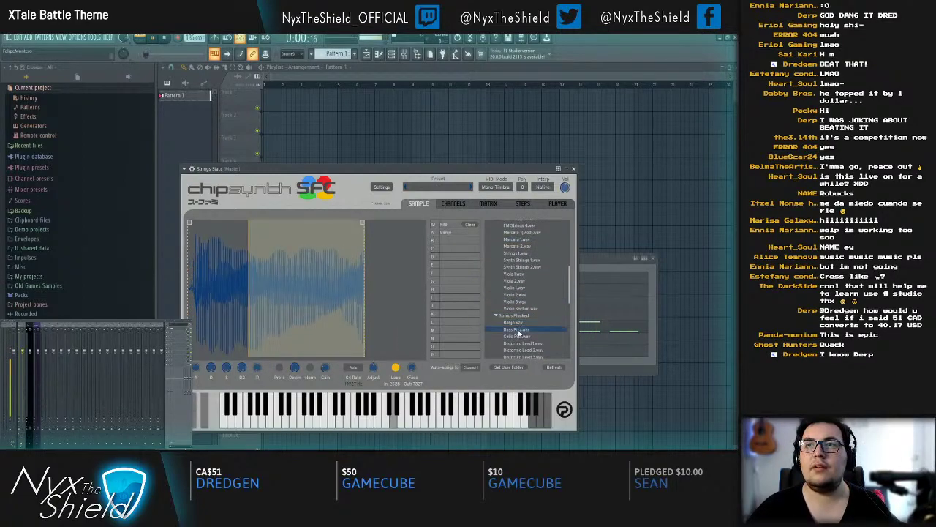
pyautogui.click(518, 336)
pyautogui.click(523, 343)
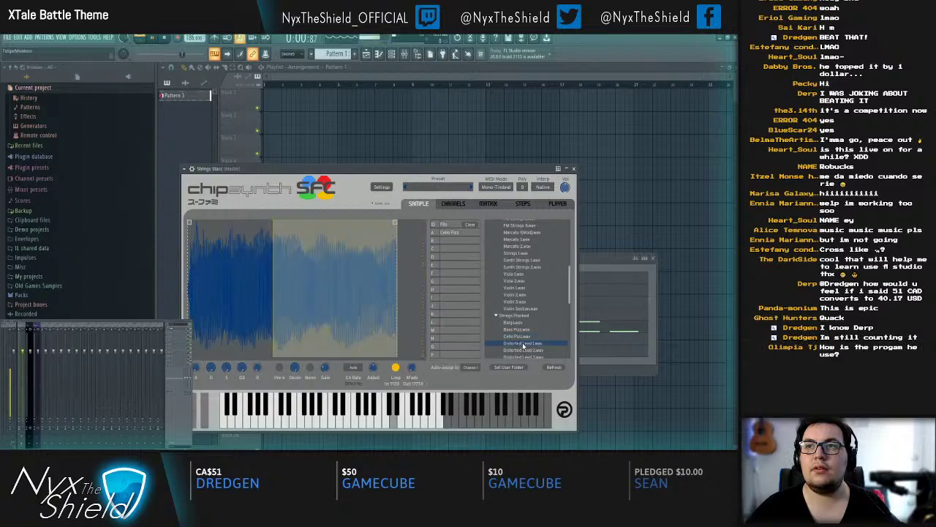
# Step: Audition the Violin, Synth Strings, Strings and Marcato samples, and load the Marcato variant listed just before Marcato 1
pyautogui.click(515, 294)
pyautogui.click(518, 260)
pyautogui.scroll(1, 518, 263)
pyautogui.click(518, 264)
pyautogui.click(518, 257)
pyautogui.click(517, 251)
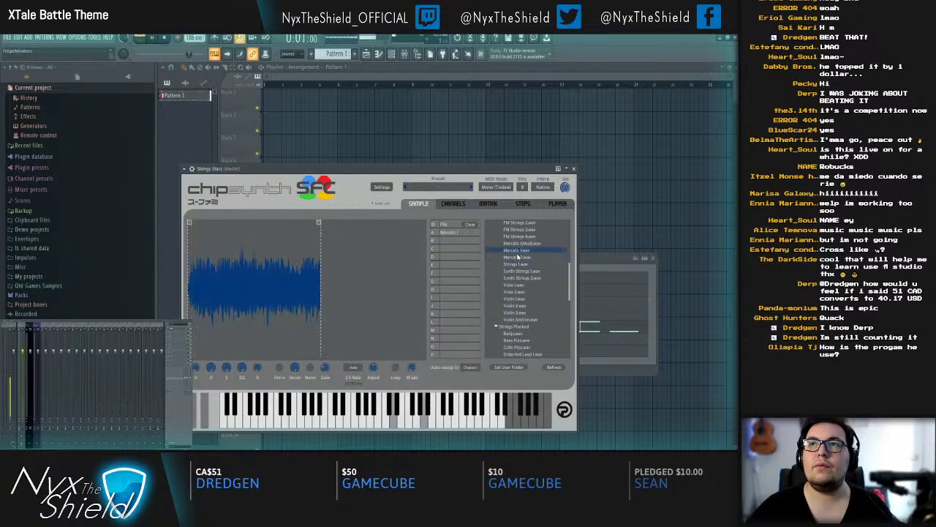
pyautogui.click(518, 258)
pyautogui.click(523, 244)
pyautogui.scroll(2, 523, 277)
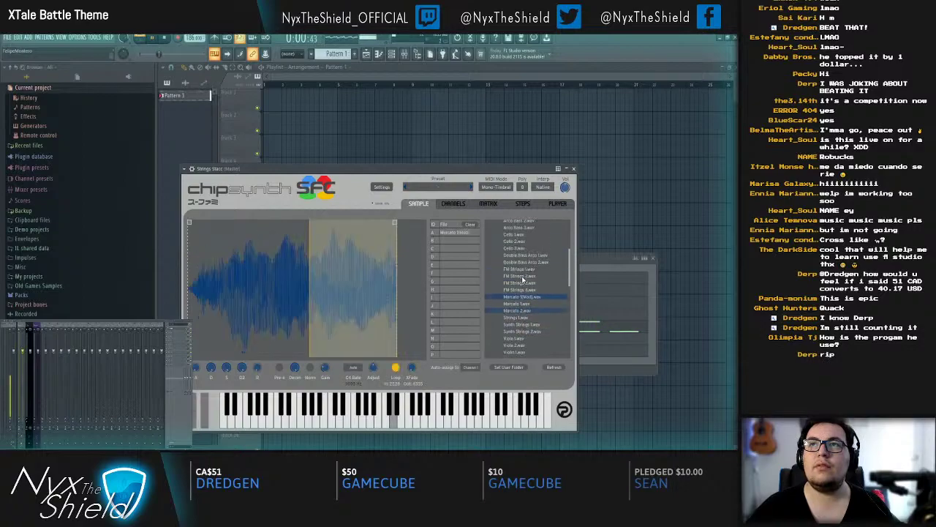
# Step: Close chipsynth SFC and play the Strings Stacc pattern with the loaded marcato sample
pyautogui.press('Escape')
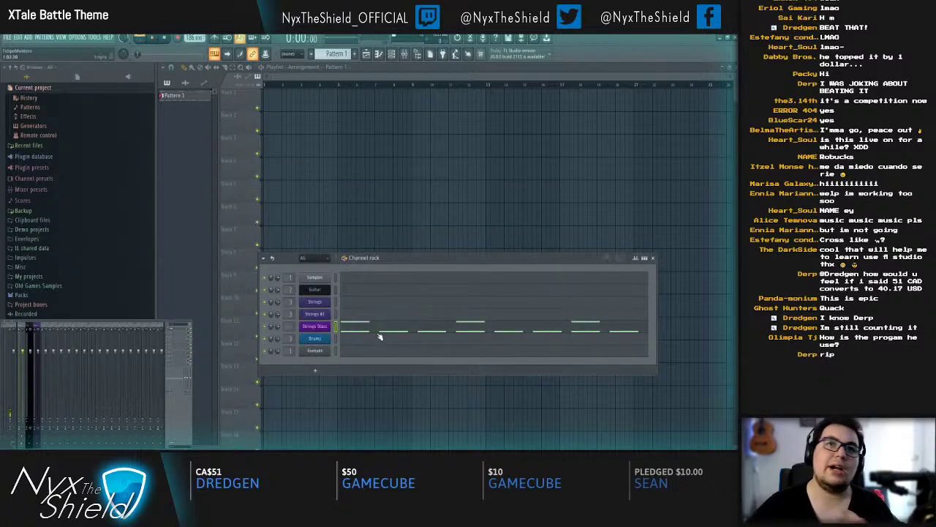
pyautogui.press('space')
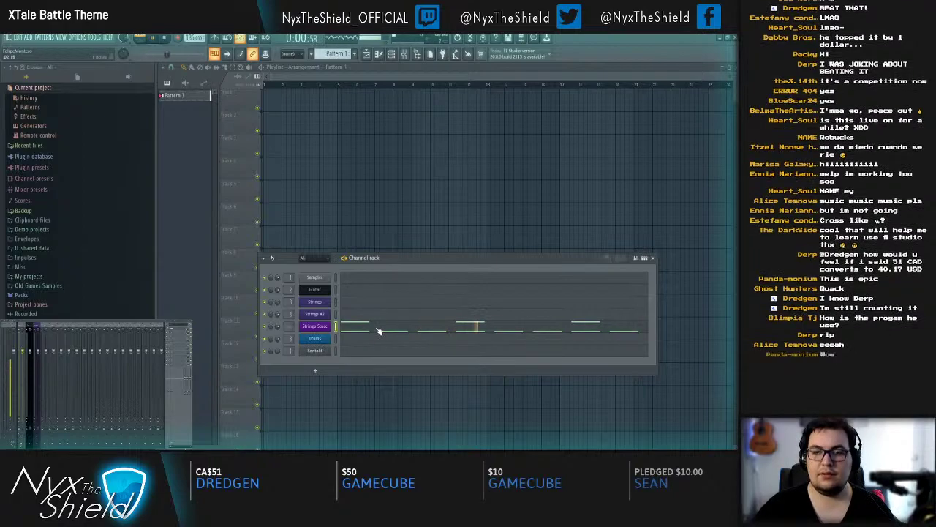
pyautogui.click(379, 330)
pyautogui.press('Escape')
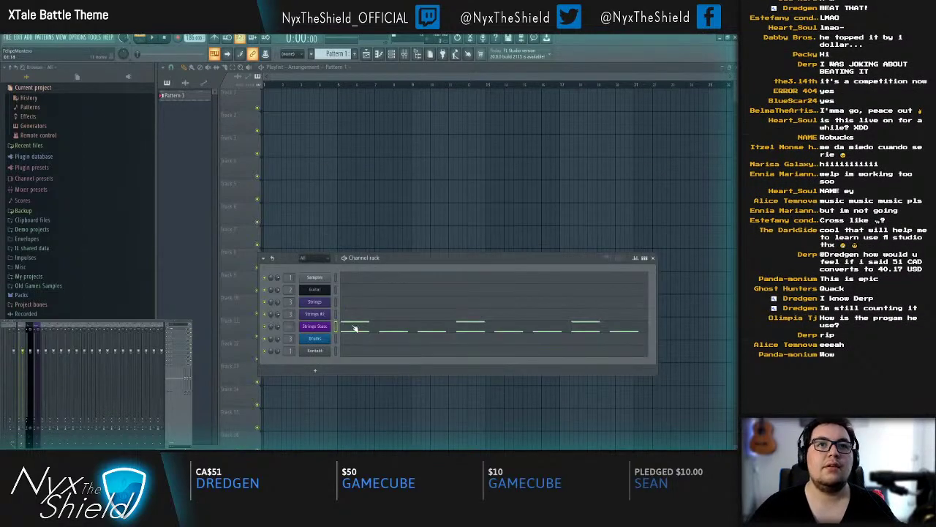
# Step: Lower the velocities of the unaccented Strings Stacc hits, keeping the first, fourth and seventh strong, and play the bar
pyautogui.click(355, 328)
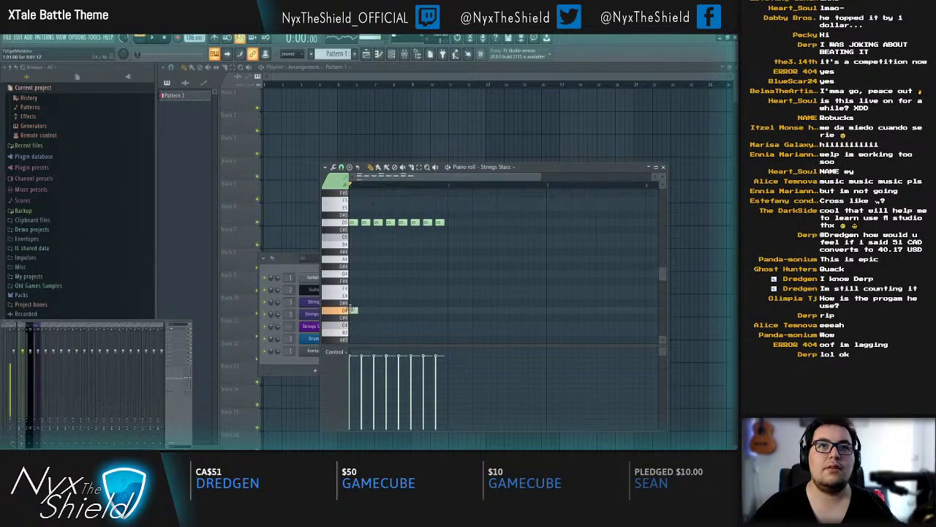
pyautogui.press('Escape')
pyautogui.click(379, 332)
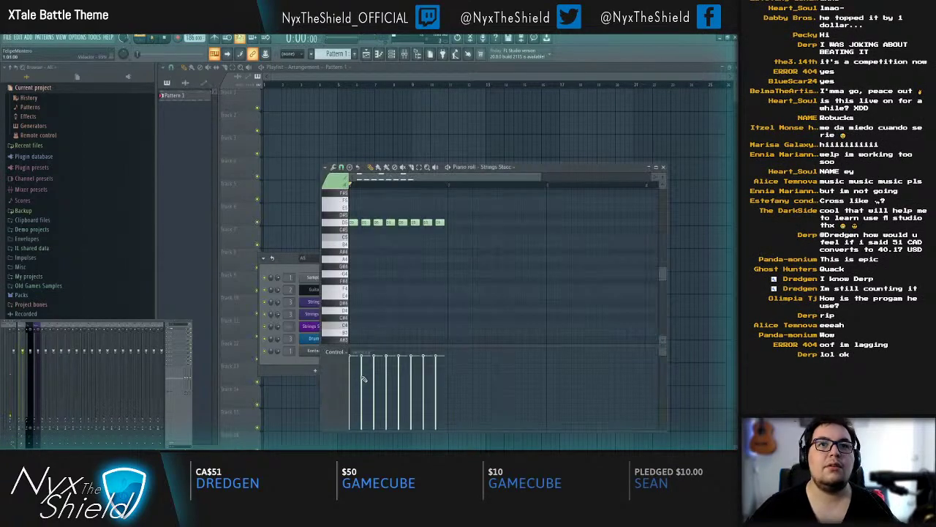
pyautogui.scroll(3, 387, 338)
pyautogui.click(390, 358)
pyautogui.moveTo(400, 377); pyautogui.dragTo(420, 373)
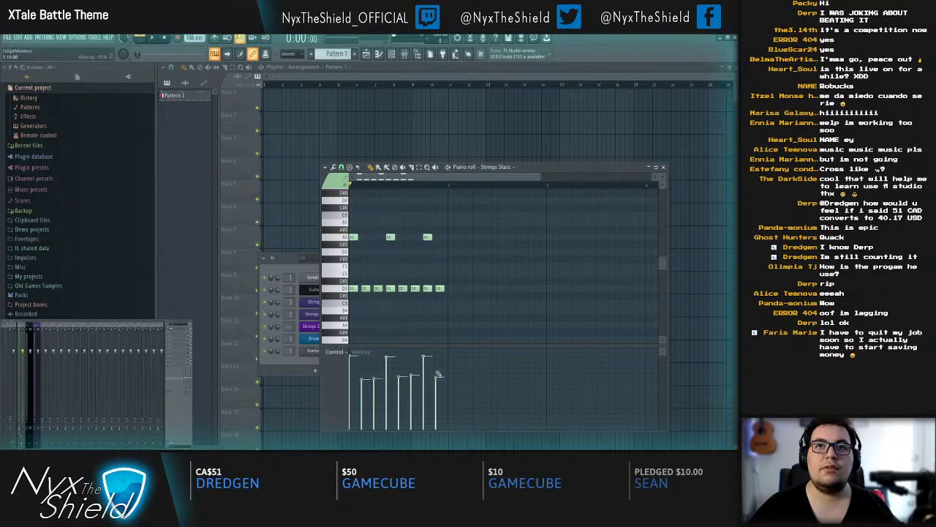
pyautogui.moveTo(393, 327); pyautogui.dragTo(393, 309)
pyautogui.press('space')
pyautogui.moveTo(471, 267); pyautogui.dragTo(516, 295)
pyautogui.press('space')
# Step: Add Scaler 2 as a new channel, return to the channel rack and play the pattern
pyautogui.hotkey('ctrl', 'a')
pyautogui.press('Escape')
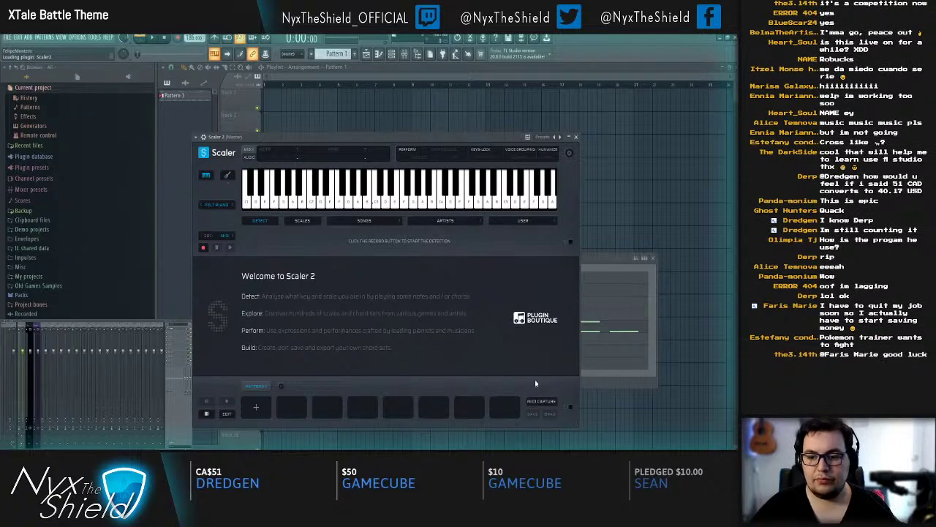
pyautogui.click(617, 382)
pyautogui.click(437, 326)
pyautogui.press('space')
pyautogui.press('Escape')
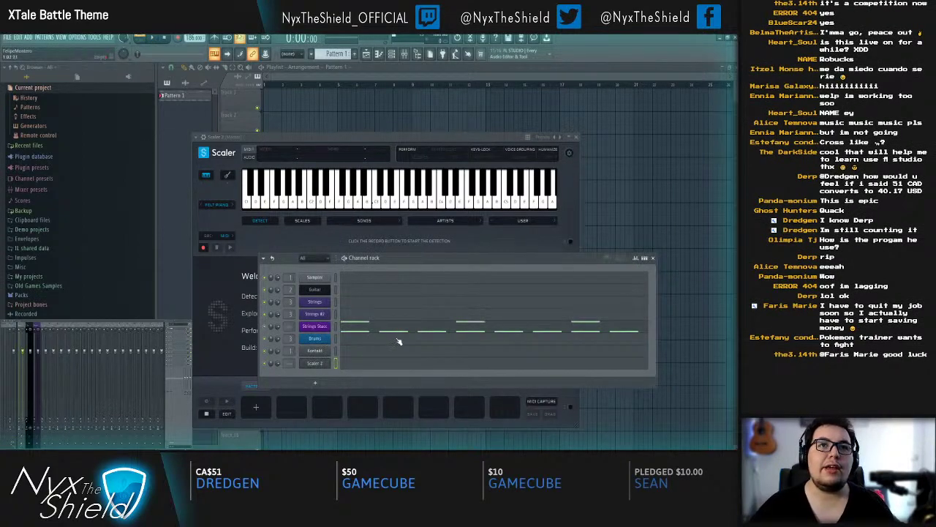
# Step: Remove the A5 accents from Strings Stacc and copy the D5 bar into bars 2, 3 and 4 on E5, F5 and C5
pyautogui.press('F7')
pyautogui.press('space')
pyautogui.moveTo(464, 274); pyautogui.dragTo(346, 344)
pyautogui.moveTo(351, 294); pyautogui.dragTo(369, 243)
pyautogui.press('space')
pyautogui.press('space')
pyautogui.moveTo(357, 277); pyautogui.dragTo(463, 291)
pyautogui.moveTo(464, 265); pyautogui.dragTo(413, 295)
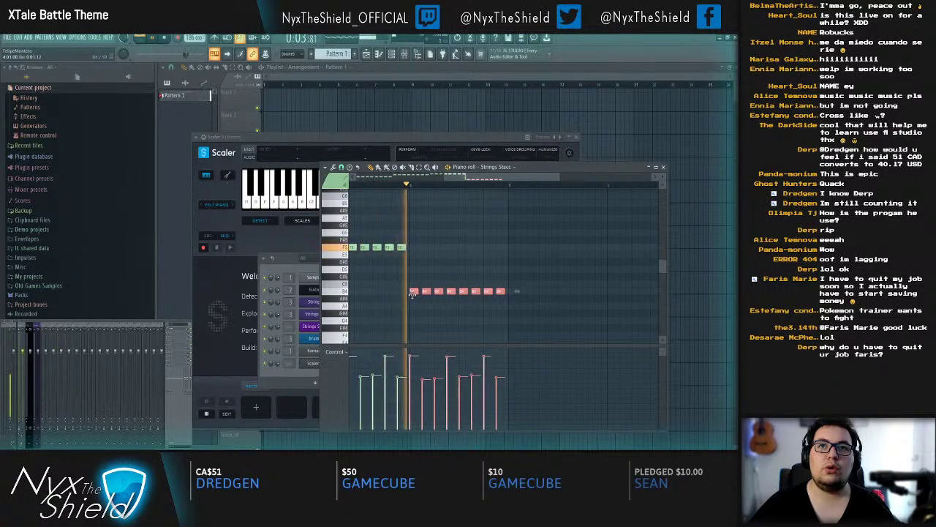
pyautogui.moveTo(421, 253); pyautogui.dragTo(518, 275)
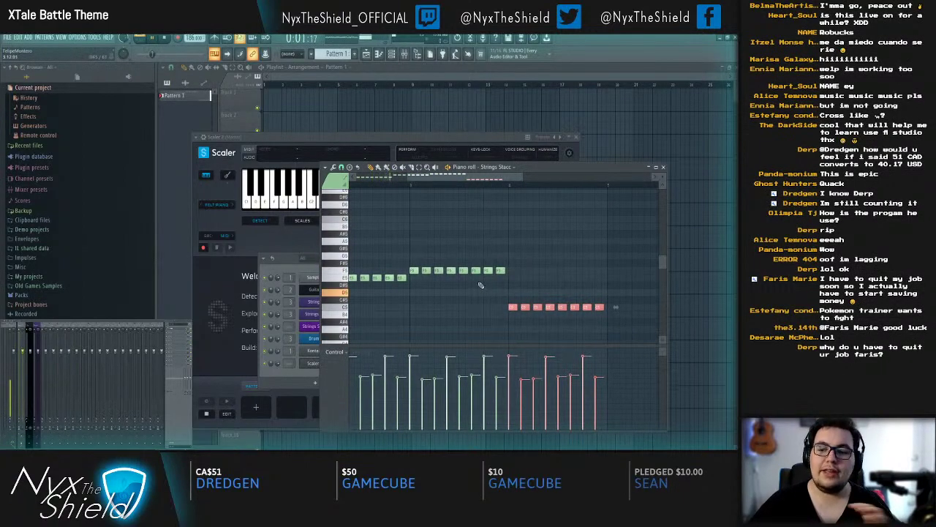
# Step: Select all the Strings Stacc notes and duplicate the four-bar phrase into bars 5 to 8
pyautogui.hscroll(-2, 491, 279)
pyautogui.hscroll(3, 514, 253)
pyautogui.hotkey('ctrl', 'a')
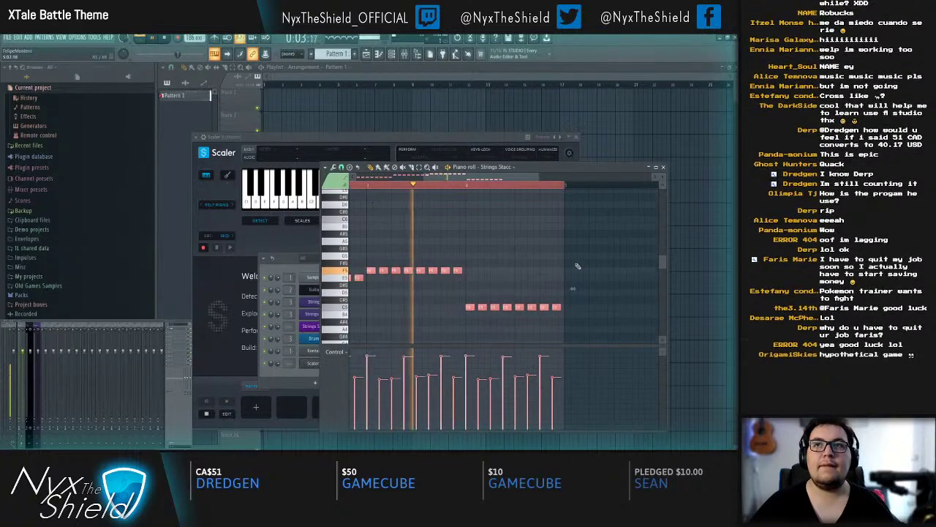
pyautogui.hscroll(3, 526, 267)
pyautogui.hscroll(-1, 513, 267)
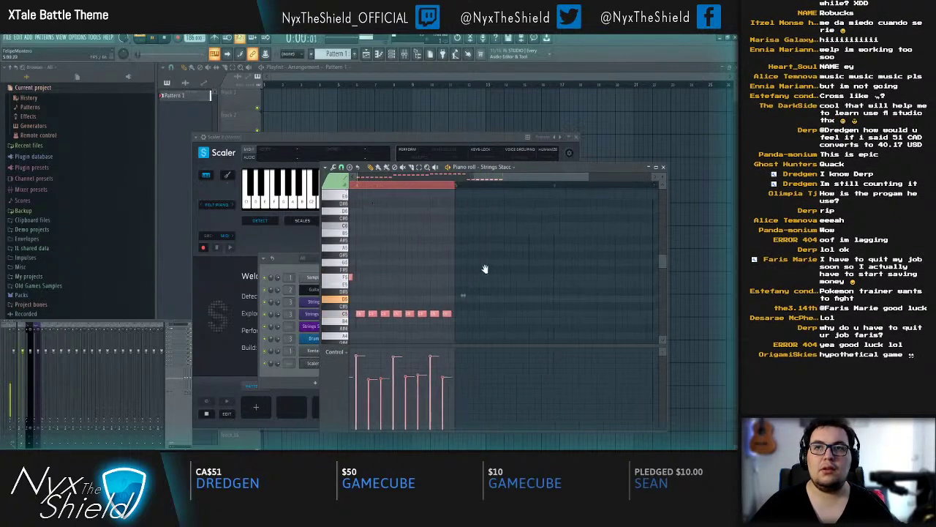
pyautogui.hscroll(3, 468, 265)
pyautogui.hotkey('ctrl', 'b')
pyautogui.hscroll(-1, 475, 256)
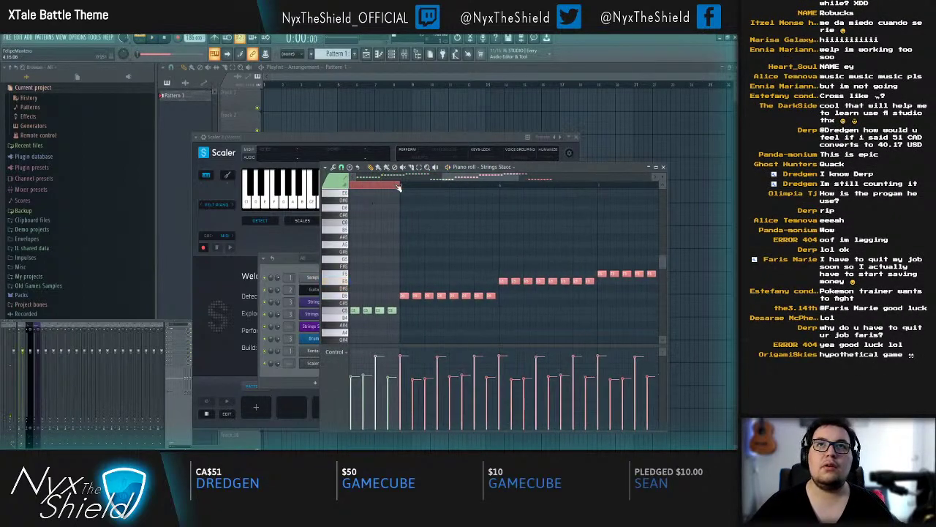
# Step: Set playback to start at bar 5, raise the last five hits of bar 6 to F5 and play the result
pyautogui.click(399, 185)
pyautogui.moveTo(469, 233); pyautogui.dragTo(411, 258)
pyautogui.moveTo(537, 294); pyautogui.dragTo(491, 307)
pyautogui.press('space')
pyautogui.press('Up')
pyautogui.press('Down')
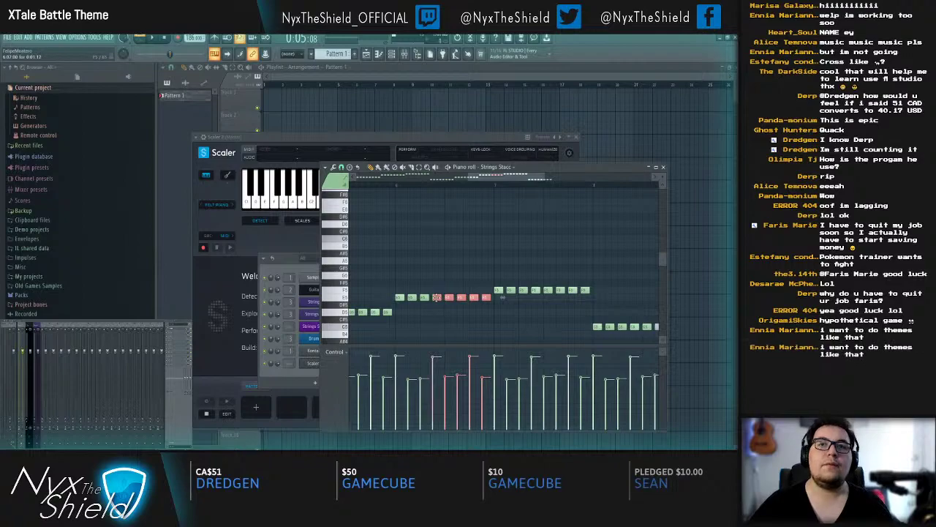
pyautogui.keyDown('ctrl'); pyautogui.click(526, 222); pyautogui.keyUp('ctrl')
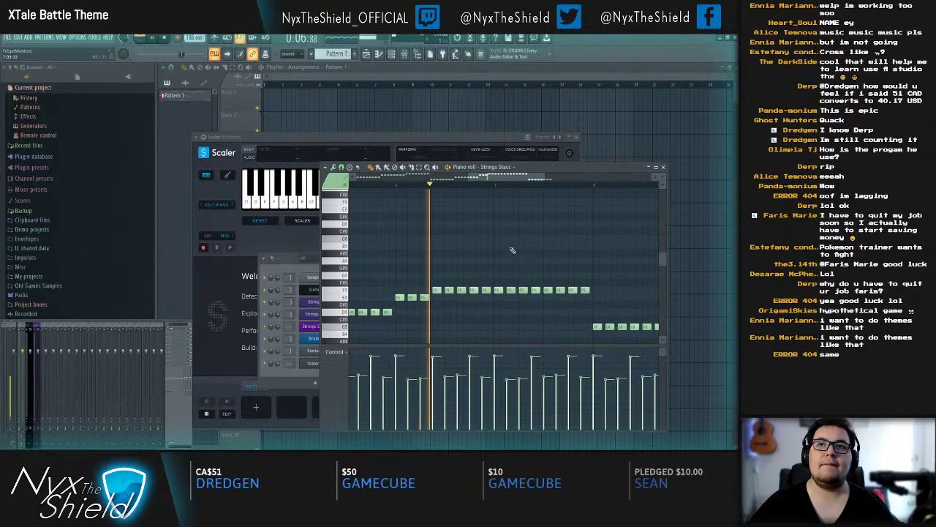
pyautogui.press('space')
# Step: Raise the last two hits of bar 6 and all of bar 7 to G5 and play the passage
pyautogui.moveTo(513, 251); pyautogui.dragTo(499, 263)
pyautogui.moveTo(464, 302); pyautogui.dragTo(609, 322)
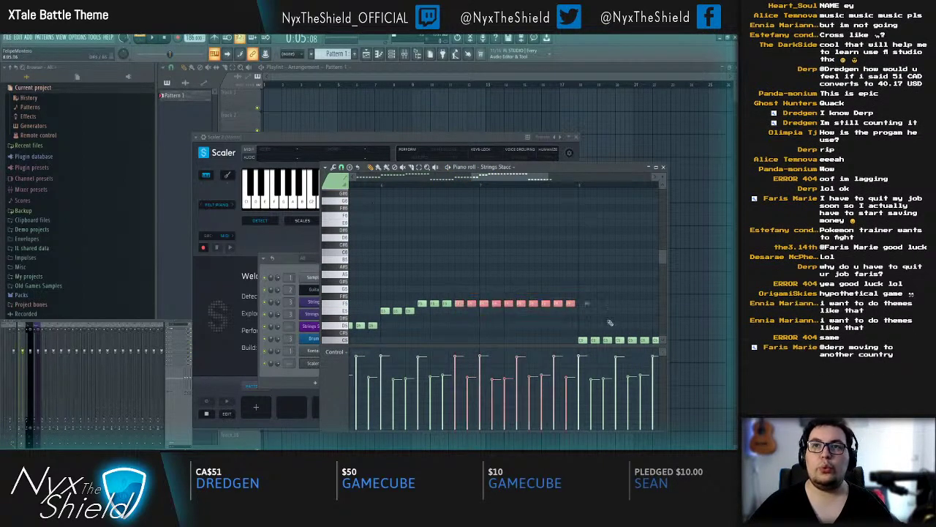
pyautogui.hotkey('shift', 'Up')
pyautogui.hotkey('shift', 'Up')
pyautogui.click(523, 242)
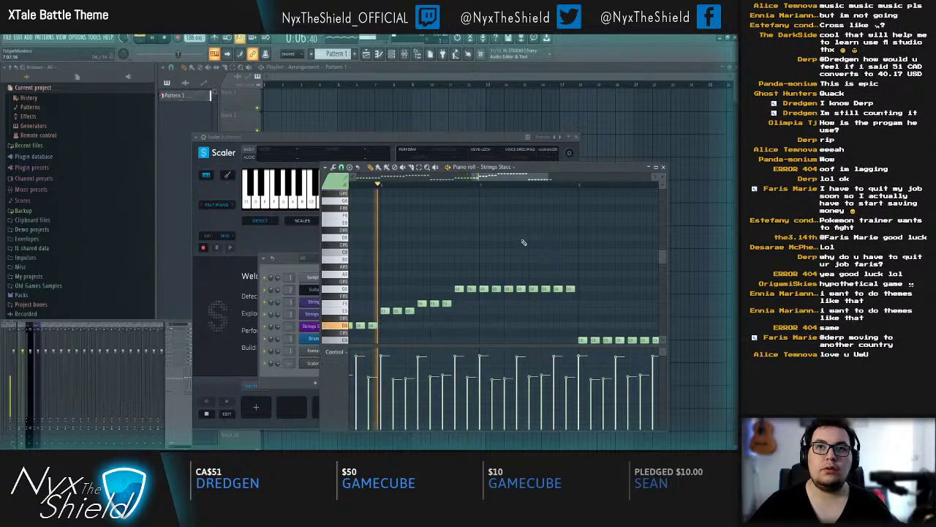
pyautogui.press('space')
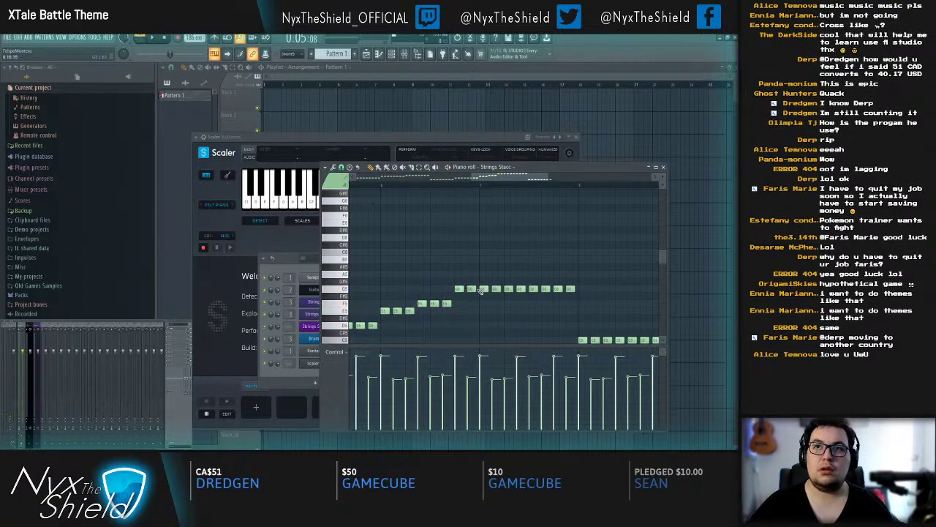
# Step: Raise all eight hits of bar 7 in Strings Stacc to B5 and play the passage
pyautogui.moveTo(485, 291); pyautogui.dragTo(585, 291)
pyautogui.click(450, 223)
pyautogui.press('space')
pyautogui.press('space')
pyautogui.moveTo(500, 238); pyautogui.dragTo(578, 341)
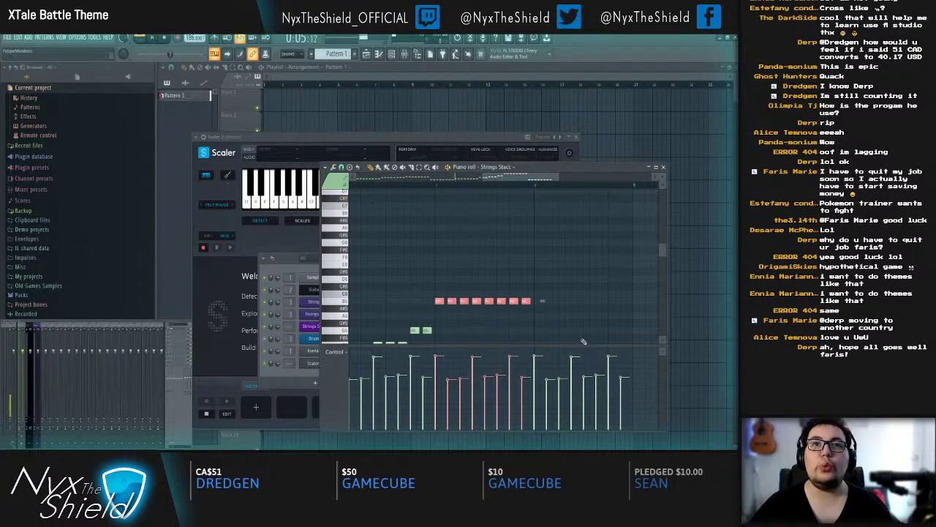
pyautogui.click(501, 258)
pyautogui.press('space')
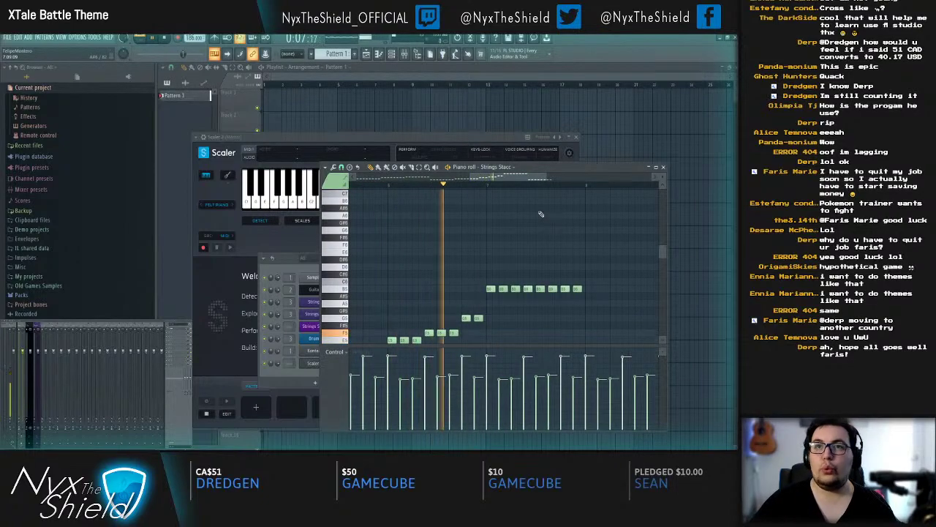
# Step: Raise the last hit of bar 6 to A5, lower all of bar 7 to A#5 and play the passage
pyautogui.press('space')
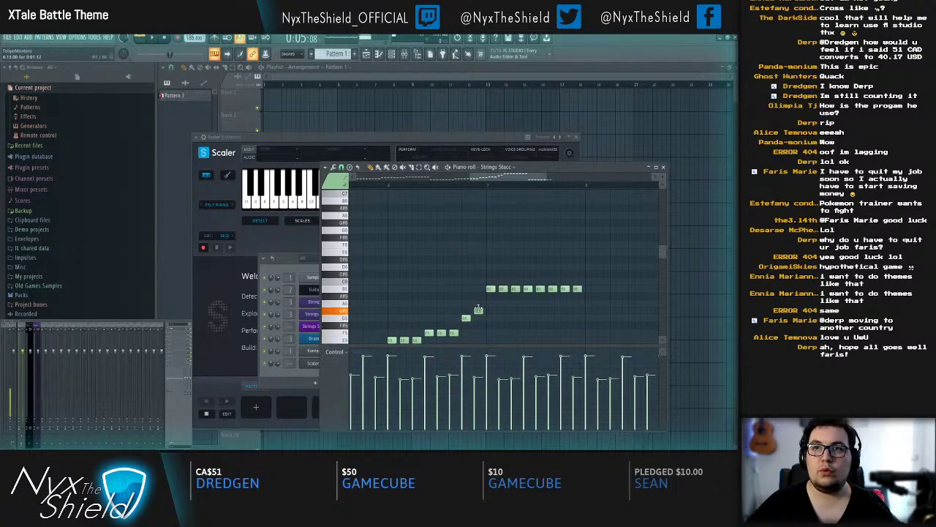
pyautogui.press('Down')
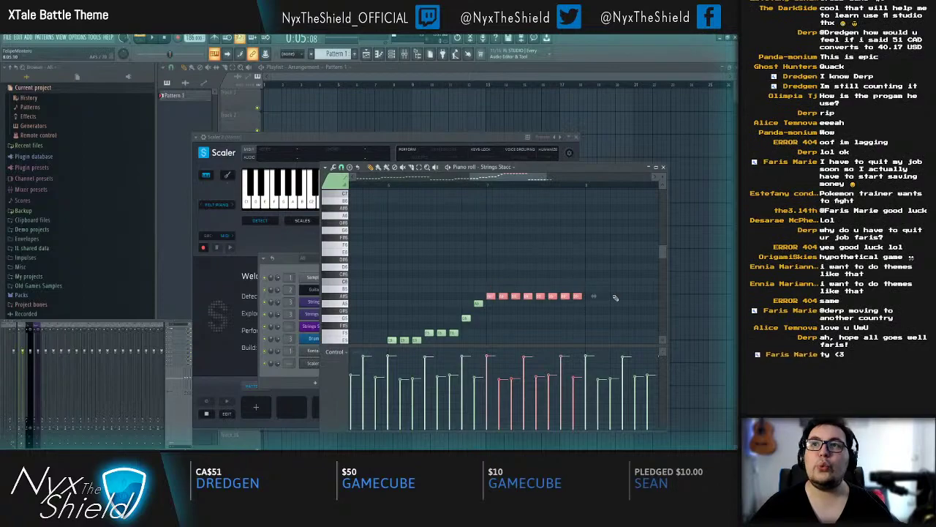
pyautogui.scroll(-3, 518, 241)
pyautogui.click(617, 271)
pyautogui.moveTo(615, 274); pyautogui.dragTo(584, 288)
pyautogui.press('space')
# Step: Lower the last two hits of bar 7 to A5 and play the passage again
pyautogui.moveTo(499, 269); pyautogui.dragTo(518, 257)
pyautogui.click(427, 186)
pyautogui.press('space')
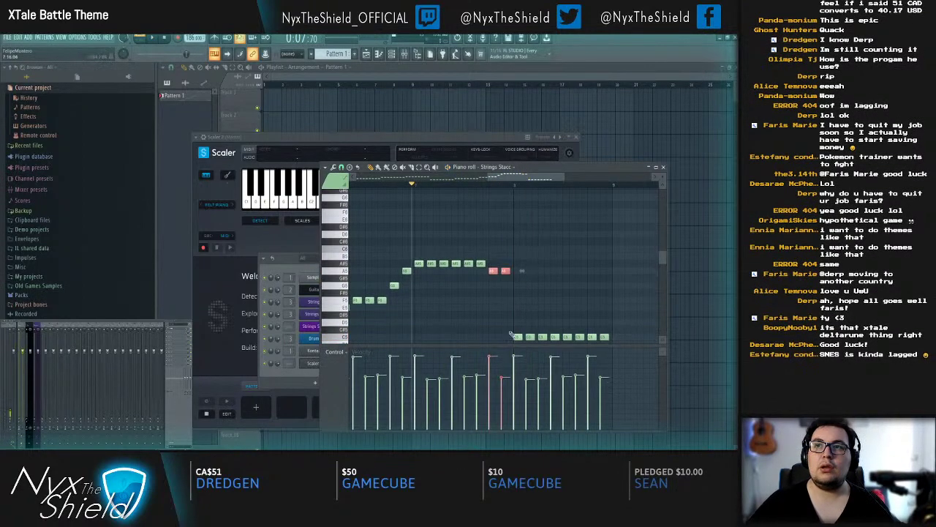
# Step: Raise all of bar 8 to G5 and play the transition out of bar 7
pyautogui.moveTo(510, 336); pyautogui.dragTo(660, 353)
pyautogui.press('space')
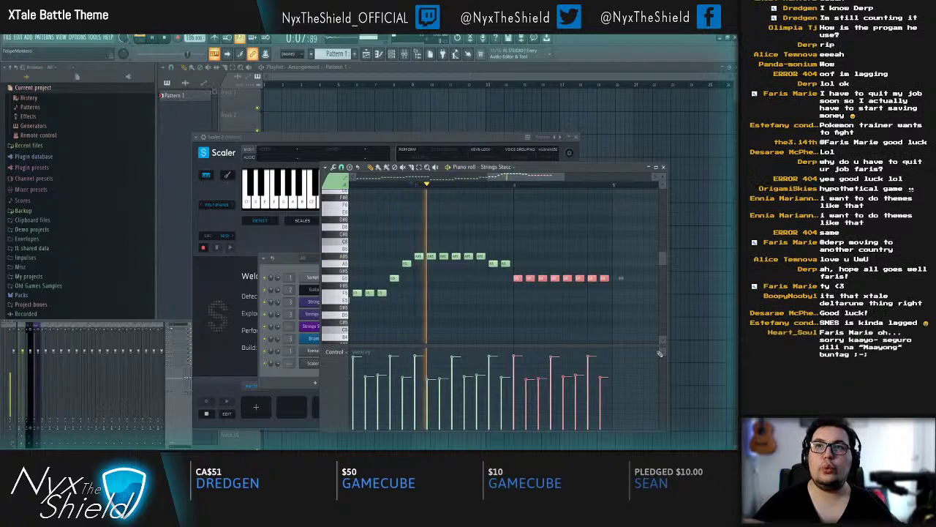
pyautogui.keyDown('ctrl'); pyautogui.click(578, 254); pyautogui.keyUp('ctrl')
pyautogui.press('space')
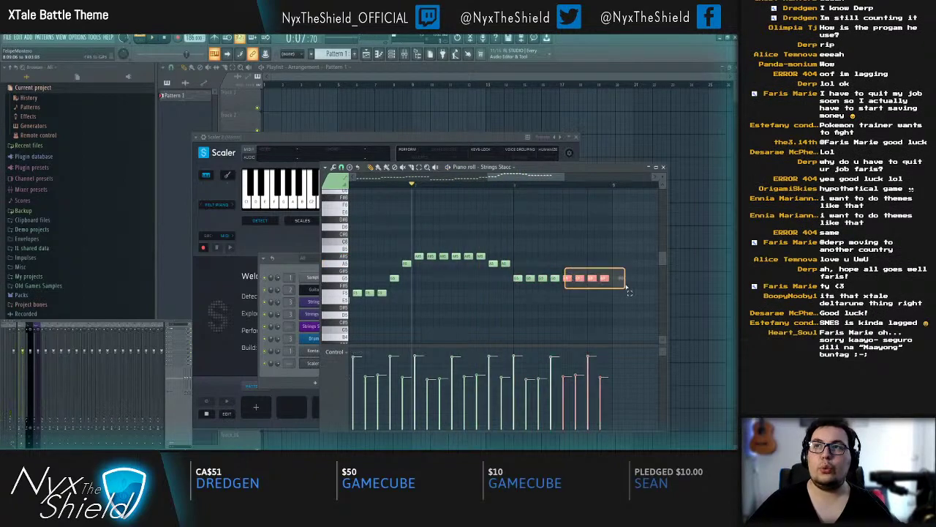
# Step: Lower the last five hits of bar 8 to C#5 and play the ending
pyautogui.moveTo(564, 268); pyautogui.dragTo(648, 301)
pyautogui.hotkey('shift', 'Down')
pyautogui.hotkey('shift', 'Down')
pyautogui.hotkey('shift', 'Down')
pyautogui.hotkey('shift', 'Down')
pyautogui.hotkey('shift', 'Down')
pyautogui.hotkey('shift', 'Down')
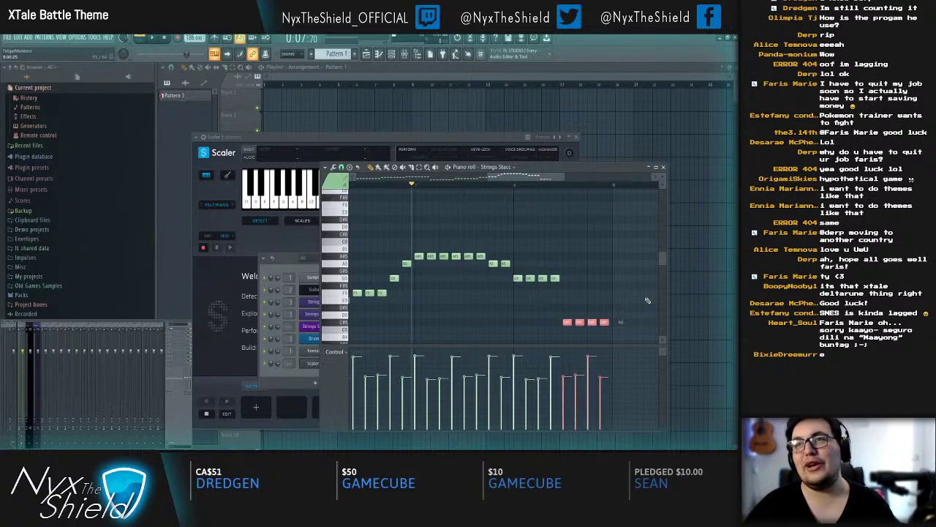
pyautogui.press('space')
pyautogui.moveTo(502, 237); pyautogui.dragTo(578, 237)
pyautogui.scroll(-4, 519, 186)
pyautogui.moveTo(491, 266); pyautogui.dragTo(504, 256)
pyautogui.scroll(5, 559, 275)
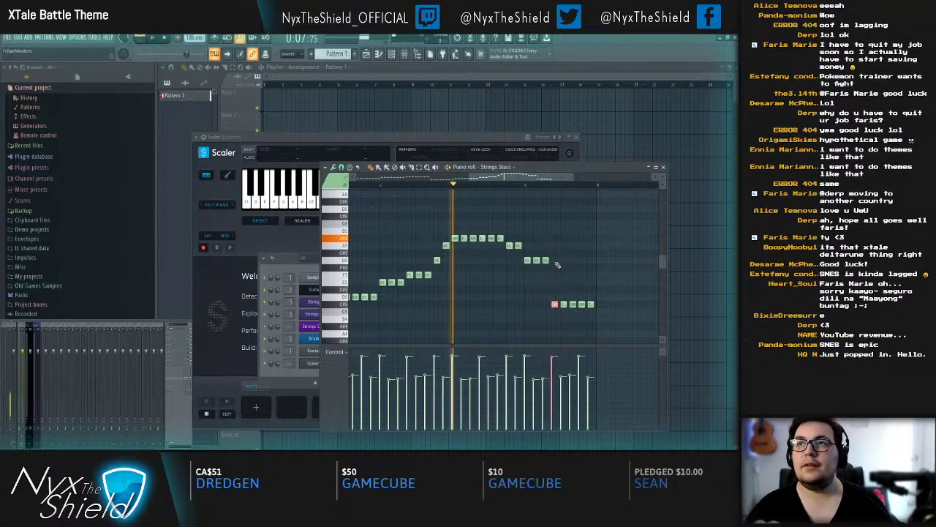
# Step: Select the whole eight-bar line and add one copy an octave lower and another four semitones higher as a harmony
pyautogui.moveTo(439, 256); pyautogui.dragTo(723, 339)
pyautogui.hotkey('ctrl', 'a')
pyautogui.hotkey('ctrl', 'Down')
pyautogui.hotkey('ctrl', 'u')
pyautogui.hotkey('ctrl', 'z')
pyautogui.hotkey('ctrl', 'Up')
pyautogui.hotkey('ctrl', 'u')
pyautogui.hotkey('ctrl', 'z')
pyautogui.moveTo(353, 286); pyautogui.dragTo(352, 258)
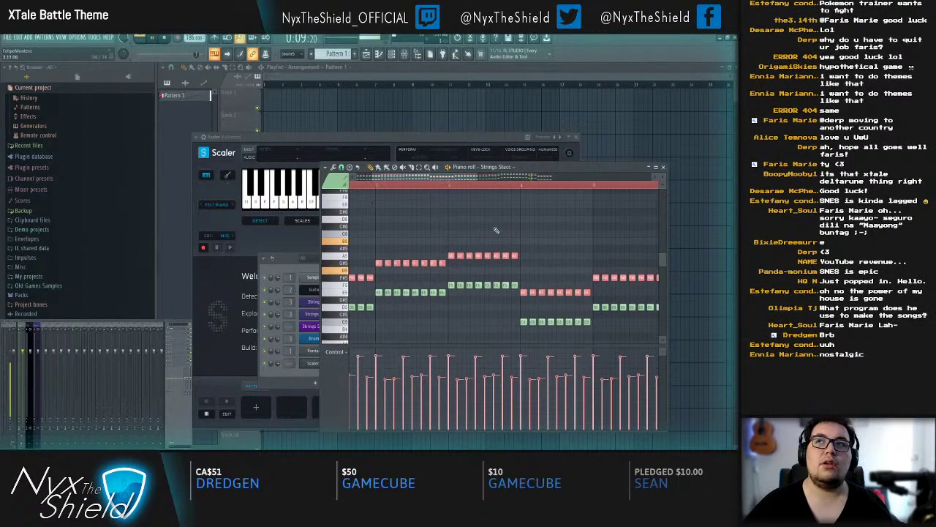
# Step: Lower the upper harmony to F5 in bar 1 and to G5 in bar 2, playing the result
pyautogui.scroll(2, 367, 189)
pyautogui.press('space')
pyautogui.keyDown('ctrl'); pyautogui.click(373, 202); pyautogui.keyUp('ctrl')
pyautogui.hotkey('shift', 'Down')
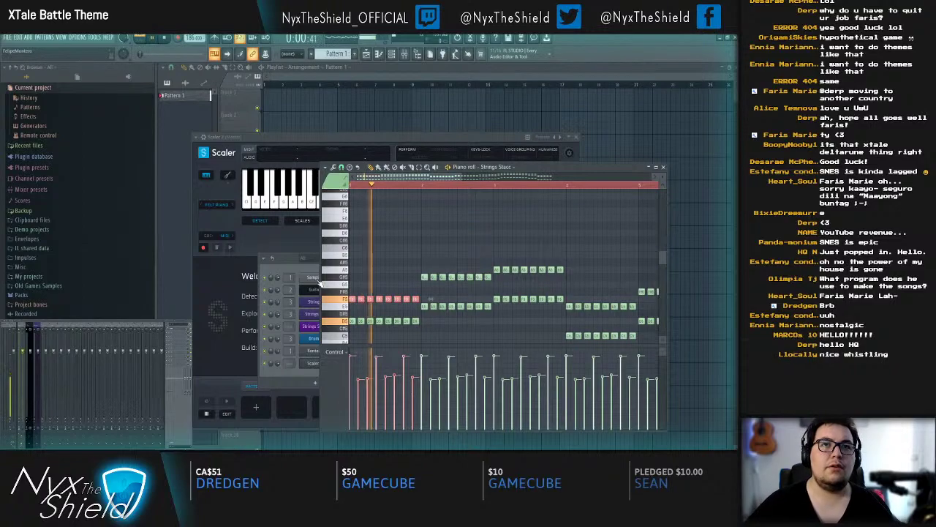
pyautogui.keyDown('ctrl'); pyautogui.click(427, 226); pyautogui.keyUp('ctrl')
pyautogui.press('space')
pyautogui.moveTo(426, 226); pyautogui.dragTo(409, 235)
pyautogui.moveTo(399, 285); pyautogui.dragTo(472, 294)
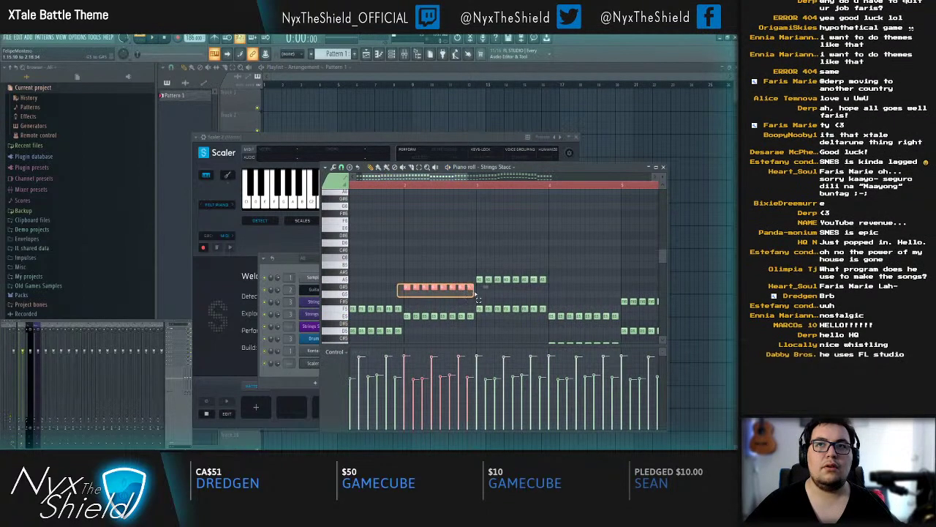
pyautogui.moveTo(498, 230); pyautogui.dragTo(410, 251)
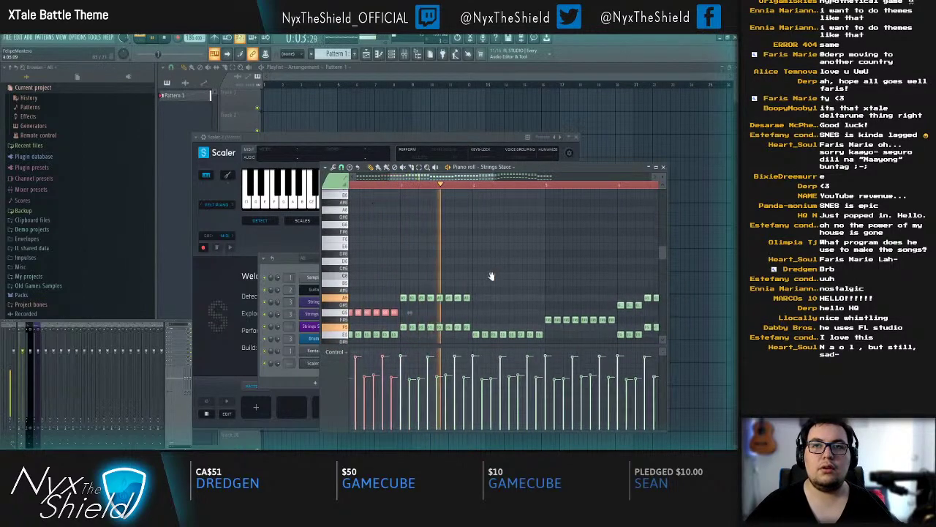
# Step: Lower the upper harmony of bar 5 to F5, and in bar 6 its first three hits to G5 and last two to A#5 and C6
pyautogui.scroll(-3, 434, 271)
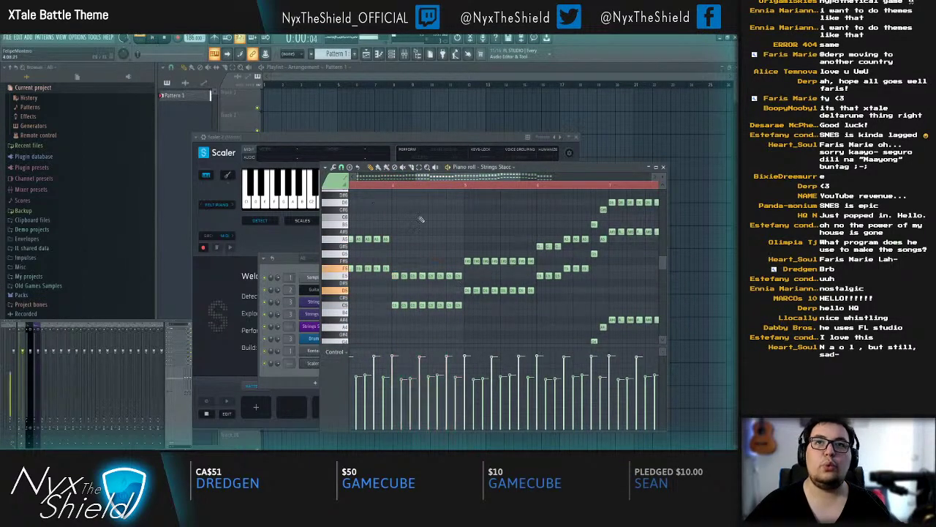
pyautogui.moveTo(506, 227); pyautogui.dragTo(415, 256)
pyautogui.press('space')
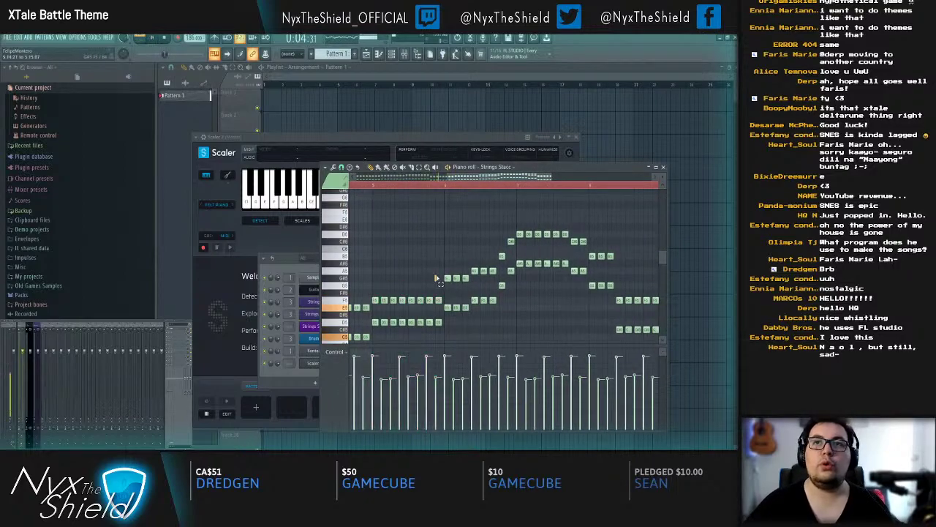
pyautogui.scroll(-3, 479, 246)
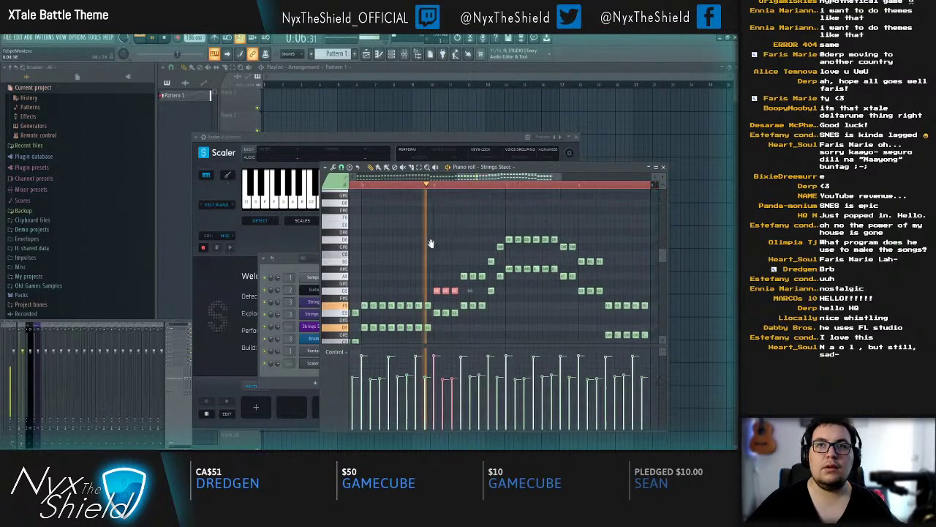
pyautogui.press('space')
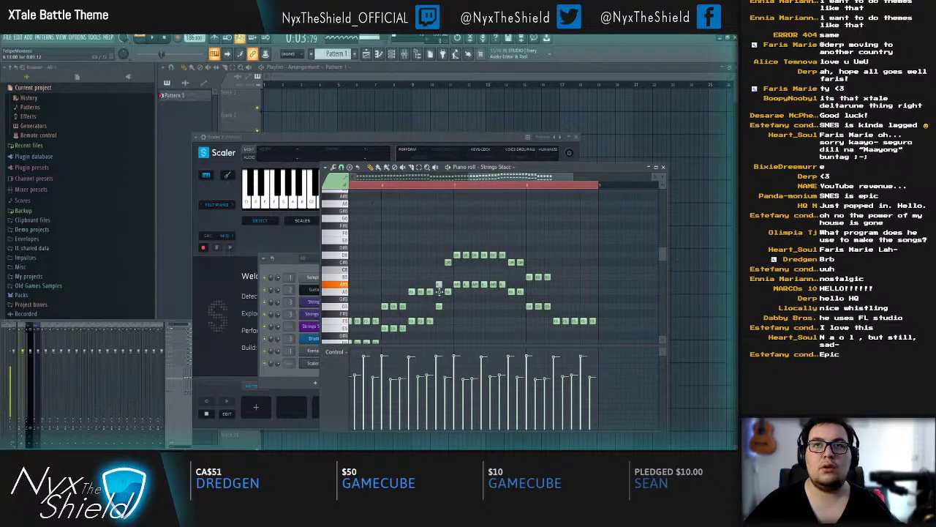
pyautogui.press('space')
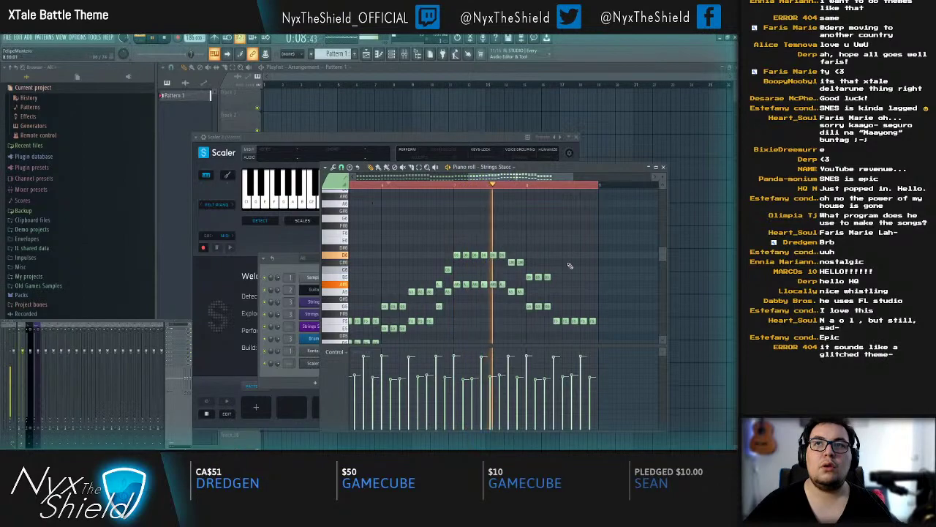
pyautogui.press('space')
# Step: Lower the harmony's last two hits of bar 7 to C6, and bar 8's first three to A#5 and last five to E5
pyautogui.moveTo(533, 267); pyautogui.dragTo(490, 261)
pyautogui.keyDown('ctrl'); pyautogui.click(531, 278); pyautogui.keyUp('ctrl')
pyautogui.press('space')
pyautogui.scroll(-1, 479, 278)
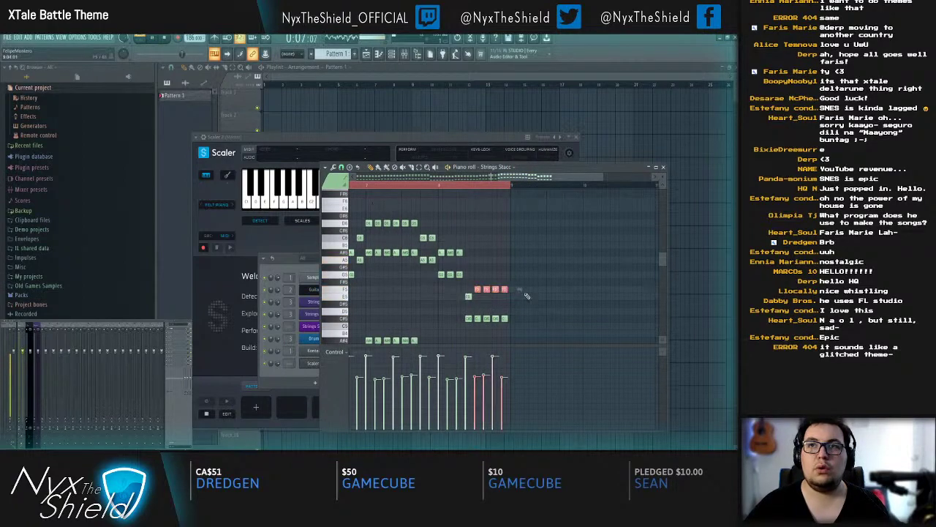
pyautogui.moveTo(373, 275); pyautogui.dragTo(433, 267)
# Step: Try thinning the F5 and D5 notes of bar 1 to three lengthened hits, and undo the changes
pyautogui.scroll(-3, 378, 264)
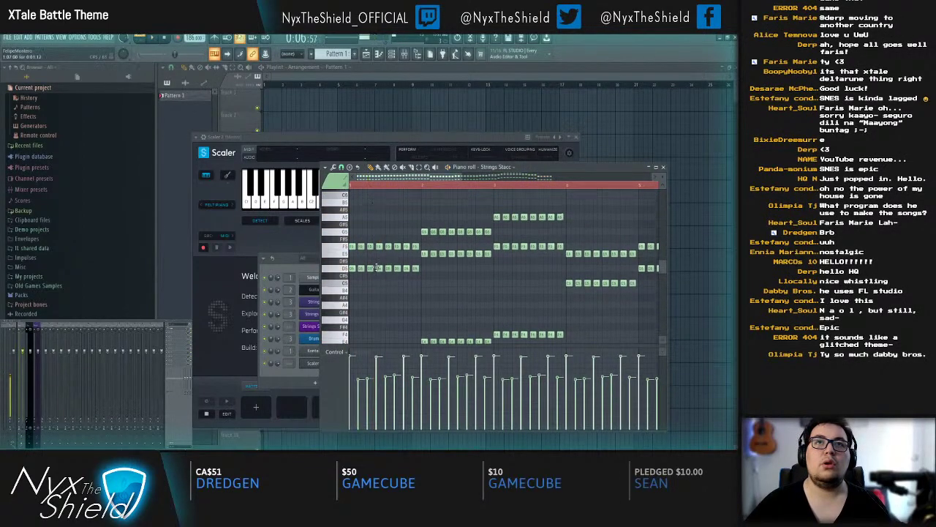
pyautogui.scroll(-6, 373, 282)
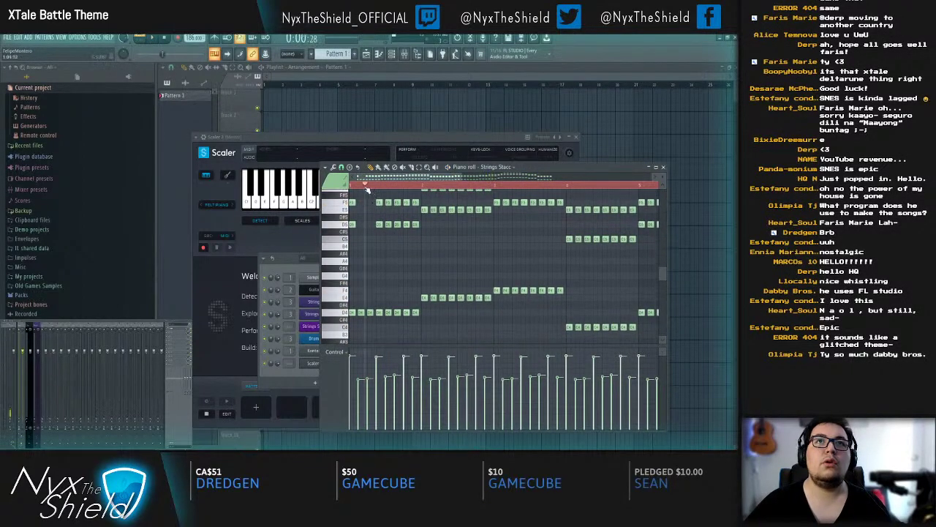
pyautogui.scroll(3, 375, 237)
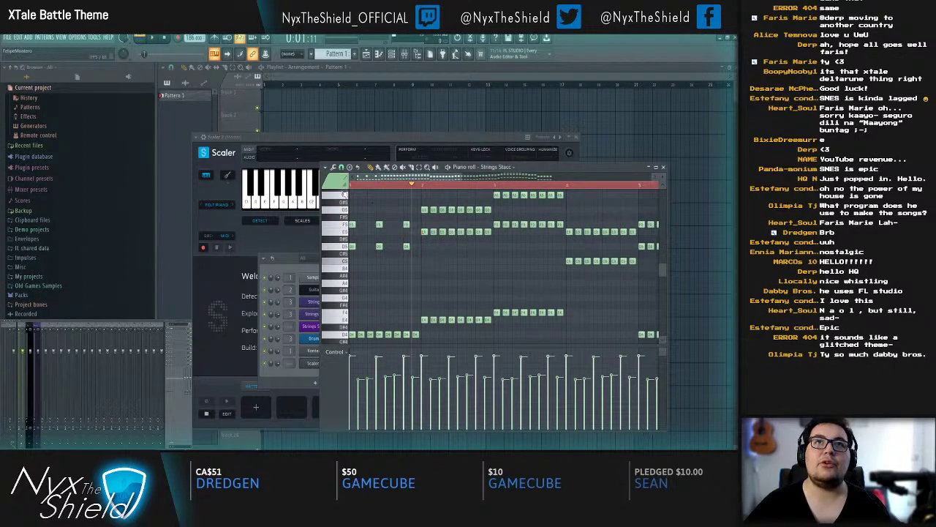
pyautogui.scroll(3, 413, 241)
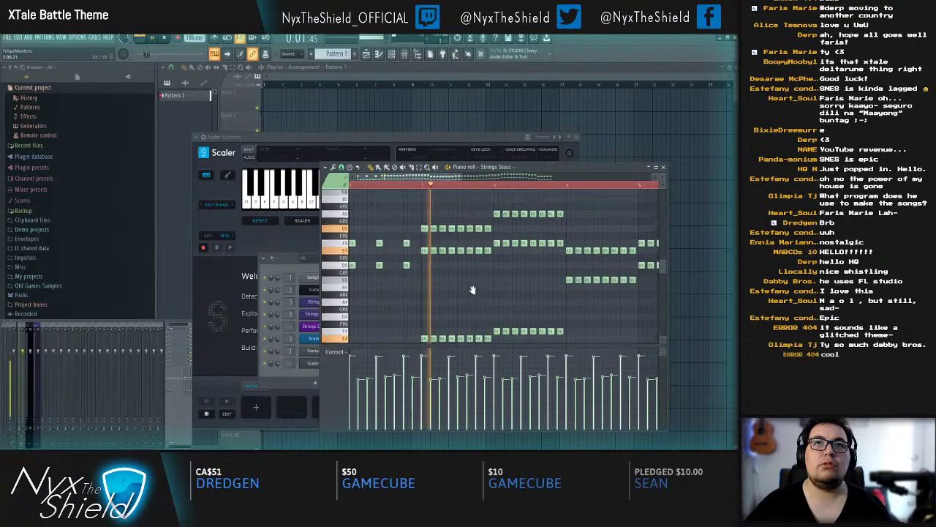
pyautogui.moveTo(412, 238); pyautogui.dragTo(351, 268)
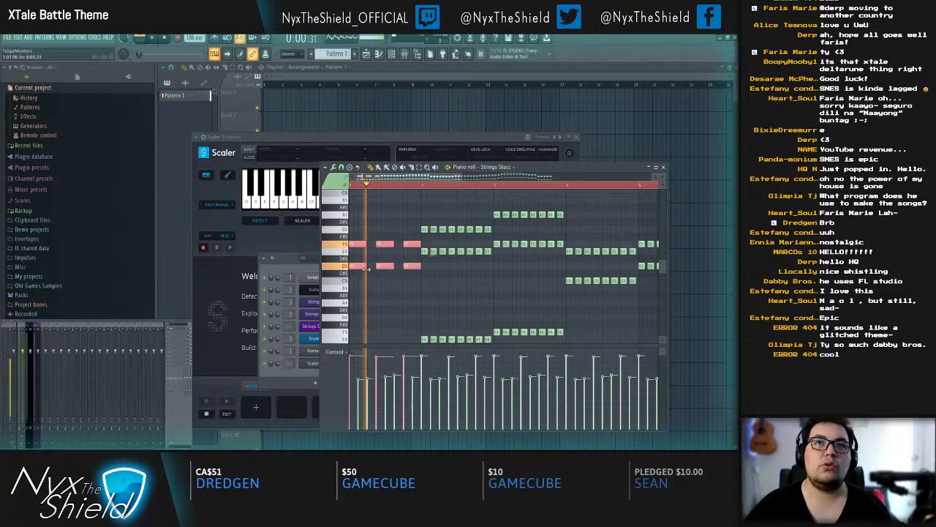
pyautogui.hotkey('ctrl', 'z')
pyautogui.hotkey('ctrl', 'z')
pyautogui.hotkey('ctrl', 'z')
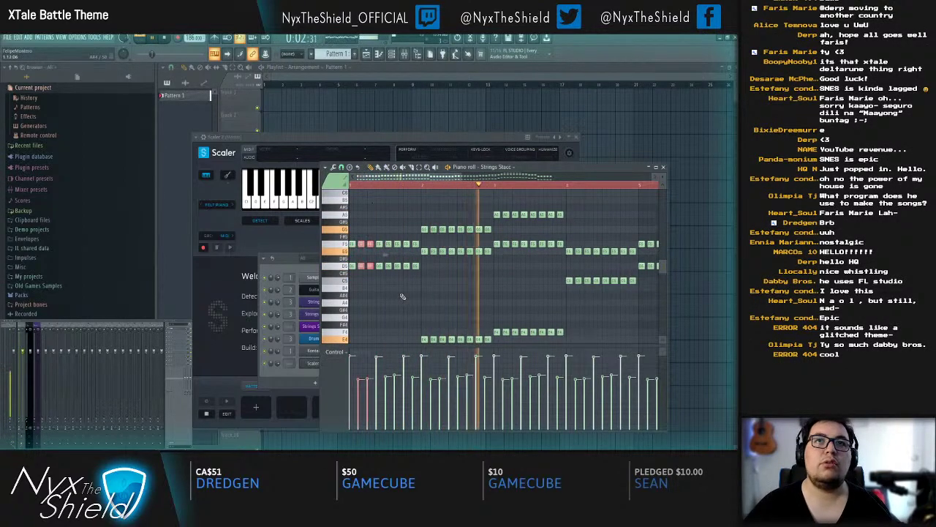
pyautogui.hotkey('ctrl', 'z')
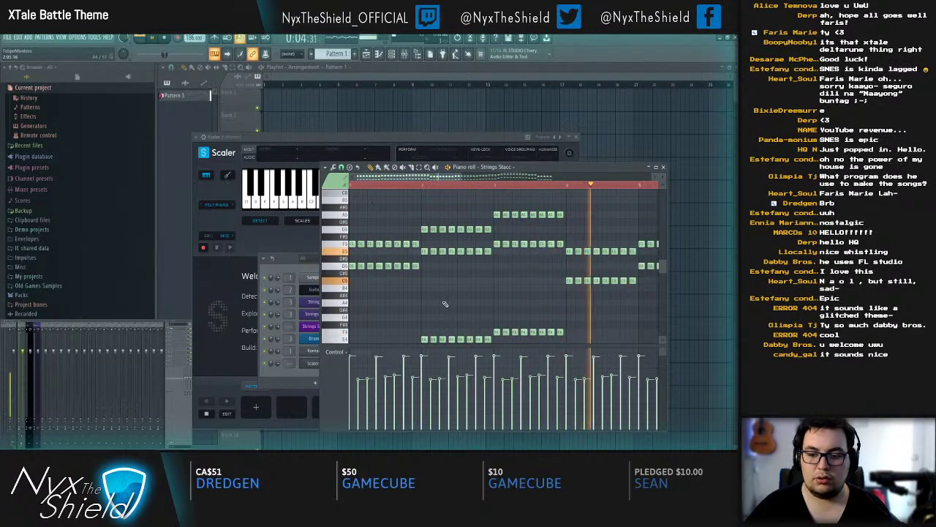
# Step: Clear the time selection, select the lowest octave line across all eight bars and duplicate it
pyautogui.press('F7')
pyautogui.click(369, 325)
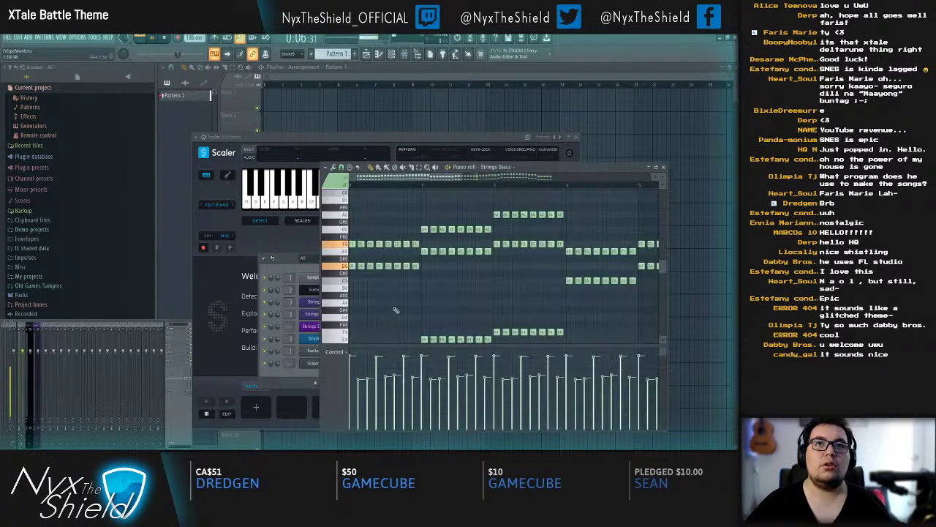
pyautogui.scroll(-5, 405, 188)
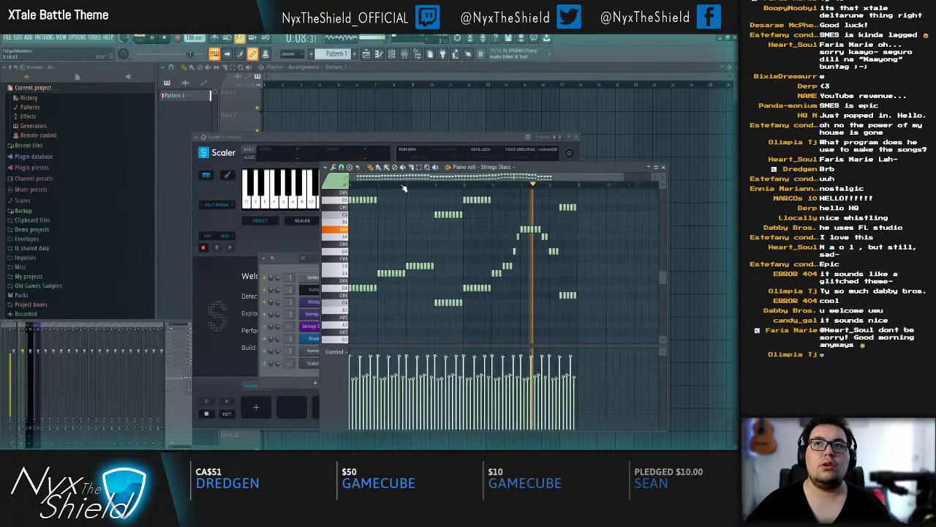
pyautogui.scroll(2, 502, 271)
pyautogui.moveTo(564, 269); pyautogui.dragTo(351, 343)
pyautogui.scroll(2, 413, 319)
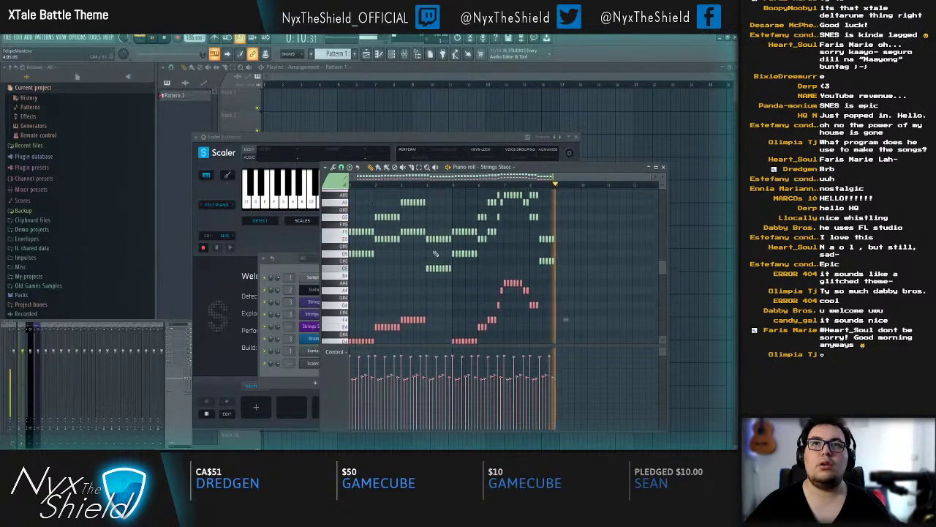
pyautogui.scroll(4, 393, 185)
pyautogui.scroll(2, 581, 274)
pyautogui.scroll(-5, 421, 306)
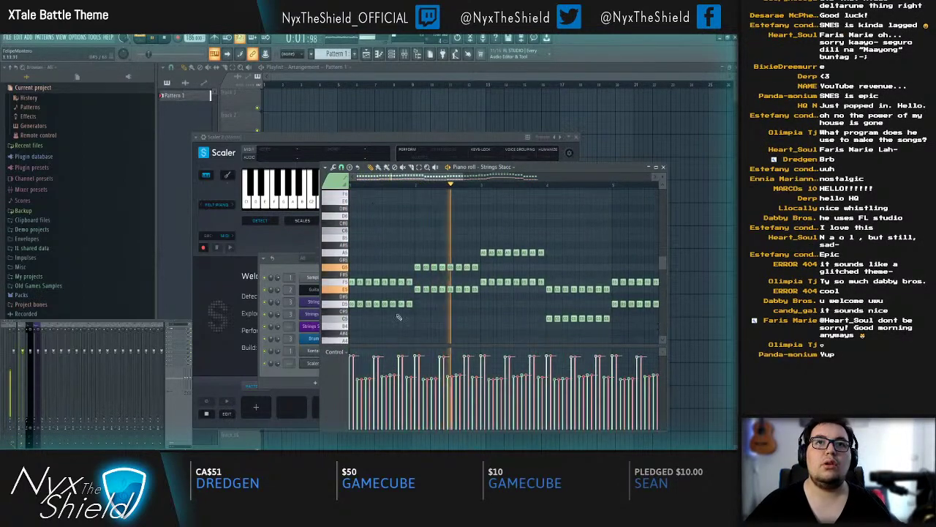
# Step: Place the duplicated line as a third voice a fifth above the D5 line, using A5, B5, C6 and G5 in bars 1 to 4
pyautogui.hotkey('ctrl', 'Up')
pyautogui.hotkey('ctrl', 'v')
pyautogui.hotkey('ctrl', 'z')
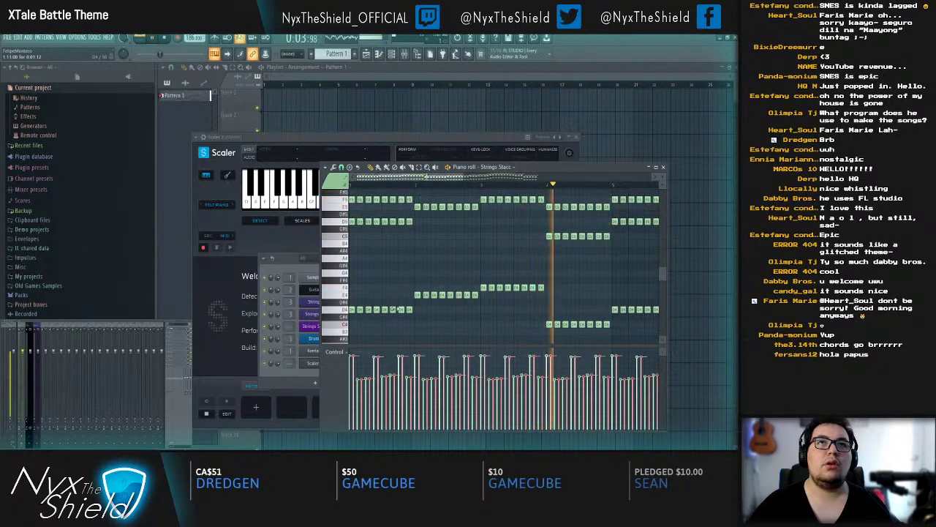
pyautogui.press('space')
pyautogui.scroll(5, 402, 304)
pyautogui.press('space')
pyautogui.press('space')
pyautogui.scroll(-3, 361, 212)
pyautogui.hotkey('shift', 'Down')
pyautogui.press('space')
pyautogui.hotkey('ctrl', 'd')
pyautogui.scroll(2, 399, 234)
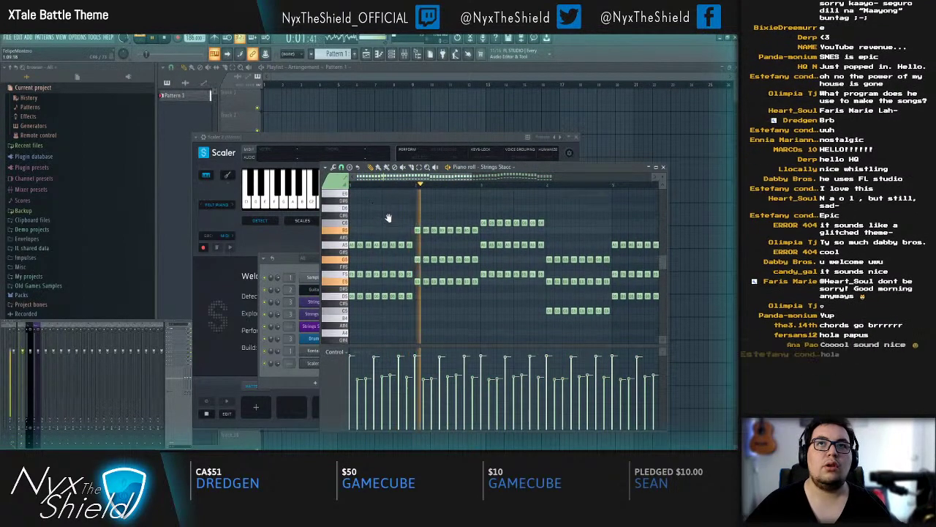
# Step: Lower the top voice of bar 2 to A5 and play the opening bars
pyautogui.moveTo(414, 257); pyautogui.dragTo(480, 261)
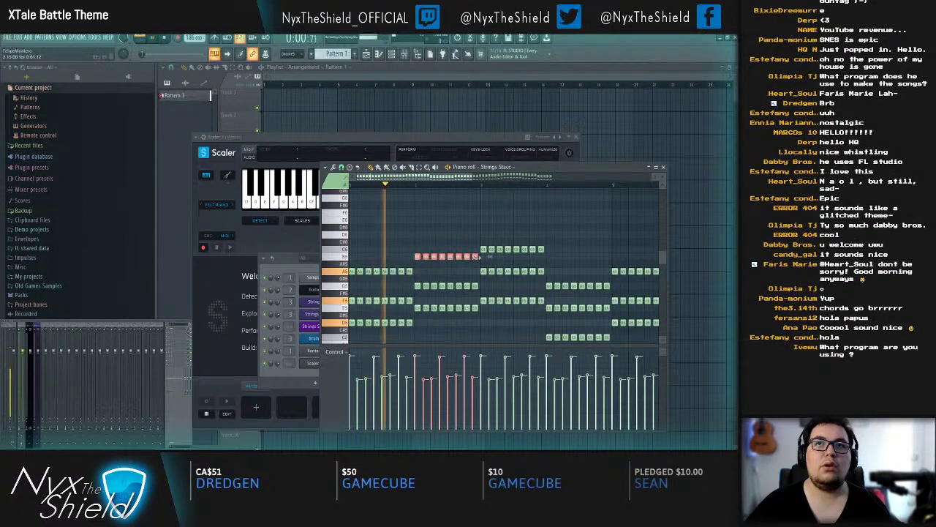
pyautogui.hotkey('shift', 'Up')
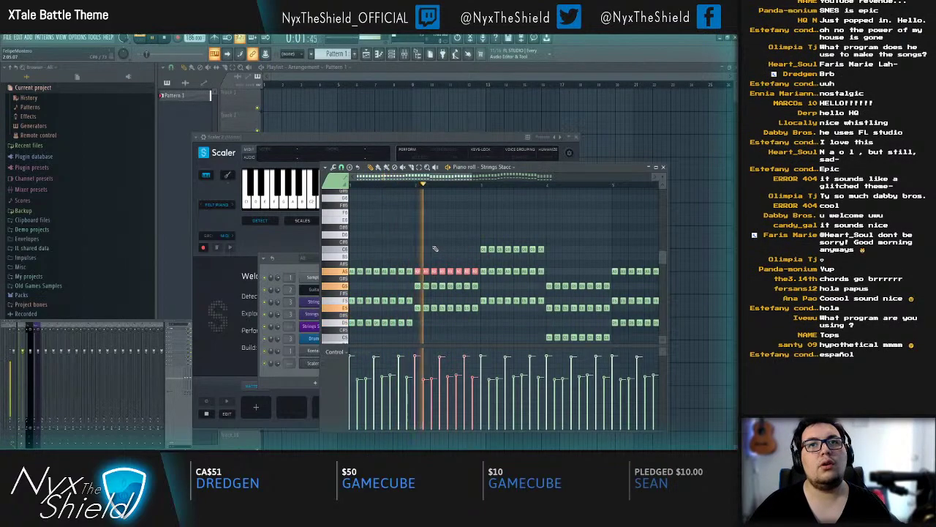
pyautogui.press('Down')
pyautogui.press('Down')
pyautogui.press('space')
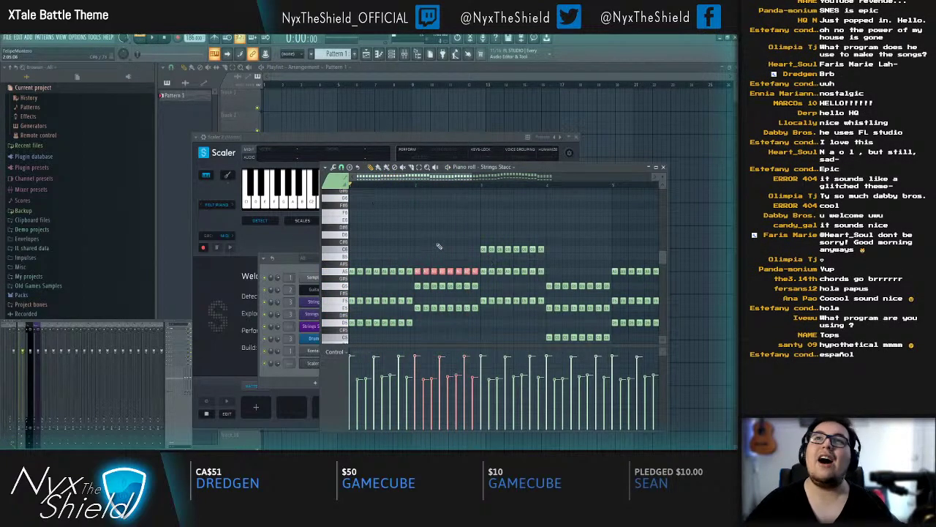
# Step: Raise the top voice in bar 2 to A#5 for notes four to six and C6 for the last two, and play it
pyautogui.press('space')
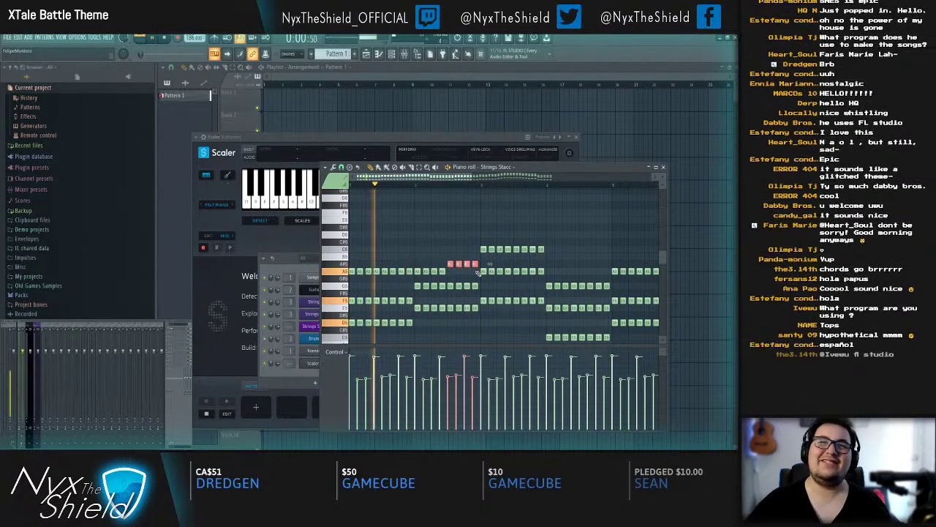
pyautogui.scroll(1, 442, 233)
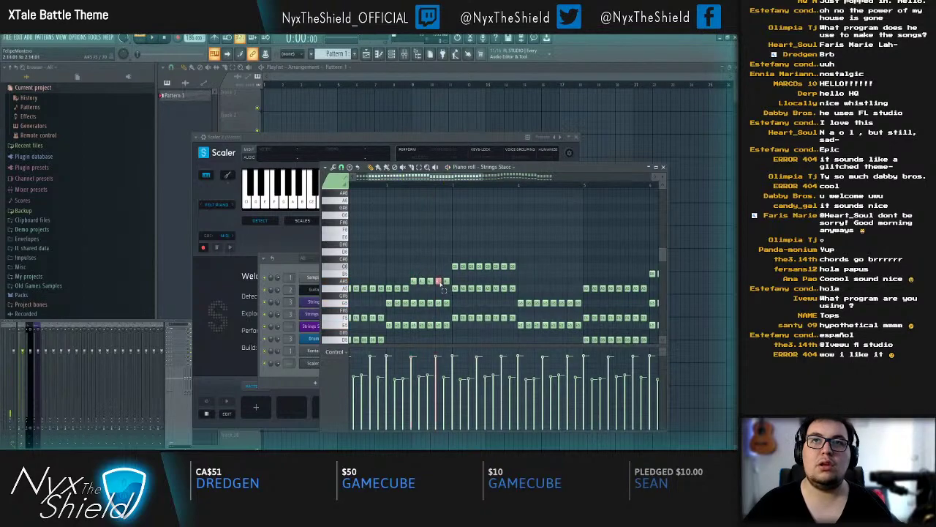
pyautogui.press('space')
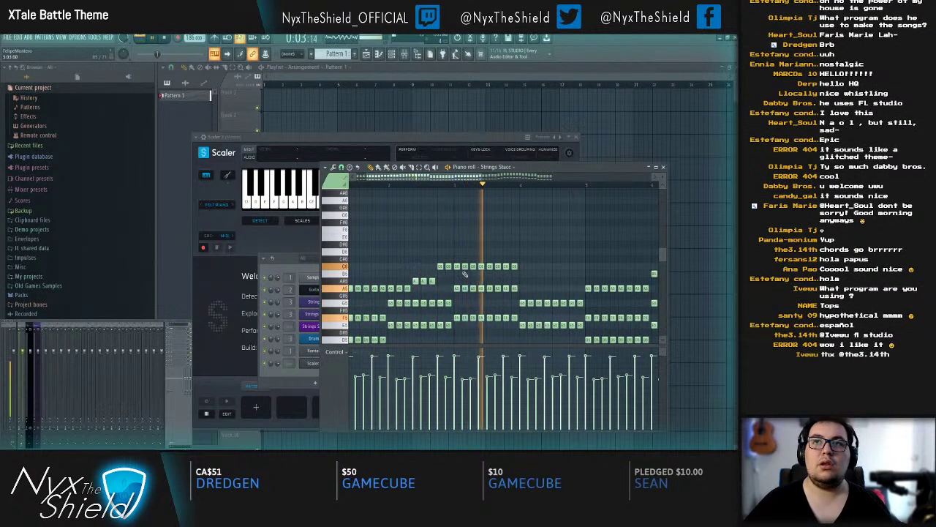
pyautogui.press('space')
# Step: Play the string pattern from the start and examine how the voices move through bars 2 to 5
pyautogui.hscroll(1, 495, 278)
pyautogui.scroll(-2, 503, 283)
pyautogui.scroll(-3, 505, 284)
pyautogui.press('space')
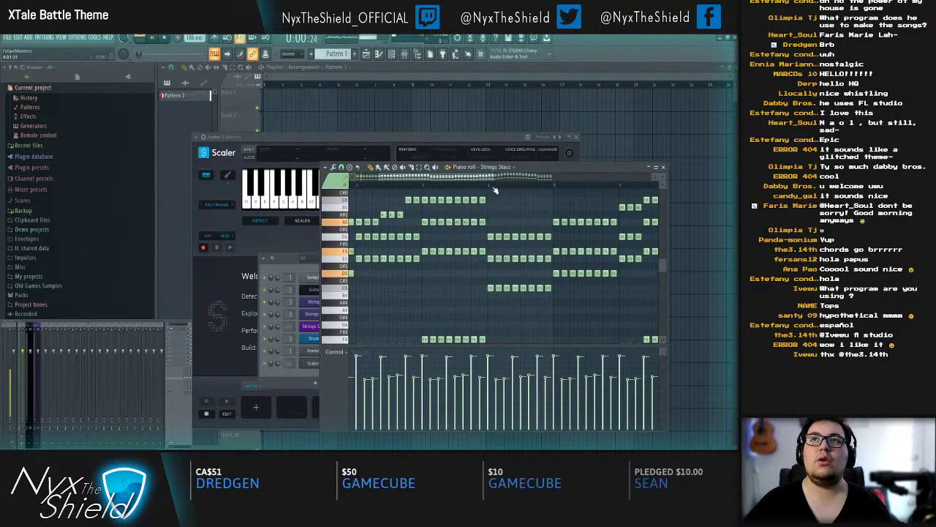
pyautogui.scroll(-3, 495, 187)
pyautogui.scroll(1, 489, 215)
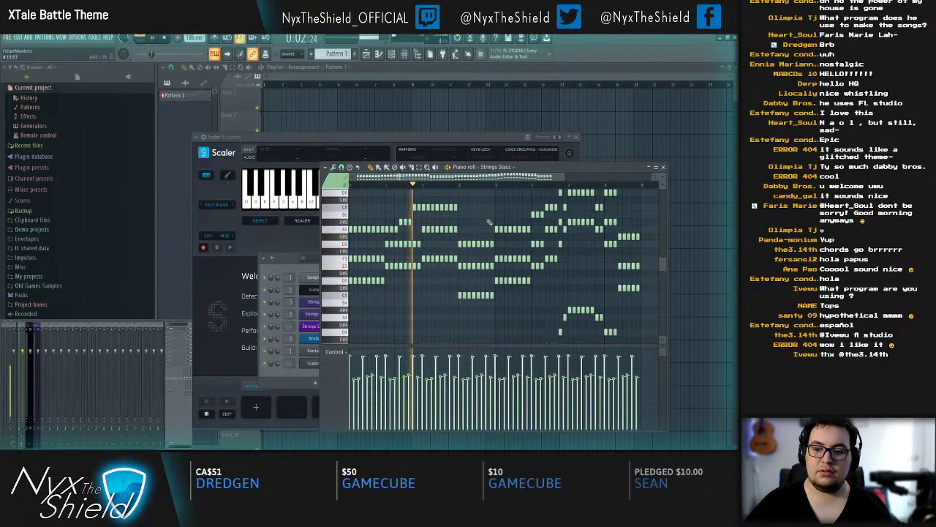
pyautogui.scroll(2, 479, 241)
pyautogui.press('space')
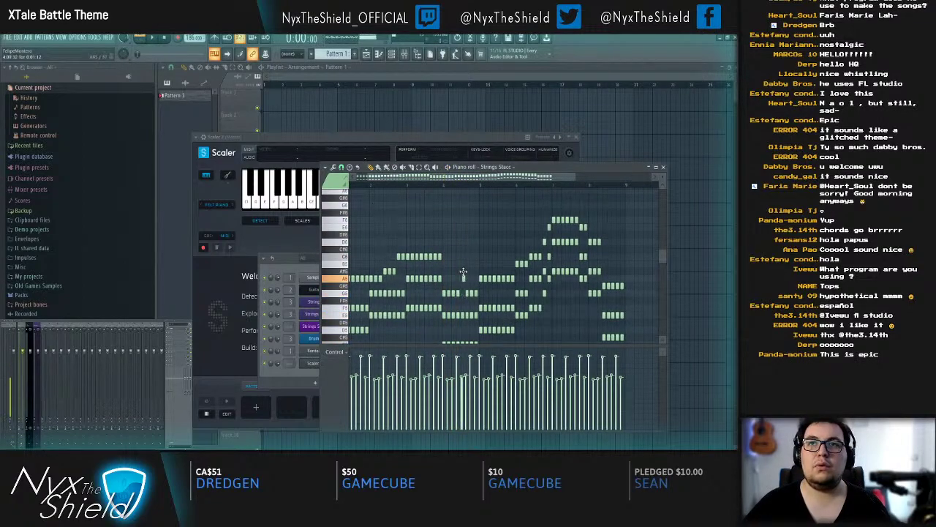
# Step: Raise the last five top-voice notes of bar 4 from G5 to A#5 and play the passage
pyautogui.moveTo(479, 295); pyautogui.dragTo(481, 295)
pyautogui.hotkey('shift', 'Up')
pyautogui.hotkey('shift', 'Up')
pyautogui.hotkey('shift', 'Up')
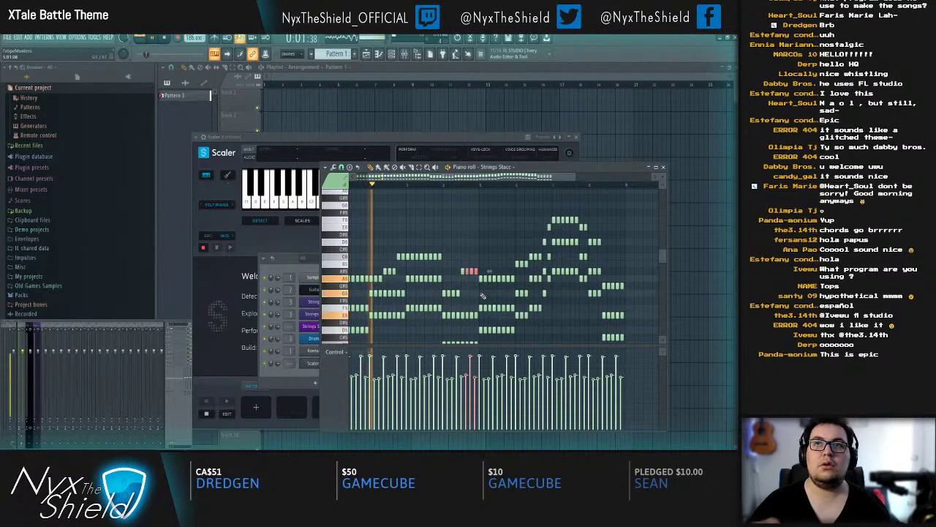
pyautogui.keyDown('ctrl'); pyautogui.click(450, 220); pyautogui.keyUp('ctrl')
pyautogui.scroll(2, 461, 241)
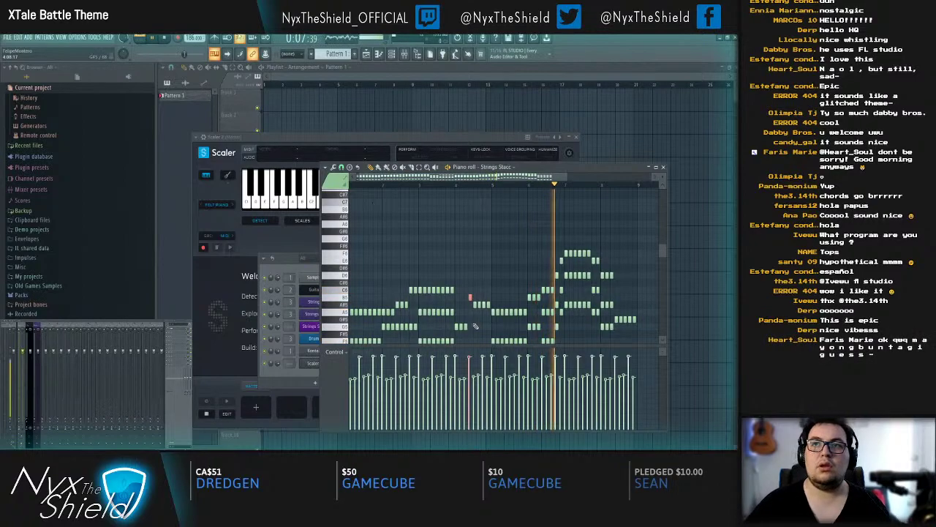
pyautogui.scroll(-1, 483, 270)
pyautogui.press('space')
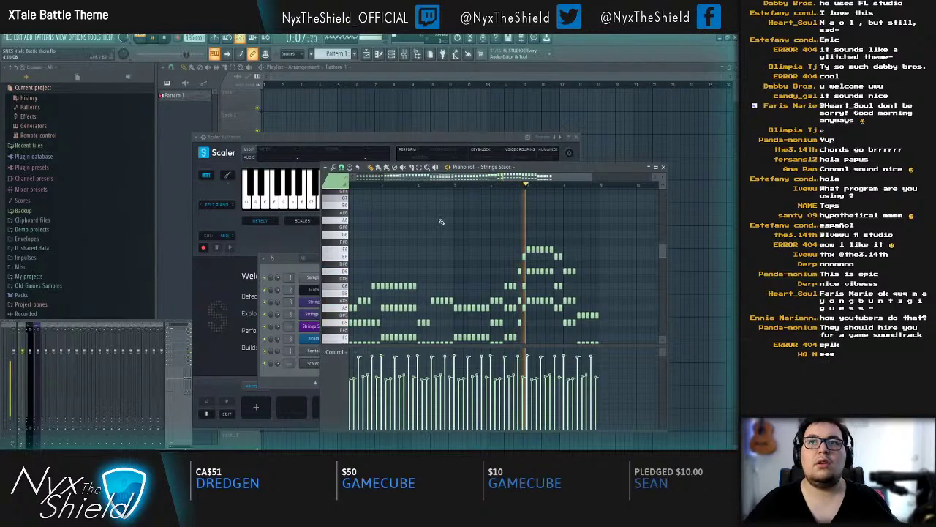
# Step: Raise the top voice at the end of bar 6 to D6 and F6, and the six-note run in bar 7 to G6
pyautogui.click(465, 184)
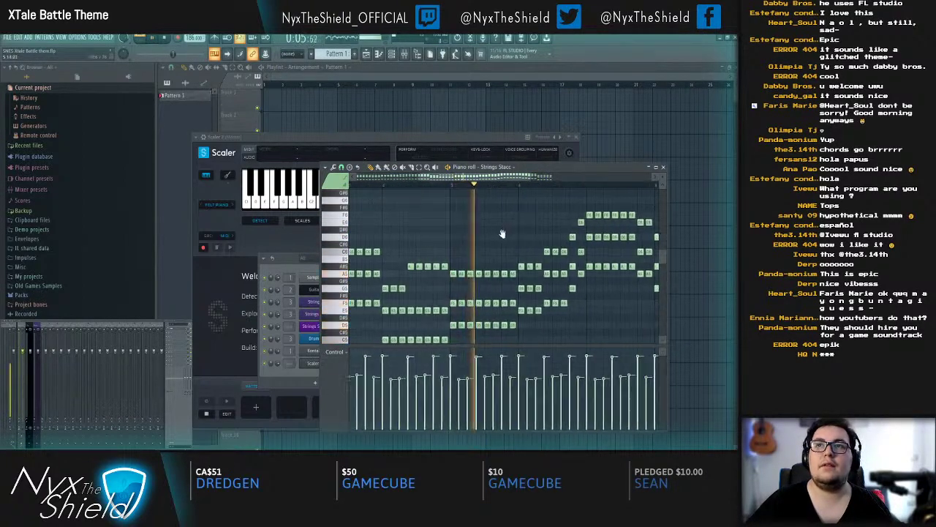
pyautogui.moveTo(505, 232); pyautogui.dragTo(479, 265)
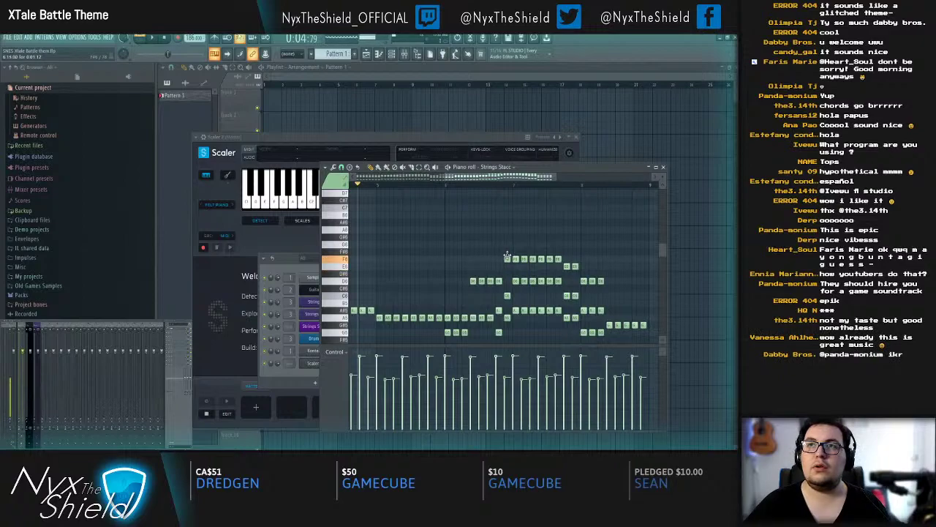
pyautogui.moveTo(561, 261); pyautogui.dragTo(561, 246)
pyautogui.press('space')
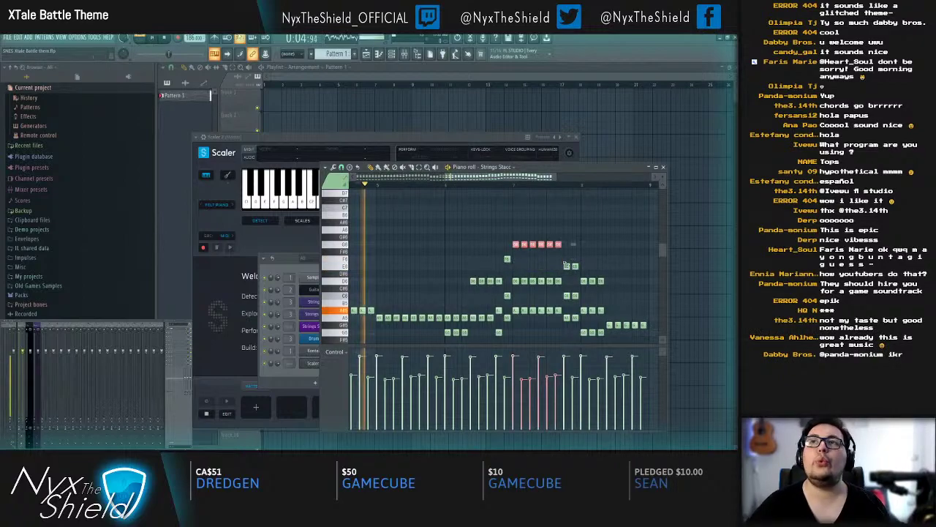
# Step: Play bars 5 to 7 and raise the seventh top-voice note of bar 7 to F6
pyautogui.keyDown('ctrl'); pyautogui.click(465, 242); pyautogui.keyUp('ctrl')
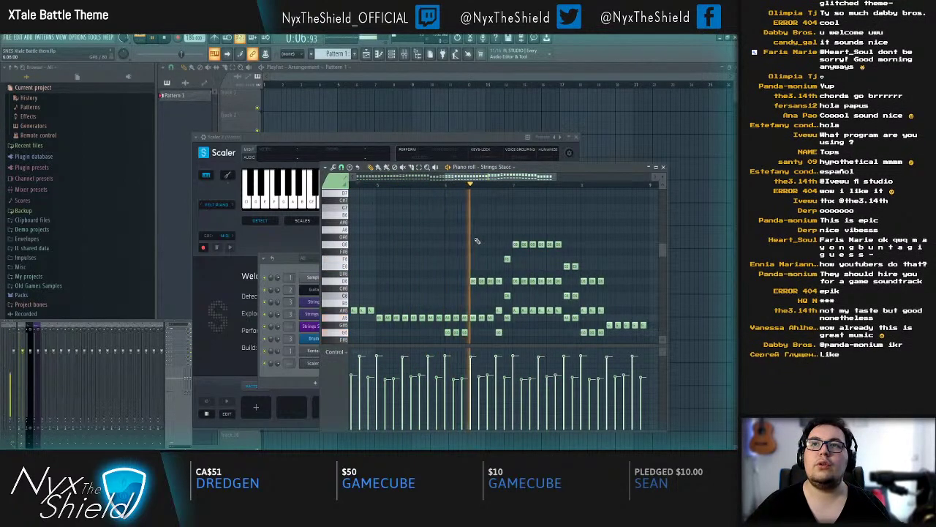
pyautogui.scroll(1, 550, 256)
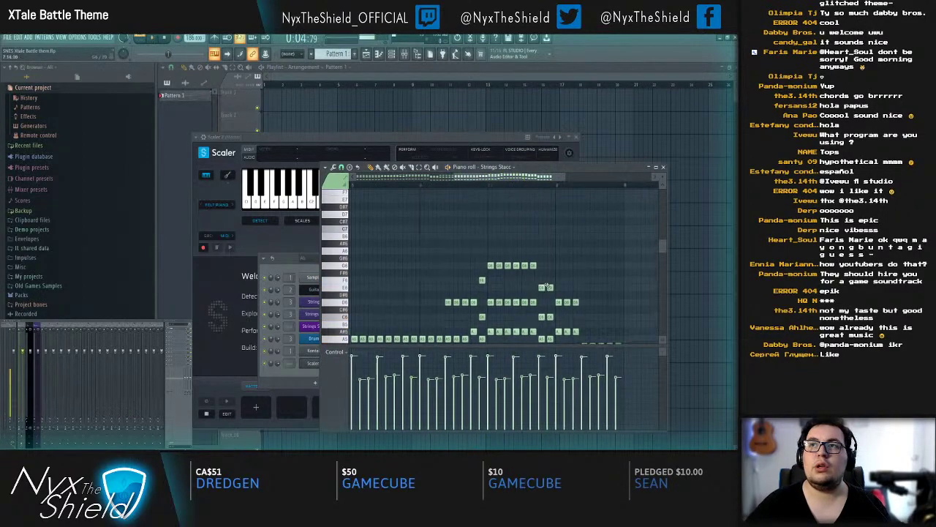
pyautogui.click(558, 300)
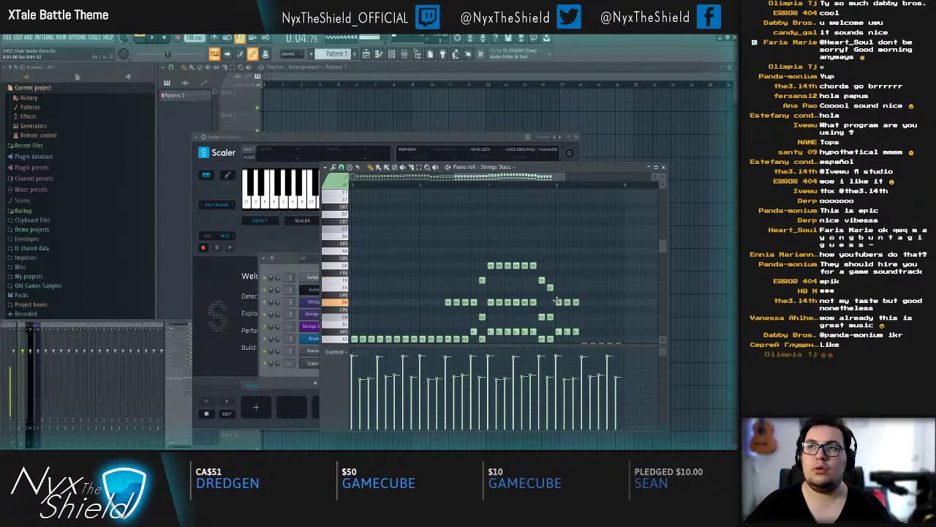
# Step: Raise the last five top-voice notes of bar 8 to C#6 and play the ending from bar 7
pyautogui.click(484, 184)
pyautogui.moveTo(566, 229); pyautogui.dragTo(490, 192)
pyautogui.press('space')
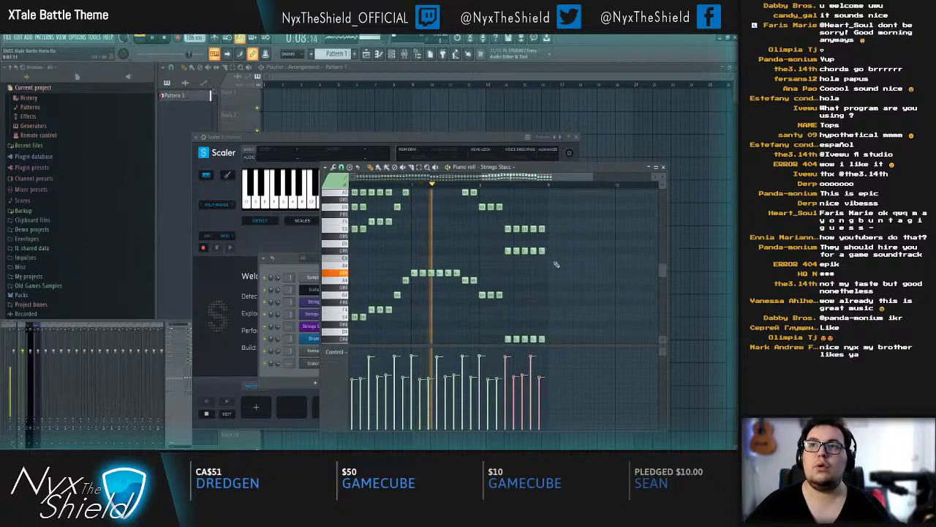
pyautogui.moveTo(493, 244); pyautogui.dragTo(492, 274)
pyautogui.press('space')
pyautogui.moveTo(430, 296); pyautogui.dragTo(490, 301)
pyautogui.scroll(-4, 495, 315)
pyautogui.keyDown('ctrl'); pyautogui.click(458, 317); pyautogui.keyUp('ctrl')
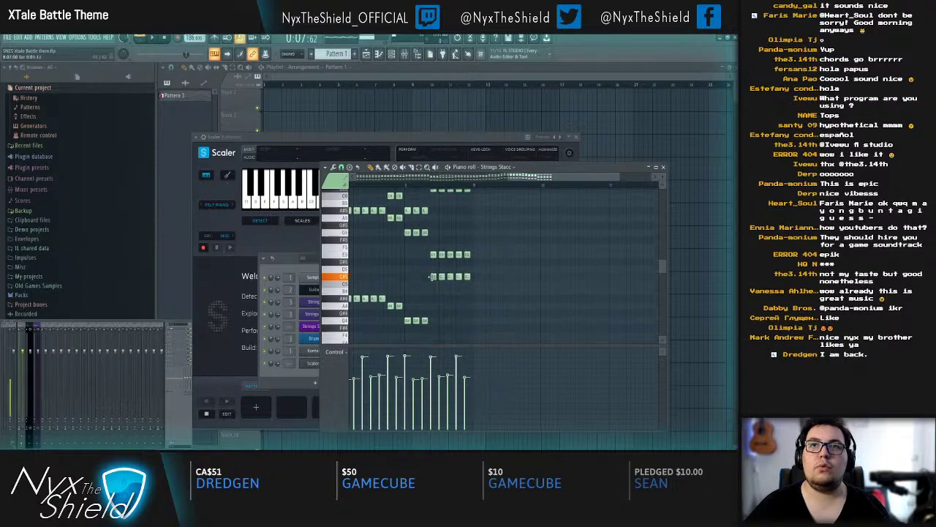
# Step: Try adding a G#5 note to the closing chord and a copy of the five C#6 notes, and remove them
pyautogui.scroll(1, 434, 251)
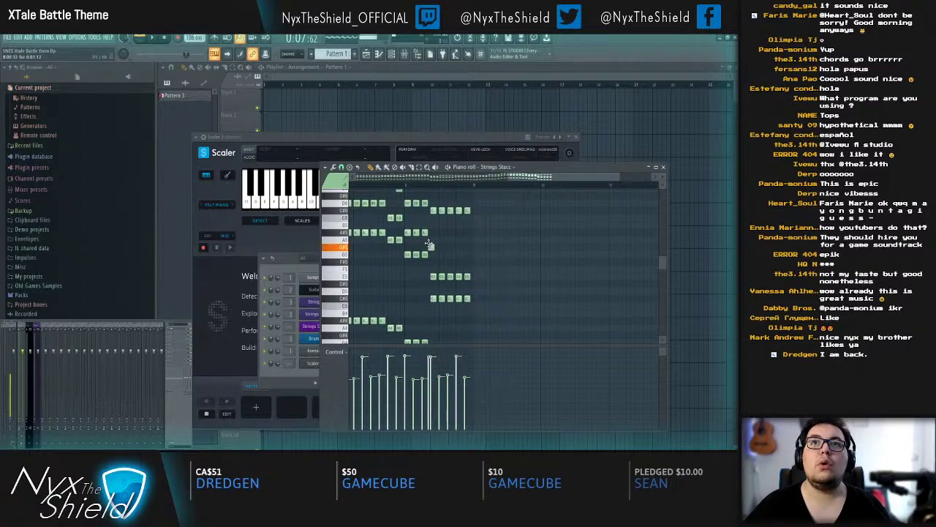
pyautogui.moveTo(431, 209); pyautogui.dragTo(468, 215)
pyautogui.hotkey('ctrl', 'c')
pyautogui.hotkey('ctrl', 'v')
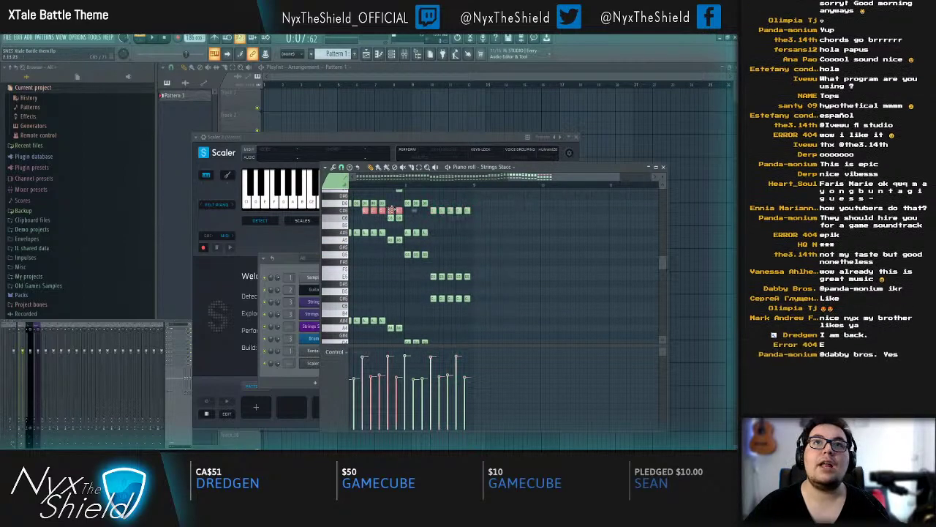
pyautogui.press('Delete')
# Step: Play the harmonized string pattern from the beginning and review its voices across all eight bars
pyautogui.press('space')
pyautogui.moveTo(505, 235); pyautogui.dragTo(554, 266)
pyautogui.moveTo(498, 258); pyautogui.dragTo(611, 286)
pyautogui.moveTo(395, 246); pyautogui.dragTo(483, 262)
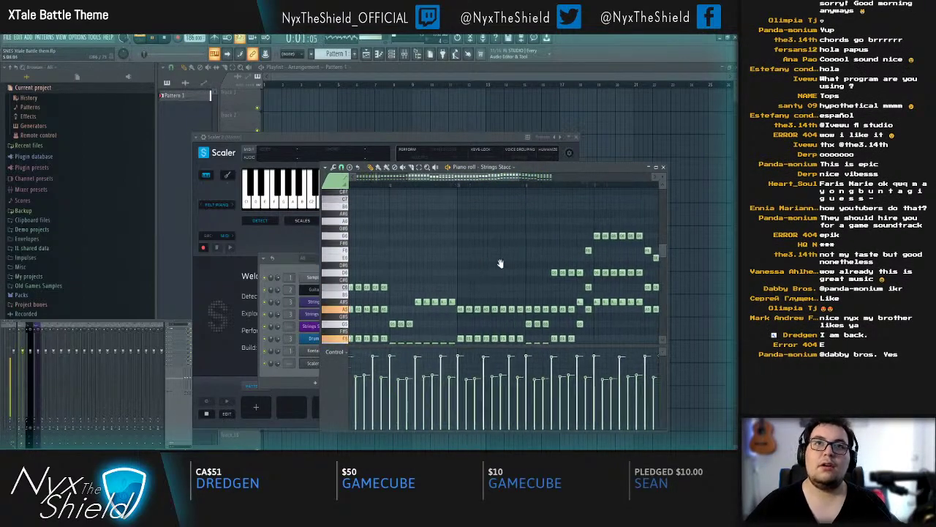
pyautogui.press('F7')
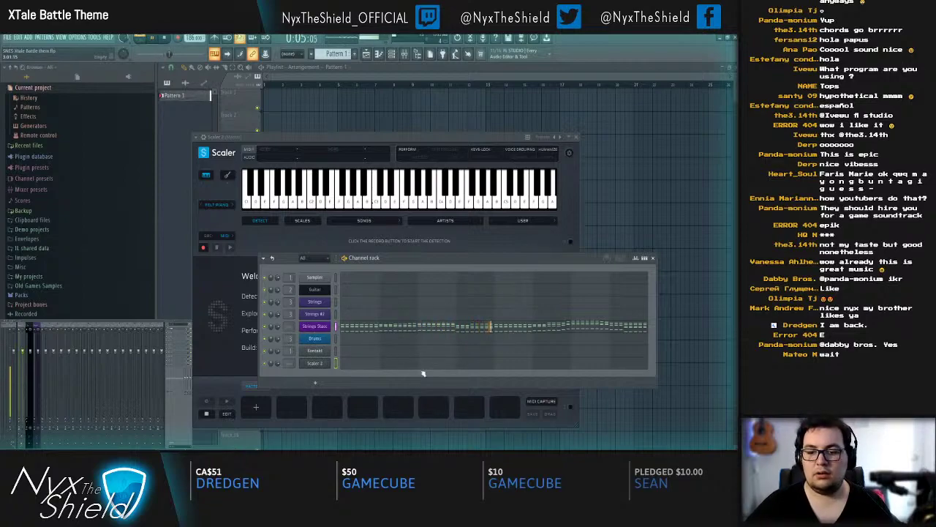
pyautogui.press('F7')
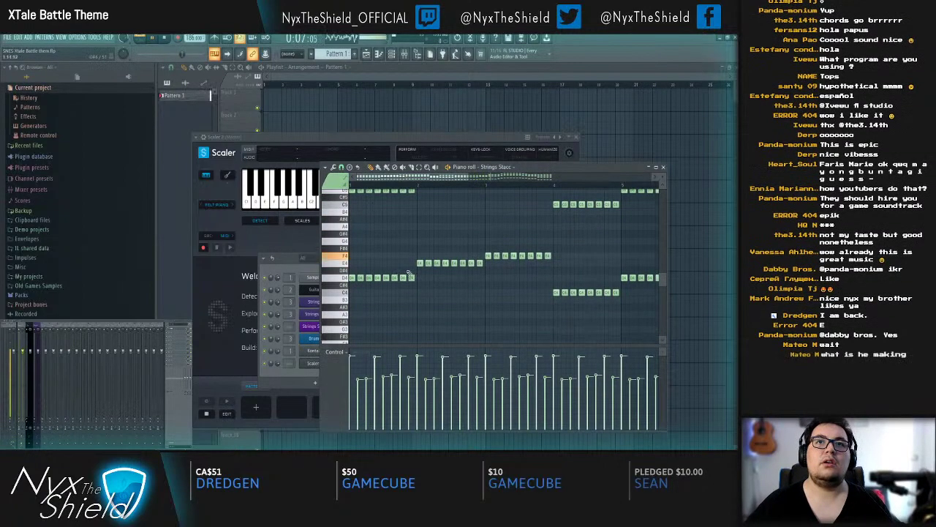
# Step: Copy the lowest string line into the Guitar channel, raise it an octave to start on D5, and play it
pyautogui.scroll(-4, 434, 186)
pyautogui.scroll(2, 568, 255)
pyautogui.moveTo(579, 254); pyautogui.dragTo(576, 267)
pyautogui.press('F7')
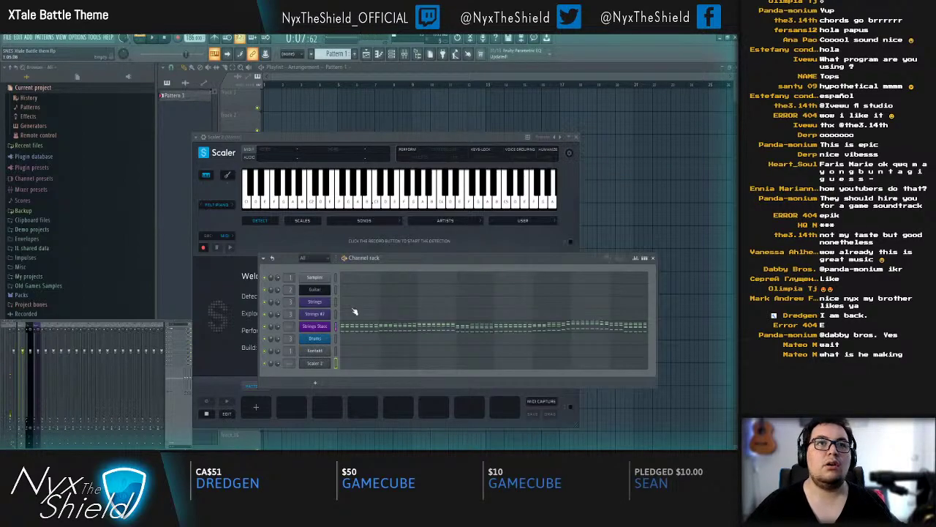
pyautogui.click(356, 294)
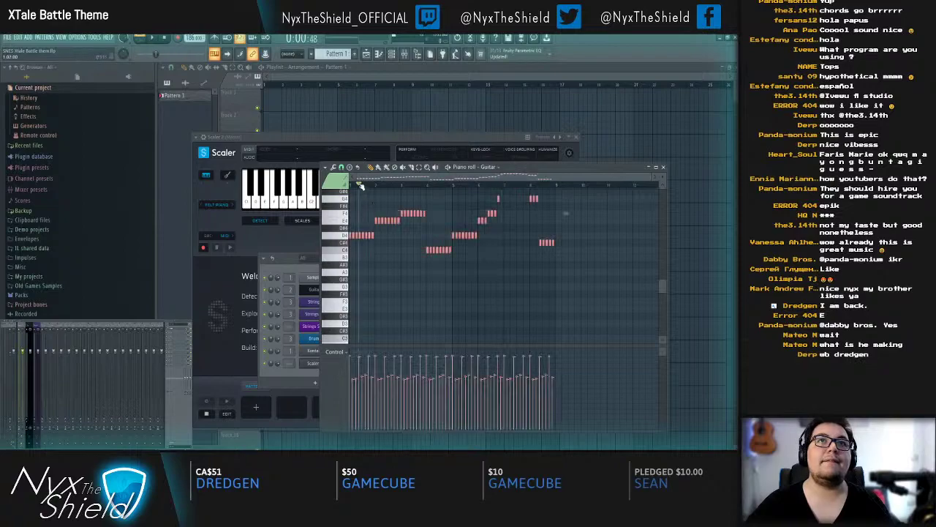
pyautogui.scroll(-3, 421, 285)
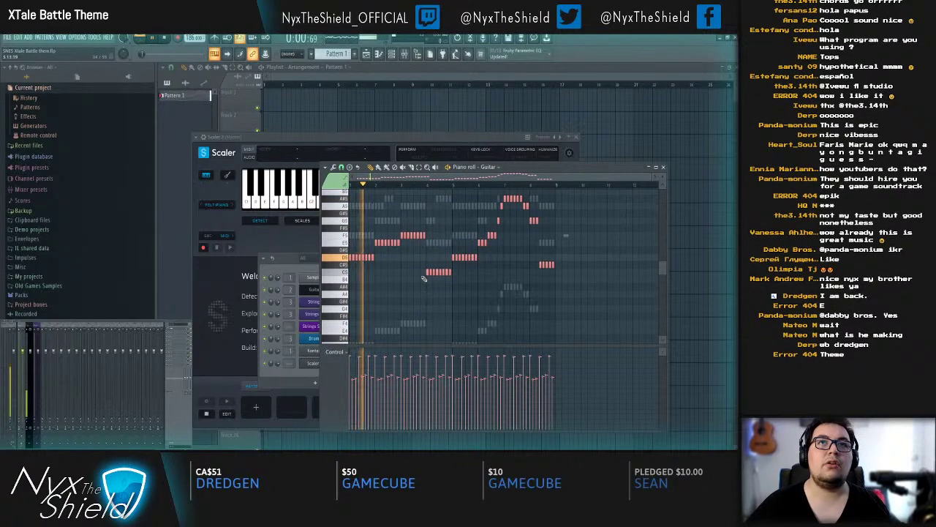
pyautogui.press('space')
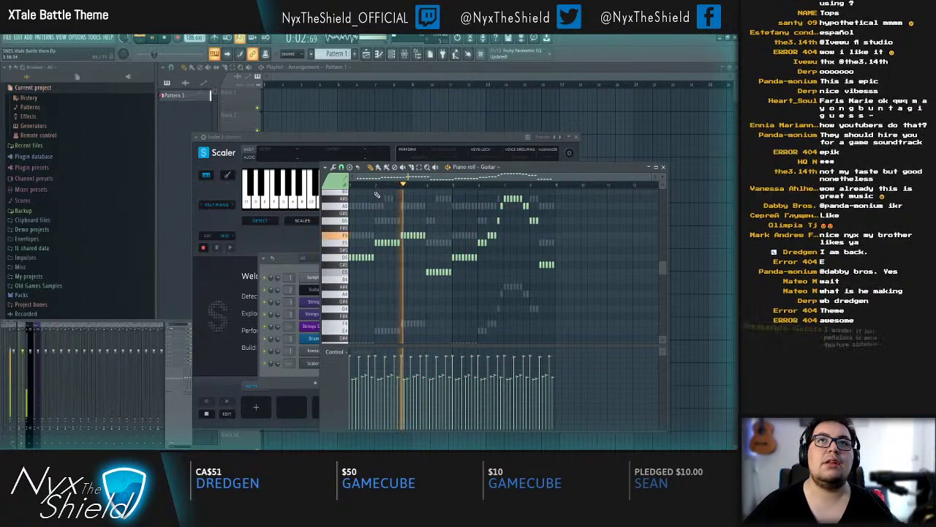
# Step: Try thinning the Guitar's D5 notes in bar 1 to three hits, and undo the deletions
pyautogui.scroll(4, 371, 186)
pyautogui.scroll(3, 372, 225)
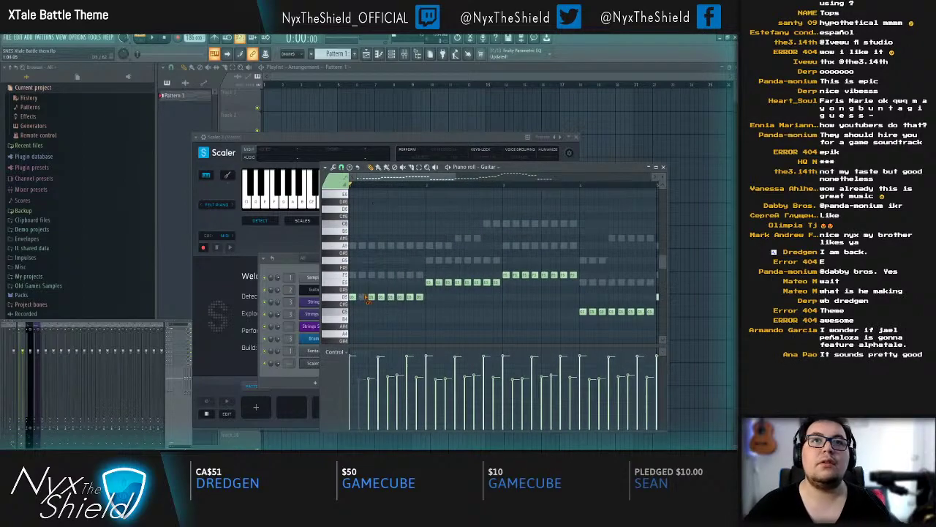
pyautogui.rightClick(368, 297)
pyautogui.press('space')
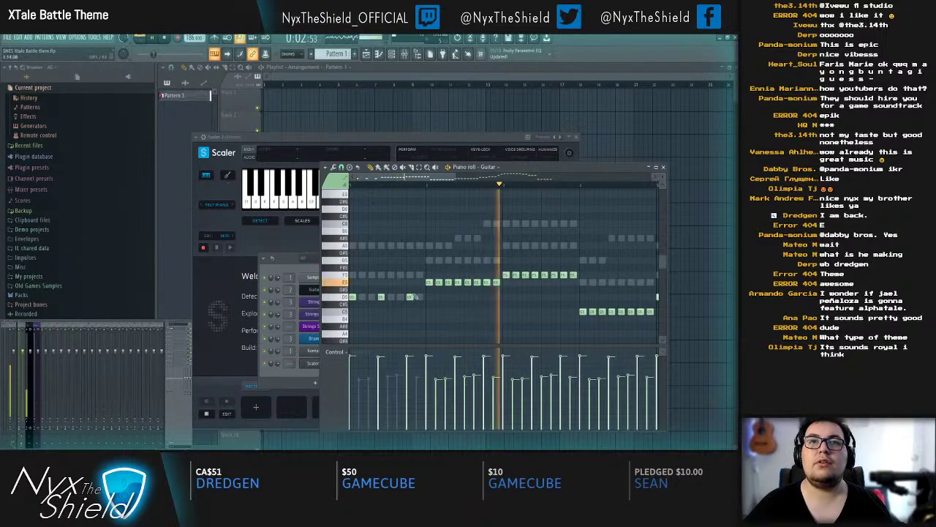
pyautogui.hotkey('ctrl', 'z')
# Step: Delete the third and fifth D5 notes in bar 1 of the Guitar line, playing the rhythm to check it
pyautogui.rightClick(372, 297)
pyautogui.press('space')
pyautogui.press('space')
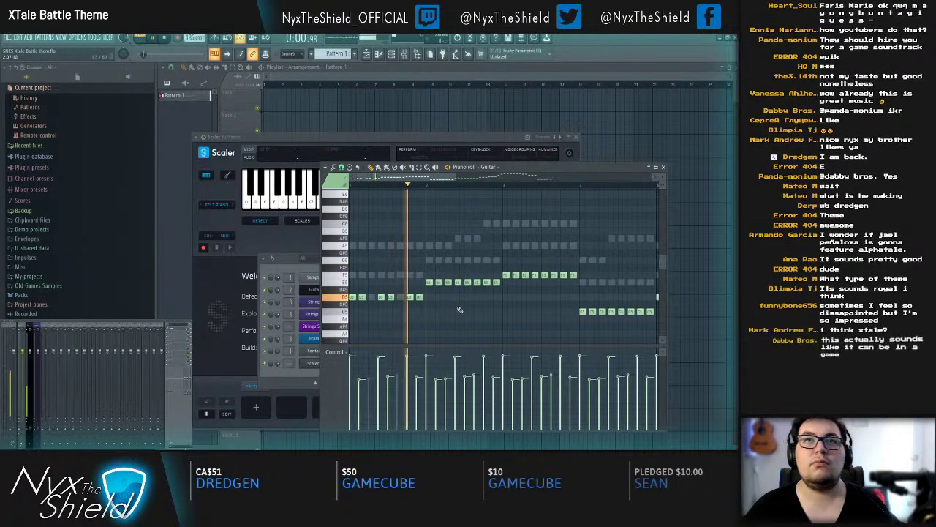
pyautogui.press('space')
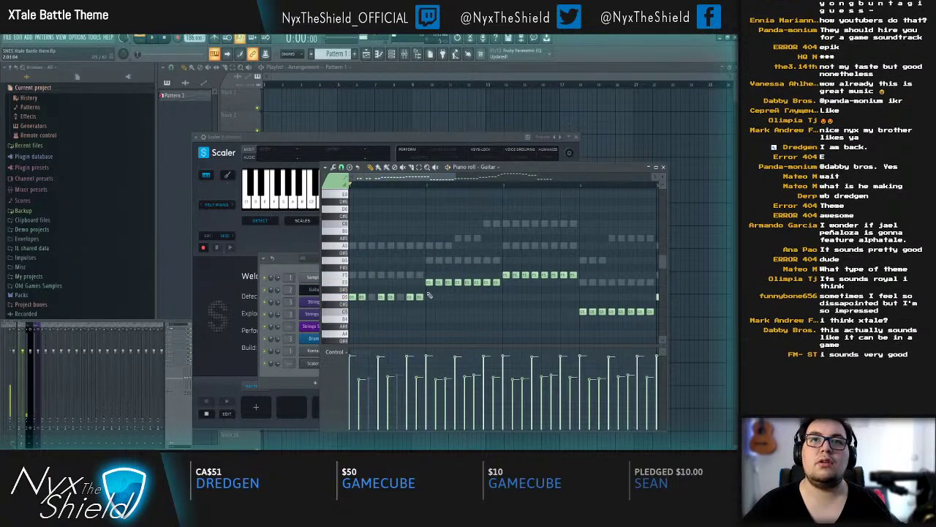
pyautogui.press('space')
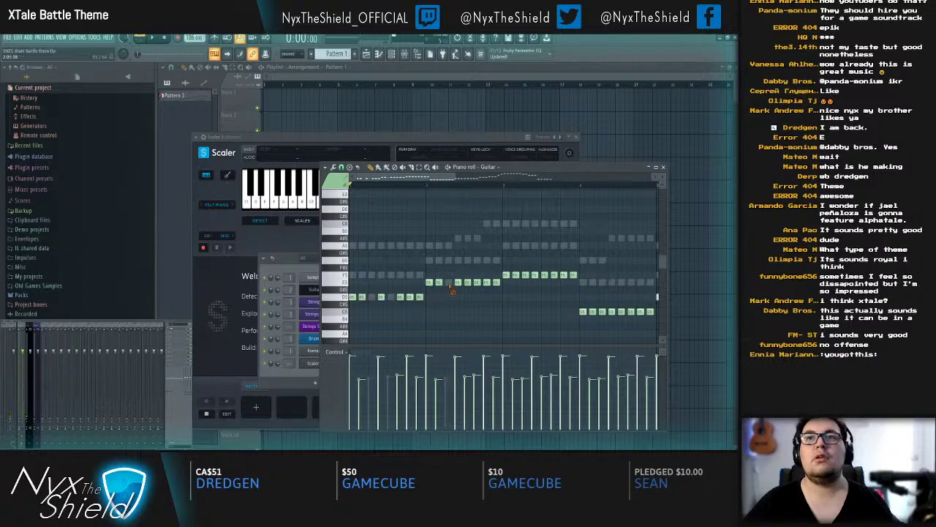
# Step: Carry the same rhythm through Guitar bars 2 to 5 by deleting each bar's third and fifth notes
pyautogui.press('space')
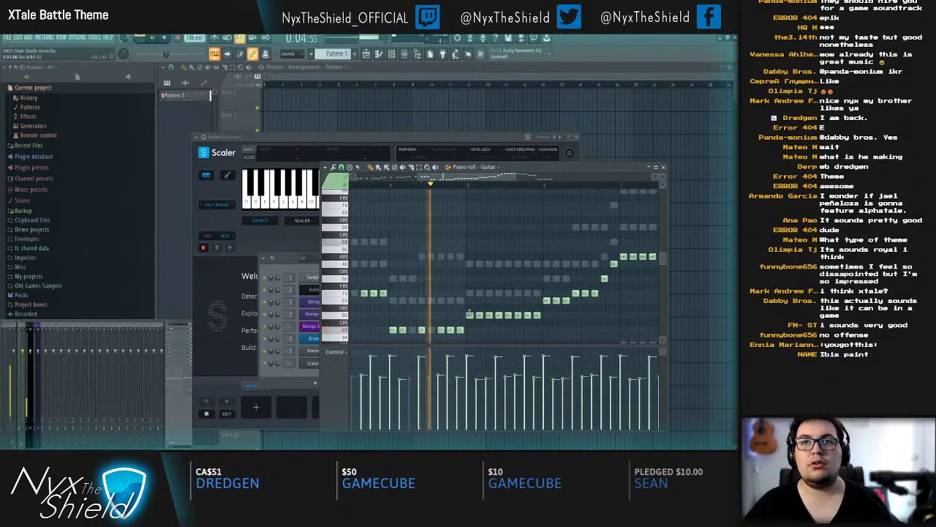
pyautogui.press('space')
pyautogui.press('space')
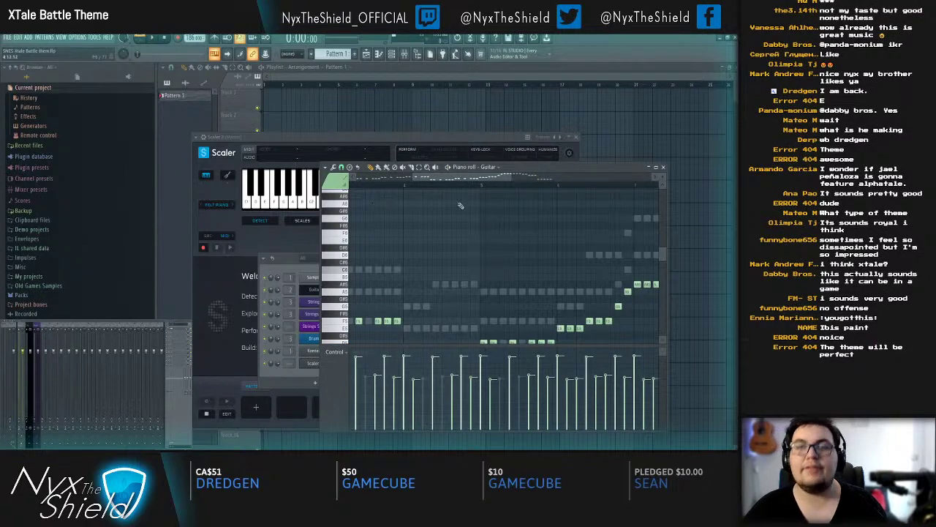
# Step: Delete the third note of Guitar bars 6 and 7 and play the pattern with the strings
pyautogui.scroll(-2, 434, 218)
pyautogui.scroll(-4, 421, 184)
pyautogui.scroll(-2, 482, 240)
pyautogui.press('F7')
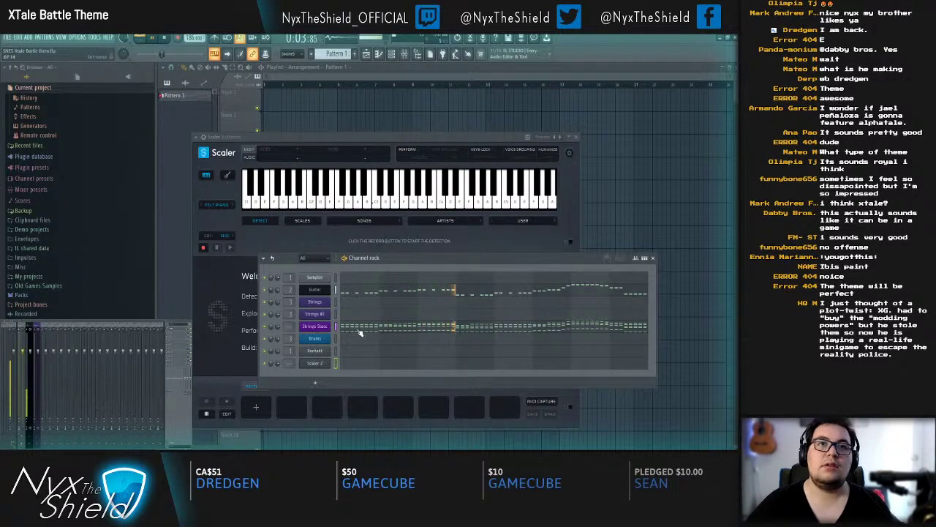
pyautogui.press('F7')
pyautogui.press('F7')
pyautogui.press('F7')
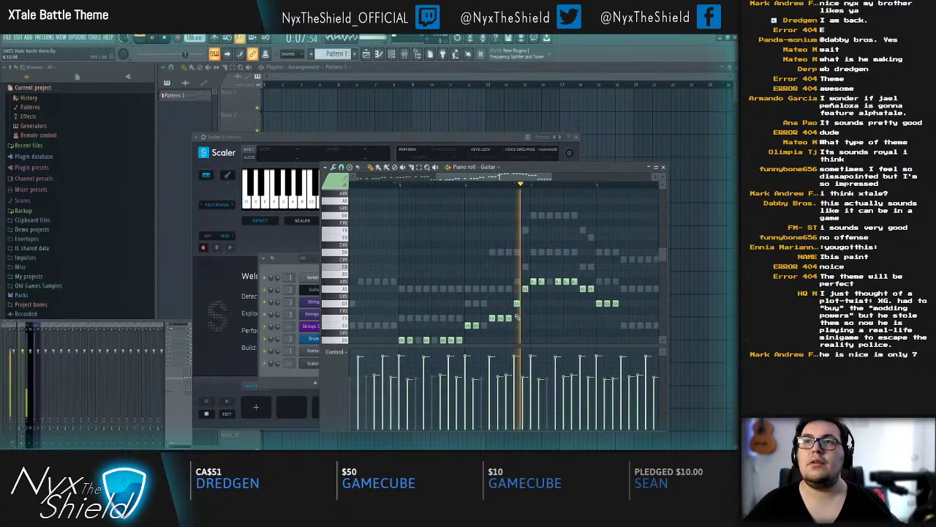
# Step: Finish thinning the repeated notes in Guitar bars 6 to 8 to match the rhythm of the earlier bars
pyautogui.click(471, 188)
pyautogui.moveTo(522, 224); pyautogui.dragTo(492, 283)
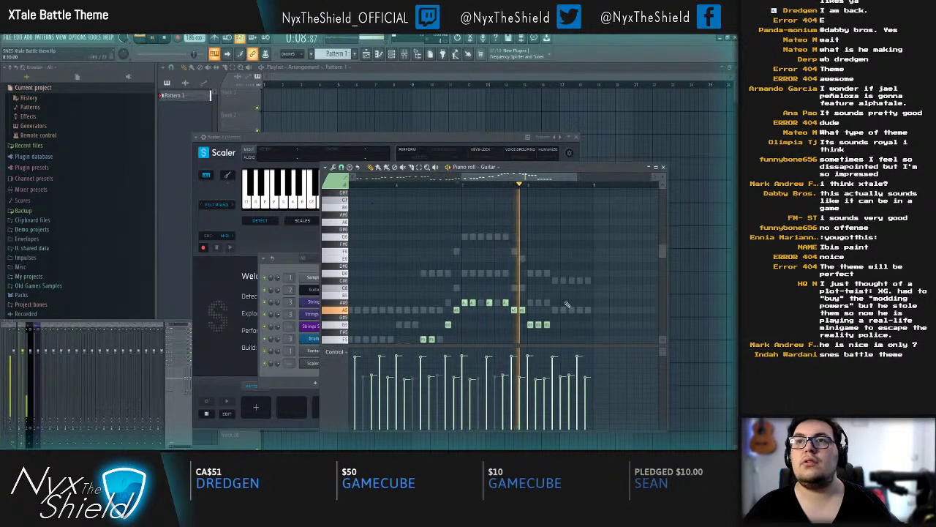
pyautogui.moveTo(550, 324); pyautogui.dragTo(469, 263)
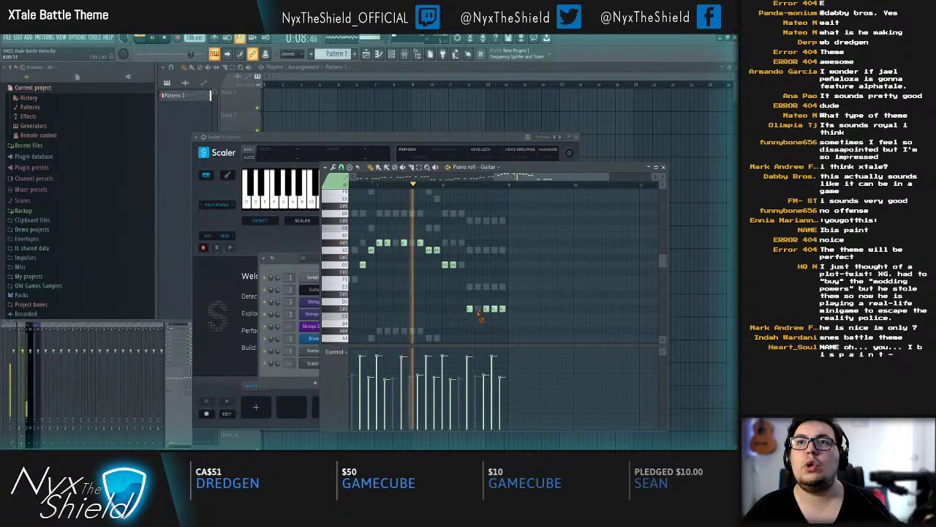
pyautogui.press('space')
pyautogui.press('Escape')
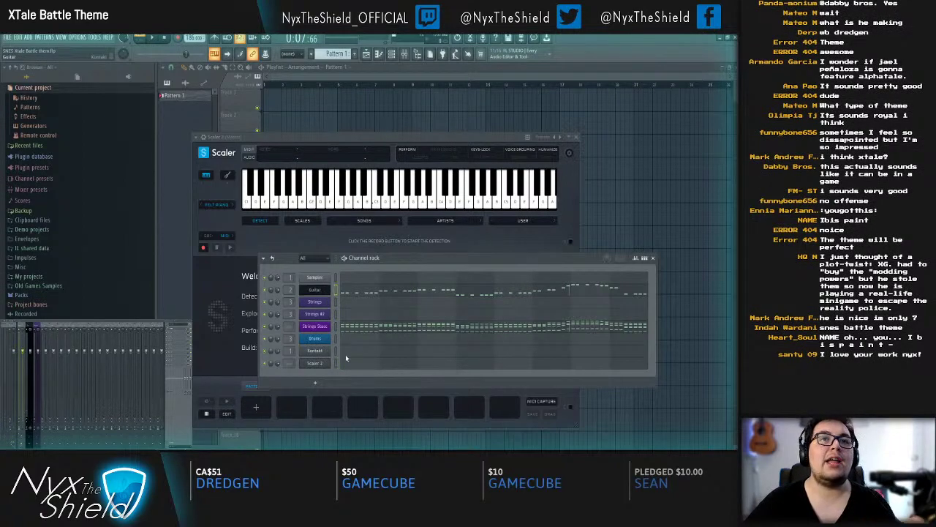
# Step: Clone the Guitar channel and paste the complete Guitar part into the copy
pyautogui.click(389, 291)
pyautogui.hotkey('ctrl', 'a')
pyautogui.hotkey('ctrl', 'c')
pyautogui.press('Escape')
pyautogui.click(351, 305)
pyautogui.hotkey('ctrl', 'v')
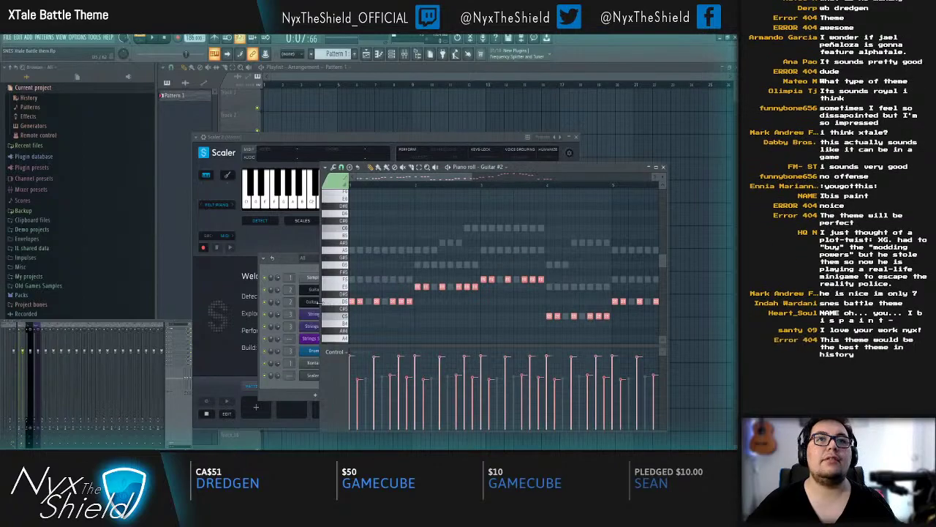
pyautogui.press('Escape')
# Step: Set a bass sound in the cloned channel's Magical Box instrument and rename the channel Bass, coloured red
pyautogui.click(316, 303)
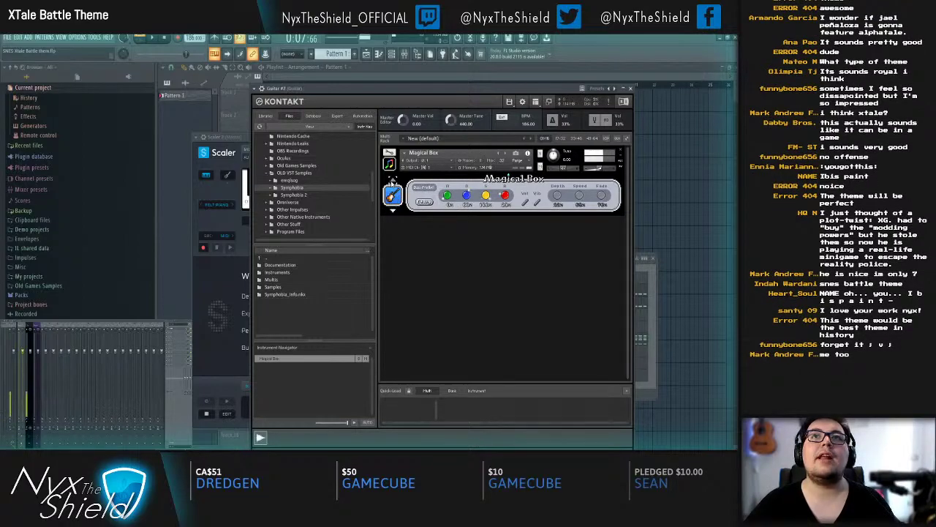
pyautogui.press('Escape')
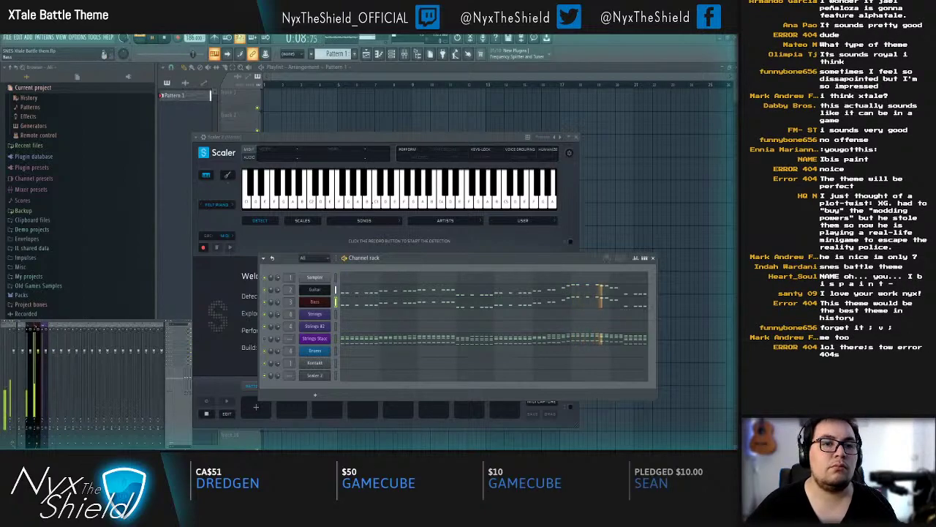
# Step: Transpose all the Bass notes down three octaves to start on D2 while the pattern plays
pyautogui.click(354, 305)
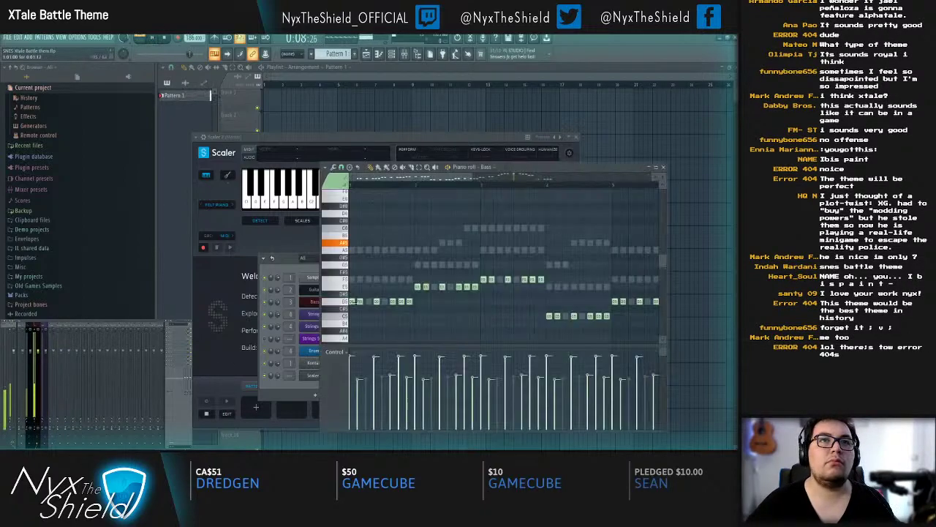
pyautogui.press('space')
pyautogui.scroll(-4, 491, 268)
pyautogui.hotkey('ctrl', 'Down')
pyautogui.scroll(-3, 492, 269)
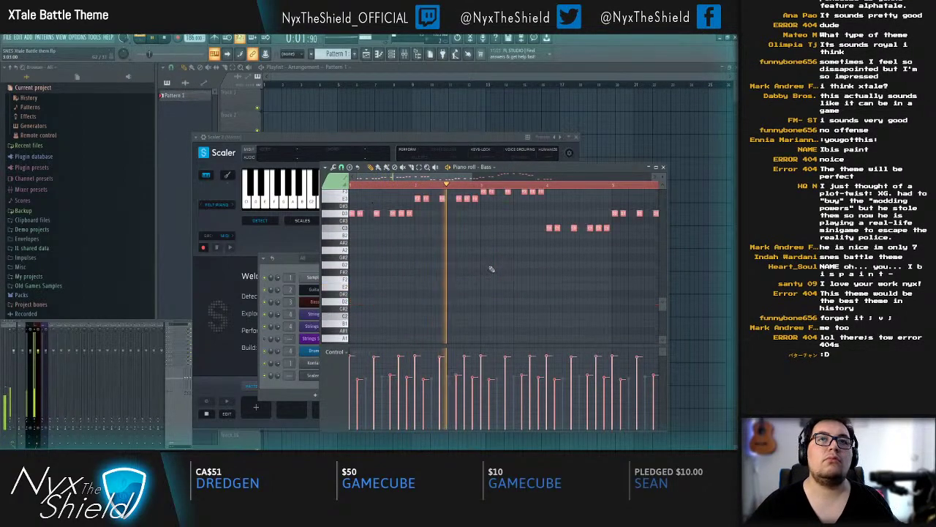
pyautogui.press('Escape')
# Step: Check the Bass channel's Magical Box sound and note line against the Guitar and strings during playback
pyautogui.click(327, 303)
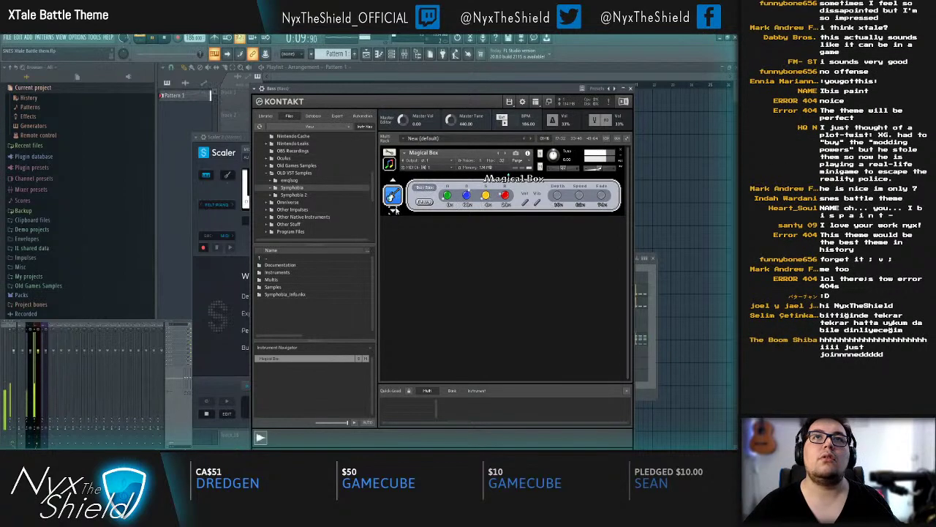
pyautogui.press('Escape')
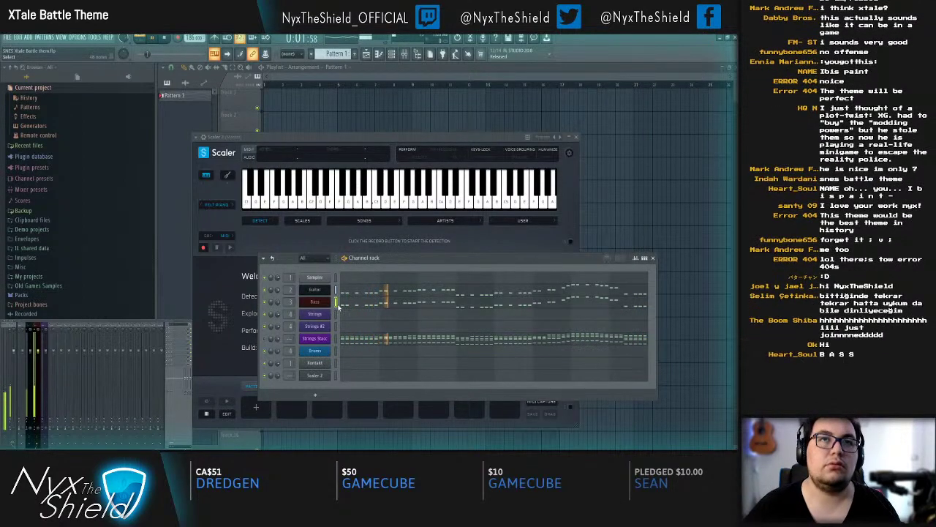
pyautogui.click(341, 302)
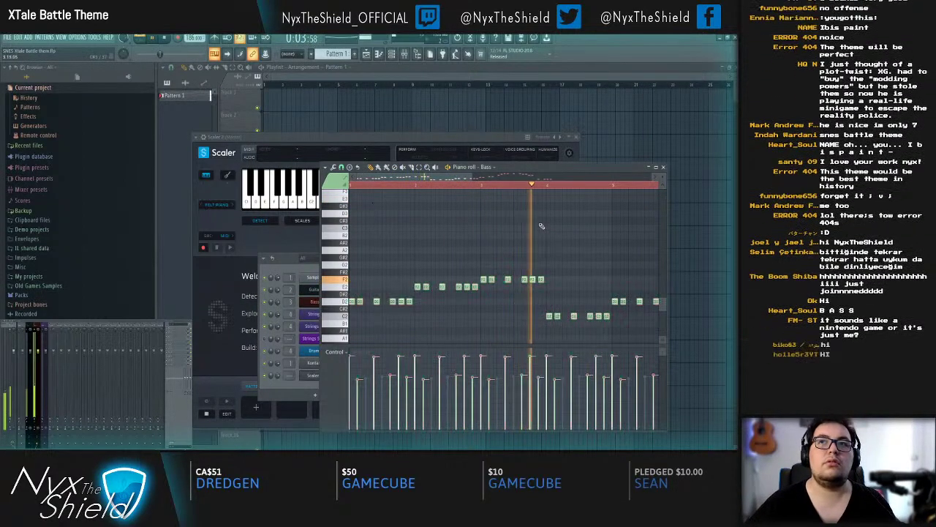
pyautogui.click(664, 167)
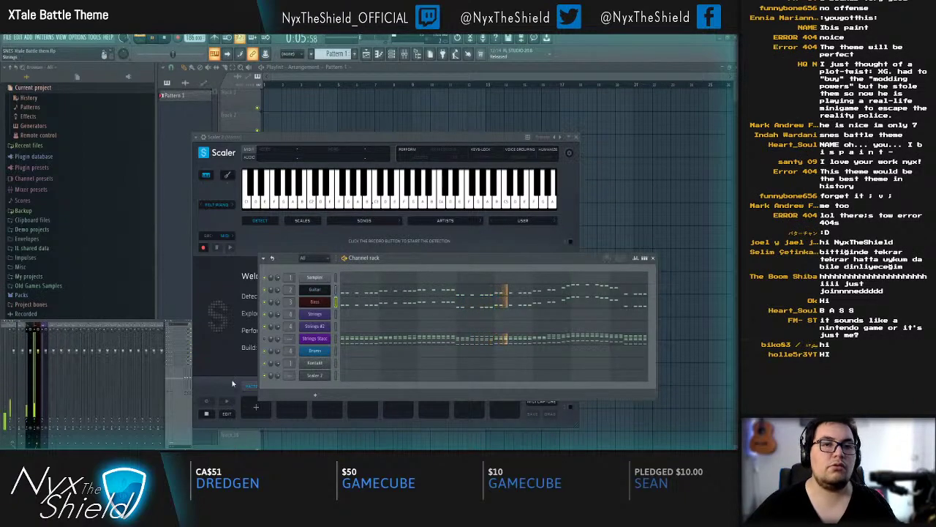
pyautogui.click(346, 300)
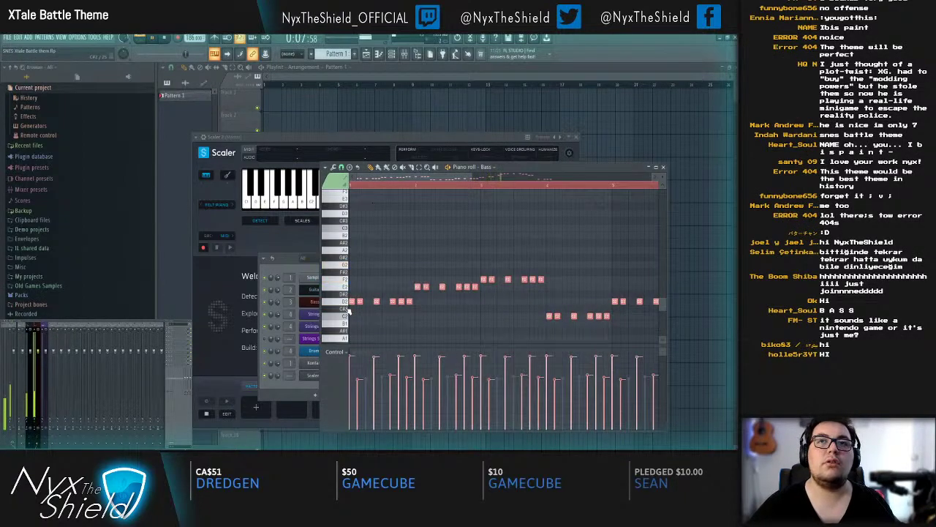
pyautogui.scroll(-3, 428, 255)
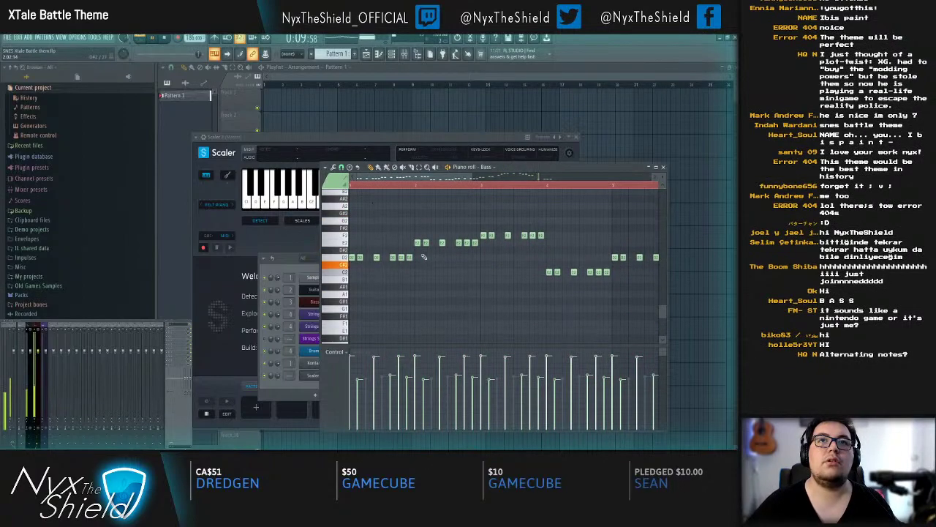
pyautogui.press('F7')
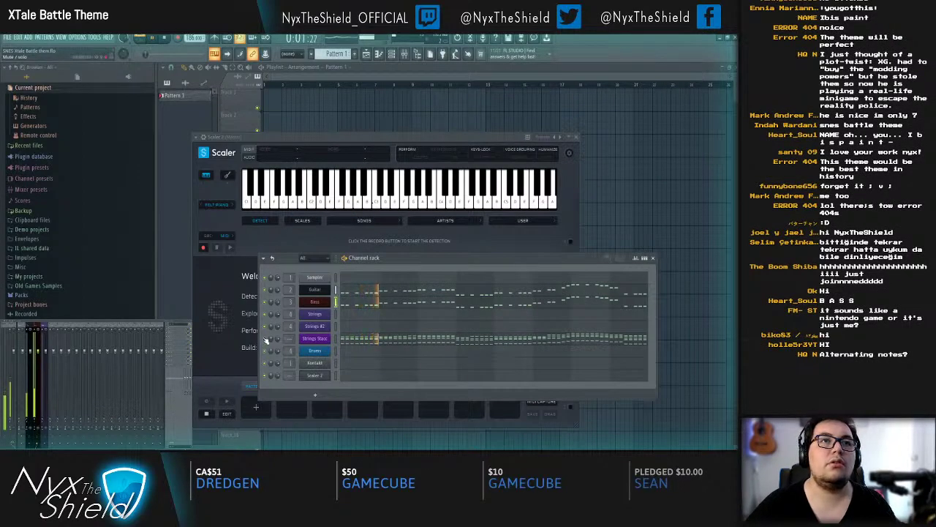
pyautogui.click(362, 306)
pyautogui.press('F7')
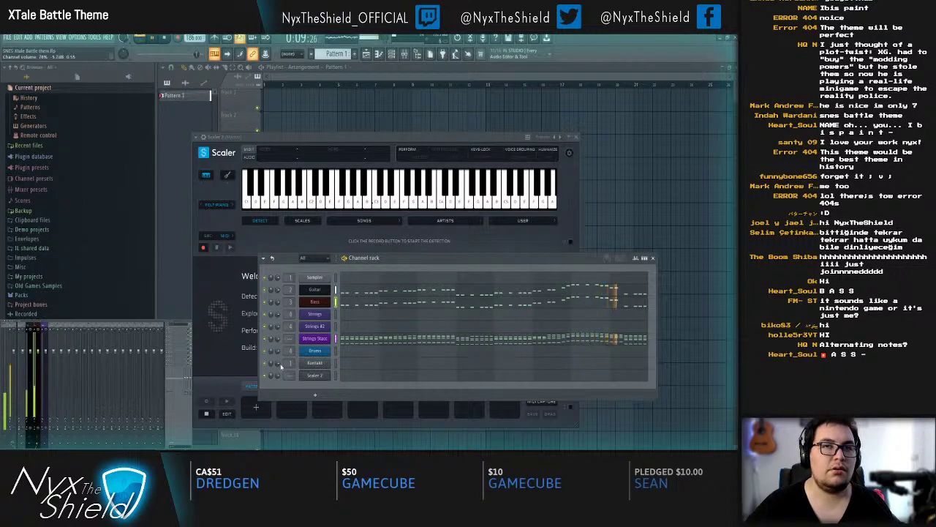
pyautogui.press('space')
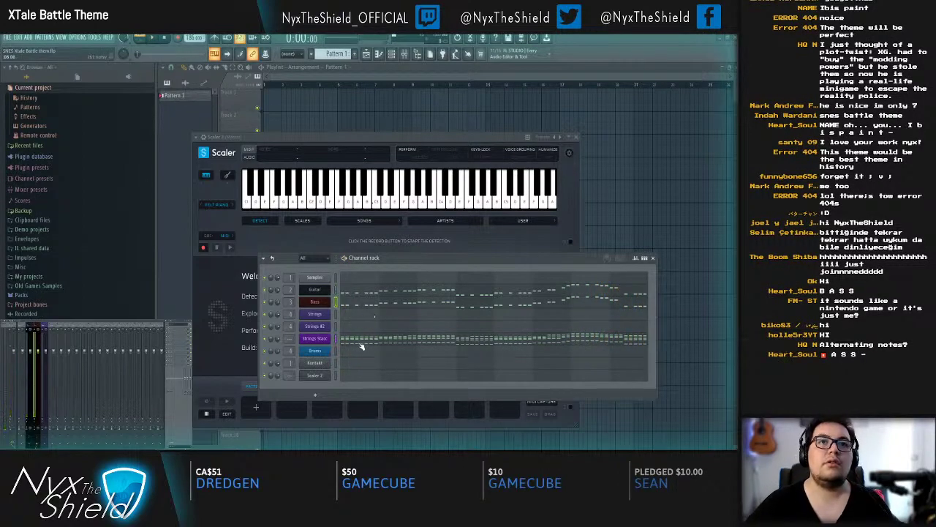
# Step: Review the Strings Stacc notes and the sample loaded in its chipsynth SFC instrument
pyautogui.click(360, 344)
pyautogui.scroll(-2, 374, 298)
pyautogui.press('Escape')
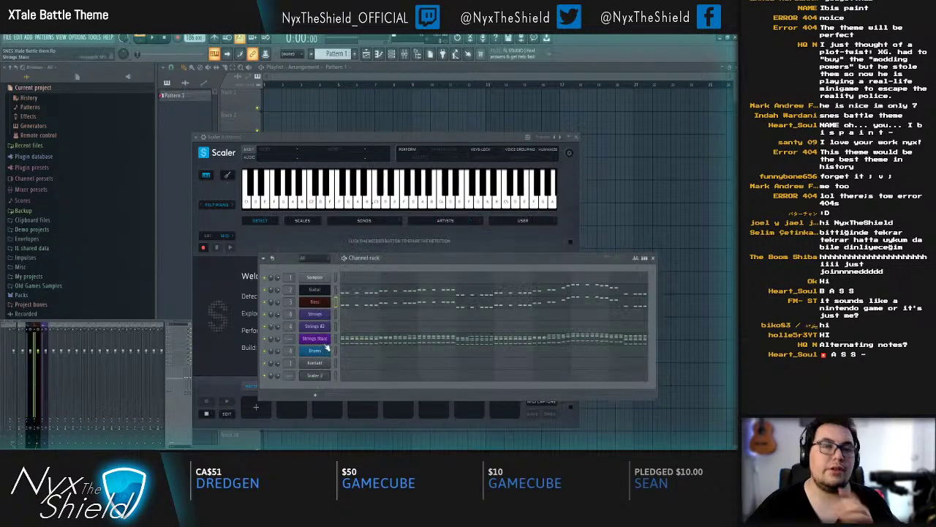
pyautogui.click(326, 344)
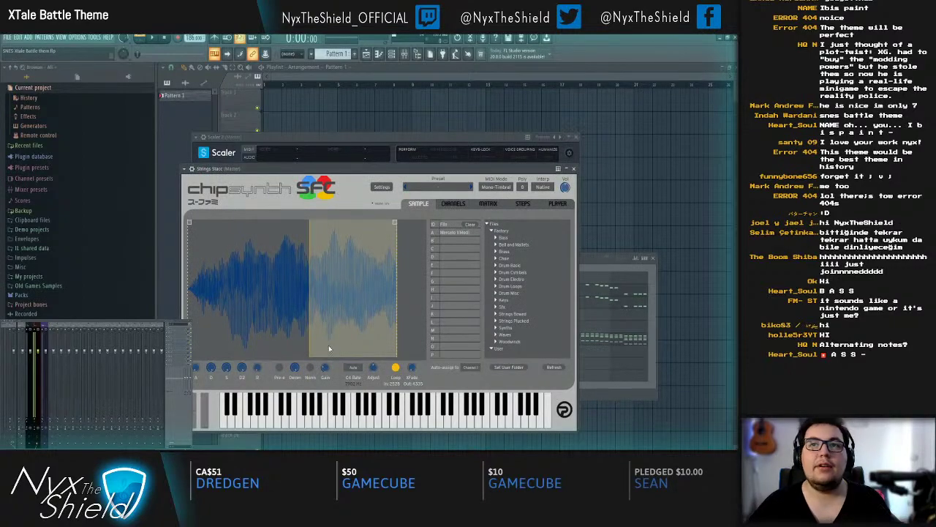
pyautogui.press('Escape')
# Step: Open the Kontakt patch "12 Str Ens staccato SH s" and audition its staccato string notes
pyautogui.click(326, 363)
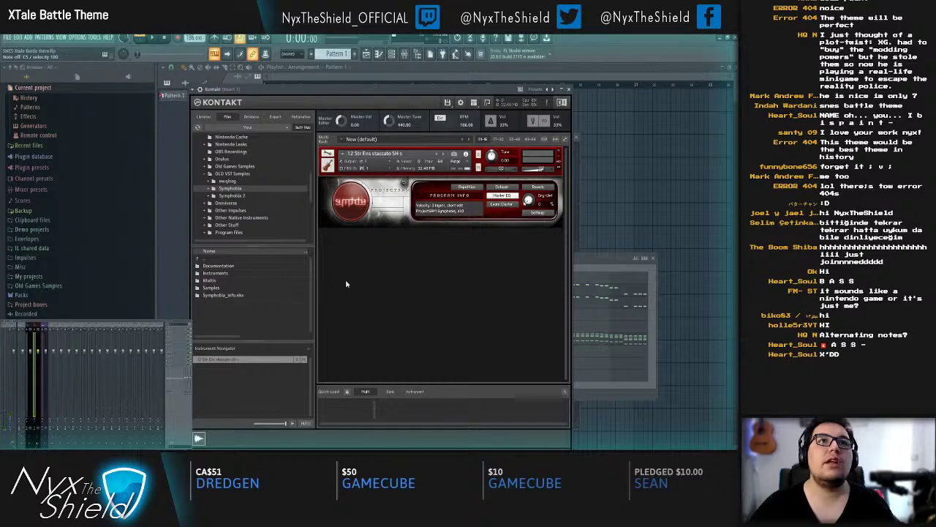
pyautogui.click(574, 267)
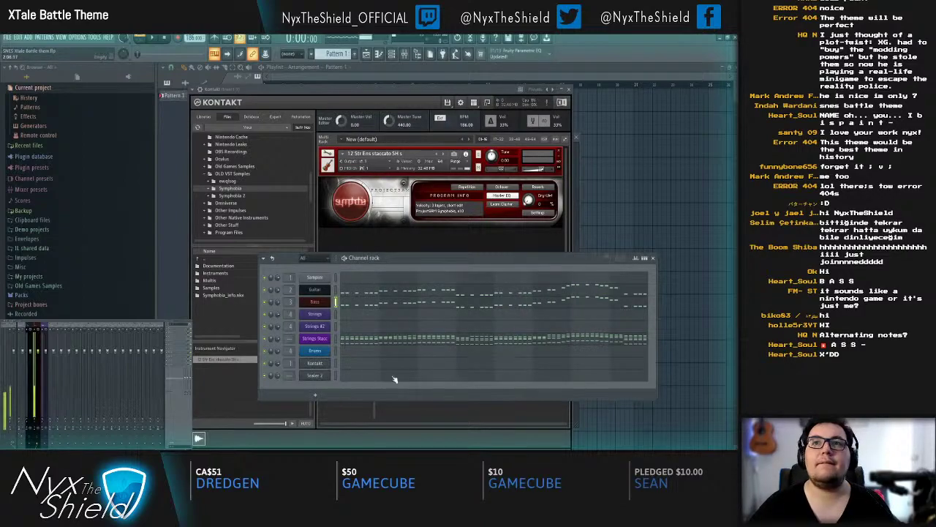
pyautogui.click(349, 367)
pyautogui.press('Escape')
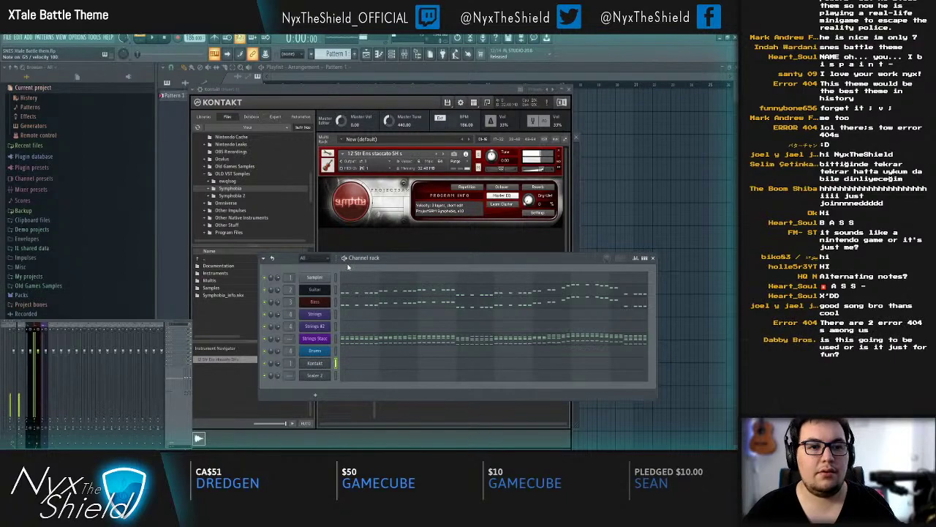
# Step: Place single C4, C5 and C6 notes at the start of the Kontakt channel's piano roll
pyautogui.click(358, 363)
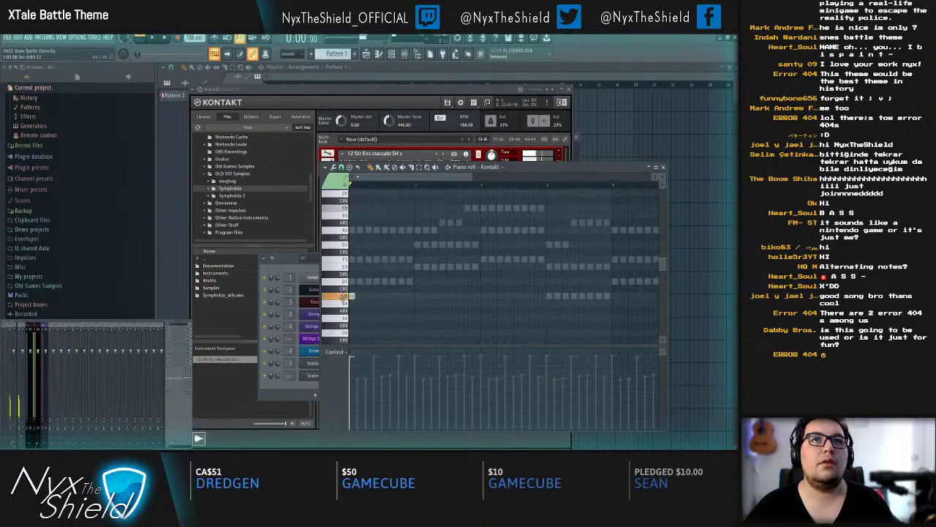
pyautogui.scroll(-3, 351, 289)
pyautogui.scroll(3, 357, 306)
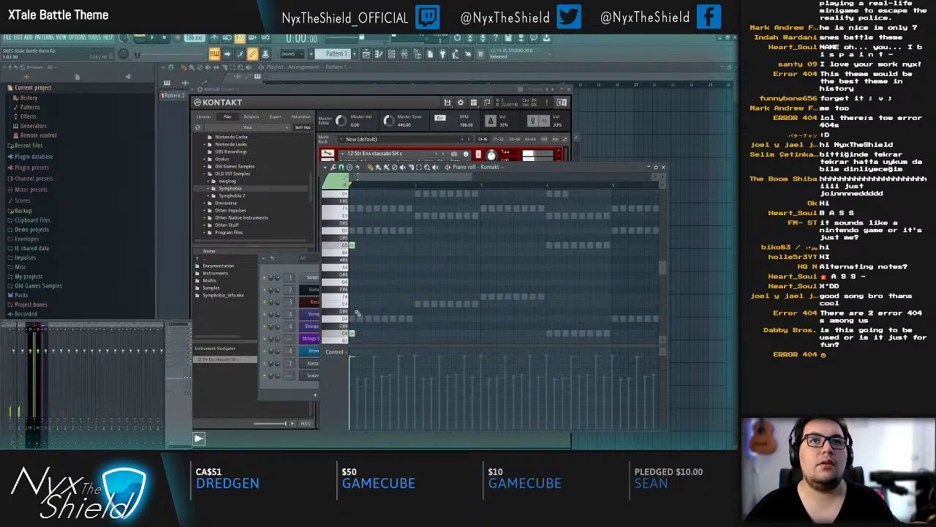
pyautogui.scroll(1, 360, 256)
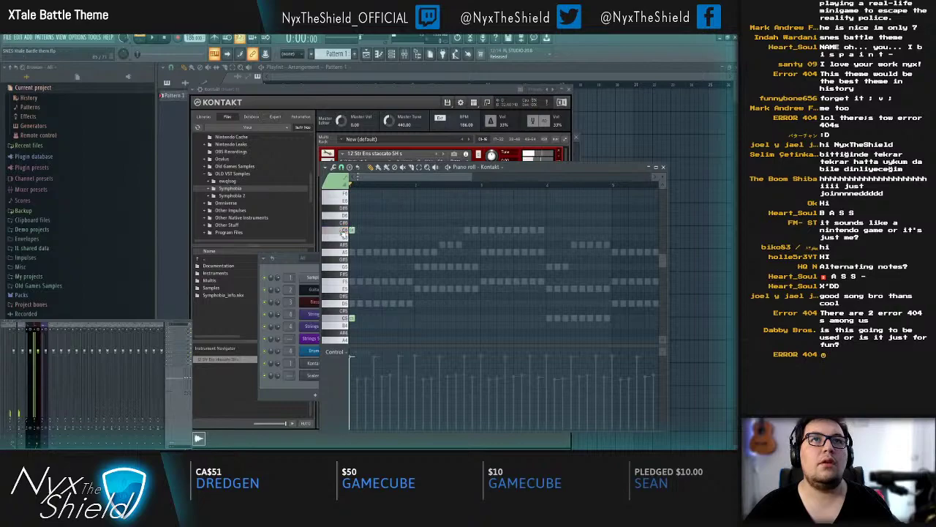
pyautogui.scroll(-5, 354, 232)
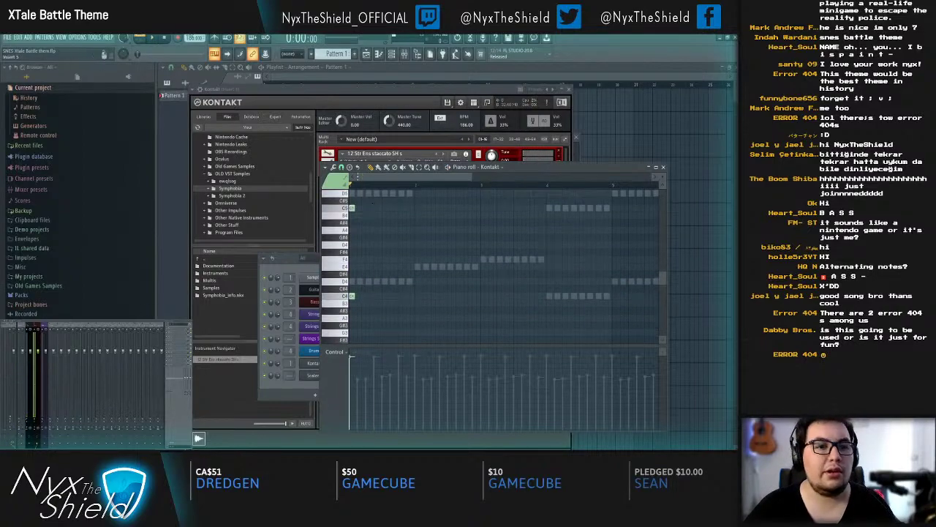
# Step: Record the Kontakt staccato string hit into Edison on mixer Insert 1
pyautogui.click(22, 366)
pyautogui.click(176, 329)
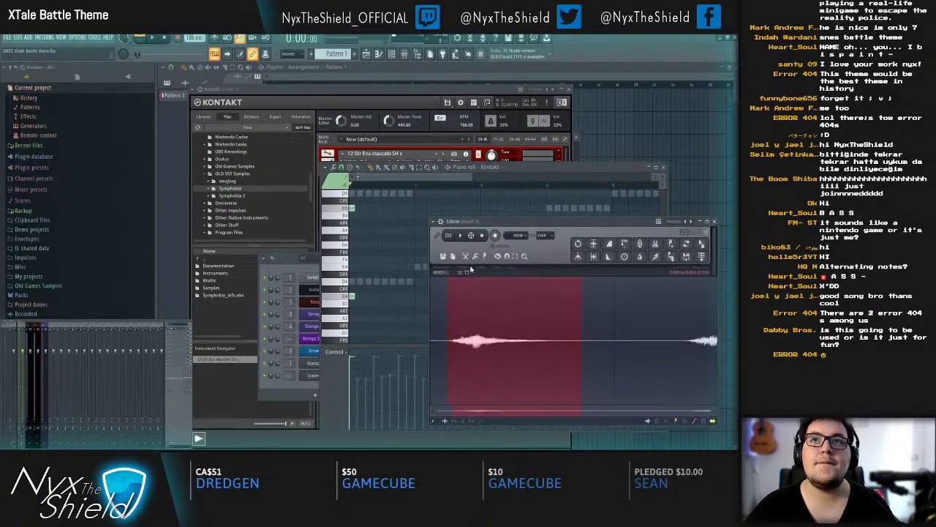
pyautogui.click(495, 236)
pyautogui.click(151, 38)
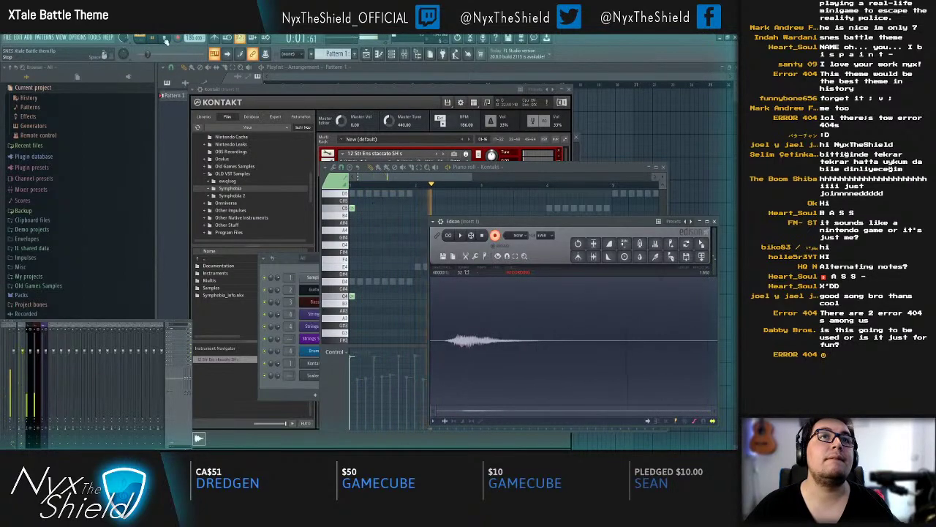
pyautogui.click(166, 39)
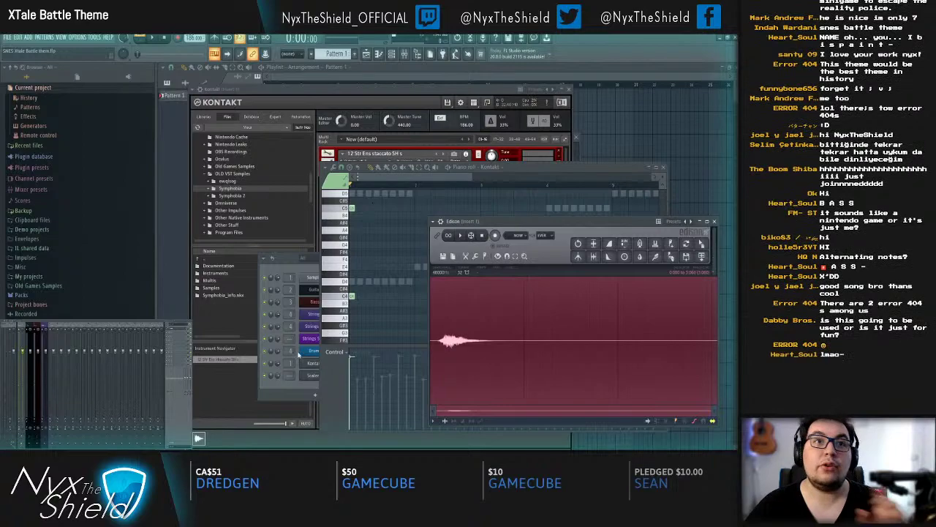
# Step: Clone the Strings Stacc channel and load the Edison recording into the copy's chipsynth SFC sample slot
pyautogui.click(314, 352)
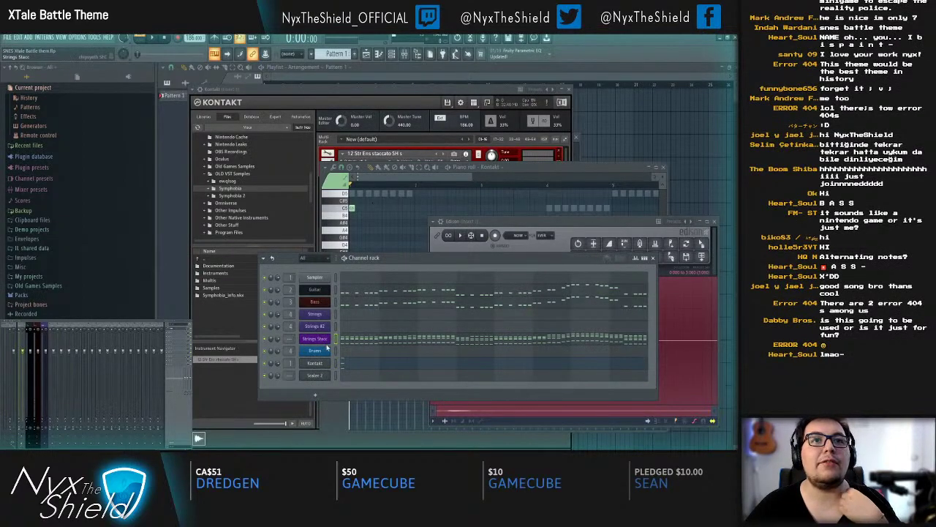
pyautogui.hotkey('alt', 'c')
pyautogui.press('Escape')
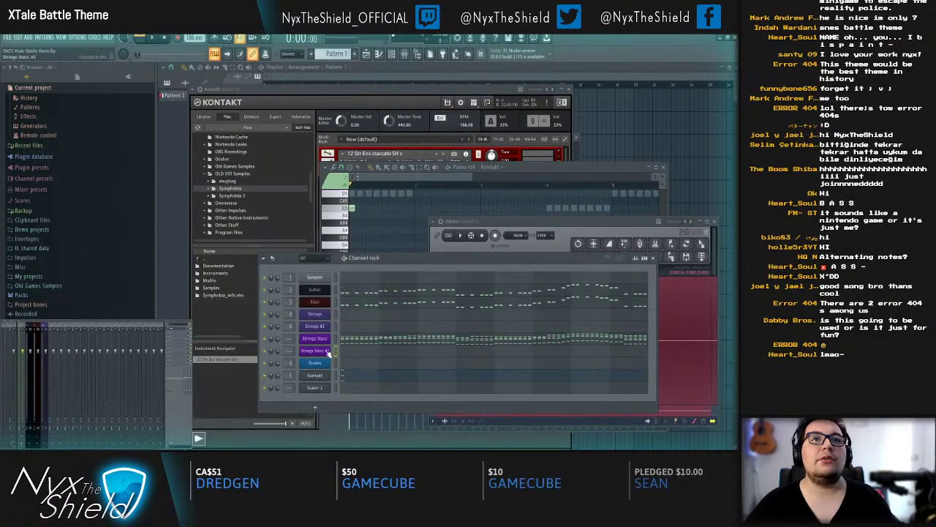
pyautogui.click(313, 354)
pyautogui.moveTo(638, 223); pyautogui.dragTo(327, 284)
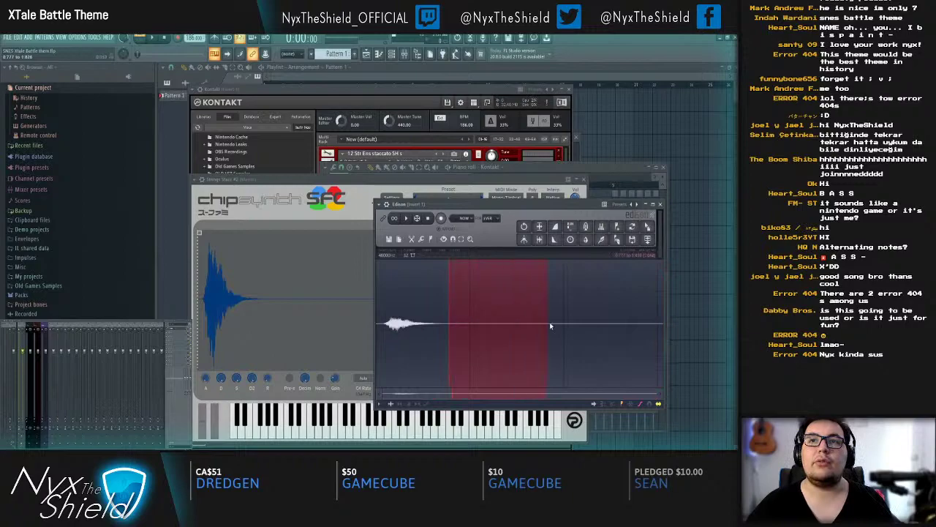
# Step: Trim the Edison recording down to the staccato hit and reload it into the cloned channel's chipsynth SFC
pyautogui.press('Delete')
pyautogui.moveTo(415, 324); pyautogui.dragTo(348, 308)
pyautogui.press('Delete')
pyautogui.press('space')
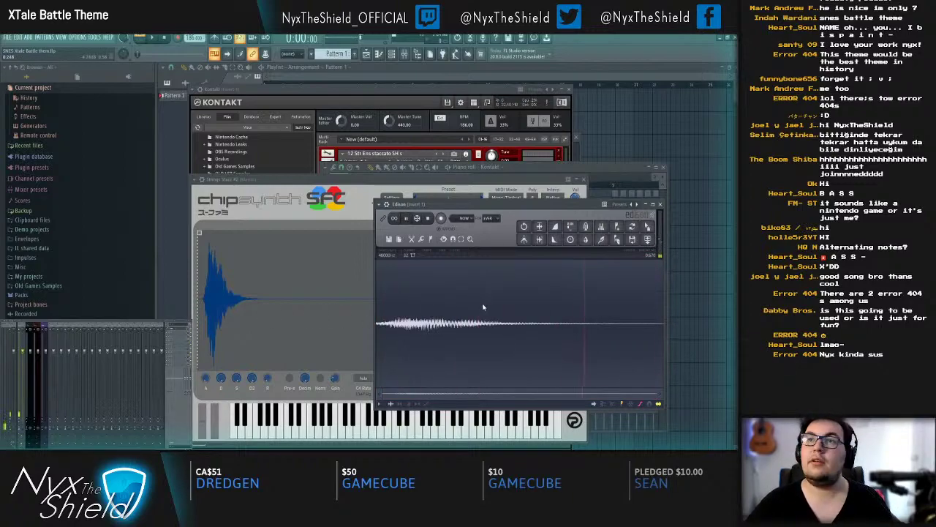
pyautogui.moveTo(632, 227); pyautogui.dragTo(298, 278)
pyautogui.click(336, 179)
pyautogui.click(584, 179)
pyautogui.click(661, 204)
# Step: Move all notes from the Strings Stacc channel to Strings Stacc #2
pyautogui.click(377, 340)
pyautogui.hotkey('ctrl', 'a')
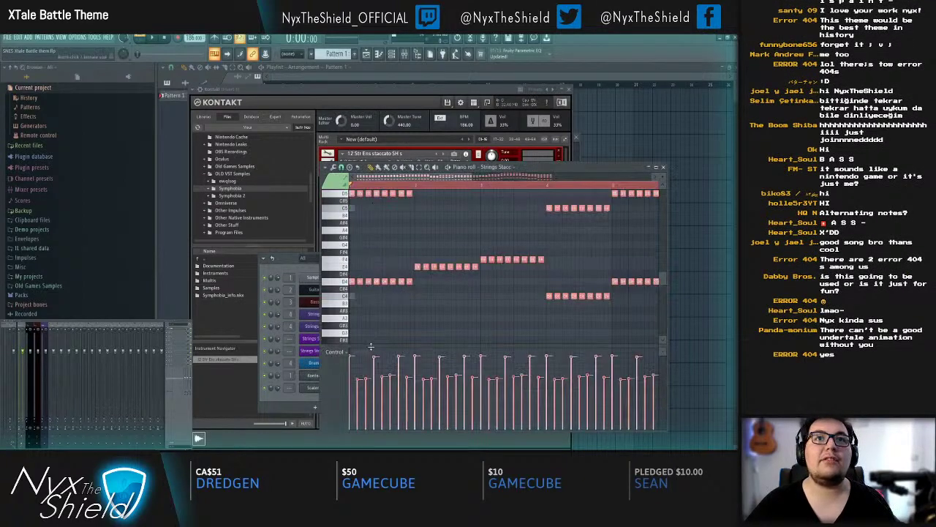
pyautogui.hotkey('ctrl', 'x')
pyautogui.press('Escape')
pyautogui.press('F7')
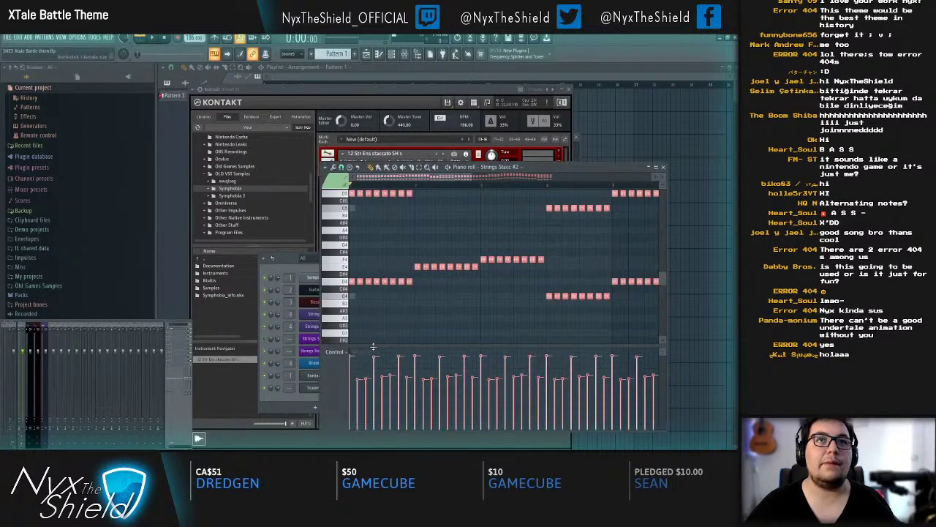
# Step: Restore the staccato notes to the Strings Stacc channel, leaving Strings Stacc #2 empty
pyautogui.press('space')
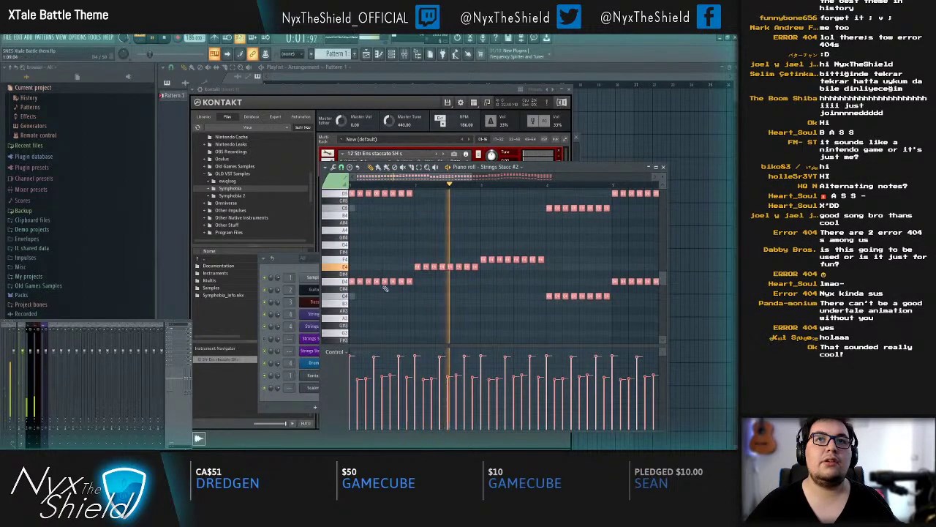
pyautogui.press('F7')
pyautogui.press('space')
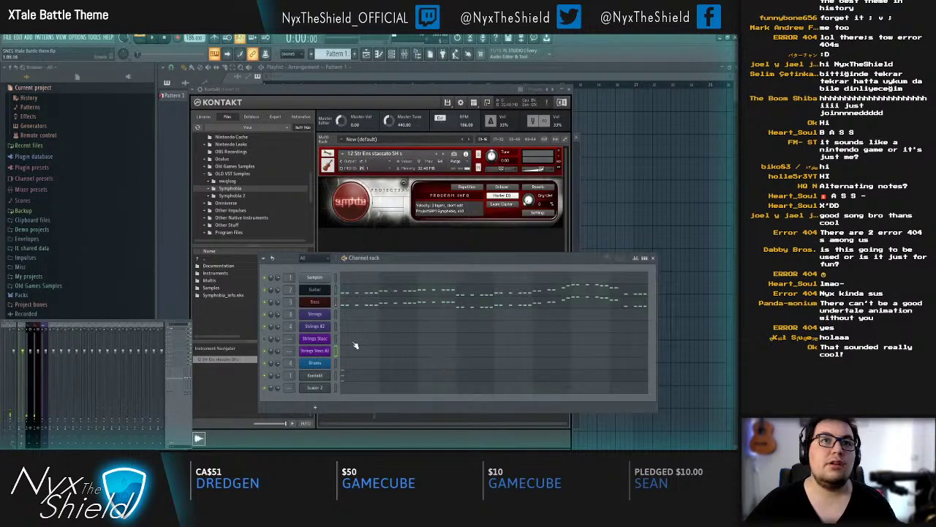
pyautogui.hotkey('ctrl', 'z')
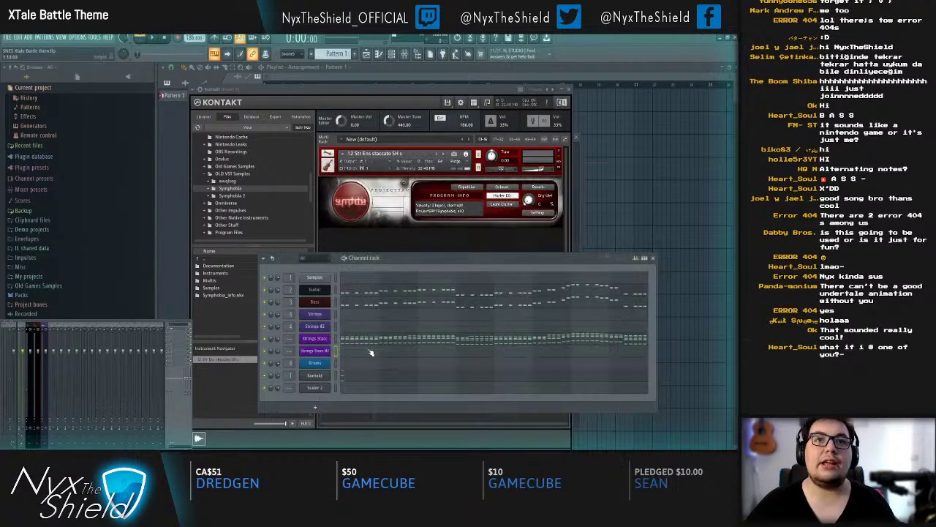
pyautogui.click(355, 342)
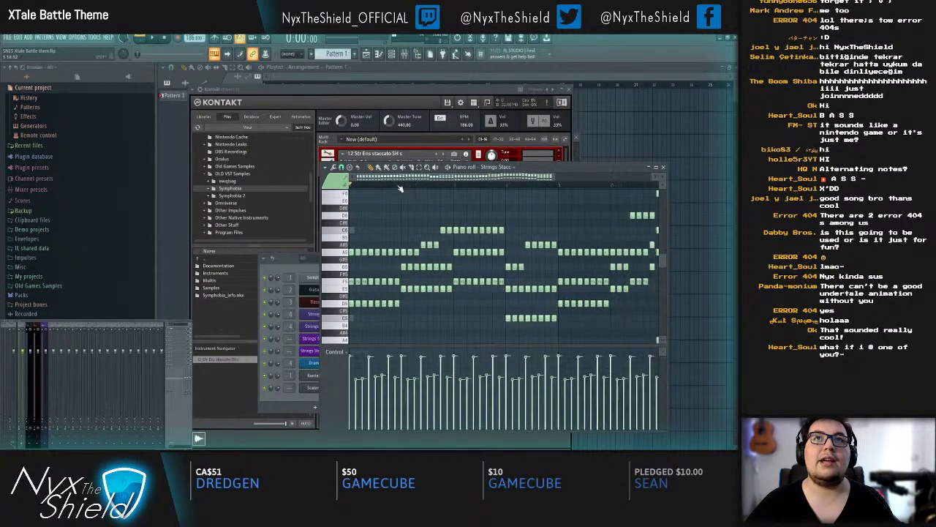
pyautogui.scroll(1, 424, 300)
pyautogui.press('Escape')
# Step: Draw nearly bar-long sustained notes D4, E4 and F4 in bars 1 to 3 of Strings Stacc #2
pyautogui.click(357, 352)
pyautogui.click(353, 316)
pyautogui.click(352, 303)
pyautogui.rightClick(352, 320)
pyautogui.press('space')
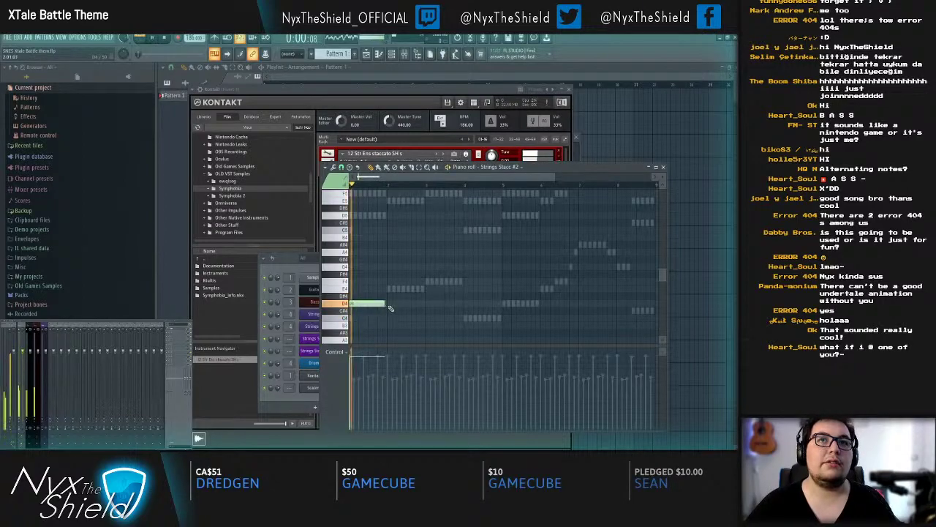
pyautogui.click(393, 289)
pyautogui.press('space')
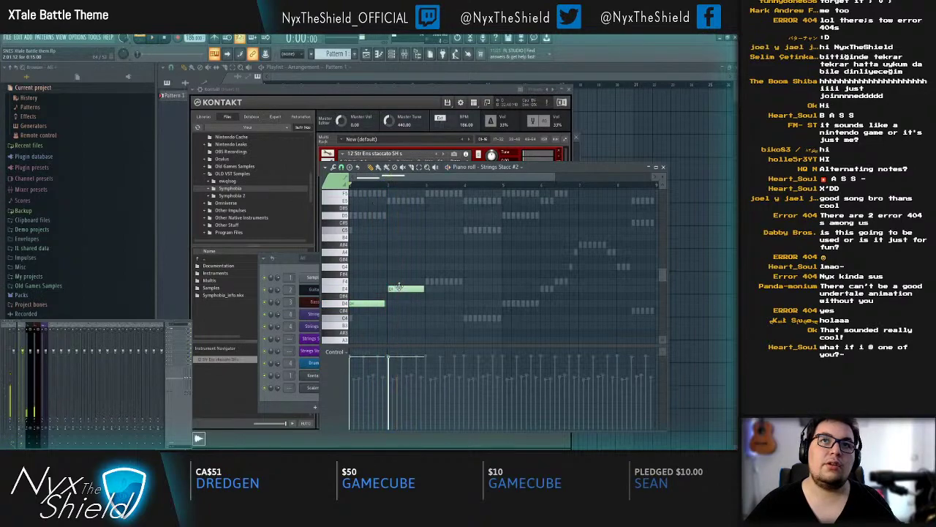
pyautogui.click(425, 282)
pyautogui.moveTo(435, 283); pyautogui.dragTo(437, 282)
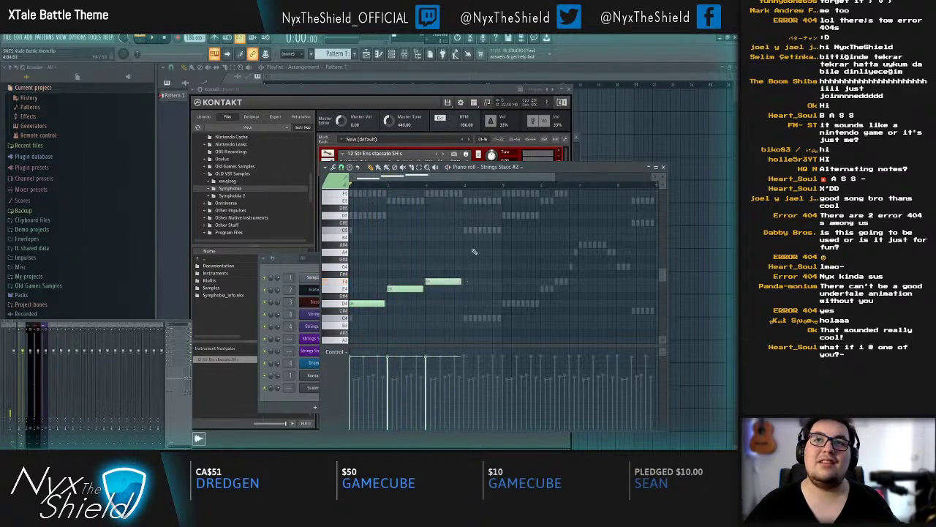
# Step: Add sustained notes C4 in bar 4 and D4 in bar 5 of Strings Stacc #2
pyautogui.scroll(3, 476, 186)
pyautogui.click(449, 318)
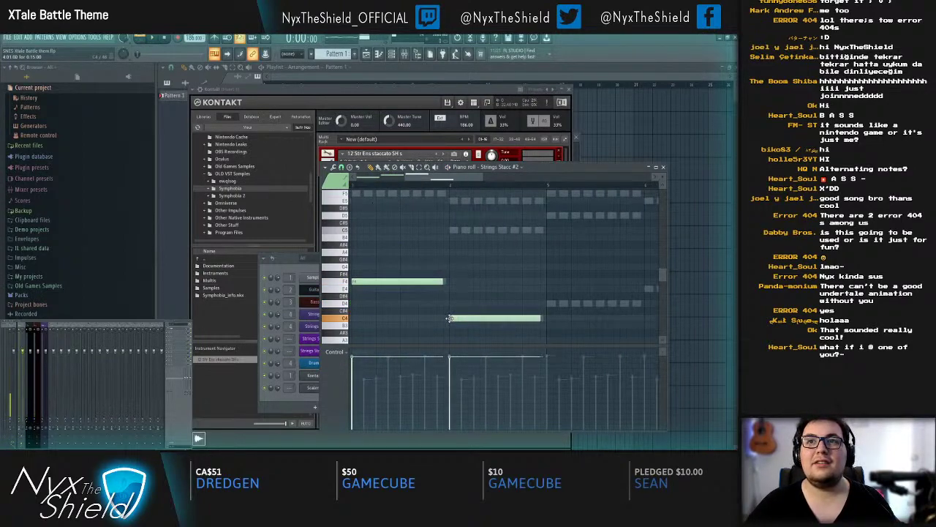
pyautogui.click(561, 301)
pyautogui.hscroll(3, 497, 307)
# Step: Draw a rising line through bar 6 with longer E4 and F4 notes and short G4 and A4 notes
pyautogui.click(479, 288)
pyautogui.moveTo(566, 290); pyautogui.dragTo(513, 290)
pyautogui.click(518, 282)
pyautogui.click(556, 268)
pyautogui.moveTo(556, 268); pyautogui.dragTo(553, 268)
pyautogui.click(567, 252)
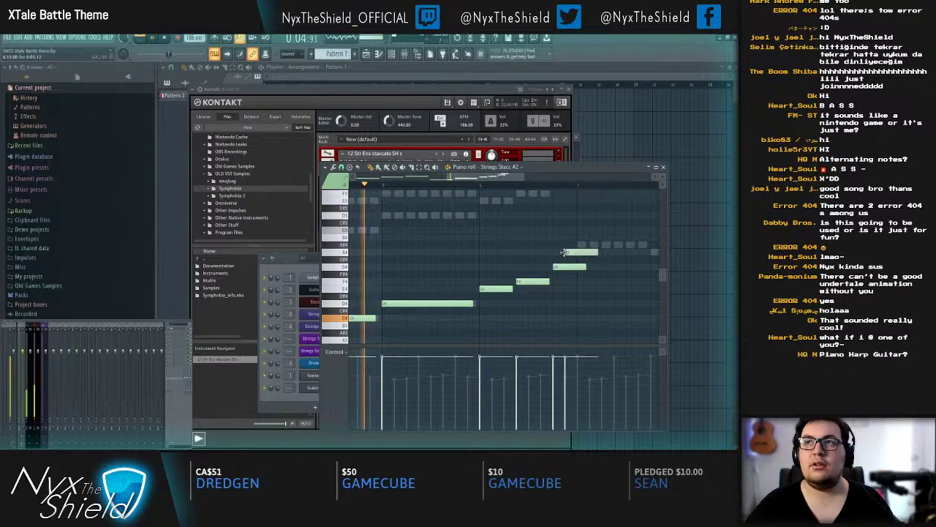
pyautogui.moveTo(610, 252)
pyautogui.mouseDown()
pyautogui.moveTo(579, 278)
pyautogui.moveTo(558, 268)
pyautogui.moveTo(564, 281)
pyautogui.moveTo(604, 258)
pyautogui.mouseUp()
pyautogui.rightClick(564, 282)
pyautogui.press('space')
# Step: Draw A#4 and a shorter A4 in bar 7, and G4 and C#4 in bar 8, to end the sustained line
pyautogui.click(543, 257)
pyautogui.click(616, 264)
pyautogui.hscroll(3, 616, 265)
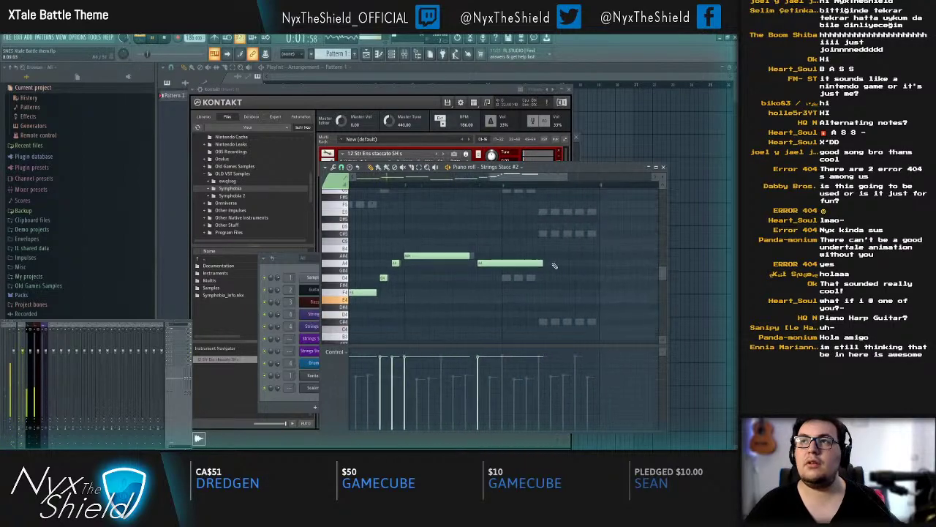
pyautogui.moveTo(541, 266)
pyautogui.mouseDown()
pyautogui.moveTo(495, 271)
pyautogui.moveTo(536, 279)
pyautogui.mouseUp()
pyautogui.click(503, 278)
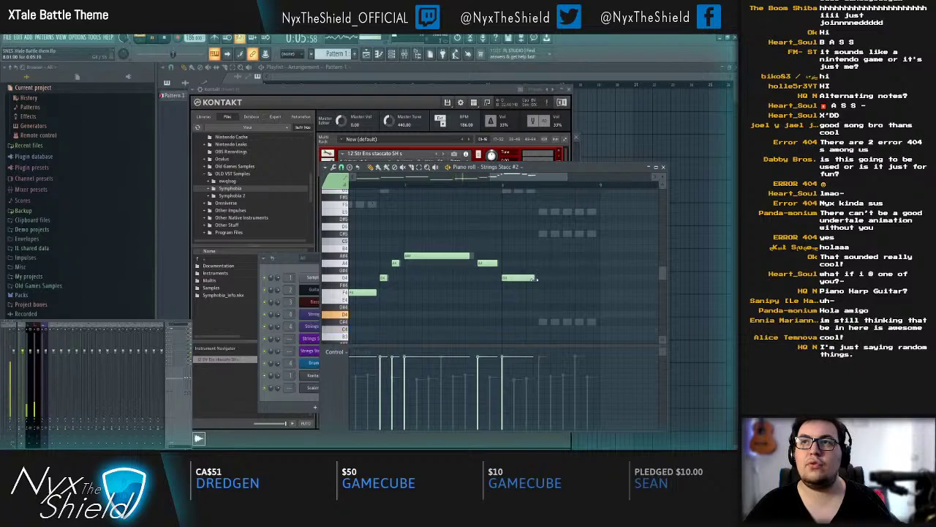
pyautogui.click(545, 327)
pyautogui.moveTo(574, 322); pyautogui.dragTo(589, 322)
pyautogui.press('space')
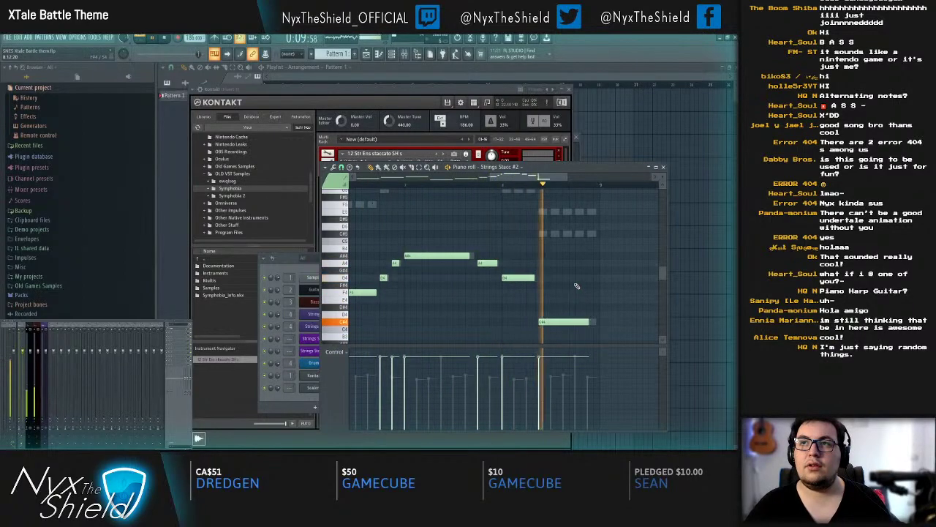
# Step: Rename Strings Stacc #2 as String Extra with lowered note velocities, and save the project
pyautogui.press('Escape')
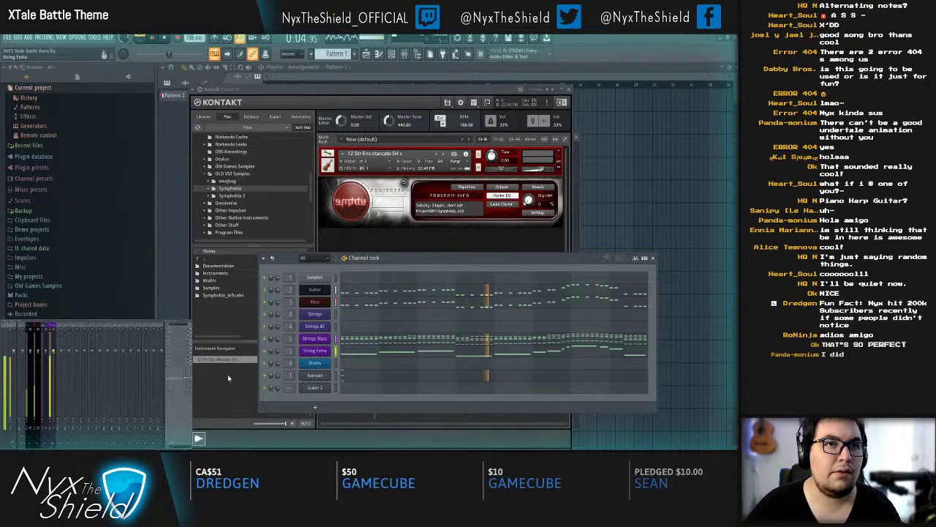
pyautogui.click(353, 351)
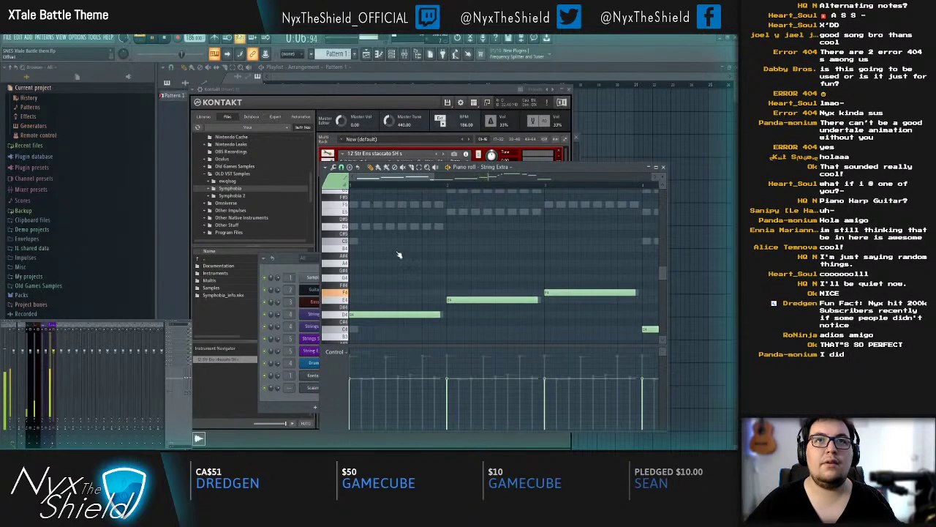
pyautogui.press('Escape')
pyautogui.hotkey('ctrl', 's')
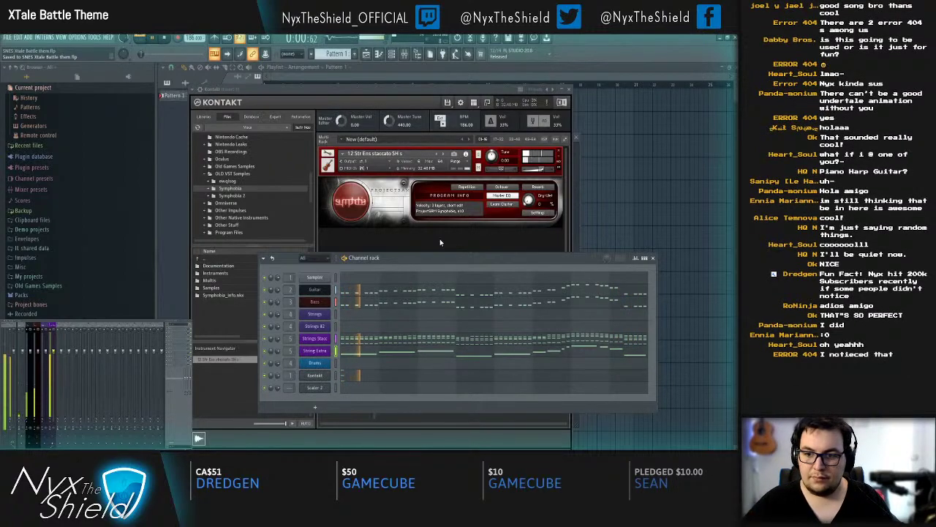
pyautogui.press('space')
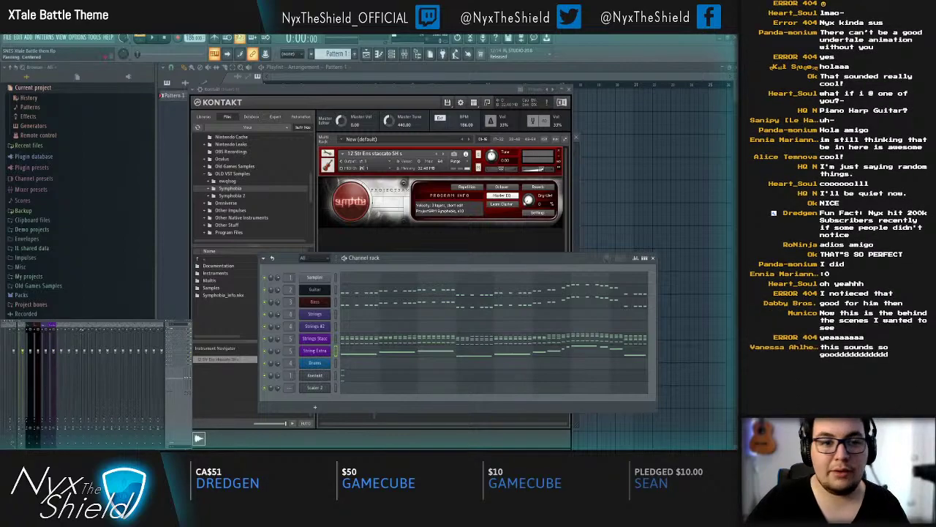
# Step: Move an empty mixer track ahead of the instrument tracks as Insert 1 and load SNESVerb on it
pyautogui.click(60, 328)
pyautogui.hotkey('alt', 'Left')
pyautogui.hotkey('alt', 'Left')
pyautogui.hotkey('alt', 'Left')
pyautogui.hotkey('alt', 'Left')
pyautogui.hotkey('alt', 'Left')
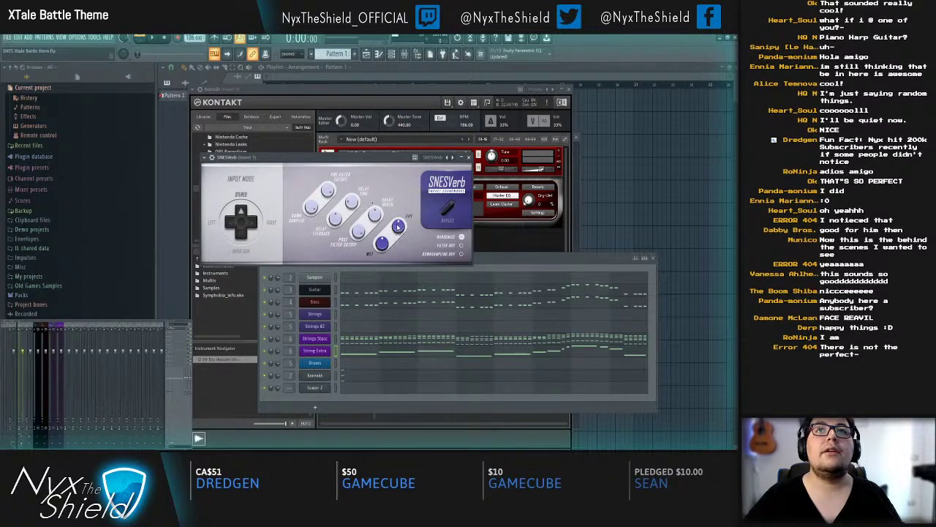
pyautogui.moveTo(353, 199)
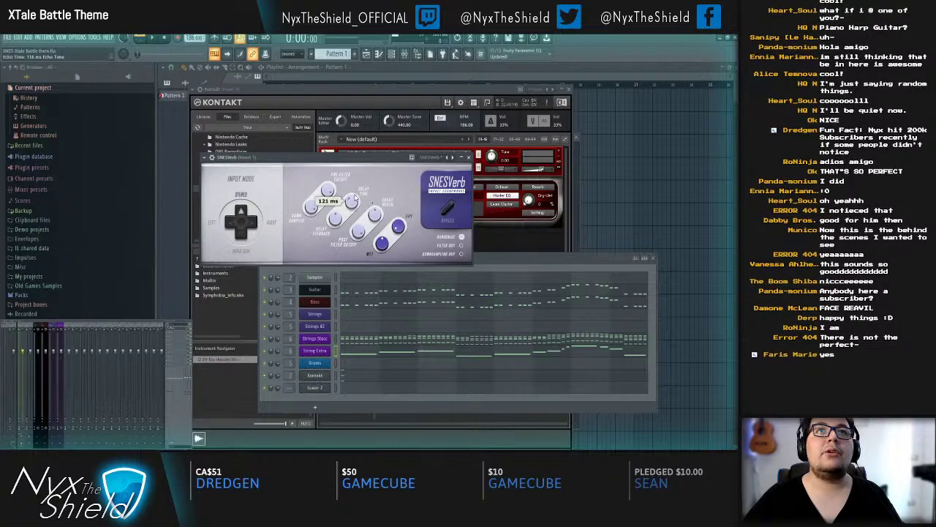
pyautogui.moveTo(374, 211)
pyautogui.moveTo(334, 223)
pyautogui.press('Escape')
# Step: Route the instrument mixer tracks to the Reverb track and lower the Reverb track's volume
pyautogui.click(60, 327)
pyautogui.moveTo(60, 327); pyautogui.dragTo(36, 326)
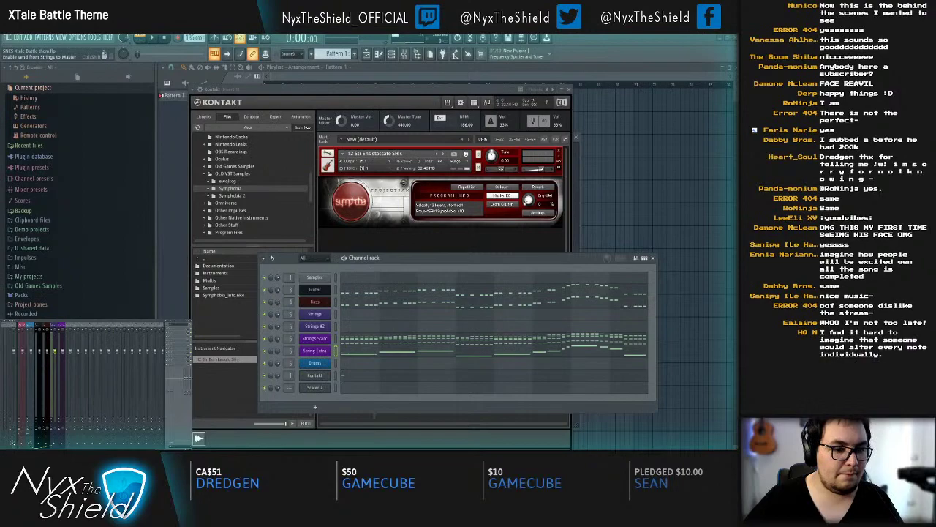
pyautogui.press('space')
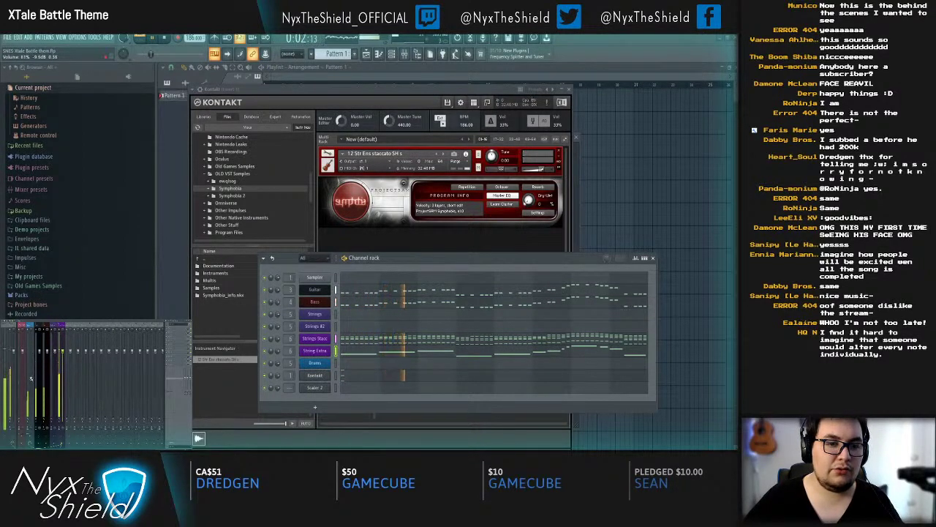
pyautogui.press('space')
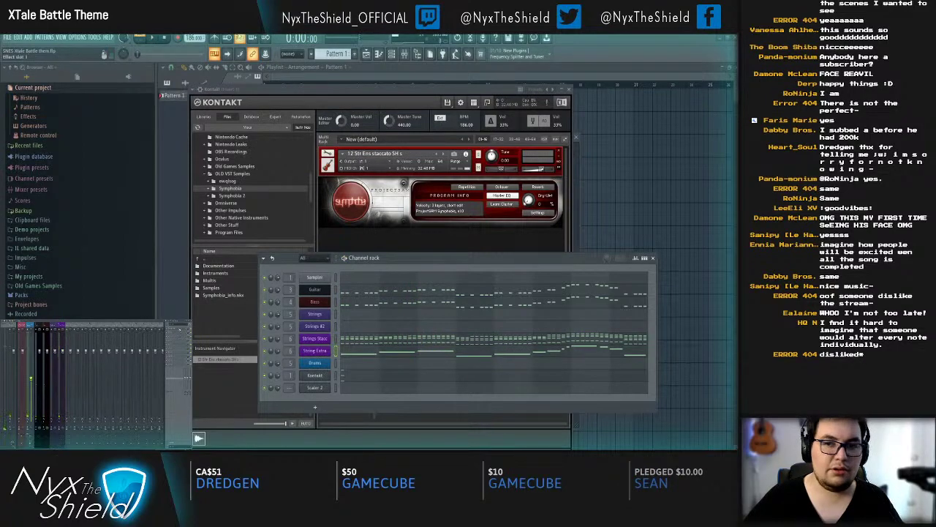
# Step: Adjust the delay time of the Reverb track's SNESVerb while auditioning the pattern
pyautogui.click(180, 330)
pyautogui.press('space')
pyautogui.press('space')
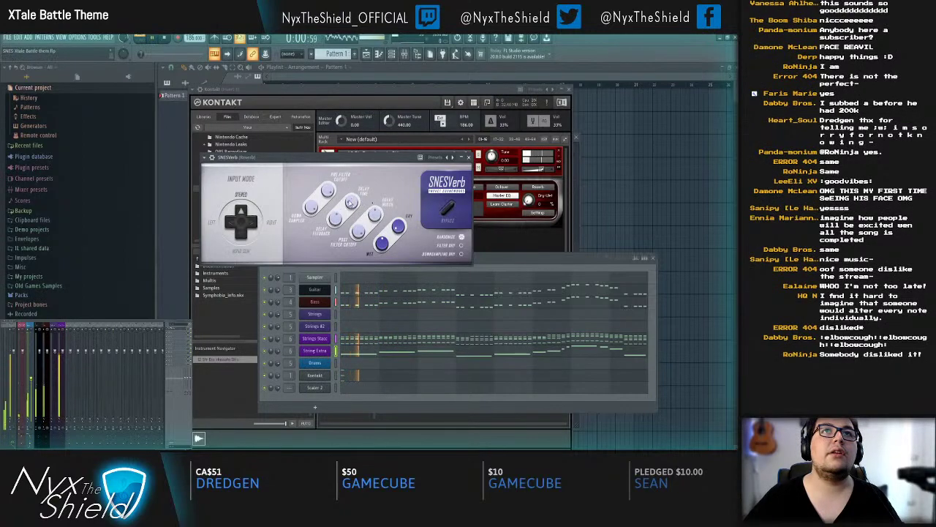
pyautogui.moveTo(351, 203); pyautogui.dragTo(352, 201)
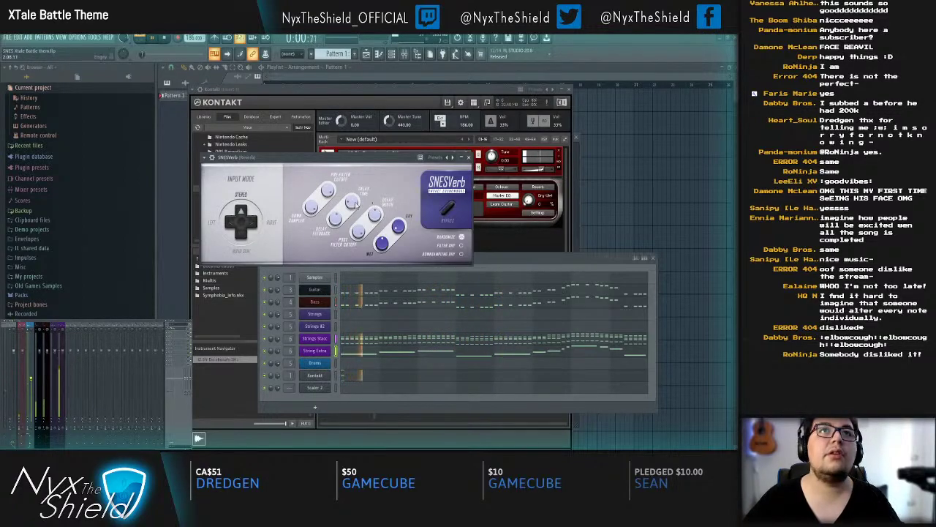
pyautogui.press('space')
pyautogui.press('space')
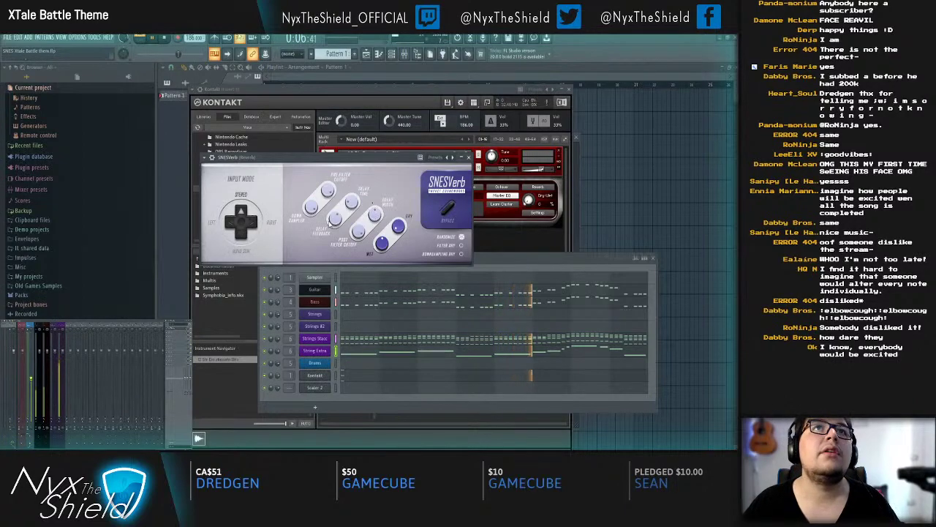
pyautogui.press('space')
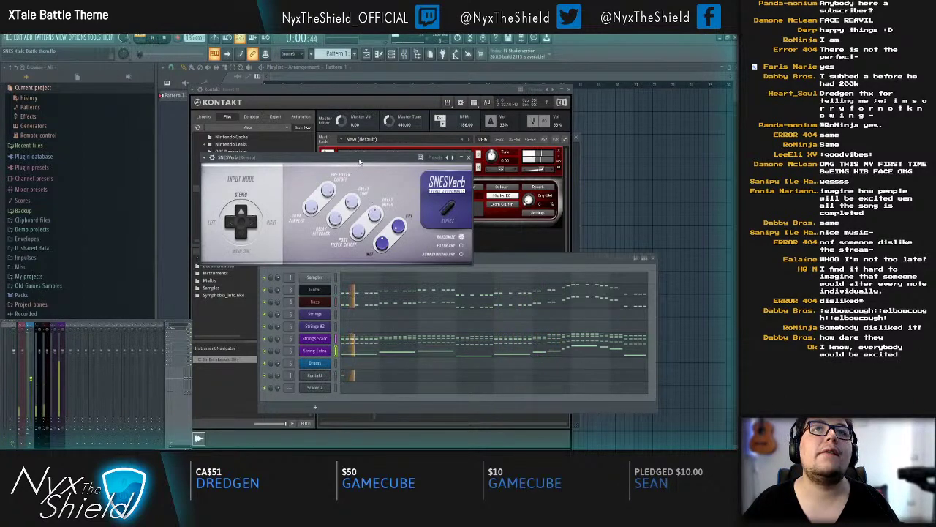
# Step: Add Fruity Reeverb to the Reverb track and adjust its reverb level during playback
pyautogui.press('space')
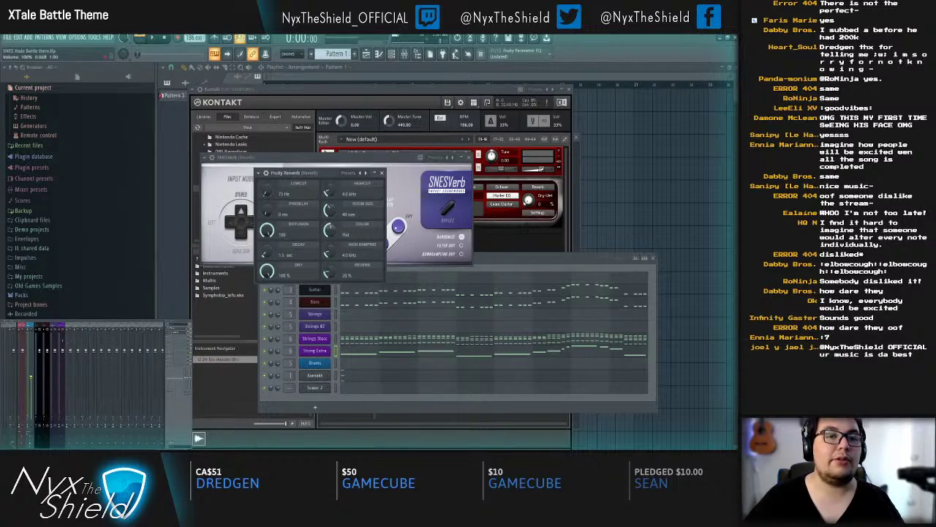
pyautogui.press('space')
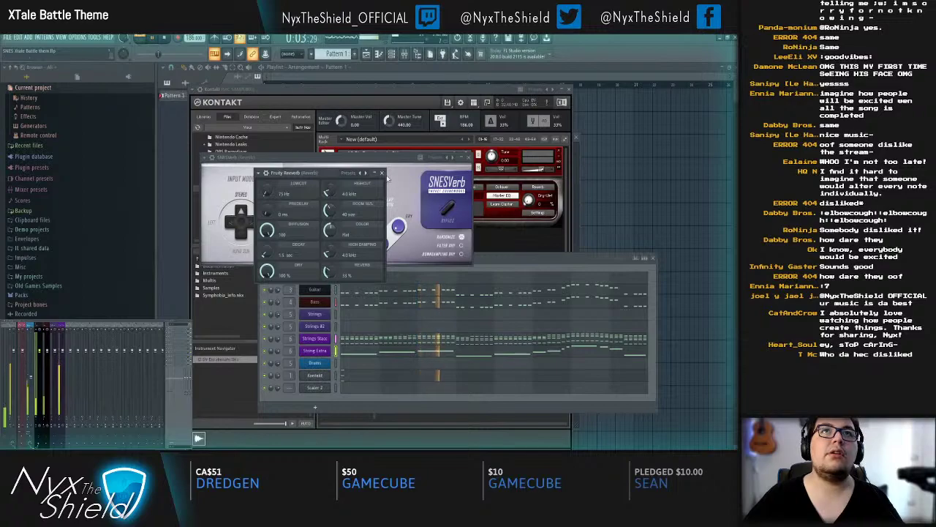
pyautogui.press('Escape')
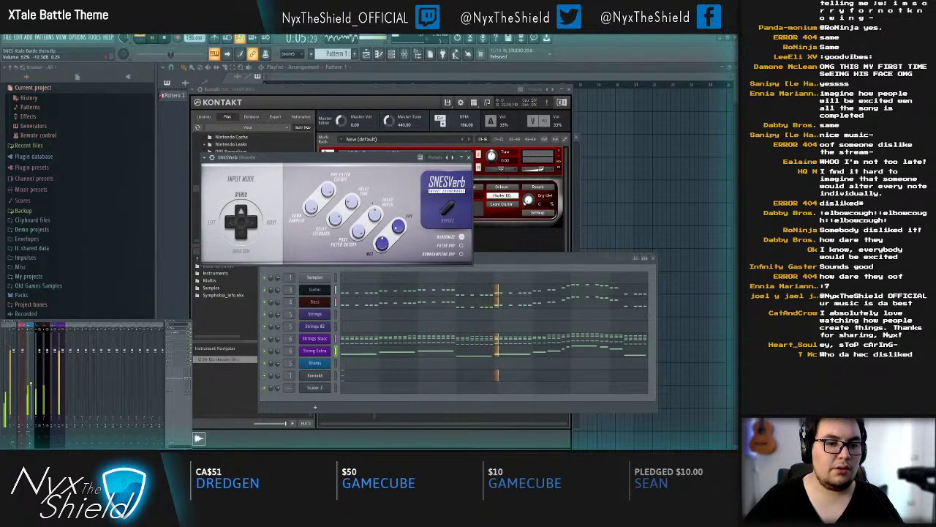
# Step: Lower the Reverb track's fader further while auditioning the pattern, and close SNESVerb
pyautogui.press('space')
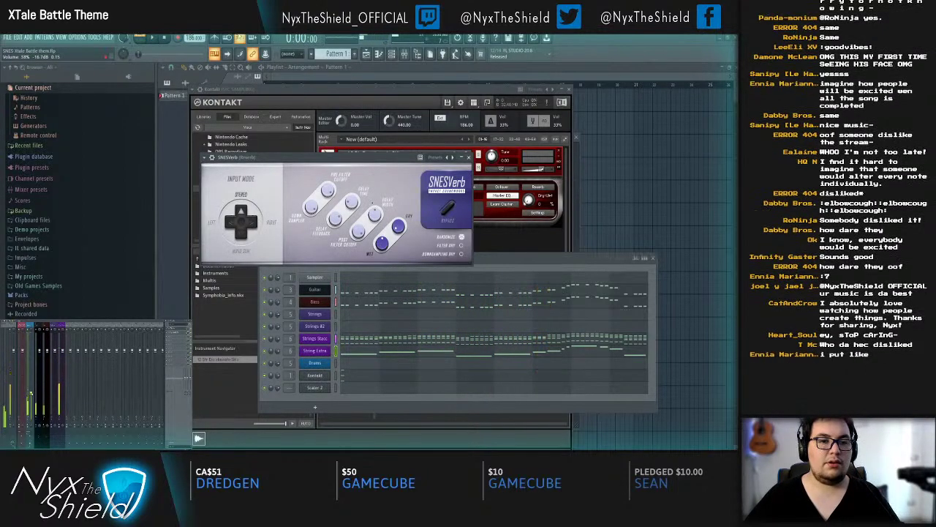
pyautogui.press('space')
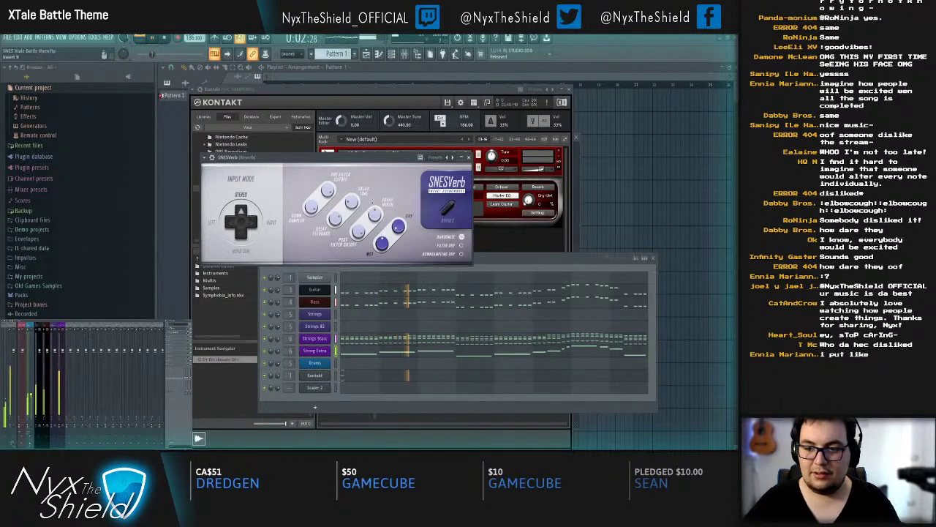
pyautogui.click(468, 156)
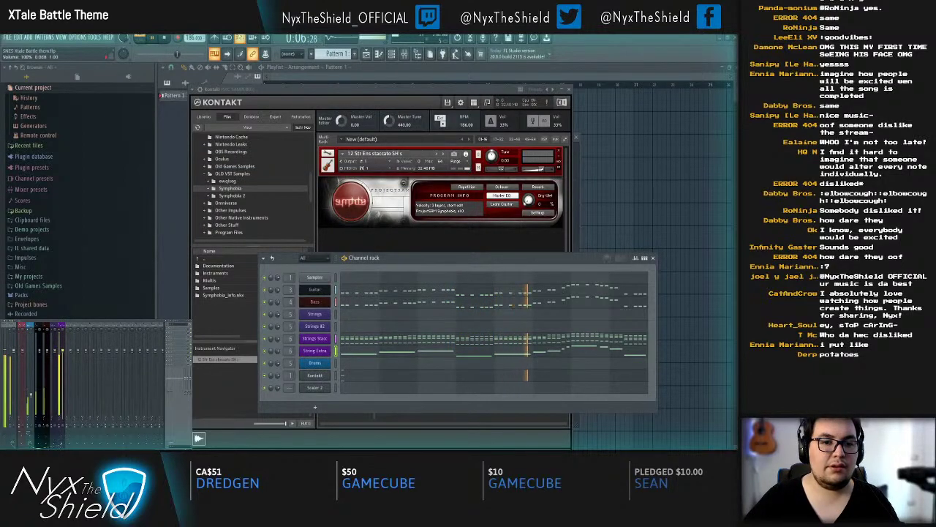
# Step: Rescale the Strings Stacc note velocities so the weak hits are softer against the accents, and audition them
pyautogui.click(387, 339)
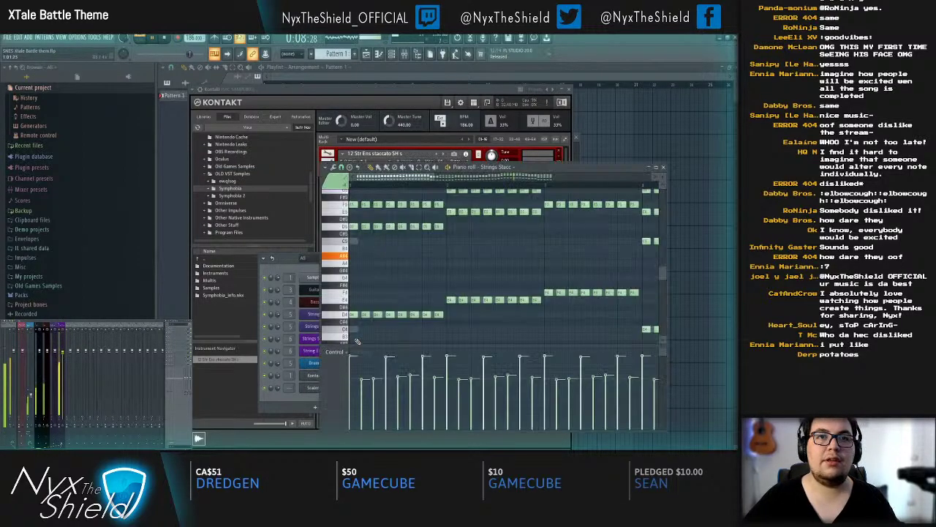
pyautogui.press('space')
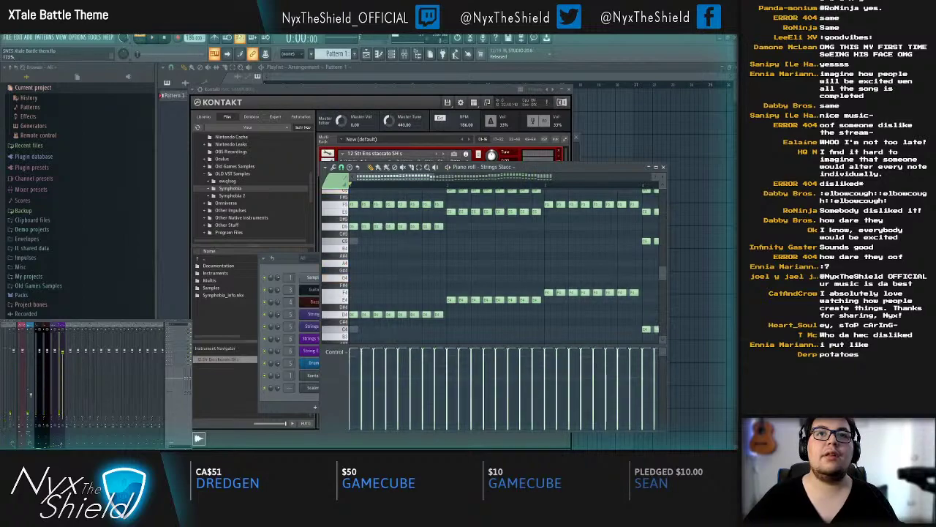
pyautogui.press('space')
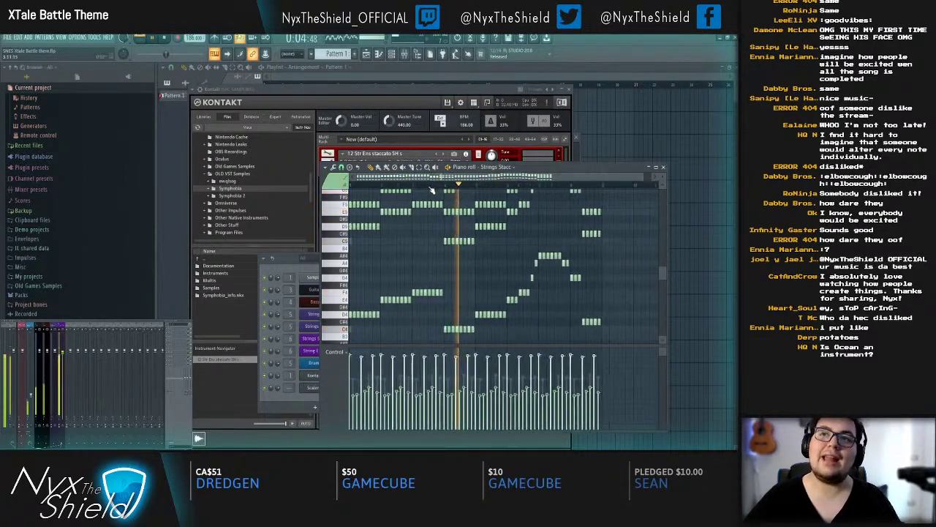
pyautogui.press('F7')
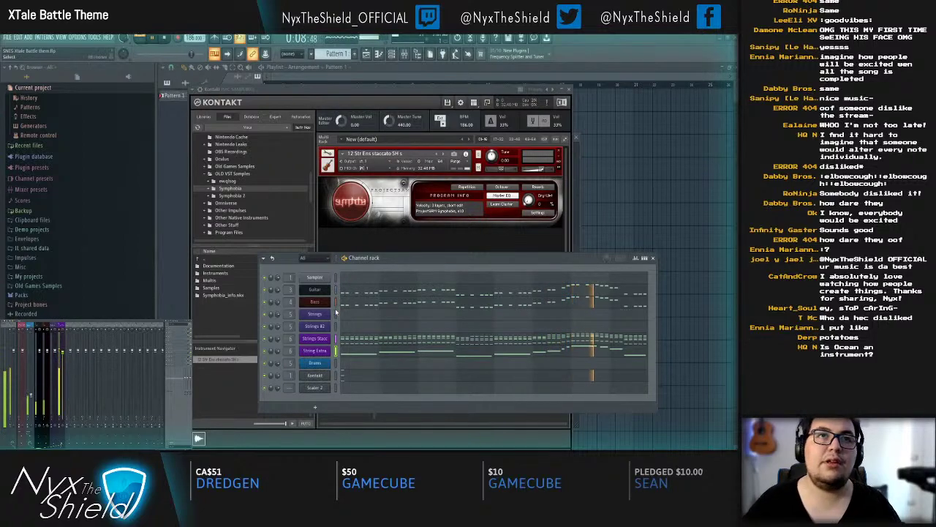
# Step: Stop playback, remove the stray note from Strings, and audition its Magical Box instrument with single notes
pyautogui.press('space')
pyautogui.click(364, 343)
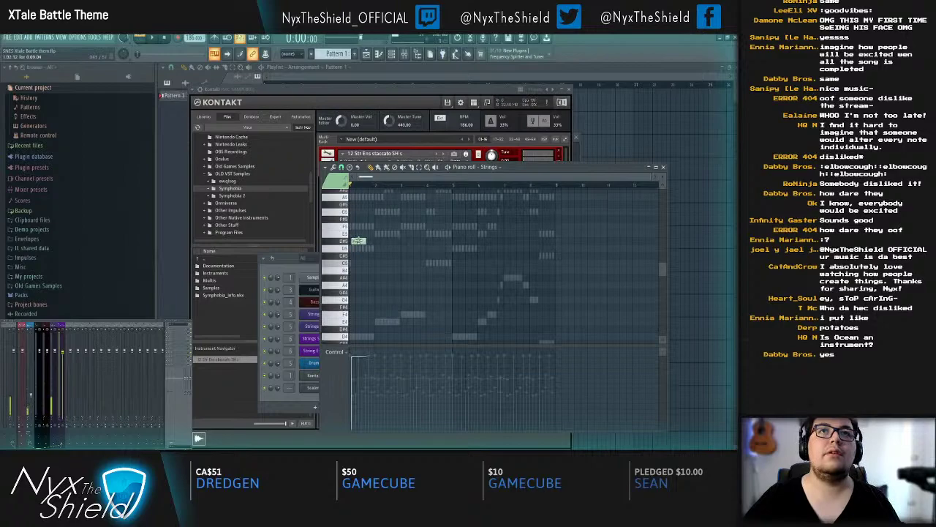
pyautogui.rightClick(350, 246)
pyautogui.press('F7')
pyautogui.click(329, 314)
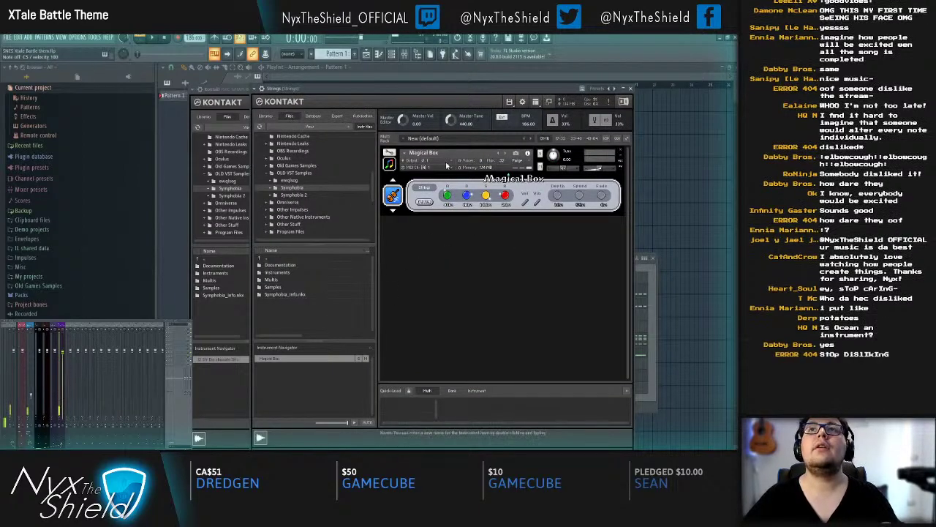
pyautogui.press('Escape')
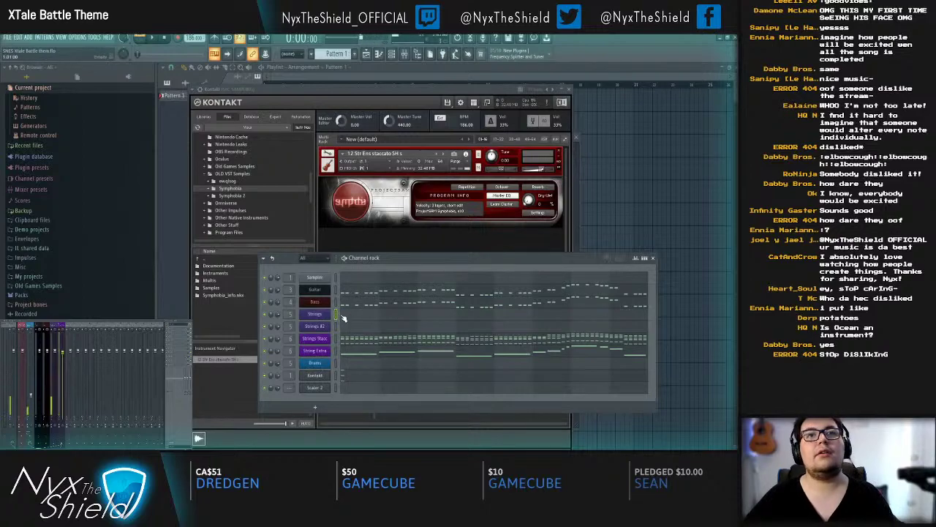
pyautogui.click(327, 315)
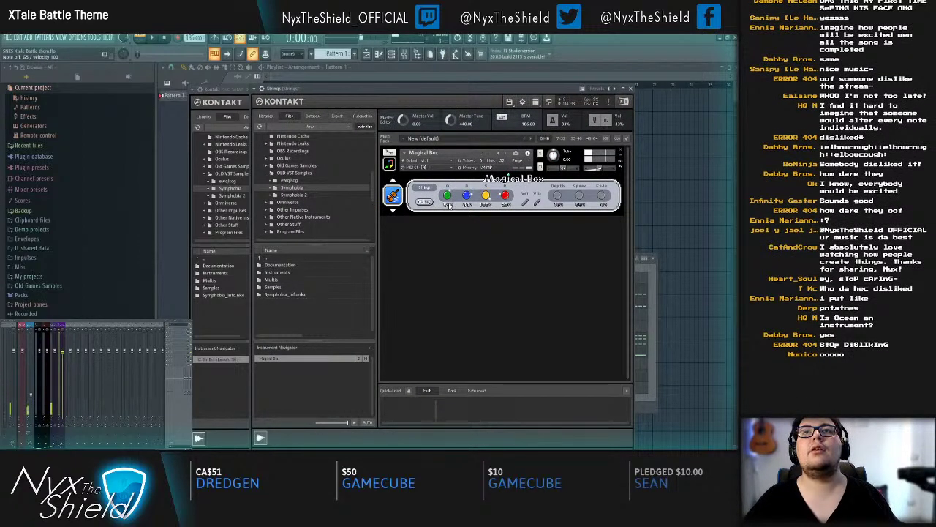
pyautogui.press('Escape')
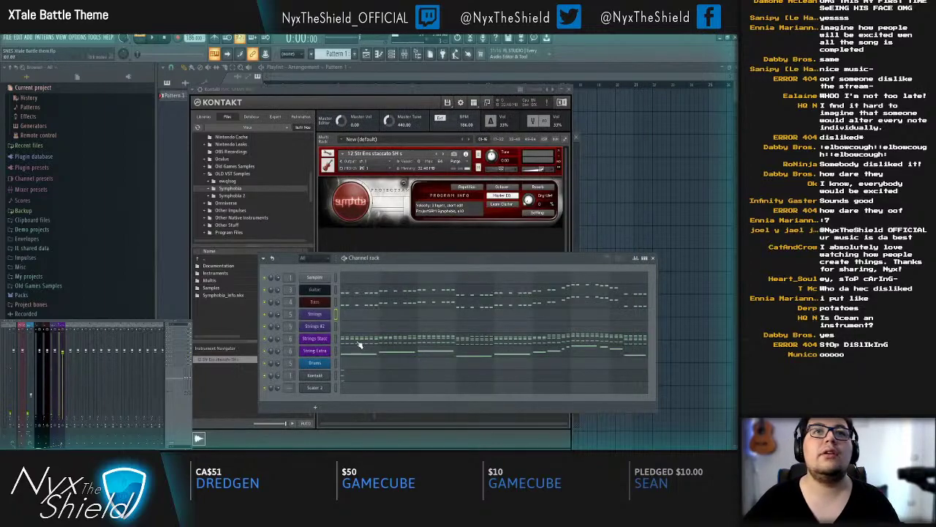
# Step: Copy all Strings Stacc notes into the Strings channel and glue the repeated hits into sustained chords
pyautogui.click(356, 339)
pyautogui.scroll(2, 384, 273)
pyautogui.hotkey('ctrl', 'a')
pyautogui.press('F7')
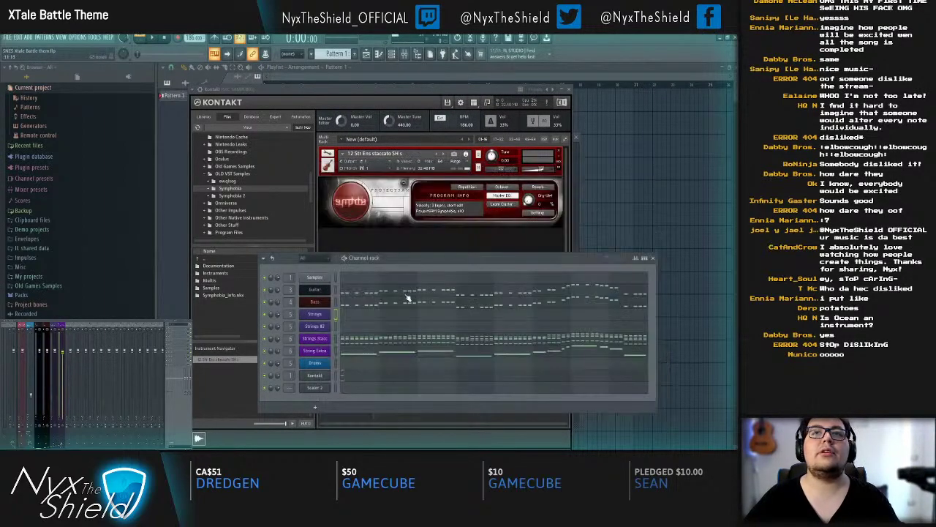
pyautogui.click(352, 324)
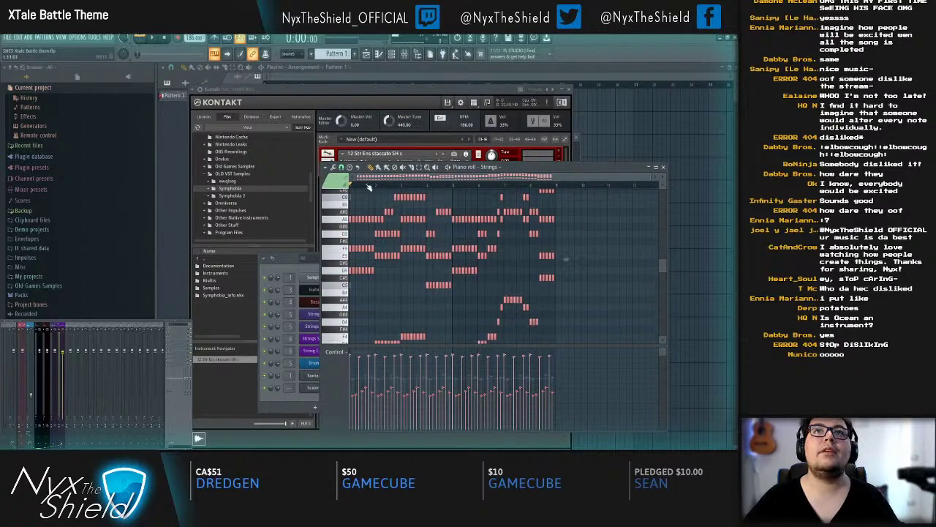
pyautogui.moveTo(389, 257); pyautogui.dragTo(420, 263)
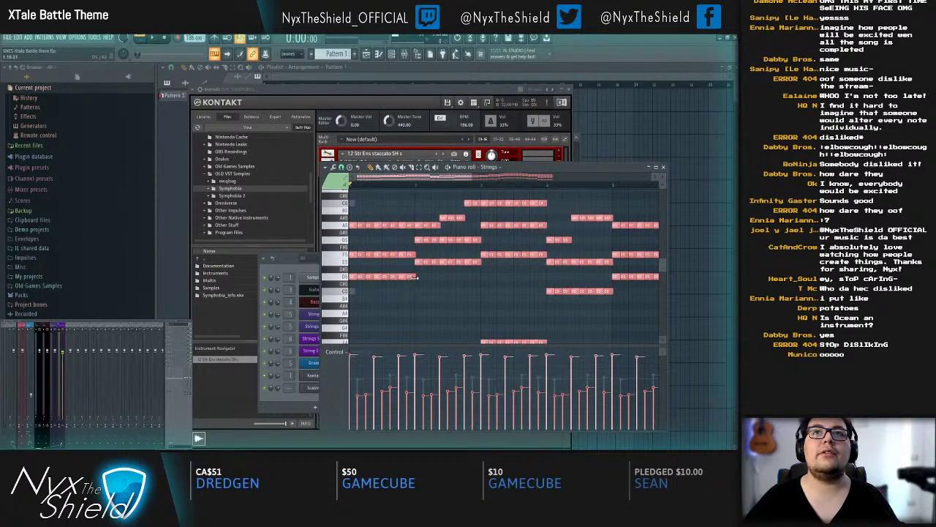
pyautogui.hotkey('ctrl', 'g')
pyautogui.scroll(-2, 442, 289)
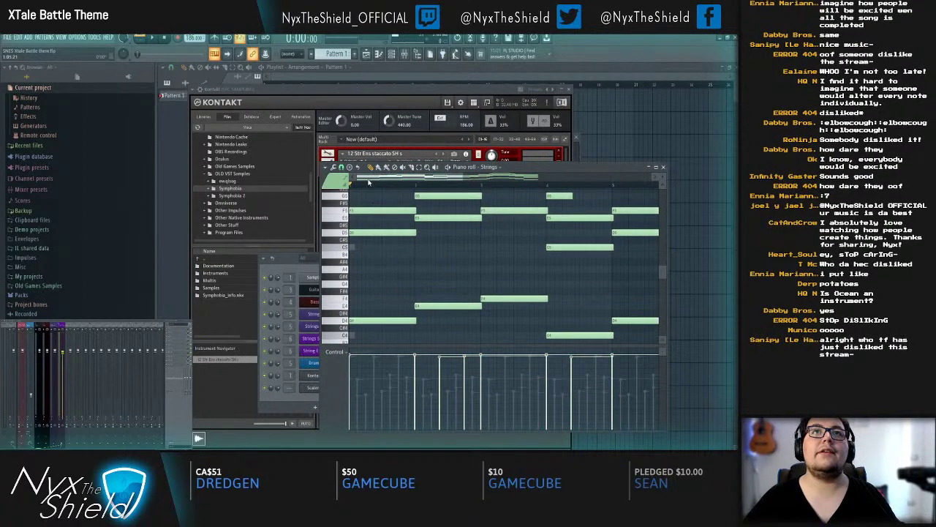
# Step: Audition the sustained Strings chords and try them an octave higher
pyautogui.press('space')
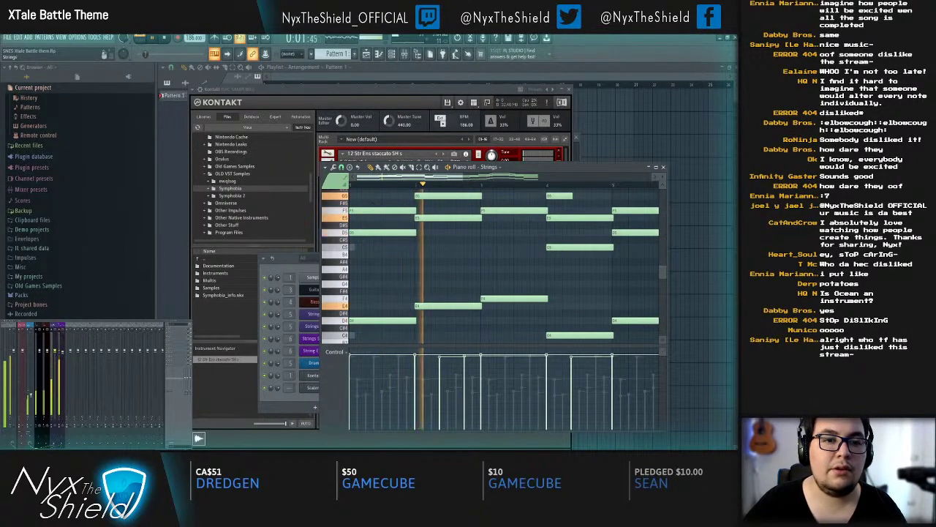
pyautogui.moveTo(502, 225); pyautogui.dragTo(456, 305)
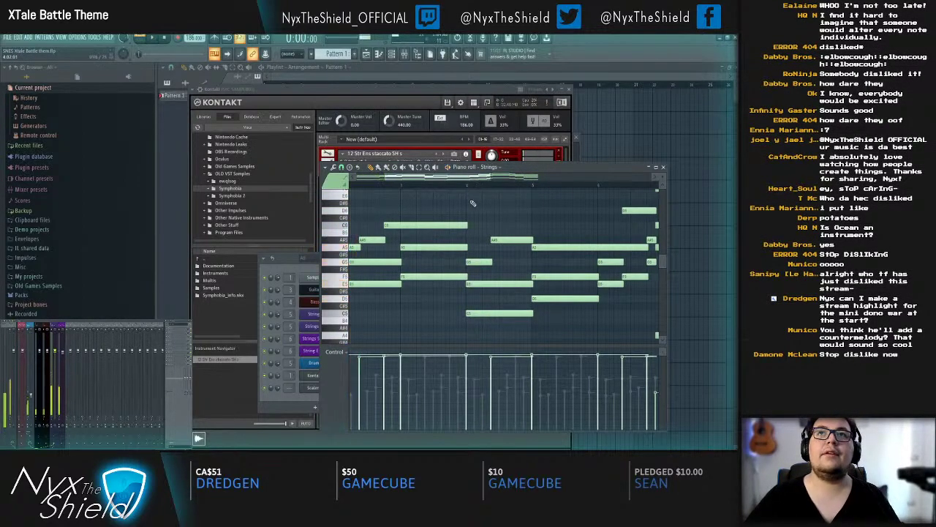
pyautogui.hotkey('ctrl', 'a')
pyautogui.hotkey('ctrl', 'Up')
pyautogui.scroll(2, 458, 266)
pyautogui.scroll(-5, 415, 185)
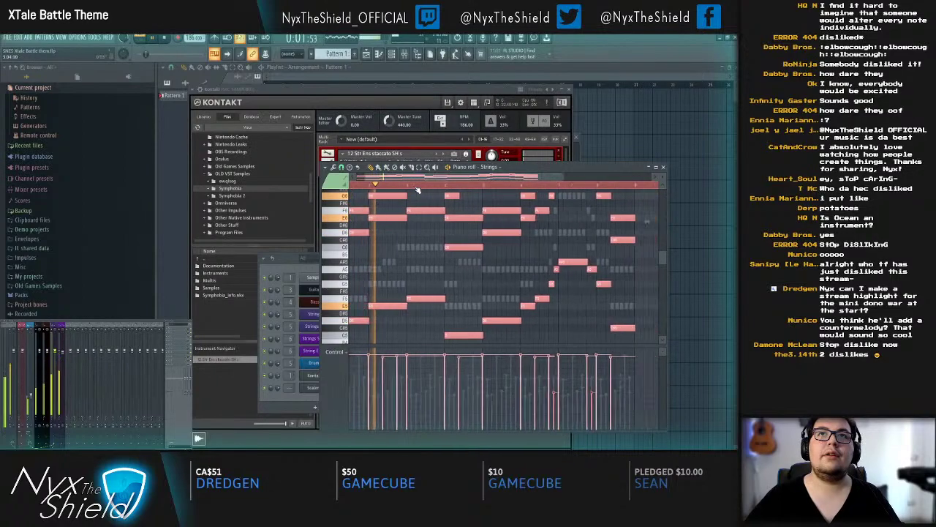
pyautogui.scroll(4, 420, 244)
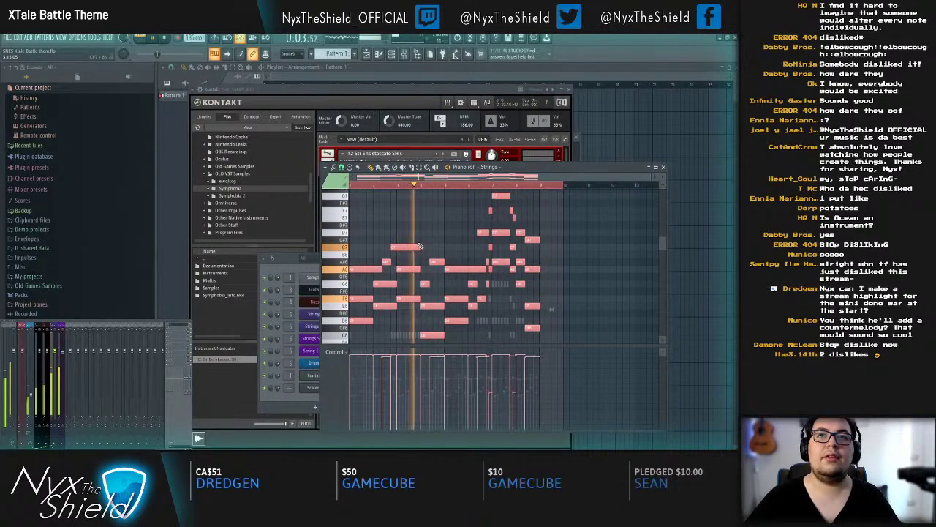
pyautogui.hotkey('ctrl', 'Down')
# Step: Try the sustained chords on Strings #2 by moving them out of the Strings channel during playback
pyautogui.scroll(-2, 420, 245)
pyautogui.press('Escape')
pyautogui.click(368, 319)
pyautogui.hotkey('ctrl', 'x')
pyautogui.press('Escape')
pyautogui.click(361, 327)
pyautogui.hotkey('ctrl', 'v')
pyautogui.scroll(-3, 374, 328)
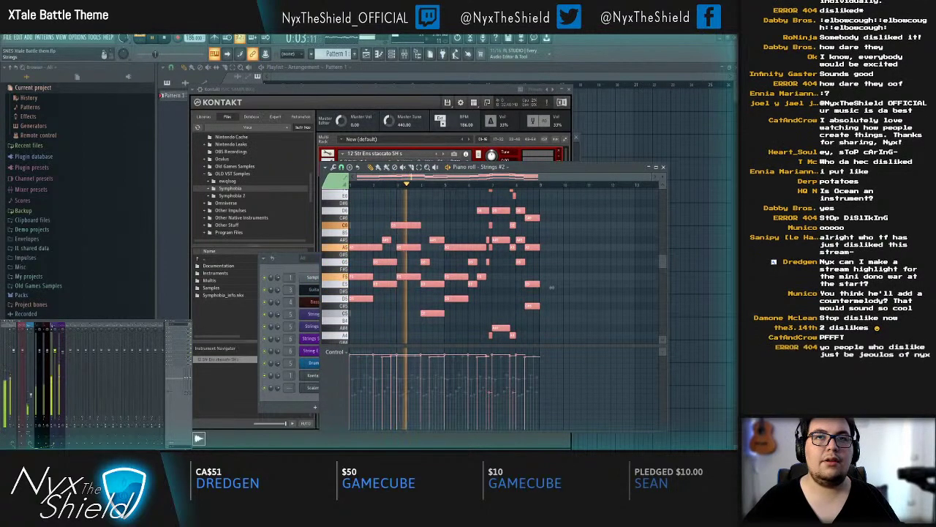
# Step: Move the sustained chords from Strings #2 back to the Strings channel
pyautogui.press('Escape')
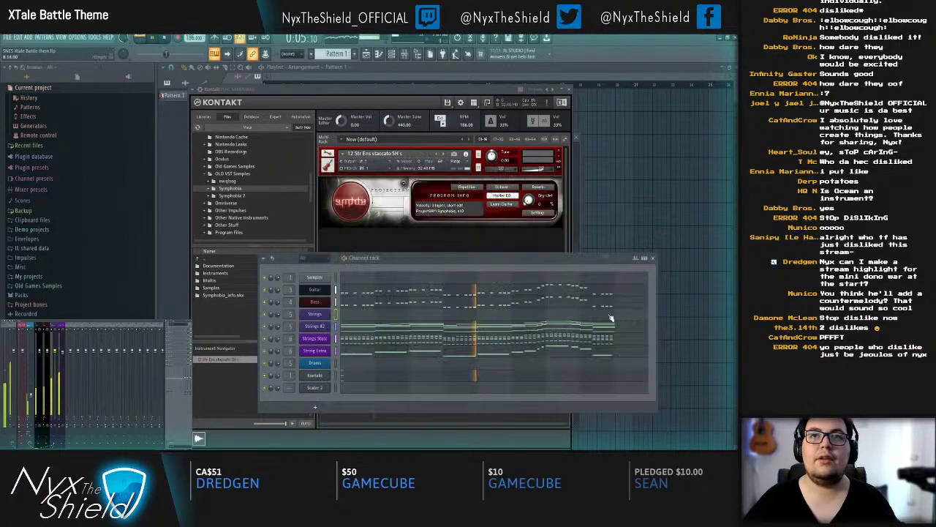
pyautogui.click(383, 327)
pyautogui.hotkey('ctrl', 'x')
pyautogui.press('Escape')
pyautogui.click(358, 318)
pyautogui.hotkey('ctrl', 'v')
# Step: Audition the full pattern with the Strings channel's Magical Box instrument open, and replay it from the start
pyautogui.click(316, 320)
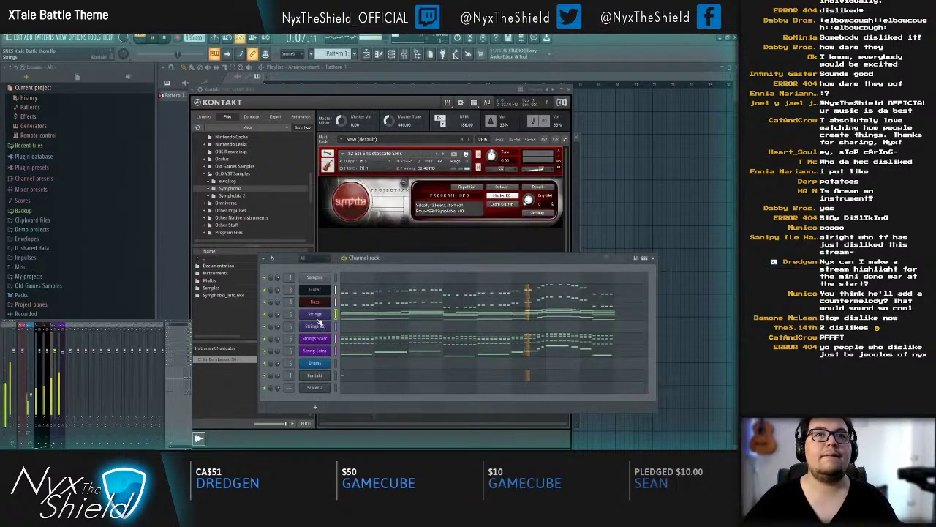
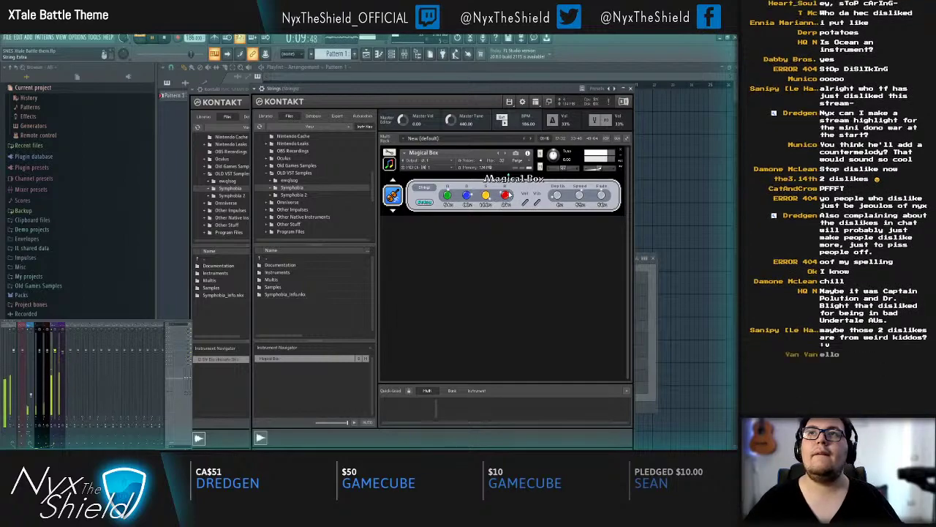
pyautogui.press('Escape')
pyautogui.press('space')
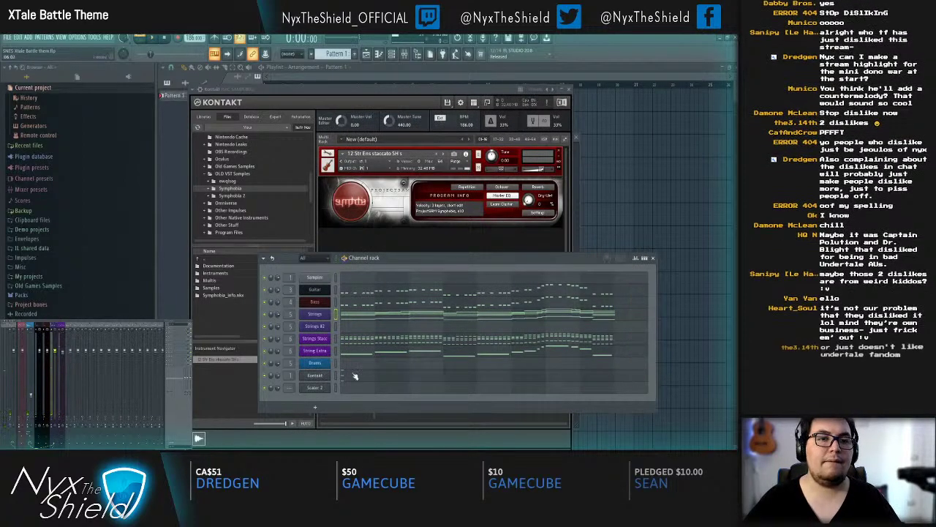
pyautogui.press('space')
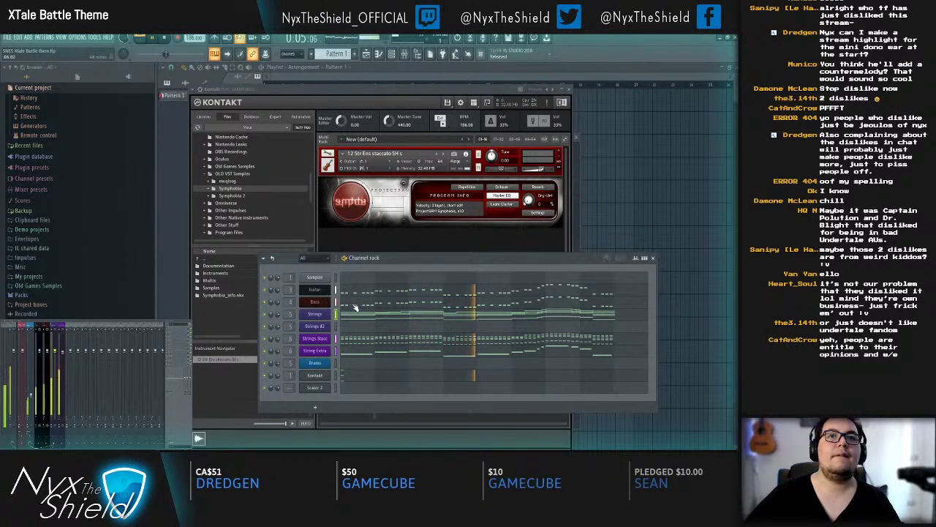
# Step: Try keeping only the accented A5 and F5 hits in the first bar of Strings Stacc, and audition them
pyautogui.click(363, 343)
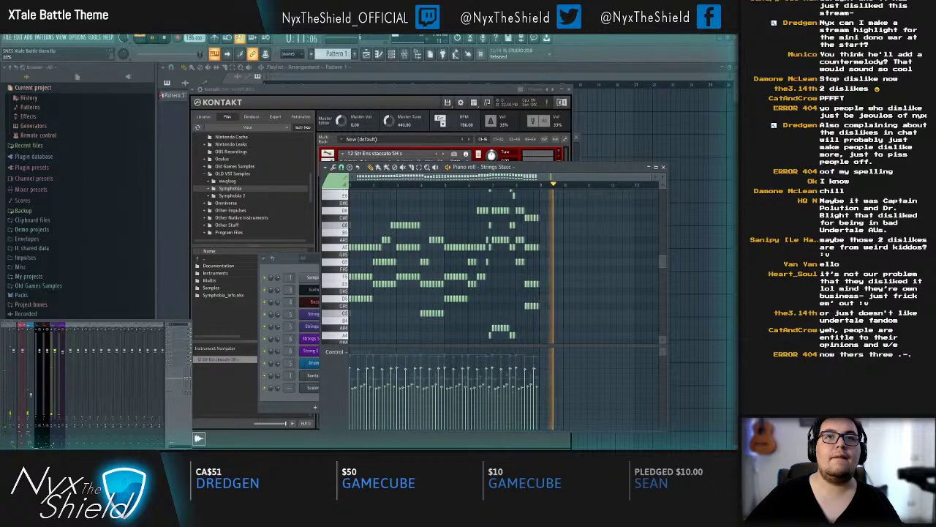
pyautogui.press('space')
pyautogui.scroll(1, 367, 192)
pyautogui.scroll(2, 367, 193)
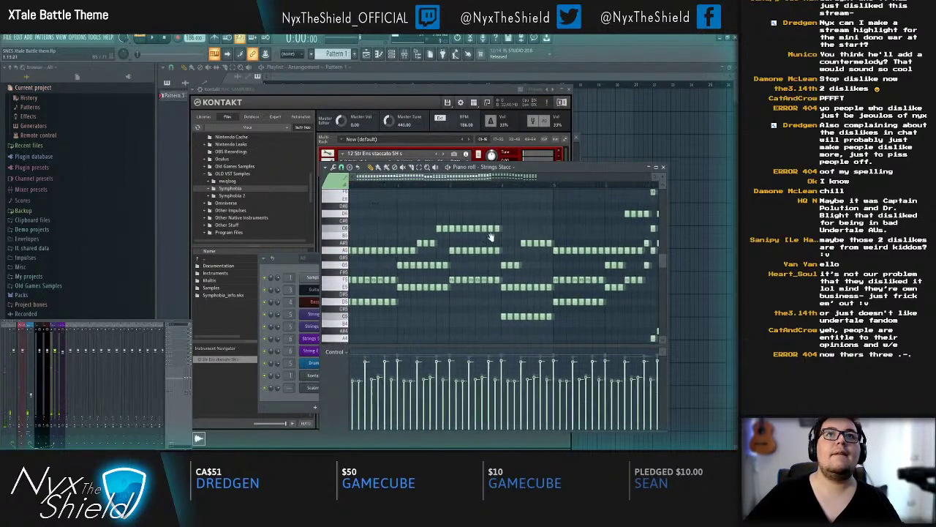
pyautogui.press('space')
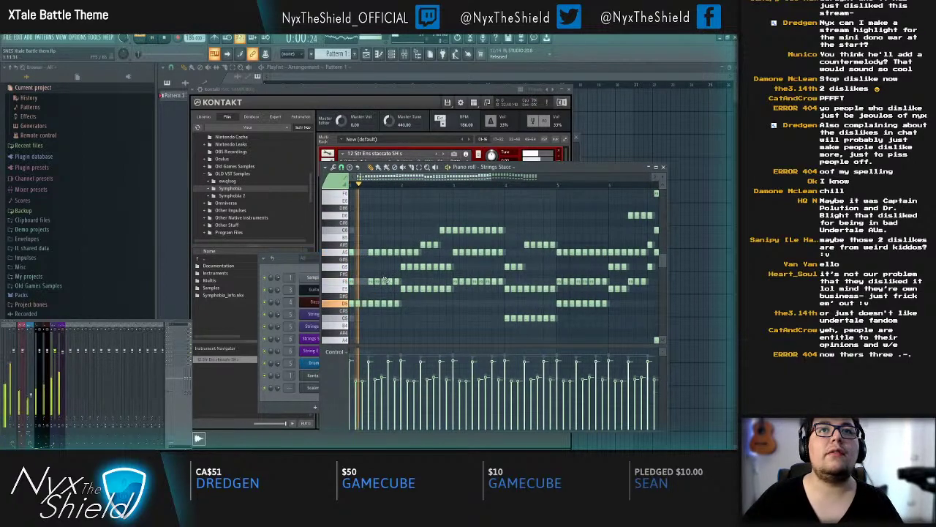
pyautogui.press('space')
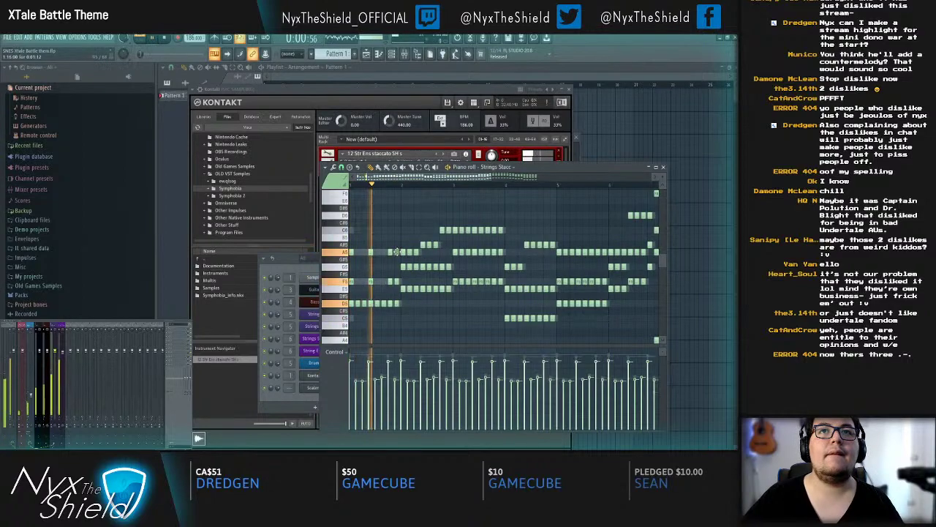
pyautogui.press('space')
pyautogui.press('space')
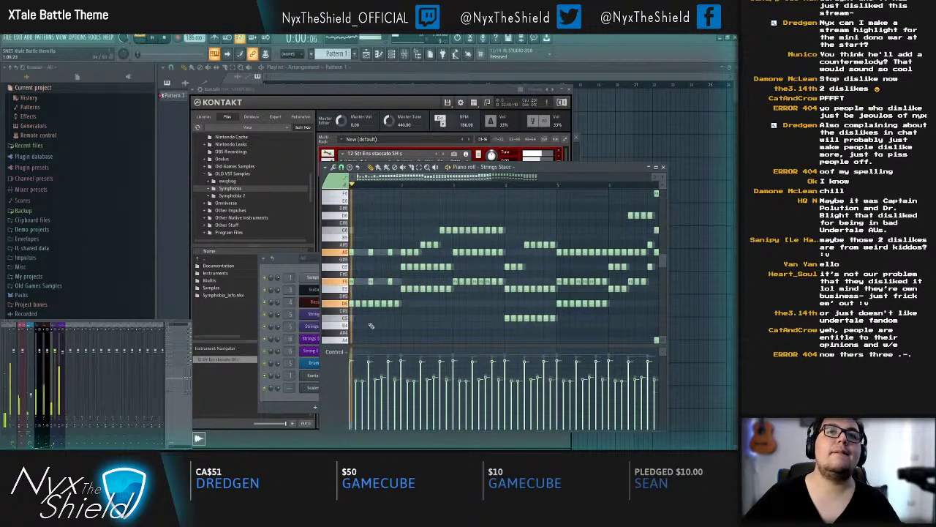
pyautogui.press('Escape')
pyautogui.press('space')
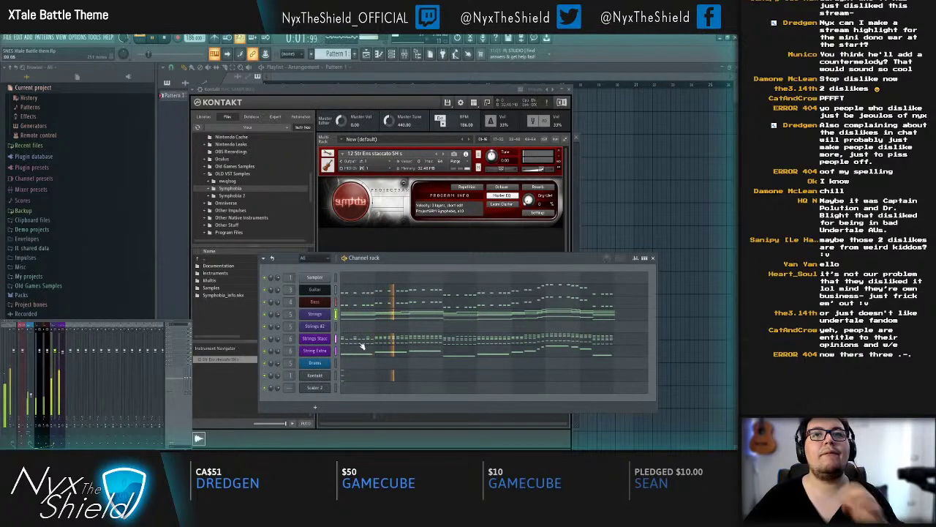
# Step: Restore the thinned Strings Stacc notes and clear the channel to hear the pattern without them
pyautogui.click(361, 344)
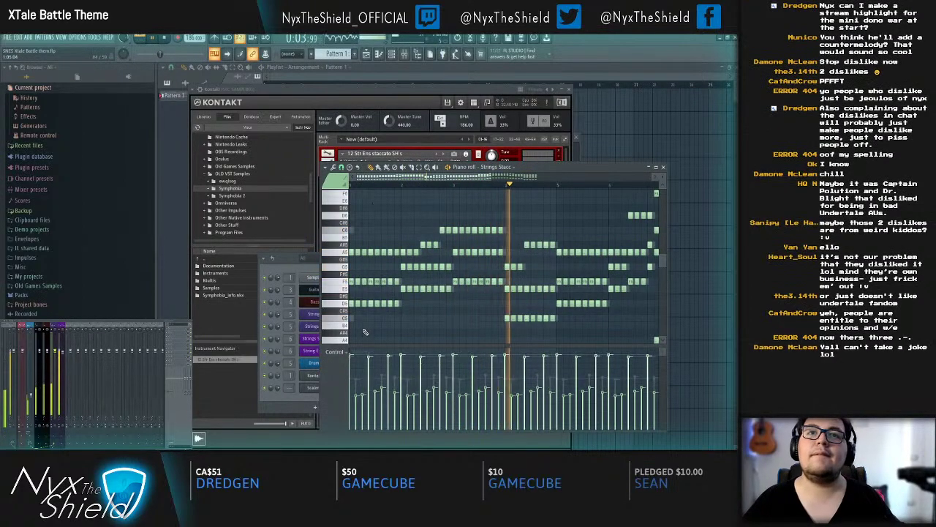
pyautogui.press('F7')
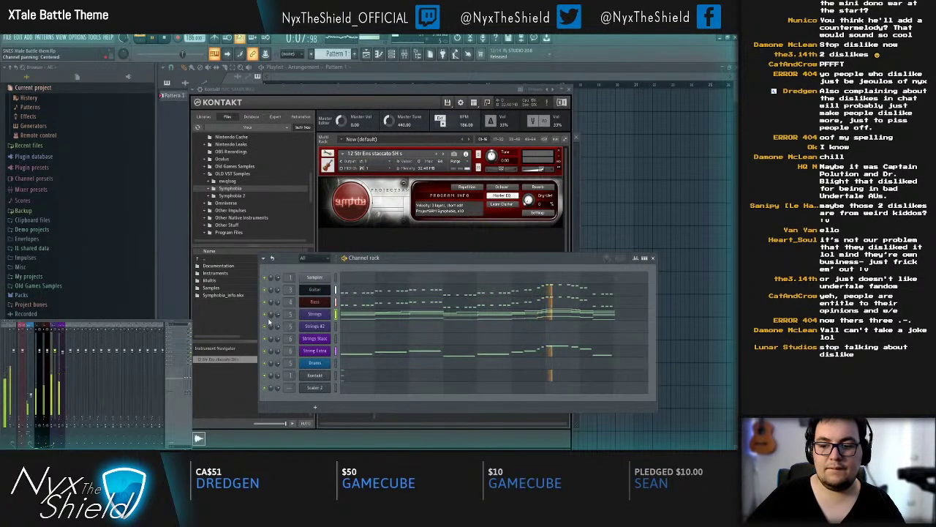
pyautogui.press('space')
# Step: Try doubling the whole Guitar line three semitones higher and audition the harmony
pyautogui.click(360, 293)
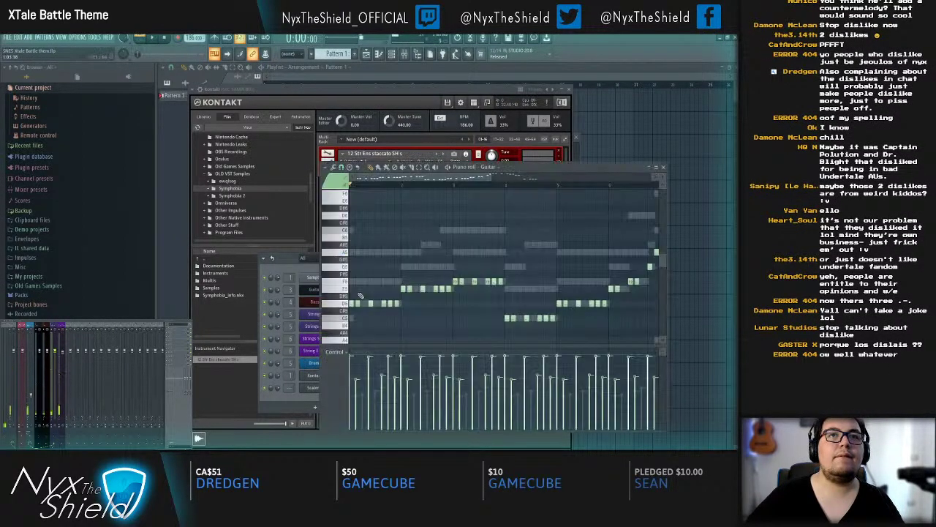
pyautogui.scroll(-4, 367, 292)
pyautogui.scroll(3, 369, 184)
pyautogui.scroll(3, 527, 246)
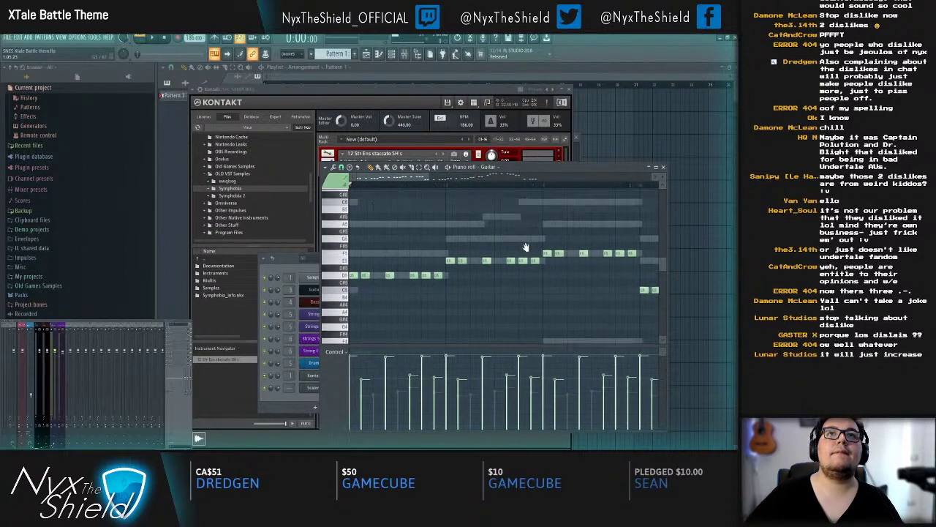
pyautogui.hotkey('ctrl', 'a')
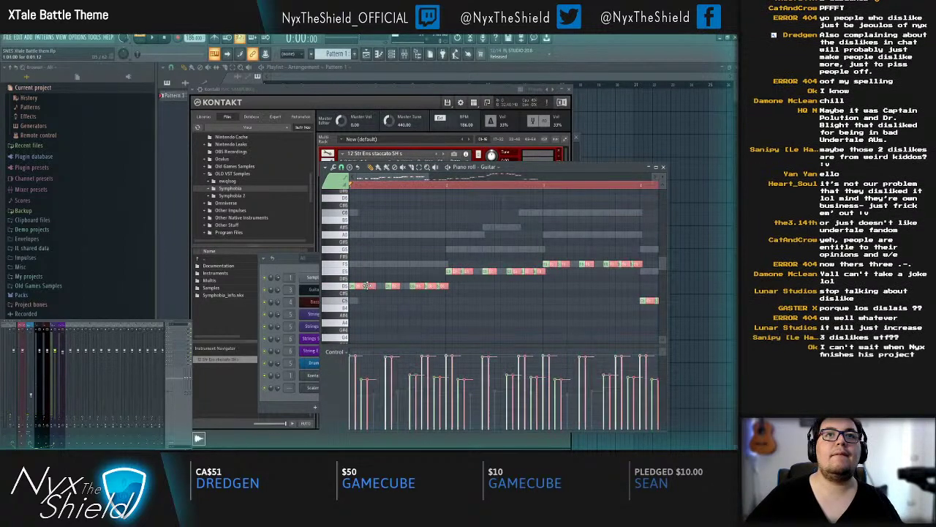
pyautogui.press('space')
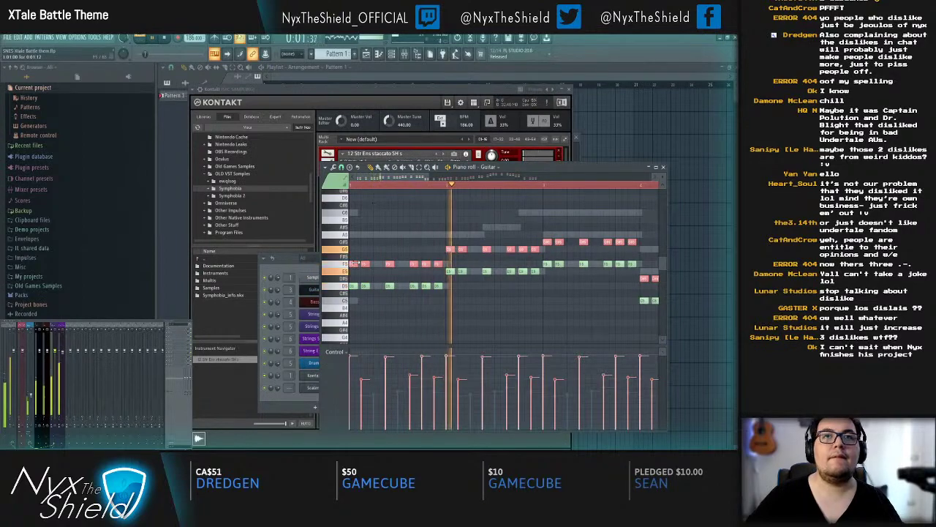
pyautogui.hotkey('ctrl', 'd')
pyautogui.press('space')
pyautogui.press('Escape')
# Step: Put the staccato chords back into the Strings Stacc channel
pyautogui.click(355, 340)
pyautogui.hotkey('ctrl', 'a')
pyautogui.press('Escape')
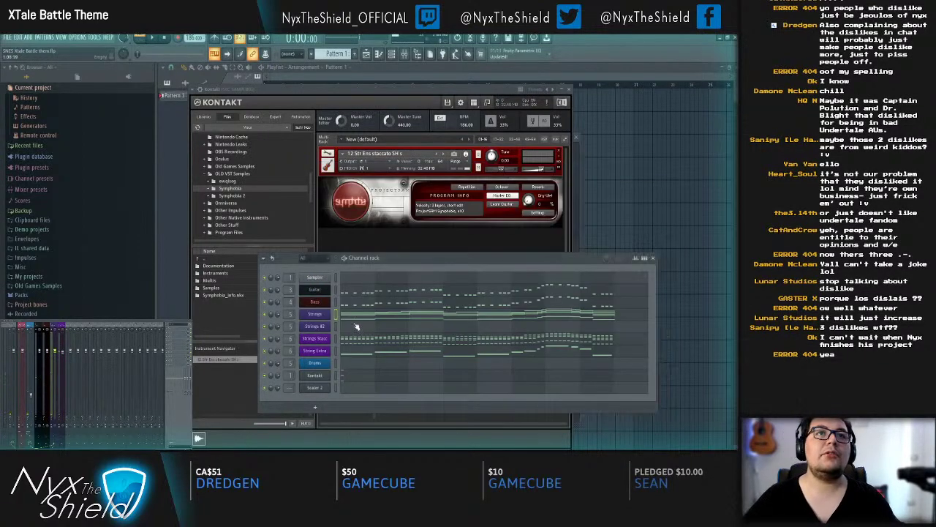
# Step: Clear the Guitar and Bass notes and paste the Strings Stacc chords into the Guitar channel
pyautogui.click(359, 291)
pyautogui.hotkey('ctrl', 'a')
pyautogui.click(355, 307)
pyautogui.hotkey('ctrl', 'a')
pyautogui.hotkey('ctrl', 'x')
pyautogui.press('Escape')
pyautogui.click(356, 288)
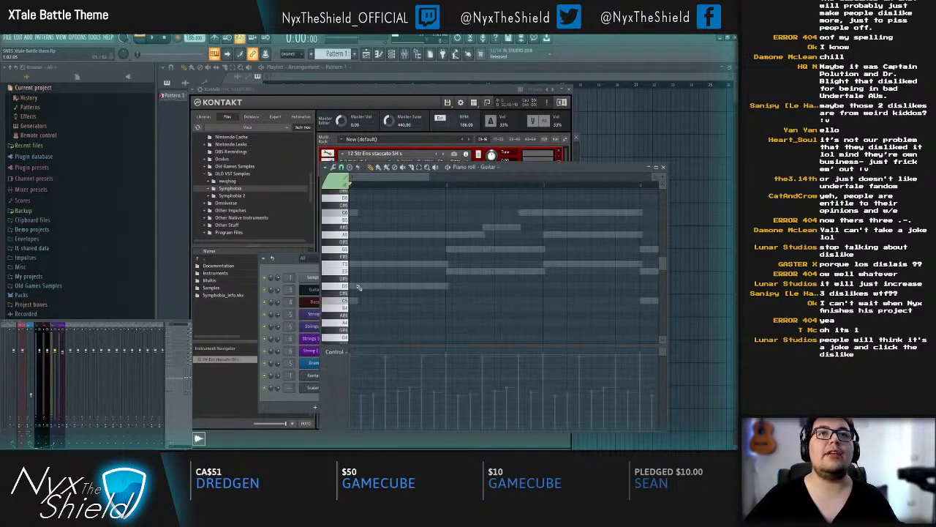
pyautogui.hotkey('ctrl', 'v')
pyautogui.press('Escape')
# Step: Transpose all the pasted Guitar chords down an octave and audition them with the pattern
pyautogui.click(266, 349)
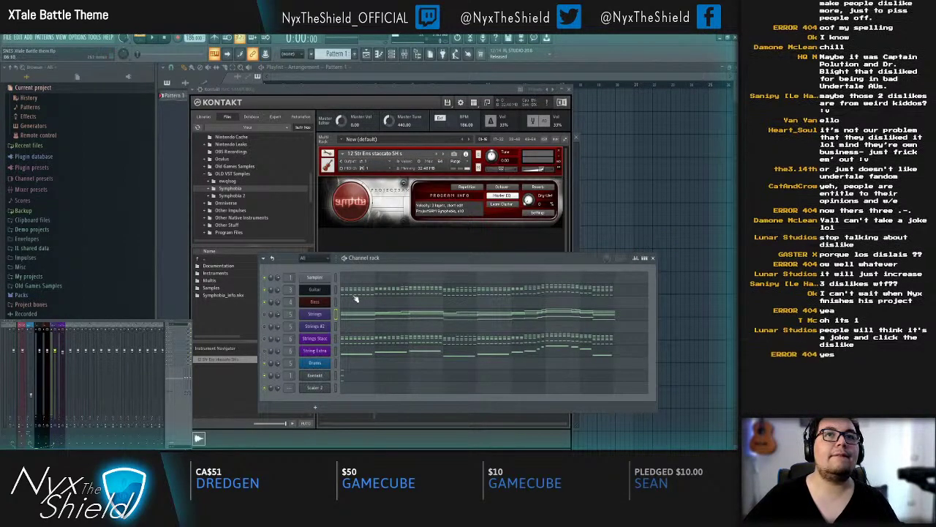
pyautogui.click(356, 291)
pyautogui.press('space')
pyautogui.scroll(-2, 390, 186)
pyautogui.press('space')
pyautogui.hotkey('ctrl', 'a')
pyautogui.press('space')
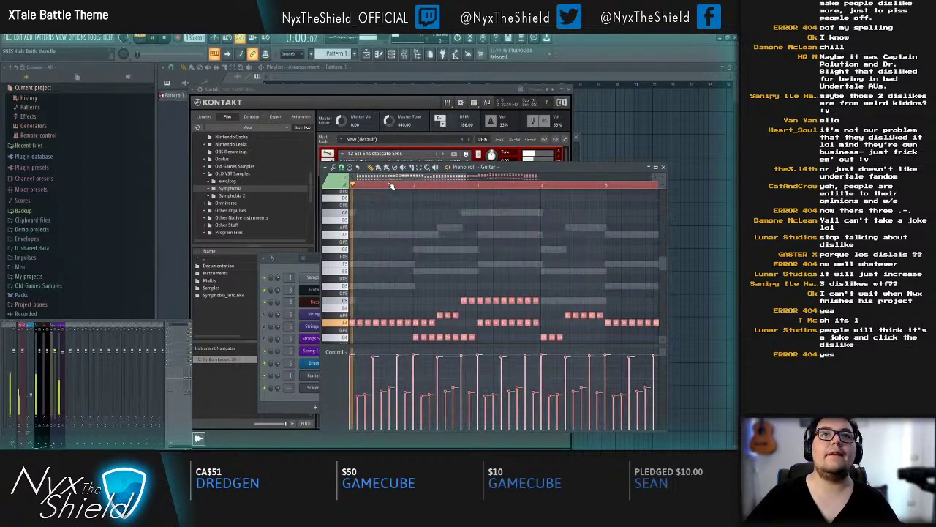
# Step: Undo the Guitar chord paste so the original Guitar and Bass lines return
pyautogui.hotkey('ctrl', 'z')
pyautogui.press('Escape')
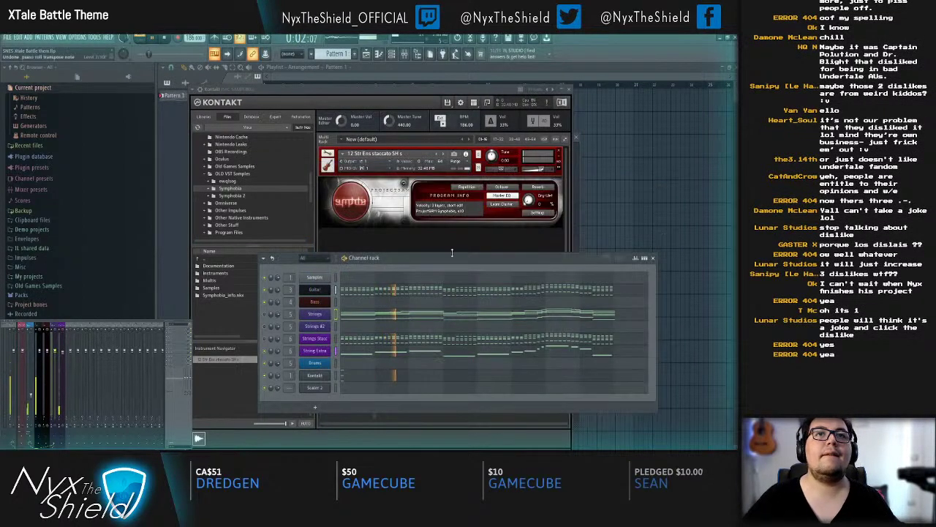
pyautogui.moveTo(442, 293); pyautogui.dragTo(425, 306)
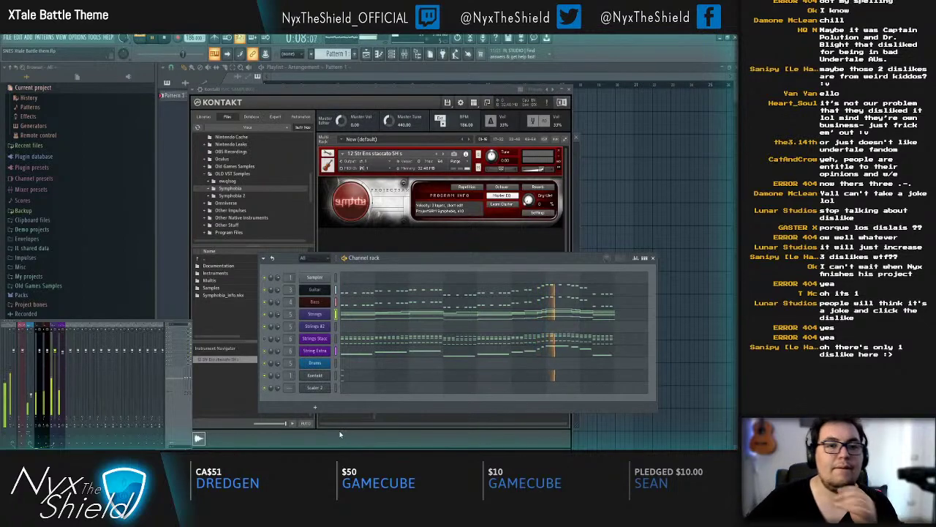
# Step: Try filling the gaps in the Guitar line's first bar with an A5 and an F5 note, auditioning them
pyautogui.click(395, 289)
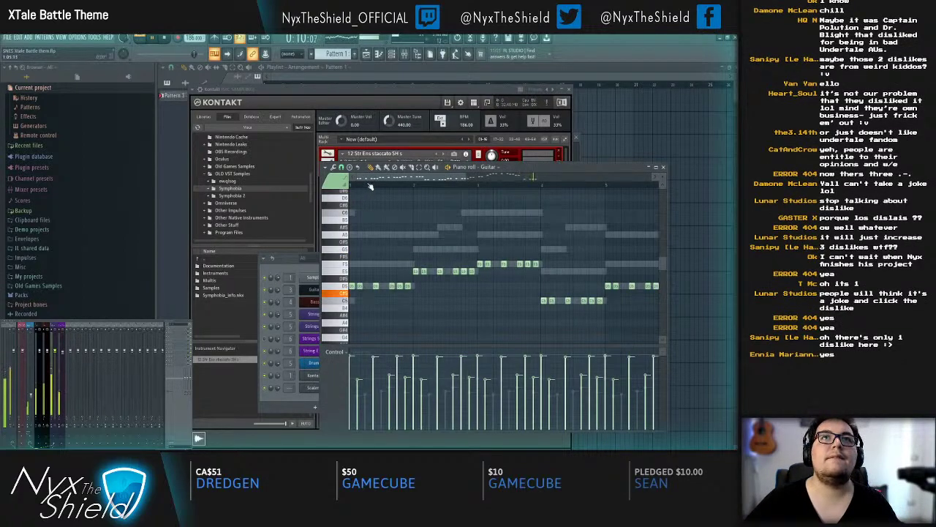
pyautogui.scroll(4, 370, 185)
pyautogui.press('space')
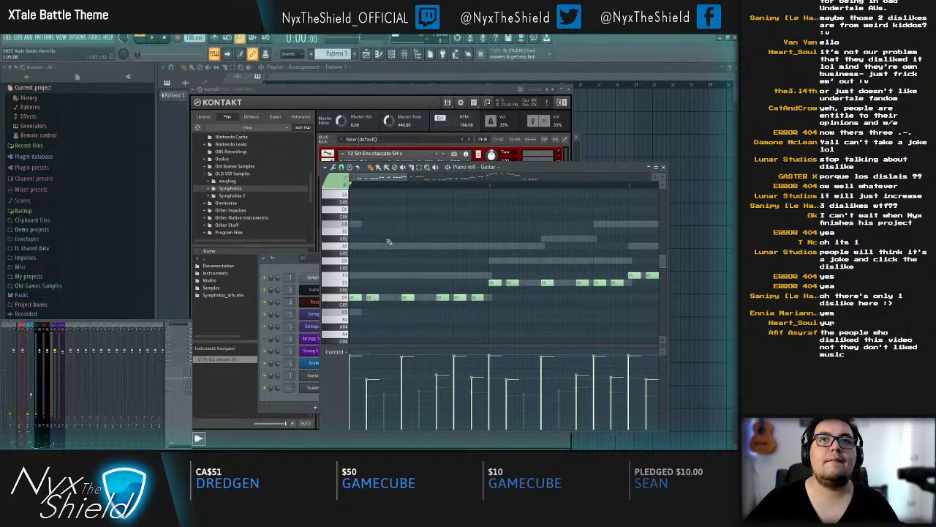
pyautogui.press('space')
pyautogui.click(423, 275)
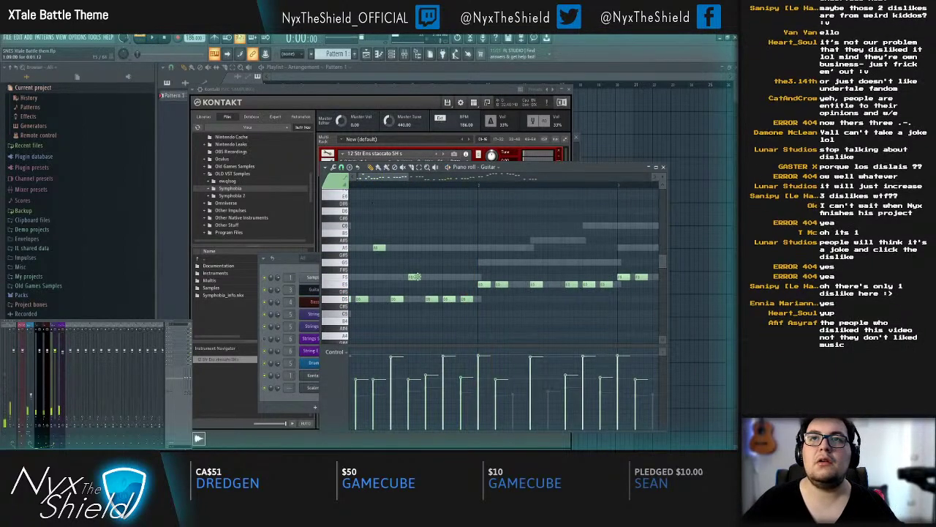
pyautogui.press('space')
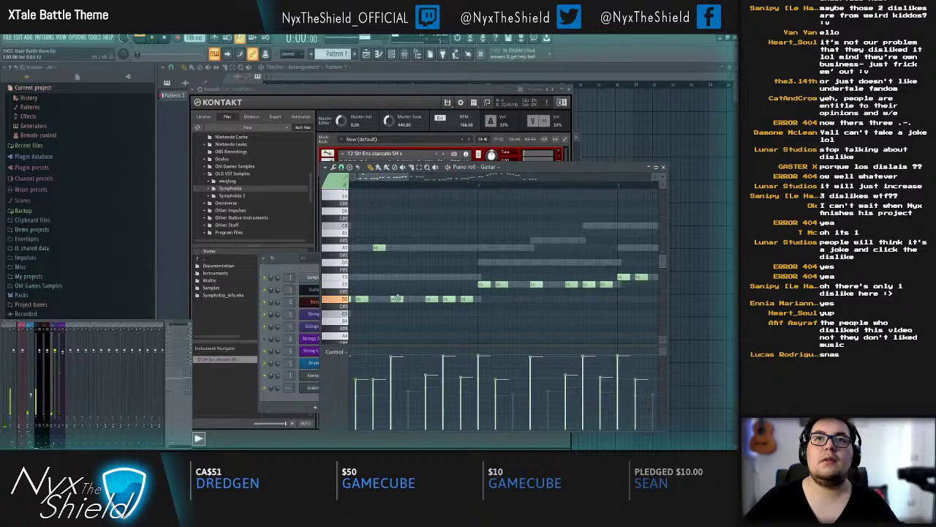
pyautogui.press('space')
pyautogui.press('space')
pyautogui.moveTo(414, 246); pyautogui.dragTo(415, 277)
pyautogui.press('space')
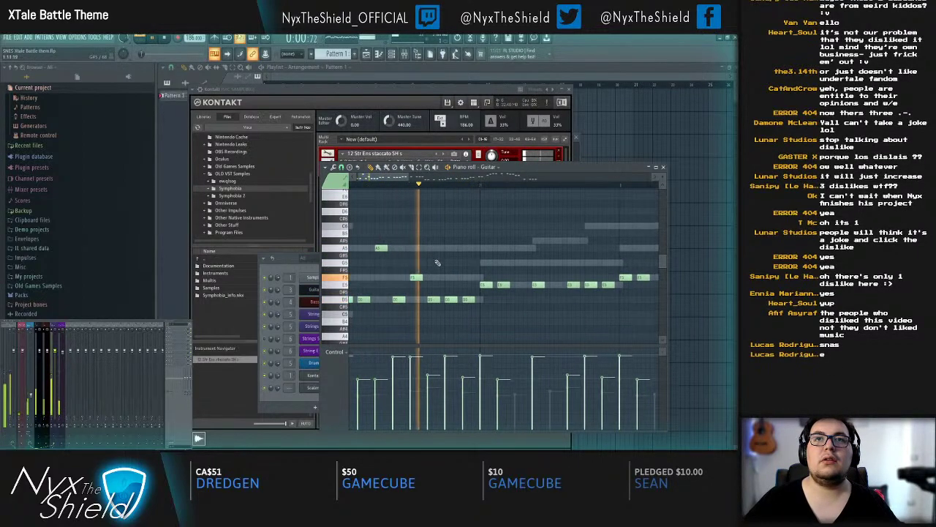
# Step: Try filling the Guitar line's gaps with G5 and A#5 in bar 2 and A5 and C6 in bar 3
pyautogui.press('space')
pyautogui.moveTo(518, 270); pyautogui.dragTo(518, 262)
pyautogui.press('space')
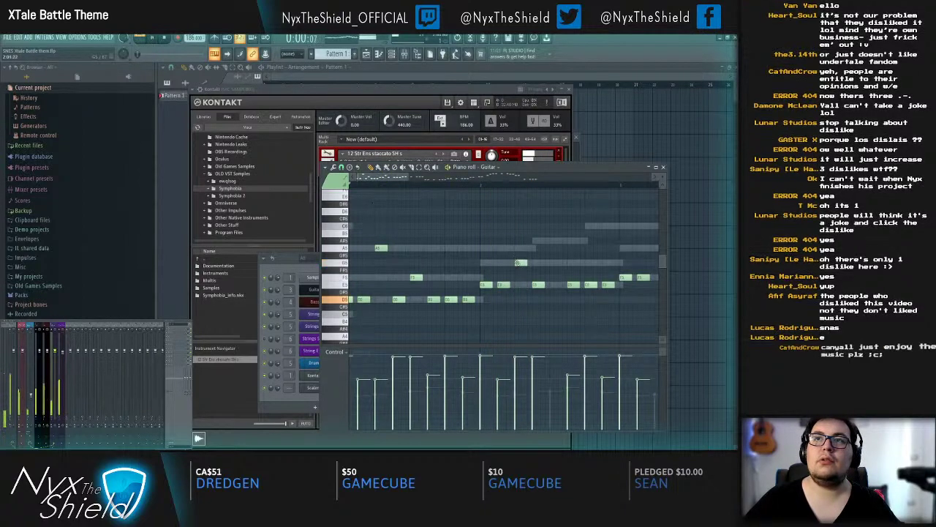
pyautogui.press('space')
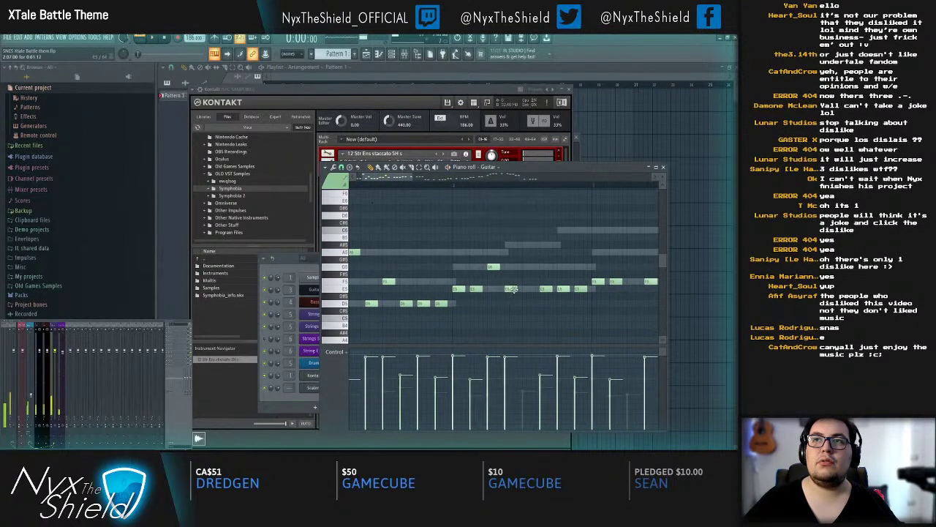
pyautogui.press('space')
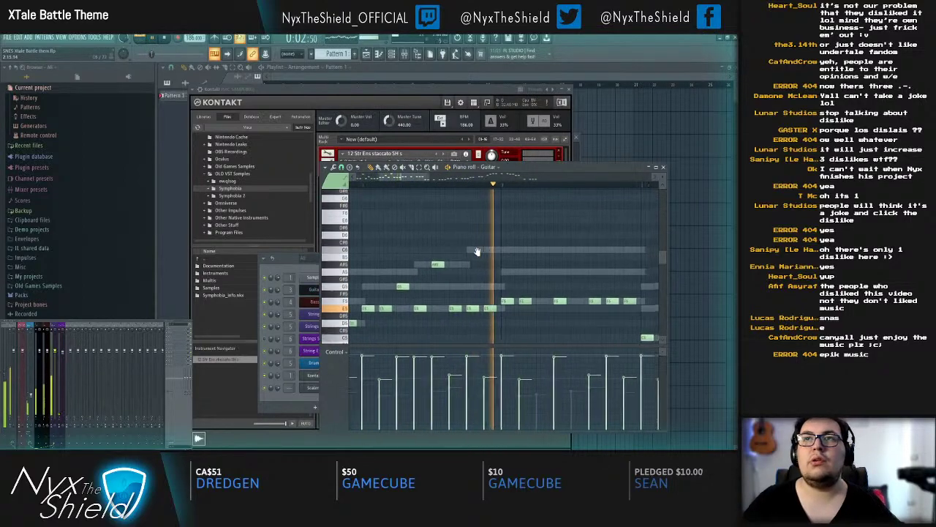
pyautogui.press('space')
pyautogui.moveTo(504, 262); pyautogui.dragTo(504, 279)
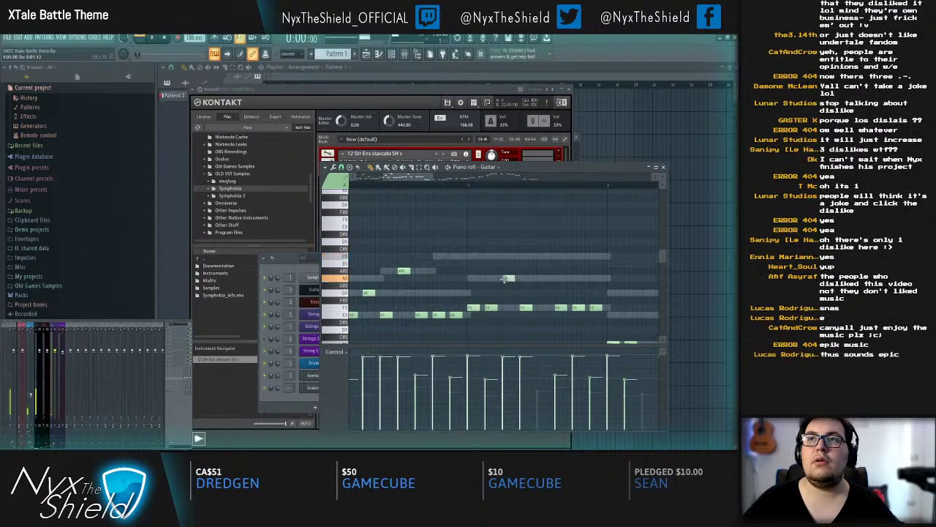
pyautogui.press('space')
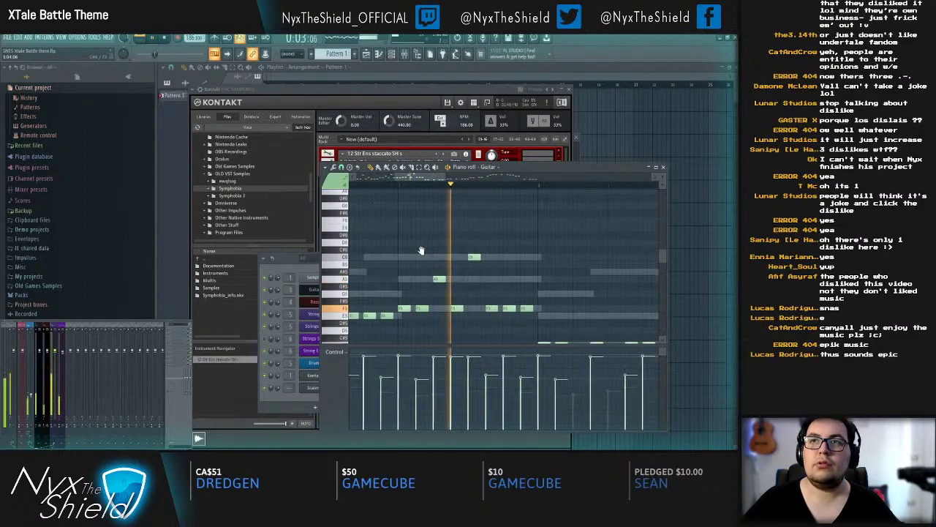
pyautogui.press('space')
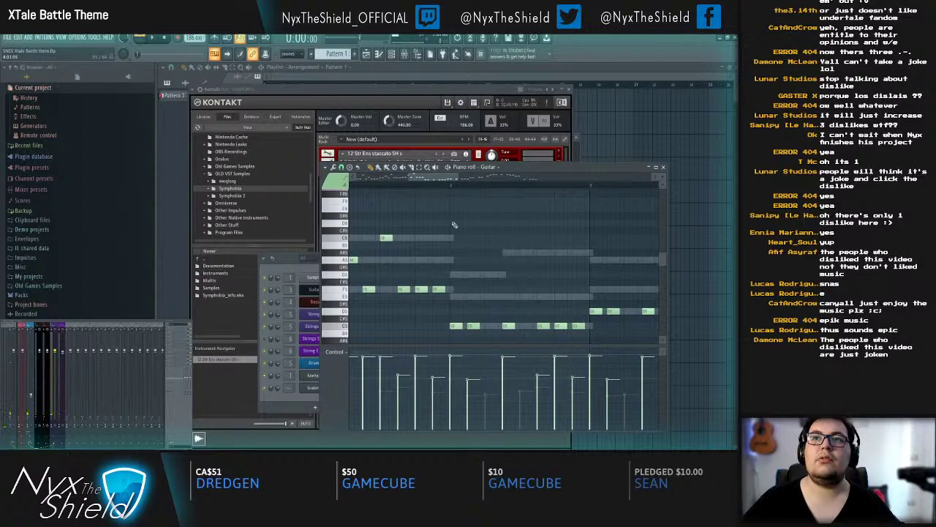
# Step: Remove the fill notes added to the gaps of the Guitar line
pyautogui.scroll(-4, 444, 187)
pyautogui.moveTo(450, 239); pyautogui.dragTo(564, 261)
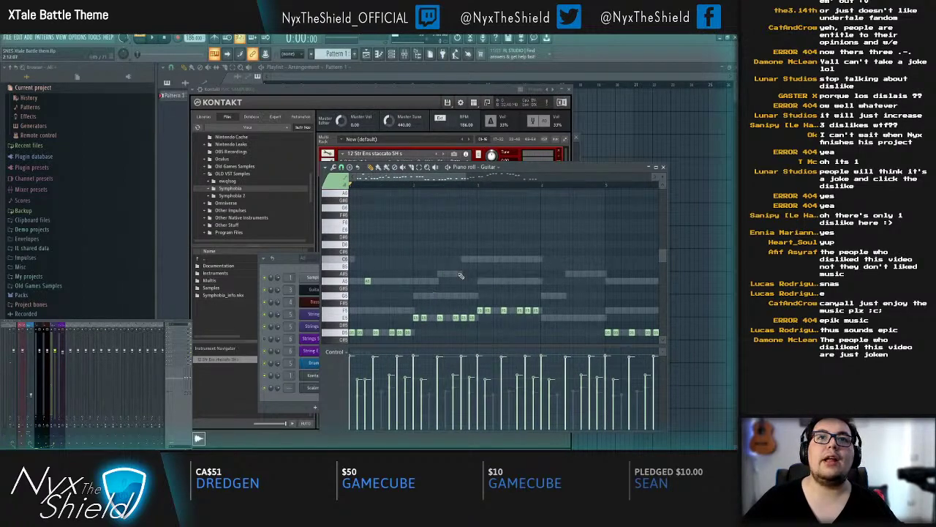
pyautogui.scroll(3, 387, 260)
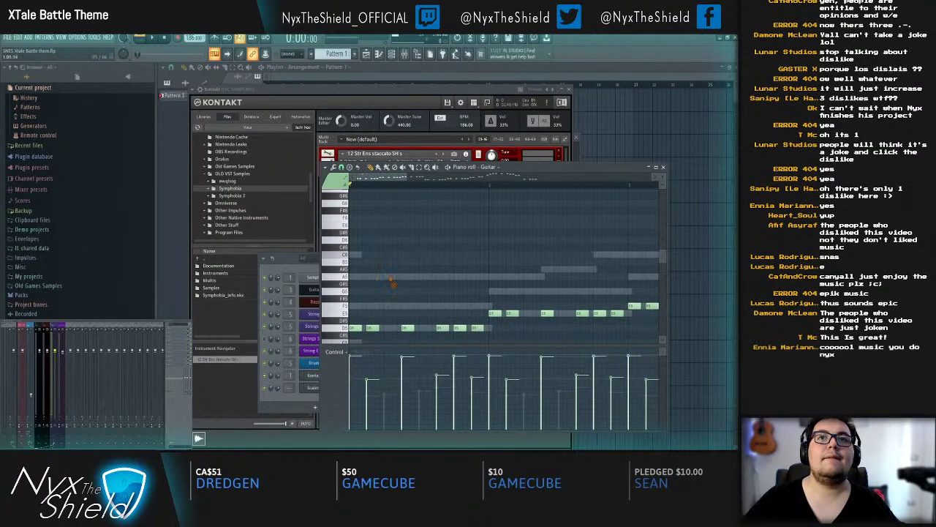
# Step: Raise the third Guitar note of bar 1 to A5, fill the gaps around it with D5 notes and audition the bar
pyautogui.click(388, 328)
pyautogui.press('space')
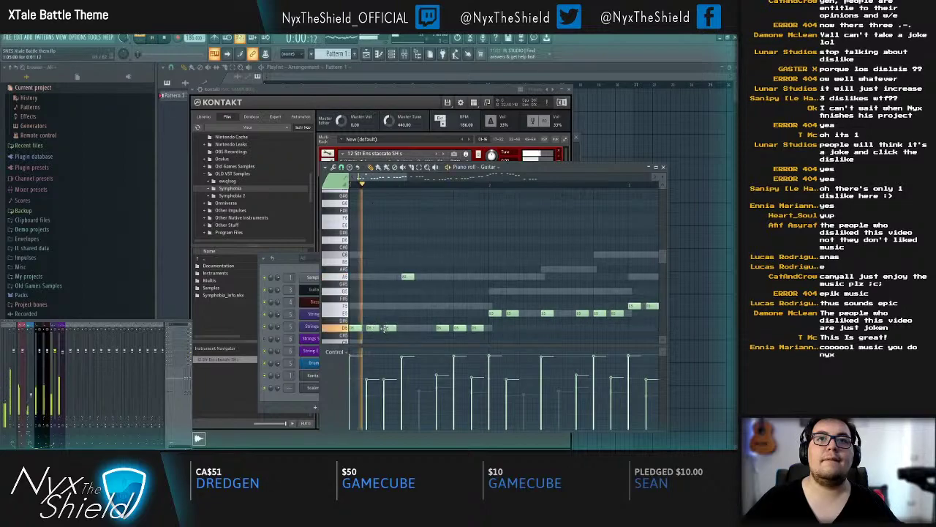
pyautogui.press('space')
pyautogui.click(420, 328)
pyautogui.press('space')
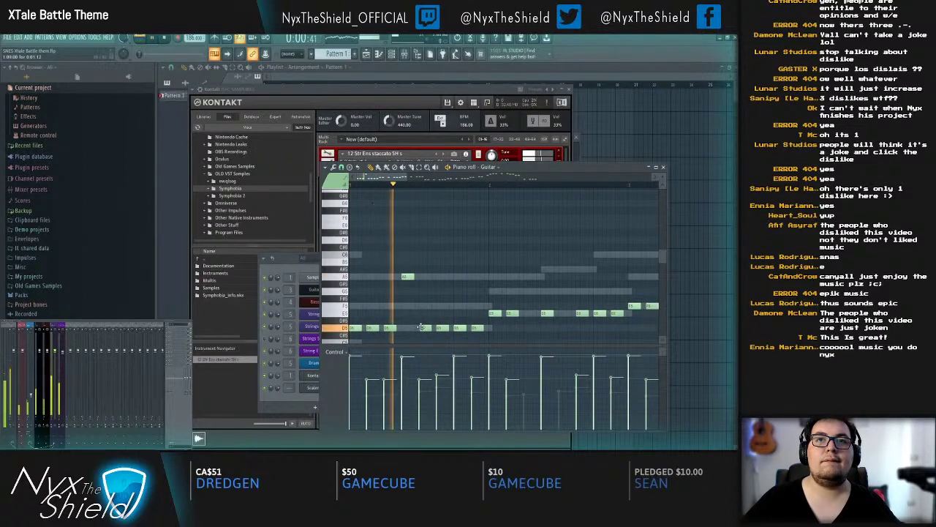
pyautogui.press('space')
pyautogui.press('space')
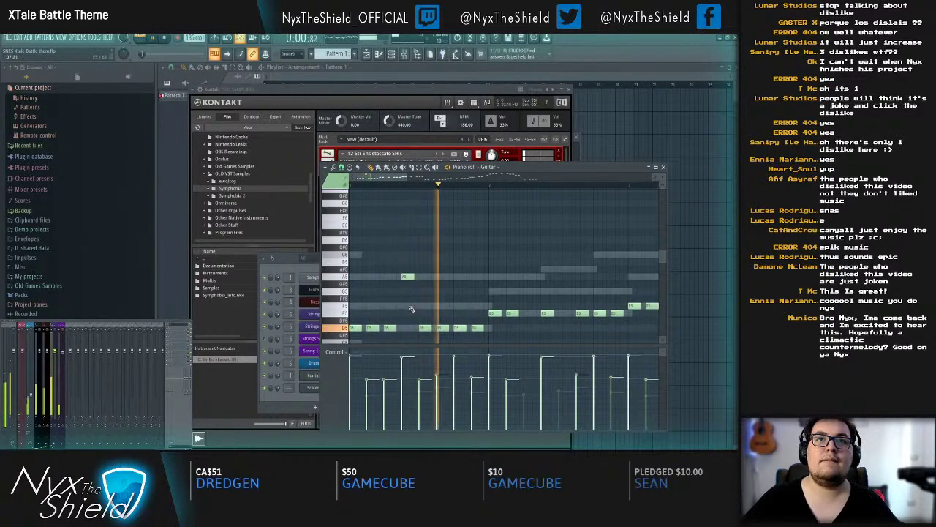
pyautogui.scroll(-3, 423, 319)
pyautogui.press('Escape')
# Step: Mute the Guitar and main string channels, add a D2 note in the first gap of the Bass's first bar and audition it
pyautogui.press('space')
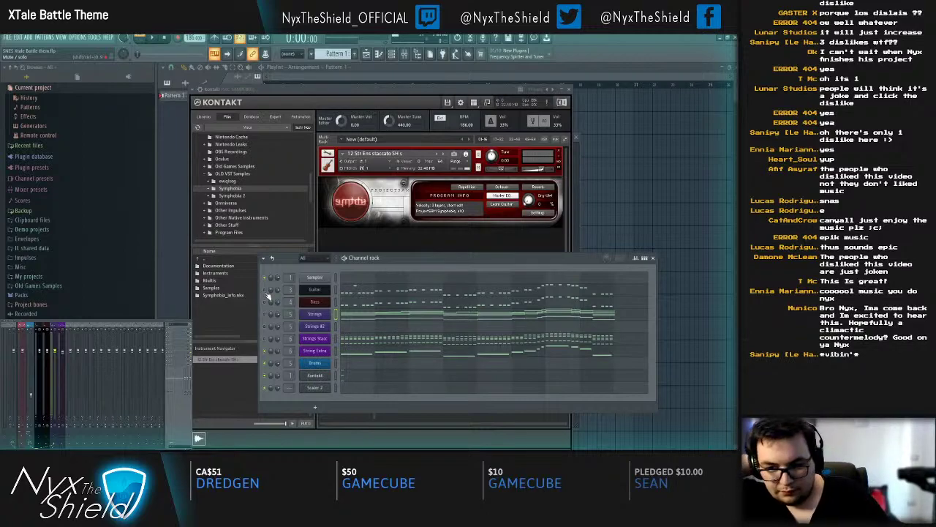
pyautogui.press('space')
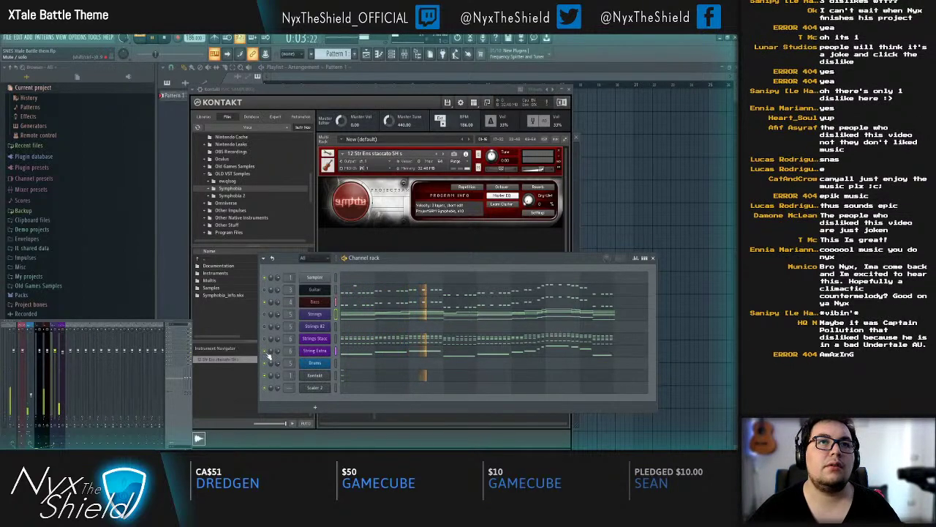
pyautogui.click(370, 307)
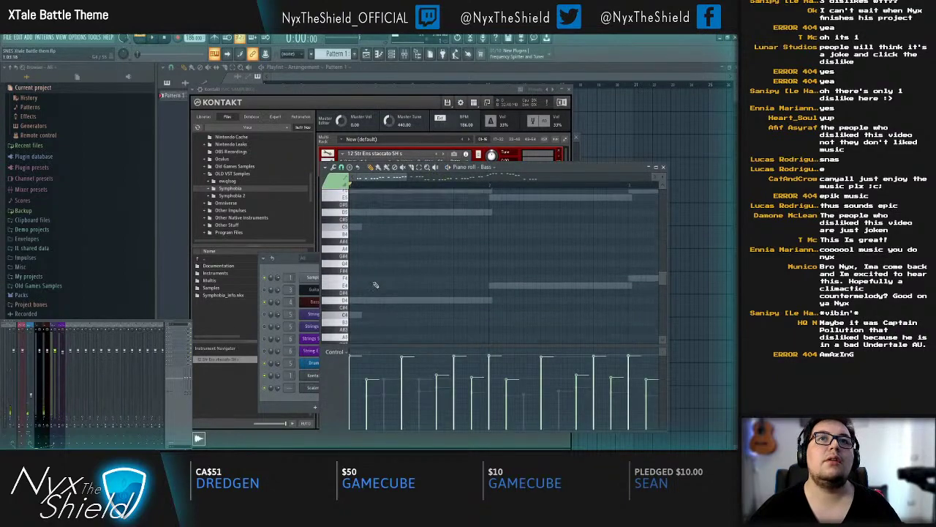
pyautogui.scroll(-3, 424, 296)
pyautogui.press('space')
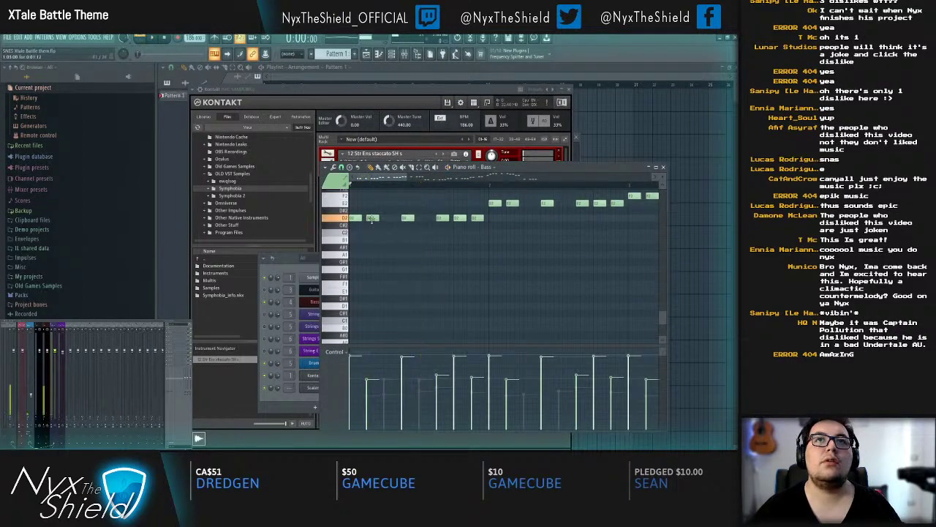
pyautogui.press('space')
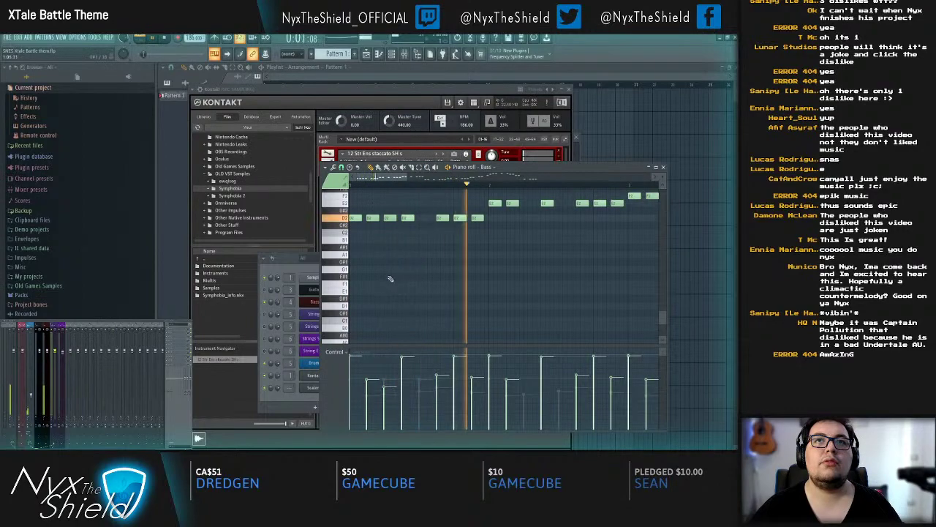
pyautogui.press('space')
pyautogui.press('space')
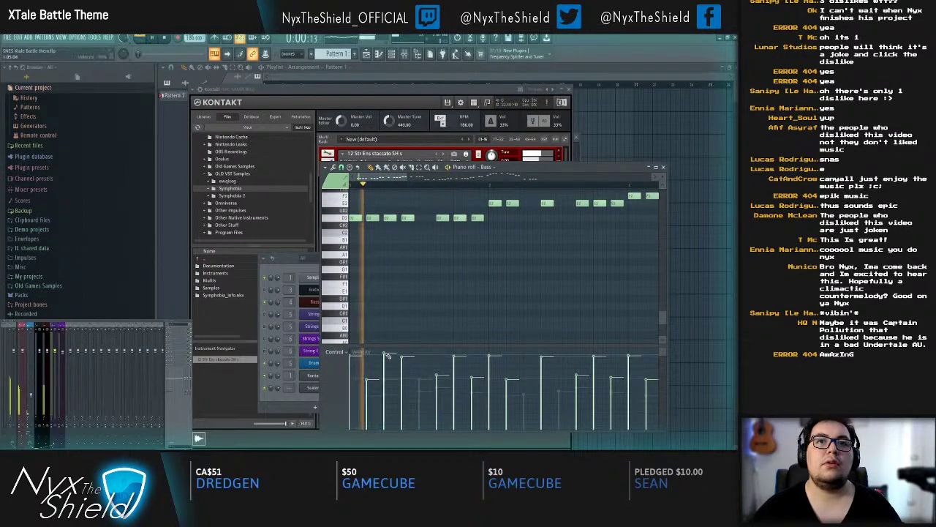
pyautogui.scroll(2, 410, 259)
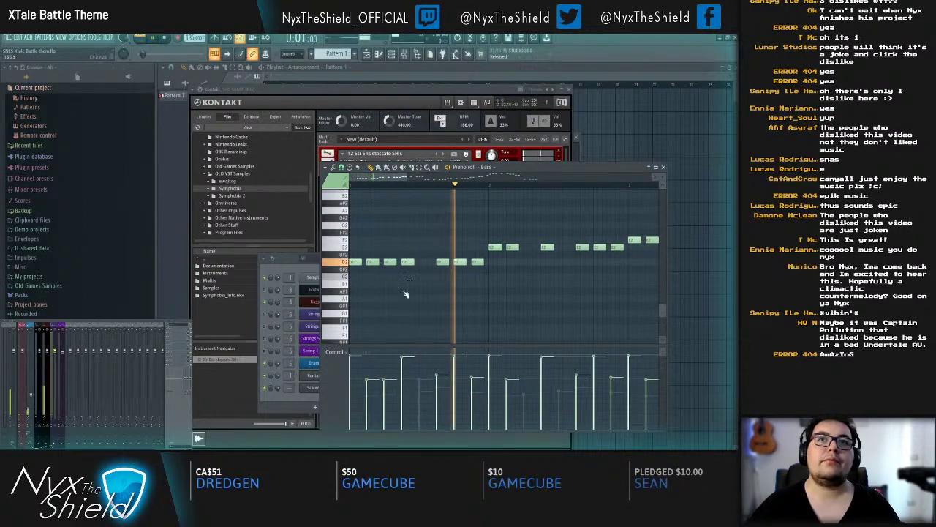
# Step: Delete all the stray notes from the Kontakt channel
pyautogui.press('Escape')
pyautogui.click(349, 380)
pyautogui.hotkey('ctrl', 'a')
pyautogui.press('Delete')
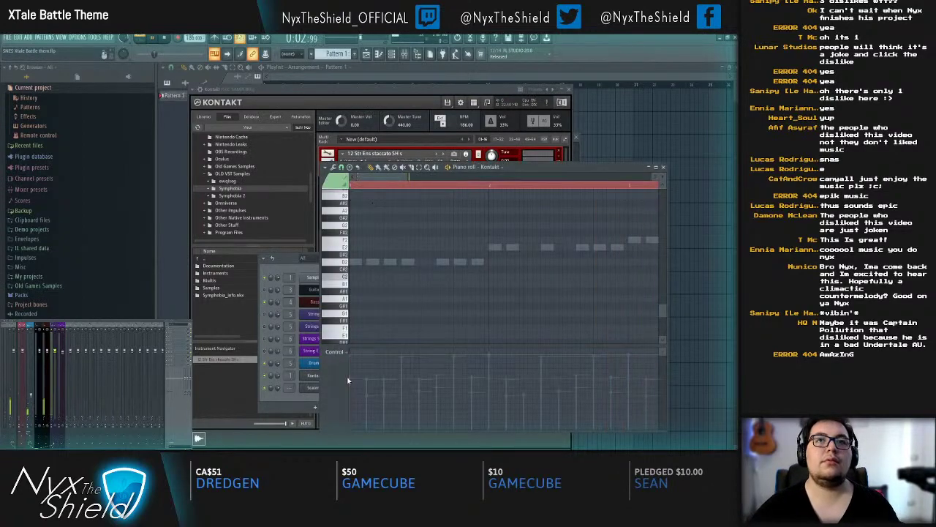
pyautogui.press('Escape')
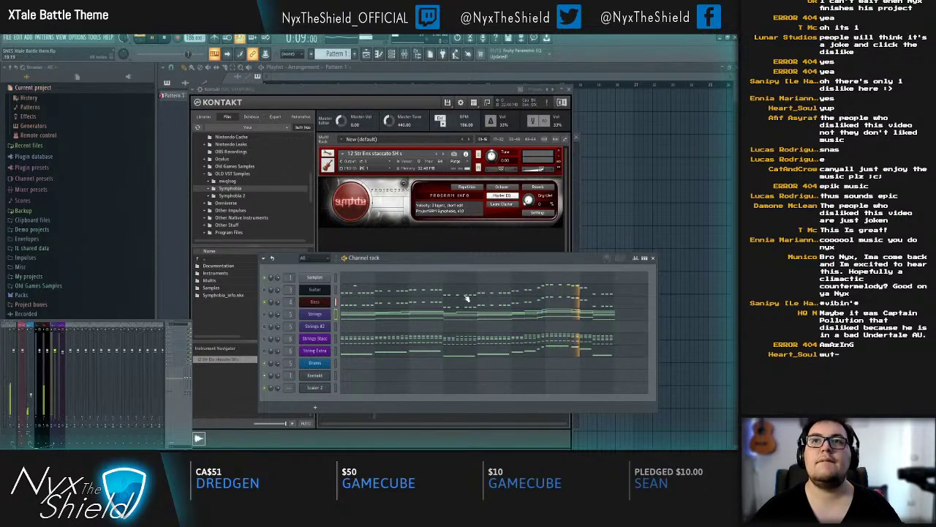
pyautogui.click(410, 288)
pyautogui.press('Escape')
pyautogui.click(378, 306)
pyautogui.press('Escape')
pyautogui.press('space')
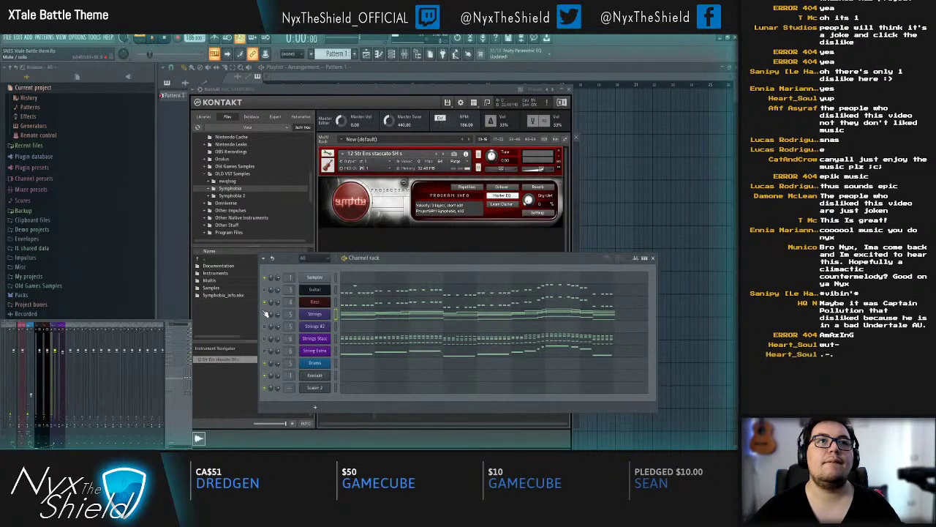
# Step: Open the Strings Stacc notes and audition the staccato chords from the start of the pattern
pyautogui.click(347, 344)
pyautogui.press('space')
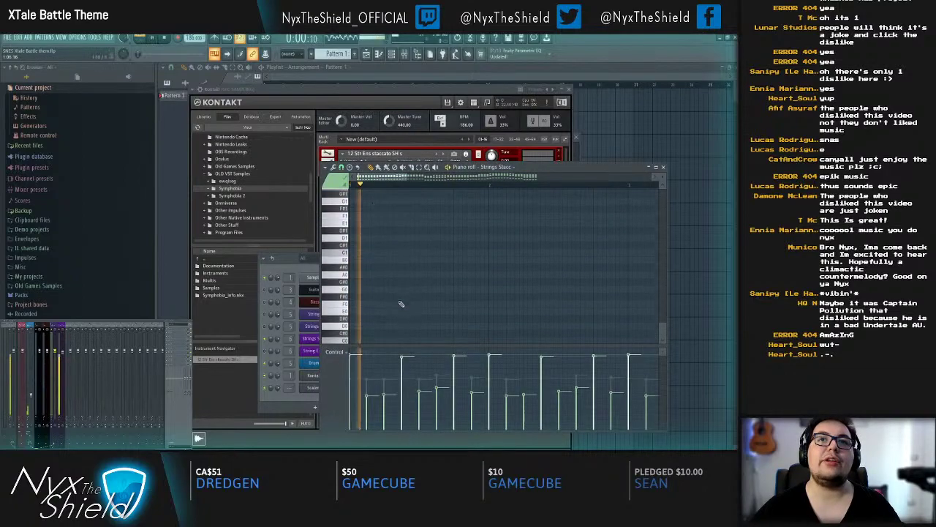
pyautogui.scroll(8, 407, 301)
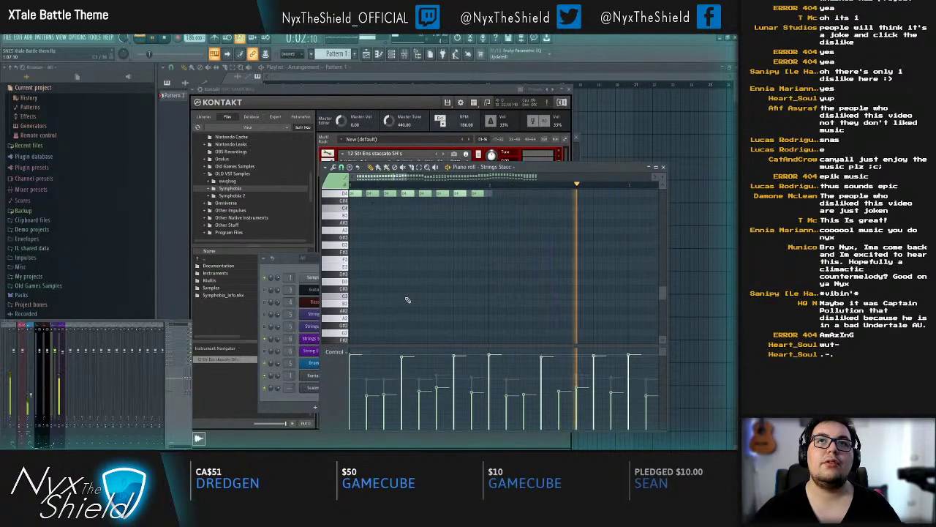
pyautogui.scroll(4, 414, 307)
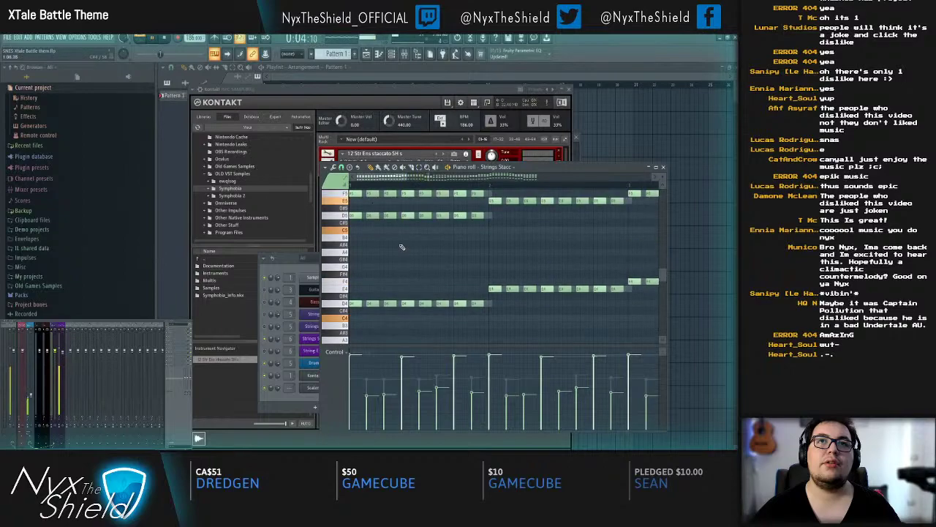
pyautogui.press('space')
pyautogui.scroll(-3, 437, 289)
pyautogui.press('space')
pyautogui.scroll(4, 431, 286)
pyautogui.press('space')
pyautogui.scroll(1, 417, 275)
pyautogui.hotkey('ctrl', 'z')
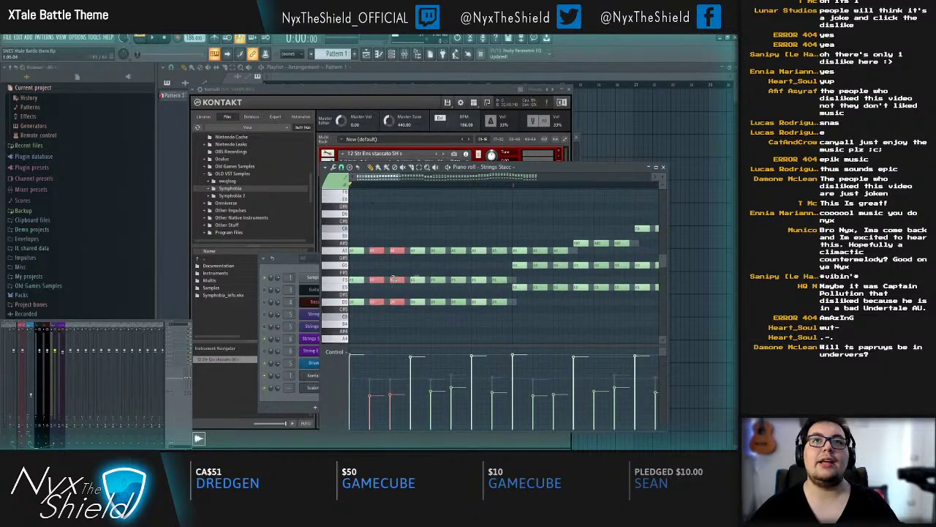
# Step: Thin the first bar of Strings Stacc by deleting the upper A5 and F5 notes off the accents, keeping the repeated D5
pyautogui.rightClick(375, 251)
pyautogui.rightClick(397, 251)
pyautogui.press('space')
pyautogui.press('space')
pyautogui.rightClick(438, 251)
pyautogui.rightClick(458, 280)
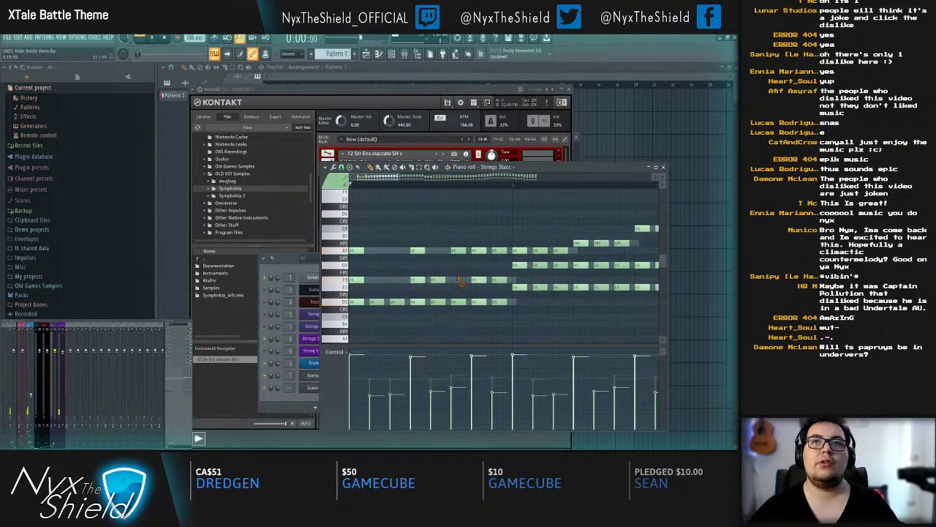
pyautogui.rightClick(499, 251)
pyautogui.rightClick(500, 280)
# Step: Delete the second and third A5 and G5 notes at the start of the second bar and audition the passage
pyautogui.moveTo(513, 284); pyautogui.dragTo(451, 267)
pyautogui.rightClick(500, 234)
pyautogui.rightClick(500, 249)
pyautogui.rightClick(480, 234)
pyautogui.rightClick(479, 248)
pyautogui.press('space')
# Step: Thin the rest of the second bar by deleting the A#5, C6 and G5 notes off the accents, keeping the repeated E5
pyautogui.moveTo(459, 230); pyautogui.dragTo(412, 230)
pyautogui.rightClick(479, 225)
pyautogui.rightClick(500, 226)
pyautogui.rightClick(479, 248)
pyautogui.rightClick(500, 247)
pyautogui.rightClick(541, 211)
pyautogui.rightClick(541, 247)
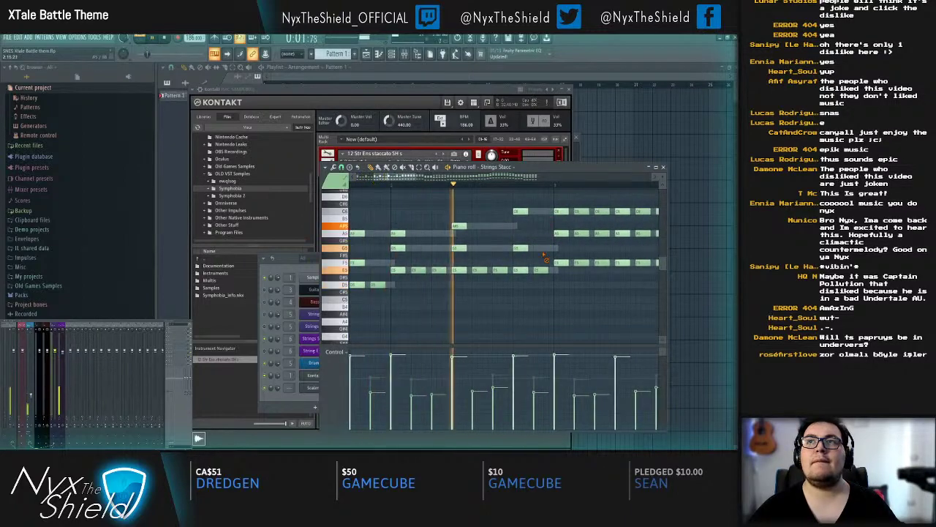
# Step: Thin the third bar by deleting the C6 and A5 notes off the accents, keeping the repeated F5
pyautogui.moveTo(538, 225); pyautogui.dragTo(413, 242)
pyautogui.press('space')
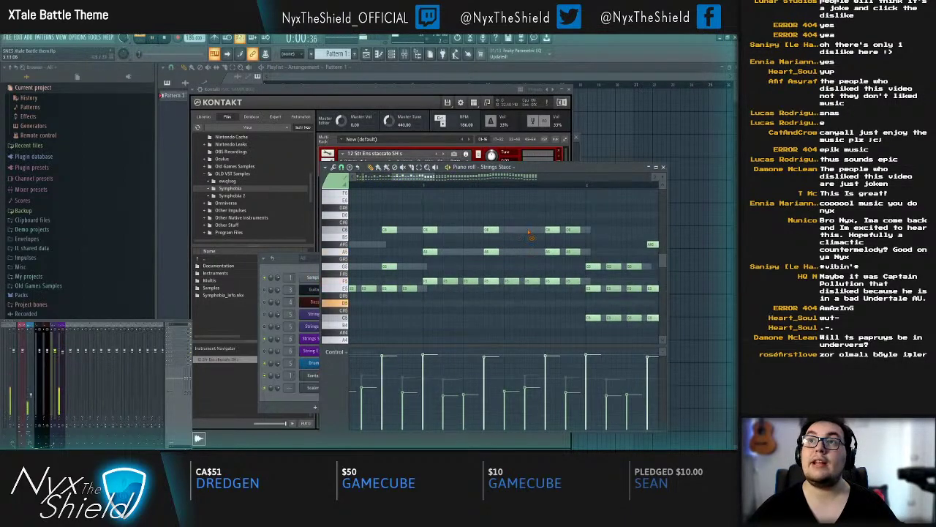
pyautogui.rightClick(575, 251)
pyautogui.moveTo(578, 231); pyautogui.dragTo(459, 220)
# Step: Thin the fourth bar by deleting the G5, A#5 and E5 notes off the accents, keeping the repeated C5
pyautogui.rightClick(494, 256)
pyautogui.rightClick(495, 278)
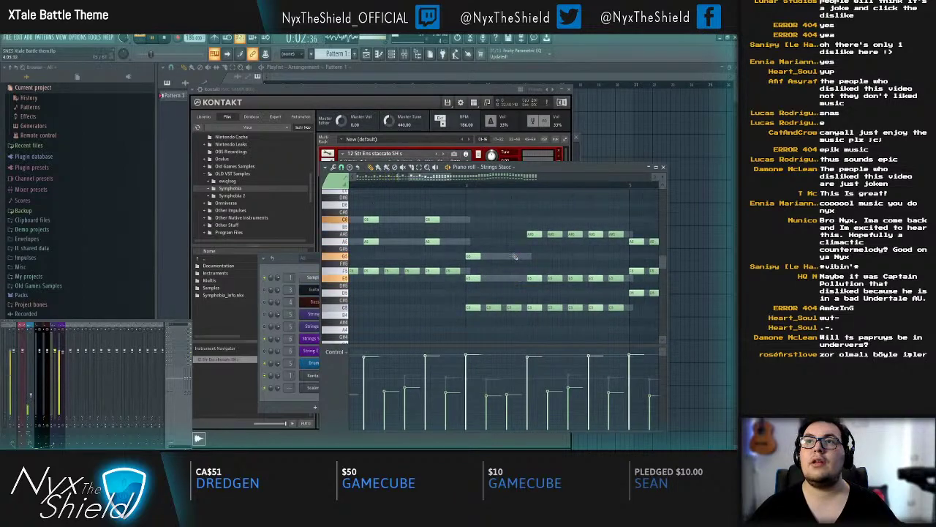
pyautogui.moveTo(564, 234); pyautogui.dragTo(506, 236)
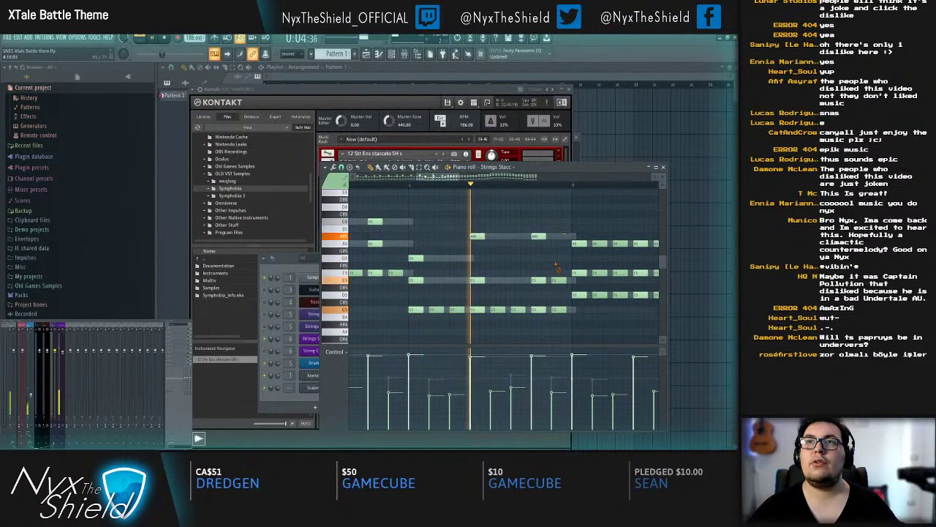
pyautogui.scroll(1, 497, 276)
pyautogui.press('space')
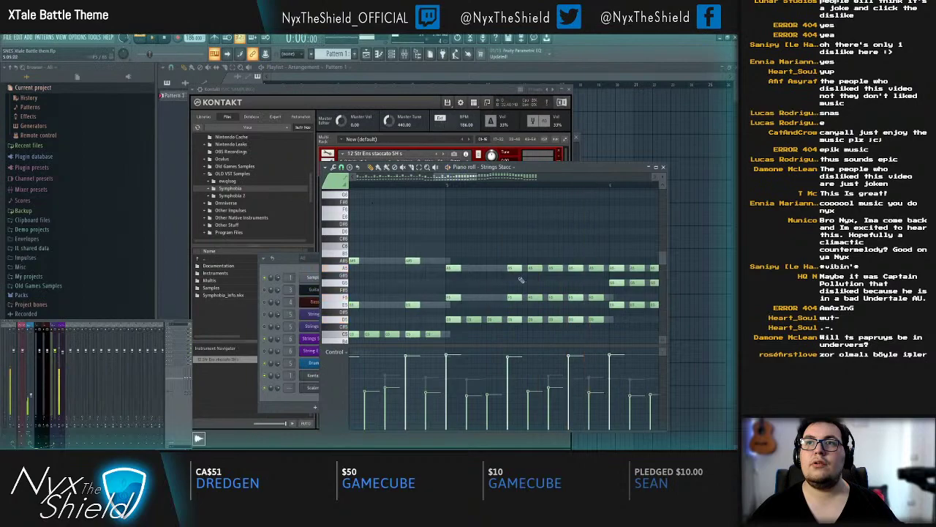
# Step: Reduce the upper chord notes in the fifth, sixth and seventh bars to accented hits, keeping the lower repeated notes
pyautogui.moveTo(381, 276); pyautogui.dragTo(464, 188)
pyautogui.scroll(-1, 464, 188)
pyautogui.press('space')
pyautogui.moveTo(535, 220); pyautogui.dragTo(409, 330)
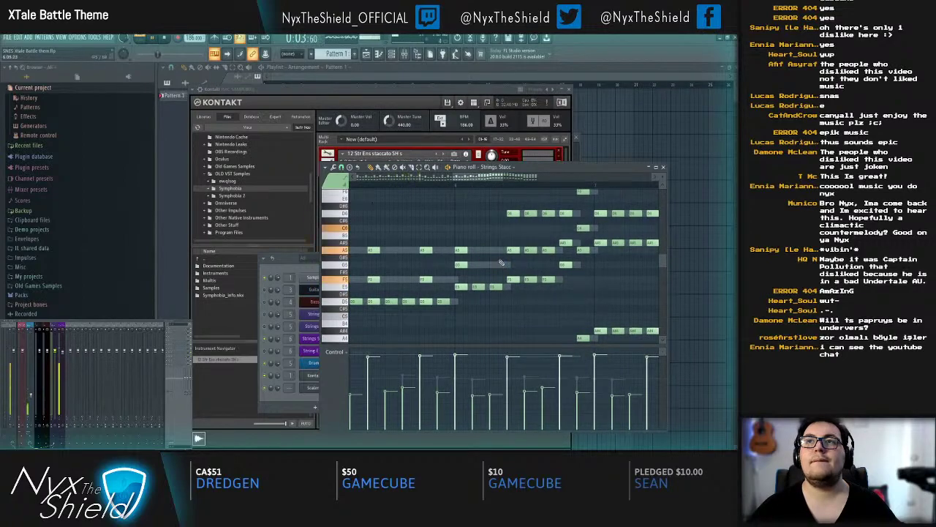
pyautogui.moveTo(539, 231); pyautogui.dragTo(435, 258)
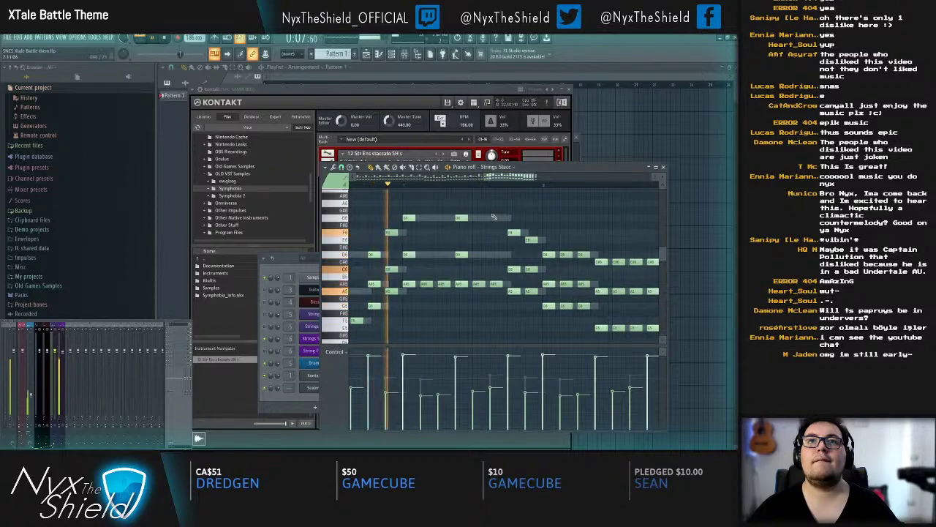
# Step: Reduce the D6 and A#5 notes opening the eighth bar to a single hit, keeping the repeated G5
pyautogui.scroll(1, 487, 289)
pyautogui.press('space')
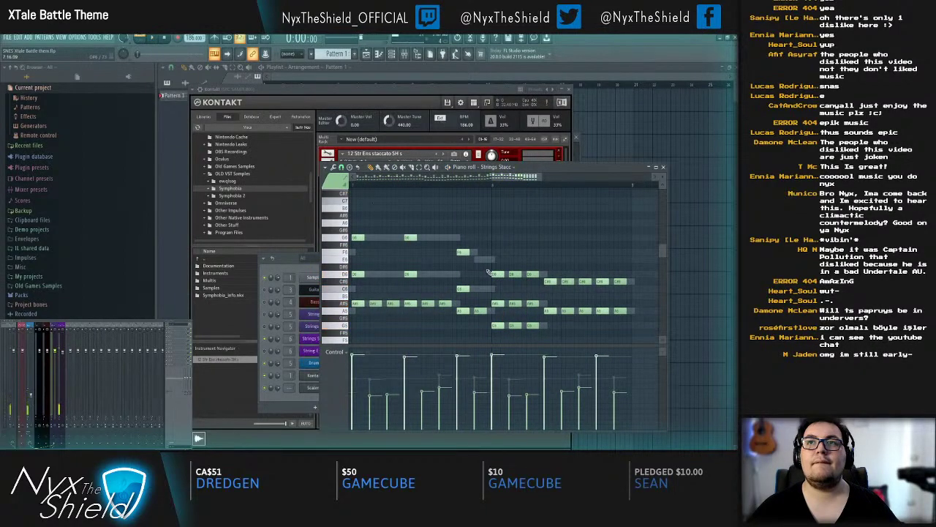
pyautogui.scroll(-2, 502, 289)
pyautogui.press('space')
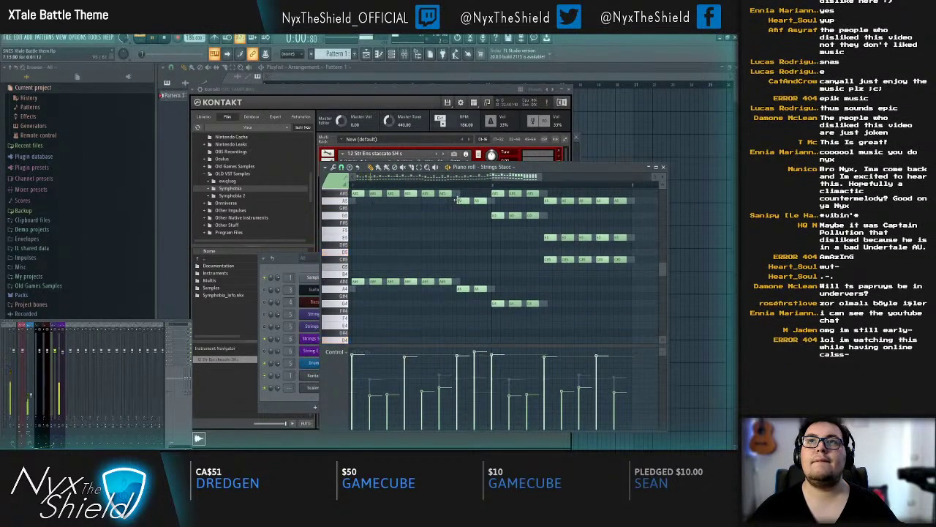
pyautogui.scroll(3, 466, 200)
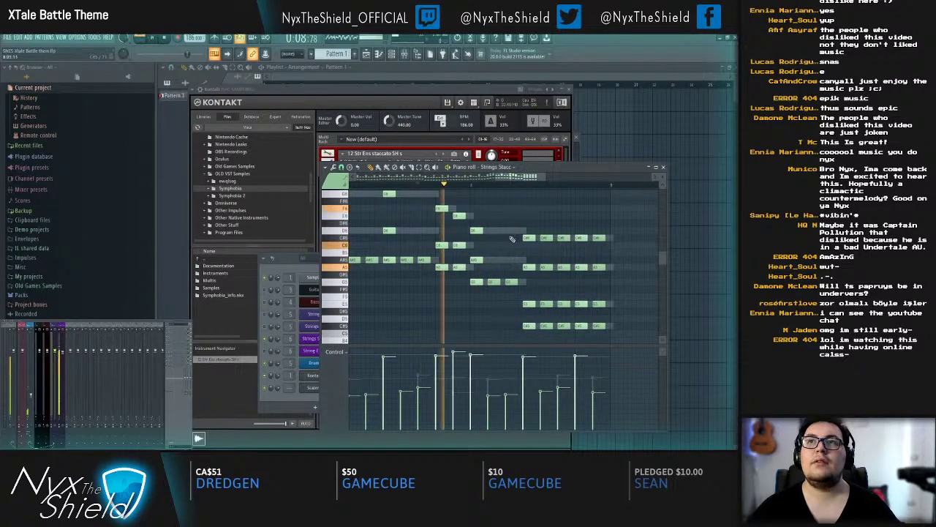
# Step: Reduce the closing C#6, A5 and E5 notes of the eighth bar to one hit over the repeated C#5 and audition the ending
pyautogui.hscroll(3, 497, 241)
pyautogui.moveTo(405, 219); pyautogui.dragTo(479, 307)
pyautogui.press('Delete')
pyautogui.moveTo(511, 275); pyautogui.dragTo(637, 253)
pyautogui.click(411, 184)
pyautogui.scroll(-3, 468, 188)
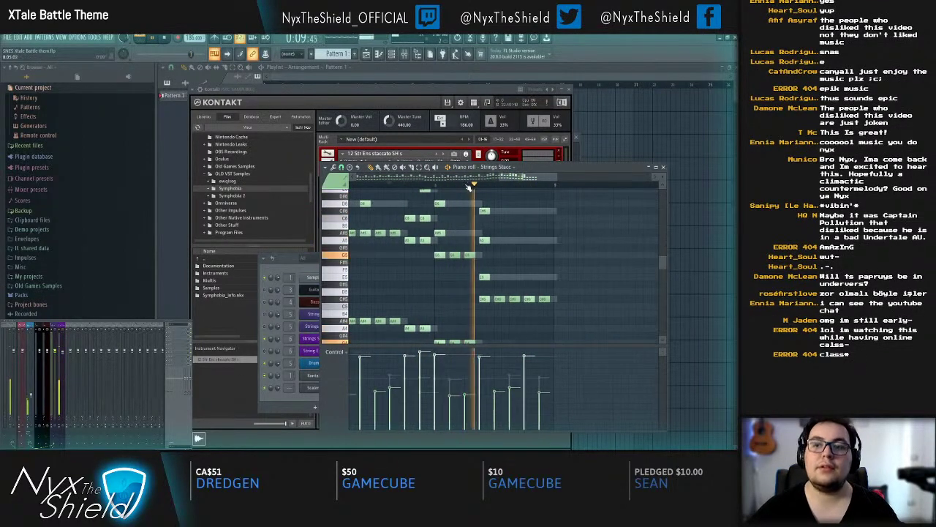
pyautogui.scroll(-4, 469, 188)
pyautogui.press('space')
# Step: Move all the thinned chords from Strings Stacc to the Strings #2 channel and play the pattern
pyautogui.moveTo(410, 313); pyautogui.dragTo(435, 304)
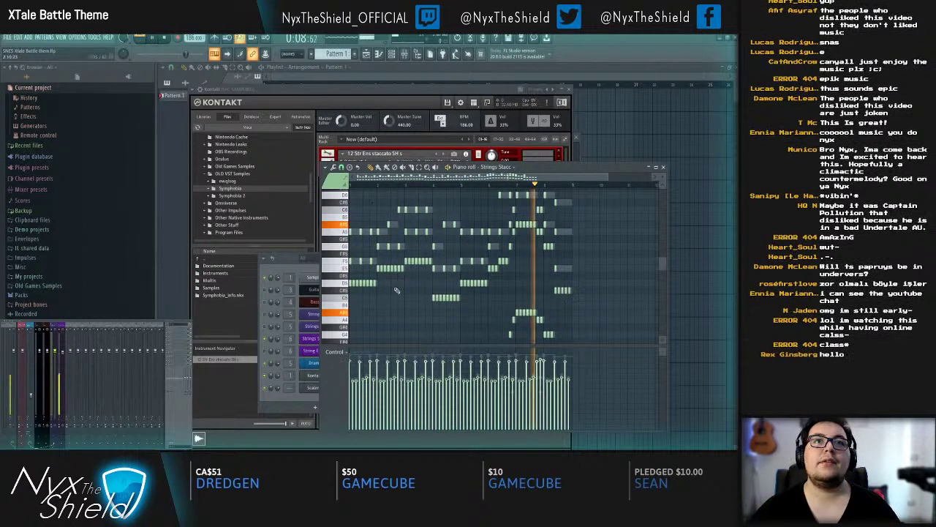
pyautogui.press('F7')
pyautogui.click(351, 343)
pyautogui.hotkey('ctrl', 'x')
pyautogui.press('space')
pyautogui.press('Escape')
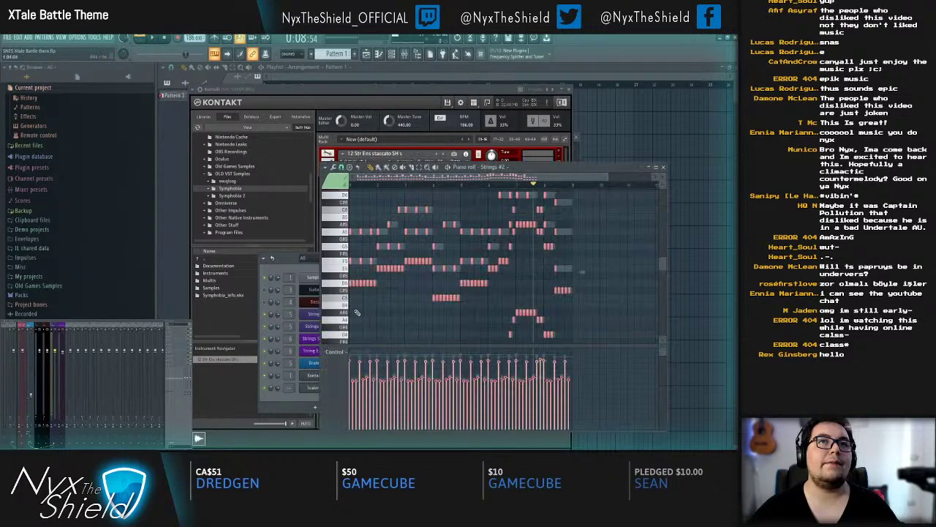
# Step: Open the Magical Box instrument on Strings #2 and audition its different sounds with the chord part
pyautogui.press('F7')
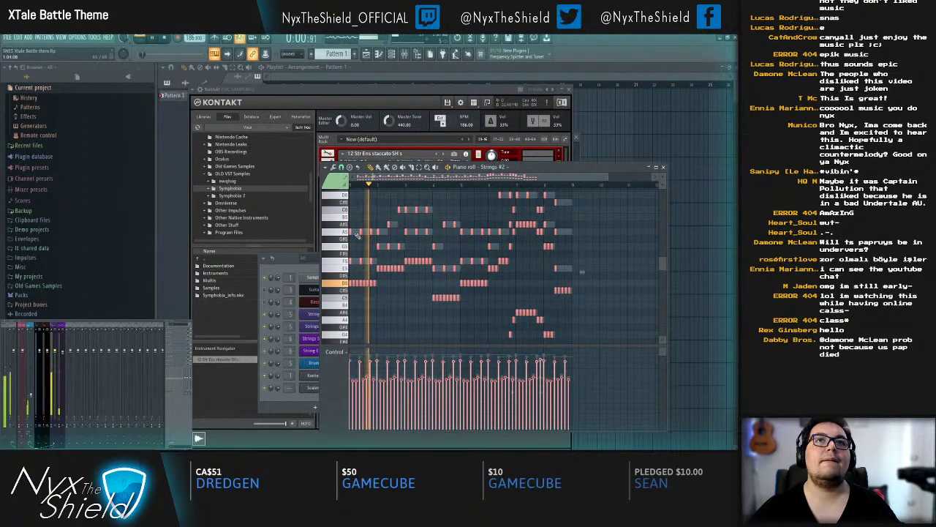
pyautogui.scroll(2, 439, 247)
pyautogui.press('F7')
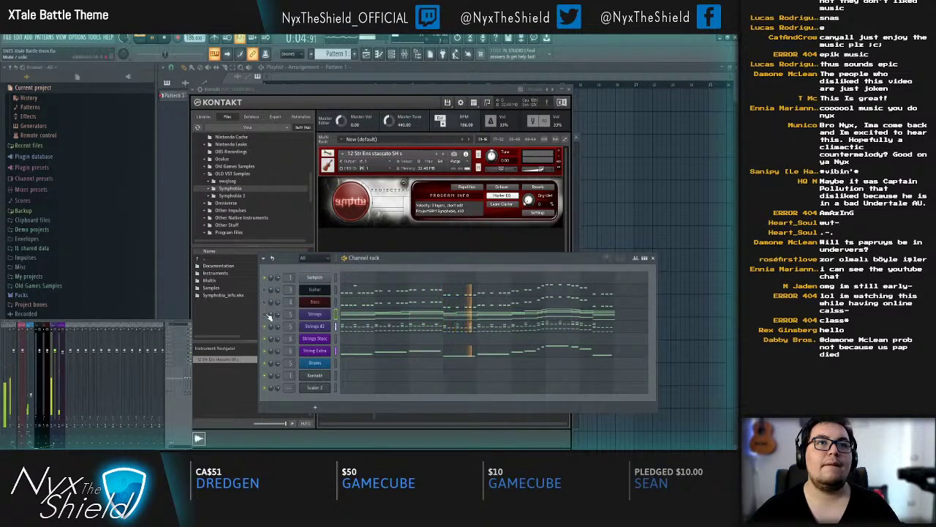
pyautogui.click(314, 326)
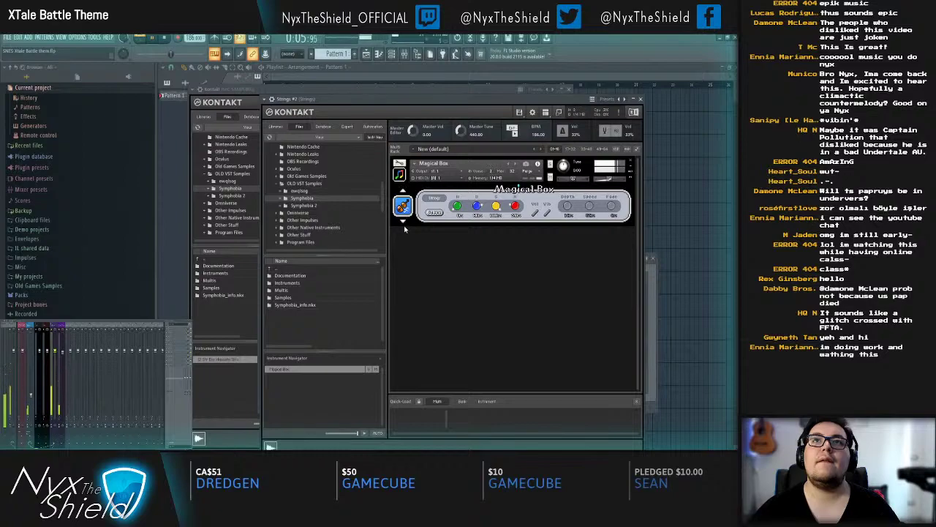
pyautogui.press('Escape')
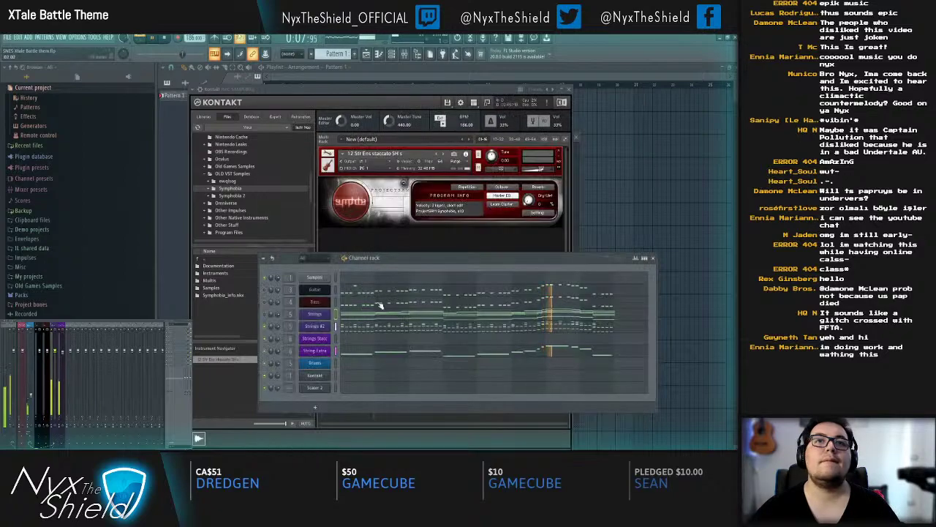
pyautogui.press('space')
pyautogui.click(316, 325)
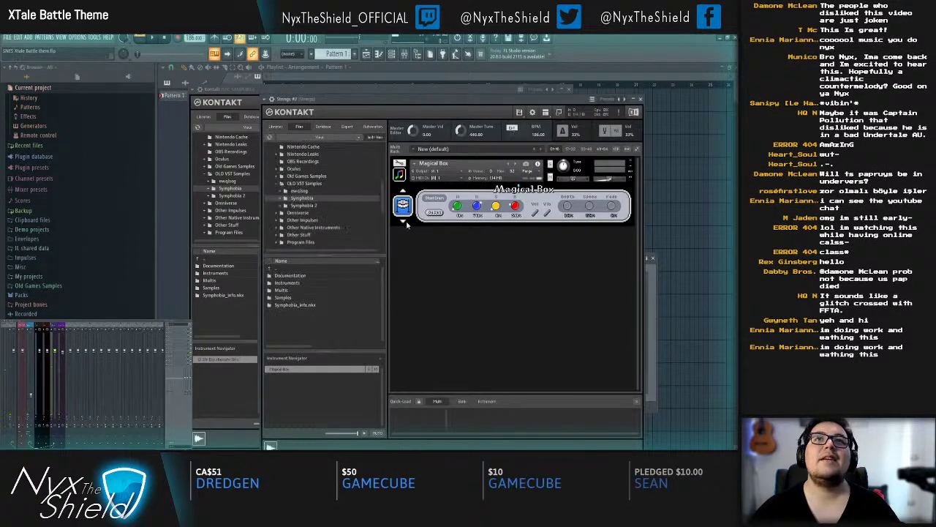
pyautogui.press('space')
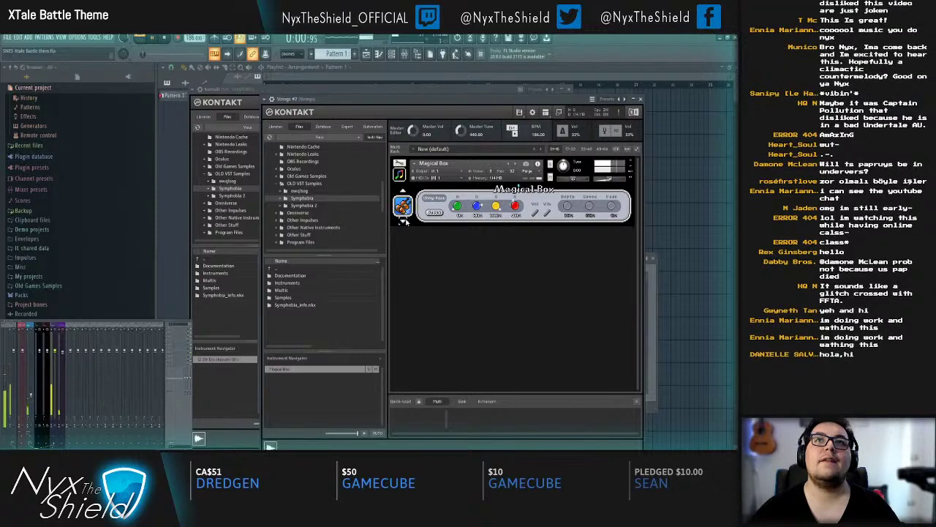
# Step: Place the thinned chords back in the Strings Stacc channel and play the pattern
pyautogui.press('Escape')
pyautogui.press('space')
pyautogui.click(324, 342)
pyautogui.press('Escape')
pyautogui.click(359, 342)
pyautogui.hotkey('ctrl', 'v')
pyautogui.press('space')
pyautogui.press('Escape')
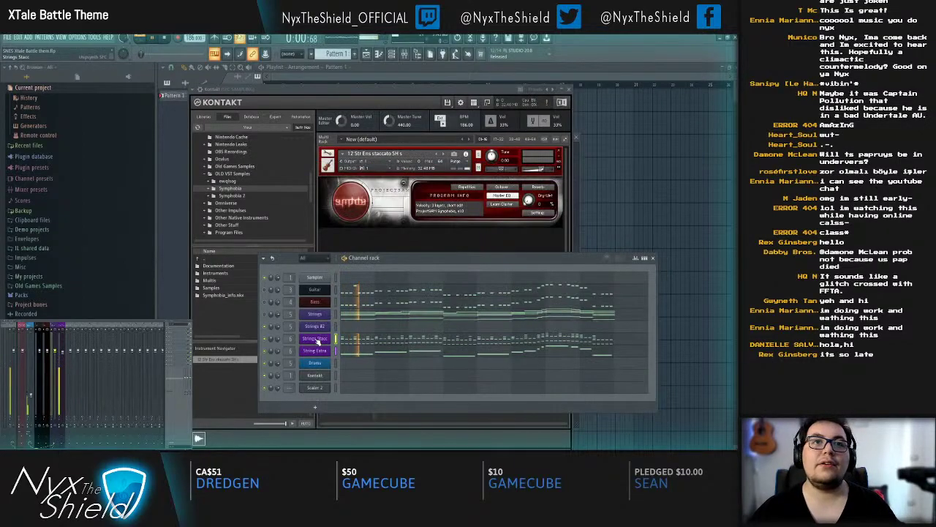
# Step: Open the chipsynth SFC instrument on Strings Stacc, check its channel settings and expand the Strings Bowed sample folder
pyautogui.click(317, 340)
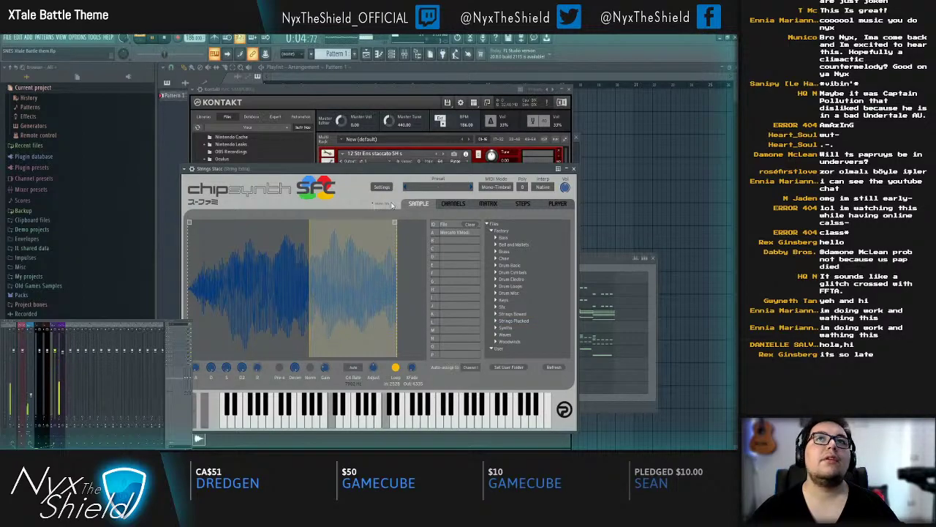
pyautogui.click(453, 204)
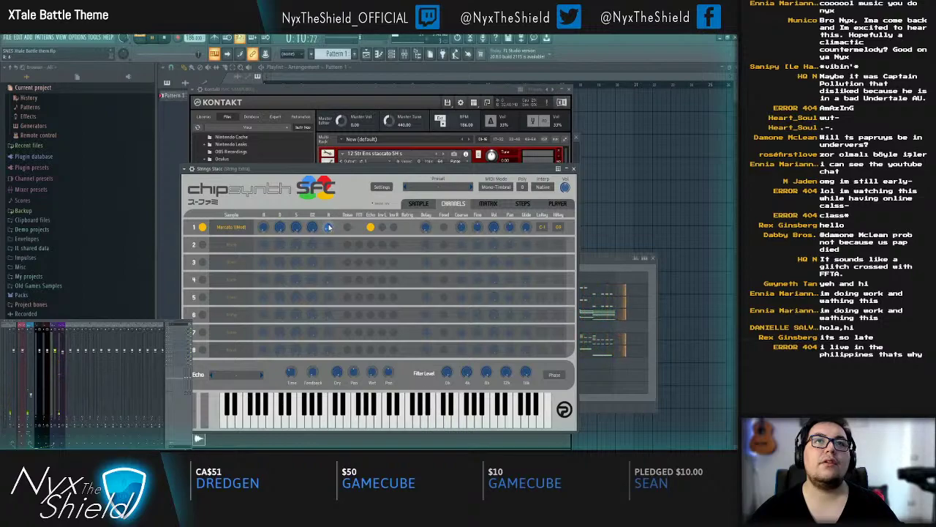
pyautogui.click(417, 203)
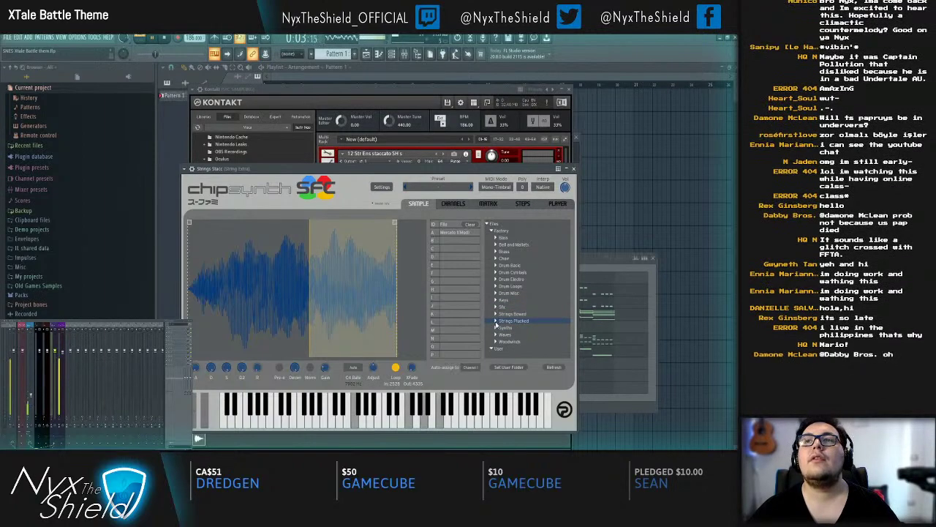
pyautogui.click(498, 315)
pyautogui.scroll(-4, 505, 307)
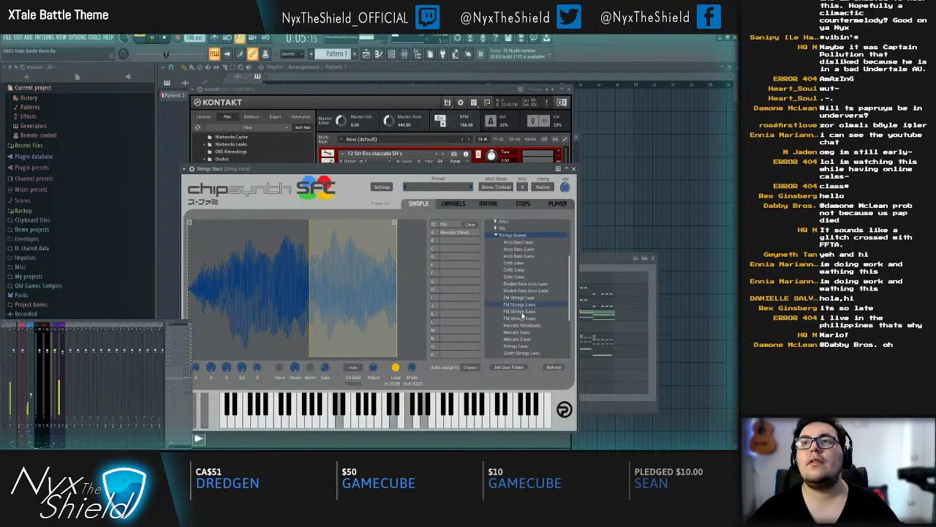
# Step: Try the Arco Bass, Double Bass Arco and FM Strings samples on the staccato part during playback
pyautogui.click(518, 333)
pyautogui.click(515, 269)
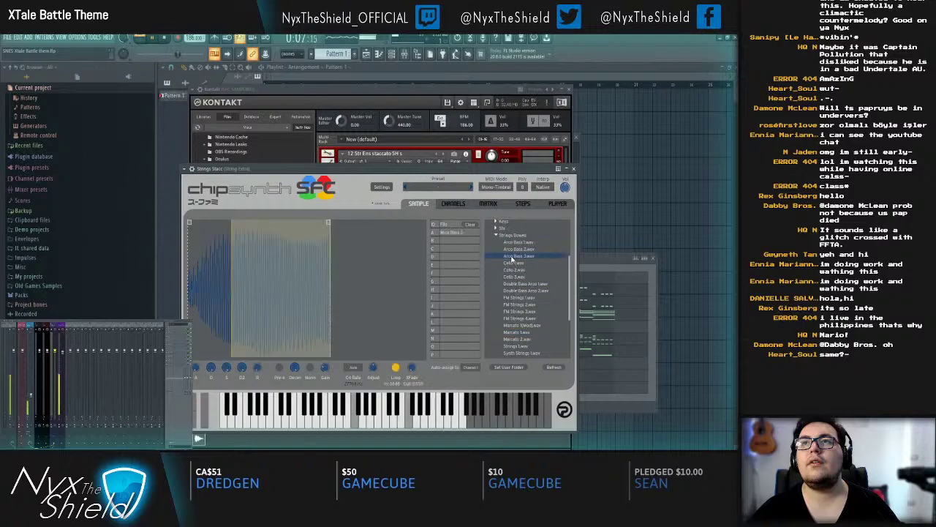
pyautogui.click(516, 284)
pyautogui.click(518, 304)
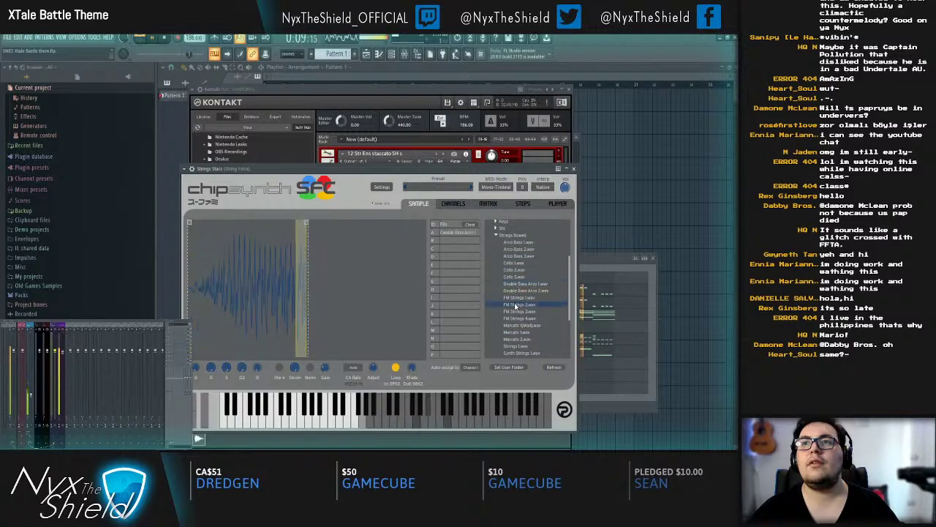
pyautogui.click(519, 319)
pyautogui.click(519, 312)
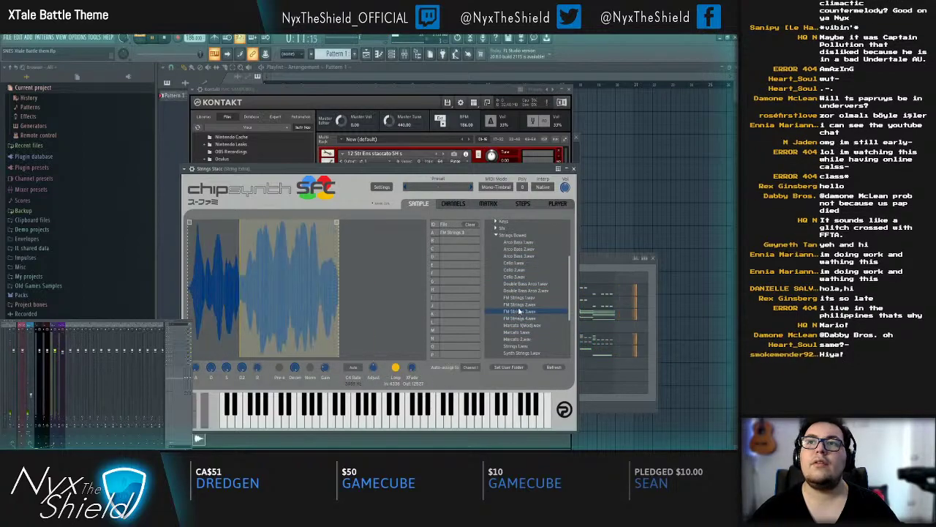
# Step: Try the Marcato 1, Marcato 2, Strings 1 and Synth Strings samples on the staccato part
pyautogui.scroll(-1, 526, 296)
pyautogui.click(523, 324)
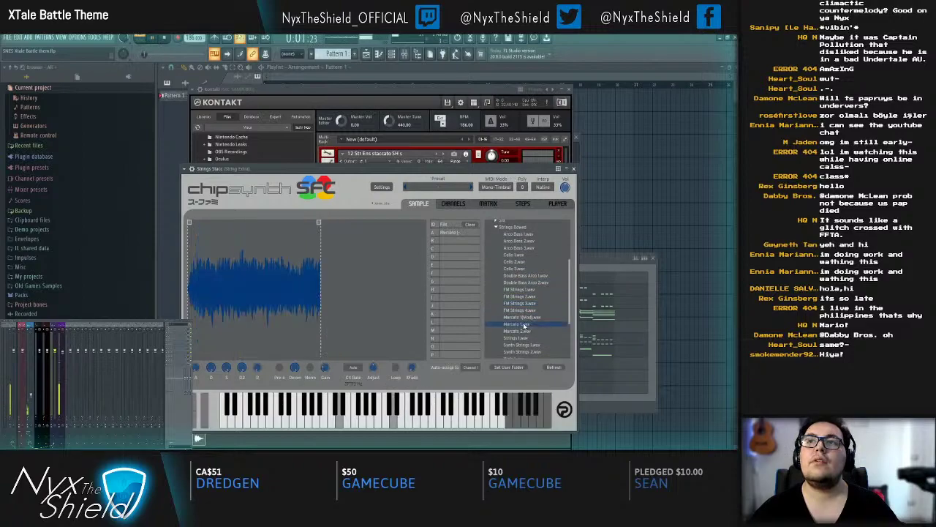
pyautogui.click(524, 333)
pyautogui.click(524, 338)
pyautogui.scroll(-2, 523, 338)
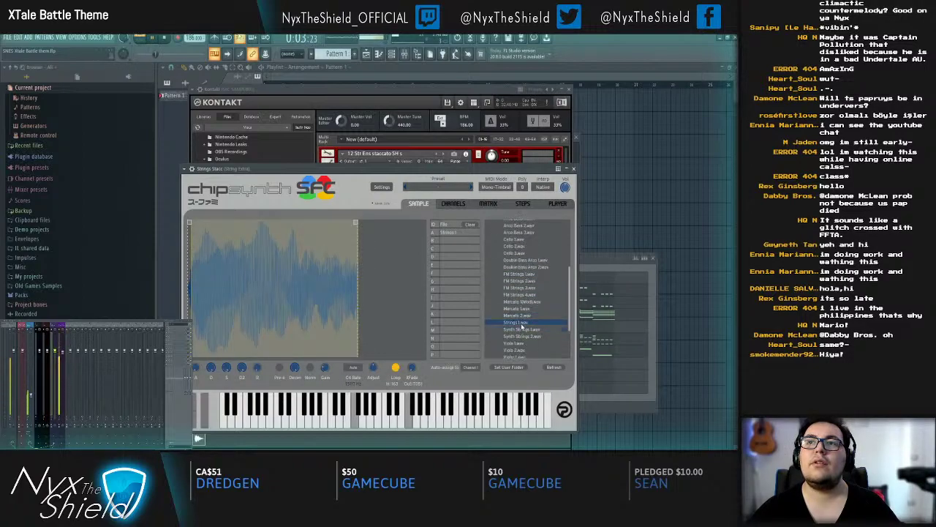
pyautogui.click(523, 331)
pyautogui.click(524, 331)
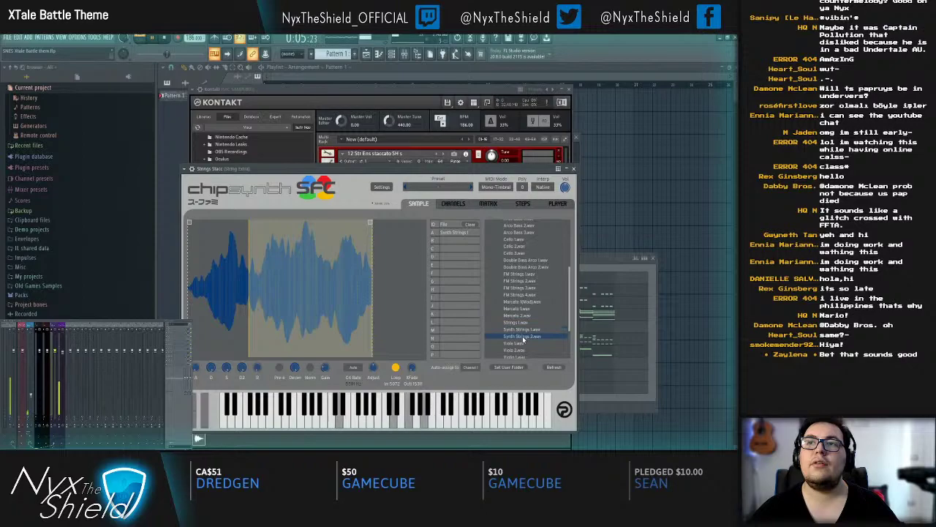
# Step: Try the Violin, Violin Section and Strings 1 samples, reload the original Marcato Mod sample and close the instrument
pyautogui.scroll(-2, 524, 338)
pyautogui.click(522, 334)
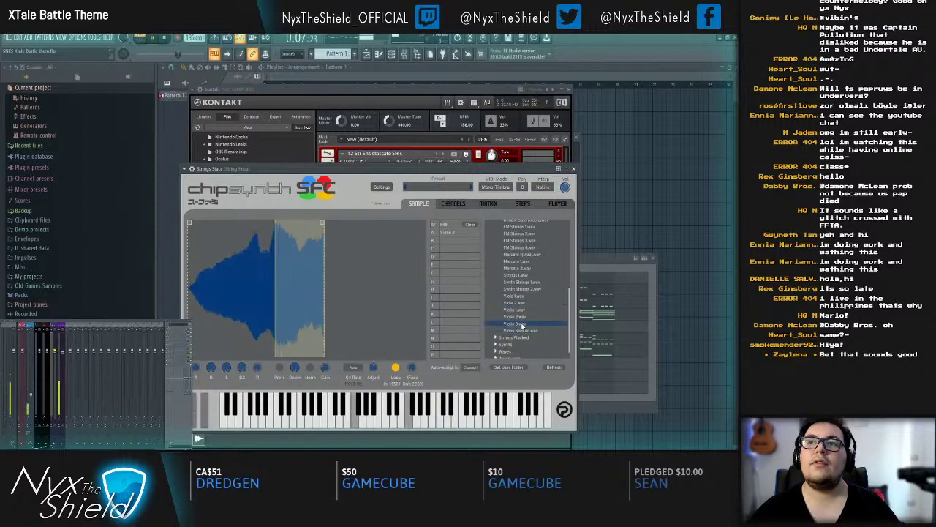
pyautogui.click(522, 330)
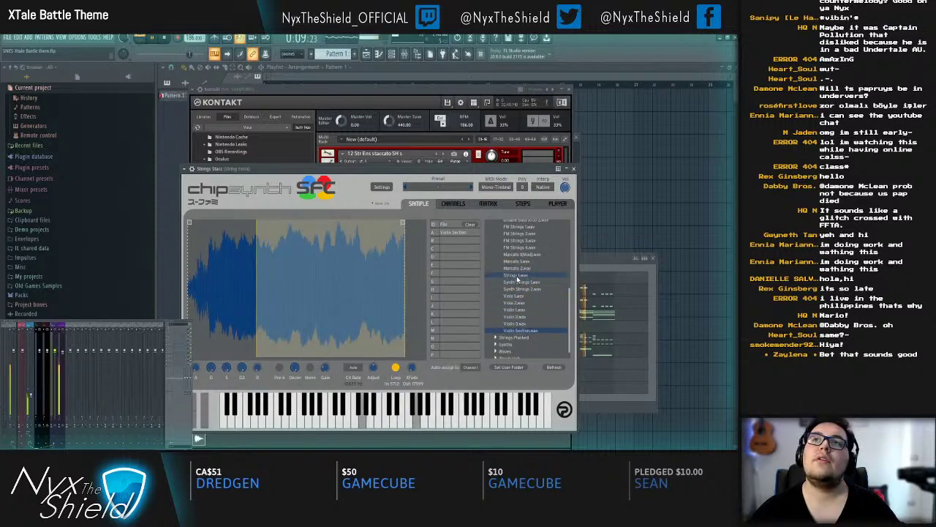
pyautogui.click(520, 275)
pyautogui.click(521, 254)
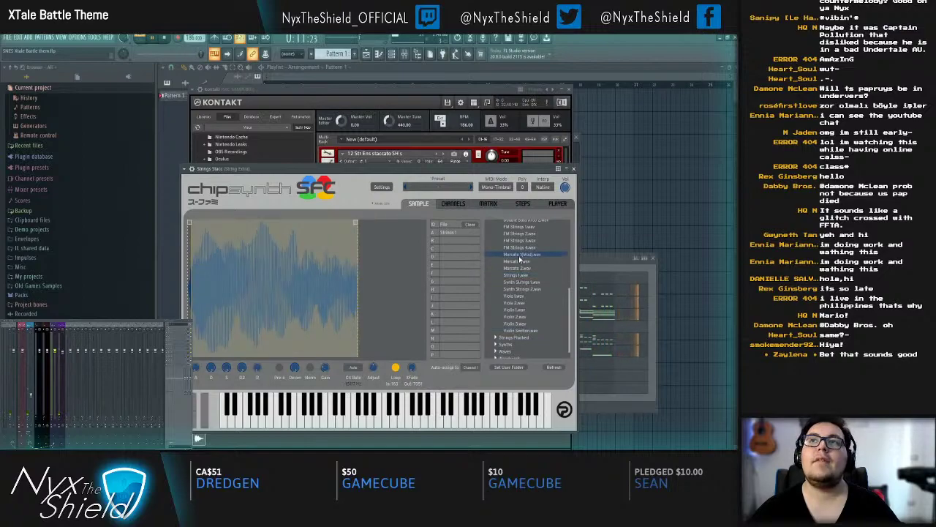
pyautogui.click(574, 169)
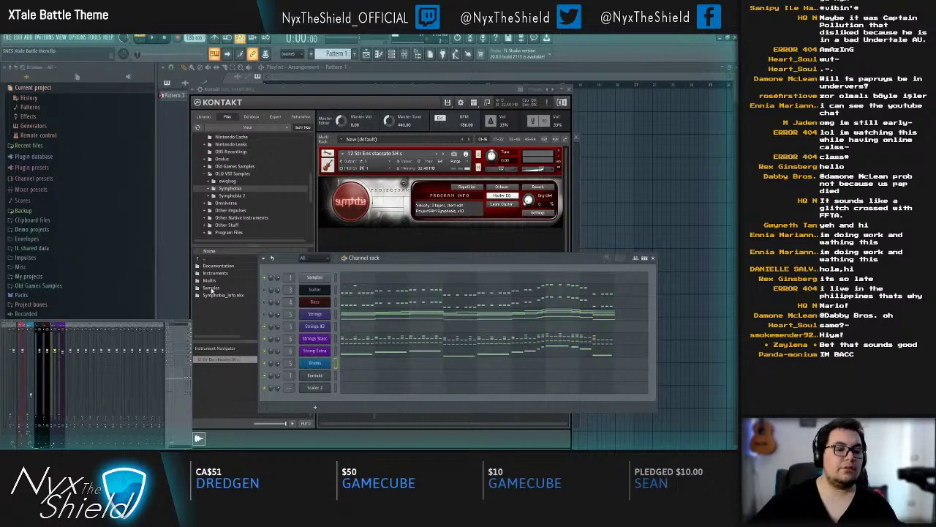
pyautogui.click(126, 309)
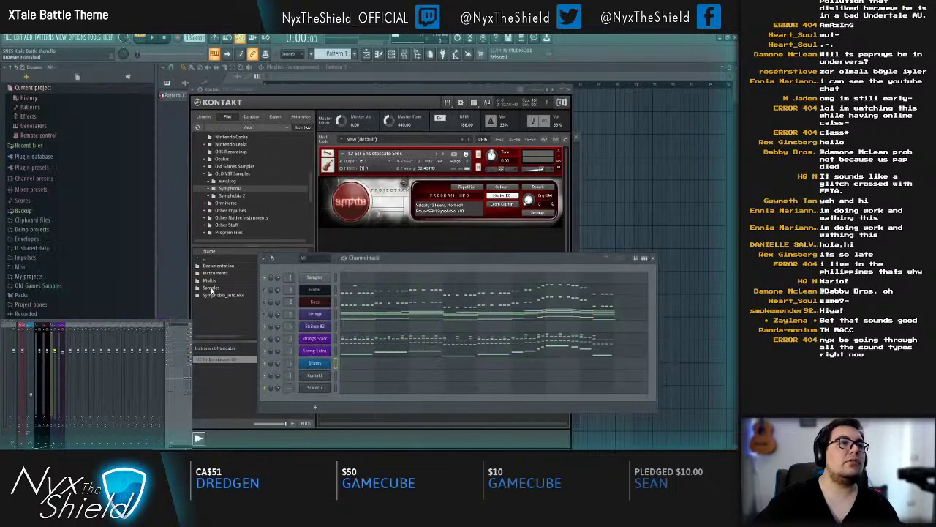
# Step: Collapse the current project in the browser and open the Mega Pack GM folder of the Groove Monkee MIDI collection
pyautogui.click(33, 88)
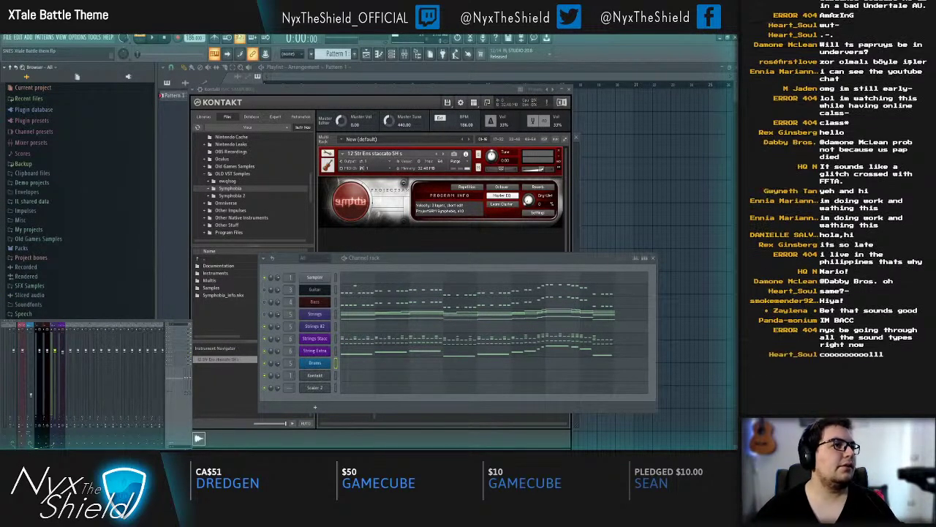
pyautogui.scroll(-1, 79, 197)
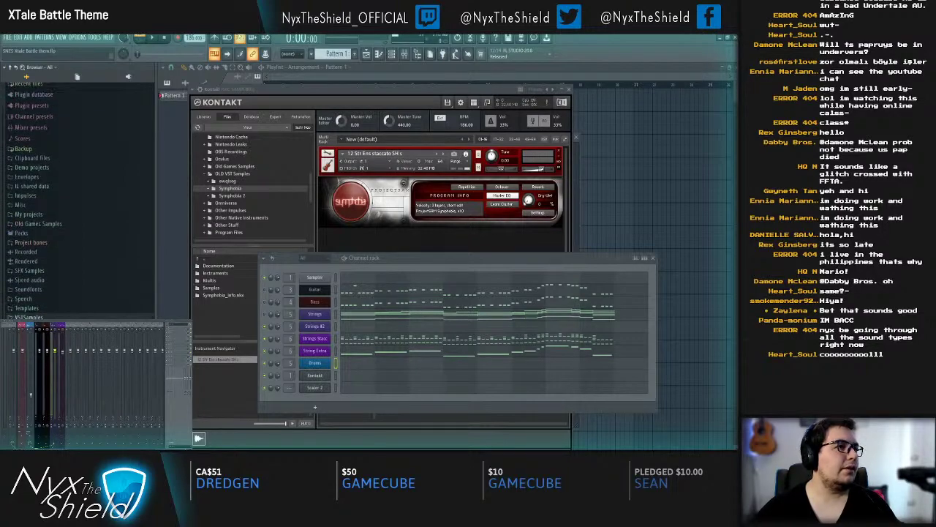
pyautogui.scroll(1, 79, 198)
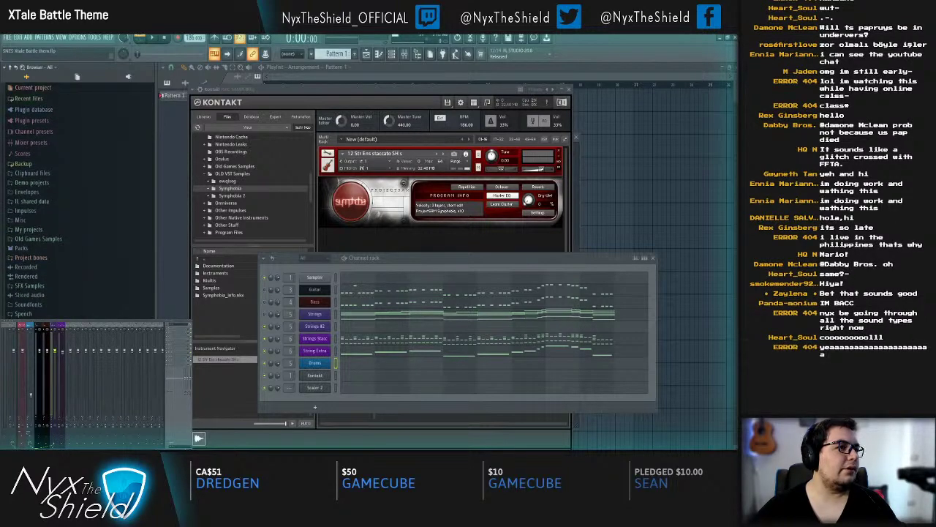
pyautogui.scroll(-1, 79, 198)
pyautogui.click(44, 213)
pyautogui.scroll(-3, 62, 234)
pyautogui.scroll(-1, 63, 310)
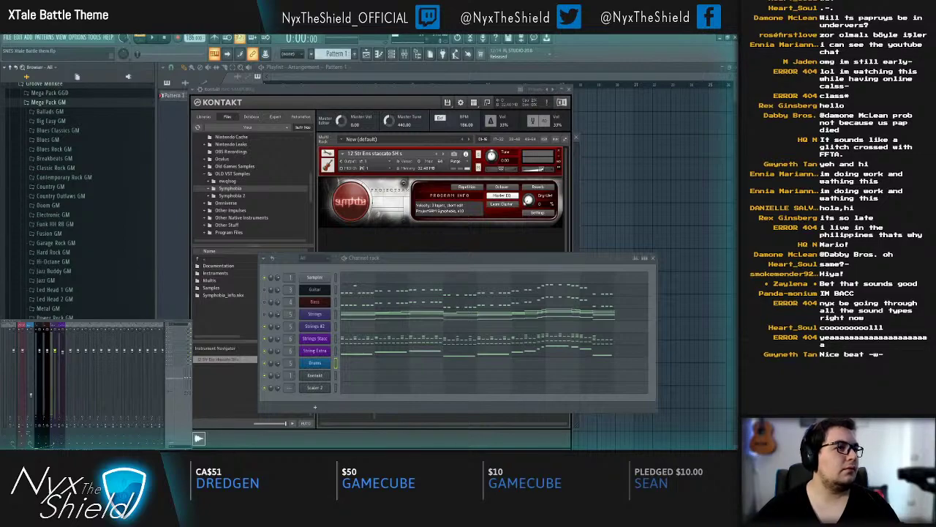
# Step: Expand the Grooves folder of Song 03 4-4 072 BPM inside Rock 2 GM
pyautogui.scroll(-3, 66, 299)
pyautogui.click(66, 299)
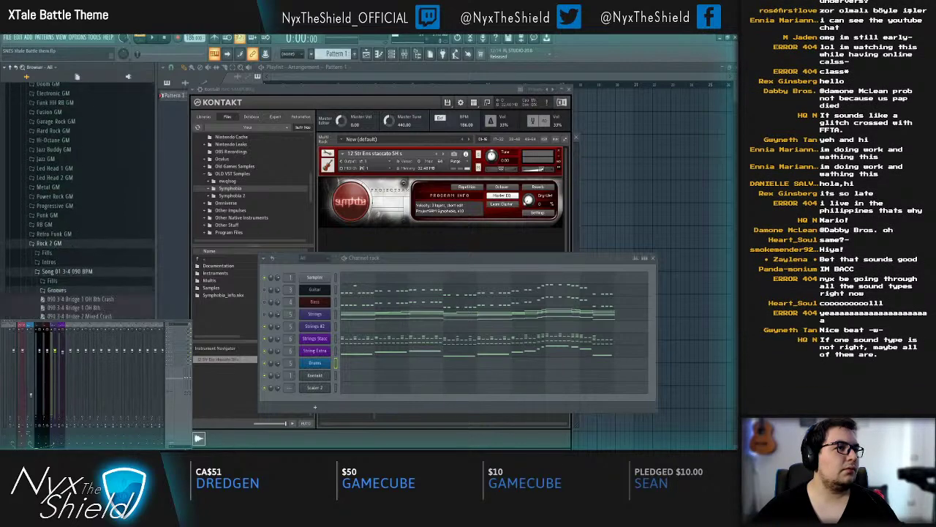
pyautogui.click(73, 299)
pyautogui.scroll(-4, 72, 298)
pyautogui.click(82, 262)
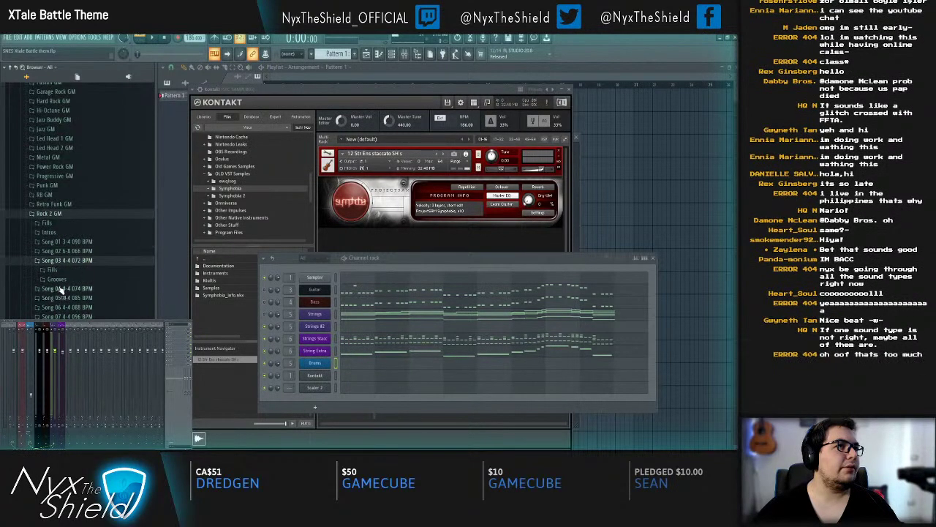
pyautogui.click(84, 280)
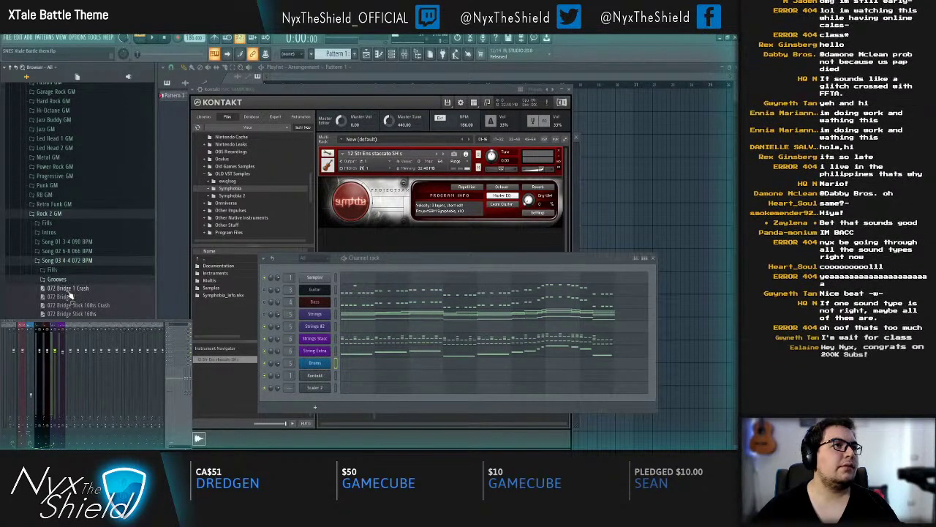
# Step: Open the Drums instrument, audition the Magical Box kit with a note and check its MIDI channel options
pyautogui.click(316, 364)
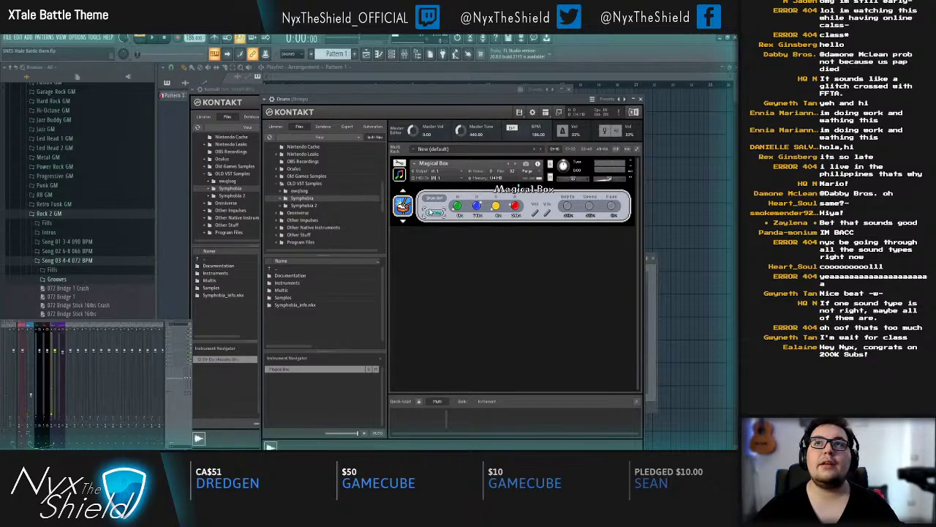
pyautogui.press('q')
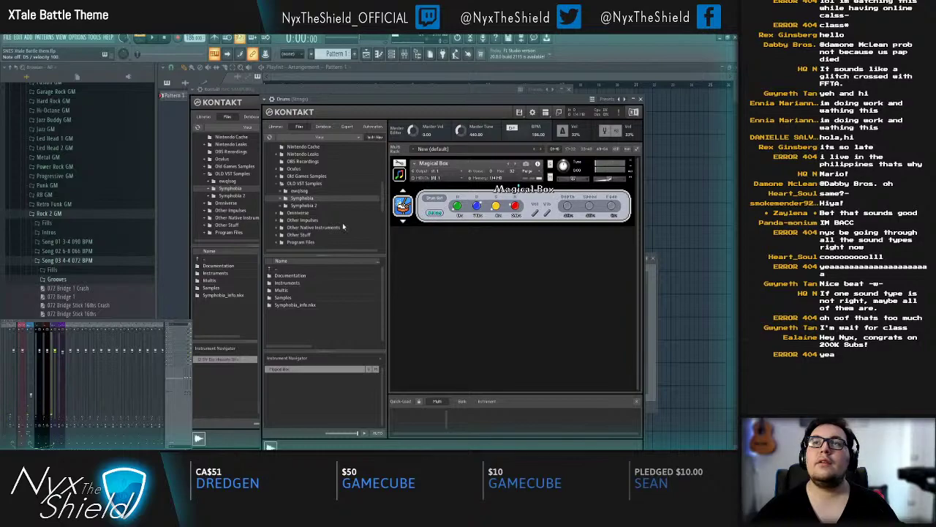
pyautogui.click(441, 171)
pyautogui.click(446, 172)
pyautogui.click(459, 178)
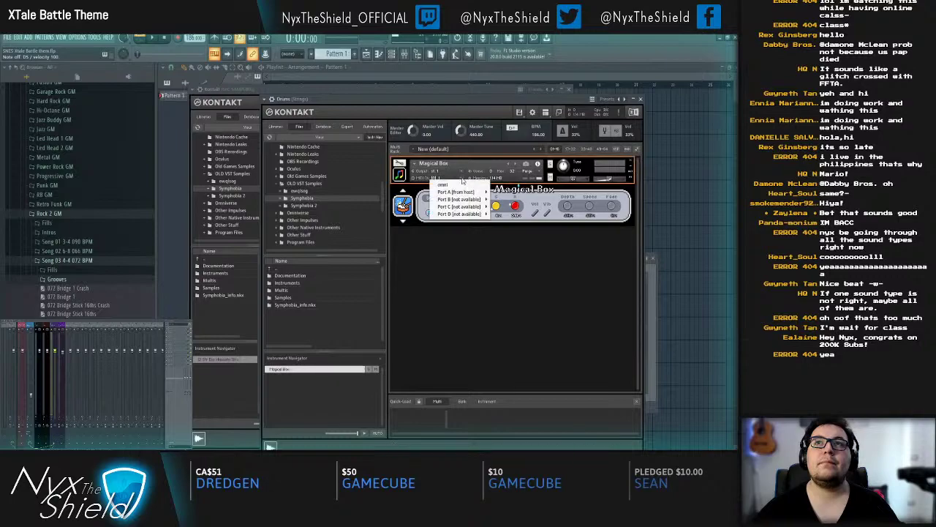
pyautogui.click(466, 158)
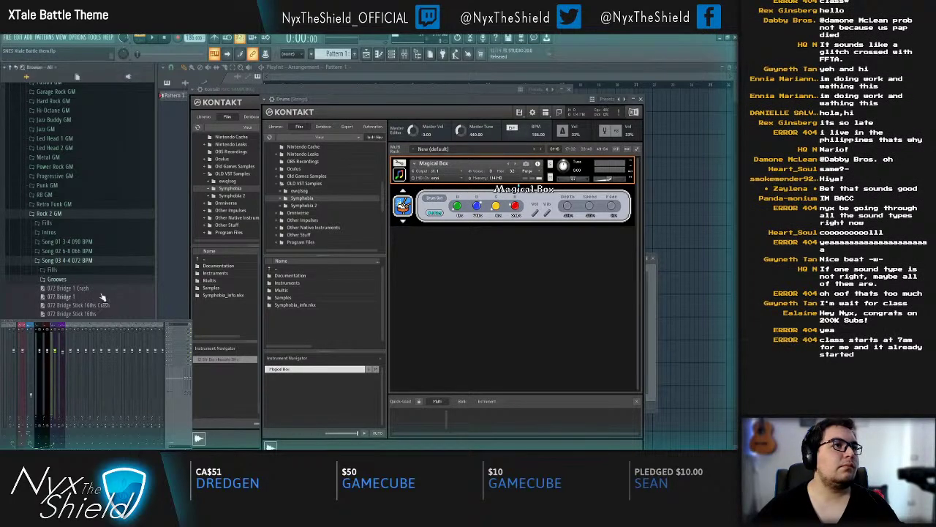
# Step: Load a 072 Bridge groove onto the Drums channel and transpose its notes up one octave in the piano roll
pyautogui.moveTo(330, 92); pyautogui.dragTo(576, 122)
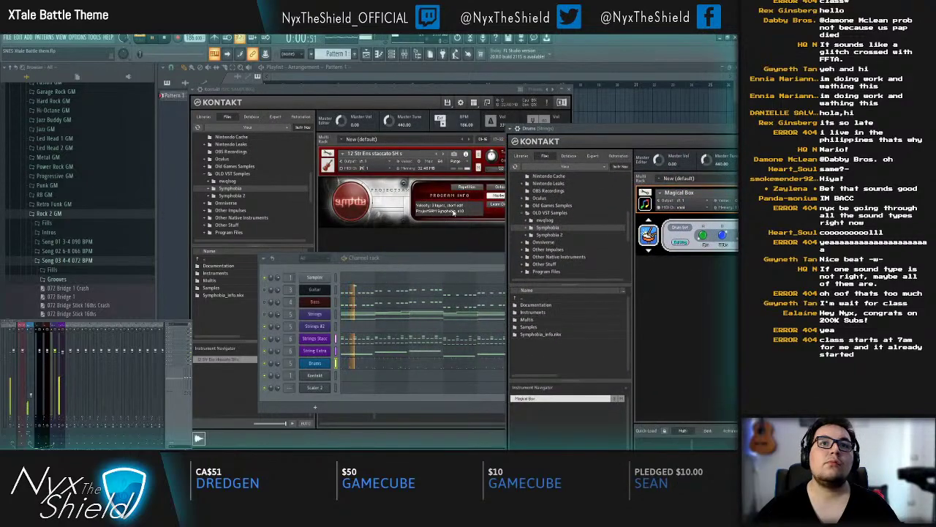
pyautogui.click(369, 366)
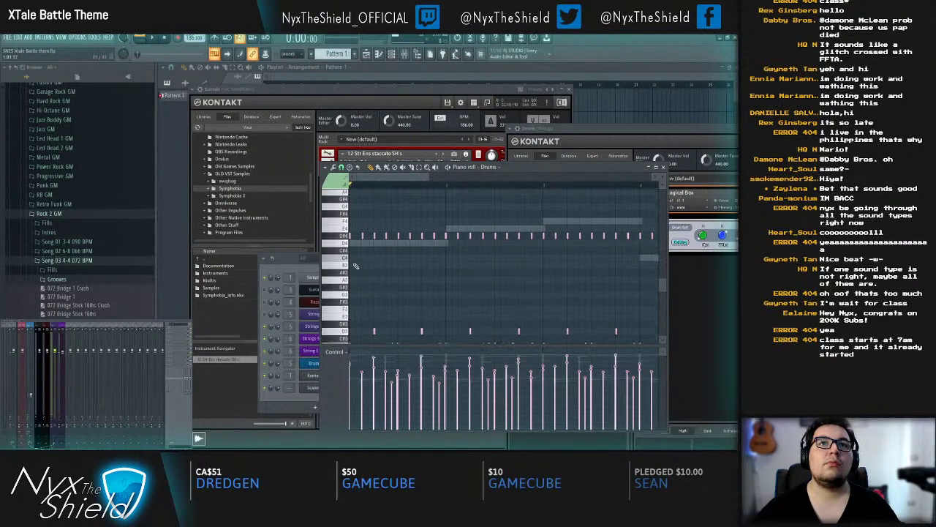
pyautogui.scroll(-3, 349, 284)
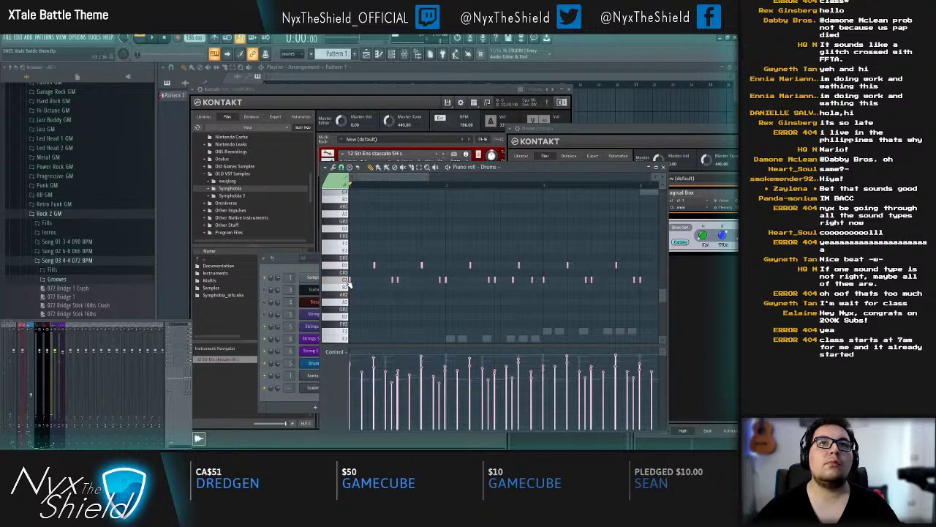
pyautogui.scroll(3, 349, 284)
pyautogui.scroll(-3, 350, 274)
pyautogui.press('space')
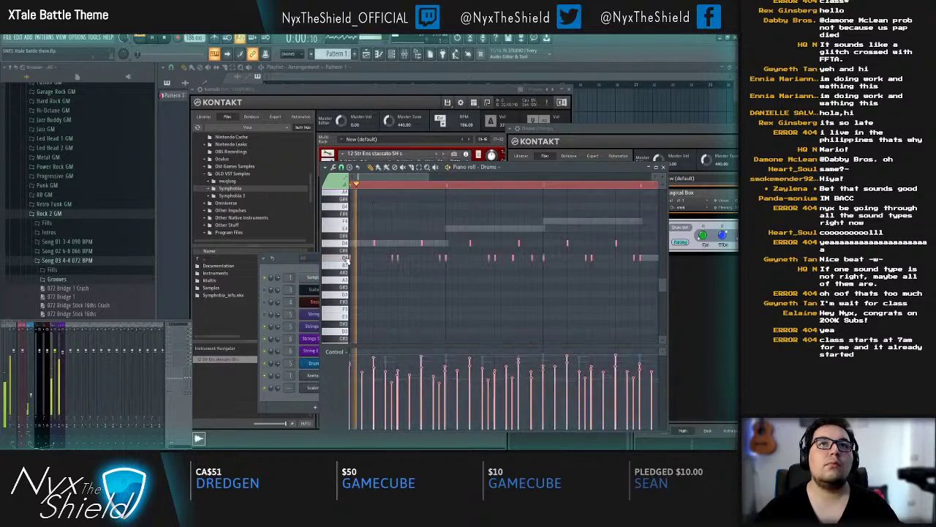
# Step: Audition the drum keys, transpose the groove up another octave and play it against the other parts
pyautogui.scroll(4, 353, 260)
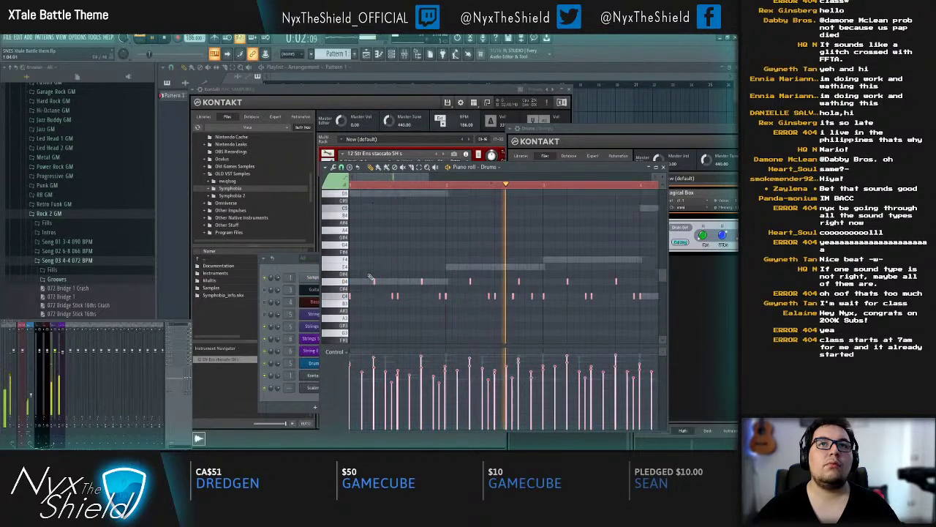
pyautogui.press('space')
pyautogui.scroll(-3, 354, 271)
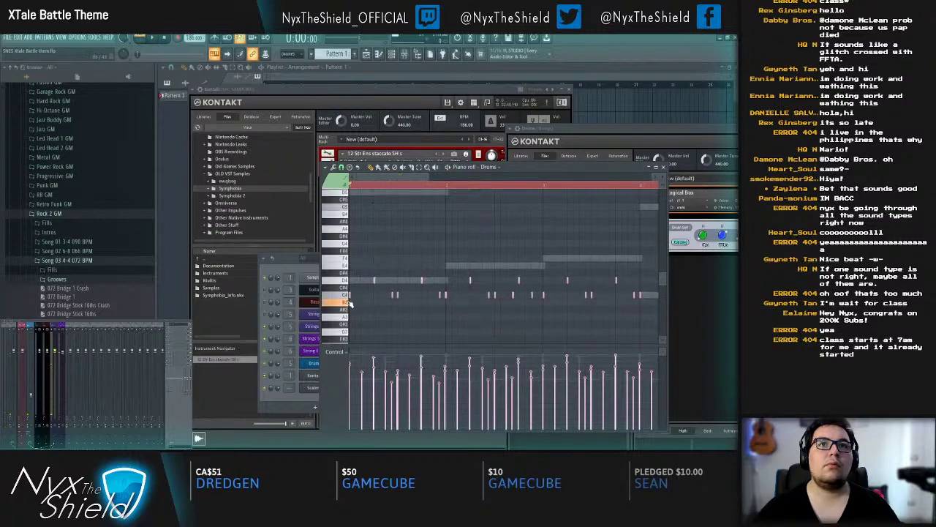
pyautogui.scroll(2, 350, 276)
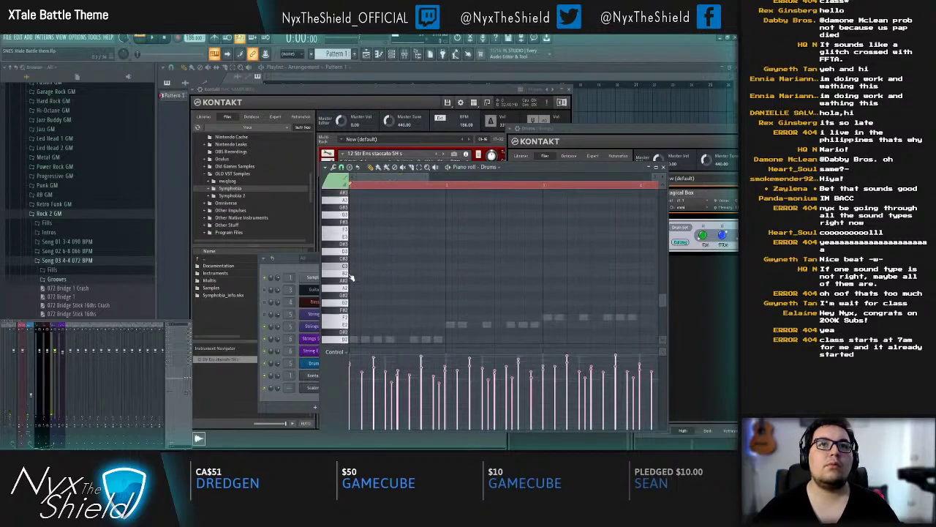
pyautogui.scroll(8, 350, 234)
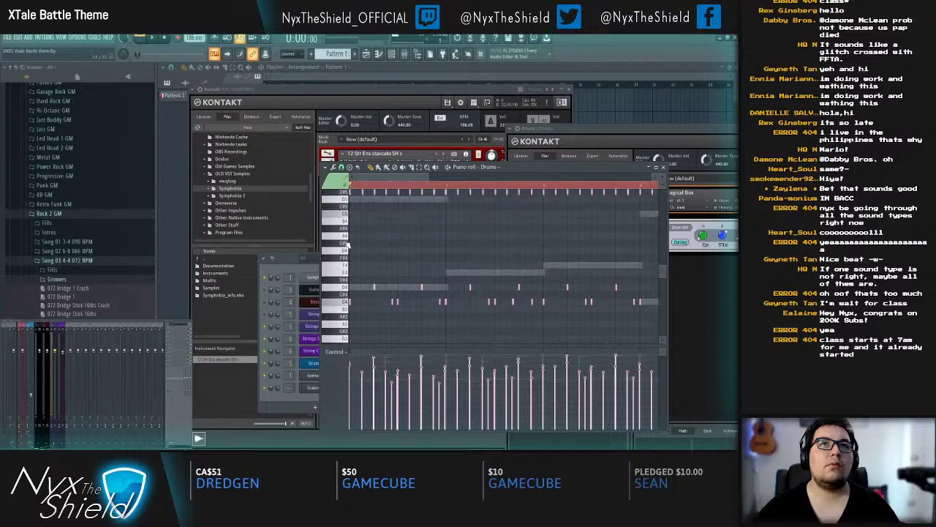
pyautogui.scroll(2, 347, 207)
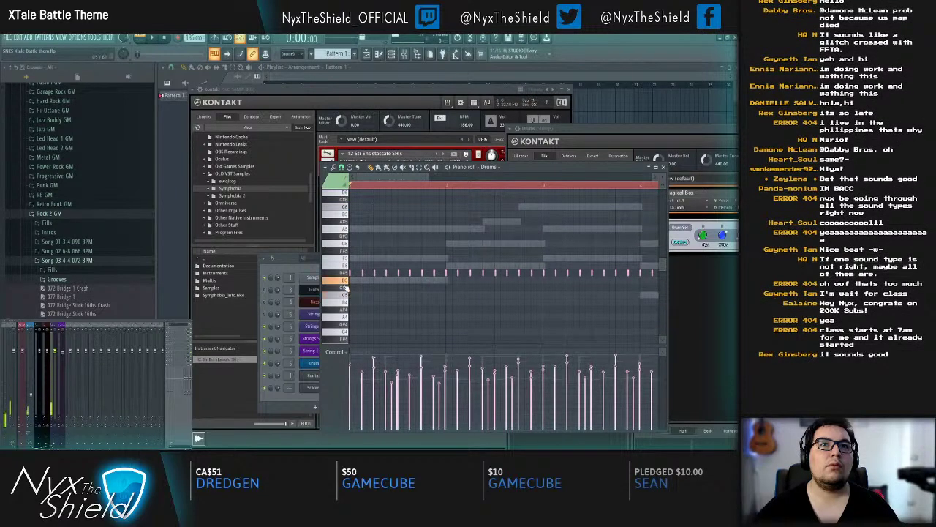
pyautogui.press('space')
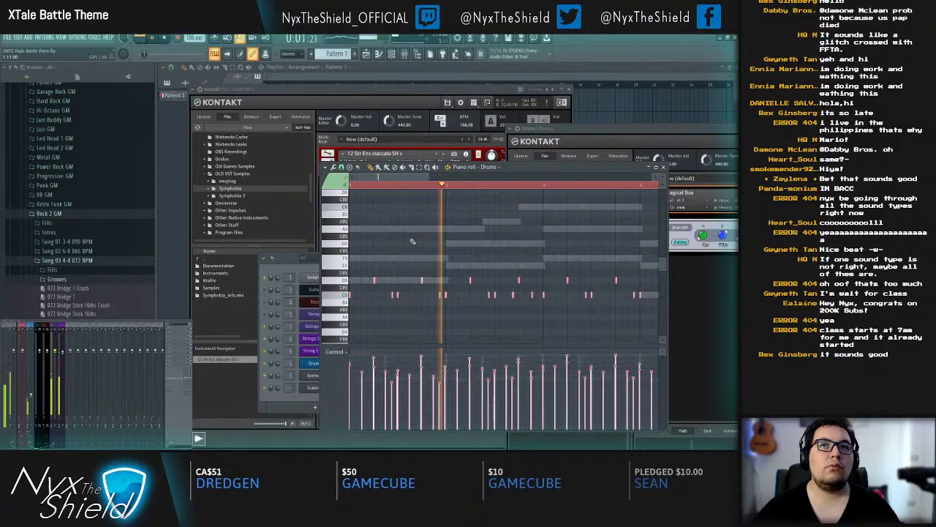
pyautogui.scroll(-2, 406, 188)
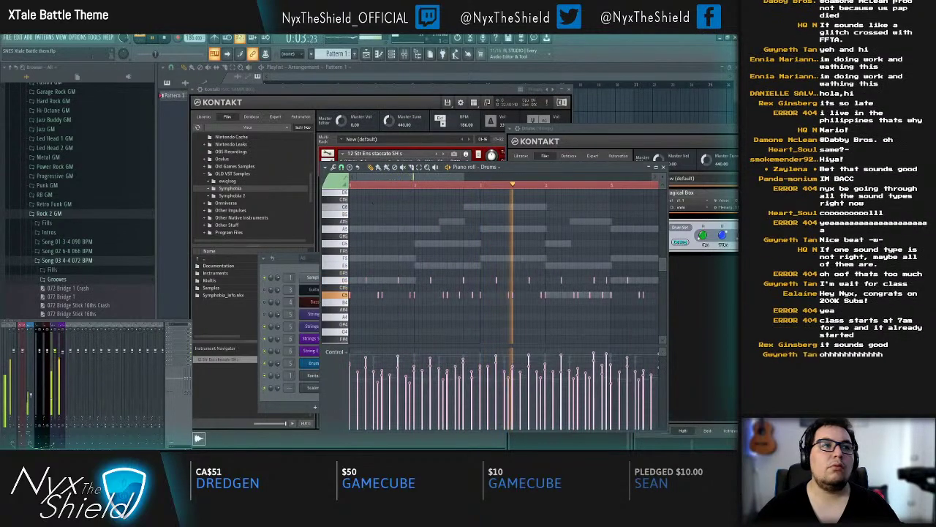
# Step: Replace the Drums notes with the 072 Bridge Stick 16ths Crash groove and transpose it up two octaves
pyautogui.click(78, 307)
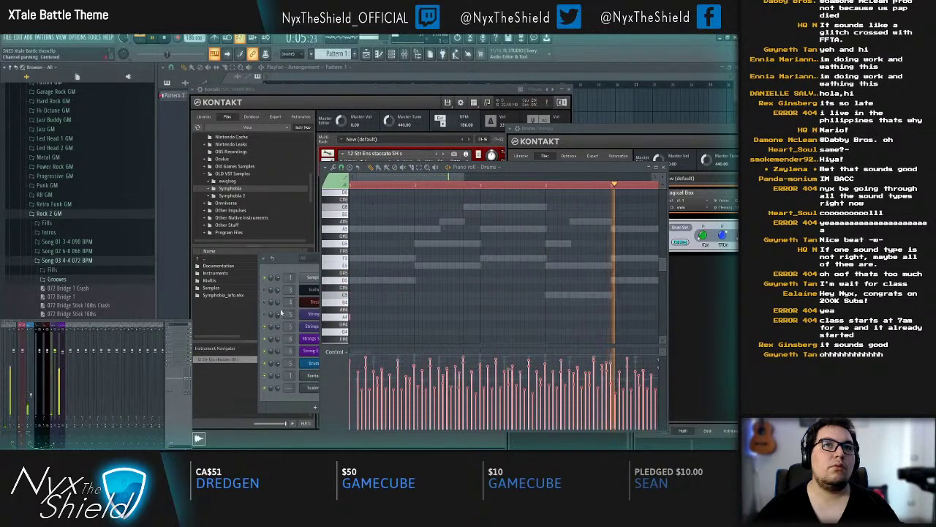
pyautogui.hotkey('ctrl', 'Up')
pyautogui.hotkey('ctrl', 'Up')
pyautogui.press('space')
pyautogui.press('space')
pyautogui.press('space')
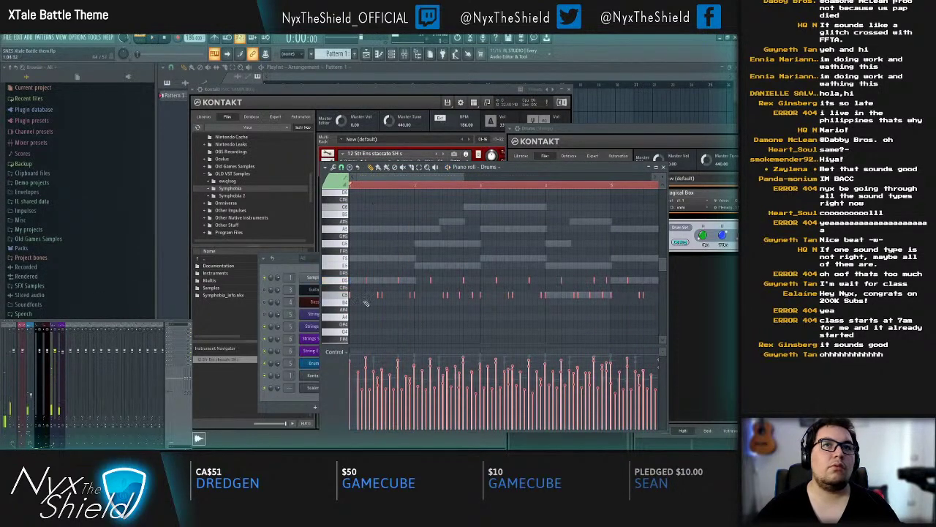
# Step: Lengthen all the drum notes together, deselect them and play the pattern
pyautogui.moveTo(351, 294); pyautogui.dragTo(360, 295)
pyautogui.press('space')
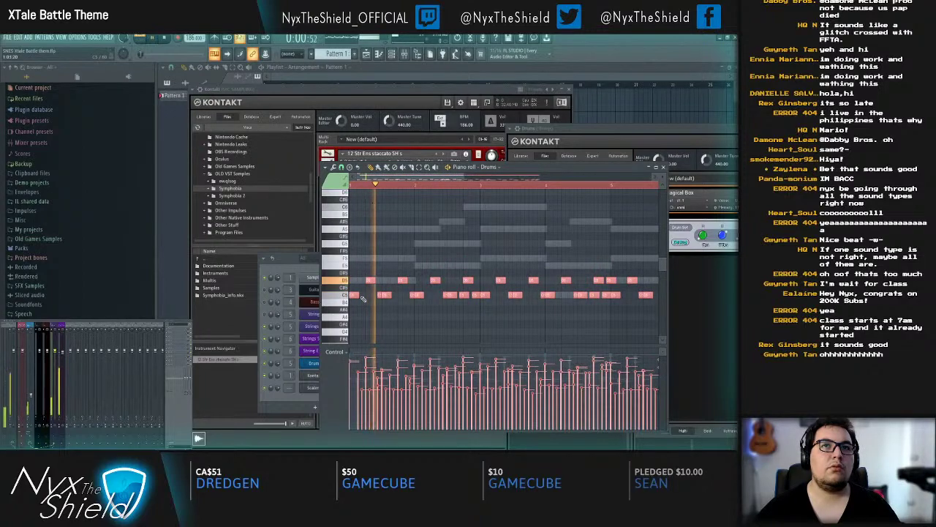
pyautogui.keyDown('ctrl'); pyautogui.click(394, 222); pyautogui.keyUp('ctrl')
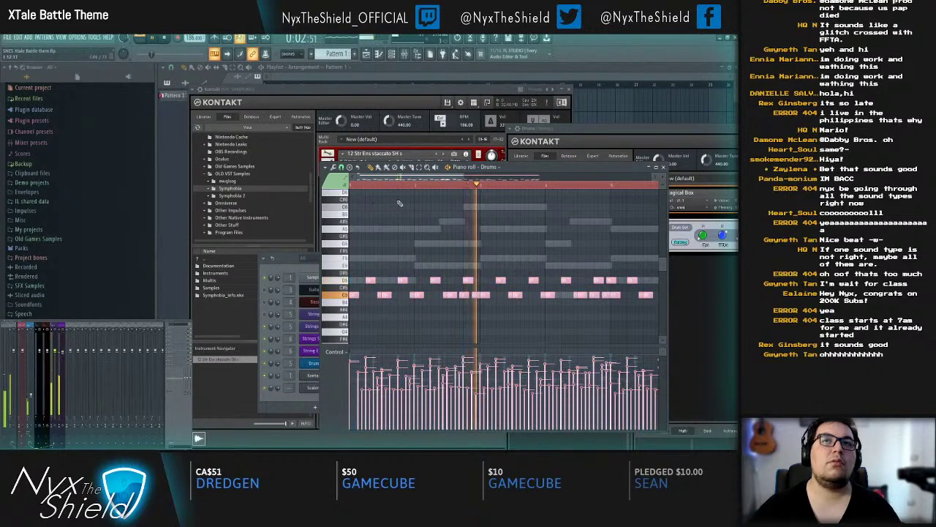
# Step: Play the drum pattern and examine the kick and snare notes in its opening bars
pyautogui.scroll(2, 386, 196)
pyautogui.scroll(1, 381, 192)
pyautogui.scroll(-3, 444, 192)
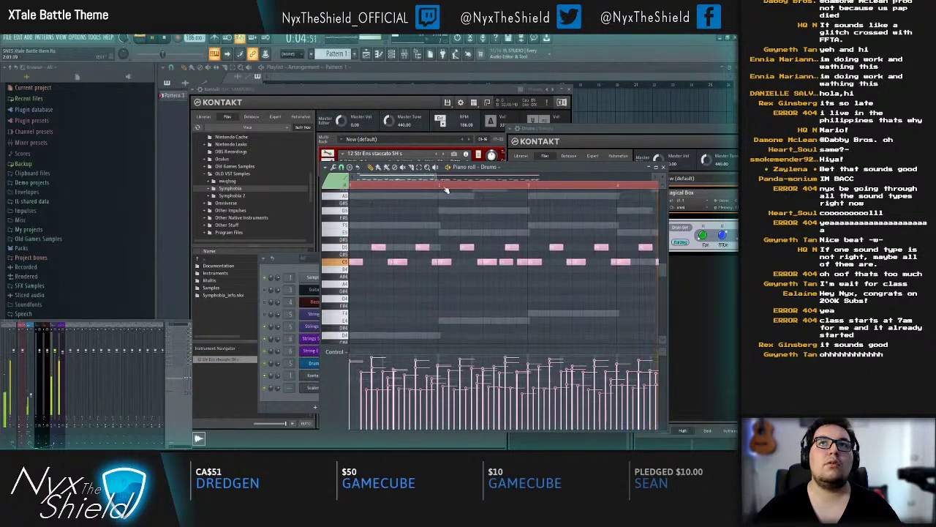
pyautogui.scroll(-3, 445, 190)
pyautogui.scroll(3, 338, 214)
pyautogui.keyDown('ctrl'); pyautogui.click(336, 215); pyautogui.keyUp('ctrl')
pyautogui.press('Delete')
pyautogui.press('space')
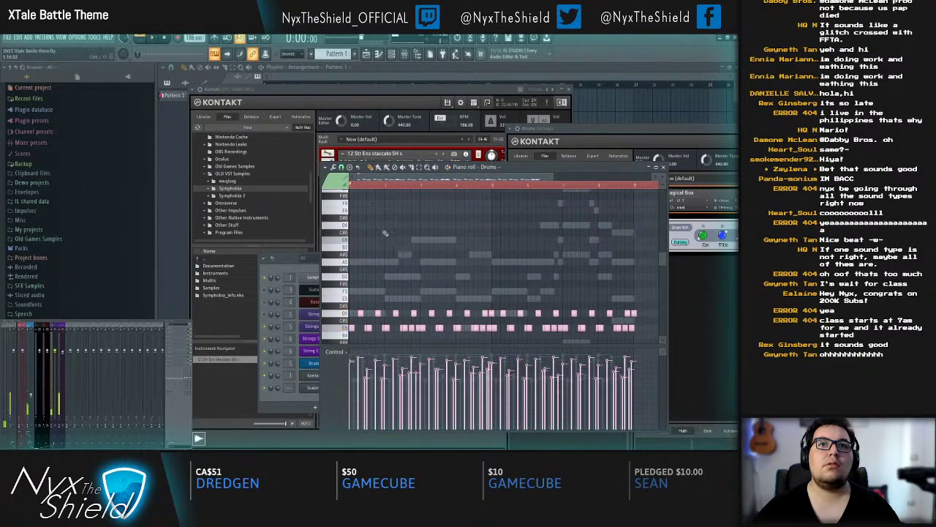
pyautogui.scroll(3, 364, 187)
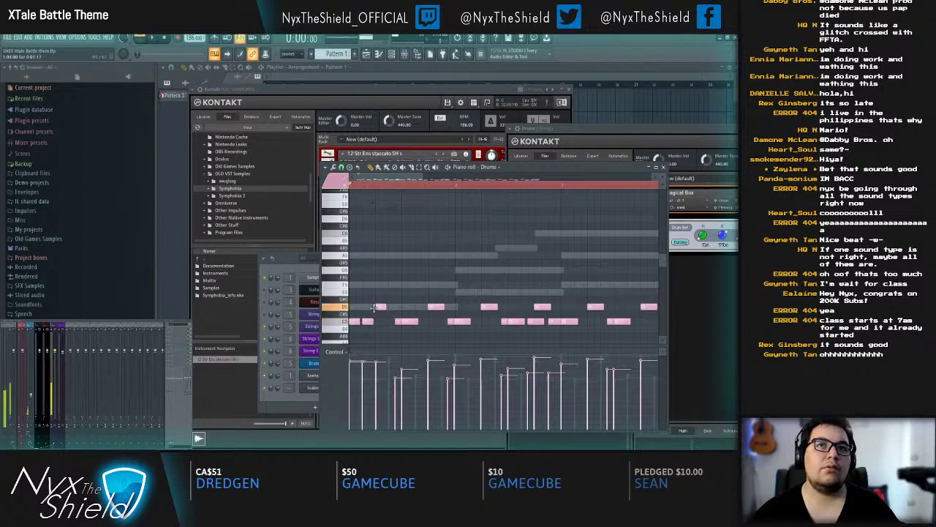
# Step: Replace the C5 hits before bar 1's second snare with a single C5 hit, and delete the C5 hits around bar 2's start
pyautogui.rightClick(398, 321)
pyautogui.rightClick(404, 321)
pyautogui.press('space')
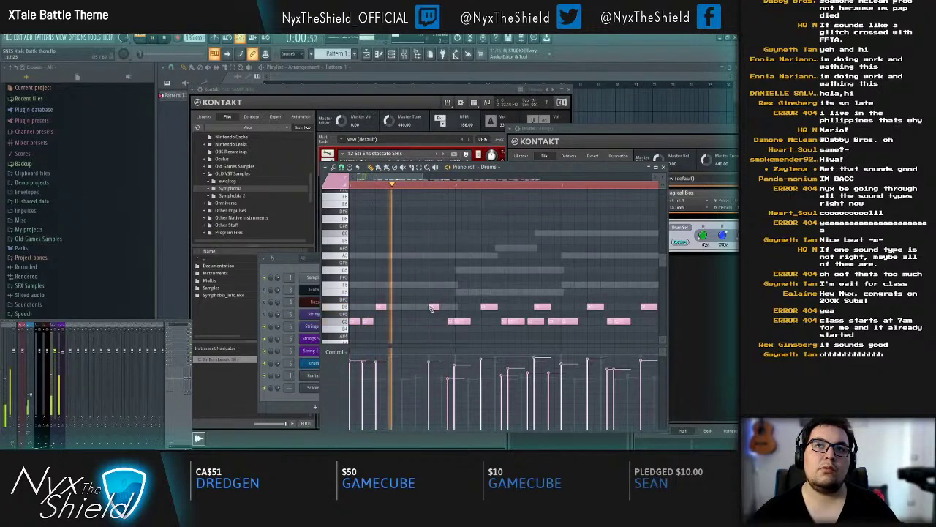
pyautogui.click(418, 321)
pyautogui.rightClick(451, 321)
pyautogui.rightClick(462, 321)
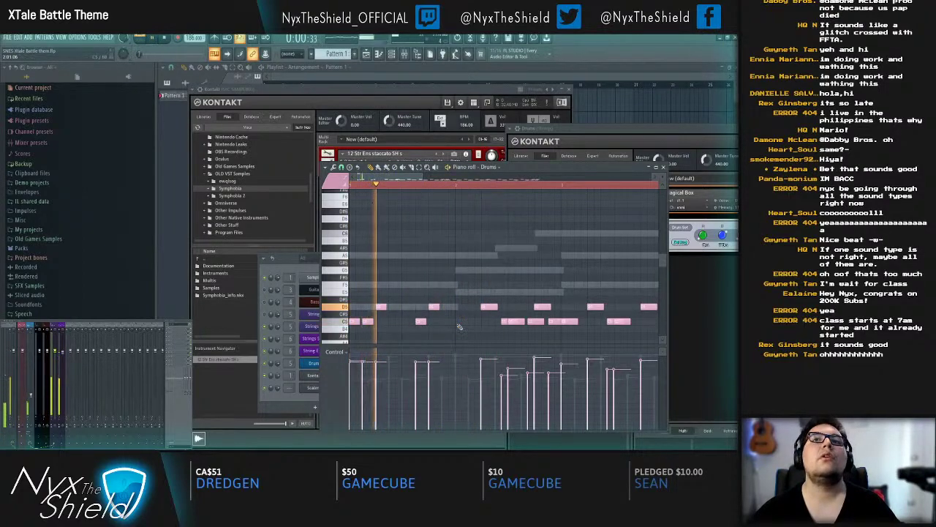
# Step: Delete the remaining C5 and D5 drum hits in bar 2
pyautogui.rightClick(489, 306)
pyautogui.rightClick(504, 321)
pyautogui.rightClick(516, 321)
pyautogui.rightClick(536, 321)
pyautogui.rightClick(542, 308)
pyautogui.rightClick(555, 322)
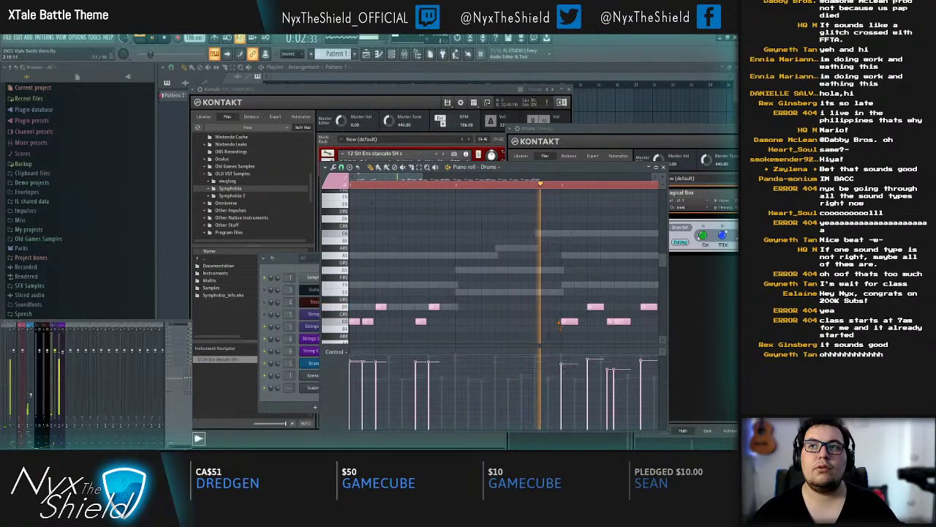
# Step: Copy bar 1's C5 and D5 hits into bar 2, add a D5 hit just before bar 2, and play the pattern
pyautogui.moveTo(443, 305); pyautogui.dragTo(479, 322)
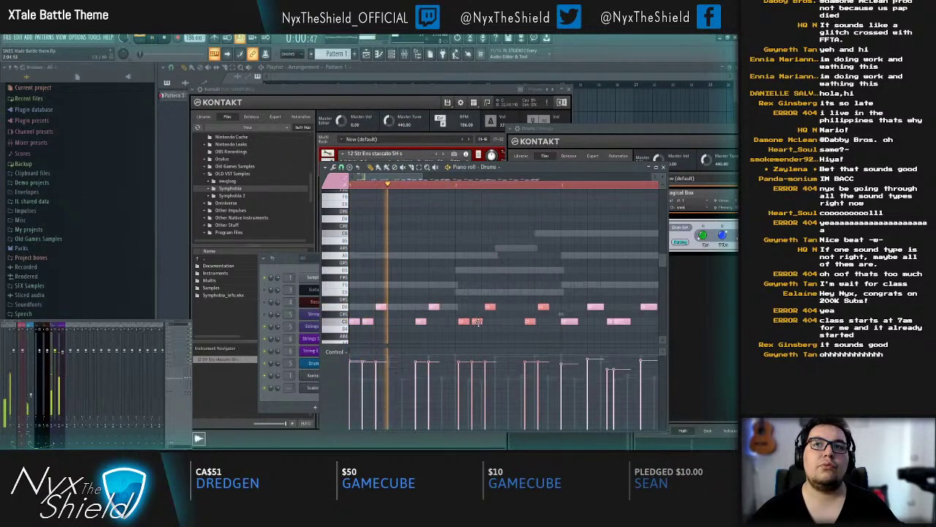
pyautogui.click(452, 307)
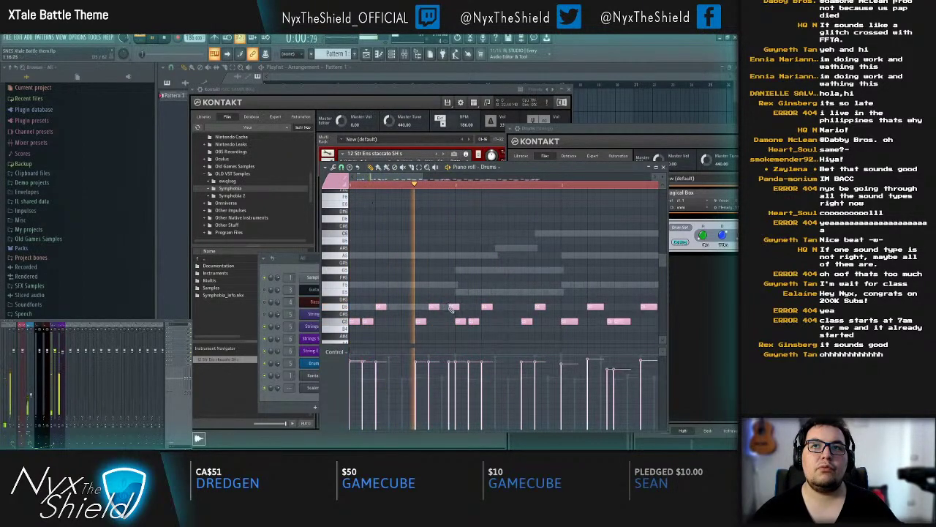
pyautogui.press('space')
pyautogui.press('space')
pyautogui.moveTo(539, 305); pyautogui.dragTo(450, 295)
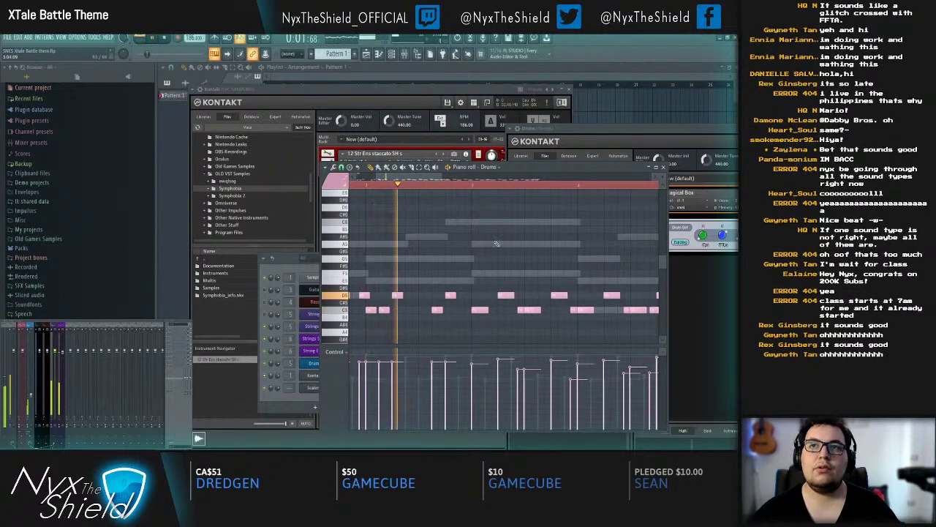
pyautogui.scroll(2, 476, 292)
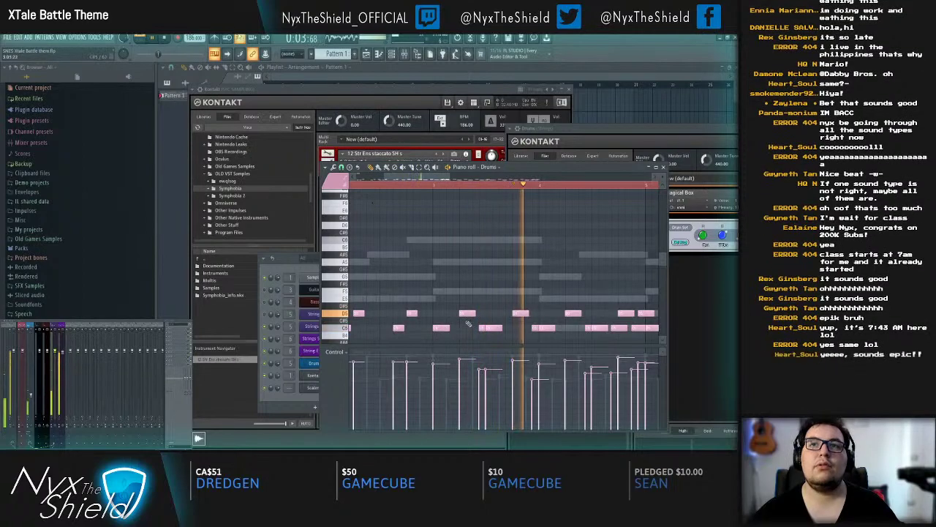
# Step: Close the drum piano roll and set the String Extra reverb to 80% dry and 18% reverb level
pyautogui.press('Escape')
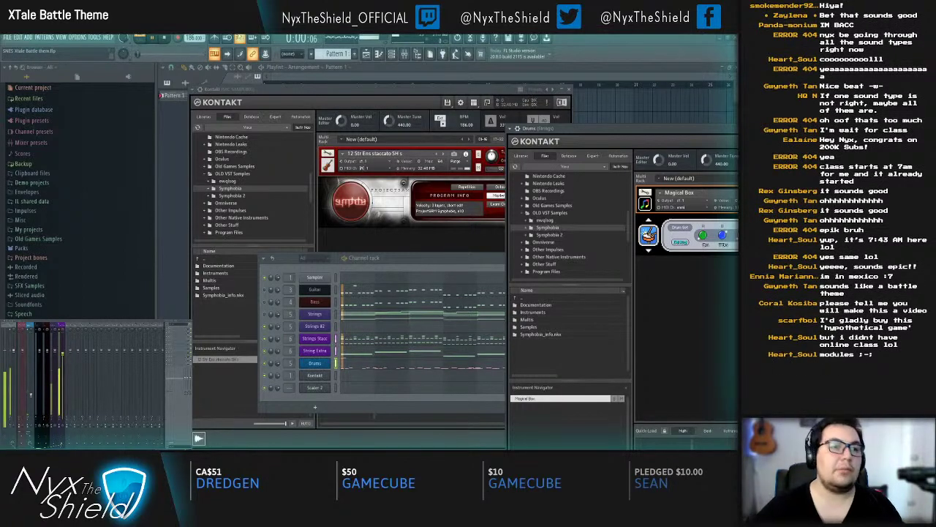
pyautogui.press('space')
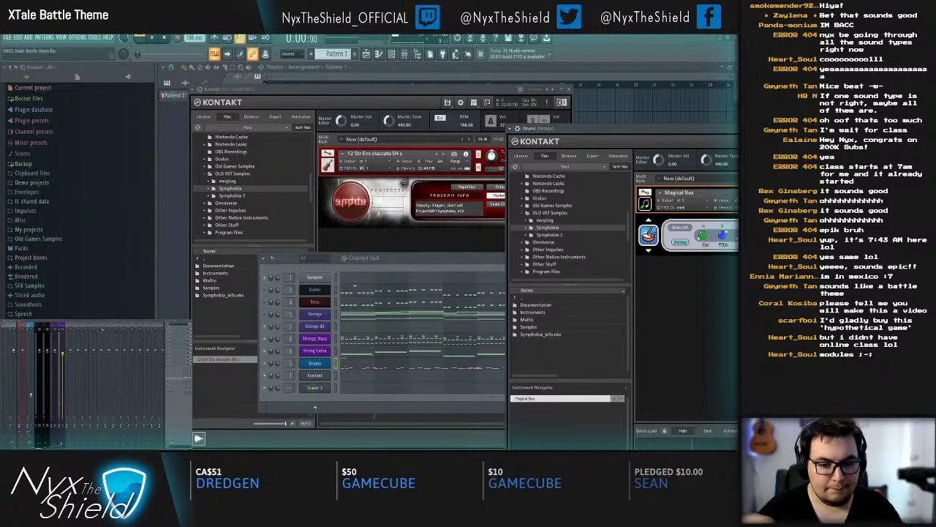
pyautogui.click(178, 337)
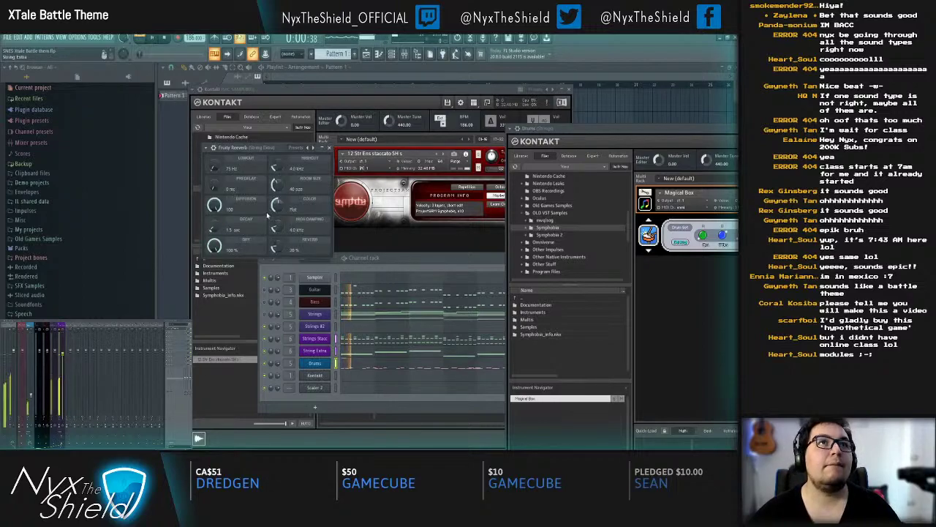
pyautogui.moveTo(280, 248); pyautogui.dragTo(280, 239)
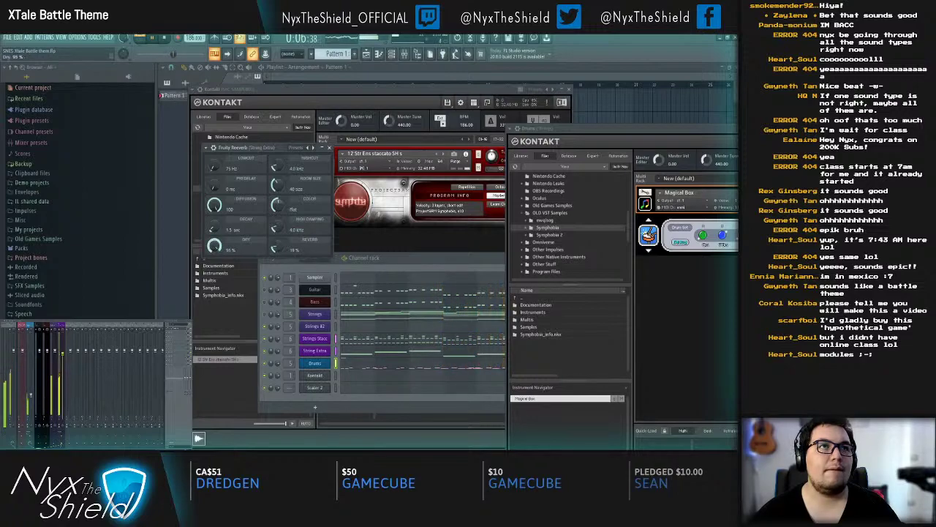
pyautogui.moveTo(214, 246); pyautogui.dragTo(214, 257)
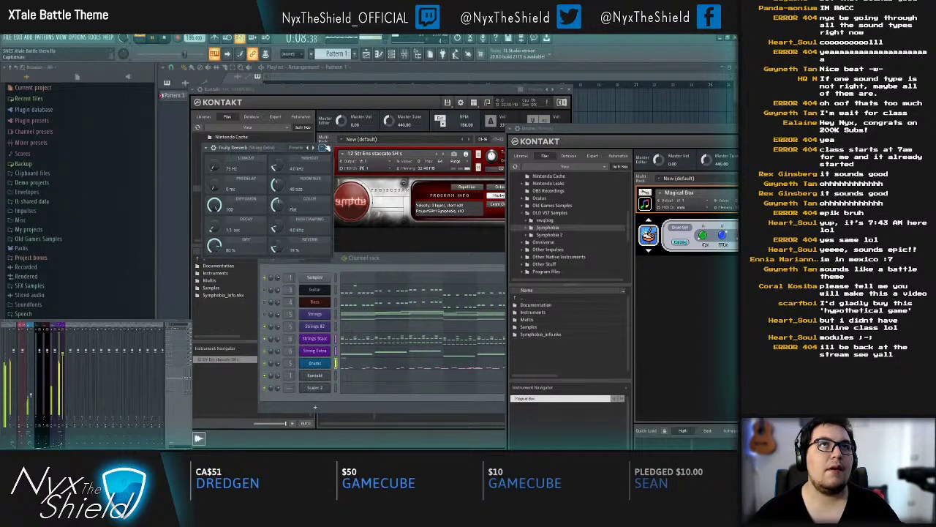
pyautogui.click(329, 148)
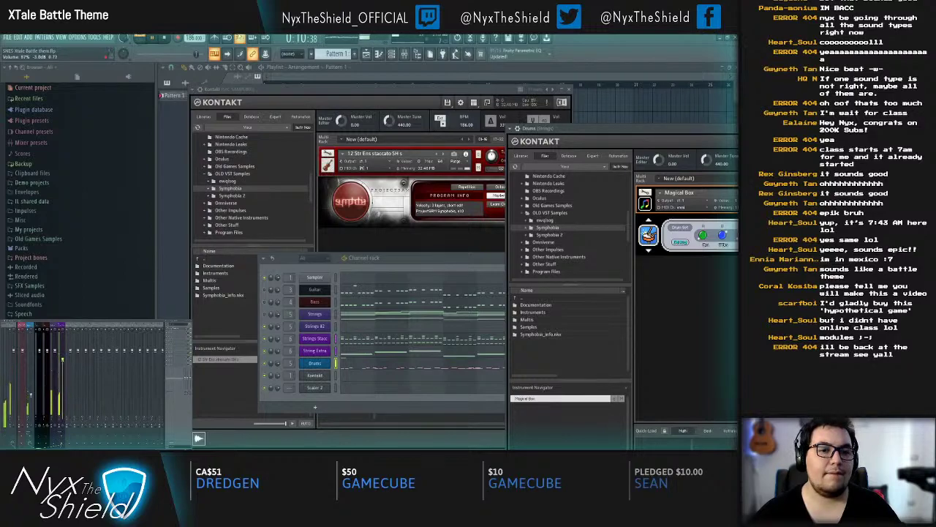
# Step: Reopen the Drums notes, play the edited opening bars, and add a C5 hit just before bar 3
pyautogui.click(387, 369)
pyautogui.moveTo(443, 241); pyautogui.dragTo(377, 242)
pyautogui.moveTo(518, 232); pyautogui.dragTo(553, 285)
pyautogui.press('space')
pyautogui.press('space')
pyautogui.scroll(2, 441, 238)
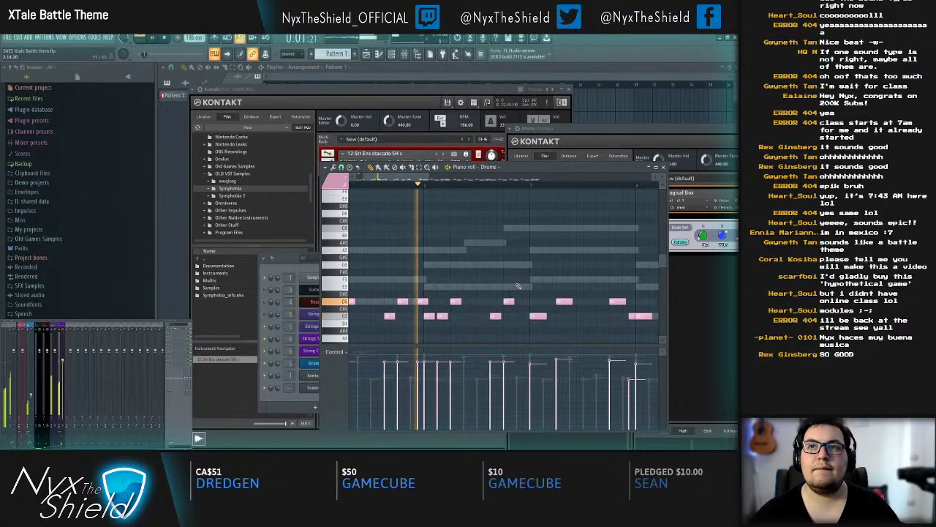
pyautogui.scroll(2, 532, 242)
pyautogui.press('space')
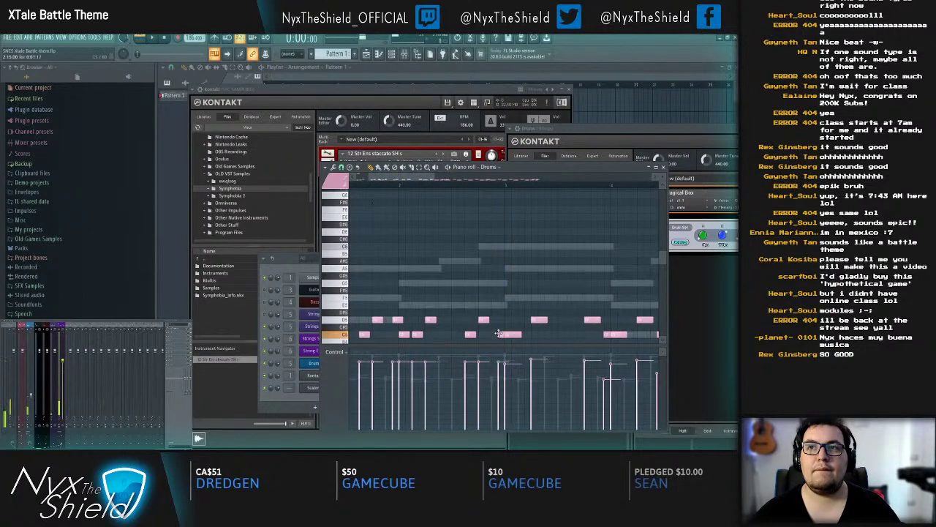
# Step: Add a C5 hit before the last D5 snare of bar 3, remove the C5 hit just before bar 4, and play the pattern
pyautogui.scroll(-2, 467, 267)
pyautogui.press('space')
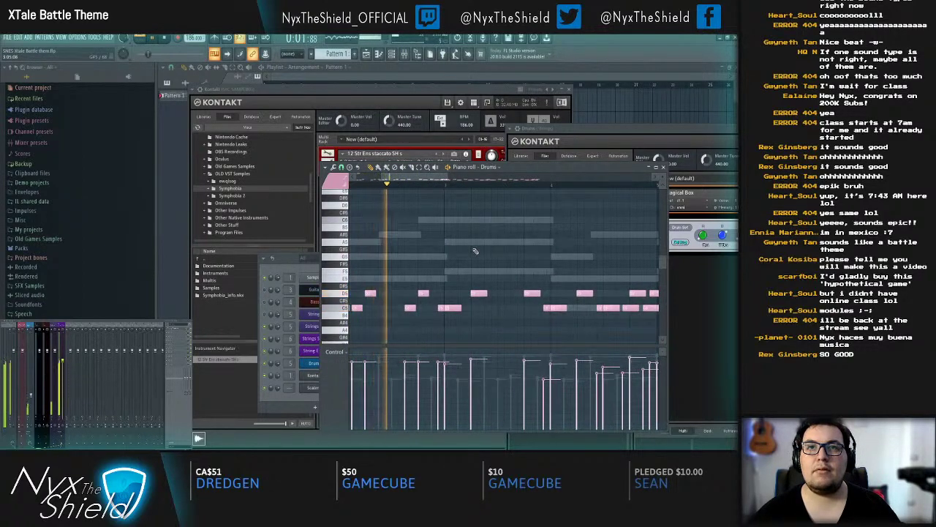
pyautogui.scroll(2, 446, 311)
pyautogui.press('space')
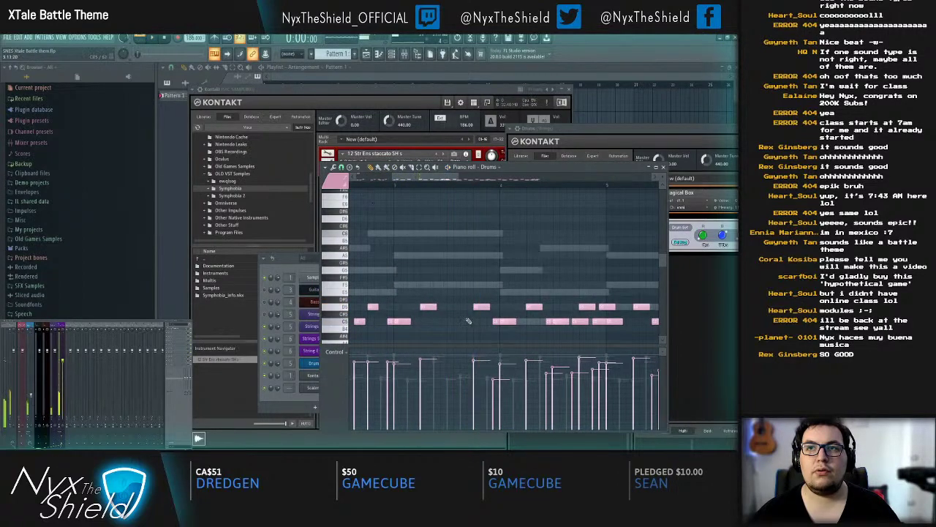
pyautogui.click(466, 321)
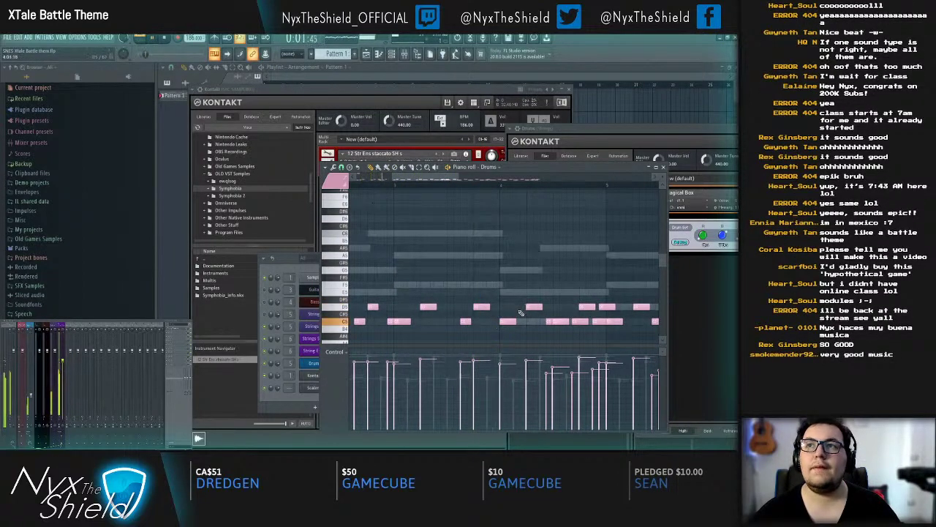
pyautogui.press('space')
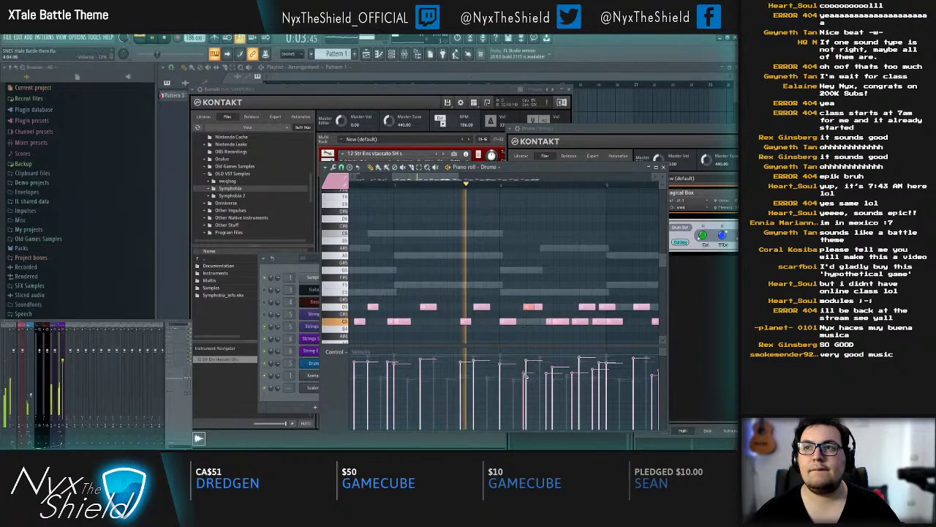
# Step: Try raising the extra drum hit beside bar 4's first snare from D5 to E5, and play it back
pyautogui.moveTo(551, 265); pyautogui.dragTo(488, 278)
pyautogui.press('space')
pyautogui.moveTo(466, 317); pyautogui.dragTo(467, 308)
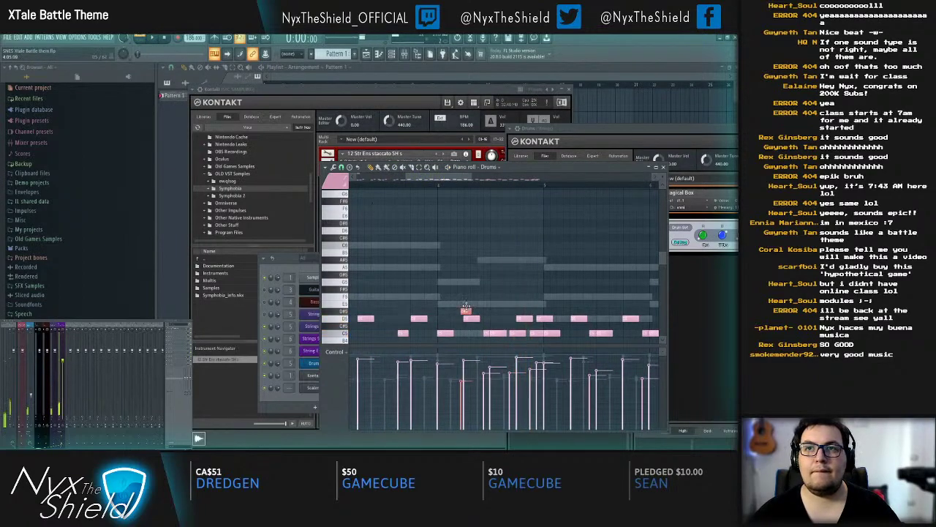
pyautogui.press('space')
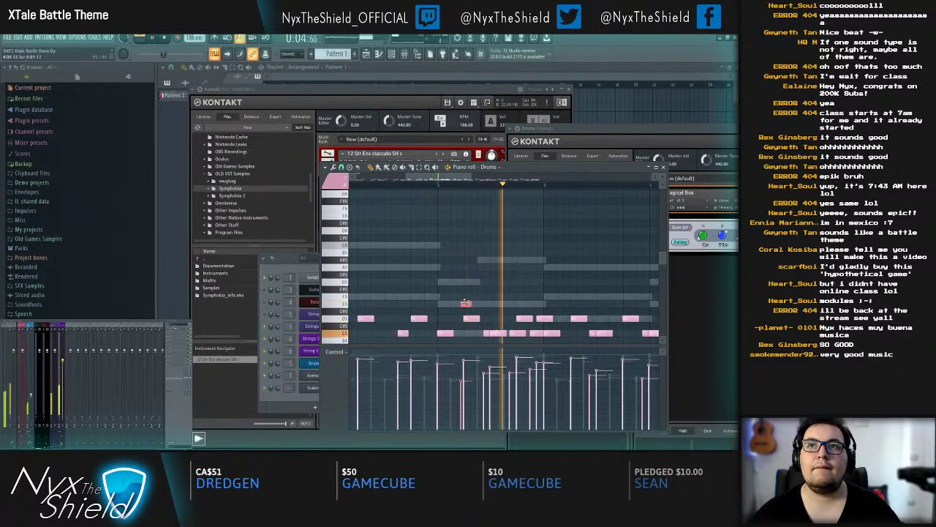
# Step: Delete the drum notes from bar 5 onward and repeat the first four bars' pattern in their place
pyautogui.keyDown('ctrl'); pyautogui.scroll(-4, 475, 293); pyautogui.keyUp('ctrl')
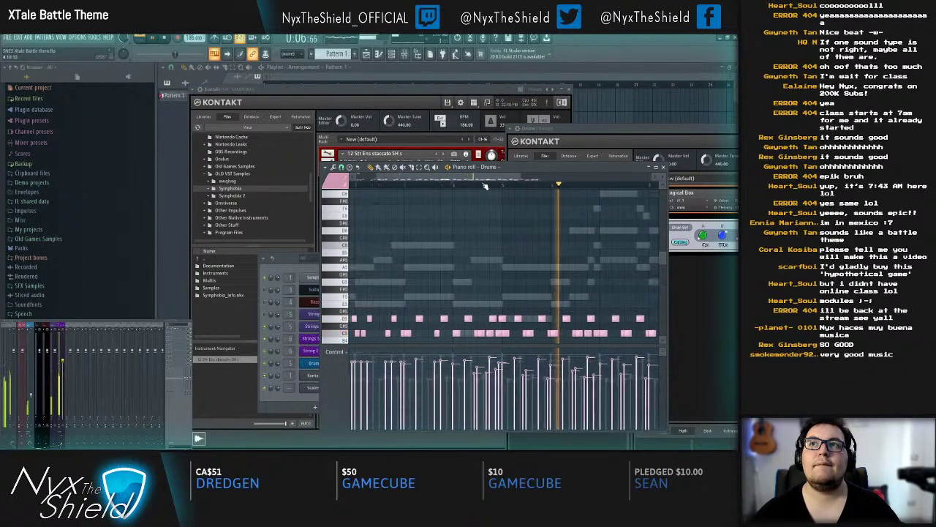
pyautogui.scroll(-3, 468, 308)
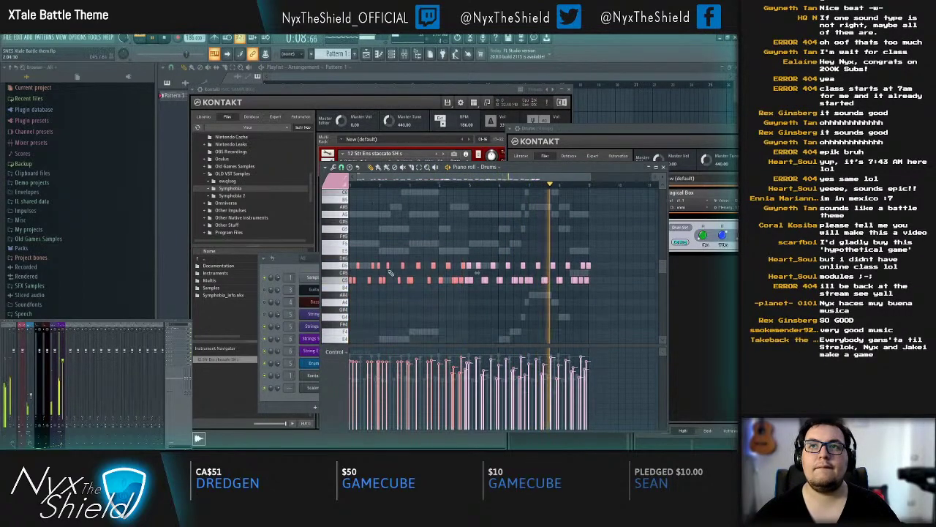
pyautogui.moveTo(608, 240); pyautogui.dragTo(472, 291)
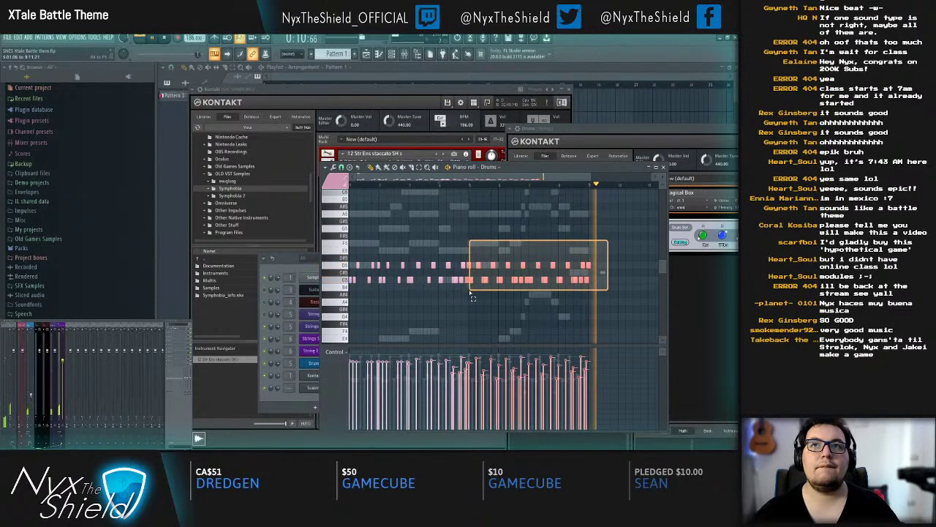
pyautogui.press('Delete')
pyautogui.keyDown('ctrl'); pyautogui.scroll(3, 453, 267); pyautogui.keyUp('ctrl')
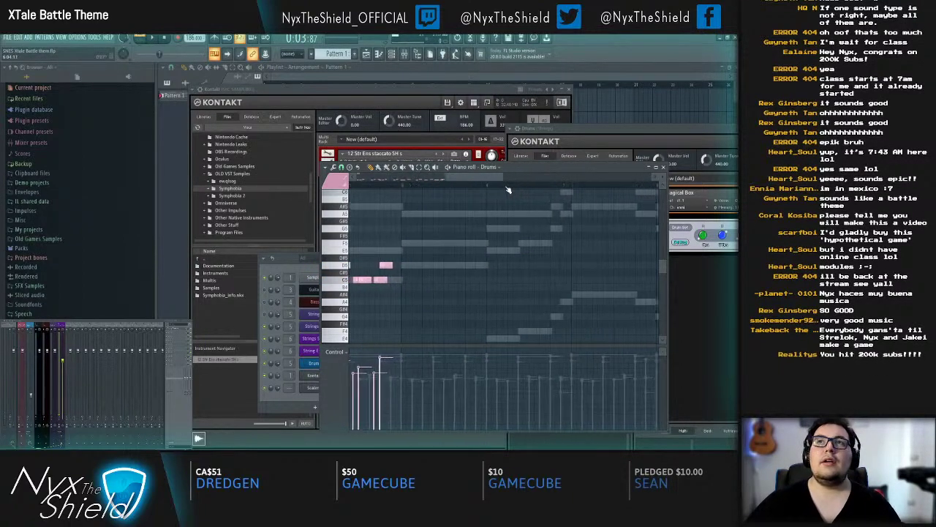
pyautogui.moveTo(437, 244); pyautogui.dragTo(572, 281)
pyautogui.press('space')
# Step: Place a drum note on A#5 at the pattern's start, lengthen it to about half a bar, and play it
pyautogui.click(352, 227)
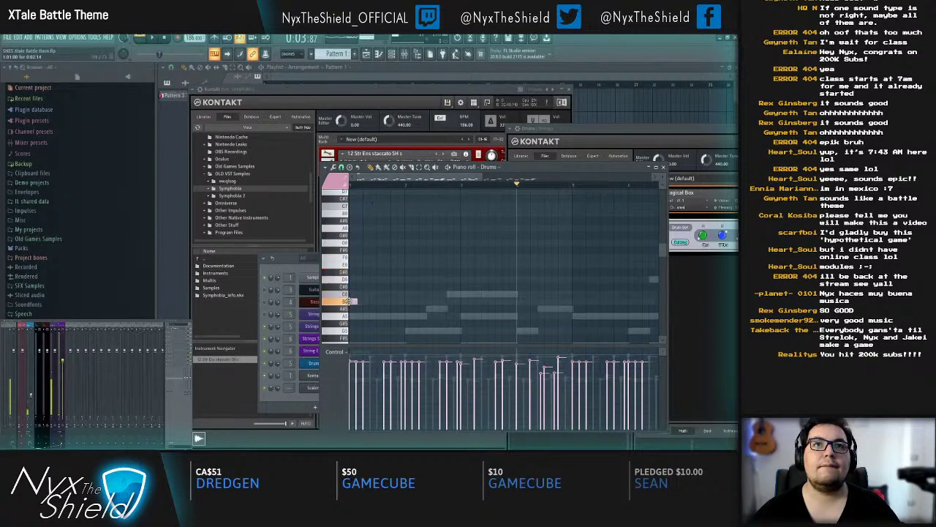
pyautogui.scroll(-3, 347, 311)
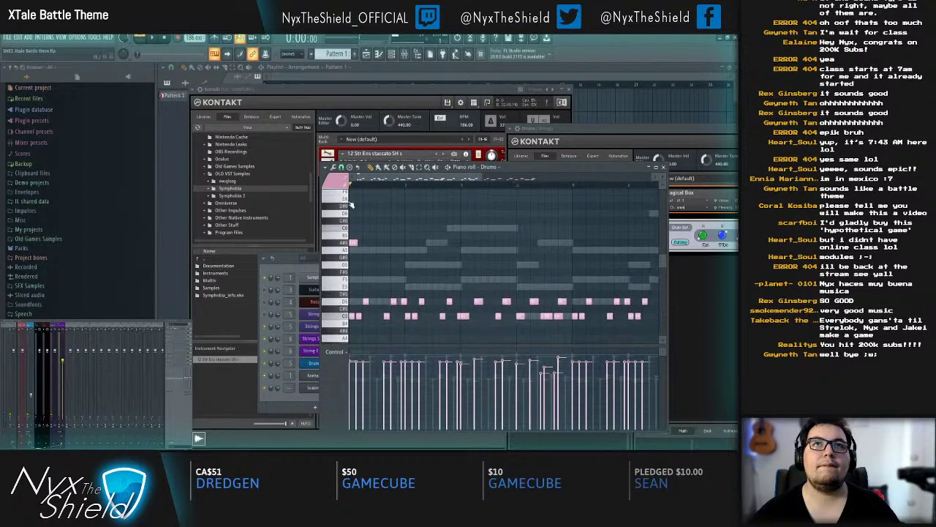
pyautogui.moveTo(370, 243); pyautogui.dragTo(376, 243)
pyautogui.press('space')
pyautogui.press('space')
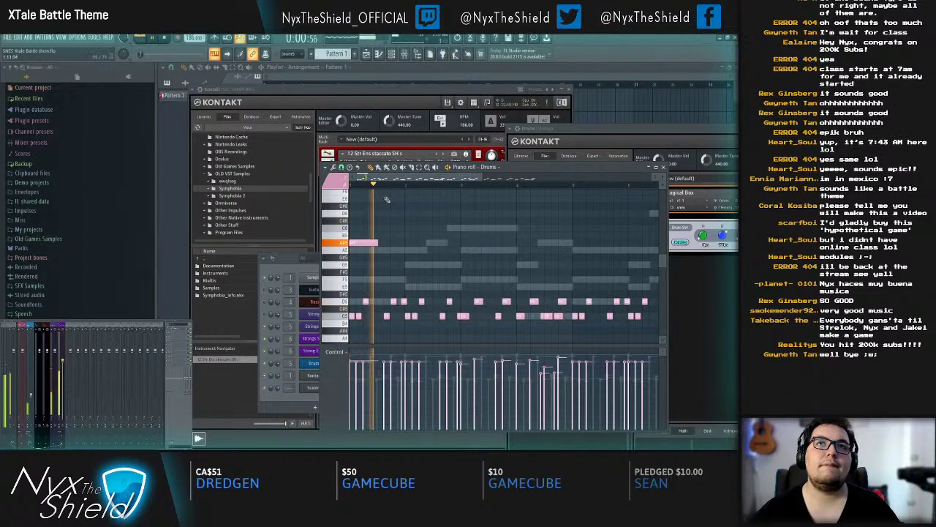
# Step: Try a G5 drum note in bar 1 starting at the first snare, and remove it
pyautogui.press('space')
pyautogui.scroll(3, 372, 192)
pyautogui.scroll(2, 438, 278)
pyautogui.moveTo(376, 299); pyautogui.dragTo(374, 292)
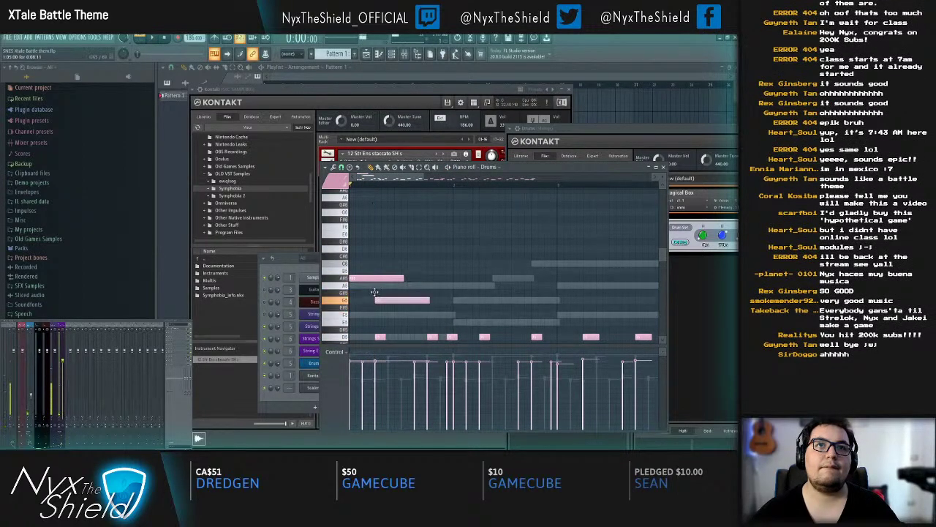
pyautogui.rightClick(427, 298)
# Step: Add short F#5 hits in bar 1 from the first snare onward and play the pattern
pyautogui.click(379, 314)
pyautogui.moveTo(374, 304); pyautogui.dragTo(390, 309)
pyautogui.press('space')
pyautogui.press('space')
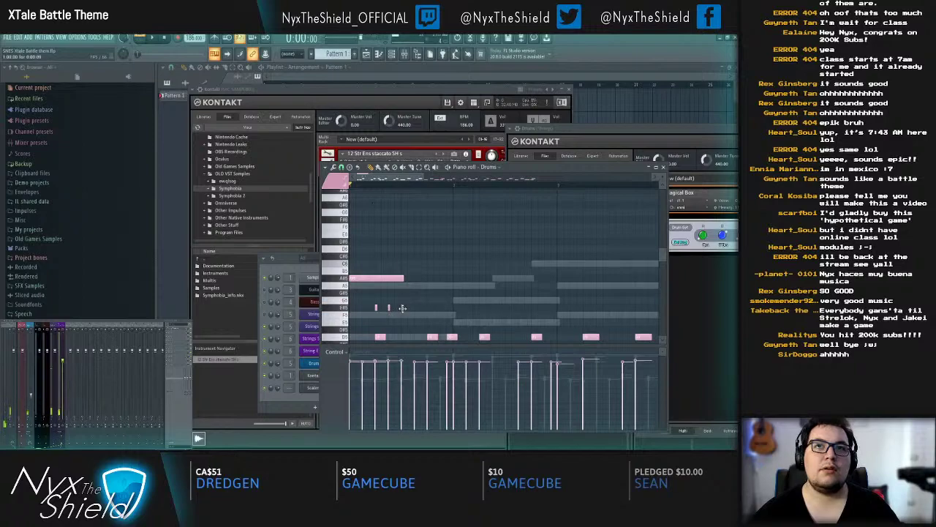
# Step: Open the Drums channel's Kontakt instrument and move its window so the Magical Box controls are fully in view
pyautogui.click(307, 404)
pyautogui.click(320, 365)
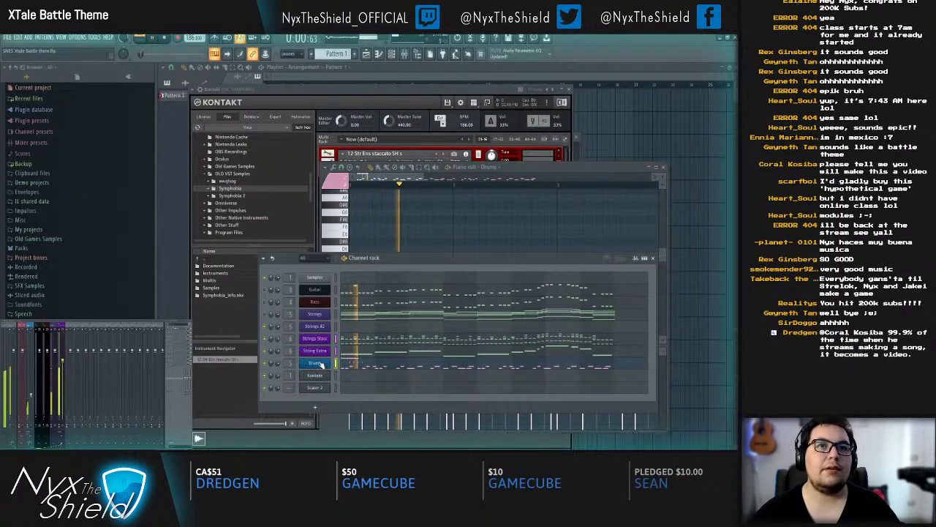
pyautogui.click(320, 365)
pyautogui.moveTo(692, 131); pyautogui.dragTo(489, 160)
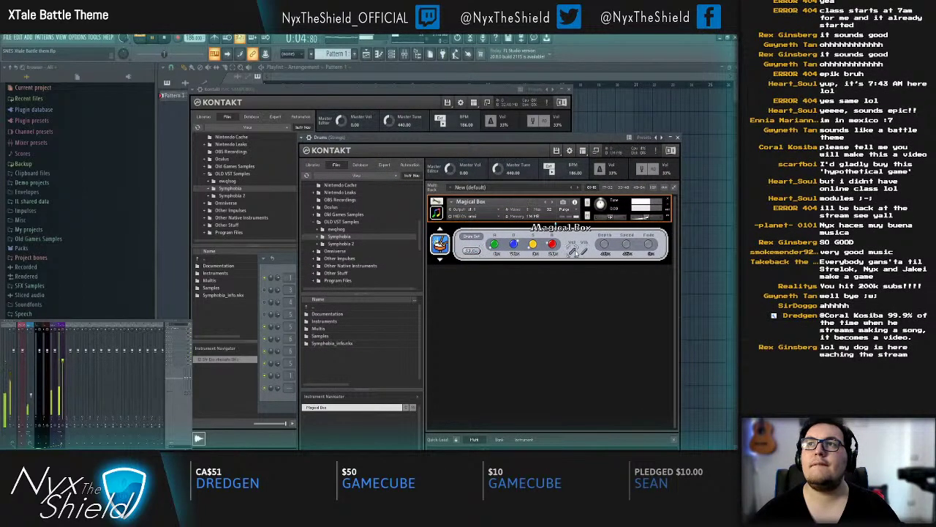
# Step: Play the pattern and reopen the Drums channel's Kontakt instrument to check its Magical Box controls
pyautogui.press('Escape')
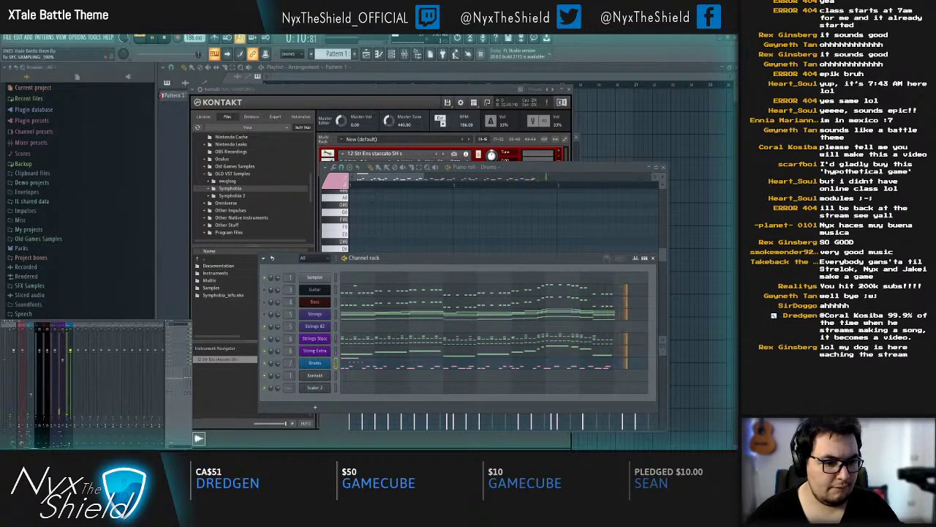
pyautogui.press('space')
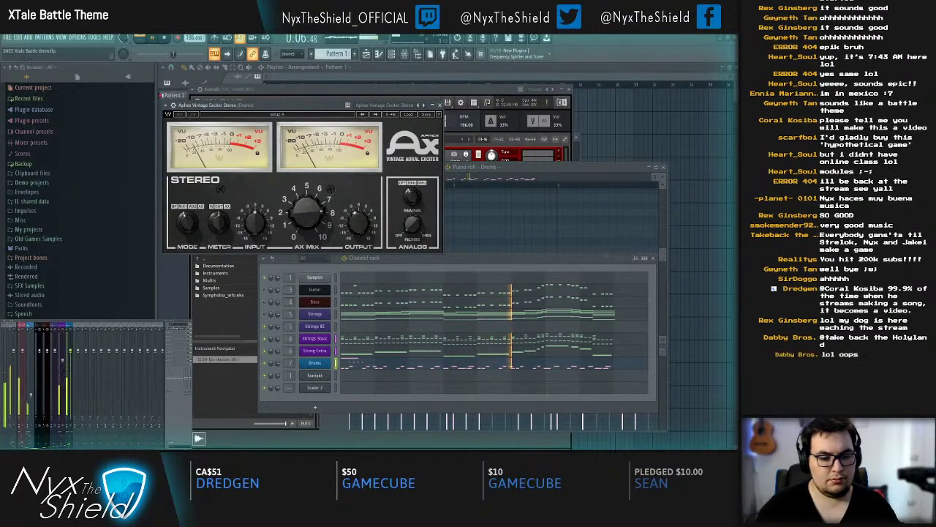
pyautogui.click(331, 279)
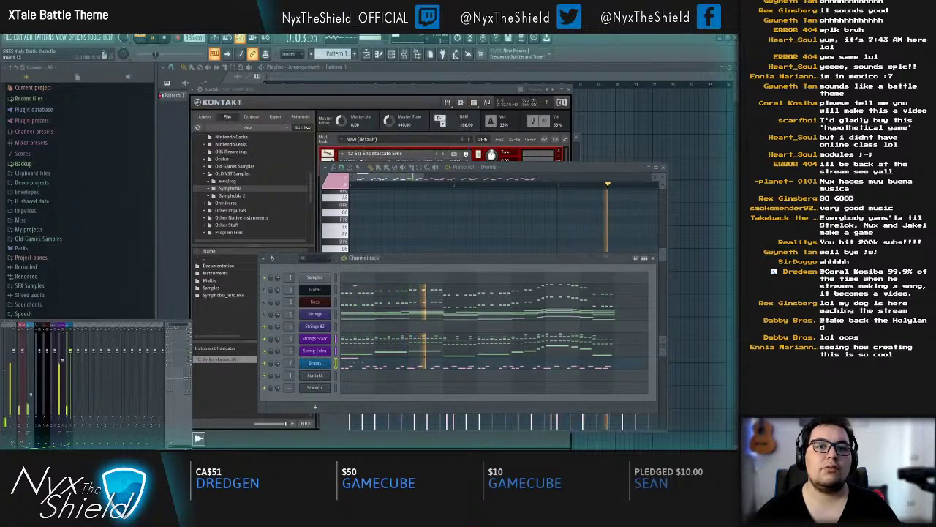
pyautogui.click(328, 363)
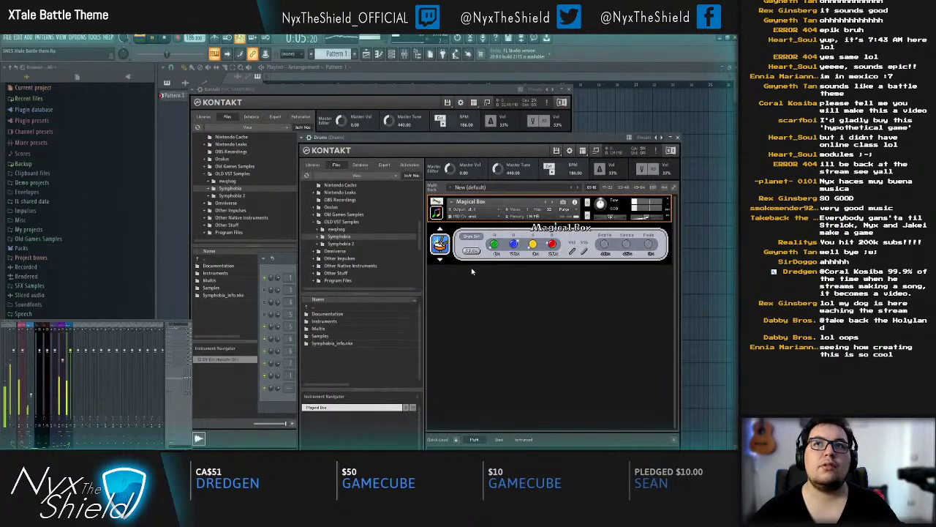
# Step: Close the open Kontakt instruments and the Drums piano roll, and play the pattern
pyautogui.click(678, 137)
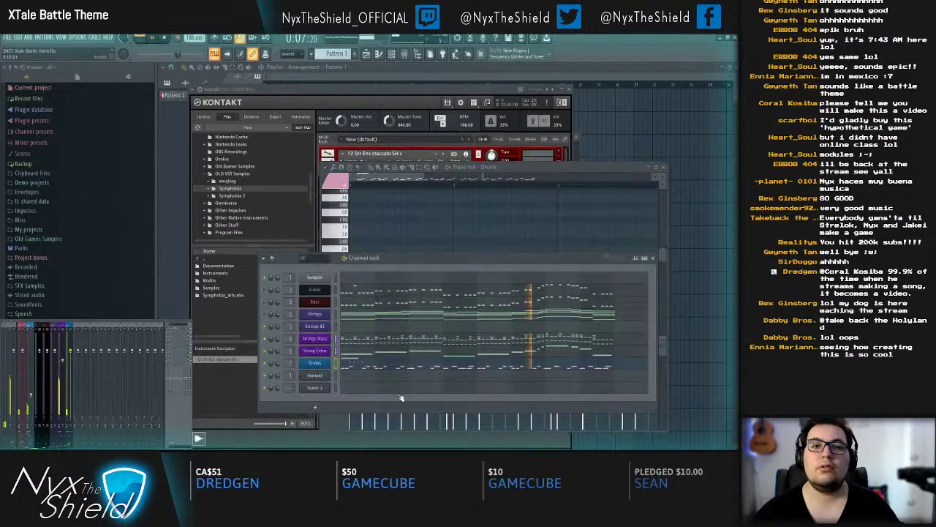
pyautogui.click(570, 89)
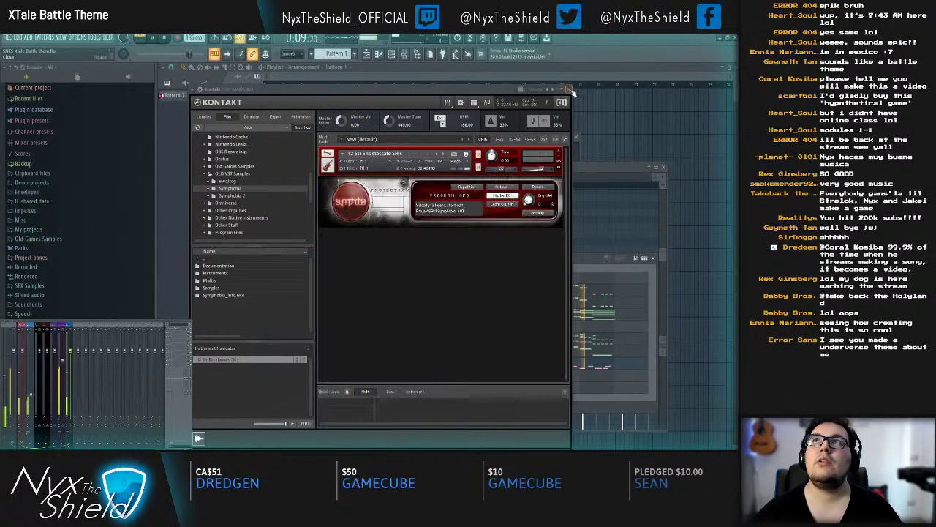
pyautogui.click(663, 168)
pyautogui.click(570, 137)
pyautogui.click(576, 137)
pyautogui.press('space')
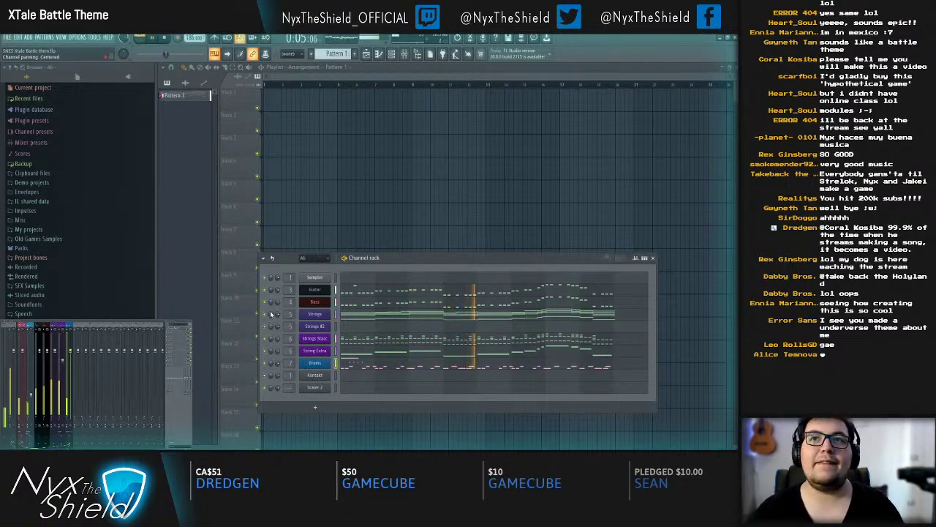
# Step: In the Drums piano roll, replace bar 1's short F#5 hits with G#5 hits every half bar on the backbeats of bars 1 and 2
pyautogui.click(441, 361)
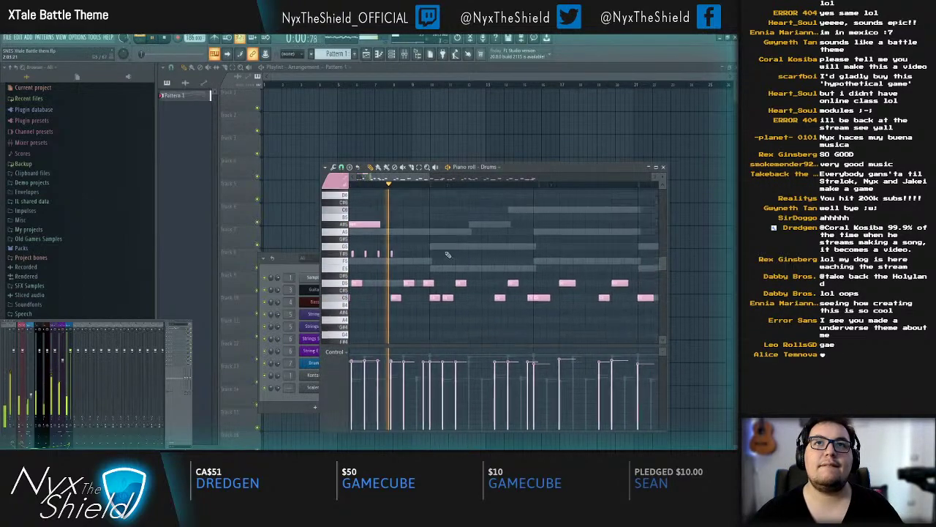
pyautogui.press('space')
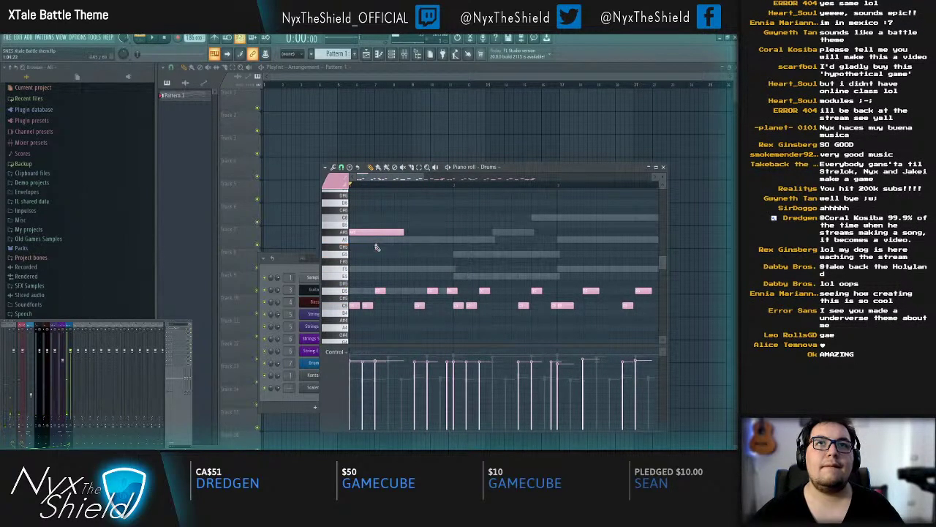
pyautogui.click(376, 245)
pyautogui.press('space')
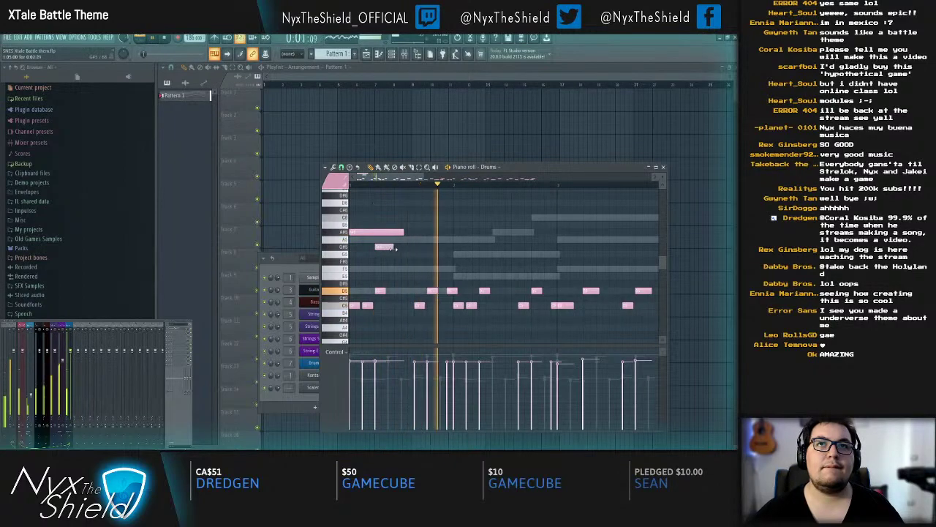
pyautogui.click(433, 246)
pyautogui.click(481, 246)
pyautogui.click(537, 246)
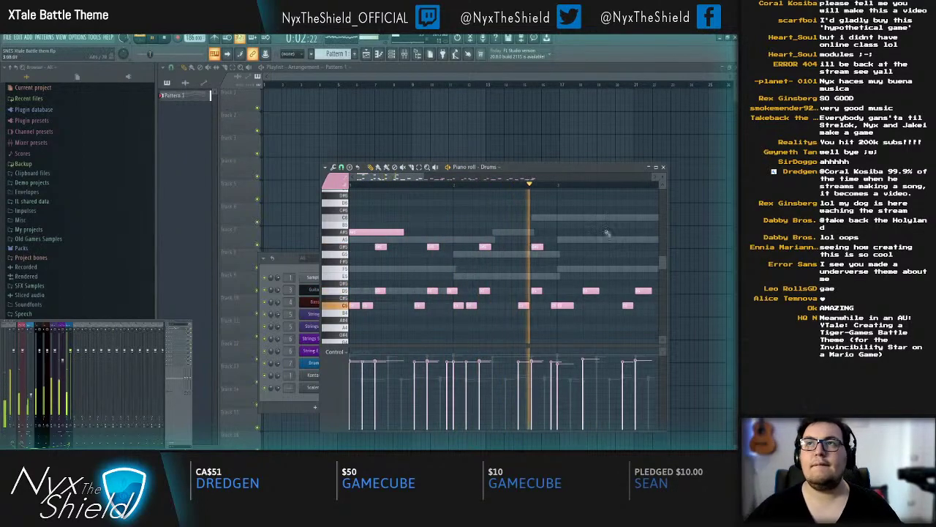
# Step: Select the four G#5 hits of bars 1 and 2, duplicate them over bars 3 and 4, and play the pattern
pyautogui.scroll(1, 533, 251)
pyautogui.press('space')
pyautogui.moveTo(535, 270)
pyautogui.mouseDown()
pyautogui.moveTo(371, 275)
pyautogui.moveTo(578, 269)
pyautogui.moveTo(359, 276)
pyautogui.mouseUp()
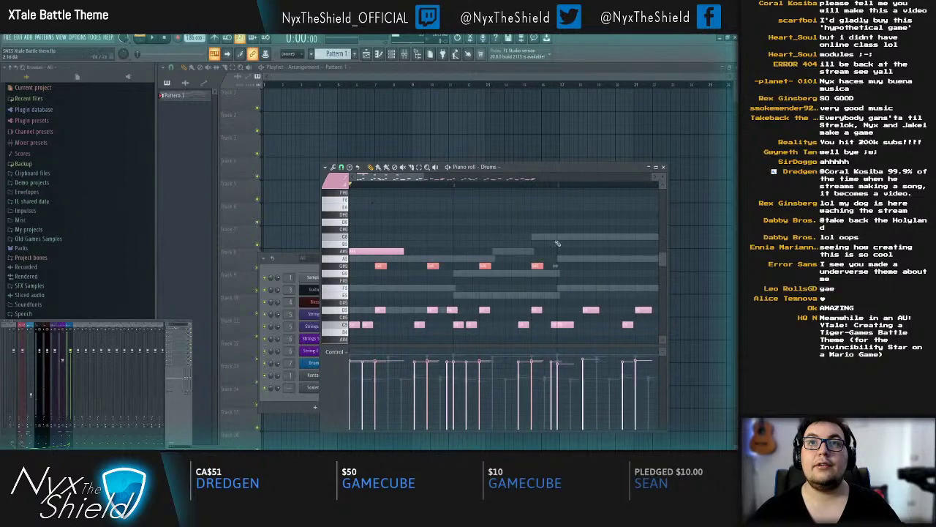
pyautogui.hscroll(3, 499, 246)
pyautogui.hotkey('ctrl', 'b')
pyautogui.press('space')
pyautogui.hscroll(-1, 436, 238)
pyautogui.hotkey('ctrl', 'd')
pyautogui.scroll(2, 504, 261)
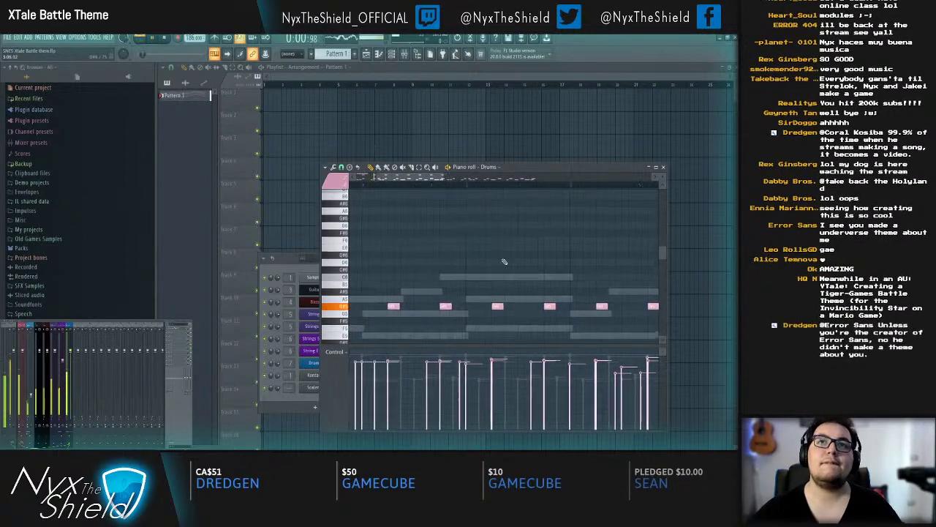
# Step: Follow the duplicated G#5 hits through bar 4 against the kicks and snares during playback
pyautogui.scroll(-2, 538, 261)
pyautogui.hscroll(2, 534, 252)
pyautogui.hscroll(2, 525, 242)
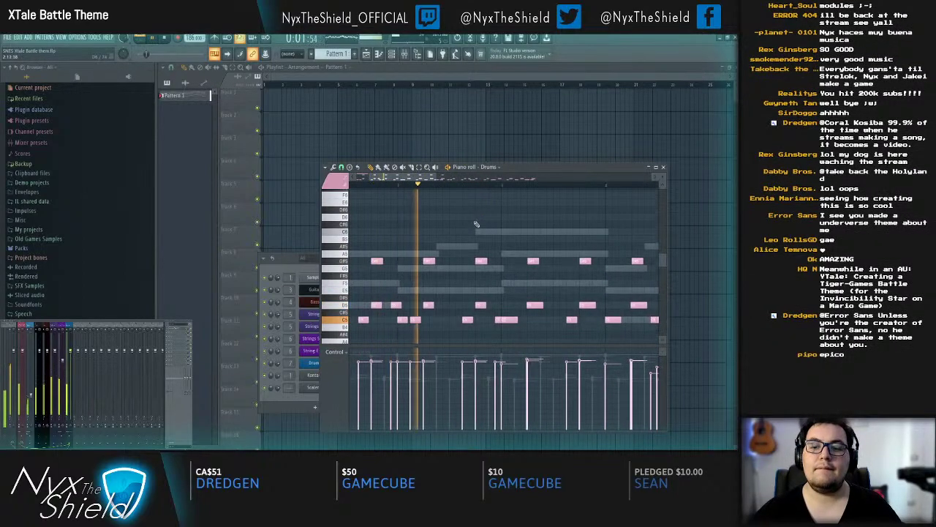
pyautogui.moveTo(504, 228); pyautogui.dragTo(386, 240)
pyautogui.moveTo(540, 228); pyautogui.dragTo(480, 253)
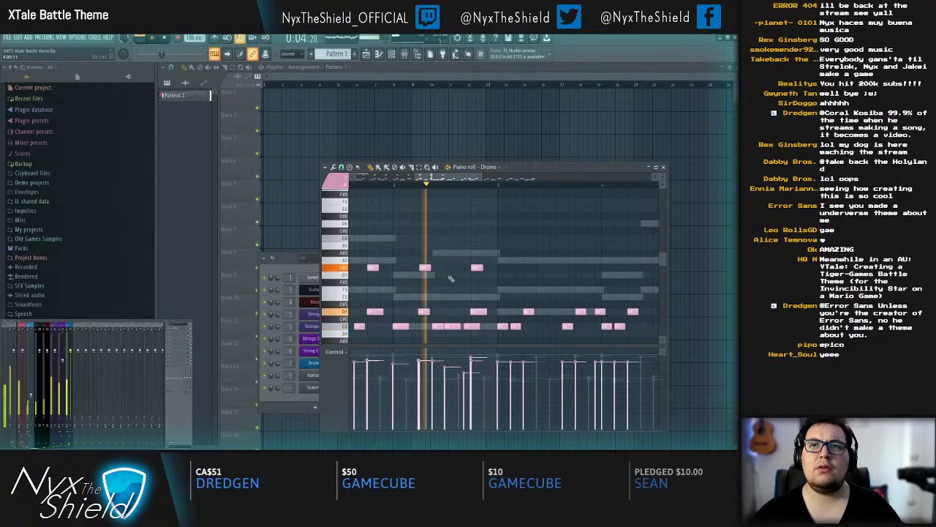
# Step: Remove two C5 kicks around the middle of bar 4 and shift its last D5 snare slightly earlier
pyautogui.press('space')
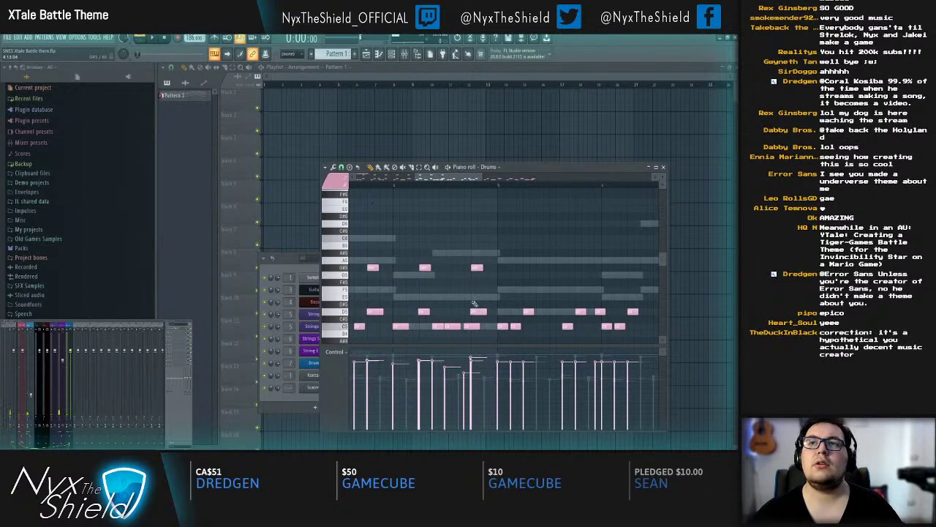
pyautogui.press('space')
pyautogui.scroll(-2, 486, 278)
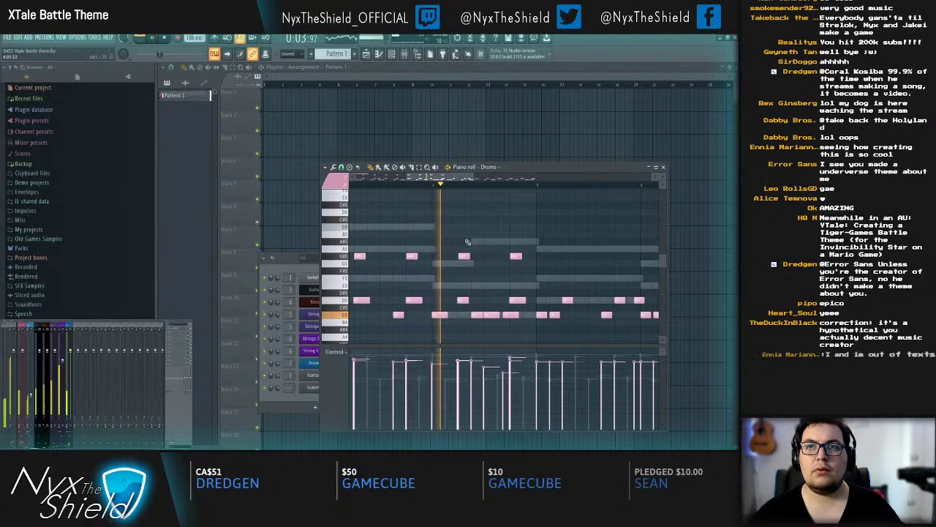
pyautogui.press('space')
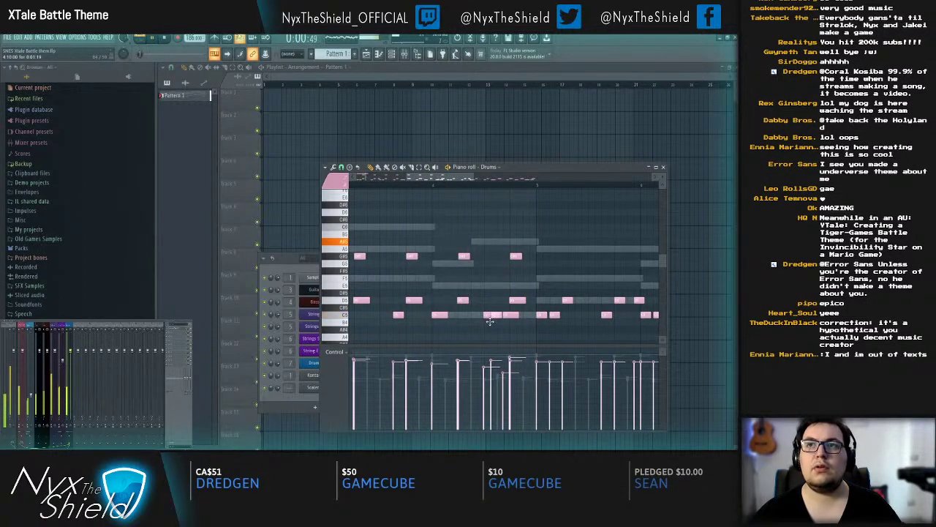
pyautogui.press('space')
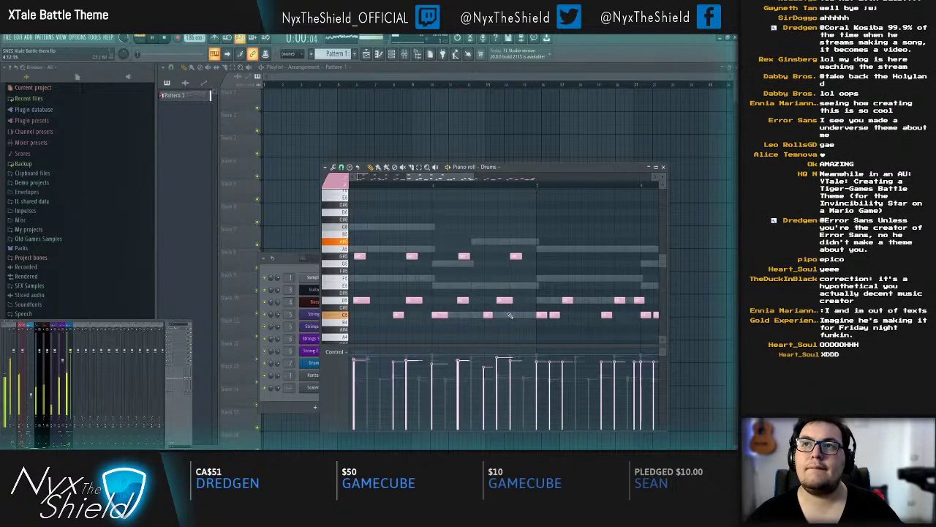
# Step: Add a C5 kick and a D5 snare near the end of bar 4 and play from just before that bar
pyautogui.click(429, 185)
pyautogui.press('space')
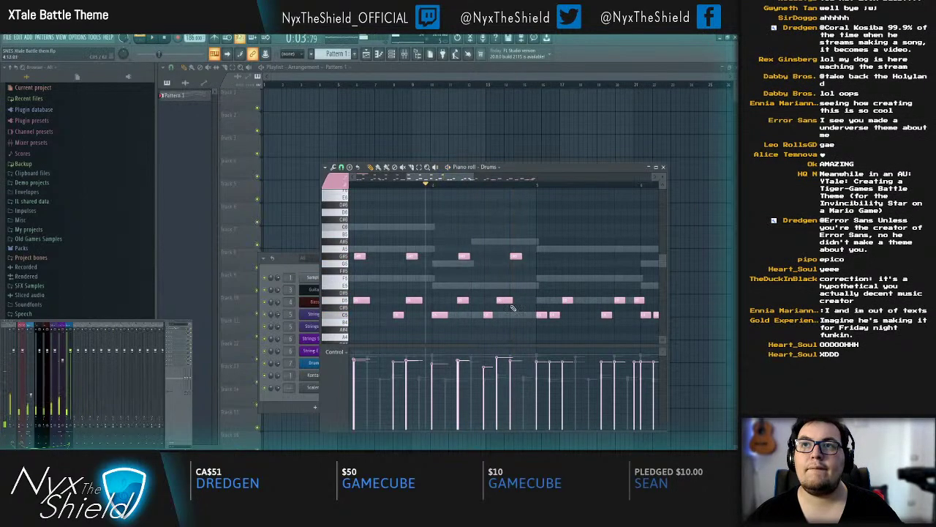
pyautogui.click(512, 314)
pyautogui.click(525, 300)
pyautogui.press('space')
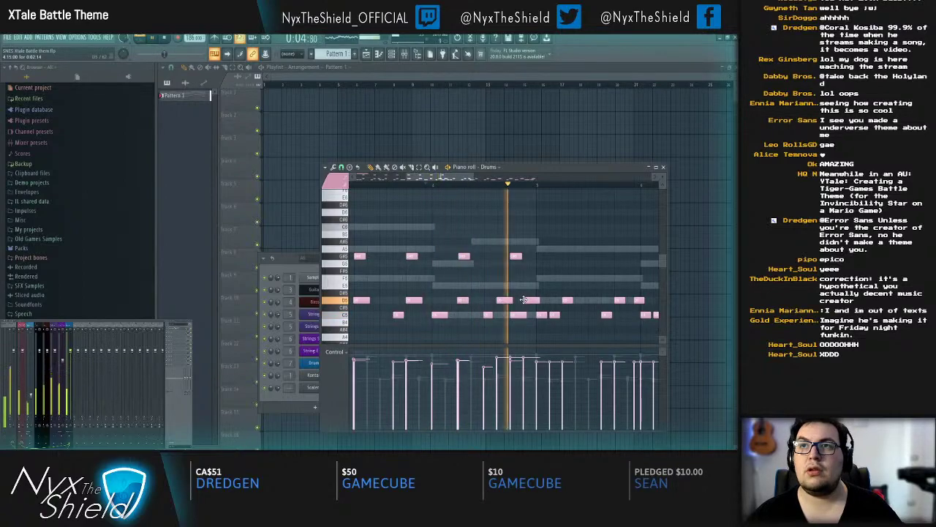
# Step: Place a long A#5 hit at the start of bar 5 and duplicate the G#5 hits of bars 1 to 4 over bars 5 to 8
pyautogui.press('space')
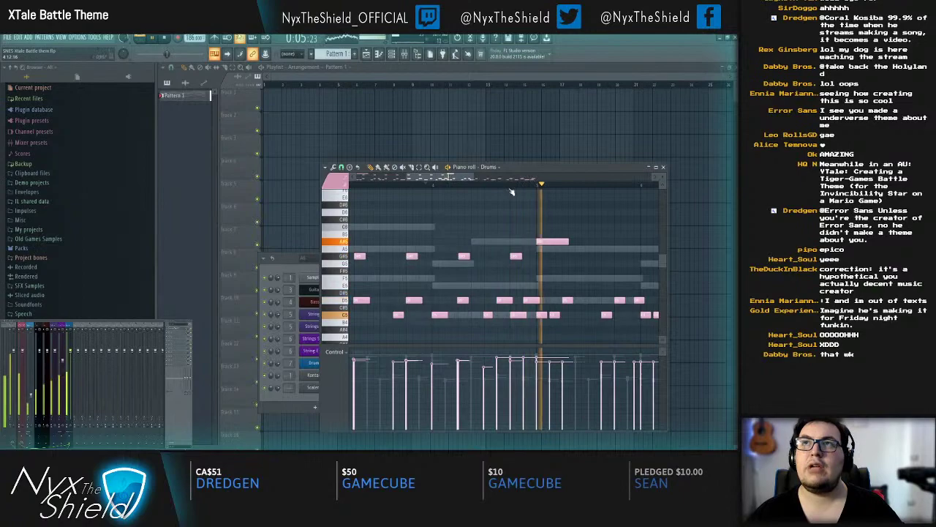
pyautogui.scroll(-3, 510, 187)
pyautogui.scroll(-2, 511, 188)
pyautogui.moveTo(477, 259); pyautogui.dragTo(350, 252)
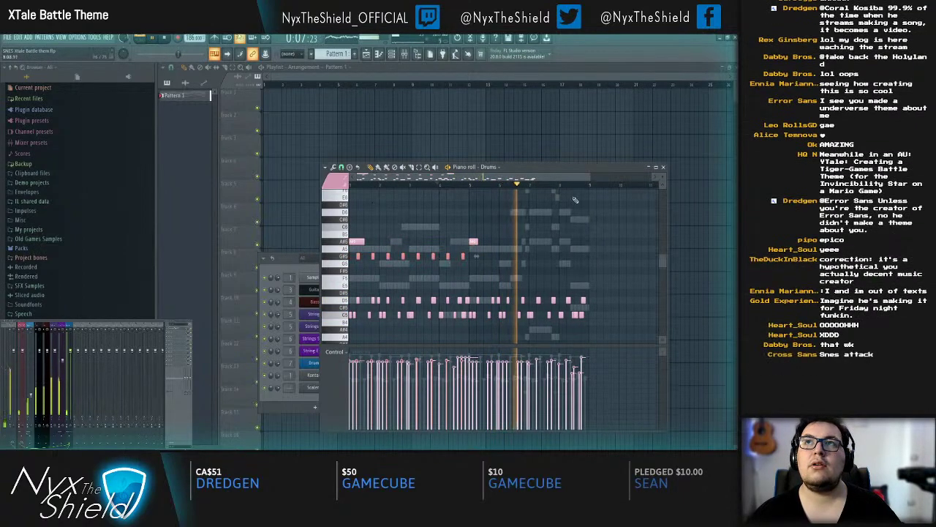
pyautogui.scroll(3, 546, 189)
pyautogui.scroll(-3, 545, 191)
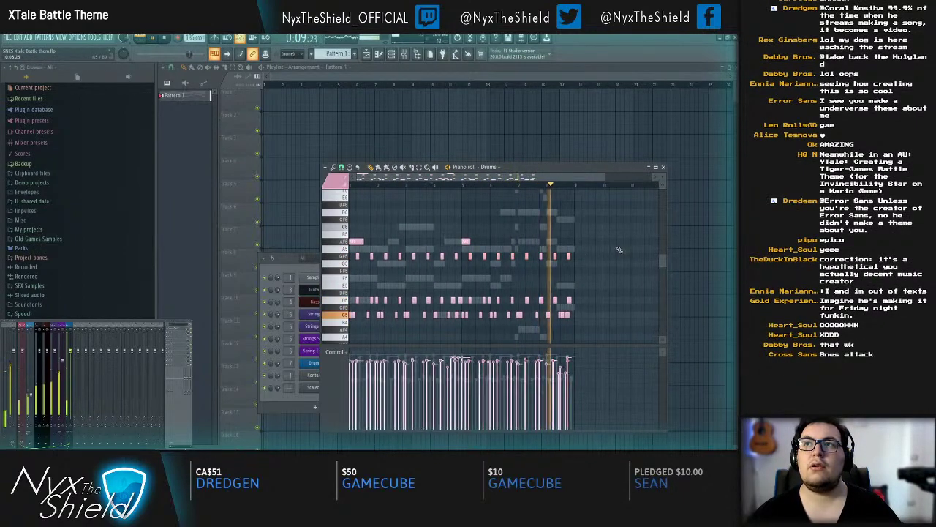
# Step: Rework the drum fill in the second half of bar 8 with extra D5 snares and rearranged, shorter C5 kicks
pyautogui.scroll(5, 584, 198)
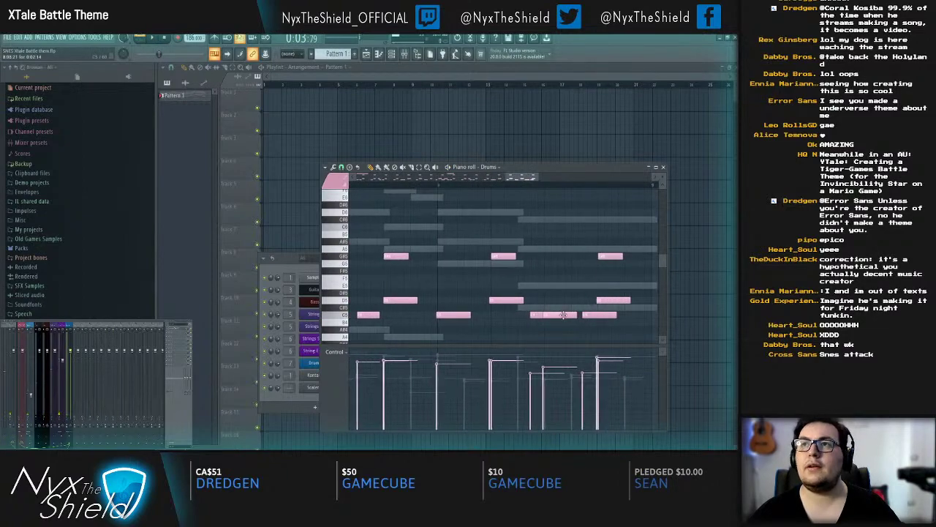
pyautogui.rightClick(572, 314)
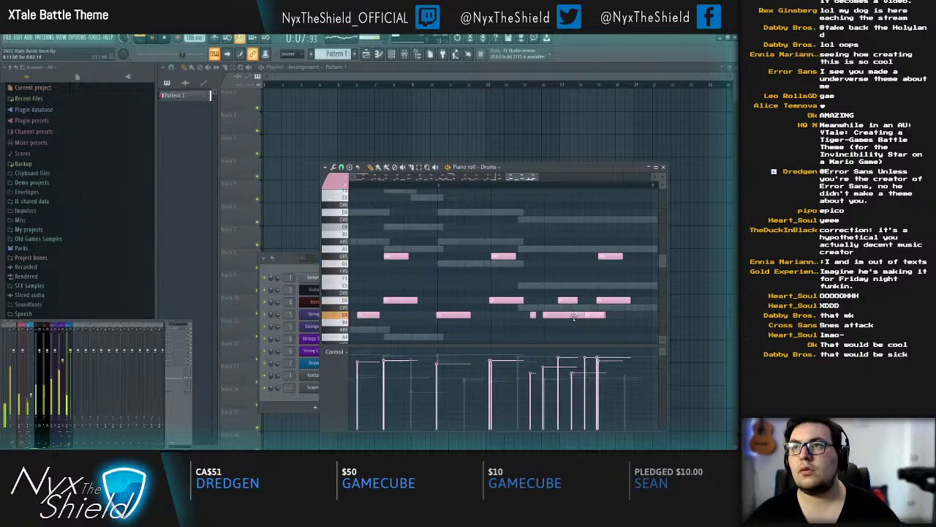
pyautogui.moveTo(586, 319); pyautogui.dragTo(596, 315)
pyautogui.rightClick(649, 272)
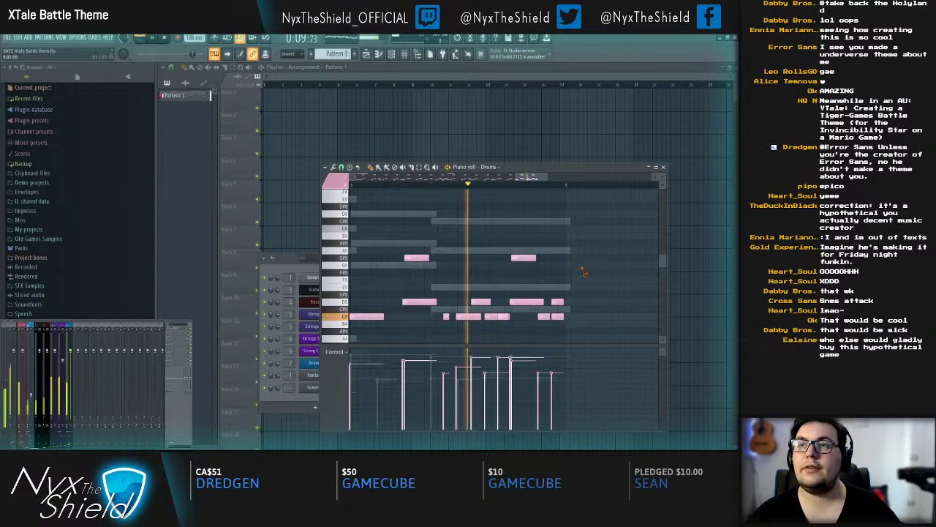
# Step: Add three consecutive F#5 hits between the first and second snares of bar 1 and play them
pyautogui.press('F7')
pyautogui.click(586, 365)
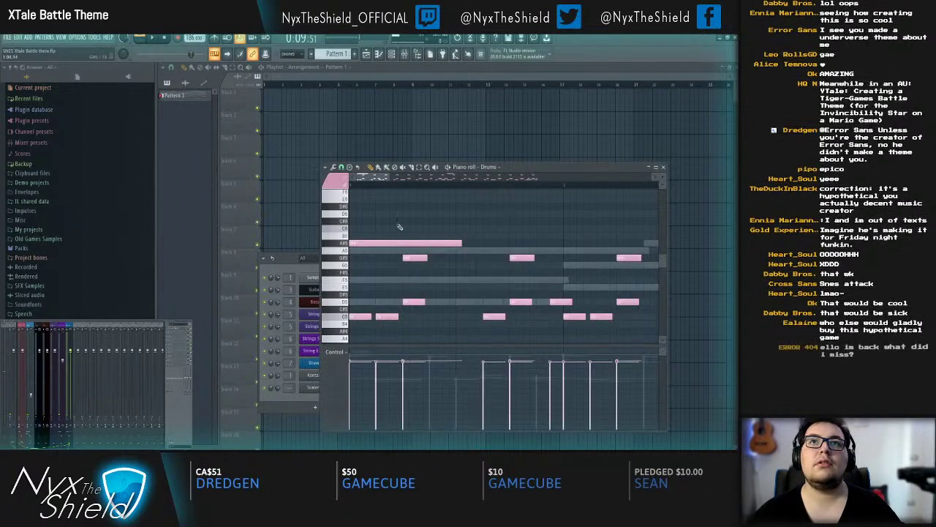
pyautogui.scroll(-3, 417, 241)
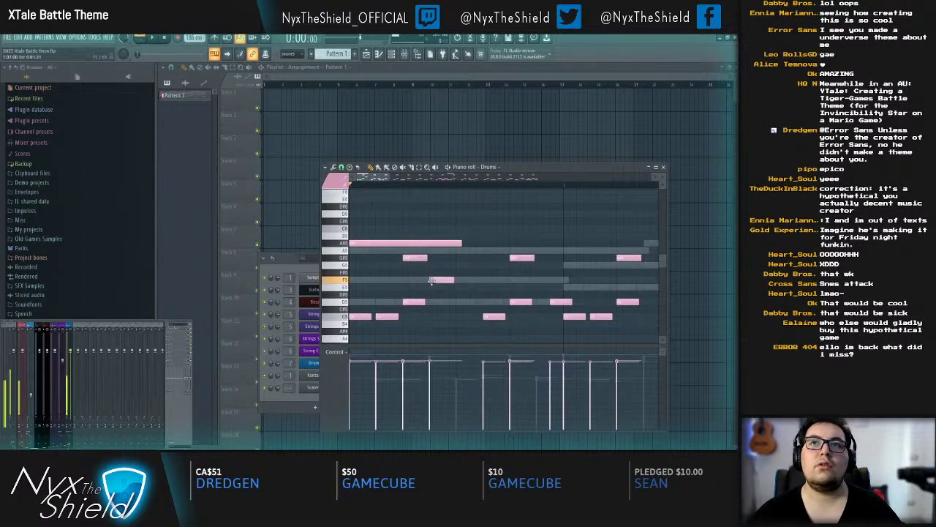
pyautogui.click(485, 273)
pyautogui.press('space')
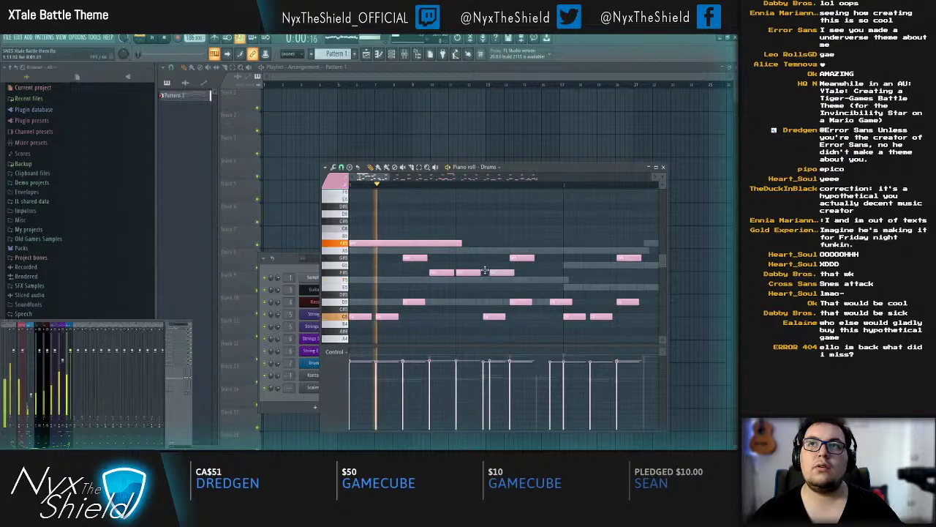
pyautogui.press('space')
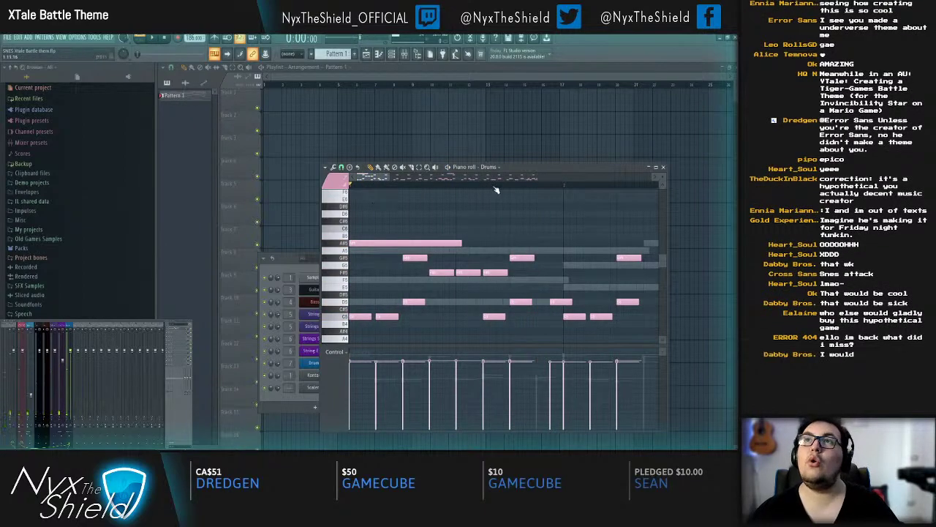
# Step: Repeat the three-note F#5 group between the snares and duplicate it across the remaining bars through bar 8
pyautogui.scroll(-2, 436, 278)
pyautogui.press('space')
pyautogui.moveTo(437, 270); pyautogui.dragTo(381, 270)
pyautogui.moveTo(455, 249); pyautogui.dragTo(446, 278)
pyautogui.hotkey('ctrl', 'b')
pyautogui.moveTo(516, 271); pyautogui.dragTo(619, 257)
pyautogui.moveTo(529, 273); pyautogui.dragTo(351, 247)
pyautogui.hotkey('ctrl', 'b')
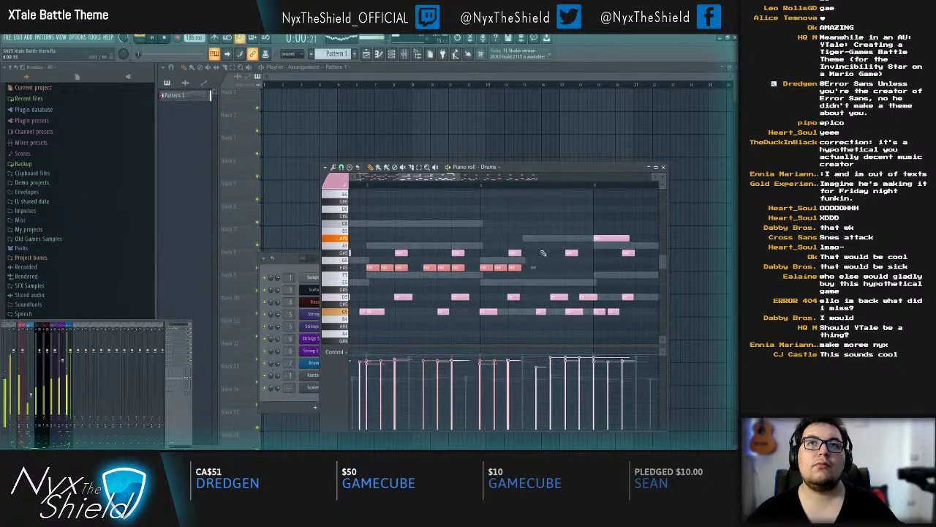
pyautogui.moveTo(545, 253); pyautogui.dragTo(508, 253)
pyautogui.moveTo(360, 271); pyautogui.dragTo(438, 277)
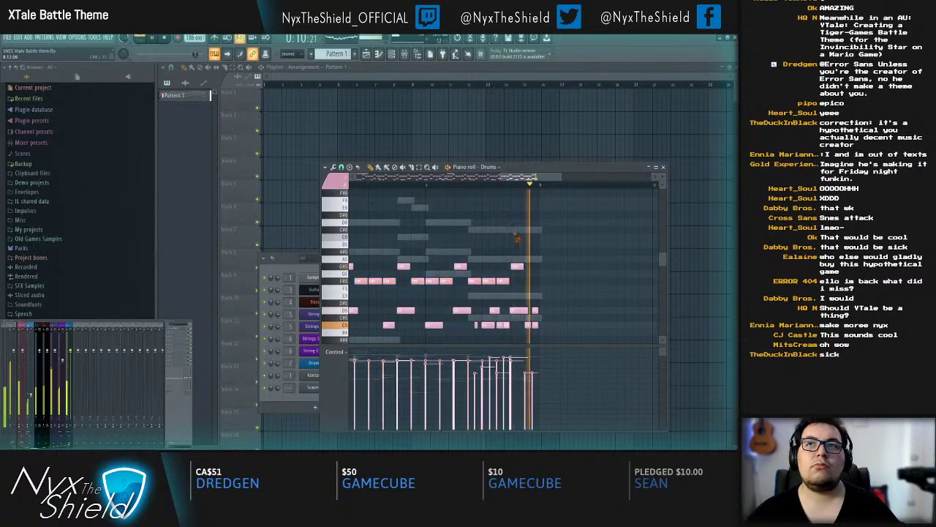
# Step: Replay the drums from late in bar 7 and examine the fill at the end of bar 8
pyautogui.scroll(-5, 512, 188)
pyautogui.click(477, 186)
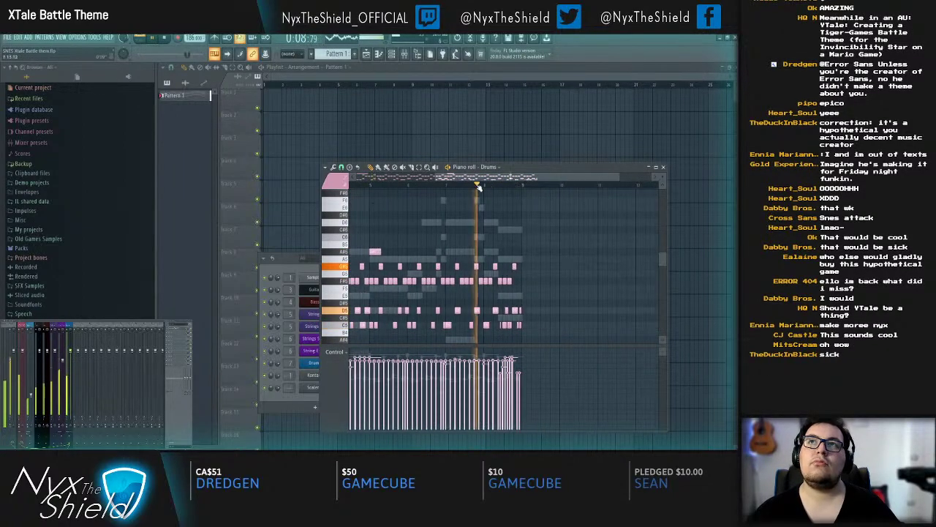
pyautogui.scroll(6, 531, 193)
pyautogui.scroll(-6, 534, 196)
pyautogui.press('space')
pyautogui.scroll(5, 518, 187)
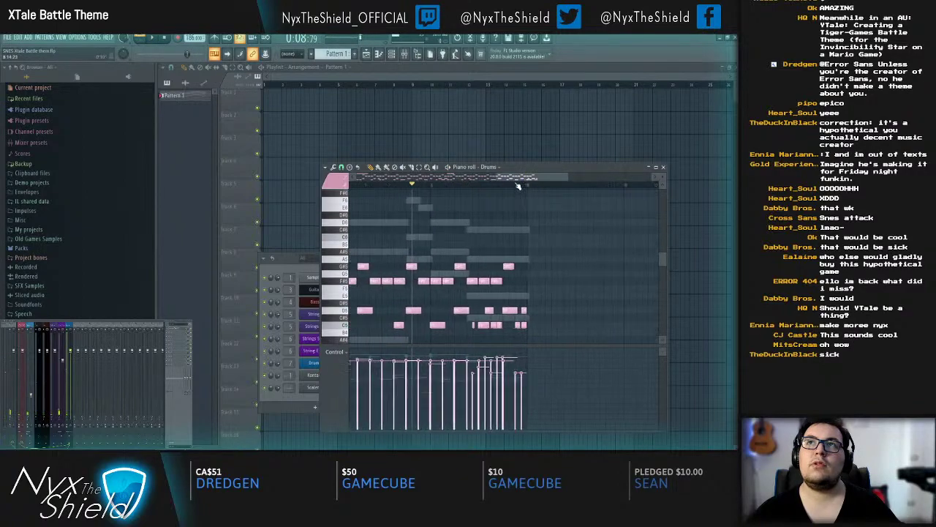
# Step: Replace the last two F#5 hits and the final G#5 hit of bar 8 with two long A#5 hits and play the ending
pyautogui.scroll(1, 518, 185)
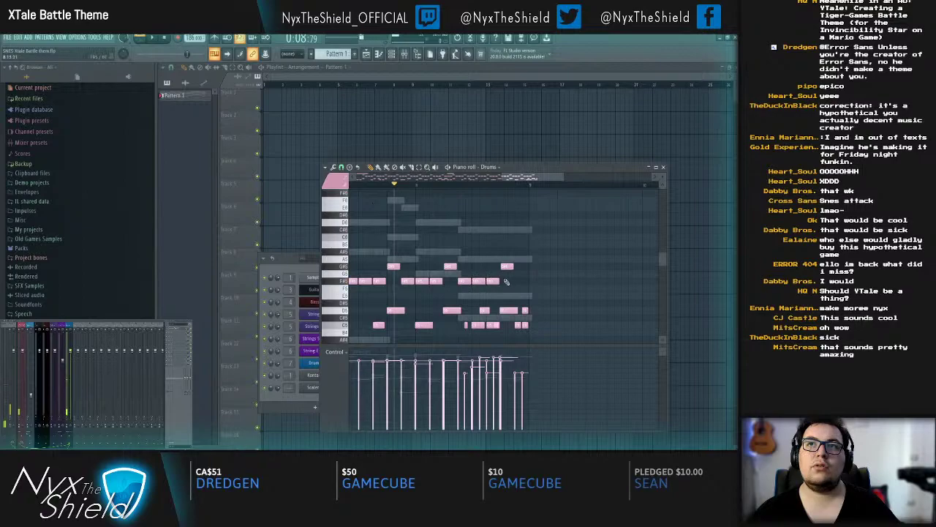
pyautogui.press('space')
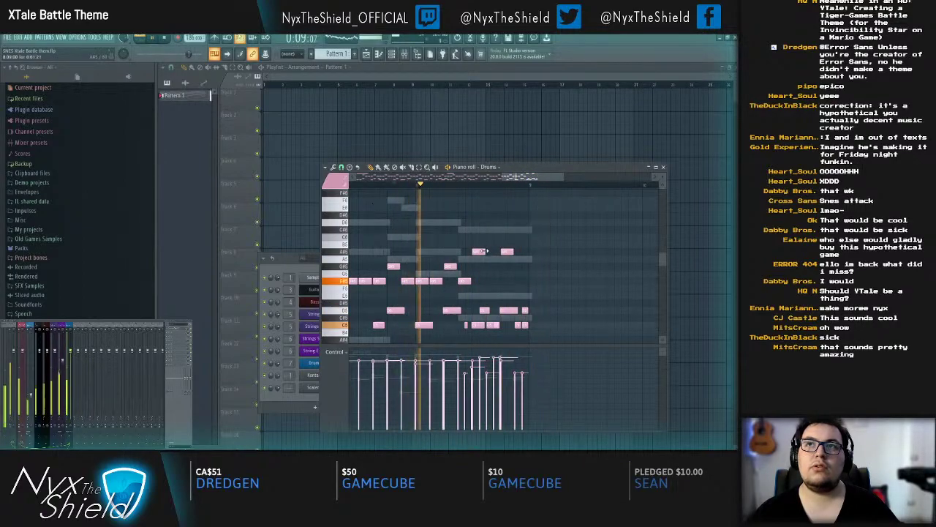
pyautogui.moveTo(485, 252); pyautogui.dragTo(527, 253)
pyautogui.press('space')
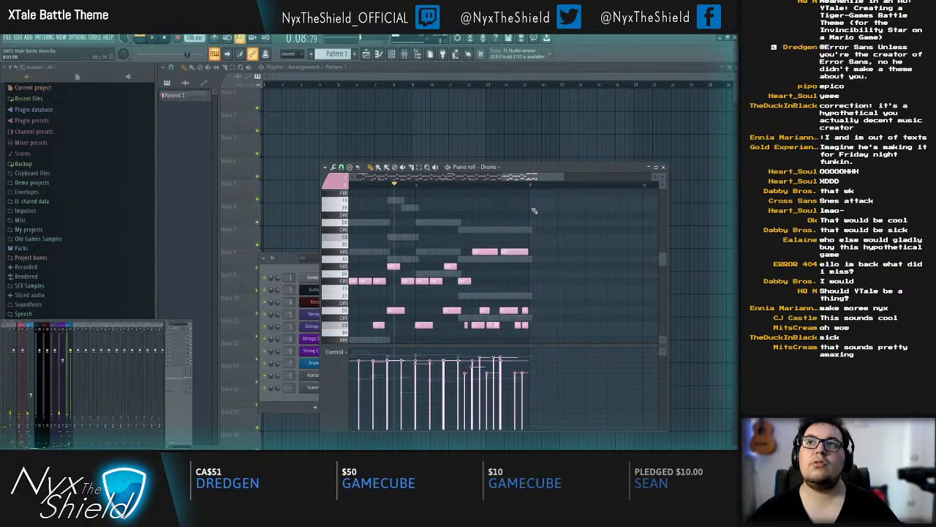
pyautogui.press('space')
pyautogui.press('Escape')
pyautogui.press('Escape')
pyautogui.press('space')
# Step: Place a Pattern 1 clip at the start of Track 1 and trim it to exactly eight bars
pyautogui.click(301, 97)
pyautogui.moveTo(300, 97); pyautogui.dragTo(278, 98)
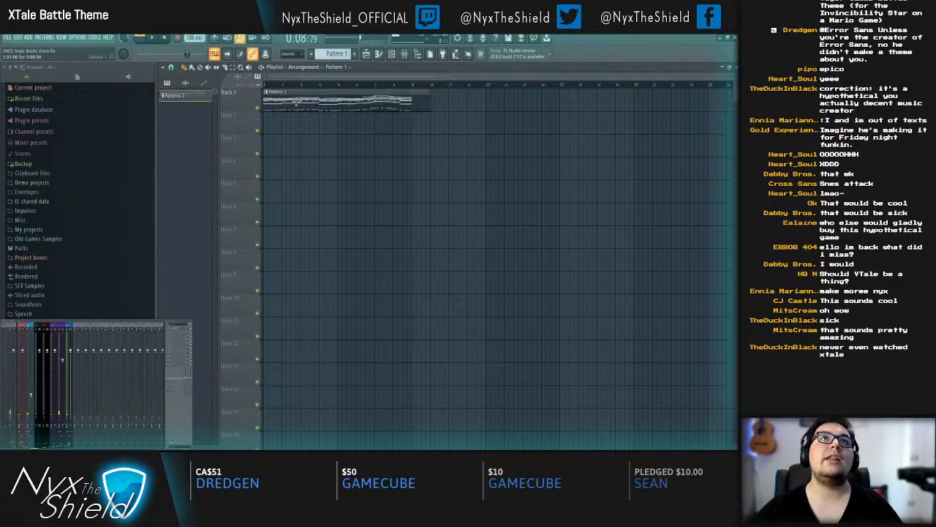
pyautogui.scroll(5, 411, 91)
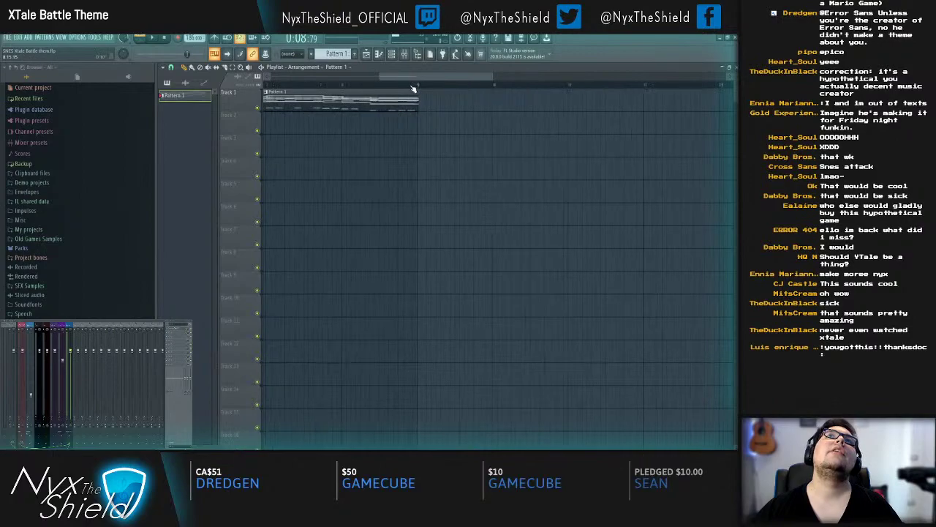
pyautogui.scroll(-5, 421, 87)
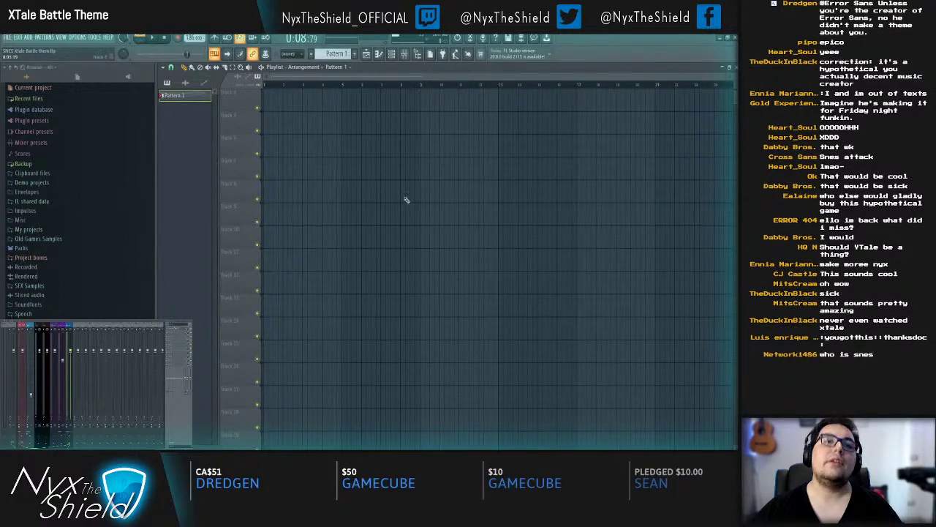
# Step: Duplicate the Pattern 1 clip three times back to back on Track 1 and play the arrangement from the start
pyautogui.hotkey('ctrl', 'a')
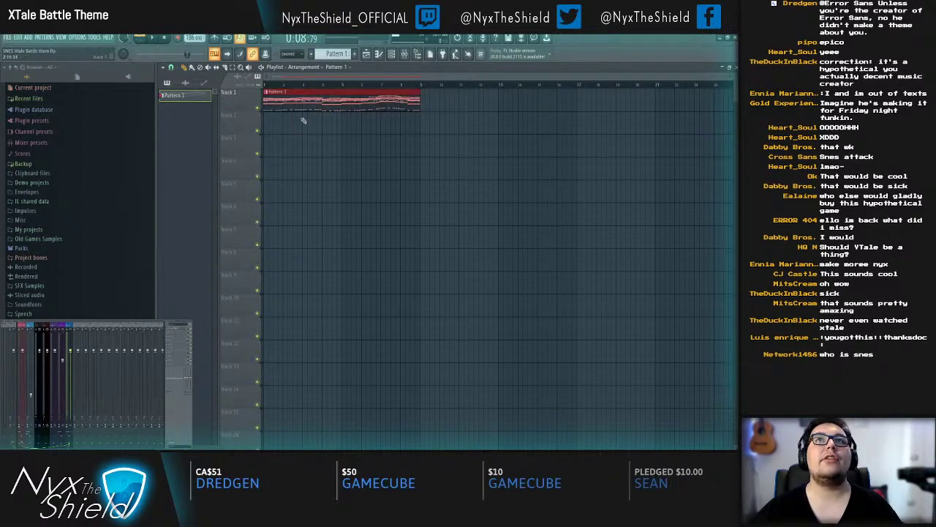
pyautogui.hotkey('ctrl', 'b')
pyautogui.hotkey('ctrl', 'b')
pyautogui.hotkey('ctrl', 'b')
pyautogui.scroll(-3, 353, 85)
pyautogui.click(139, 39)
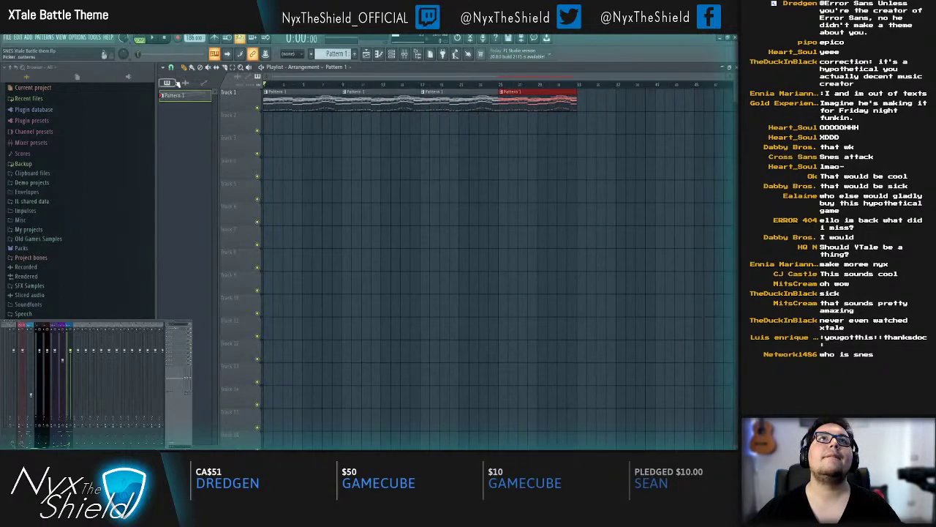
pyautogui.press('space')
pyautogui.keyDown('ctrl'); pyautogui.click(461, 237); pyautogui.keyUp('ctrl')
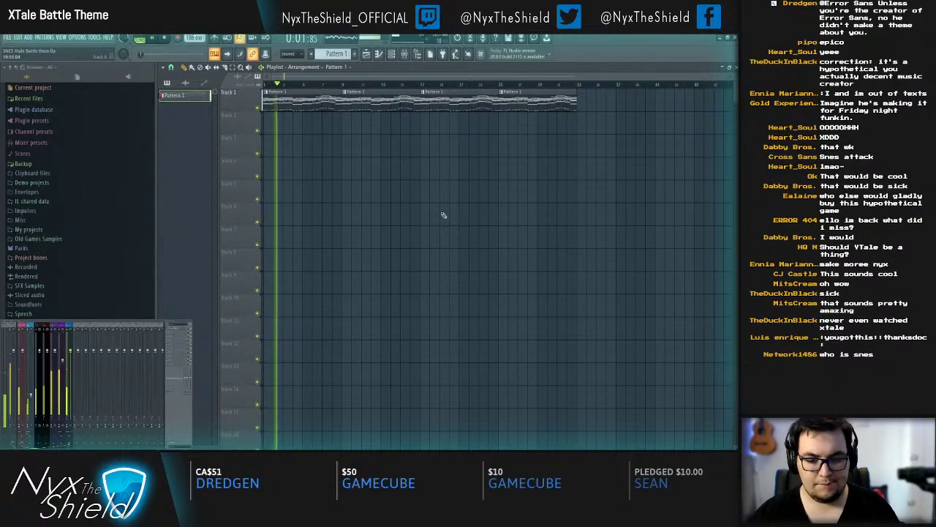
# Step: Add two long G#5 drum hits directly below the paired A#5 hits at the end of bar 8 and save the project
pyautogui.press('F6')
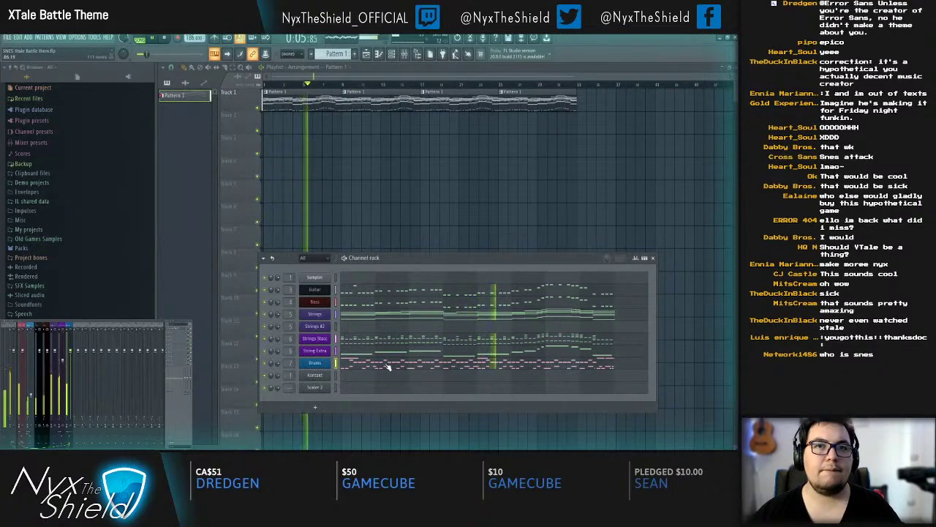
pyautogui.press('F7')
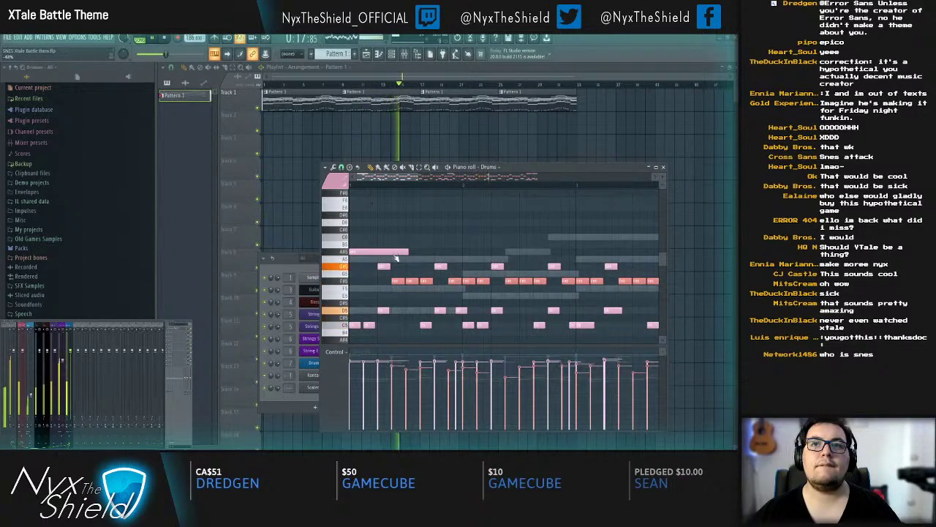
pyautogui.scroll(-6, 435, 183)
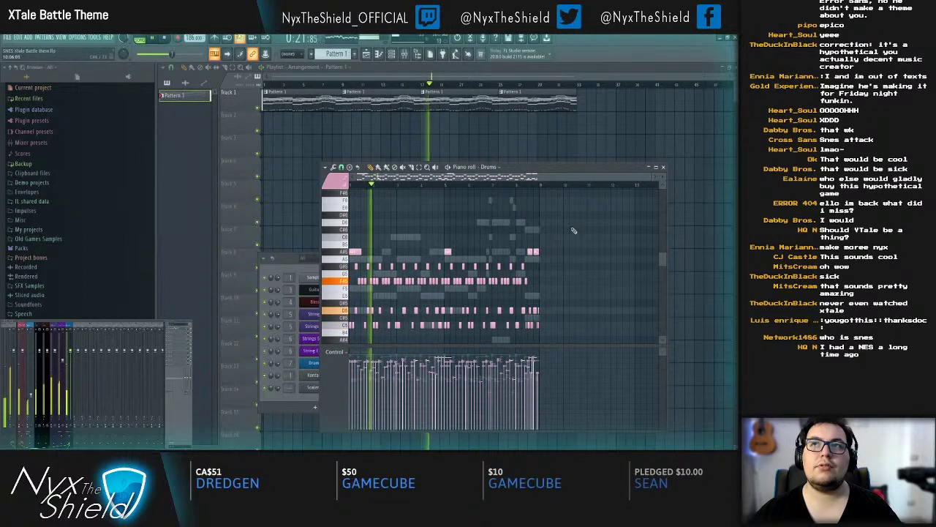
pyautogui.scroll(5, 554, 223)
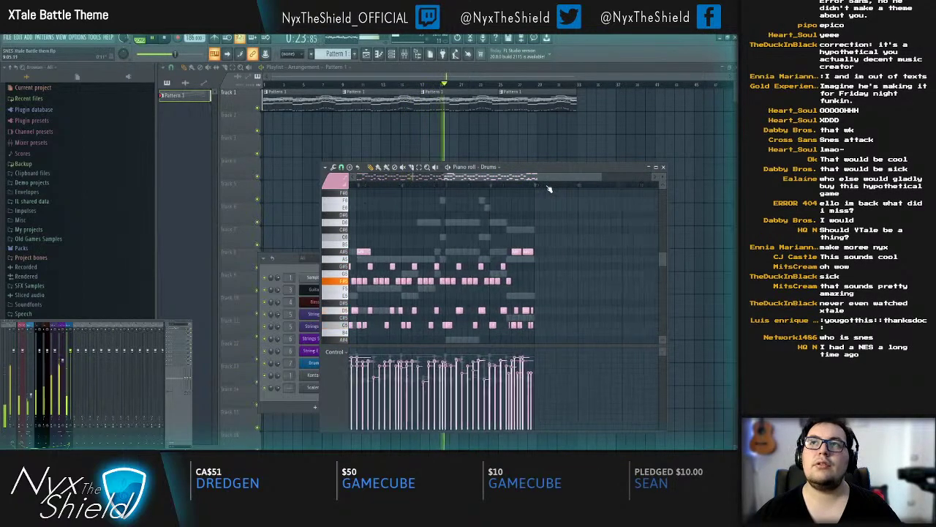
pyautogui.click(454, 267)
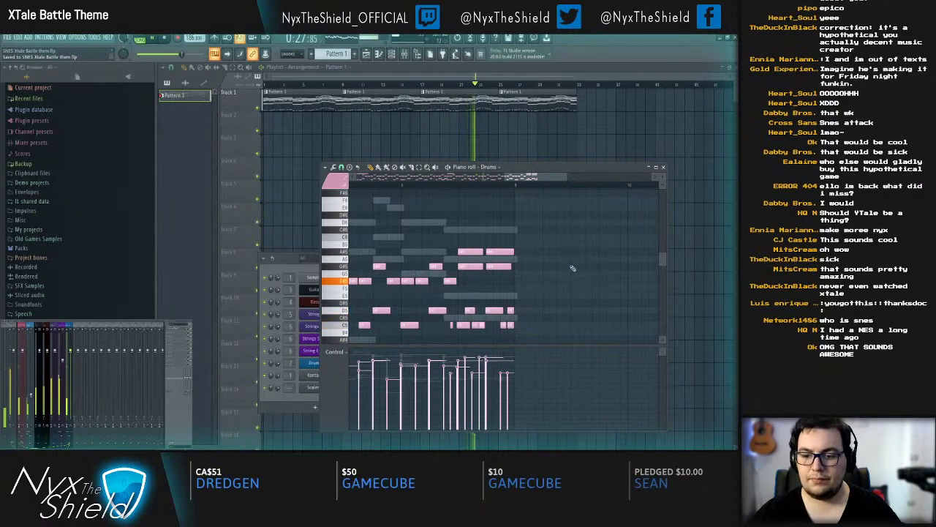
pyautogui.press('Escape')
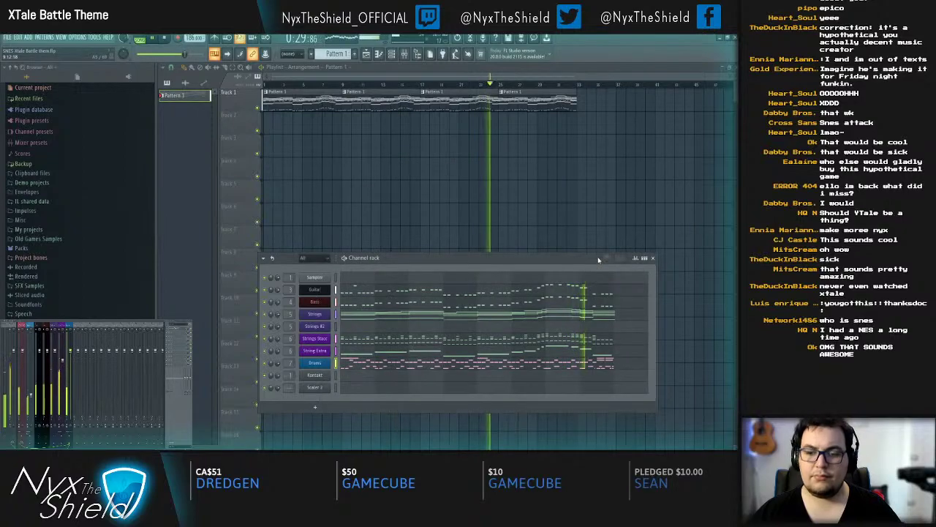
# Step: Add a G#5 drum hit at the start of bar 1 below the long A#5 hit and replay the arrangement
pyautogui.press('F7')
pyautogui.press('space')
pyautogui.press('space')
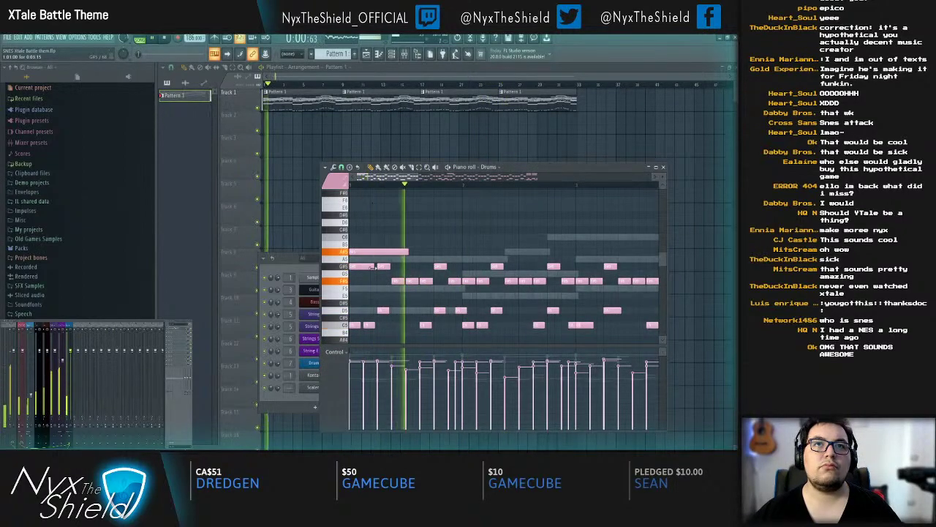
pyautogui.press('F7')
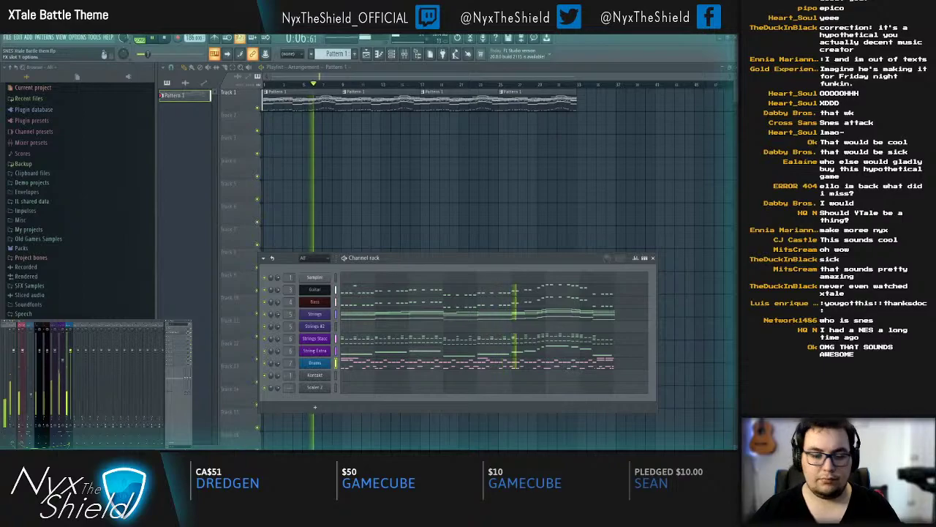
# Step: Adjust the gain of the CLA-2A compressor on the drum mixer track while the arrangement plays
pyautogui.click(178, 332)
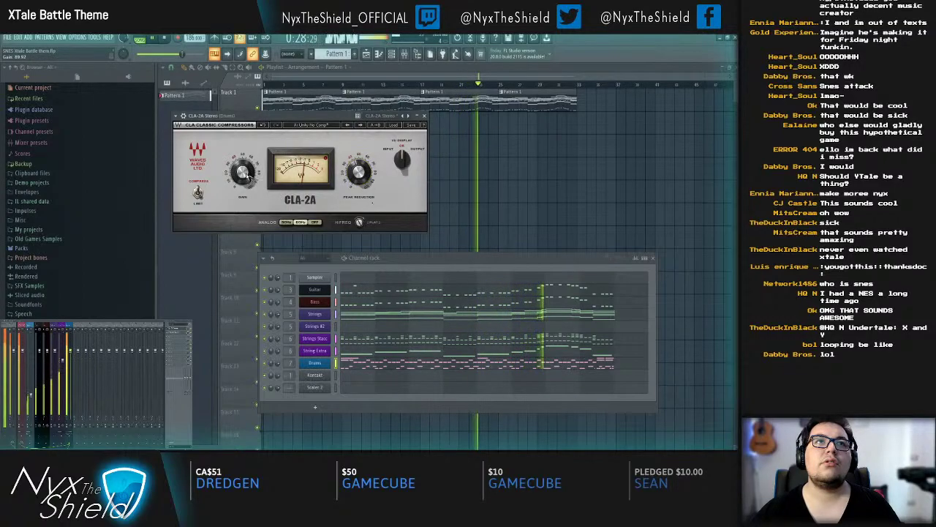
pyautogui.press('space')
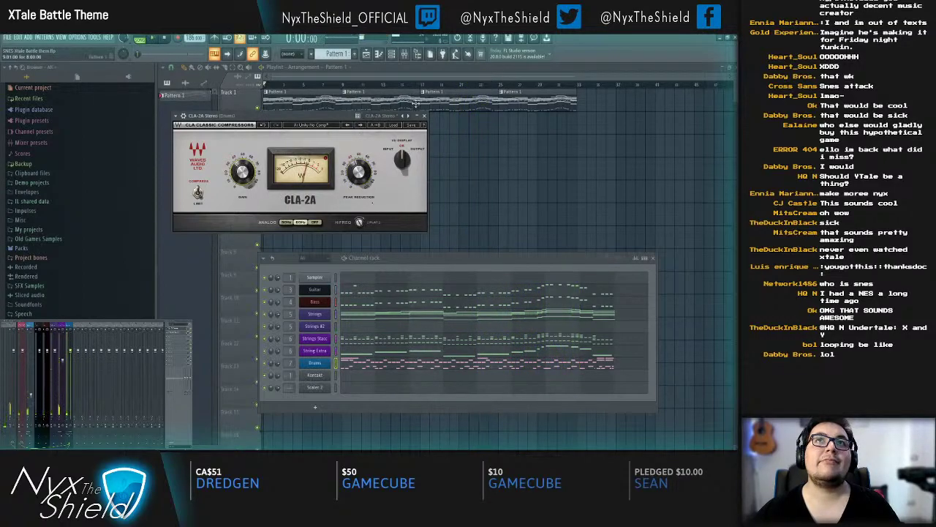
pyautogui.click(424, 116)
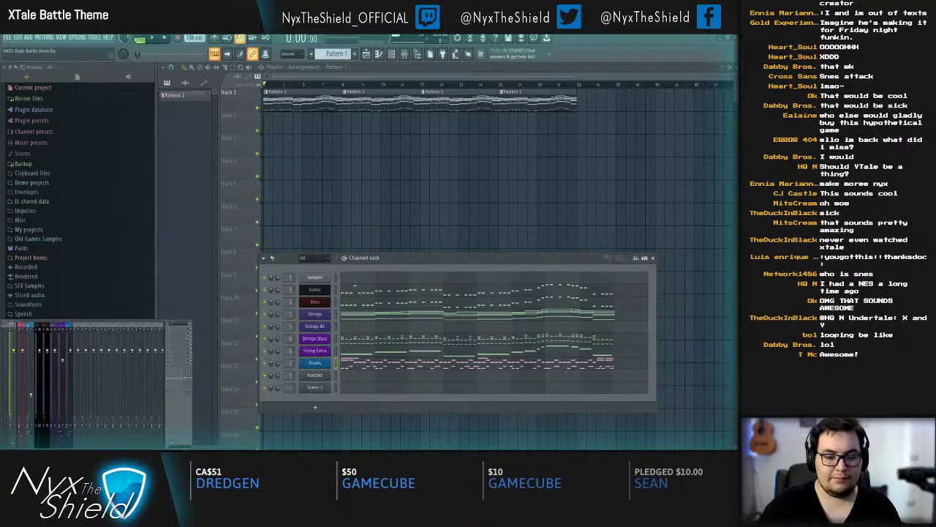
# Step: Check the master level in FabFilter Pro-L 2 during playback and review the drum track's CLA-2A compressor settings
pyautogui.click(177, 332)
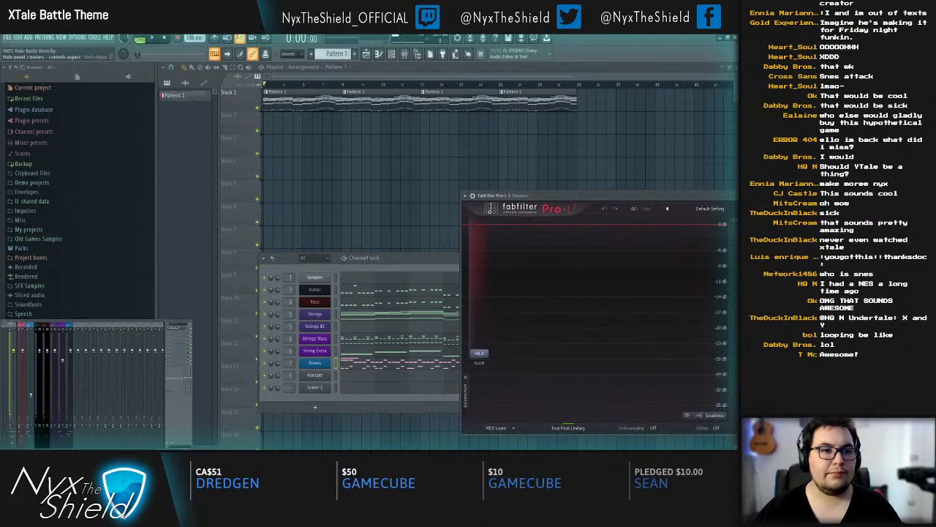
pyautogui.press('space')
pyautogui.moveTo(716, 197); pyautogui.dragTo(510, 198)
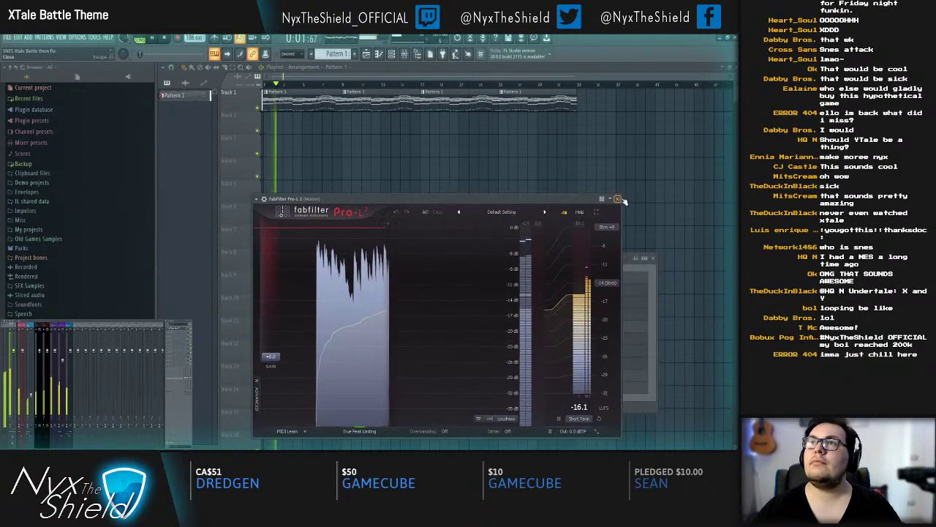
pyautogui.click(620, 198)
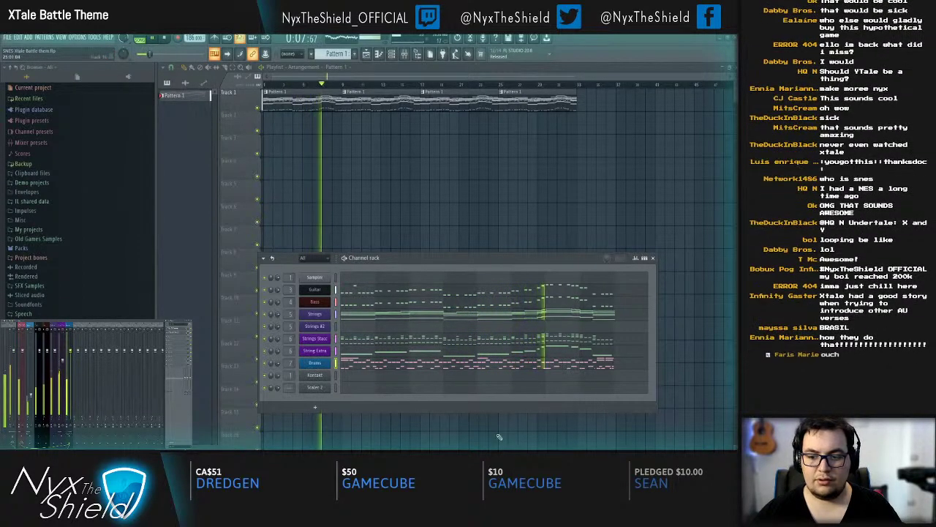
pyautogui.press('space')
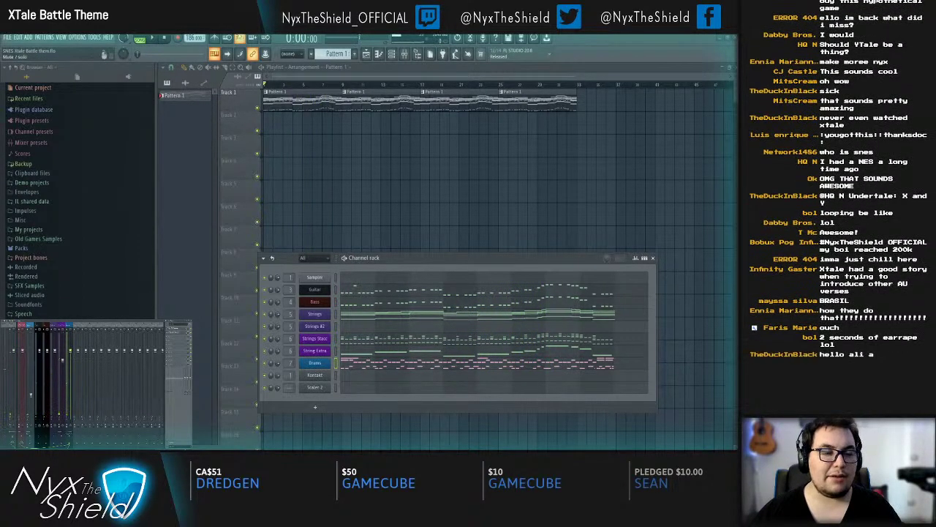
pyautogui.click(176, 329)
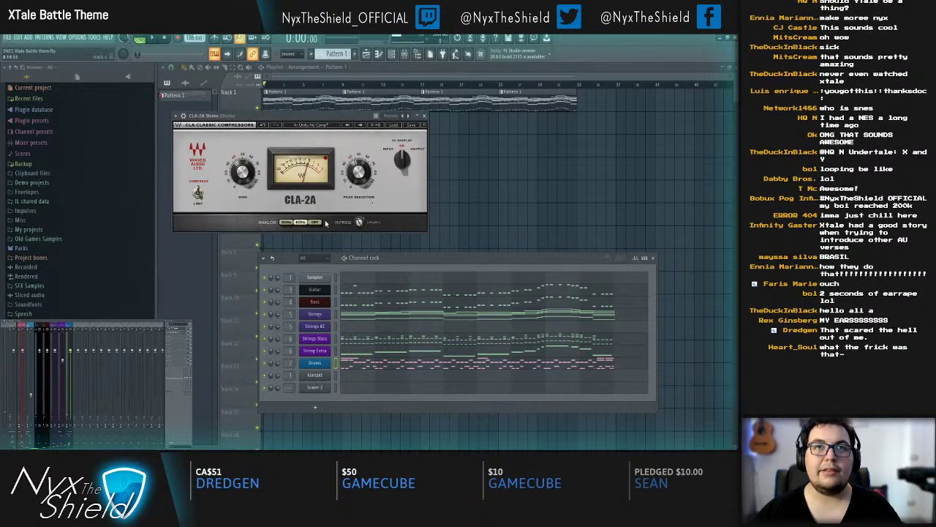
pyautogui.click(424, 115)
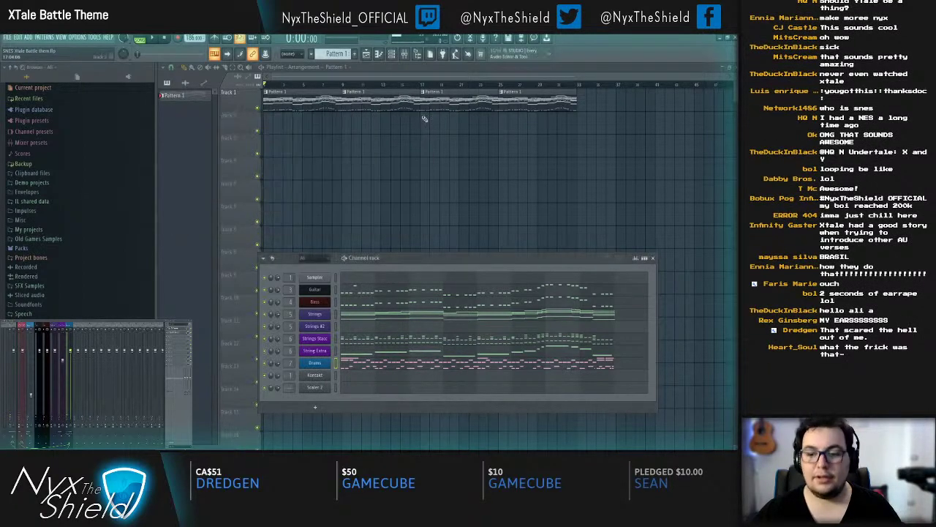
# Step: Reposition the channel rack over the playlist and play the arrangement from the start
pyautogui.moveTo(421, 269); pyautogui.dragTo(387, 221)
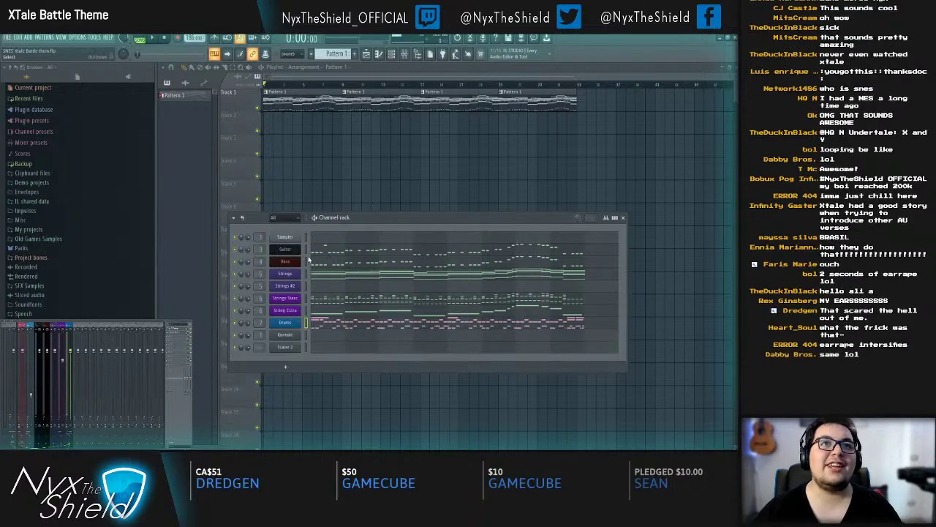
pyautogui.moveTo(354, 220); pyautogui.dragTo(346, 245)
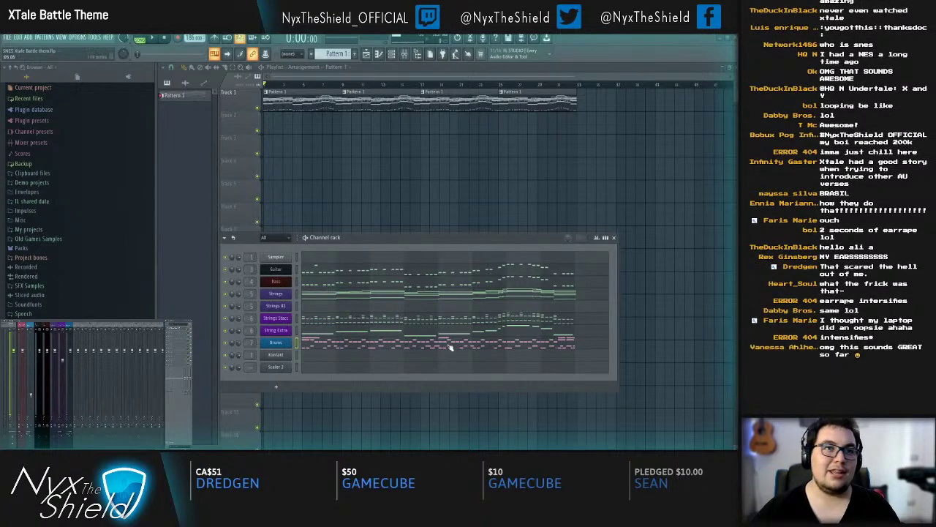
pyautogui.press('space')
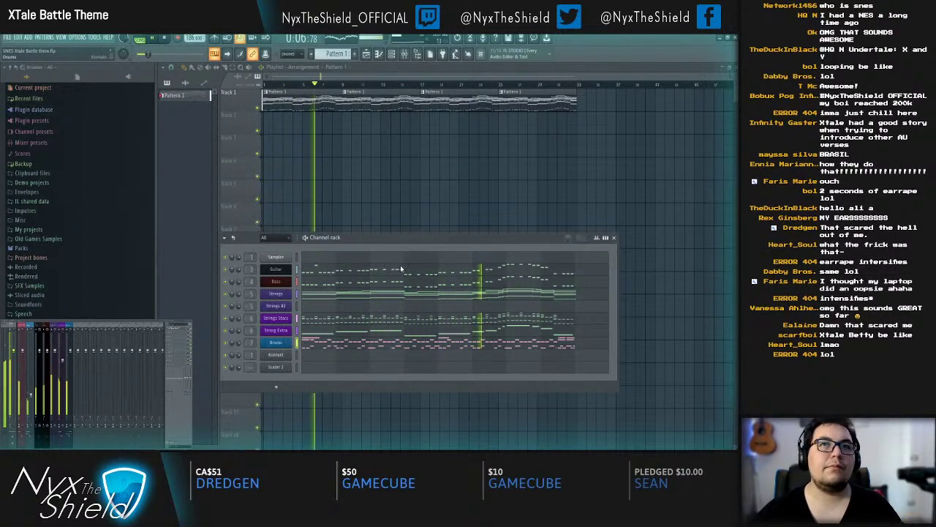
# Step: Adjust the delay width and wet gain of the drum track's SNESVerb during playback and close the plugin windows
pyautogui.click(287, 343)
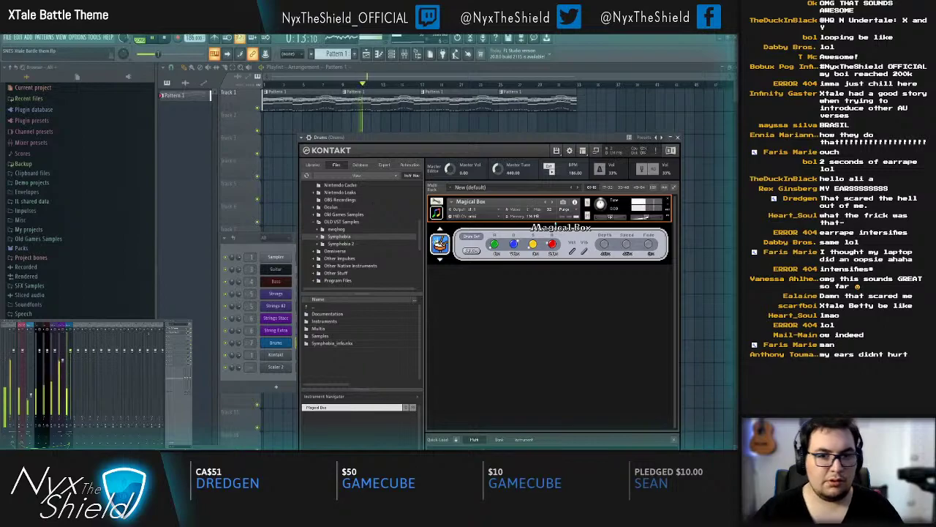
pyautogui.click(177, 332)
pyautogui.moveTo(361, 131); pyautogui.dragTo(416, 291)
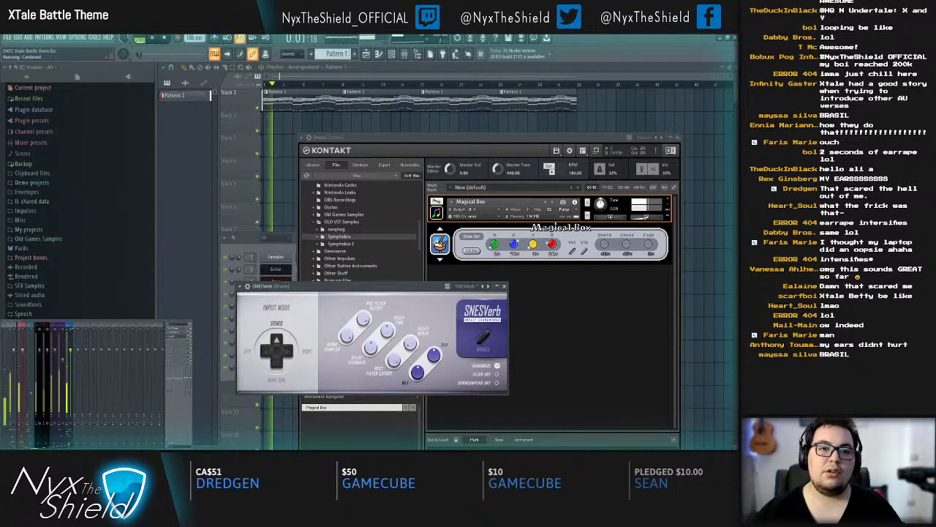
pyautogui.moveTo(410, 342); pyautogui.dragTo(410, 333)
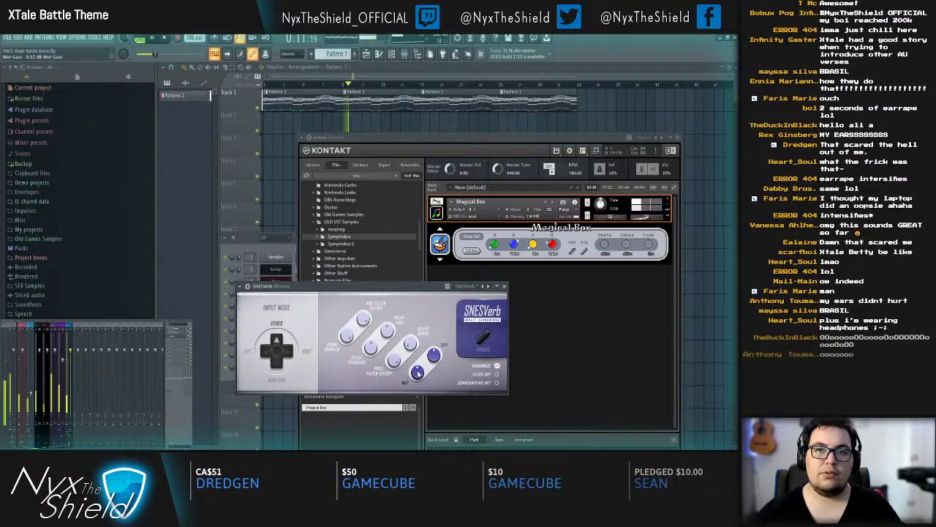
pyautogui.click(504, 286)
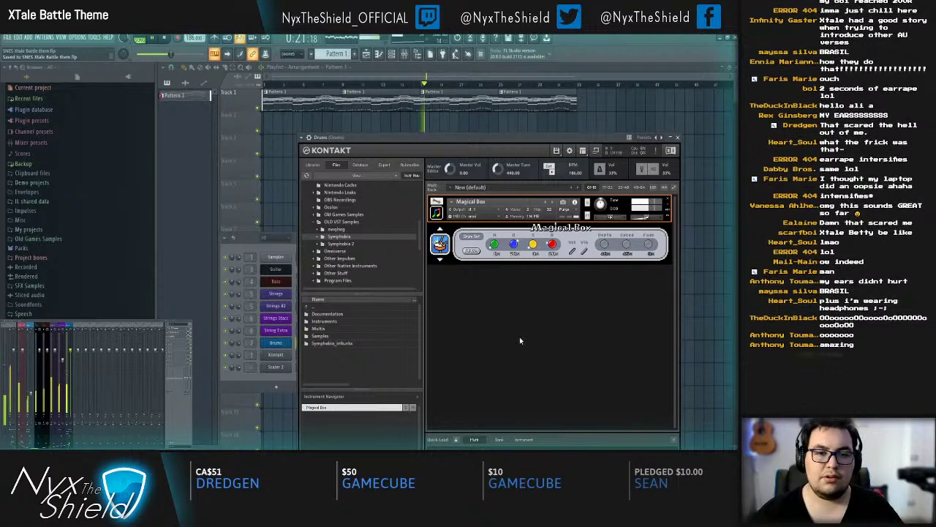
pyautogui.click(276, 342)
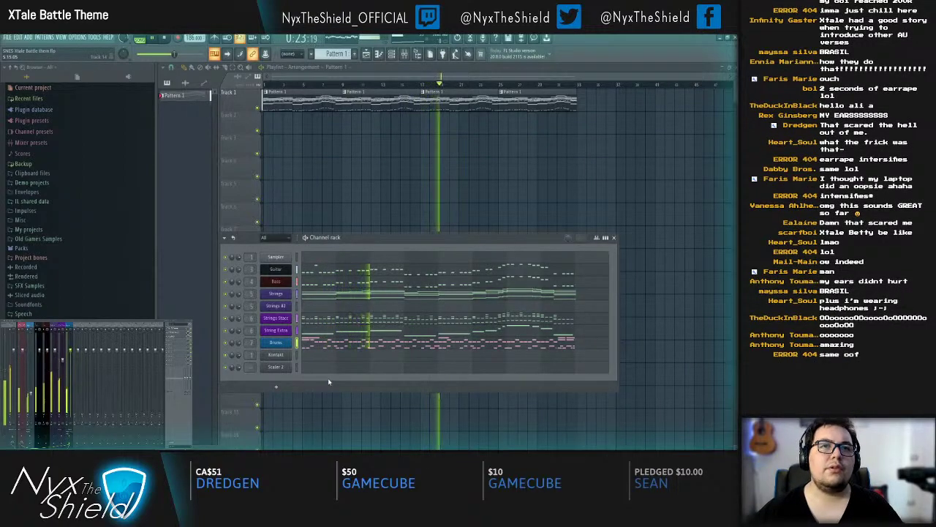
pyautogui.click(281, 355)
pyautogui.press('Escape')
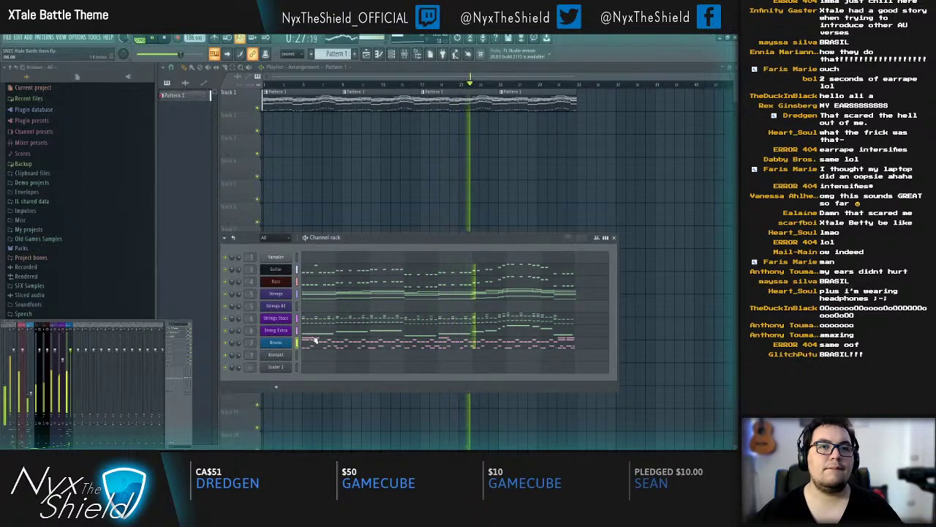
# Step: Add a copy of the String Extra notes one octave higher and play the arrangement with it
pyautogui.click(401, 331)
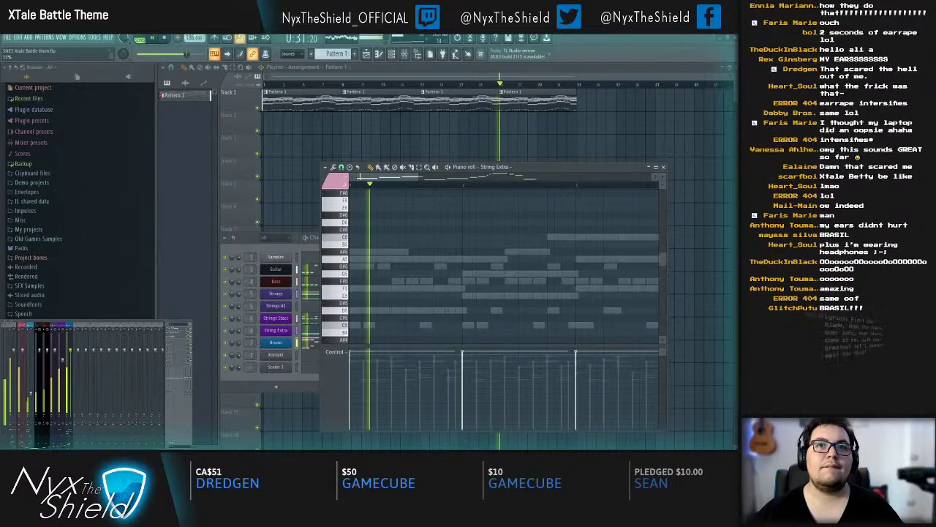
pyautogui.press('Escape')
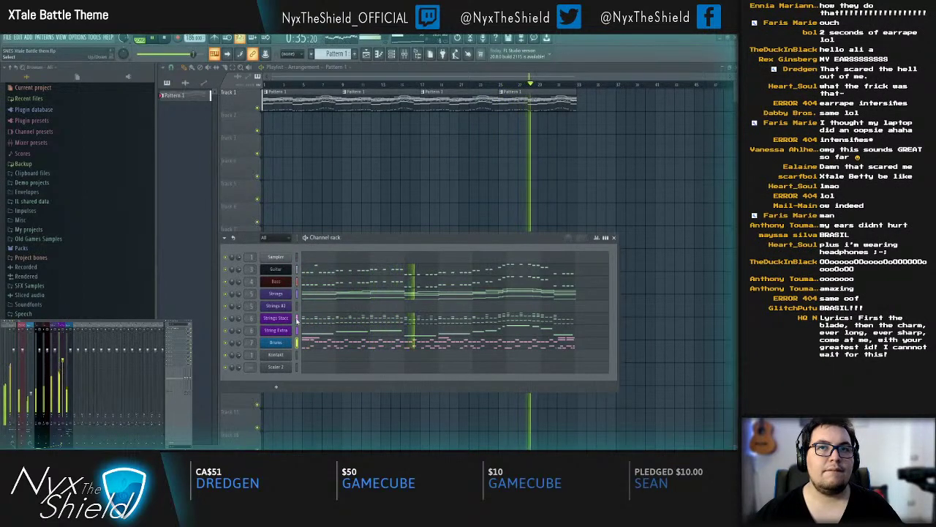
pyautogui.click(324, 333)
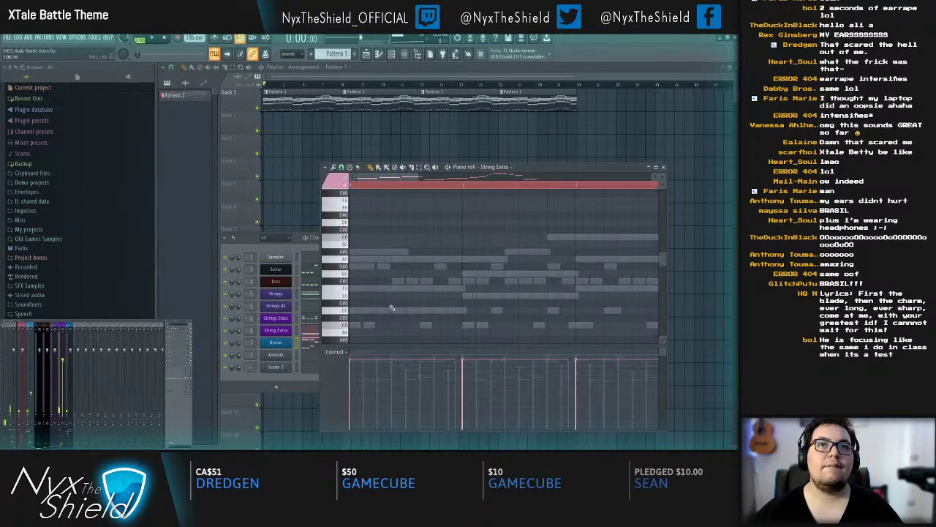
pyautogui.press('space')
pyautogui.moveTo(359, 290); pyautogui.dragTo(360, 202)
pyautogui.press('space')
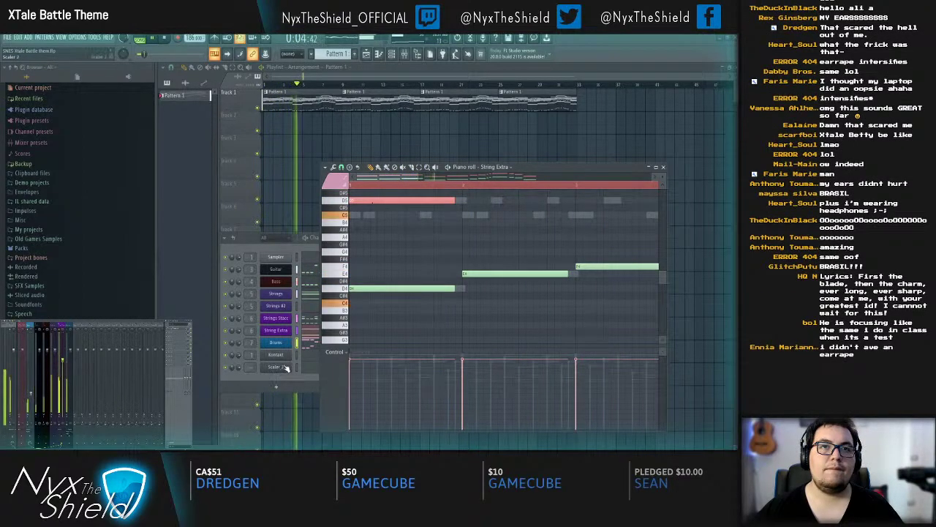
pyautogui.rightClick(380, 319)
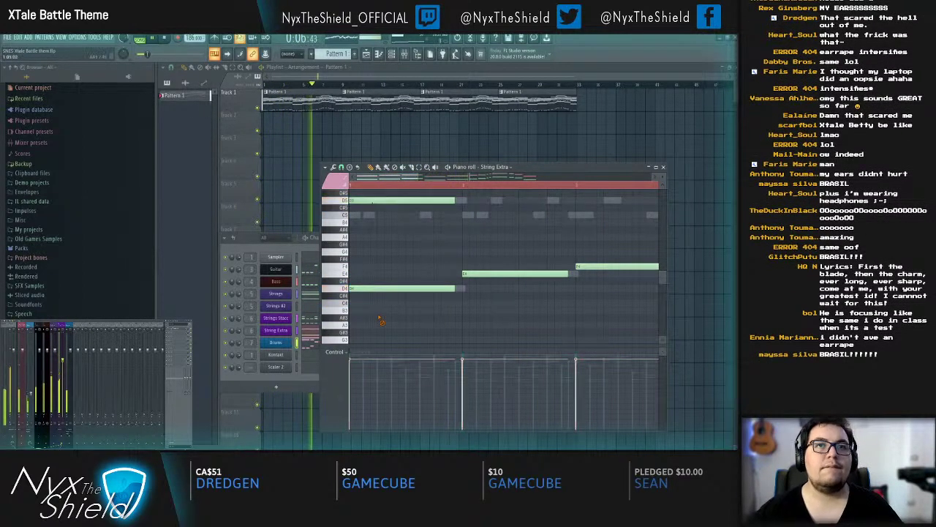
pyautogui.scroll(2, 429, 252)
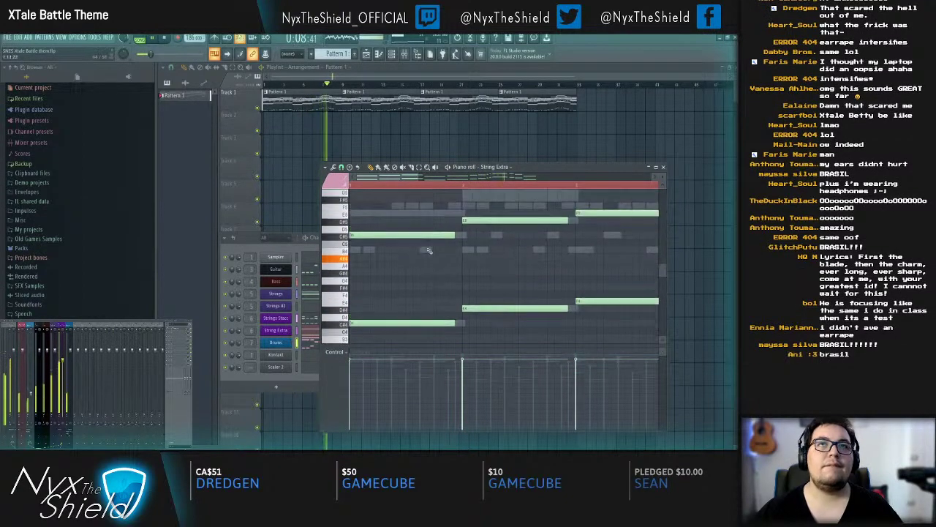
pyautogui.press('F7')
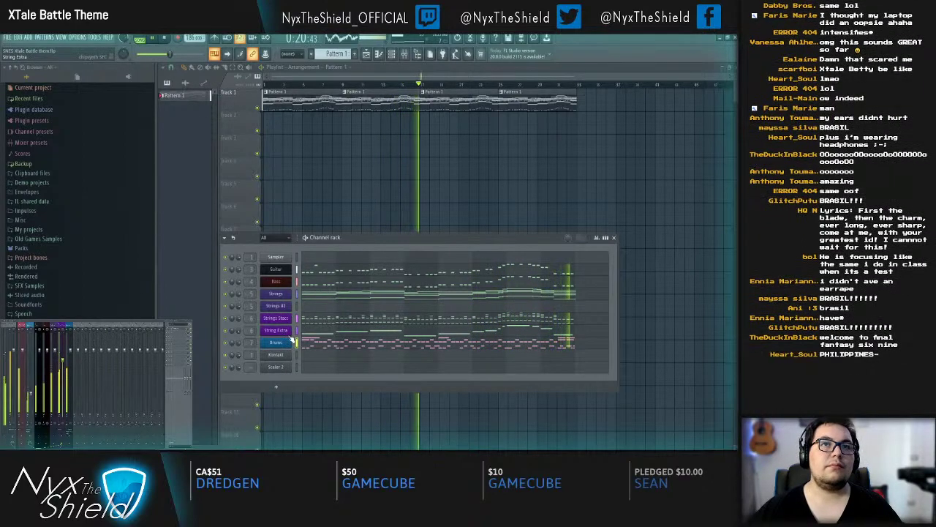
# Step: Clone the Strings #2 channel and set the clone's Magical Box instrument in Kontakt to the trumpet sound
pyautogui.click(281, 306)
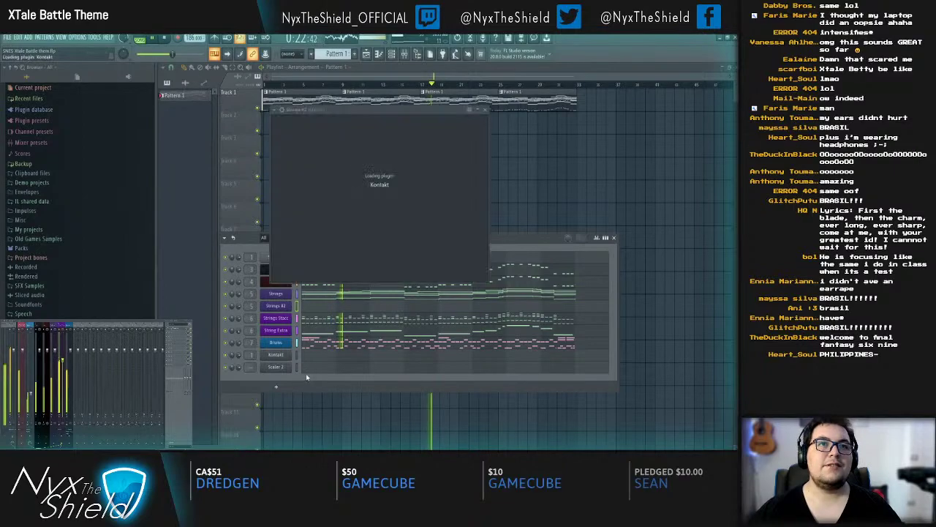
pyautogui.click(286, 319)
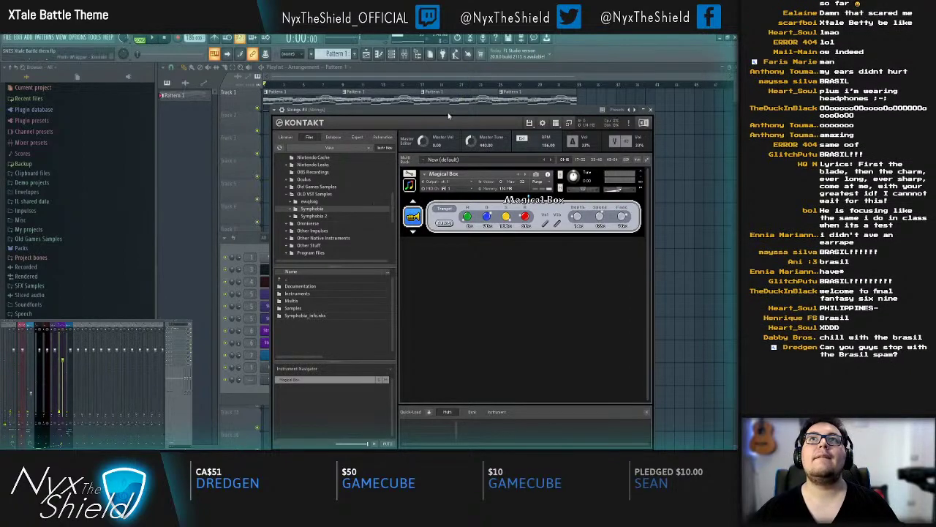
pyautogui.click(268, 318)
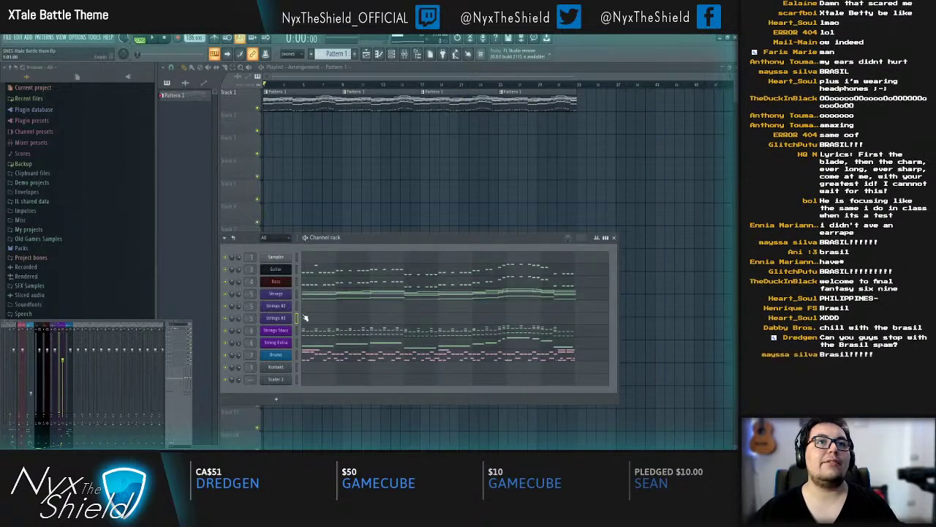
# Step: Copy all Strings Stacc notes into the Strings #3 channel, and rename that channel Trumpet with a green color
pyautogui.click(300, 317)
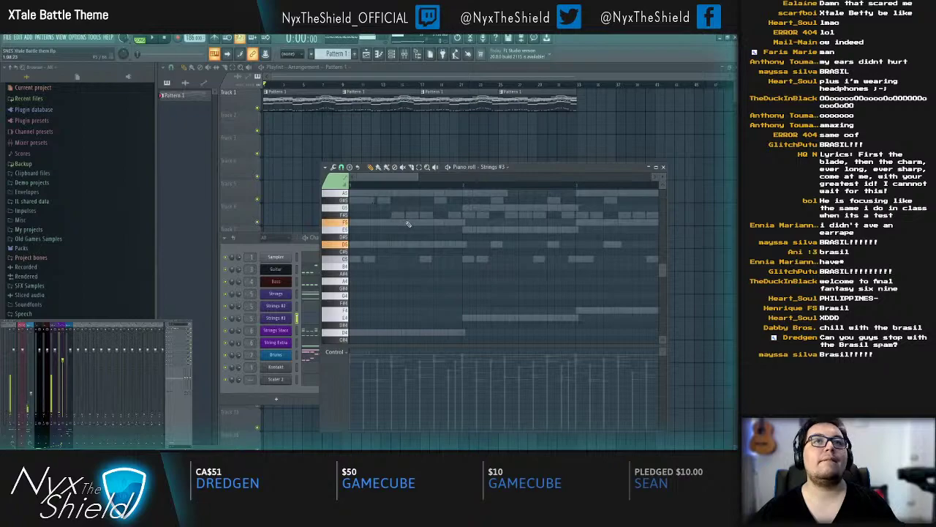
pyautogui.click(310, 322)
pyautogui.click(316, 330)
pyautogui.hotkey('ctrl', 'a')
pyautogui.hotkey('ctrl', 'c')
pyautogui.click(315, 321)
pyautogui.hotkey('ctrl', 'v')
pyautogui.press('space')
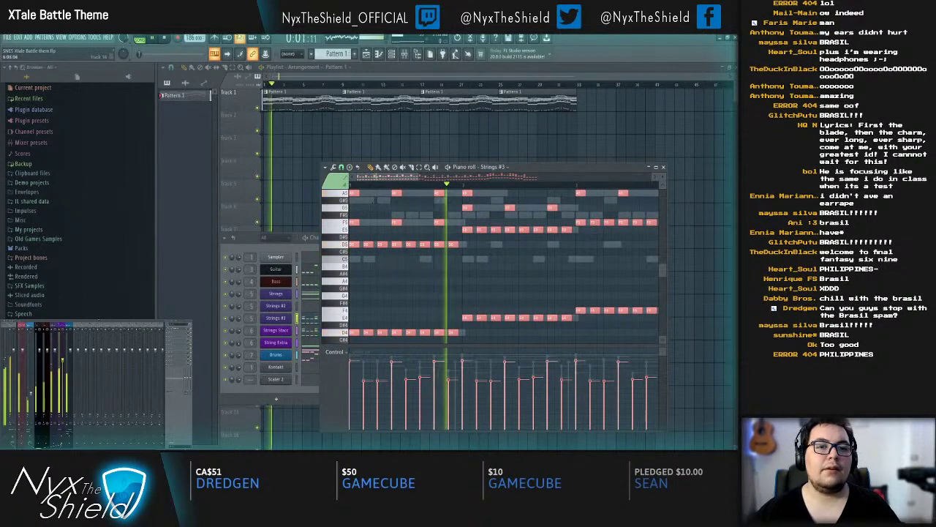
pyautogui.press('F7')
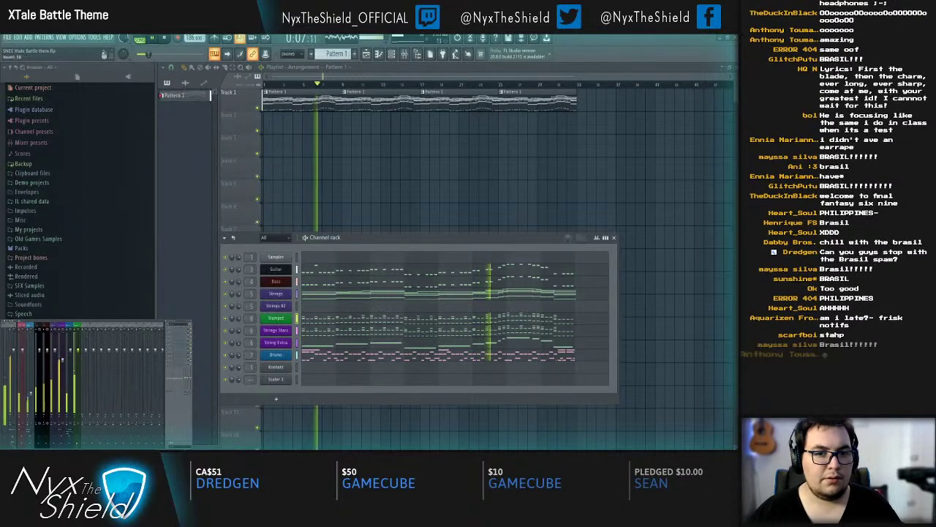
# Step: Select the lower-octave notes across the whole Trumpet part and delete them
pyautogui.click(322, 320)
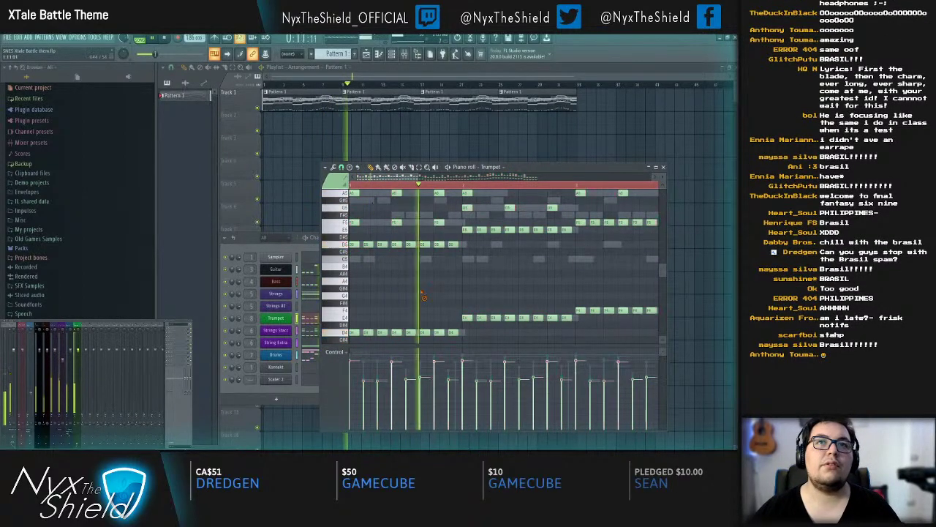
pyautogui.scroll(-3, 436, 187)
pyautogui.scroll(1, 468, 270)
pyautogui.scroll(-4, 468, 271)
pyautogui.moveTo(498, 237); pyautogui.dragTo(293, 308)
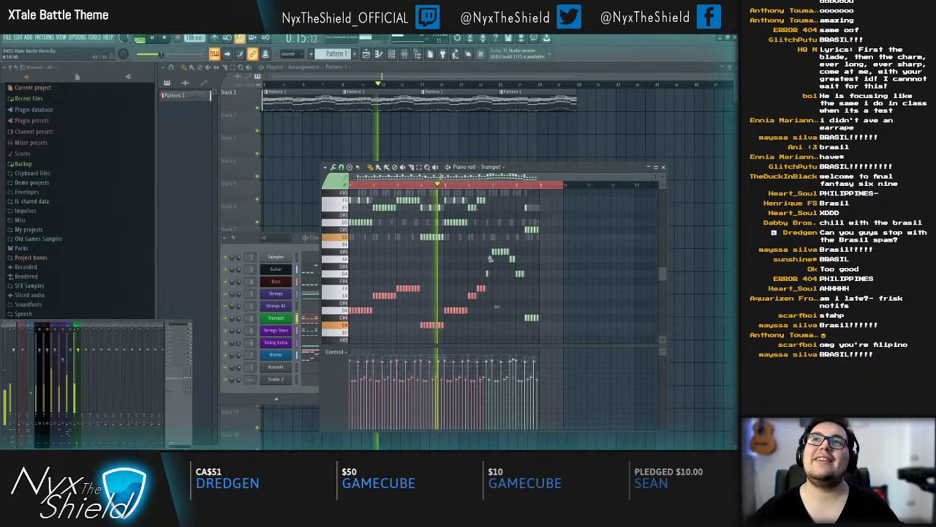
pyautogui.scroll(3, 541, 316)
pyautogui.scroll(-3, 541, 316)
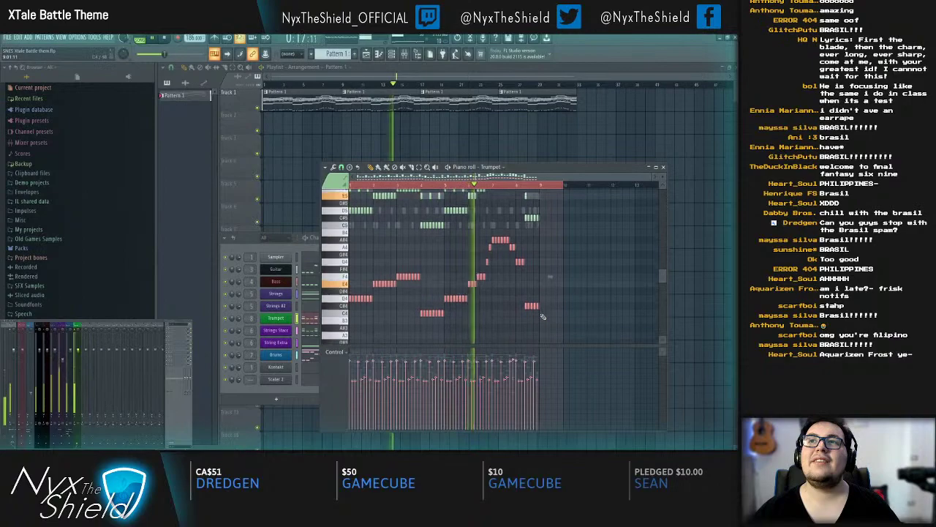
pyautogui.press('Delete')
pyautogui.scroll(2, 543, 316)
pyautogui.press('Escape')
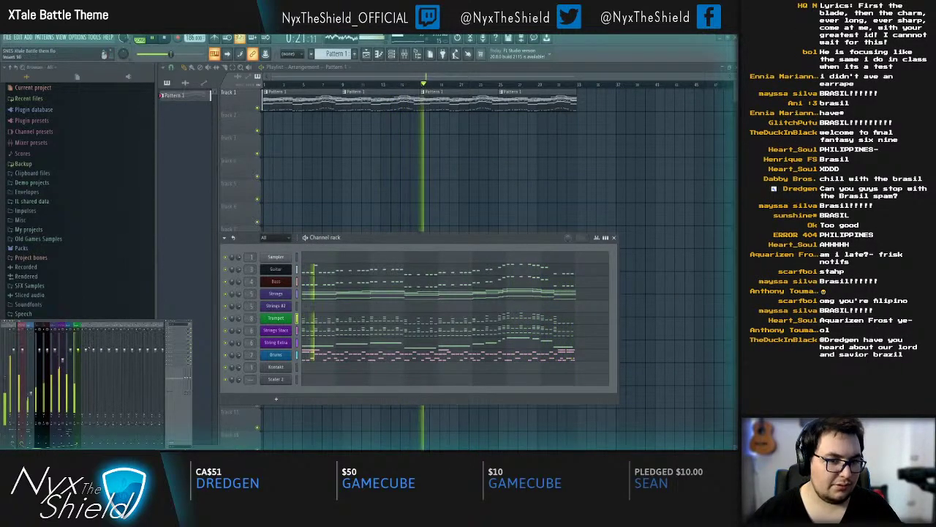
# Step: Check the Trumpet channel's Magical Box instrument in Kontakt and listen to the arrangement with the trumpet part
pyautogui.click(288, 317)
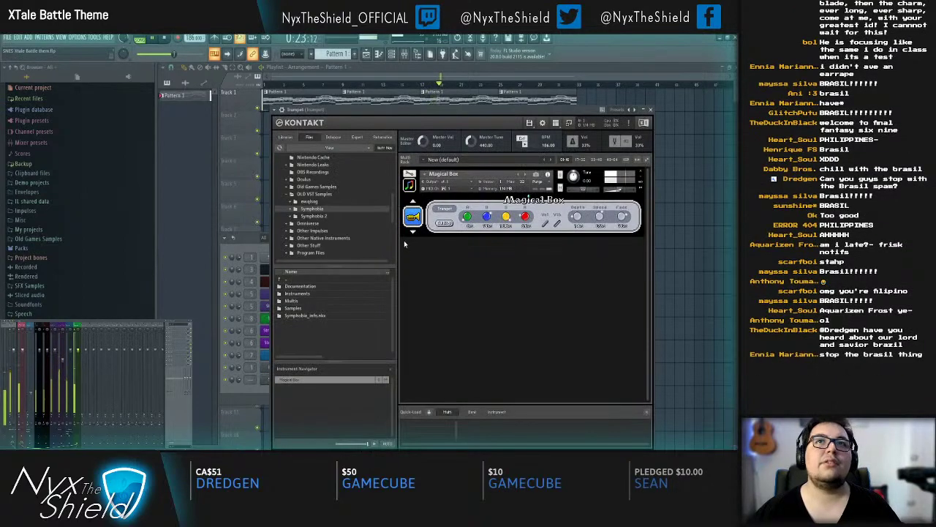
pyautogui.press('Escape')
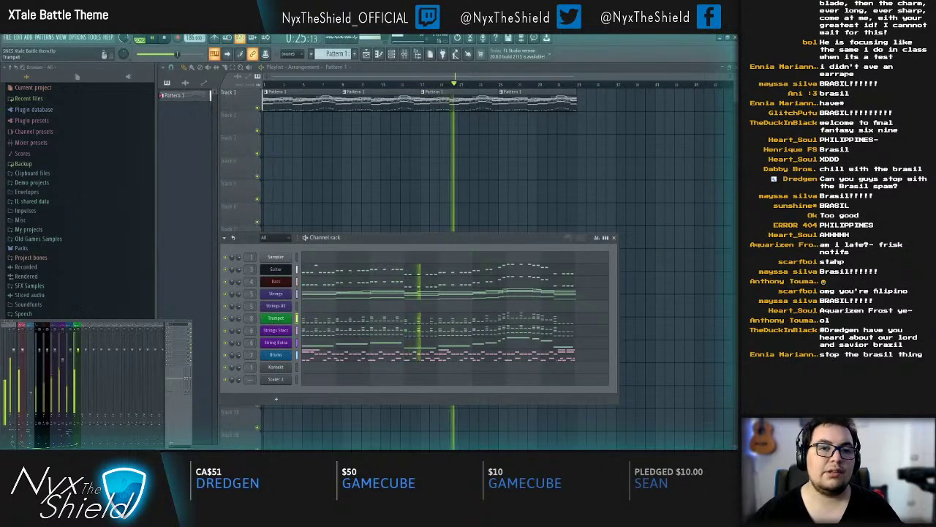
pyautogui.moveTo(175, 54); pyautogui.dragTo(179, 54)
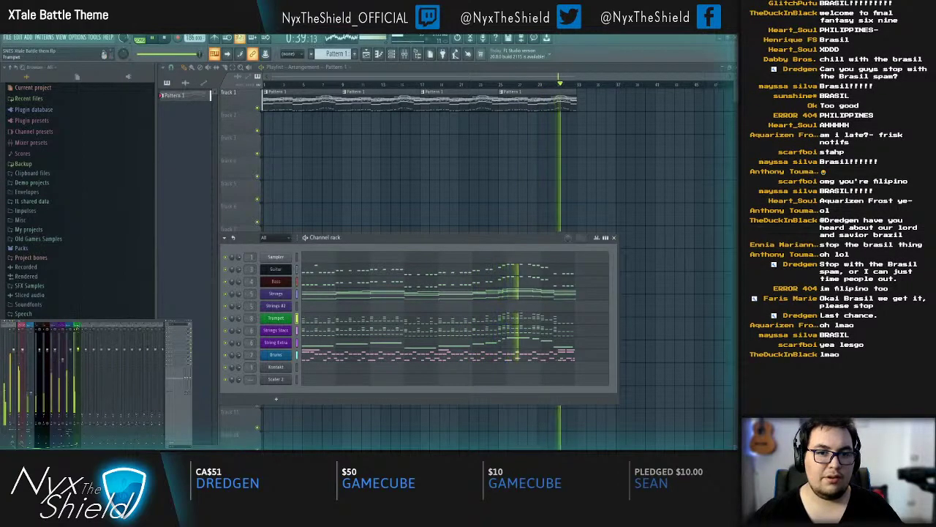
pyautogui.press('space')
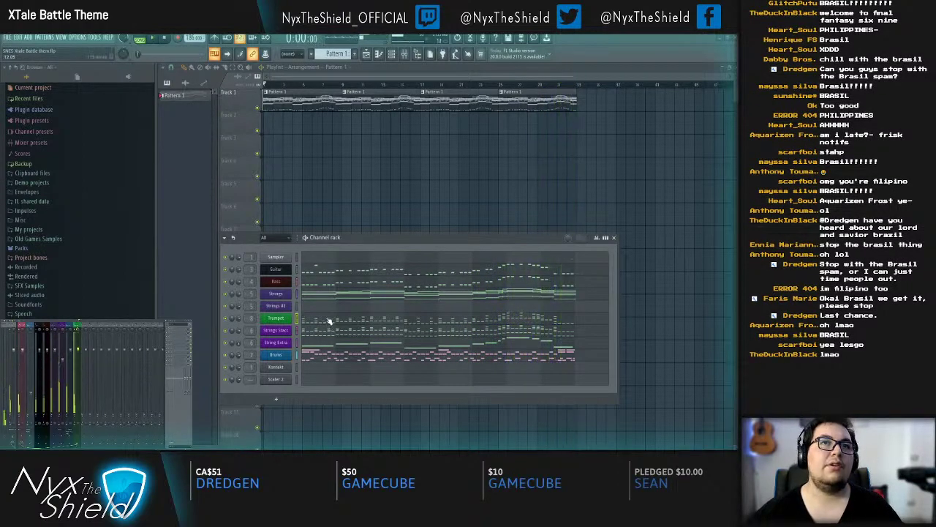
# Step: Try to thin the Trumpet part to its repeated base line by deleting the upper harmony notes, and play it back
pyautogui.click(328, 320)
pyautogui.scroll(4, 366, 298)
pyautogui.scroll(2, 379, 187)
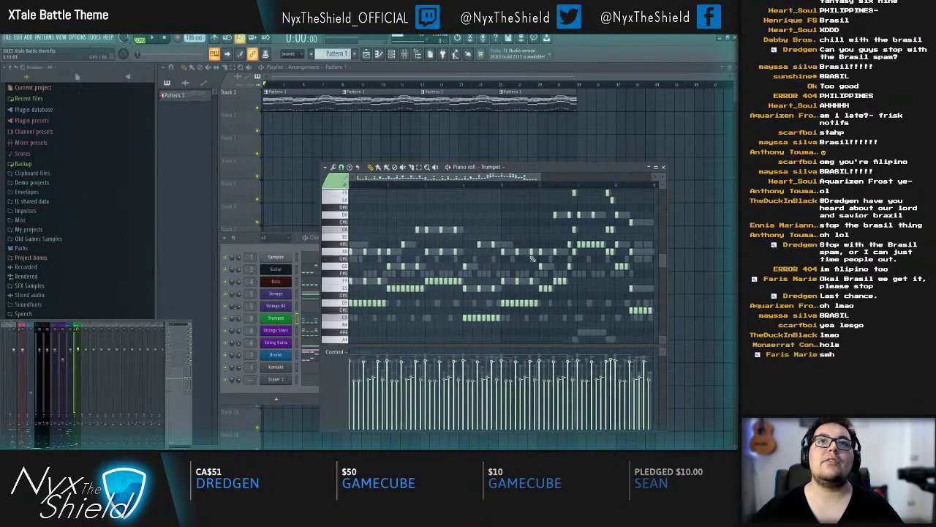
pyautogui.moveTo(427, 225); pyautogui.dragTo(353, 284)
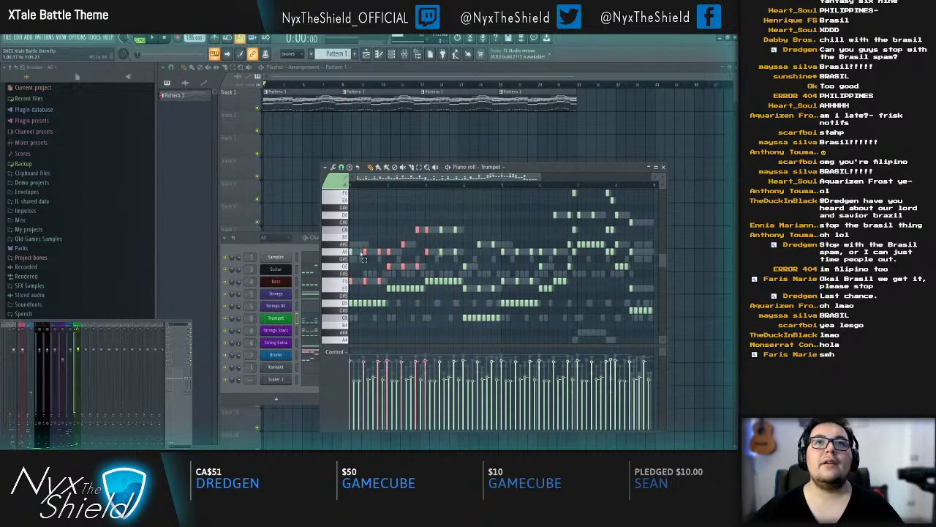
pyautogui.moveTo(485, 267); pyautogui.dragTo(484, 267)
pyautogui.moveTo(467, 270); pyautogui.dragTo(482, 297)
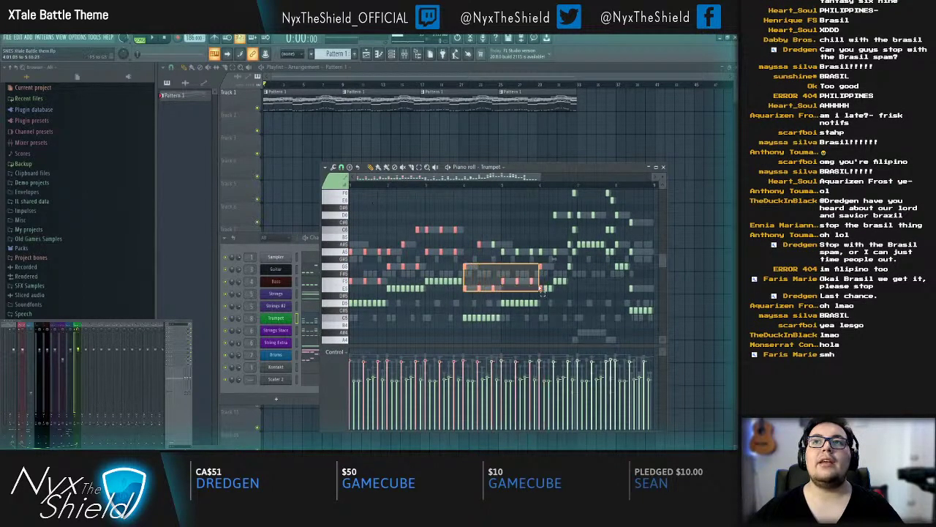
pyautogui.moveTo(488, 248); pyautogui.dragTo(551, 247)
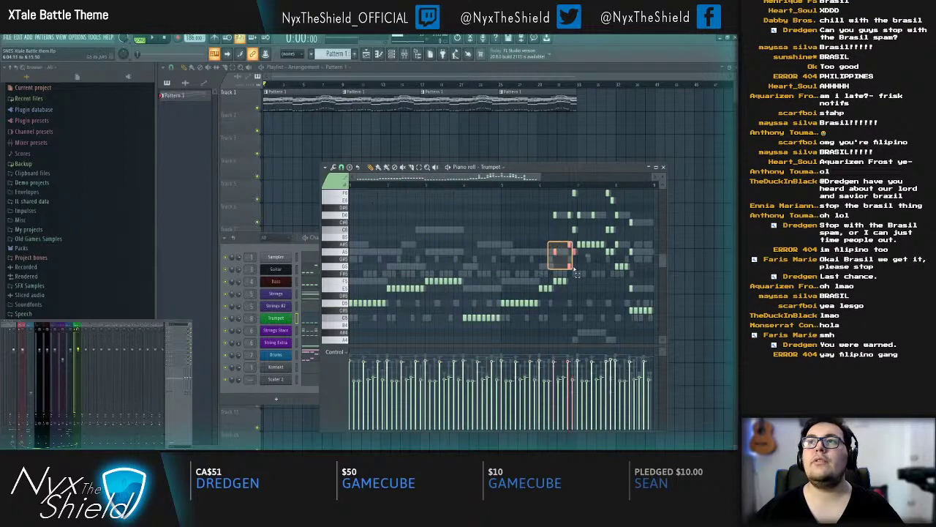
pyautogui.scroll(1, 573, 263)
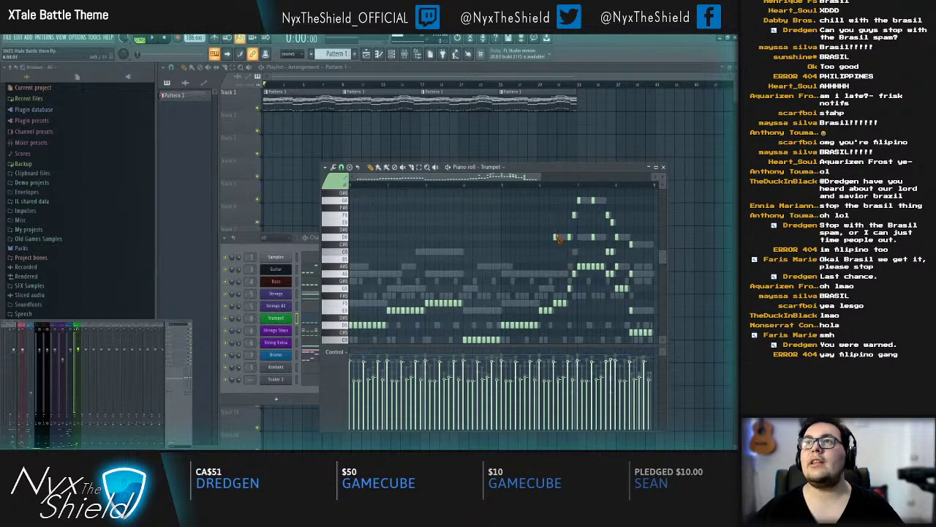
pyautogui.press('space')
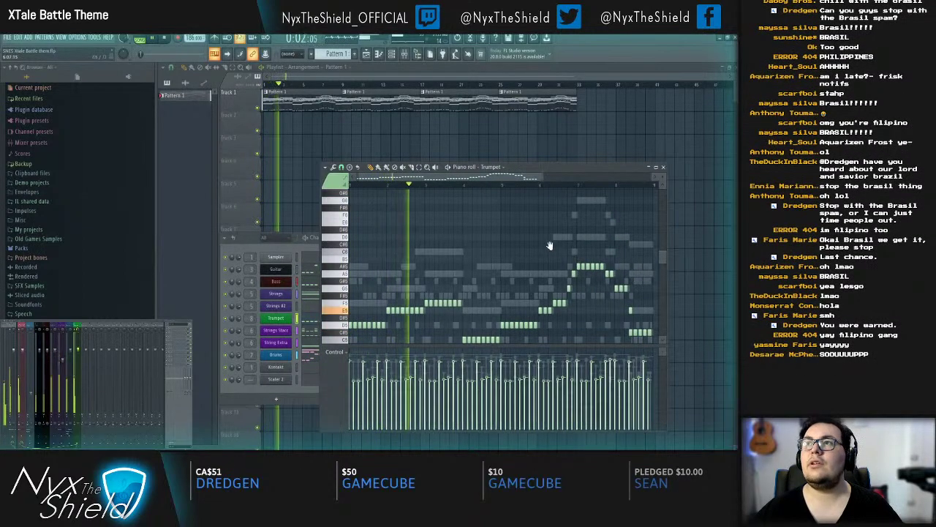
# Step: Undo the deletions of the Trumpet's upper harmony notes, close its piano roll and stop playback
pyautogui.hotkey('ctrl', 'z')
pyautogui.hotkey('ctrl', 'alt', 'z')
pyautogui.hotkey('ctrl', 'alt', 'z')
pyautogui.hotkey('ctrl', 'alt', 'z')
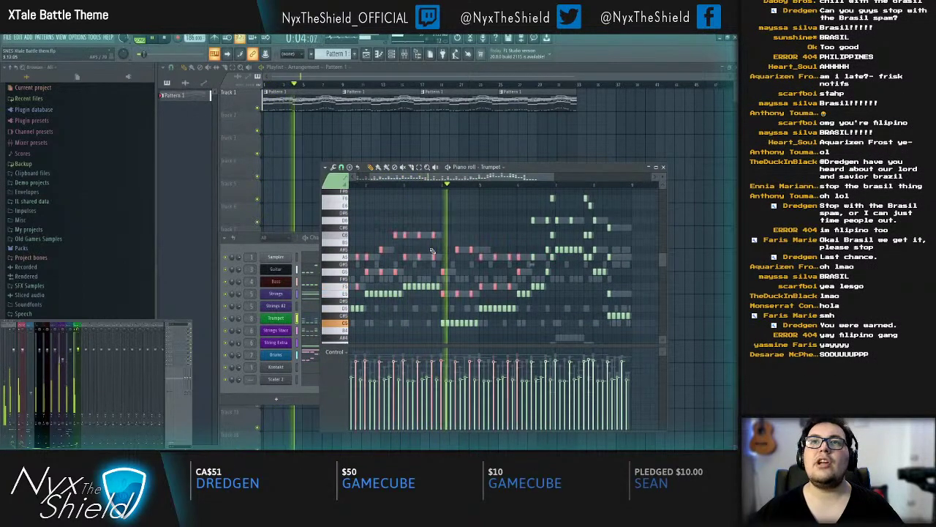
pyautogui.press('Escape')
pyautogui.press('space')
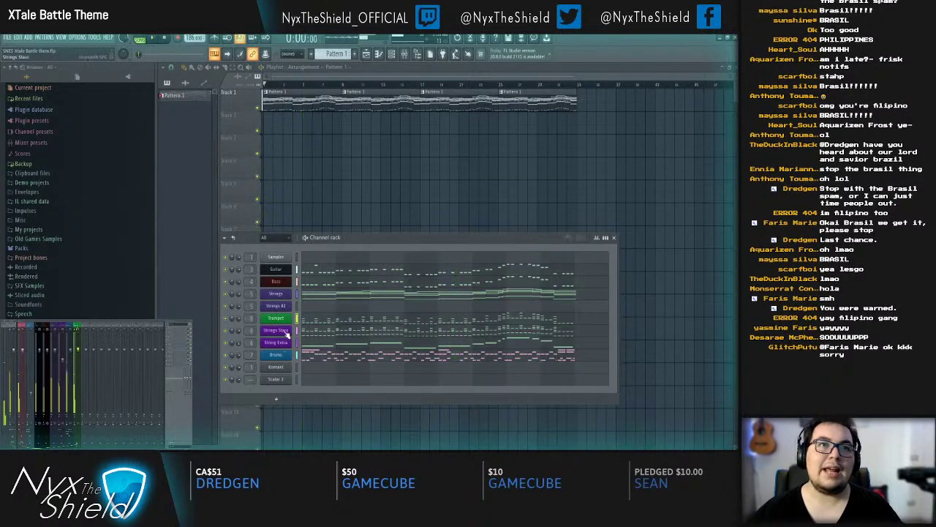
# Step: Clone the Trumpet channel as a new channel named Horn and copy all Trumpet notes into it
pyautogui.hotkey('alt', 'c')
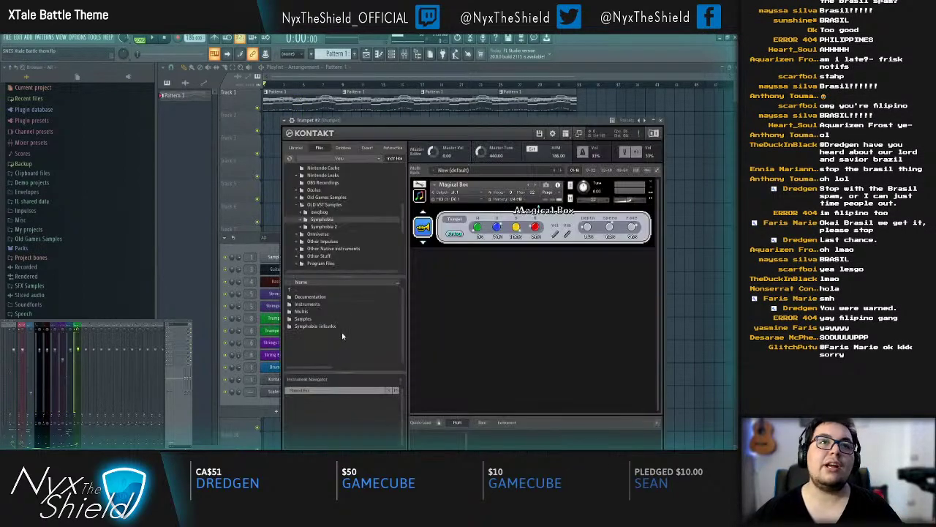
pyautogui.click(268, 333)
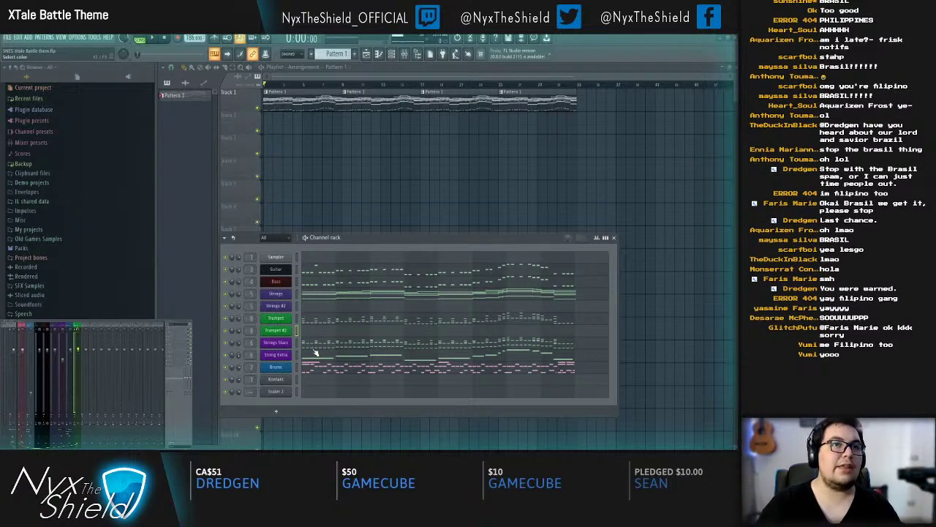
pyautogui.click(336, 321)
pyautogui.hotkey('ctrl', 'a')
pyautogui.hotkey('ctrl', 'c')
pyautogui.press('Escape')
pyautogui.click(316, 331)
pyautogui.hotkey('ctrl', 'v')
pyautogui.press('Escape')
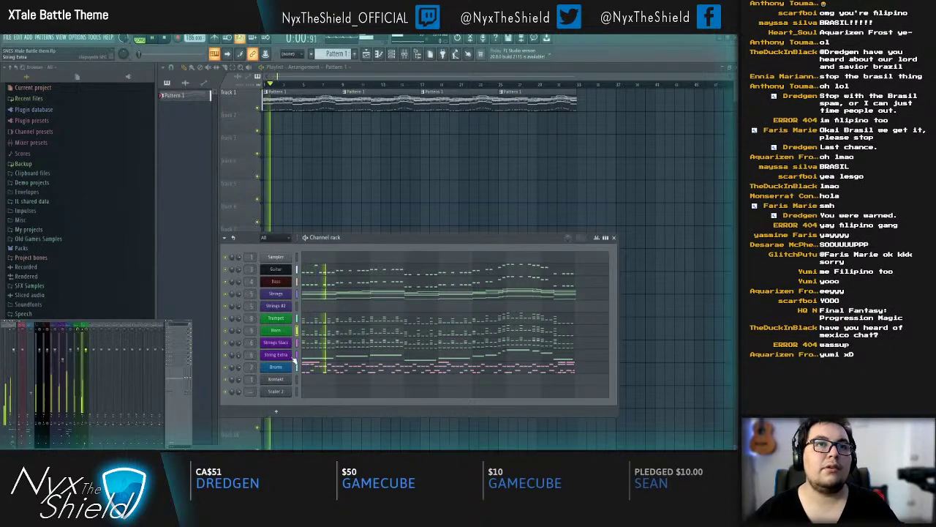
# Step: Switch the Horn channel's Magical Box instrument to a different sound while the arrangement plays and close Kontakt
pyautogui.click(281, 332)
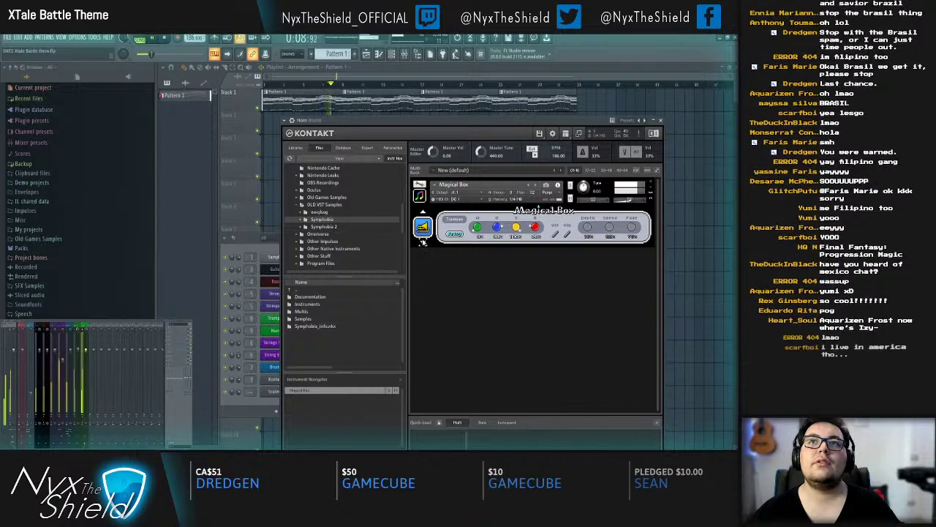
pyautogui.click(275, 332)
pyautogui.click(286, 334)
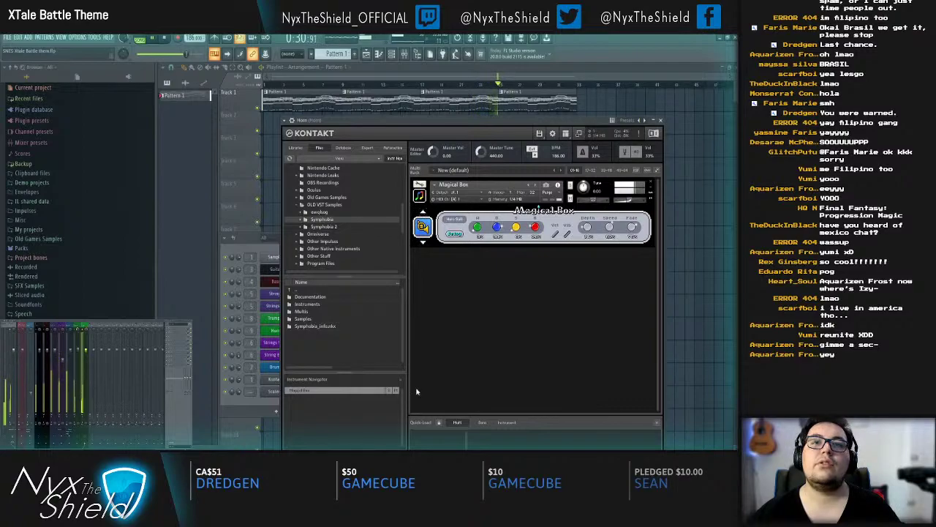
pyautogui.click(272, 330)
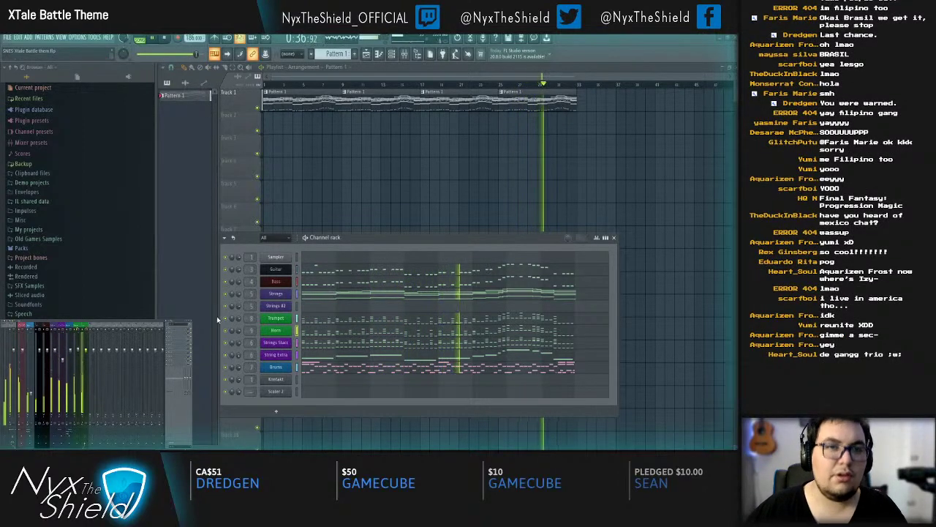
# Step: Save the project and clone the Horn channel, closing the clone's Kontakt window
pyautogui.click(278, 330)
pyautogui.click(278, 331)
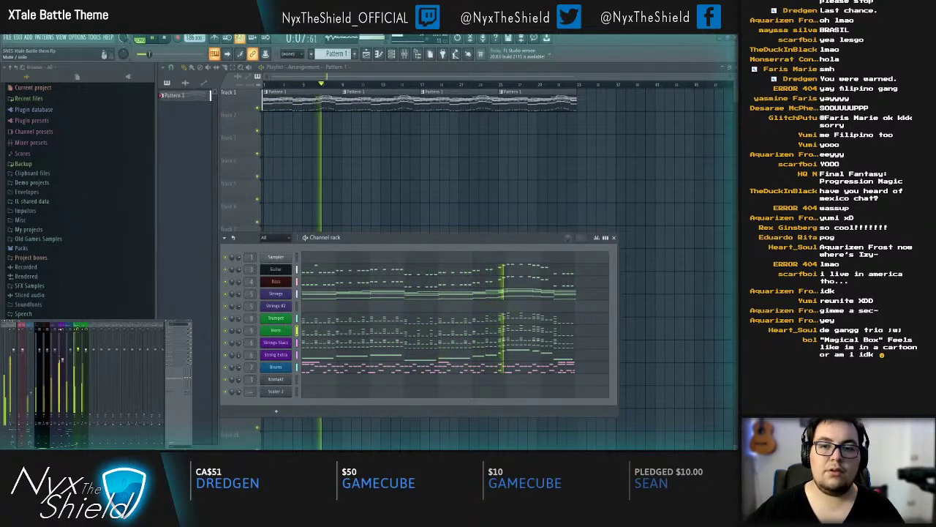
pyautogui.hotkey('ctrl', 's')
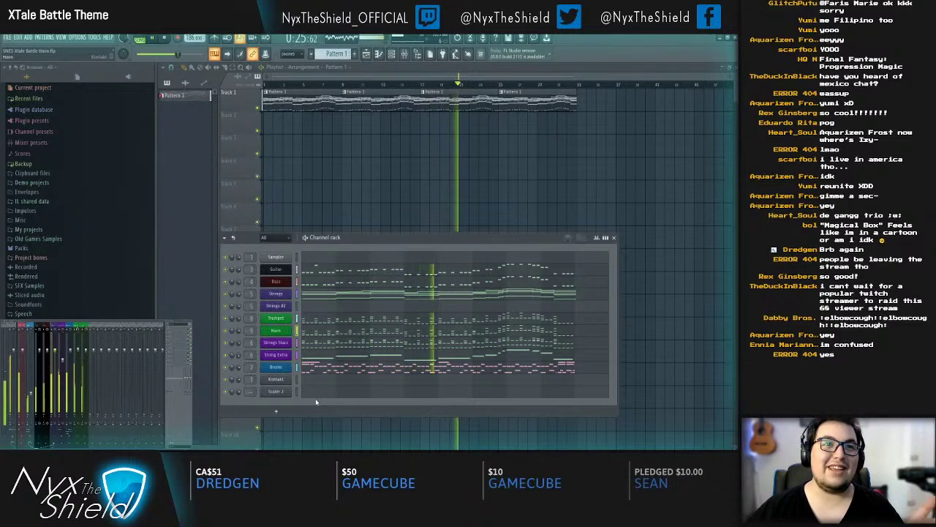
pyautogui.hotkey('alt', 'c')
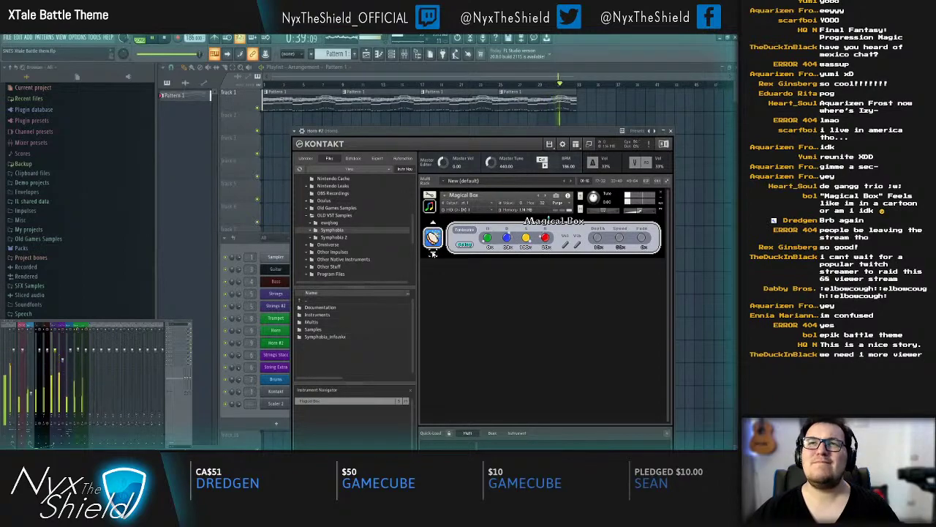
pyautogui.press('Escape')
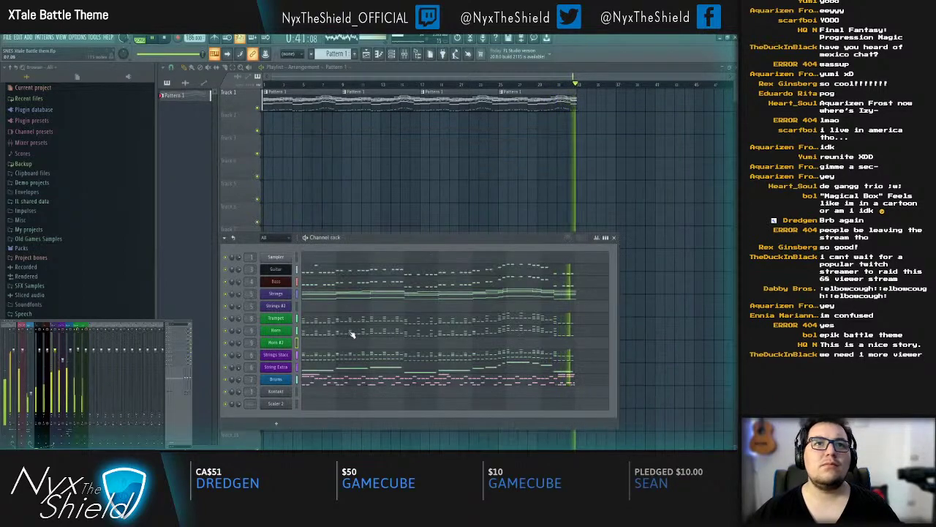
# Step: Copy the Trumpet notes one octave lower into the cloned Horn channel and rename it Trombone on mixer track 10
pyautogui.click(325, 278)
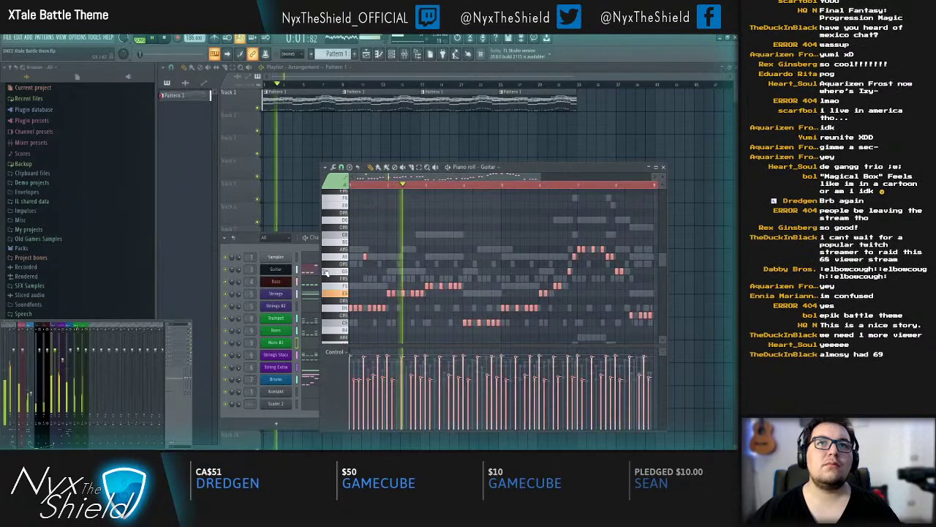
pyautogui.press('Escape')
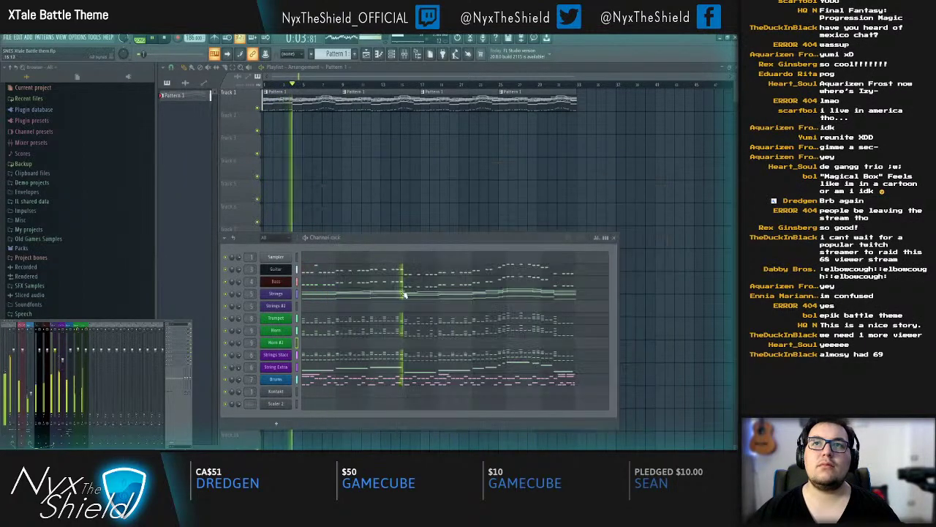
pyautogui.click(344, 319)
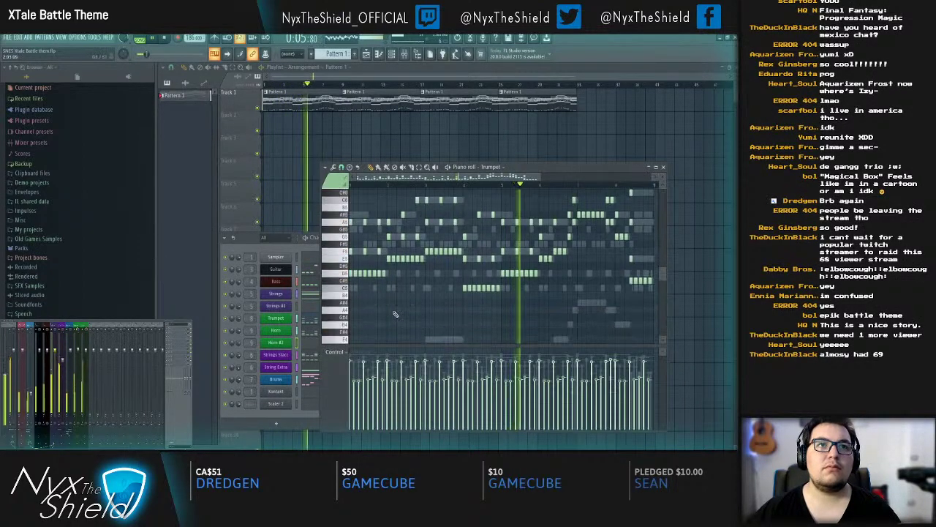
pyautogui.click(320, 343)
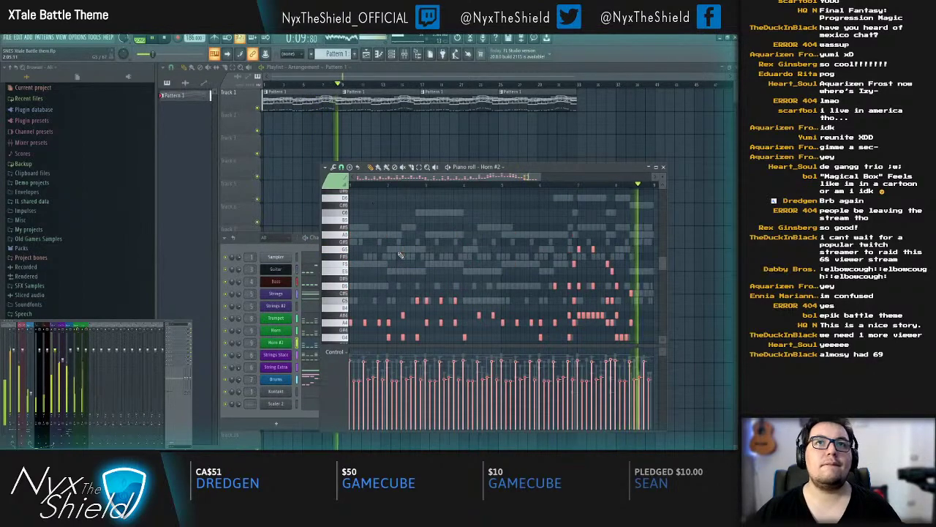
pyautogui.press('Escape')
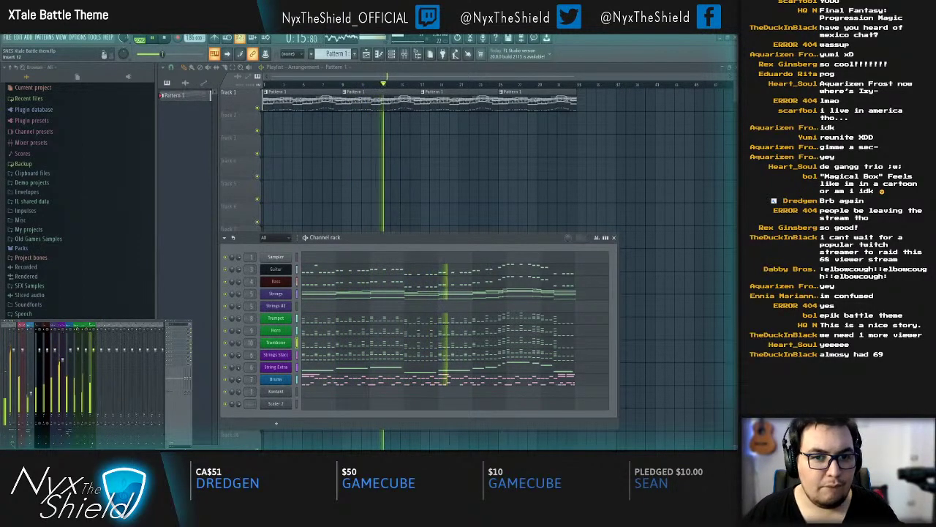
# Step: Audition the Trombone and Tuba sounds in the Trombone channel's Magical Box and play its part with the arrangement
pyautogui.click(313, 343)
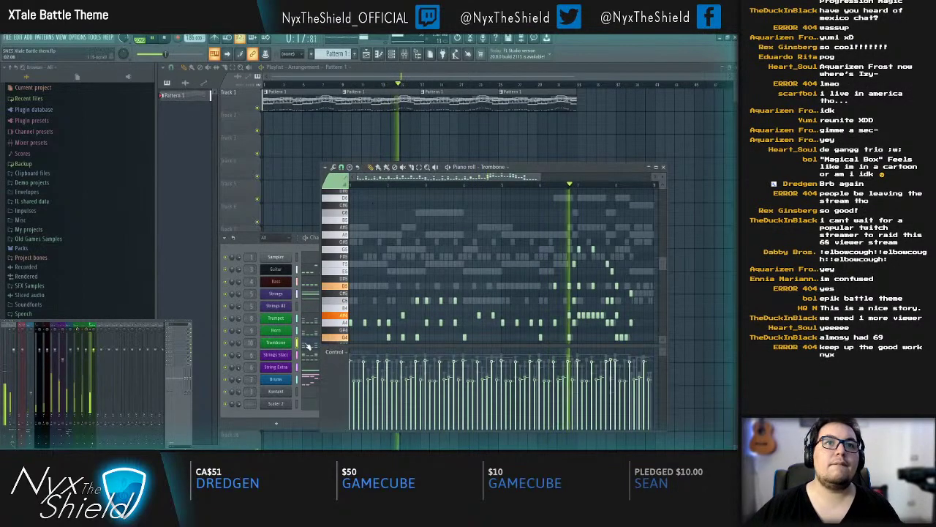
pyautogui.click(276, 343)
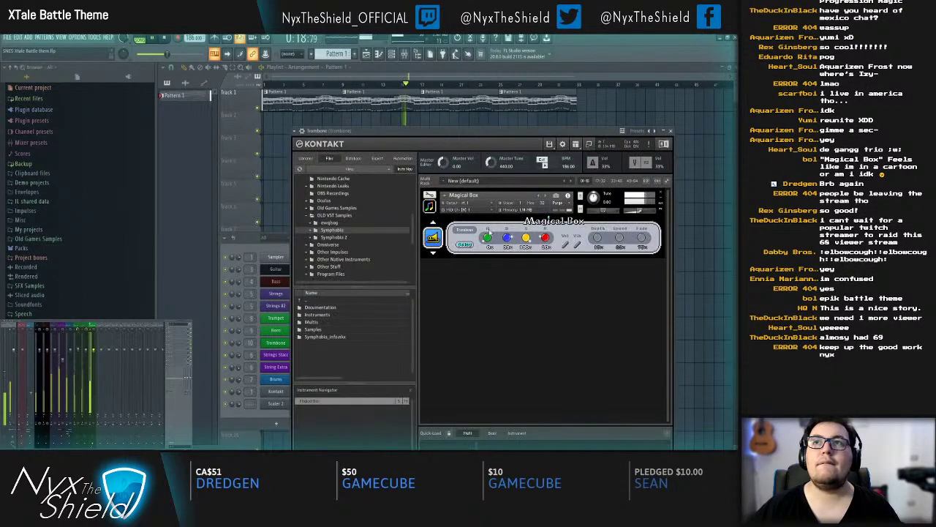
pyautogui.click(433, 254)
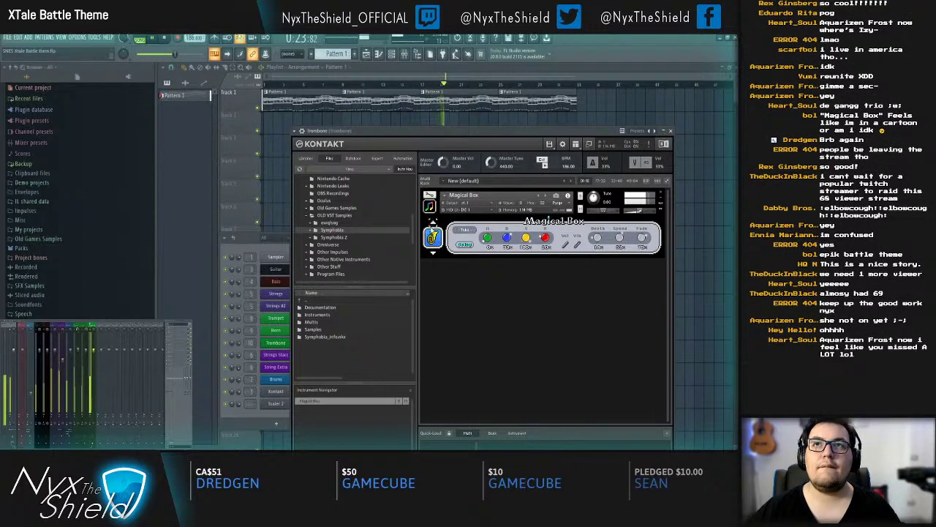
pyautogui.click(276, 343)
pyautogui.scroll(-5, 426, 297)
pyautogui.press('space')
pyautogui.scroll(3, 410, 300)
pyautogui.press('space')
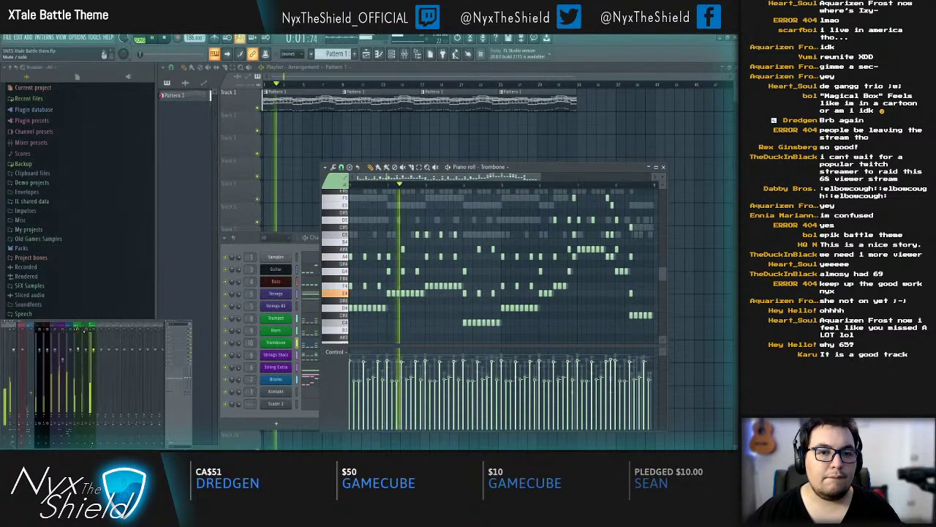
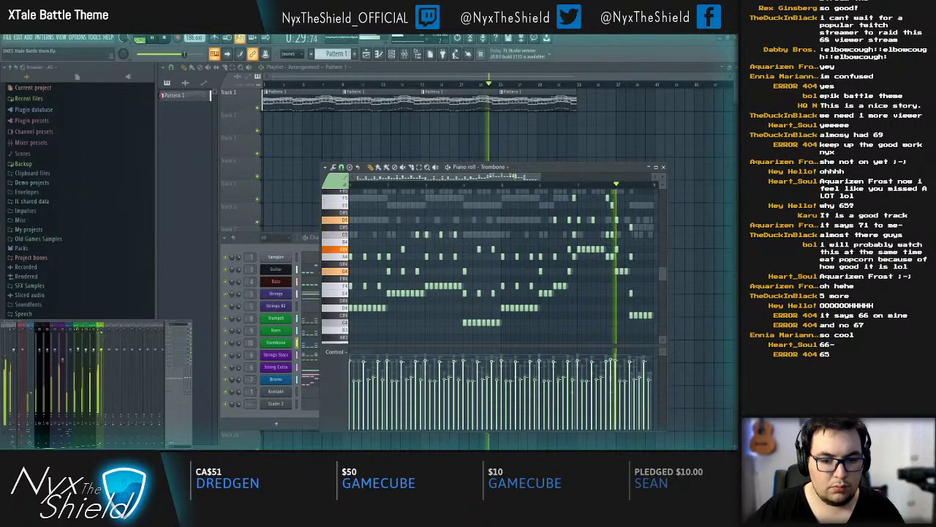
# Step: Set the Brass Bus Fruity Reverb to 95% dry and 15% reverb
pyautogui.click(178, 331)
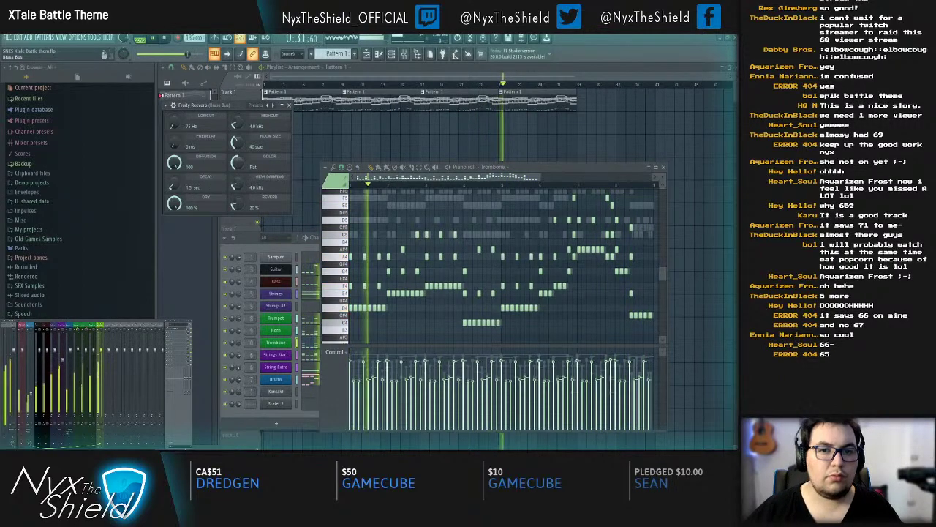
pyautogui.moveTo(219, 105); pyautogui.dragTo(375, 277)
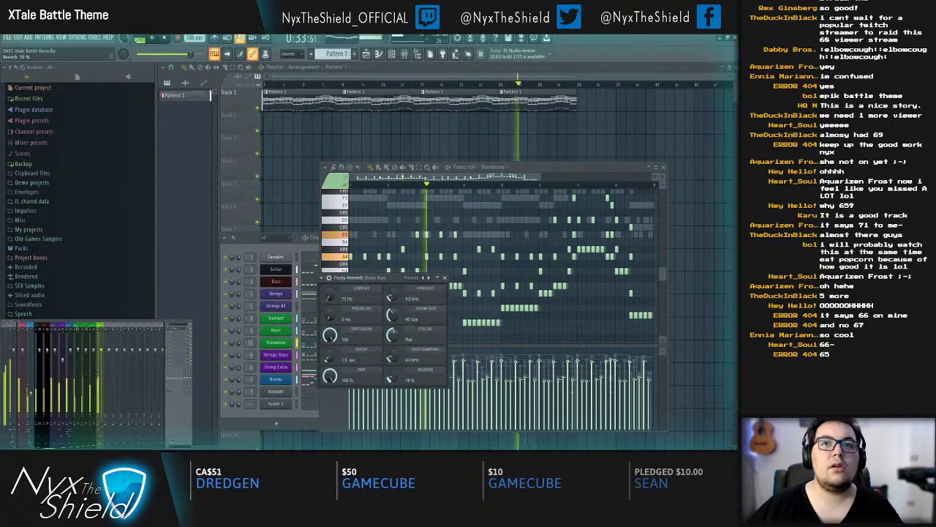
pyautogui.moveTo(393, 378); pyautogui.dragTo(392, 390)
pyautogui.moveTo(330, 376); pyautogui.dragTo(330, 382)
pyautogui.moveTo(392, 378)
pyautogui.mouseDown()
pyautogui.moveTo(392, 370)
pyautogui.moveTo(392, 382)
pyautogui.mouseUp()
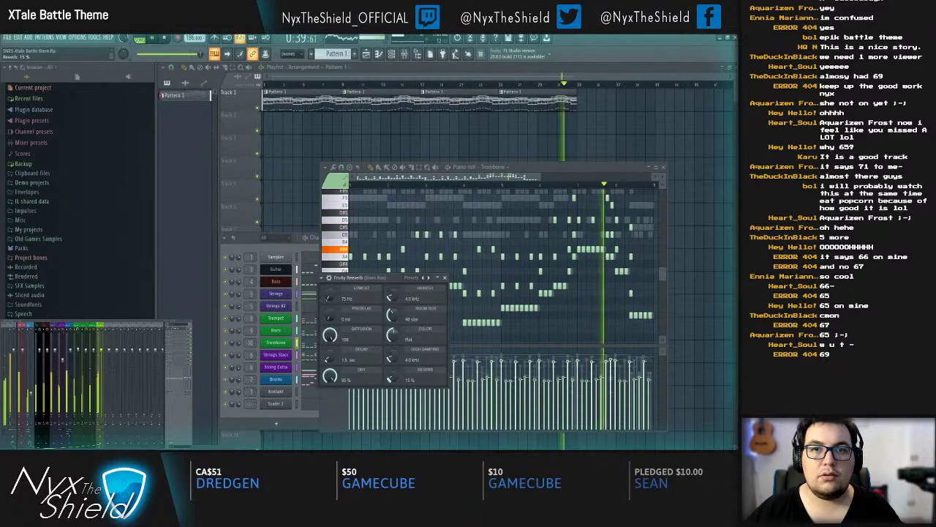
pyautogui.click(445, 277)
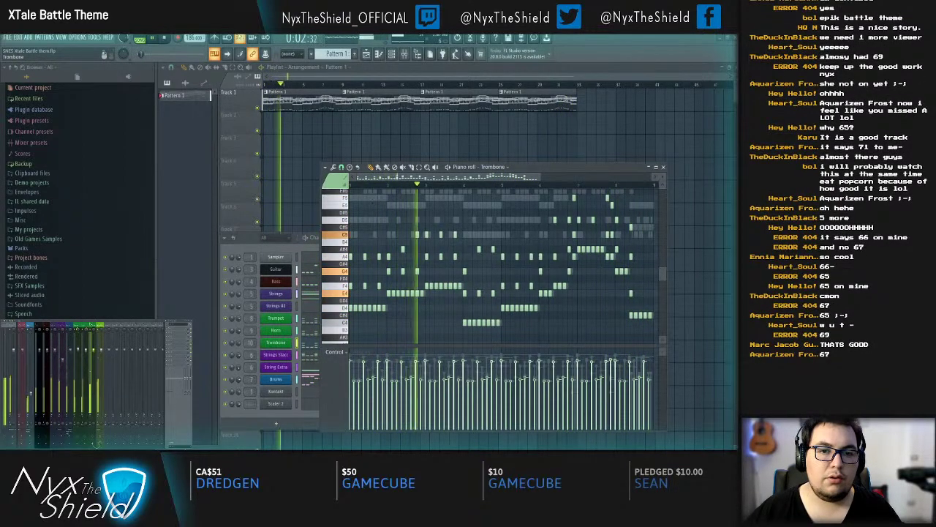
# Step: Raise the repeated D4 notes in the first bar of the Trombone part to F4
pyautogui.hotkey('ctrl', 'a')
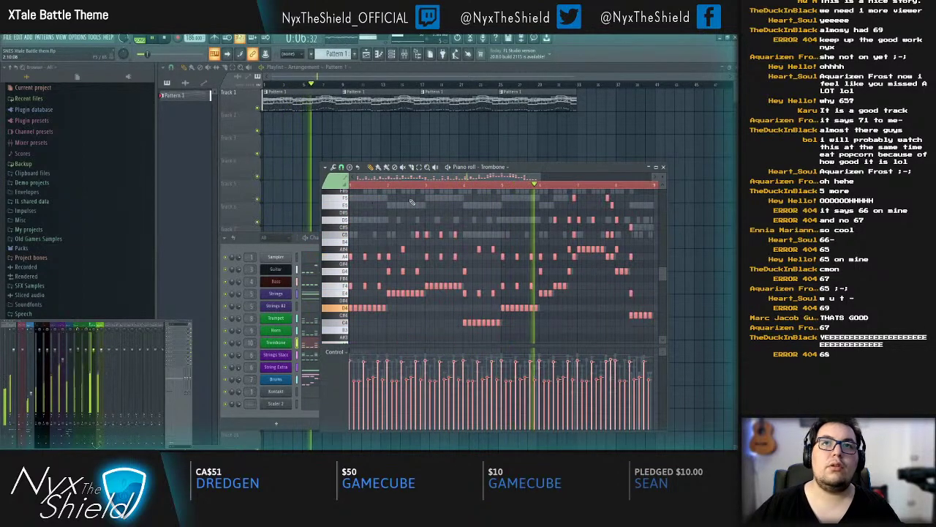
pyautogui.scroll(-2, 414, 201)
pyautogui.hotkey('ctrl', 'd')
pyautogui.scroll(-2, 402, 189)
pyautogui.scroll(-1, 402, 188)
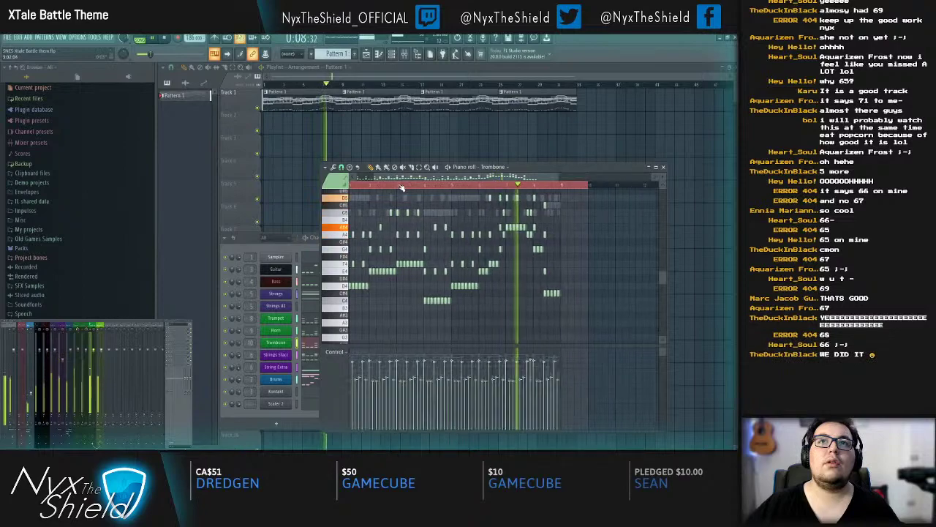
pyautogui.scroll(3, 403, 188)
pyautogui.moveTo(355, 278); pyautogui.dragTo(376, 284)
pyautogui.press('space')
pyautogui.press('space')
pyautogui.press('space')
pyautogui.scroll(3, 377, 179)
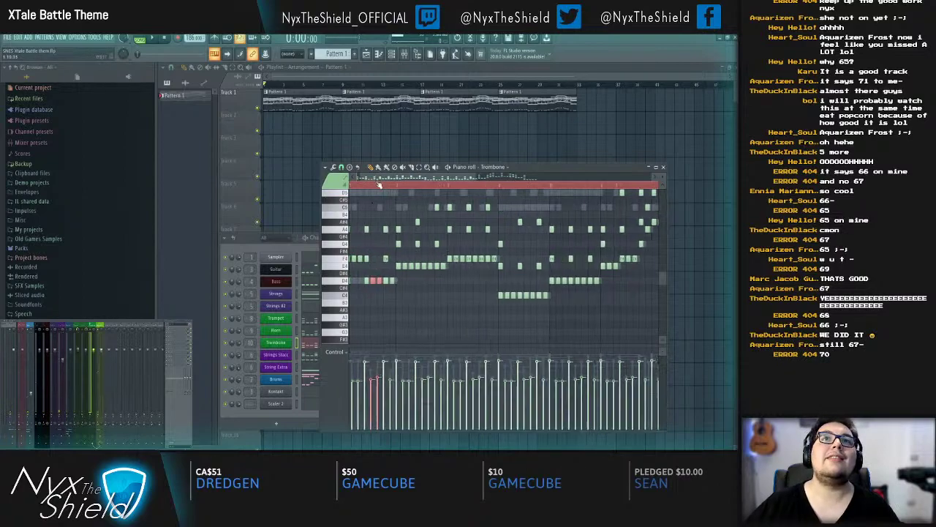
# Step: Raise the repeated E4 notes in the second bar of the Trombone part to G4
pyautogui.press('space')
pyautogui.moveTo(442, 224); pyautogui.dragTo(480, 309)
pyautogui.press('space')
pyautogui.hotkey('shift', 'Up')
pyautogui.hotkey('shift', 'Up')
pyautogui.hotkey('shift', 'Up')
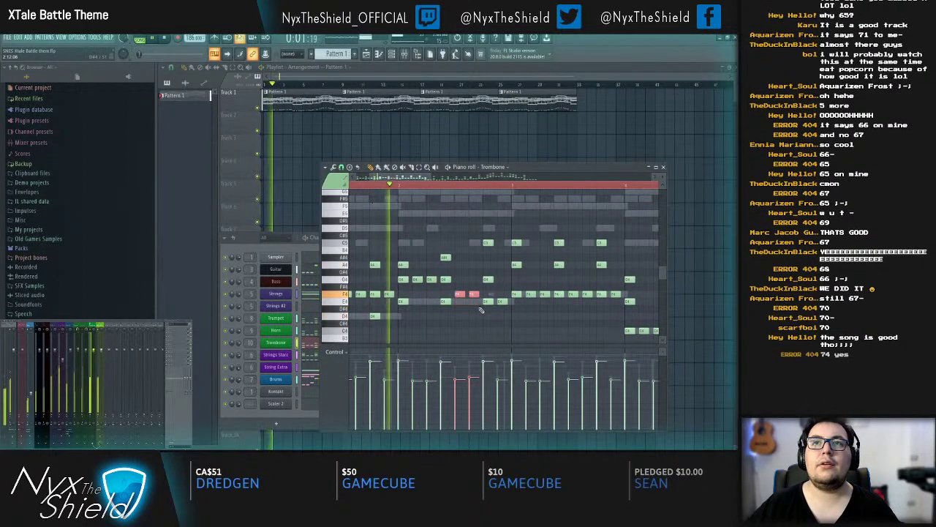
pyautogui.press('space')
# Step: Raise the repeated F4 notes in the third bar of the Trombone part by four semitones to A4
pyautogui.moveTo(523, 284); pyautogui.dragTo(545, 303)
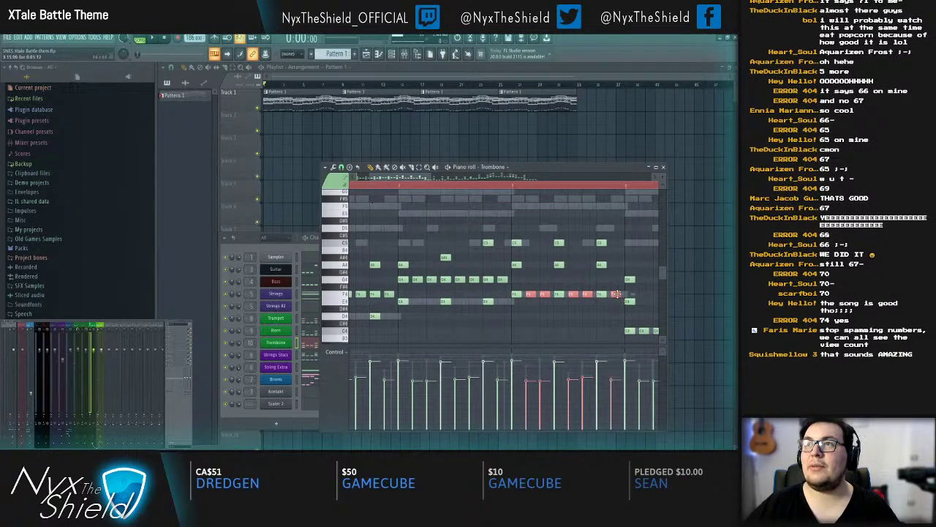
pyautogui.press('space')
pyautogui.moveTo(650, 303); pyautogui.dragTo(526, 297)
pyautogui.hotkey('shift', 'Up')
pyautogui.hotkey('shift', 'Up')
pyautogui.hotkey('shift', 'Up')
pyautogui.hotkey('shift', 'Up')
pyautogui.hotkey('ctrl', 'z')
pyautogui.press('space')
pyautogui.hotkey('shift', 'Up')
pyautogui.hotkey('shift', 'Up')
pyautogui.hotkey('shift', 'Up')
pyautogui.hotkey('shift', 'Up')
# Step: Raise the repeated base notes in the remaining Trombone bars, bringing the last bar's C#4 notes to E4
pyautogui.moveTo(566, 286); pyautogui.dragTo(449, 292)
pyautogui.press('space')
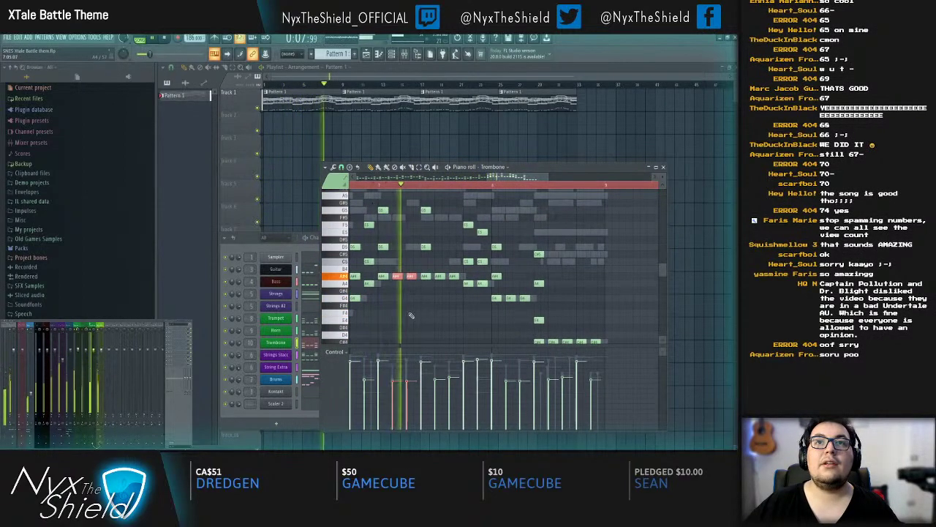
pyautogui.press('space')
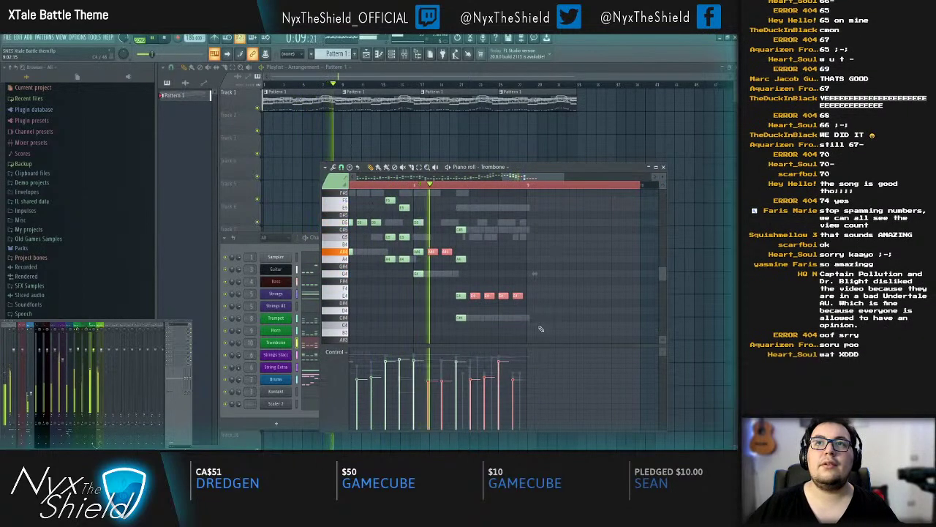
pyautogui.press('Escape')
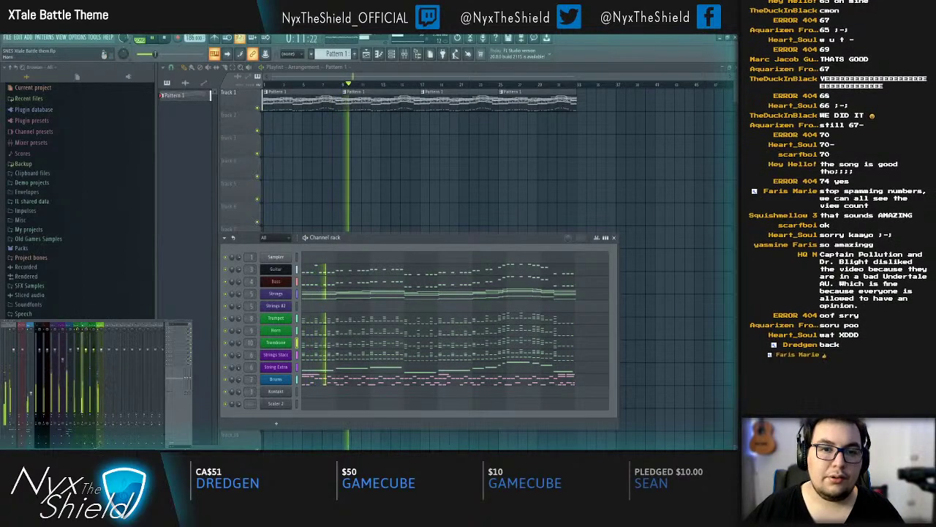
# Step: Check the Horn part in the piano roll during playback and save the project
pyautogui.press('space')
pyautogui.click(322, 331)
pyautogui.press('space')
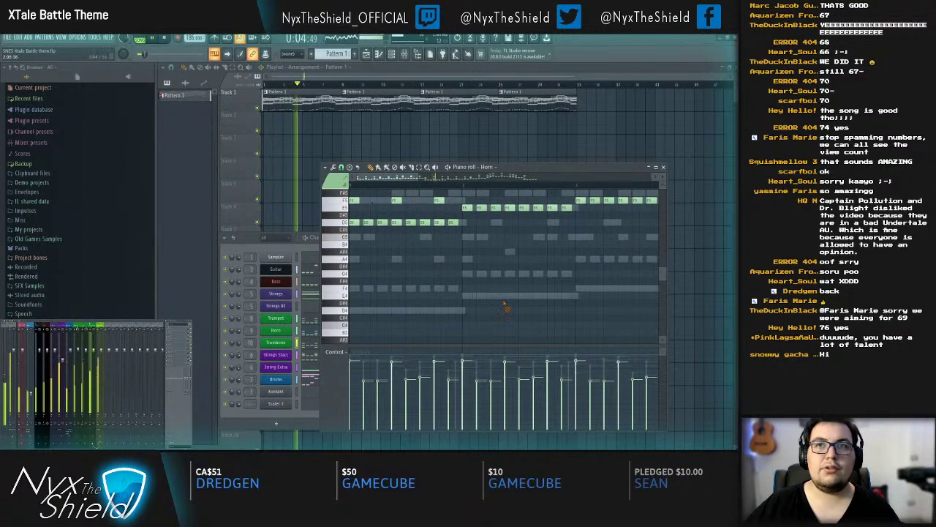
pyautogui.press('Escape')
pyautogui.press('Escape')
pyautogui.hotkey('ctrl', 's')
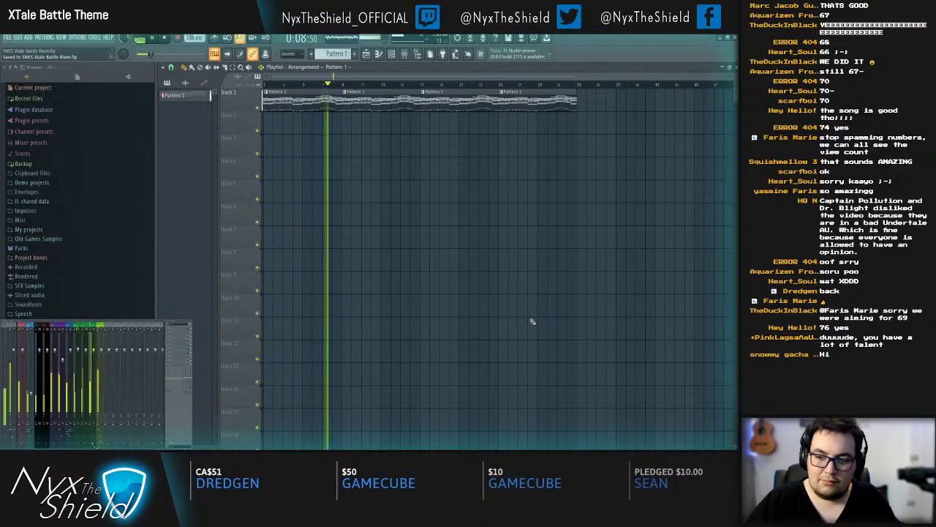
# Step: Clone the Strings #2 channel as a new red channel named Lead on mixer track 12
pyautogui.press('F6')
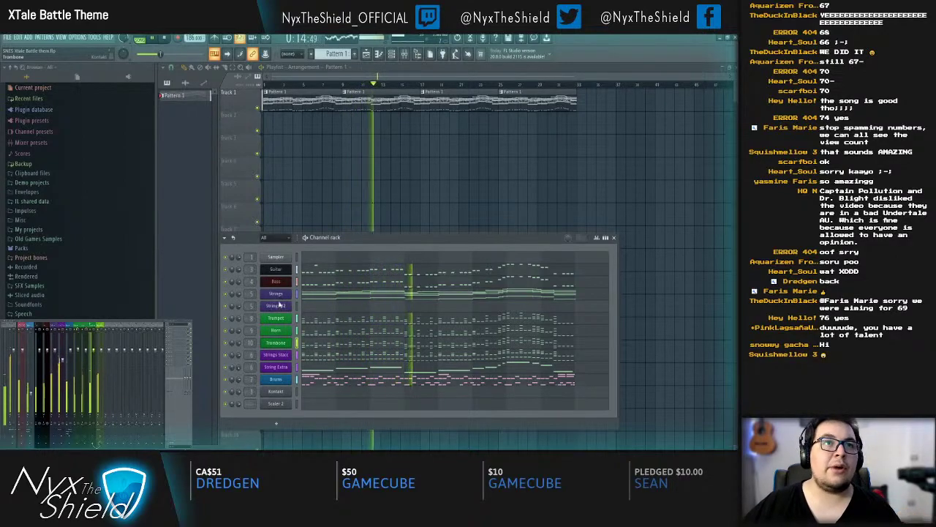
pyautogui.hotkey('alt', 'c')
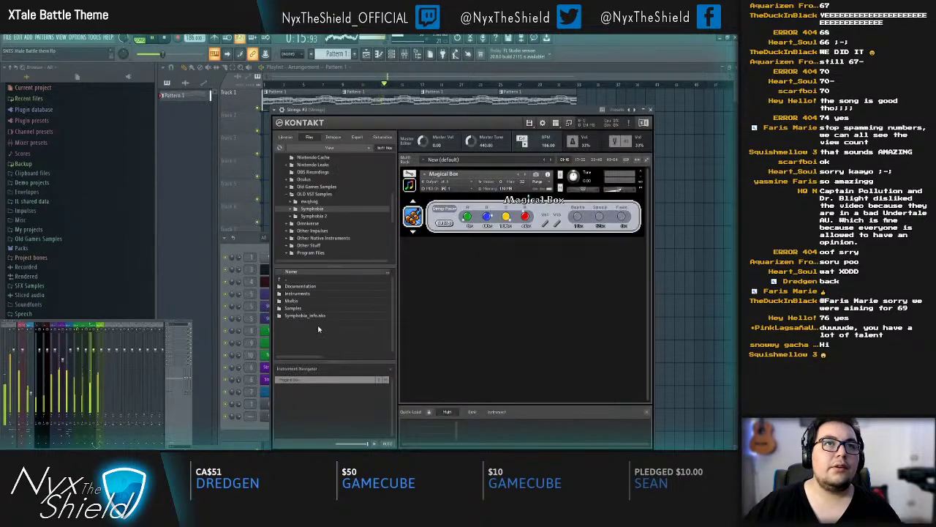
pyautogui.press('Escape')
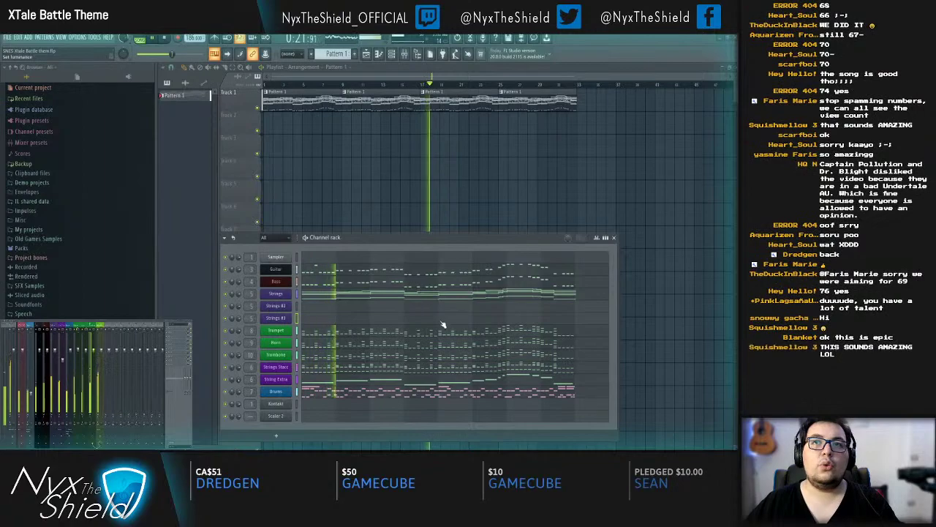
pyautogui.press('Return')
pyautogui.hotkey('ctrl', 'l')
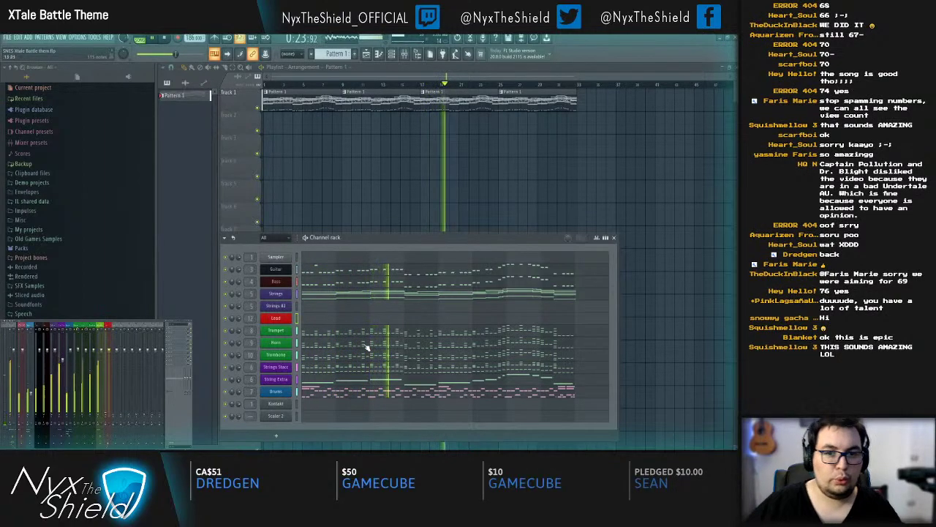
# Step: Audition different Magical Box instrument sounds in the Lead channel's Kontakt for the lead part
pyautogui.click(276, 318)
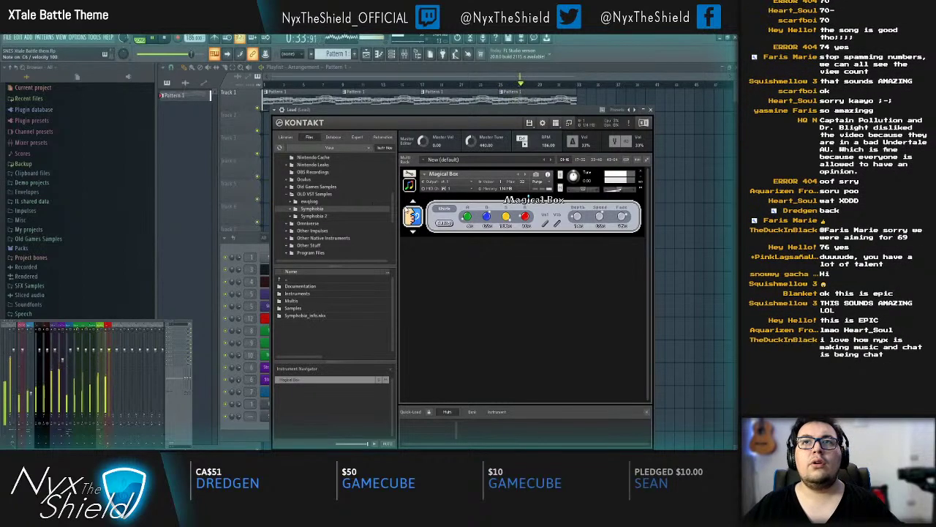
pyautogui.click(440, 225)
pyautogui.press('Escape')
pyautogui.press('space')
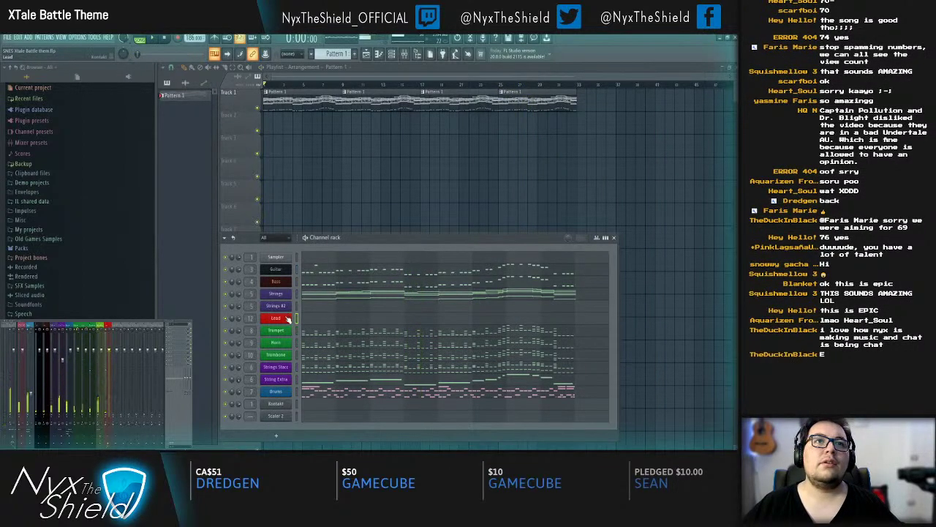
pyautogui.click(288, 319)
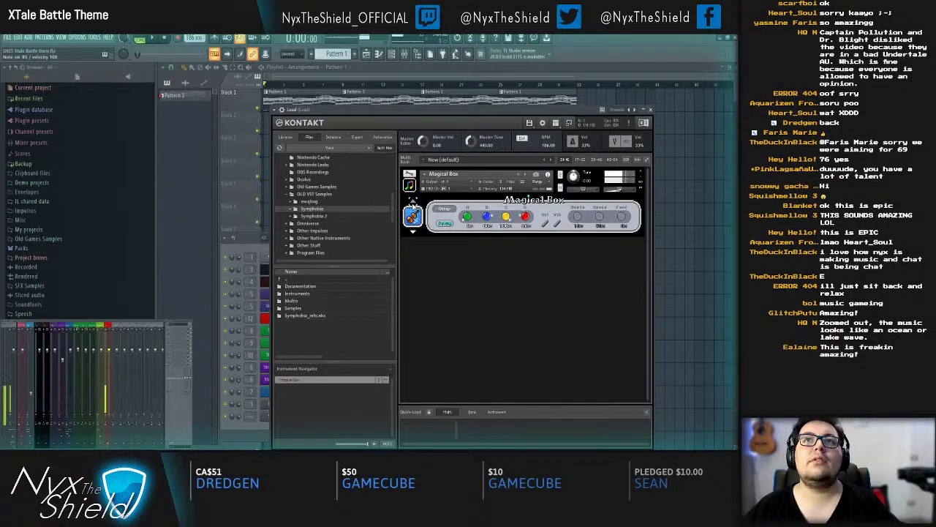
pyautogui.press('space')
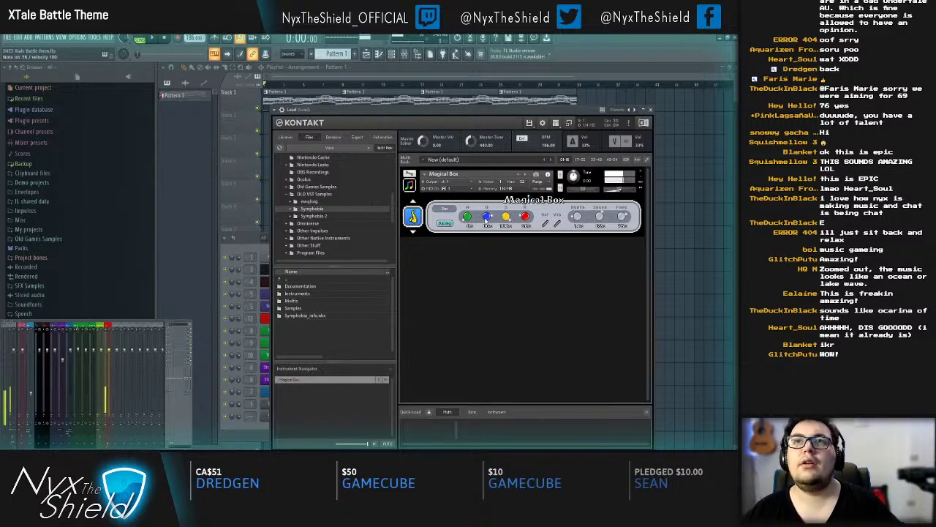
pyautogui.click(289, 333)
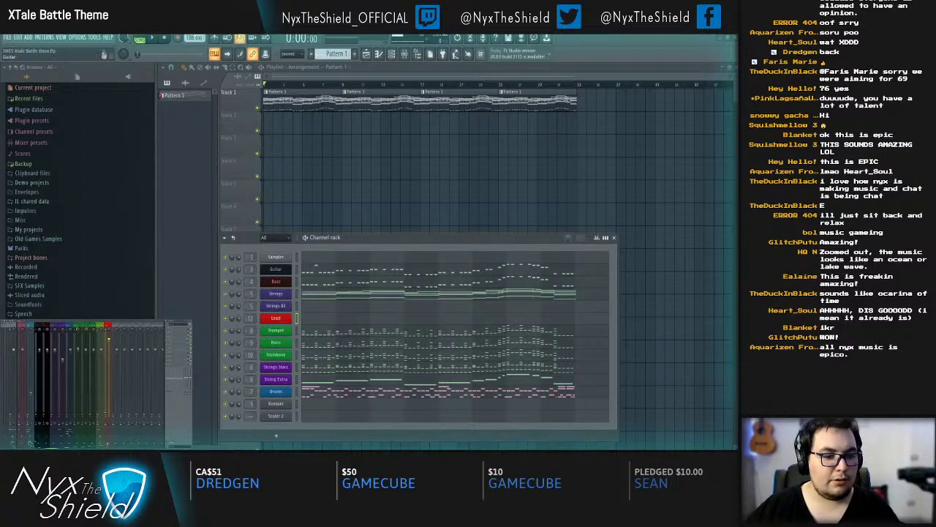
# Step: Open the Magical Box's script editor in the Lead channel and load the factory Legato Velocity performance script into the empty second slot
pyautogui.click(281, 319)
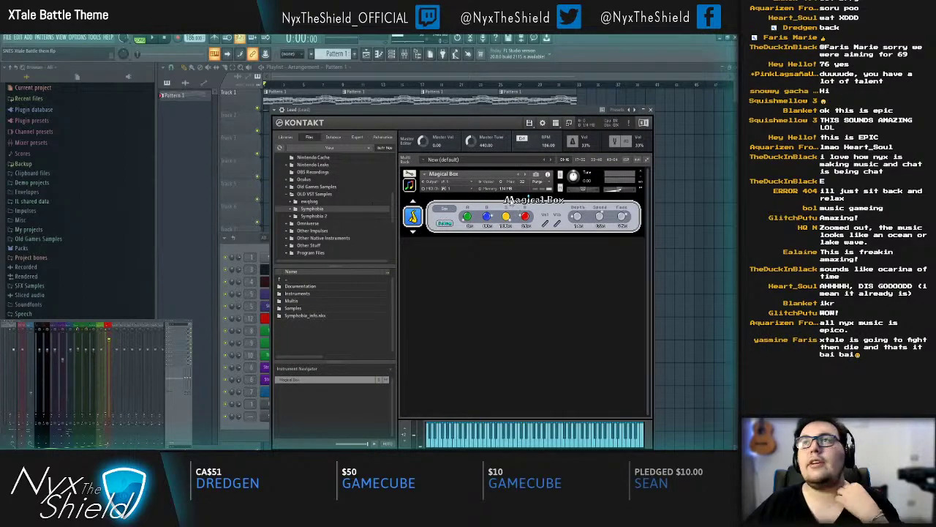
pyautogui.click(409, 177)
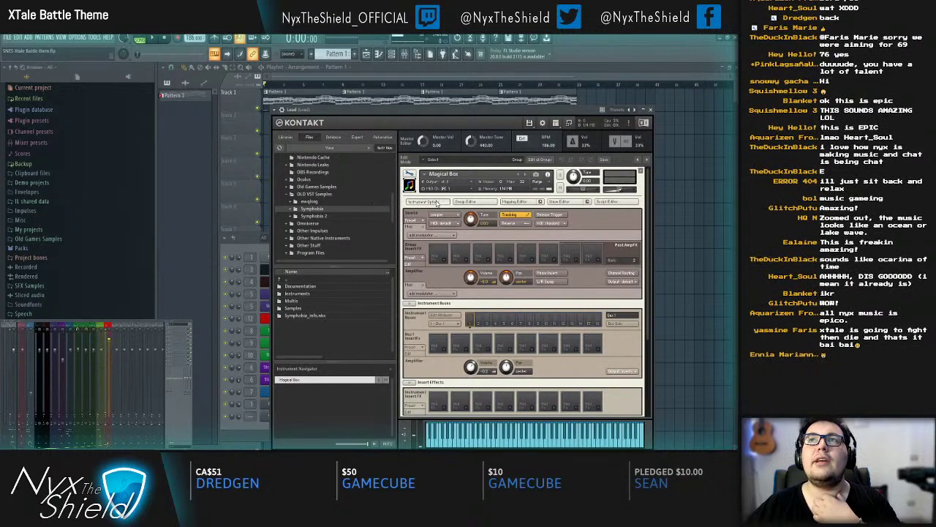
pyautogui.click(610, 202)
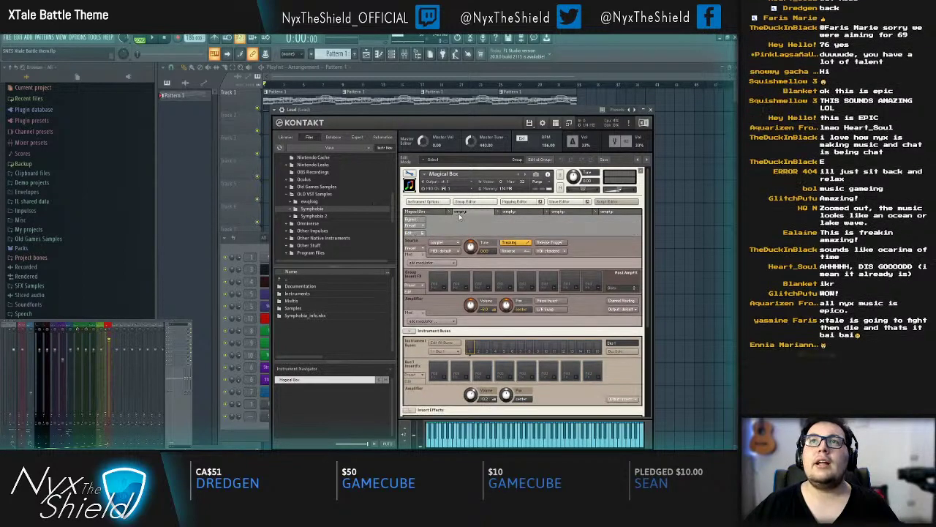
pyautogui.click(414, 223)
pyautogui.moveTo(417, 232)
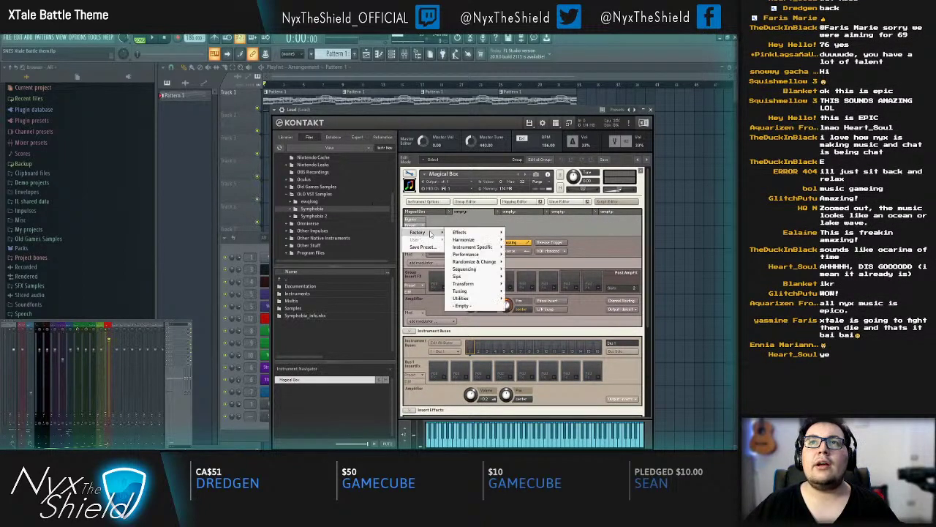
pyautogui.moveTo(469, 278)
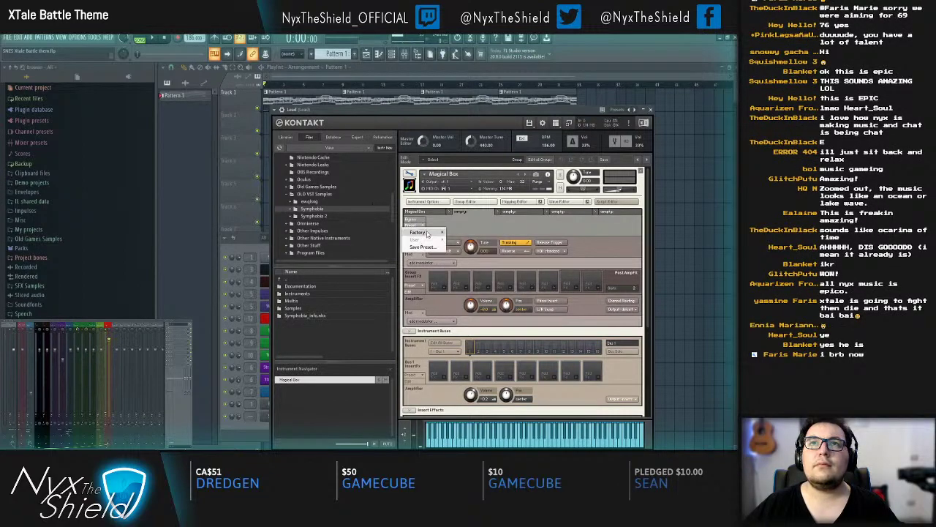
pyautogui.moveTo(483, 263)
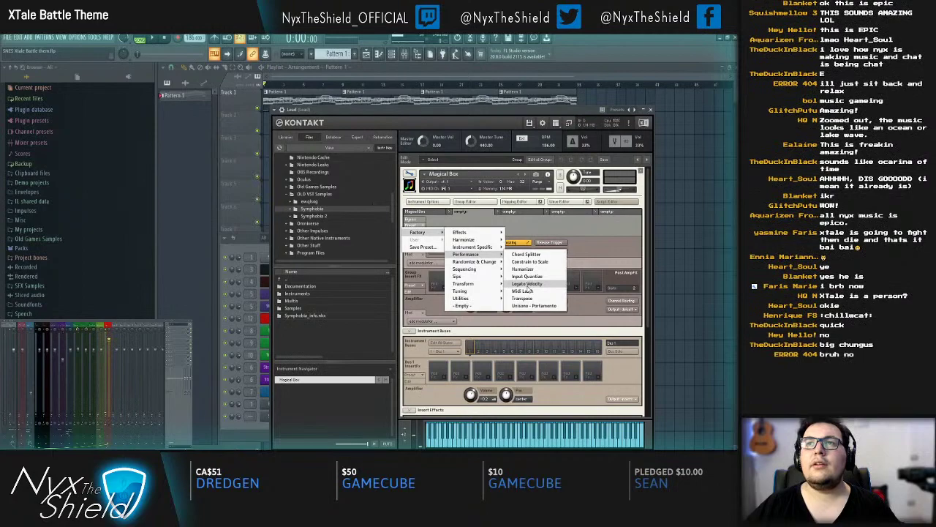
pyautogui.click(524, 285)
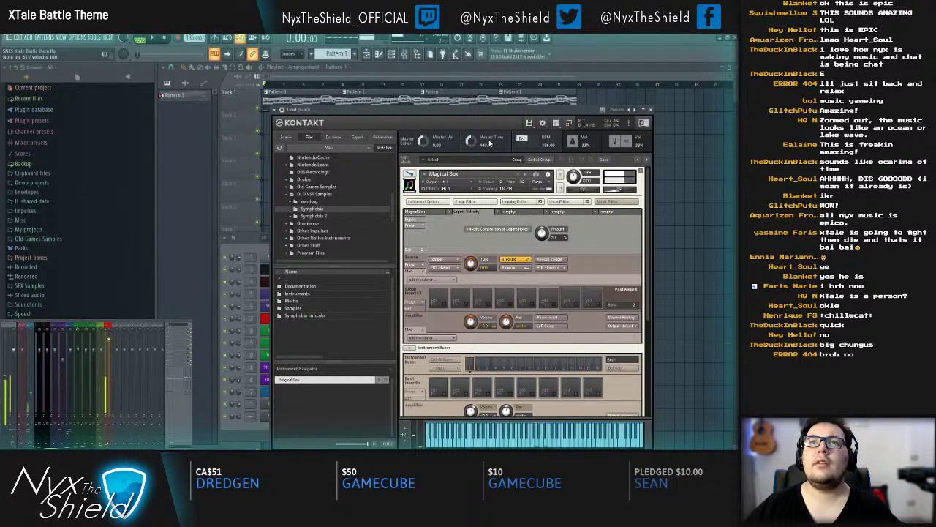
# Step: Replace the second slot's script with the factory Unisono - Portamento performance script
pyautogui.click(414, 225)
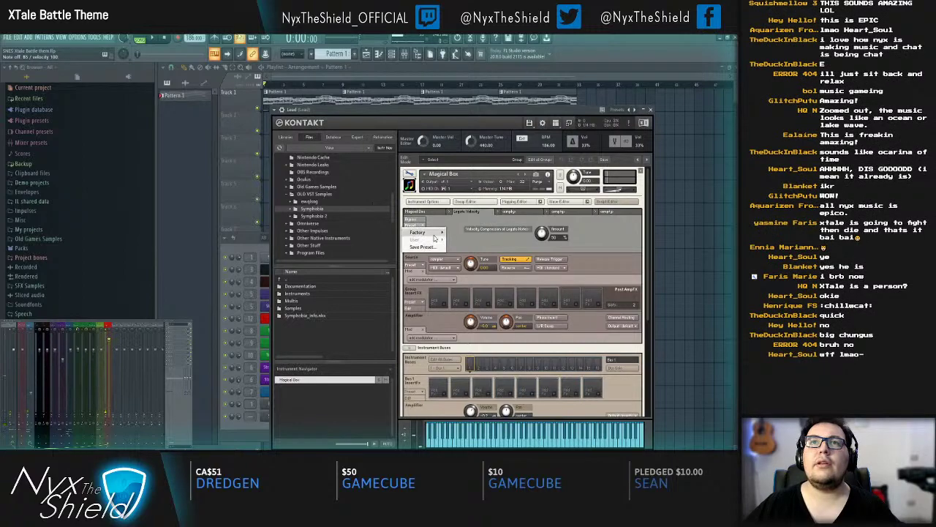
pyautogui.moveTo(423, 233)
pyautogui.moveTo(468, 254)
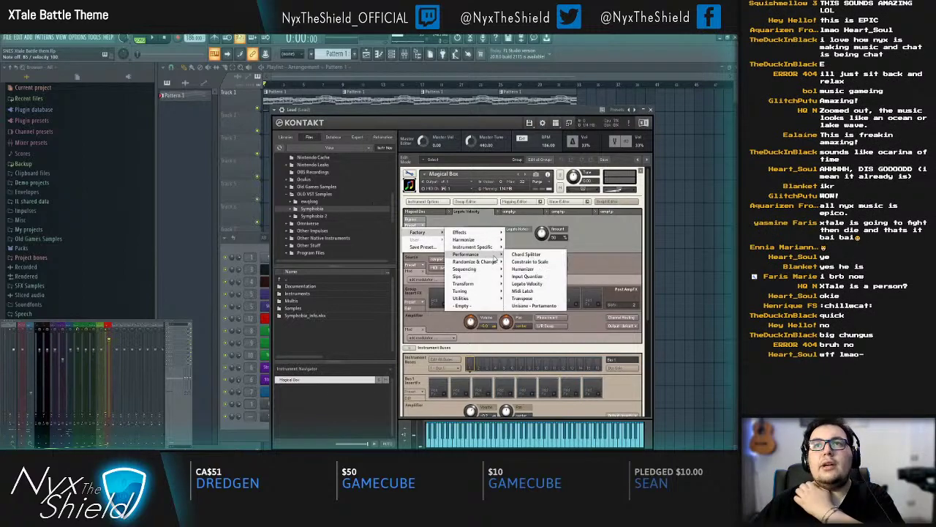
pyautogui.click(530, 306)
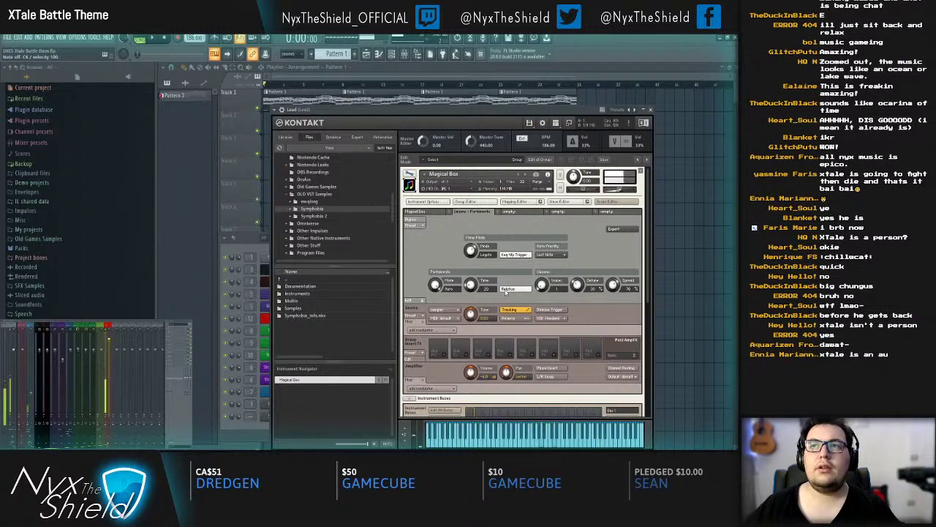
pyautogui.press('Escape')
# Step: Create a new pattern named Lead and place it on playlist Track 2, starting just before the second Pattern 1 clip
pyautogui.press('space')
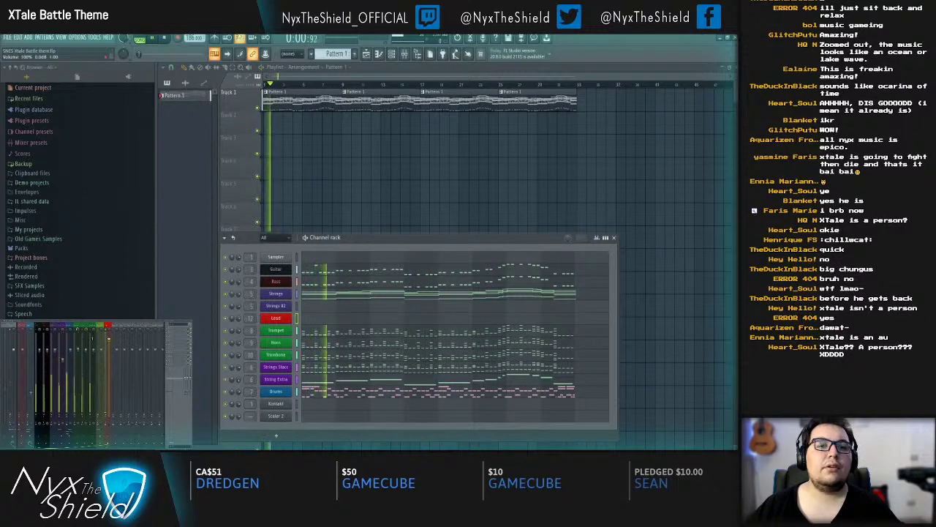
pyautogui.press('Escape')
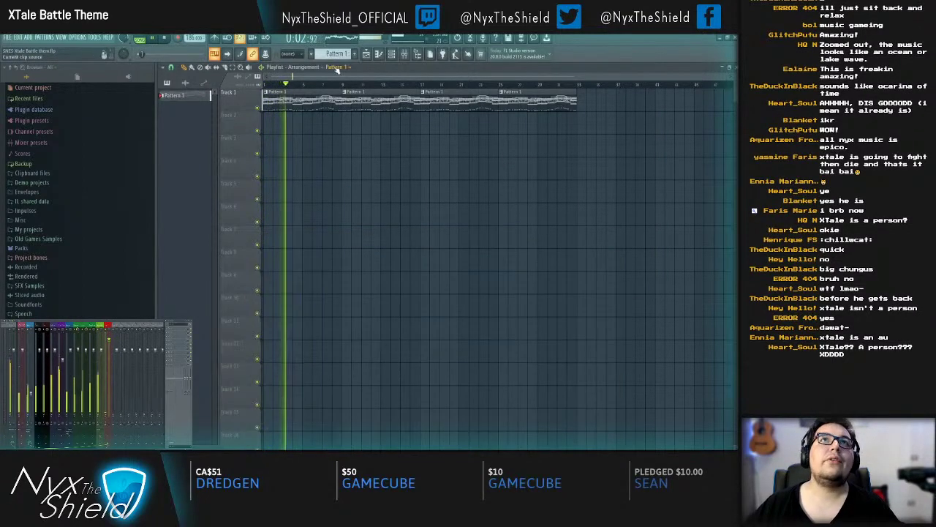
pyautogui.click(355, 55)
pyautogui.press('F2')
pyautogui.write('Lead')
pyautogui.press('Return')
pyautogui.scroll(3, 357, 80)
pyautogui.click(338, 128)
pyautogui.doubleClick(342, 126)
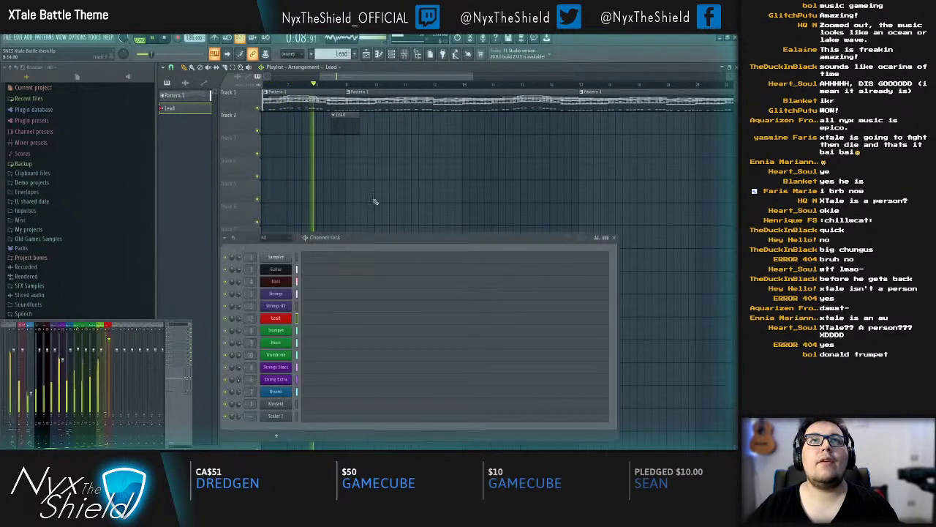
# Step: Draw an A6 note in the Lead channel's piano roll from mid-bar 1 to the start of bar 3
pyautogui.click(325, 319)
pyautogui.press('space')
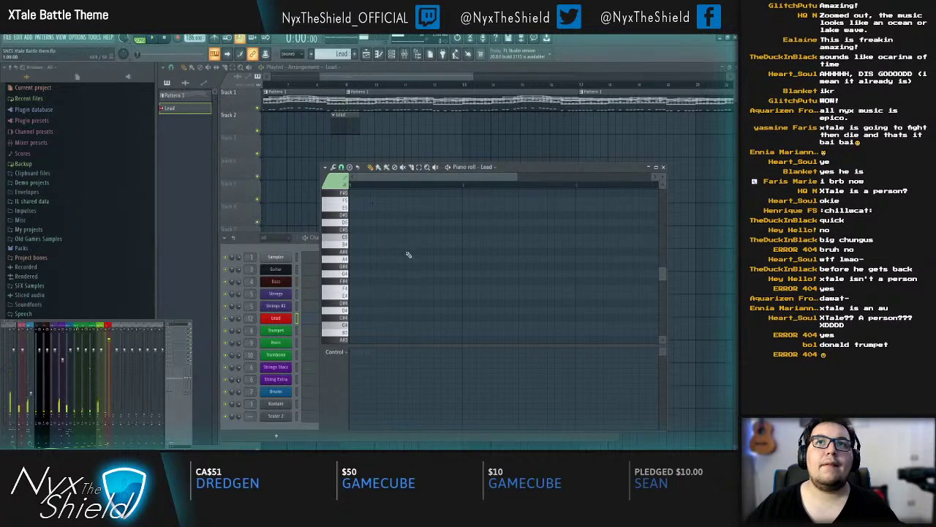
pyautogui.scroll(4, 407, 237)
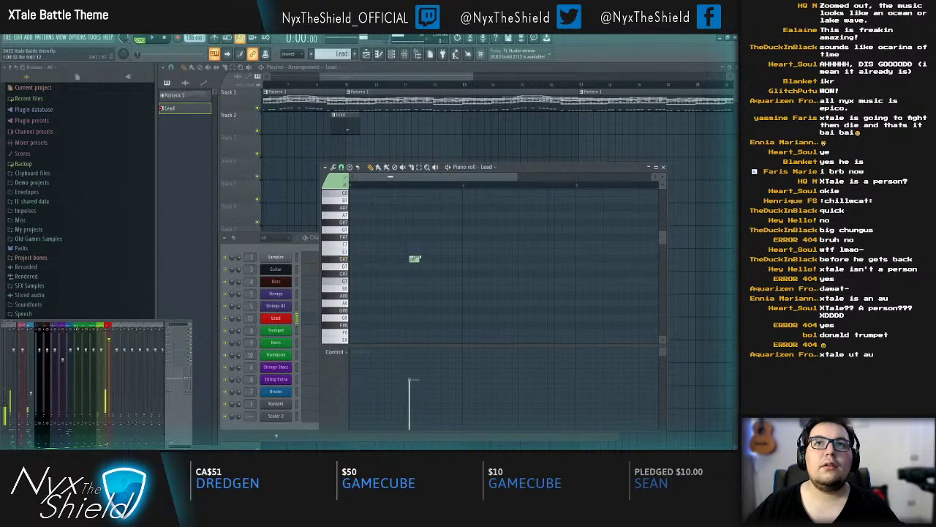
pyautogui.scroll(-1, 413, 260)
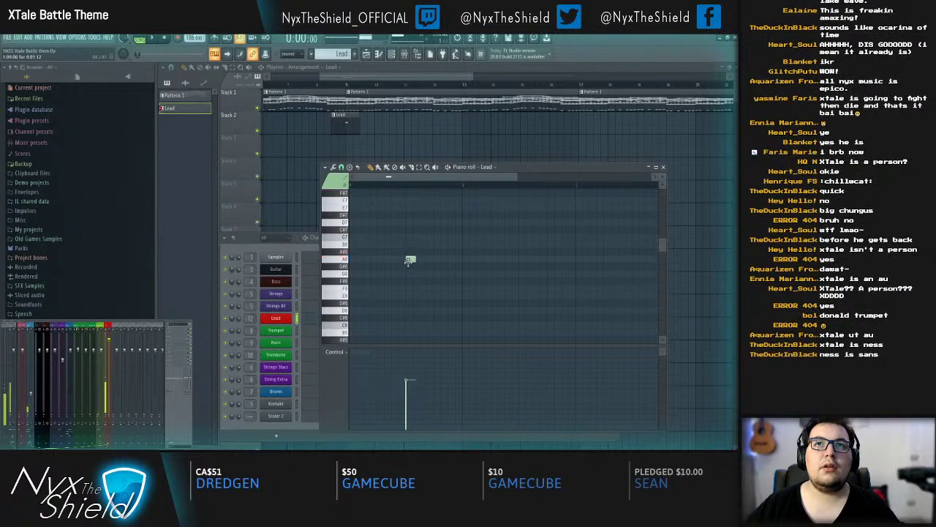
pyautogui.moveTo(413, 260); pyautogui.dragTo(576, 259)
pyautogui.press('space')
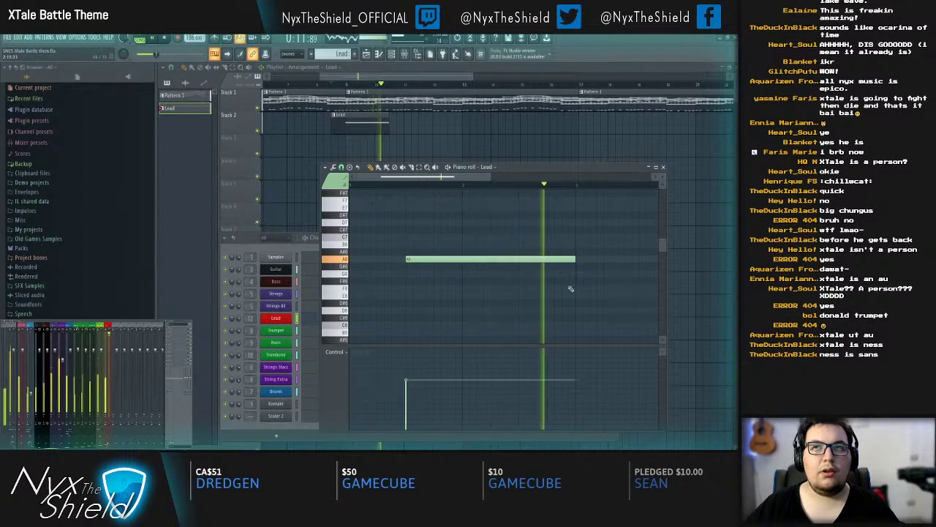
# Step: Add a short G6 note at bar 3 followed by a long C7 note, removing the stray trial notes
pyautogui.press('space')
pyautogui.moveTo(553, 284); pyautogui.dragTo(496, 302)
pyautogui.click(510, 315)
pyautogui.click(525, 323)
pyautogui.press('space')
pyautogui.moveTo(542, 336); pyautogui.dragTo(445, 279)
pyautogui.moveTo(445, 247); pyautogui.dragTo(475, 301)
pyautogui.press('space')
pyautogui.hotkey('ctrl', 'd')
pyautogui.rightClick(448, 271)
pyautogui.rightClick(451, 279)
pyautogui.moveTo(438, 229); pyautogui.dragTo(438, 213)
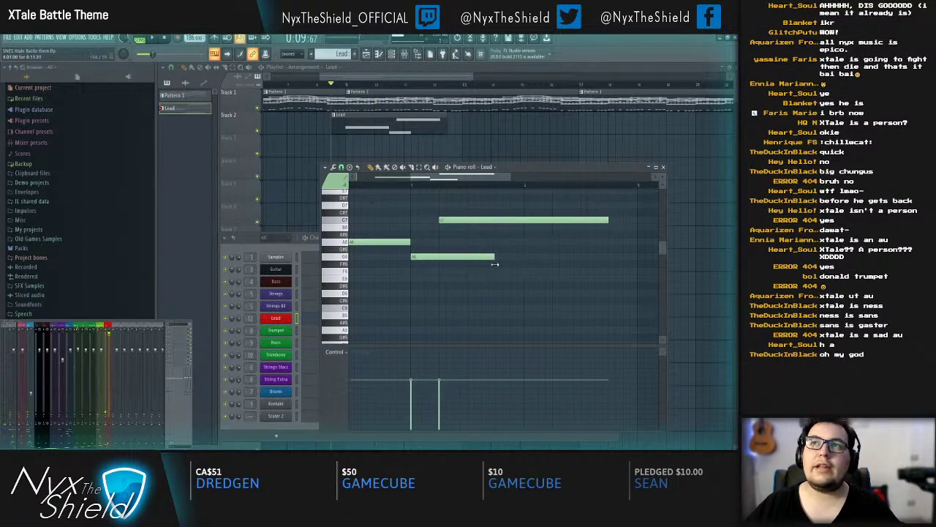
pyautogui.moveTo(426, 272); pyautogui.dragTo(533, 292)
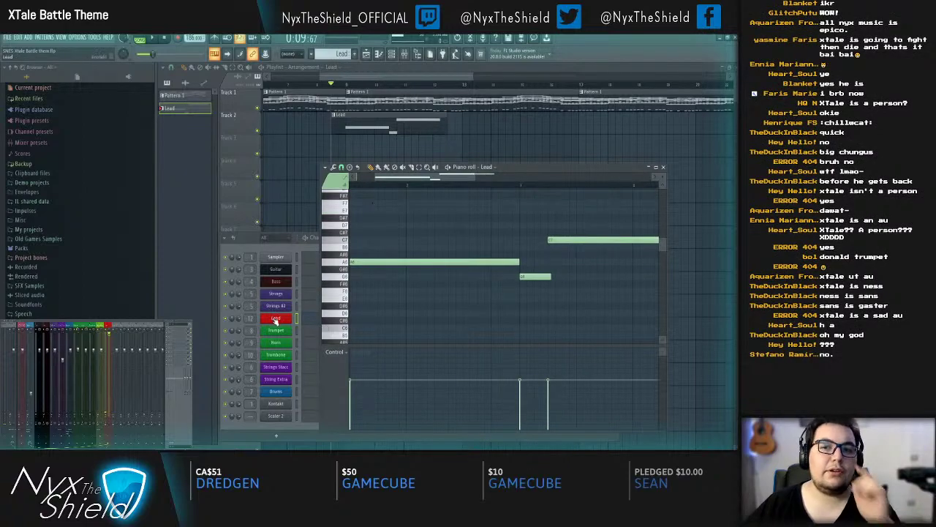
# Step: Switch the Lead's Magical Box sound to Organ Pipe and start the C7 note about half a bar into bar 3
pyautogui.click(276, 320)
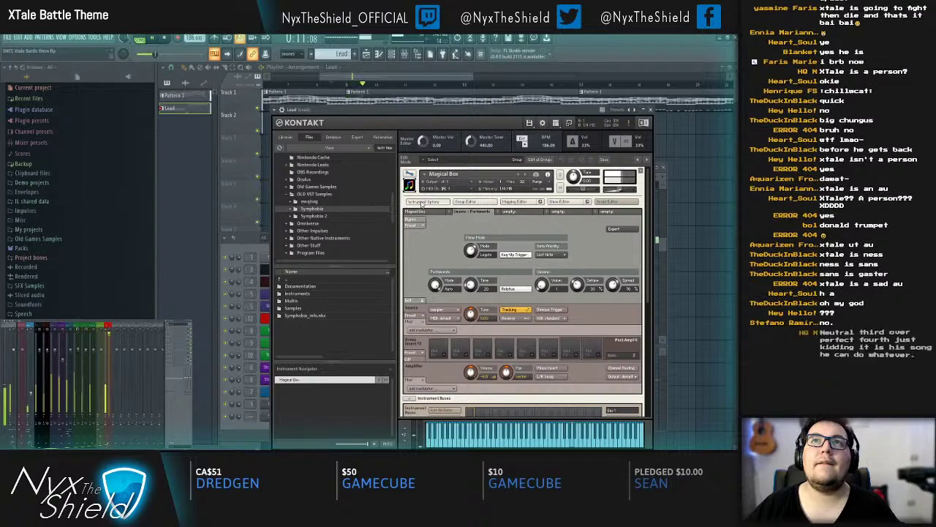
pyautogui.click(410, 174)
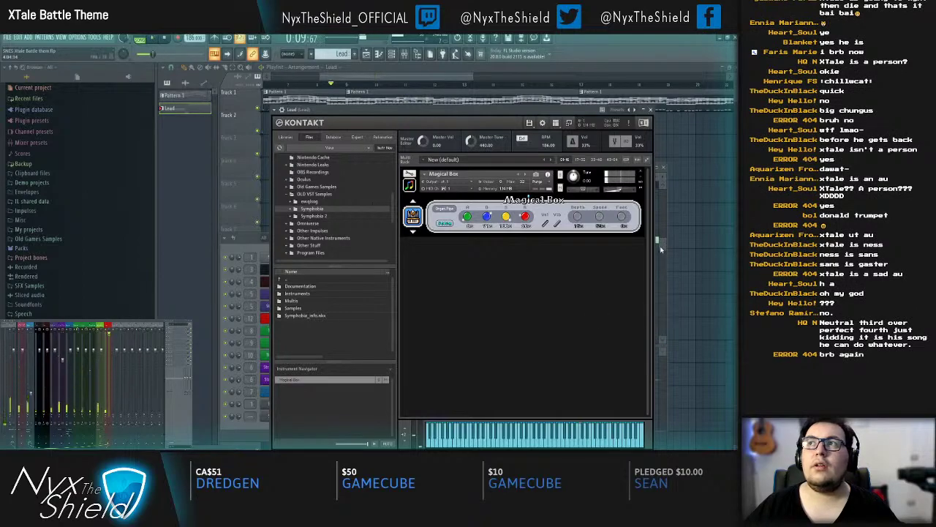
pyautogui.press('F7')
pyautogui.moveTo(485, 246); pyautogui.dragTo(492, 247)
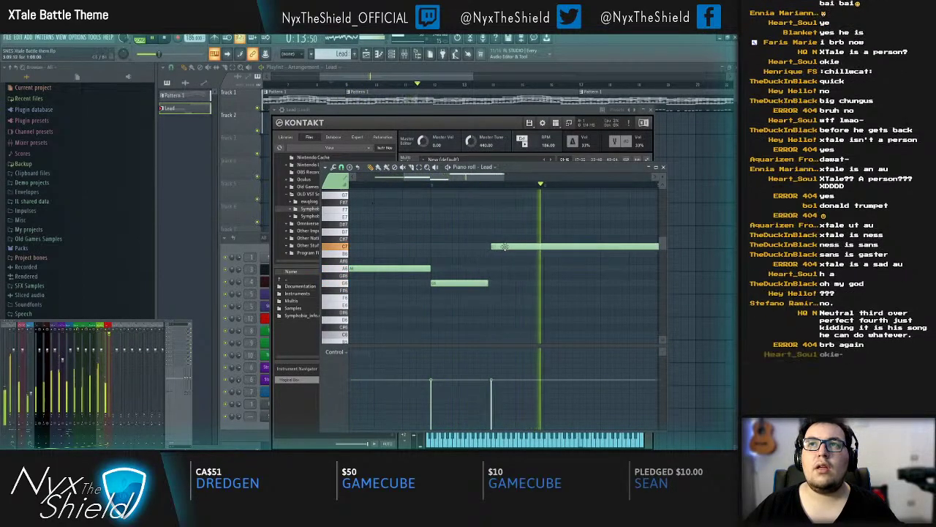
# Step: Choose another Magical Box sound for the Lead and play the song from the start of the Lead clip
pyautogui.press('F7')
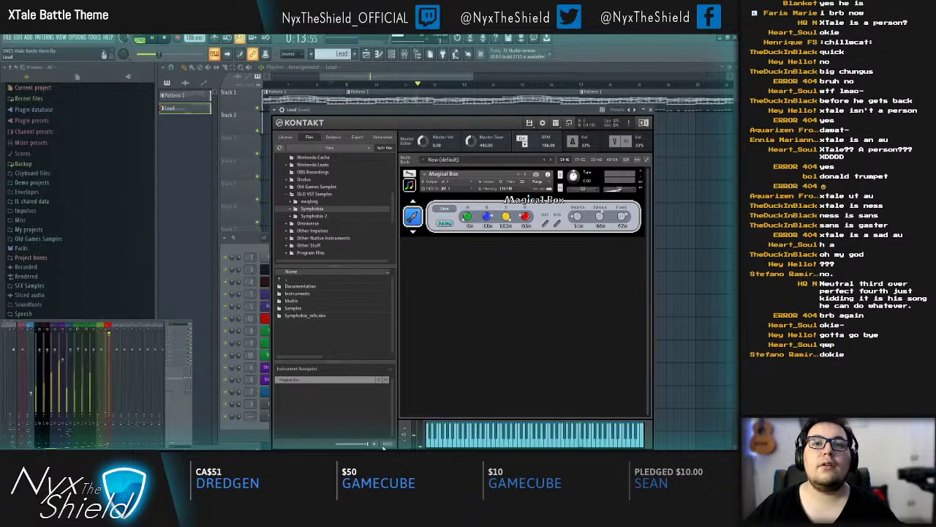
pyautogui.rightClick(703, 242)
pyautogui.click(330, 82)
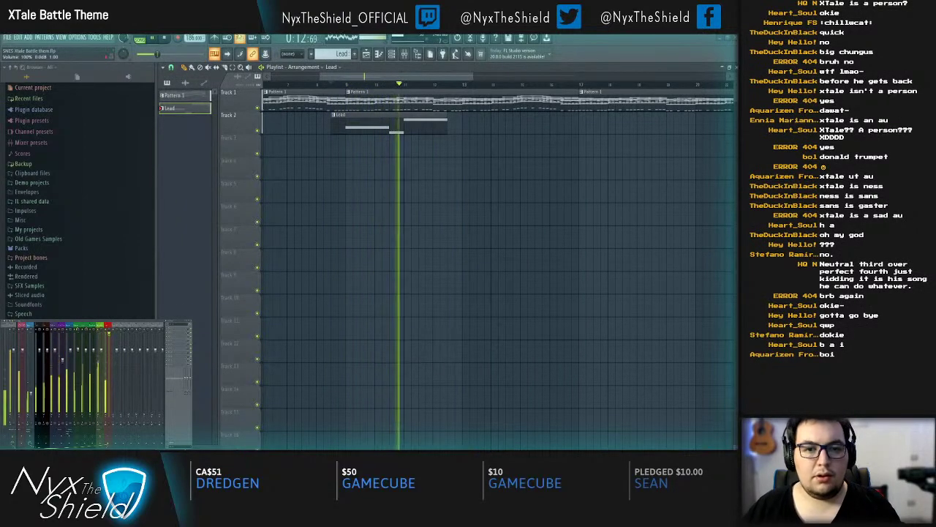
# Step: Insert the CLA-2A Stereo compressor on the Lead mixer track and check it during playback
pyautogui.press('space')
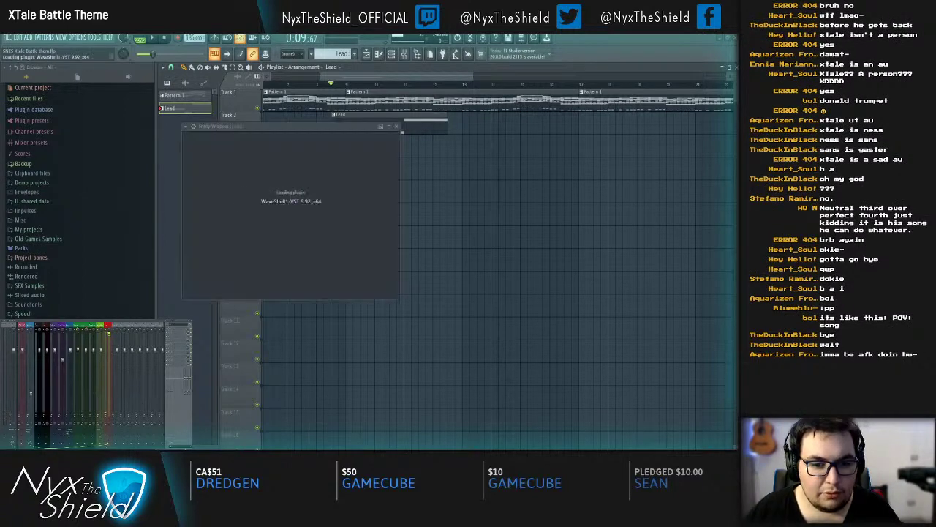
pyautogui.press('space')
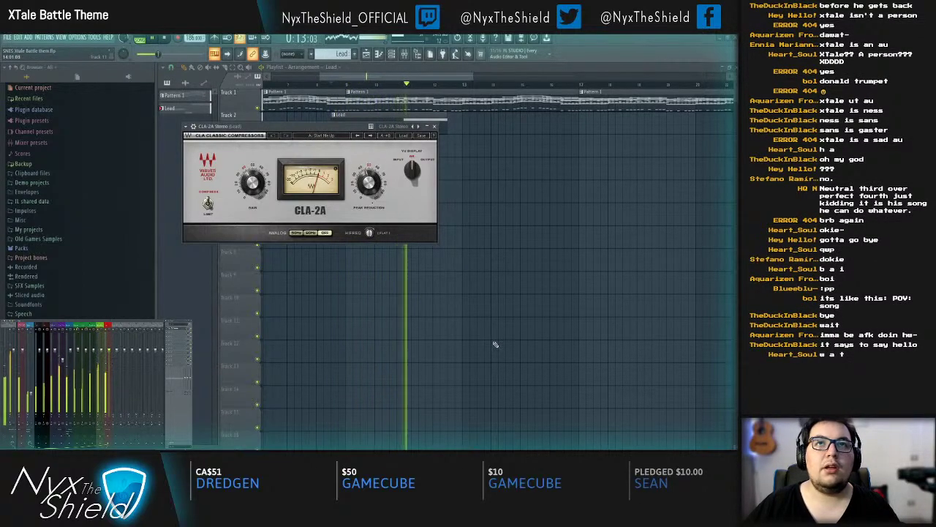
pyautogui.press('Escape')
# Step: Insert Fruity Delay 3 on the Lead mixer track with the Ping pong preset and test its sound
pyautogui.rightClick(516, 308)
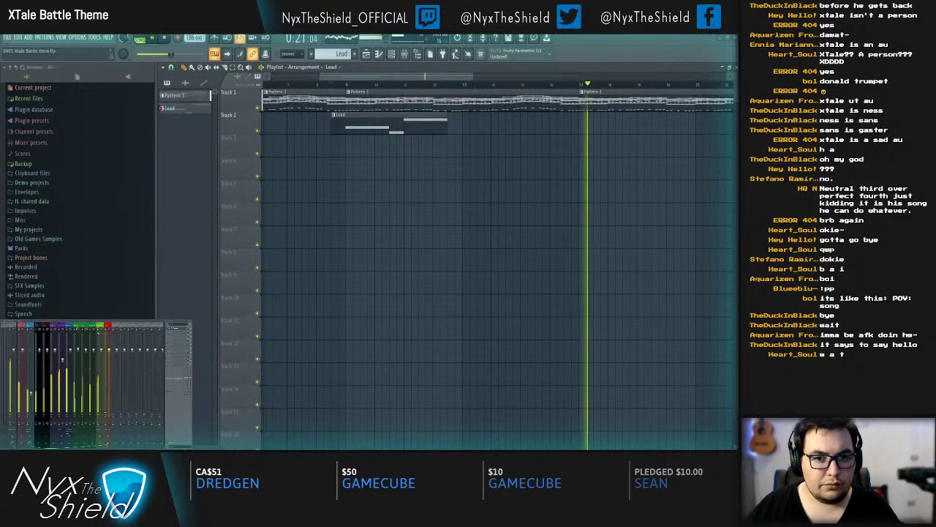
pyautogui.press('space')
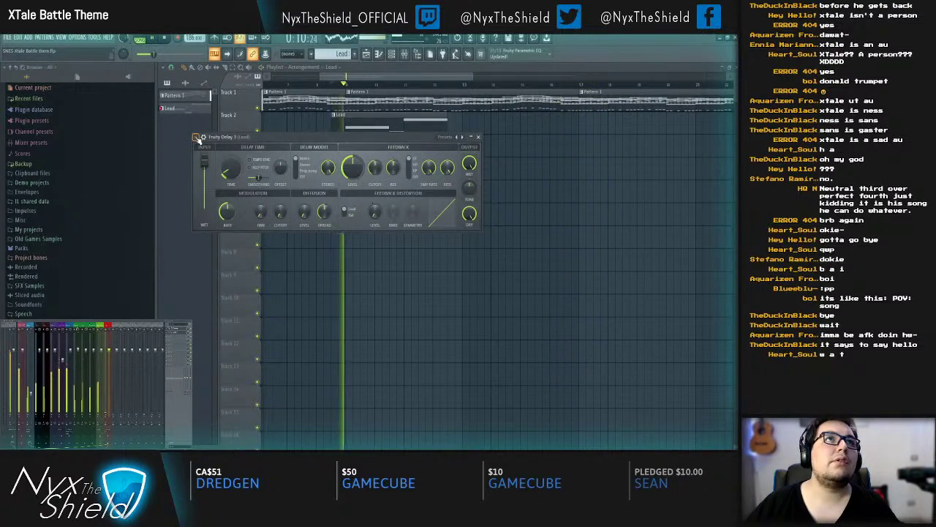
pyautogui.click(292, 194)
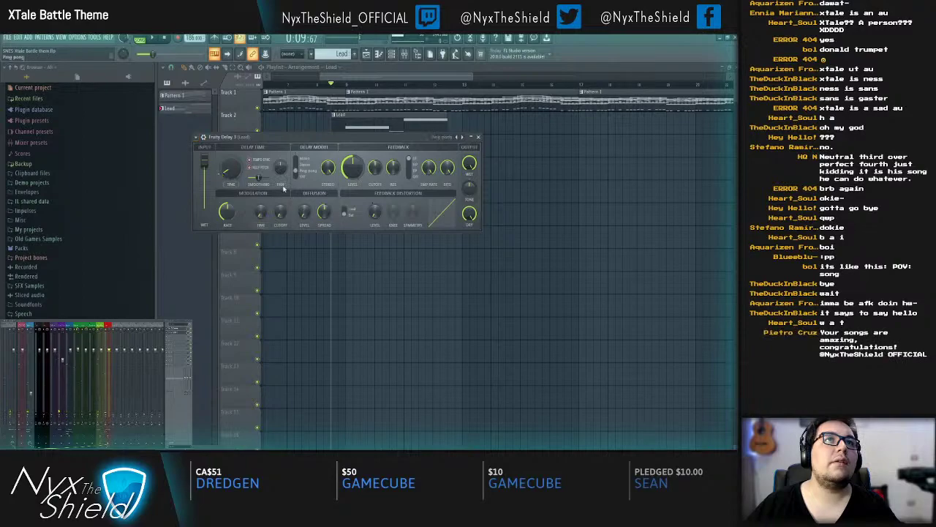
pyautogui.press('space')
pyautogui.press('space')
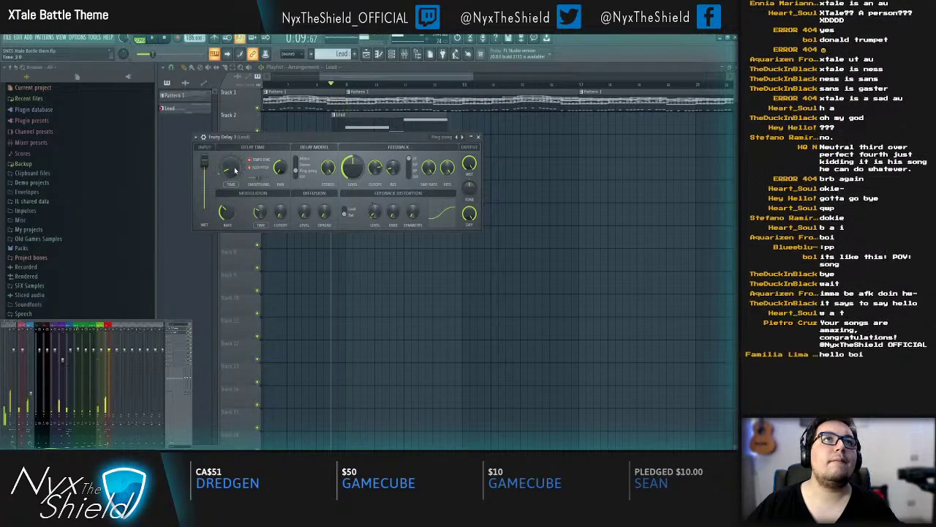
# Step: Play the Lead through Fruity Delay 3 to check the echo and close the delay window
pyautogui.press('space')
pyautogui.press('space')
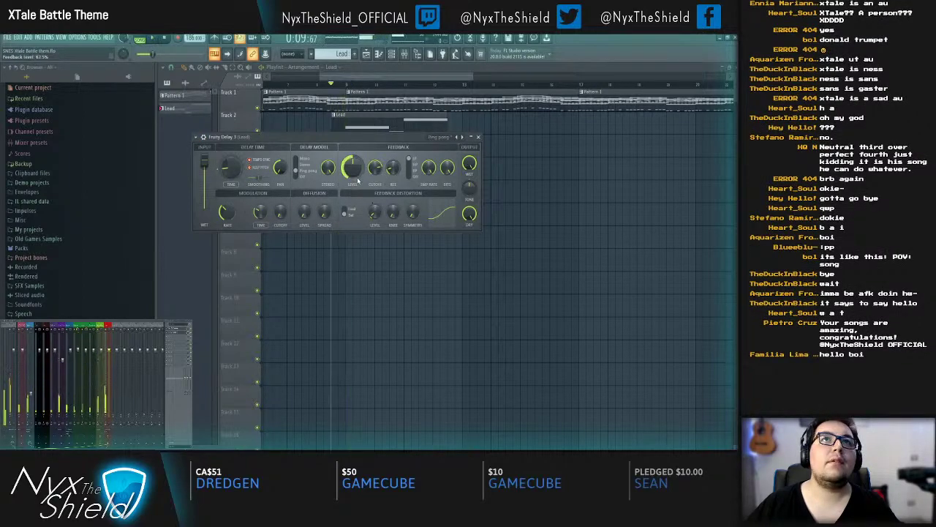
pyautogui.press('space')
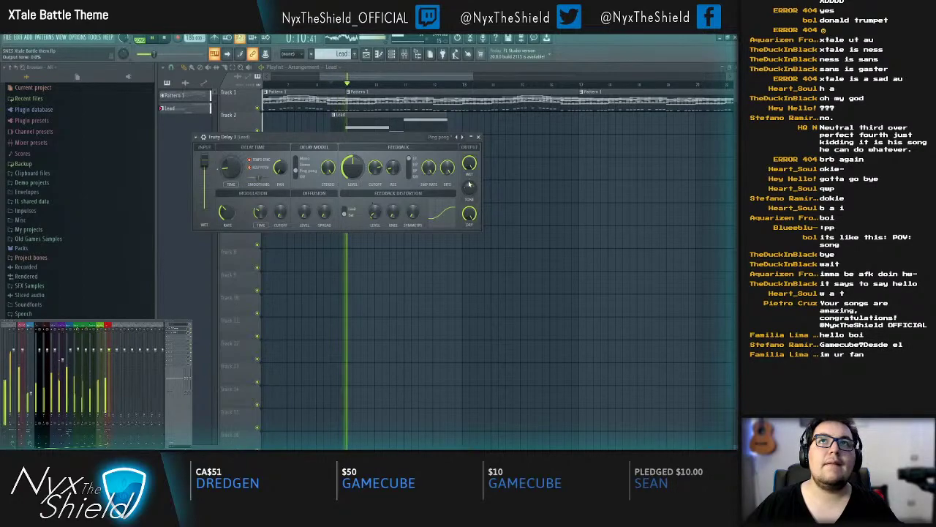
pyautogui.click(478, 137)
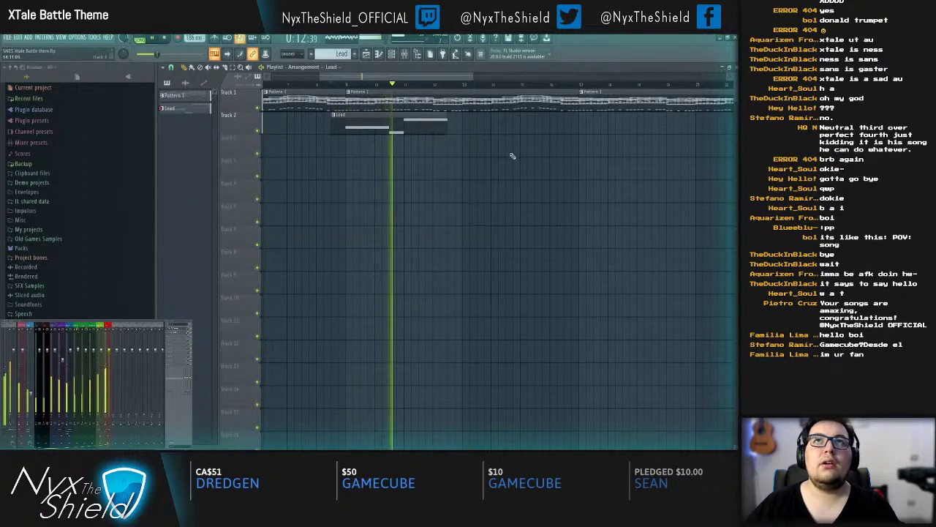
# Step: Bring up the Lead notes in the piano roll, raise the opening A6 note to D7 and play it
pyautogui.press('F6')
pyautogui.click(502, 319)
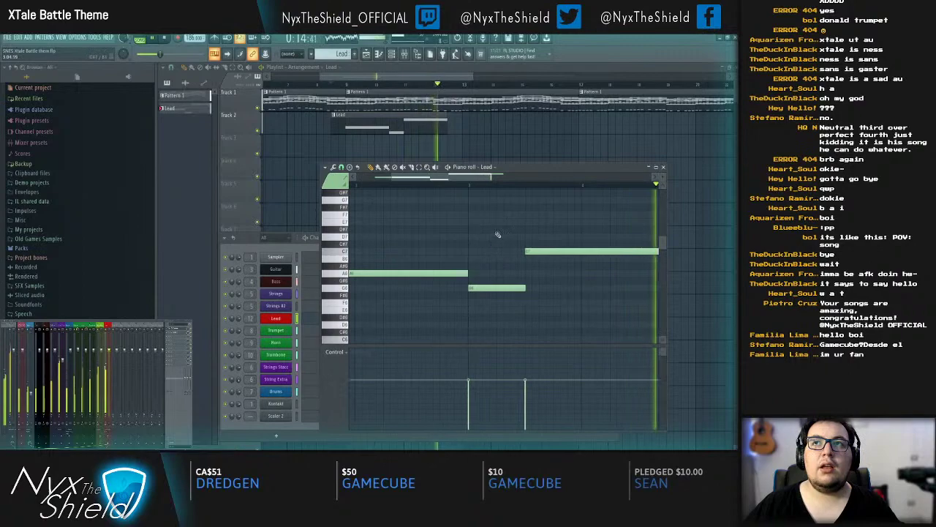
pyautogui.press('space')
pyautogui.scroll(-1, 477, 191)
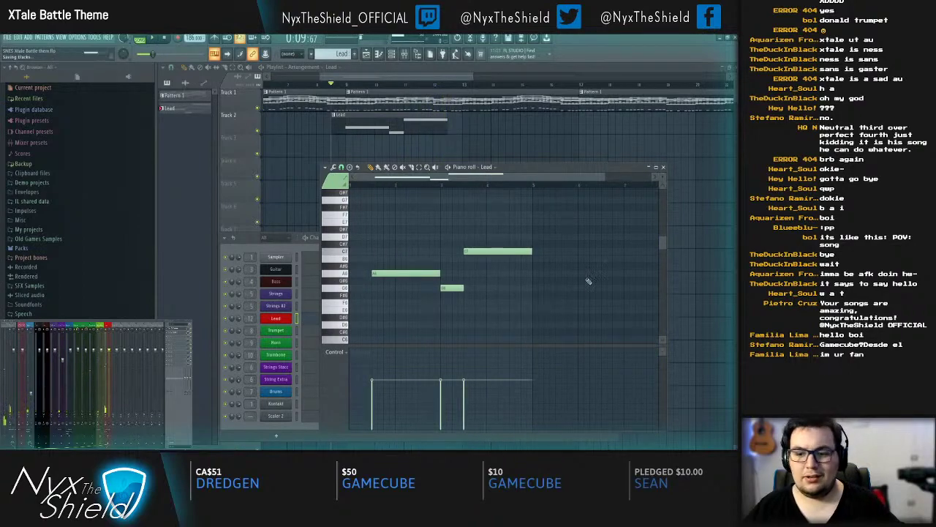
pyautogui.moveTo(378, 273); pyautogui.dragTo(381, 236)
pyautogui.press('space')
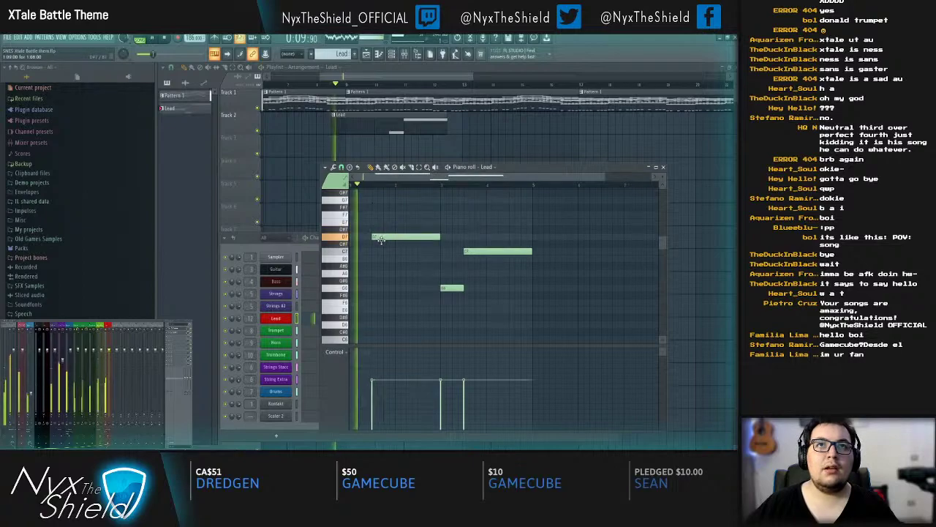
# Step: Replace the G6 at bar 3 with a C7 about half a bar long and lower the following long note to A6
pyautogui.press('space')
pyautogui.moveTo(454, 281)
pyautogui.mouseDown()
pyautogui.moveTo(448, 245)
pyautogui.moveTo(441, 256)
pyautogui.moveTo(464, 275)
pyautogui.mouseUp()
pyautogui.press('space')
pyautogui.rightClick(472, 252)
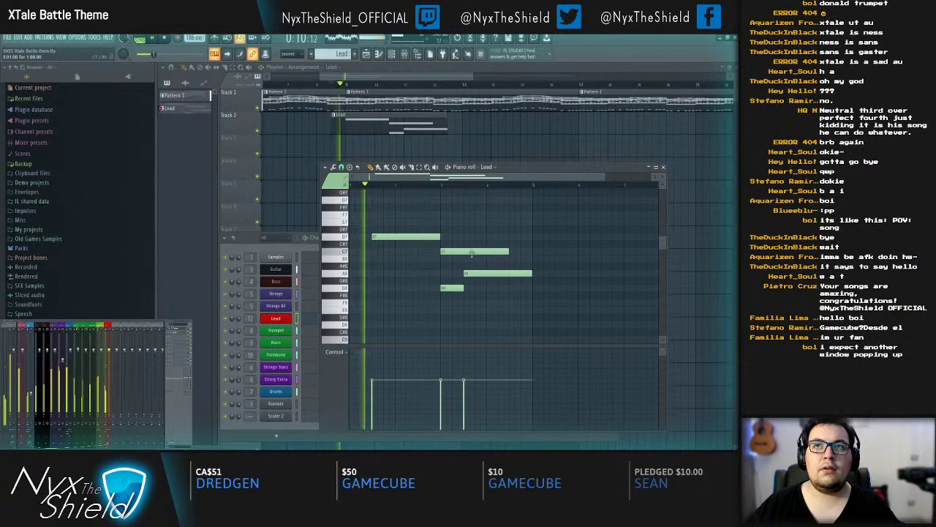
pyautogui.rightClick(453, 287)
pyautogui.moveTo(508, 251); pyautogui.dragTo(466, 254)
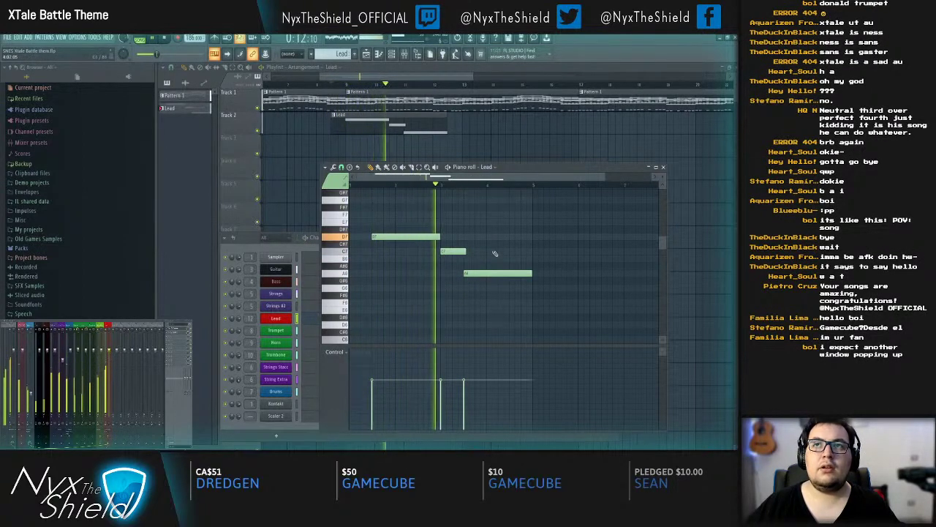
pyautogui.scroll(3, 517, 279)
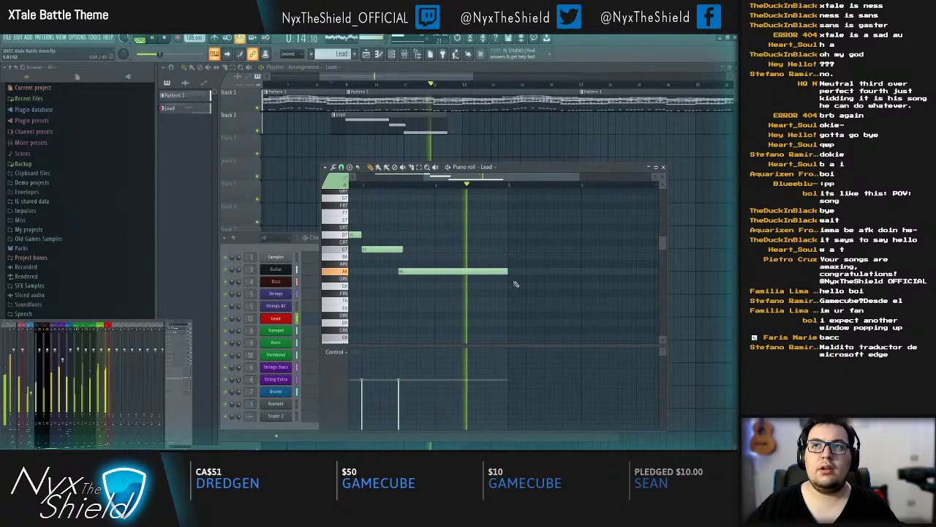
pyautogui.moveTo(421, 201); pyautogui.dragTo(554, 246)
pyautogui.press('space')
# Step: Start a rising run at the beginning of the Lead pattern with C#6 and E6 one sixteenth apart
pyautogui.scroll(2, 380, 201)
pyautogui.scroll(-2, 395, 271)
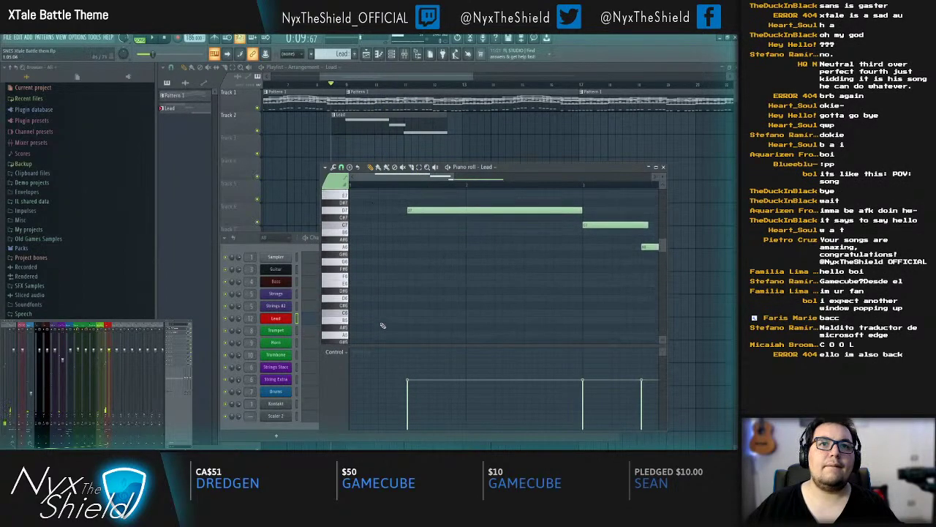
pyautogui.scroll(2, 382, 325)
pyautogui.scroll(-4, 362, 292)
pyautogui.click(357, 288)
pyautogui.rightClick(360, 288)
pyautogui.scroll(2, 355, 286)
pyautogui.click(358, 310)
pyautogui.moveTo(357, 308); pyautogui.dragTo(357, 315)
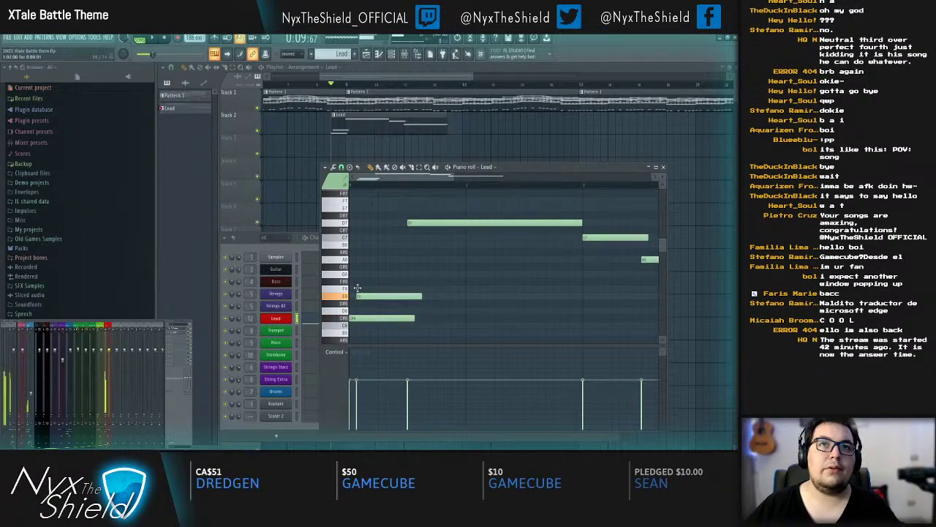
# Step: Continue the rising run towards the D7 with F6, G#6, A6, C7 and C#7, and play it
pyautogui.moveTo(362, 279); pyautogui.dragTo(380, 261)
pyautogui.press('space')
pyautogui.press('space')
pyautogui.click(379, 251)
pyautogui.click(387, 237)
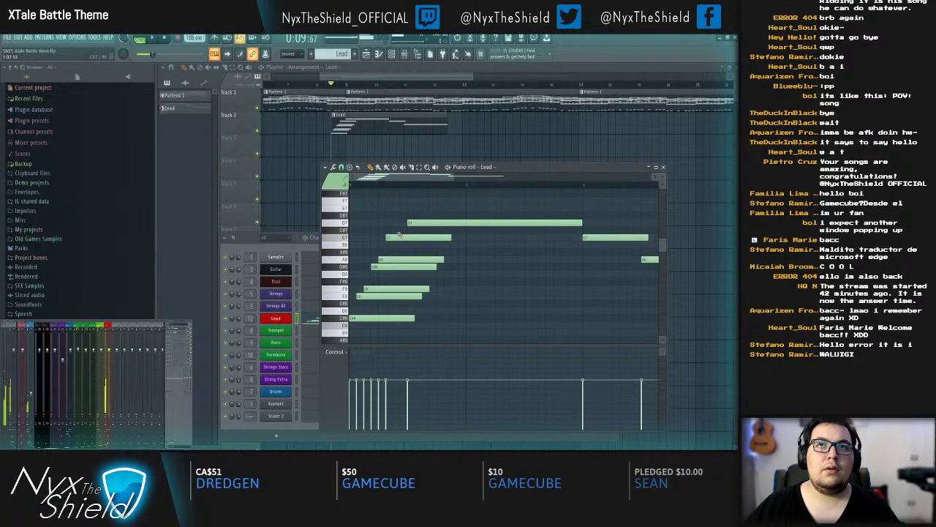
pyautogui.click(394, 230)
pyautogui.rightClick(387, 252)
pyautogui.press('space')
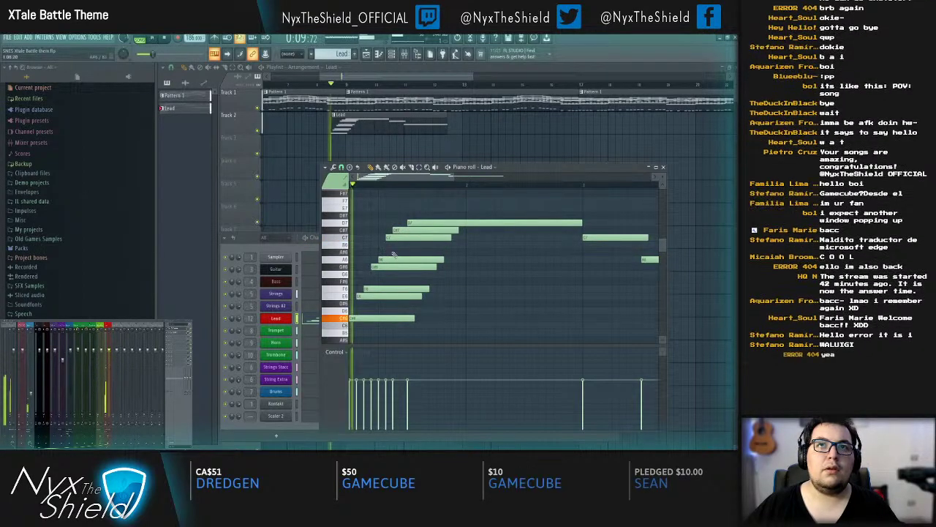
pyautogui.press('space')
# Step: Shorten all the notes of the opening run to sixteenths and listen to them
pyautogui.moveTo(394, 211); pyautogui.dragTo(356, 313)
pyautogui.keyDown('ctrl'); pyautogui.click(413, 284); pyautogui.keyUp('ctrl')
pyautogui.press('space')
pyautogui.press('space')
# Step: Rearrange the opening run as G5, A5, C6, E6, F6, G6, A6 and C#7, leading straight into the D7
pyautogui.click(402, 223)
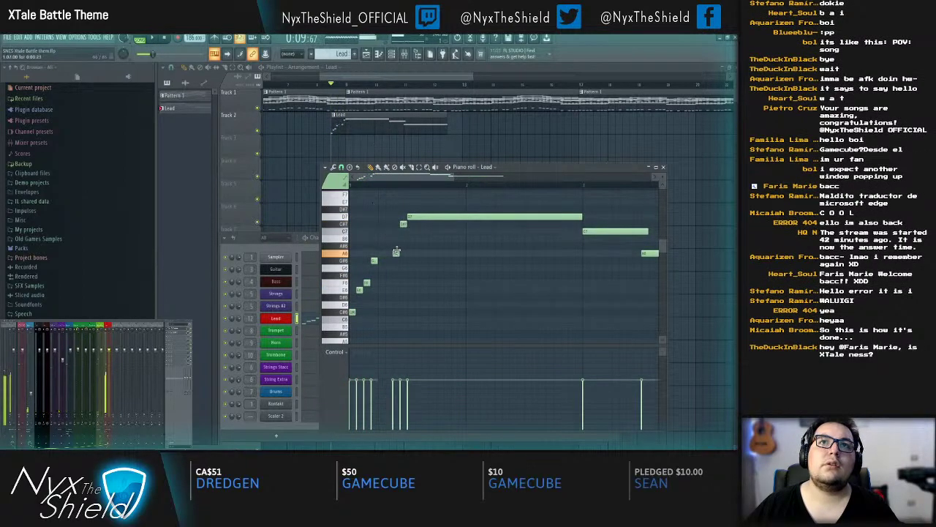
pyautogui.moveTo(380, 262); pyautogui.dragTo(384, 261)
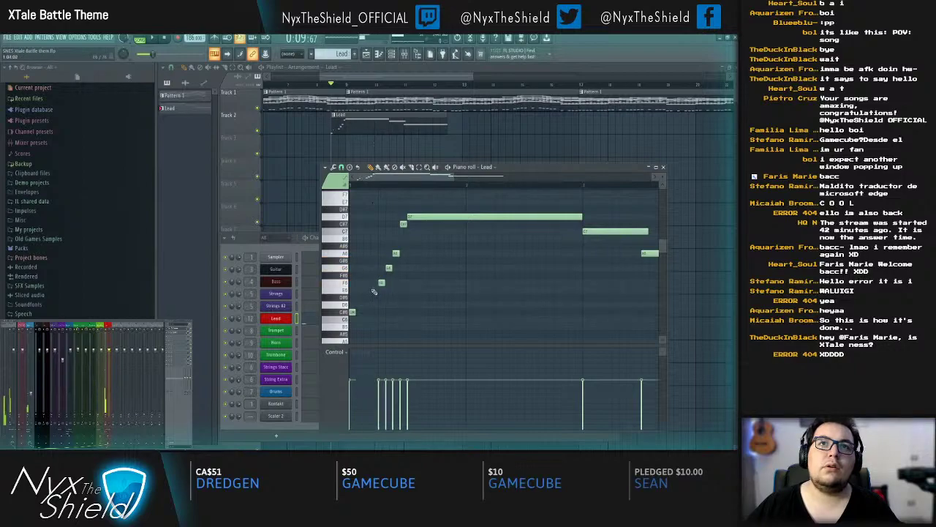
pyautogui.moveTo(363, 320); pyautogui.dragTo(363, 327)
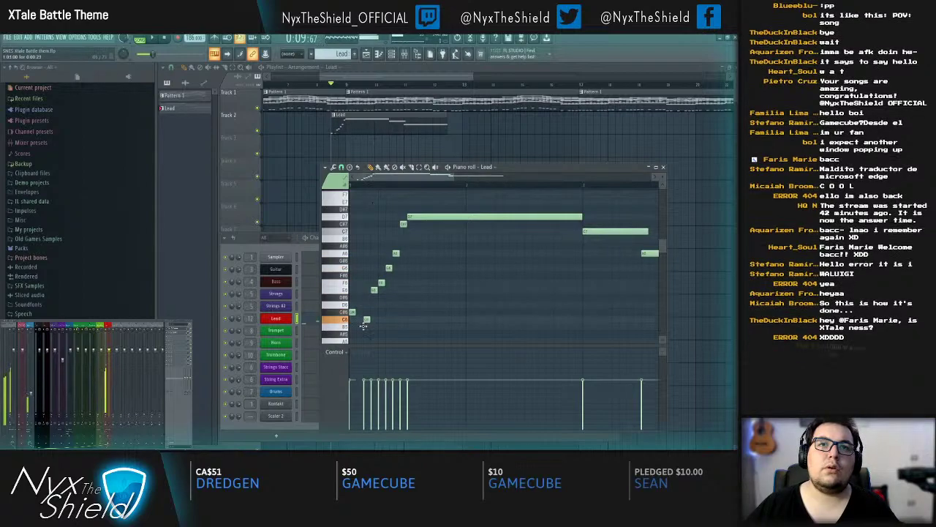
pyautogui.scroll(-3, 364, 315)
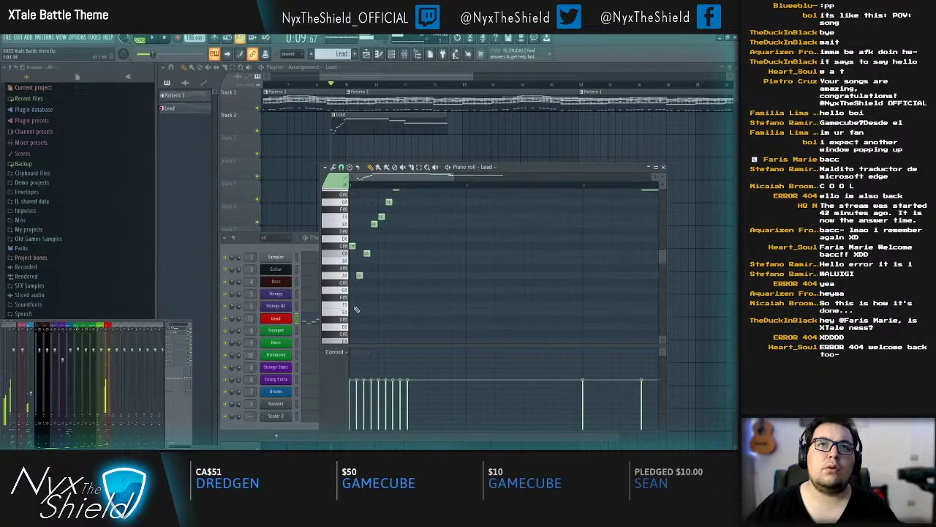
pyautogui.press('space')
# Step: Add a short G6 just before the C7 and shorten the long D7 to end before it
pyautogui.scroll(3, 432, 260)
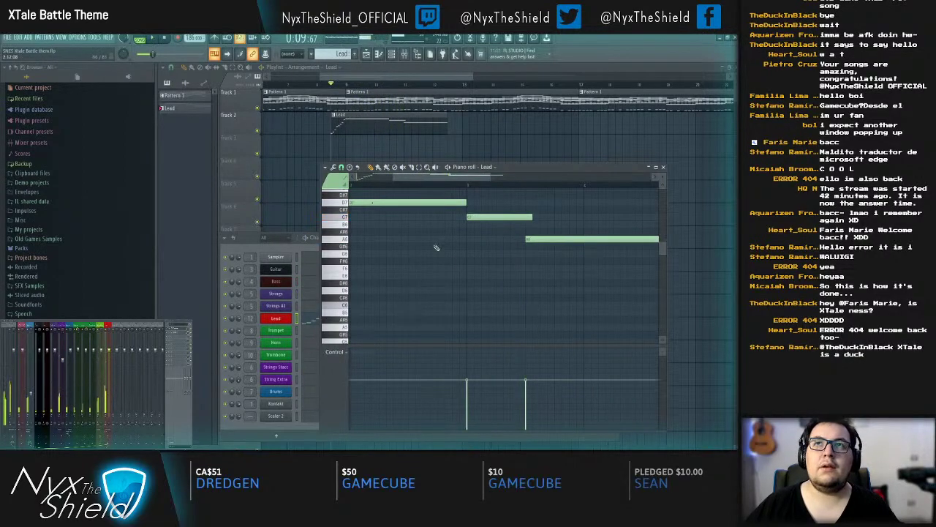
pyautogui.scroll(1, 437, 236)
pyautogui.hscroll(-1, 437, 235)
pyautogui.press('space')
pyautogui.click(498, 278)
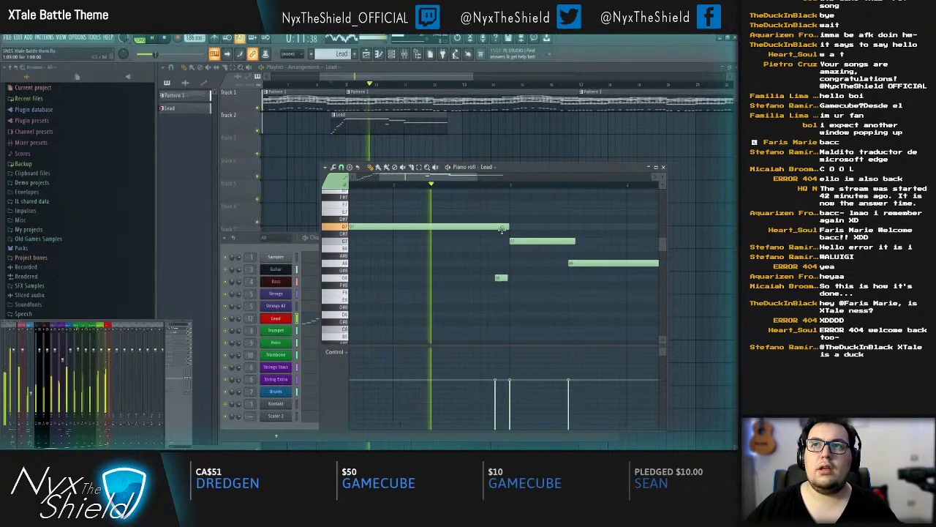
pyautogui.moveTo(506, 227); pyautogui.dragTo(490, 227)
pyautogui.press('space')
pyautogui.press('space')
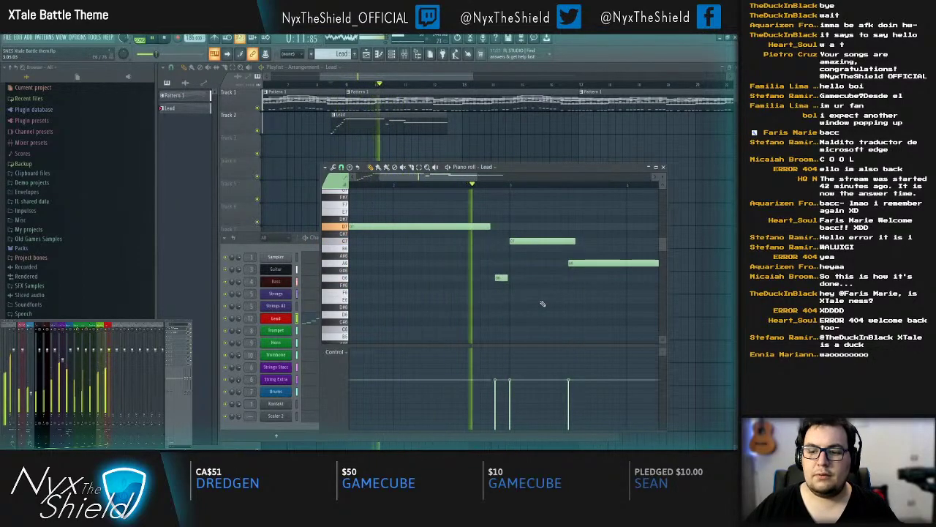
# Step: Shift the short G6 and the C7 and A6 after it earlier so the C7 starts at bar 2
pyautogui.moveTo(526, 277); pyautogui.dragTo(489, 283)
pyautogui.press('space')
pyautogui.press('space')
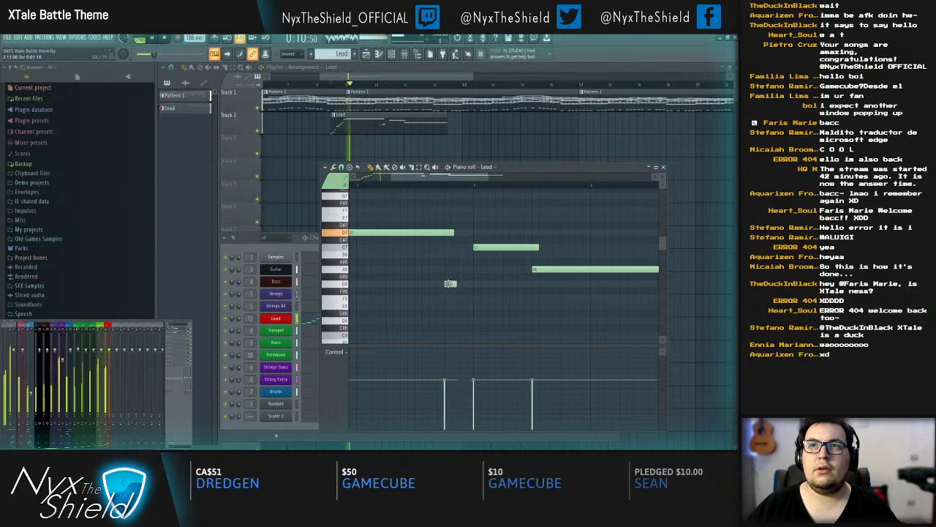
pyautogui.moveTo(569, 236); pyautogui.dragTo(543, 273)
pyautogui.moveTo(571, 217); pyautogui.dragTo(483, 218)
pyautogui.keyDown('ctrl'); pyautogui.click(491, 251); pyautogui.keyUp('ctrl')
pyautogui.press('space')
pyautogui.press('space')
# Step: Move the G6, C7 and A6 another eighth note earlier and shorten the D7 to just under one beat
pyautogui.moveTo(533, 202); pyautogui.dragTo(430, 262)
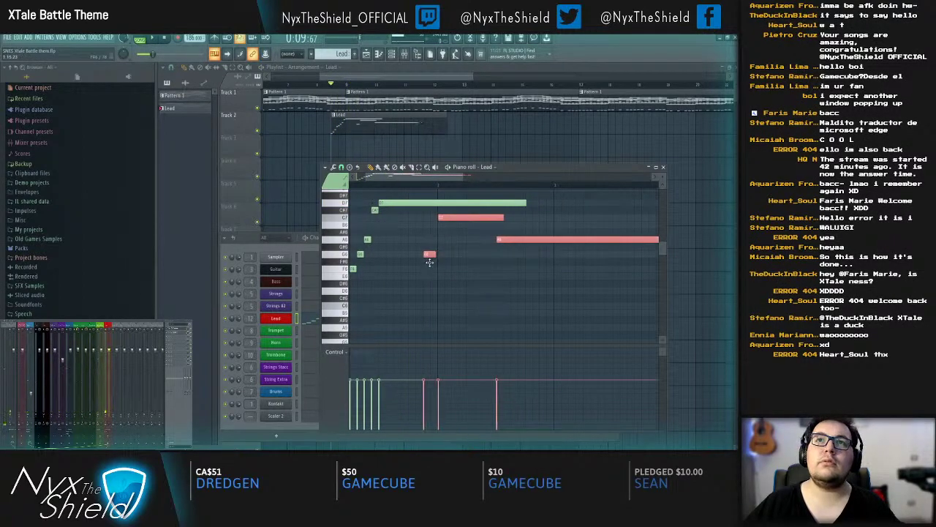
pyautogui.keyDown('ctrl'); pyautogui.click(455, 272); pyautogui.keyUp('ctrl')
pyautogui.press('space')
pyautogui.press('space')
pyautogui.moveTo(515, 215); pyautogui.dragTo(414, 272)
pyautogui.keyDown('ctrl'); pyautogui.click(441, 262); pyautogui.keyUp('ctrl')
pyautogui.press('space')
pyautogui.moveTo(526, 204); pyautogui.dragTo(403, 208)
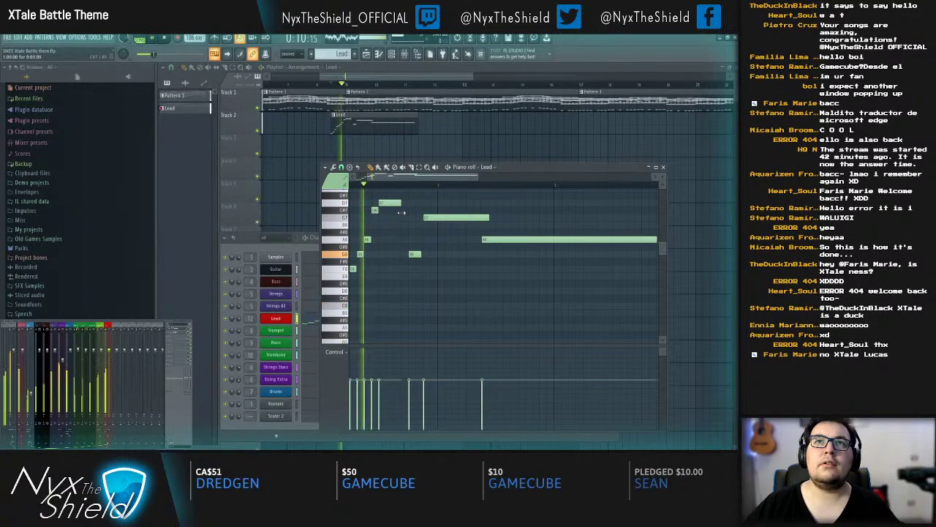
pyautogui.press('space')
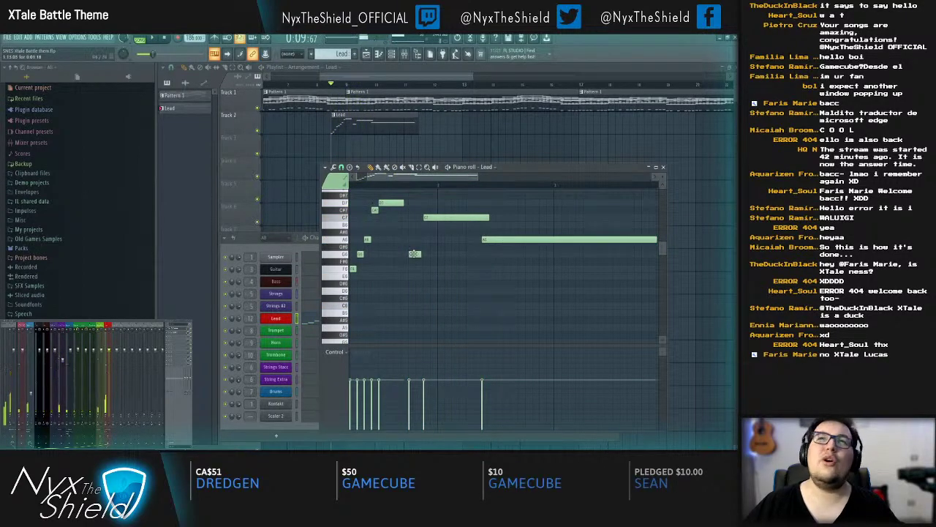
# Step: Shorten the C7, add a second short G6 after it and move the long A6 slightly earlier
pyautogui.click(414, 254)
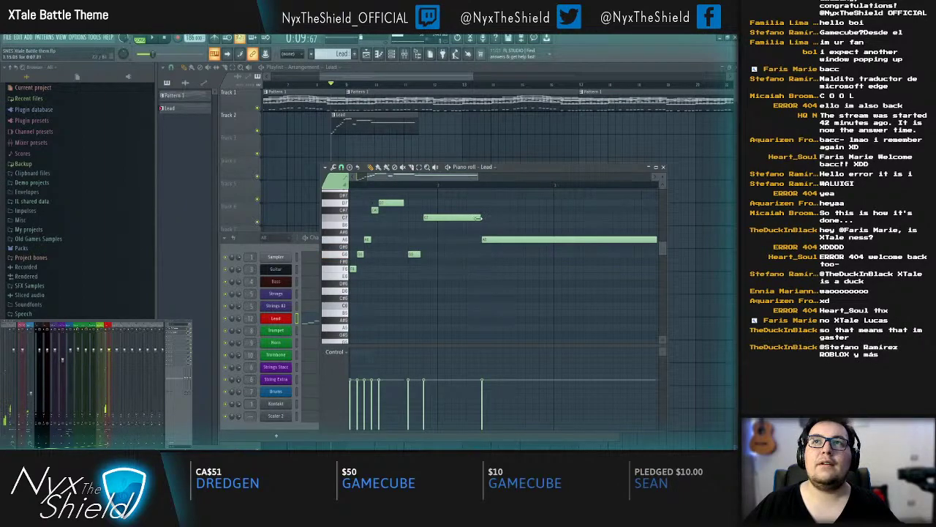
pyautogui.press('space')
pyautogui.click(455, 254)
pyautogui.moveTo(496, 240); pyautogui.dragTo(493, 238)
pyautogui.press('space')
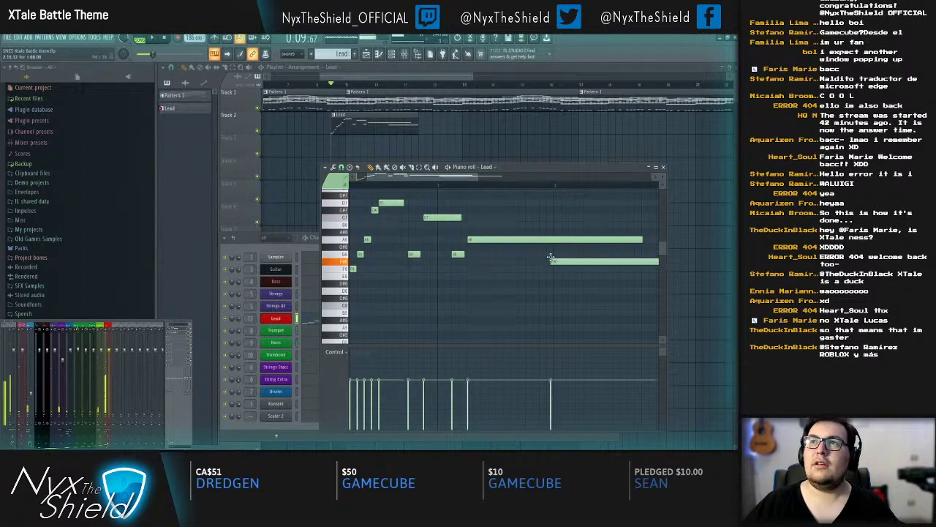
# Step: Shorten the long A6 and add short descending G6, F6, E6 and C6 notes after it
pyautogui.moveTo(551, 258); pyautogui.dragTo(545, 247)
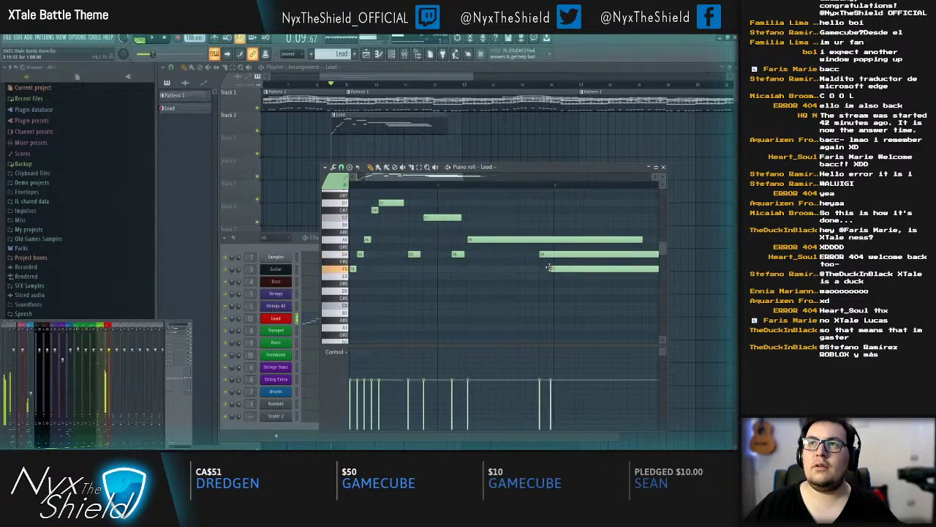
pyautogui.moveTo(520, 278); pyautogui.dragTo(492, 284)
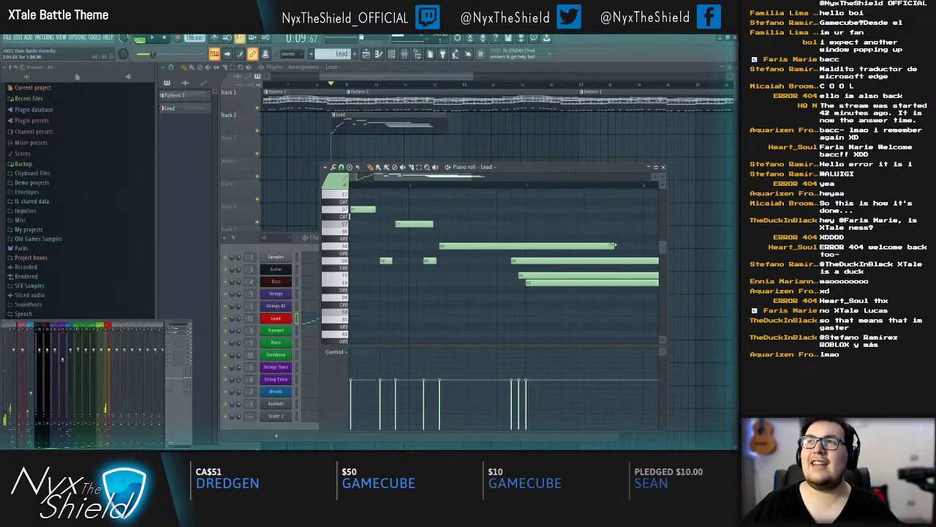
pyautogui.moveTo(524, 251); pyautogui.dragTo(411, 249)
pyautogui.press('space')
pyautogui.moveTo(516, 240); pyautogui.dragTo(535, 274)
pyautogui.keyDown('ctrl'); pyautogui.keyDown('shift'); pyautogui.click(589, 280); pyautogui.keyUp('shift'); pyautogui.keyUp('ctrl')
pyautogui.moveTo(591, 281); pyautogui.dragTo(420, 281)
pyautogui.press('space')
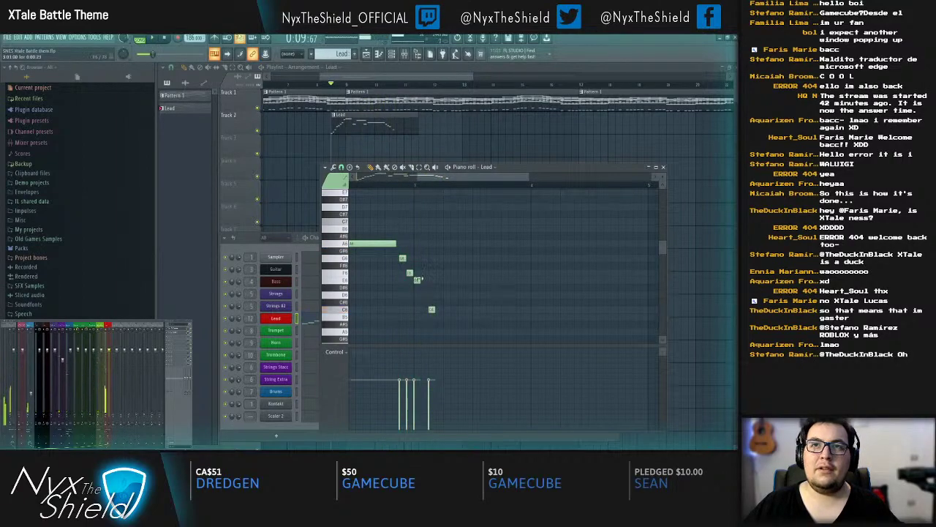
# Step: Add short G5 and A5 notes at the end of the phrase, lengthen the C6 before them and play the melody
pyautogui.moveTo(457, 338); pyautogui.dragTo(464, 340)
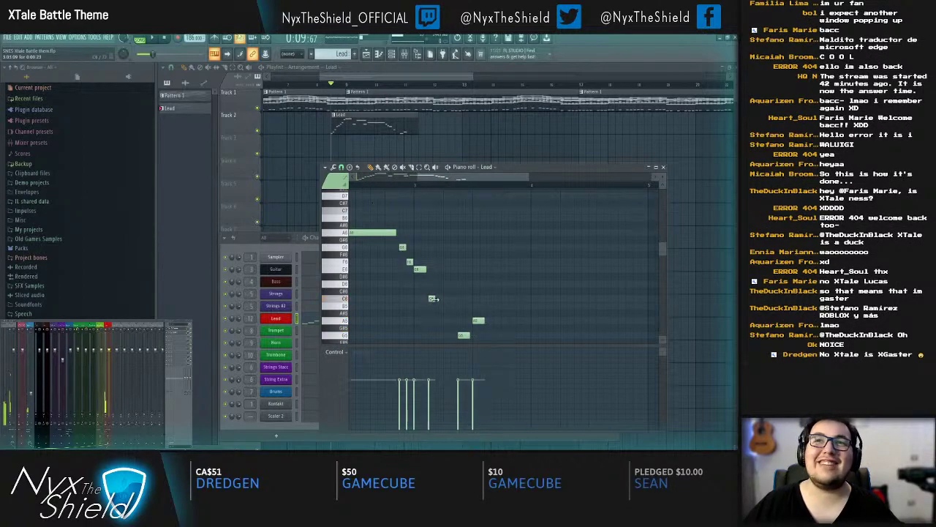
pyautogui.moveTo(490, 256); pyautogui.dragTo(613, 246)
pyautogui.press('space')
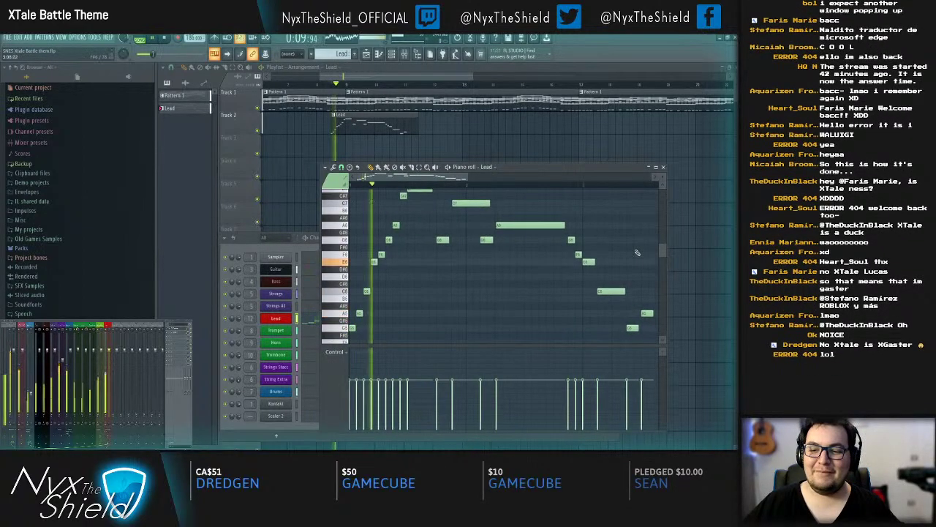
# Step: Return the piano roll to the Lead notes and play the phrase from the start of the clip
pyautogui.press('F7')
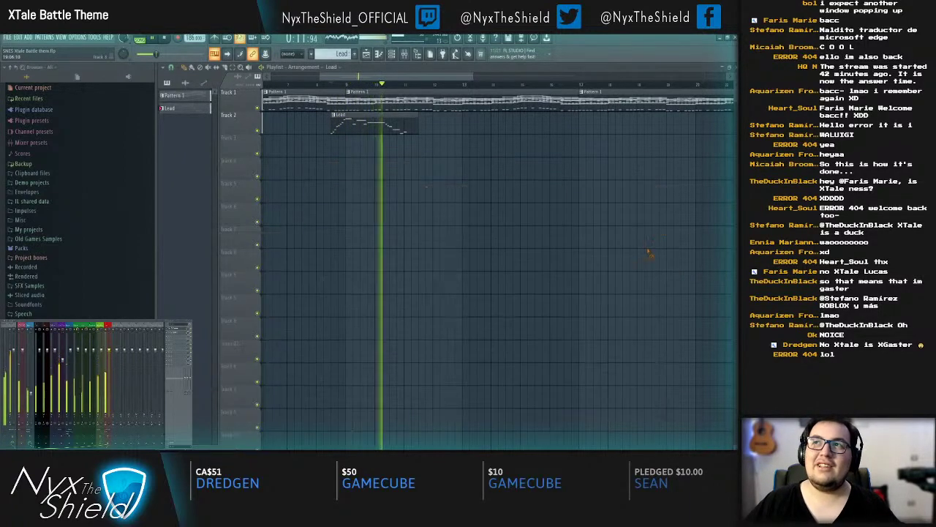
pyautogui.press('F6')
pyautogui.press('F7')
pyautogui.press('space')
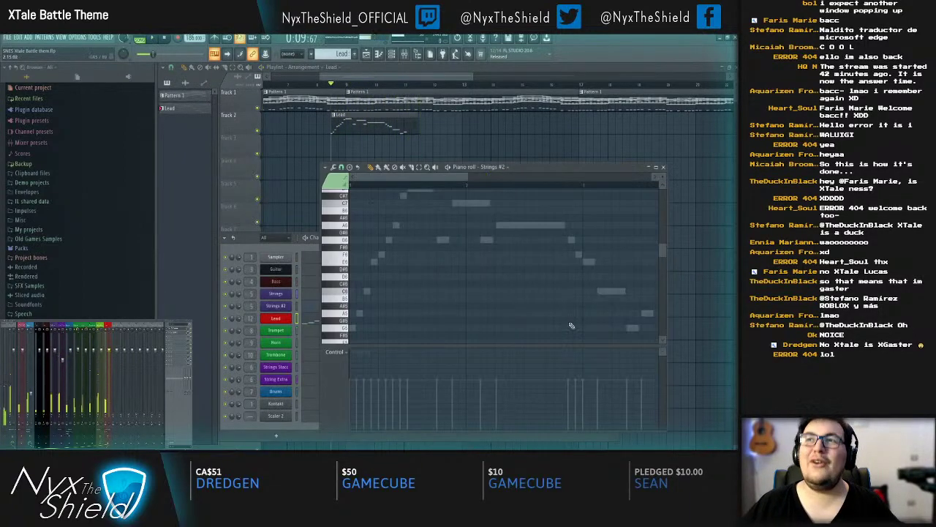
pyautogui.scroll(-2, 560, 183)
pyautogui.scroll(-3, 560, 185)
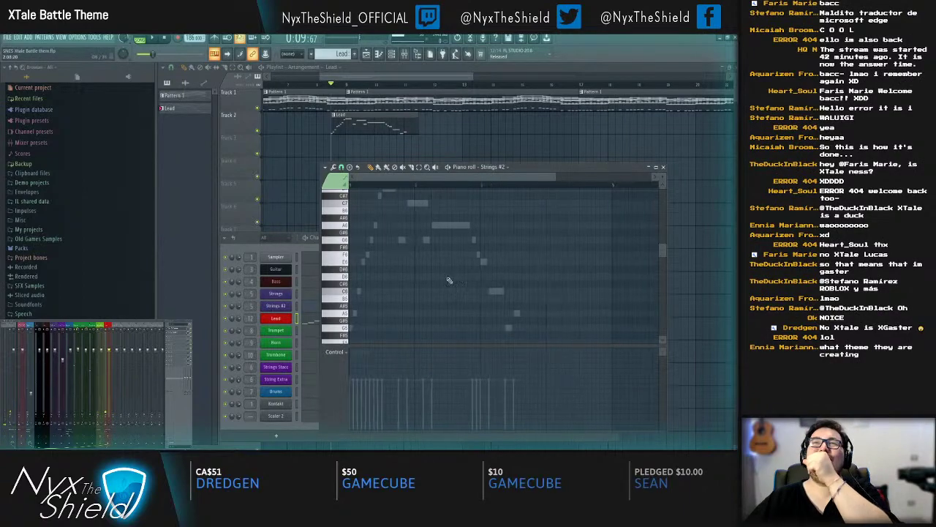
pyautogui.doubleClick(497, 294)
pyautogui.press('space')
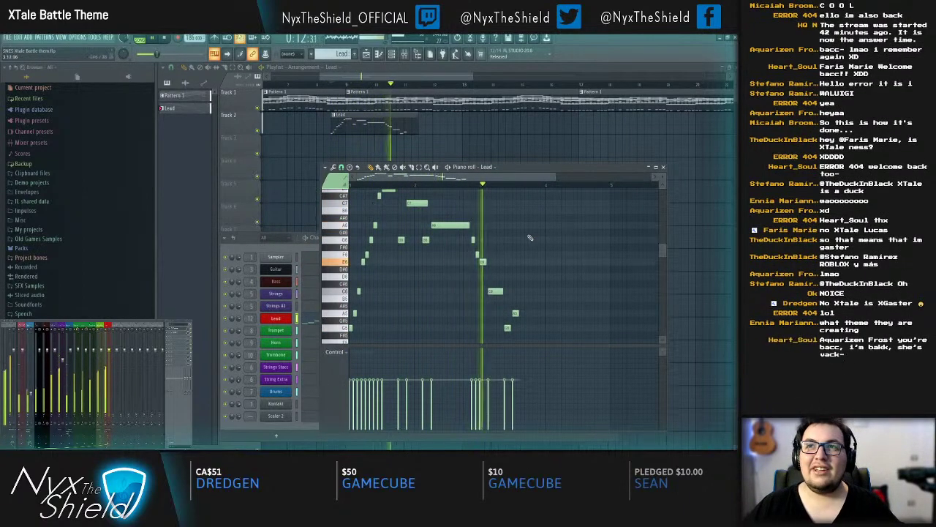
# Step: Lengthen the short E6 and extend the end of the Lead phrase with a short G5 and a long A5
pyautogui.press('space')
pyautogui.press('space')
pyautogui.scroll(4, 497, 212)
pyautogui.moveTo(503, 314); pyautogui.dragTo(507, 314)
pyautogui.scroll(-2, 506, 293)
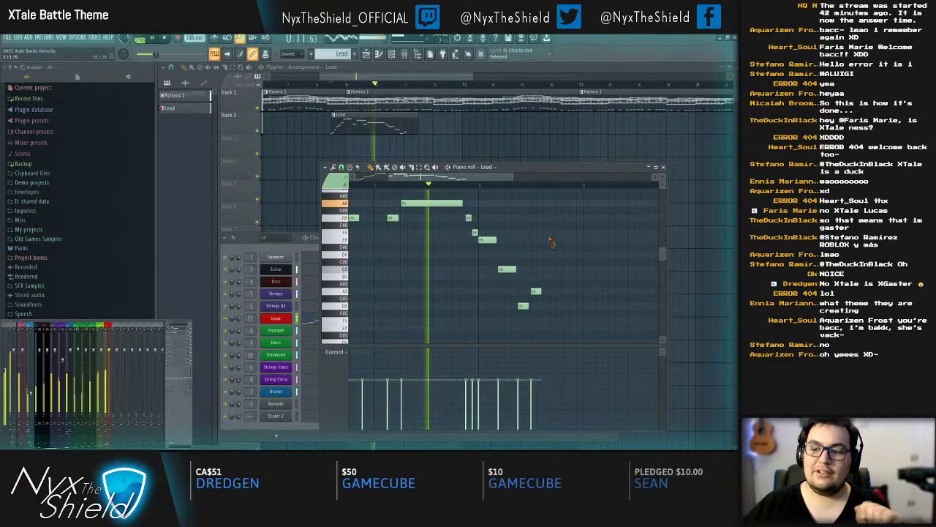
pyautogui.moveTo(567, 236); pyautogui.dragTo(546, 238)
pyautogui.press('space')
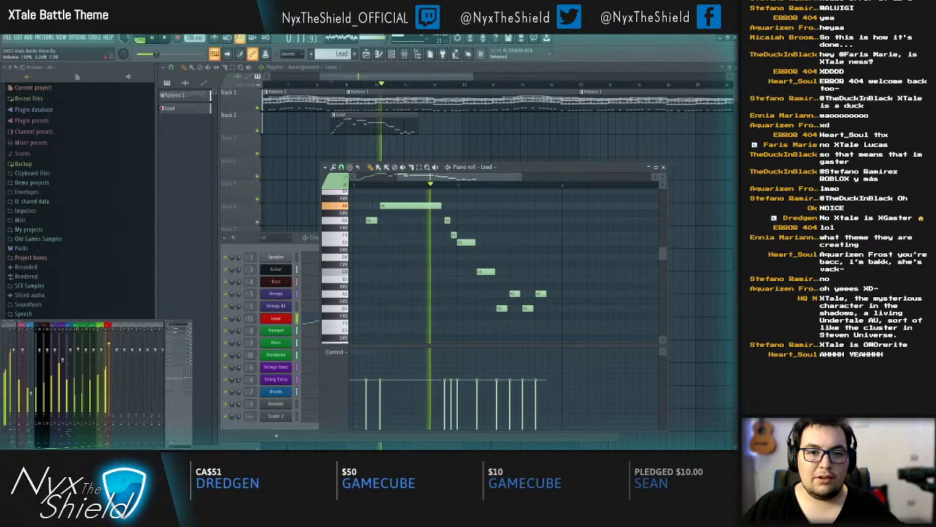
pyautogui.moveTo(589, 265); pyautogui.dragTo(501, 292)
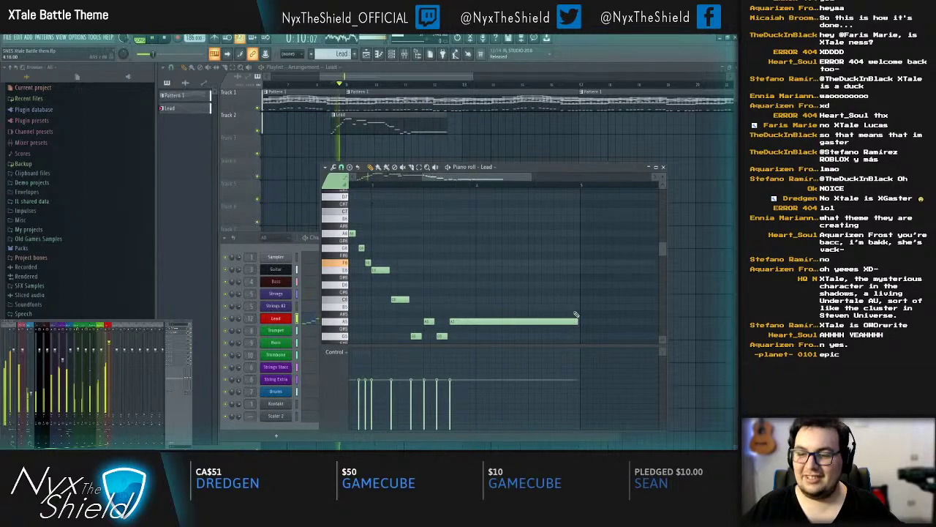
pyautogui.hotkey('ctrl', 'a')
pyautogui.hotkey('ctrl', 'd')
pyautogui.moveTo(468, 267); pyautogui.dragTo(536, 279)
pyautogui.moveTo(554, 313); pyautogui.dragTo(503, 281)
pyautogui.rightClick(498, 294)
pyautogui.press('space')
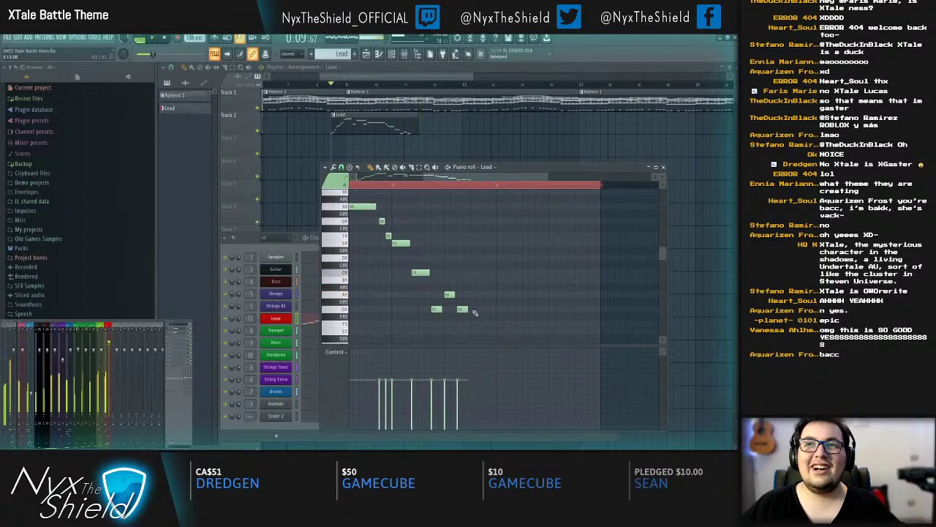
pyautogui.hotkey('ctrl', 'alt', 'z')
pyautogui.hotkey('ctrl', 'alt', 'z')
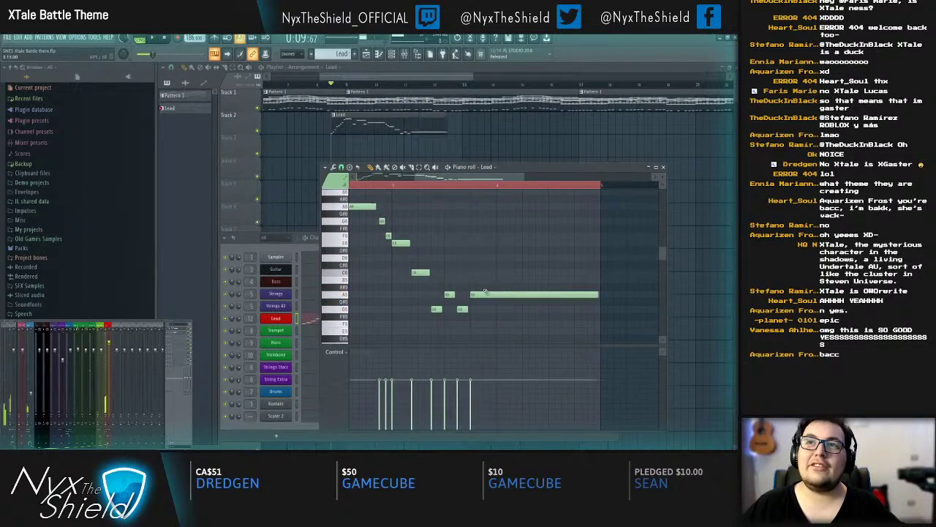
# Step: Move the last short G5 and the long A5 slightly earlier and play the phrase
pyautogui.moveTo(462, 309); pyautogui.dragTo(455, 309)
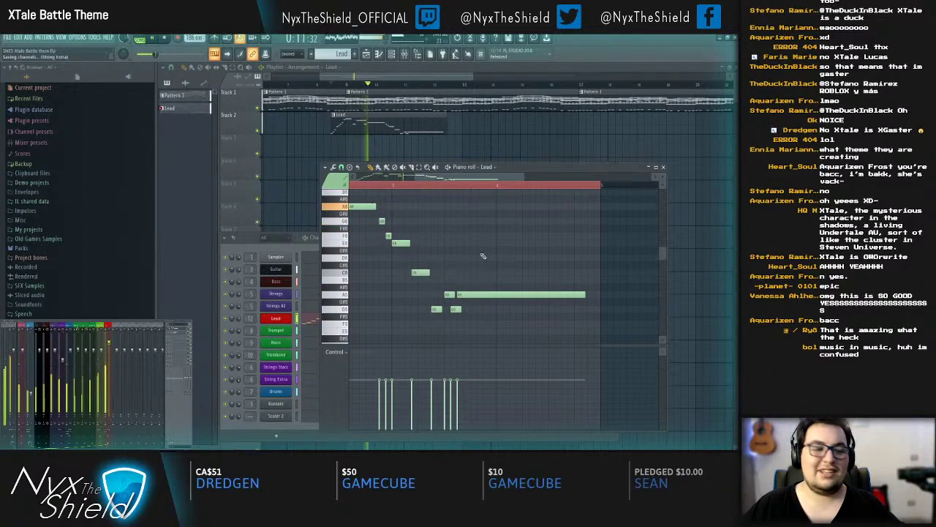
pyautogui.moveTo(479, 246); pyautogui.dragTo(441, 250)
pyautogui.press('space')
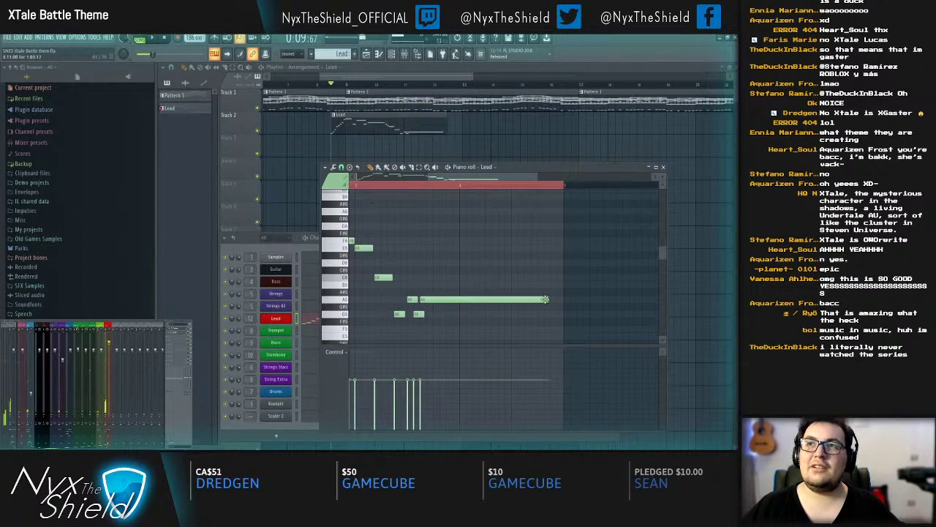
pyautogui.press('space')
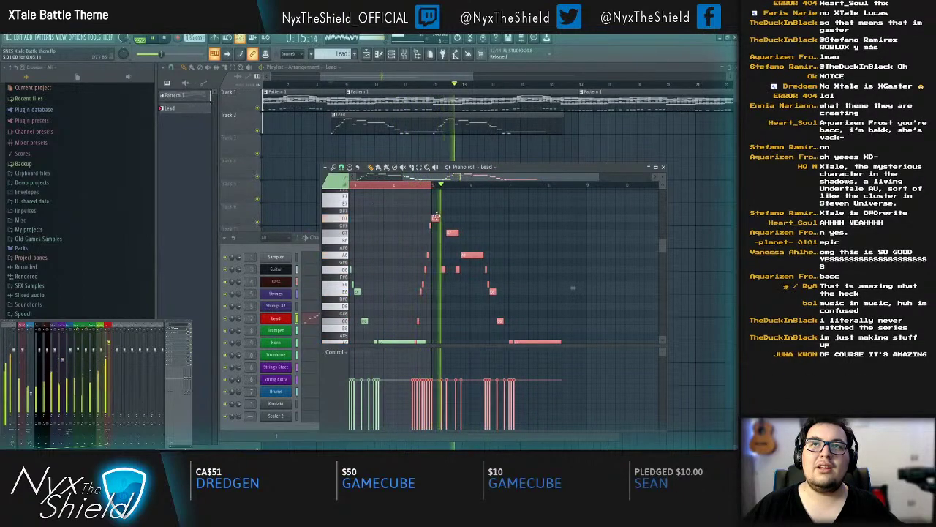
pyautogui.press('space')
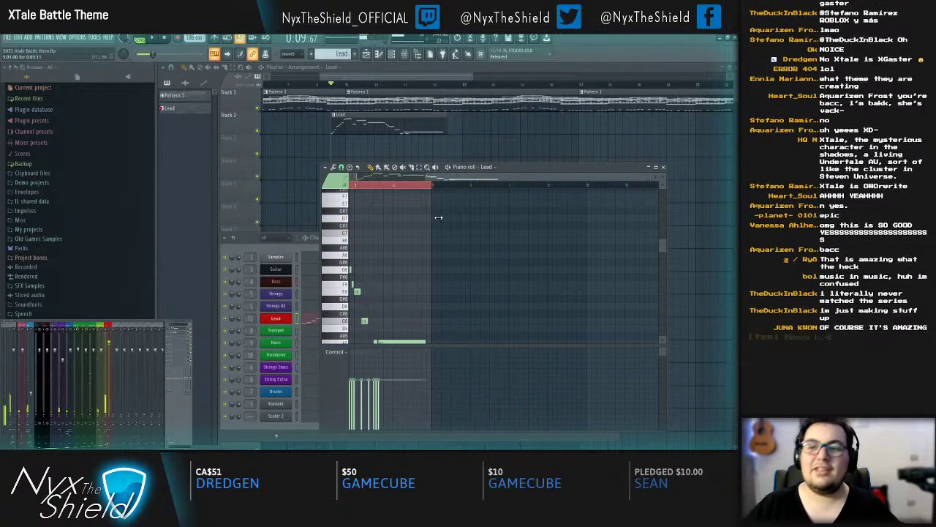
pyautogui.scroll(1, 500, 242)
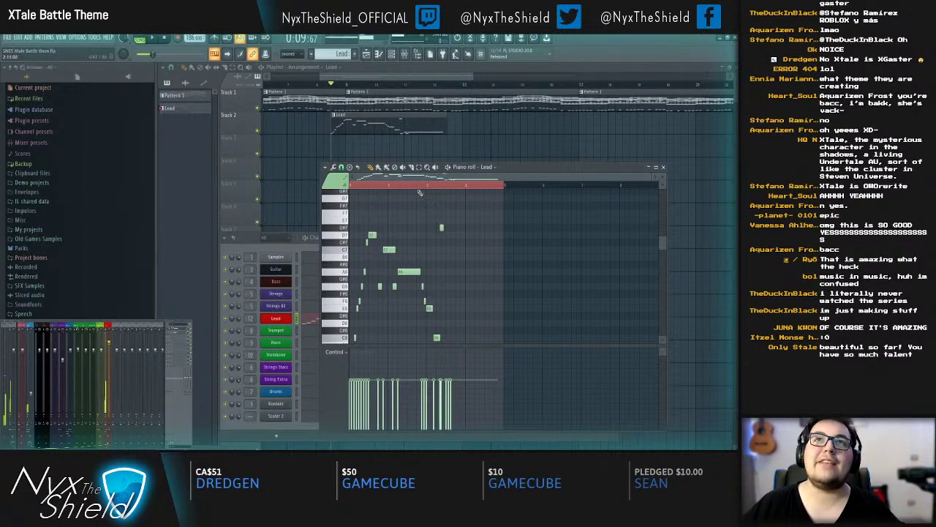
# Step: Add a 4/4 time signature marker at the start of the D7 in the Lead notes and replay the melody
pyautogui.press('space')
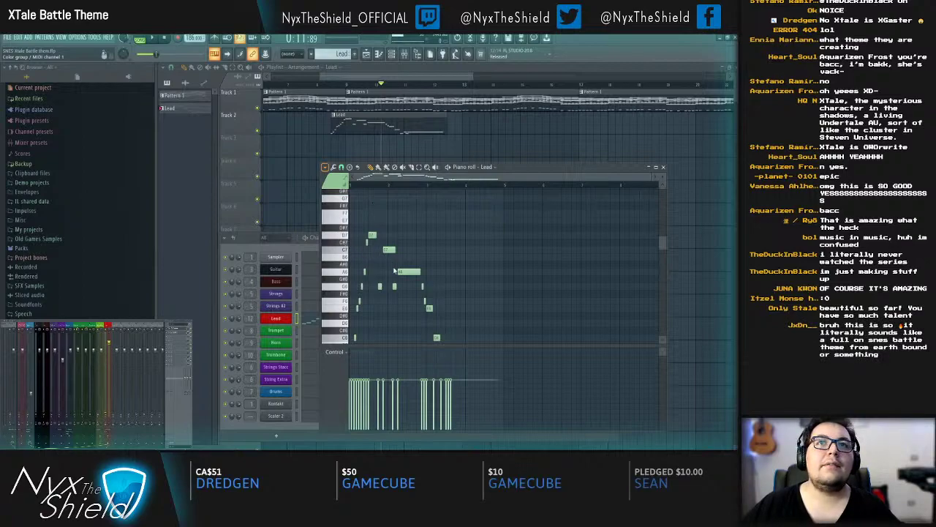
pyautogui.scroll(3, 377, 193)
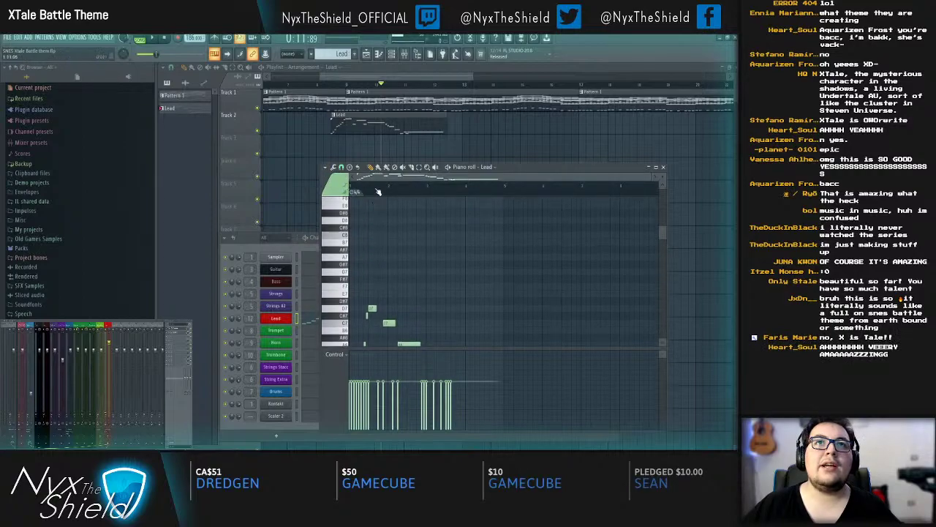
pyautogui.scroll(4, 378, 199)
pyautogui.hscroll(-2, 395, 206)
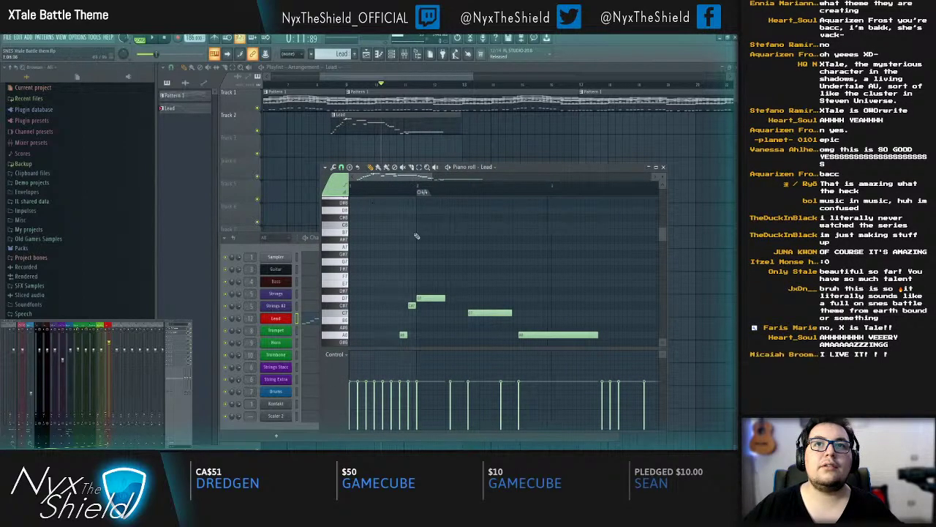
pyautogui.press('space')
pyautogui.scroll(-6, 424, 249)
pyautogui.press('space')
pyautogui.click(357, 187)
pyautogui.press('space')
pyautogui.scroll(3, 505, 228)
pyautogui.hscroll(2, 527, 222)
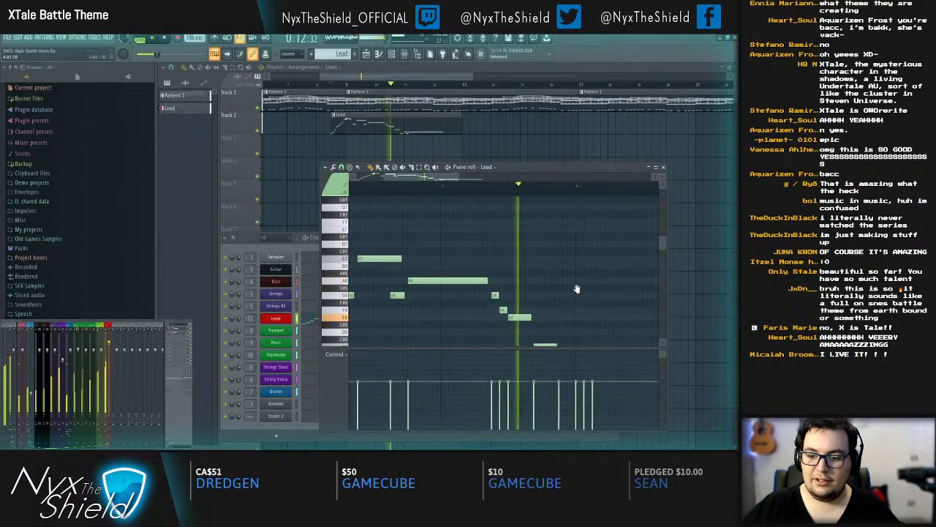
# Step: Shorten the long A5 and follow it with short G5 and A5 notes and a long C6
pyautogui.press('space')
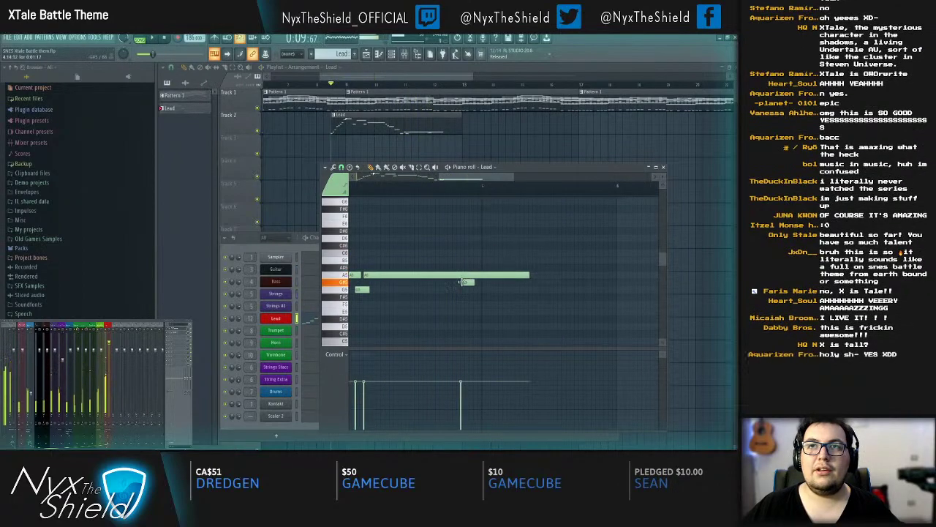
pyautogui.click(473, 282)
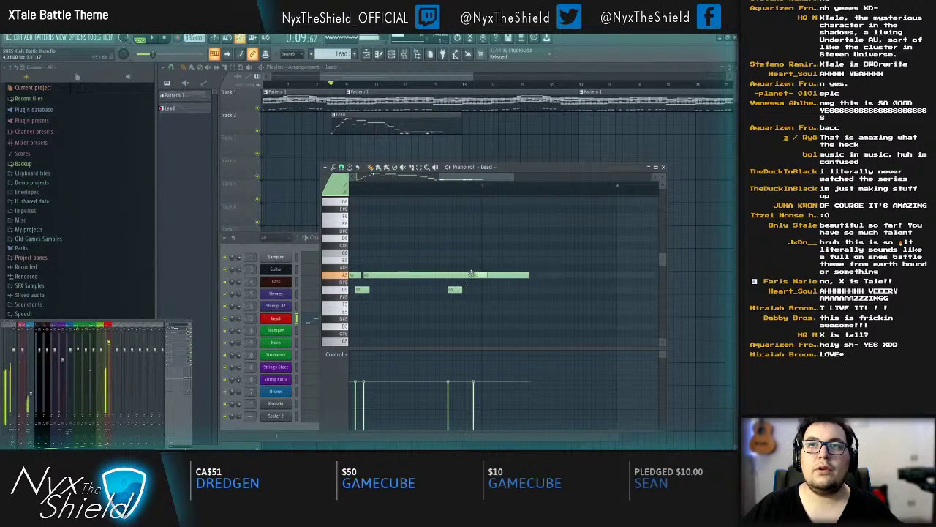
pyautogui.moveTo(455, 289); pyautogui.dragTo(471, 289)
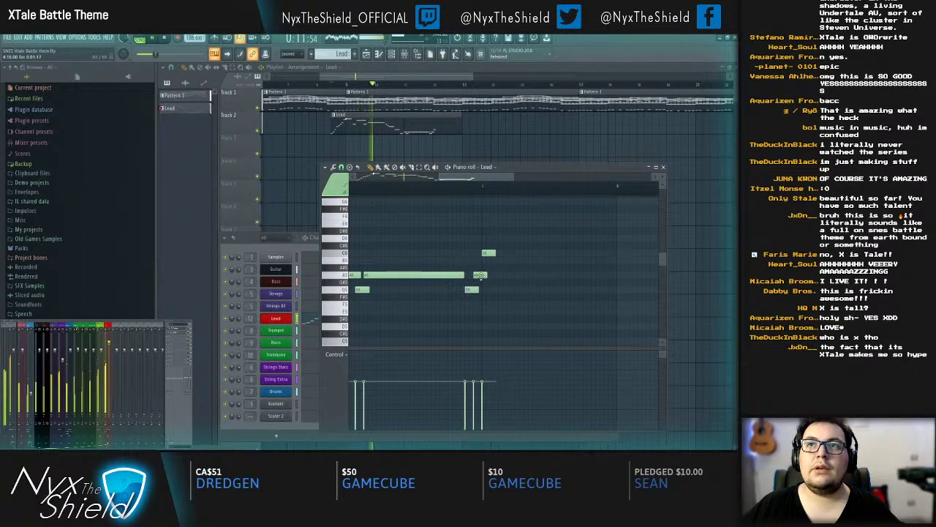
pyautogui.moveTo(495, 254); pyautogui.dragTo(577, 261)
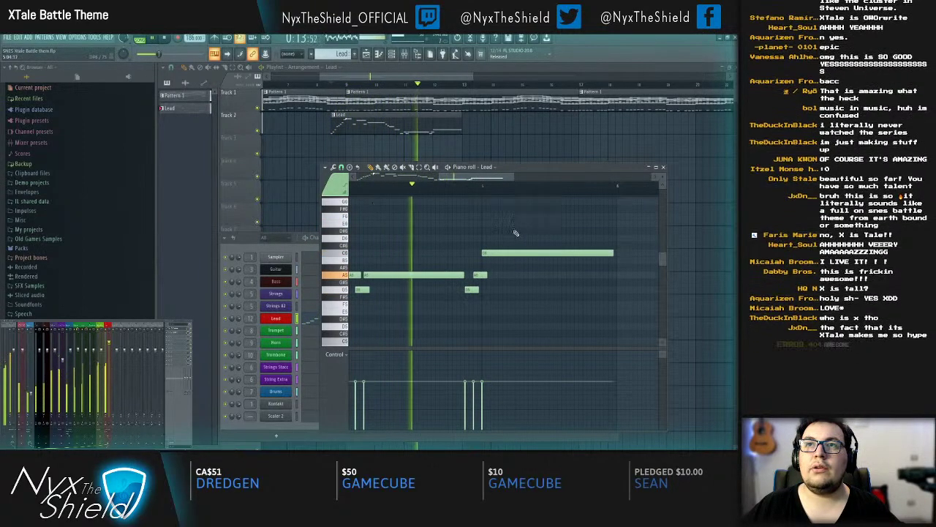
pyautogui.moveTo(517, 232); pyautogui.dragTo(499, 265)
# Step: Add a G6 over the second half of the long C6 and play the phrase
pyautogui.press('space')
pyautogui.moveTo(599, 262); pyautogui.dragTo(535, 314)
pyautogui.scroll(-5, 547, 199)
pyautogui.rightClick(556, 269)
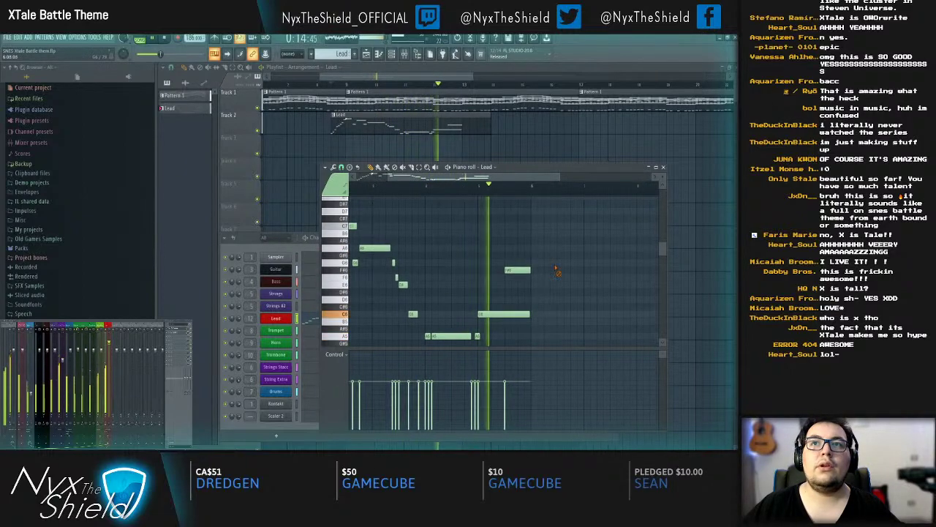
pyautogui.press('space')
pyautogui.click(518, 270)
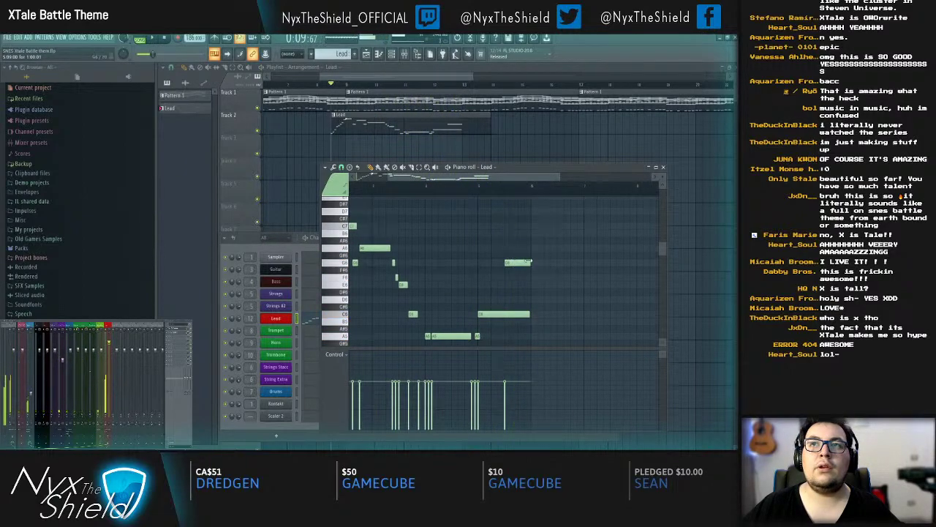
pyautogui.press('space')
pyautogui.press('space')
pyautogui.moveTo(514, 252); pyautogui.dragTo(515, 260)
pyautogui.press('space')
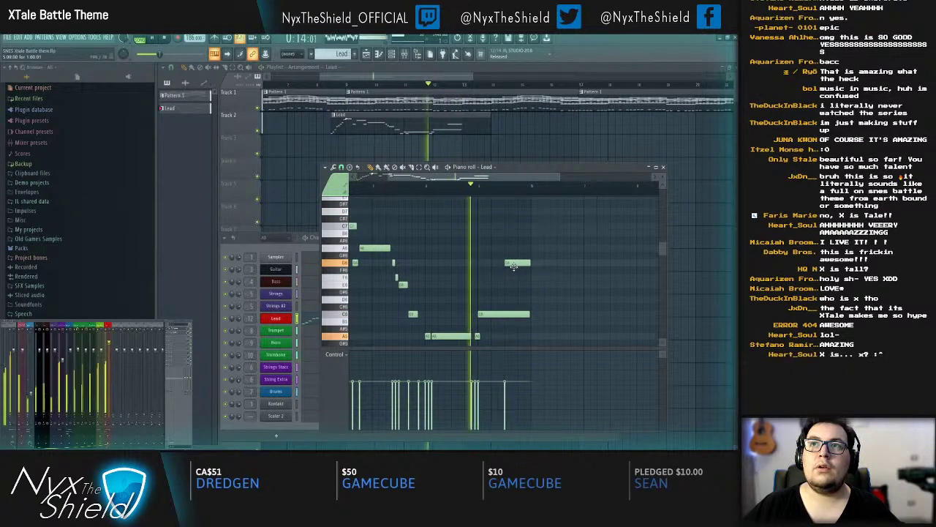
pyautogui.press('space')
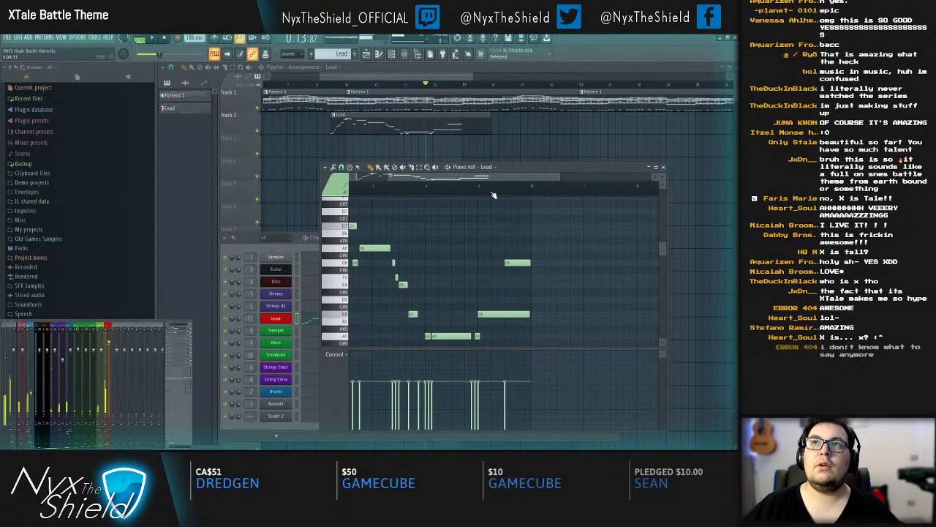
# Step: Duplicate the phrase without its first pickup notes and move the copy earlier so its D7 starts at bar 6
pyautogui.scroll(-2, 485, 200)
pyautogui.moveTo(365, 202); pyautogui.dragTo(529, 416)
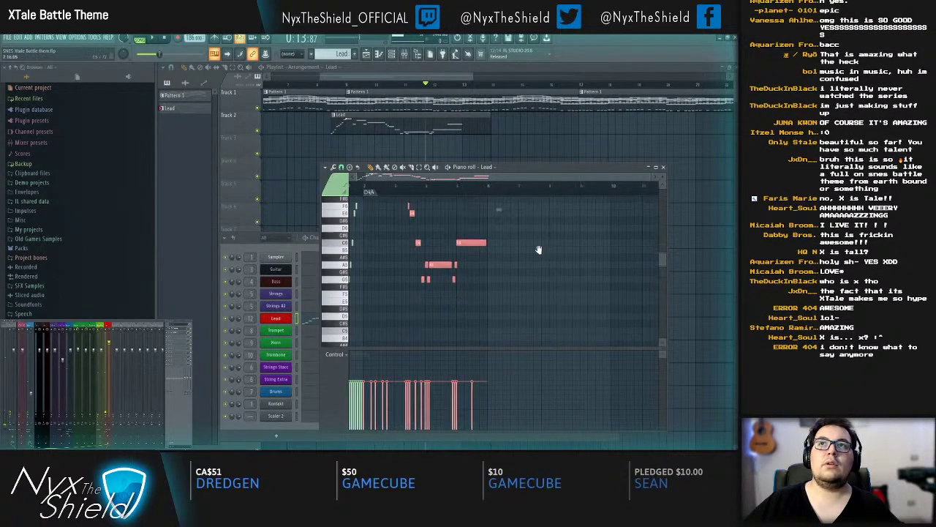
pyautogui.scroll(3, 546, 242)
pyautogui.moveTo(413, 217); pyautogui.dragTo(352, 284)
pyautogui.scroll(4, 510, 191)
pyautogui.hotkey('ctrl', 'b')
pyautogui.scroll(-3, 510, 192)
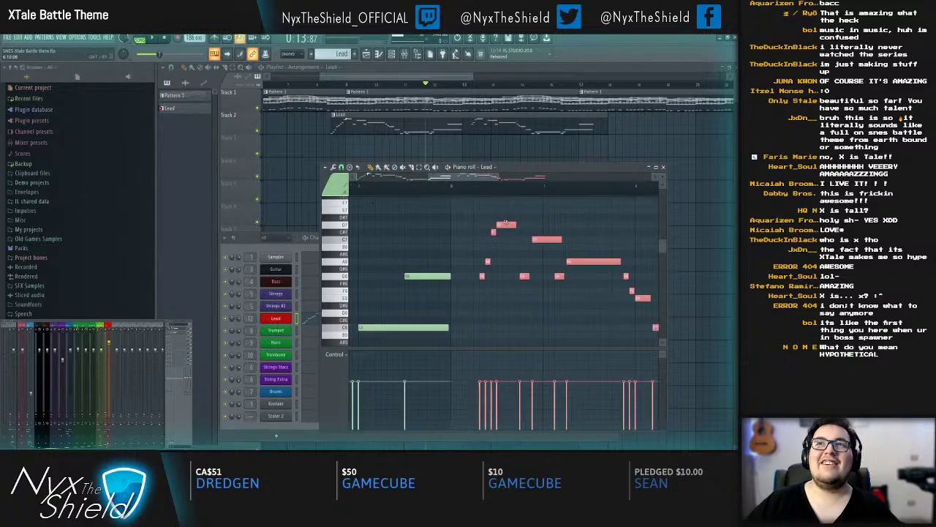
pyautogui.keyDown('ctrl'); pyautogui.click(469, 252); pyautogui.keyUp('ctrl')
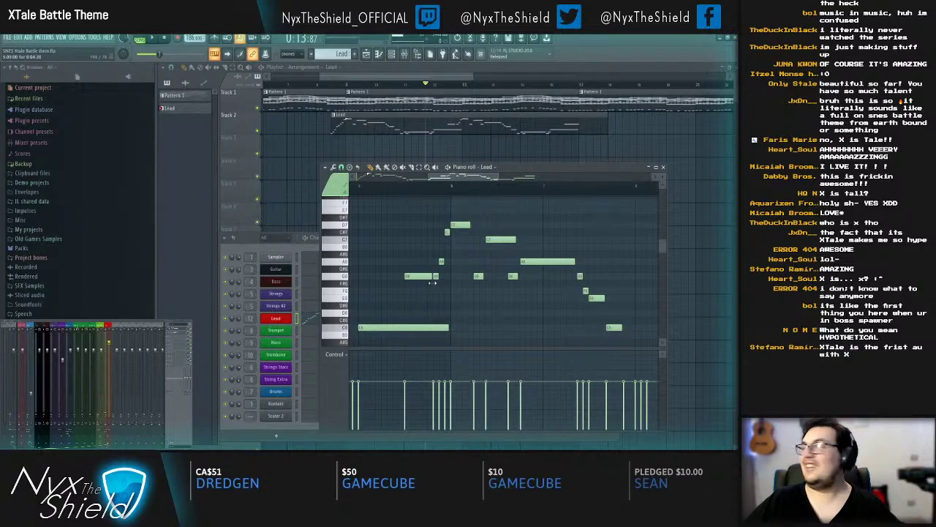
# Step: Shorten the long C6 and the G6 above it, and add a short C6 before the copied phrase
pyautogui.scroll(-2, 463, 298)
pyautogui.moveTo(463, 300)
pyautogui.mouseDown()
pyautogui.moveTo(513, 332)
pyautogui.moveTo(472, 315)
pyautogui.mouseUp()
pyautogui.press('space')
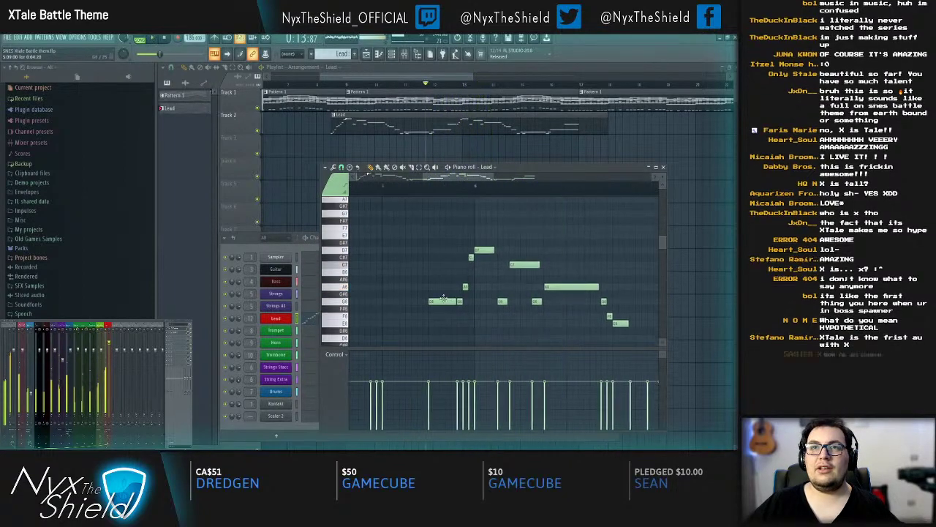
pyautogui.scroll(-3, 460, 303)
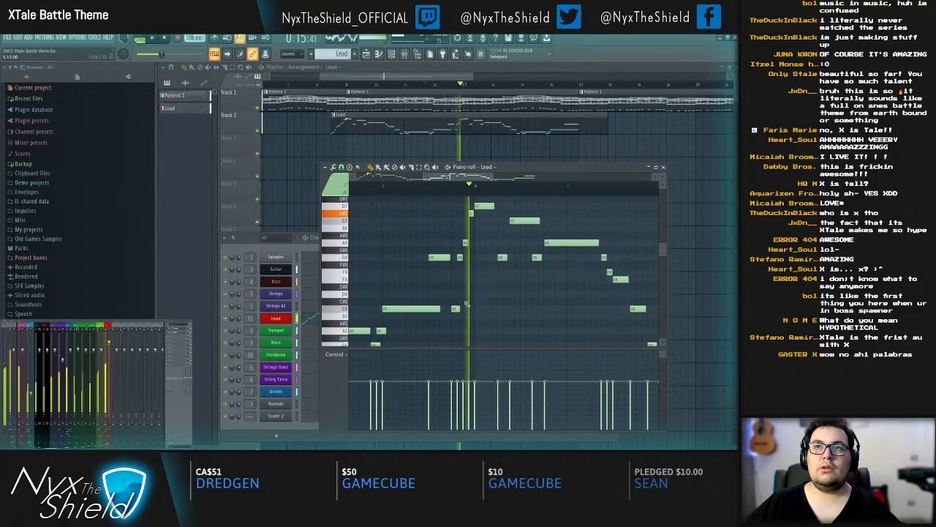
# Step: Rework the pickup before the copied D7 into short rising C6, F6, G6 and A6 notes and play it
pyautogui.scroll(2, 468, 296)
pyautogui.press('space')
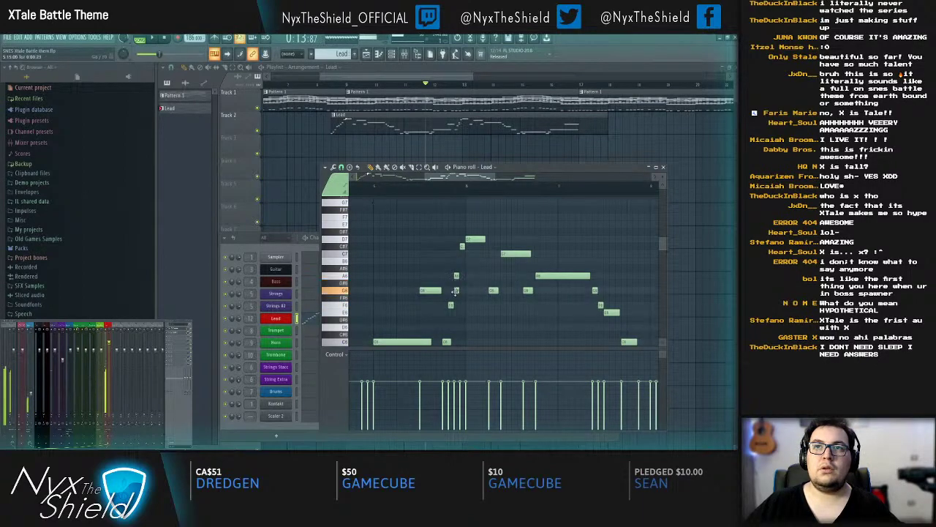
pyautogui.press('space')
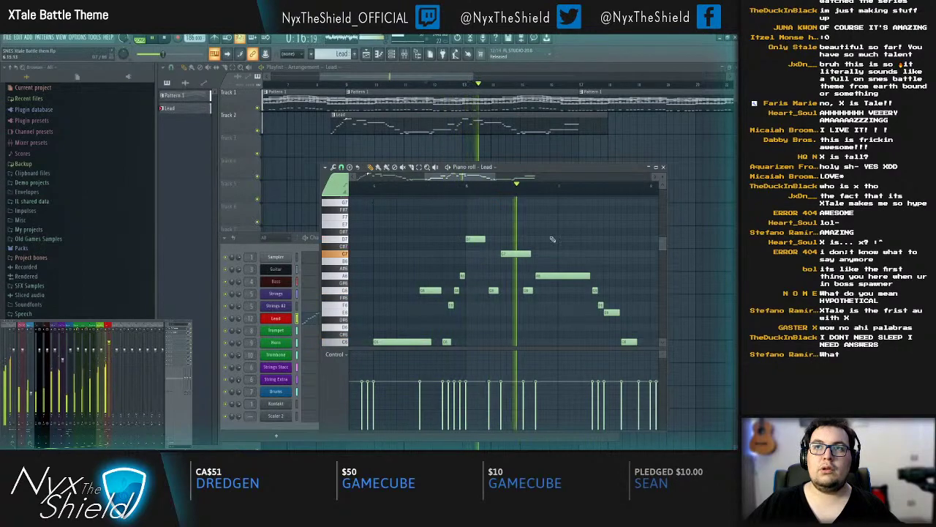
pyautogui.scroll(-4, 490, 245)
pyautogui.press('space')
# Step: Delete the ending of the copied phrase, from the C6 after its descending G6, F6 and E6 notes onward
pyautogui.scroll(1, 490, 278)
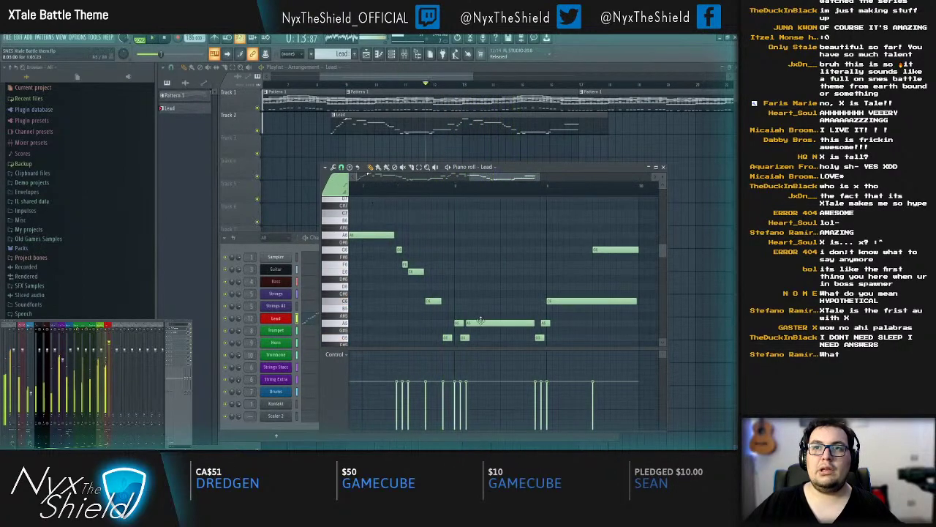
pyautogui.scroll(-4, 436, 188)
pyautogui.moveTo(566, 207); pyautogui.dragTo(430, 349)
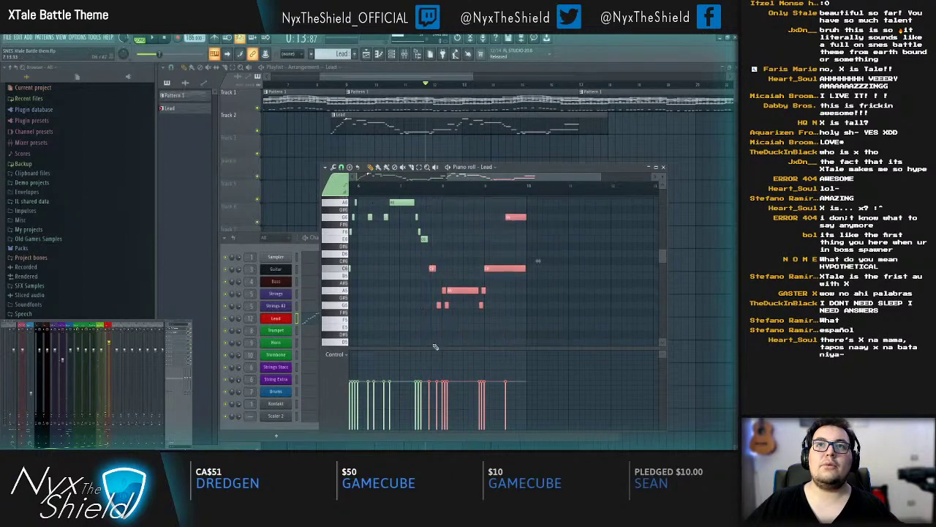
pyautogui.press('Delete')
# Step: Close the piano roll and channel rack to show only the playlist, and save the project
pyautogui.hscroll(-4, 559, 296)
pyautogui.press('F7')
pyautogui.press('F6')
pyautogui.scroll(-4, 414, 89)
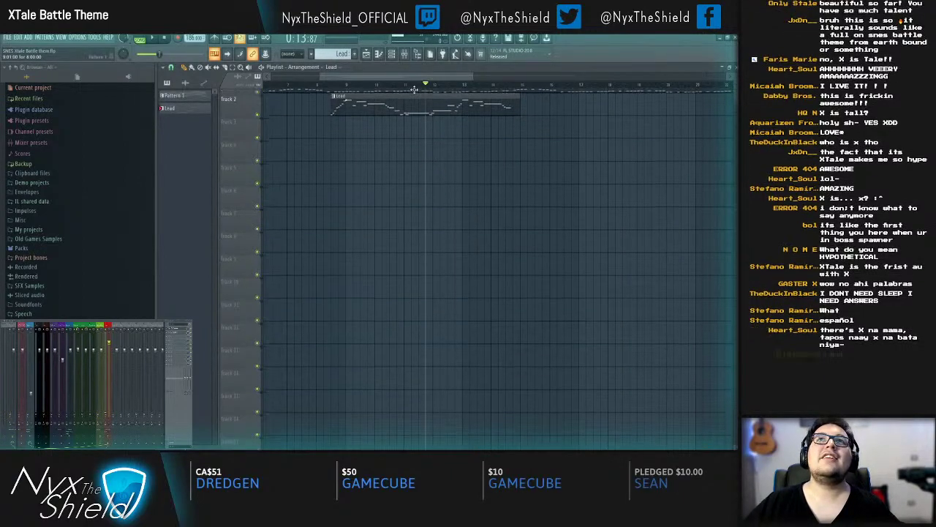
pyautogui.scroll(-4, 420, 87)
pyautogui.hotkey('ctrl', 's')
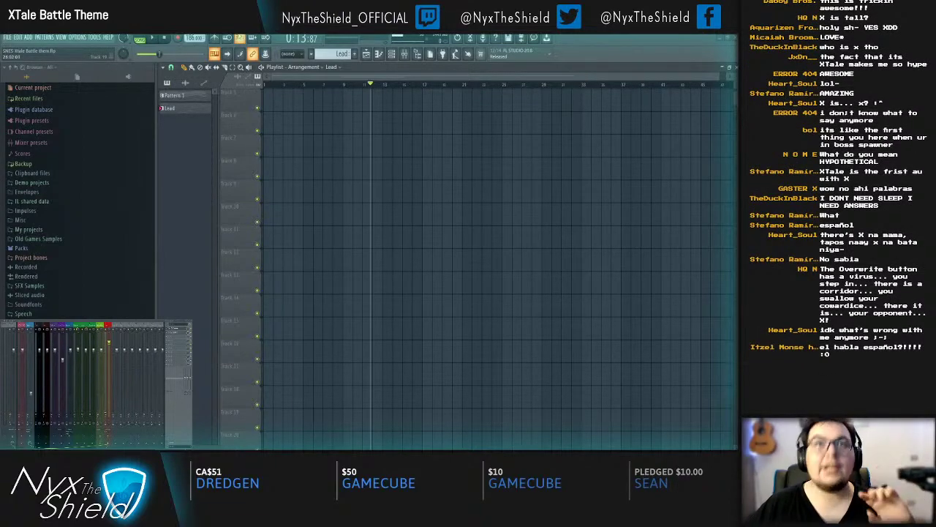
# Step: Play the arrangement in the playlist and return the playback position to just before the Lead clip
pyautogui.scroll(4, 437, 259)
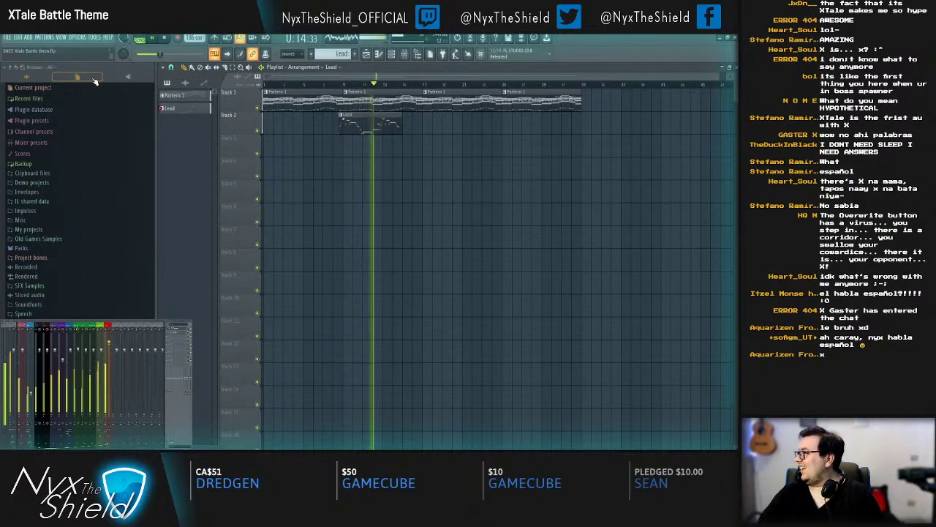
pyautogui.press('space')
pyautogui.scroll(2, 333, 91)
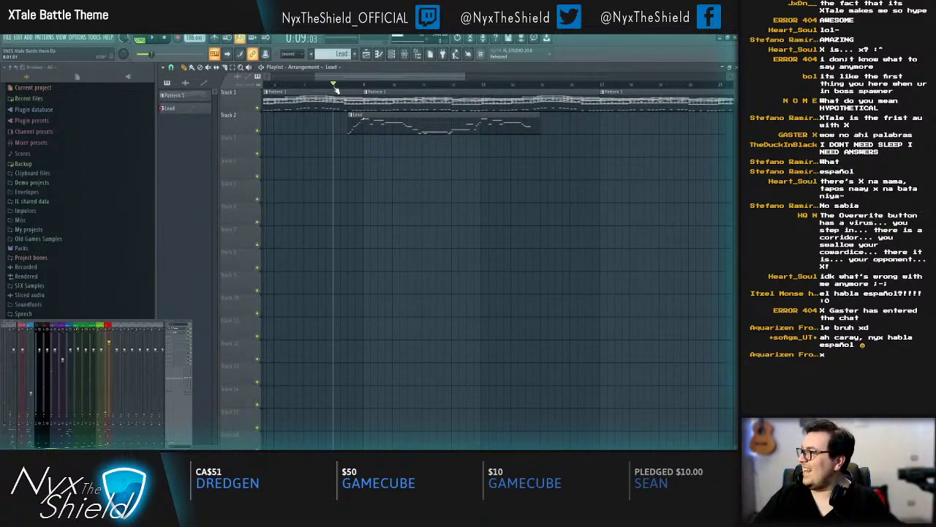
# Step: Play the arrangement from just before the Lead clip and return the playback position there
pyautogui.press('space')
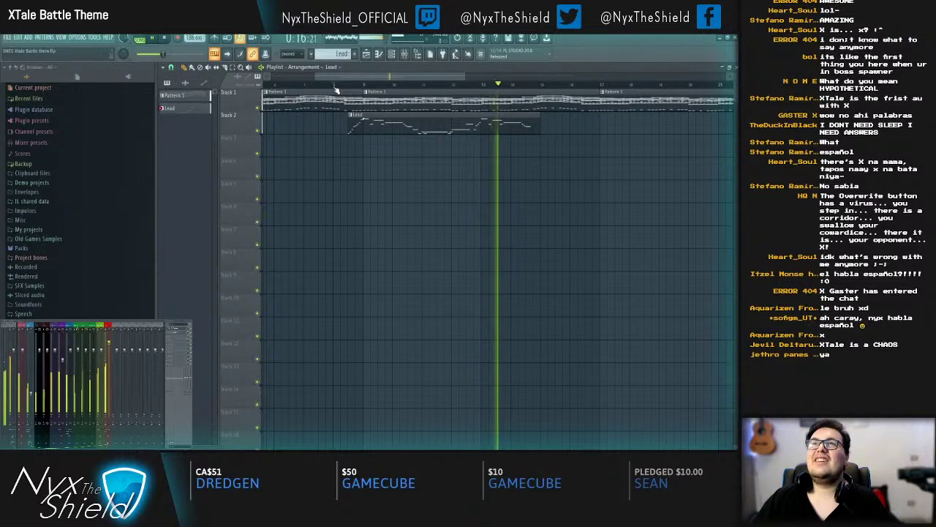
pyautogui.click(335, 85)
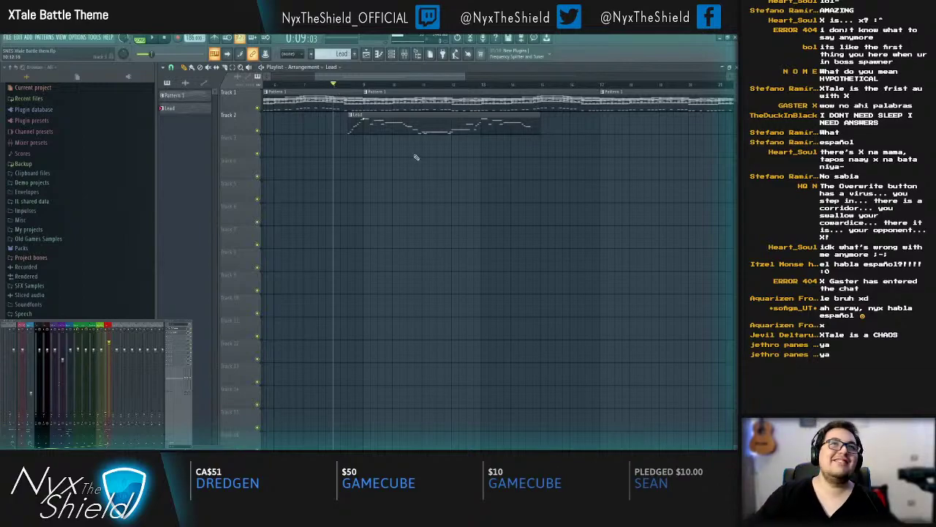
pyautogui.scroll(-4, 468, 241)
pyautogui.scroll(3, 468, 253)
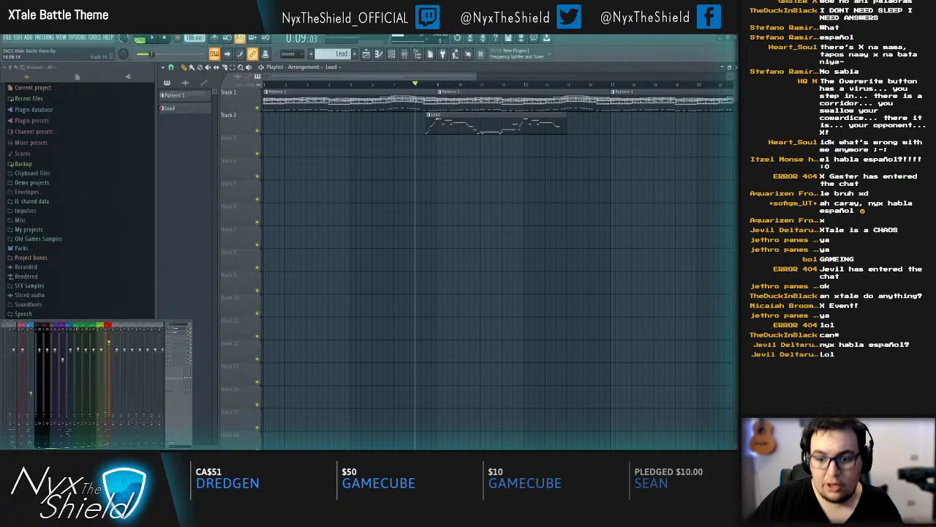
# Step: Open the Lead clip in the piano roll during playback and raise the Lead mixer track's volume to about 118%
pyautogui.press('space')
pyautogui.doubleClick(465, 125)
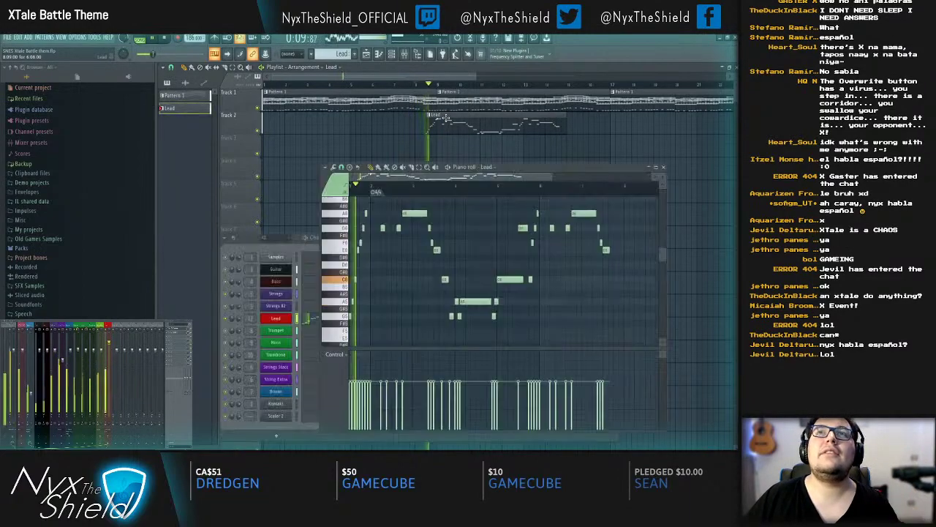
pyautogui.moveTo(109, 343); pyautogui.dragTo(110, 334)
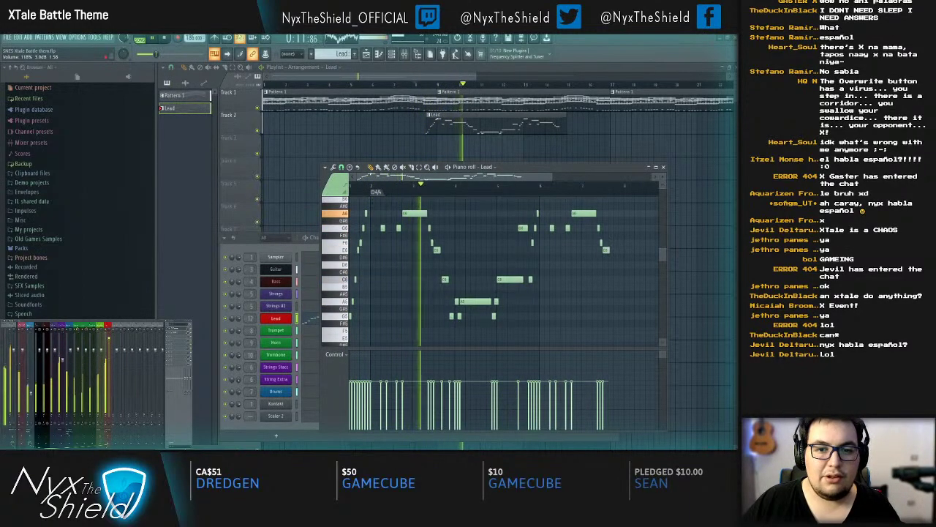
# Step: Play through the lead melody and examine the ending of the repeated phrase in the piano roll
pyautogui.moveTo(561, 288); pyautogui.dragTo(522, 319)
pyautogui.scroll(2, 521, 319)
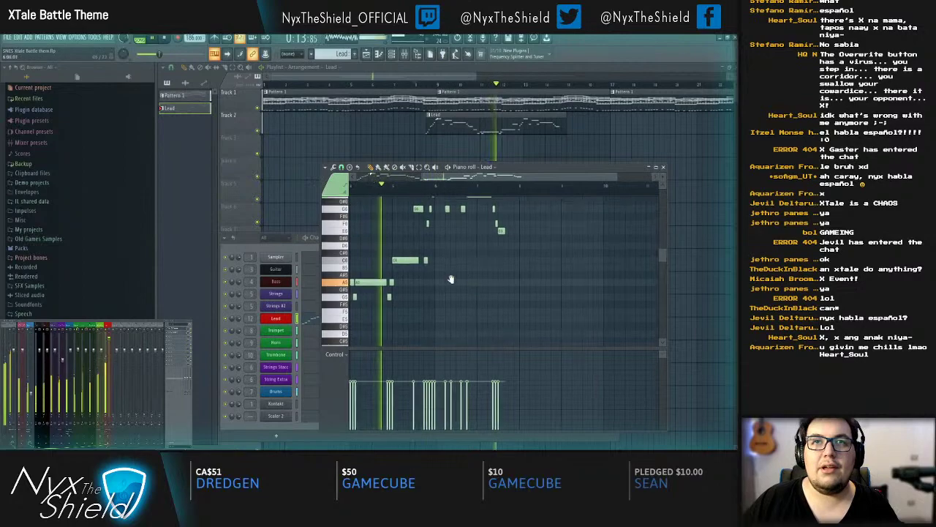
pyautogui.moveTo(505, 236); pyautogui.dragTo(497, 247)
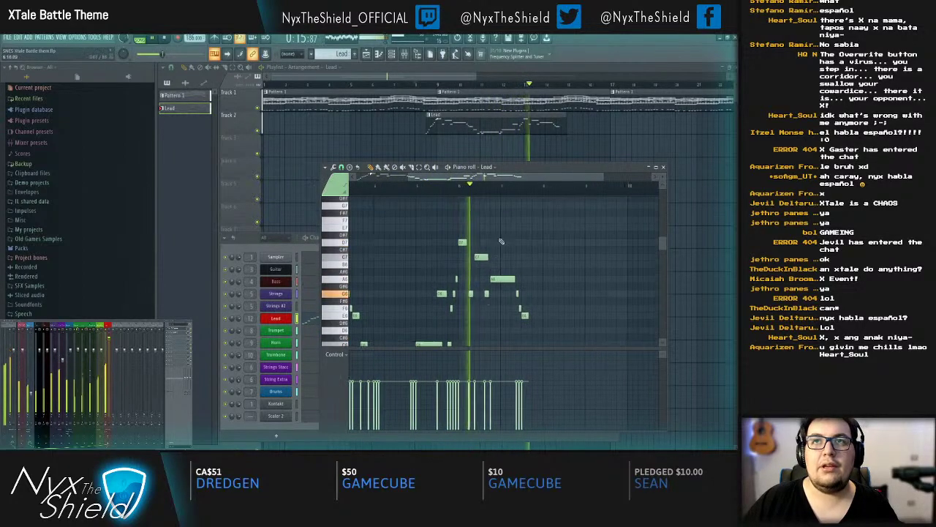
pyautogui.scroll(2, 517, 181)
pyautogui.scroll(2, 523, 316)
pyautogui.press('space')
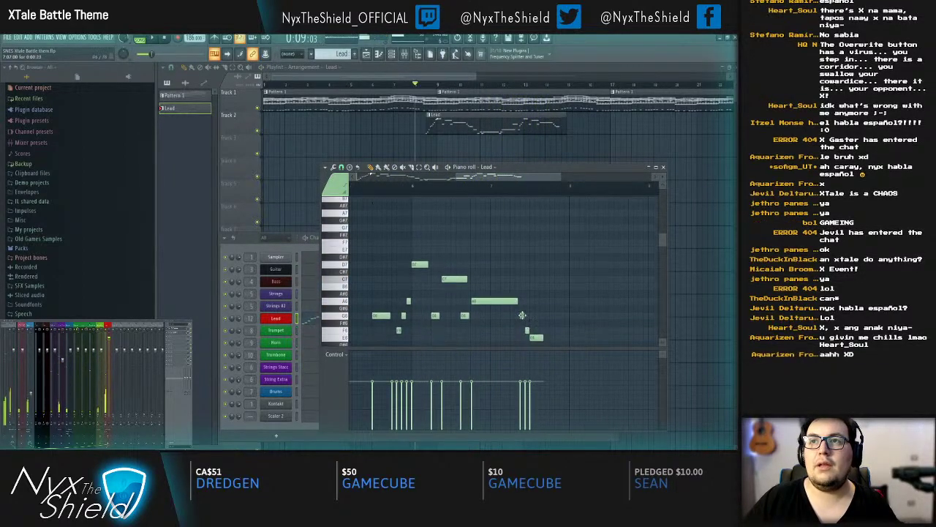
pyautogui.press('space')
# Step: Rework the G6, F6 and E6 ending of the repeated phrase into rising G6, A6 and C7 notes
pyautogui.scroll(-2, 489, 289)
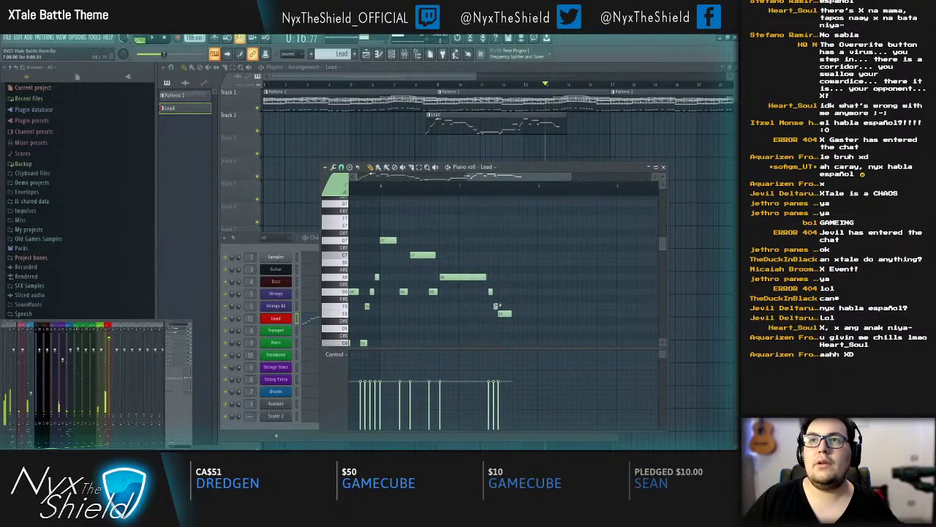
pyautogui.moveTo(489, 290); pyautogui.dragTo(506, 315)
pyautogui.press('space')
pyautogui.keyDown('ctrl'); pyautogui.click(499, 224); pyautogui.keyUp('ctrl')
pyautogui.moveTo(509, 231); pyautogui.dragTo(484, 247)
pyautogui.press('space')
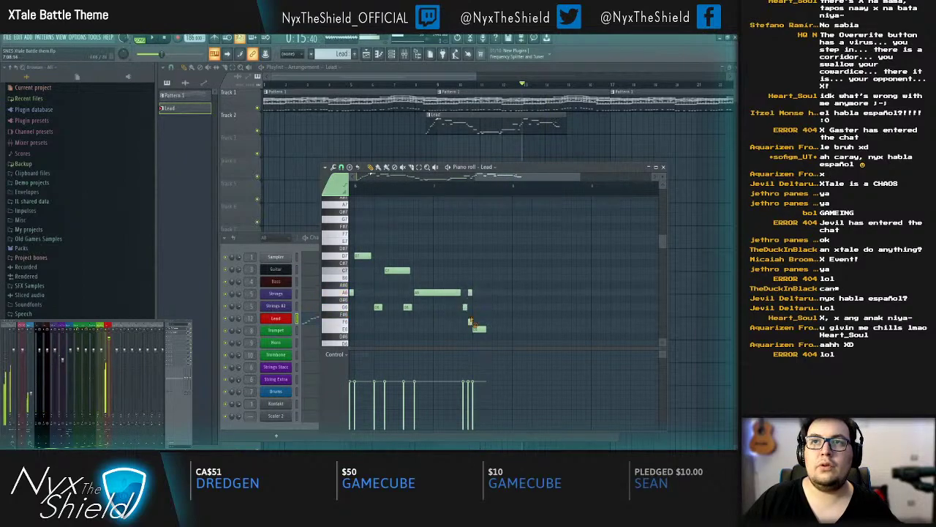
pyautogui.press('space')
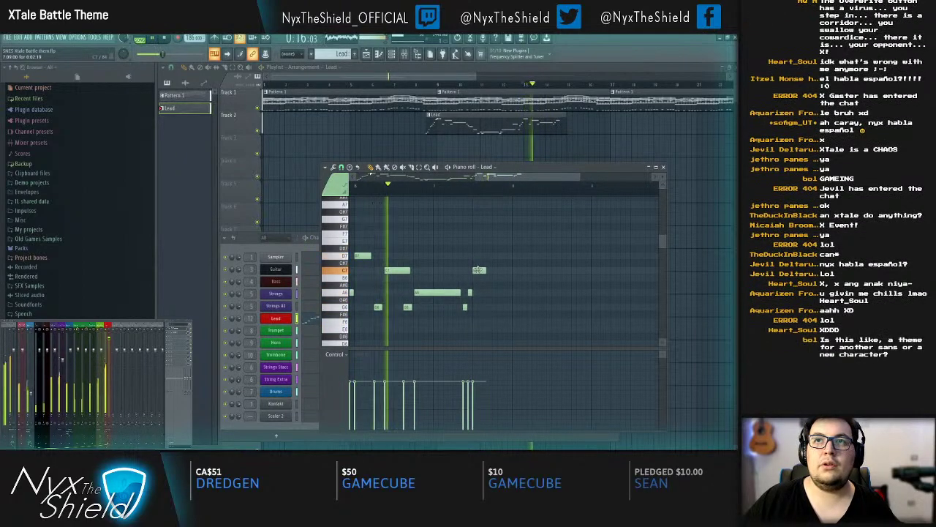
# Step: Add short F7 and E7 notes after the closing C7 of the lead melody and play them
pyautogui.press('space')
pyautogui.scroll(2, 479, 298)
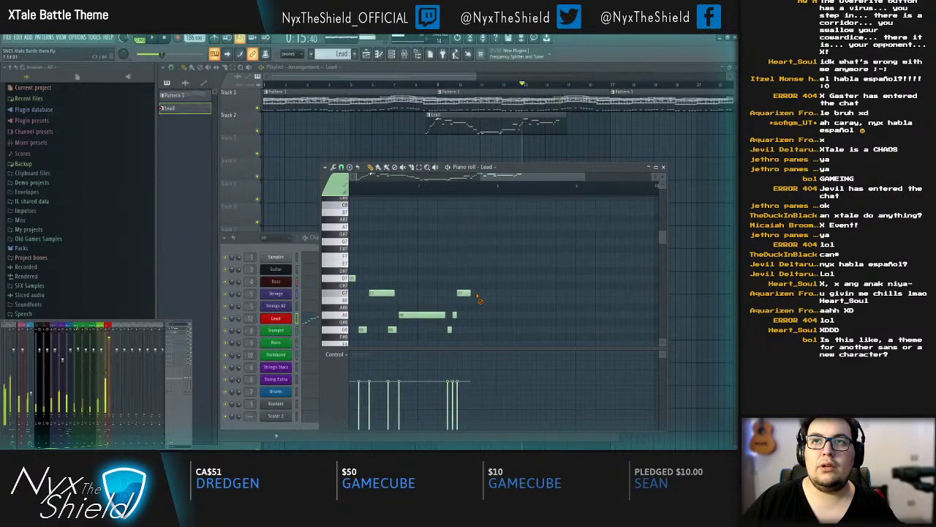
pyautogui.click(497, 262)
pyautogui.press('space')
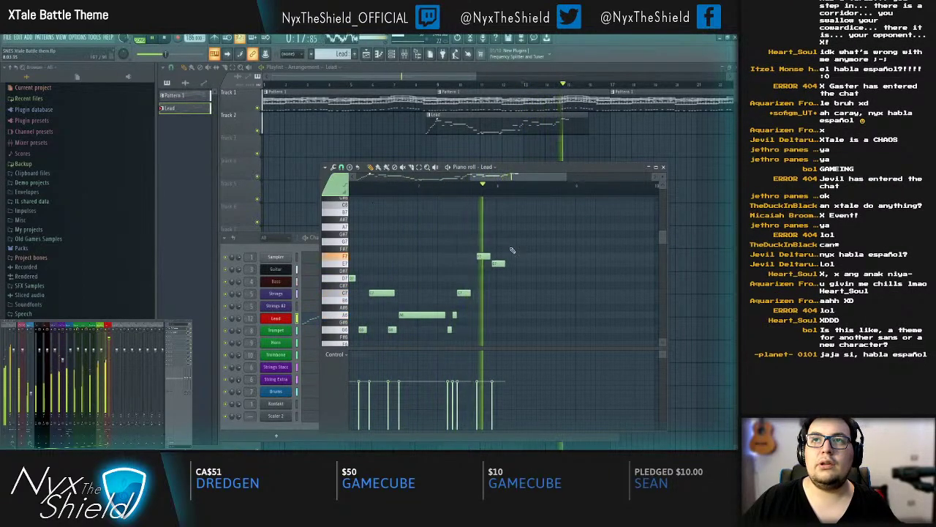
pyautogui.press('space')
pyautogui.scroll(1, 476, 265)
pyautogui.press('space')
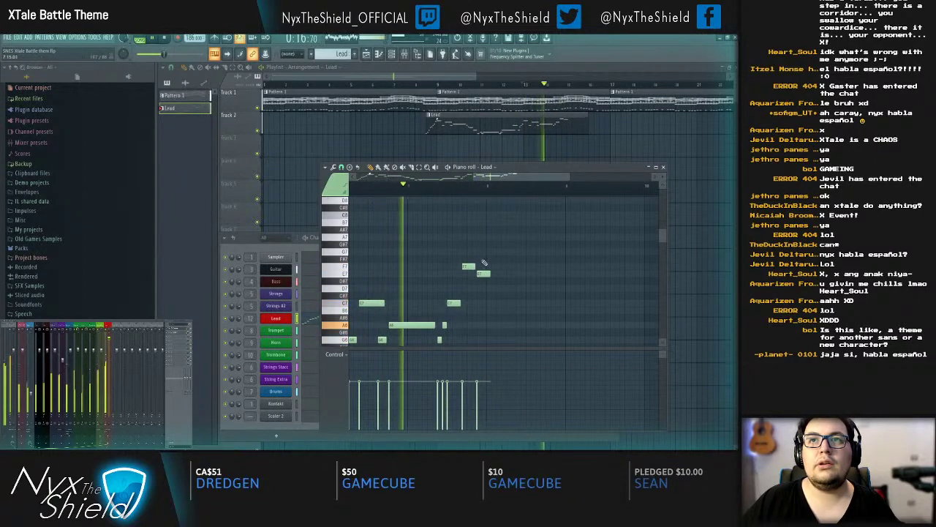
# Step: Add a D7 note about one bar long from bar 8 of the Lead pattern and play the phrase
pyautogui.click(486, 289)
pyautogui.press('space')
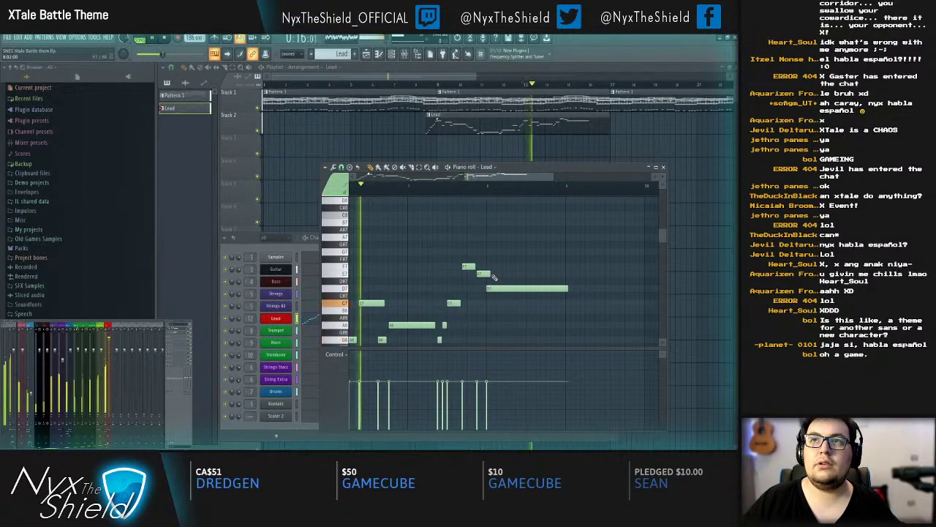
pyautogui.scroll(1, 489, 262)
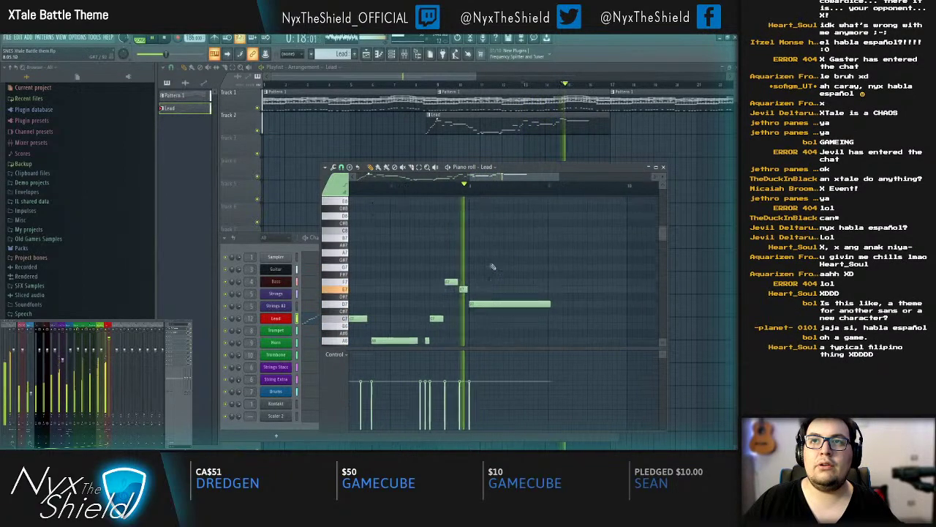
# Step: Fill bar 9 of the Lead pattern with an F7 and an E7, each about half a bar long
pyautogui.scroll(-2, 489, 262)
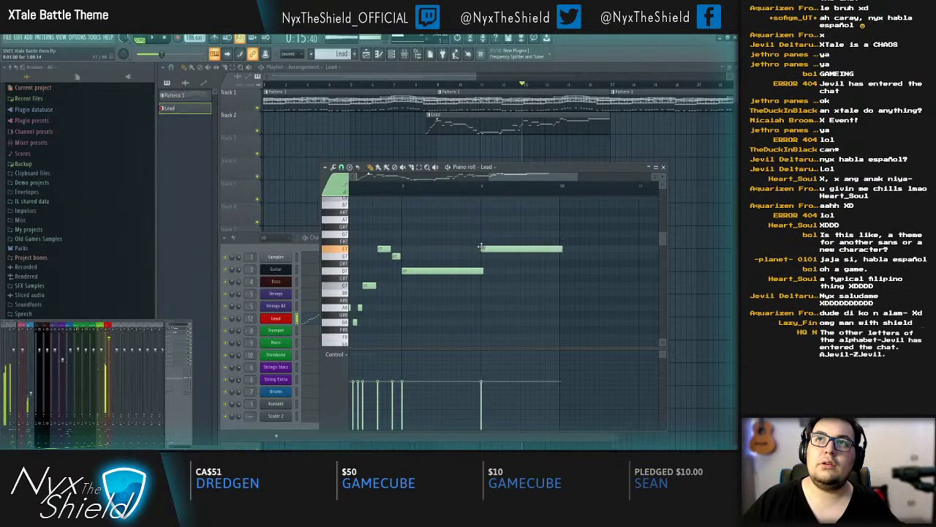
pyautogui.moveTo(487, 227); pyautogui.dragTo(444, 237)
pyautogui.press('space')
pyautogui.moveTo(500, 251)
pyautogui.mouseDown()
pyautogui.moveTo(536, 268)
pyautogui.moveTo(512, 260)
pyautogui.mouseUp()
pyautogui.keyDown('ctrl'); pyautogui.click(474, 199); pyautogui.keyUp('ctrl')
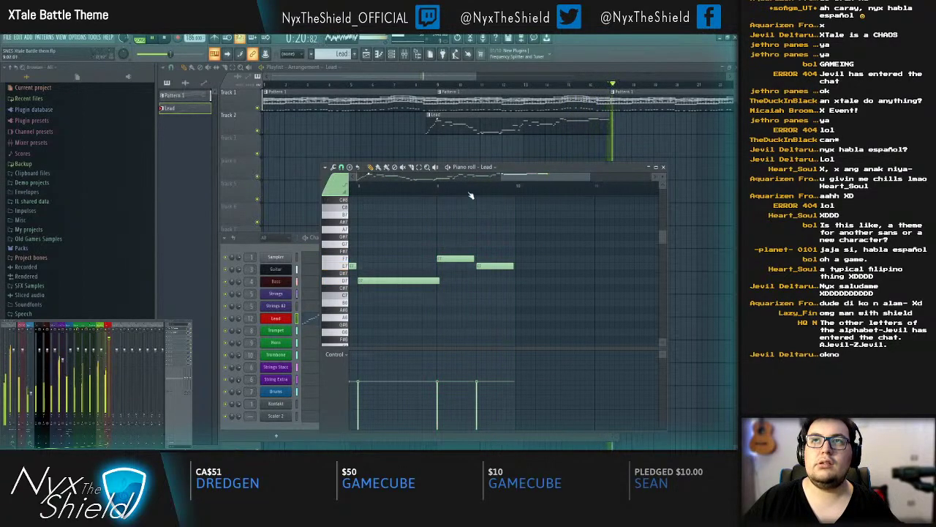
# Step: Play the extended lead melody, save the project and close the piano roll
pyautogui.scroll(-3, 474, 200)
pyautogui.moveTo(456, 281); pyautogui.dragTo(573, 255)
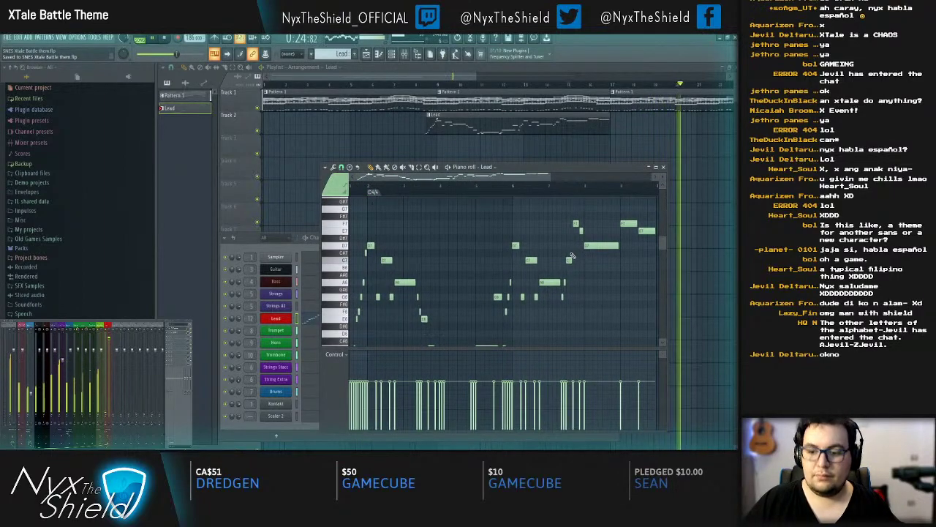
pyautogui.press('F7')
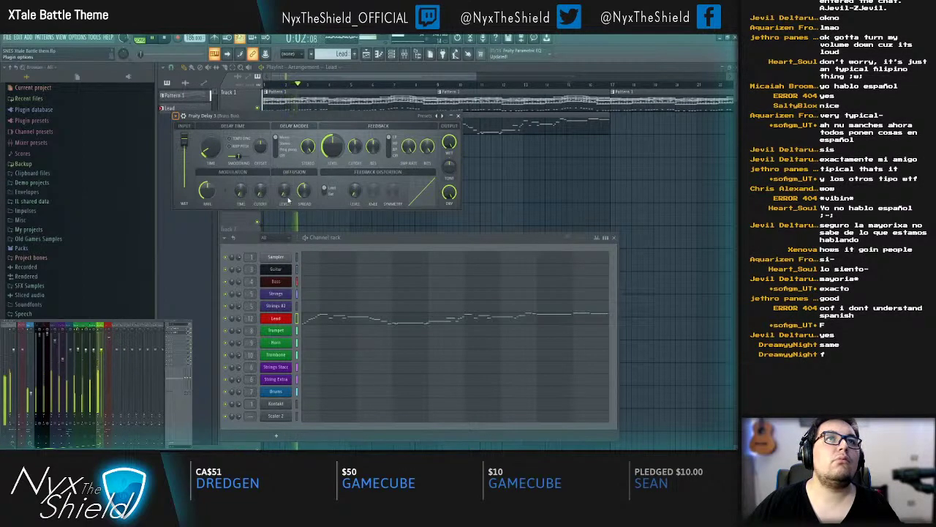
# Step: Set the Brass Bus's Fruity Delay 3 to a Ping pong preset with a lower wet output and play the result
pyautogui.moveTo(219, 116); pyautogui.dragTo(316, 214)
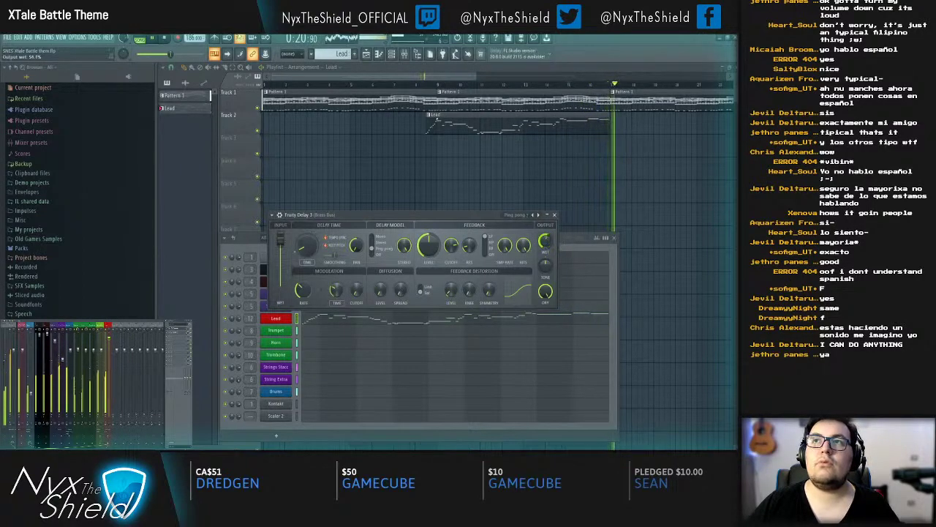
pyautogui.click(554, 216)
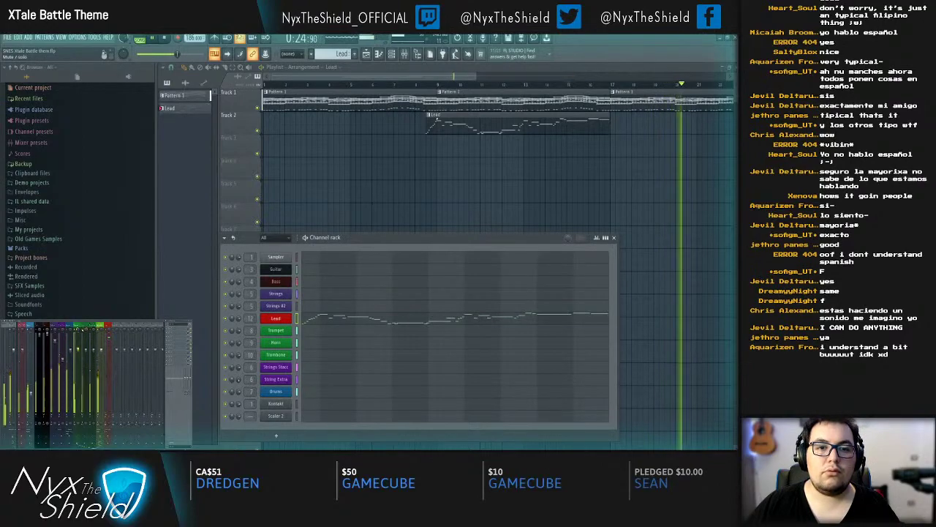
pyautogui.press('space')
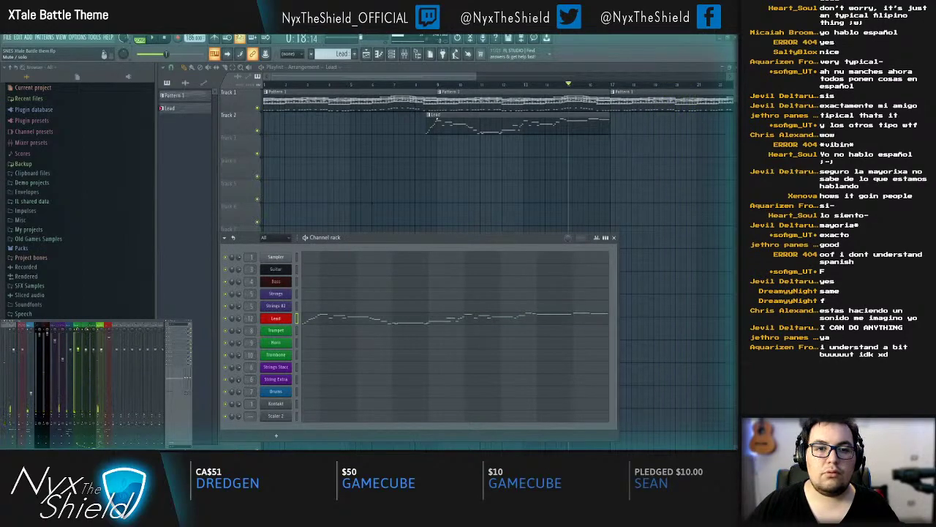
pyautogui.press('space')
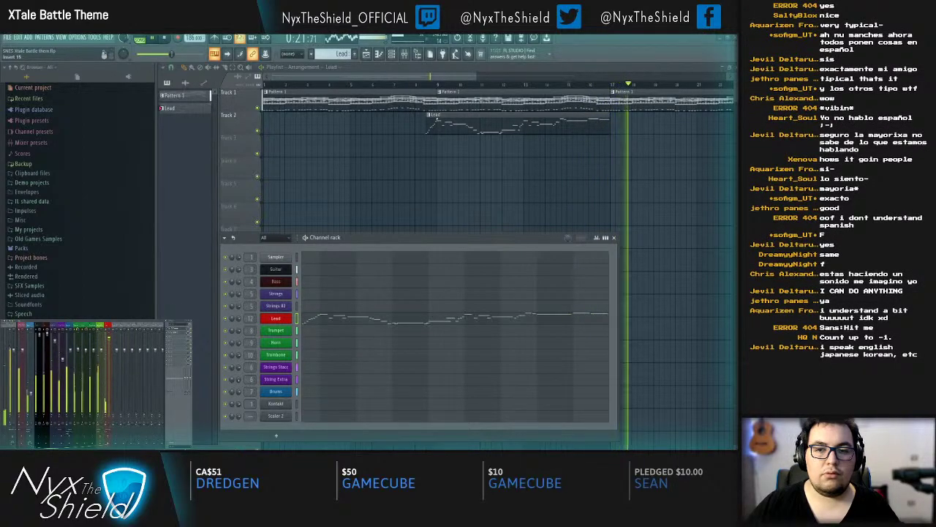
# Step: Close the channel rack and play the arrangement from just before the Lead clip
pyautogui.click(613, 237)
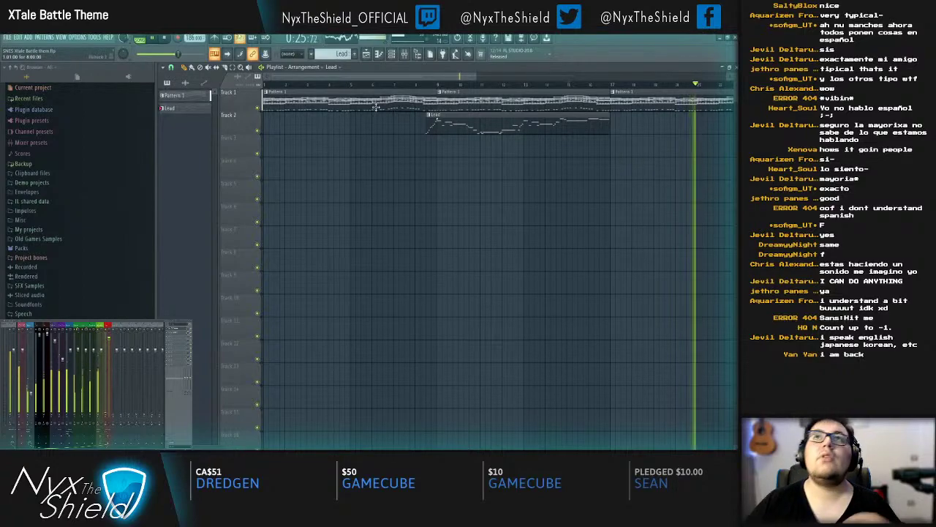
pyautogui.scroll(-3, 512, 208)
pyautogui.click(327, 95)
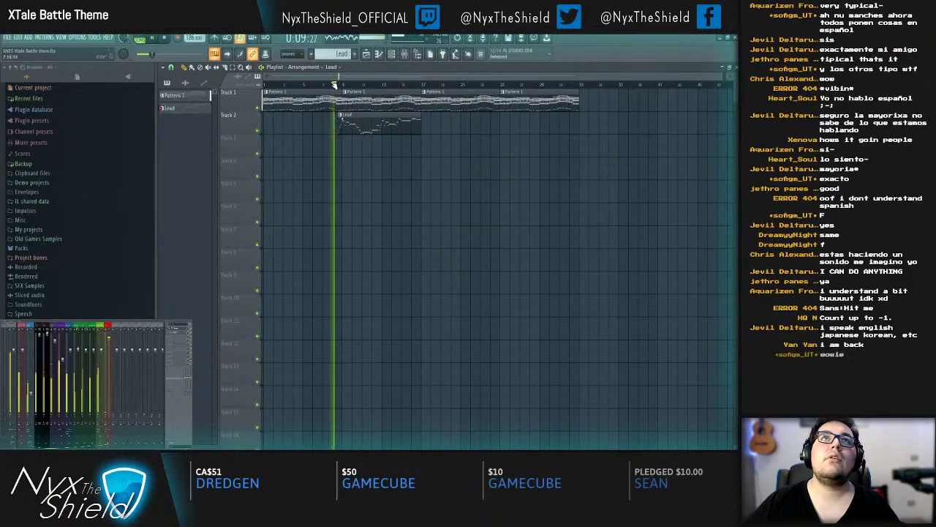
pyautogui.scroll(3, 340, 307)
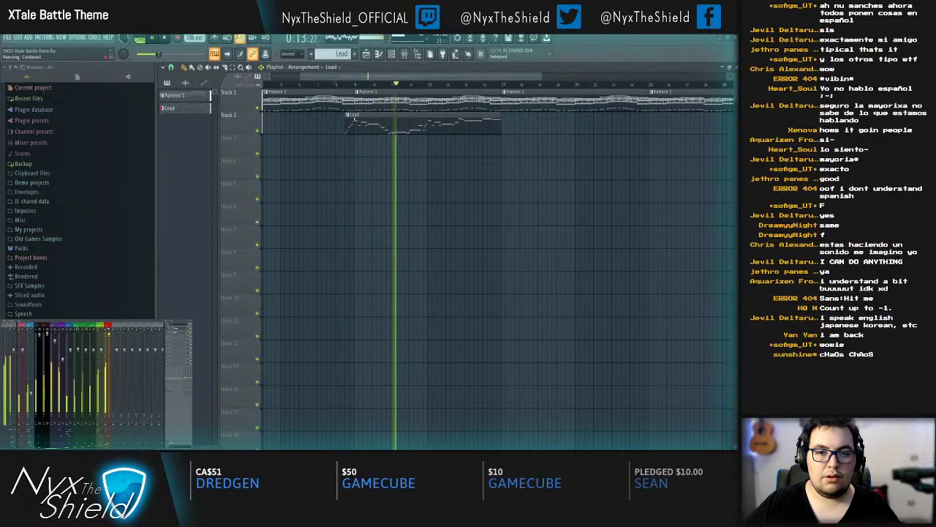
# Step: Bring up CLA-2A and FabFilter Pro-Q 3 in the Lead's effect slots and shape a Low Cut band in the EQ's bass range
pyautogui.click(171, 328)
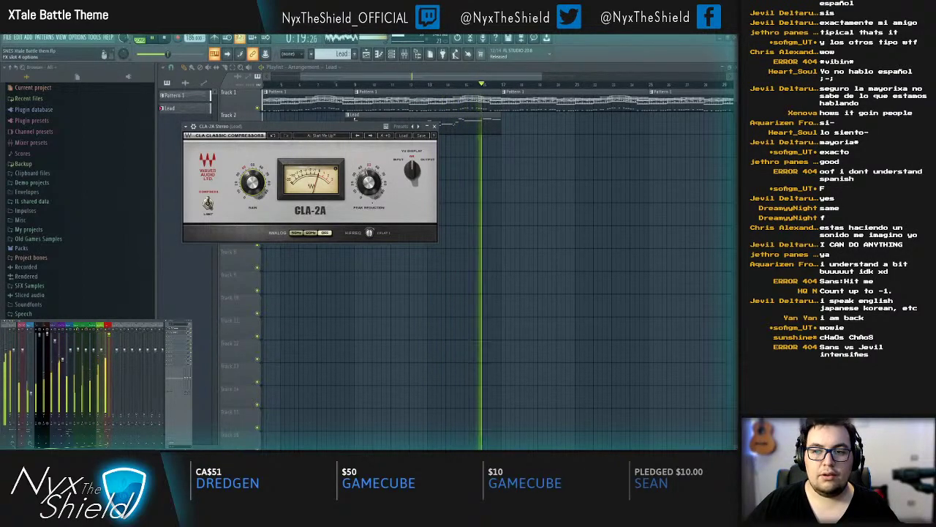
pyautogui.click(172, 343)
pyautogui.moveTo(310, 267); pyautogui.dragTo(305, 313)
pyautogui.click(238, 400)
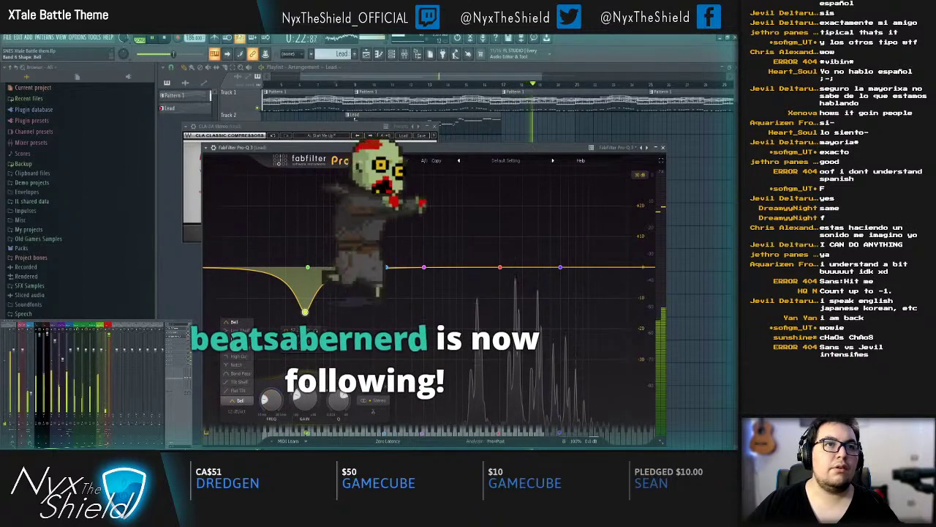
pyautogui.click(246, 344)
pyautogui.moveTo(305, 242); pyautogui.dragTo(331, 269)
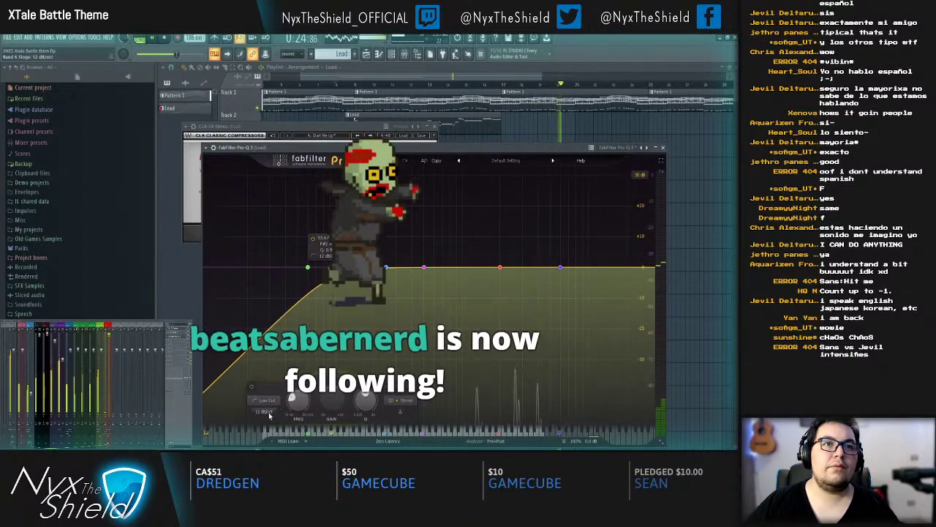
pyautogui.moveTo(268, 412); pyautogui.dragTo(267, 395)
pyautogui.moveTo(331, 268); pyautogui.dragTo(323, 270)
pyautogui.click(663, 148)
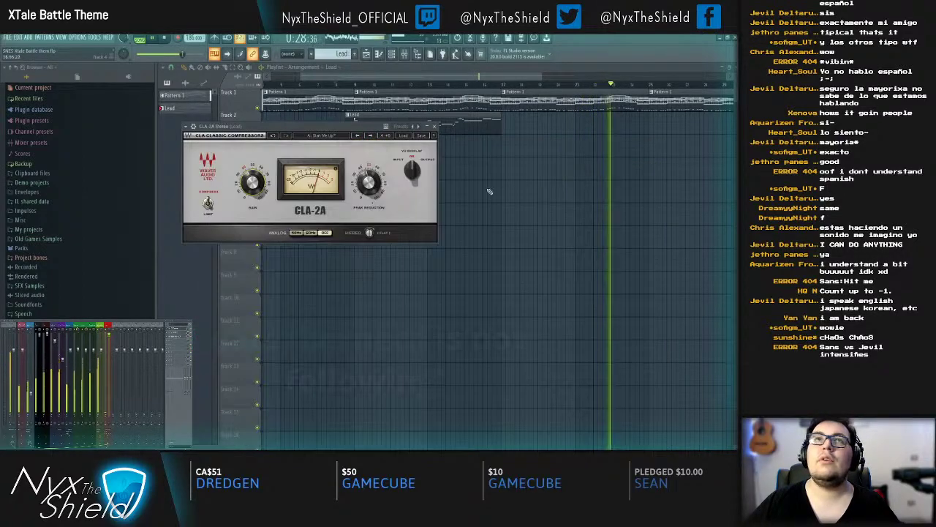
pyautogui.click(433, 126)
# Step: Replay the arrangement from before the Lead clip and check the Lead track's CLA-2A compressor
pyautogui.press('space')
pyautogui.scroll(-4, 463, 88)
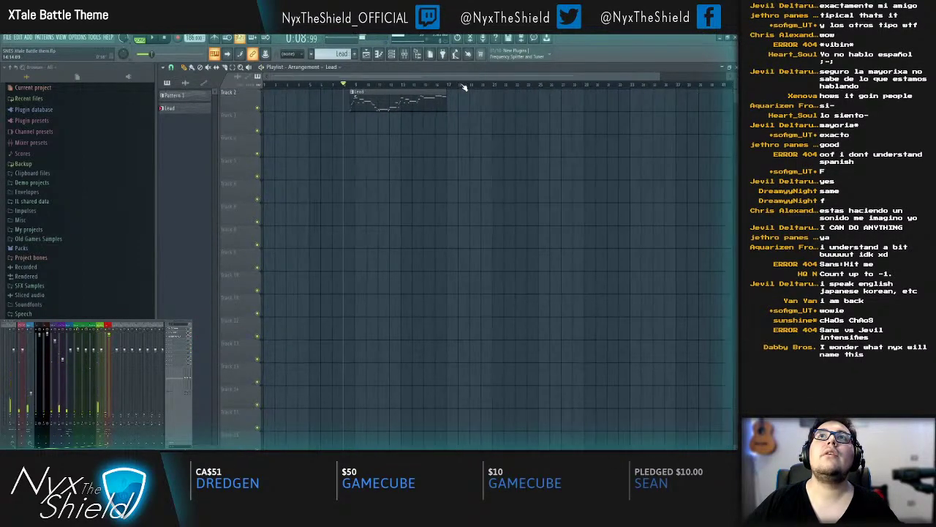
pyautogui.scroll(1, 448, 211)
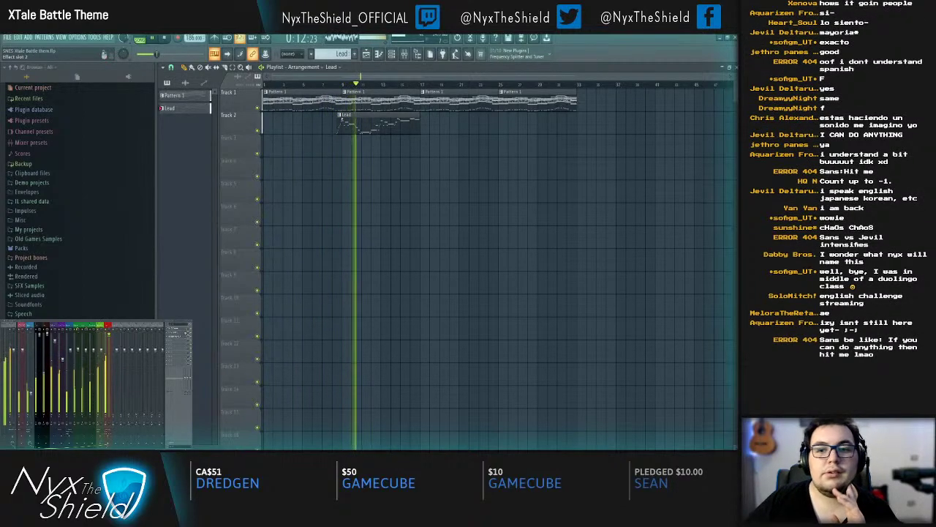
pyautogui.click(183, 329)
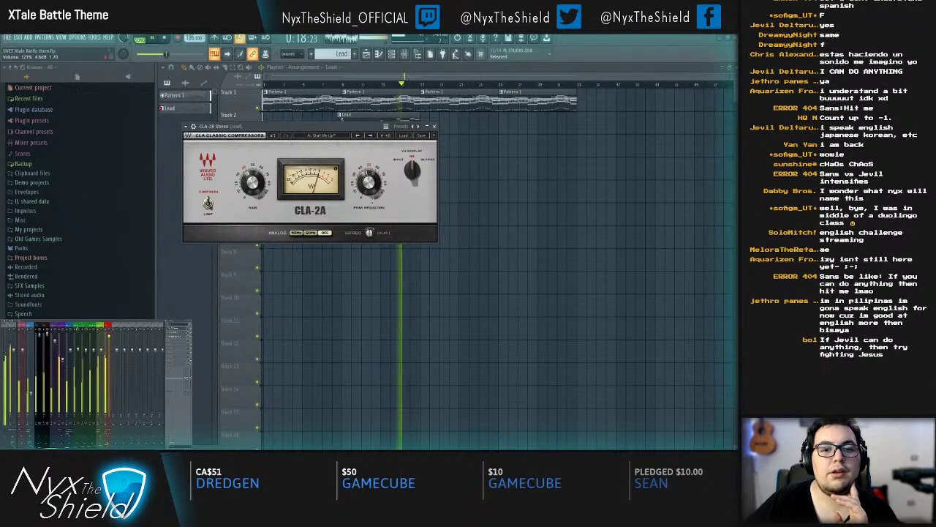
pyautogui.click(434, 126)
pyautogui.press('space')
pyautogui.press('space')
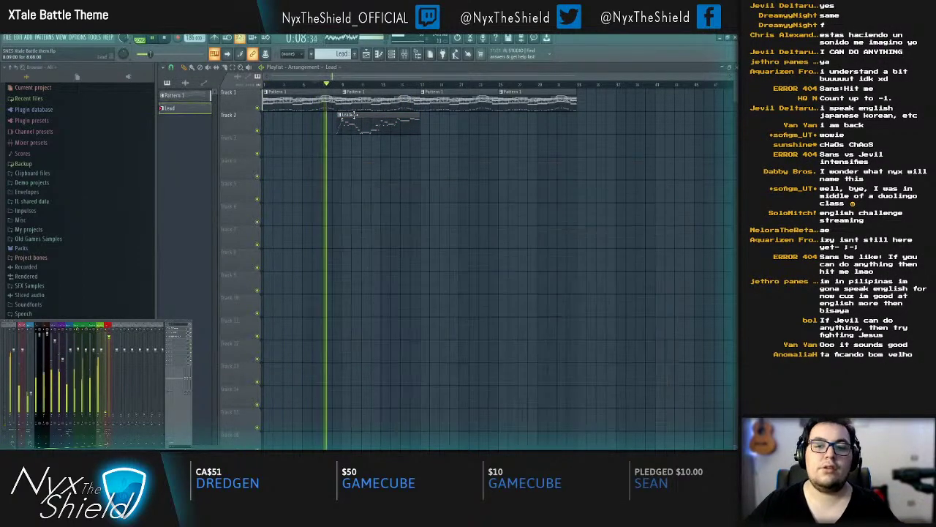
# Step: Show the channel rack and review the Lead channel's notes in its piano roll during playback
pyautogui.press('F6')
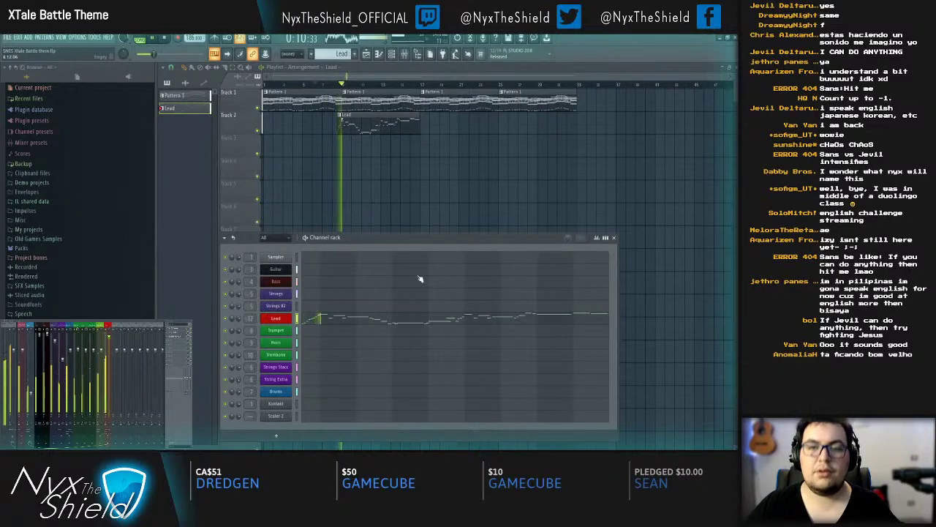
pyautogui.click(333, 318)
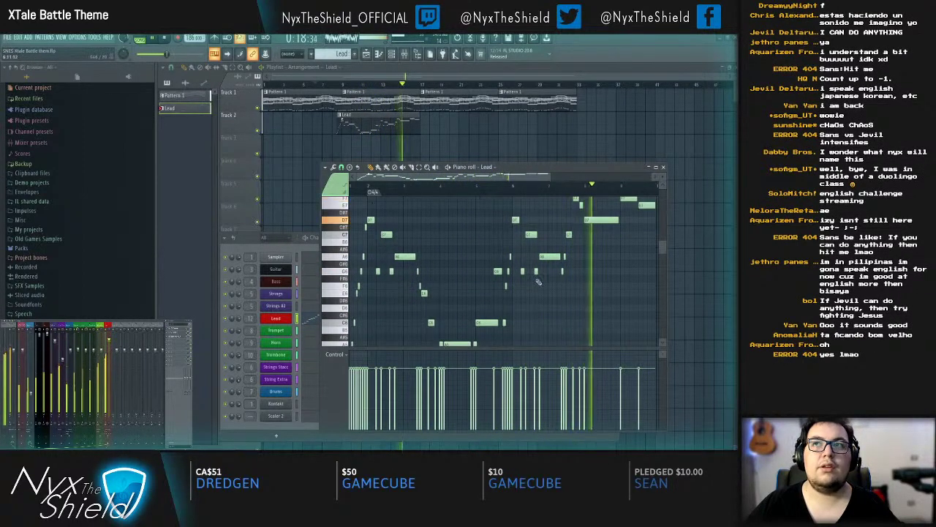
pyautogui.scroll(-2, 517, 234)
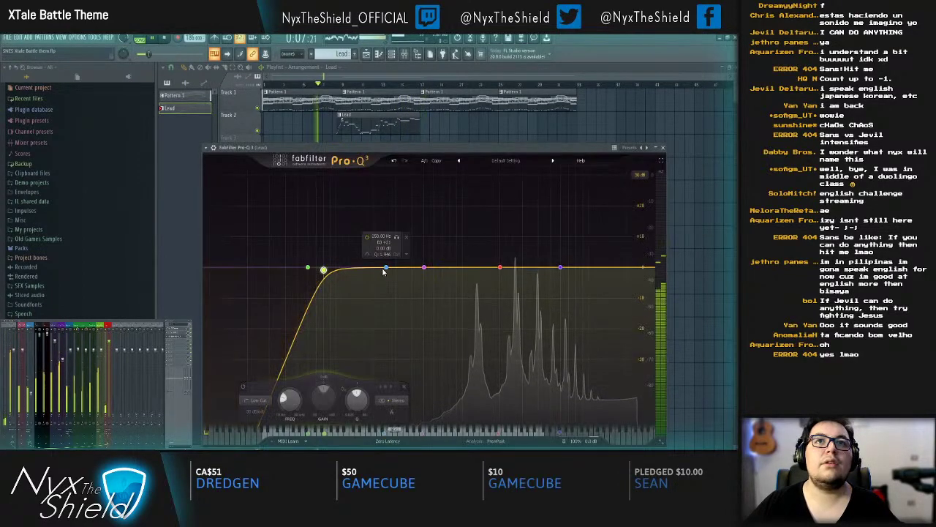
# Step: Add narrow dips in the low mids and upper mids of the Lead's Pro-Q 3, raise the Low Cut slightly, and close the EQ
pyautogui.moveTo(376, 268); pyautogui.dragTo(406, 279)
pyautogui.moveTo(323, 270); pyautogui.dragTo(330, 269)
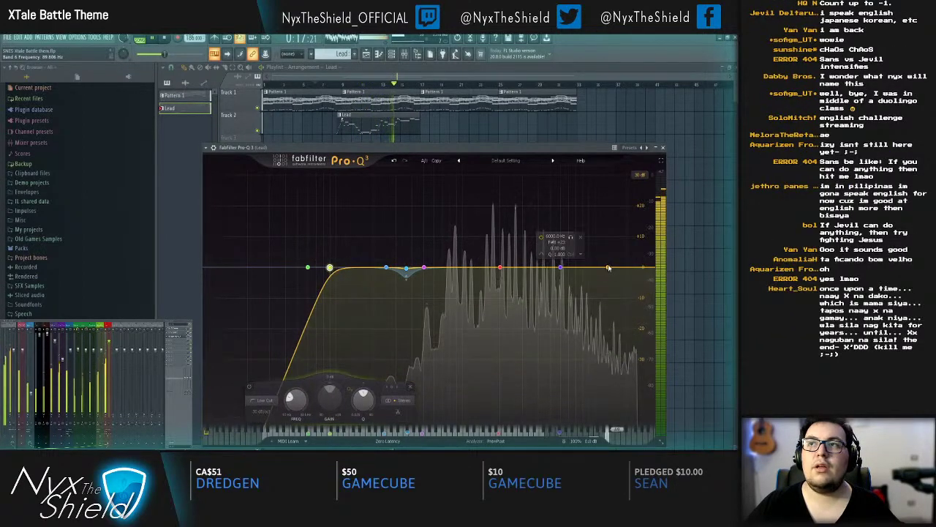
pyautogui.moveTo(513, 269)
pyautogui.mouseDown()
pyautogui.moveTo(509, 242)
pyautogui.moveTo(514, 274)
pyautogui.mouseUp()
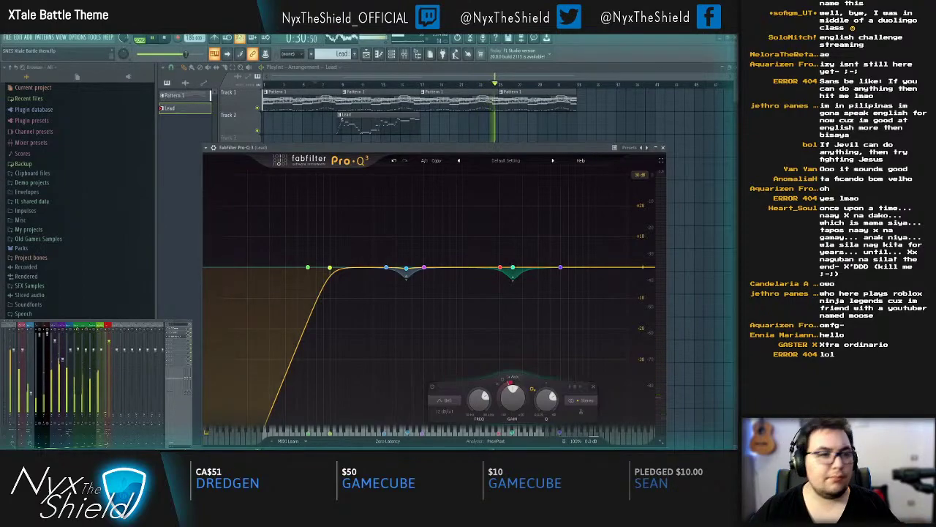
pyautogui.click(663, 148)
pyautogui.press('F5')
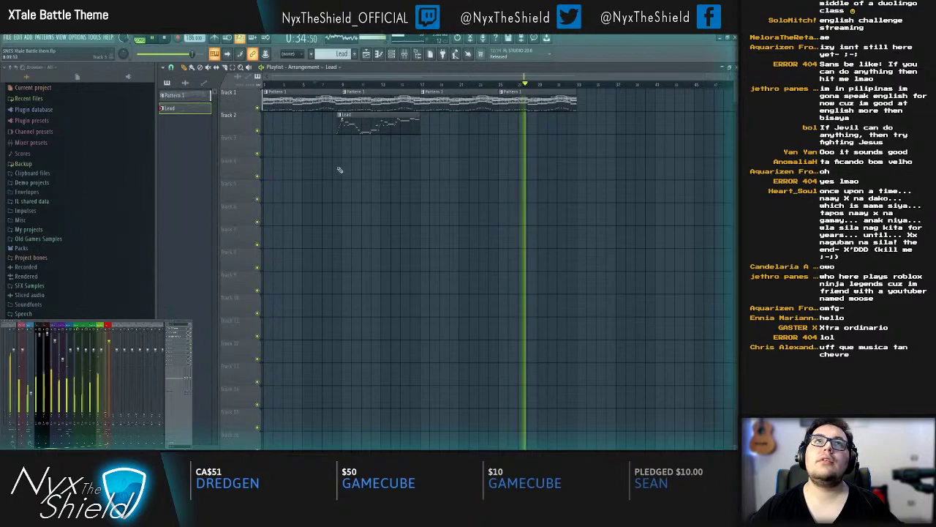
# Step: Save the project and replay the arrangement from before the Lead clip
pyautogui.press('space')
pyautogui.hotkey('ctrl', 's')
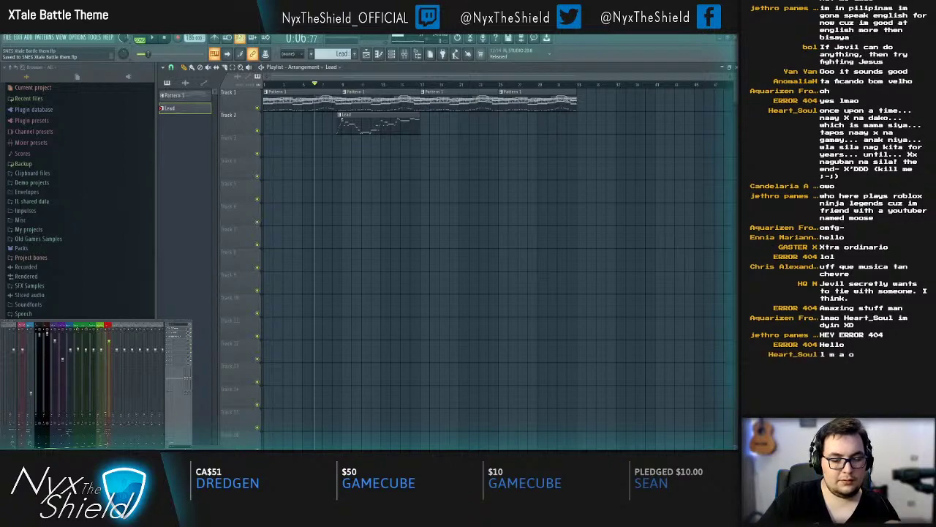
pyautogui.press('space')
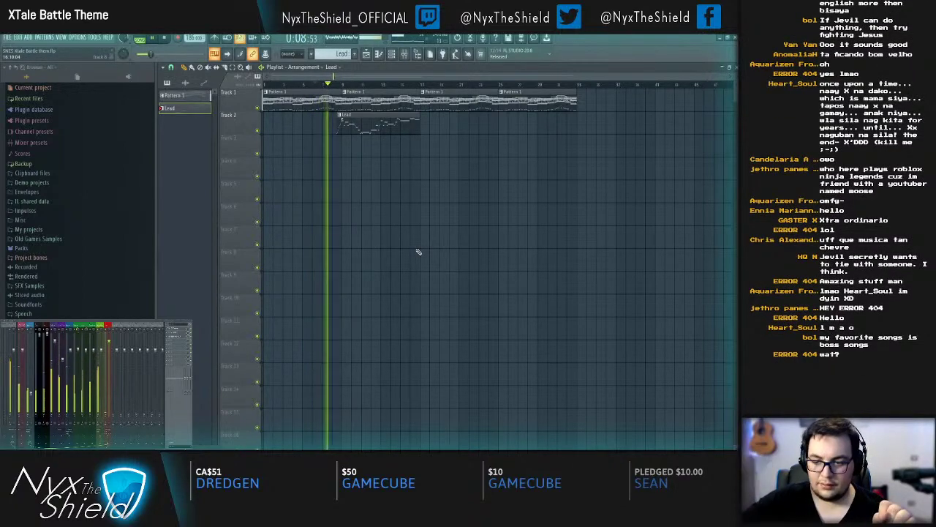
# Step: Clone the Lead channel as Lead #2, close its Kontakt window, and stop playback
pyautogui.press('F6')
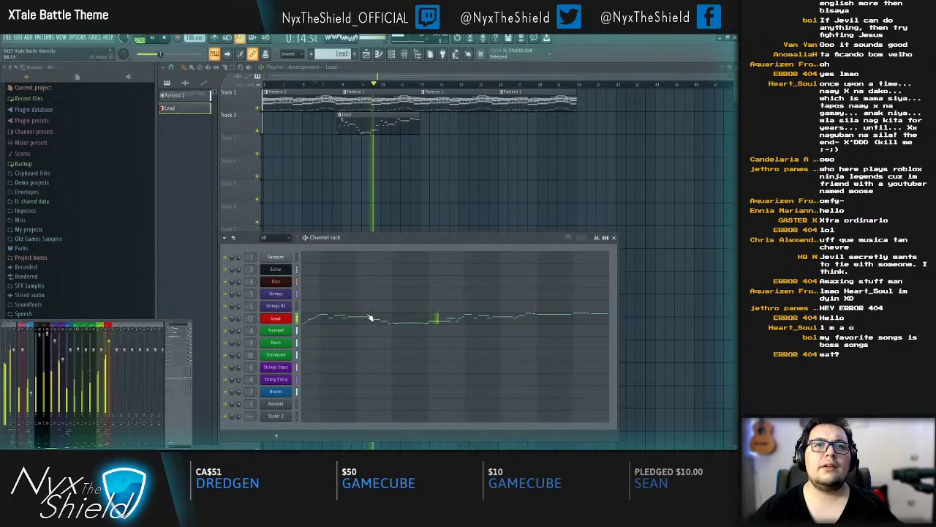
pyautogui.rightClick(276, 318)
pyautogui.click(317, 388)
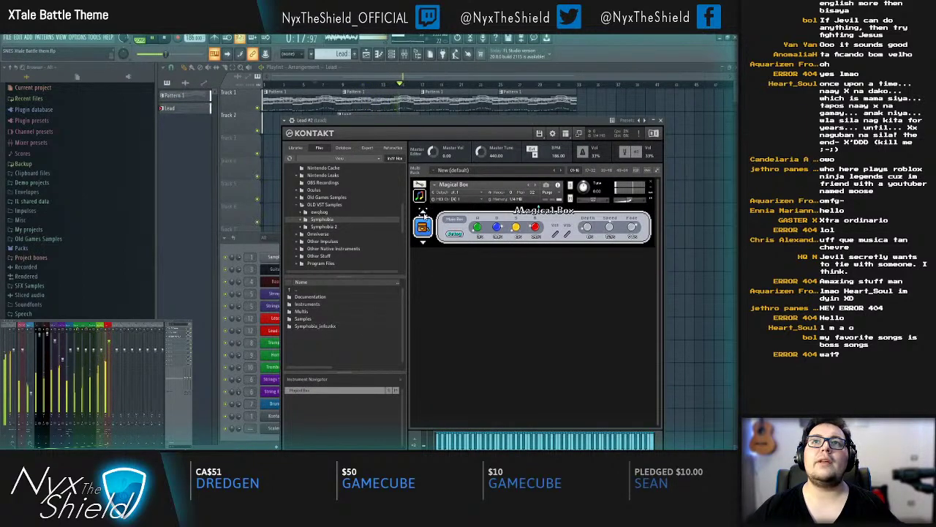
pyautogui.press('Escape')
pyautogui.press('space')
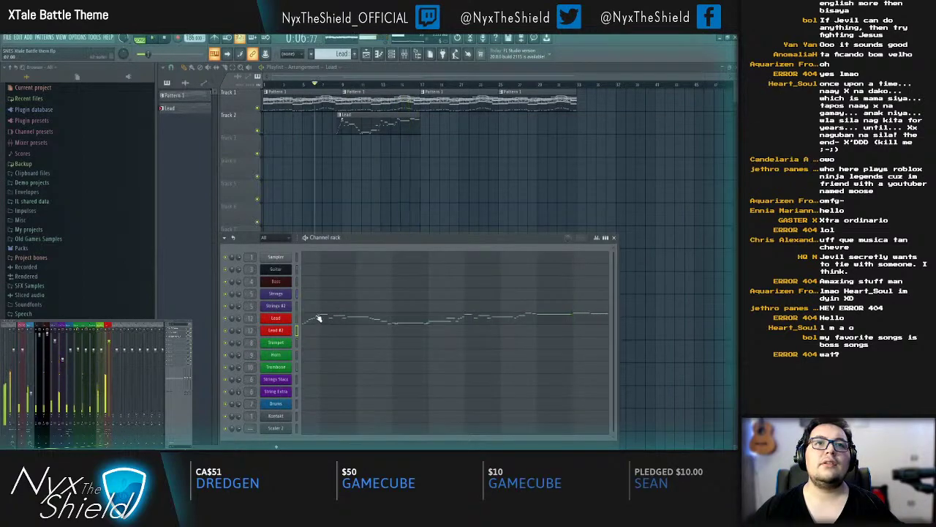
# Step: Copy the Lead channel's melody into Lead #2 and transpose the copied notes down an octave
pyautogui.click(313, 319)
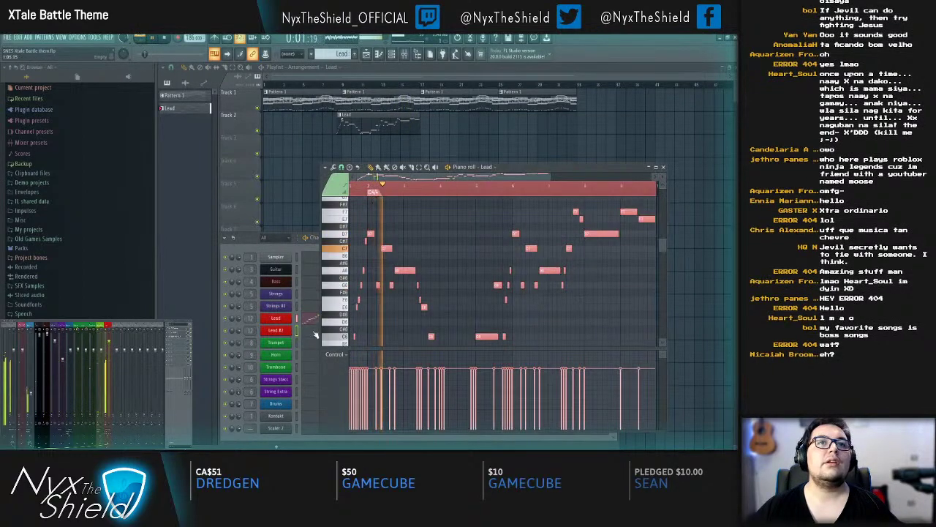
pyautogui.press('Escape')
pyautogui.click(350, 334)
pyautogui.hotkey('ctrl', 'a')
pyautogui.hotkey('ctrl', 'Down')
pyautogui.press('Escape')
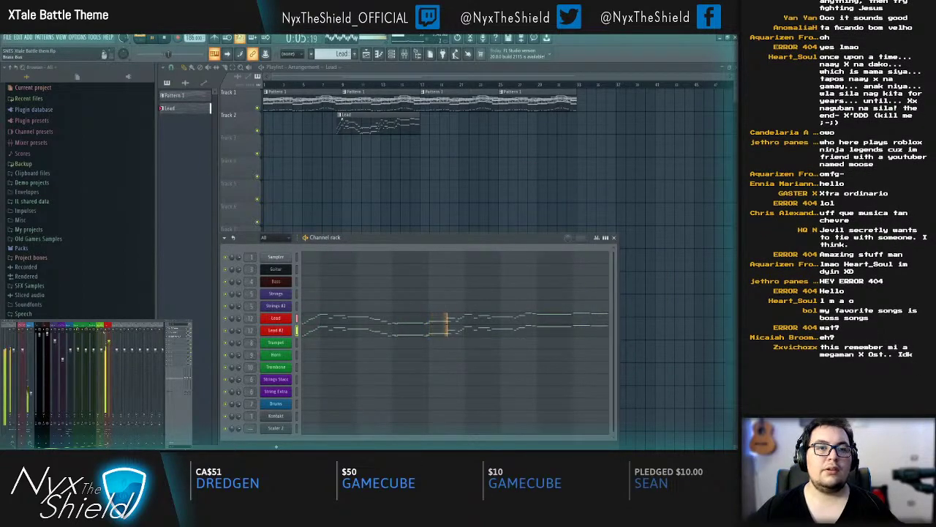
# Step: Switch Lead #2's Magical Box instrument in Kontakt to a choir sound while replaying the Lead section, and close Kontakt
pyautogui.press('F6')
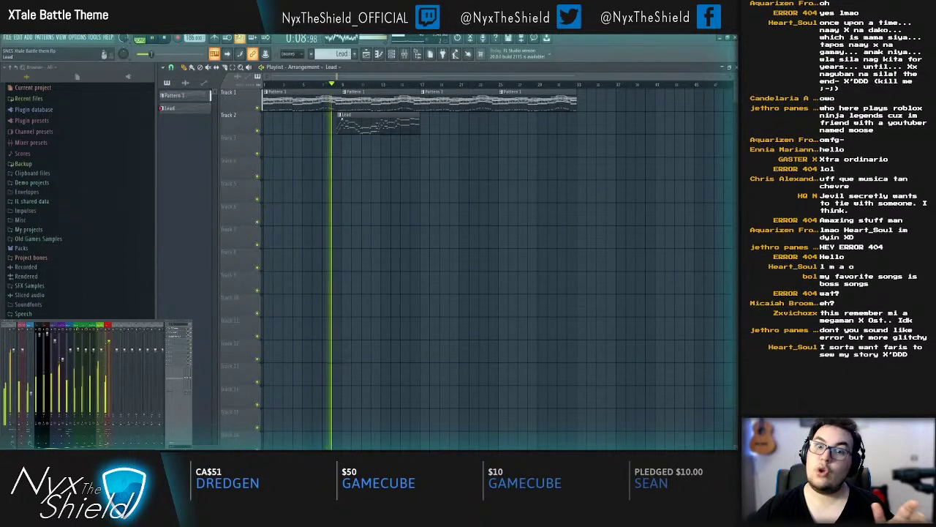
pyautogui.press('F6')
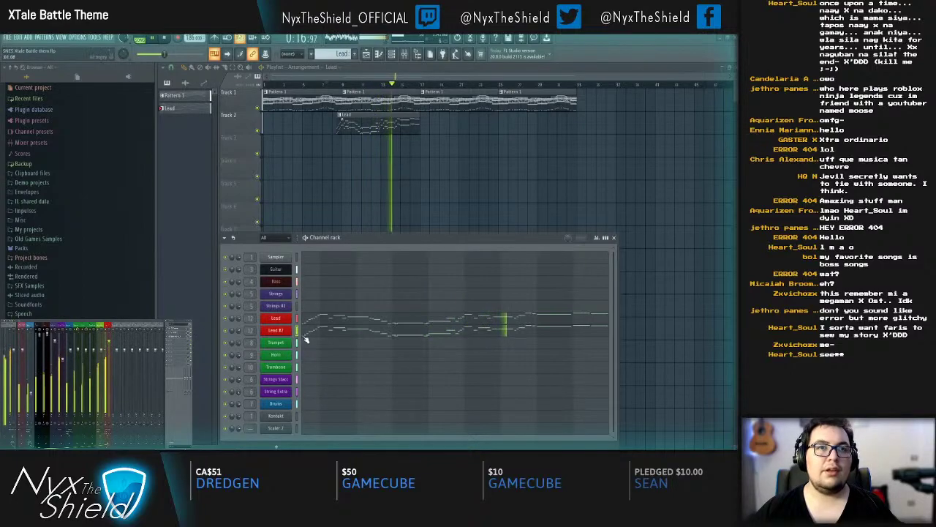
pyautogui.click(276, 330)
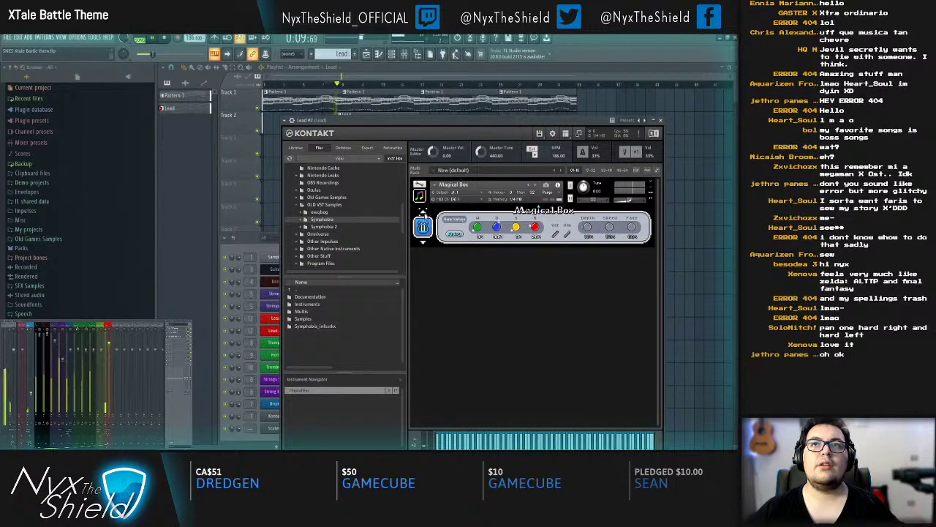
pyautogui.click(241, 334)
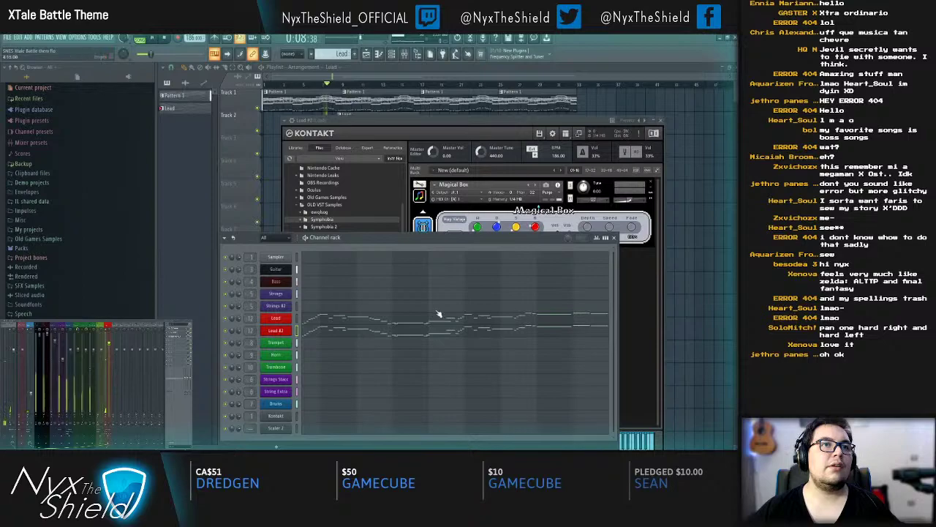
pyautogui.click(634, 278)
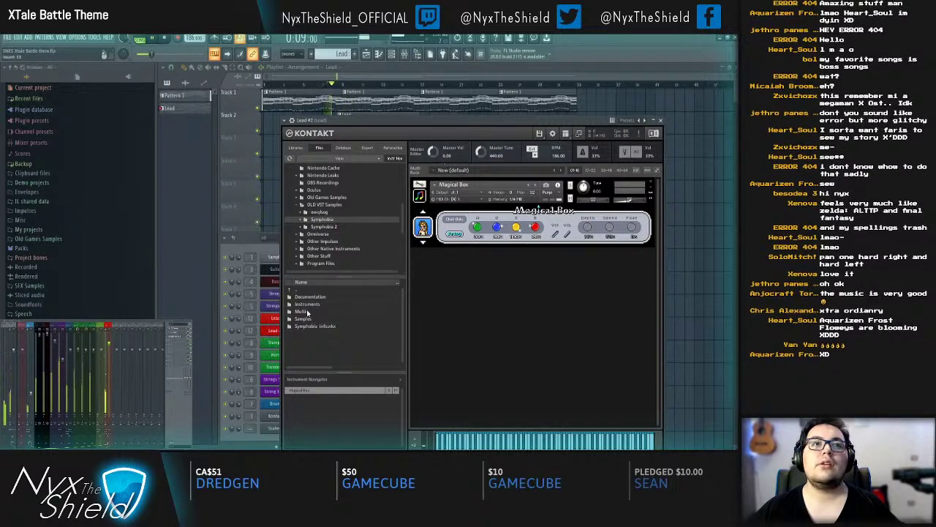
pyautogui.click(231, 317)
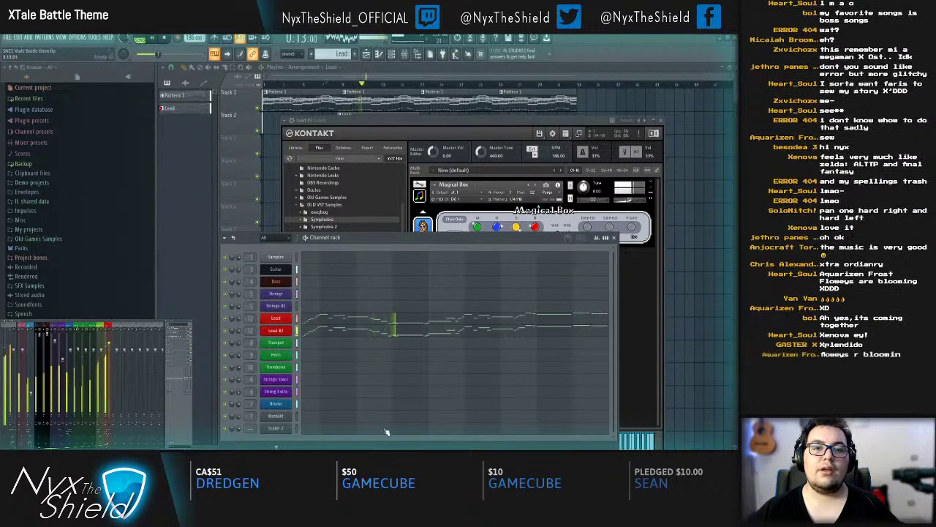
pyautogui.click(644, 134)
pyautogui.click(660, 120)
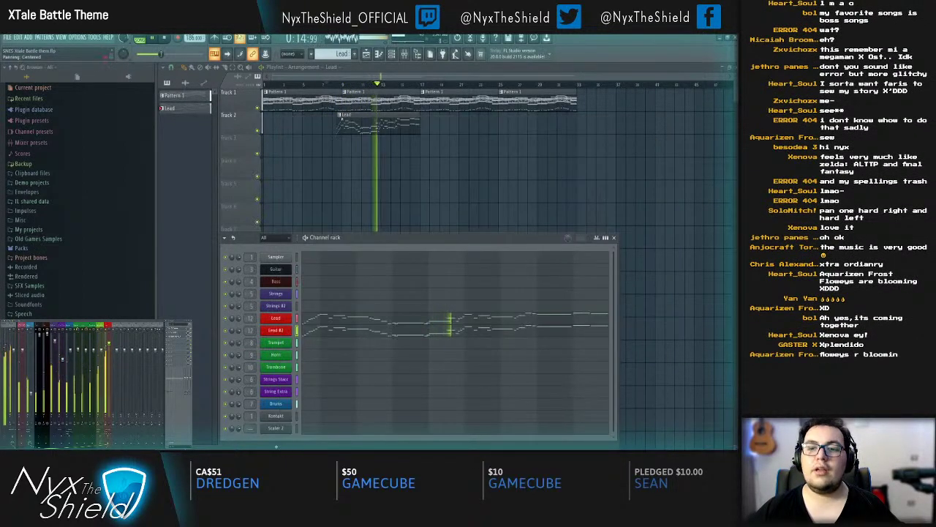
# Step: Nudge the Low Cut band in the Lead's Pro-Q 3 slightly higher, and close the EQ and channel rack
pyautogui.click(176, 335)
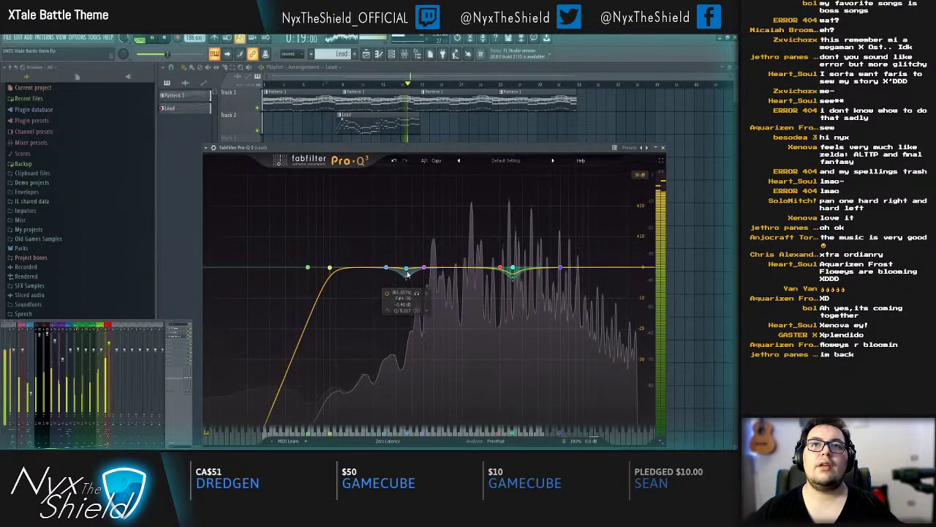
pyautogui.moveTo(330, 269); pyautogui.dragTo(335, 277)
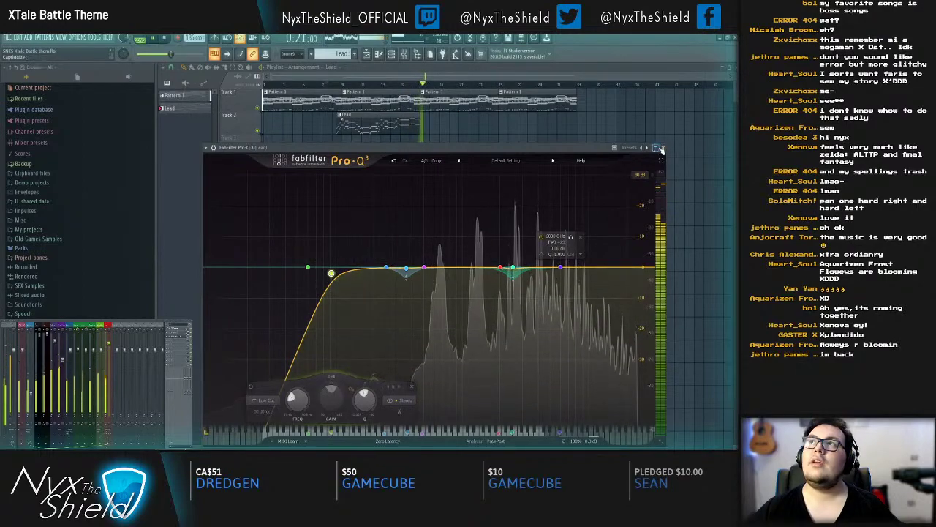
pyautogui.click(663, 147)
pyautogui.press('F6')
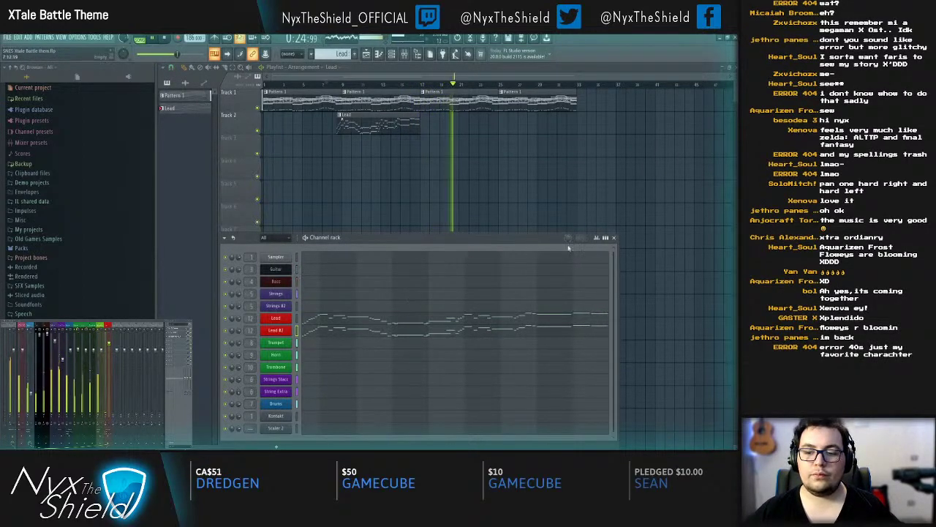
pyautogui.click(614, 238)
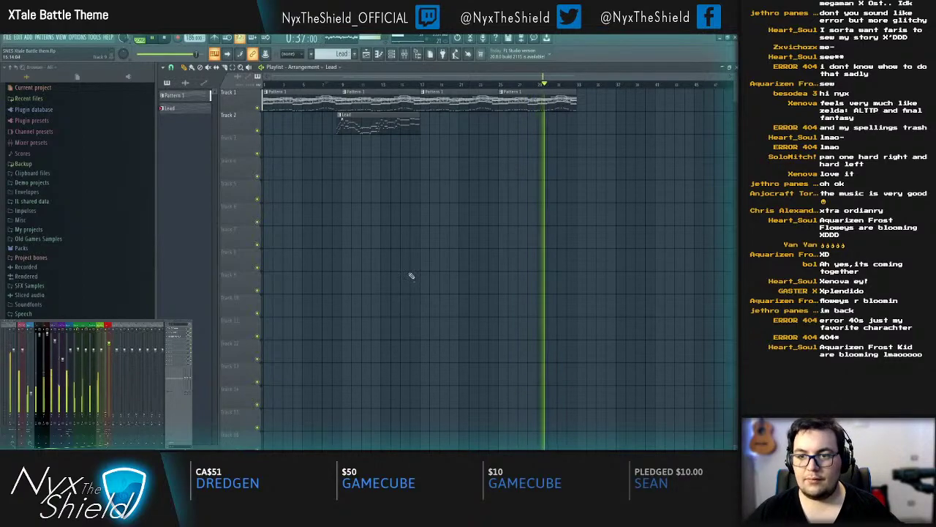
# Step: Check the lead channels' panning in the channel rack and replay the arrangement from before the Lead clip
pyautogui.press('space')
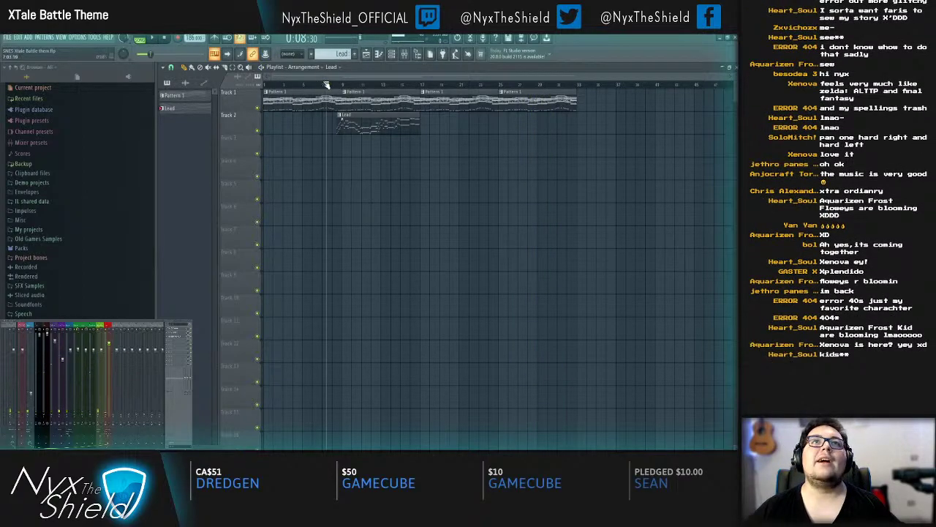
pyautogui.scroll(3, 331, 85)
pyautogui.press('F6')
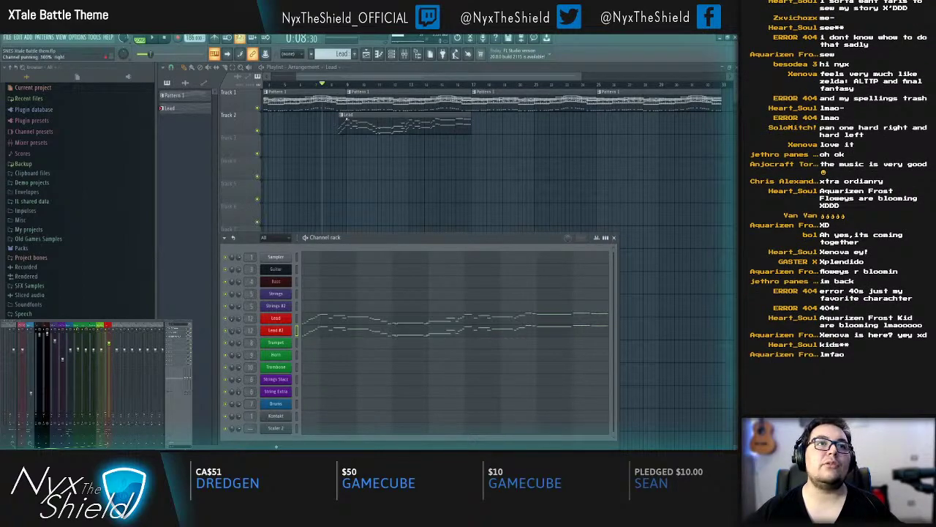
pyautogui.press('space')
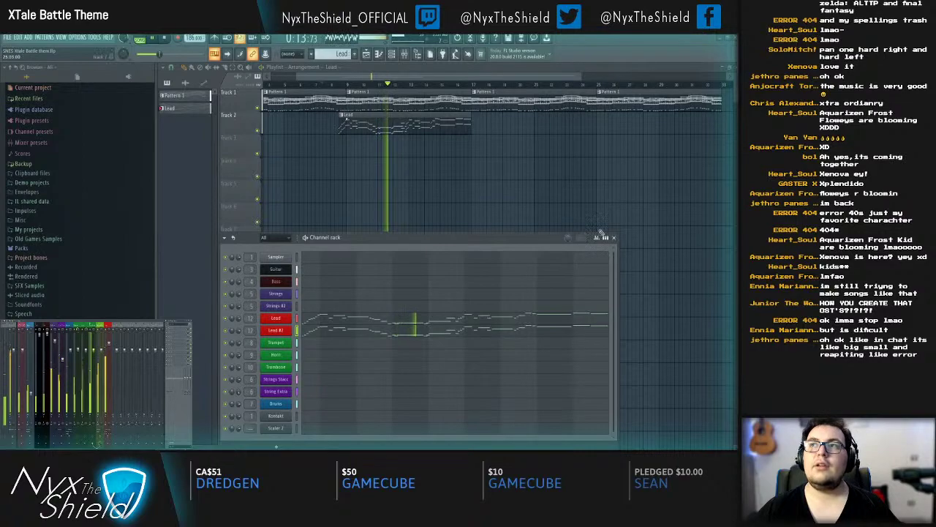
# Step: Close the channel rack and extend the Lead clip on Track 2 to the end of the last Pattern 1 clip
pyautogui.click(614, 239)
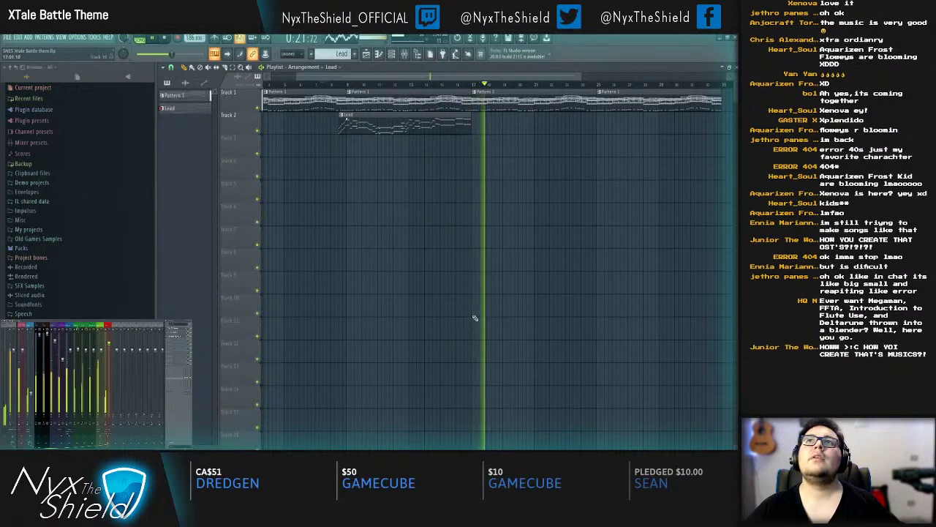
pyautogui.click(332, 85)
pyautogui.moveTo(470, 130); pyautogui.dragTo(720, 133)
# Step: Clone the Lead #2 channel as Lead #3 and close the new Kontakt window
pyautogui.press('F6')
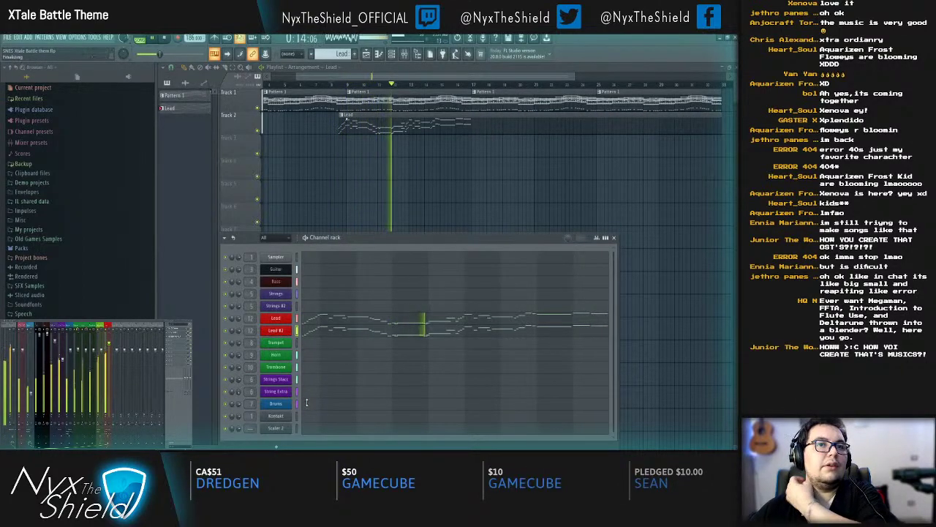
pyautogui.hotkey('alt', 'c')
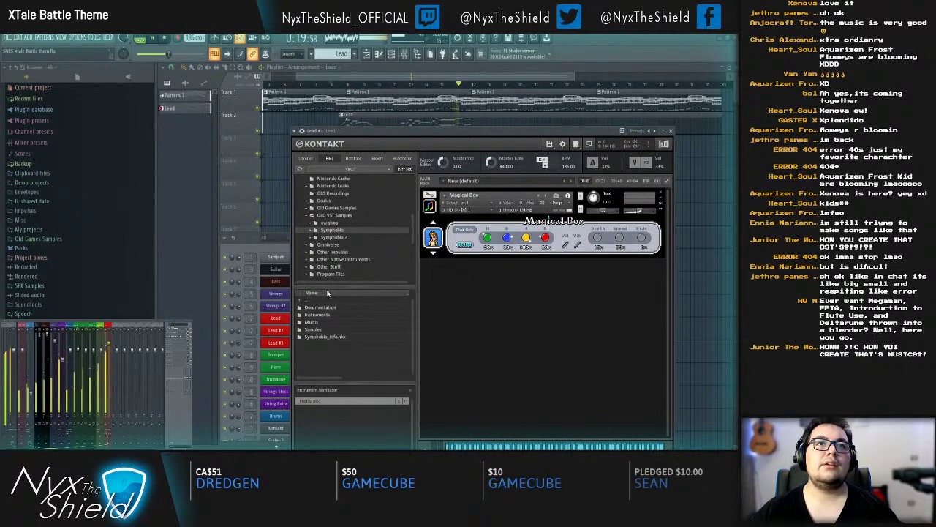
pyautogui.click(672, 131)
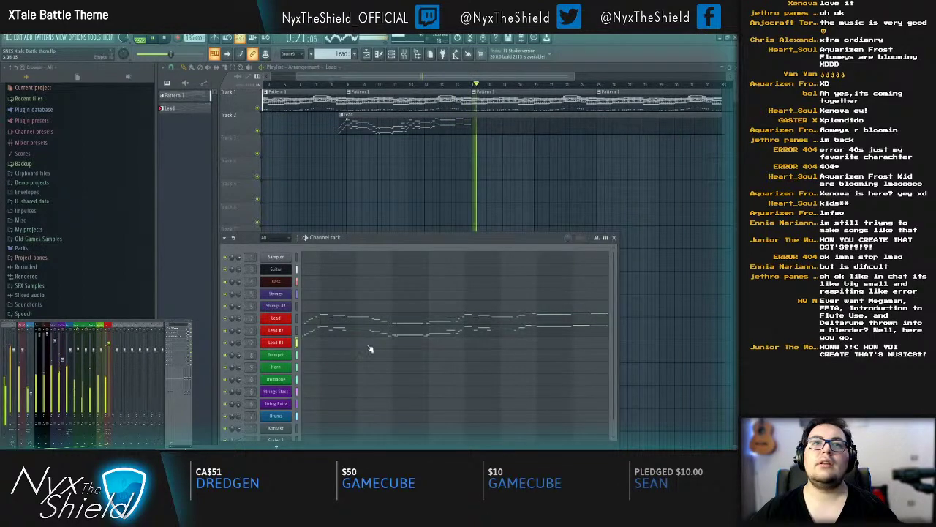
# Step: Open the Lead #3 piano roll and play the arrangement through to the end of the existing lead melody
pyautogui.click(320, 347)
pyautogui.scroll(3, 390, 194)
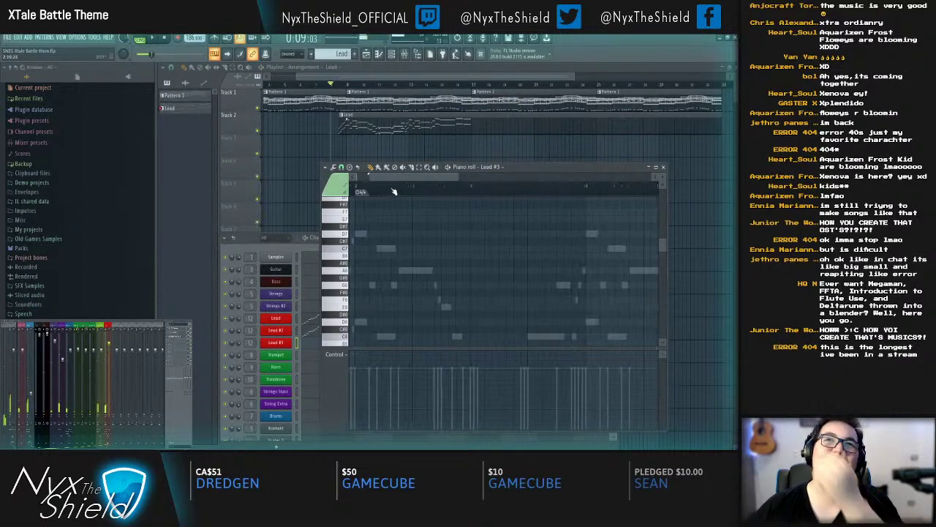
pyautogui.scroll(-5, 477, 192)
pyautogui.press('space')
pyautogui.moveTo(530, 268); pyautogui.dragTo(487, 267)
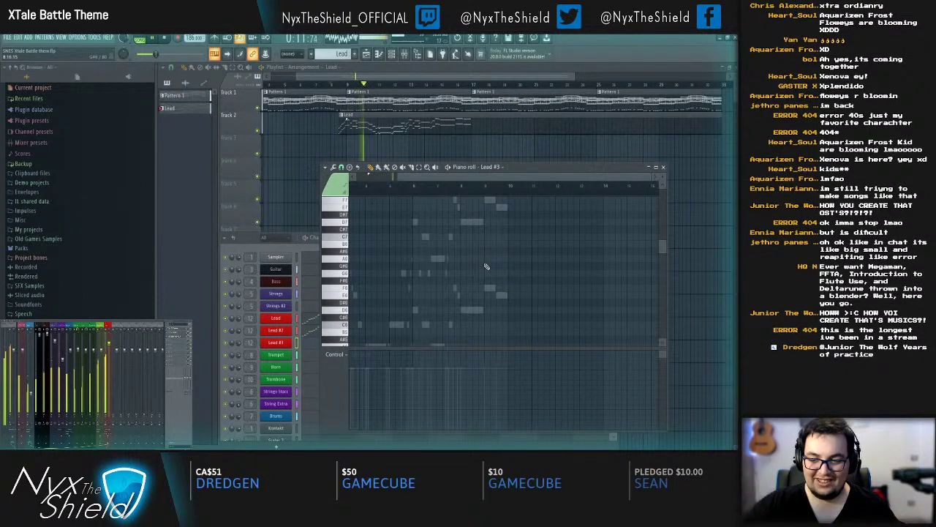
pyautogui.scroll(3, 521, 193)
pyautogui.moveTo(550, 225); pyautogui.dragTo(490, 270)
pyautogui.scroll(1, 472, 189)
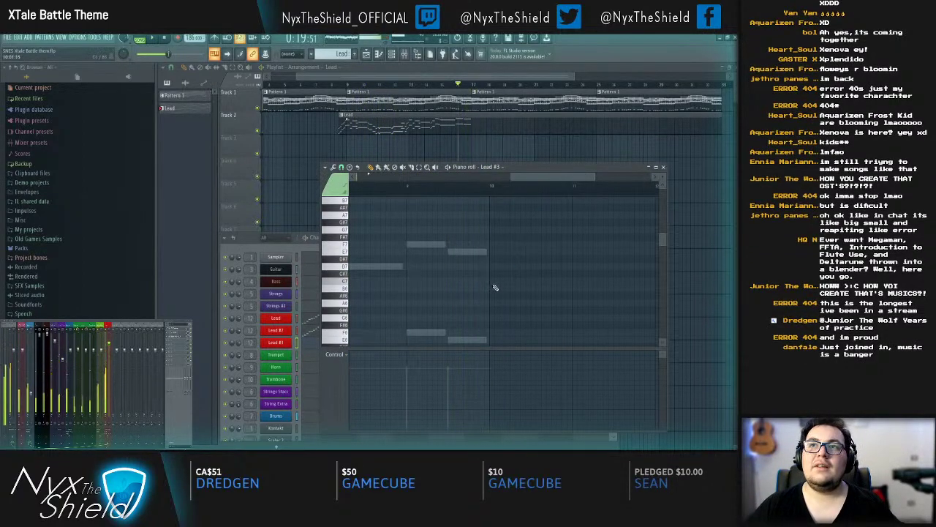
# Step: Start the Lead #3 phrase with long notes on A6 at bar 10, C7 at bar 11 and G6 at bar 12
pyautogui.rightClick(495, 284)
pyautogui.scroll(-3, 501, 296)
pyautogui.click(491, 272)
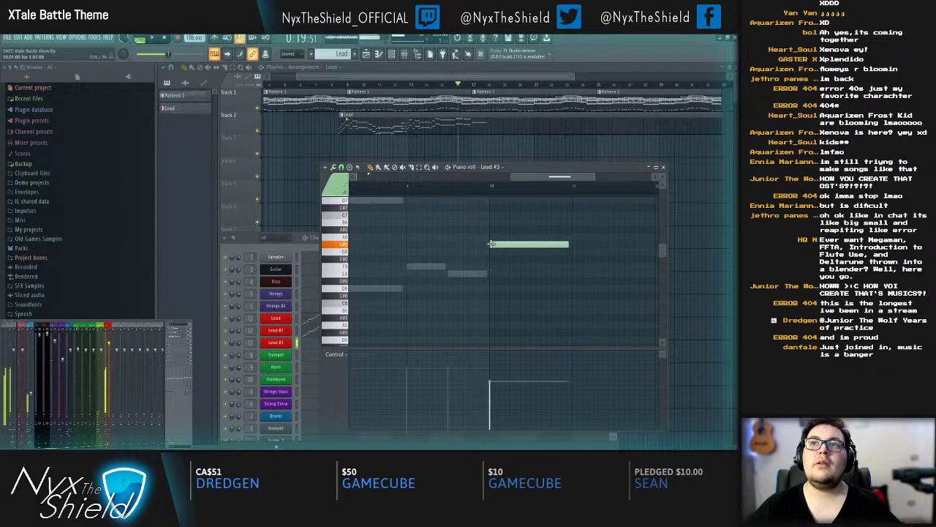
pyautogui.press('space')
pyautogui.moveTo(551, 264); pyautogui.dragTo(487, 313)
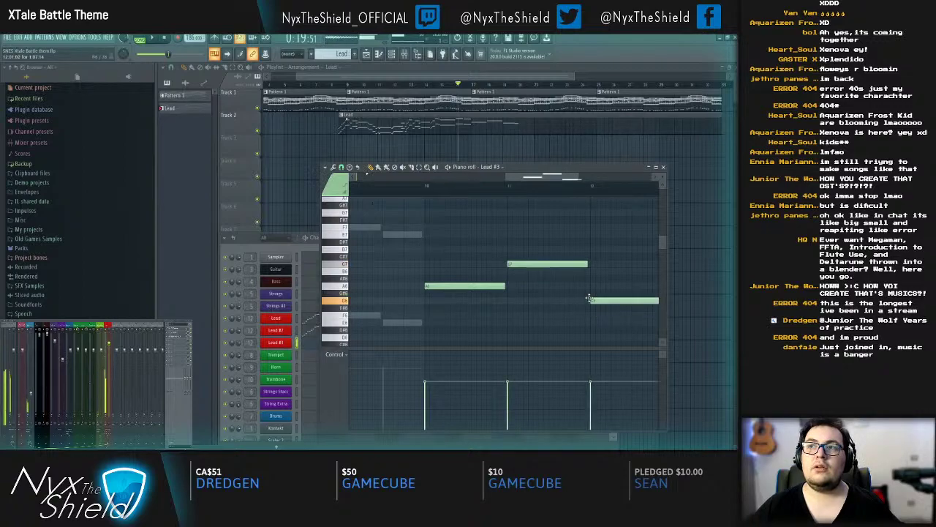
pyautogui.press('space')
# Step: Shorten the C7, use a short G6 to lead into an A6 at bar 12, and try an F#6 at bar 13
pyautogui.moveTo(649, 301); pyautogui.dragTo(589, 304)
pyautogui.moveTo(588, 266); pyautogui.dragTo(564, 267)
pyautogui.hscroll(3, 487, 257)
pyautogui.press('space')
pyautogui.scroll(-3, 560, 292)
pyautogui.click(555, 267)
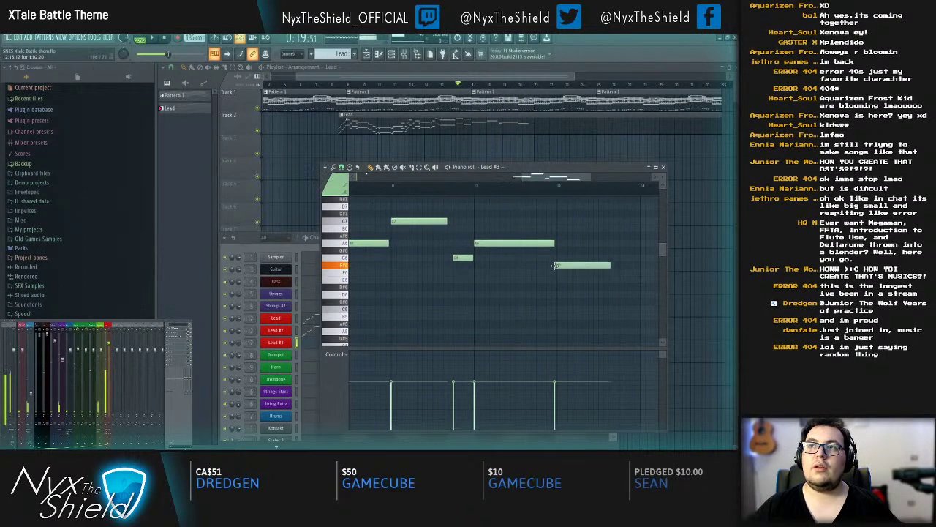
# Step: Try to duplicate all the Lead #3 notes by copying and pasting them
pyautogui.hscroll(-2, 561, 263)
pyautogui.hotkey('ctrl', 'a')
pyautogui.hotkey('ctrl', 'c')
pyautogui.hscroll(-3, 454, 311)
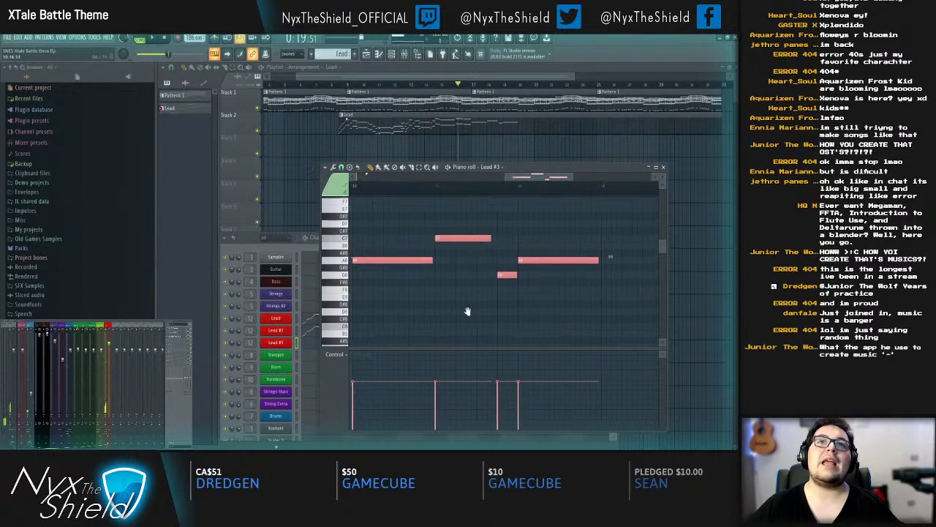
pyautogui.hotkey('ctrl', 'v')
pyautogui.click(491, 253)
pyautogui.hotkey('ctrl', 'z')
pyautogui.moveTo(398, 257); pyautogui.dragTo(448, 259)
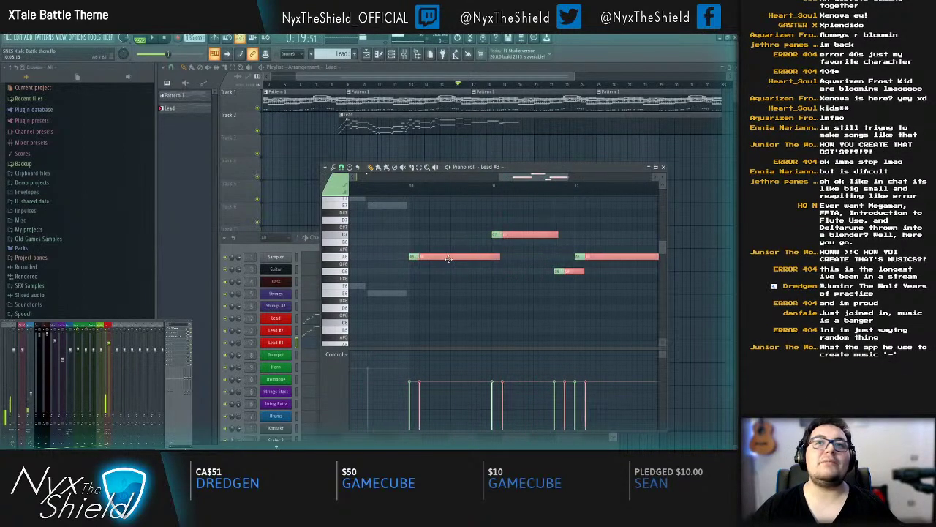
# Step: Play the Lead #3 phrase and try lowering its A6 and C7 notes by two octaves
pyautogui.press('space')
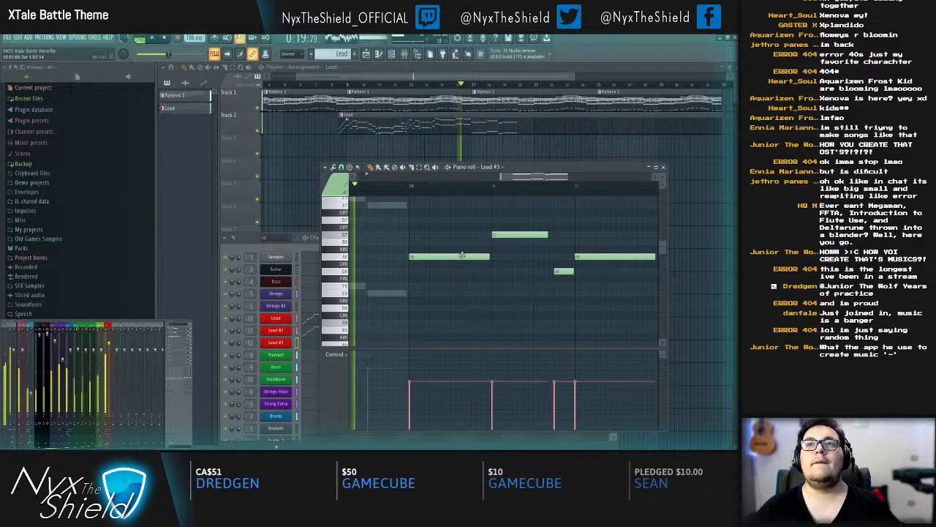
pyautogui.scroll(-3, 466, 251)
pyautogui.keyDown('ctrl'); pyautogui.click(503, 276); pyautogui.keyUp('ctrl')
pyautogui.press('space')
# Step: Open the Lead #3 Magical Box instrument for editing in Kontakt and inspect its Unison - Portamento script
pyautogui.click(277, 343)
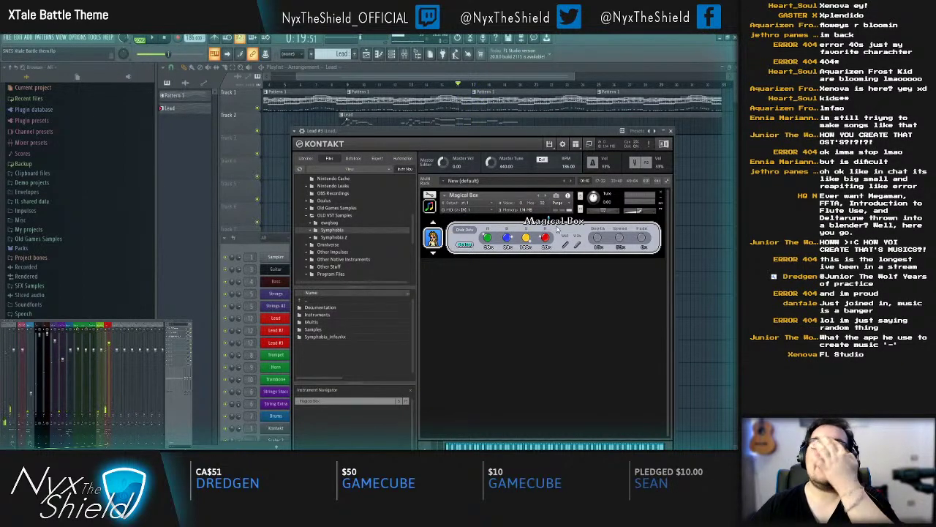
pyautogui.click(429, 195)
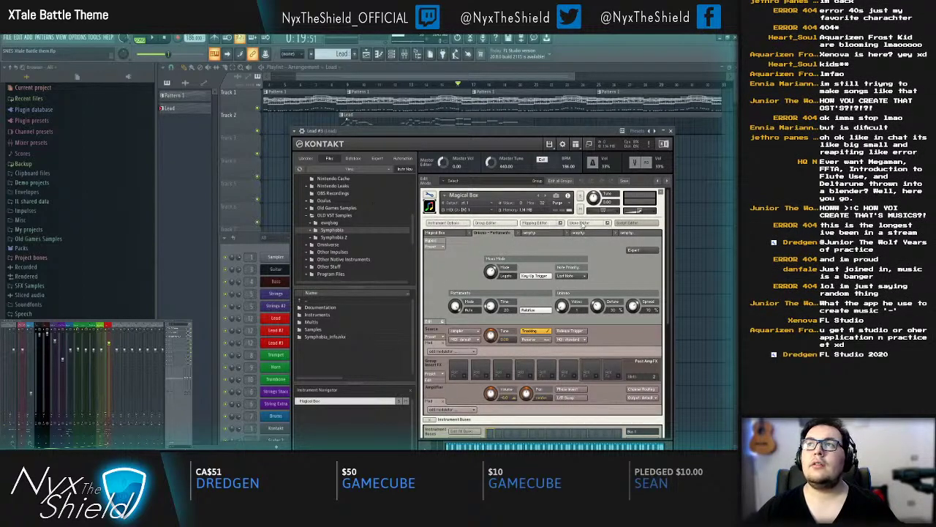
pyautogui.click(632, 225)
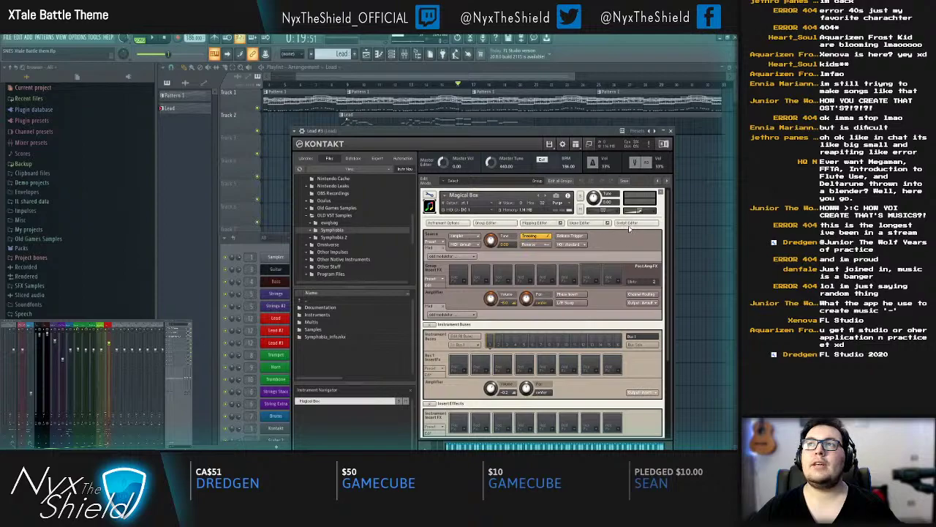
pyautogui.click(630, 225)
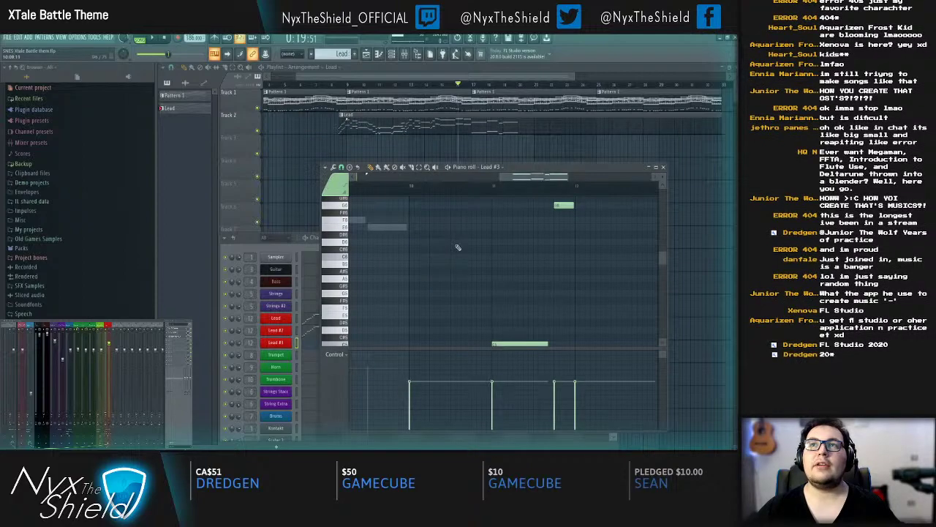
# Step: Return the lowered Lead #3 notes to A6 and C7 and play the phrase
pyautogui.scroll(-4, 512, 282)
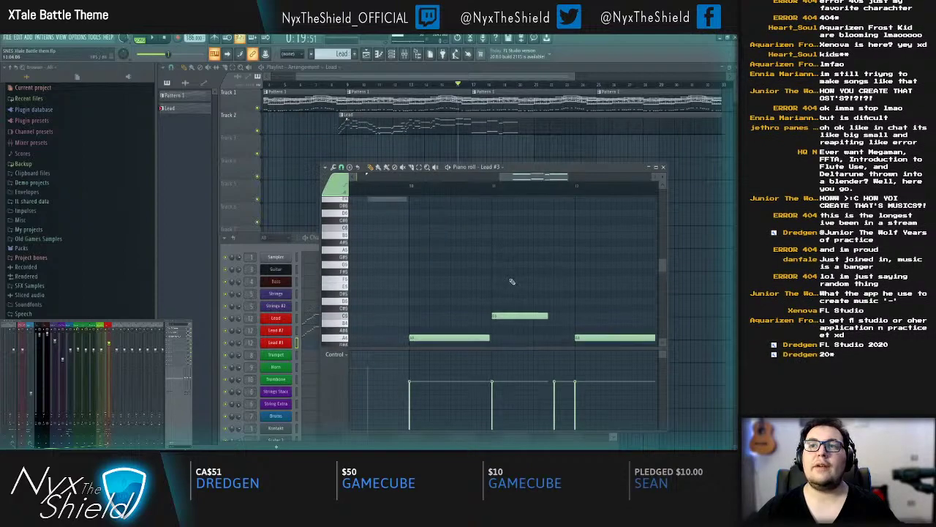
pyautogui.press('space')
pyautogui.scroll(2, 512, 266)
pyautogui.scroll(-4, 444, 189)
pyautogui.moveTo(510, 233); pyautogui.dragTo(490, 282)
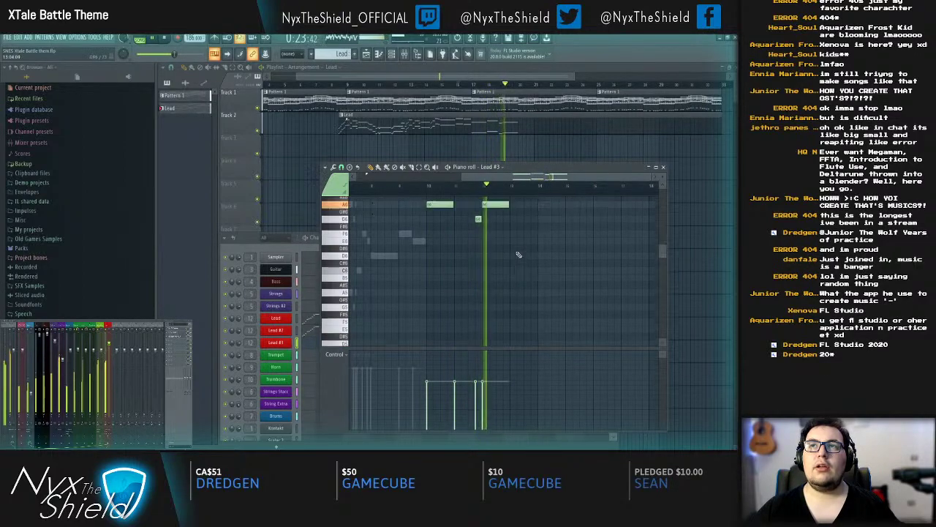
# Step: Replay the Lead #3 phrase from bar 10 and review the space after its last A6 note
pyautogui.scroll(-2, 499, 239)
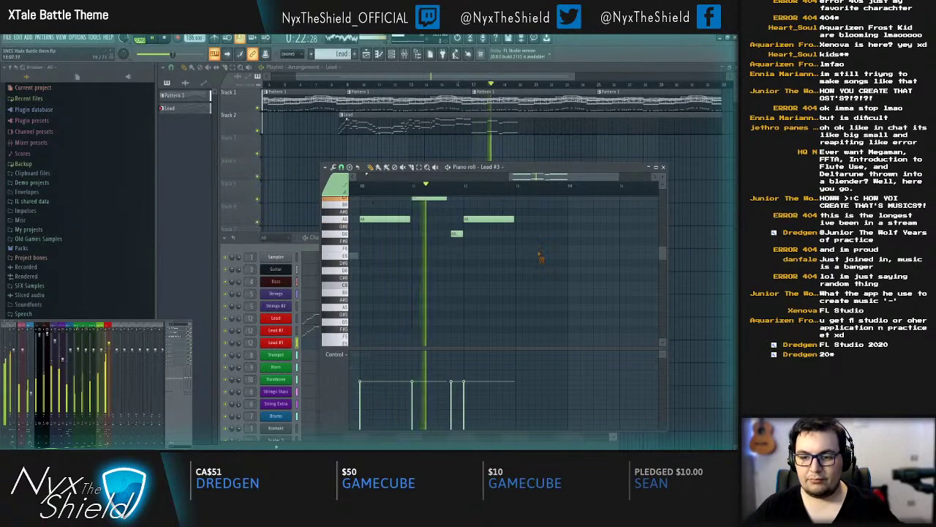
pyautogui.scroll(4, 505, 269)
pyautogui.scroll(-3, 497, 271)
pyautogui.press('space')
pyautogui.scroll(-2, 485, 256)
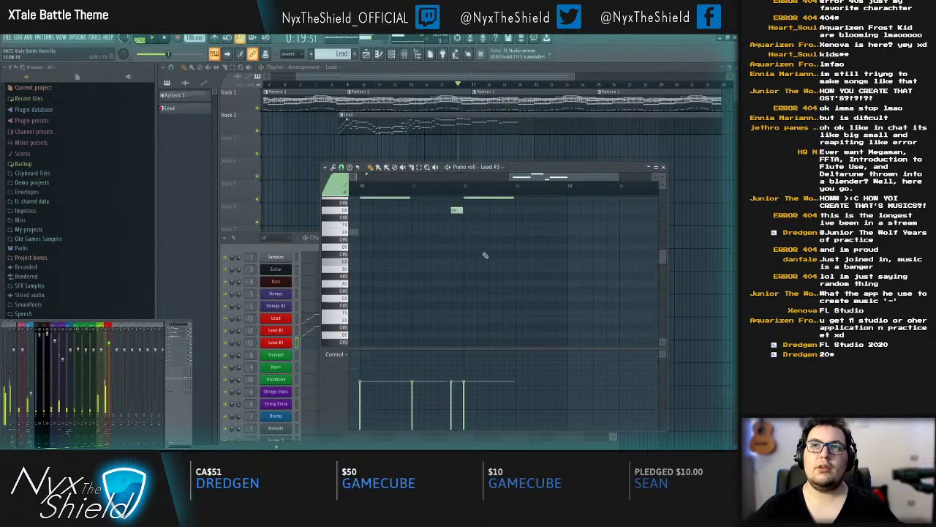
pyautogui.scroll(4, 484, 254)
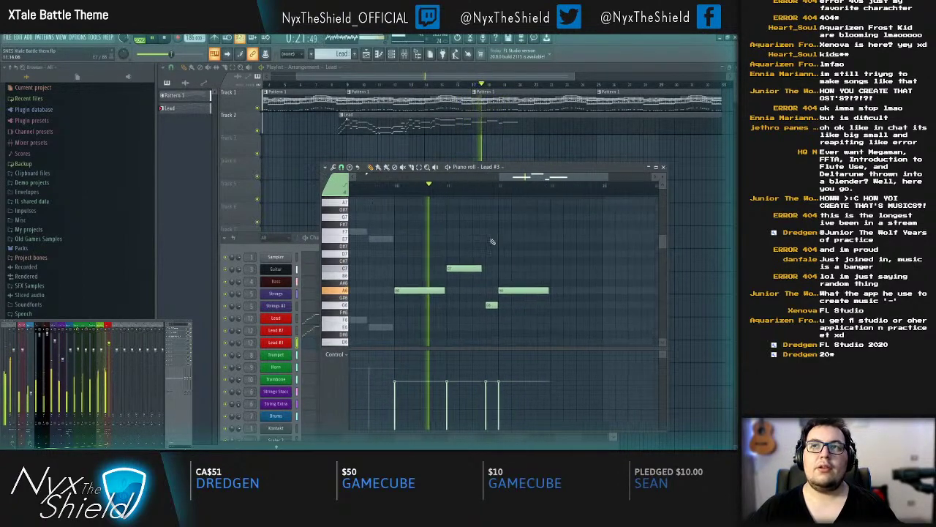
pyautogui.scroll(-1, 485, 263)
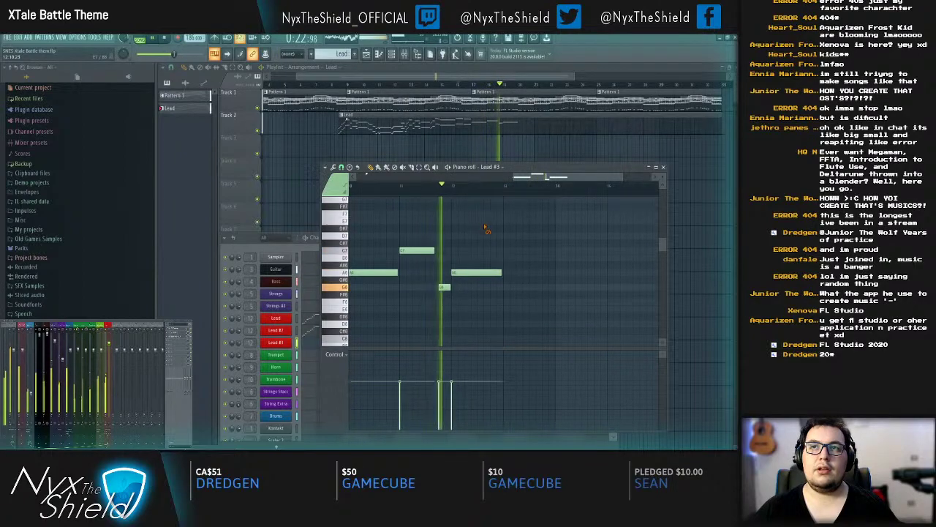
# Step: Shorten the last A6 note of Lead #3 and follow it with a short G6
pyautogui.click(471, 288)
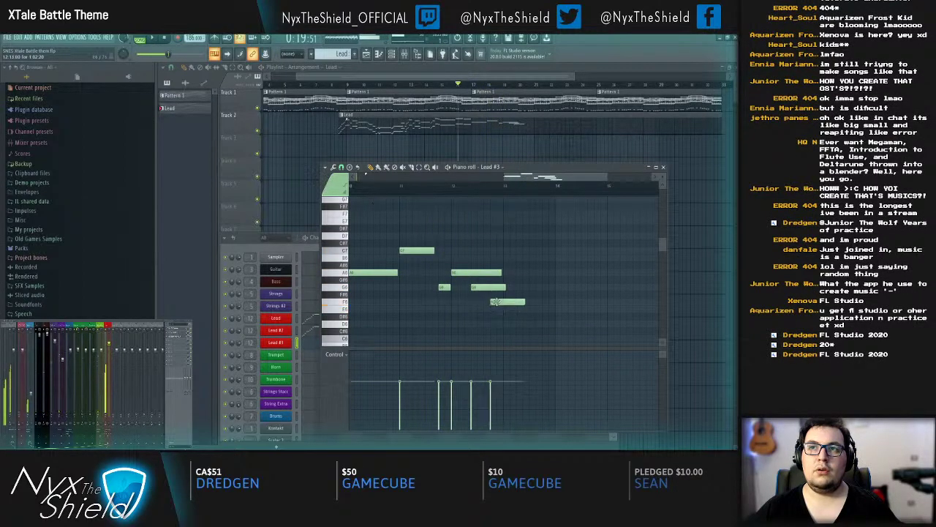
pyautogui.moveTo(496, 273); pyautogui.dragTo(466, 273)
pyautogui.rightClick(474, 288)
pyautogui.click(474, 288)
pyautogui.rightClick(492, 301)
# Step: Continue the descending run with a short F6 and a D6 around bar 13, replaying the phrase to check it
pyautogui.press('space')
pyautogui.click(491, 302)
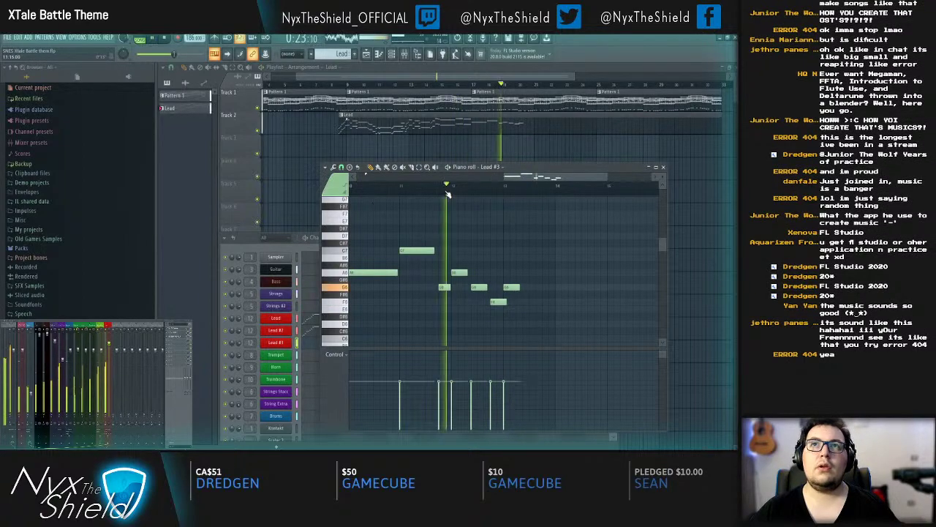
pyautogui.press('space')
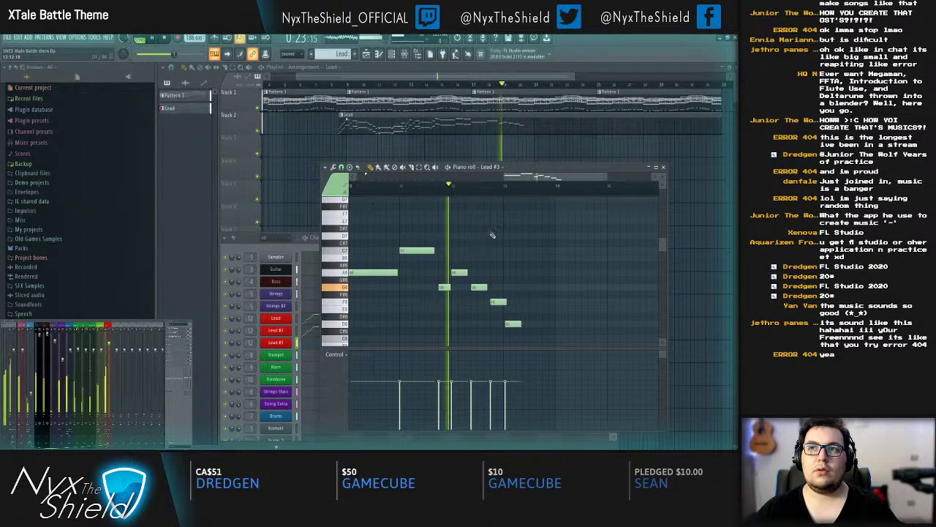
pyautogui.scroll(-1, 504, 272)
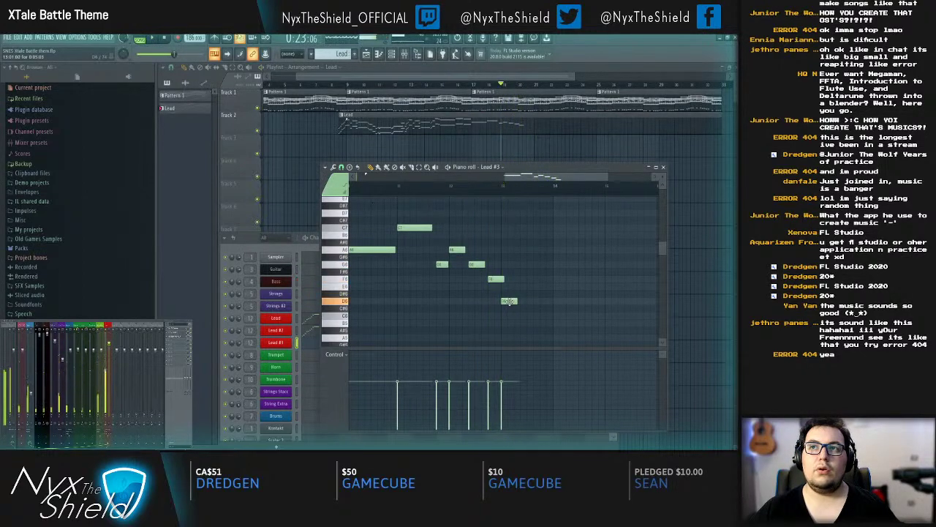
# Step: Finish the Lead #3 phrase with an E6 and a G6 note, and duplicate the whole phrase directly after itself
pyautogui.press('space')
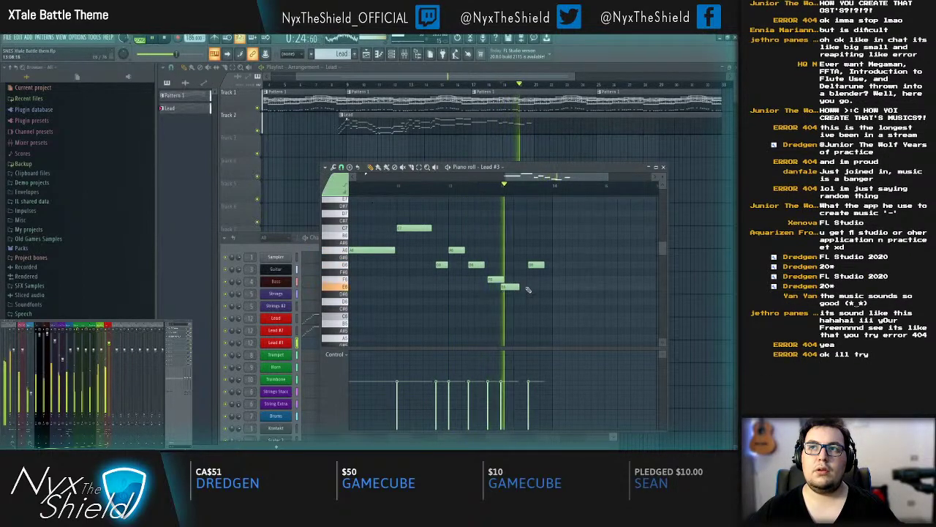
pyautogui.press('space')
pyautogui.moveTo(538, 257); pyautogui.dragTo(415, 319)
pyautogui.scroll(-2, 493, 197)
pyautogui.moveTo(529, 238); pyautogui.dragTo(396, 255)
pyautogui.hotkey('ctrl', 'b')
pyautogui.press('space')
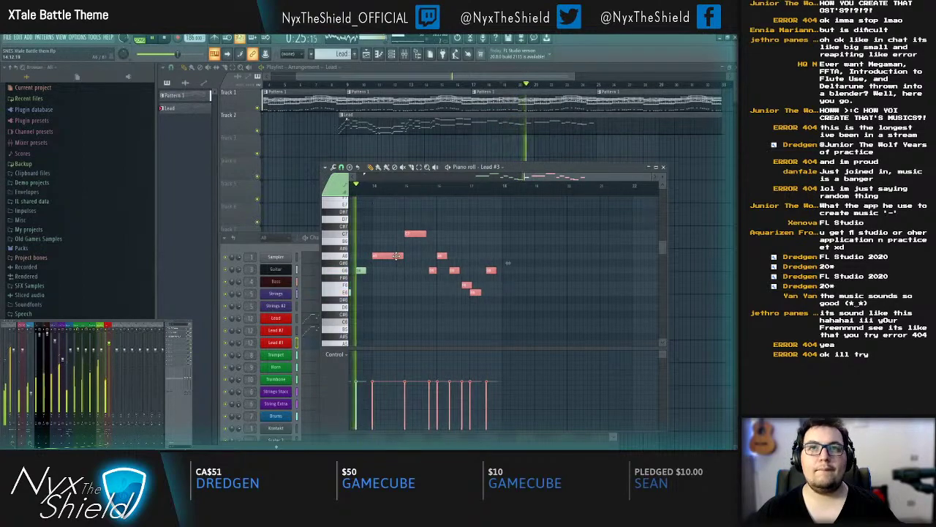
pyautogui.keyDown('ctrl'); pyautogui.click(504, 231); pyautogui.keyUp('ctrl')
pyautogui.hotkey('ctrl', 'q')
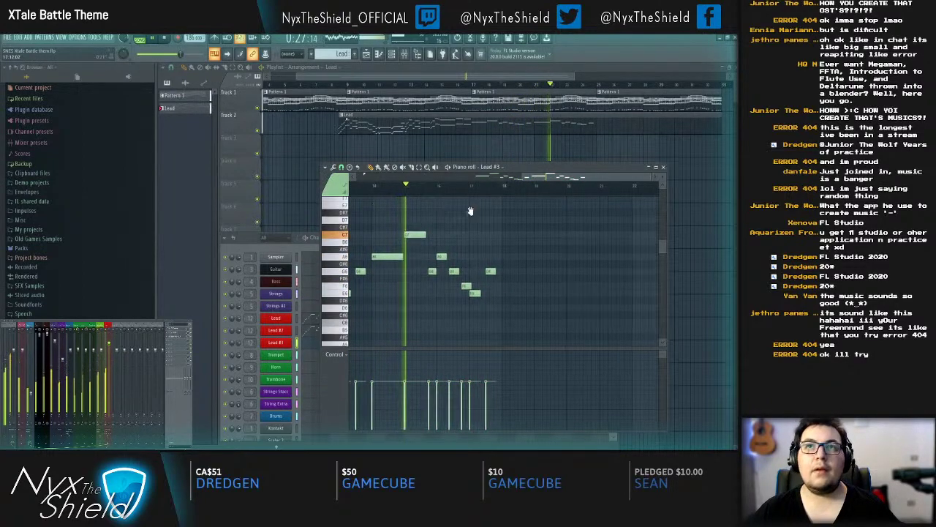
# Step: In the duplicated phrase, shorten the C7 note at bar 15 and place an F7 note after it
pyautogui.scroll(1, 461, 246)
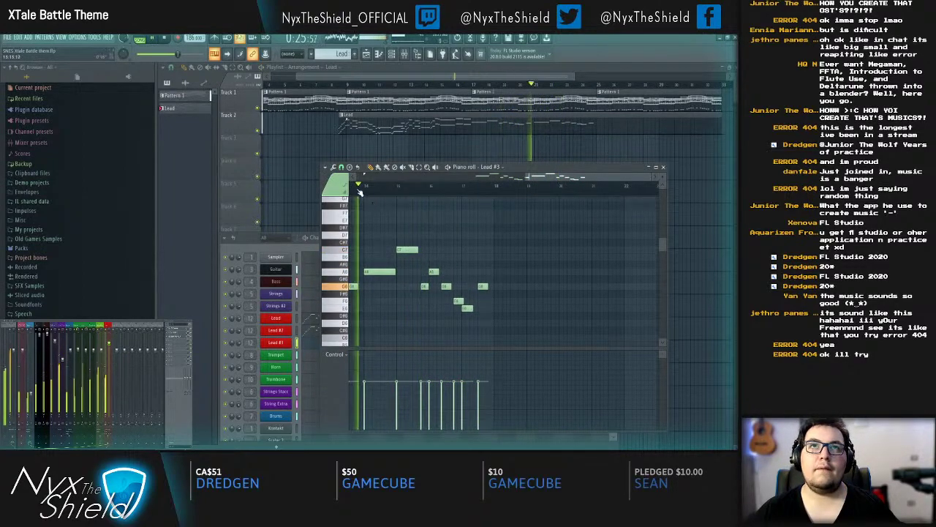
pyautogui.scroll(2, 430, 239)
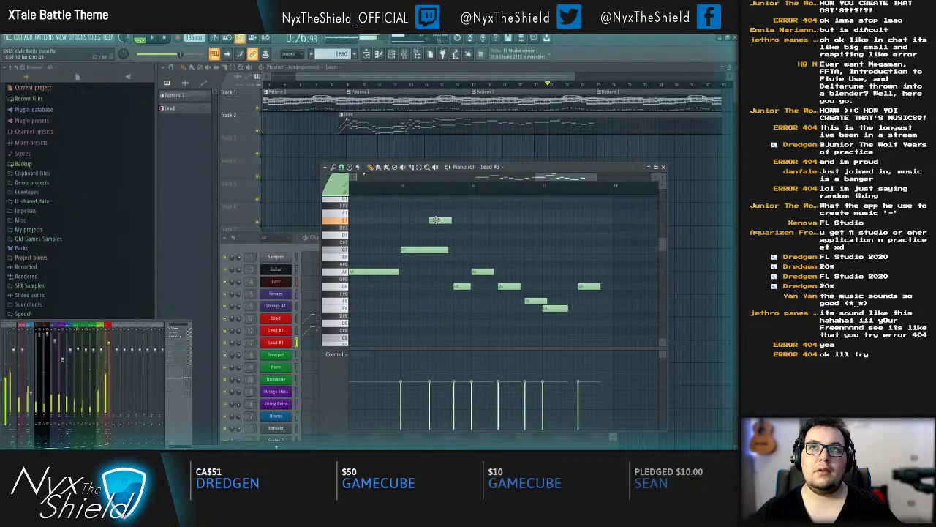
pyautogui.press('space')
pyautogui.moveTo(447, 250); pyautogui.dragTo(423, 247)
pyautogui.press('space')
pyautogui.rightClick(436, 235)
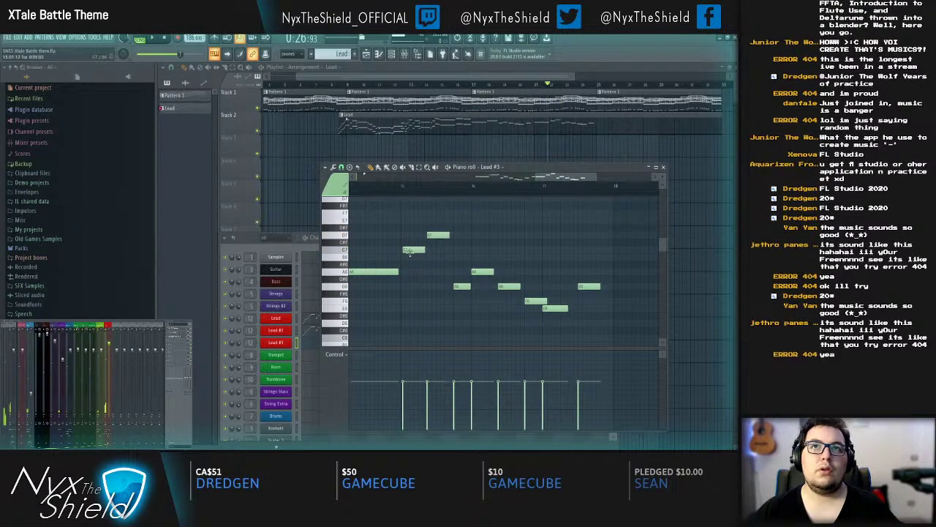
pyautogui.click(417, 249)
pyautogui.moveTo(430, 229); pyautogui.dragTo(431, 212)
# Step: Delete the G6 note after the F7 and continue the melody with descending E7, D7 and A#6 notes
pyautogui.press('space')
pyautogui.press('space')
pyautogui.rightClick(464, 286)
pyautogui.press('space')
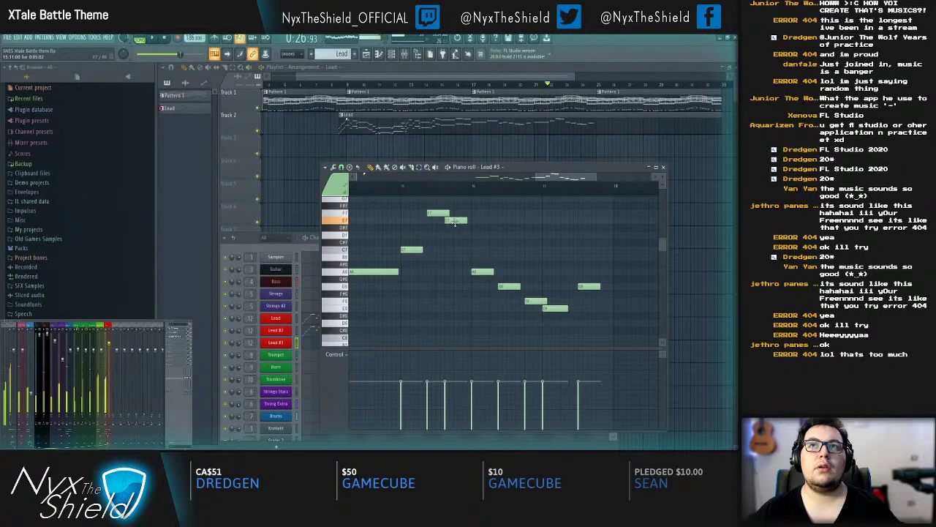
pyautogui.click(471, 229)
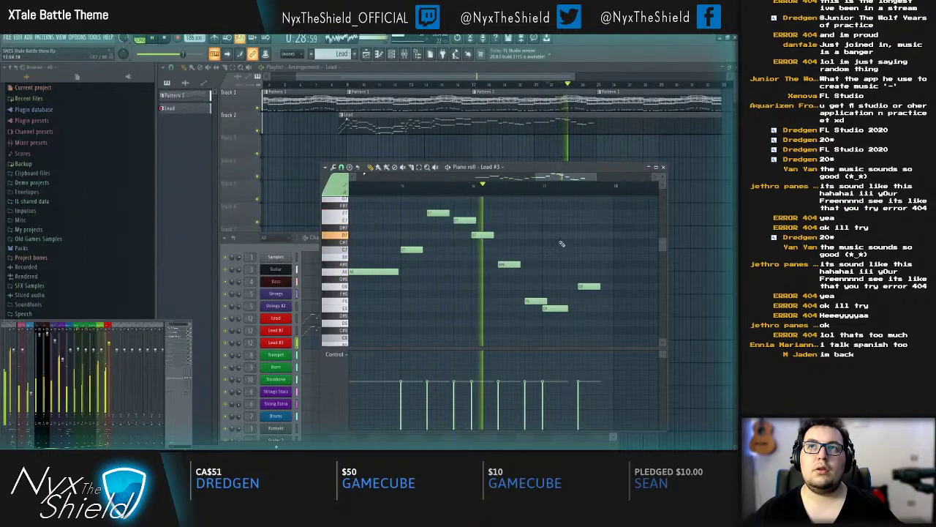
# Step: Carry the descent on with A6, G6 and C#6 notes and delete the leftover closing G6 note
pyautogui.moveTo(562, 278); pyautogui.dragTo(520, 264)
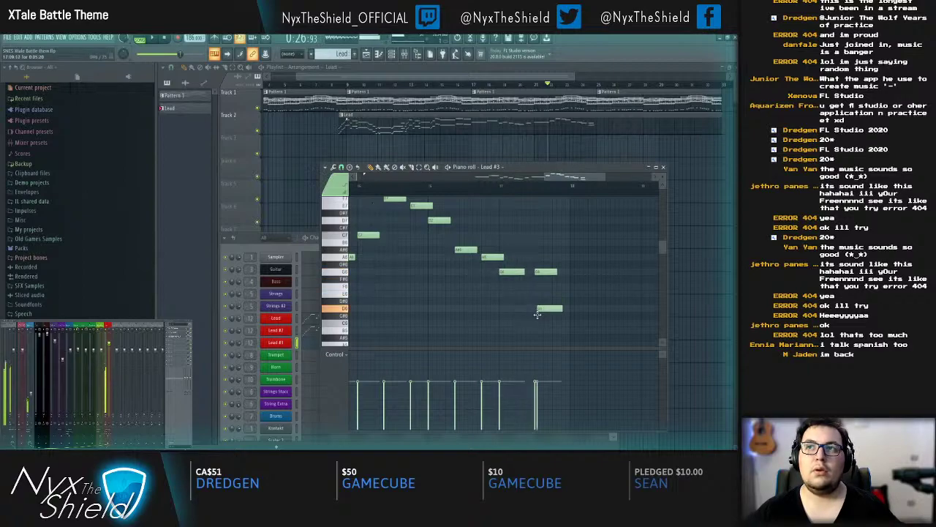
pyautogui.rightClick(545, 272)
pyautogui.scroll(-2, 503, 191)
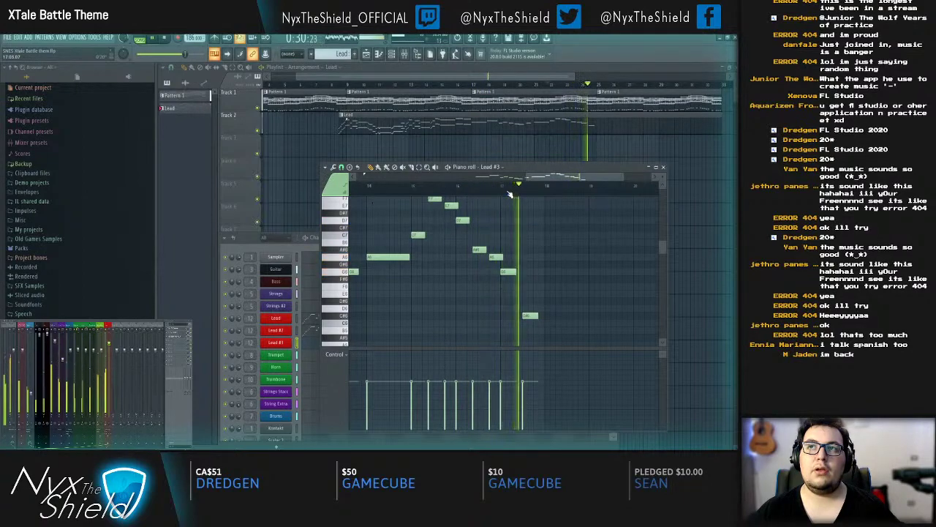
pyautogui.scroll(-1, 509, 193)
pyautogui.keyDown('ctrl'); pyautogui.scroll(3, 549, 313); pyautogui.keyUp('ctrl')
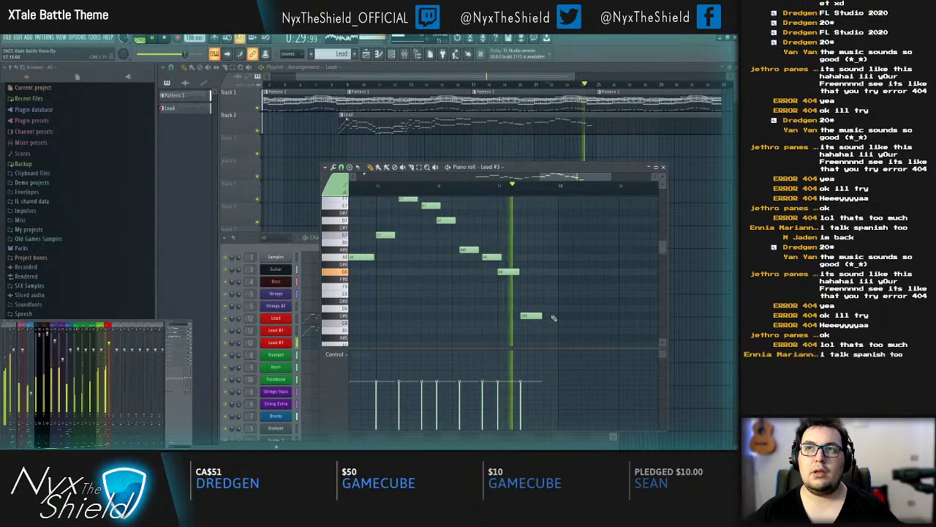
pyautogui.scroll(-1, 546, 321)
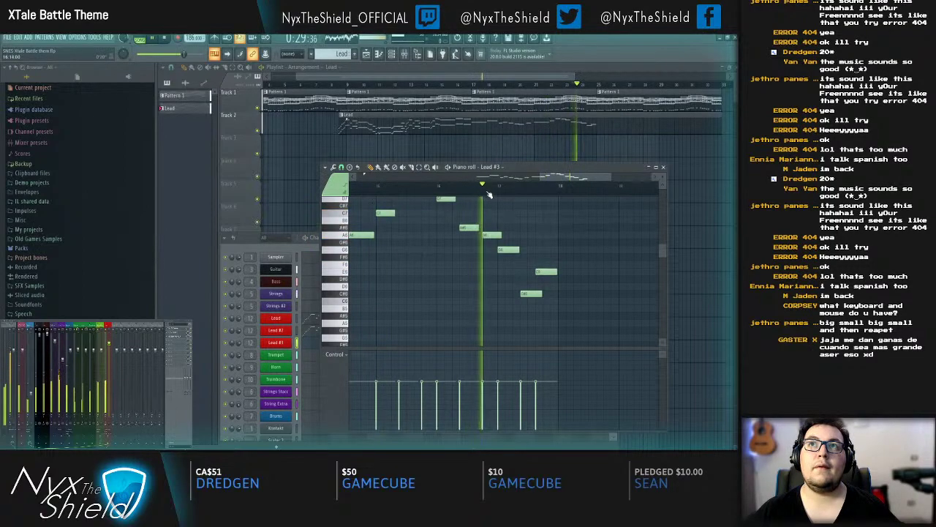
# Step: End the phrase around bar 18 with a short E6 note followed by a short D6 note
pyautogui.press('space')
pyautogui.moveTo(547, 272)
pyautogui.mouseDown()
pyautogui.moveTo(538, 272)
pyautogui.moveTo(555, 272)
pyautogui.mouseUp()
pyautogui.press('space')
pyautogui.press('space')
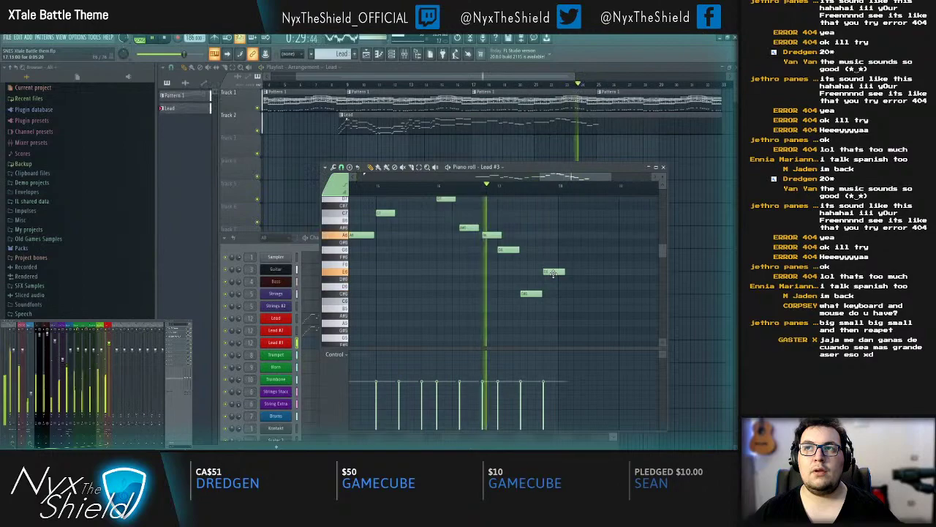
pyautogui.press('space')
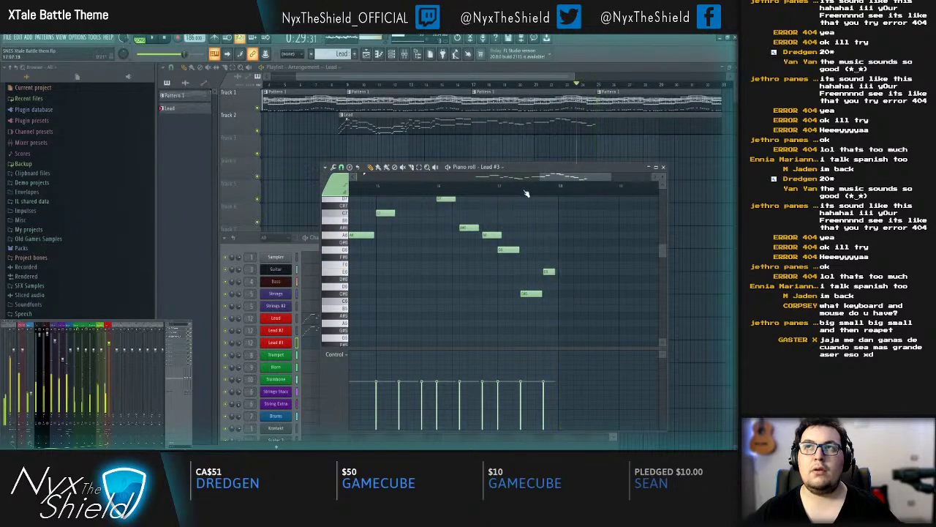
pyautogui.scroll(-1, 526, 192)
pyautogui.click(551, 283)
# Step: Select the full Lead #3 melody and add a copy of it one octave lower
pyautogui.scroll(-2, 515, 192)
pyautogui.scroll(3, 505, 240)
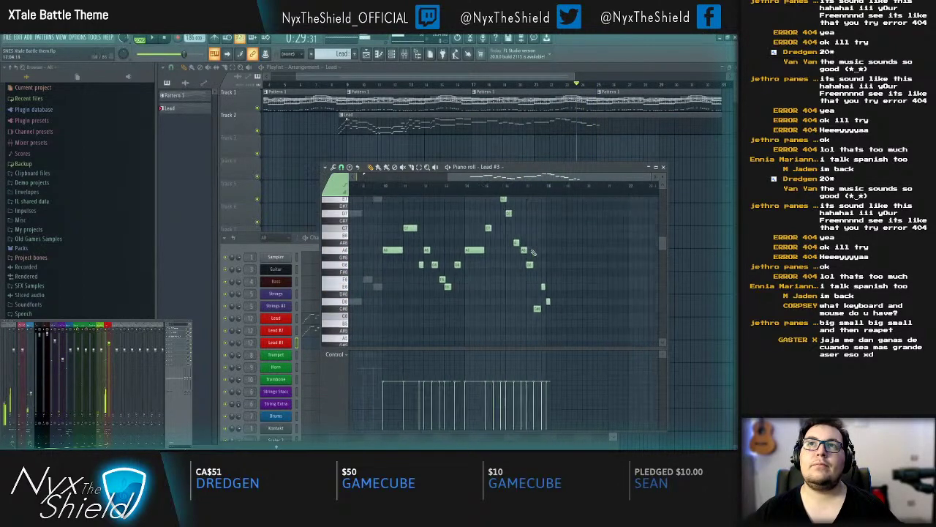
pyautogui.moveTo(403, 226); pyautogui.dragTo(558, 419)
pyautogui.scroll(2, 443, 194)
pyautogui.moveTo(359, 215); pyautogui.dragTo(439, 242)
pyautogui.hotkey('ctrl', 'Down')
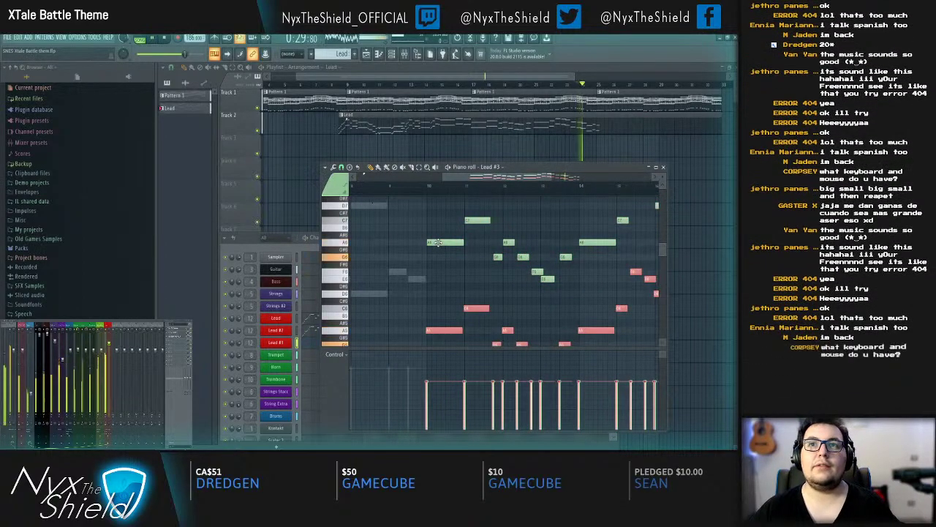
# Step: Paste another copy of the melody aligned with the originals and shift it down to form a third, lowest octave
pyautogui.moveTo(451, 323); pyautogui.dragTo(449, 286)
pyautogui.hotkey('ctrl', 'v')
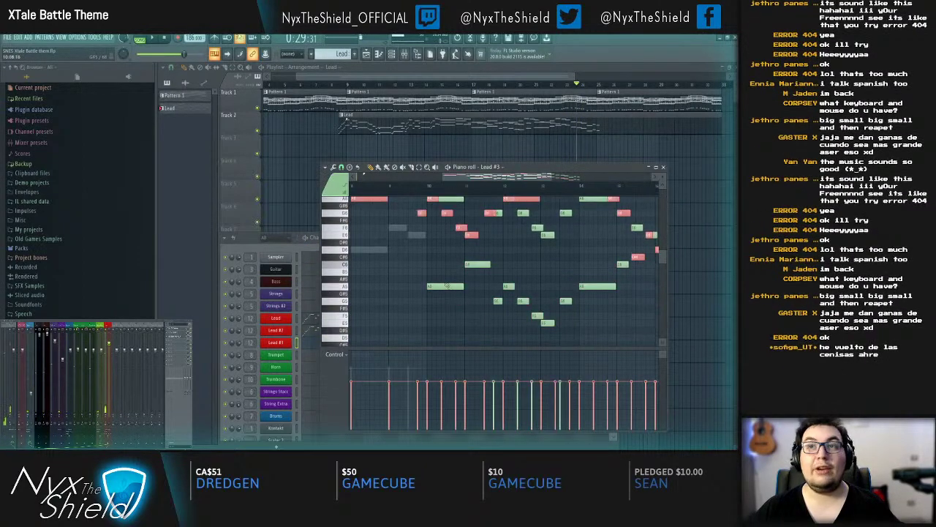
pyautogui.moveTo(374, 207); pyautogui.dragTo(452, 286)
pyautogui.hotkey('ctrl', 'v')
pyautogui.hotkey('ctrl', 'Down')
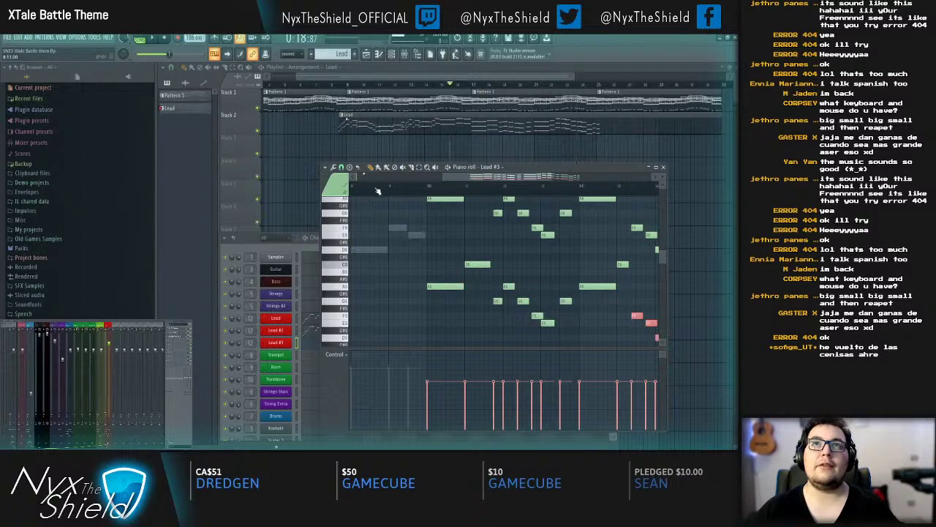
# Step: Play back the layered melody, rename the Lead #3 channel to Choirs in gold, and route it to the Choirs mixer track
pyautogui.press('space')
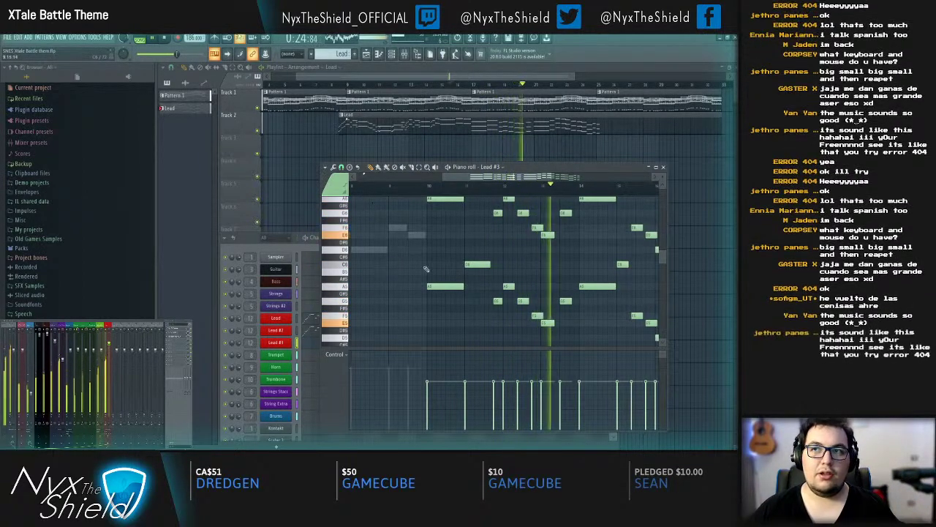
pyautogui.press('Escape')
pyautogui.press('space')
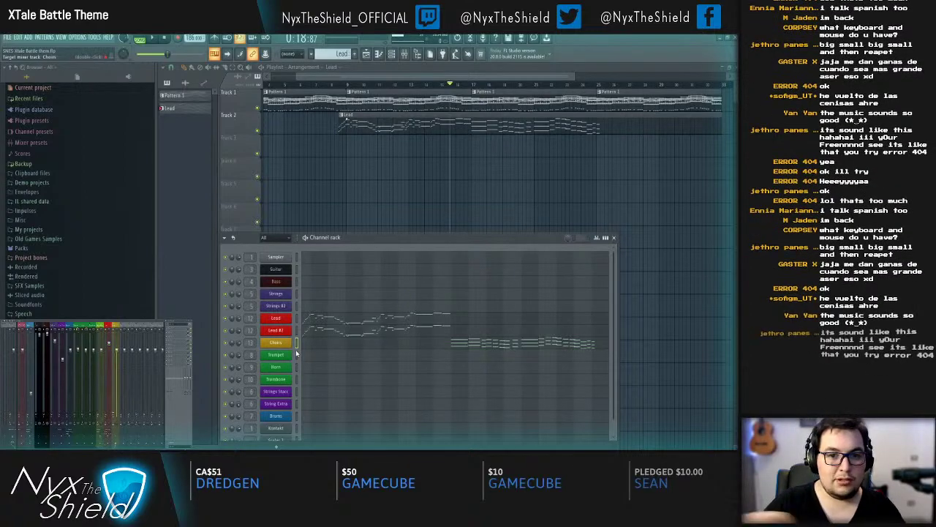
# Step: Clone the Choirs channel and close the clone's Kontakt window
pyautogui.press('space')
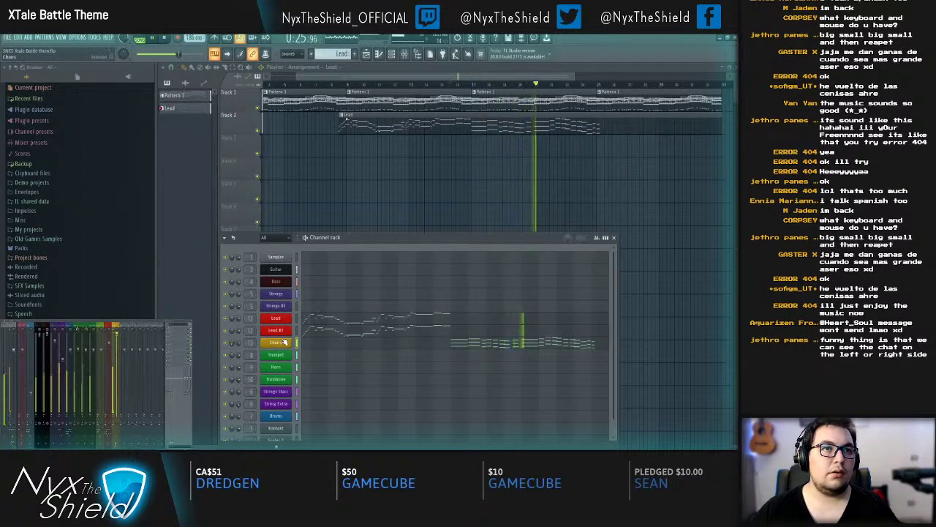
pyautogui.hotkey('alt', 'c')
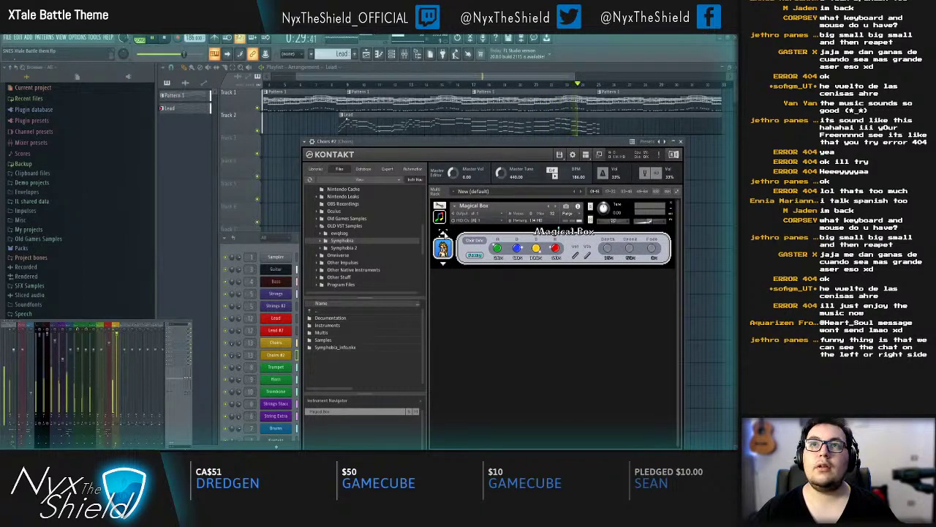
pyautogui.click(680, 141)
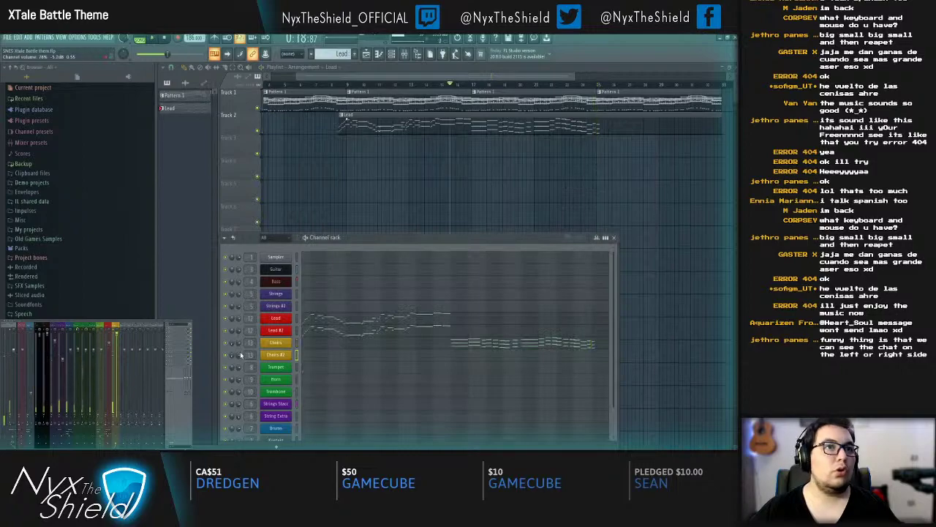
# Step: Open the original Choirs channel's piano roll and play back the three-octave melody
pyautogui.click(475, 343)
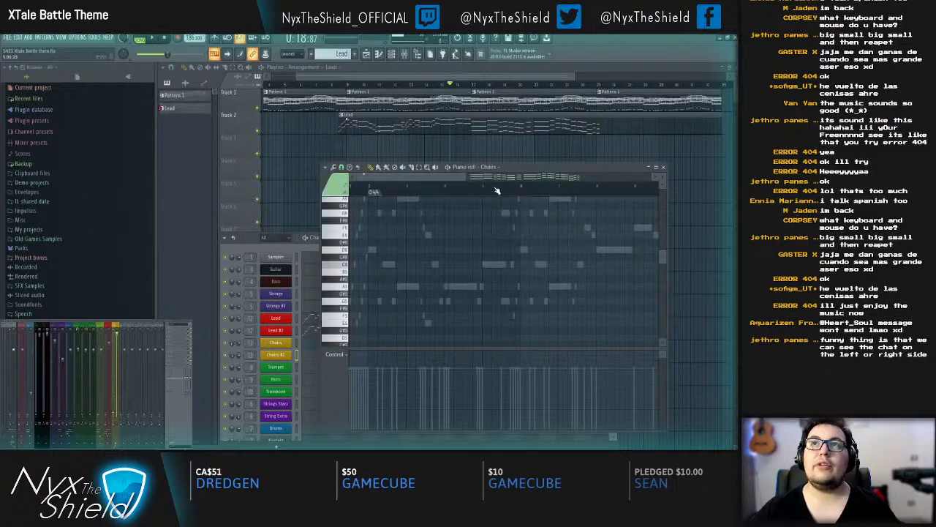
pyautogui.scroll(-3, 497, 190)
pyautogui.scroll(-3, 466, 275)
pyautogui.moveTo(394, 251); pyautogui.dragTo(476, 329)
pyautogui.scroll(1, 510, 274)
pyautogui.scroll(1, 505, 188)
pyautogui.scroll(2, 454, 286)
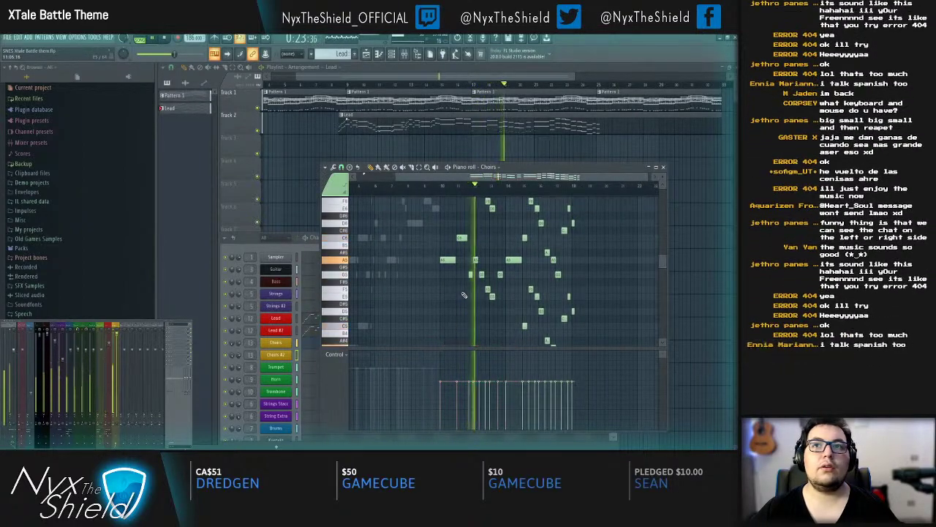
# Step: Select the lowest-octave notes of the melody in the Choirs piano roll and cut them
pyautogui.scroll(-2, 512, 302)
pyautogui.scroll(2, 562, 192)
pyautogui.hscroll(2, 486, 300)
pyautogui.scroll(-1, 485, 246)
pyautogui.keyDown('ctrl'); pyautogui.keyDown('shift'); pyautogui.moveTo(439, 249); pyautogui.dragTo(449, 262); pyautogui.keyUp('shift'); pyautogui.keyUp('ctrl')
pyautogui.keyDown('ctrl'); pyautogui.keyDown('shift'); pyautogui.moveTo(450, 216); pyautogui.dragTo(503, 302); pyautogui.keyUp('shift'); pyautogui.keyUp('ctrl')
pyautogui.hscroll(1, 478, 282)
pyautogui.scroll(-3, 505, 320)
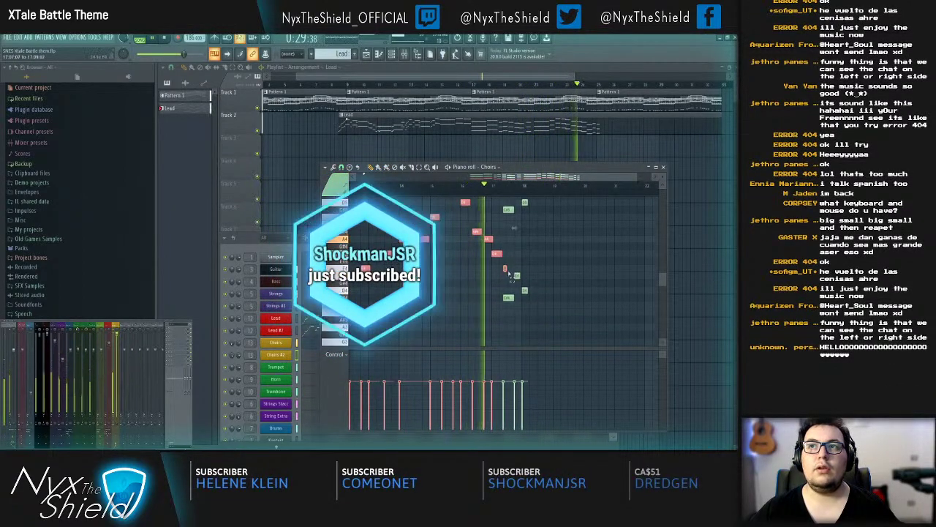
pyautogui.press('space')
pyautogui.press('Escape')
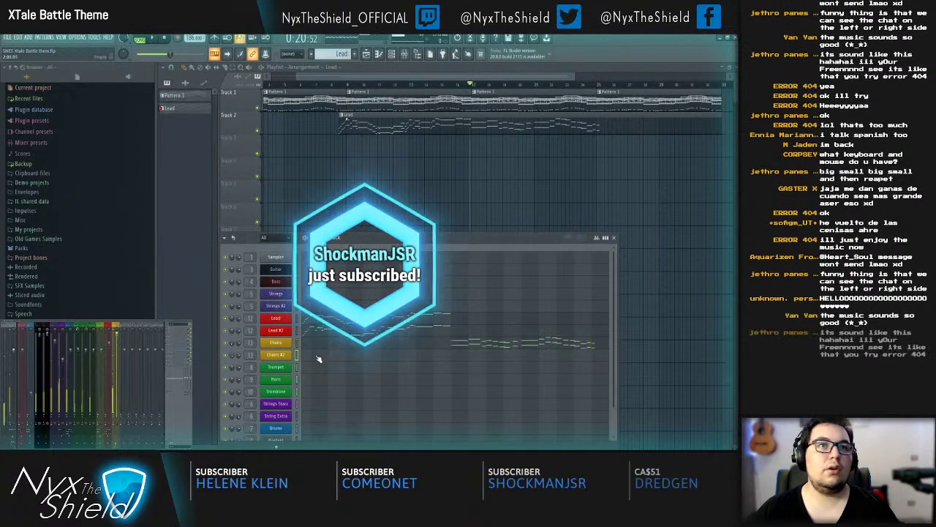
# Step: Clone the Choirs #2 channel and paste the lowest-octave melody into the new clone's piano roll
pyautogui.click(276, 355)
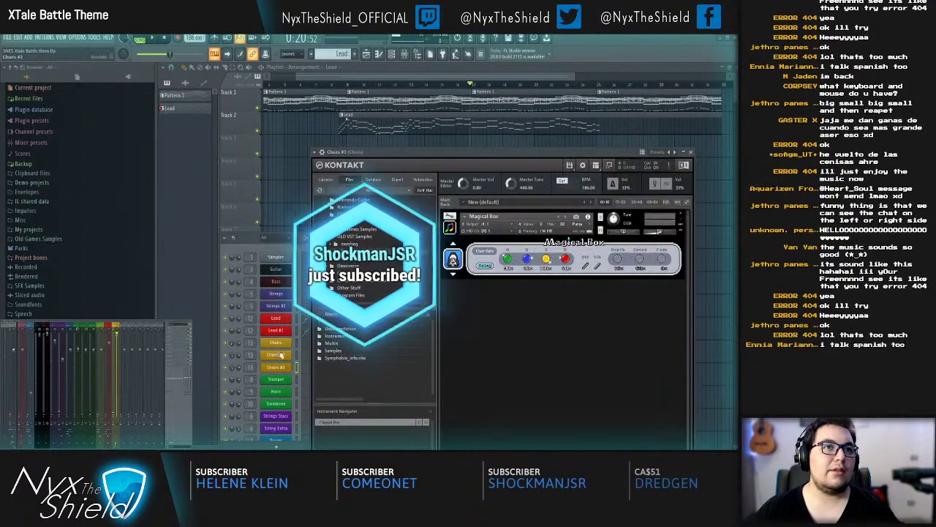
pyautogui.press('F7')
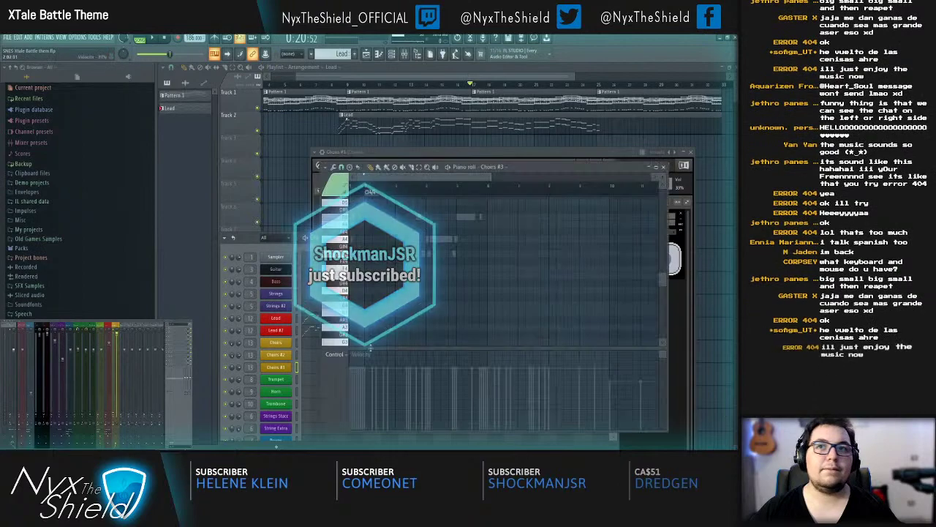
pyautogui.scroll(6, 573, 299)
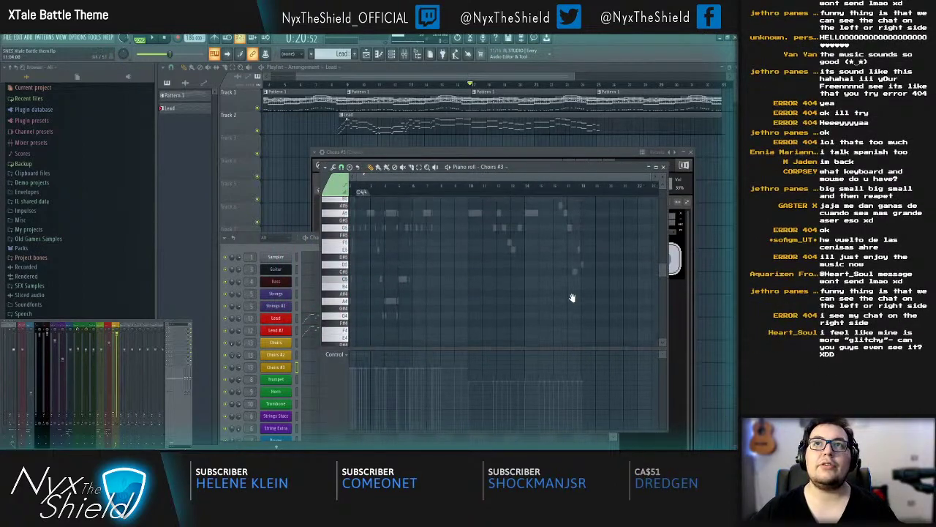
pyautogui.scroll(2, 535, 242)
pyautogui.scroll(-5, 530, 219)
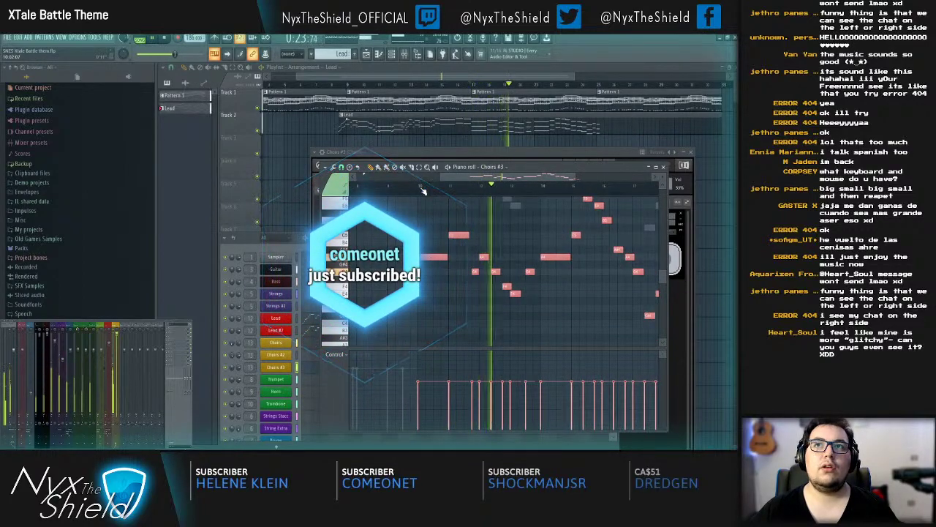
# Step: Open the Choirs piano roll, select all its remaining notes and remove them
pyautogui.click(308, 370)
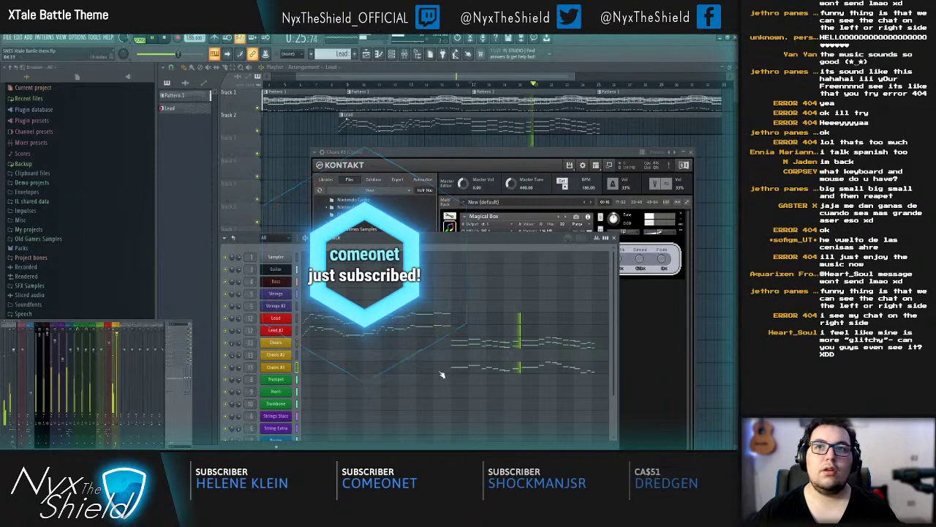
pyautogui.click(464, 349)
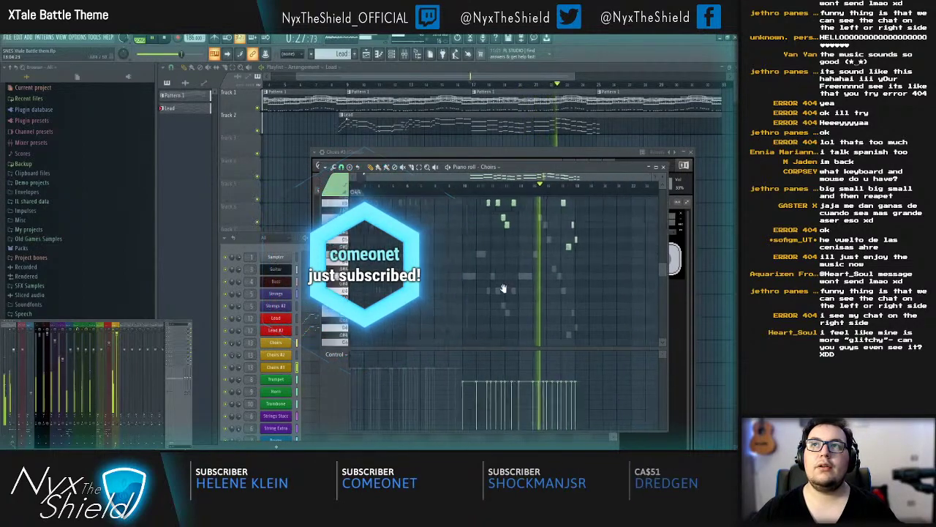
pyautogui.moveTo(472, 313); pyautogui.dragTo(359, 236)
pyautogui.hotkey('ctrl', 'a')
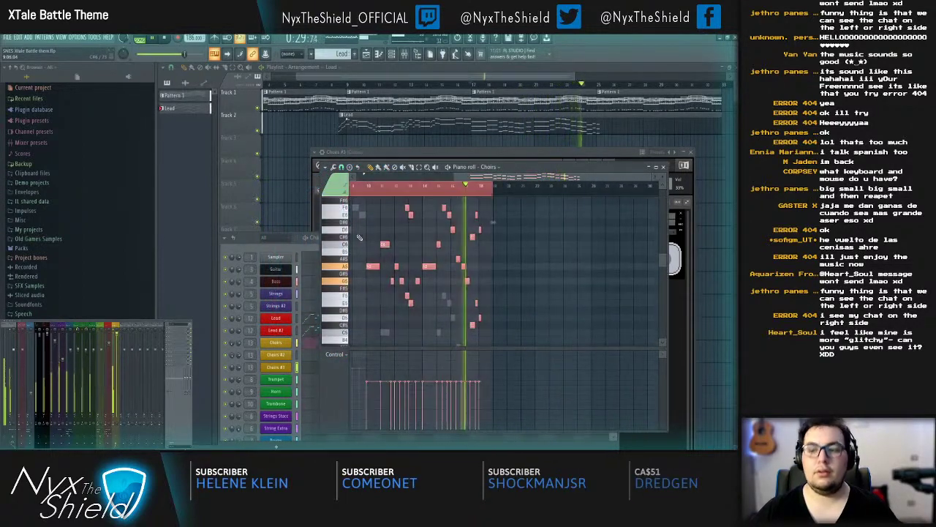
pyautogui.scroll(2, 393, 193)
pyautogui.moveTo(549, 232); pyautogui.dragTo(432, 220)
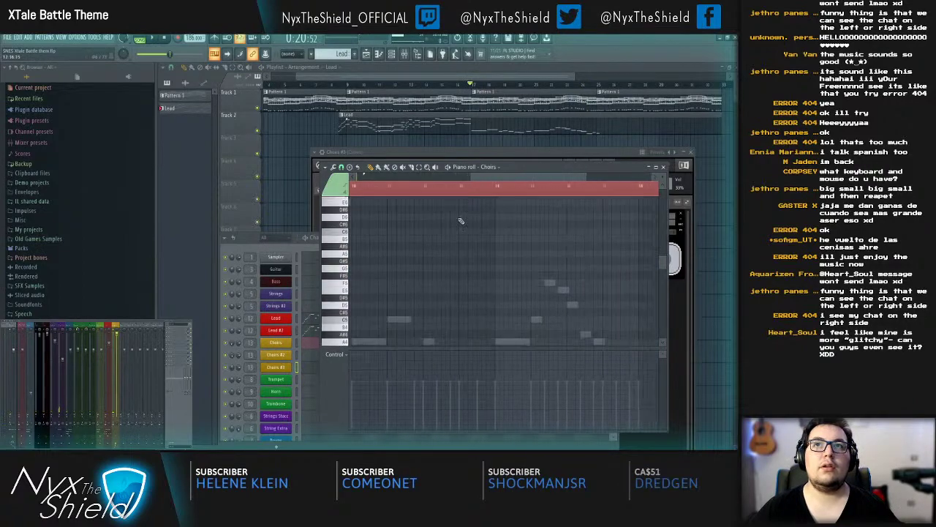
# Step: Paste the melody into the Choirs piano roll, raise it one octave and play it back
pyautogui.hotkey('ctrl', 'v')
pyautogui.press('space')
pyautogui.hotkey('ctrl', 'Up')
pyautogui.press('Escape')
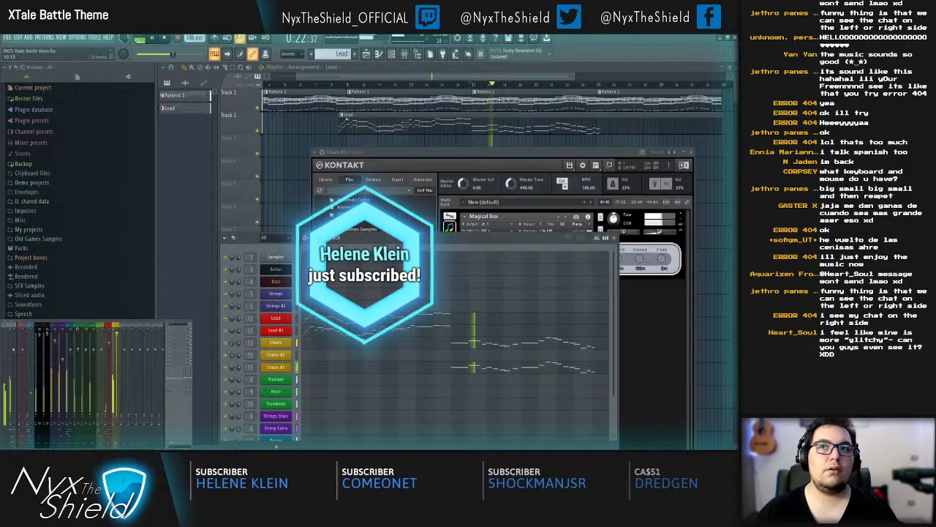
pyautogui.press('F7')
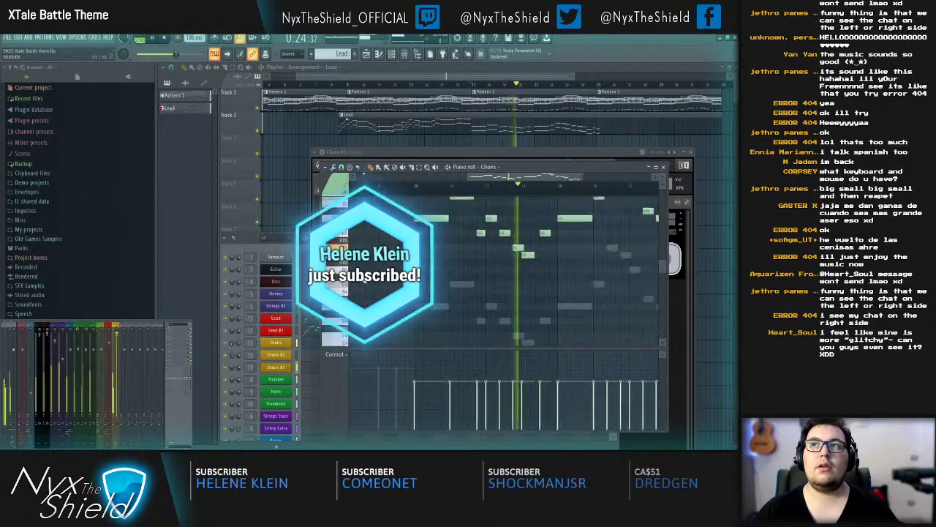
# Step: Select the melody notes in the Choirs #2 piano roll, raise them one octave and play the result
pyautogui.press('F7')
pyautogui.click(372, 355)
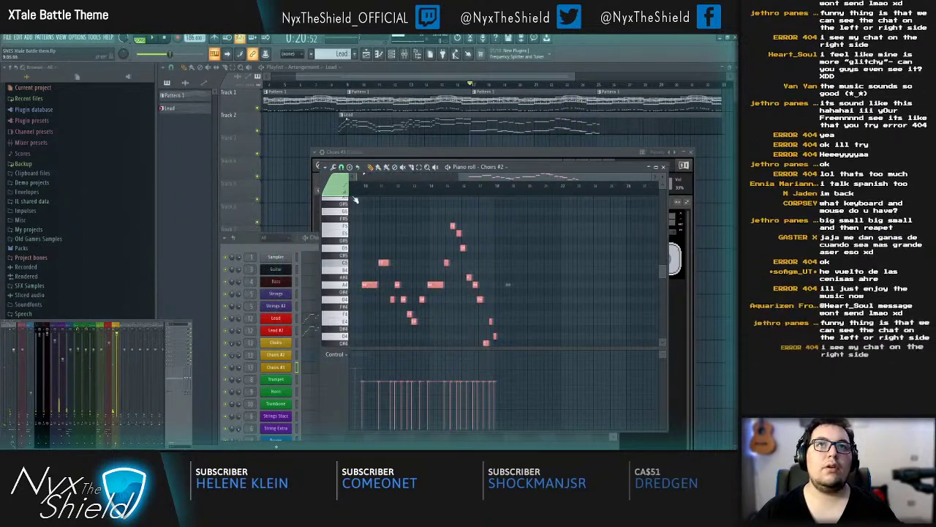
pyautogui.scroll(4, 358, 194)
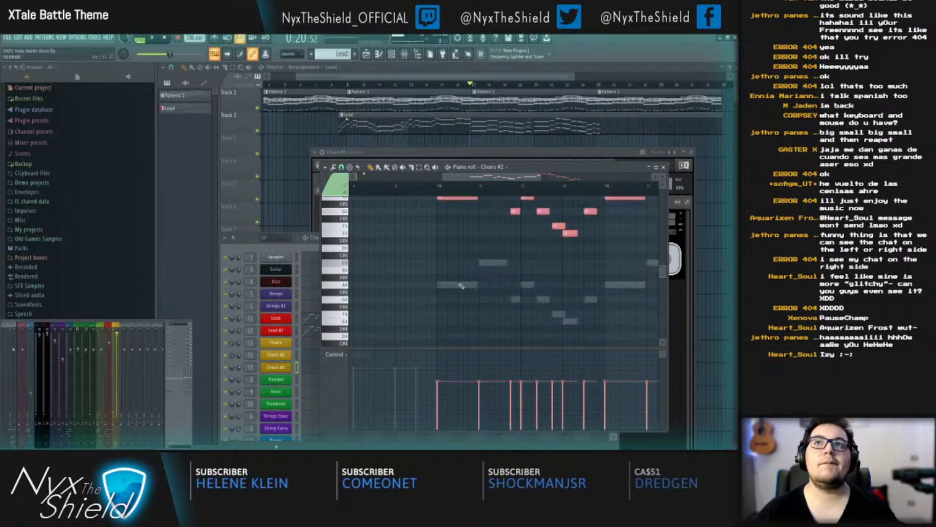
pyautogui.press('Escape')
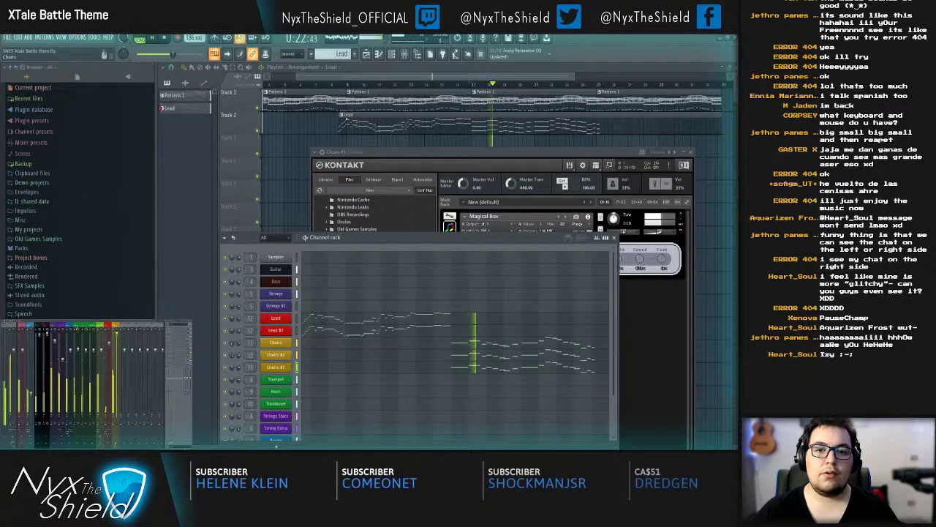
# Step: Clone the Choirs #3 channel and close the clone's Kontakt window
pyautogui.click(273, 368)
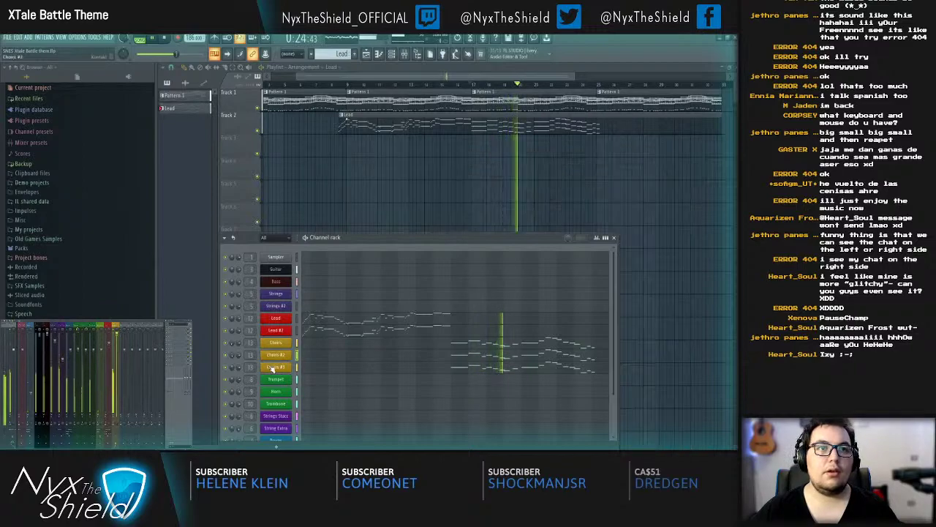
pyautogui.hotkey('alt', 'c')
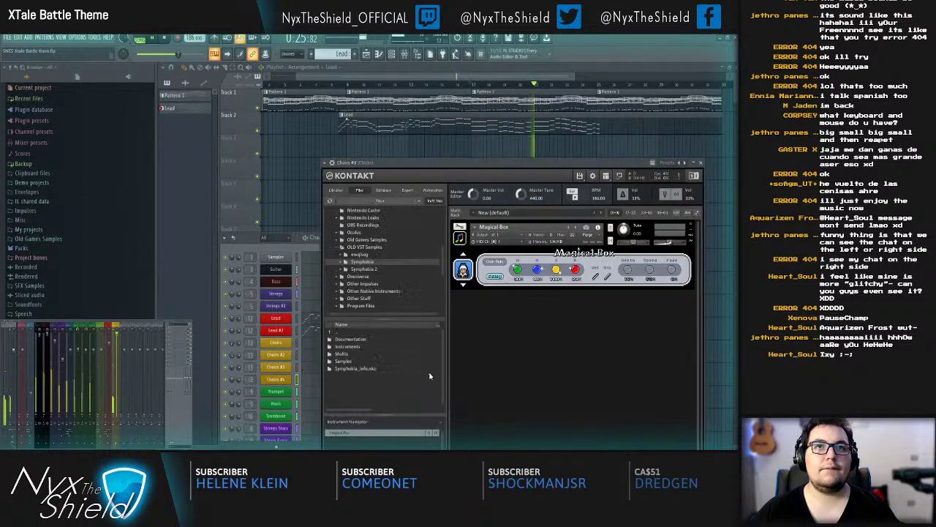
pyautogui.click(701, 163)
# Step: Try doubling the Choirs #3 melody one octave lower, and play it back with the Choirs CLA-2A compressor open
pyautogui.press('F7')
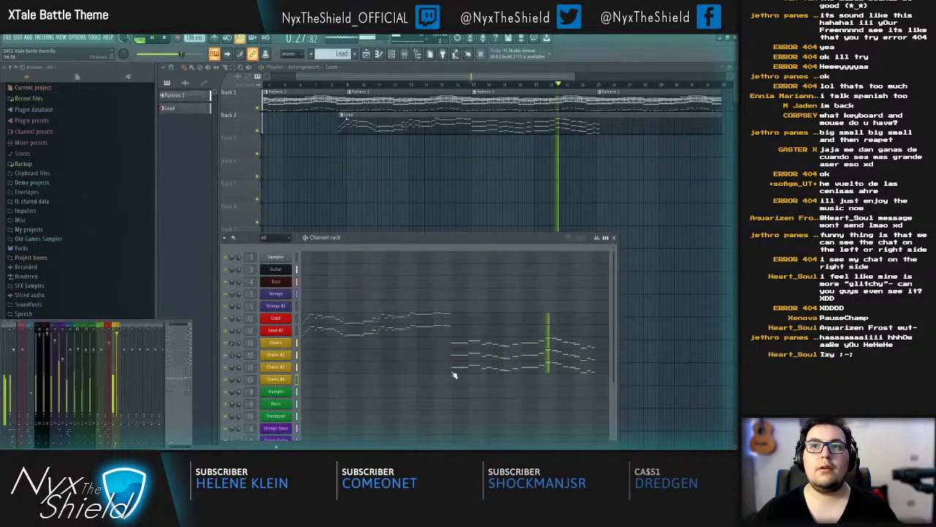
pyautogui.hotkey('ctrl', 'a')
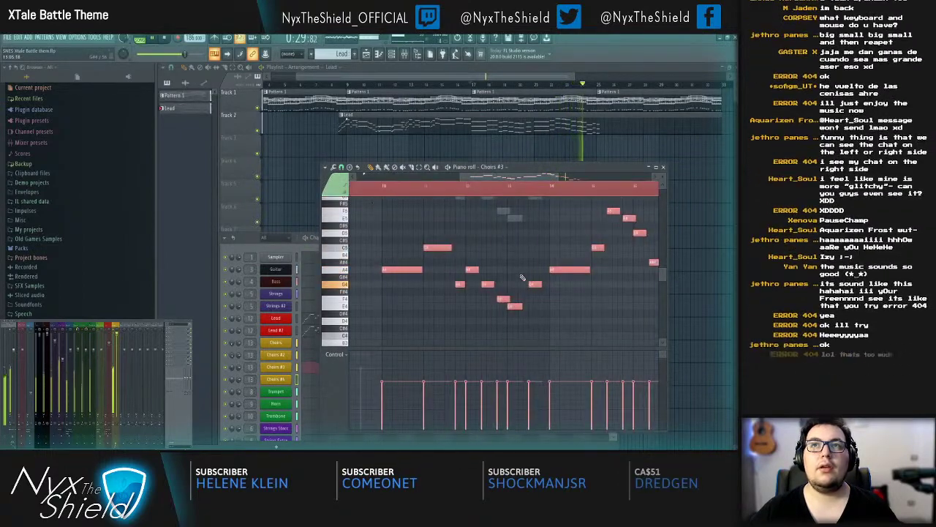
pyautogui.keyDown('shift'); pyautogui.moveTo(391, 273); pyautogui.dragTo(402, 290); pyautogui.keyUp('shift')
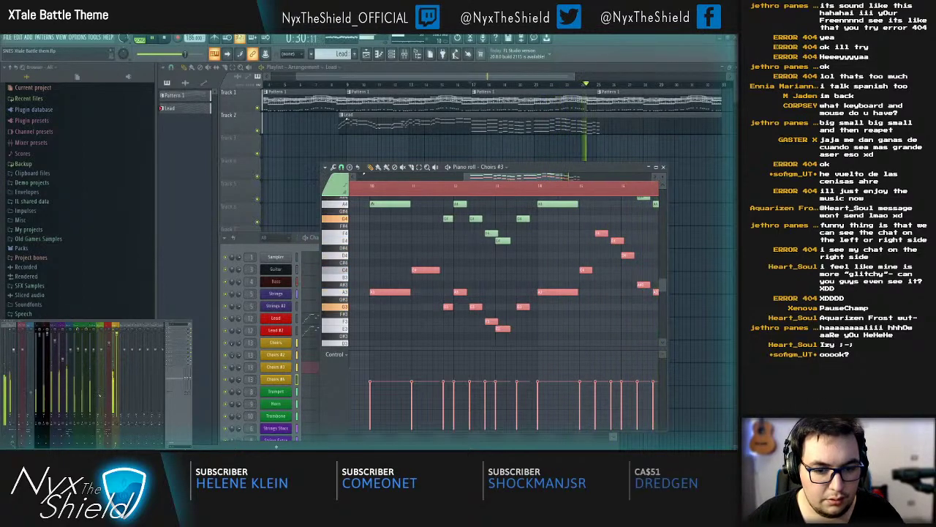
pyautogui.click(178, 334)
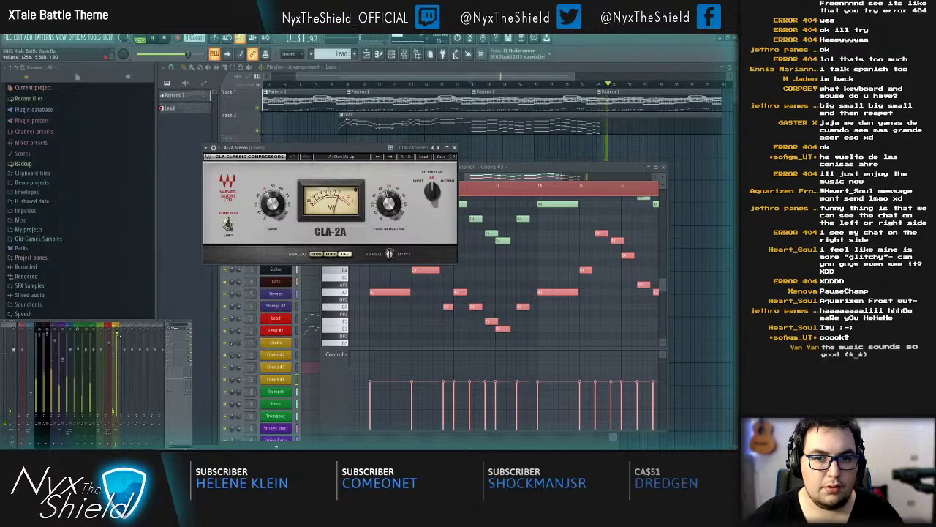
pyautogui.press('space')
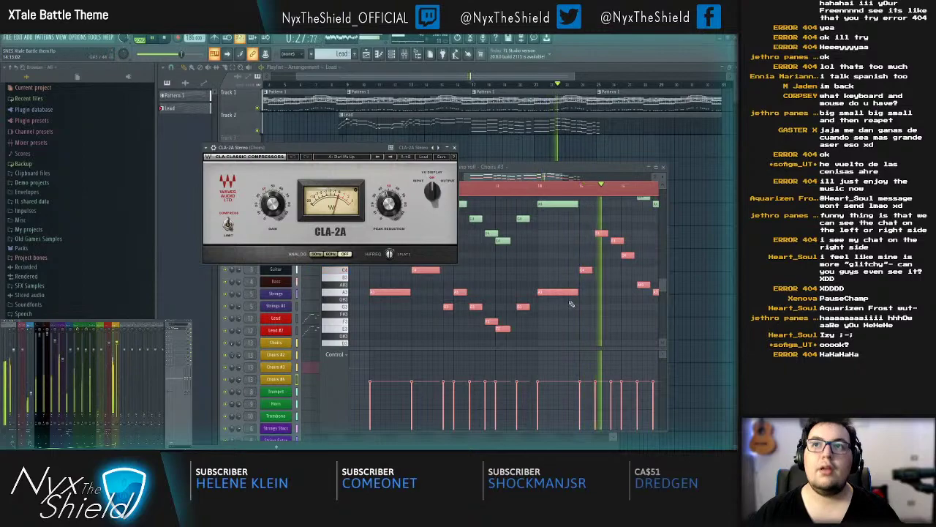
# Step: Delete the lower-octave copy from the Choirs #3 piano roll and return to the channel rack
pyautogui.click(532, 201)
pyautogui.press('Delete')
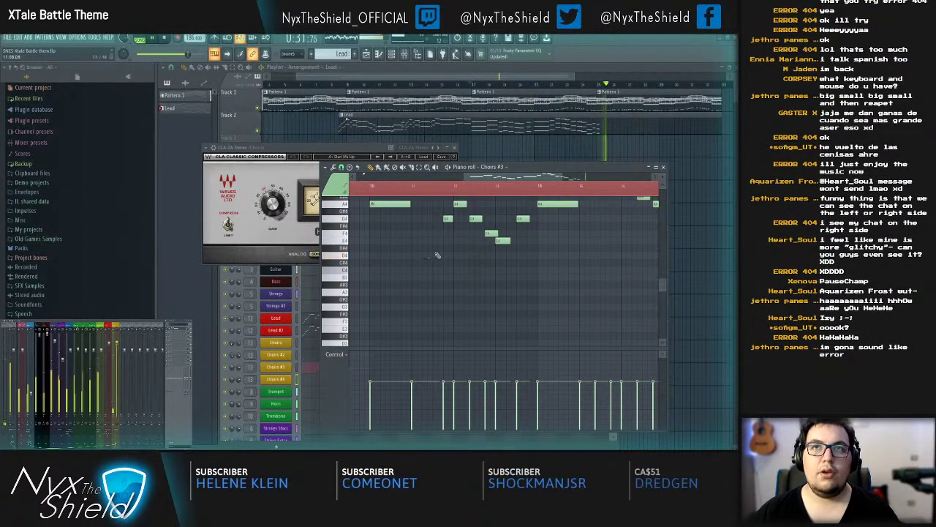
pyautogui.scroll(-5, 449, 198)
pyautogui.scroll(9, 521, 202)
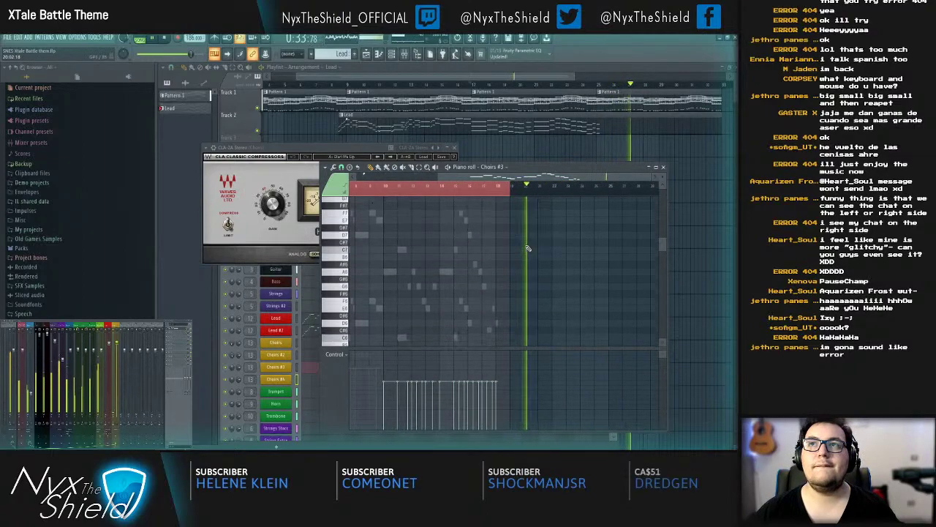
pyautogui.press('Escape')
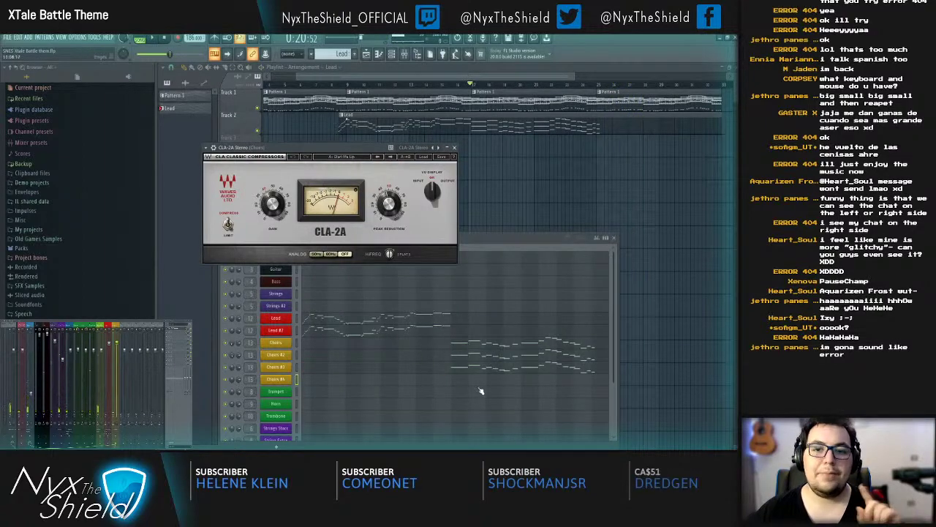
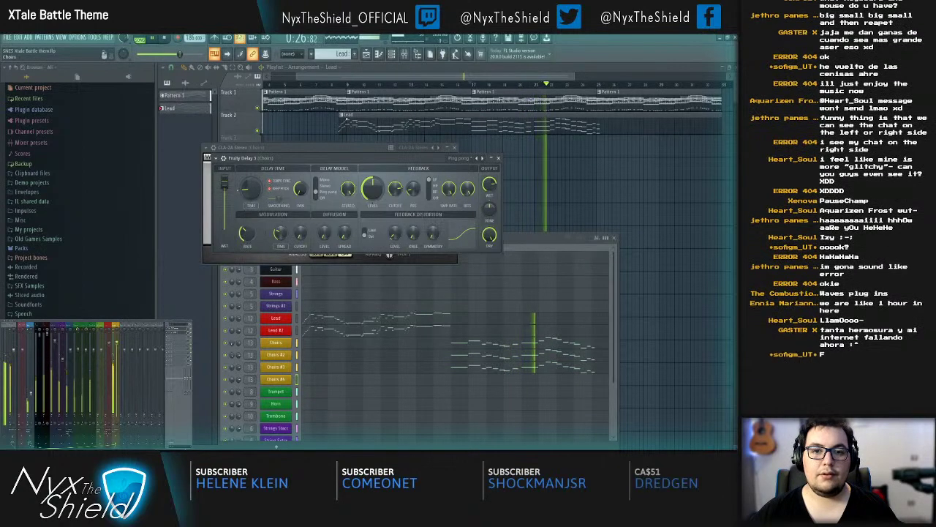
# Step: Close the Fruity Delay 3 window, then select and copy the whole melody in the Choirs piano roll
pyautogui.click(498, 158)
pyautogui.click(234, 344)
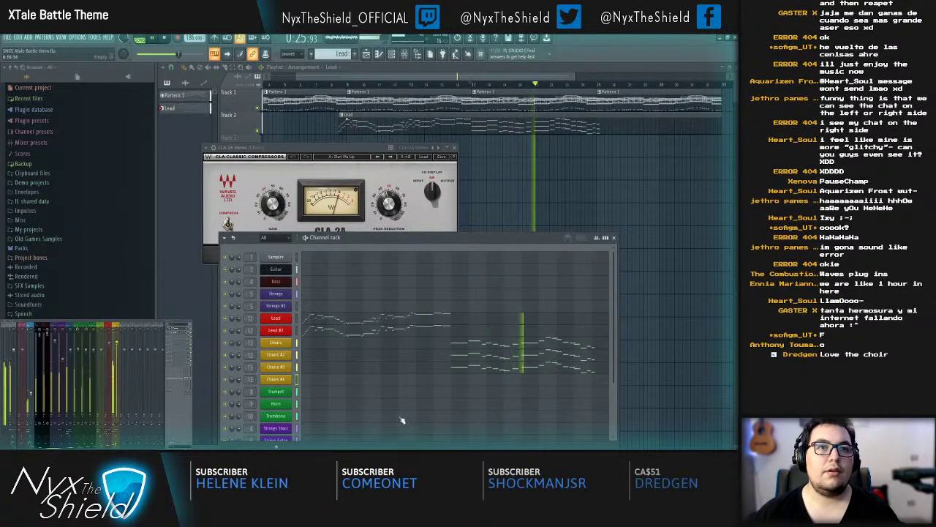
pyautogui.click(480, 346)
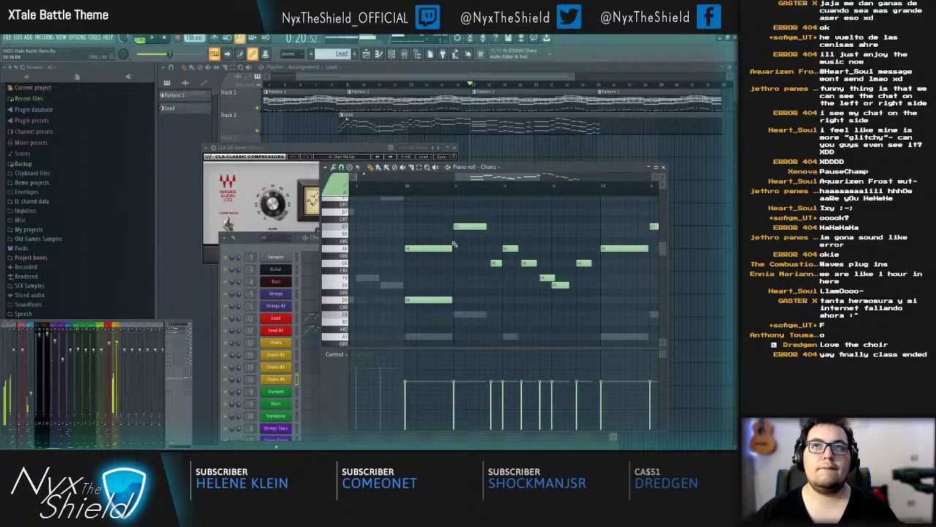
pyautogui.scroll(-5, 449, 188)
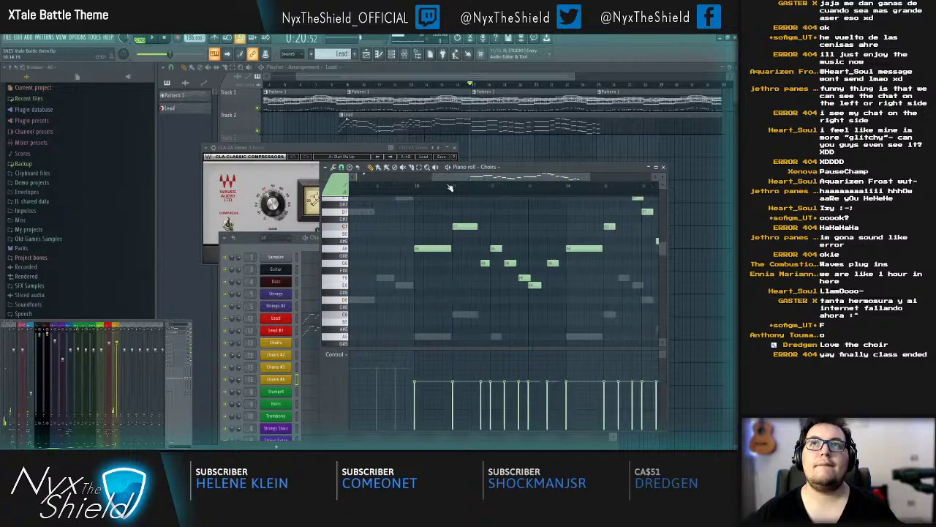
pyautogui.scroll(2, 481, 268)
pyautogui.moveTo(445, 216); pyautogui.dragTo(595, 366)
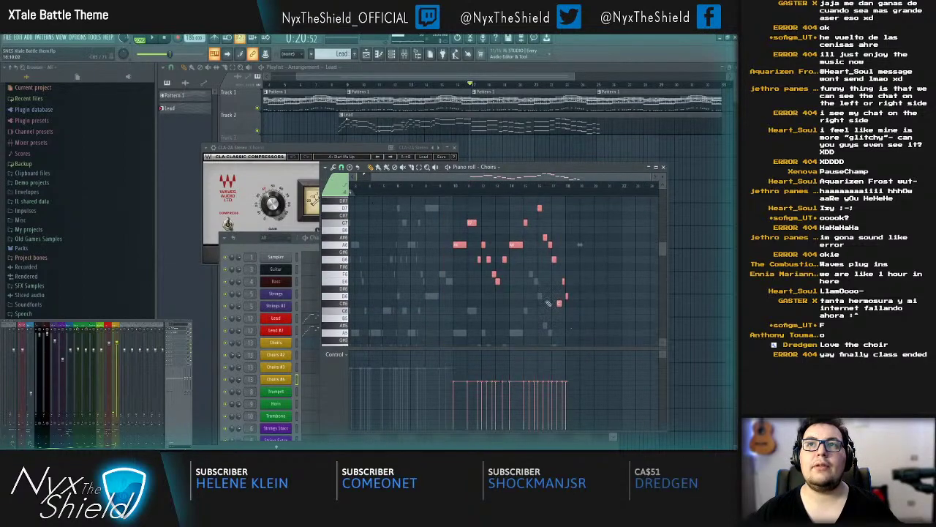
# Step: Paste the melody into the Choirs #4 piano roll and transpose it down four semitones to start on F6
pyautogui.press('F7')
pyautogui.press('F7')
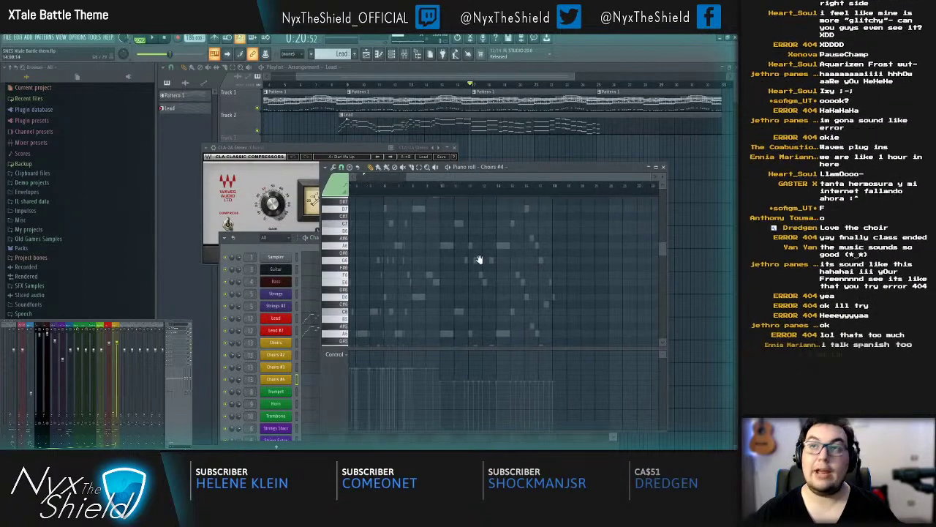
pyautogui.press('Delete')
pyautogui.scroll(3, 476, 194)
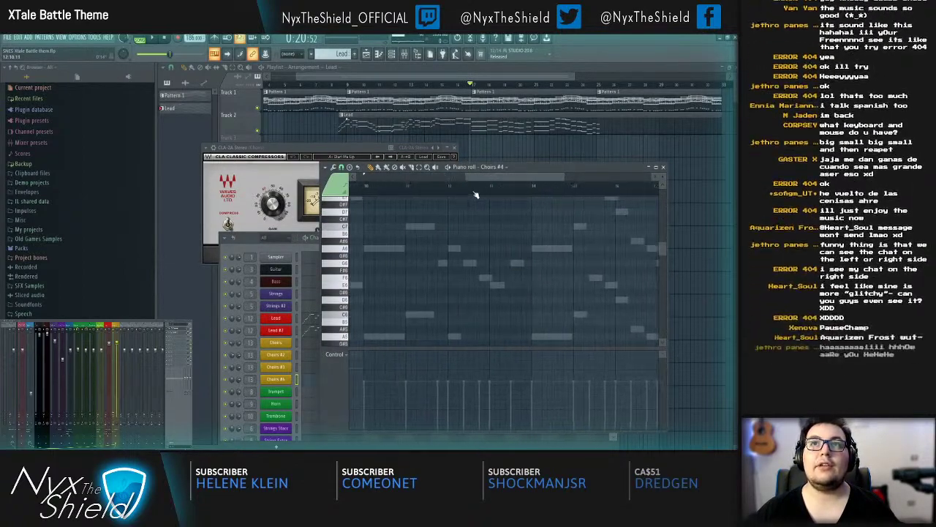
pyautogui.hotkey('ctrl', 'v')
pyautogui.moveTo(423, 253); pyautogui.dragTo(423, 298)
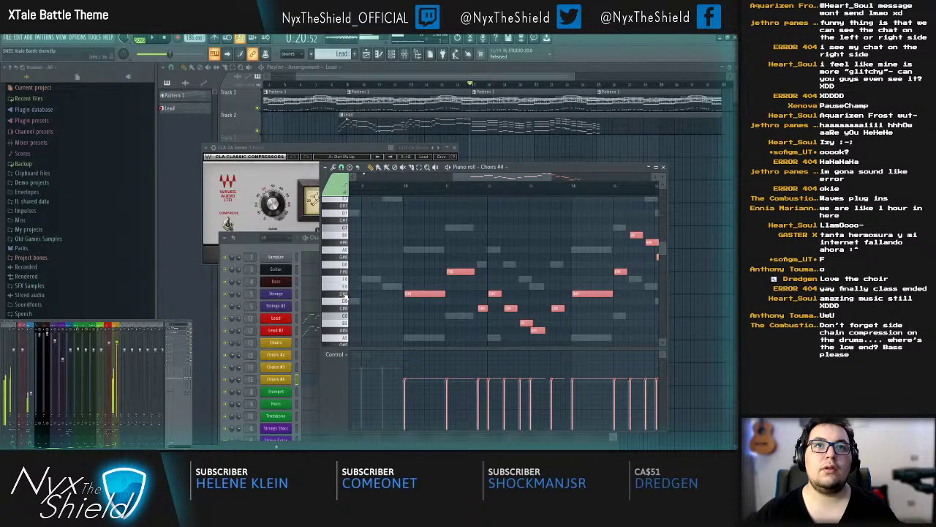
pyautogui.moveTo(424, 294); pyautogui.dragTo(425, 277)
# Step: Play back the Choirs #4 harmony and set its second note to G6
pyautogui.press('space')
pyautogui.rightClick(470, 275)
pyautogui.scroll(2, 469, 189)
pyautogui.press('space')
pyautogui.moveTo(503, 245); pyautogui.dragTo(496, 246)
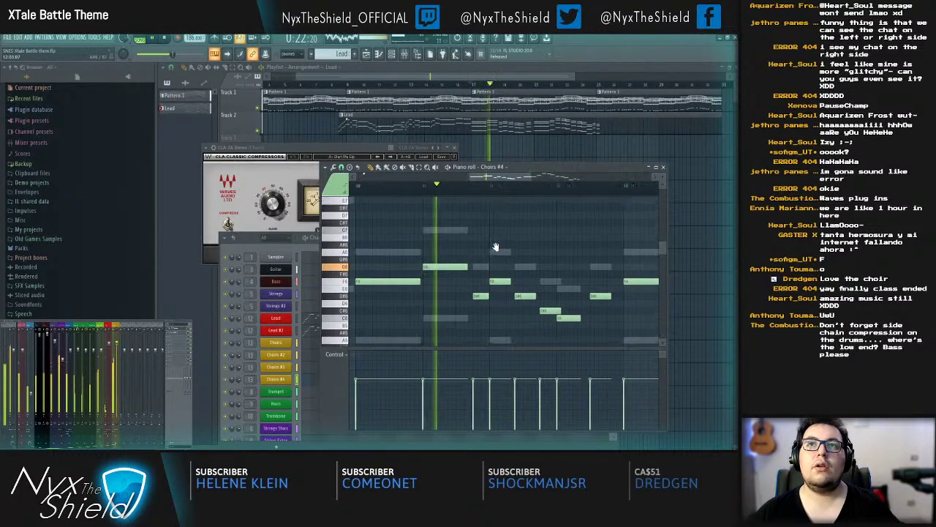
# Step: Move the Choirs #4 harmony's short D#6 notes in bars 11 to 13 to E6 and the C#6 note to D6
pyautogui.rightClick(472, 300)
pyautogui.moveTo(473, 299); pyautogui.dragTo(473, 292)
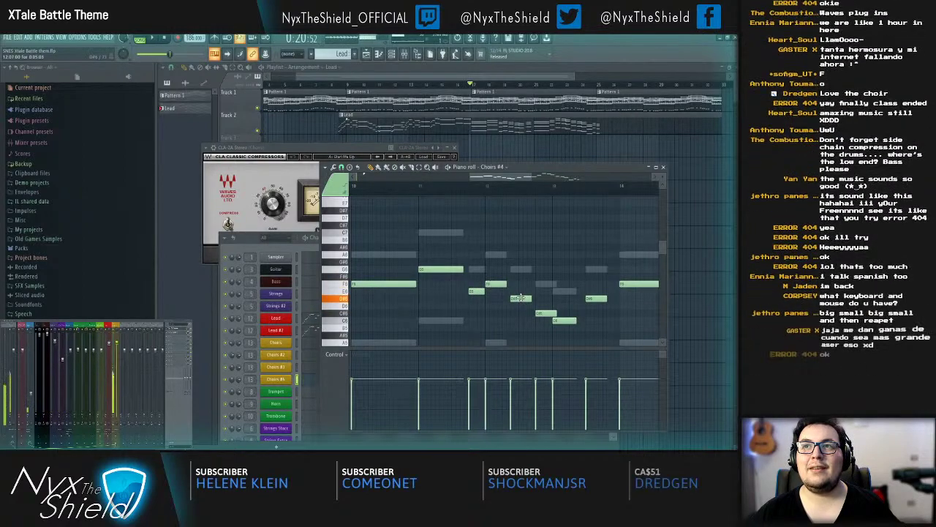
pyautogui.moveTo(521, 298); pyautogui.dragTo(540, 300)
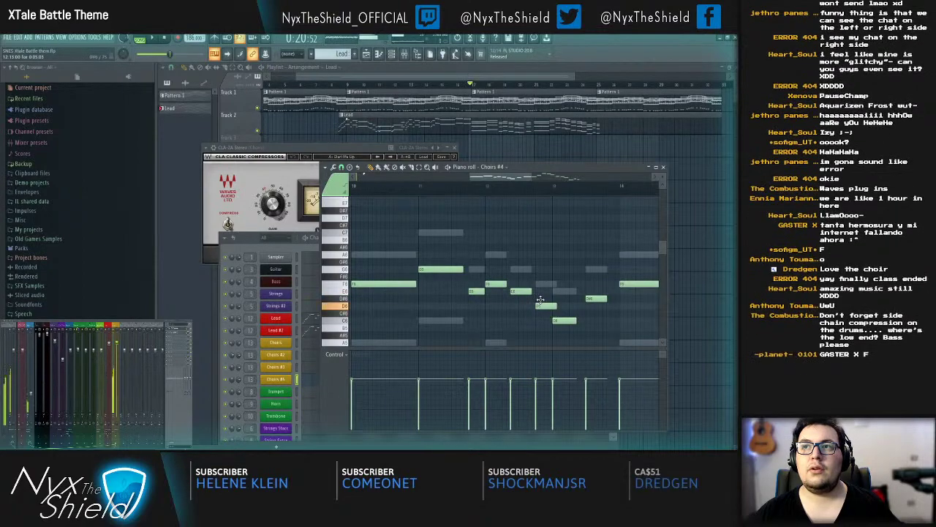
pyautogui.moveTo(535, 251); pyautogui.dragTo(515, 245)
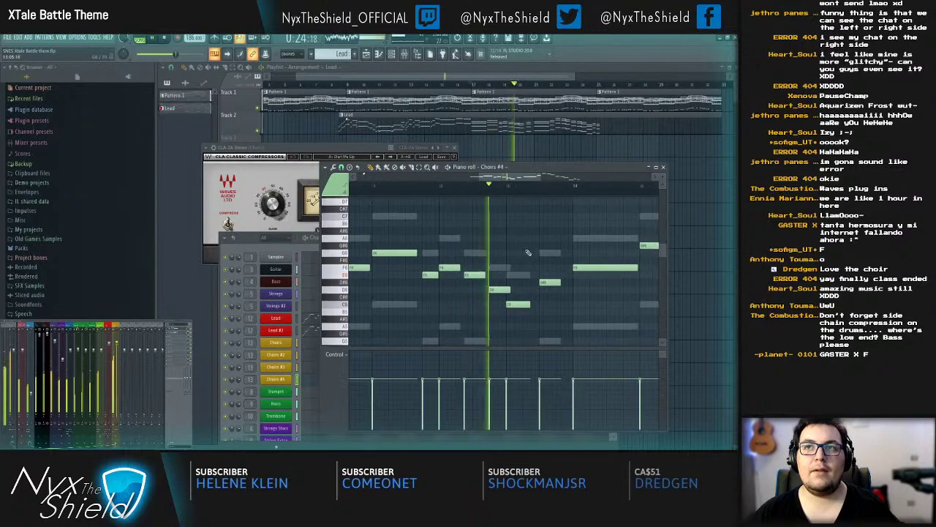
pyautogui.press('space')
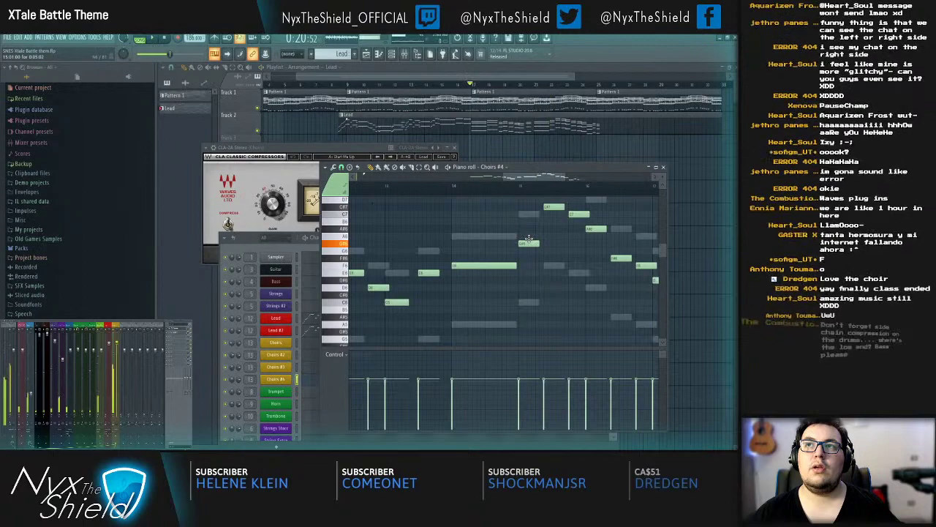
# Step: Set the first two harmony notes of bar 15 to G6 and A6, and the F#6 note in bar 16 to G6
pyautogui.moveTo(530, 243); pyautogui.dragTo(529, 251)
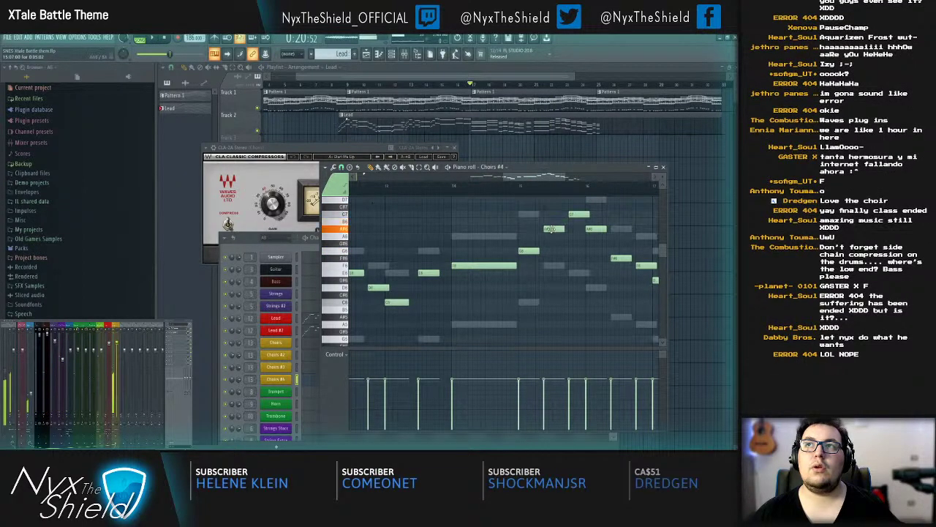
pyautogui.press('space')
pyautogui.click(449, 188)
pyautogui.moveTo(530, 235); pyautogui.dragTo(456, 261)
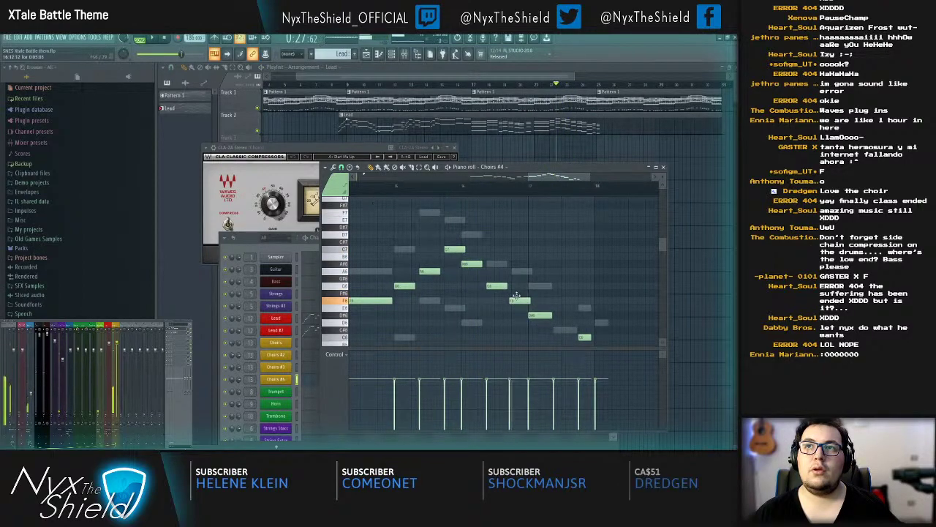
# Step: Set the closing harmony notes from bar 17 to E6, A5, C#6 and A5 while checking them by playback
pyautogui.moveTo(537, 314); pyautogui.dragTo(523, 273)
pyautogui.press('space')
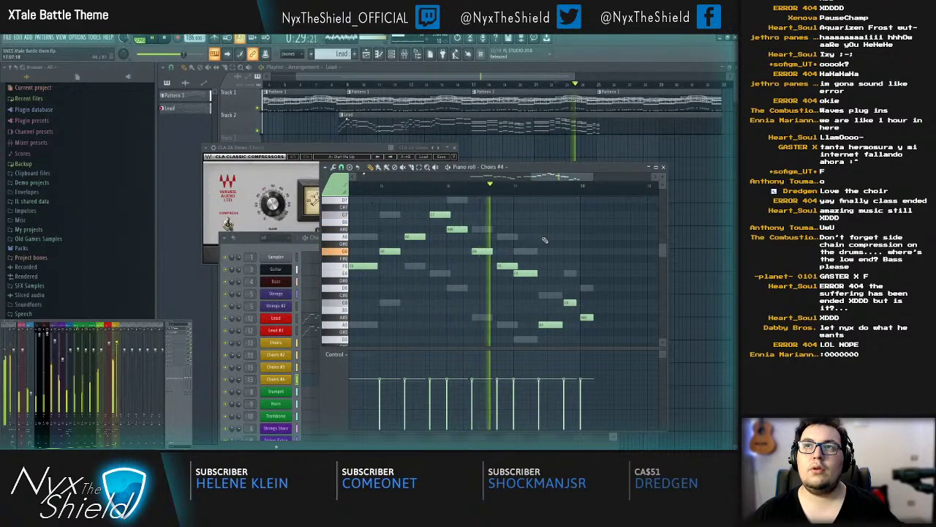
pyautogui.press('space')
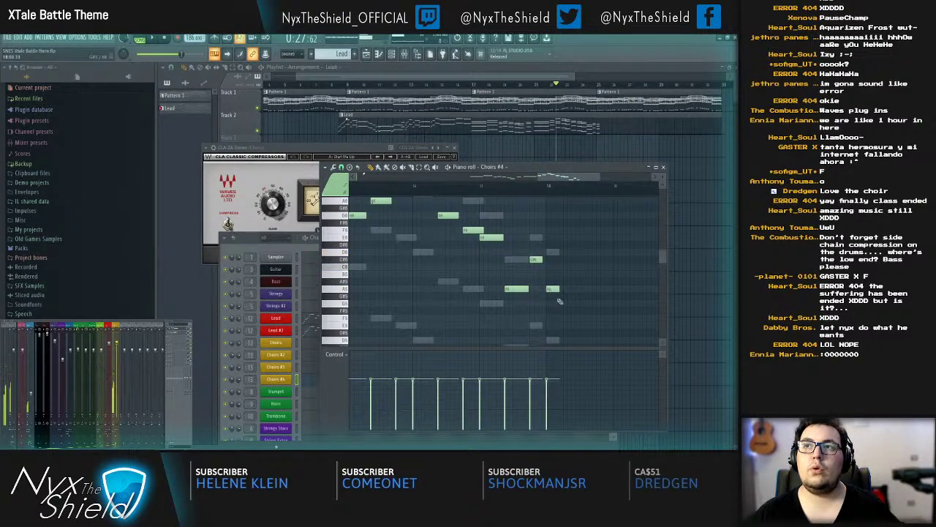
pyautogui.scroll(-3, 555, 293)
pyautogui.scroll(4, 548, 249)
pyautogui.scroll(-4, 535, 192)
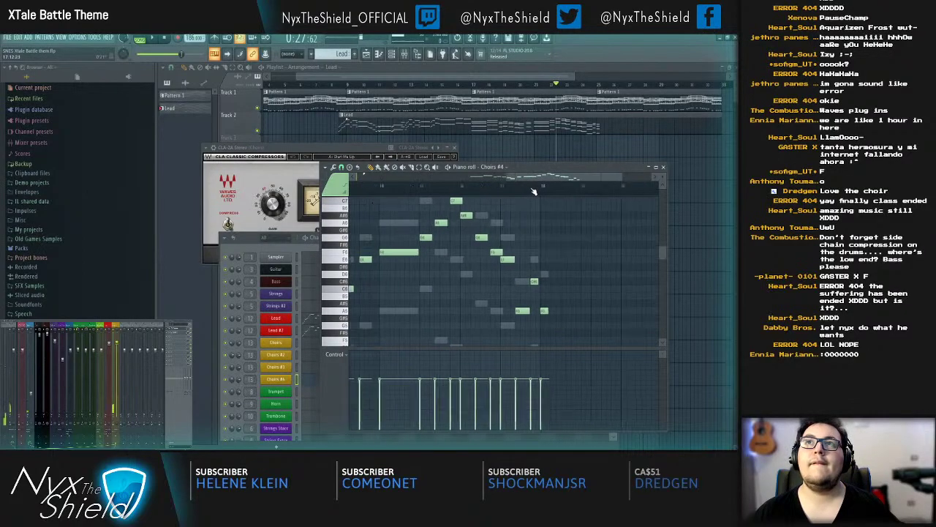
# Step: Select the whole Choirs #4 harmony, lower it one octave and play it with the other choir layers
pyautogui.scroll(3, 515, 193)
pyautogui.scroll(-5, 560, 227)
pyautogui.moveTo(590, 205); pyautogui.dragTo(402, 339)
pyautogui.scroll(-4, 402, 339)
pyautogui.hotkey('ctrl', 'Down')
pyautogui.press('space')
pyautogui.press('Escape')
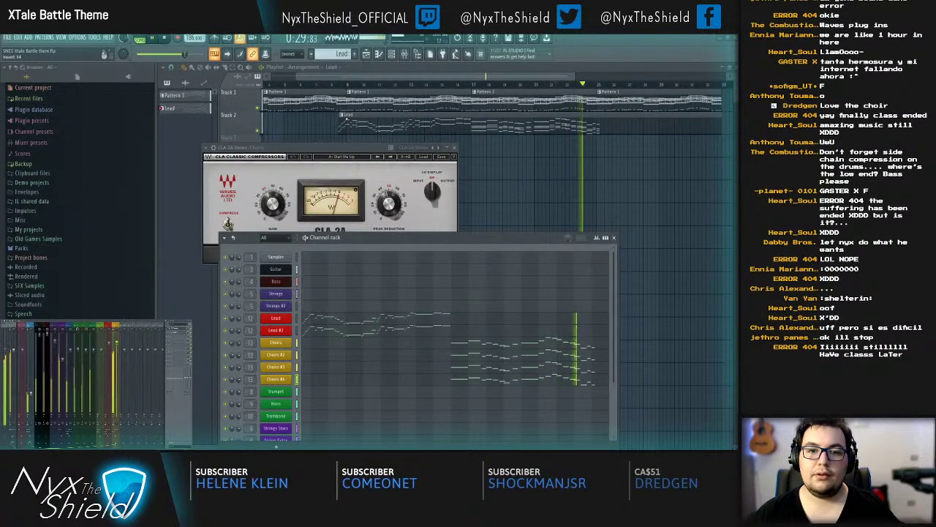
pyautogui.press('space')
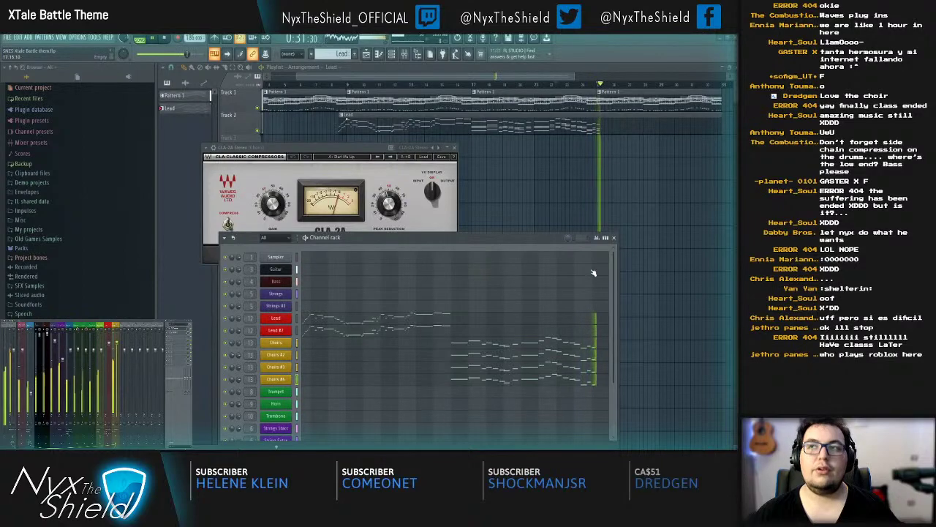
# Step: Lengthen the closing D and A notes starting at bar 18 to about two bars in all four choir channels
pyautogui.press('space')
pyautogui.click(602, 354)
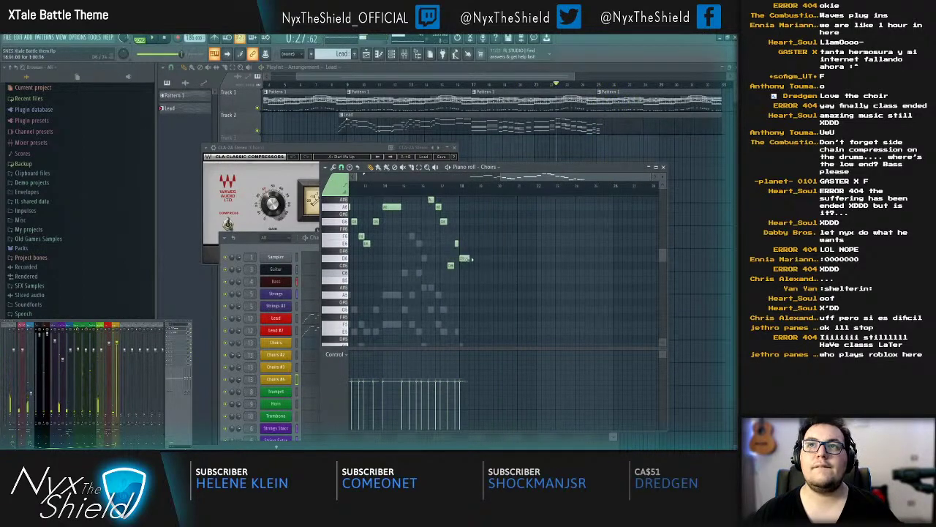
pyautogui.scroll(-3, 496, 271)
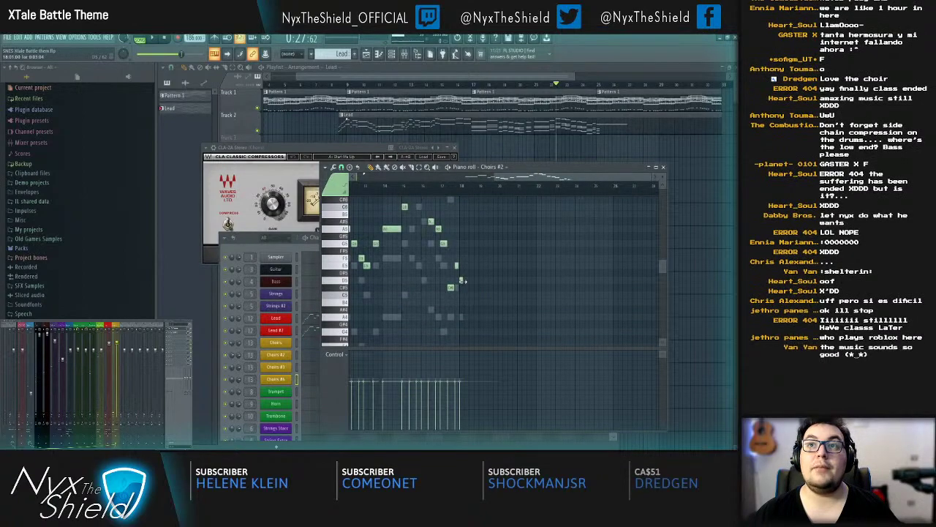
pyautogui.doubleClick(461, 318)
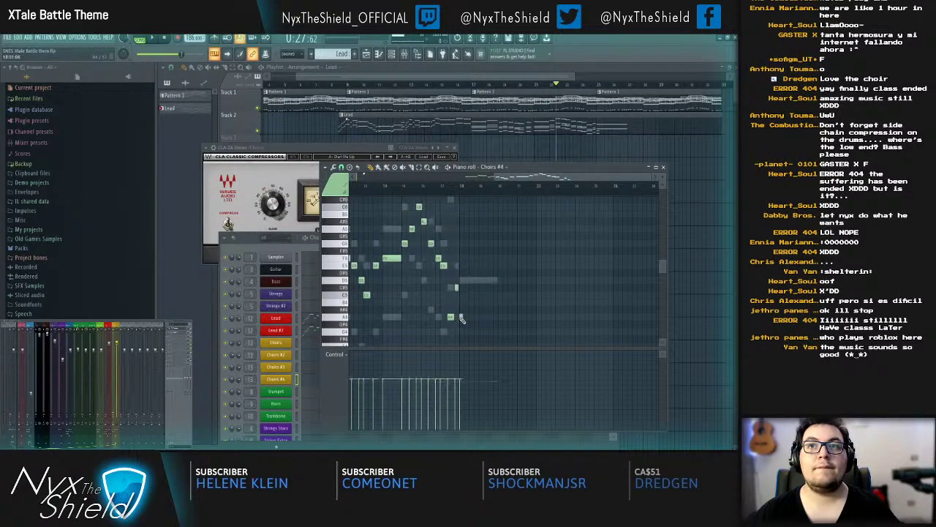
pyautogui.press('space')
pyautogui.scroll(-3, 475, 307)
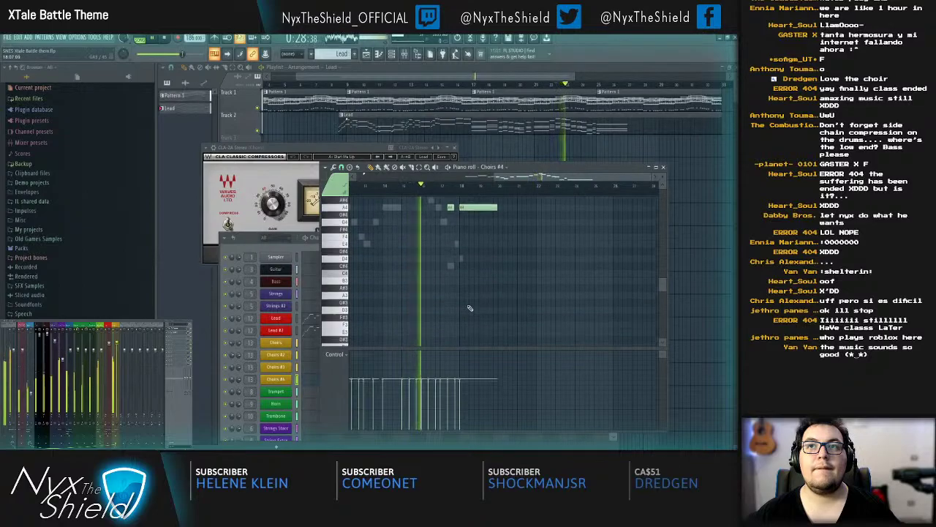
pyautogui.doubleClick(461, 281)
pyautogui.moveTo(462, 281); pyautogui.dragTo(497, 285)
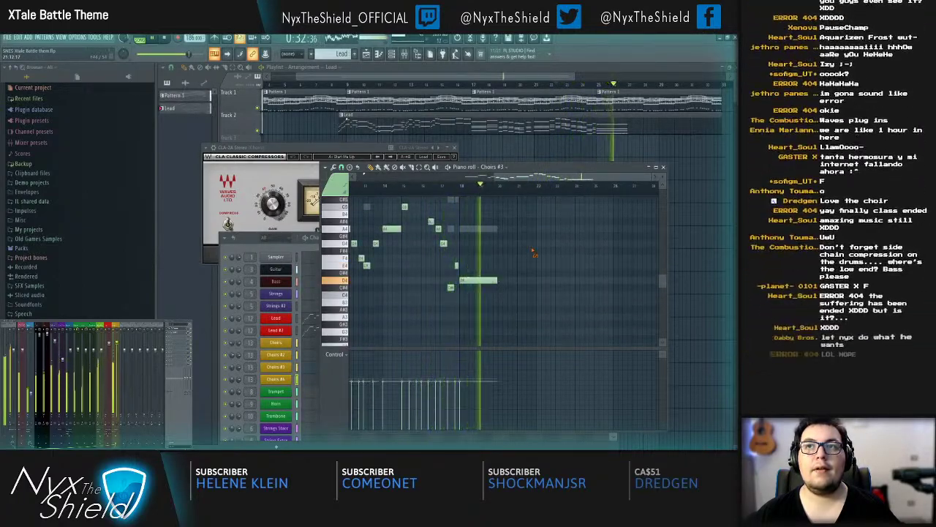
pyautogui.press('F7')
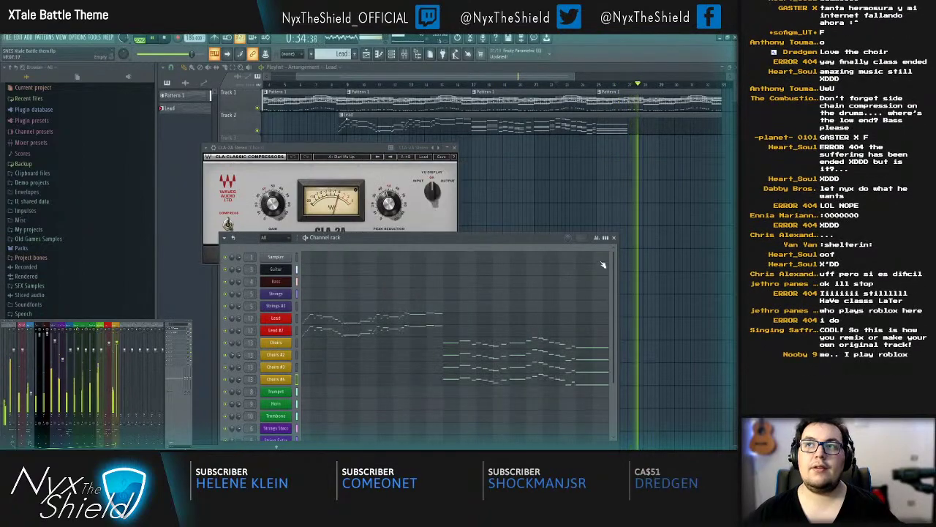
# Step: Close the channel rack and compressor windows, and save the project after playing the extended choir ending
pyautogui.click(616, 238)
pyautogui.click(454, 148)
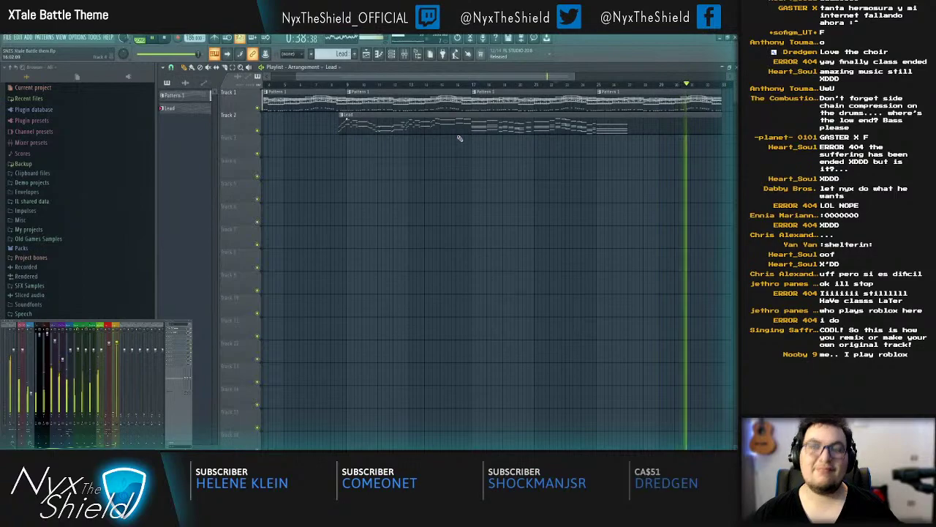
pyautogui.scroll(-2, 466, 85)
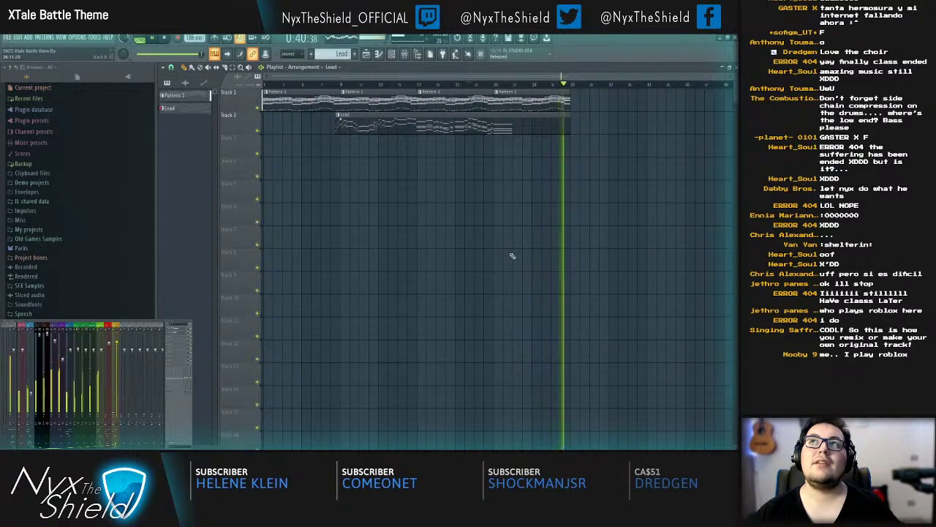
pyautogui.press('space')
pyautogui.hotkey('ctrl', 's')
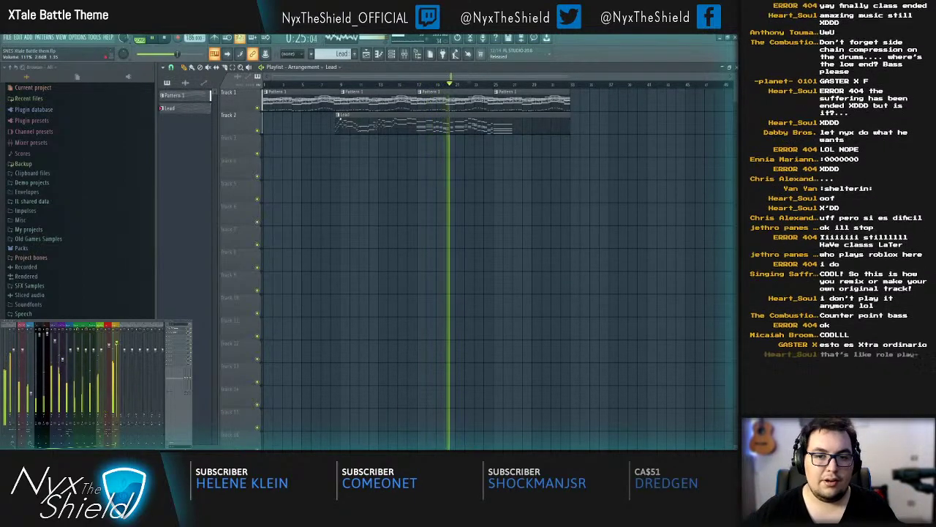
# Step: Replay the arrangement from about bar 16 to hear the choir section come in
pyautogui.press('F6')
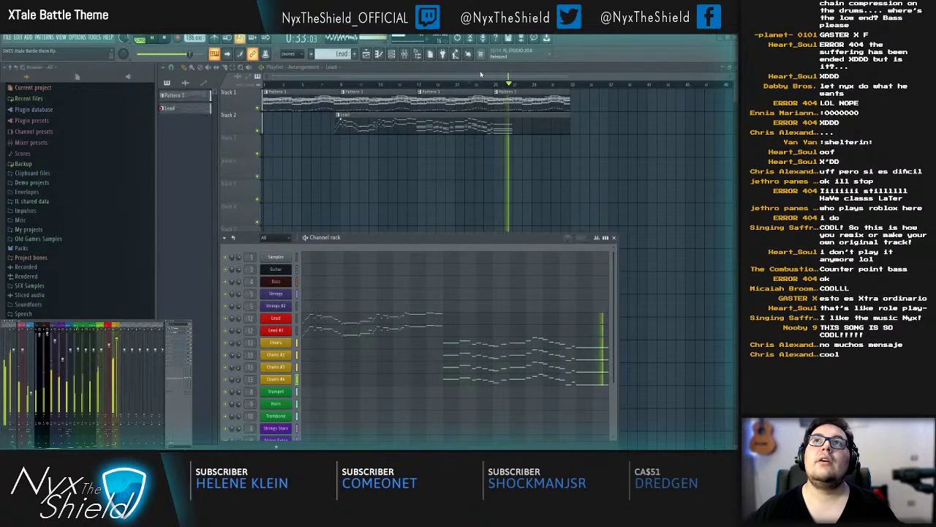
pyautogui.press('F6')
pyautogui.click(410, 88)
pyautogui.scroll(3, 409, 88)
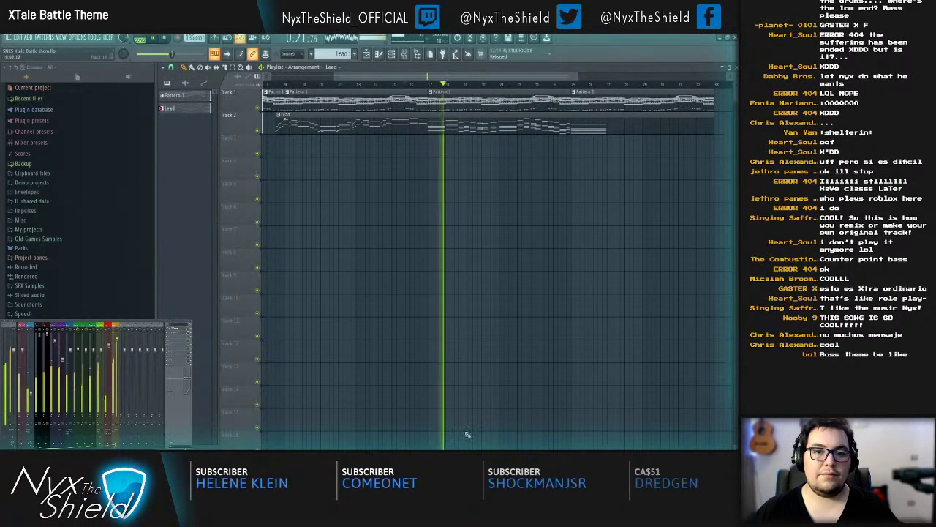
# Step: Switch the Magical Box instrument on Choirs #4 to another choir sound and audition it with the arrangement
pyautogui.press('F6')
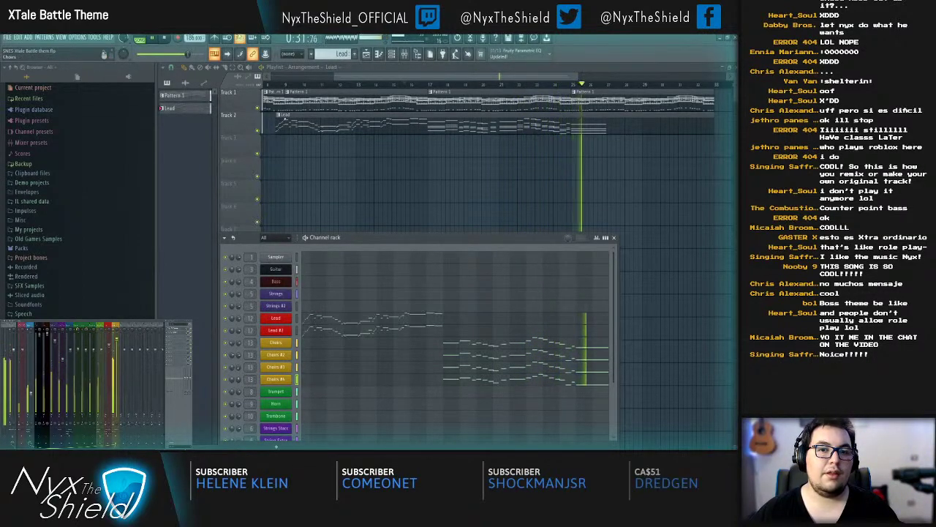
pyautogui.press('space')
pyautogui.click(270, 380)
pyautogui.press('space')
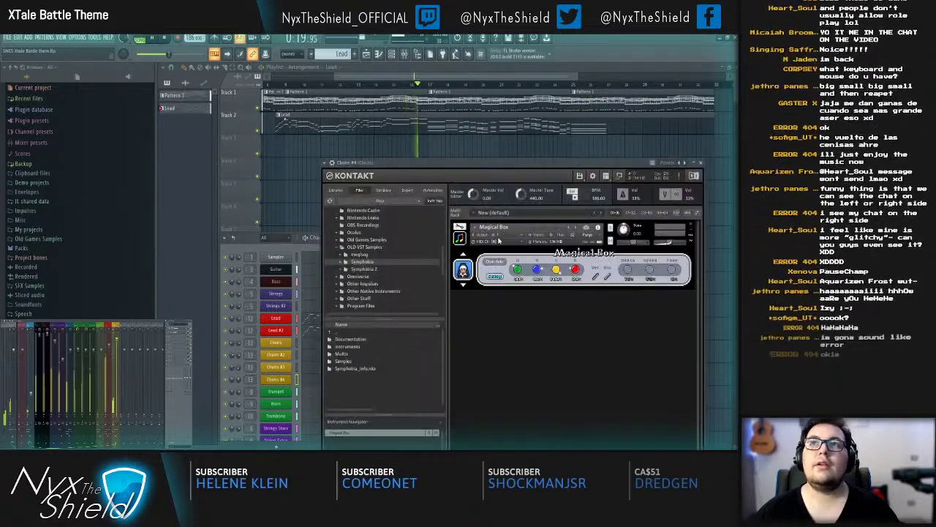
pyautogui.press('space')
pyautogui.press('space')
pyautogui.click(463, 286)
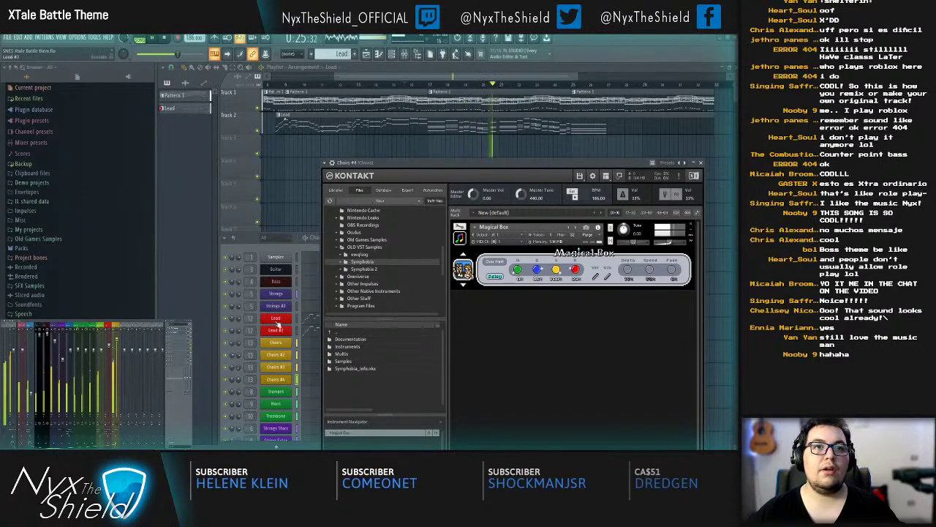
pyautogui.click(701, 163)
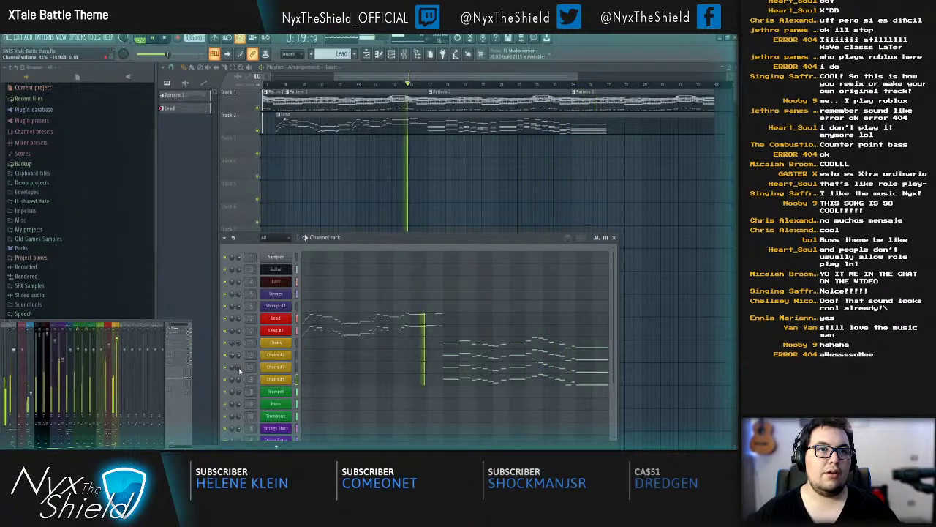
pyautogui.click(614, 238)
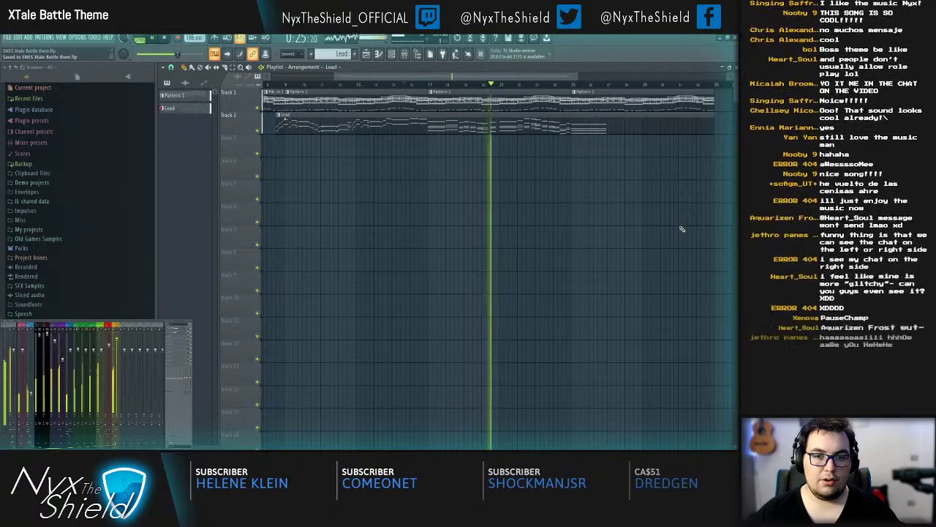
# Step: Revisit the choir sound of the Choirs #4 instrument and adjust the panning of the choir channels
pyautogui.press('F6')
pyautogui.click(282, 379)
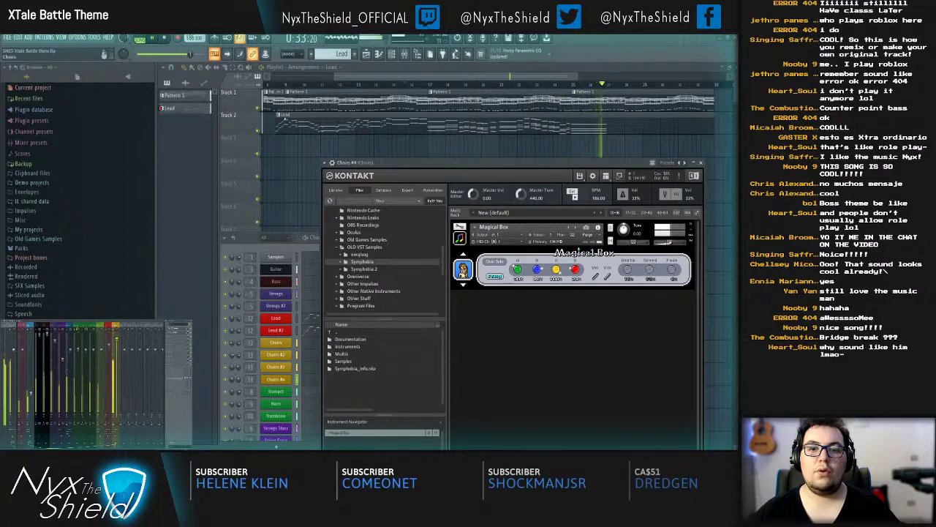
pyautogui.click(236, 345)
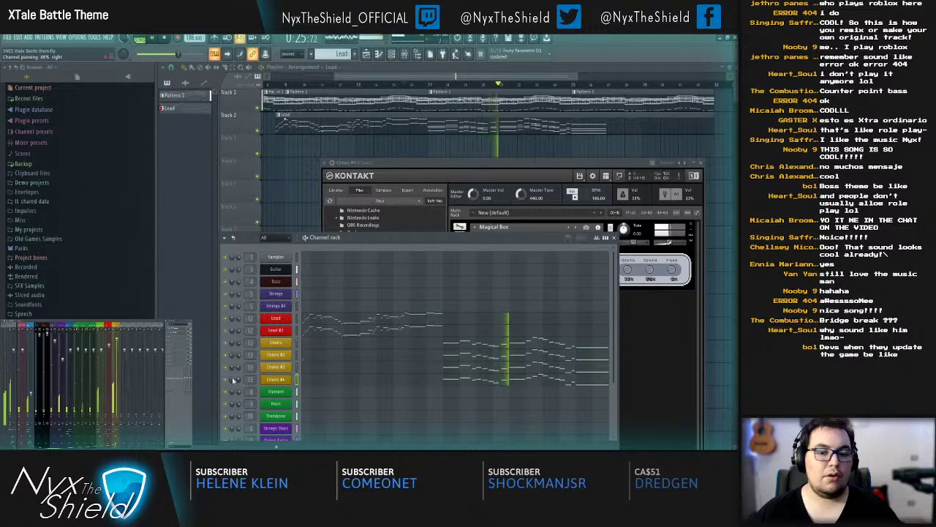
pyautogui.hotkey('alt', 'Tab')
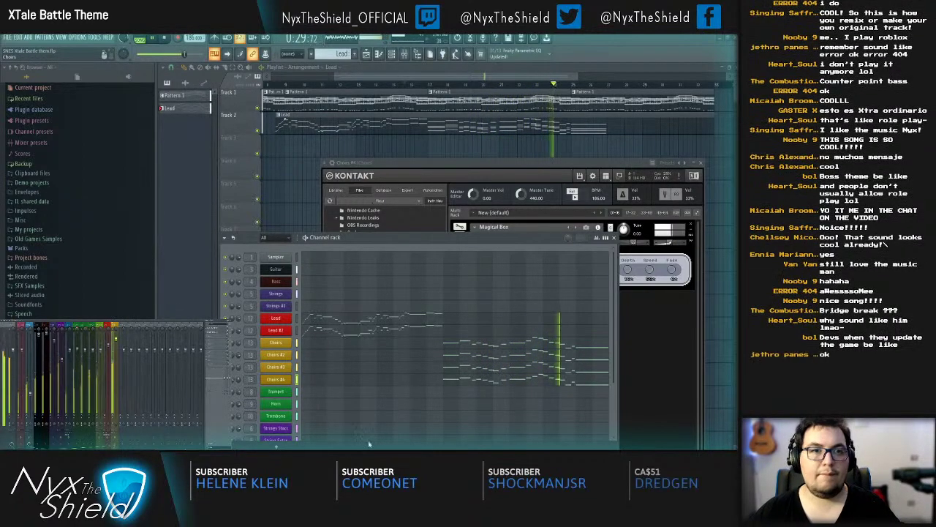
# Step: Select the whole Choirs #4 harmony, raise it one octave and play it with the other layers
pyautogui.press('space')
pyautogui.click(494, 382)
pyautogui.hotkey('ctrl', 'a')
pyautogui.hotkey('ctrl', 'Up')
pyautogui.press('space')
pyautogui.press('Escape')
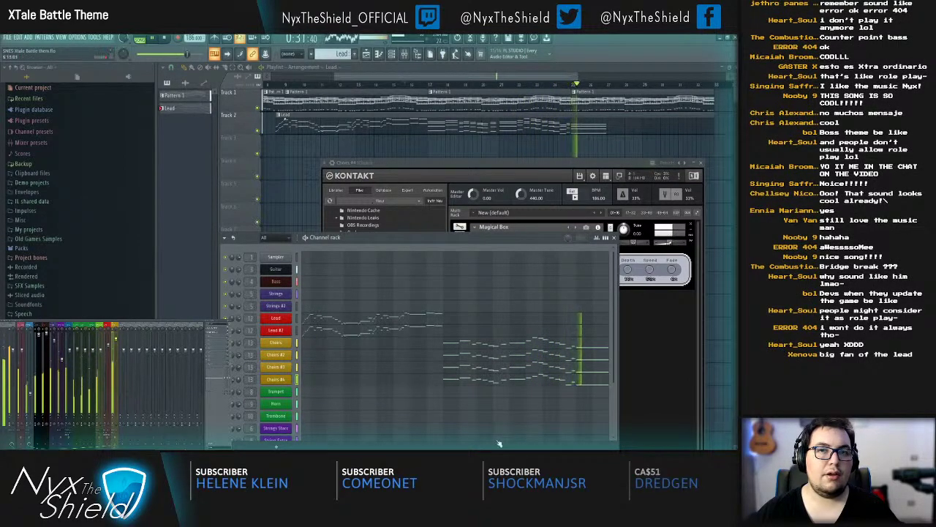
# Step: Check the Choirs #4 harmony notes in the piano roll and compare the choir layers by playback
pyautogui.click(461, 387)
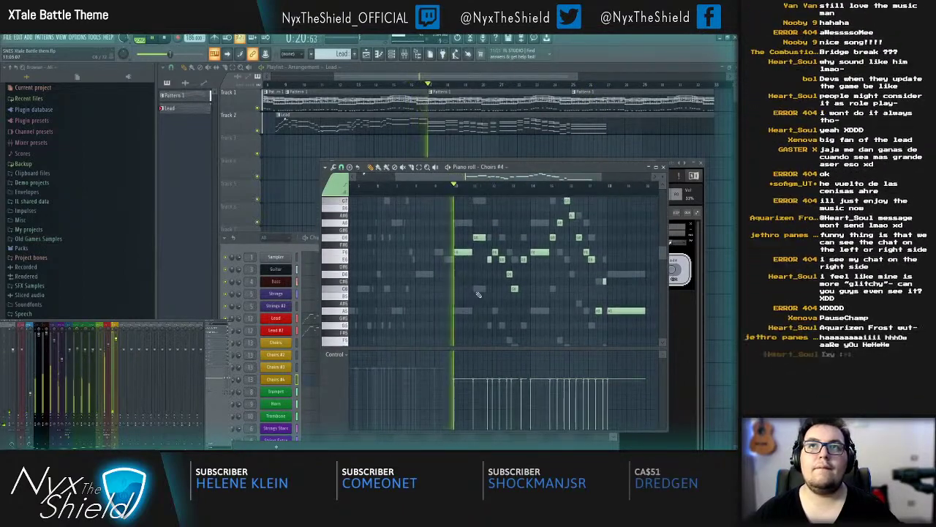
pyautogui.press('Escape')
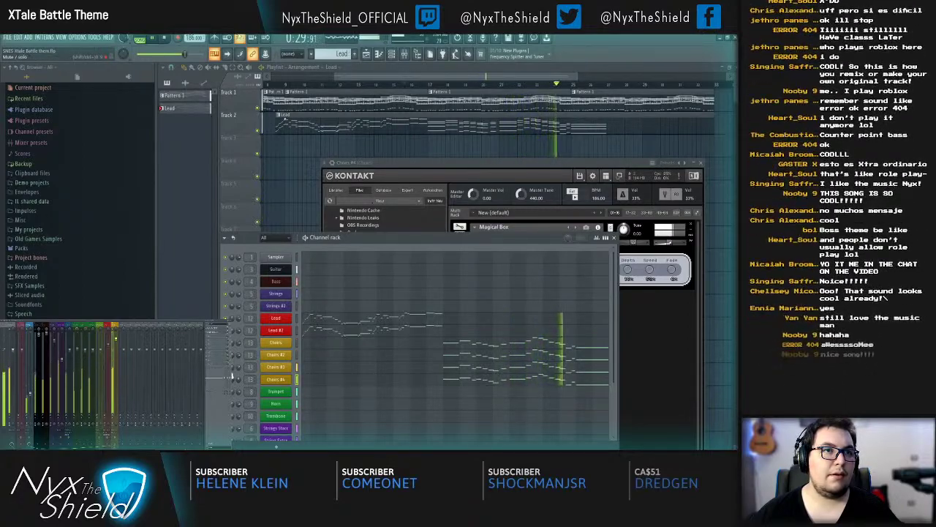
pyautogui.press('space')
pyautogui.press('space')
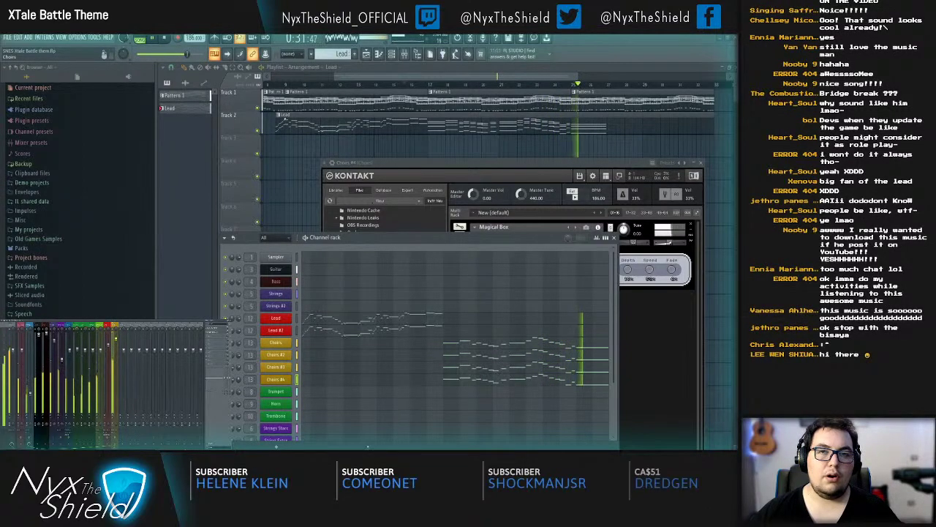
# Step: Close the channel rack and Kontakt windows to return to the whole arrangement, and save the project
pyautogui.click(614, 237)
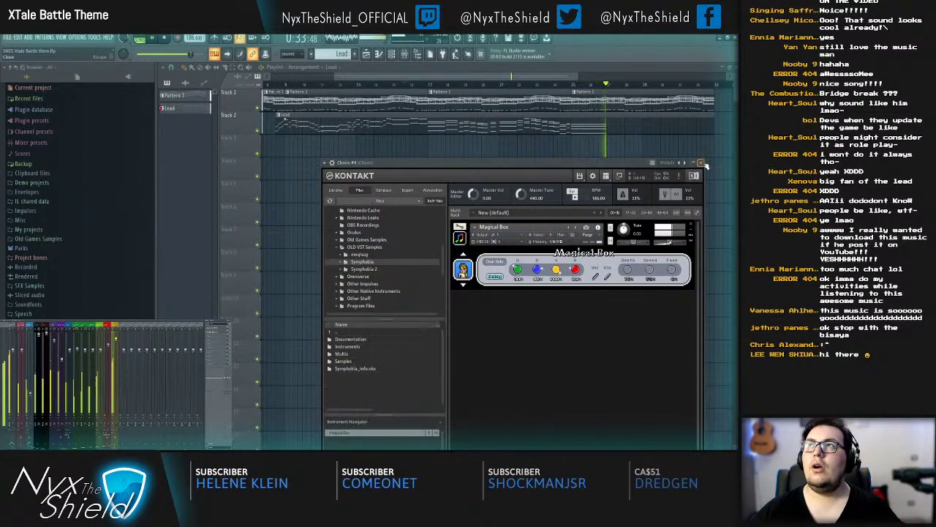
pyautogui.click(700, 162)
pyautogui.scroll(-2, 474, 87)
pyautogui.scroll(-1, 474, 86)
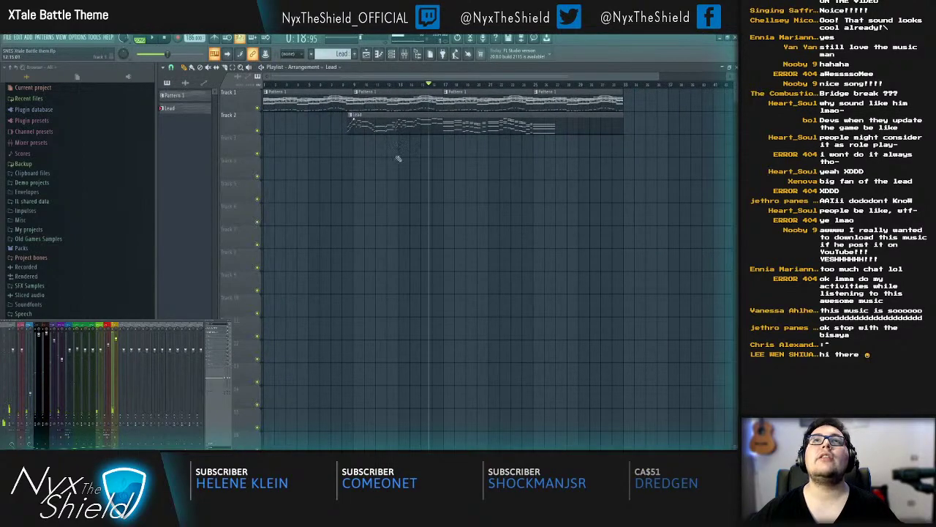
pyautogui.hotkey('ctrl', 's')
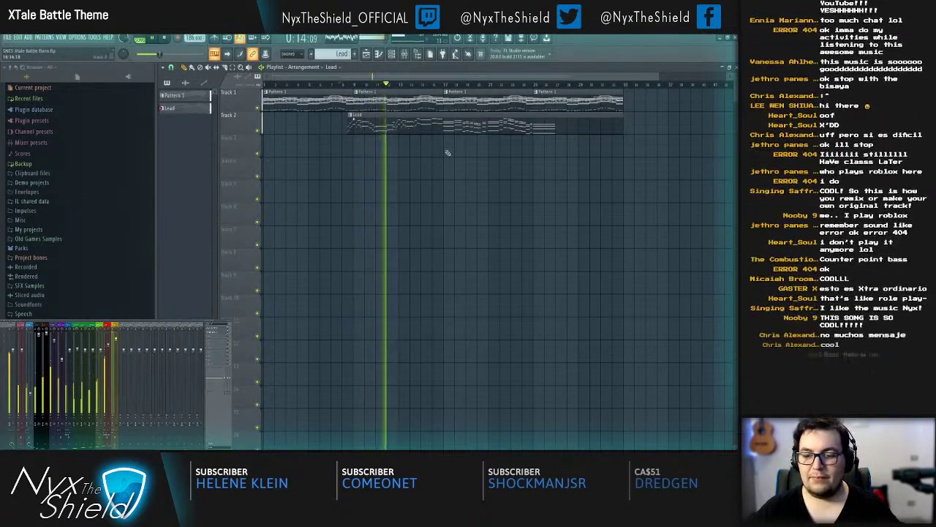
# Step: In the Lead melody, insert short D7 and C7 notes at the start of bar 8 before the long D7
pyautogui.doubleClick(446, 125)
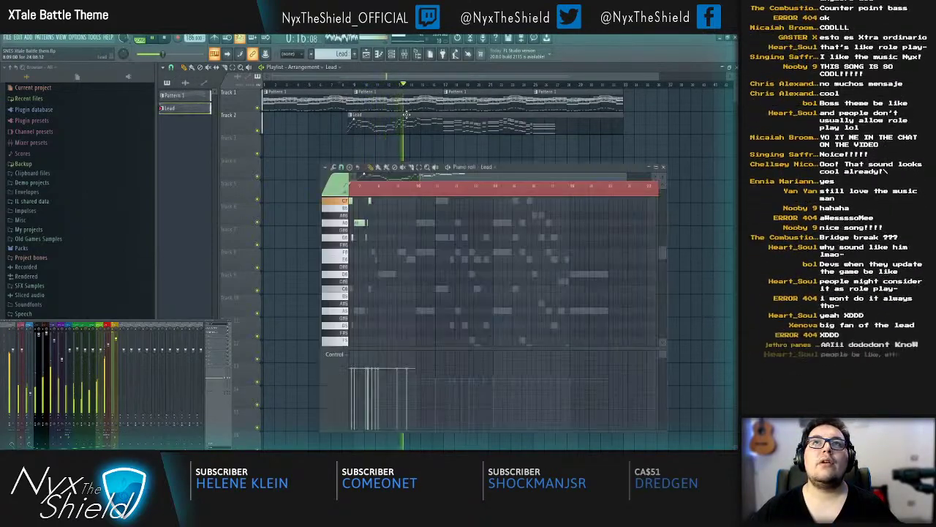
pyautogui.scroll(-2, 414, 190)
pyautogui.scroll(4, 450, 201)
pyautogui.scroll(5, 453, 195)
pyautogui.press('space')
pyautogui.scroll(2, 395, 194)
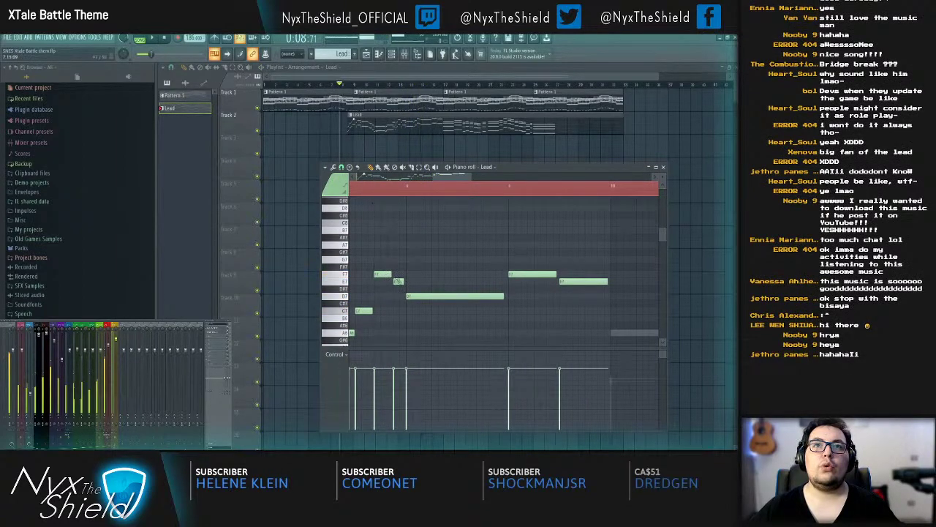
pyautogui.press('space')
pyautogui.moveTo(423, 285); pyautogui.dragTo(471, 337)
pyautogui.rightClick(511, 329)
pyautogui.moveTo(414, 297)
pyautogui.mouseDown()
pyautogui.moveTo(501, 310)
pyautogui.moveTo(416, 311)
pyautogui.mouseUp()
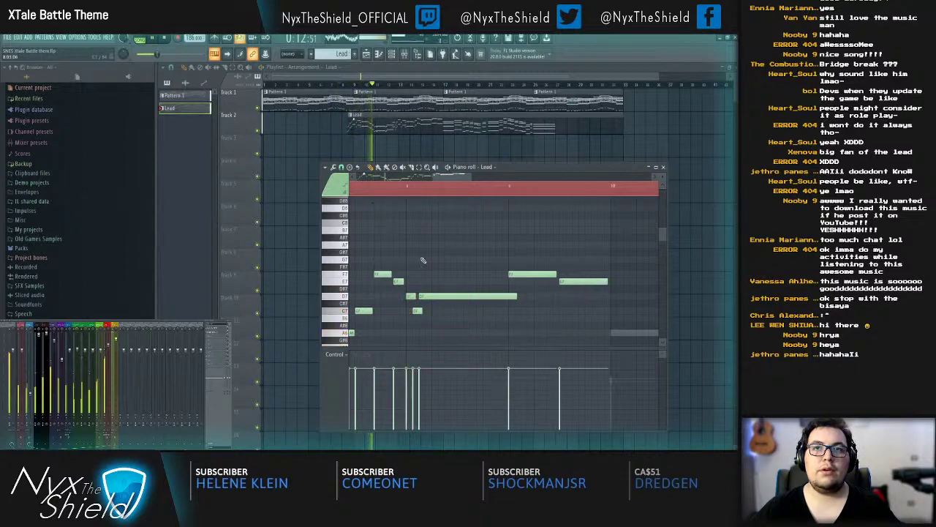
# Step: Add short C7, D7 and E7 notes at the end of bar 8 leading into the F7, and play them back
pyautogui.moveTo(426, 249); pyautogui.dragTo(417, 223)
pyautogui.moveTo(536, 228); pyautogui.dragTo(462, 235)
pyautogui.press('space')
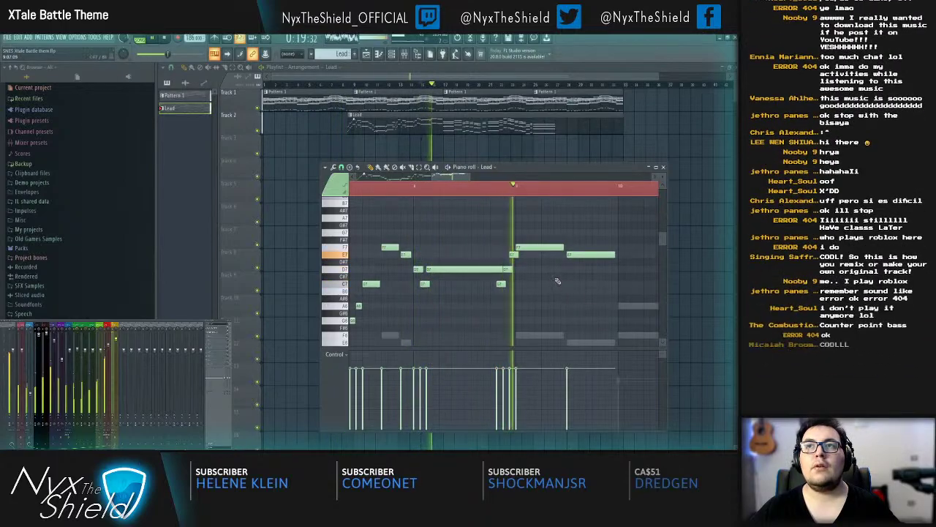
pyautogui.press('space')
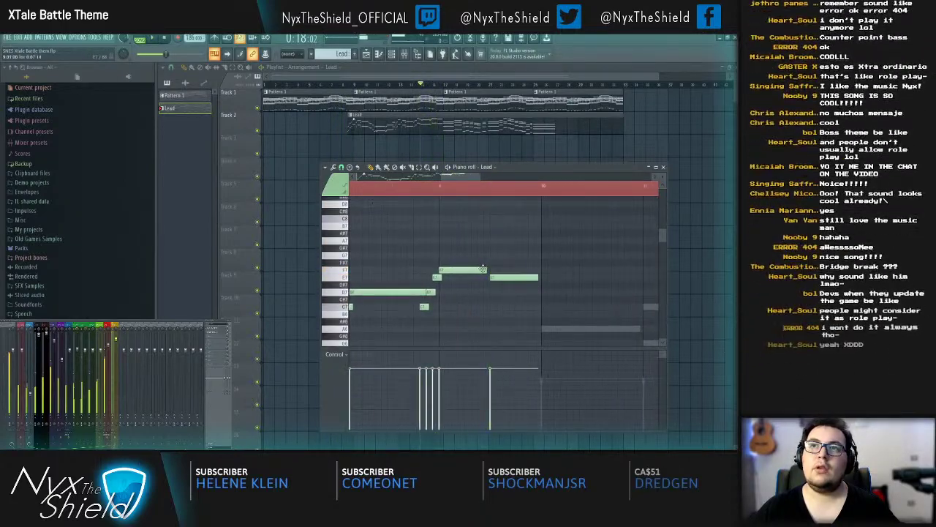
# Step: Replace the Lead's two long bar 9 notes with the run F7, G7, F7, E7, D7, C#7, ending on A6 in bar 10
pyautogui.moveTo(485, 270); pyautogui.dragTo(454, 270)
pyautogui.click(459, 278)
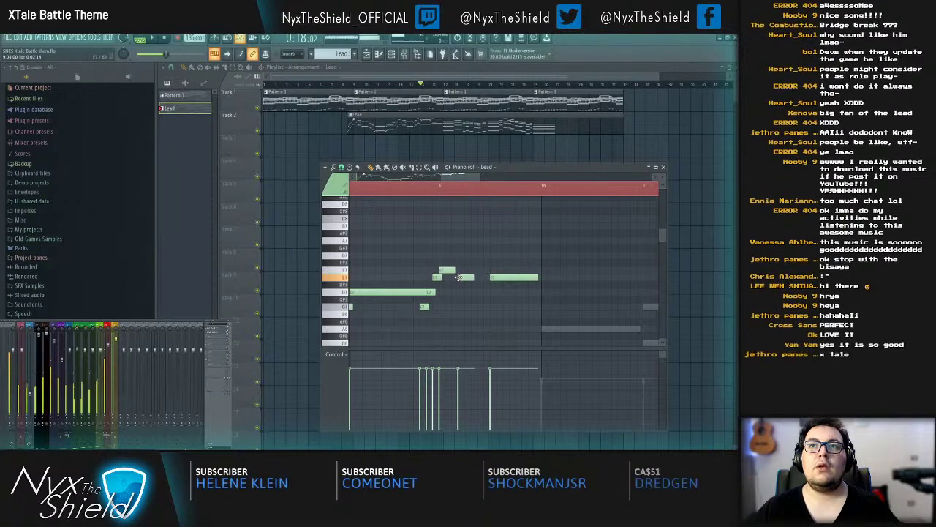
pyautogui.press('space')
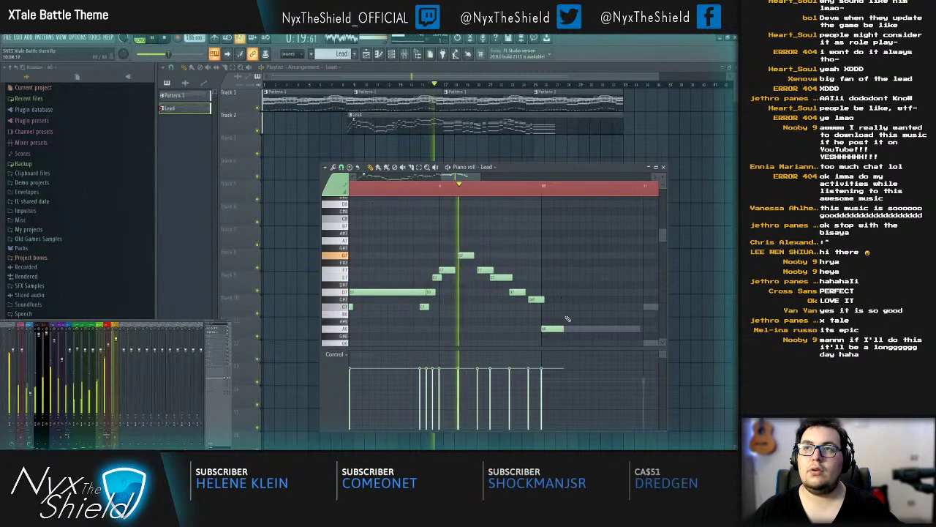
# Step: Lengthen the Lead's A6 note in bar 10 to about one bar and check the run in the arrangement
pyautogui.moveTo(559, 298); pyautogui.dragTo(533, 305)
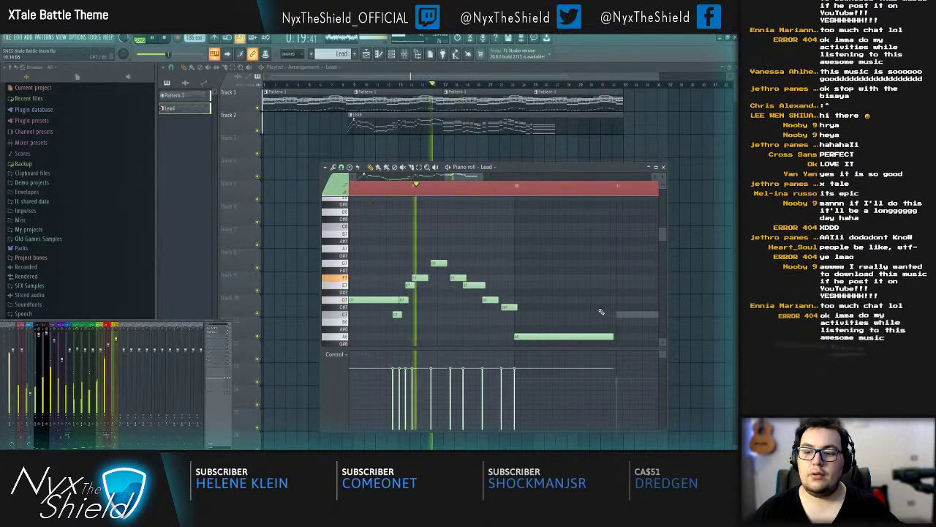
pyautogui.rightClick(587, 337)
pyautogui.moveTo(524, 282); pyautogui.dragTo(525, 290)
pyautogui.moveTo(606, 293)
pyautogui.mouseDown()
pyautogui.moveTo(565, 292)
pyautogui.moveTo(613, 300)
pyautogui.mouseUp()
pyautogui.press('Escape')
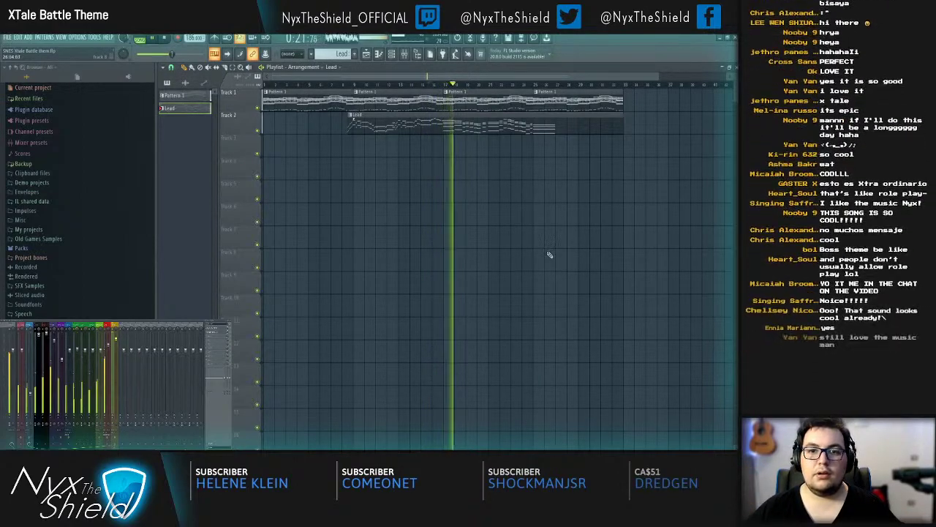
# Step: In the Lead melody, close the bar 9 run with a D7 note about one bar long in bar 10
pyautogui.press('F6')
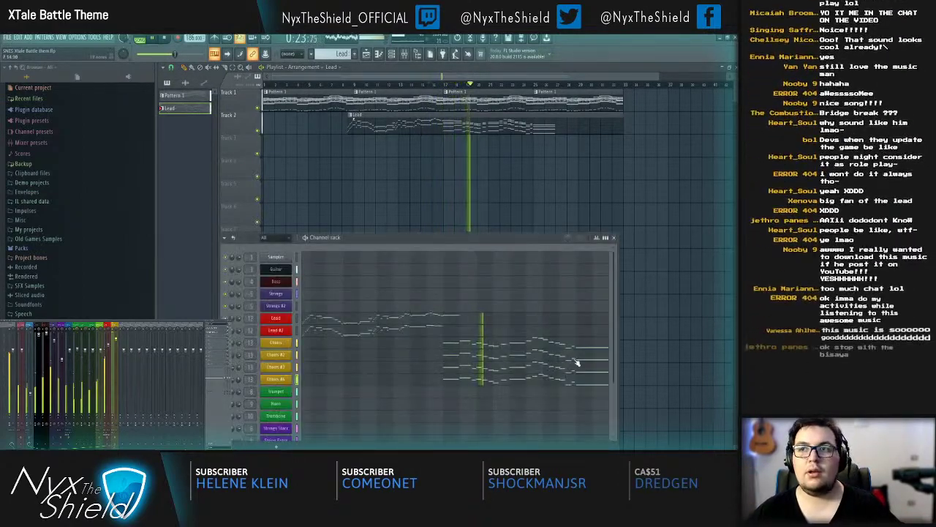
pyautogui.click(458, 318)
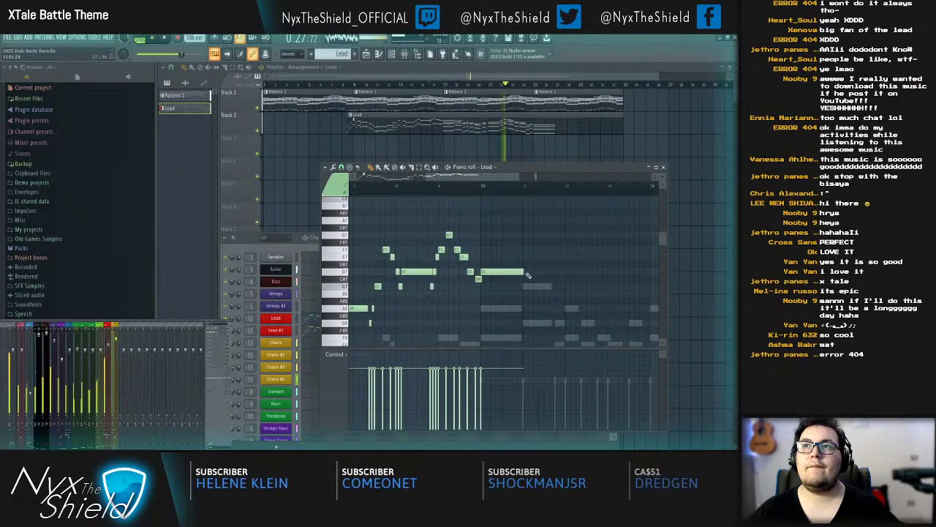
pyautogui.press('F7')
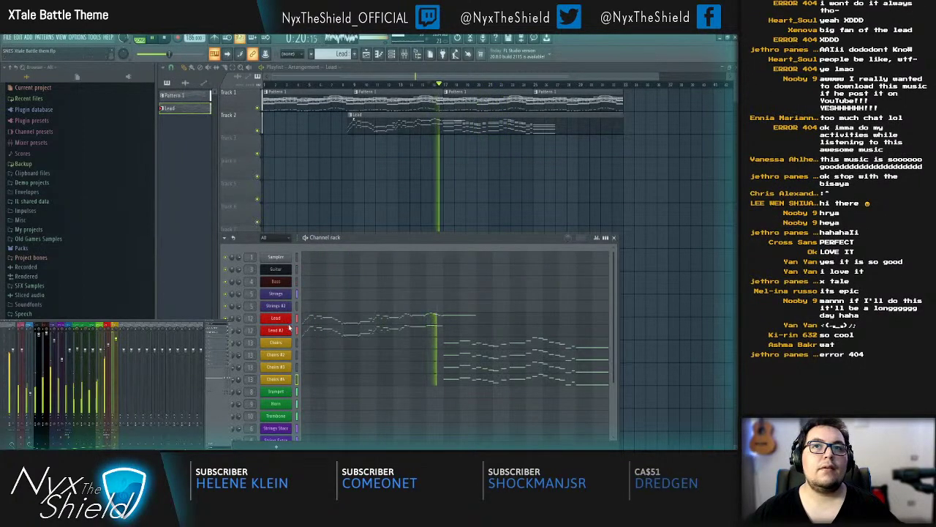
# Step: Examine the Lead channel's Magical Box instrument in Kontakt and play back the Lead's transition into the choirs
pyautogui.click(284, 322)
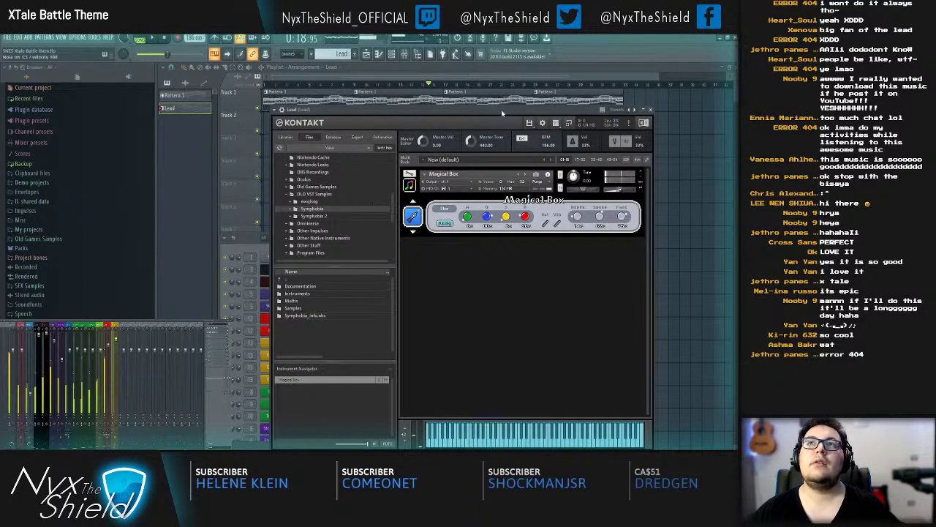
pyautogui.press('Escape')
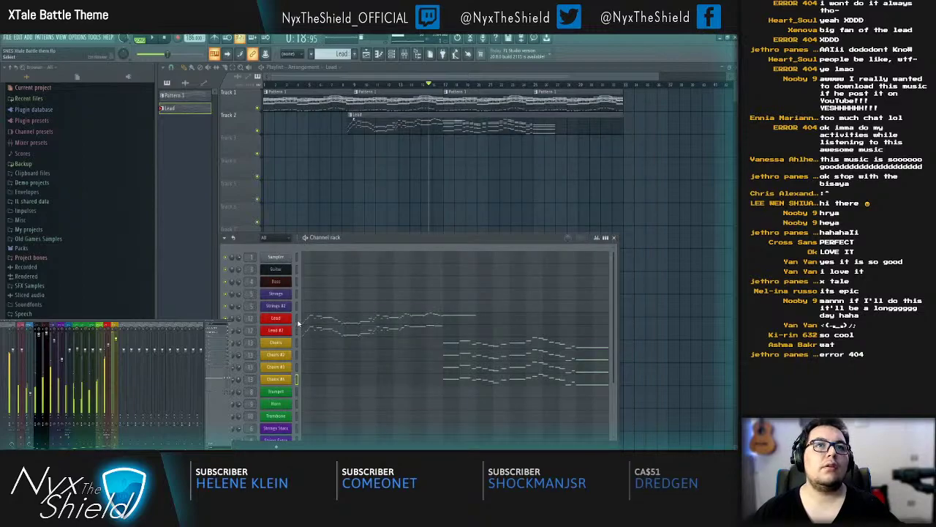
pyautogui.click(276, 379)
pyautogui.press('Escape')
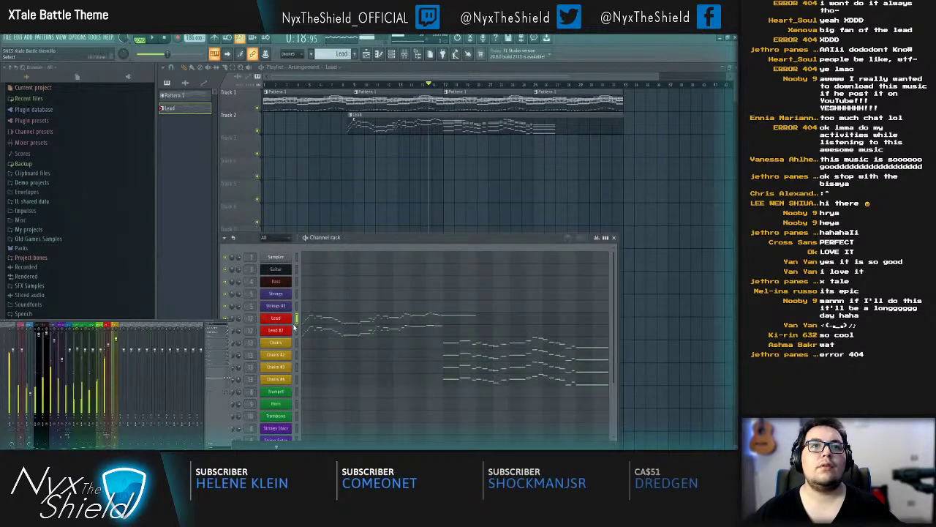
pyautogui.press('space')
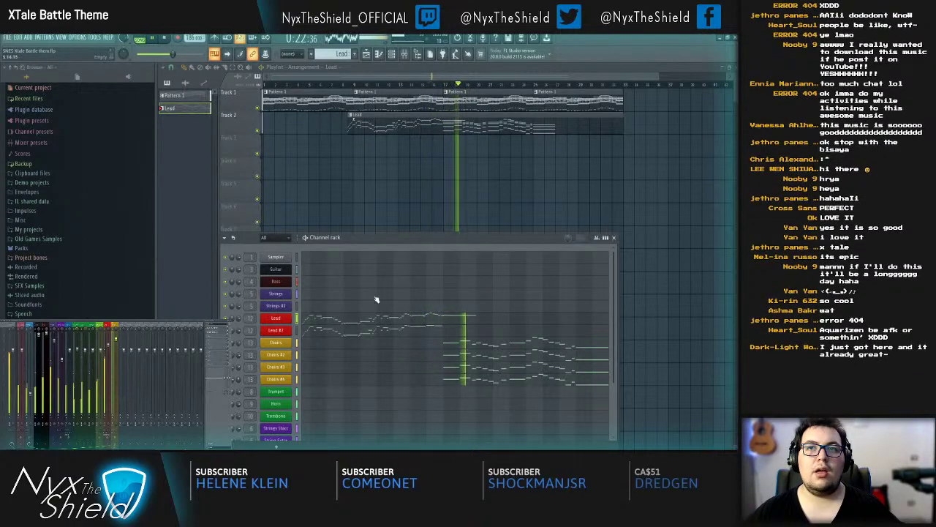
pyautogui.click(282, 322)
pyautogui.press('space')
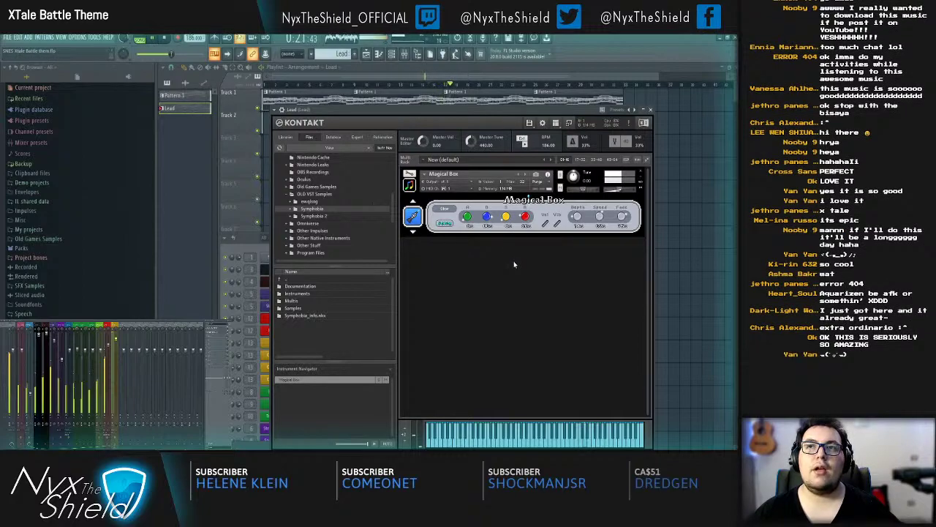
pyautogui.press('Escape')
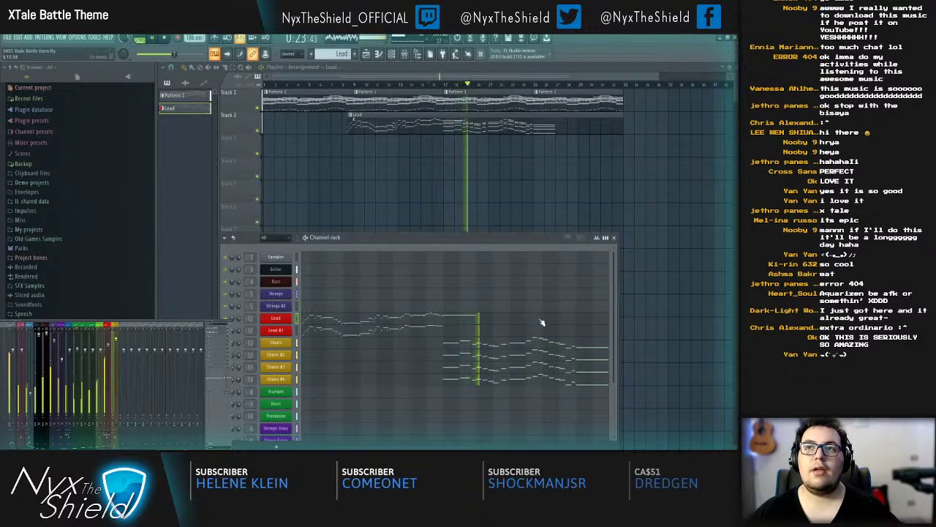
# Step: Slice the Lead clip on Track 2 at bar 17, where the choir section begins
pyautogui.press('F6')
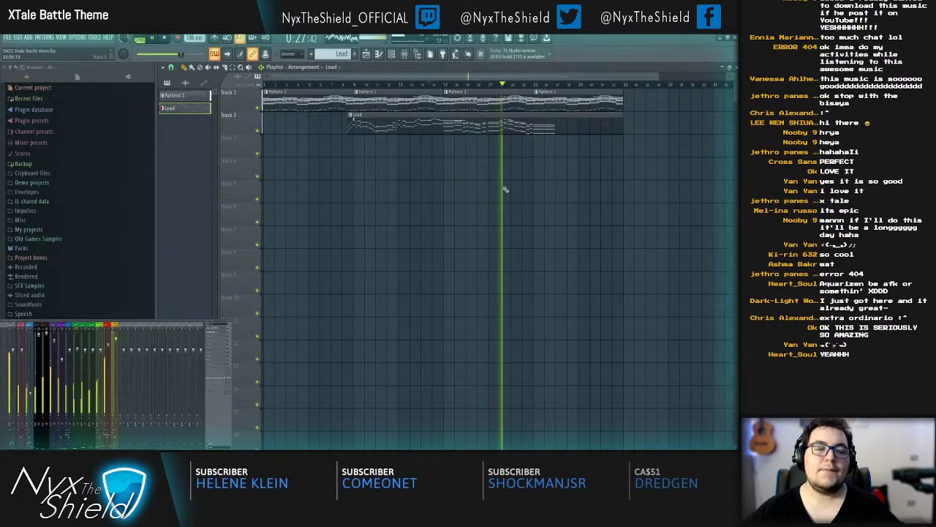
pyautogui.scroll(-1, 512, 209)
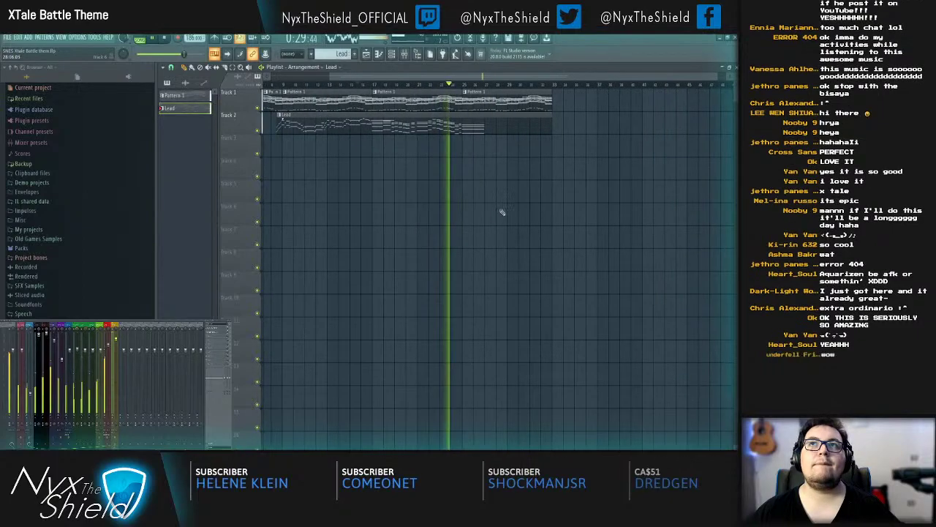
pyautogui.press('F6')
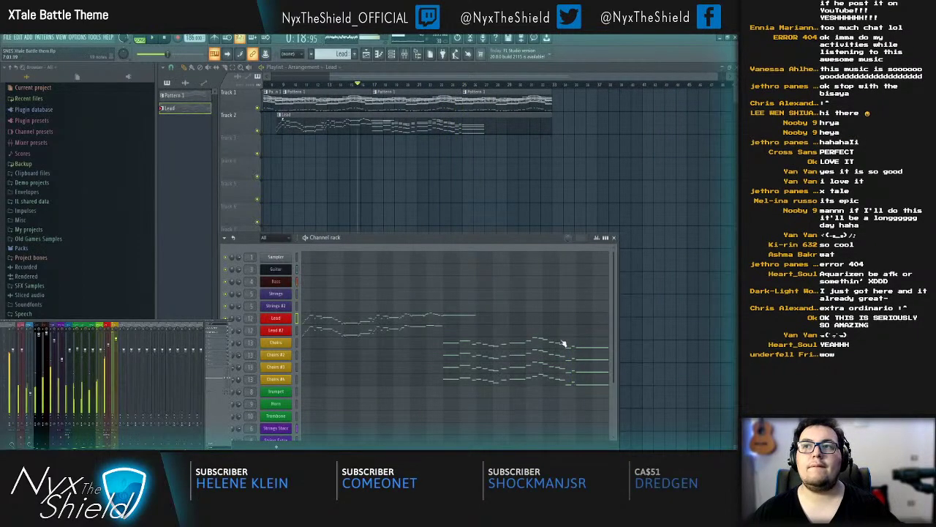
pyautogui.press('F6')
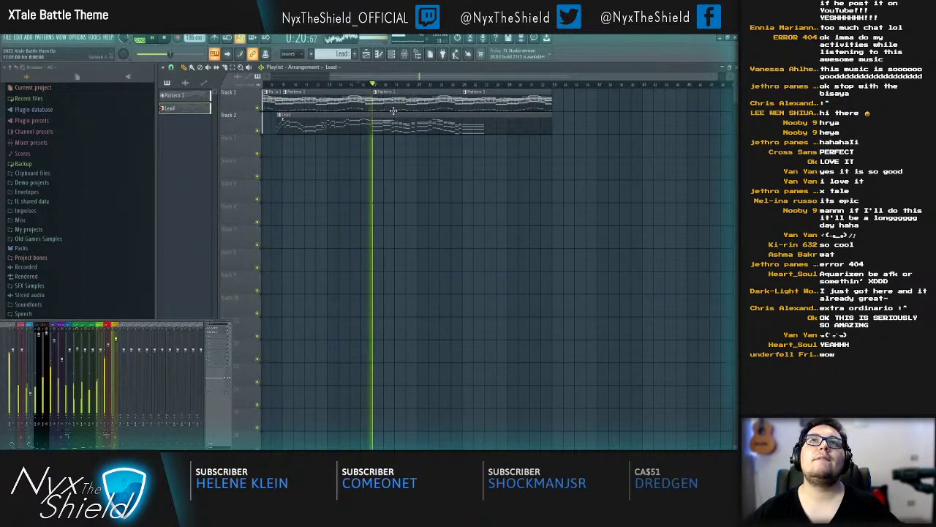
pyautogui.click(225, 67)
pyautogui.hscroll(1, 370, 88)
pyautogui.scroll(3, 370, 88)
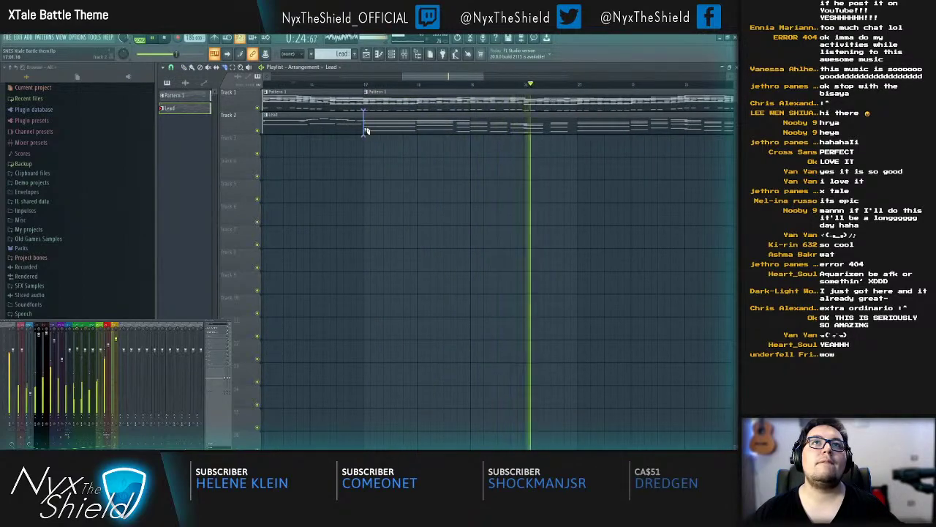
# Step: Place a copy of the Lead clip's choir section on Track 3, starting at bar 25
pyautogui.click(184, 67)
pyautogui.hscroll(5, 447, 253)
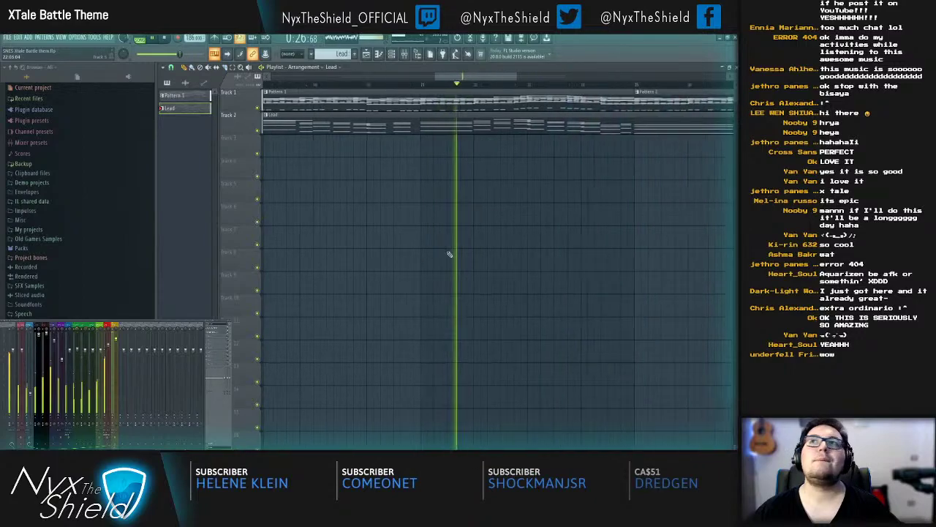
pyautogui.click(462, 144)
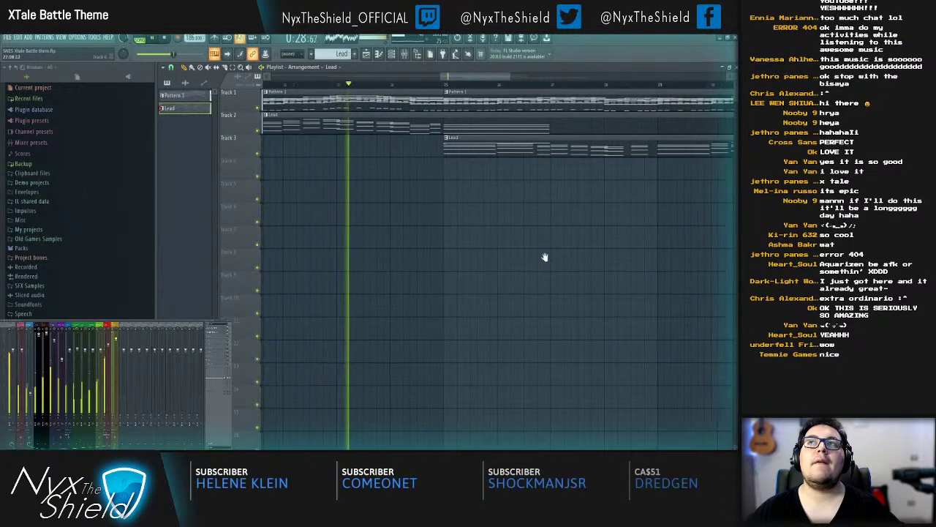
pyautogui.hscroll(3, 535, 237)
pyautogui.scroll(-3, 561, 83)
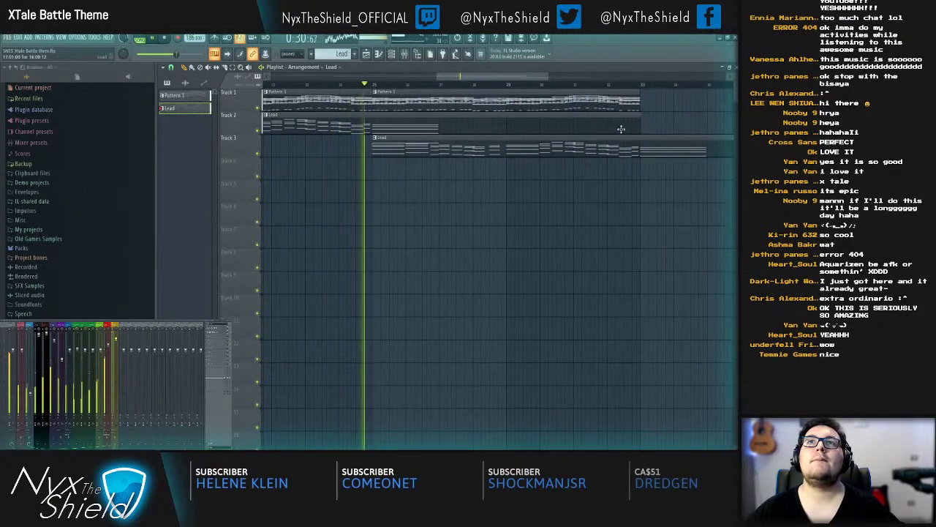
# Step: Trim the second Lead clip on Track 2 to end at bar 25 and move the Track 3 copy up behind it
pyautogui.moveTo(640, 125); pyautogui.dragTo(371, 126)
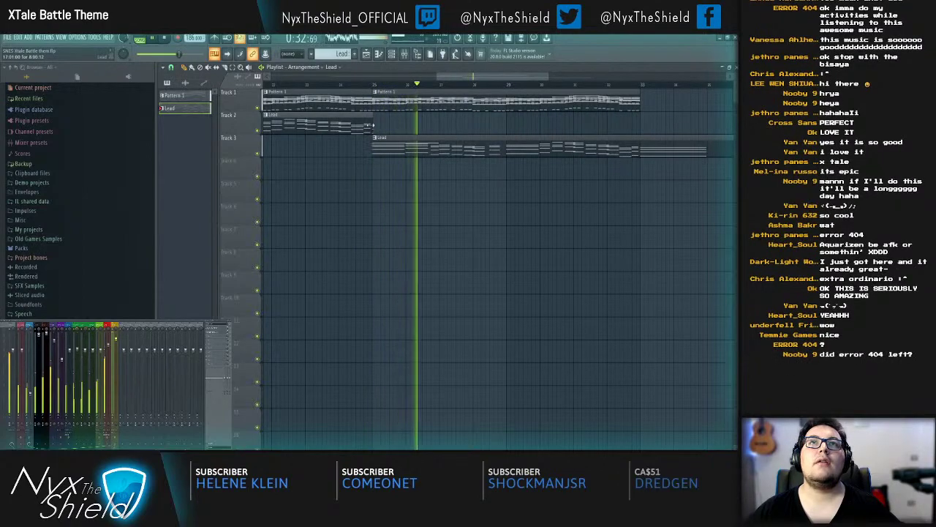
pyautogui.scroll(-2, 382, 87)
pyautogui.moveTo(459, 127); pyautogui.dragTo(467, 169)
pyautogui.hotkey('shift', 'Up')
pyautogui.hotkey('ctrl', 'd')
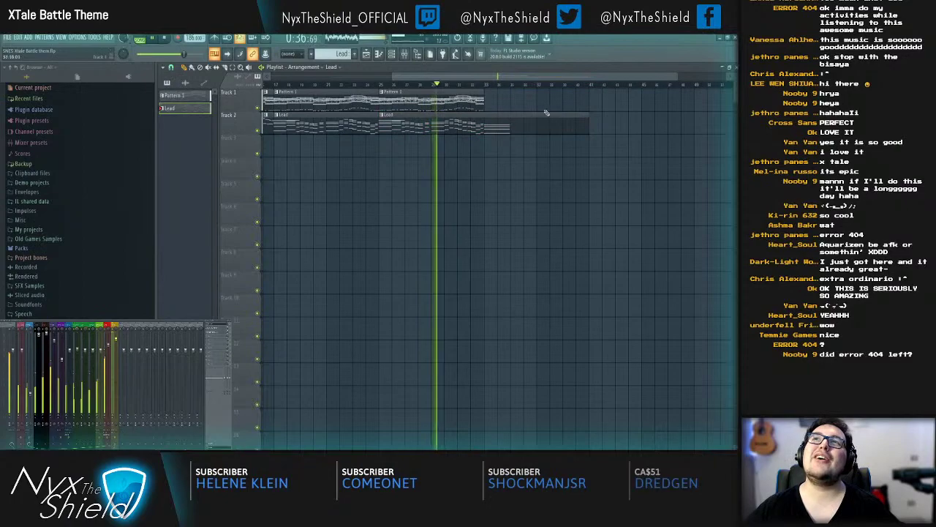
# Step: Add another Pattern 1 clip on Track 1 at bar 33 under the repeated choir section and save the project
pyautogui.moveTo(506, 101); pyautogui.dragTo(477, 108)
pyautogui.hotkey('ctrl', 'b')
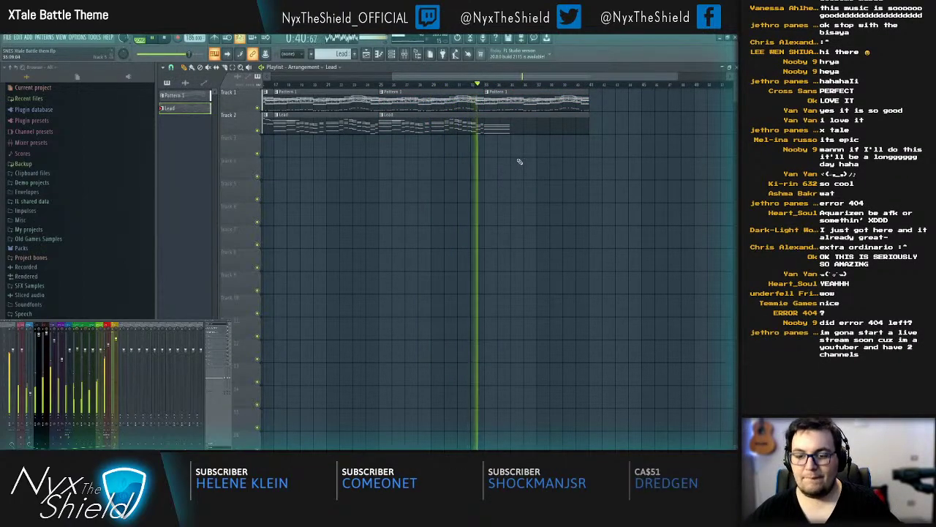
pyautogui.scroll(-4, 589, 173)
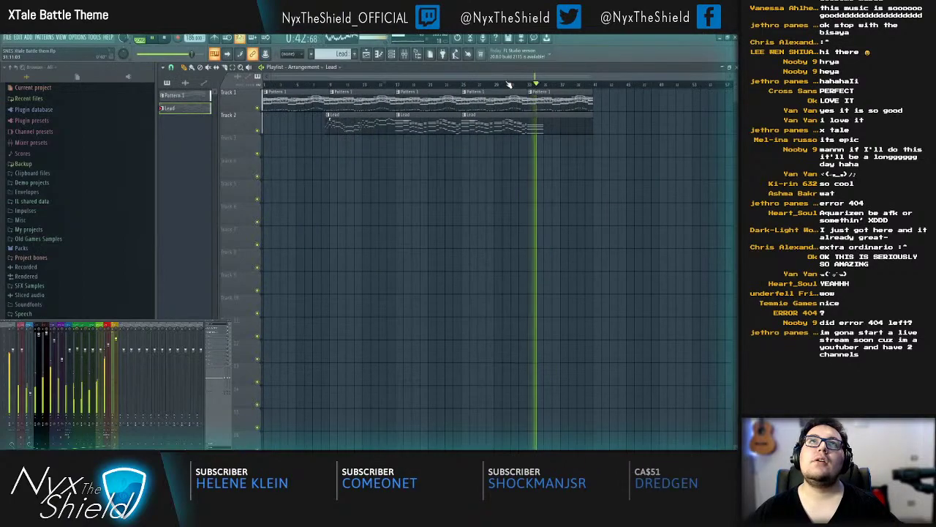
pyautogui.hotkey('ctrl', 's')
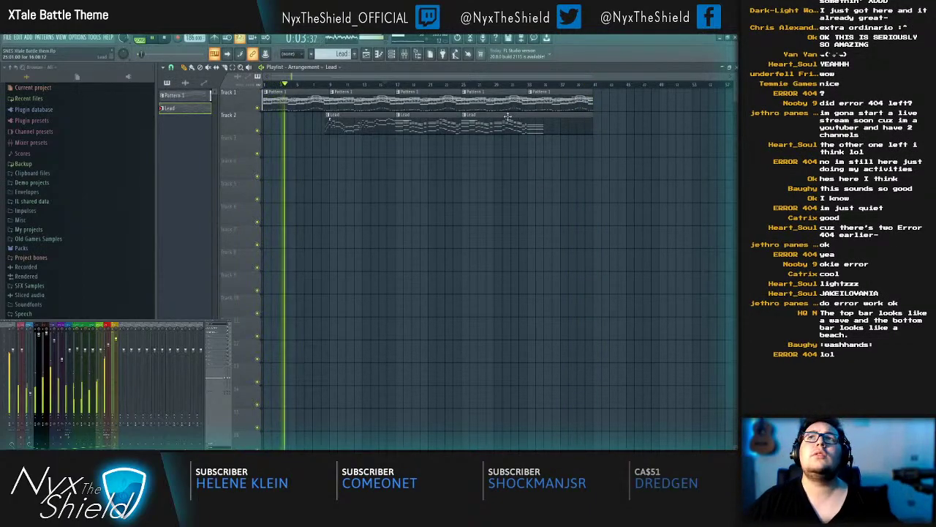
# Step: Stop playback, select all clips in the arrangement and shift them one bar later to start at bar 2
pyautogui.scroll(3, 401, 88)
pyautogui.press('space')
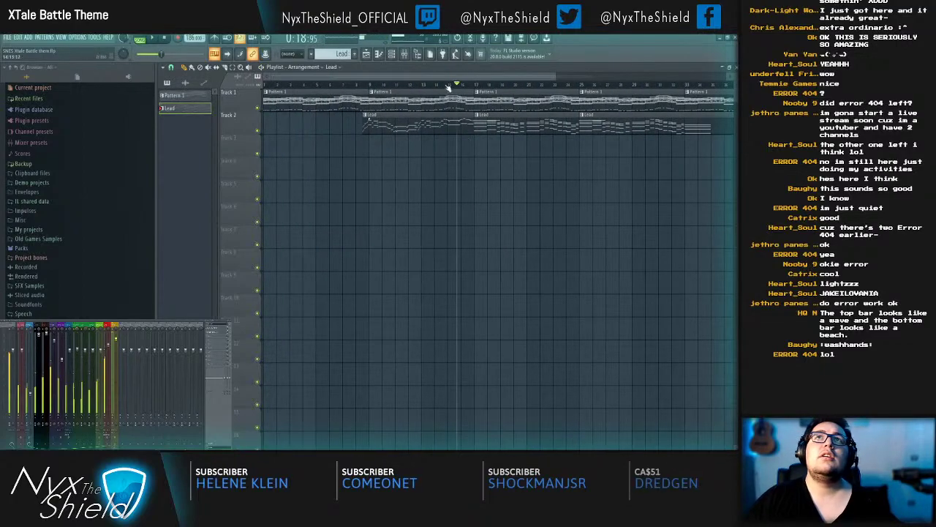
pyautogui.click(454, 86)
pyautogui.scroll(-3, 458, 103)
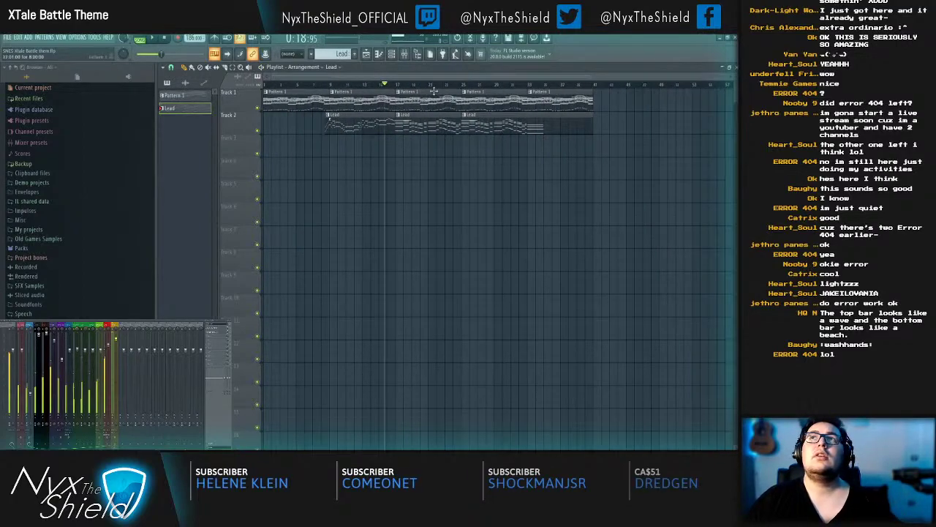
pyautogui.hotkey('ctrl', 'a')
pyautogui.scroll(3, 294, 85)
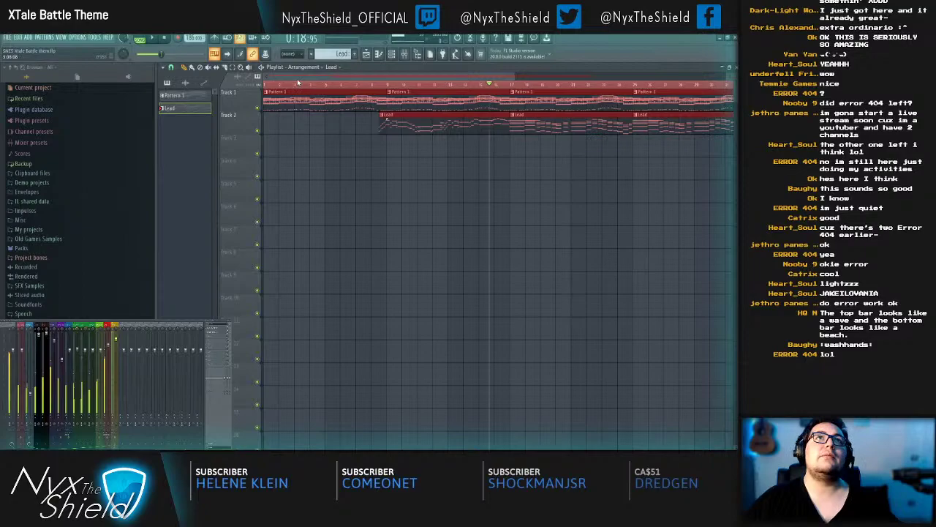
pyautogui.scroll(3, 321, 109)
pyautogui.moveTo(321, 108)
pyautogui.mouseDown()
pyautogui.moveTo(343, 108)
pyautogui.moveTo(331, 103)
pyautogui.mouseUp()
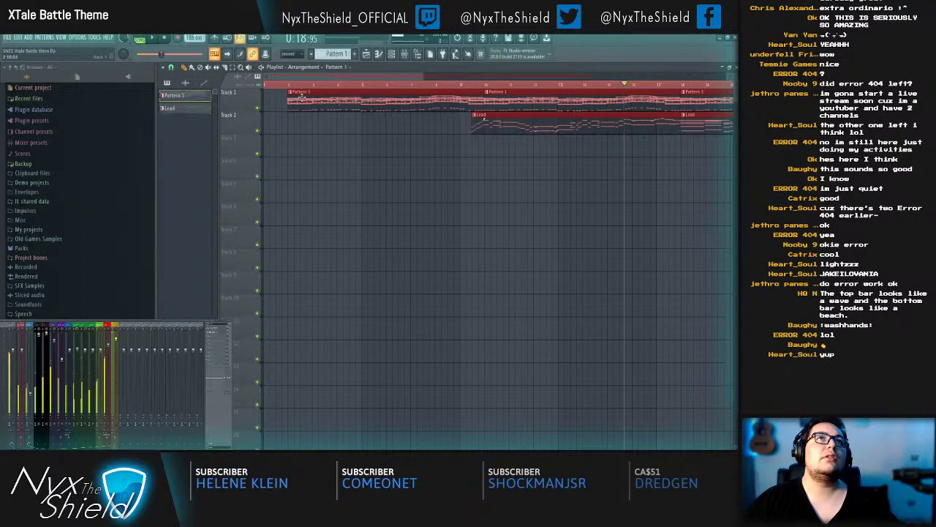
# Step: Deselect all clips, play the arrangement from just before bar 2 and save the project
pyautogui.hotkey('ctrl', 'd')
pyautogui.click(284, 84)
pyautogui.hotkey('ctrl', 'd')
pyautogui.press('space')
pyautogui.hotkey('ctrl', 's')
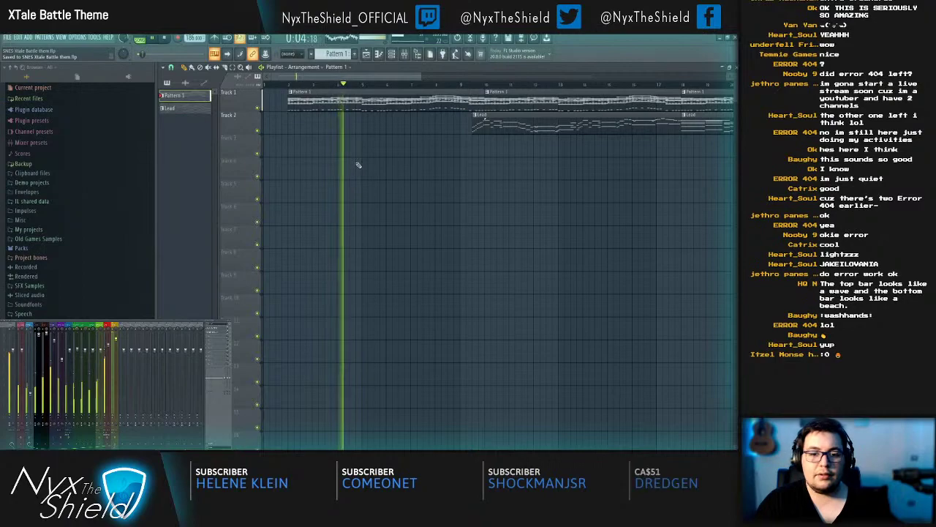
# Step: Review the Guitar notes and the other channels of Pattern 1 while the arrangement plays
pyautogui.press('F6')
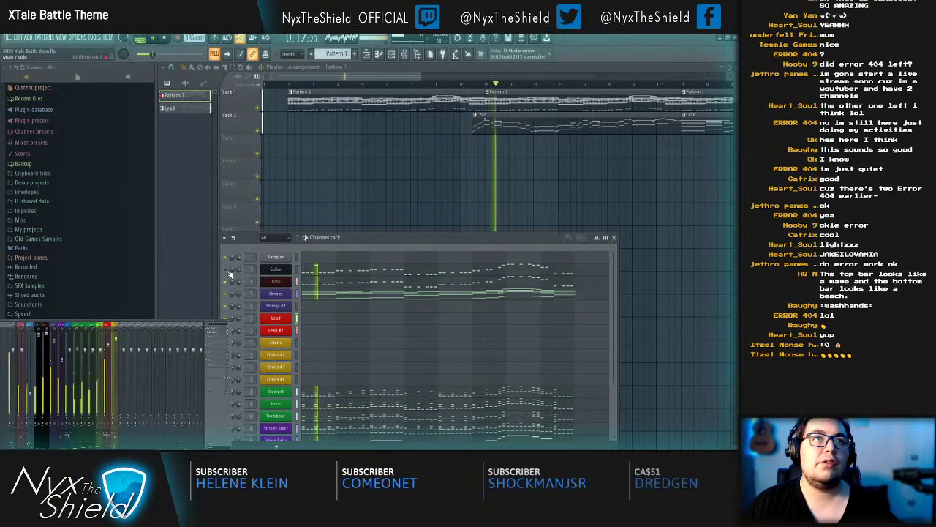
pyautogui.click(347, 270)
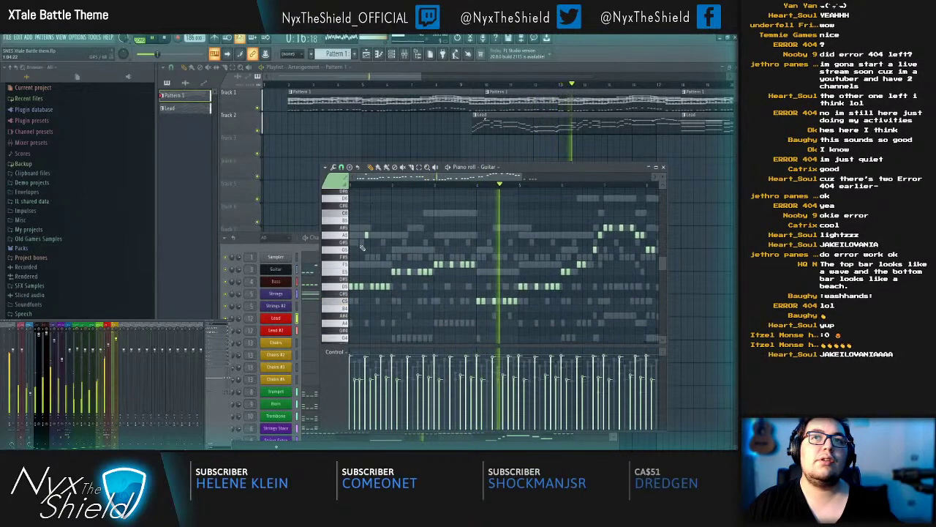
pyautogui.press('Escape')
pyautogui.scroll(-3, 324, 385)
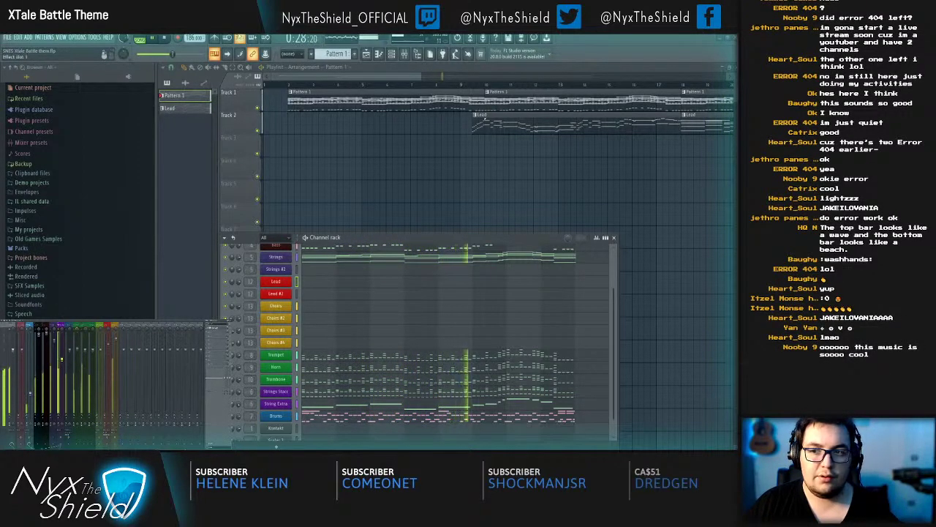
# Step: Follow playback through the repeated choir section and open Pattern 1's Guitar notes from the final clip
pyautogui.click(614, 238)
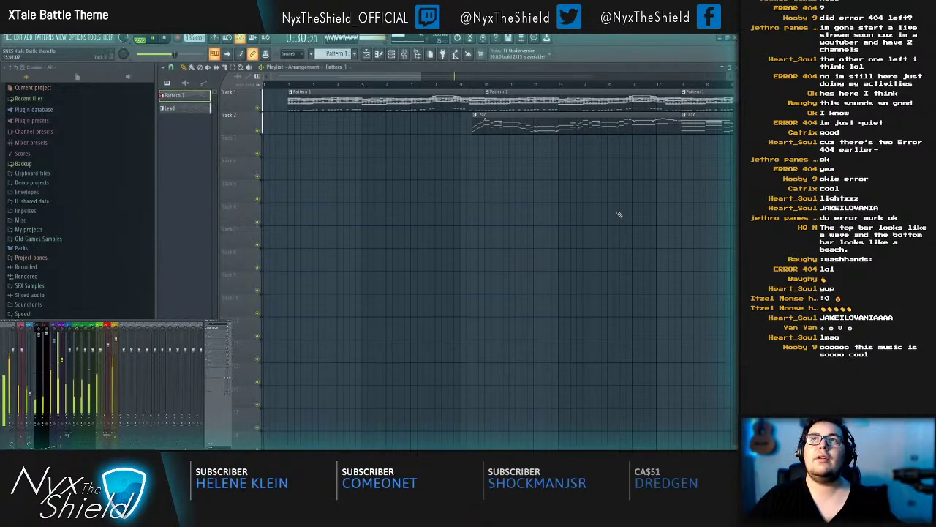
pyautogui.scroll(-2, 467, 286)
pyautogui.moveTo(467, 286); pyautogui.dragTo(427, 278)
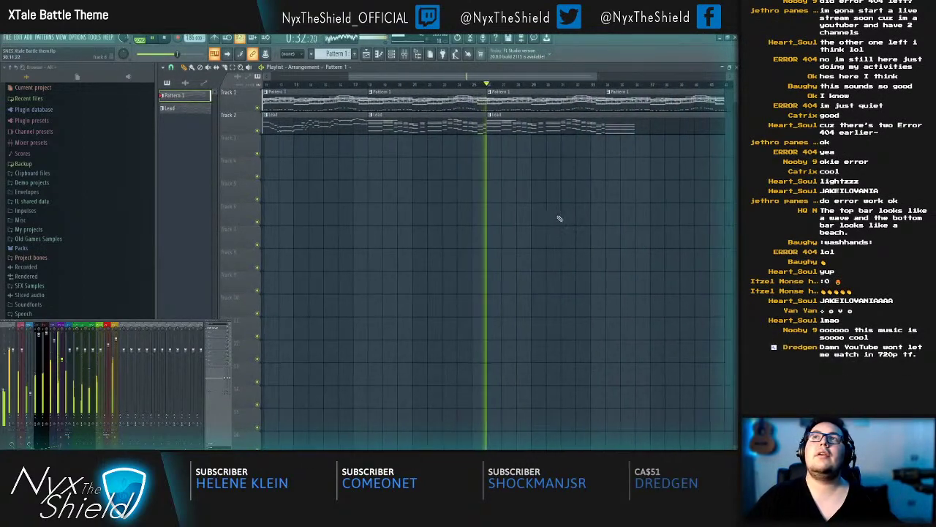
pyautogui.moveTo(587, 219); pyautogui.dragTo(484, 243)
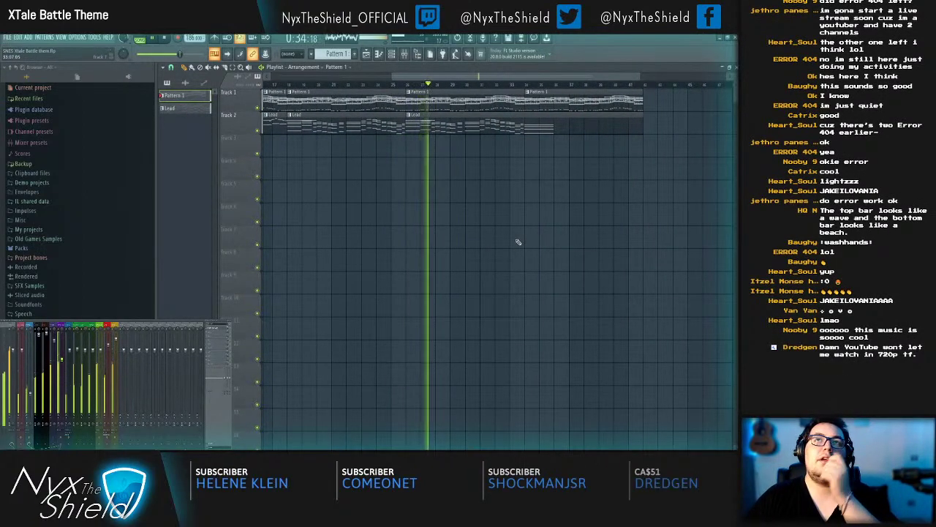
pyautogui.hscroll(1, 522, 223)
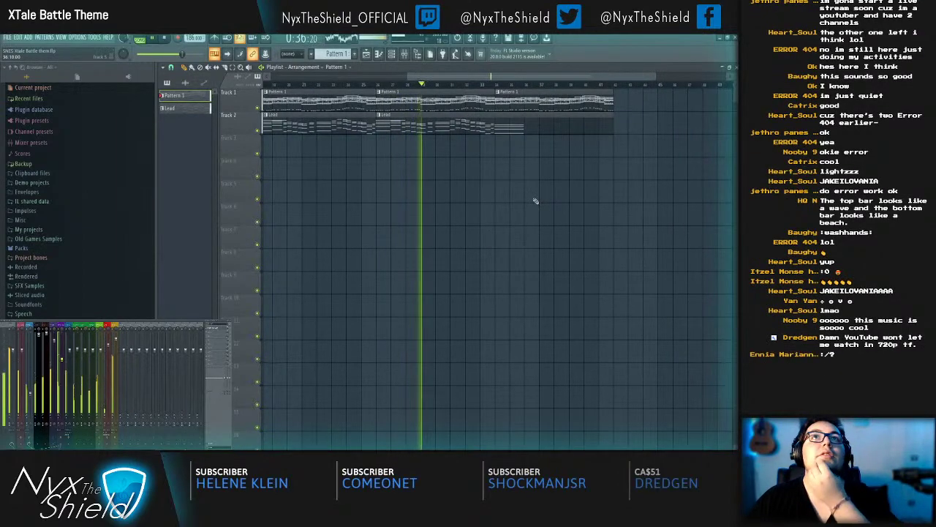
pyautogui.doubleClick(521, 90)
pyautogui.press('Escape')
pyautogui.moveTo(530, 186); pyautogui.dragTo(448, 184)
pyautogui.doubleClick(450, 91)
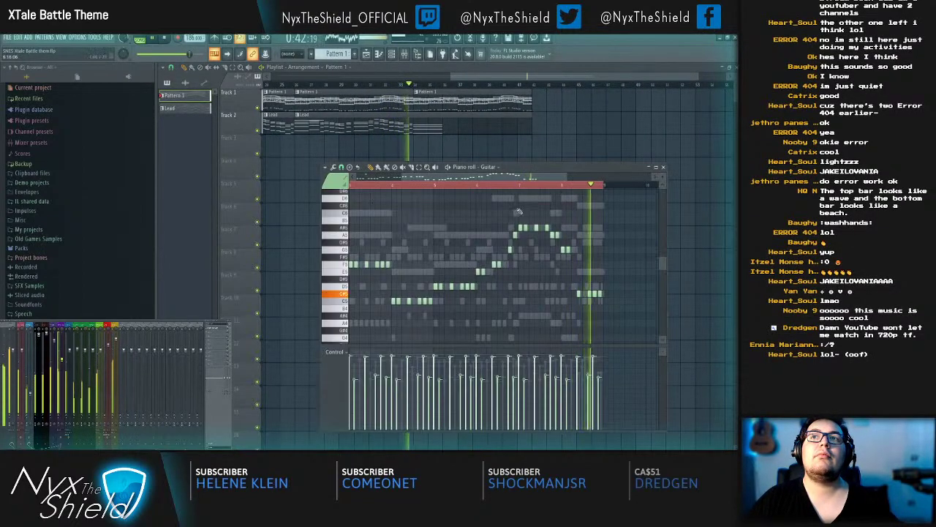
# Step: Cut all notes from Pattern 1's Drums channel and create a new pattern
pyautogui.press('Escape')
pyautogui.press('F6')
pyautogui.click(414, 420)
pyautogui.hotkey('ctrl', 'x')
pyautogui.press('Escape')
pyautogui.click(355, 55)
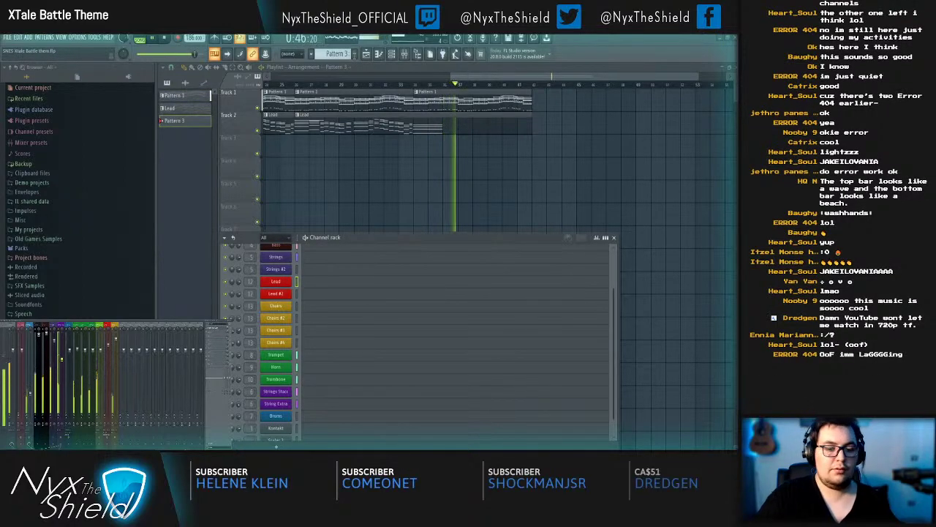
# Step: Name the new pattern Drums, place it on Track 4 at bar 2 and paste the cut notes into its Drums channel
pyautogui.scroll(2, 352, 75)
pyautogui.moveTo(317, 172); pyautogui.dragTo(734, 180)
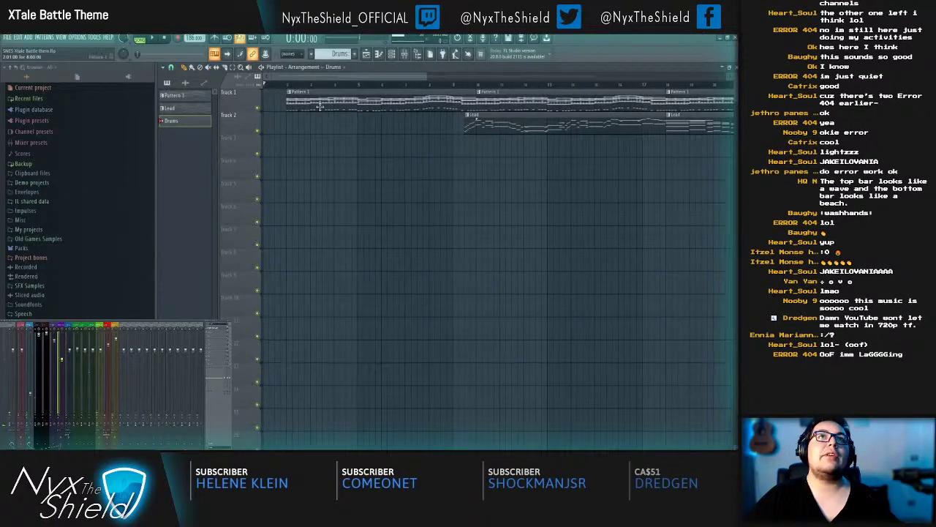
pyautogui.click(293, 172)
pyautogui.doubleClick(294, 171)
pyautogui.scroll(-1, 307, 391)
pyautogui.click(313, 406)
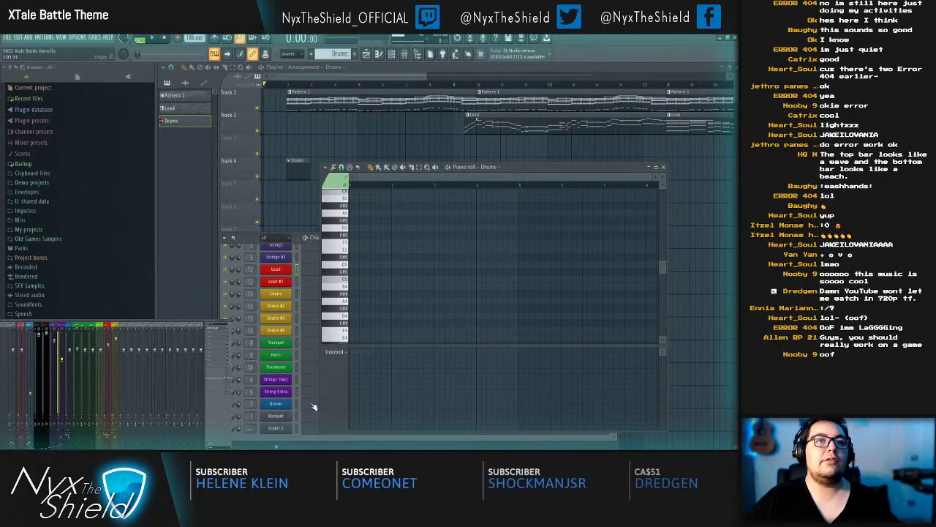
pyautogui.hotkey('ctrl', 'v')
pyautogui.press('Escape')
pyautogui.press('Escape')
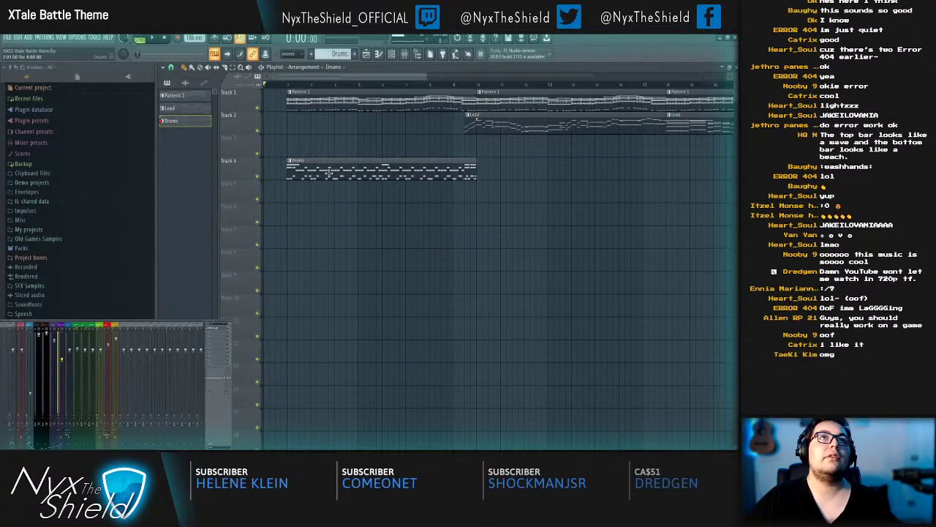
# Step: Duplicate the Drums clip four times along Track 4 to span the whole arrangement, with the clips deselected
pyautogui.scroll(-5, 311, 87)
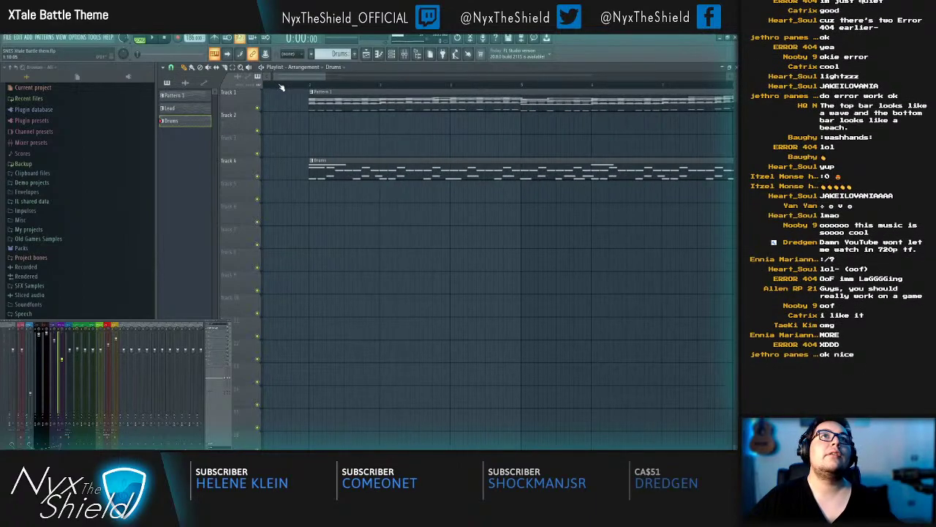
pyautogui.moveTo(310, 137); pyautogui.dragTo(314, 190)
pyautogui.hotkey('ctrl', 'b')
pyautogui.hotkey('ctrl', 'b')
pyautogui.hotkey('ctrl', 'b')
pyautogui.hotkey('ctrl', 'b')
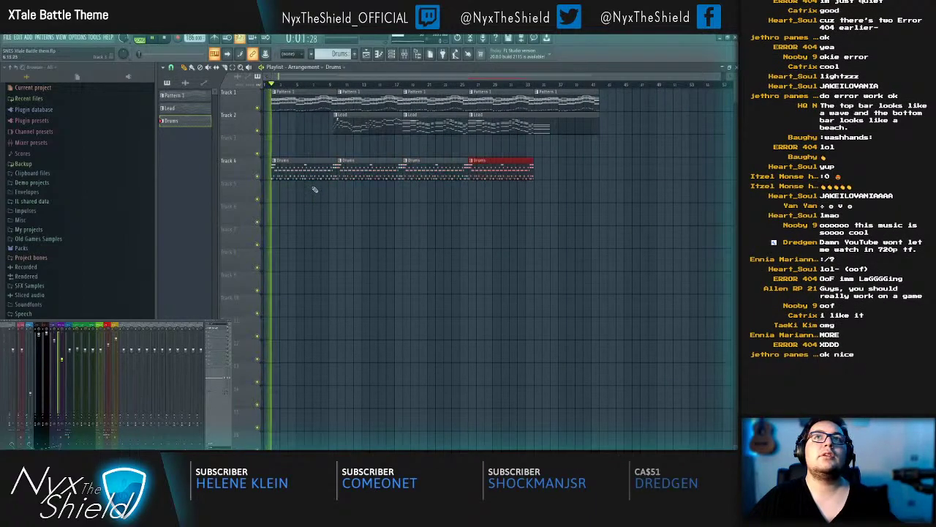
pyautogui.keyDown('ctrl'); pyautogui.click(467, 237); pyautogui.keyUp('ctrl')
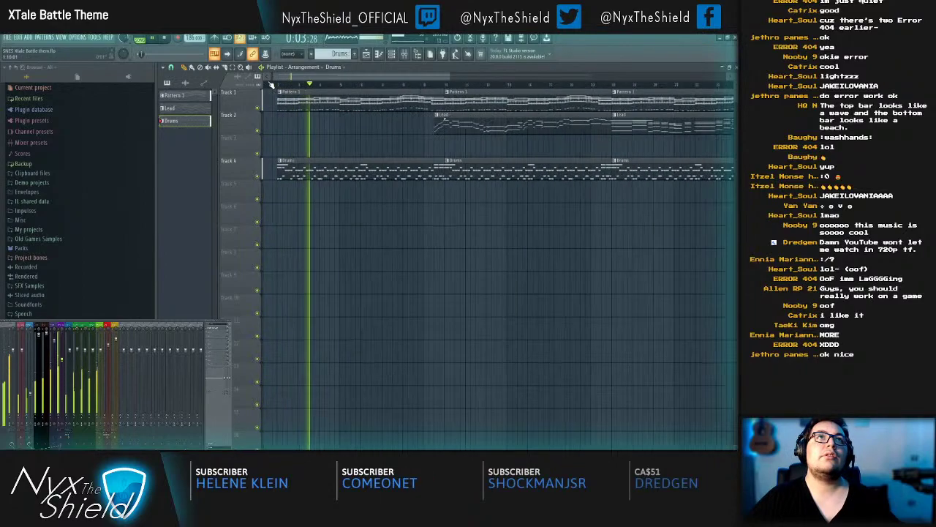
pyautogui.scroll(4, 275, 84)
pyautogui.scroll(-3, 271, 85)
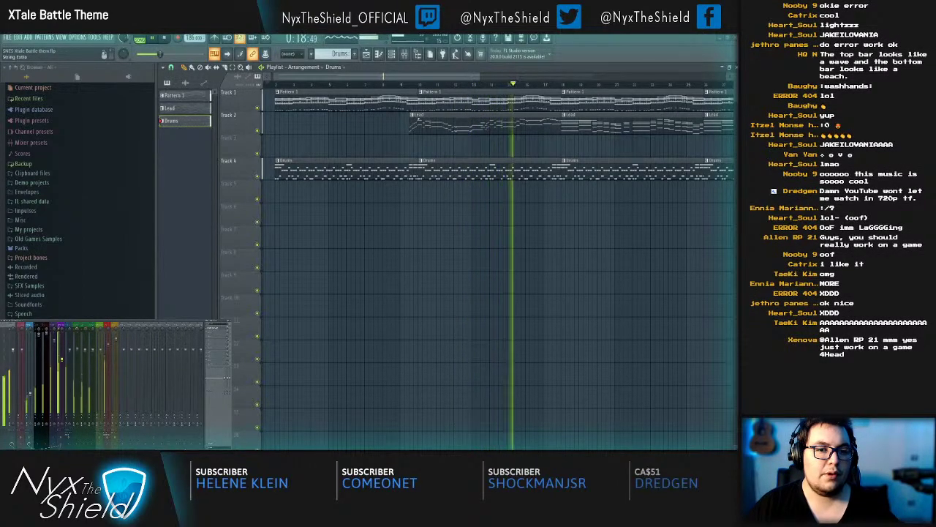
pyautogui.press('F6')
pyautogui.press('F6')
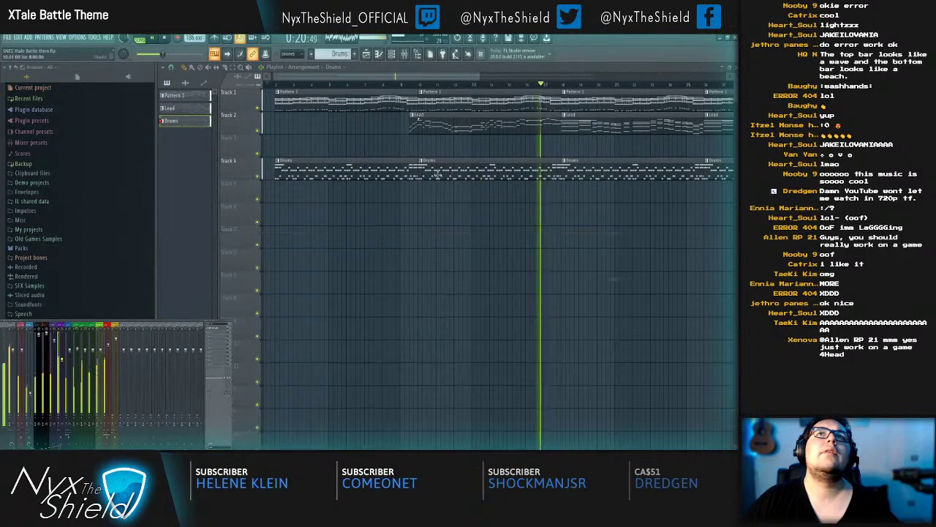
# Step: Open Pattern 1's Strings Stacc notes, select them all and transpose them up one octave
pyautogui.doubleClick(442, 92)
pyautogui.press('F7')
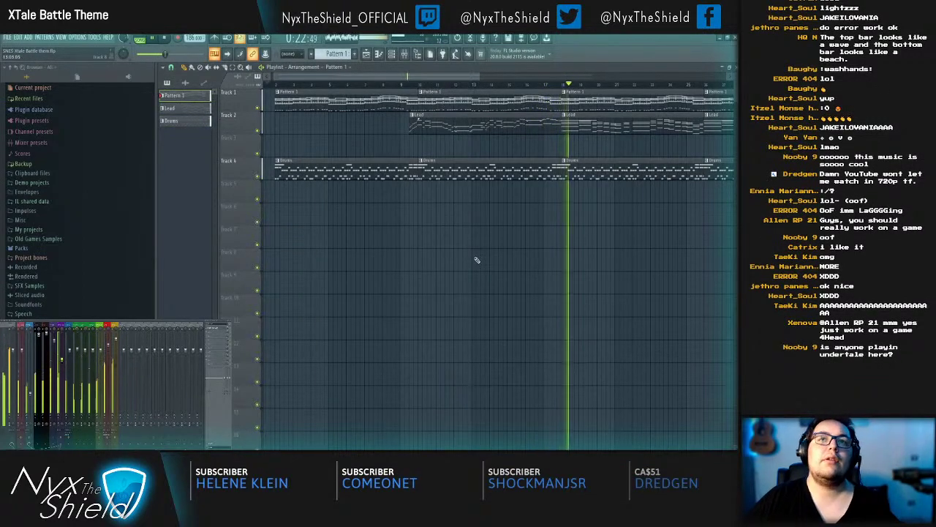
pyautogui.press('F6')
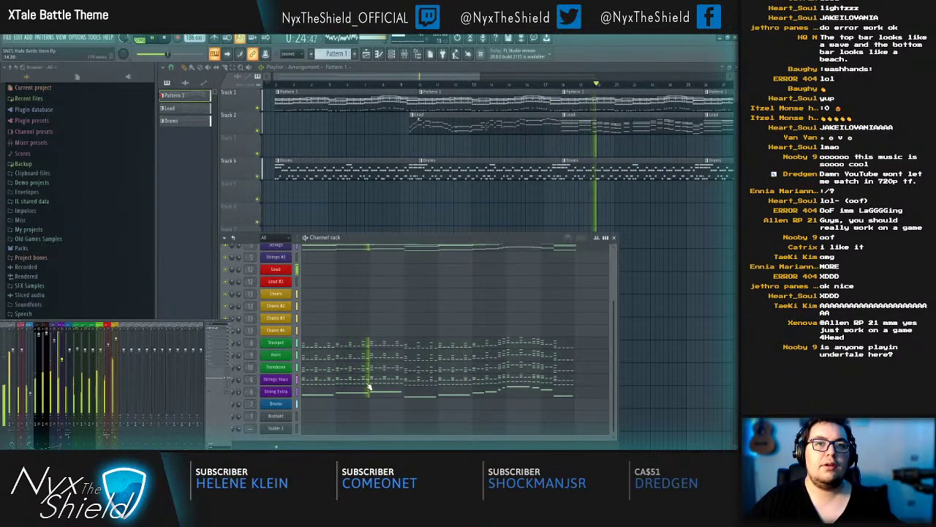
pyautogui.click(369, 388)
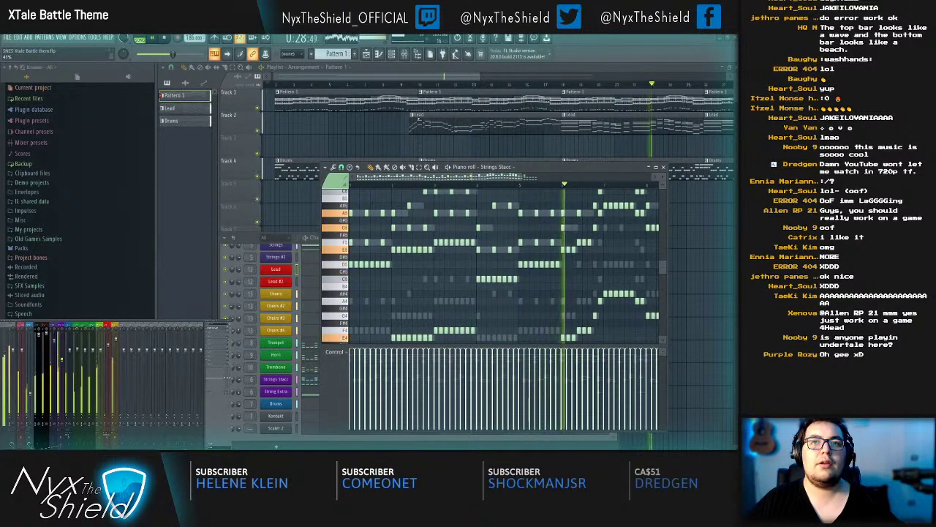
pyautogui.press('space')
pyautogui.hotkey('ctrl', 'a')
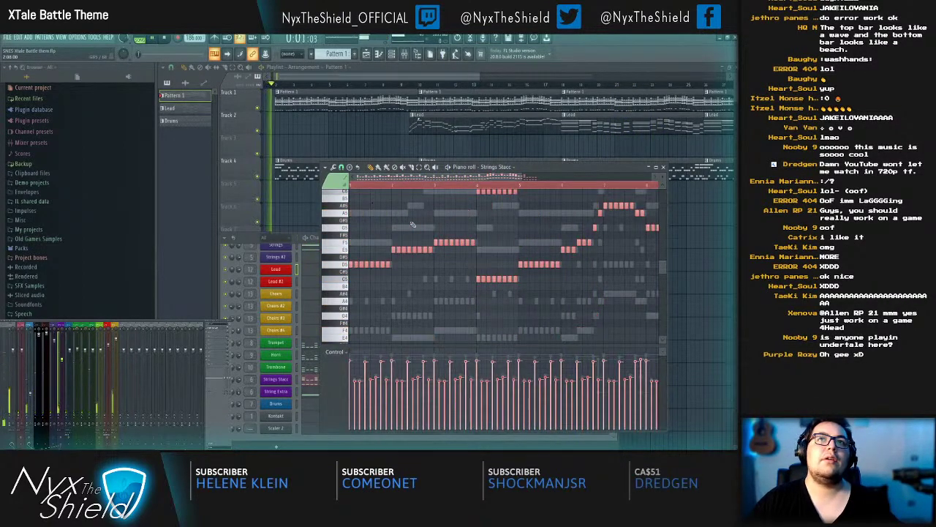
pyautogui.scroll(3, 402, 223)
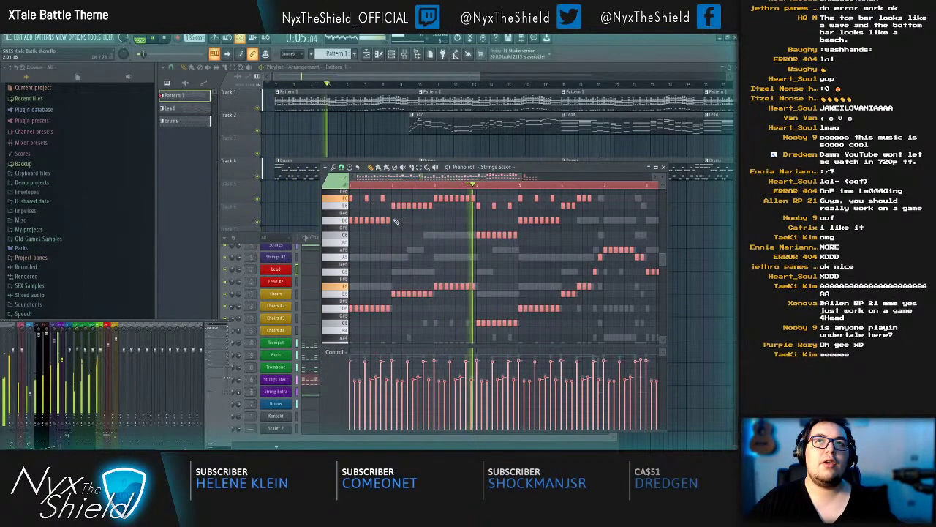
# Step: Adjust the channel 1 envelope of the Marcato sample in the Strings Stacc instrument and save the project
pyautogui.press('Escape')
pyautogui.click(282, 380)
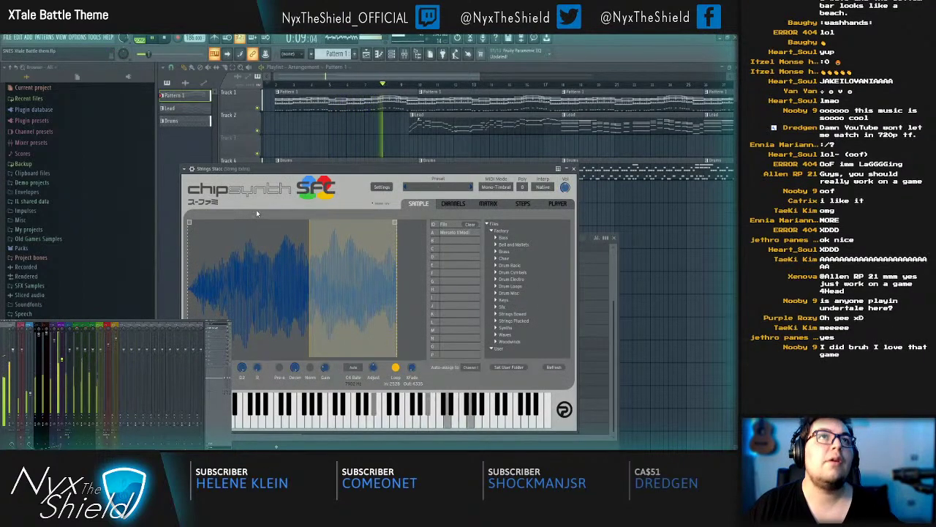
pyautogui.click(454, 204)
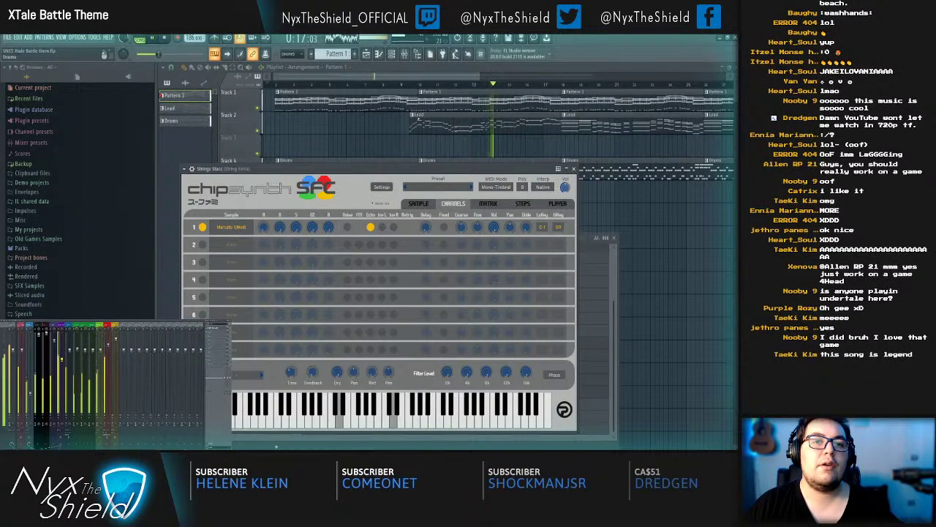
pyautogui.moveTo(317, 234); pyautogui.dragTo(336, 303)
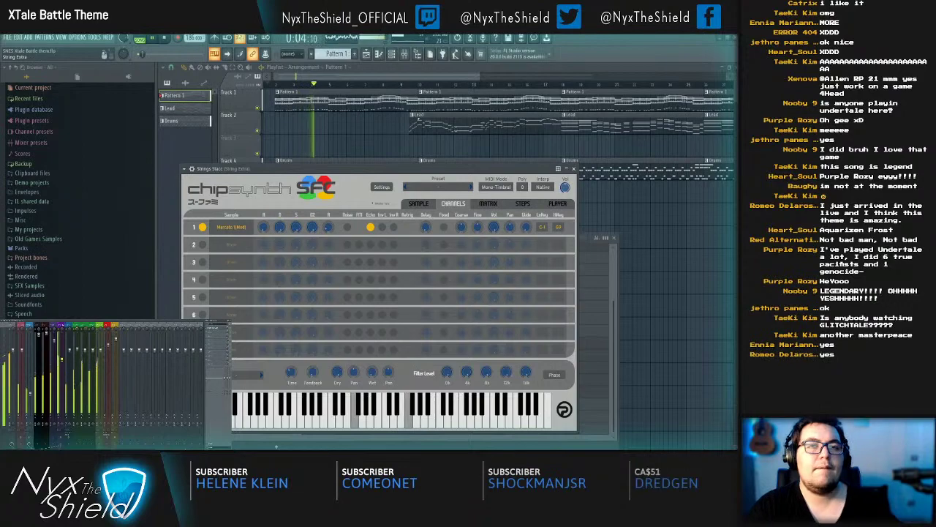
pyautogui.press('Escape')
pyautogui.press('Escape')
pyautogui.hotkey('ctrl', 's')
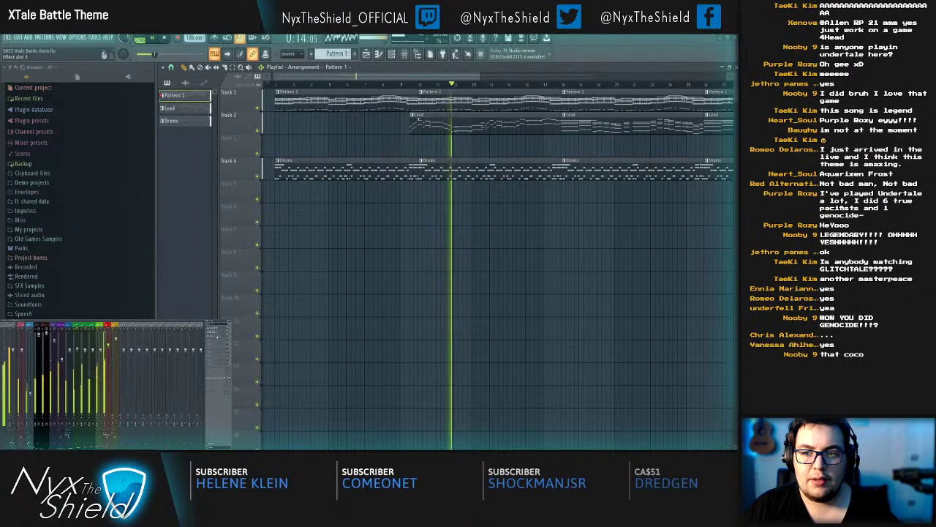
# Step: Reposition a bell band in the midrange of the Lead's Pro-Q 3 equalizer with Q 1.688 and save the project
pyautogui.click(216, 337)
pyautogui.moveTo(419, 267); pyautogui.dragTo(475, 269)
pyautogui.rightClick(422, 272)
pyautogui.click(434, 292)
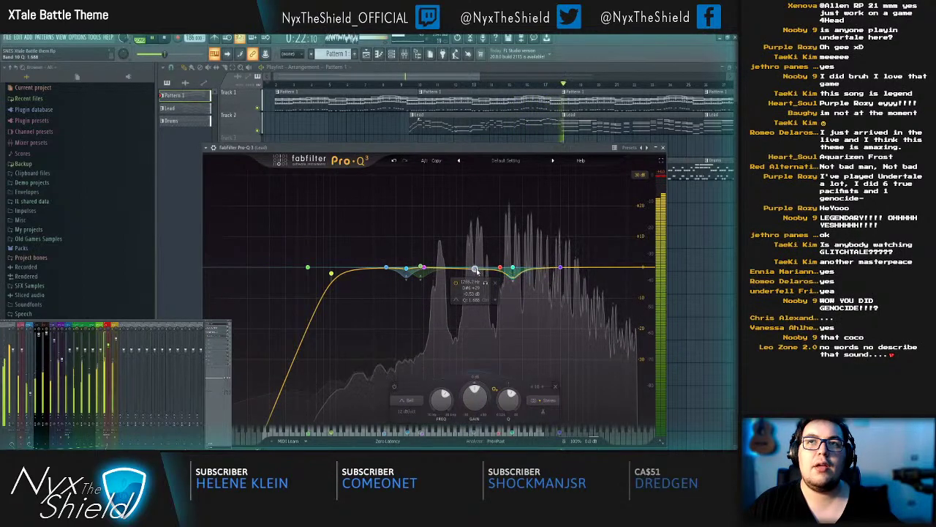
pyautogui.press('Escape')
pyautogui.hotkey('ctrl', 's')
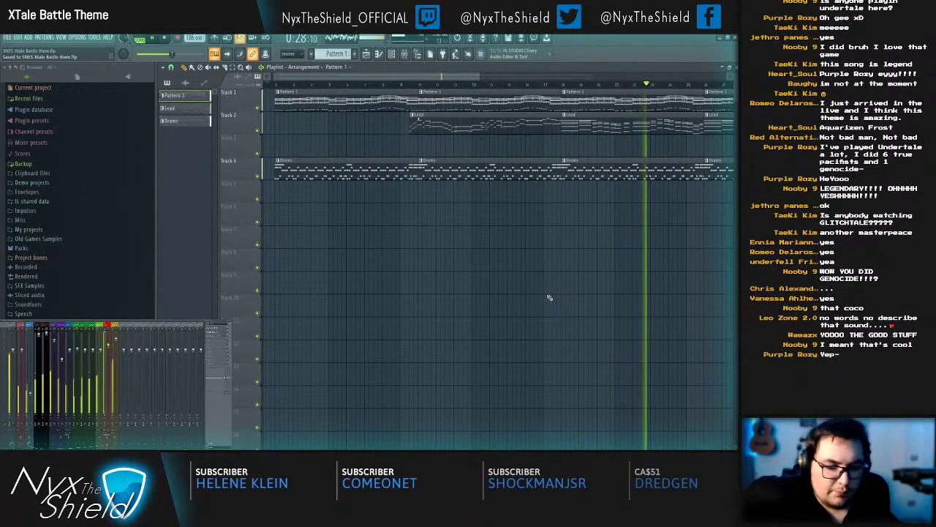
# Step: Review Pattern 1's channels and follow playback into the final section of the arrangement
pyautogui.press('F6')
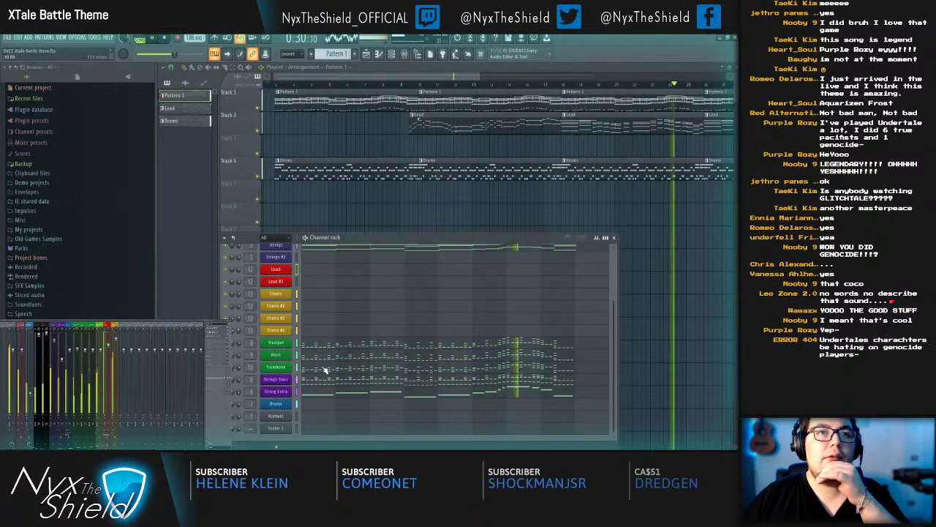
pyautogui.scroll(2, 326, 370)
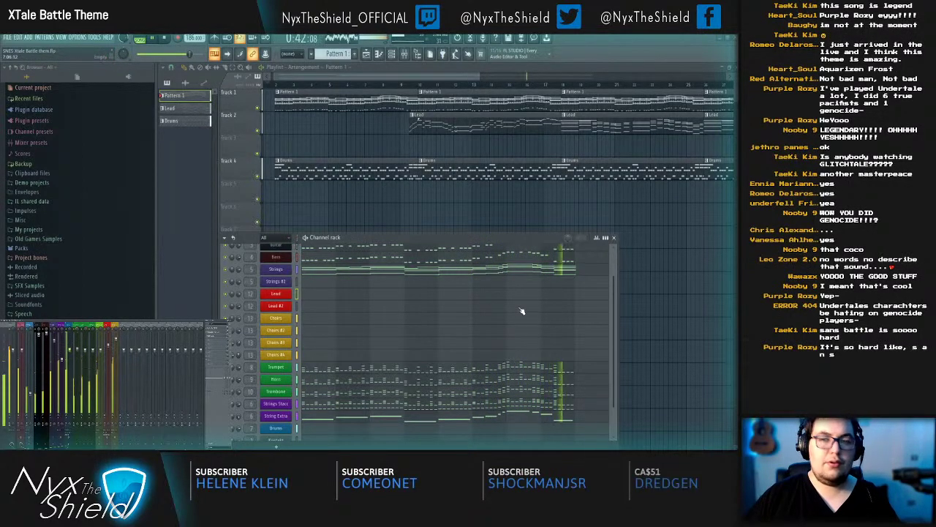
pyautogui.press('F6')
pyautogui.scroll(-4, 548, 87)
pyautogui.moveTo(599, 315); pyautogui.dragTo(496, 307)
pyautogui.moveTo(562, 231); pyautogui.dragTo(512, 224)
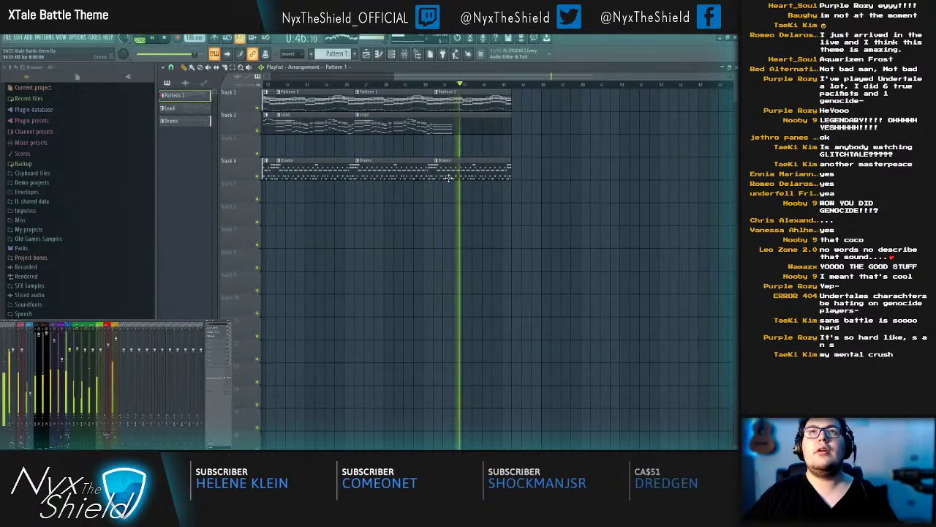
# Step: Leave the edit view of the Choirs instrument in Kontakt and compare its Magical Box settings with the Lead's
pyautogui.press('F6')
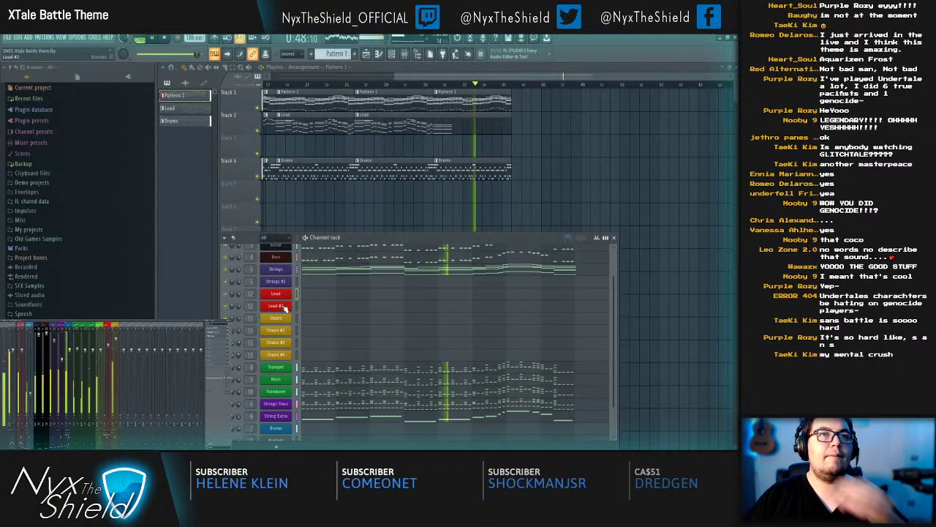
pyautogui.click(284, 319)
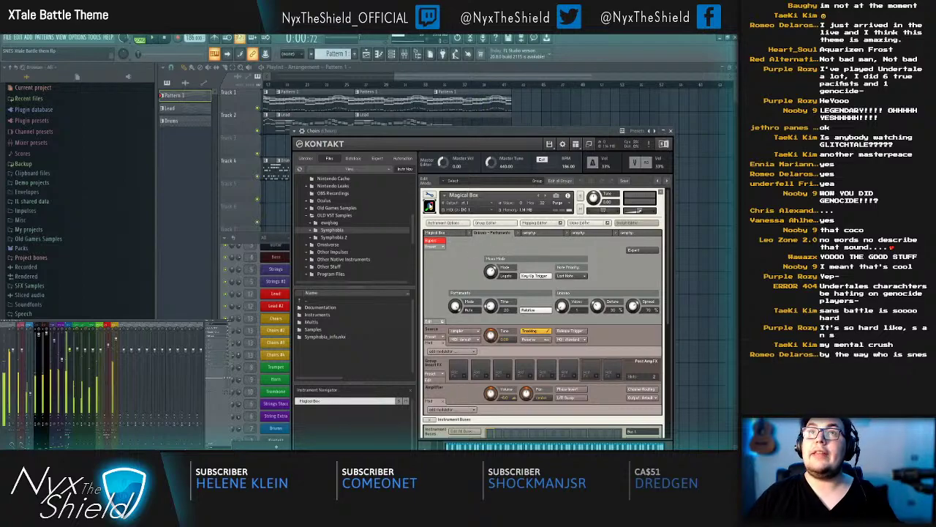
pyautogui.click(429, 197)
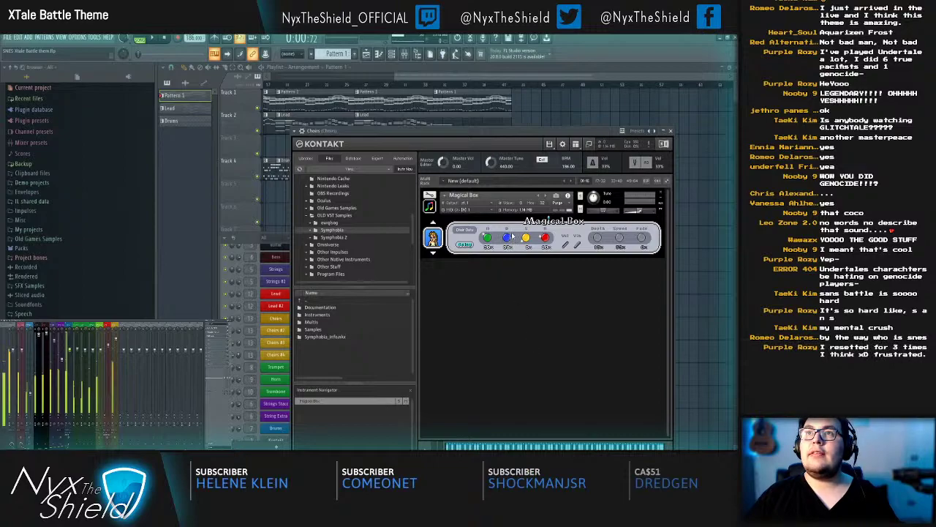
pyautogui.press('Escape')
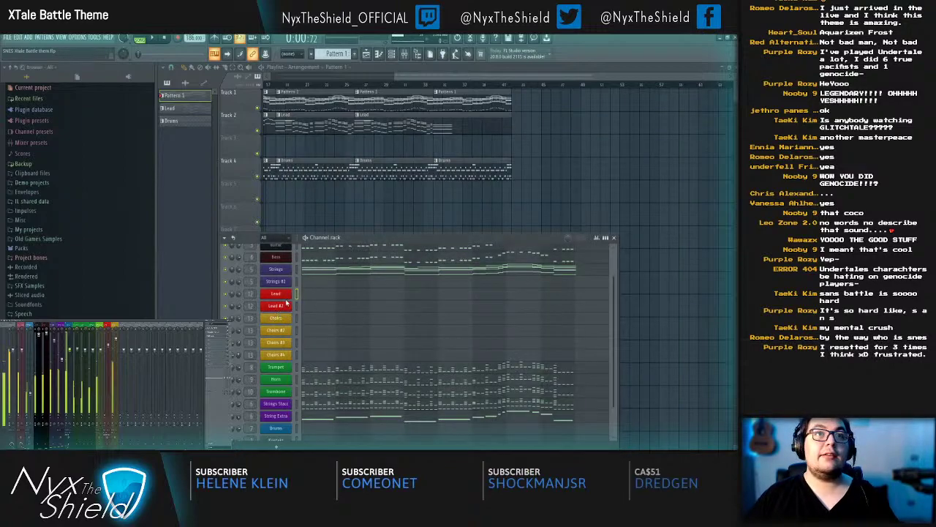
pyautogui.click(287, 297)
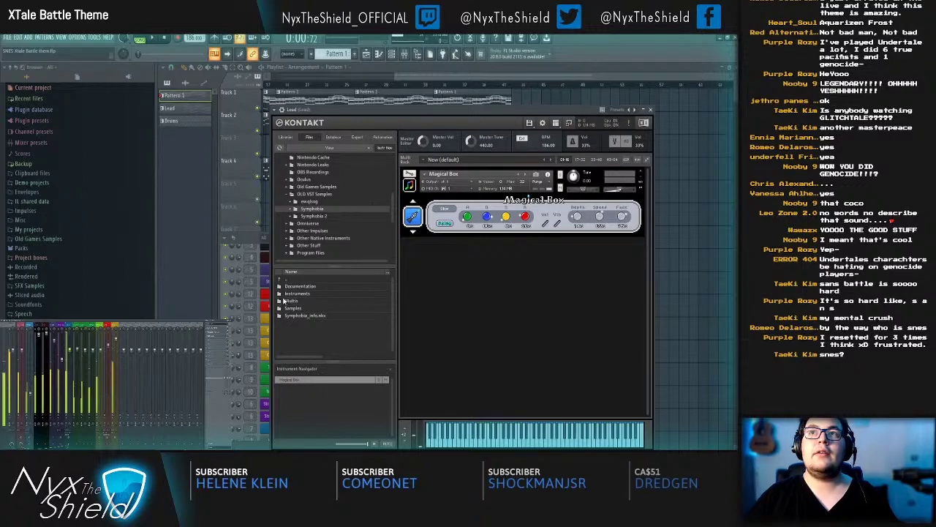
pyautogui.press('Escape')
pyautogui.click(287, 322)
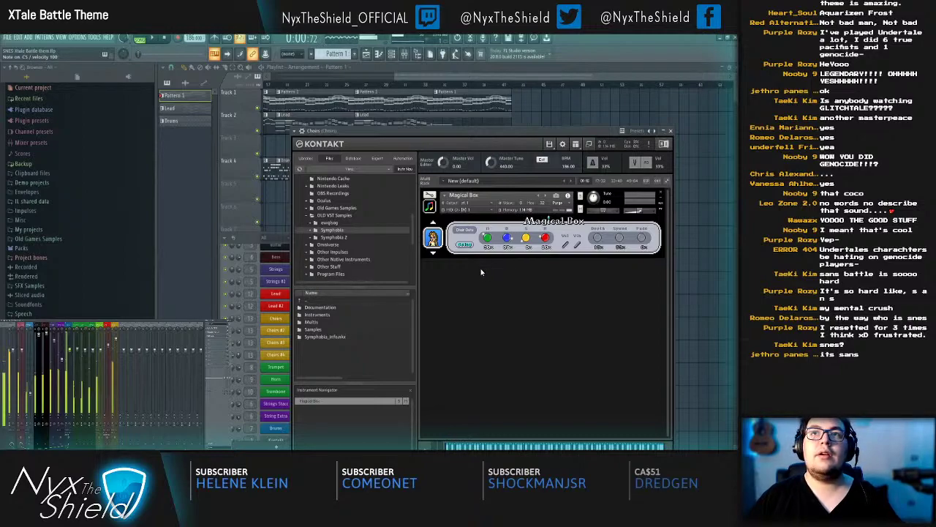
pyautogui.press('Escape')
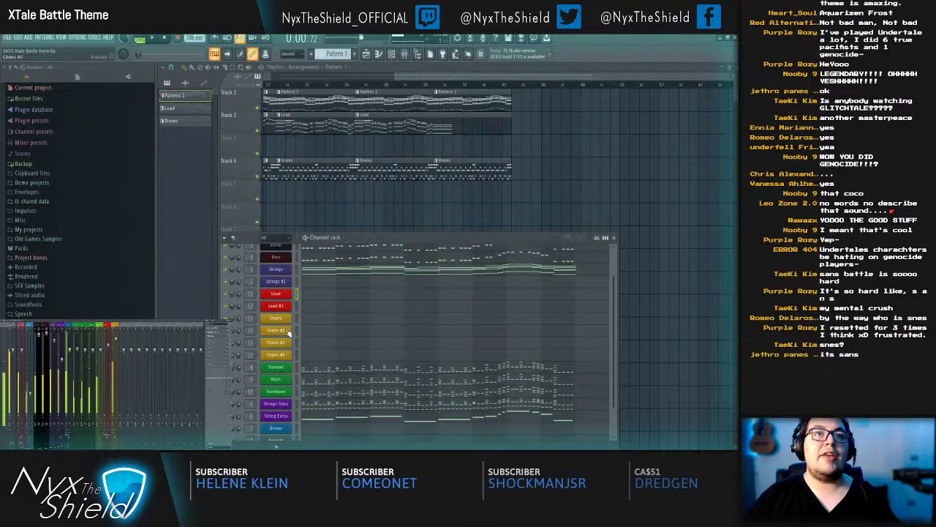
# Step: Check the Magical Box settings of the Choirs #2, Choirs #3 and Choirs #4 instruments
pyautogui.click(289, 332)
pyautogui.press('Escape')
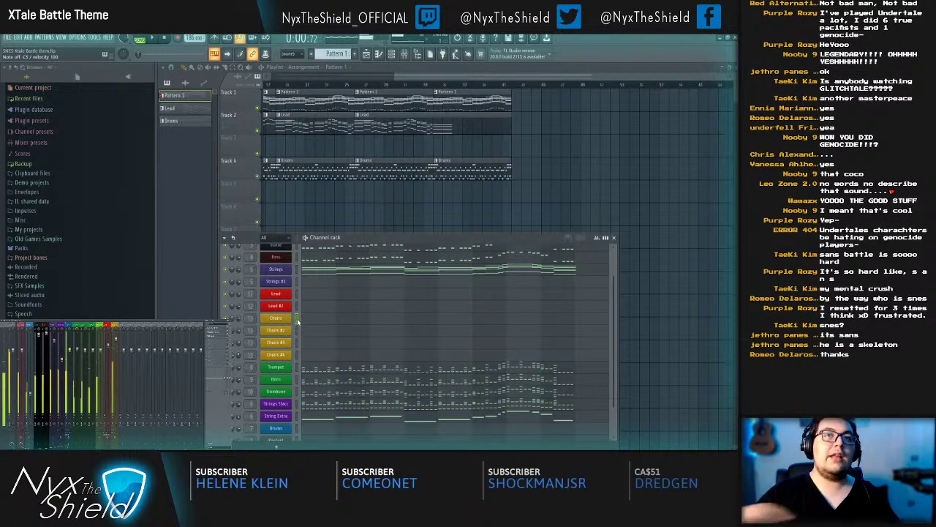
pyautogui.click(291, 331)
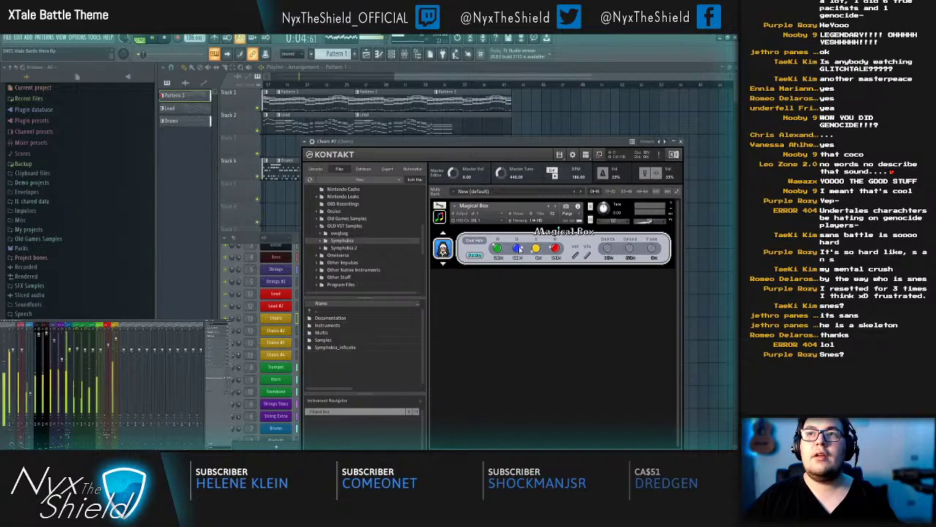
pyautogui.click(291, 333)
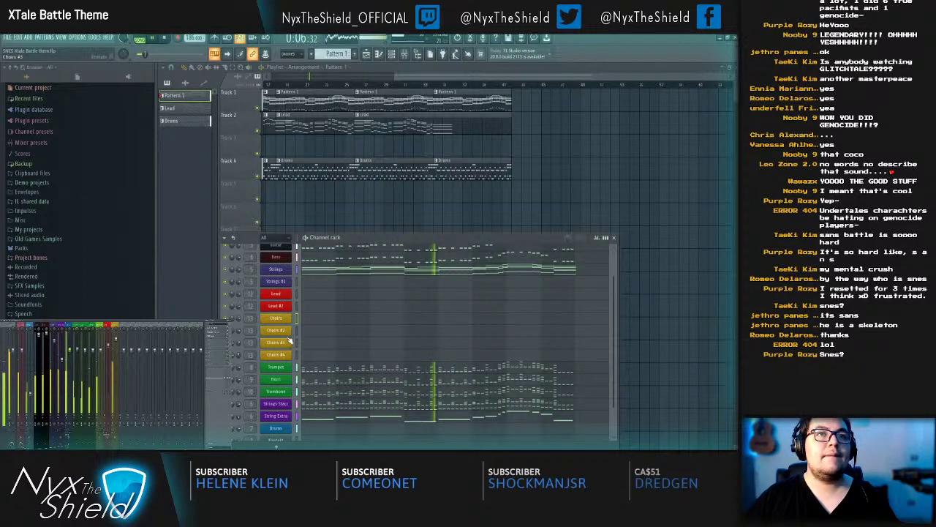
pyautogui.click(287, 342)
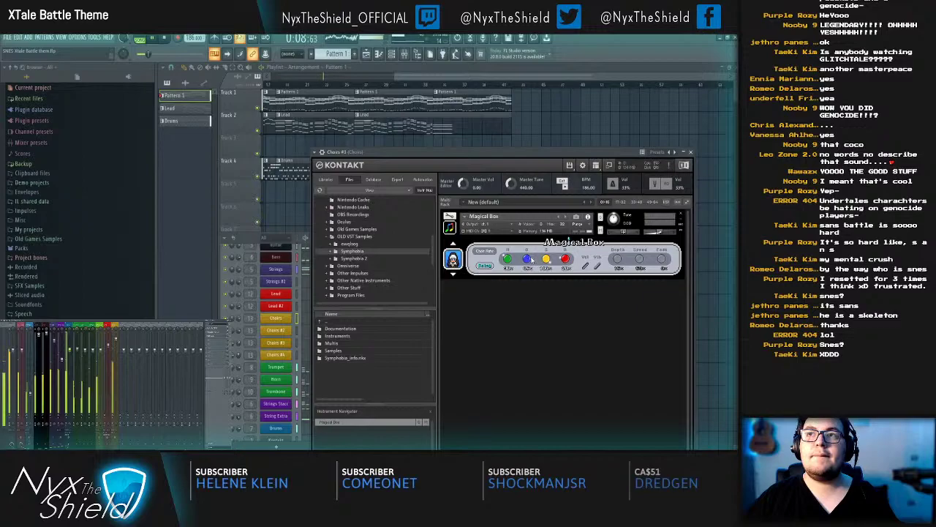
pyautogui.press('Escape')
pyautogui.click(278, 355)
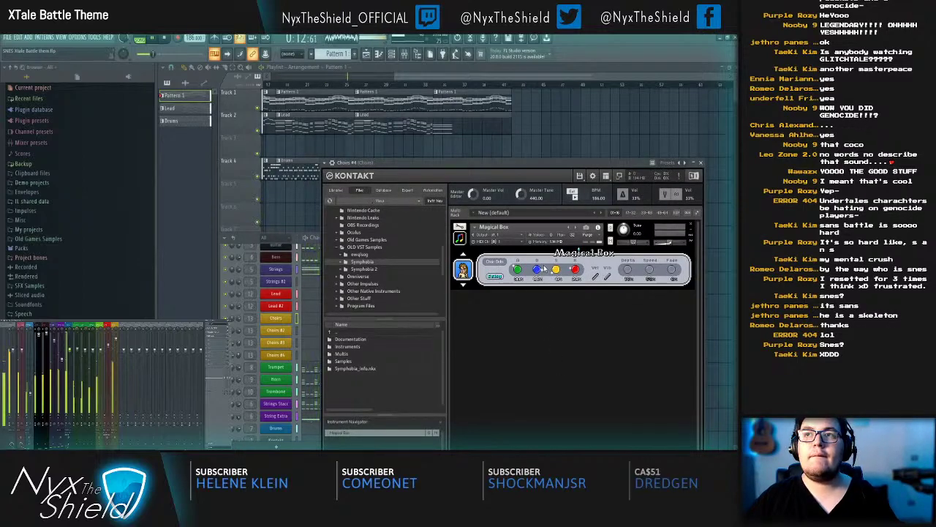
# Step: Close the Choirs #4 instrument, bring the channel rack back and replay the arrangement from around bar 17
pyautogui.press('Escape')
pyautogui.press('Escape')
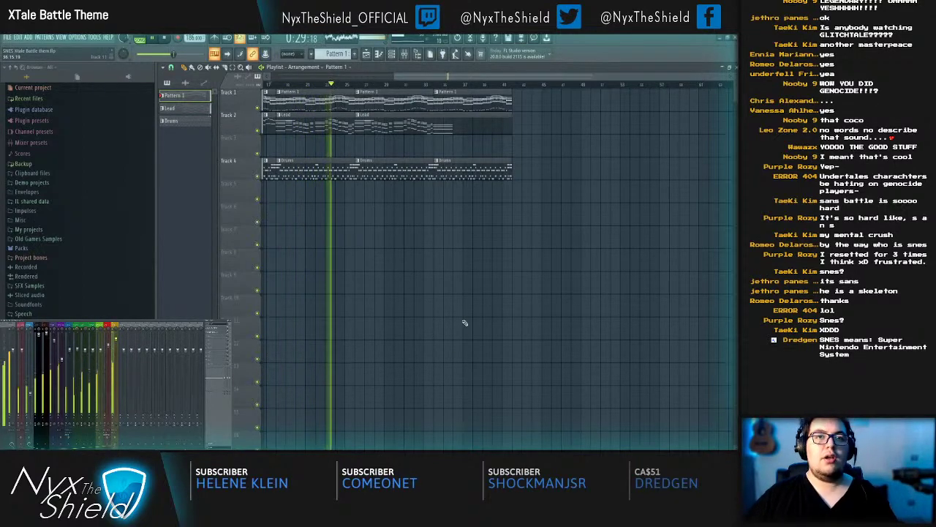
pyautogui.press('F6')
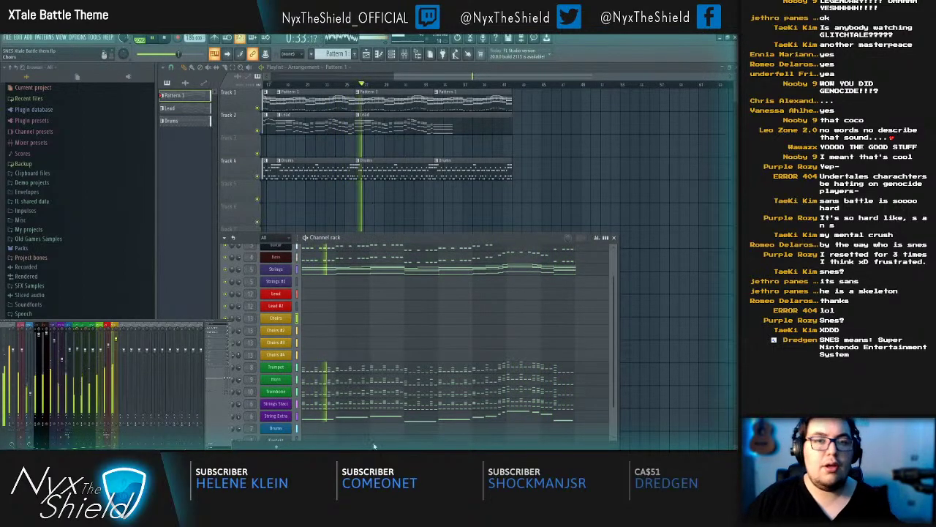
pyautogui.scroll(1, 357, 325)
pyautogui.click(270, 84)
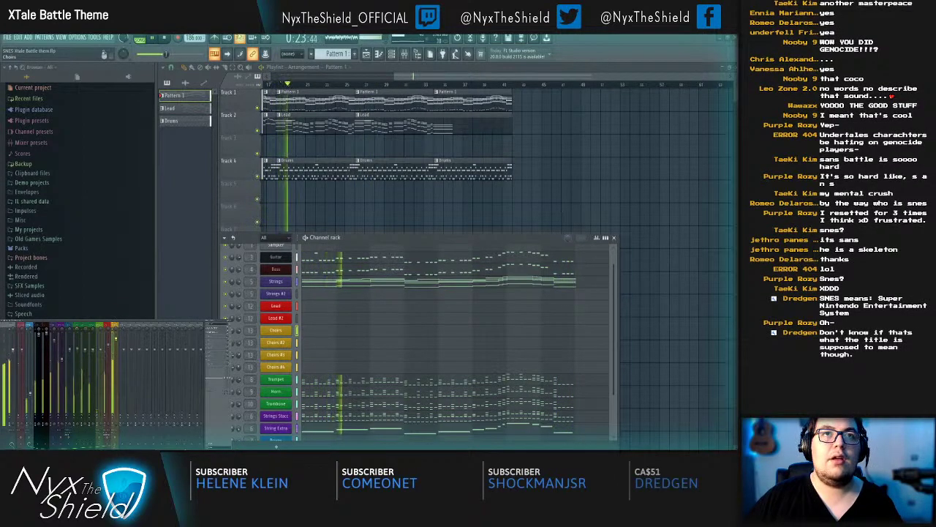
# Step: Recheck the Magical Box settings of Choirs, Choirs #2, Choirs #3 and Choirs #4 during playback
pyautogui.click(281, 331)
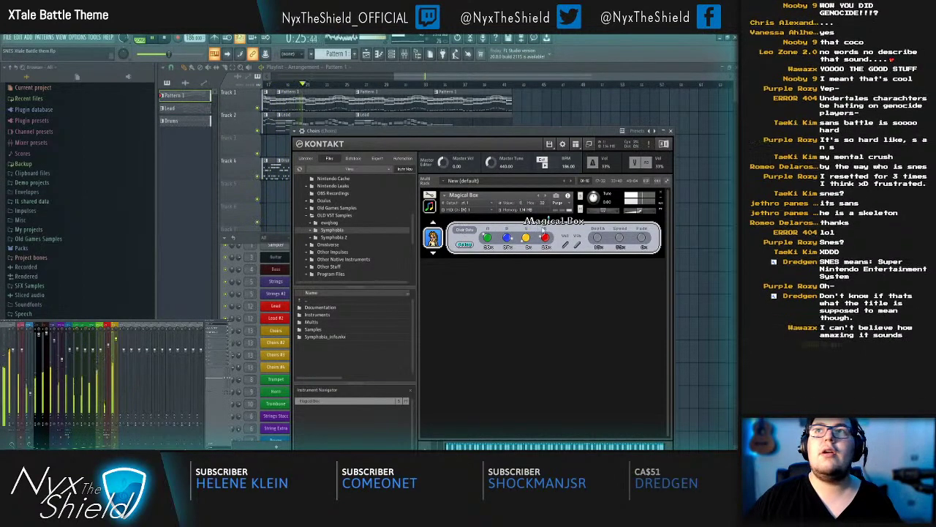
pyautogui.press('Escape')
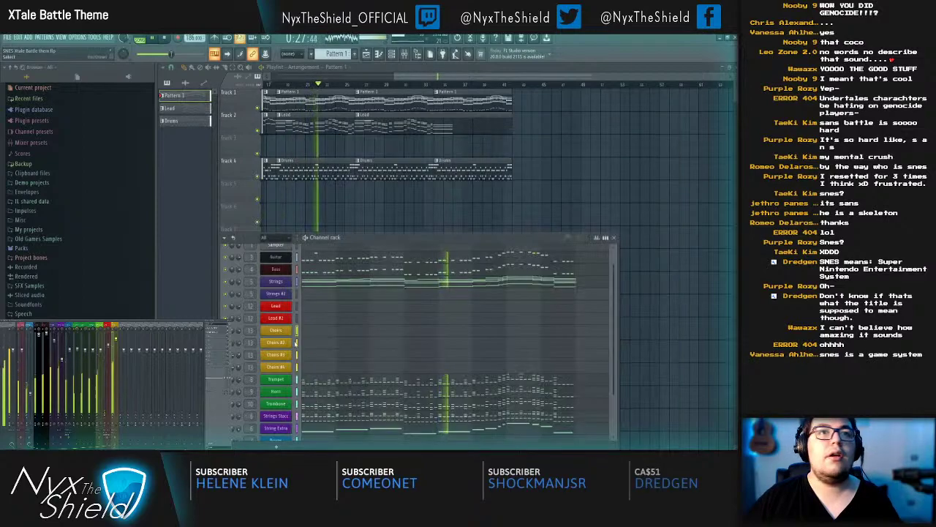
pyautogui.click(276, 343)
pyautogui.press('Escape')
pyautogui.click(283, 356)
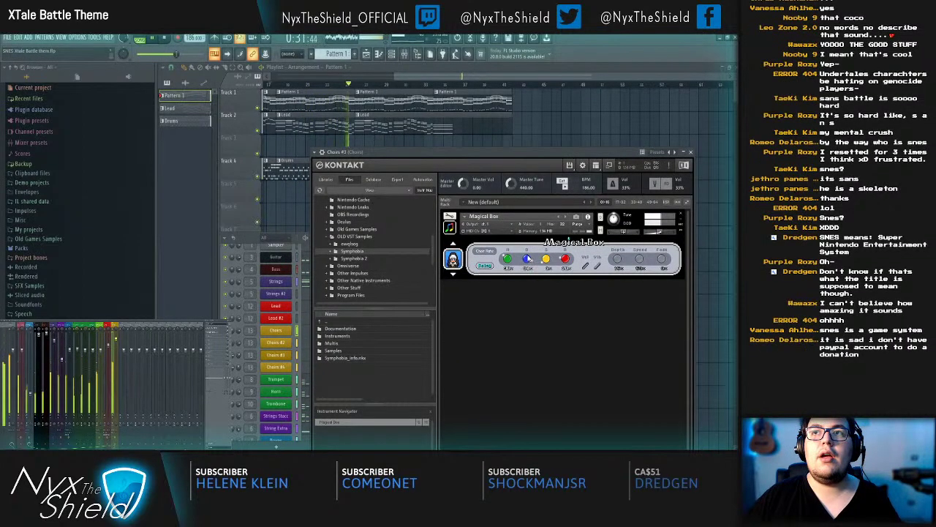
pyautogui.press('Escape')
pyautogui.click(282, 369)
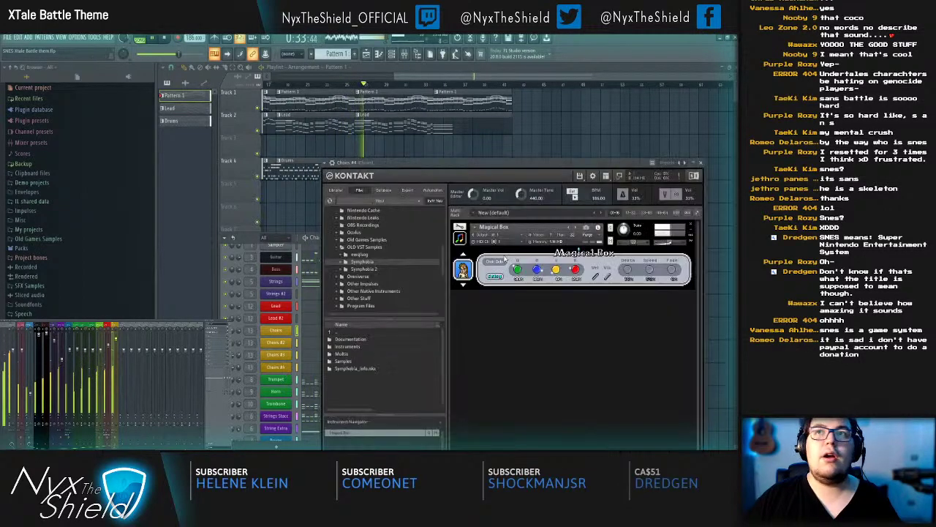
pyautogui.press('Escape')
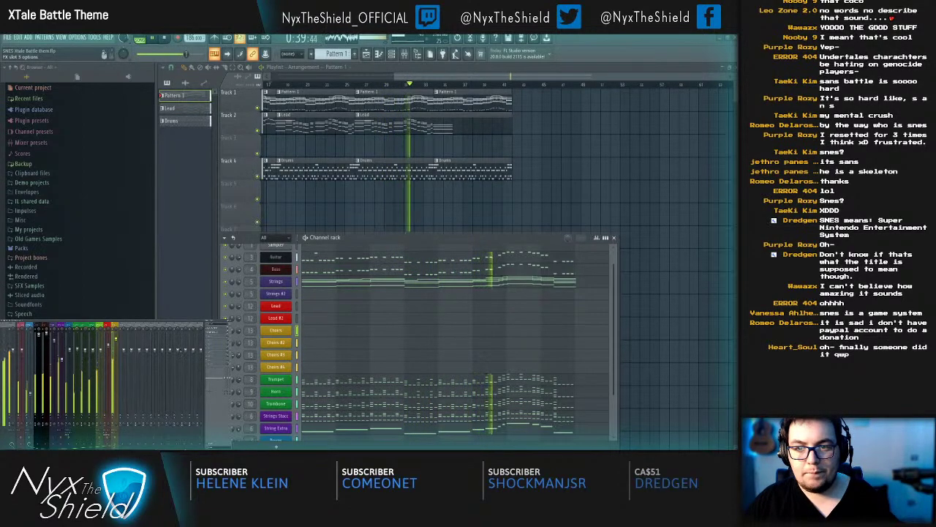
# Step: Add a Low Cut band at about 73 Hz to the Choirs track's Pro-Q 3 equalizer
pyautogui.click(215, 332)
pyautogui.moveTo(355, 291); pyautogui.dragTo(343, 381)
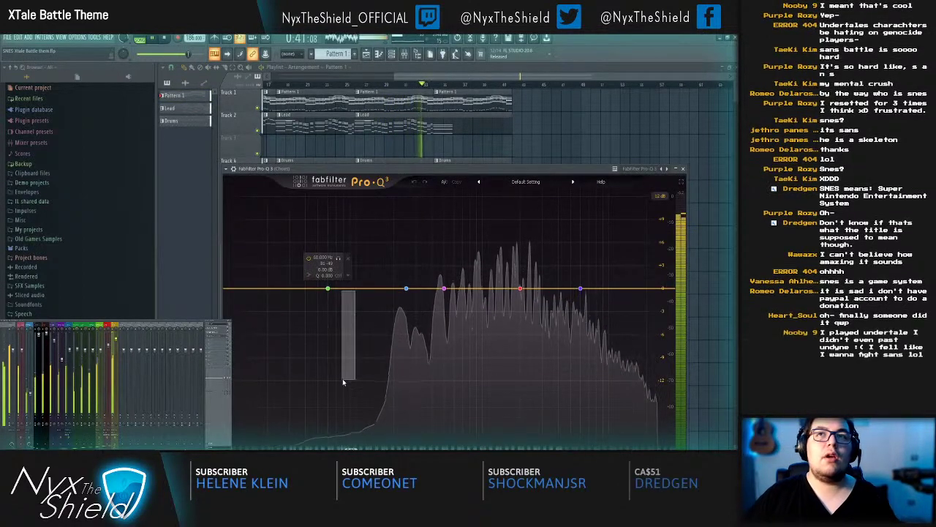
pyautogui.moveTo(339, 288); pyautogui.dragTo(338, 380)
pyautogui.click(273, 421)
pyautogui.click(271, 363)
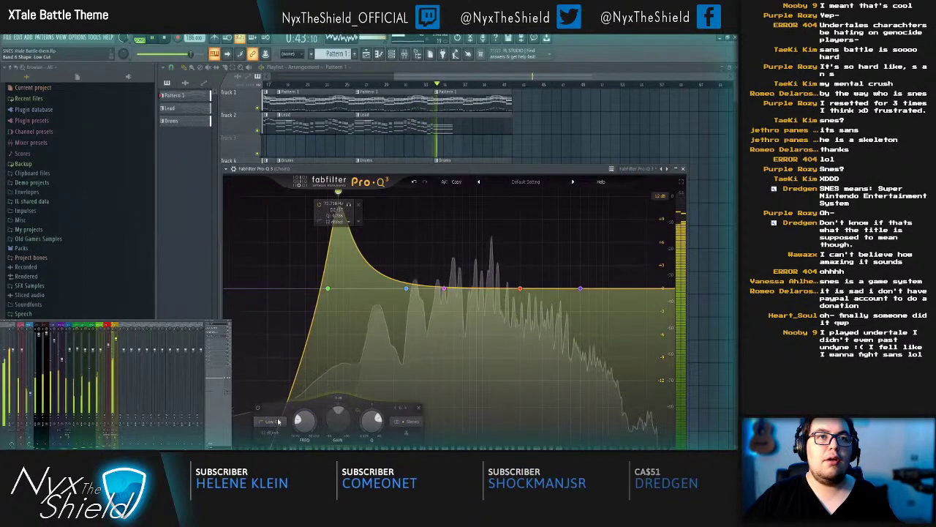
# Step: Flatten the Choirs Low Cut band's peak, place it at about 79 Hz with a 24 dB/oct slope and close the equalizer
pyautogui.moveTo(342, 192); pyautogui.dragTo(345, 296)
pyautogui.click(291, 432)
pyautogui.click(297, 382)
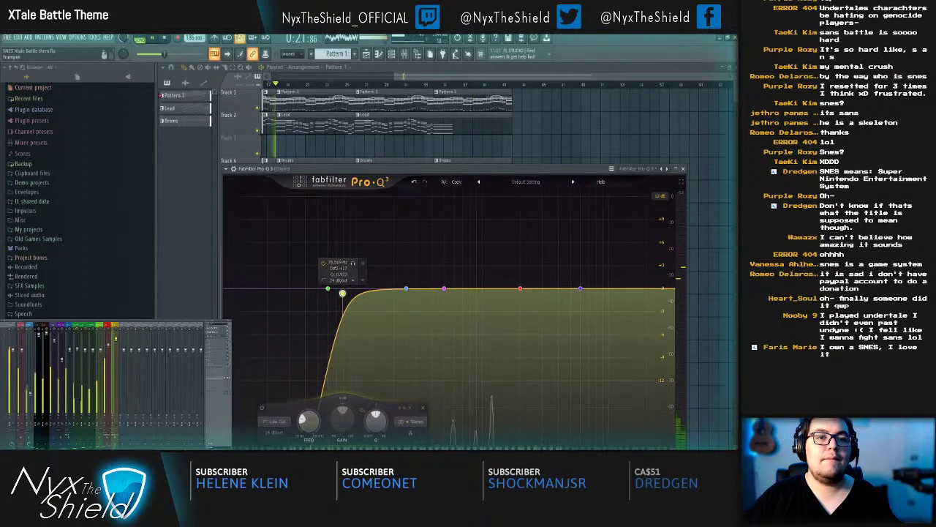
pyautogui.moveTo(406, 289)
pyautogui.mouseDown()
pyautogui.moveTo(409, 218)
pyautogui.moveTo(390, 281)
pyautogui.moveTo(406, 298)
pyautogui.moveTo(402, 289)
pyautogui.mouseUp()
pyautogui.press('Escape')
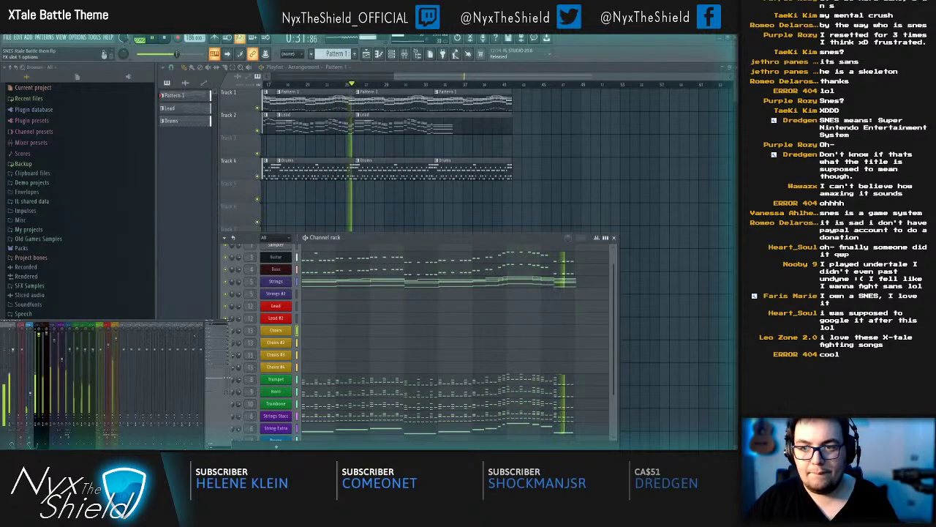
# Step: Add a Low Cut band to the low end of the Guitar's Pro-Q 3 equalizer and flatten its resonant peak
pyautogui.click(183, 341)
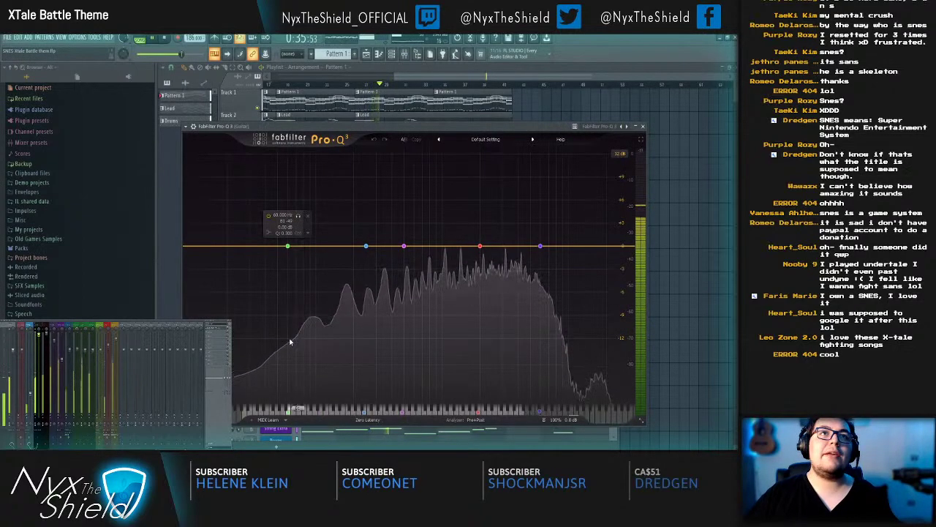
pyautogui.moveTo(299, 249); pyautogui.dragTo(281, 337)
pyautogui.click(216, 318)
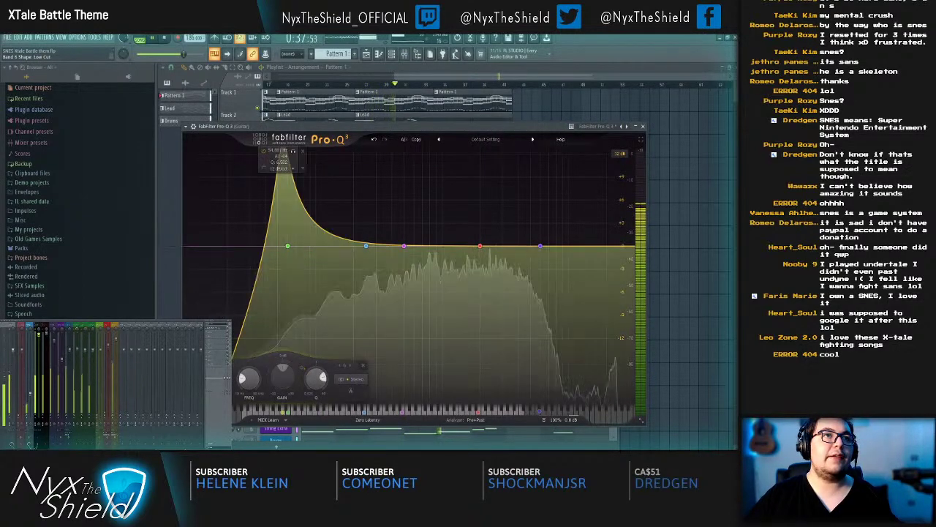
pyautogui.hotkey('ctrl', 'z')
pyautogui.moveTo(284, 152); pyautogui.dragTo(289, 254)
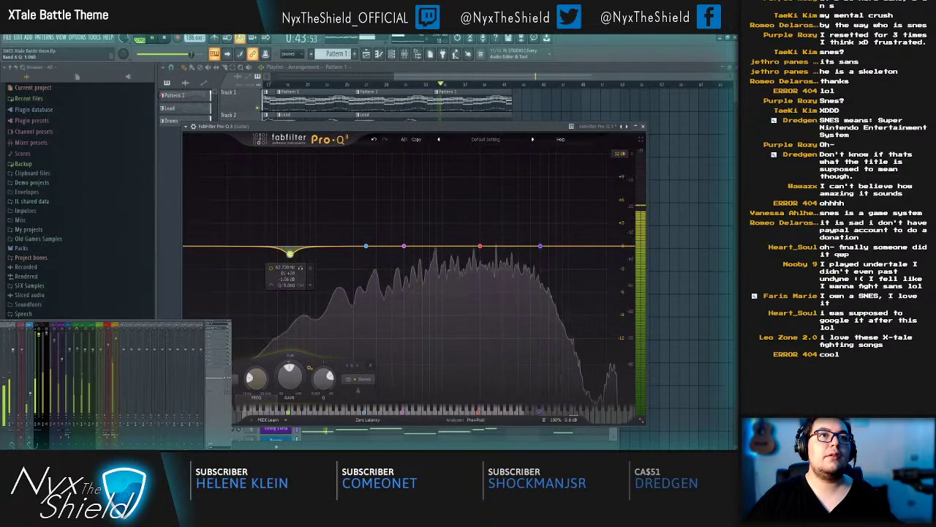
pyautogui.click(223, 317)
pyautogui.moveTo(289, 151); pyautogui.dragTo(352, 256)
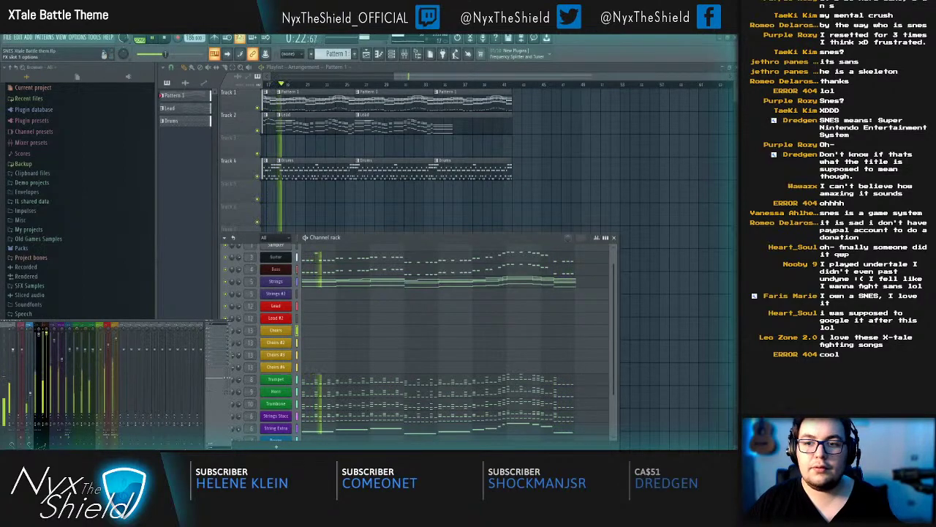
# Step: Add a 12 dB/oct Low Cut at about 34 Hz to the Bass's Pro-Q 3 equalizer, discarding a trial bell dip above it
pyautogui.click(216, 328)
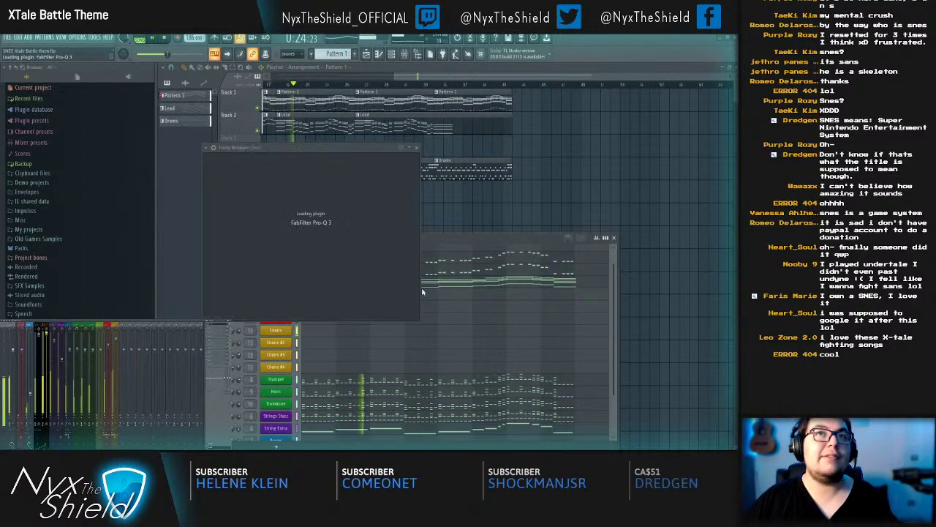
pyautogui.moveTo(286, 268); pyautogui.dragTo(286, 356)
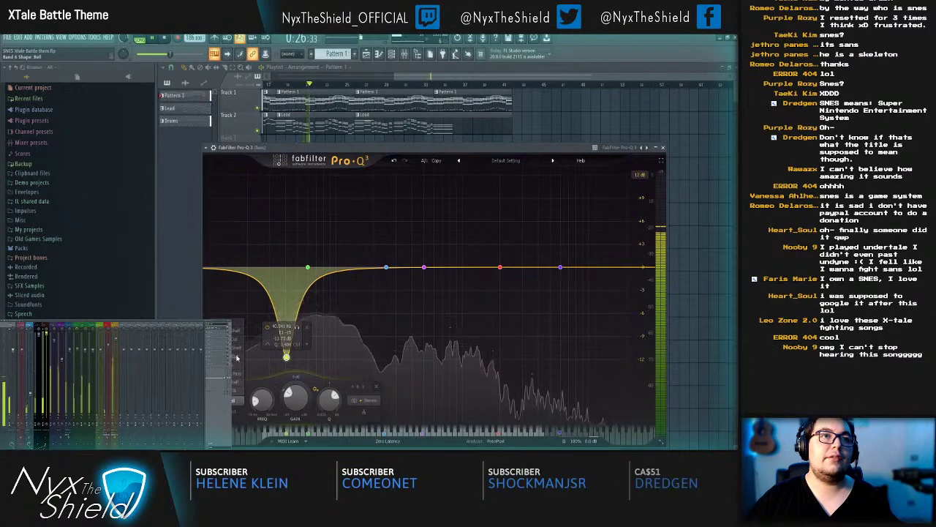
pyautogui.click(234, 341)
pyautogui.moveTo(287, 190); pyautogui.dragTo(277, 263)
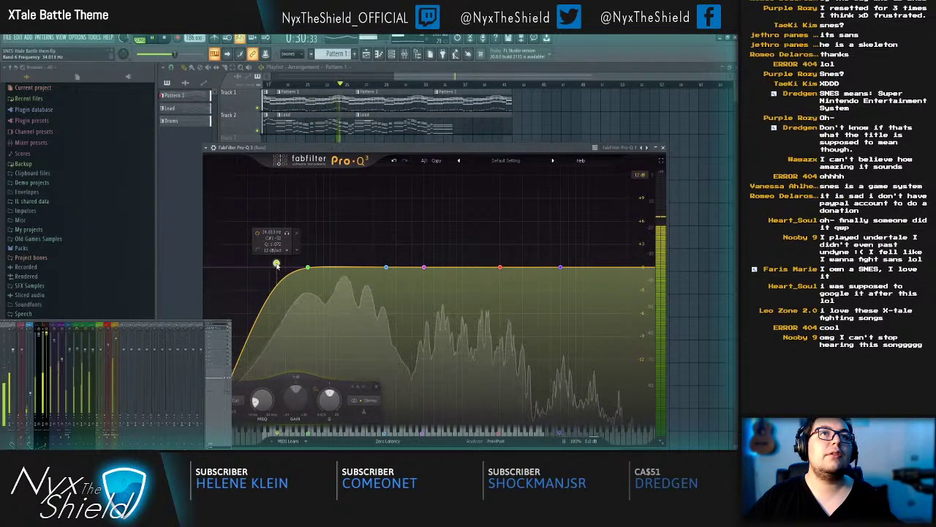
pyautogui.moveTo(342, 268); pyautogui.dragTo(339, 276)
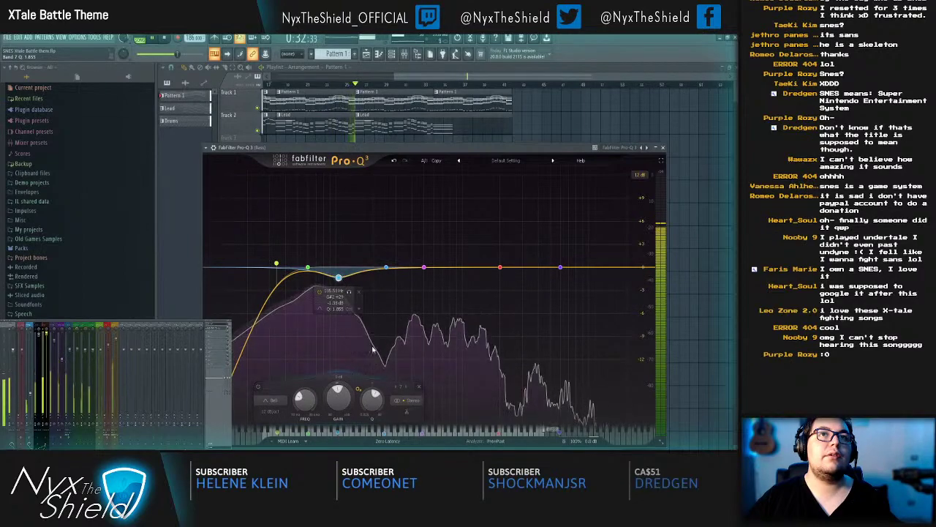
pyautogui.click(354, 292)
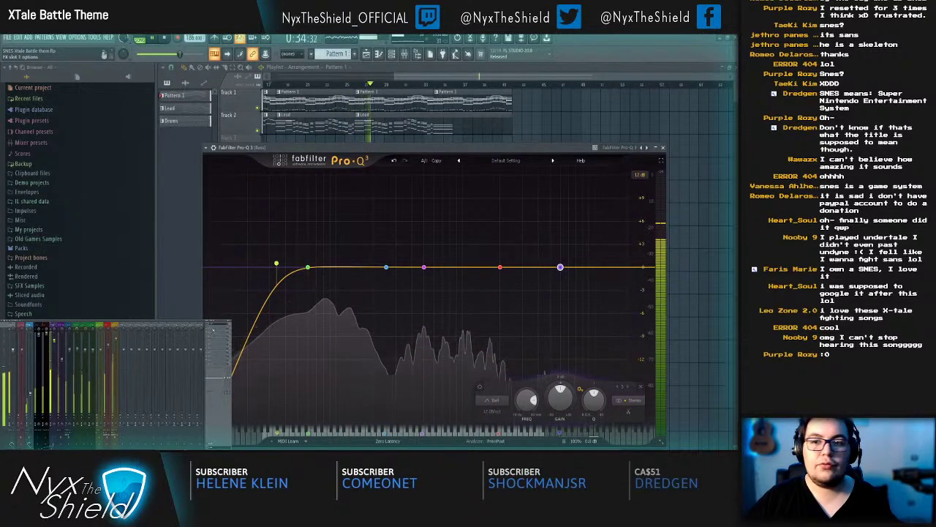
# Step: Load Pro-Q 3 on the Strings track, create a Low Cut band at about 65 Hz and remove the default 60 Hz band
pyautogui.click(208, 331)
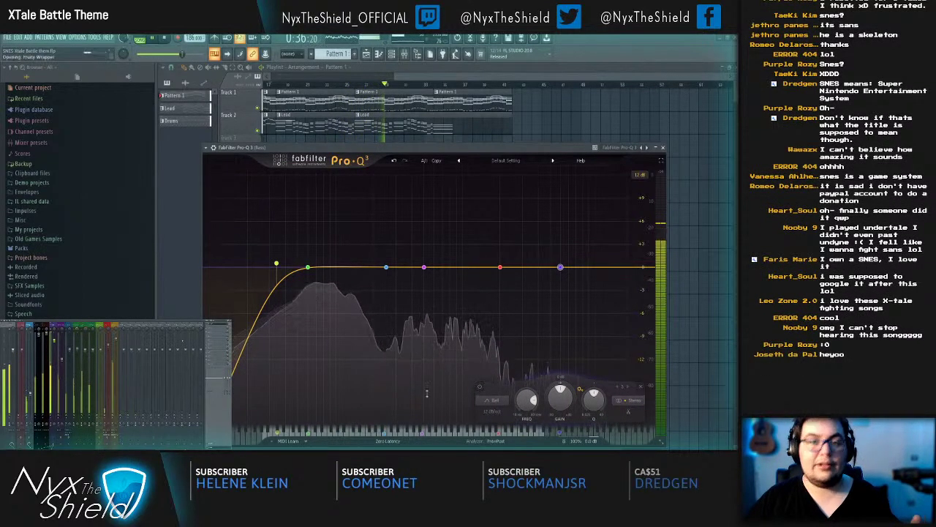
pyautogui.click(440, 408)
pyautogui.moveTo(430, 287); pyautogui.dragTo(420, 375)
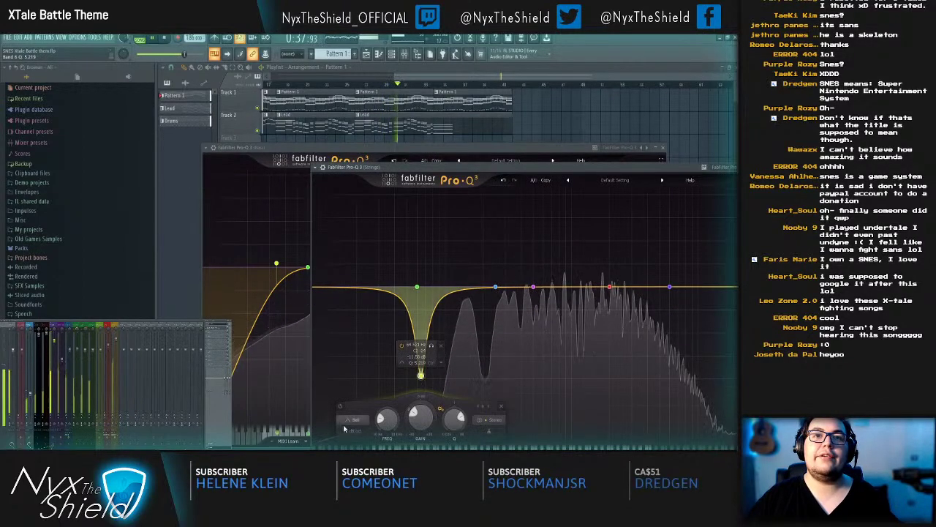
pyautogui.click(354, 421)
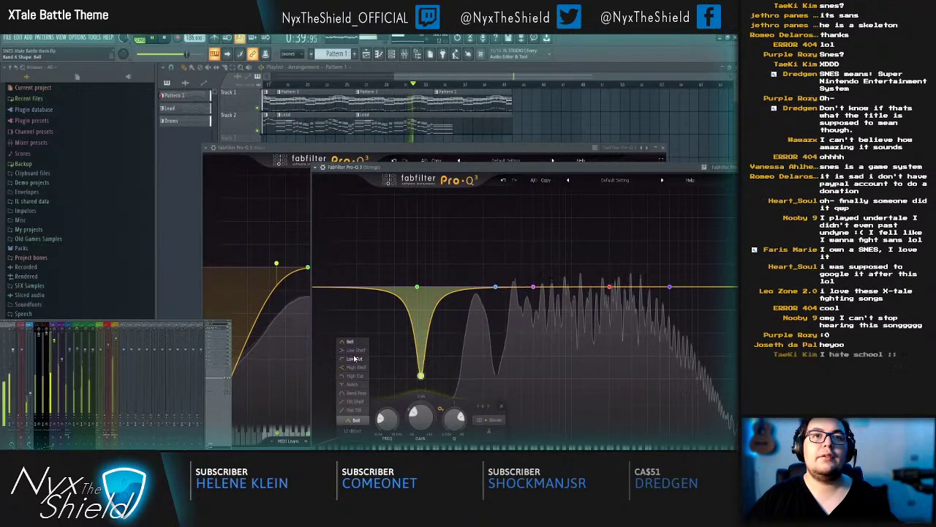
pyautogui.click(356, 359)
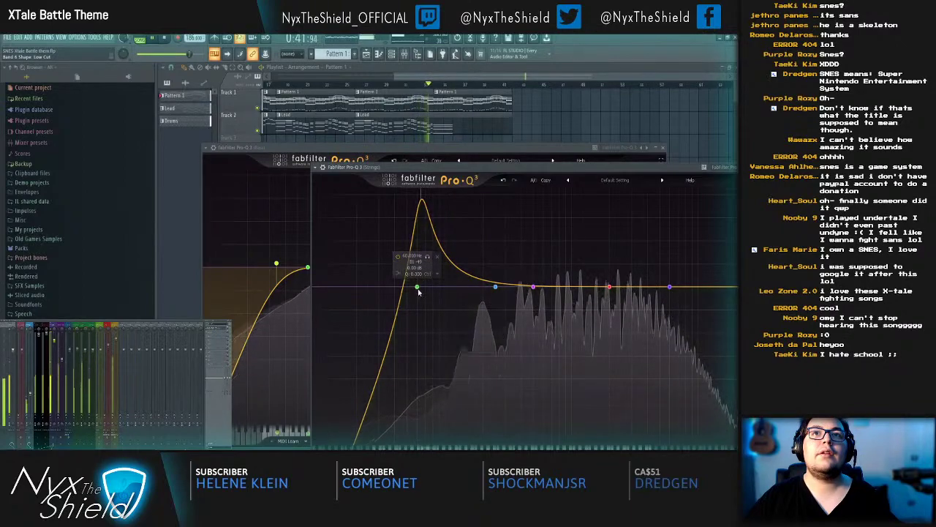
pyautogui.click(418, 288)
pyautogui.press('Delete')
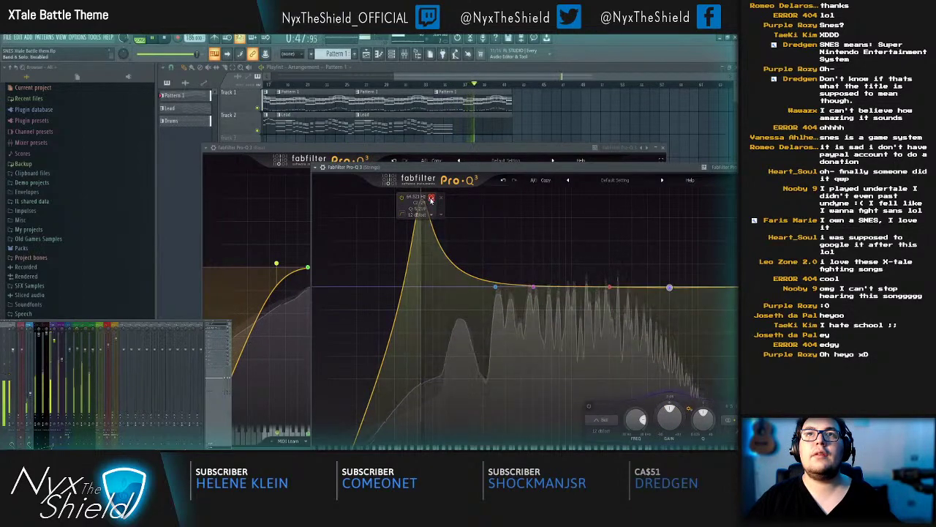
# Step: Flatten the Strings Low Cut's resonant peak, raise its frequency and add a shallow bell dip in the lower mids
pyautogui.moveTo(414, 217); pyautogui.dragTo(420, 245)
pyautogui.moveTo(454, 419); pyautogui.dragTo(454, 445)
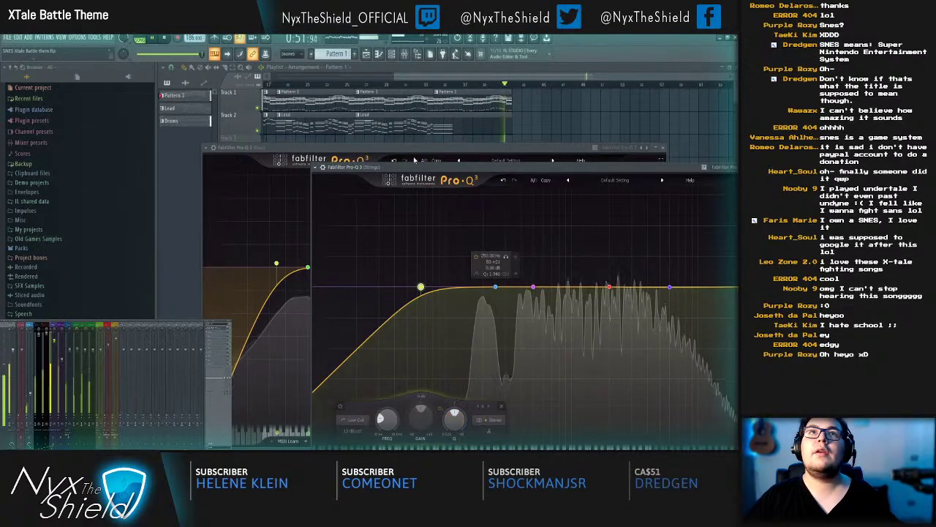
pyautogui.moveTo(421, 287); pyautogui.dragTo(450, 291)
pyautogui.click(376, 386)
pyautogui.moveTo(552, 172); pyautogui.dragTo(414, 153)
pyautogui.moveTo(383, 267)
pyautogui.mouseDown()
pyautogui.moveTo(356, 211)
pyautogui.moveTo(365, 194)
pyautogui.moveTo(373, 273)
pyautogui.mouseUp()
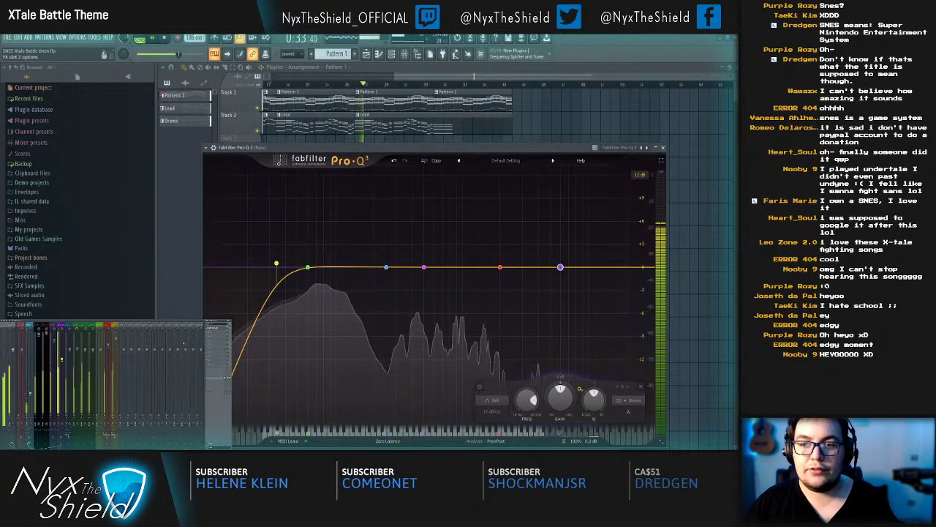
# Step: Load Pro-Q 3 on the String Extra track and add a Low Cut band at the low end with its peak flattened
pyautogui.click(215, 332)
pyautogui.moveTo(304, 281); pyautogui.dragTo(311, 190)
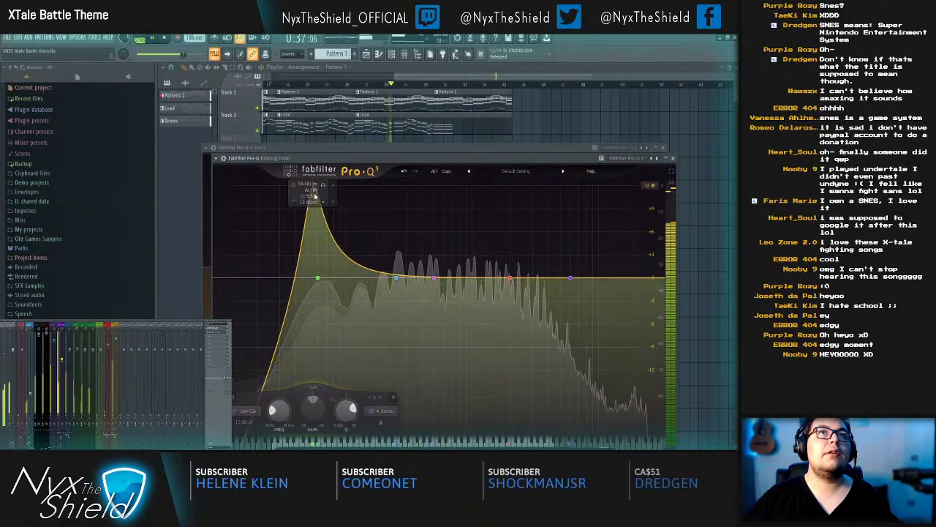
pyautogui.moveTo(313, 188); pyautogui.dragTo(368, 232)
pyautogui.scroll(3, 256, 418)
# Step: Add a dynamic bell cut of about 5 dB at about 209 Hz to the String Extra equalizer, with Q about 2.6
pyautogui.moveTo(376, 277)
pyautogui.mouseDown()
pyautogui.moveTo(378, 213)
pyautogui.moveTo(394, 293)
pyautogui.moveTo(387, 280)
pyautogui.mouseUp()
pyautogui.scroll(4, 379, 214)
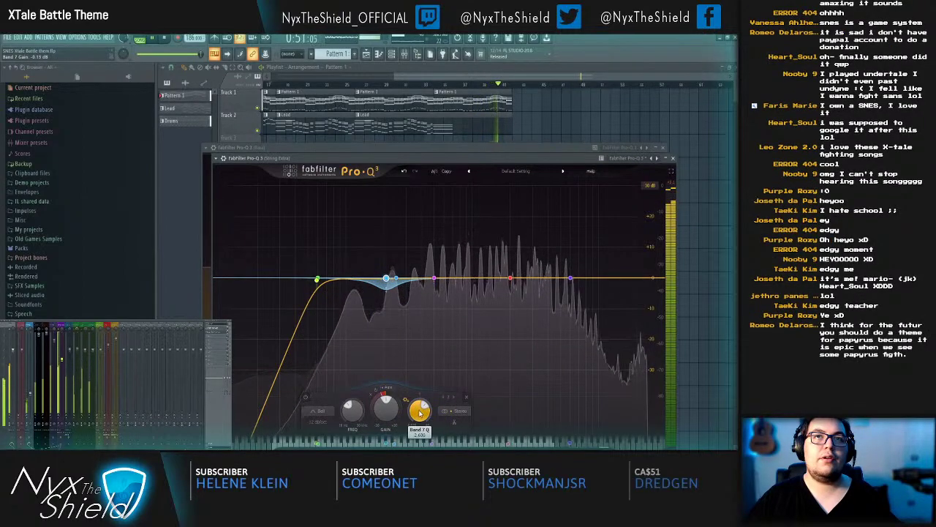
pyautogui.moveTo(388, 292); pyautogui.dragTo(387, 296)
# Step: Restore playback of the full mix and close the String Extra and Bass equalizers
pyautogui.press('space')
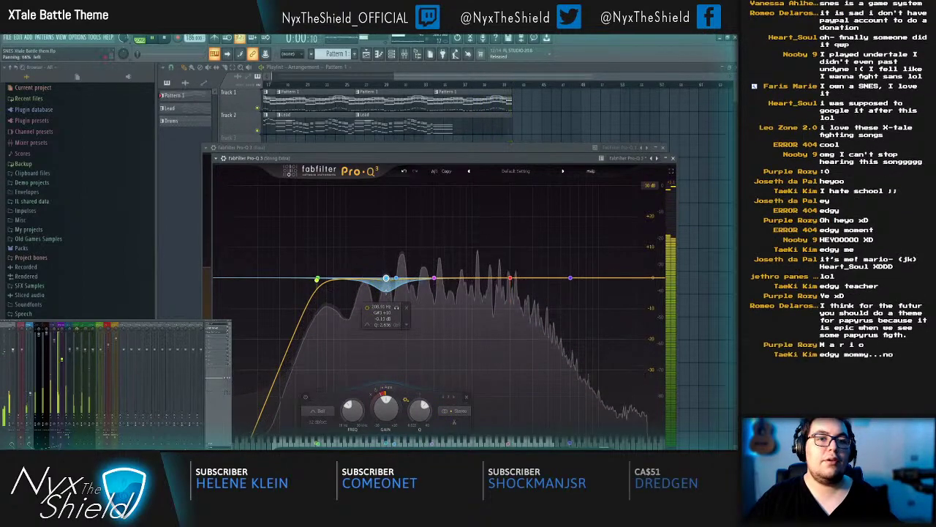
pyautogui.click(69, 335)
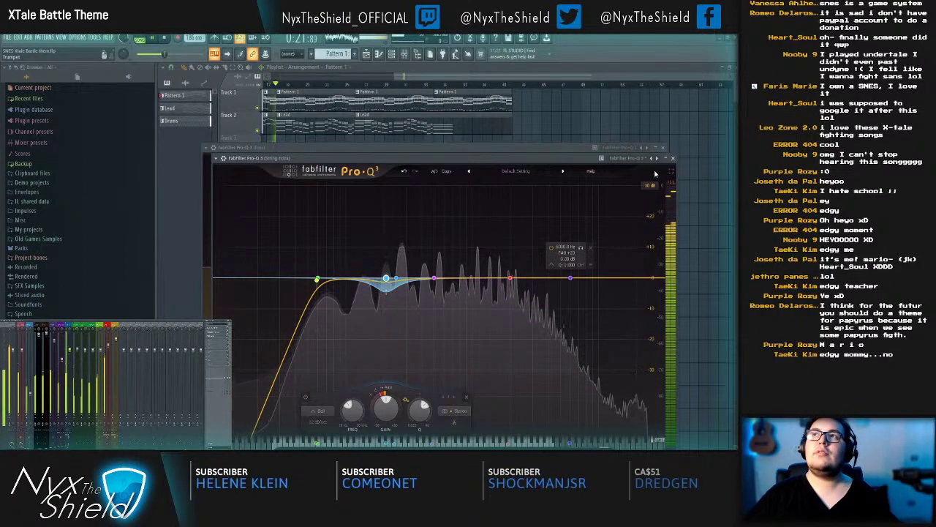
pyautogui.click(673, 158)
pyautogui.click(663, 148)
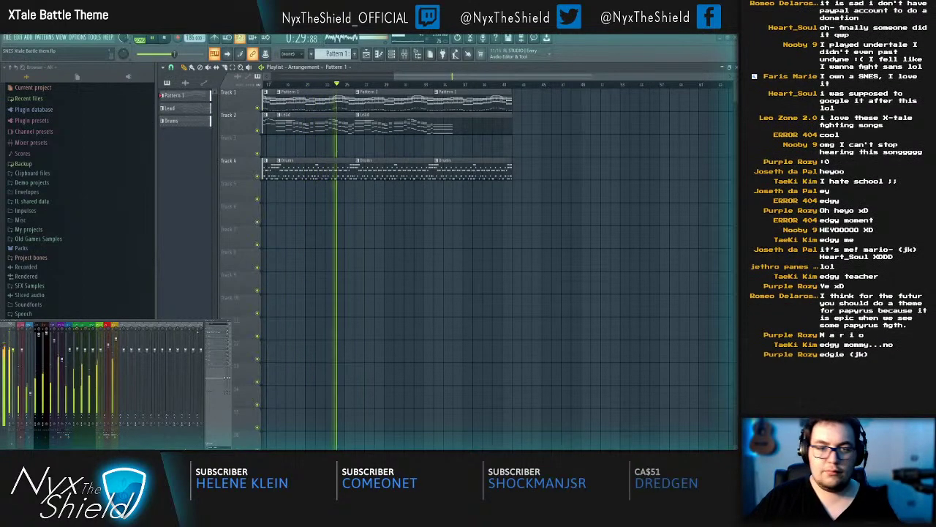
# Step: Adjust the mid crossover and the second band's threshold in the Master's C4 multiband processor
pyautogui.click(216, 332)
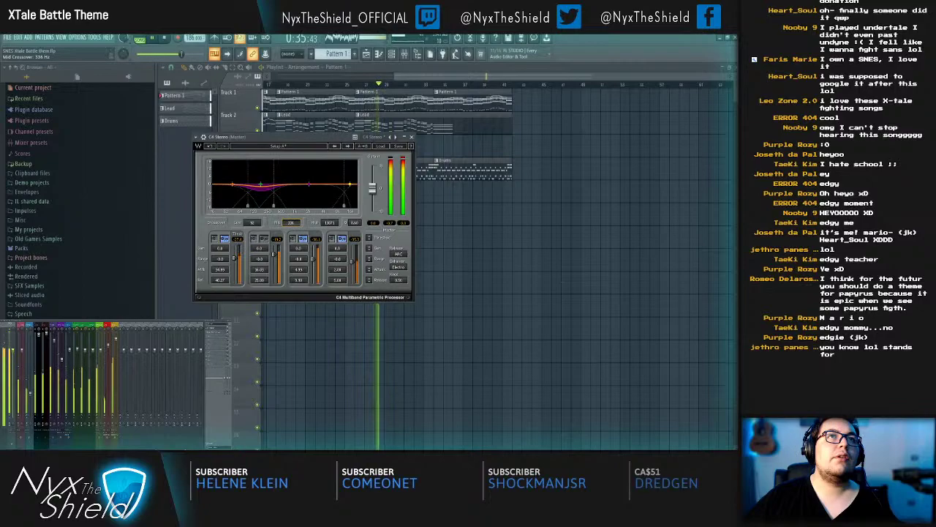
pyautogui.moveTo(283, 239); pyautogui.dragTo(284, 240)
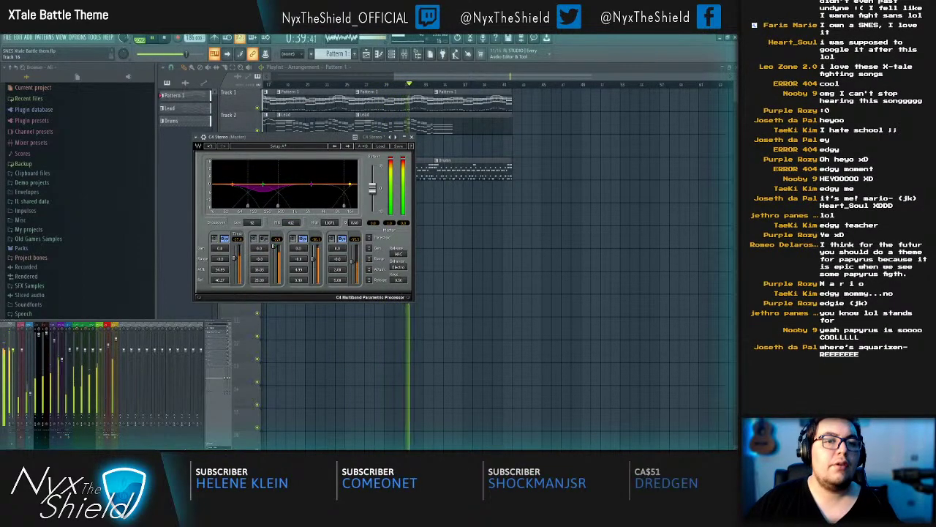
# Step: Close the Master's C4 processor and set the dynamic cut at about 319 Hz in the Strings equalizer to about 2.4 dB
pyautogui.click(412, 136)
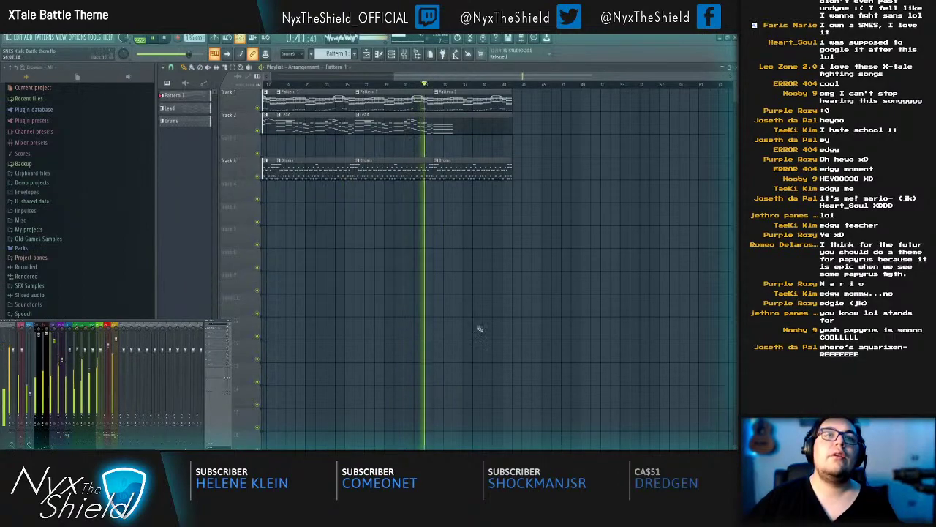
pyautogui.click(213, 336)
pyautogui.moveTo(372, 274)
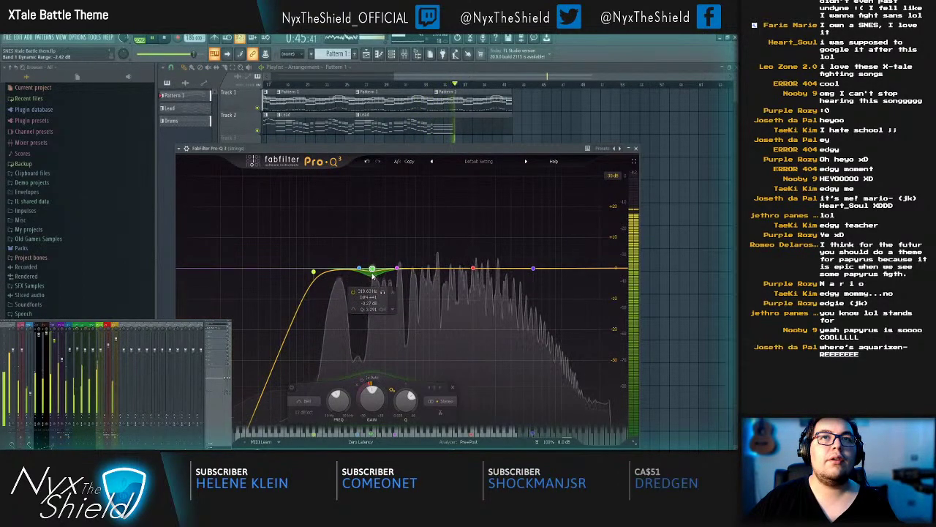
pyautogui.click(636, 148)
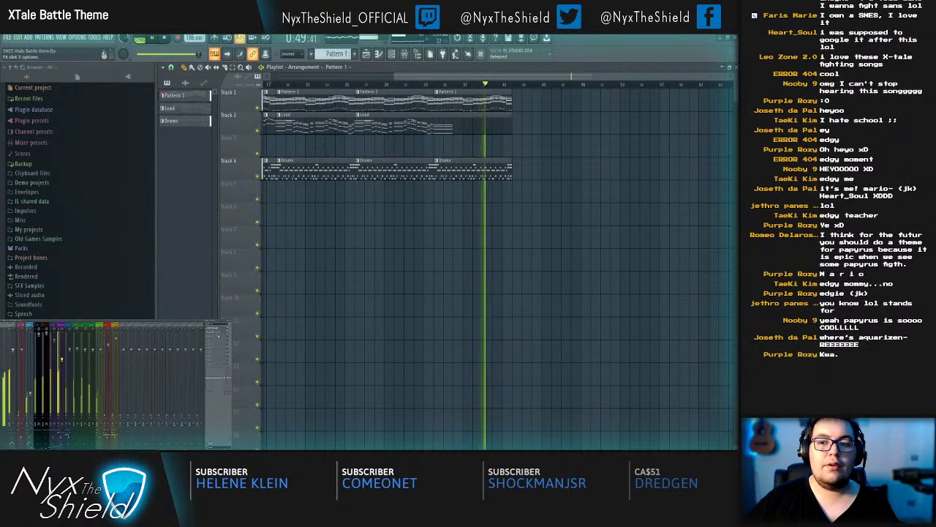
# Step: Add a dynamic bell cut around 400 Hz to the String Extra Pro-Q 3 equalizer and check its neighbouring lower cut
pyautogui.click(217, 333)
pyautogui.moveTo(426, 278)
pyautogui.mouseDown()
pyautogui.moveTo(428, 194)
pyautogui.moveTo(427, 340)
pyautogui.moveTo(424, 280)
pyautogui.mouseUp()
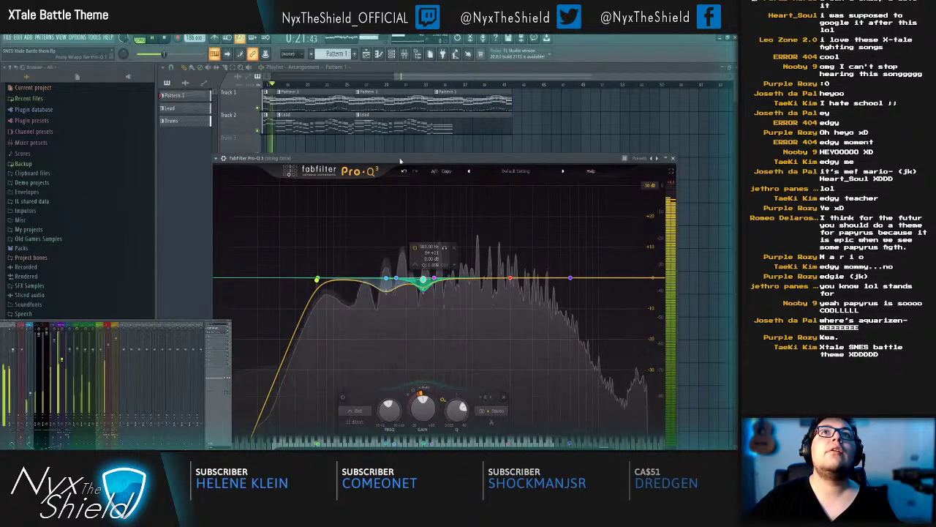
pyautogui.click(386, 282)
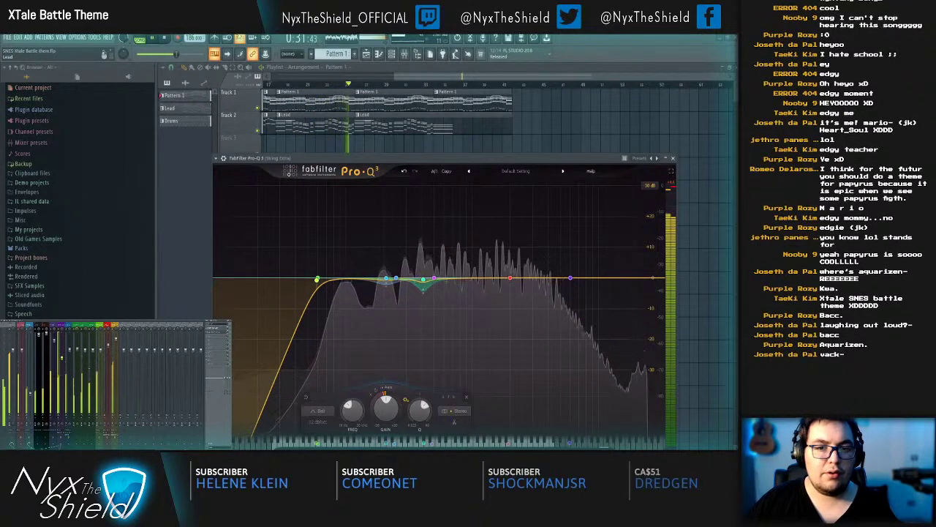
# Step: Add a dynamic bell cut at roughly 1.9 kHz to the Choirs Pro-Q 3 equalizer and close both open equalizers
pyautogui.click(220, 337)
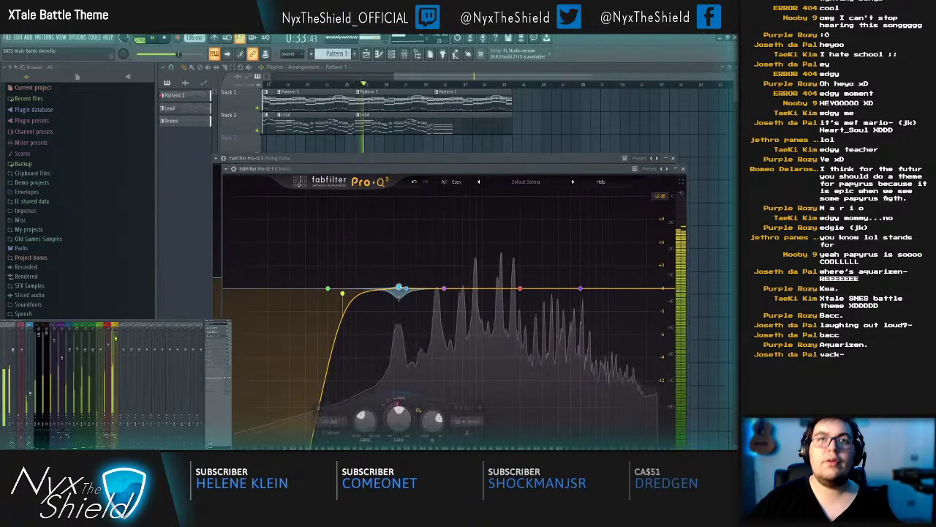
pyautogui.moveTo(431, 291); pyautogui.dragTo(517, 289)
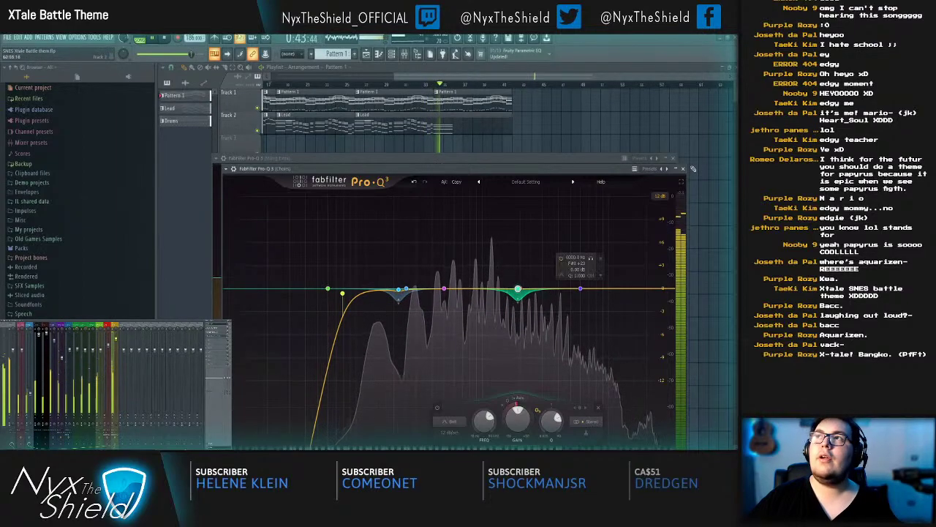
pyautogui.click(673, 158)
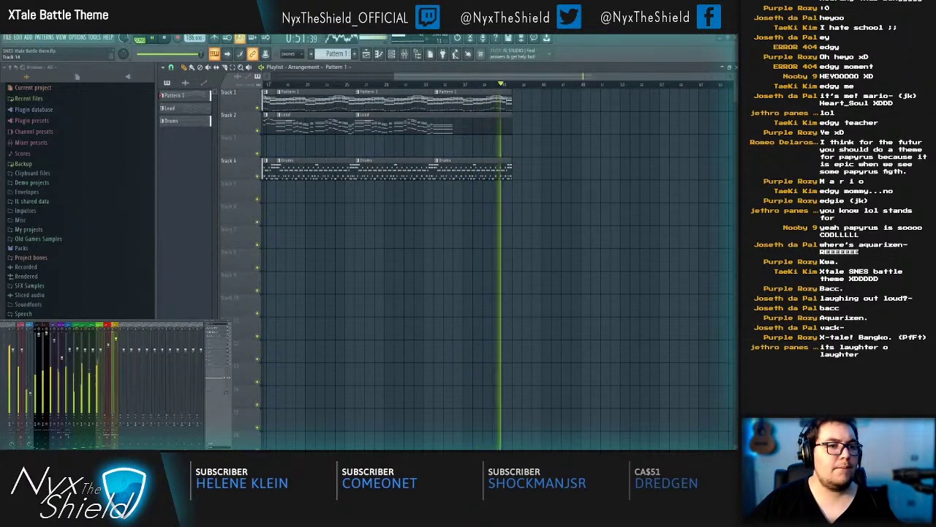
# Step: Play the arrangement back from its beginning to check the mix and save the project
pyautogui.press('space')
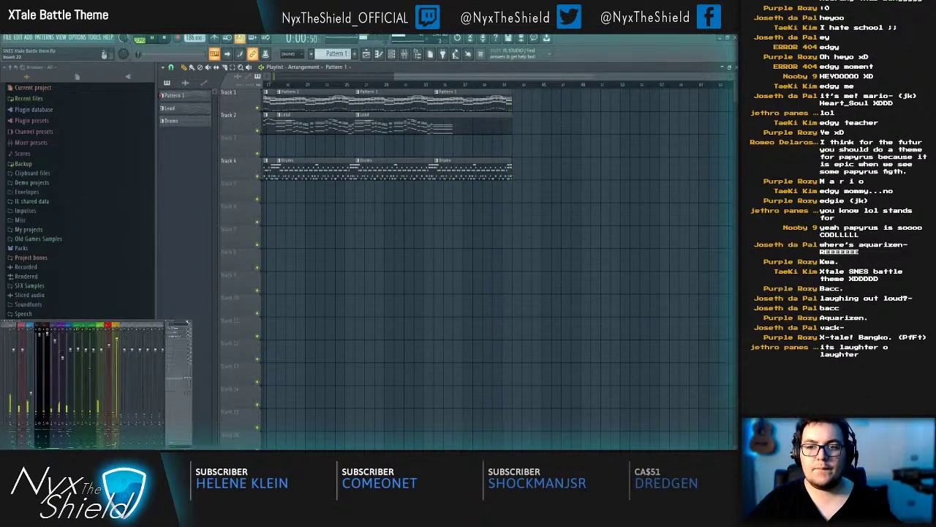
pyautogui.press('space')
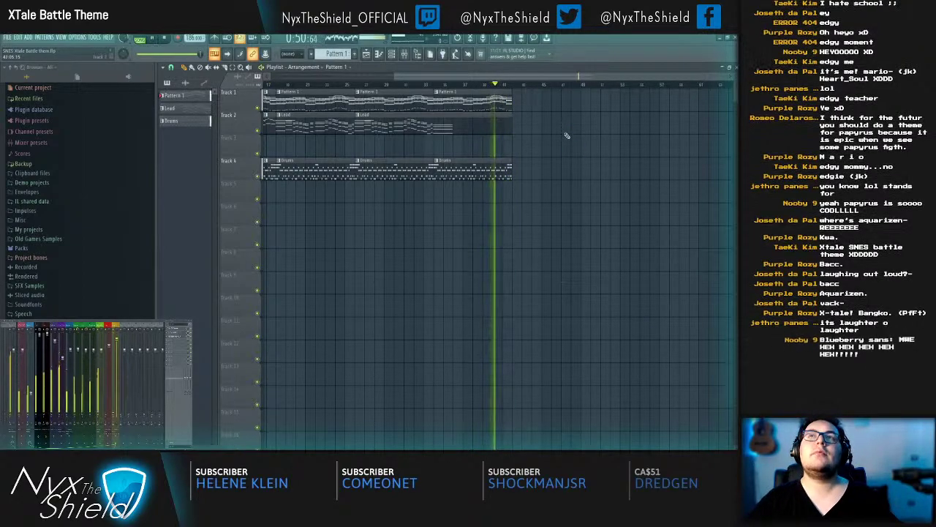
pyautogui.press('space')
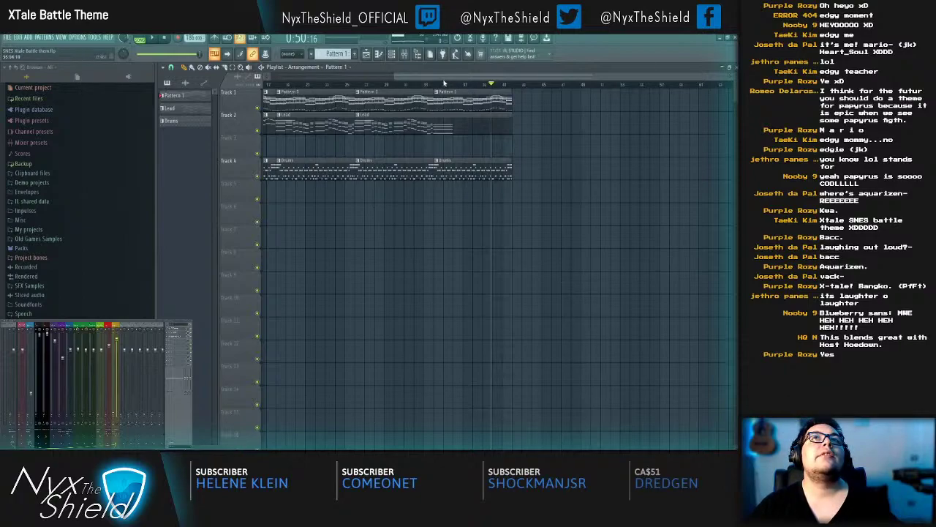
pyautogui.moveTo(442, 77); pyautogui.dragTo(294, 77)
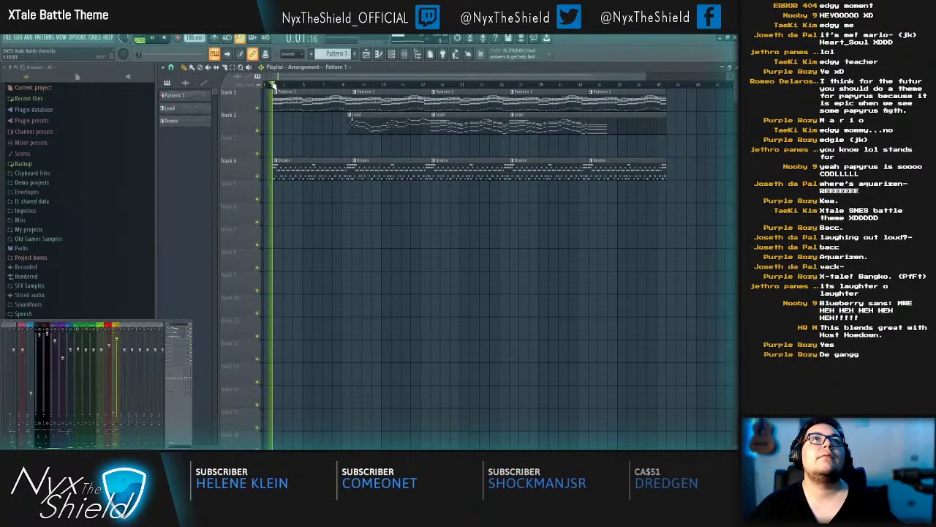
pyautogui.hotkey('ctrl', 's')
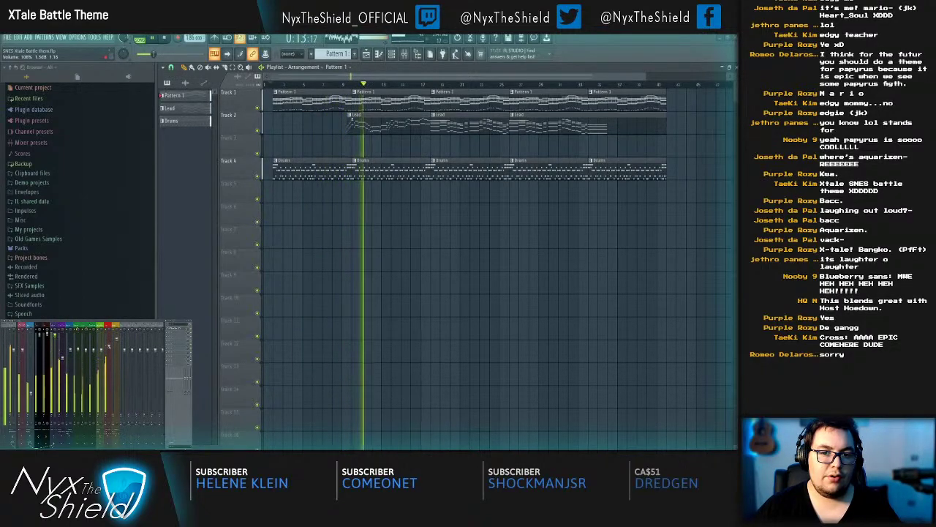
pyautogui.hotkey('ctrl', 's')
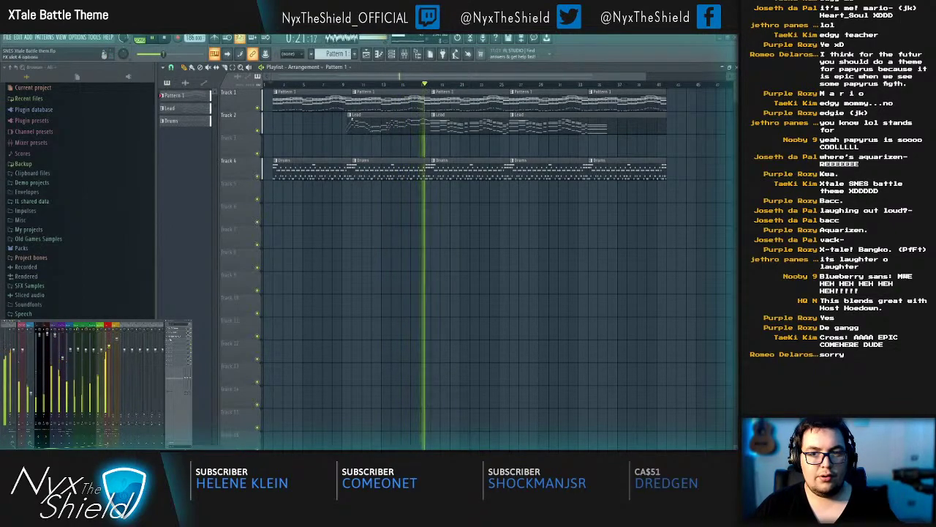
# Step: Add a narrow dynamic bell cut at about 1171 Hz to the Lead equalizer, replay the lead entry and save the project
pyautogui.click(177, 336)
pyautogui.moveTo(479, 269)
pyautogui.mouseDown()
pyautogui.moveTo(474, 224)
pyautogui.moveTo(470, 269)
pyautogui.mouseUp()
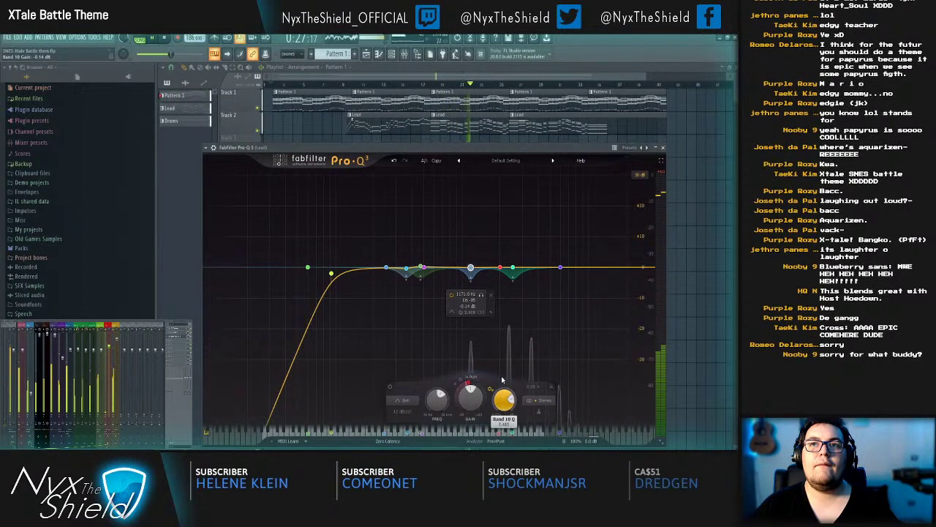
pyautogui.click(342, 86)
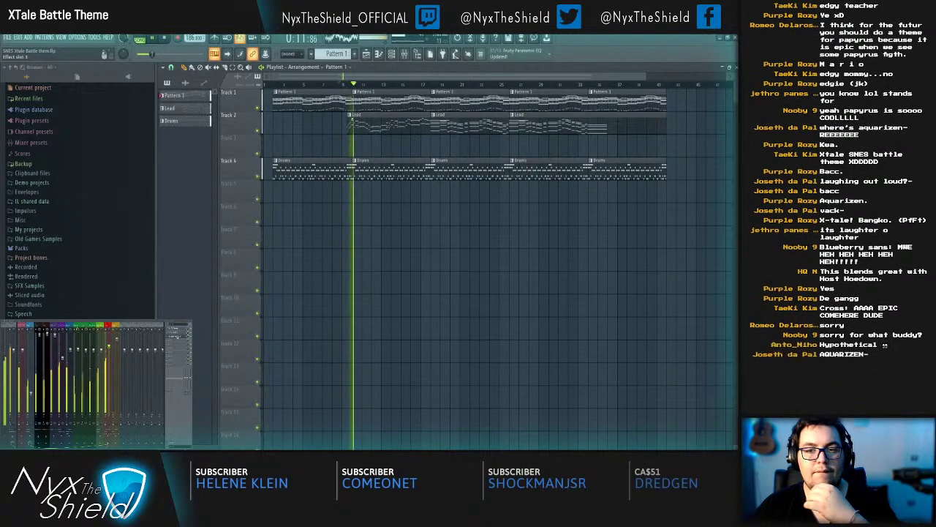
pyautogui.hotkey('ctrl', 's')
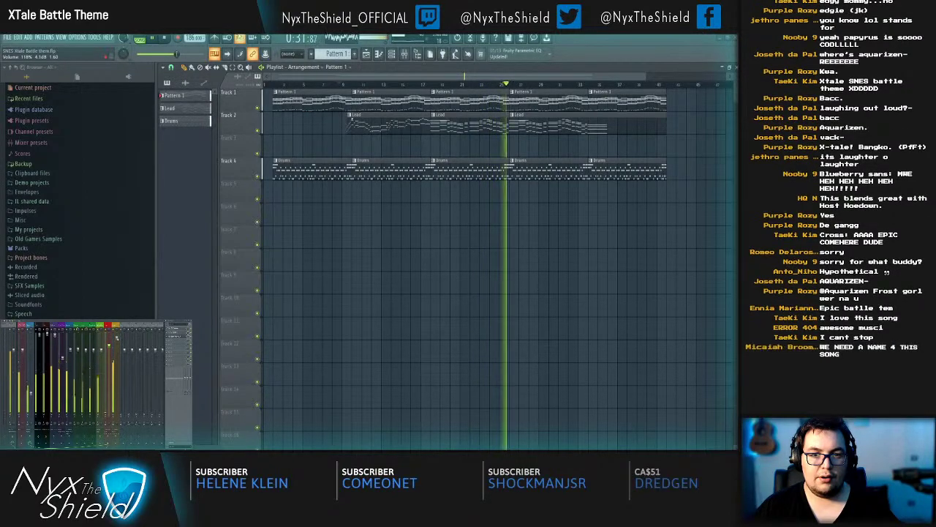
# Step: Add a treble bell boost and a high-shelf cut of about 4.6 dB near 16.7 kHz to the Choirs equalizer and close it
pyautogui.click(176, 332)
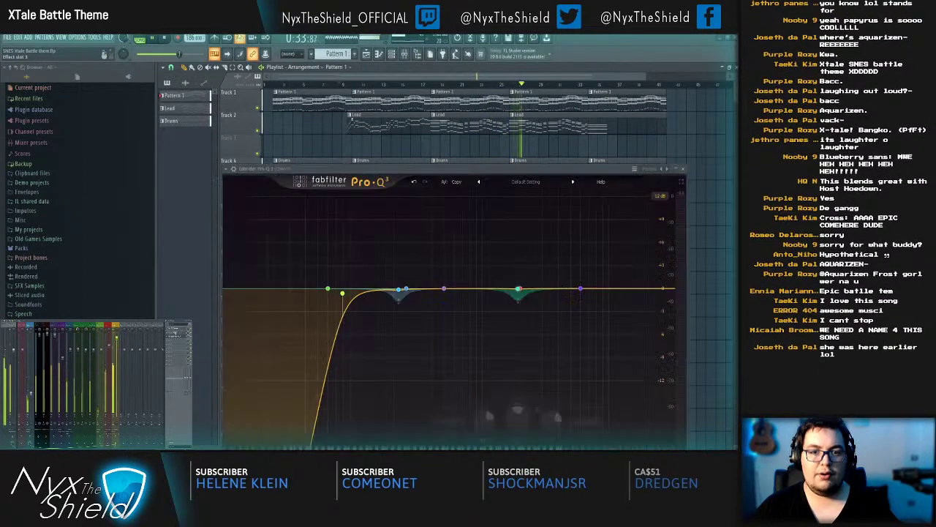
pyautogui.moveTo(613, 288); pyautogui.dragTo(589, 276)
pyautogui.click(515, 431)
pyautogui.click(520, 399)
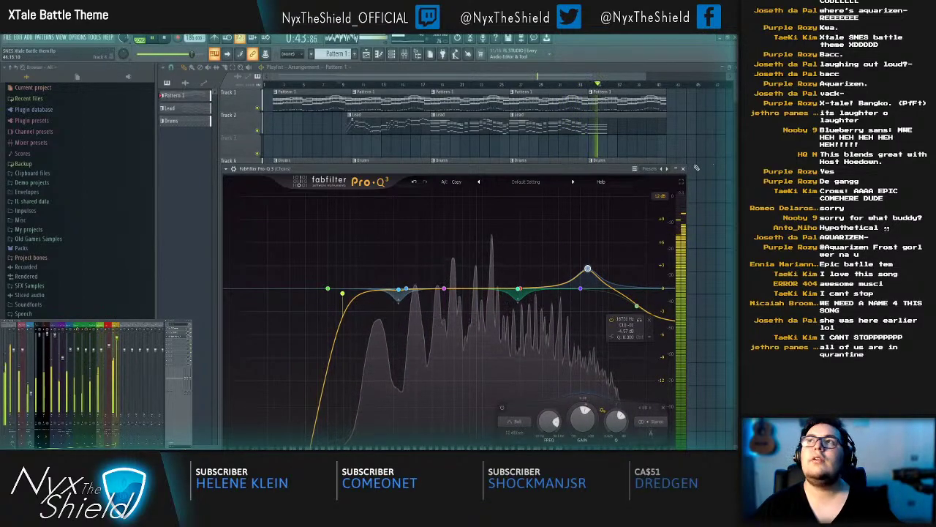
pyautogui.click(683, 169)
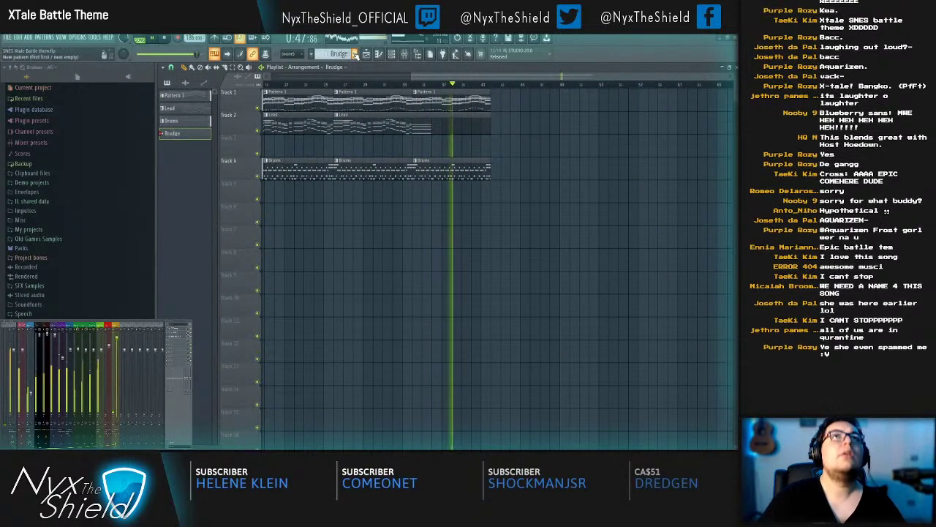
# Step: Name the new pattern Bridge and place it on Track 1 directly after the last Pattern 1 clip
pyautogui.scroll(2, 504, 86)
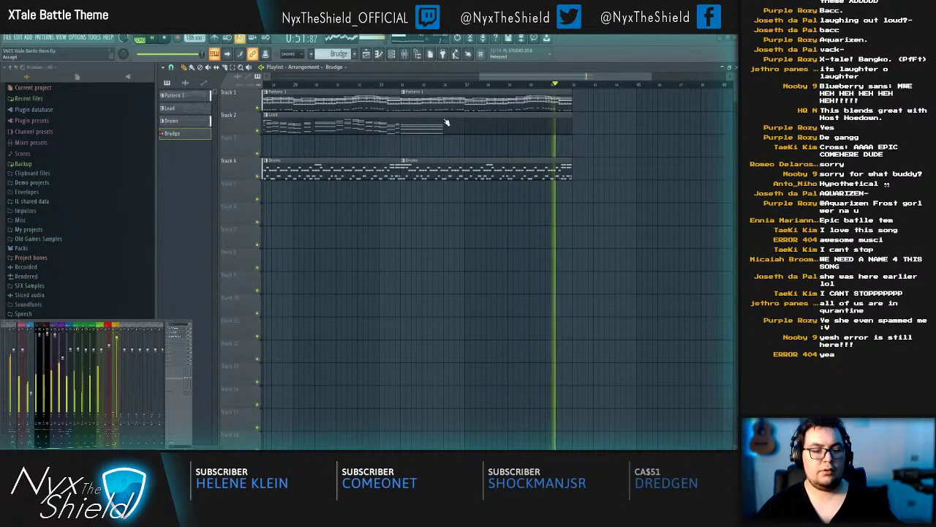
pyautogui.press('space')
pyautogui.scroll(3, 590, 89)
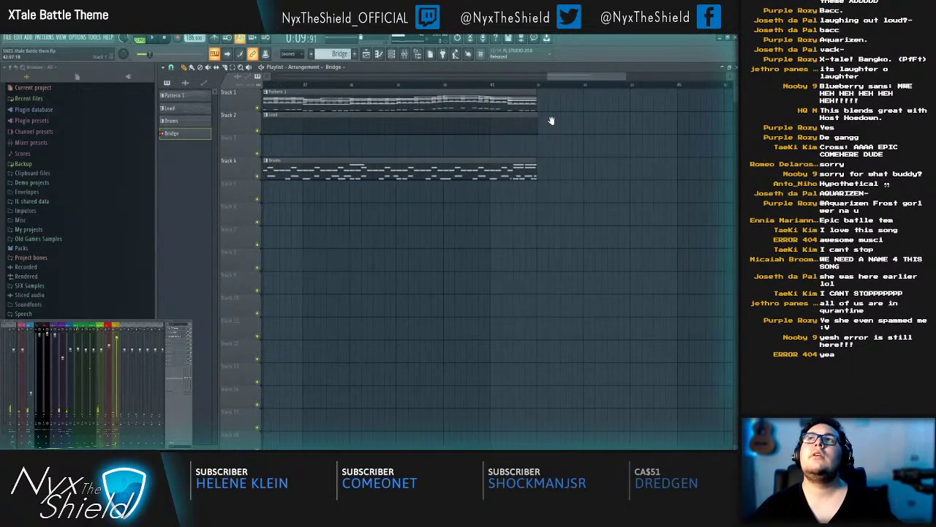
pyautogui.hscroll(2, 527, 135)
pyautogui.click(453, 92)
pyautogui.scroll(1, 426, 79)
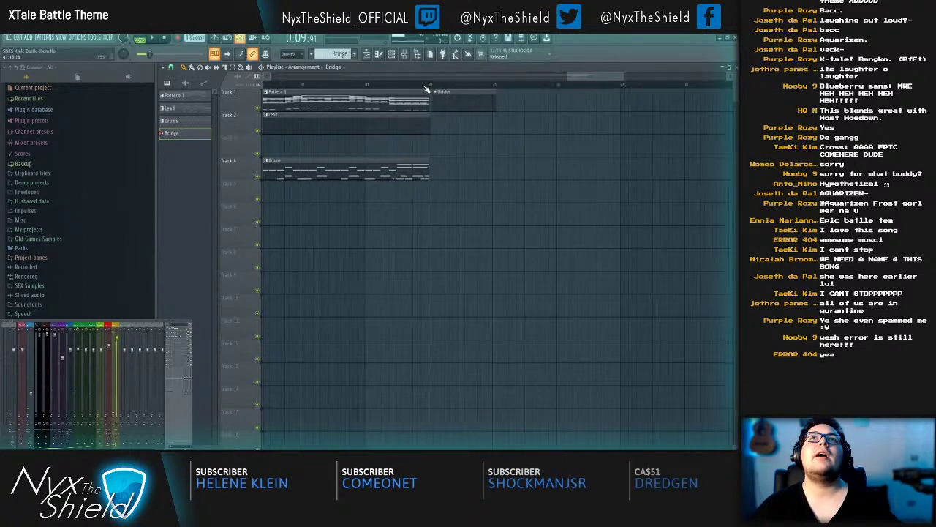
pyautogui.doubleClick(436, 95)
pyautogui.rightClick(526, 125)
pyautogui.scroll(4, 472, 89)
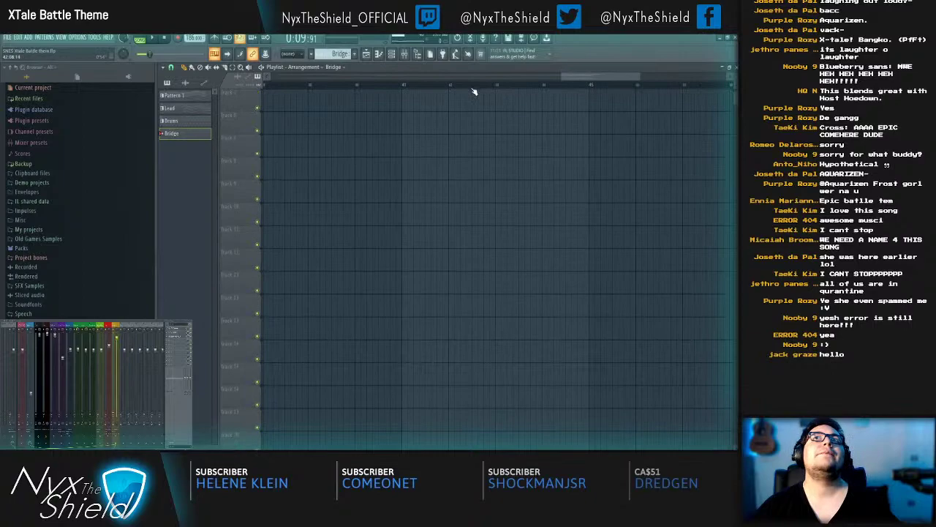
pyautogui.scroll(-8, 395, 156)
# Step: Open Pattern 1's channels and bring up its harmony notes in the piano roll for chord analysis with Scaler 2
pyautogui.doubleClick(327, 91)
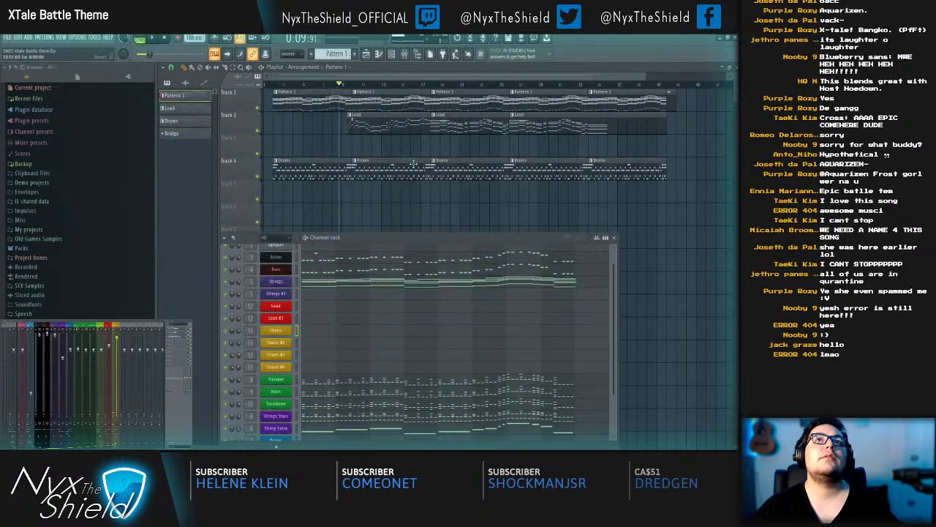
pyautogui.click(355, 284)
pyautogui.press('Escape')
pyautogui.scroll(1, 321, 282)
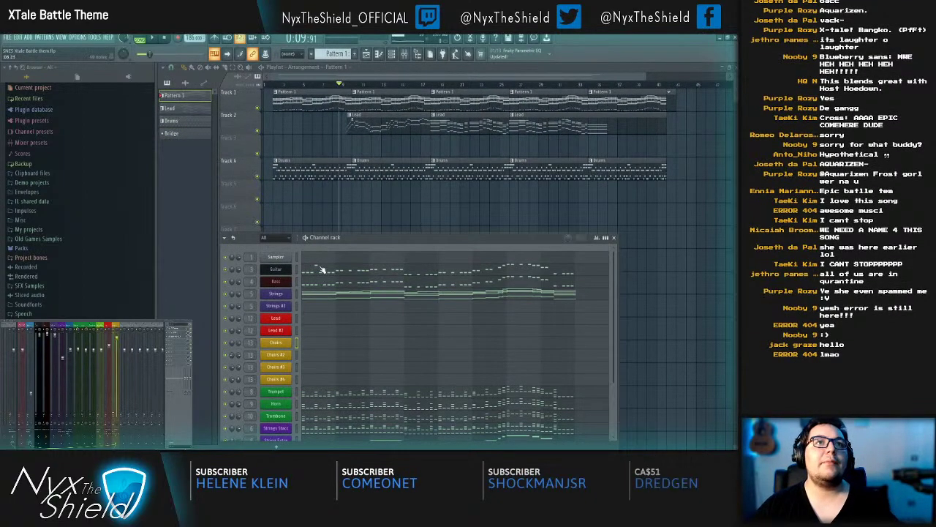
pyautogui.scroll(-3, 326, 293)
pyautogui.scroll(-1, 326, 293)
pyautogui.click(311, 429)
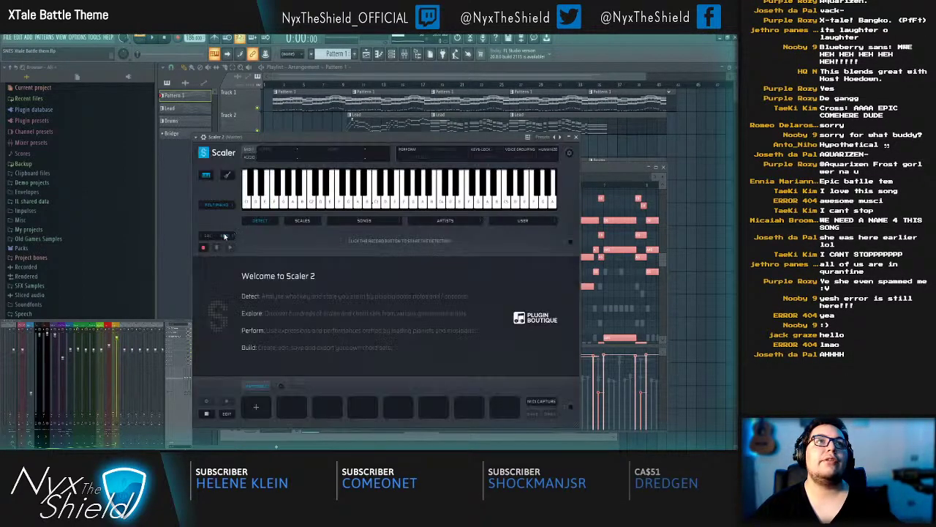
# Step: Play the Pattern 1 notes into Scaler 2 to detect their chords and scale, and close the piano roll
pyautogui.moveTo(625, 168); pyautogui.dragTo(658, 212)
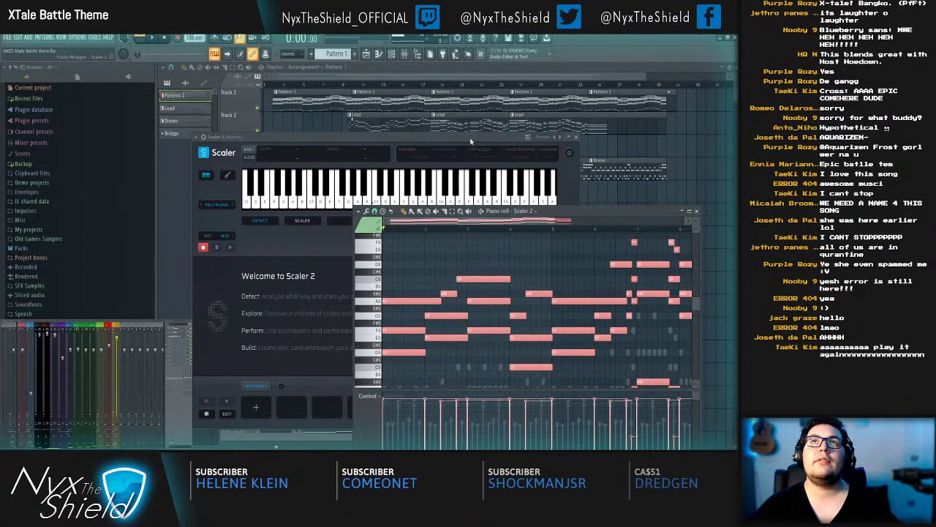
pyautogui.click(470, 137)
pyautogui.press('space')
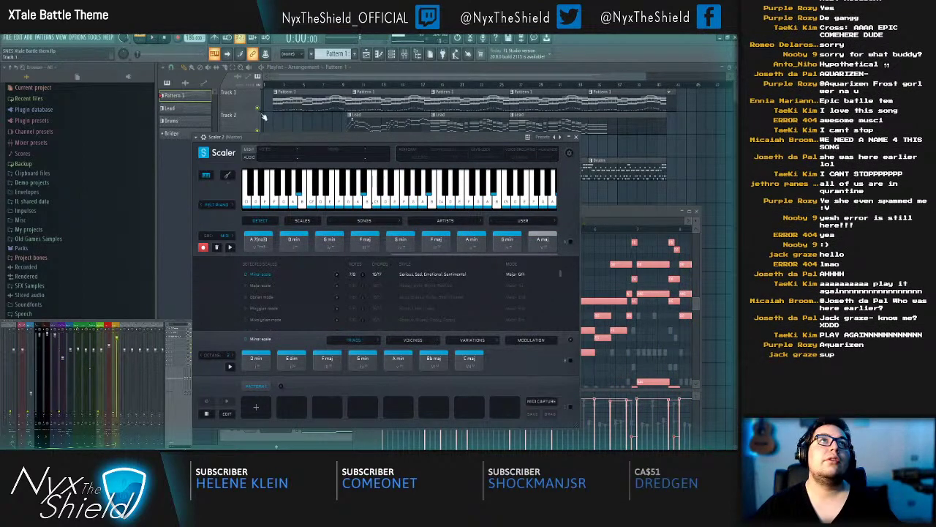
pyautogui.click(703, 214)
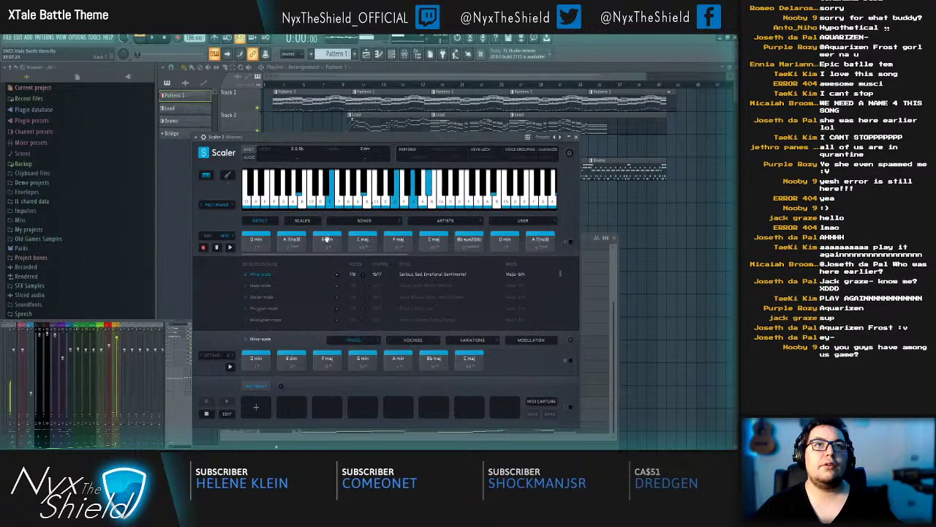
# Step: Audition the detected chords in Scaler 2, including D min, A 7(no3), E dim and F maj
pyautogui.click(256, 245)
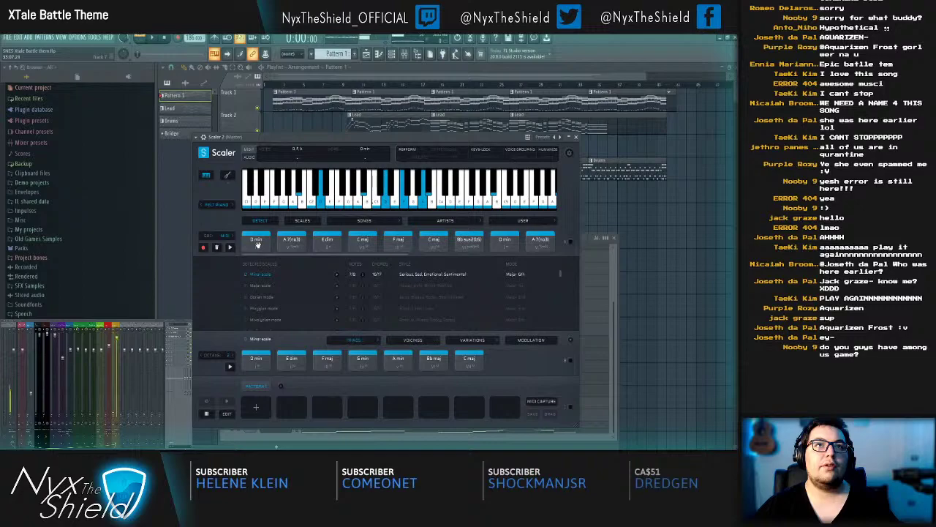
pyautogui.click(292, 241)
pyautogui.click(329, 244)
pyautogui.click(404, 243)
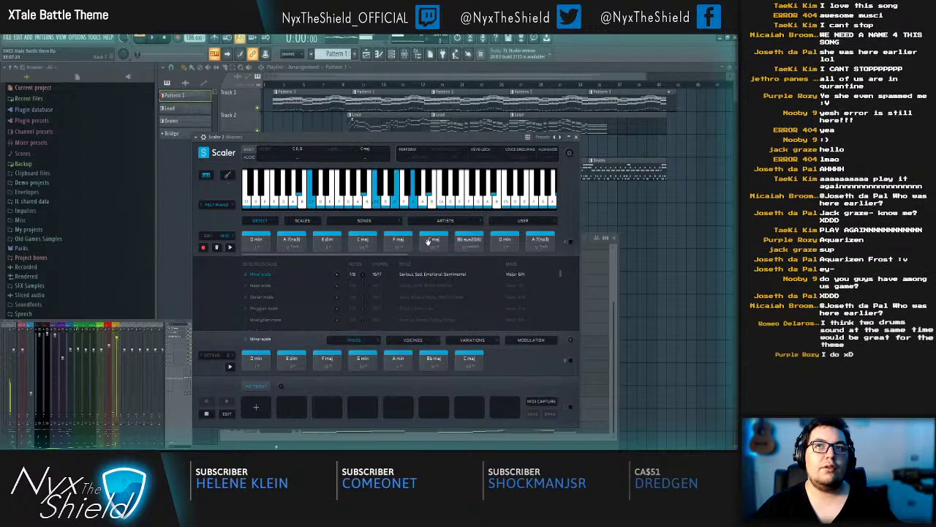
pyautogui.click(505, 244)
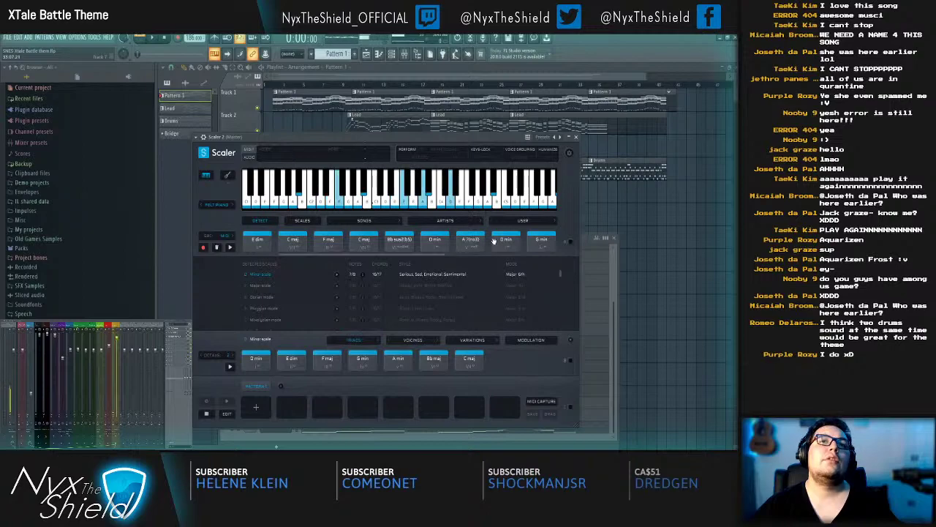
# Step: Switch the scale's chords to seventh-chord voicings in Scaler 2 and audition C 6 and Bb maj7
pyautogui.click(413, 339)
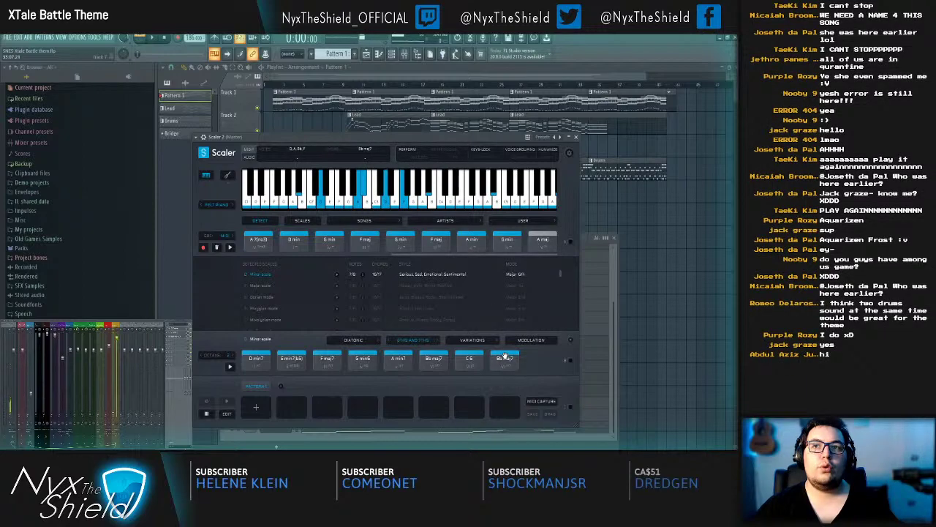
pyautogui.click(460, 360)
pyautogui.click(435, 357)
pyautogui.click(498, 363)
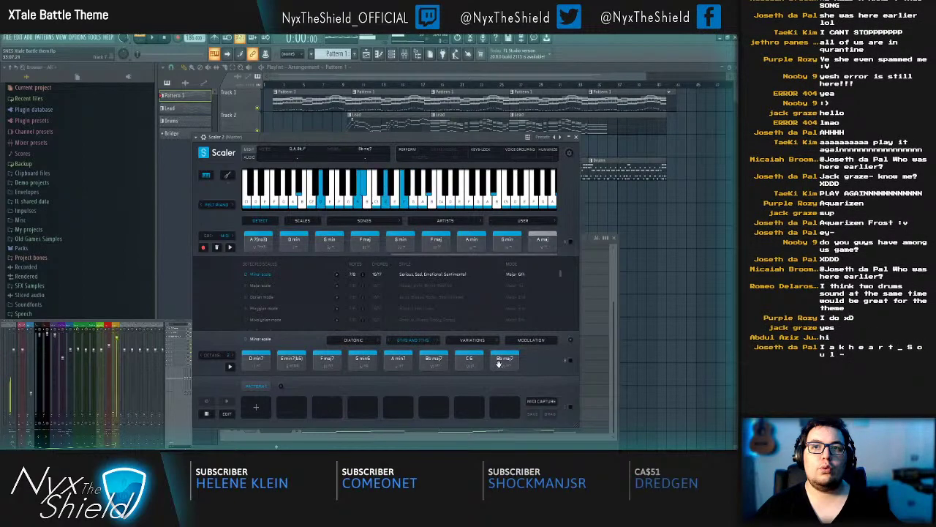
# Step: Audition the scale's seventh chords in Scaler 2, including E min7(b5), D min7 and Bb maj7
pyautogui.click(293, 359)
pyautogui.click(259, 357)
pyautogui.click(293, 355)
pyautogui.click(358, 353)
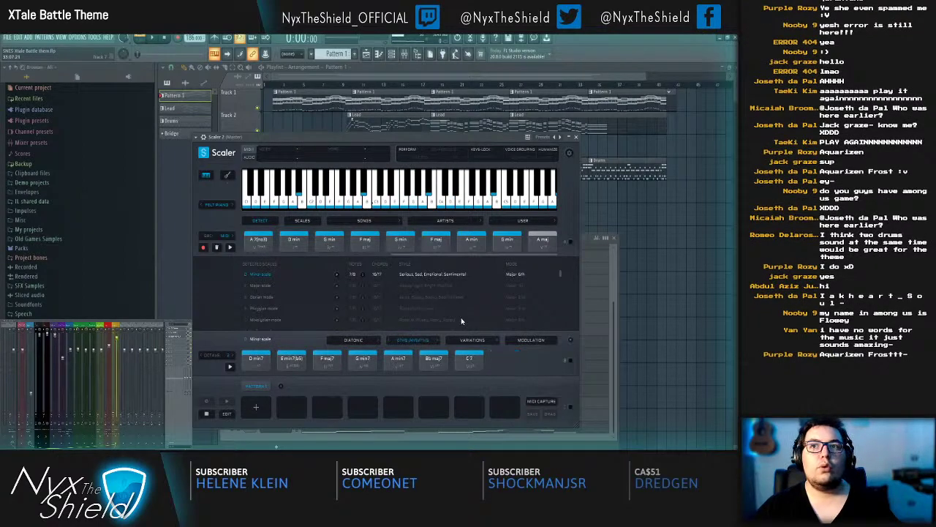
pyautogui.click(429, 360)
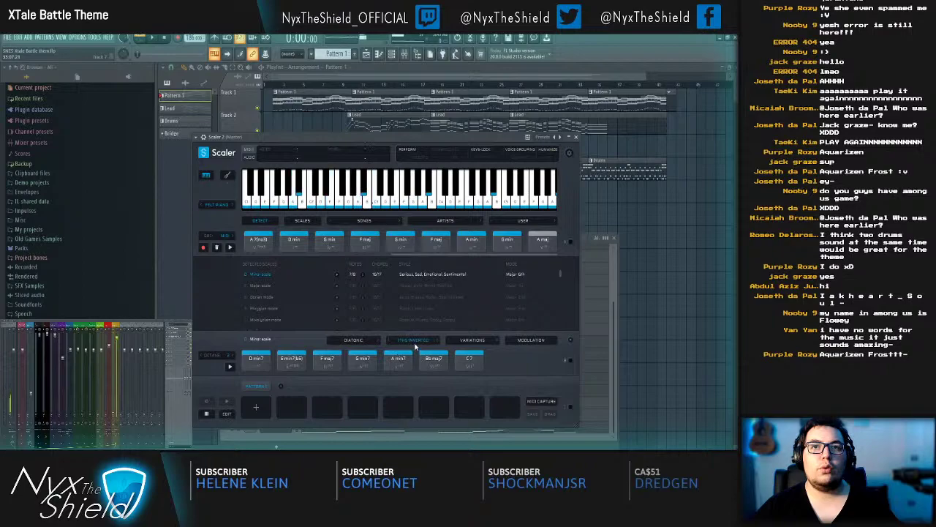
# Step: Browse other voicing sets for the scale in Scaler 2, including ninth chords, and audition some of their chords
pyautogui.click(421, 339)
pyautogui.click(455, 358)
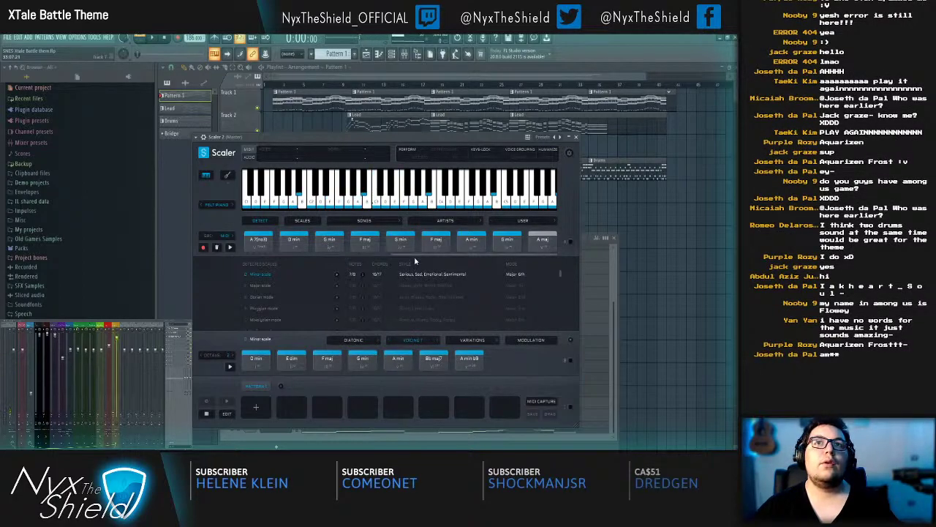
pyautogui.click(418, 300)
pyautogui.click(473, 358)
pyautogui.click(398, 360)
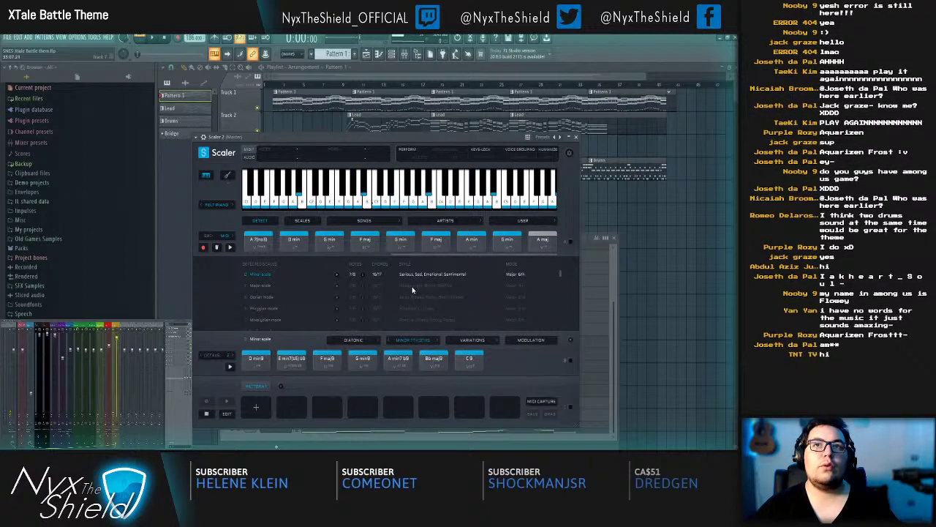
# Step: Return to the voicing set containing C 6 and audition Bb maj7, G min6, F maj7, E min7(b5) and D min7
pyautogui.click(500, 360)
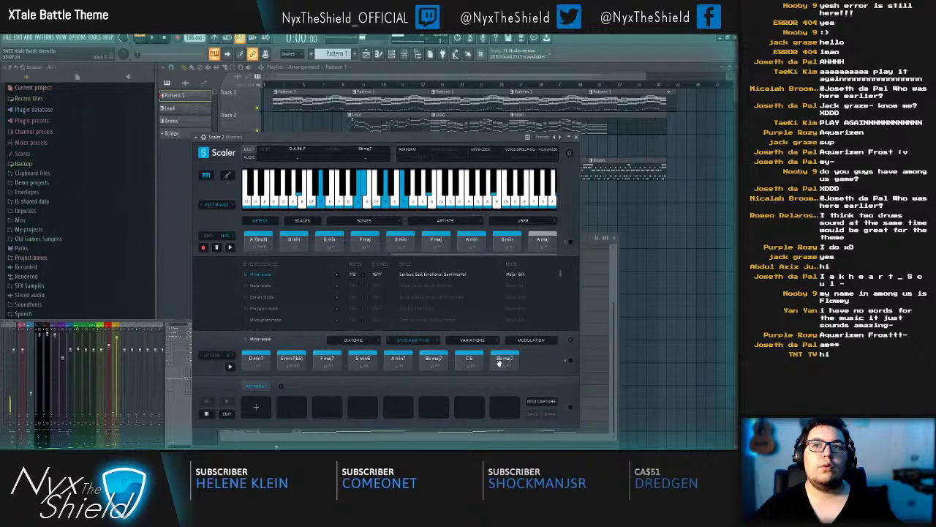
pyautogui.click(324, 363)
pyautogui.click(425, 363)
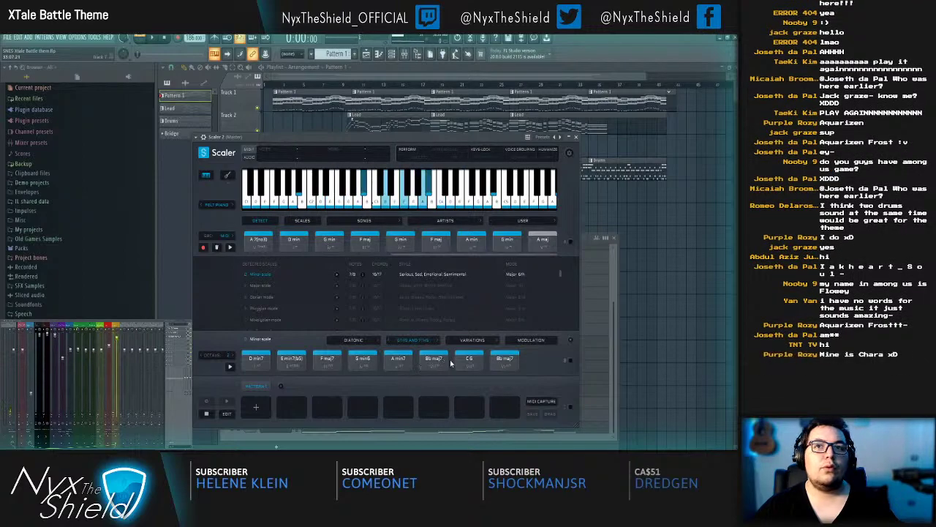
pyautogui.click(370, 359)
pyautogui.click(329, 361)
pyautogui.click(297, 362)
pyautogui.click(268, 359)
# Step: Add the Bb maj7 chord to the first slot of Scaler 2's progression and close the plugin
pyautogui.click(508, 363)
pyautogui.moveTo(584, 433); pyautogui.dragTo(256, 407)
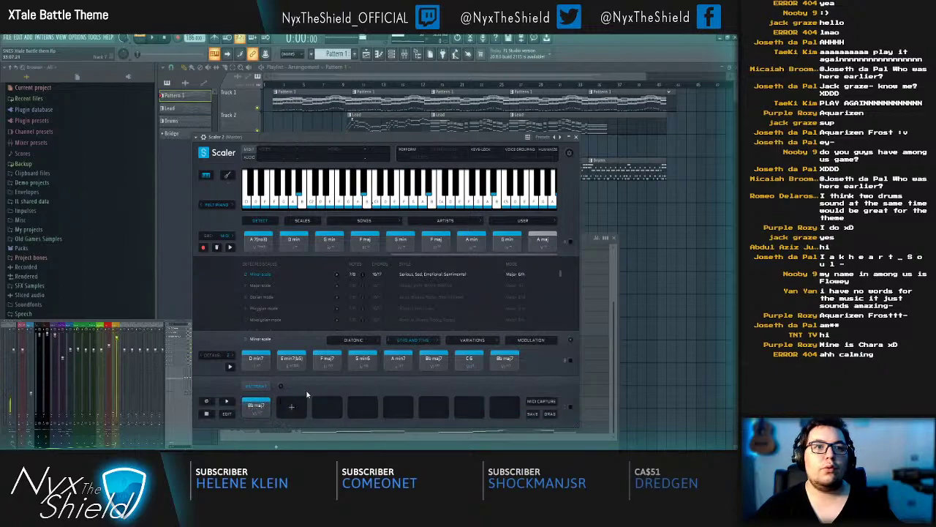
pyautogui.moveTo(590, 432); pyautogui.dragTo(585, 432)
pyautogui.click(583, 430)
pyautogui.hotkey('ctrl', 'z')
pyautogui.press('Escape')
pyautogui.rightClick(692, 284)
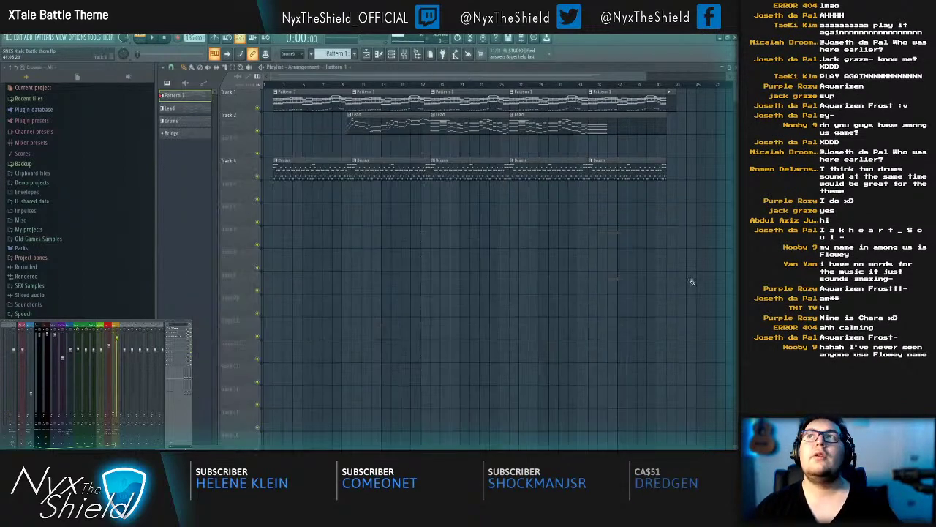
# Step: Play the end of the arrangement and bring up the Bridge pattern's channels
pyautogui.hscroll(3, 692, 283)
pyautogui.click(486, 85)
pyautogui.press('space')
pyautogui.scroll(2, 498, 84)
pyautogui.doubleClick(549, 92)
pyautogui.press('F6')
pyautogui.press('F6')
pyautogui.scroll(2, 311, 311)
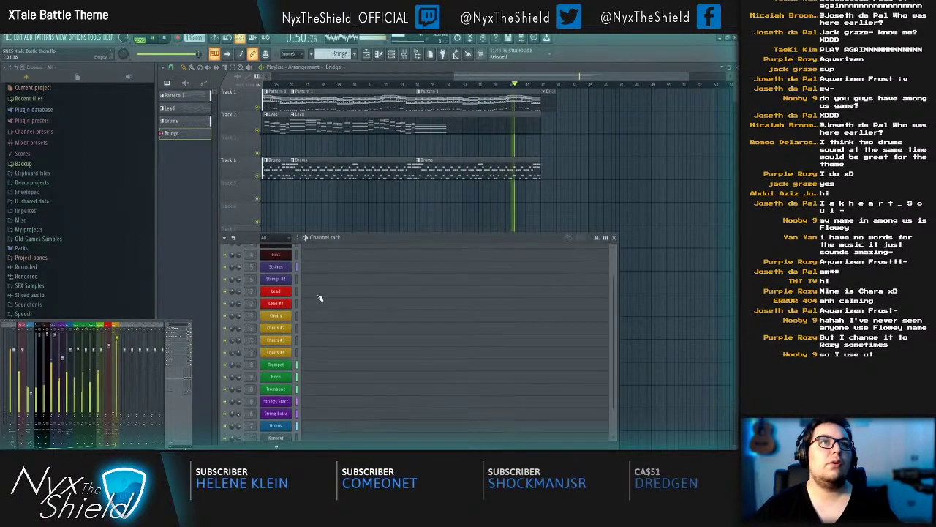
# Step: Write a two-bar chord of A4, A#4, D5 and F5 in Strings #2 and copy it to the Bridge's Strings channel
pyautogui.press('F7')
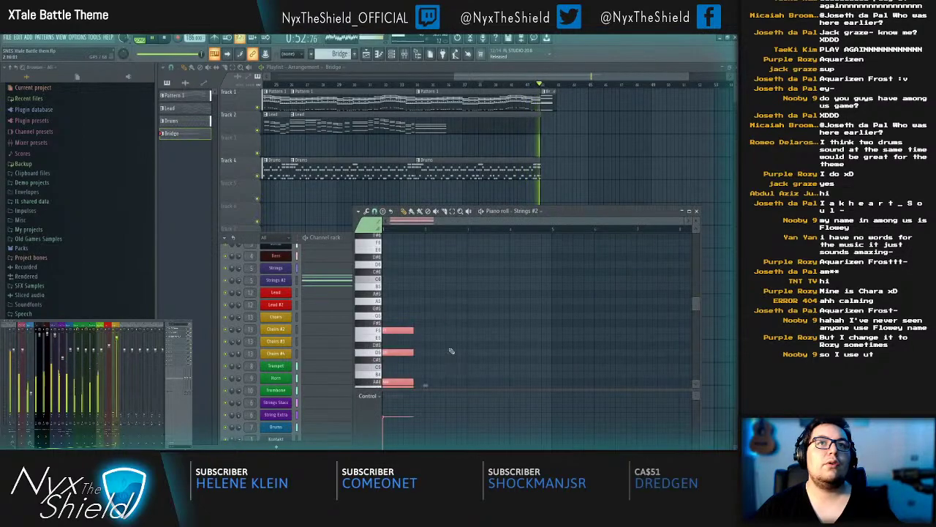
pyautogui.scroll(-2, 452, 346)
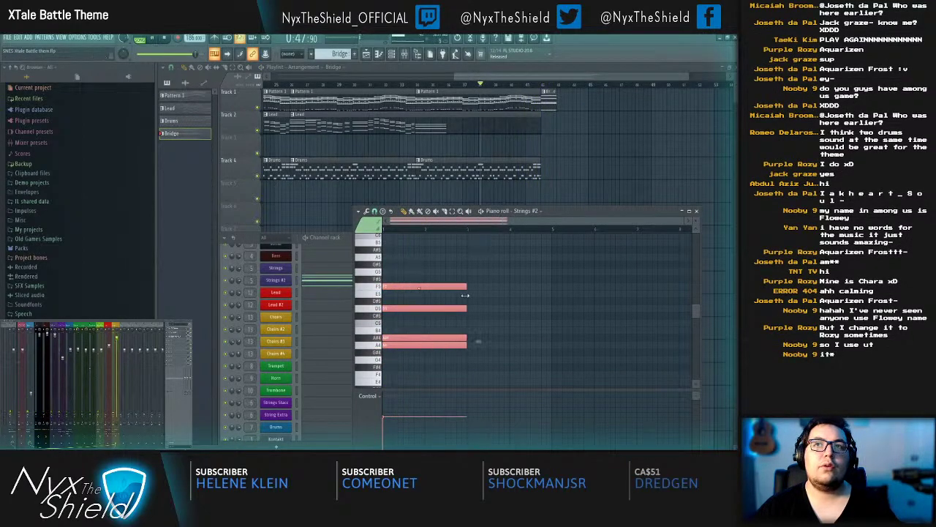
pyautogui.press('F7')
pyautogui.click(324, 272)
pyautogui.hotkey('ctrl', 'v')
pyautogui.press('space')
# Step: Add a two-bar D4 bass note below the Strings chord and select the whole chord
pyautogui.moveTo(410, 290); pyautogui.dragTo(409, 278)
pyautogui.scroll(-5, 411, 280)
pyautogui.scroll(2, 472, 288)
pyautogui.keyDown('ctrl'); pyautogui.click(472, 288); pyautogui.keyUp('ctrl')
pyautogui.scroll(2, 472, 288)
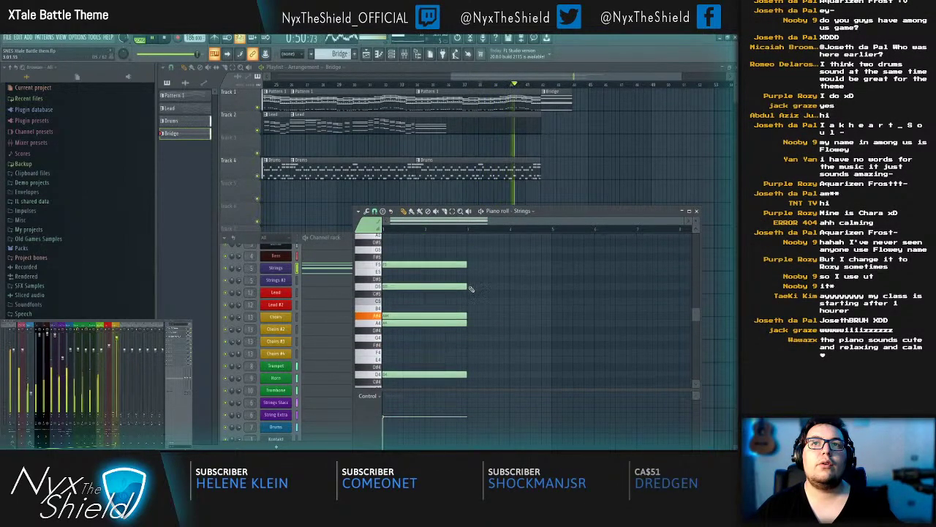
pyautogui.scroll(-8, 472, 293)
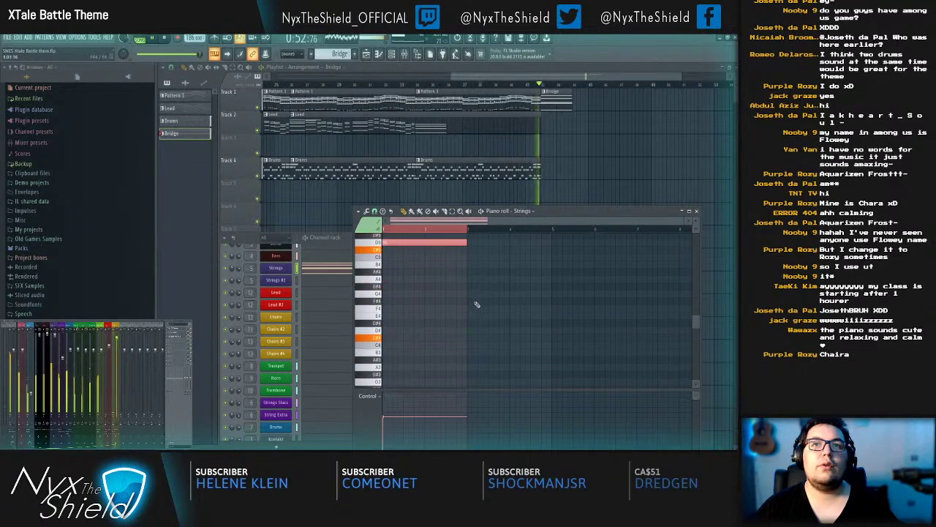
# Step: Place a second two-bar chord of C#, G#, A, C# and E after the first one in Strings
pyautogui.scroll(7, 487, 300)
pyautogui.press('space')
pyautogui.moveTo(446, 242); pyautogui.dragTo(515, 303)
pyautogui.scroll(3, 448, 342)
pyautogui.click(385, 229)
pyautogui.scroll(-4, 435, 289)
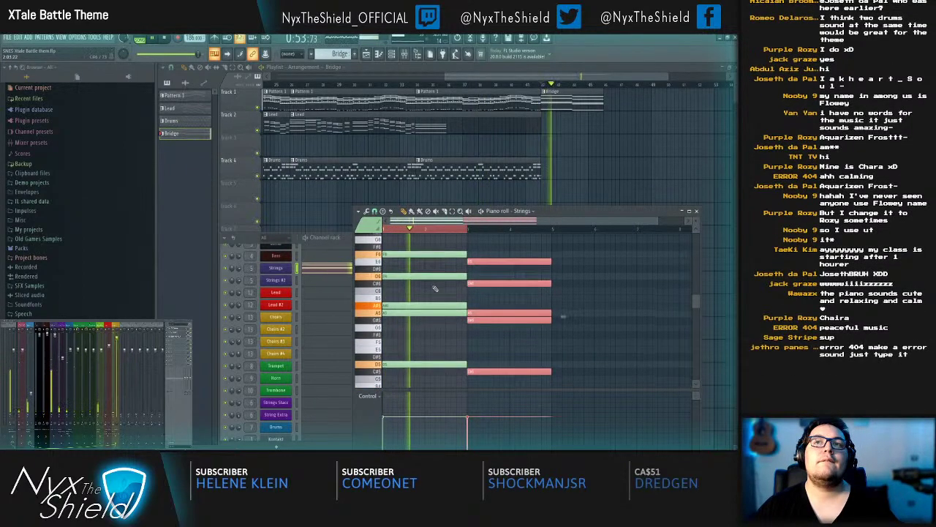
# Step: Transpose both Strings chords down one octave and listen to them against the arrangement
pyautogui.hotkey('ctrl', 'a')
pyautogui.hotkey('ctrl', 'Down')
pyautogui.scroll(-1, 540, 311)
pyautogui.scroll(-3, 556, 301)
pyautogui.keyDown('ctrl'); pyautogui.click(592, 283); pyautogui.keyUp('ctrl')
pyautogui.scroll(-4, 593, 283)
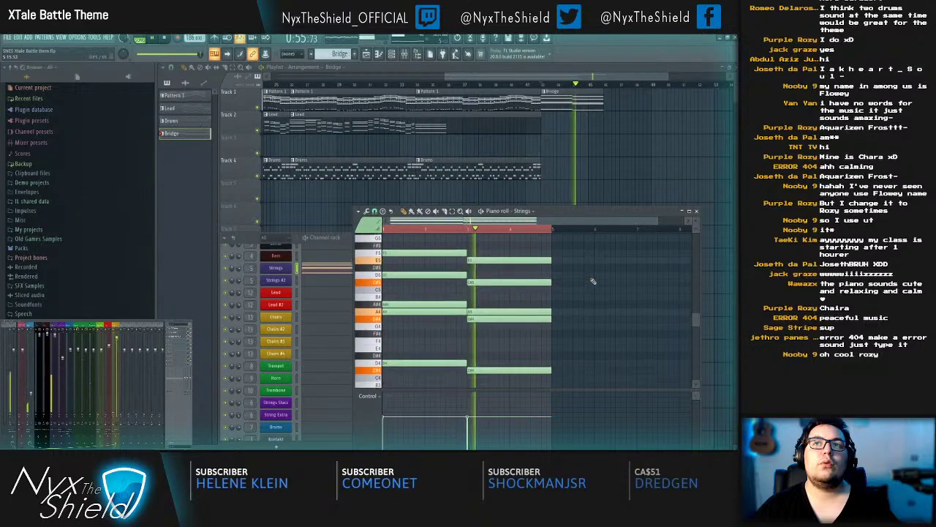
pyautogui.scroll(1, 592, 283)
pyautogui.scroll(3, 581, 281)
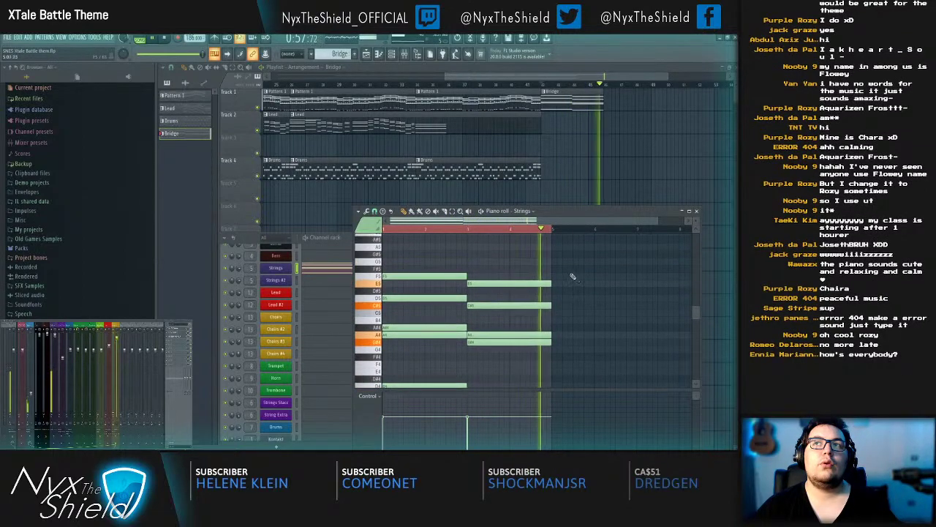
# Step: Stop playback, remove both chords from the Bridge's Strings channel and close the piano roll
pyautogui.press('space')
pyautogui.hotkey('ctrl', 'x')
pyautogui.press('Escape')
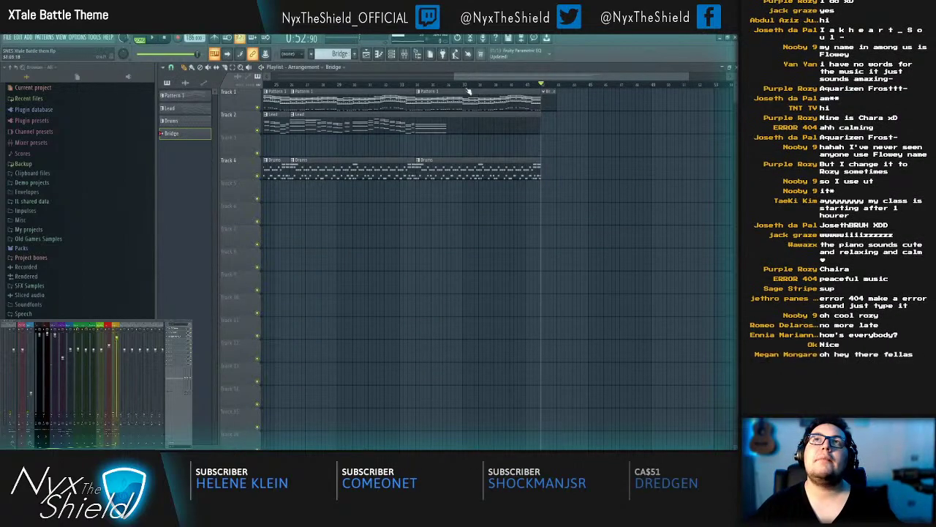
# Step: Replay the end of the arrangement and reopen Scaler 2 from the channel rack
pyautogui.press('space')
pyautogui.scroll(-2, 349, 320)
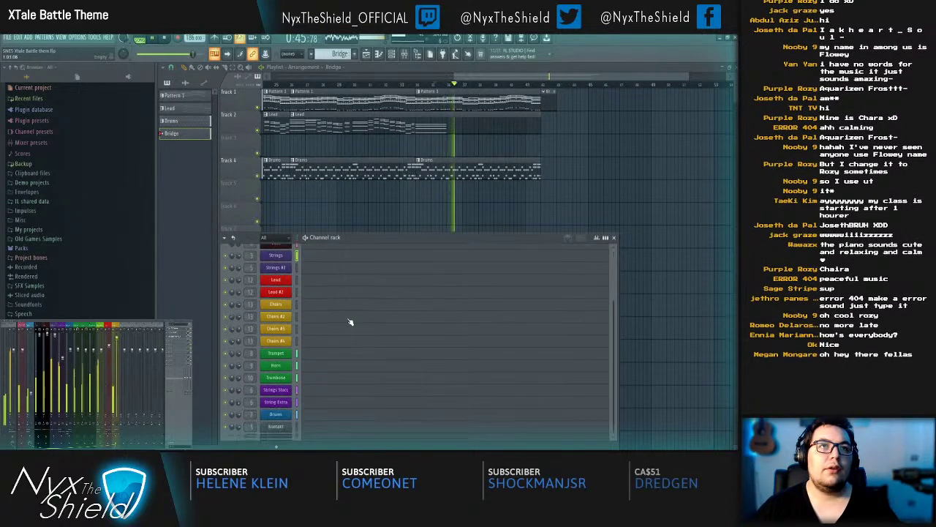
pyautogui.click(278, 428)
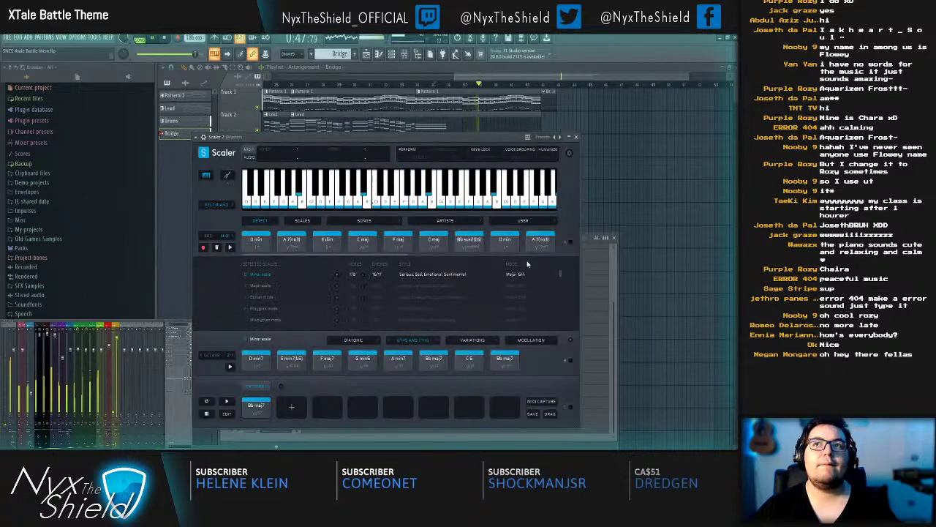
# Step: Explore progression-based modulations from the minor scale to A major, Bb minor and F major in Scaler 2
pyautogui.click(524, 343)
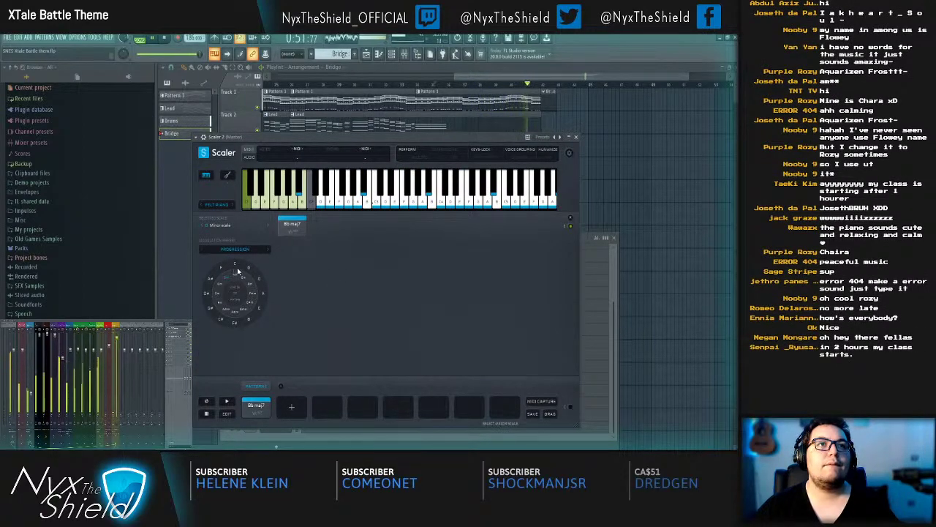
pyautogui.click(264, 295)
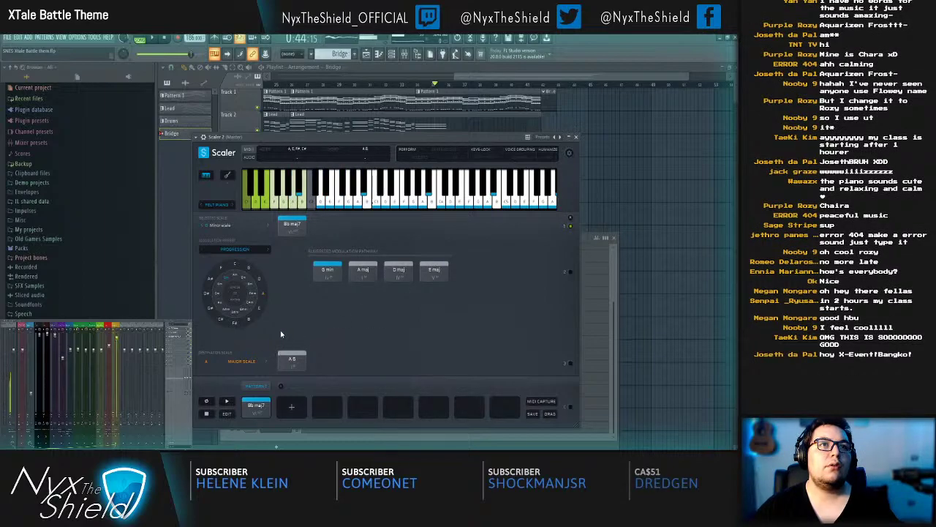
pyautogui.click(227, 315)
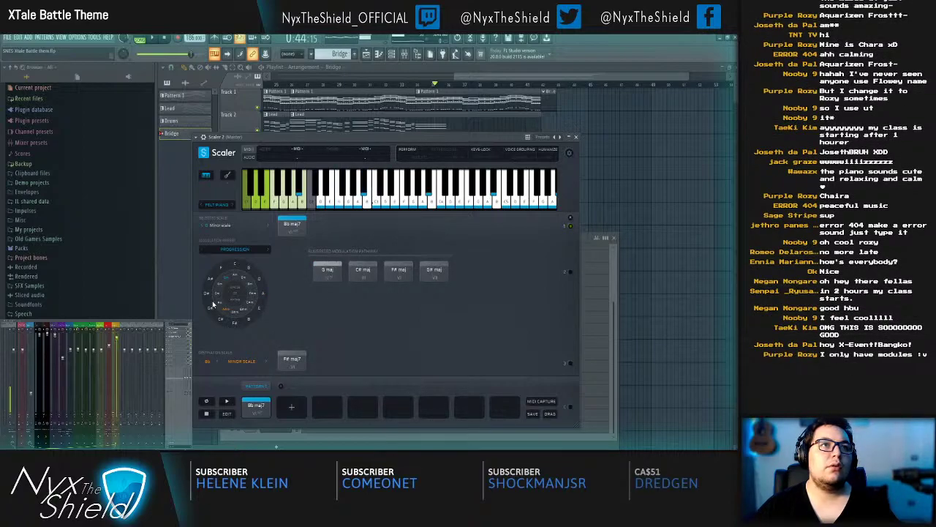
pyautogui.click(236, 295)
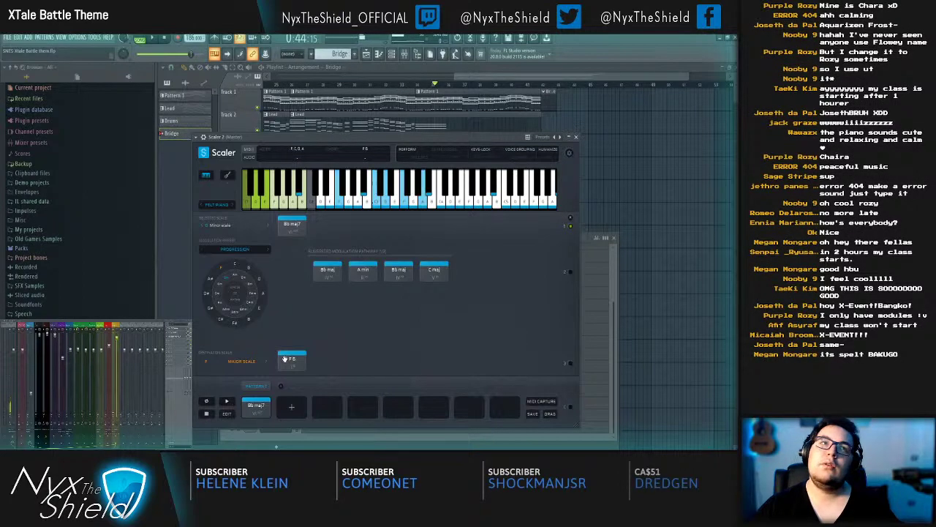
# Step: Switch the modulation method to Secondary Scale and audition chords for the F major, D minor and C major destinations
pyautogui.click(231, 268)
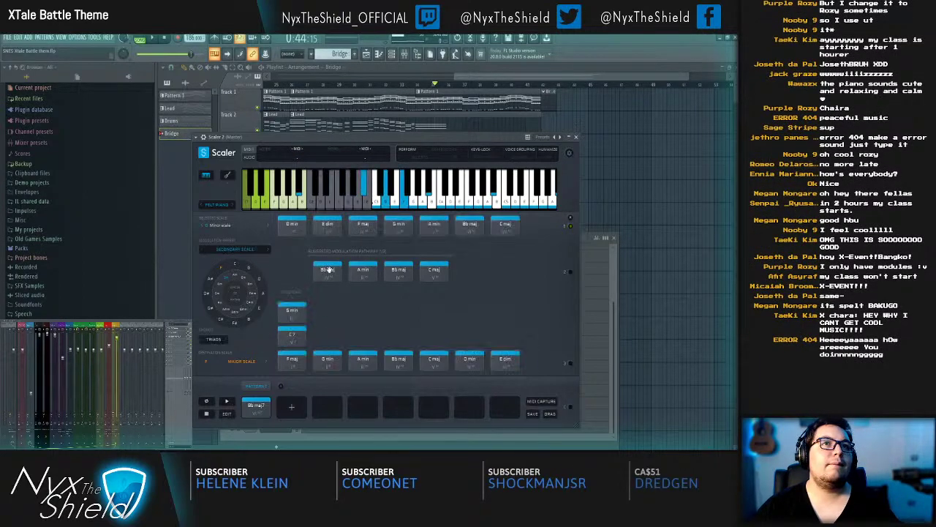
pyautogui.click(290, 335)
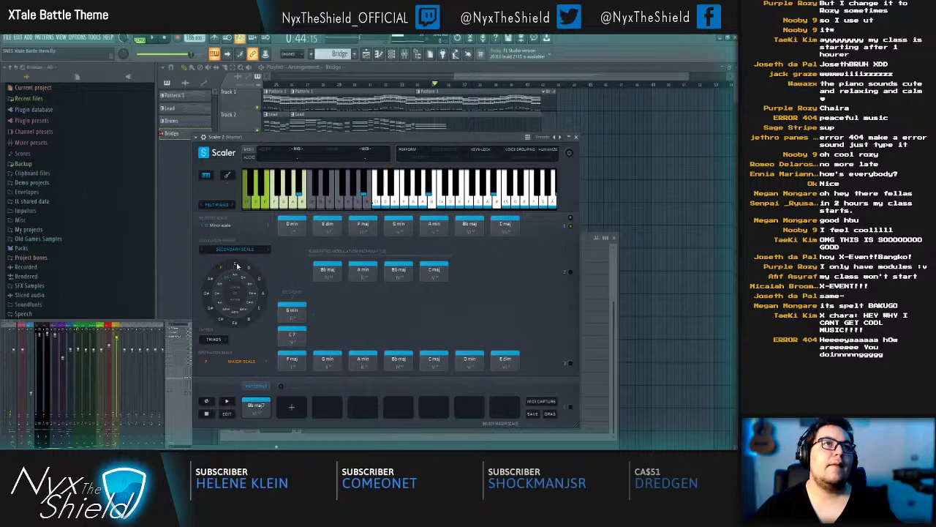
pyautogui.click(291, 358)
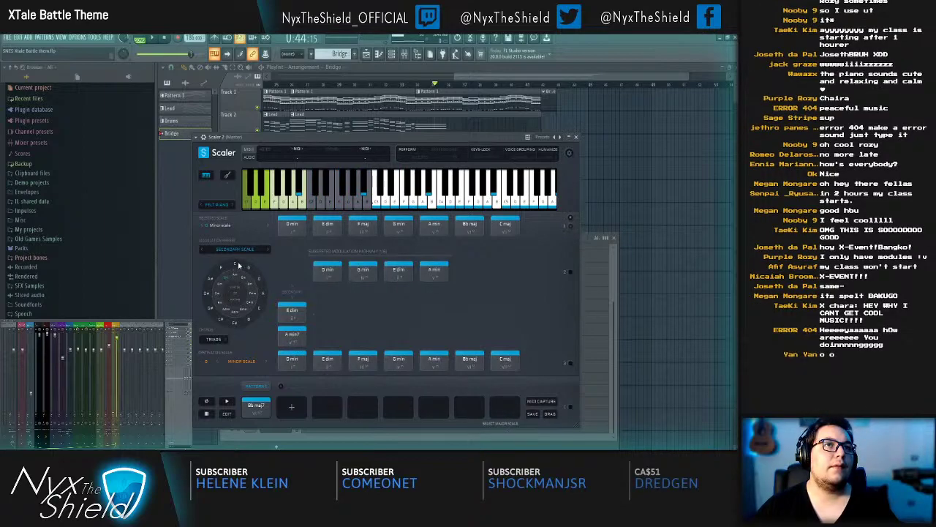
pyautogui.click(238, 265)
pyautogui.click(293, 357)
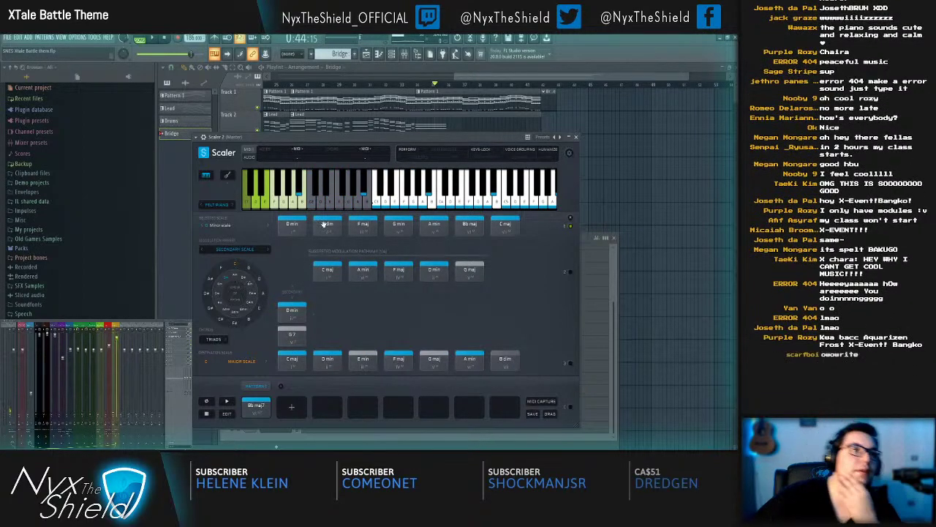
# Step: Move the Scaler 2 window up, switch the modulation method to Modal Interchange and audition borrowed chords such as G# maj
pyautogui.moveTo(406, 138); pyautogui.dragTo(422, 111)
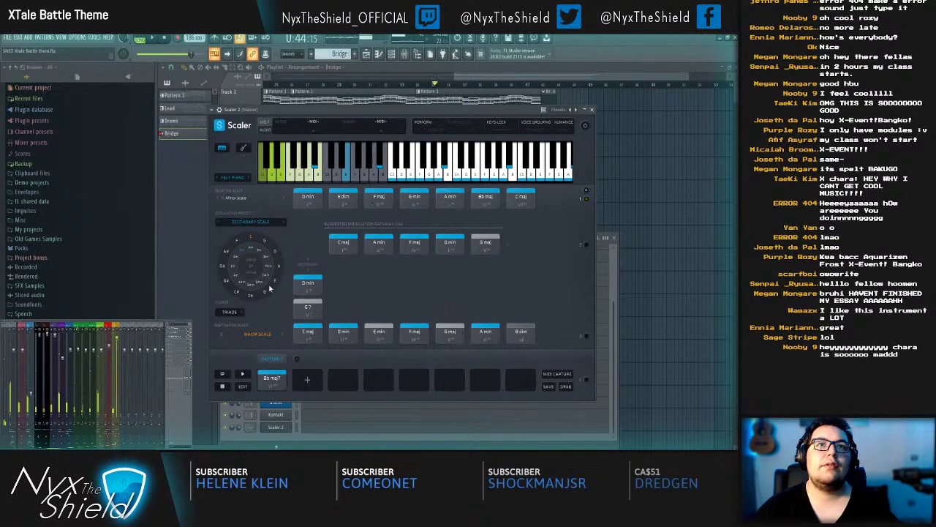
pyautogui.click(253, 255)
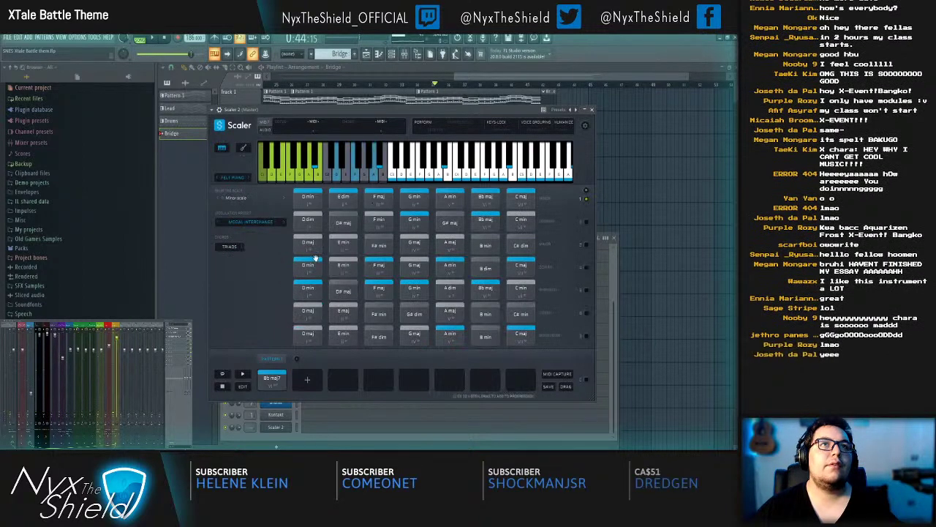
pyautogui.click(453, 225)
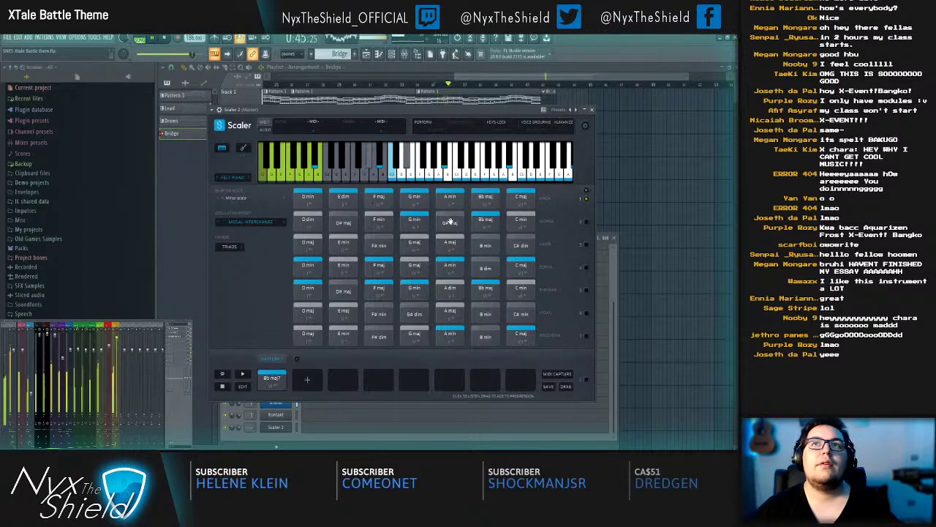
pyautogui.click(448, 267)
pyautogui.click(453, 313)
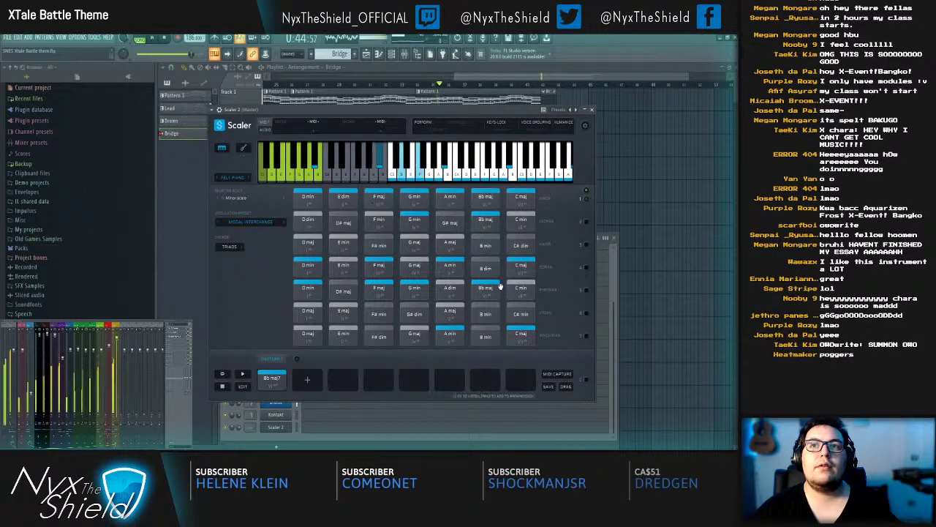
# Step: Close Scaler 2 and the channel rack, and stop playback with the arrangement's end in view
pyautogui.click(592, 110)
pyautogui.press('F6')
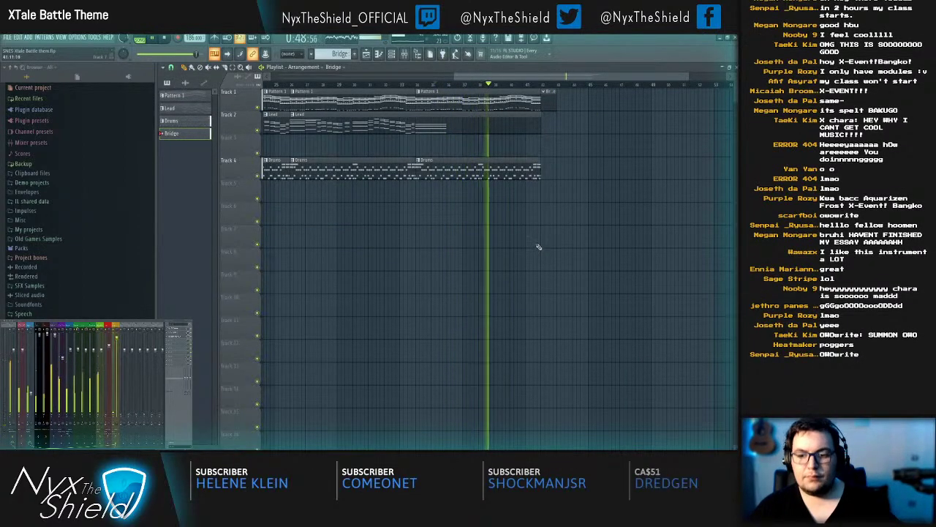
pyautogui.moveTo(577, 129); pyautogui.dragTo(524, 130)
pyautogui.press('space')
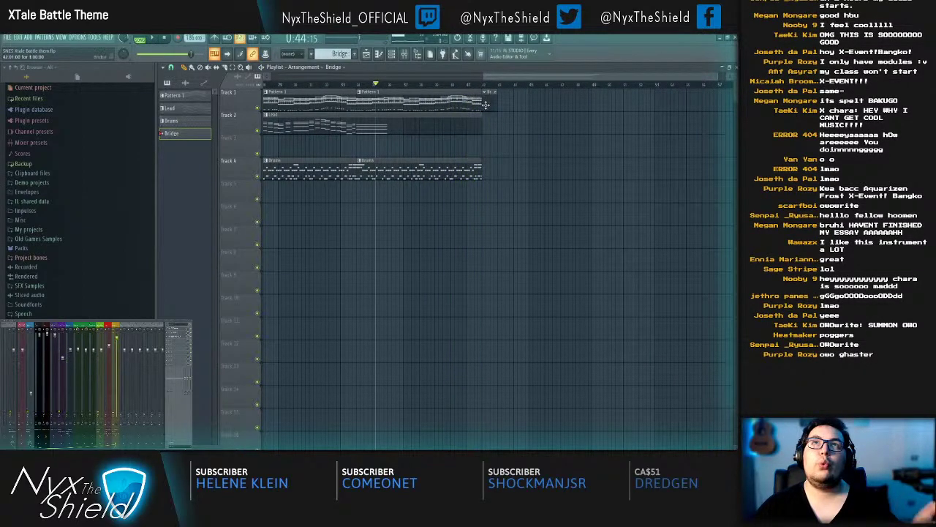
# Step: Open Pattern 1's Strings channel in the piano roll and examine its closing notes
pyautogui.doubleClick(442, 93)
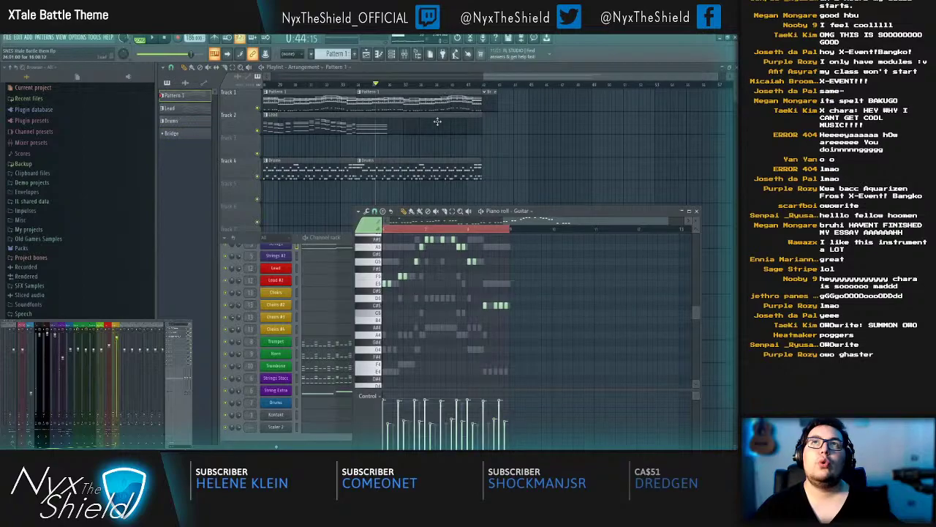
pyautogui.scroll(3, 347, 281)
pyautogui.click(347, 281)
pyautogui.scroll(4, 583, 215)
pyautogui.scroll(-5, 581, 317)
pyautogui.hscroll(4, 496, 296)
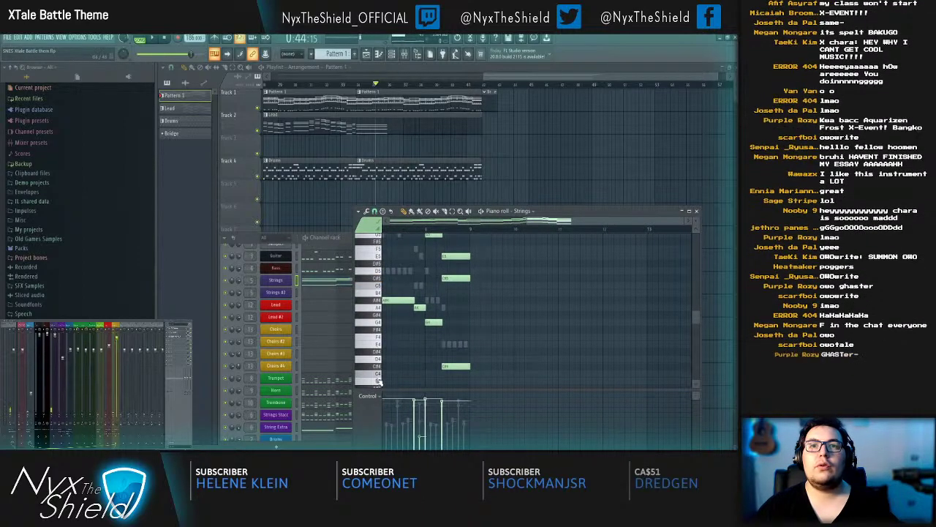
# Step: Examine the harmony of the Strings notes across Pattern 1, comparing the final bars with the earlier ones
pyautogui.scroll(-1, 377, 371)
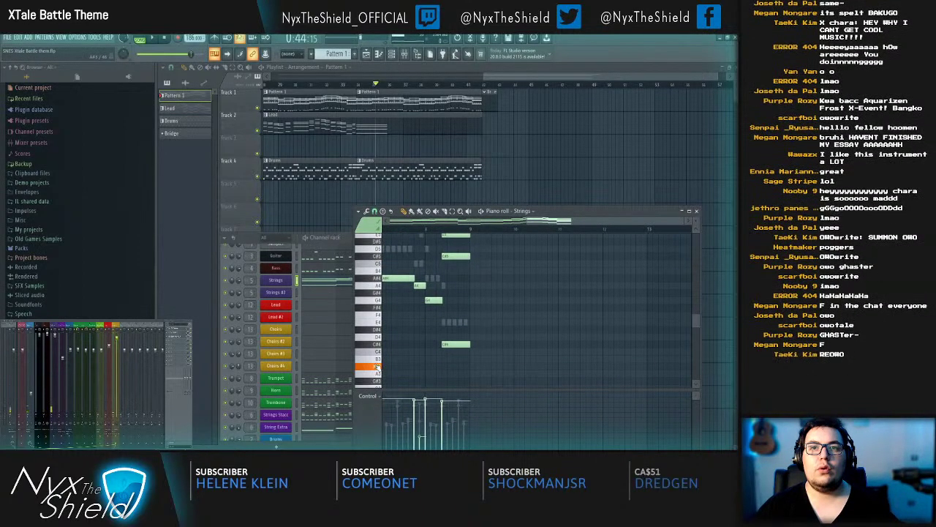
pyautogui.moveTo(510, 296); pyautogui.dragTo(637, 291)
pyautogui.moveTo(395, 319); pyautogui.dragTo(476, 352)
pyautogui.scroll(-1, 572, 233)
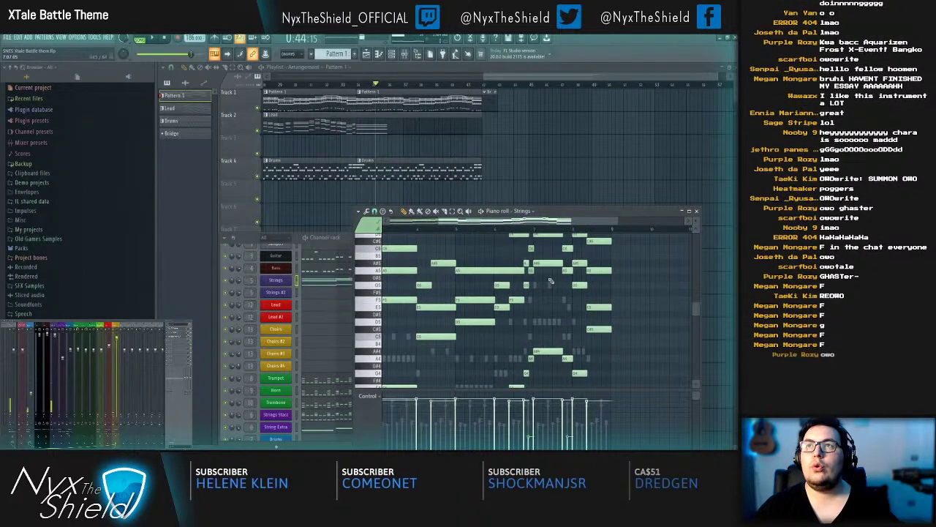
pyautogui.scroll(2, 544, 266)
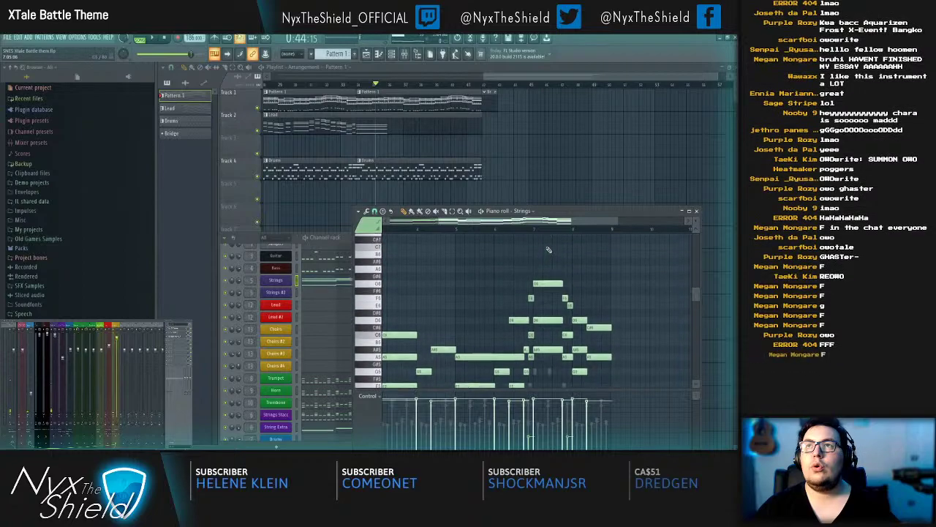
pyautogui.scroll(-4, 553, 344)
# Step: Copy the Strings Stacc notes from Pattern 1 and paste them into the Bridge pattern's Strings Stacc channel
pyautogui.press('F6')
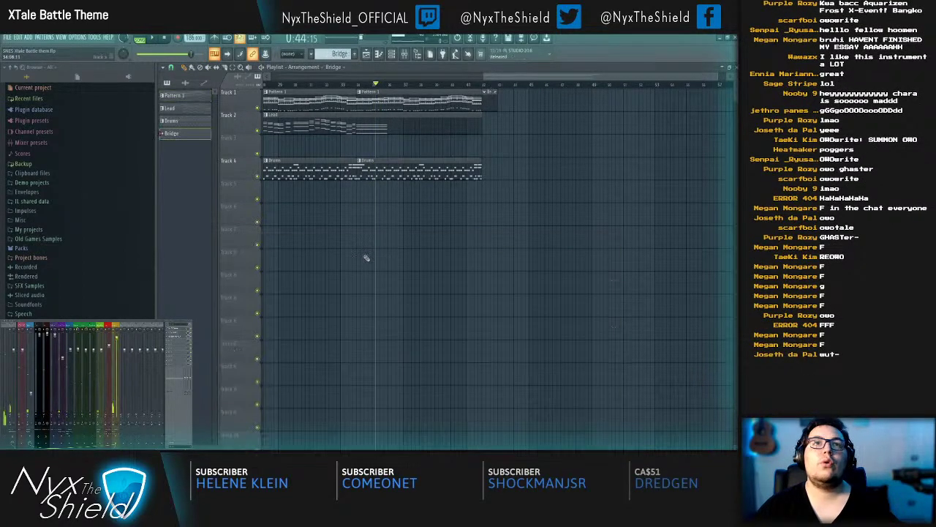
pyautogui.press('F6')
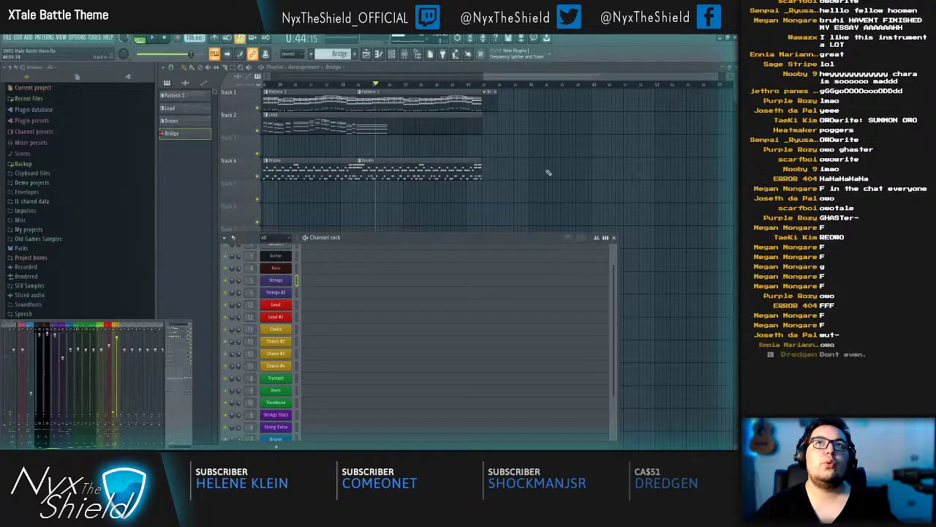
pyautogui.press('F6')
pyautogui.doubleClick(422, 102)
pyautogui.press('F7')
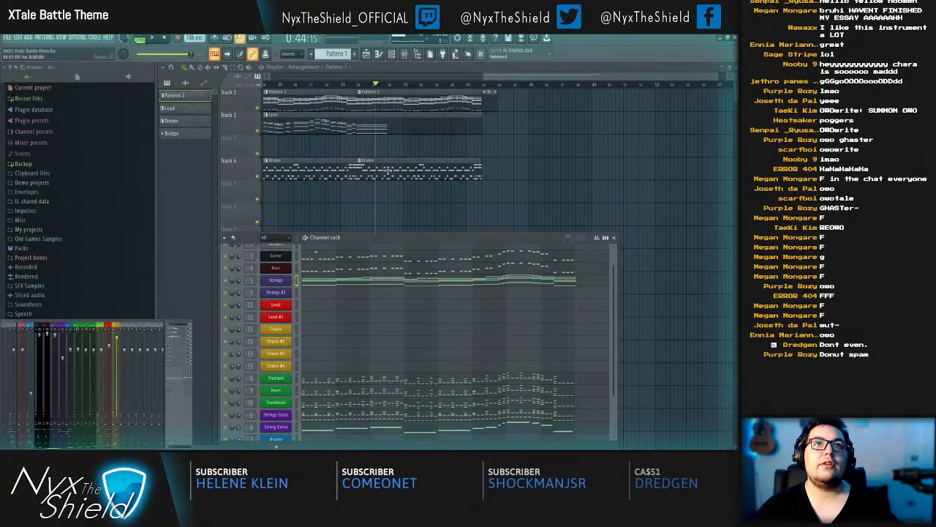
pyautogui.scroll(-1, 325, 411)
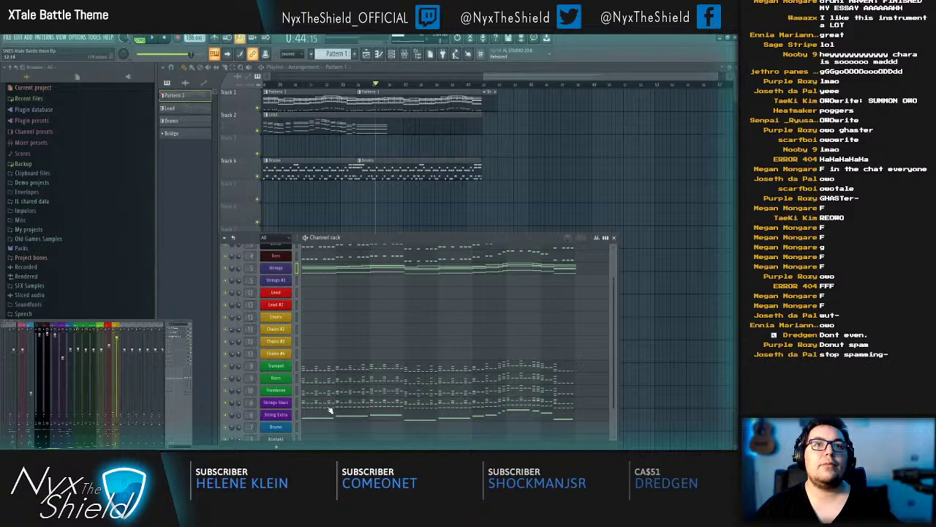
pyautogui.click(330, 406)
pyautogui.press('F7')
pyautogui.click(491, 100)
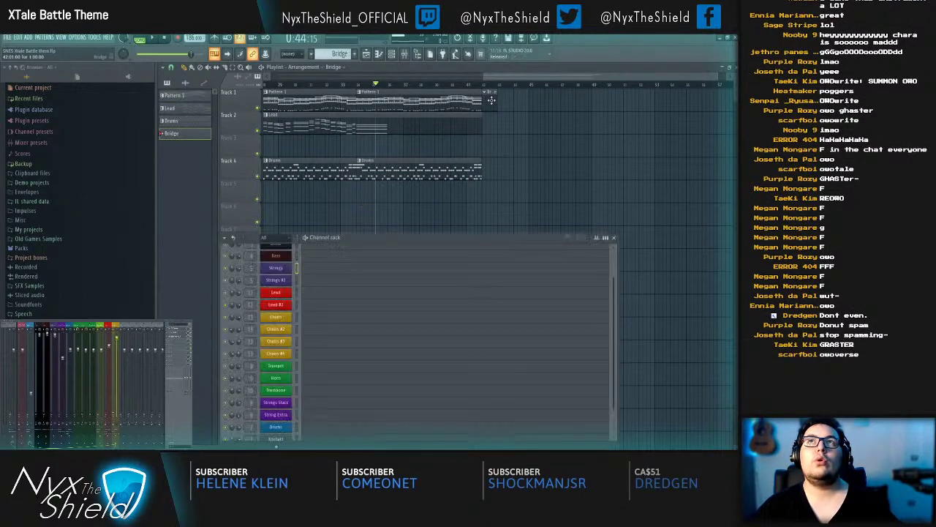
pyautogui.scroll(-1, 320, 398)
pyautogui.click(311, 393)
pyautogui.scroll(1, 396, 268)
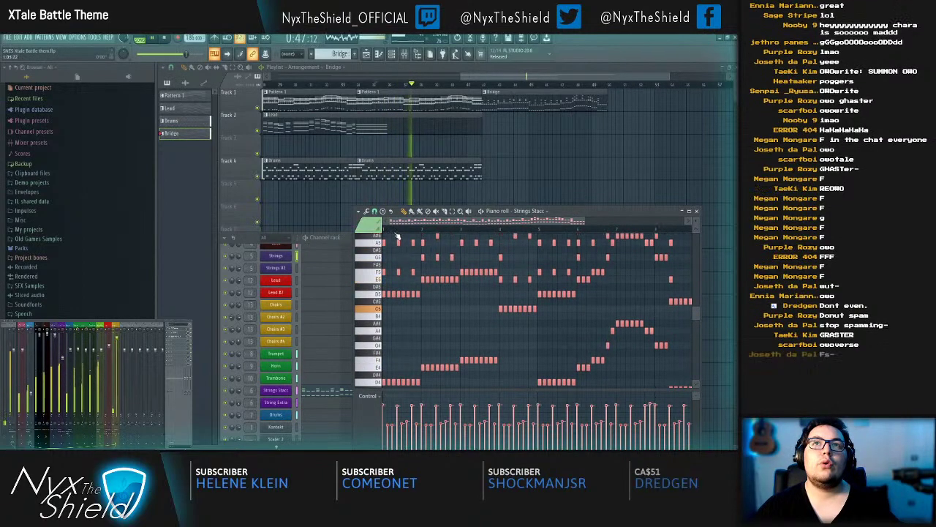
# Step: Transpose the pasted Strings Stacc notes down four semitones so the riff starts on A#
pyautogui.scroll(2, 396, 233)
pyautogui.scroll(1, 471, 326)
pyautogui.scroll(-3, 439, 334)
pyautogui.scroll(2, 403, 337)
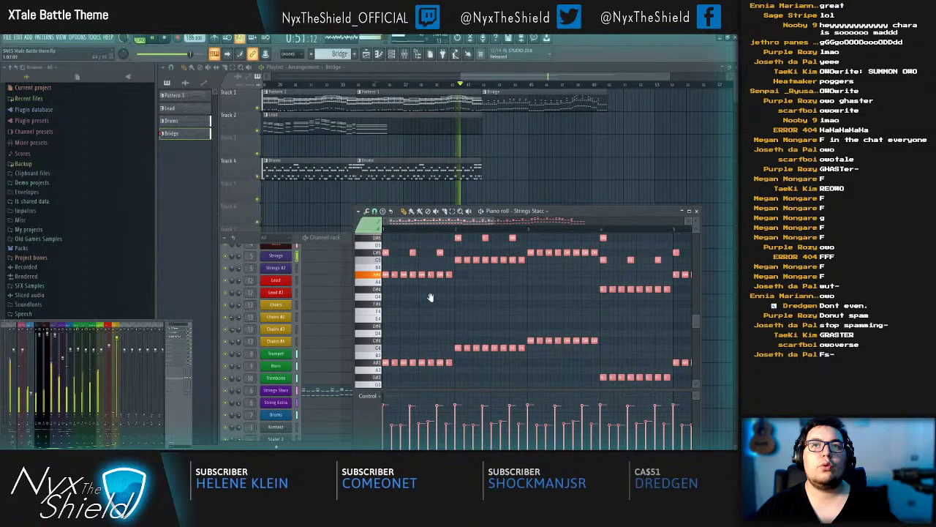
pyautogui.scroll(1, 422, 297)
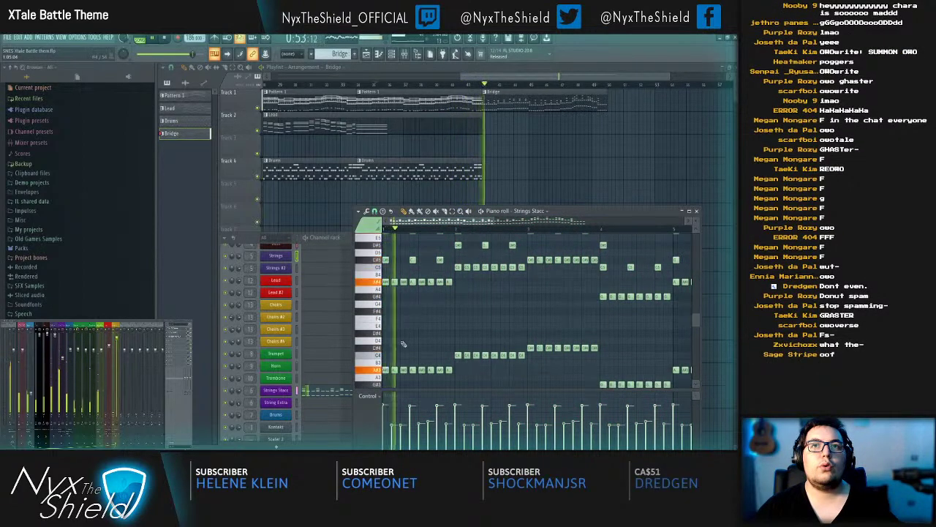
# Step: Raise the first chord's C#5 notes to D5 to turn it into A# major
pyautogui.click(375, 371)
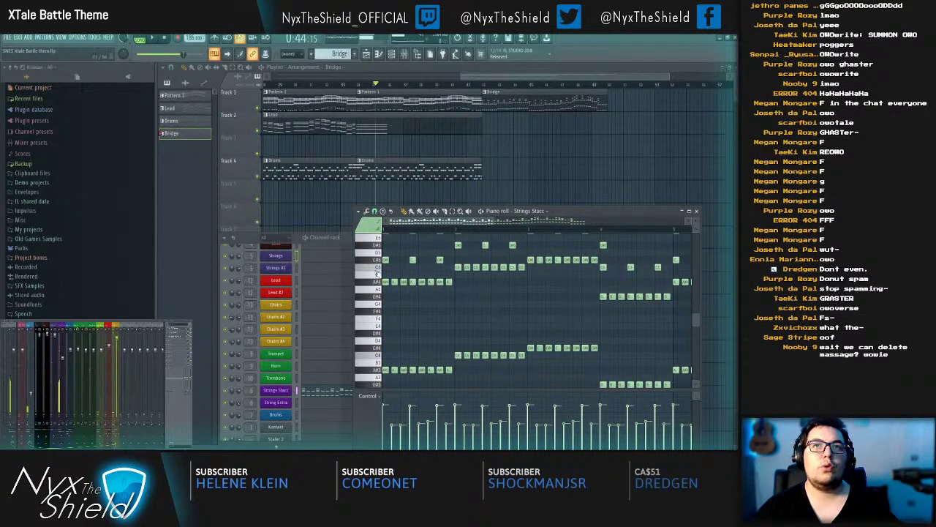
pyautogui.scroll(3, 381, 278)
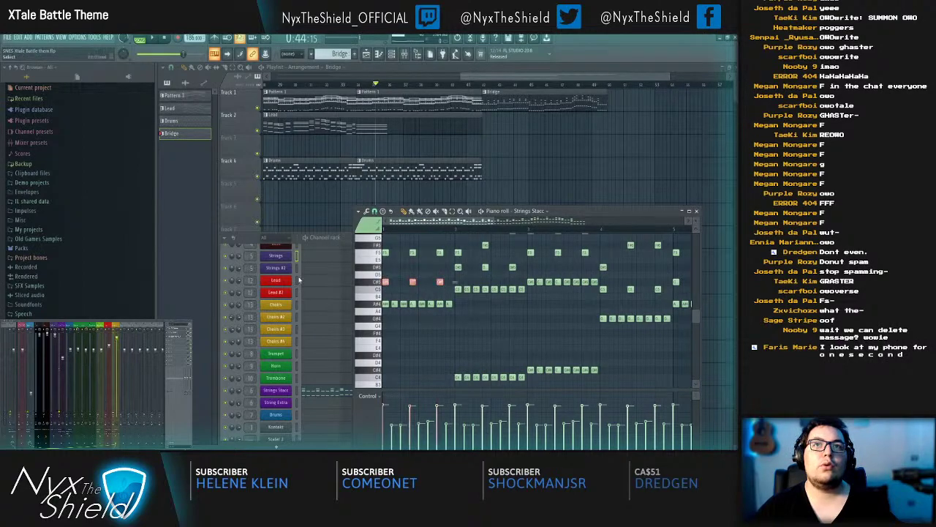
pyautogui.scroll(1, 298, 280)
pyautogui.scroll(3, 398, 299)
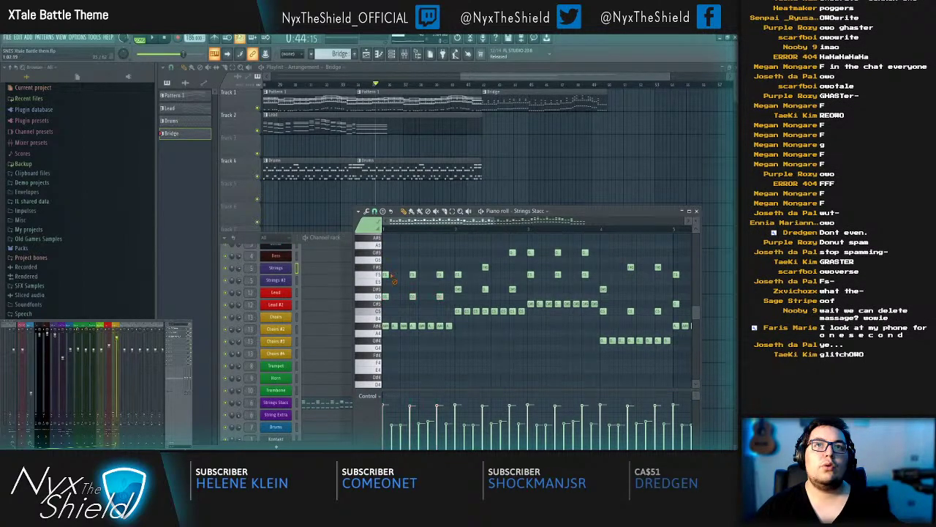
pyautogui.scroll(6, 382, 275)
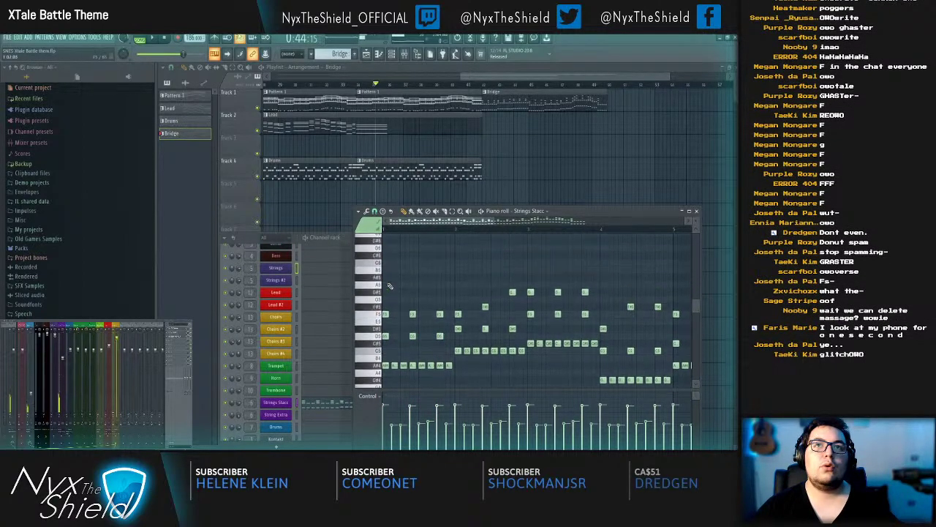
# Step: Play the transition from the main theme into the Bridge, then reopen the Strings Stacc notes
pyautogui.click(459, 86)
pyautogui.press('space')
pyautogui.press('F6')
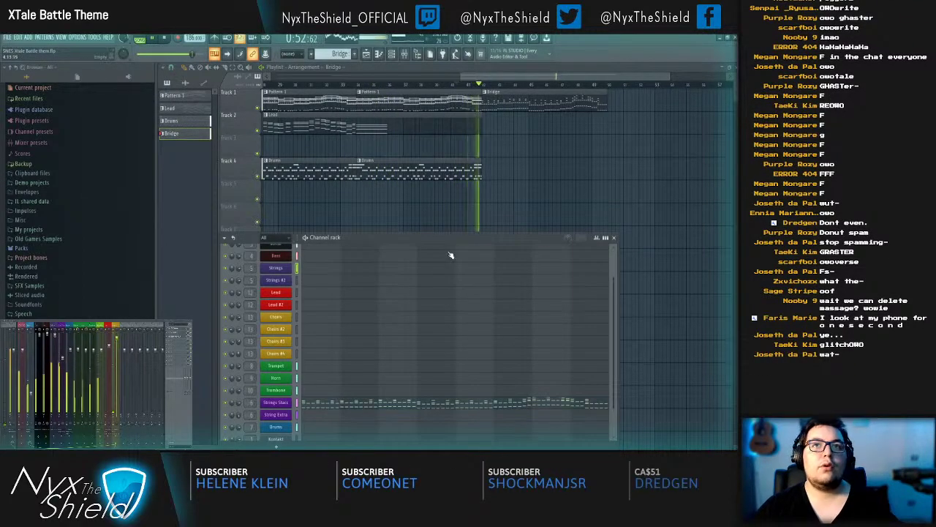
pyautogui.click(378, 403)
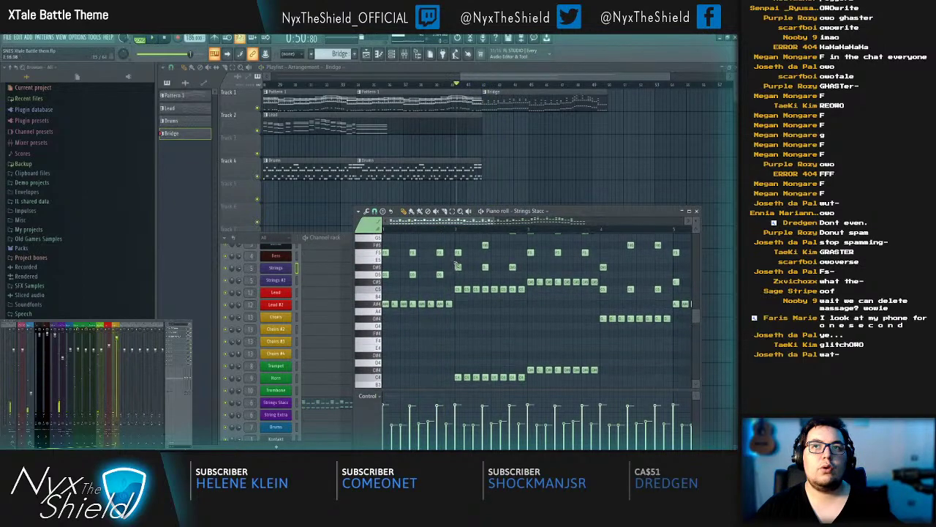
pyautogui.scroll(-2, 455, 246)
pyautogui.scroll(1, 446, 265)
# Step: Try removing the Strings Stacc chords in bars 2 and 3 and play the transition
pyautogui.moveTo(433, 244); pyautogui.dragTo(531, 369)
pyautogui.press('Delete')
pyautogui.press('space')
pyautogui.scroll(3, 451, 301)
pyautogui.scroll(2, 458, 251)
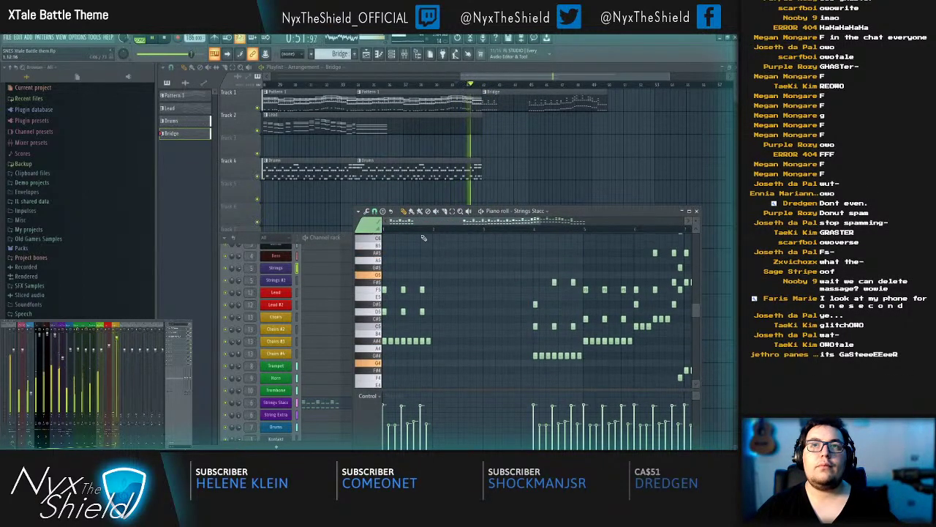
pyautogui.keyDown('ctrl'); pyautogui.click(430, 252); pyautogui.keyUp('ctrl')
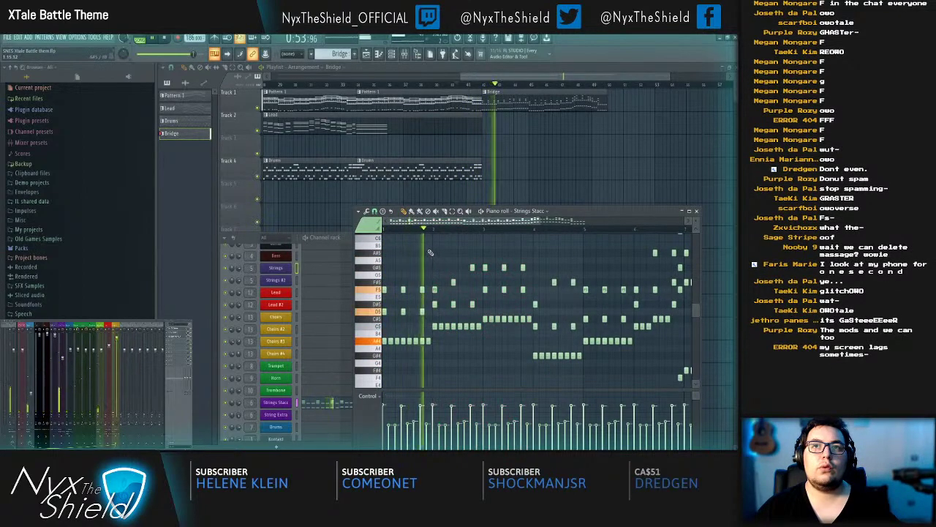
pyautogui.scroll(-1, 447, 278)
# Step: Clear the notes in bars 2 and 3 and duplicate the opening A# chord into bar 2
pyautogui.moveTo(432, 242); pyautogui.dragTo(534, 389)
pyautogui.press('Delete')
pyautogui.scroll(8, 468, 314)
pyautogui.press('space')
pyautogui.scroll(3, 462, 311)
pyautogui.moveTo(464, 246); pyautogui.dragTo(385, 392)
pyautogui.scroll(5, 485, 232)
pyautogui.hotkey('ctrl', 'b')
pyautogui.scroll(-3, 485, 232)
pyautogui.moveTo(466, 294); pyautogui.dragTo(481, 326)
pyautogui.hotkey('ctrl', 'd')
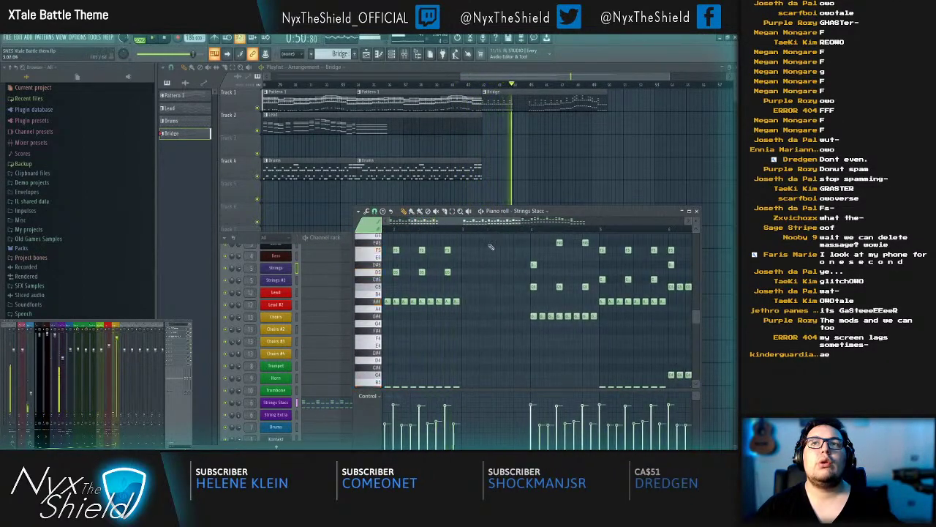
# Step: Stop playback and delete all Strings Stacc notes that follow the two-bar A# chord
pyautogui.press('space')
pyautogui.scroll(-4, 490, 232)
pyautogui.scroll(3, 482, 273)
pyautogui.moveTo(471, 253); pyautogui.dragTo(647, 389)
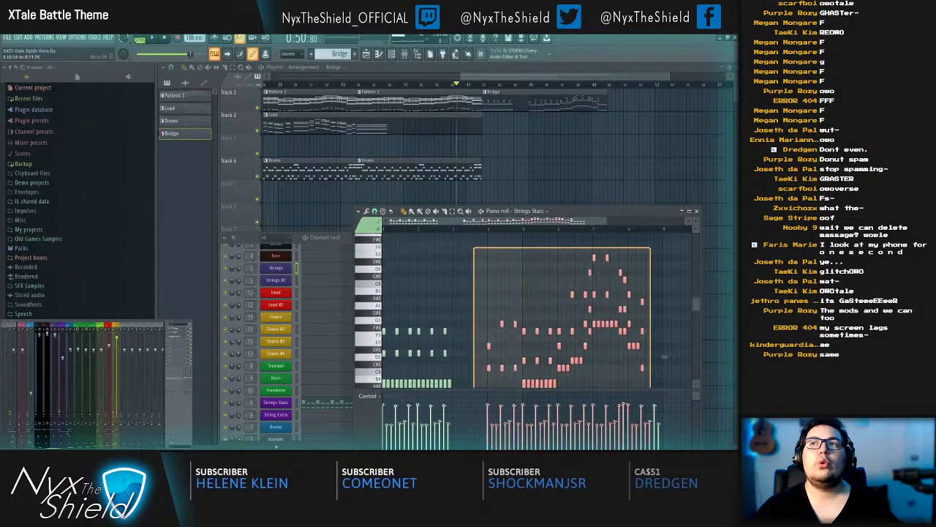
pyautogui.press('Delete')
pyautogui.scroll(1, 496, 307)
# Step: Duplicate the two-bar A# chord and place the copy directly after it, starting at bar 3
pyautogui.hotkey('ctrl', 'b')
pyautogui.moveTo(550, 291); pyautogui.dragTo(485, 241)
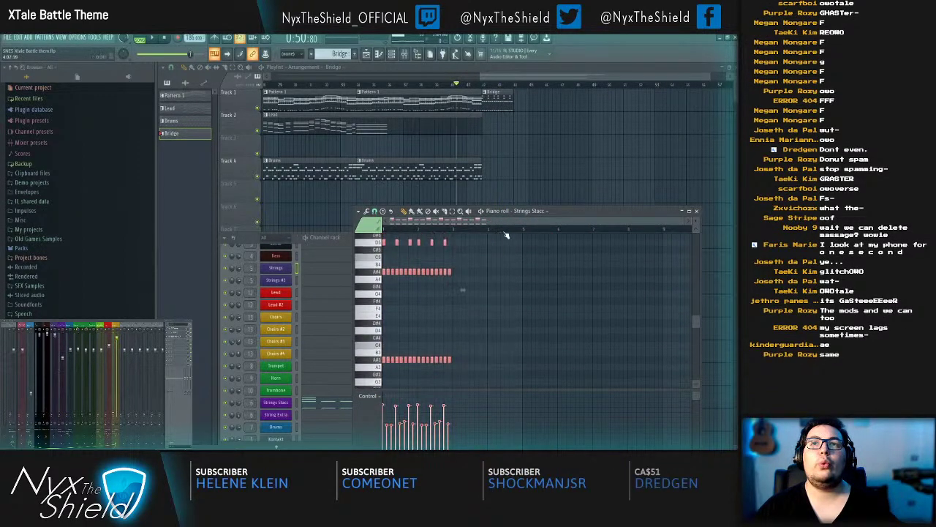
pyautogui.scroll(4, 501, 233)
pyautogui.scroll(-2, 512, 289)
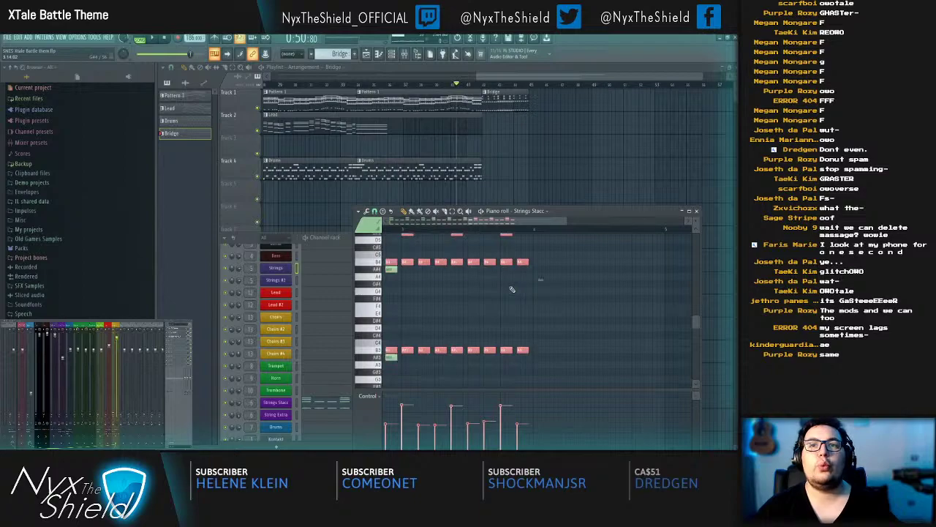
pyautogui.hotkey('shift', 'Right')
pyautogui.hotkey('shift', 'Right')
pyautogui.hotkey('shift', 'Right')
pyautogui.hotkey('shift', 'Right')
pyautogui.hotkey('shift', 'Right')
pyautogui.hotkey('shift', 'Right')
pyautogui.hotkey('shift', 'Right')
pyautogui.hotkey('shift', 'Right')
pyautogui.hotkey('shift', 'Right')
# Step: Transpose the copied chord to C, two semitones above the opening A# chord
pyautogui.hotkey('shift', 'Up')
pyautogui.hotkey('shift', 'Up')
pyautogui.press('space')
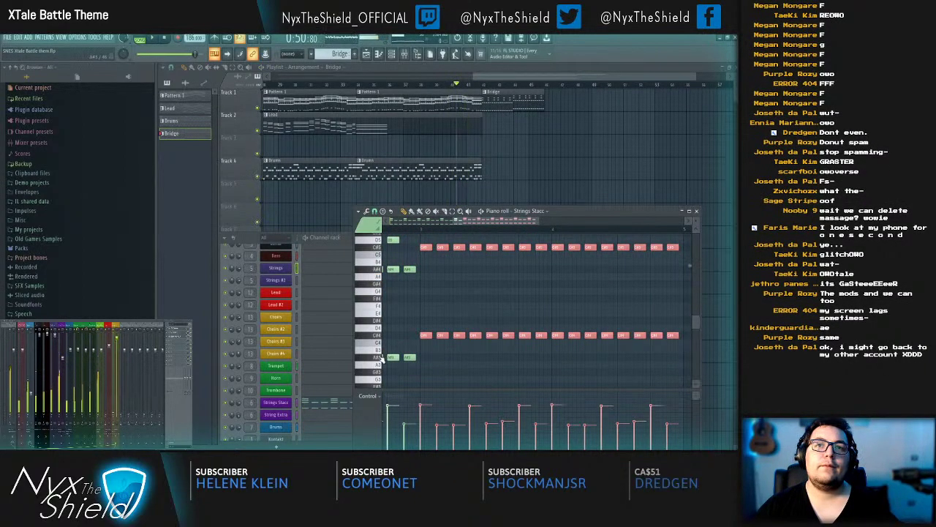
pyautogui.hotkey('shift', 'Down')
# Step: Play the change from the A# chord to the C chord and check the C chord's E5 notes
pyautogui.press('space')
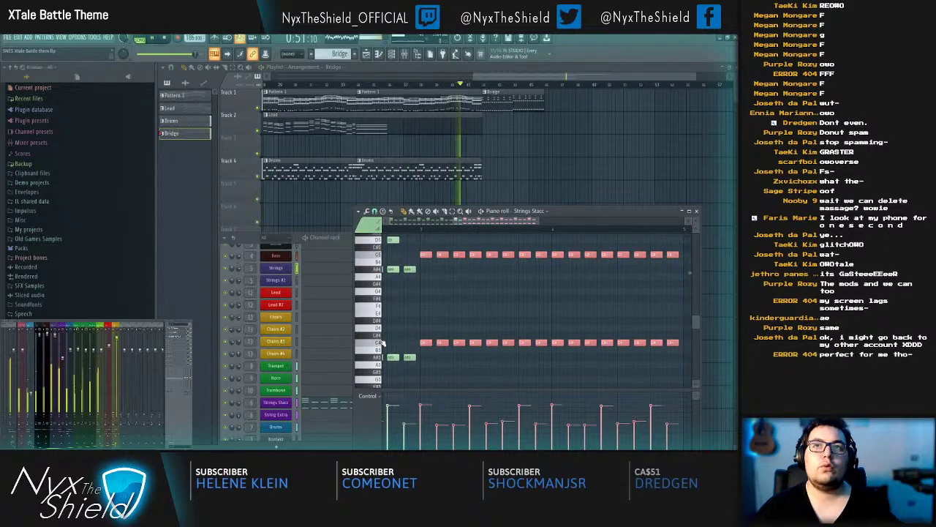
pyautogui.moveTo(488, 267); pyautogui.dragTo(461, 330)
pyautogui.rightClick(452, 297)
pyautogui.moveTo(465, 298); pyautogui.dragTo(480, 325)
pyautogui.moveTo(403, 308); pyautogui.dragTo(691, 319)
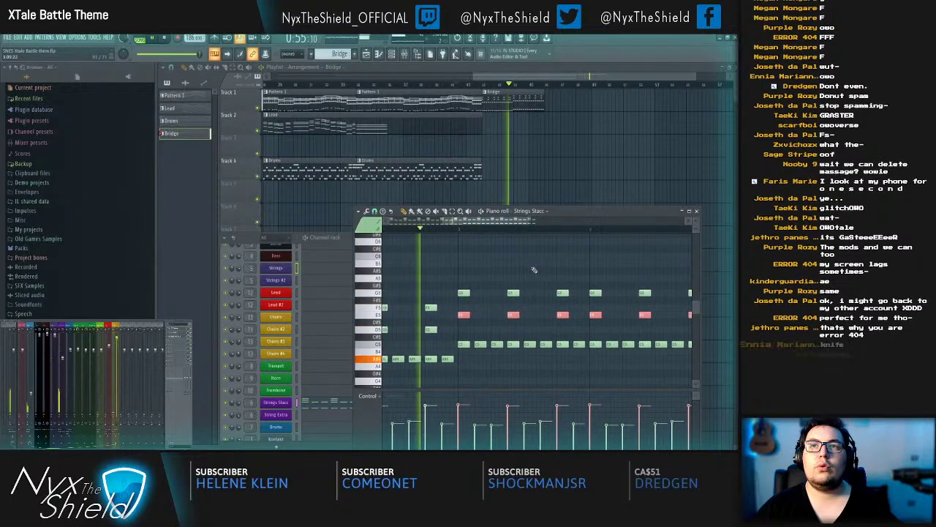
pyautogui.scroll(-3, 469, 233)
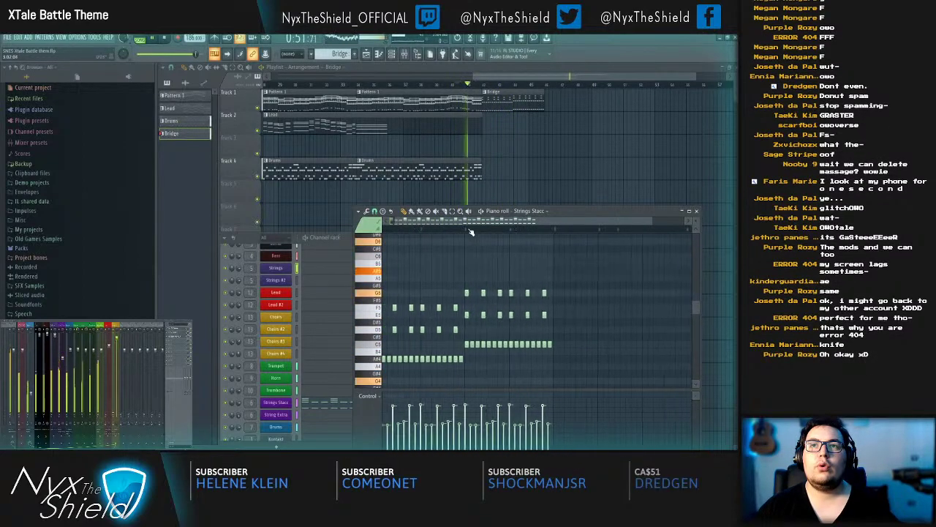
# Step: Save the project and duplicate the four-bar A# and C phrase to fill bars 5 to 8
pyautogui.hotkey('ctrl', 's')
pyautogui.moveTo(543, 312); pyautogui.dragTo(467, 273)
pyautogui.hotkey('ctrl', 'a')
pyautogui.scroll(-5, 472, 300)
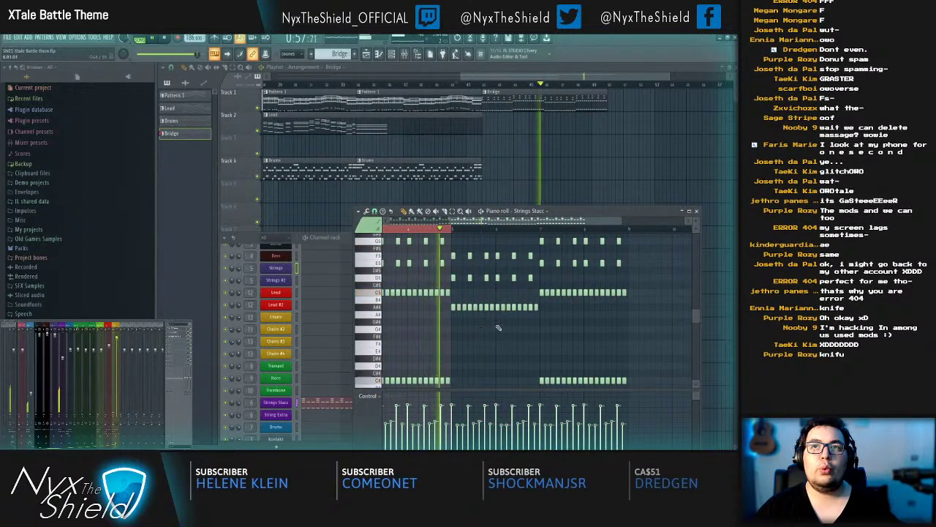
# Step: Duplicate the whole eight-bar Strings Stacc phrase to extend the Bridge to 16 bars
pyautogui.moveTo(571, 317); pyautogui.dragTo(519, 318)
pyautogui.moveTo(516, 284); pyautogui.dragTo(514, 327)
pyautogui.moveTo(571, 328); pyautogui.dragTo(372, 288)
pyautogui.hotkey('ctrl', 'a')
pyautogui.hotkey('ctrl', 'b')
pyautogui.moveTo(445, 286)
pyautogui.mouseDown()
pyautogui.moveTo(460, 308)
pyautogui.moveTo(544, 334)
pyautogui.moveTo(350, 307)
pyautogui.mouseUp()
pyautogui.rightClick(445, 335)
pyautogui.scroll(2, 542, 354)
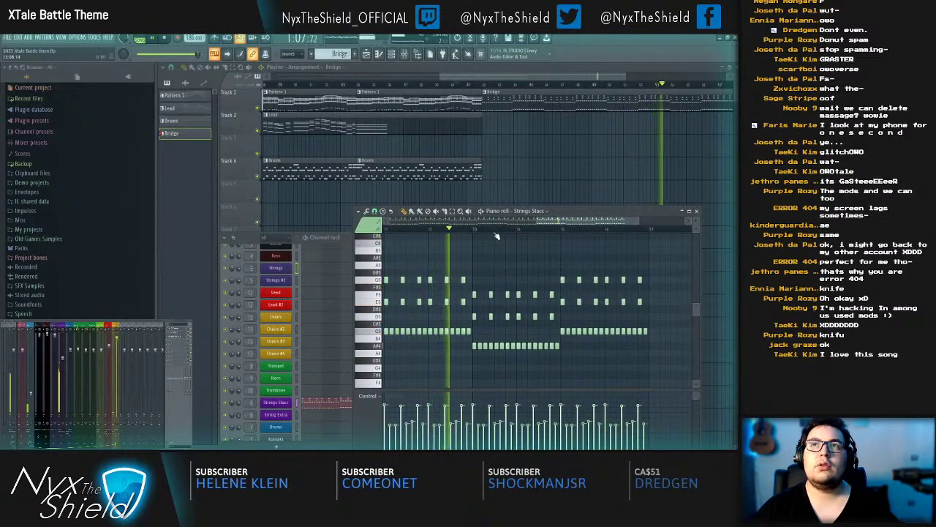
# Step: Transpose the closing C chord in bars 15 and 16 down three semitones to A, and play the Bridge
pyautogui.scroll(2, 567, 232)
pyautogui.moveTo(567, 274); pyautogui.dragTo(729, 494)
pyautogui.press('space')
pyautogui.moveTo(605, 288); pyautogui.dragTo(605, 310)
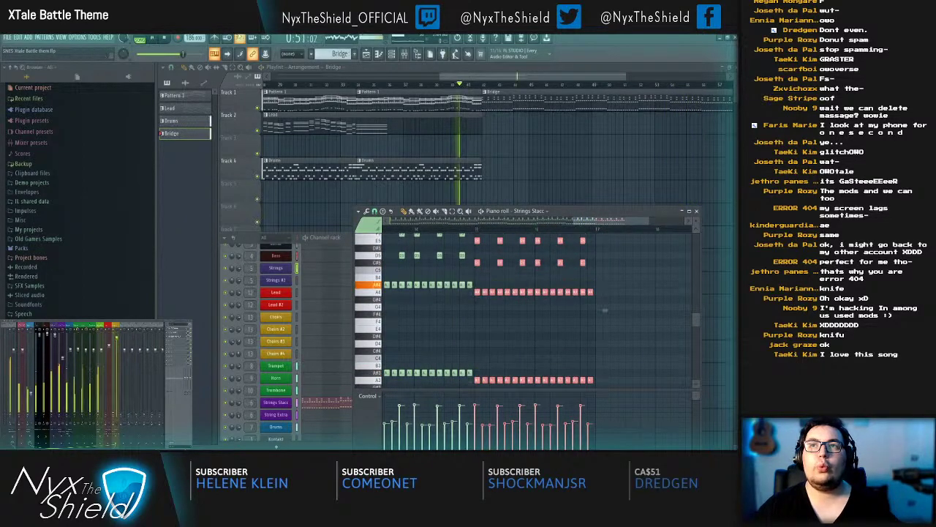
pyautogui.scroll(2, 648, 294)
pyautogui.press('space')
# Step: Transpose the chord in bar 16 up four semitones to C#
pyautogui.moveTo(540, 256); pyautogui.dragTo(665, 445)
pyautogui.hotkey('shift', 'Up')
pyautogui.hotkey('shift', 'Up')
pyautogui.hotkey('shift', 'Up')
pyautogui.hotkey('shift', 'Up')
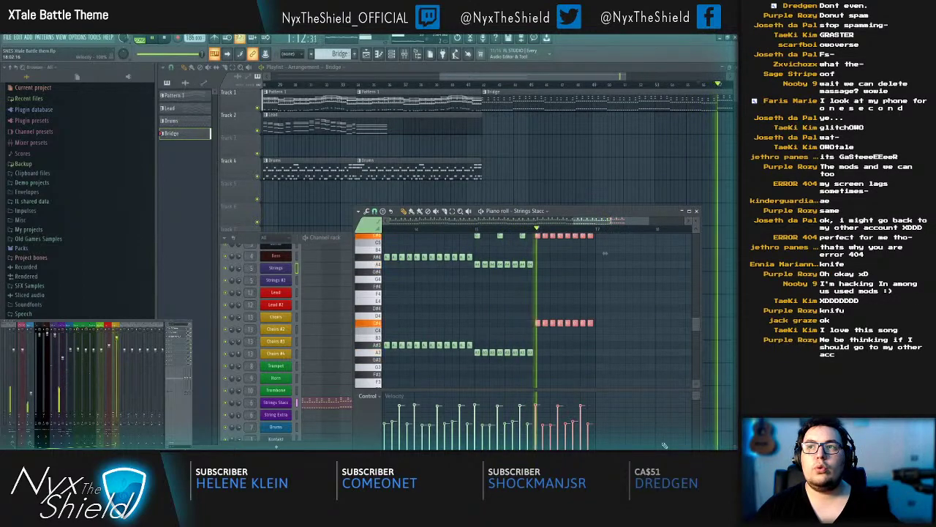
# Step: Try the chord in bar 16 one semitone higher, on D
pyautogui.keyDown('ctrl'); pyautogui.click(567, 267); pyautogui.keyUp('ctrl')
pyautogui.moveTo(585, 290); pyautogui.dragTo(581, 339)
pyautogui.press('space')
pyautogui.scroll(-3, 564, 339)
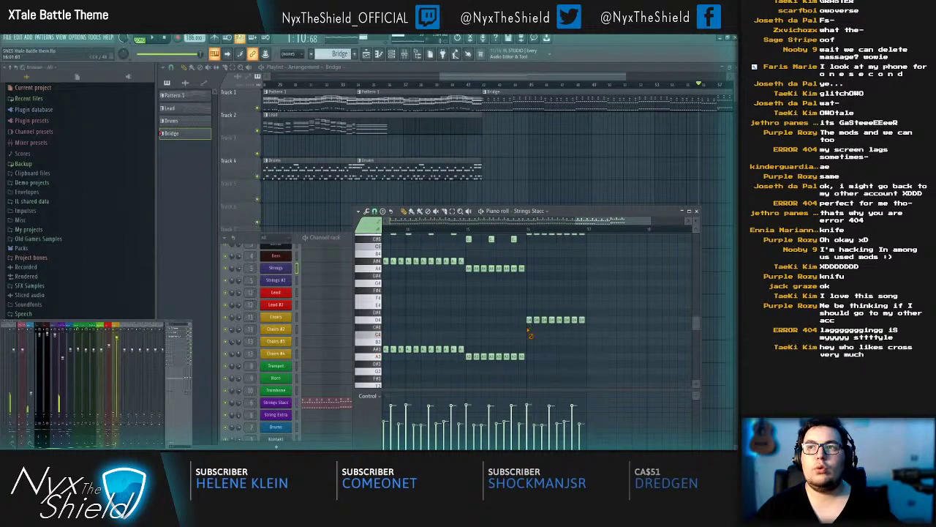
pyautogui.scroll(4, 586, 286)
# Step: Lower the chord in bar 16 back to C# and play the ending
pyautogui.moveTo(623, 245); pyautogui.dragTo(530, 398)
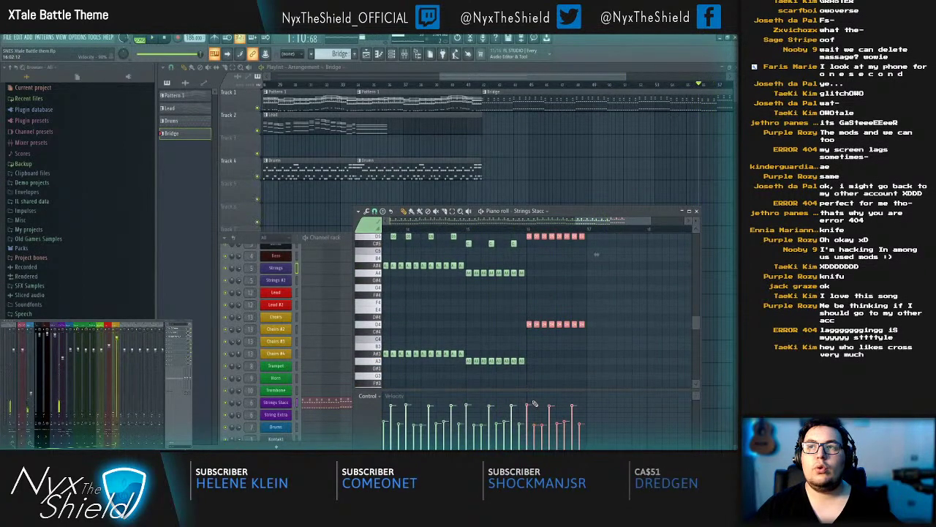
pyautogui.keyDown('ctrl'); pyautogui.click(606, 280); pyautogui.keyUp('ctrl')
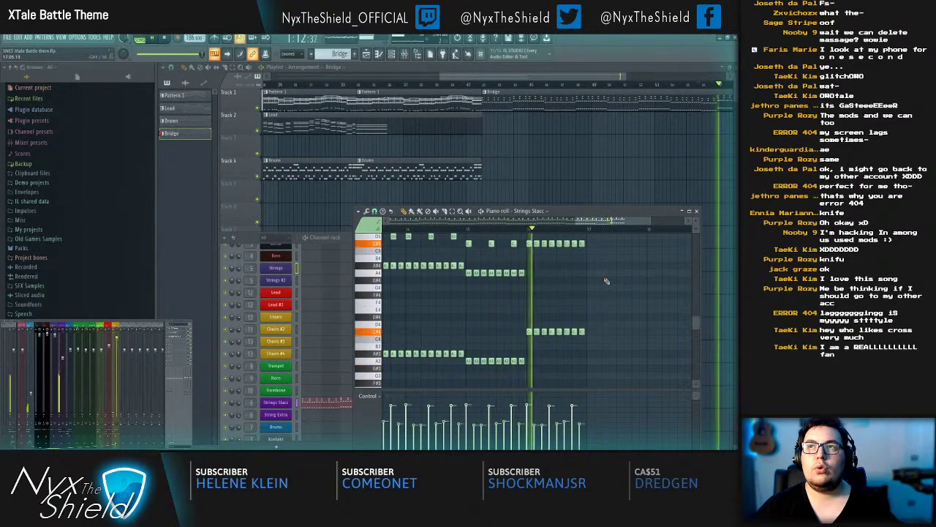
pyautogui.press('space')
pyautogui.moveTo(606, 281); pyautogui.dragTo(591, 324)
pyautogui.scroll(-3, 592, 324)
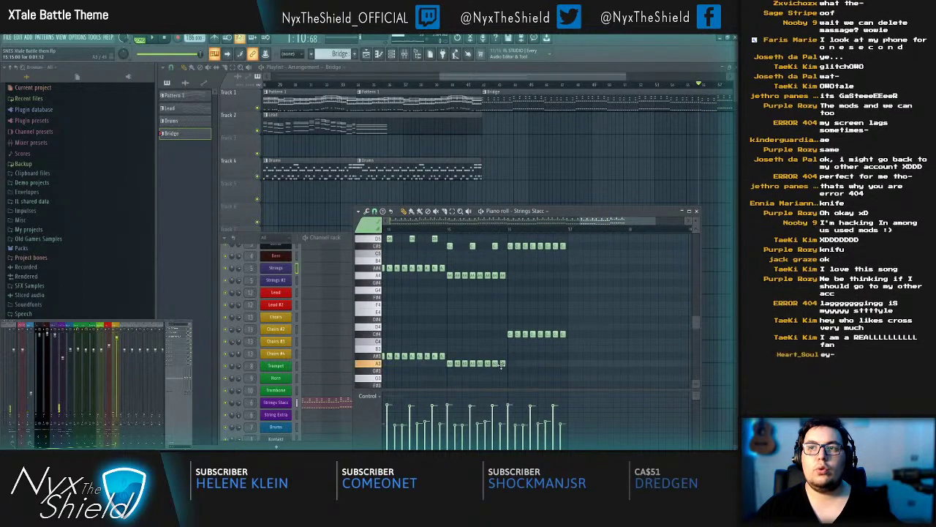
# Step: Revoice the chord in bar 16 by lowering its F5 notes to E5 and raising its G#5 notes to A5
pyautogui.scroll(5, 510, 334)
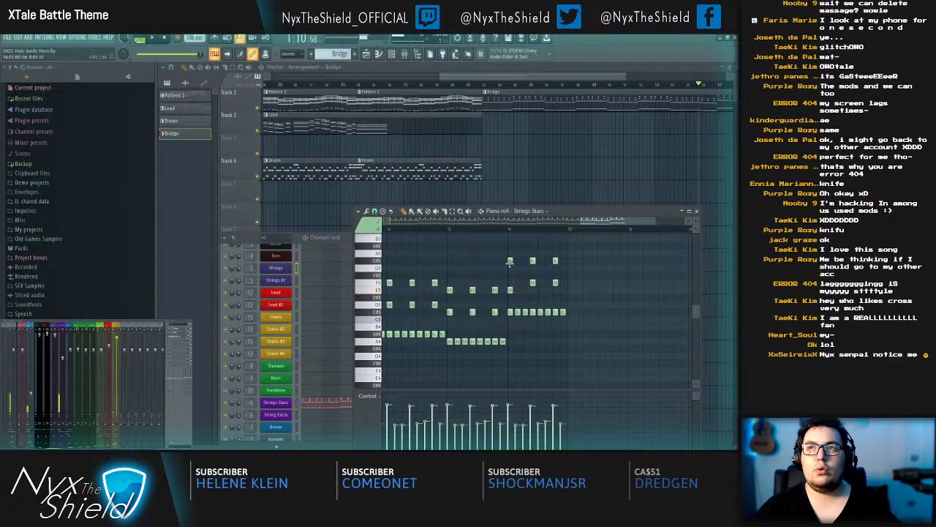
pyautogui.press('space')
pyautogui.moveTo(521, 269); pyautogui.dragTo(585, 294)
pyautogui.hotkey('shift', 'Down')
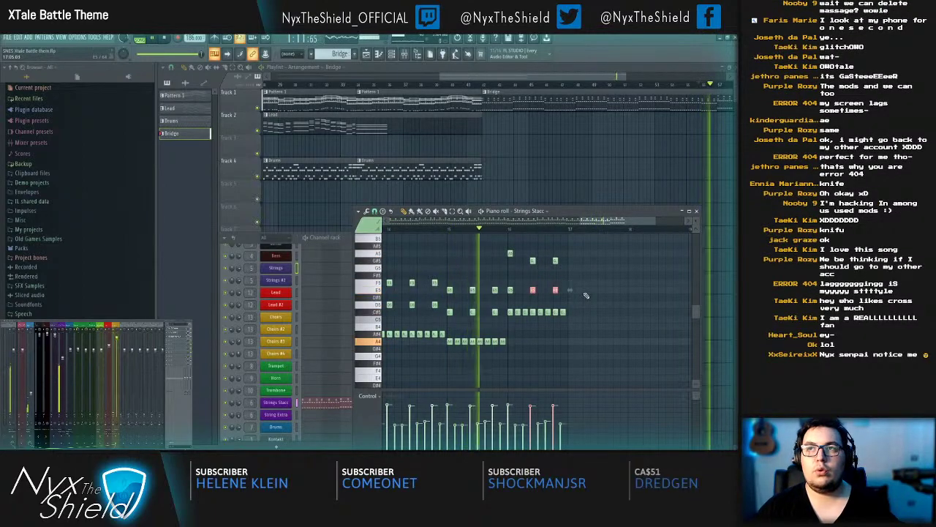
pyautogui.moveTo(523, 253); pyautogui.dragTo(584, 261)
pyautogui.hotkey('shift', 'Up')
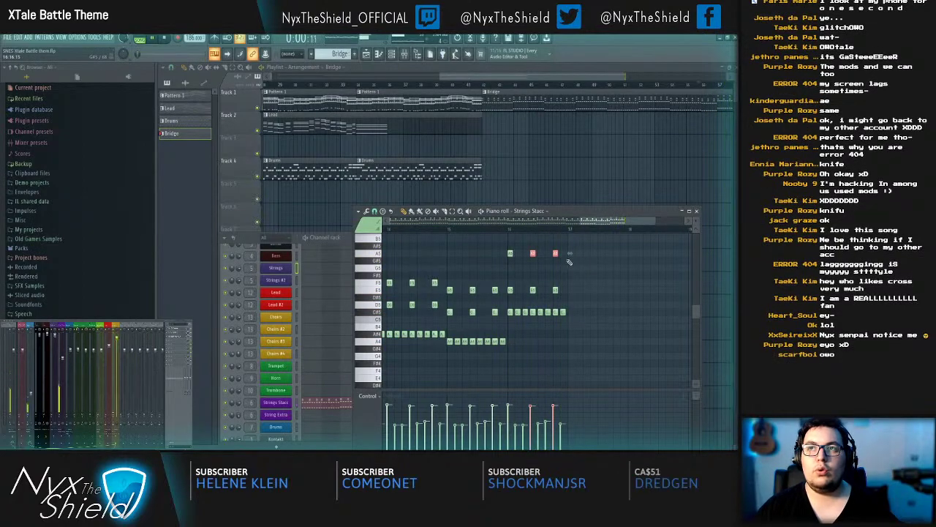
pyautogui.scroll(-2, 566, 302)
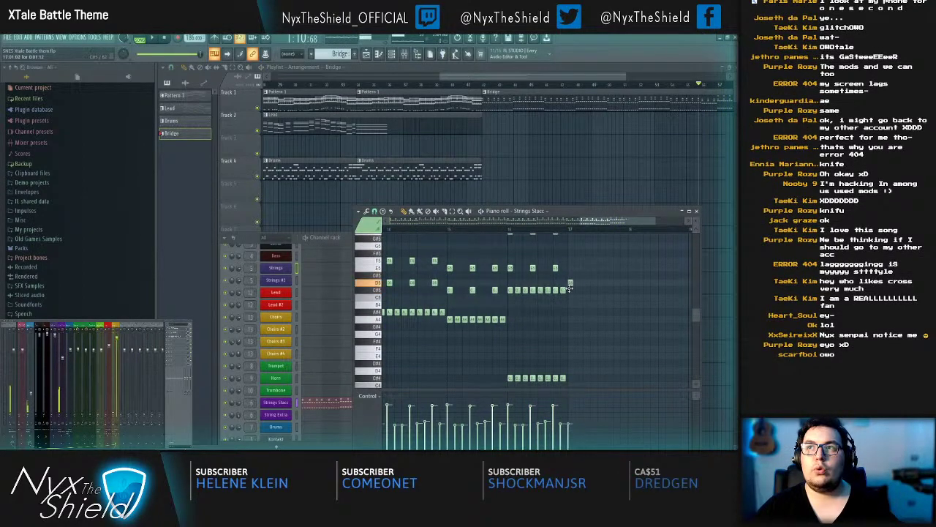
pyautogui.press('space')
# Step: Copy the main theme's Pattern 1, Lead and Drums clips to the end of the Bridge, starting at bar 58
pyautogui.press('F5')
pyautogui.scroll(-3, 519, 86)
pyautogui.scroll(-2, 518, 87)
pyautogui.moveTo(280, 98); pyautogui.dragTo(512, 194)
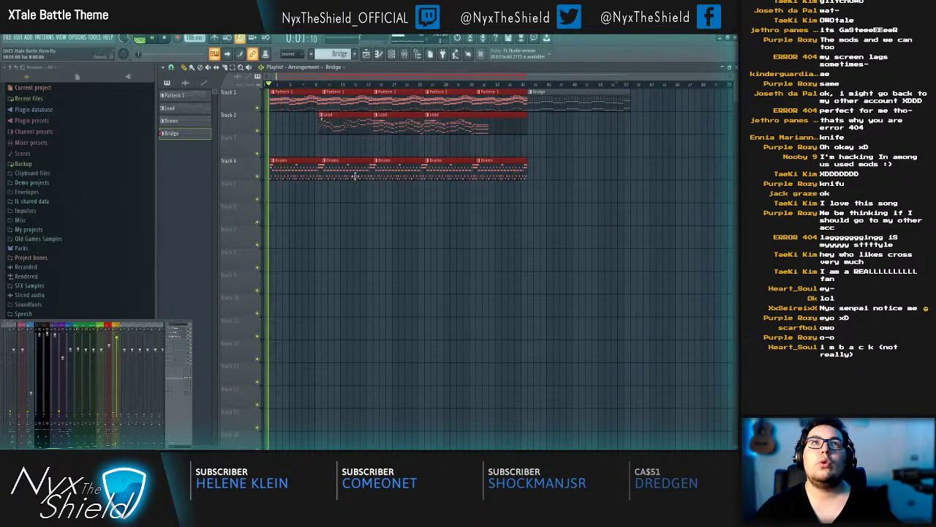
pyautogui.hscroll(3, 558, 110)
pyautogui.scroll(3, 554, 88)
pyautogui.click(525, 85)
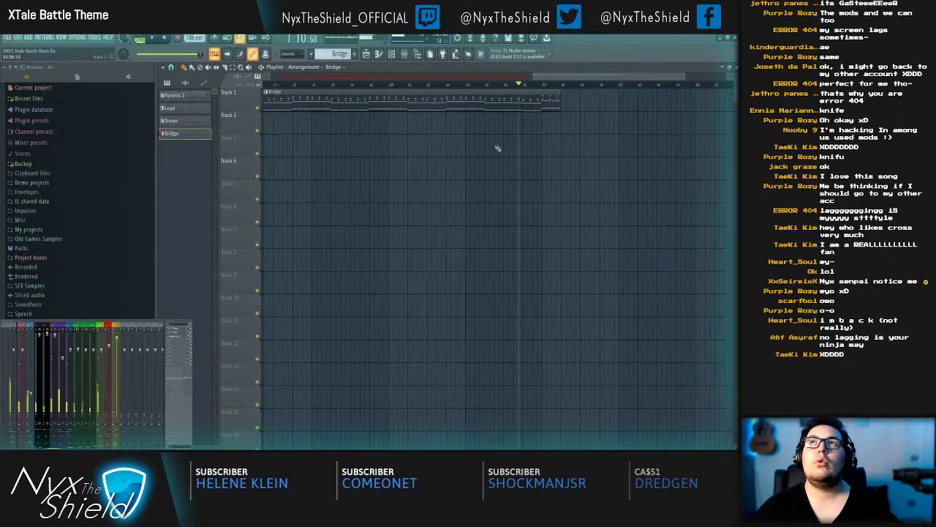
pyautogui.hscroll(3, 476, 156)
pyautogui.press('space')
pyautogui.hotkey('ctrl', 'z')
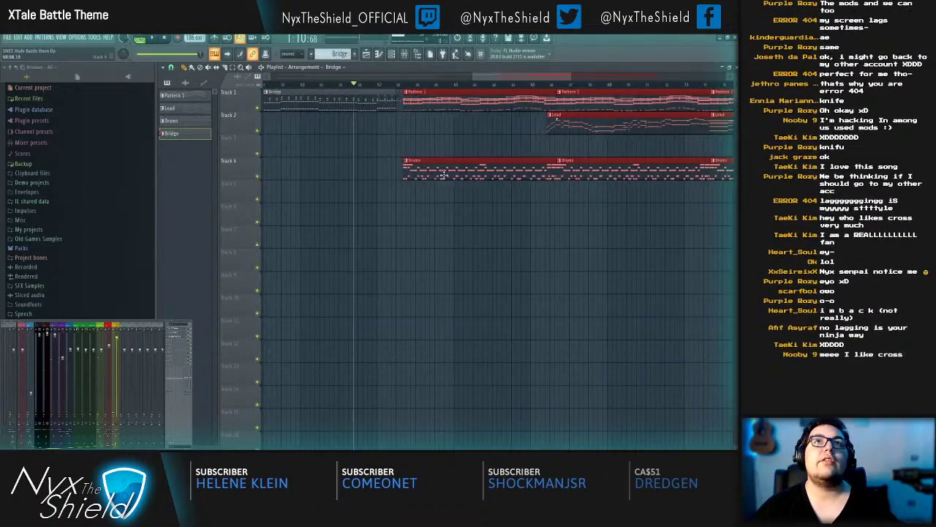
pyautogui.scroll(2, 403, 96)
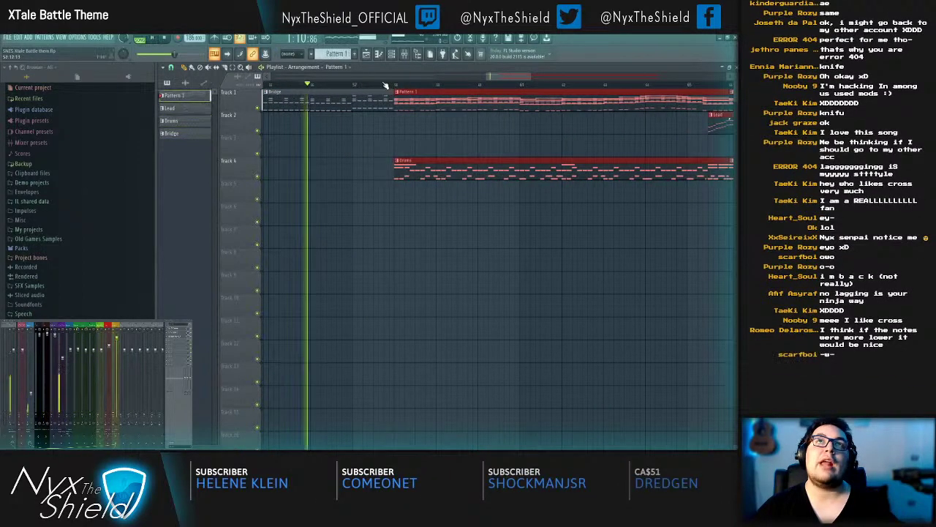
pyautogui.keyDown('ctrl'); pyautogui.click(399, 250); pyautogui.keyUp('ctrl')
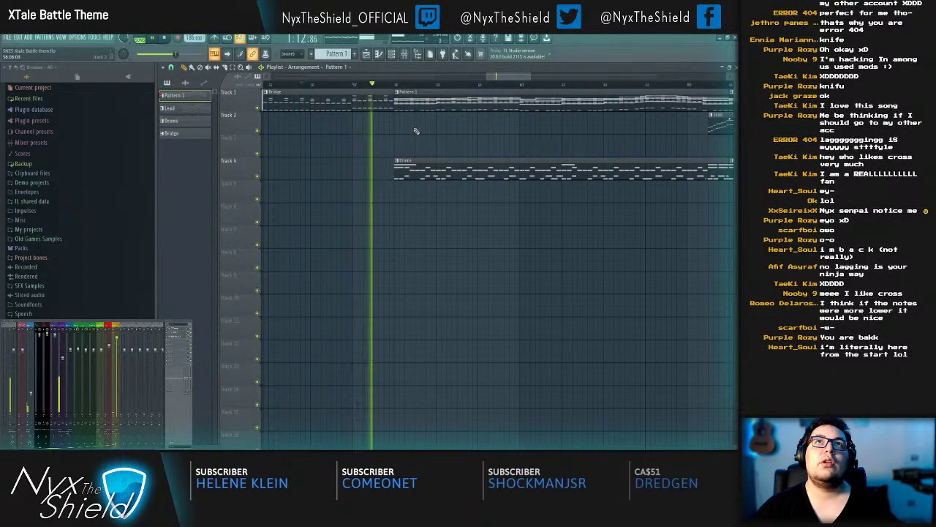
# Step: Play the transition out of the Bridge, and play the arrangement from the theme section that precedes it
pyautogui.moveTo(417, 131); pyautogui.dragTo(453, 152)
pyautogui.scroll(-3, 432, 90)
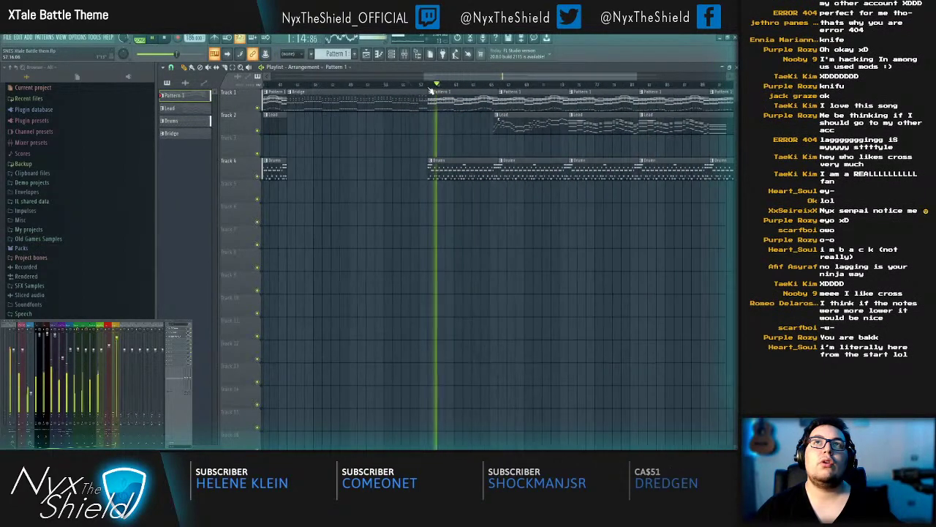
pyautogui.scroll(-2, 432, 91)
pyautogui.click(296, 85)
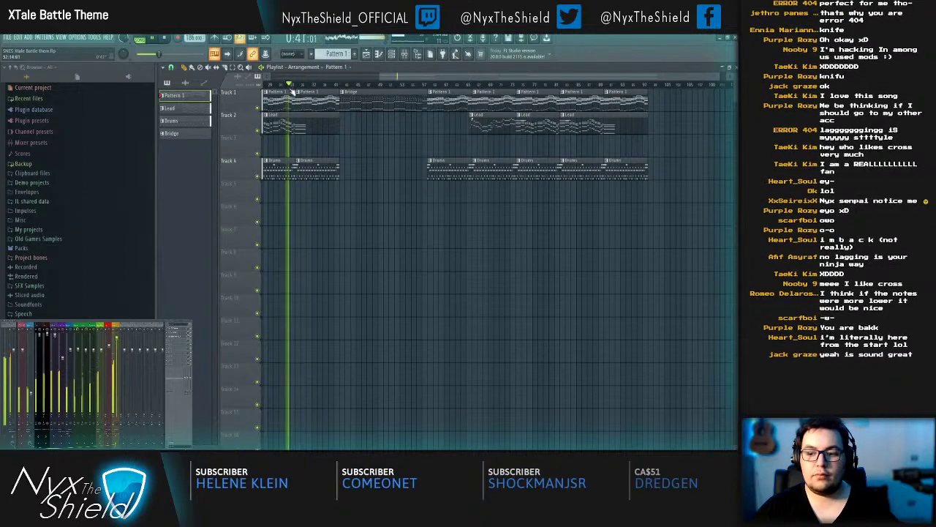
# Step: Reopen the Bridge pattern and paste the Strings Stacc notes into the Strings channel
pyautogui.doubleClick(365, 93)
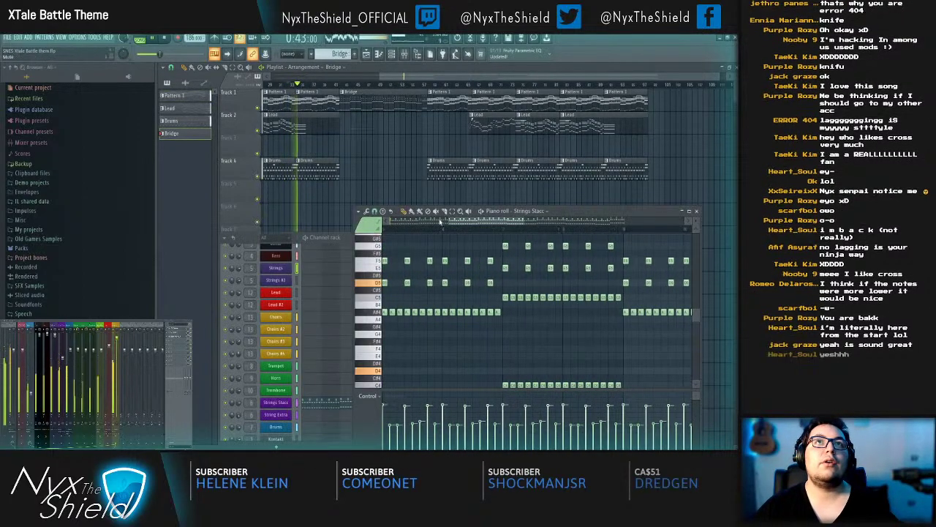
pyautogui.press('Escape')
pyautogui.scroll(1, 357, 292)
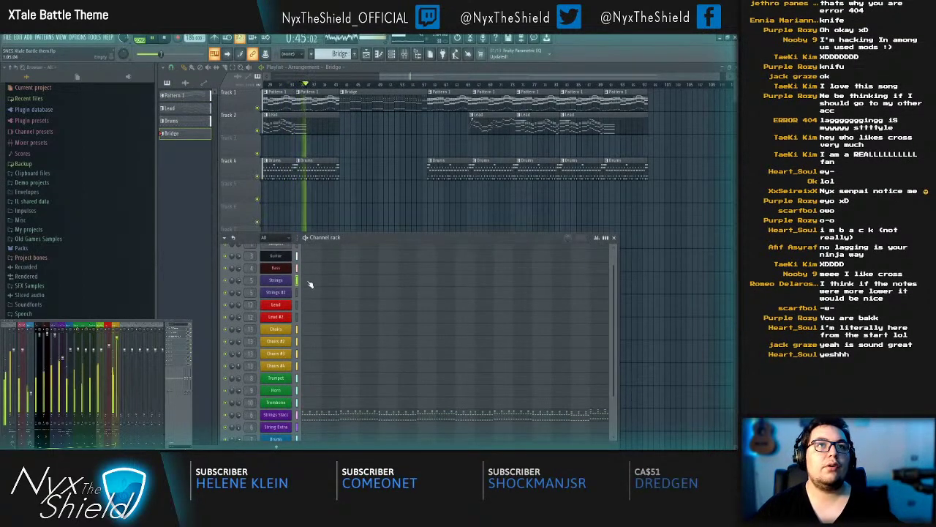
pyautogui.click(311, 282)
pyautogui.hotkey('ctrl', 'v')
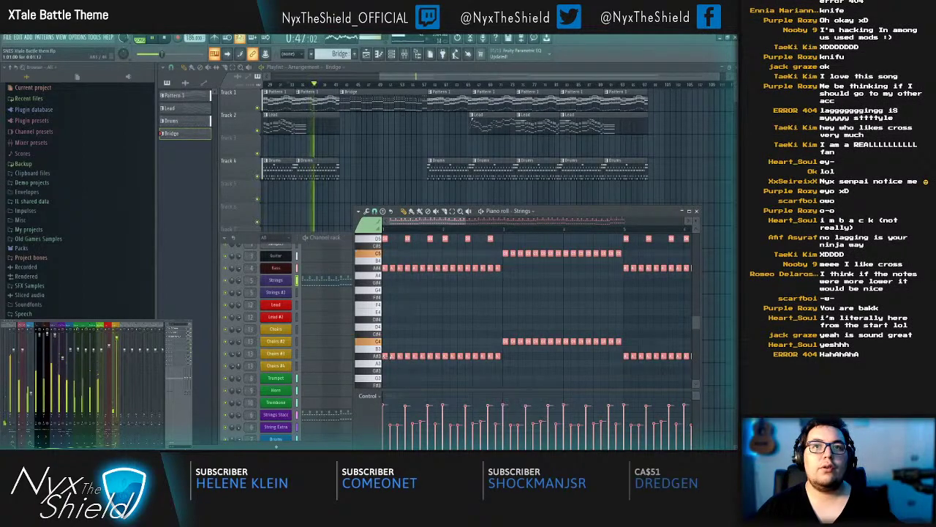
# Step: Lengthen and glue the repeated Strings notes into sustained chords, and trim the upper notes where they overlap the next chord
pyautogui.moveTo(393, 358); pyautogui.dragTo(429, 362)
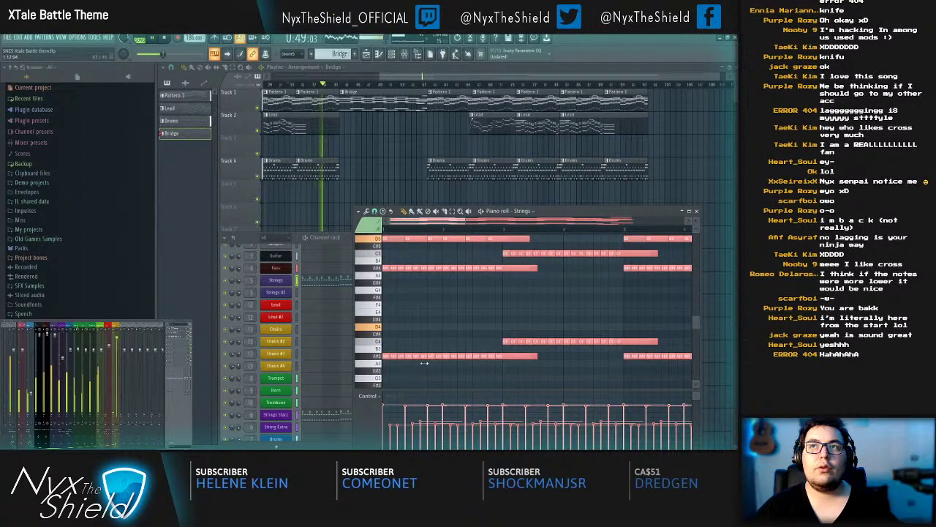
pyautogui.hotkey('ctrl', 'g')
pyautogui.scroll(-3, 558, 231)
pyautogui.scroll(-3, 558, 232)
pyautogui.scroll(5, 557, 235)
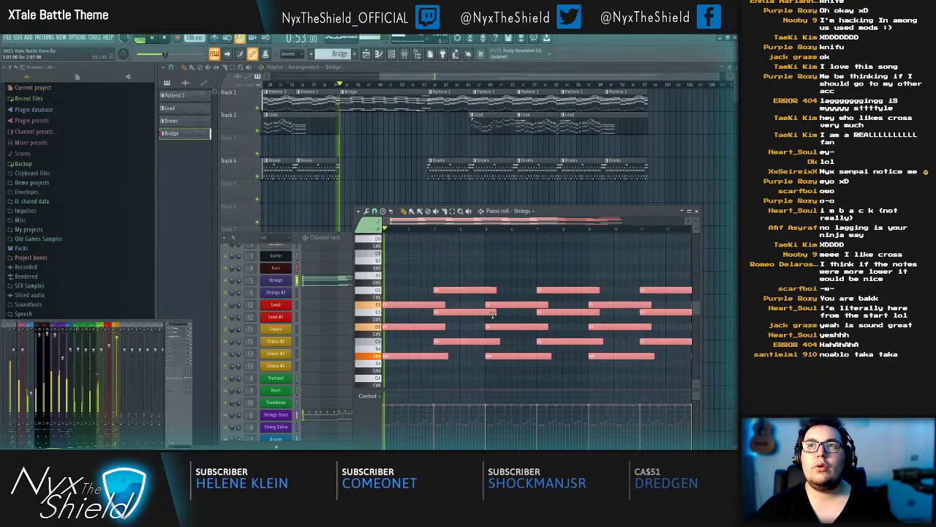
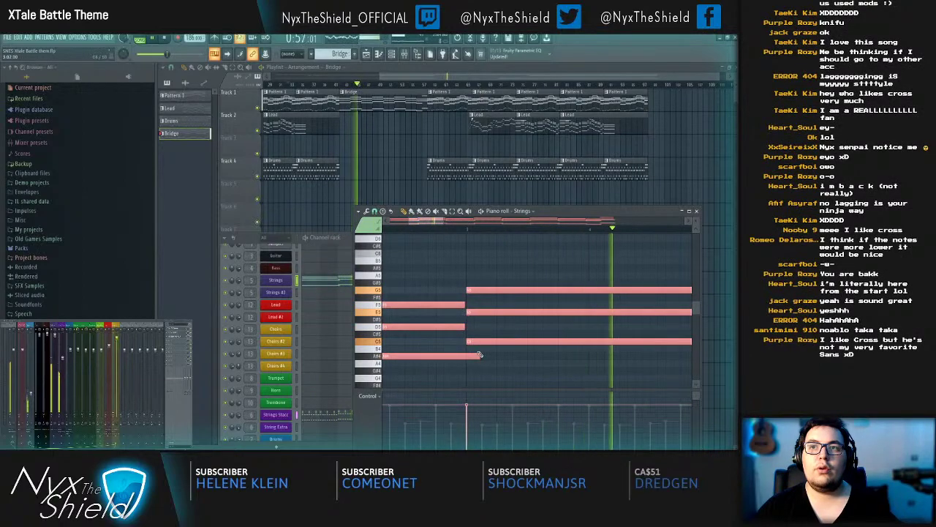
pyautogui.scroll(-6, 483, 219)
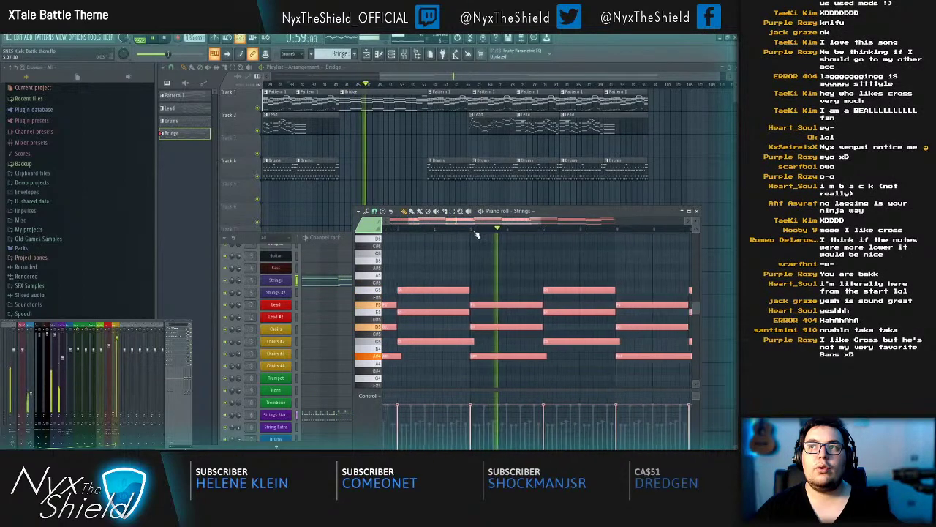
pyautogui.scroll(5, 444, 332)
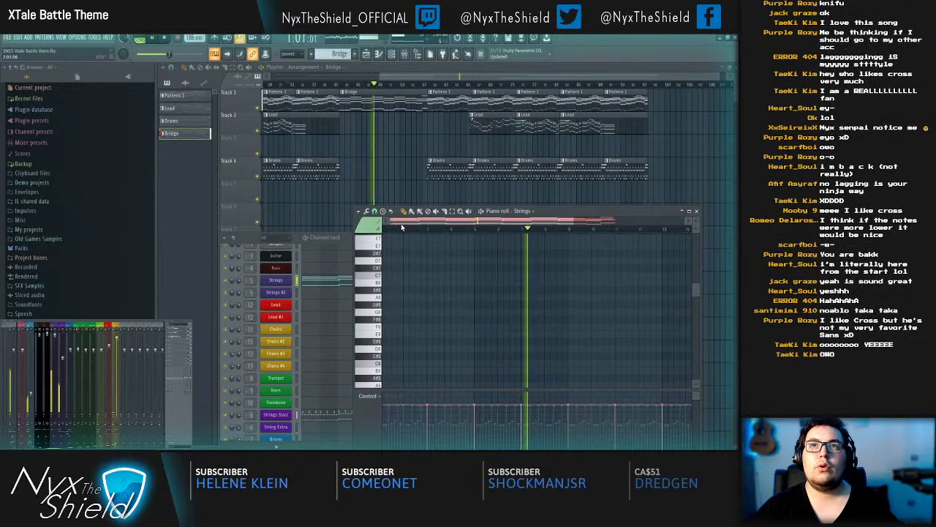
pyautogui.scroll(-5, 443, 332)
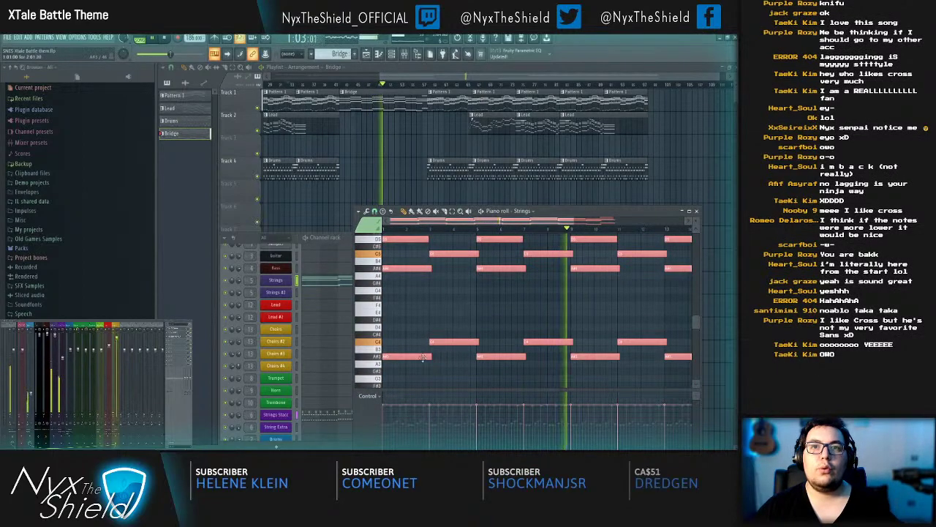
# Step: Shorten the A#4 notes in the Strings part so each ends where the following chord begins
pyautogui.keyDown('ctrl'); pyautogui.click(443, 296); pyautogui.keyUp('ctrl')
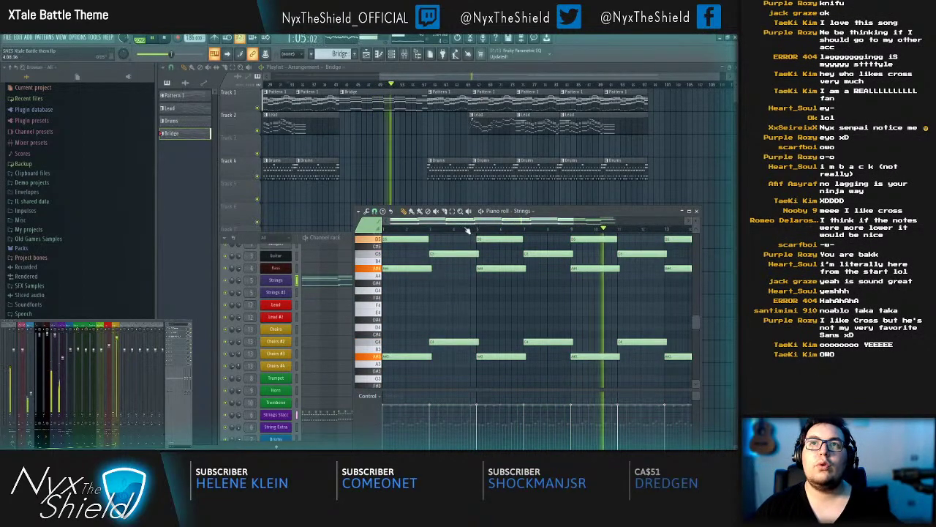
pyautogui.scroll(-2, 467, 230)
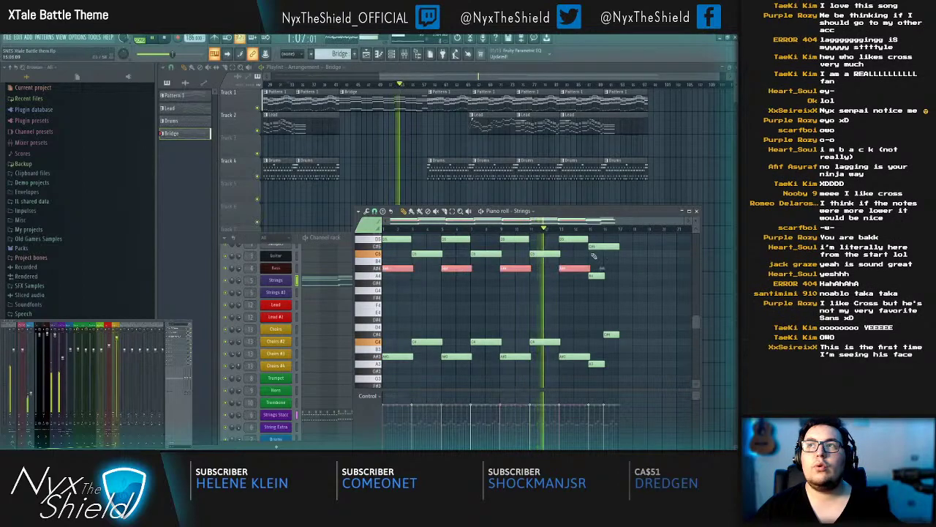
pyautogui.scroll(4, 598, 229)
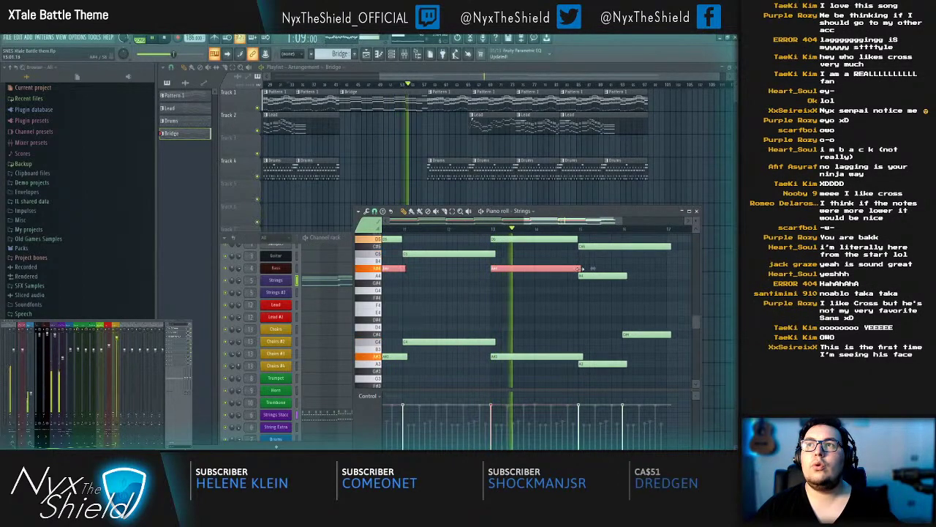
pyautogui.moveTo(643, 264); pyautogui.dragTo(569, 337)
# Step: Extend the closing C#5 note to the end of bar 16, end A4 with bar 15, and save the project
pyautogui.keyDown('ctrl'); pyautogui.click(568, 336); pyautogui.keyUp('ctrl')
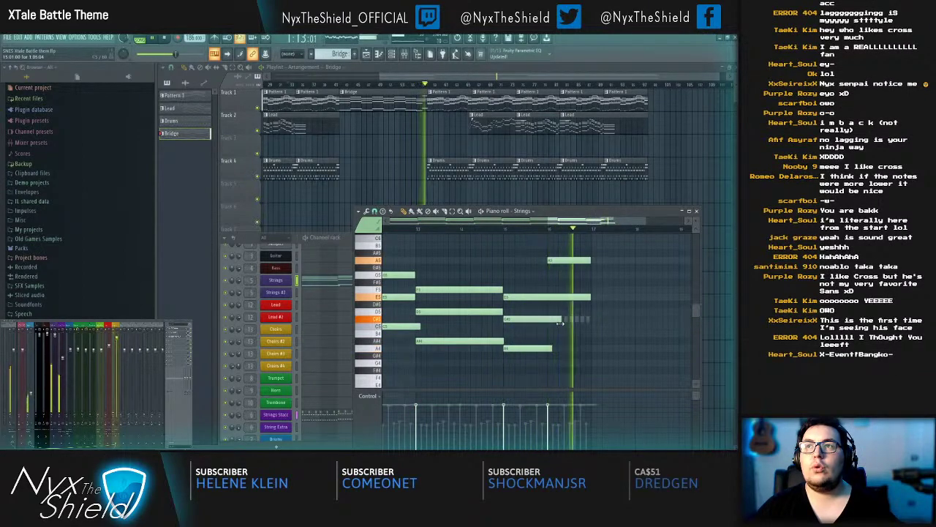
pyautogui.moveTo(588, 322); pyautogui.dragTo(590, 323)
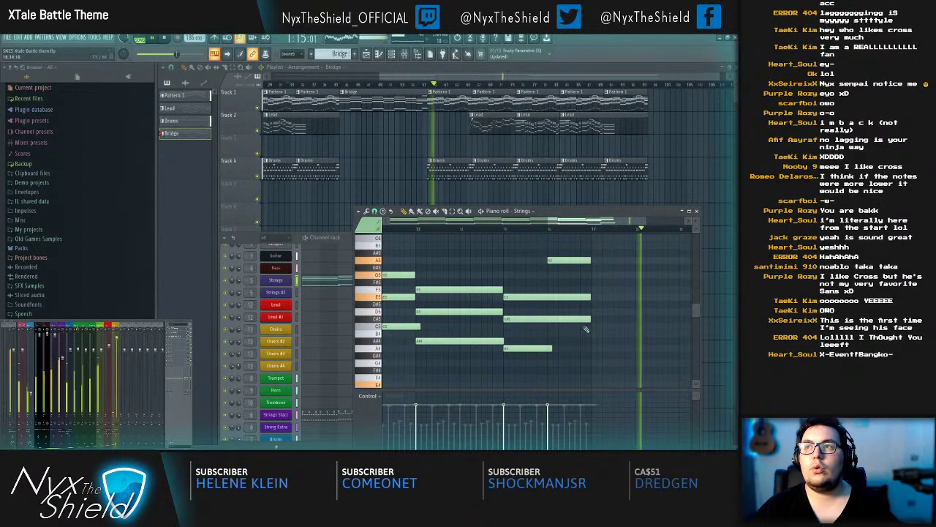
pyautogui.moveTo(551, 349); pyautogui.dragTo(547, 350)
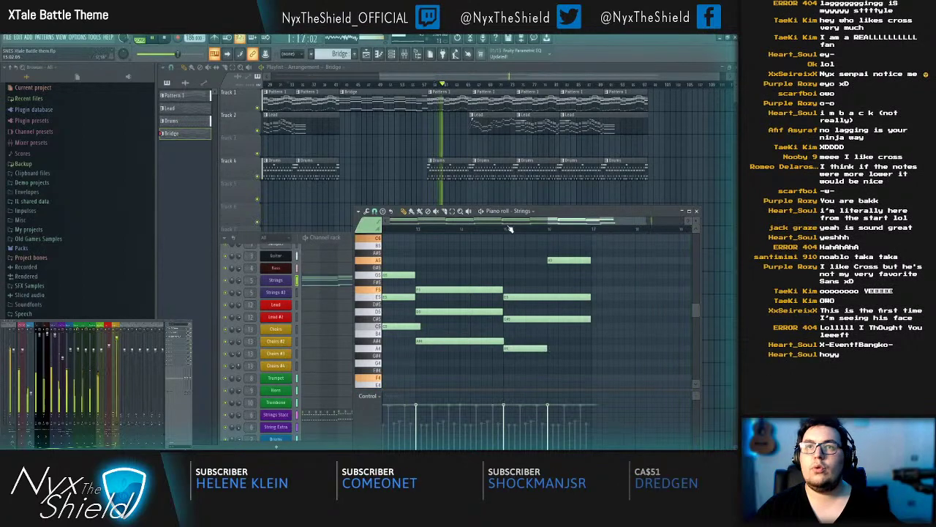
pyautogui.scroll(-2, 511, 229)
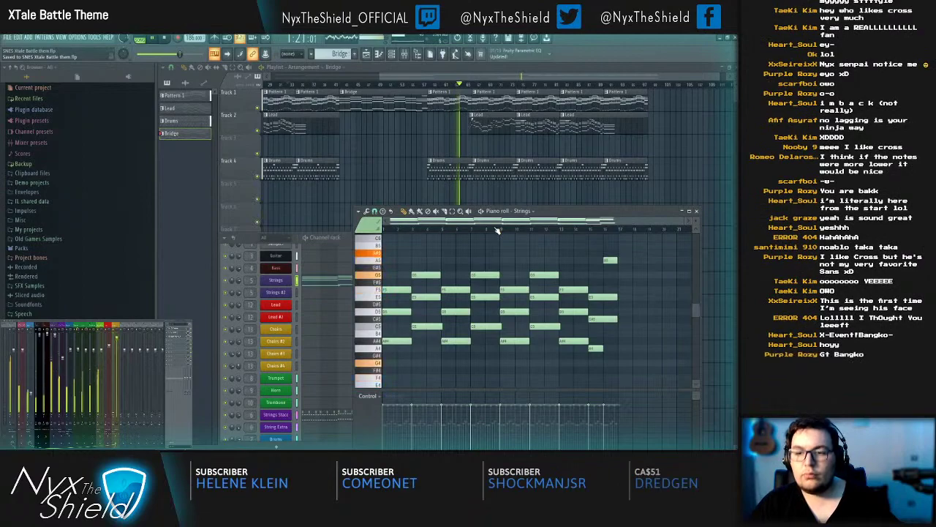
pyautogui.press('Escape')
pyautogui.press('Escape')
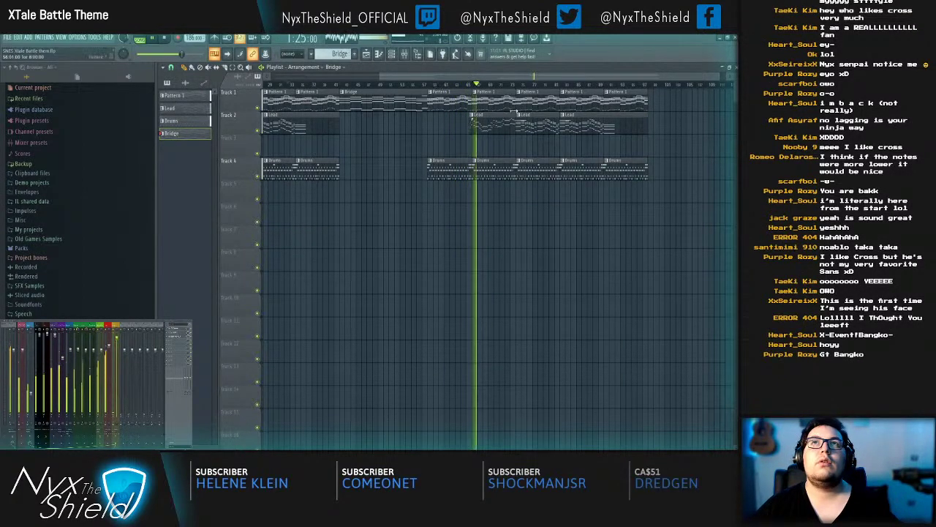
# Step: Move the Lead clips on Track 2 earlier to begin just before the theme's return at bar 58, and play the transition
pyautogui.moveTo(597, 139); pyautogui.dragTo(500, 115)
pyautogui.click(402, 85)
pyautogui.press('space')
pyautogui.scroll(4, 414, 89)
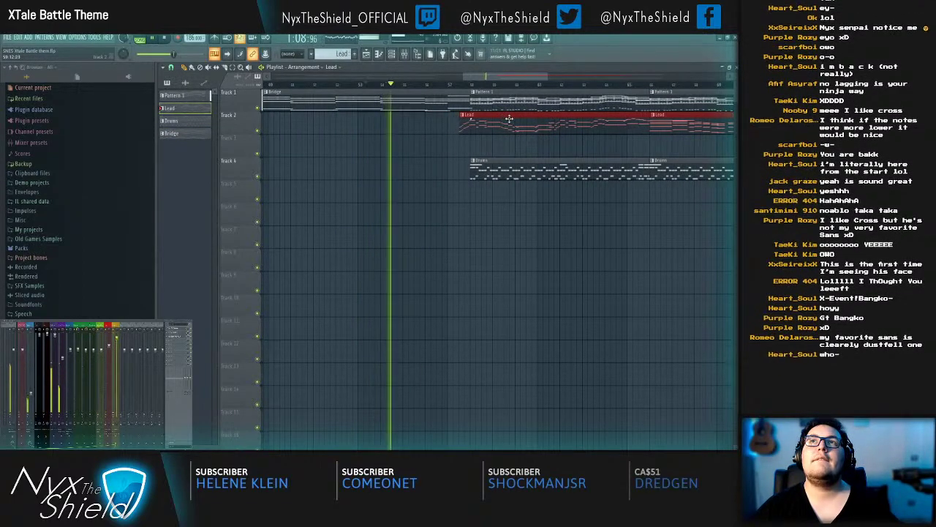
pyautogui.scroll(2, 479, 92)
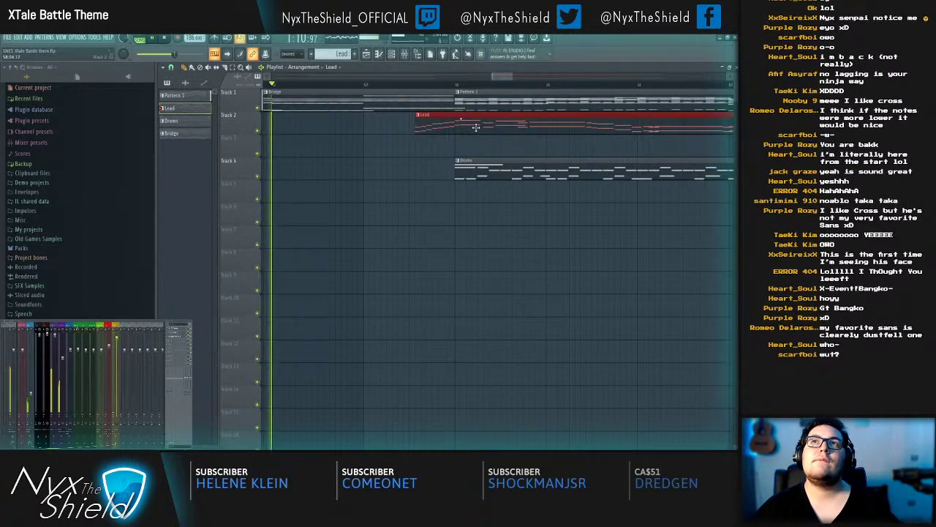
pyautogui.click(464, 217)
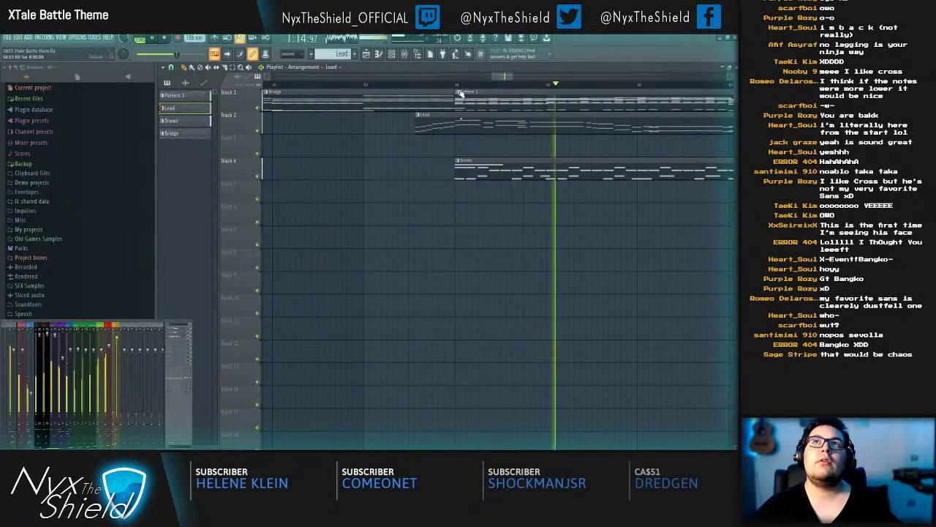
# Step: Adjust the Lead clips so their pickup begins about half a bar before bar 58
pyautogui.hotkey('shift', 'c')
pyautogui.scroll(2, 459, 87)
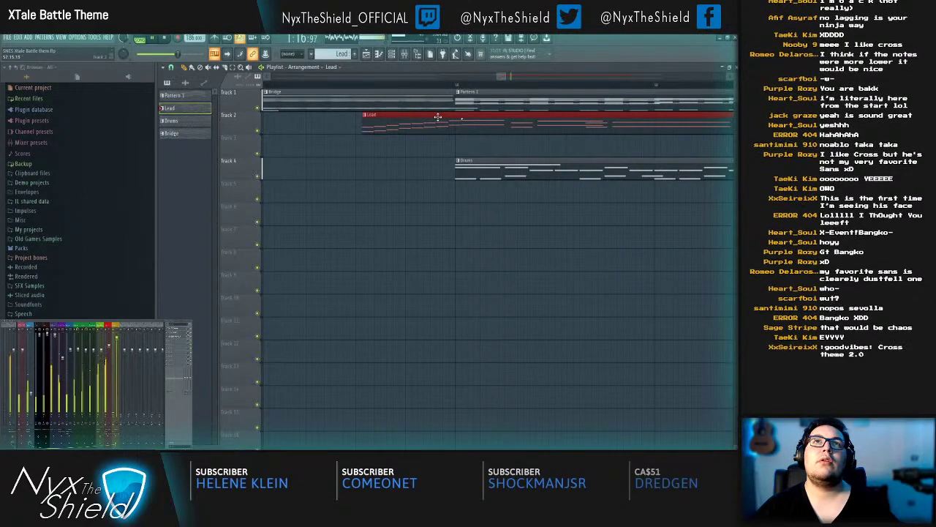
pyautogui.scroll(-4, 427, 81)
pyautogui.click(514, 261)
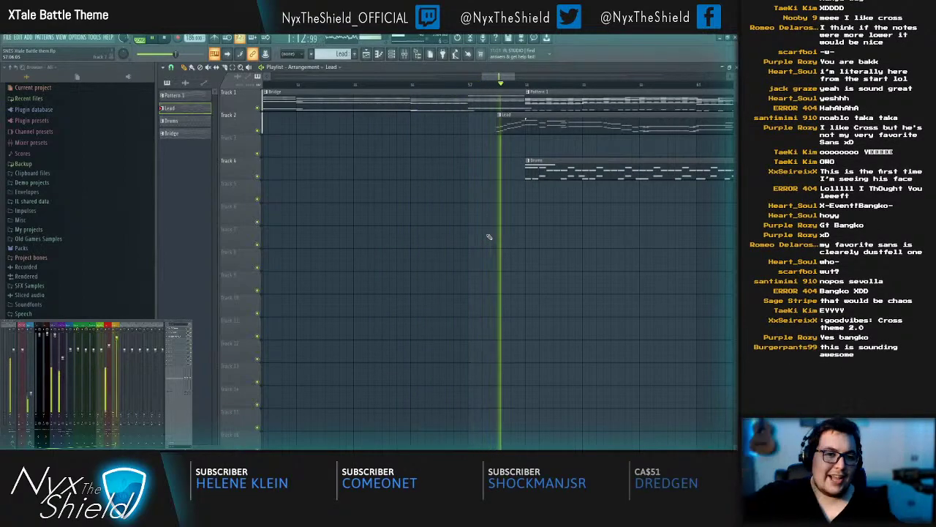
# Step: Trim the start of the first Lead clip after the Bridge to a quarter bar before bar 58, and play the transition
pyautogui.press('space')
pyautogui.moveTo(513, 119); pyautogui.dragTo(526, 120)
pyautogui.press('space')
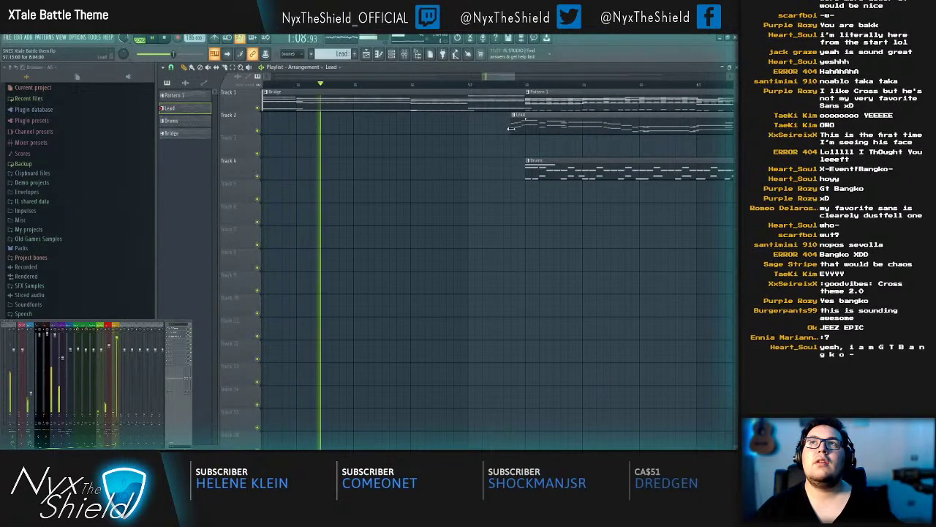
pyautogui.click(453, 85)
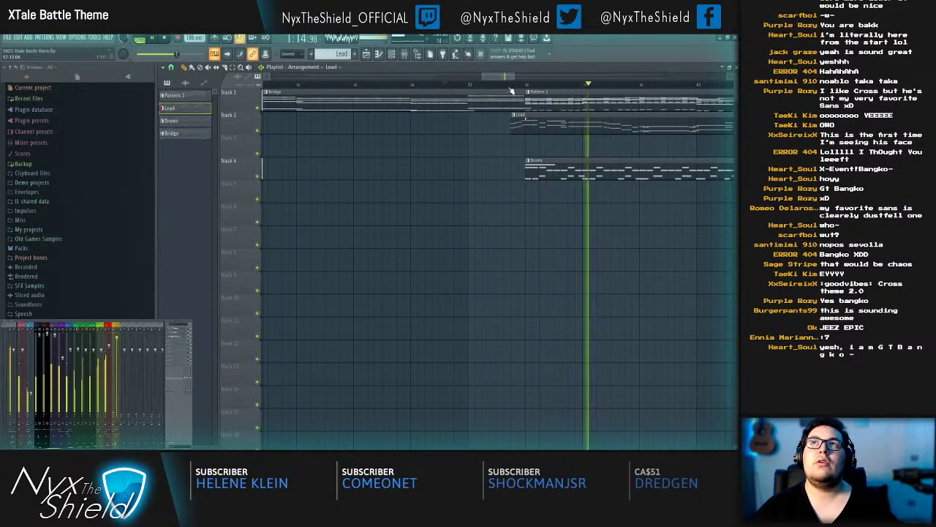
# Step: Move the Lead clips following the Bridge back so they enter just before the second repeat of the theme, and play the transition
pyautogui.scroll(-5, 516, 128)
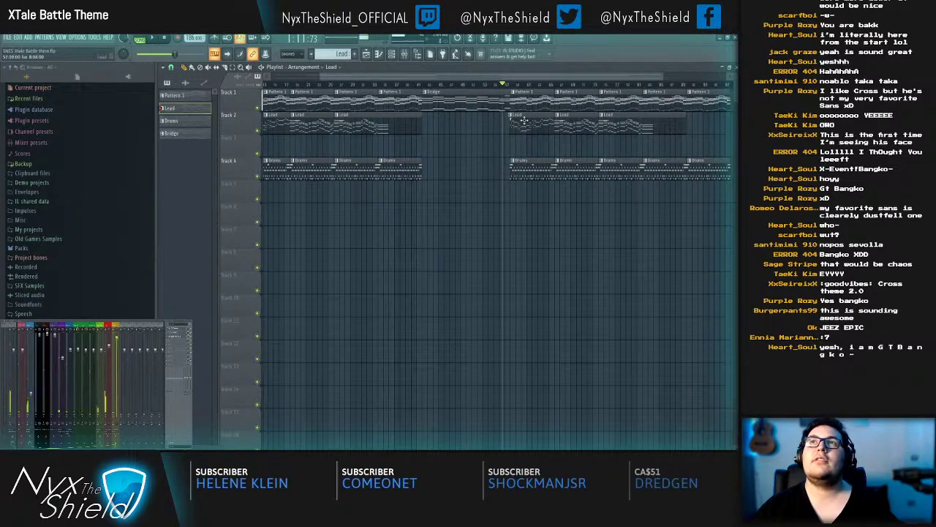
pyautogui.hotkey('ctrl', 'z')
pyautogui.hotkey('ctrl', 'd')
pyautogui.press('space')
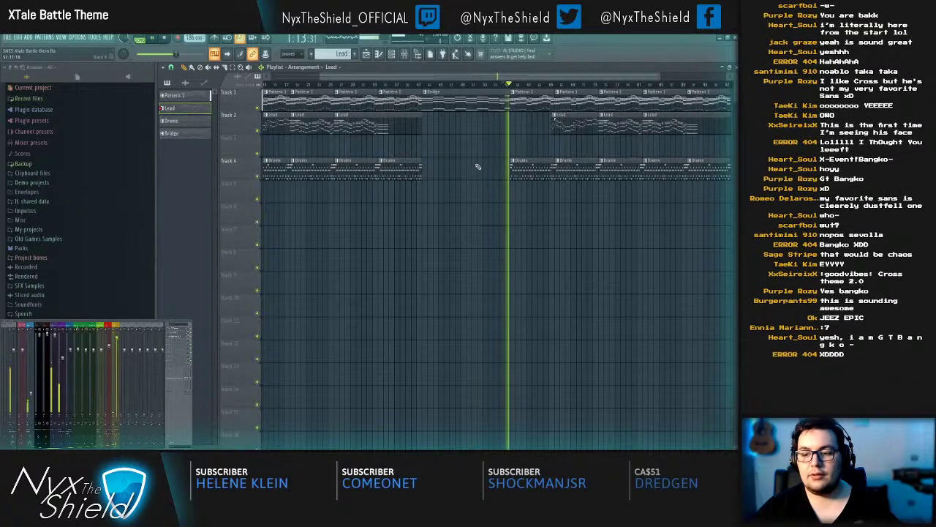
pyautogui.moveTo(484, 167); pyautogui.dragTo(573, 215)
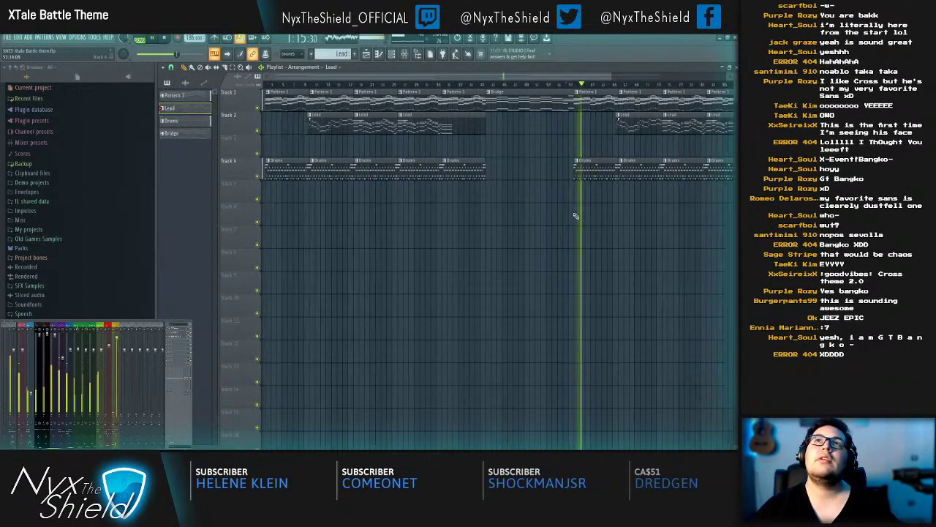
# Step: Play from the last theme repeat before the Bridge and open the Bridge pattern's Guitar notes in the piano roll
pyautogui.click(452, 83)
pyautogui.click(497, 89)
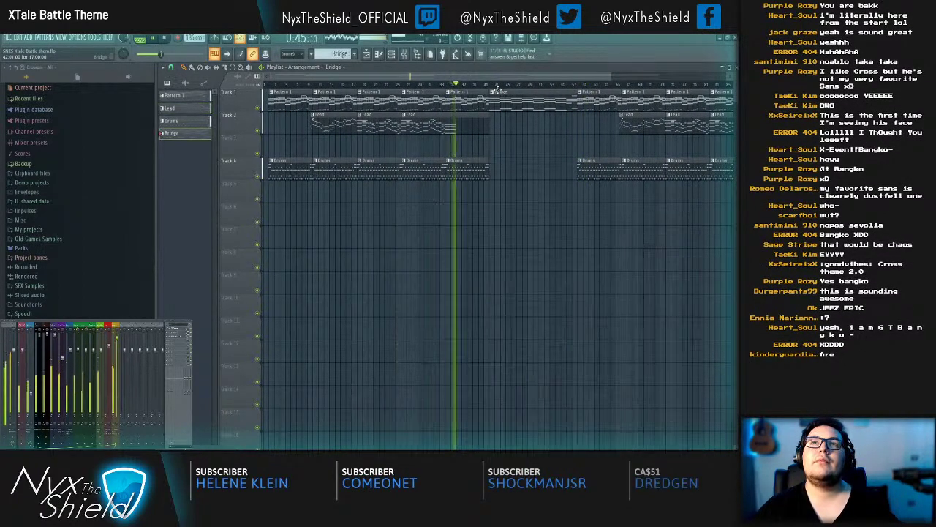
pyautogui.press('F6')
pyautogui.scroll(1, 341, 272)
pyautogui.click(349, 296)
pyautogui.press('Escape')
pyautogui.click(324, 269)
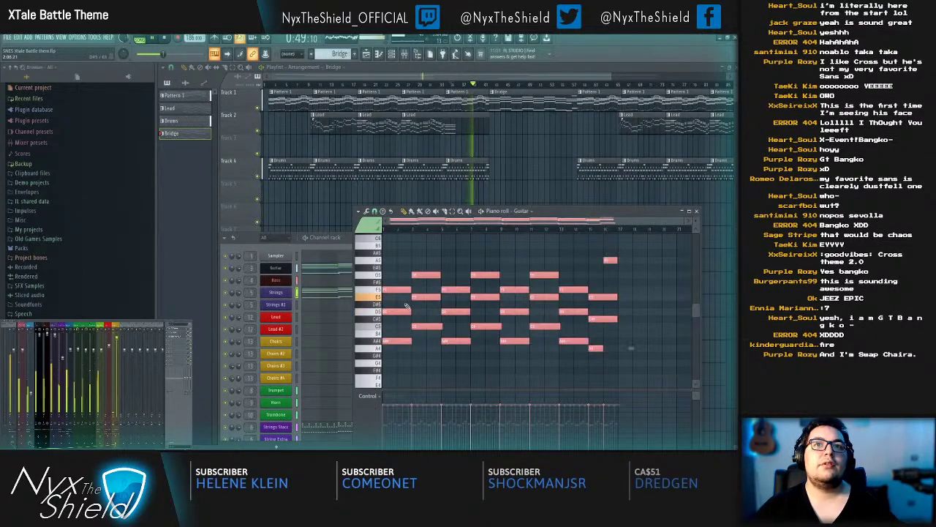
# Step: Try the Guitar's Bridge chords an octave higher and remove the low opening A#4 note
pyautogui.hotkey('ctrl', 'Up')
pyautogui.scroll(1, 395, 272)
pyautogui.scroll(-1, 395, 271)
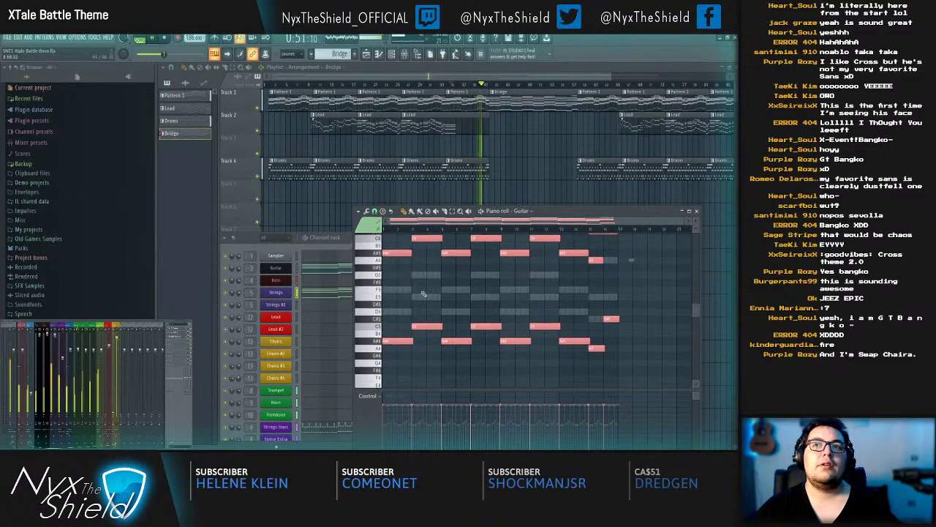
pyautogui.rightClick(401, 340)
pyautogui.scroll(3, 439, 325)
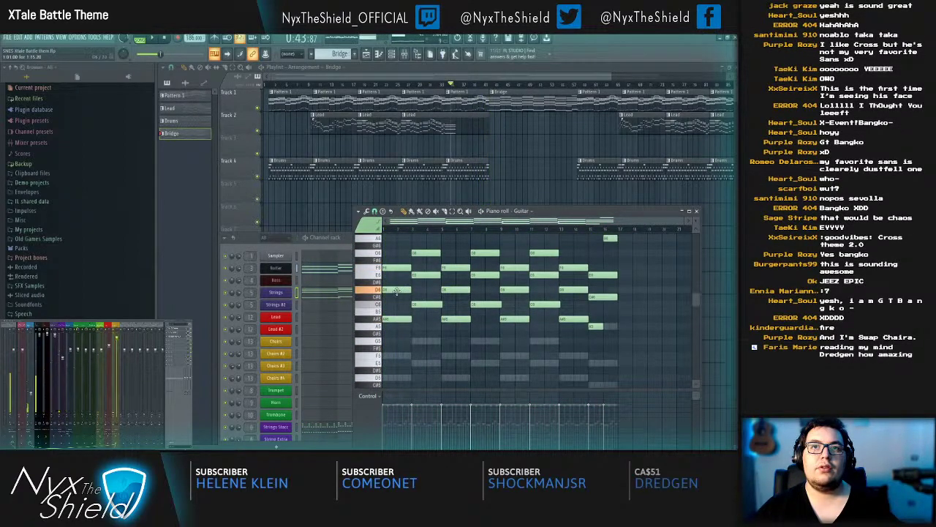
# Step: Delete all Guitar notes from the Bridge pattern and stop playback
pyautogui.hotkey('ctrl', 'a')
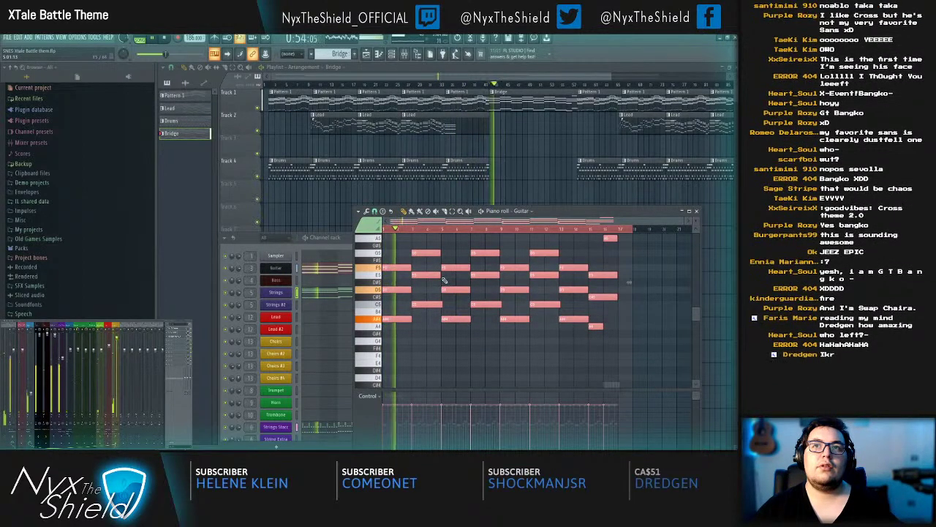
pyautogui.press('Delete')
pyautogui.press('Escape')
pyautogui.press('space')
# Step: Copy the lowest line of the Strings' Bridge notes into the Bass channel and transpose it down an octave
pyautogui.click(327, 295)
pyautogui.scroll(-3, 435, 321)
pyautogui.moveTo(637, 288); pyautogui.dragTo(388, 333)
pyautogui.hotkey('ctrl', 'c')
pyautogui.click(323, 282)
pyautogui.hotkey('ctrl', 'v')
pyautogui.press('space')
pyautogui.hotkey('ctrl', 'Down')
pyautogui.scroll(-3, 420, 322)
pyautogui.press('space')
pyautogui.hotkey('ctrl', 'd')
pyautogui.scroll(4, 397, 228)
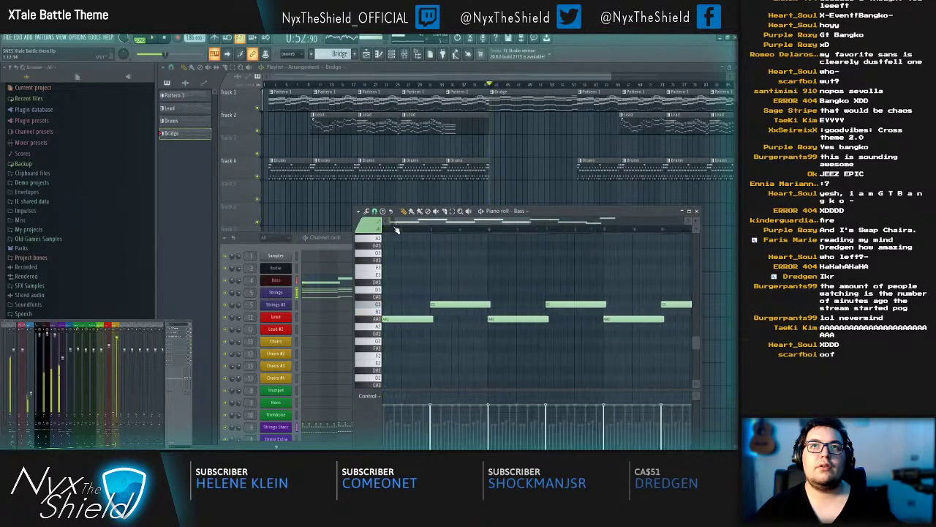
# Step: Shorten the Bass's opening A#2 note and try a short D3 note one and a half beats into the first bar
pyautogui.scroll(1, 440, 351)
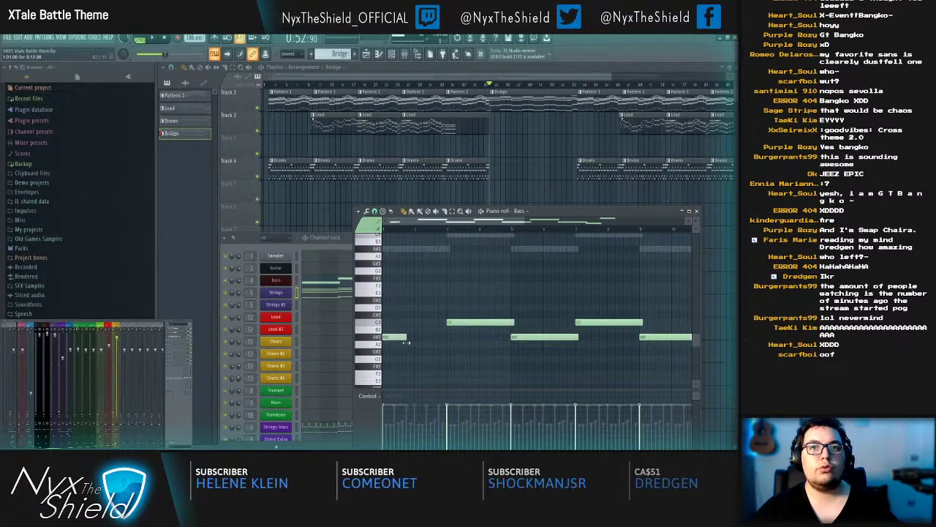
pyautogui.scroll(4, 397, 231)
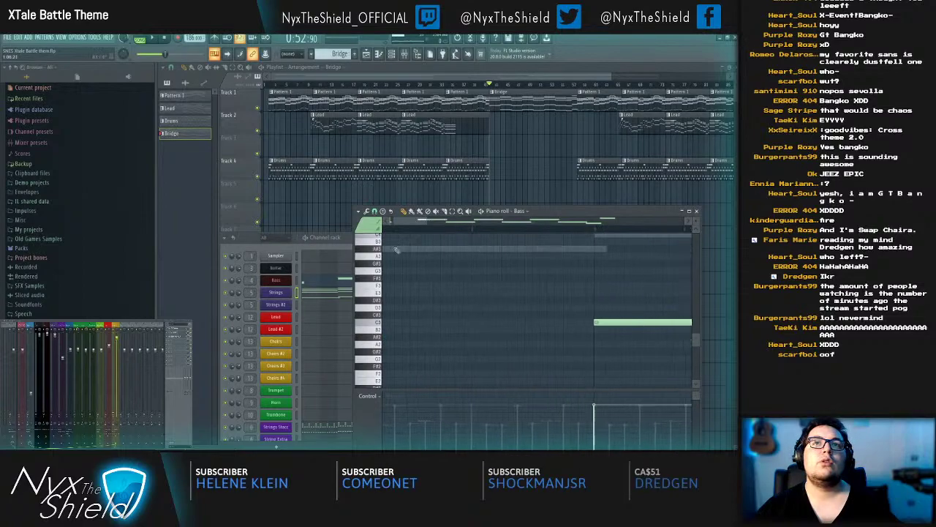
pyautogui.scroll(-1, 392, 346)
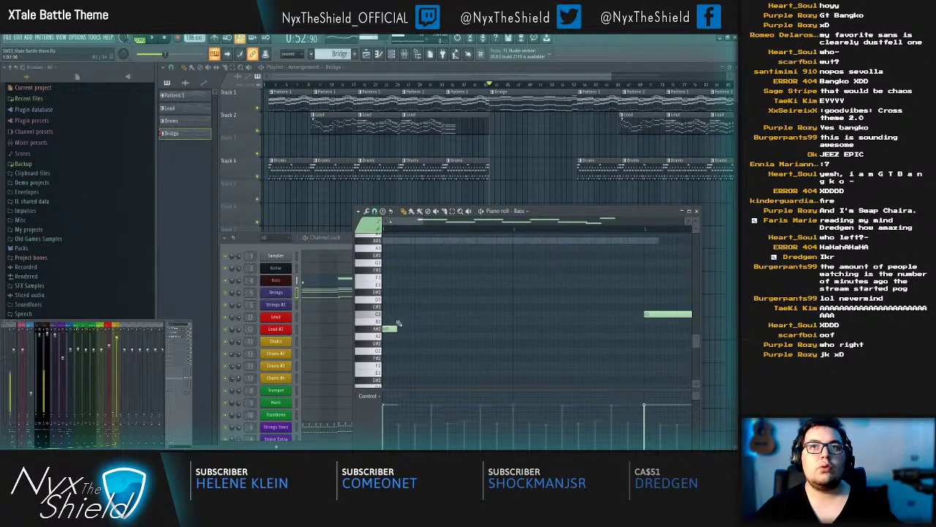
pyautogui.scroll(2, 408, 287)
pyautogui.moveTo(408, 344); pyautogui.dragTo(437, 343)
pyautogui.press('space')
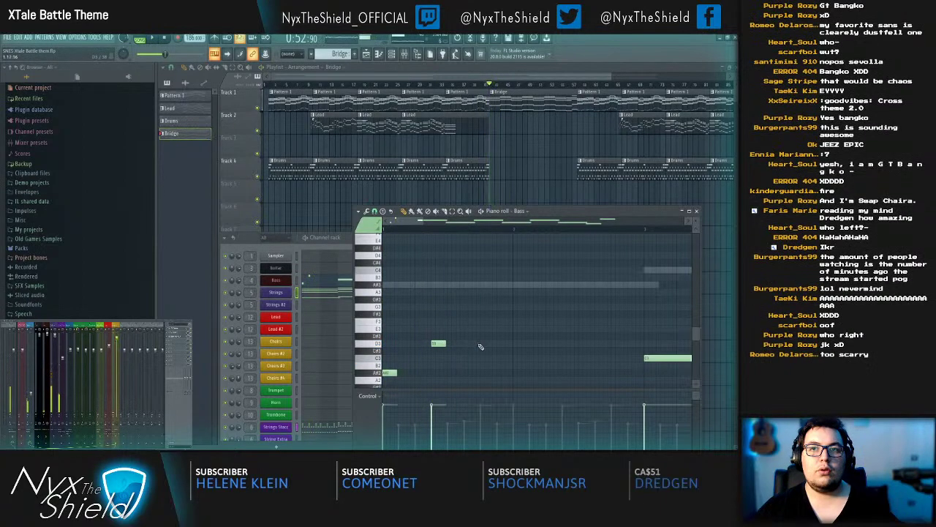
# Step: Delete the short D3 note and the opening A#2 note from the Bass part
pyautogui.rightClick(438, 343)
pyautogui.rightClick(438, 358)
pyautogui.press('space')
pyautogui.press('space')
pyautogui.rightClick(391, 373)
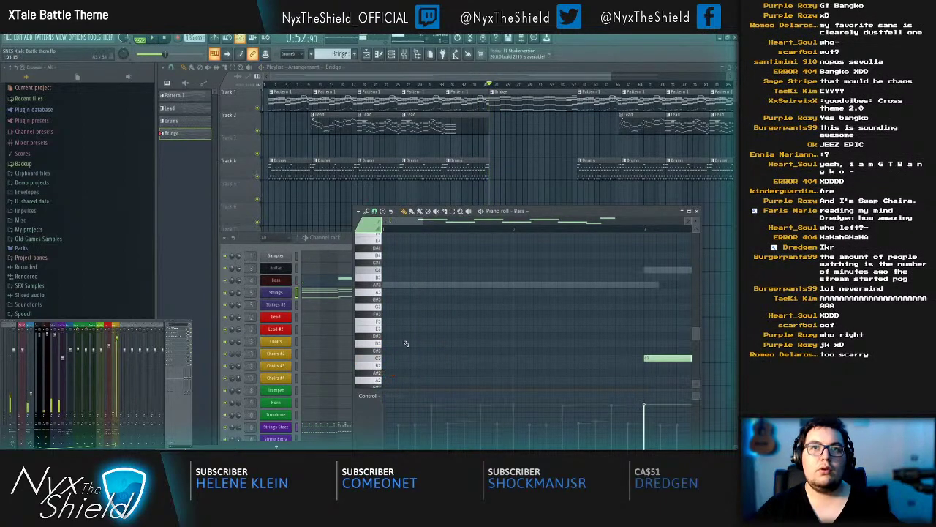
# Step: Add two consecutive A#4 Bass notes, each one and a half beats long, from the start of the Bridge and play them
pyautogui.scroll(6, 404, 347)
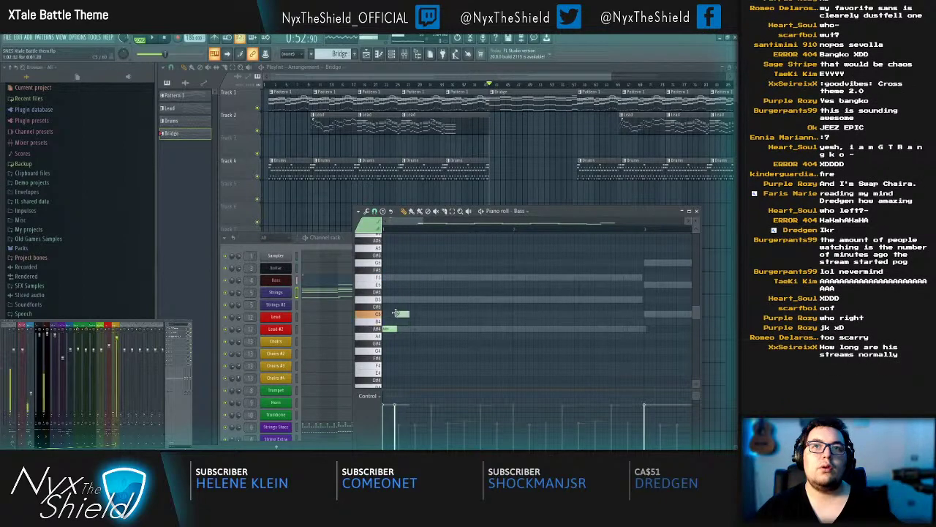
pyautogui.moveTo(407, 300); pyautogui.dragTo(439, 301)
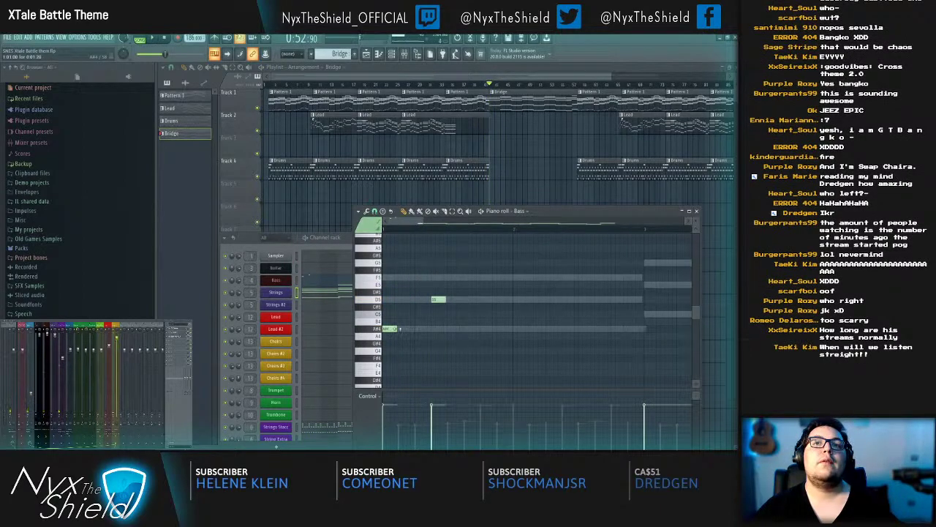
pyautogui.click(438, 326)
pyautogui.press('space')
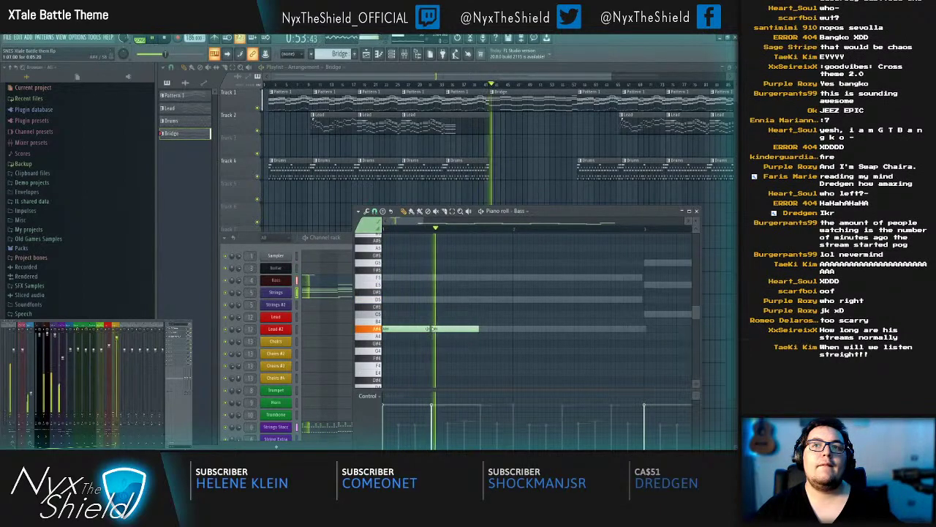
# Step: Raise the second bass note to D5 and continue the ascending line with E5, F5 and A5 notes
pyautogui.press('space')
pyautogui.moveTo(438, 327); pyautogui.dragTo(439, 303)
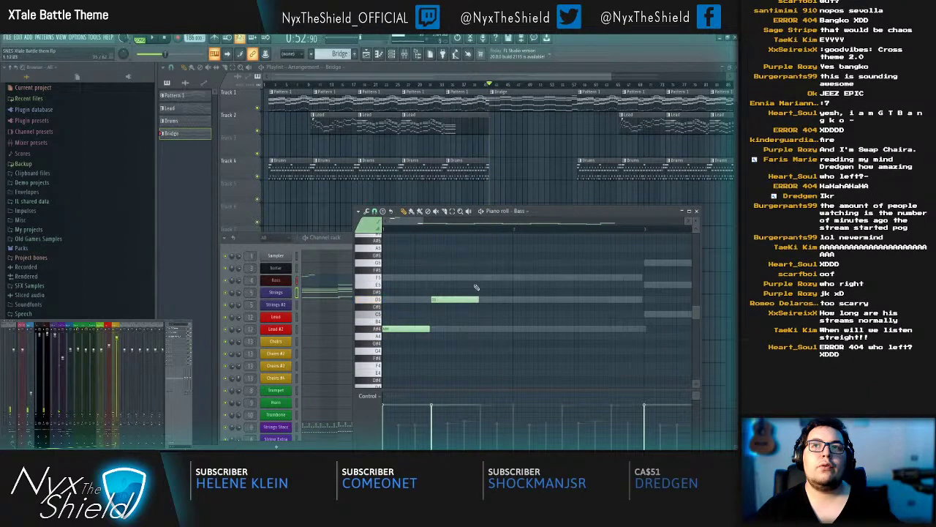
pyautogui.click(483, 283)
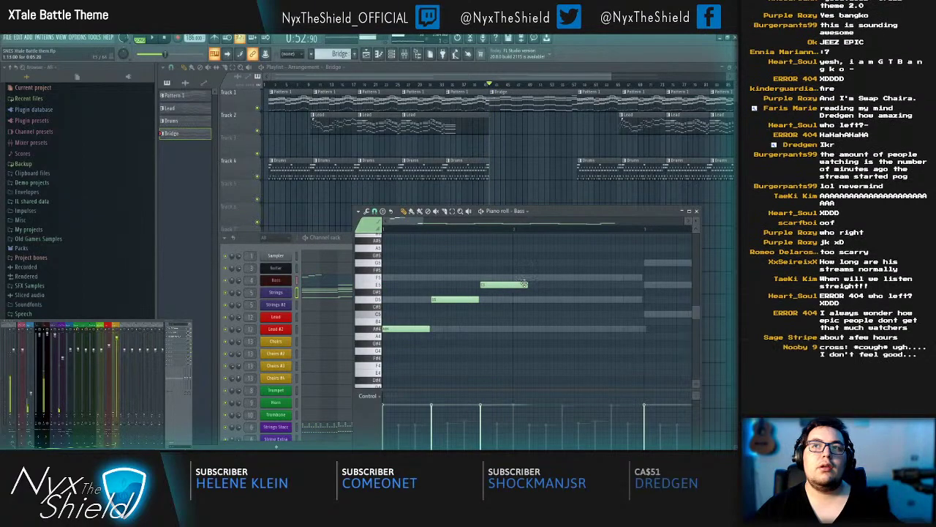
pyautogui.press('space')
pyautogui.moveTo(538, 253); pyautogui.dragTo(490, 269)
pyautogui.press('space')
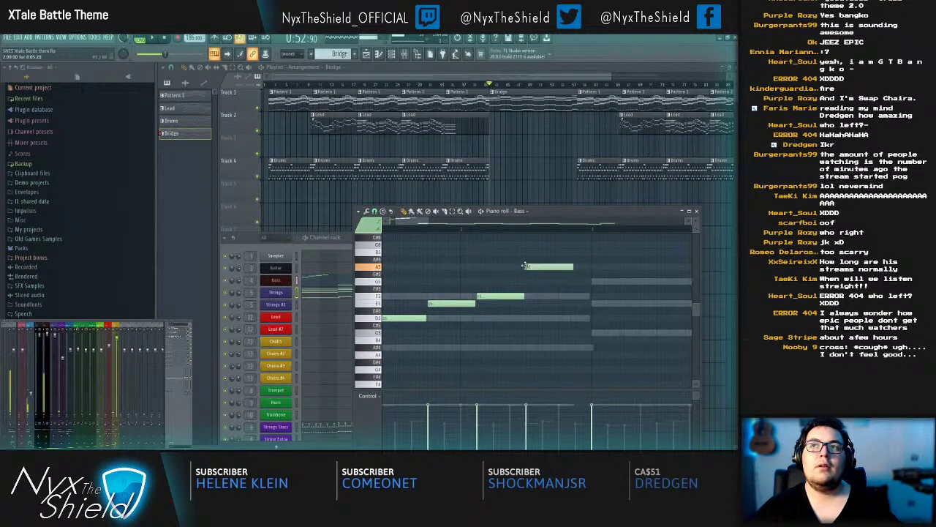
# Step: Add an A#5 note after A5, shorten both notes, and play the new bass line
pyautogui.scroll(1, 595, 293)
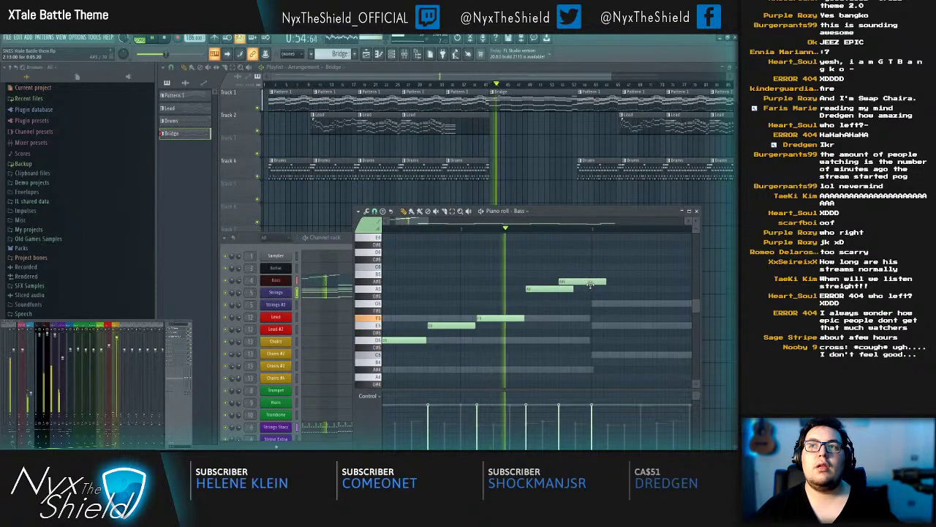
pyautogui.press('space')
pyautogui.moveTo(573, 288); pyautogui.dragTo(552, 289)
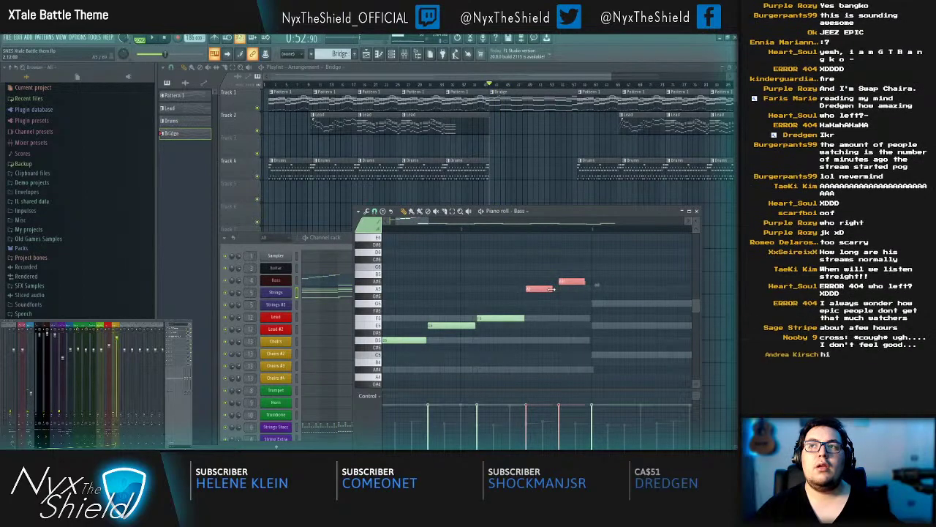
pyautogui.press('space')
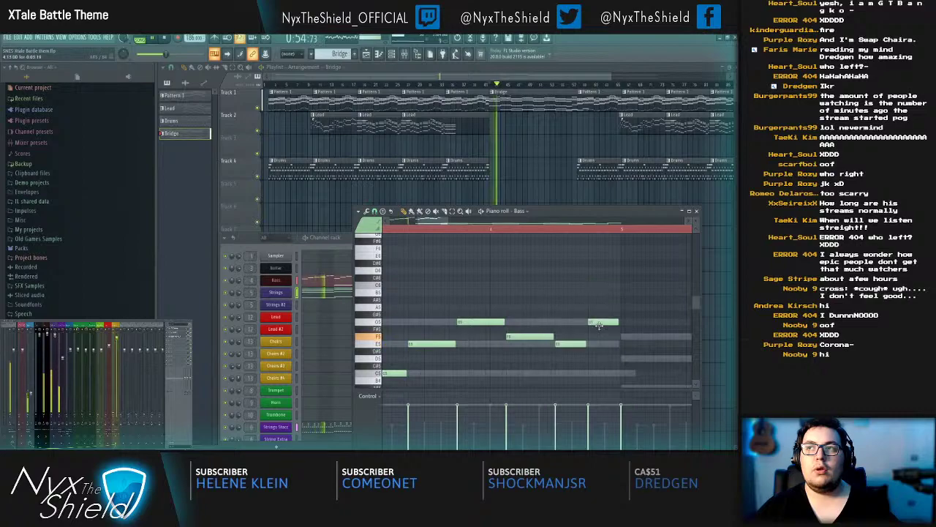
# Step: Finish the bass melody in bar 4 and delete the old sustained bass notes from bar 5 onward
pyautogui.scroll(-5, 535, 313)
pyautogui.rightClick(522, 313)
pyautogui.press('space')
pyautogui.scroll(-4, 548, 226)
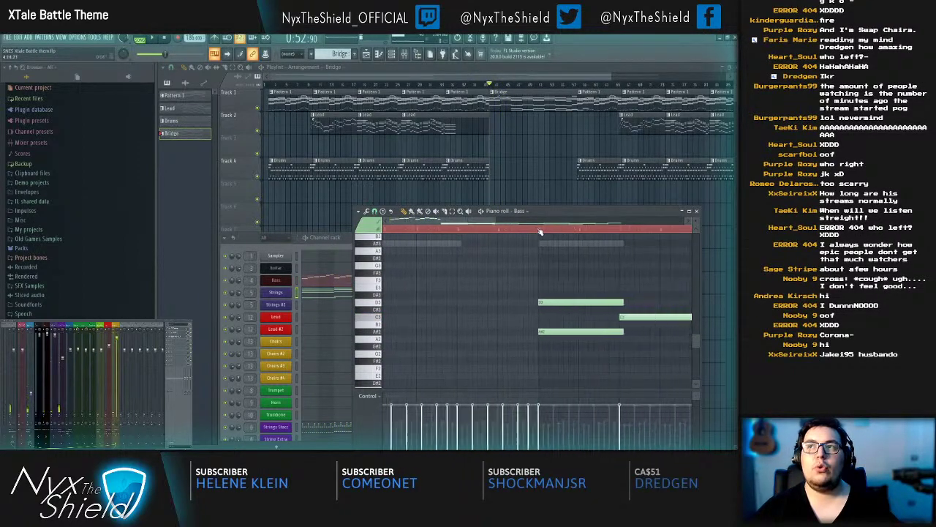
pyautogui.scroll(-5, 540, 230)
pyautogui.moveTo(656, 278); pyautogui.dragTo(437, 374)
pyautogui.scroll(7, 454, 371)
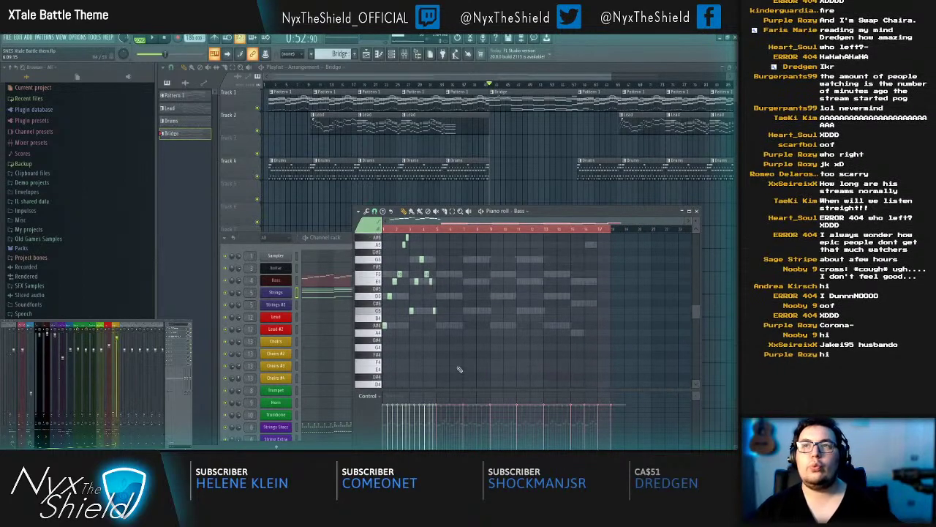
# Step: Repeat the four-bar bass melody through bar 16 of the Bridge pattern and play it back
pyautogui.scroll(3, 460, 369)
pyautogui.press('space')
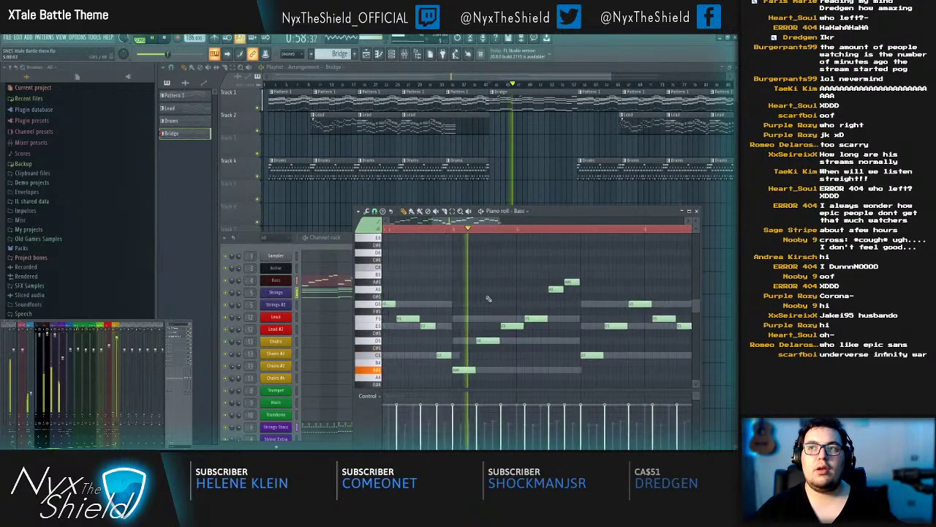
pyautogui.press('space')
pyautogui.moveTo(515, 283); pyautogui.dragTo(519, 277)
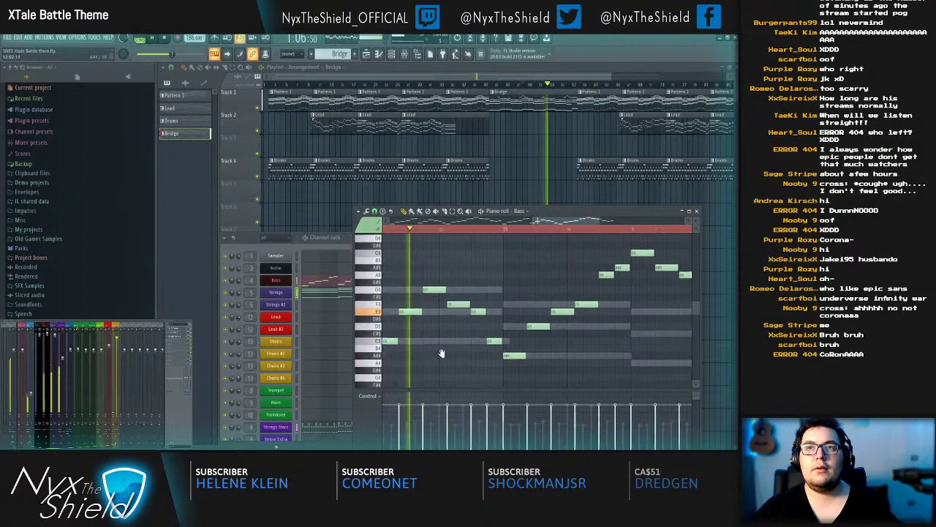
# Step: Place a second A#4 note directly after the one at bar 13, and replace the F5 in bar 14 with A#4
pyautogui.press('space')
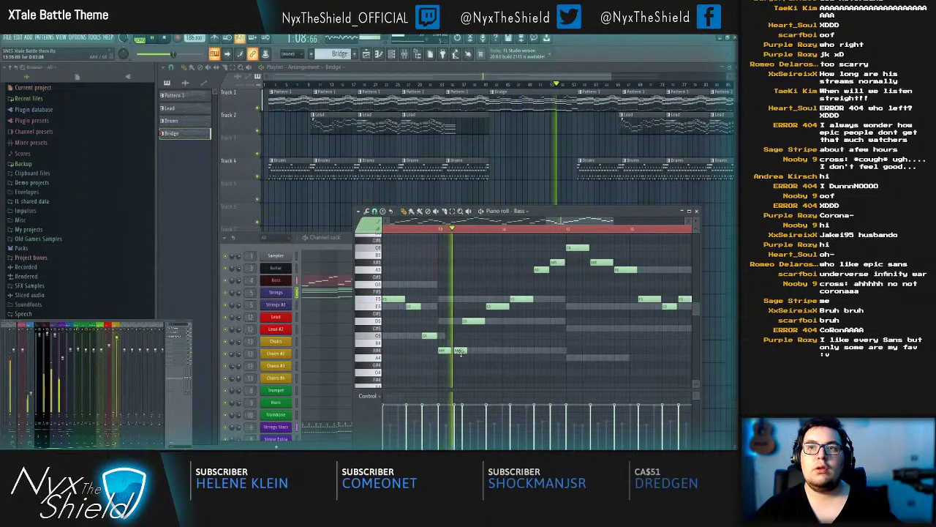
pyautogui.moveTo(454, 351); pyautogui.dragTo(449, 349)
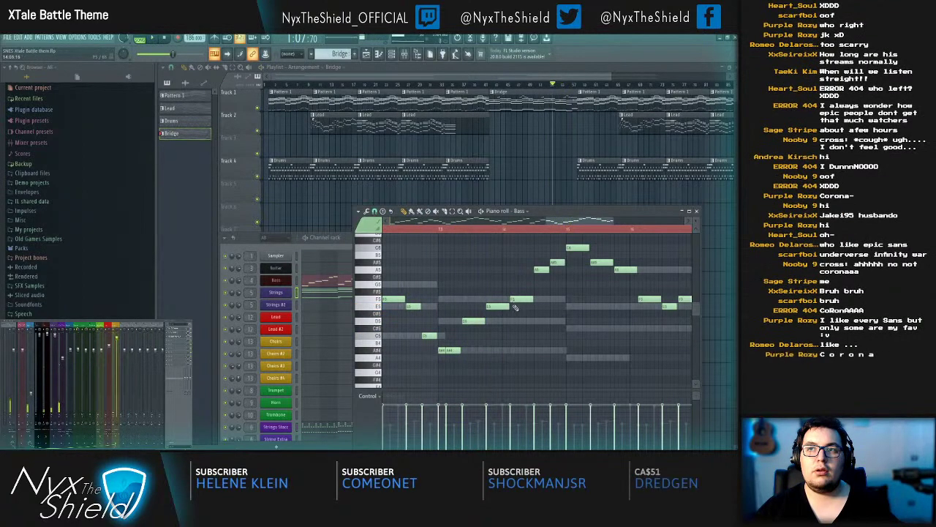
pyautogui.moveTo(490, 289); pyautogui.dragTo(441, 366)
pyautogui.hotkey('ctrl', 'c')
pyautogui.moveTo(504, 346); pyautogui.dragTo(384, 332)
pyautogui.hotkey('ctrl', 'v')
pyautogui.rightClick(442, 302)
pyautogui.moveTo(450, 326); pyautogui.dragTo(501, 343)
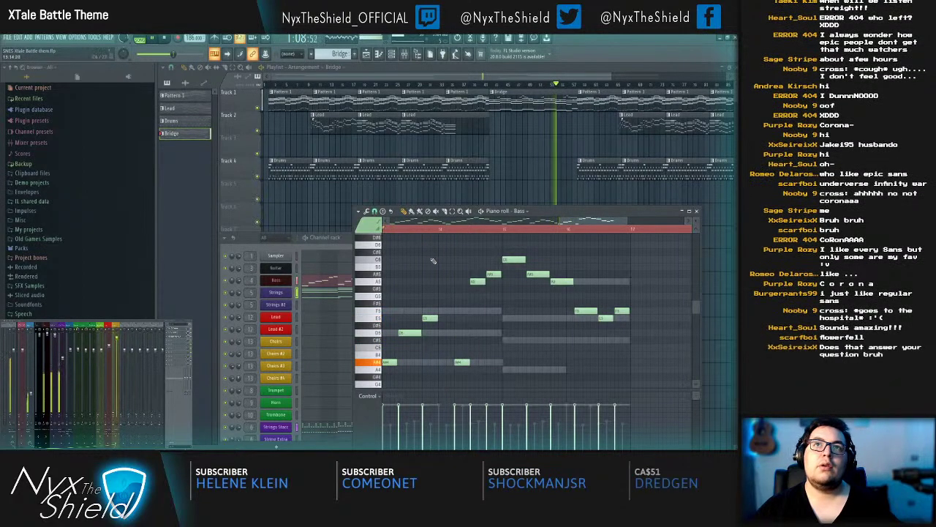
# Step: Turn the start of bar 14 into a quick rising run of short A#4, D5 and F5 notes
pyautogui.press('space')
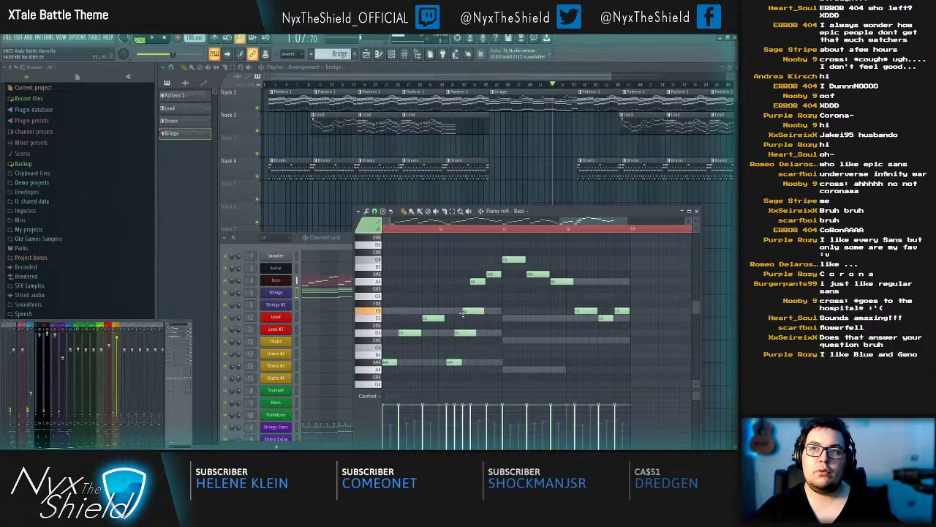
pyautogui.moveTo(469, 308); pyautogui.dragTo(455, 362)
pyautogui.press('space')
pyautogui.rightClick(471, 310)
pyautogui.click(455, 334)
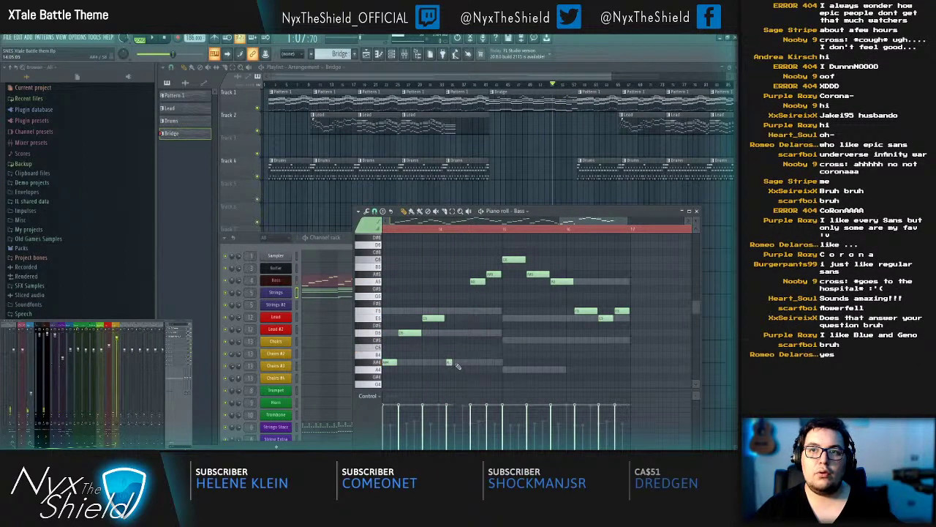
pyautogui.click(455, 332)
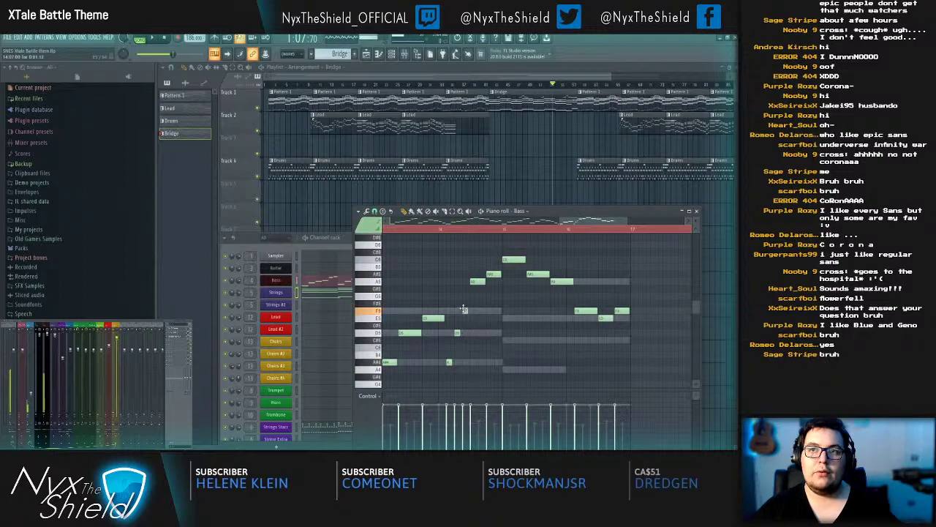
pyautogui.press('space')
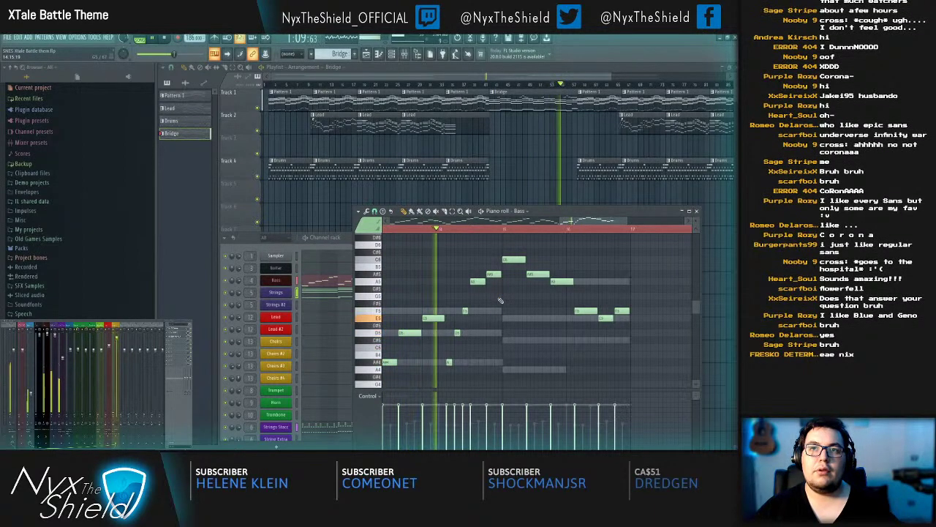
# Step: Lower the bass notes of bar 15 to A5, E5 and C#5, and set the next note to E5
pyautogui.moveTo(515, 317); pyautogui.dragTo(508, 329)
pyautogui.press('space')
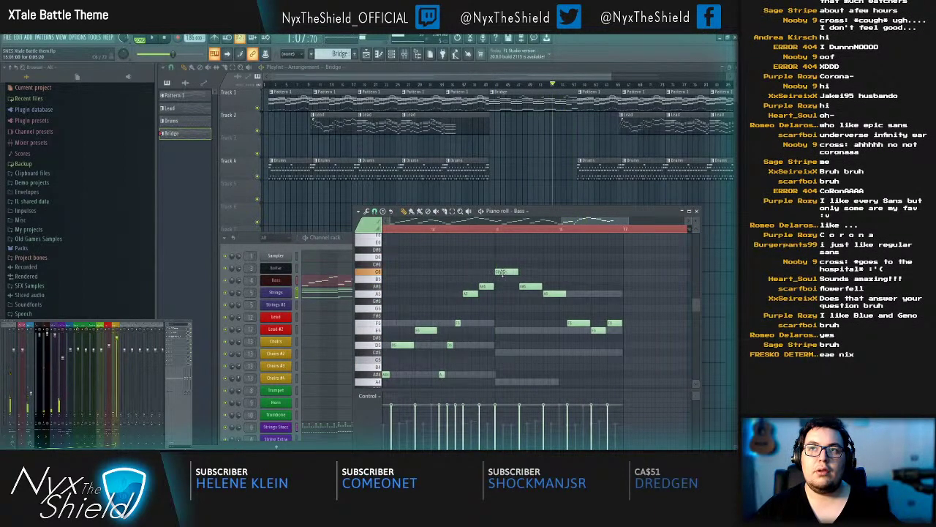
pyautogui.moveTo(503, 286)
pyautogui.mouseDown()
pyautogui.moveTo(526, 306)
pyautogui.moveTo(504, 302)
pyautogui.mouseUp()
pyautogui.click(486, 230)
pyautogui.press('space')
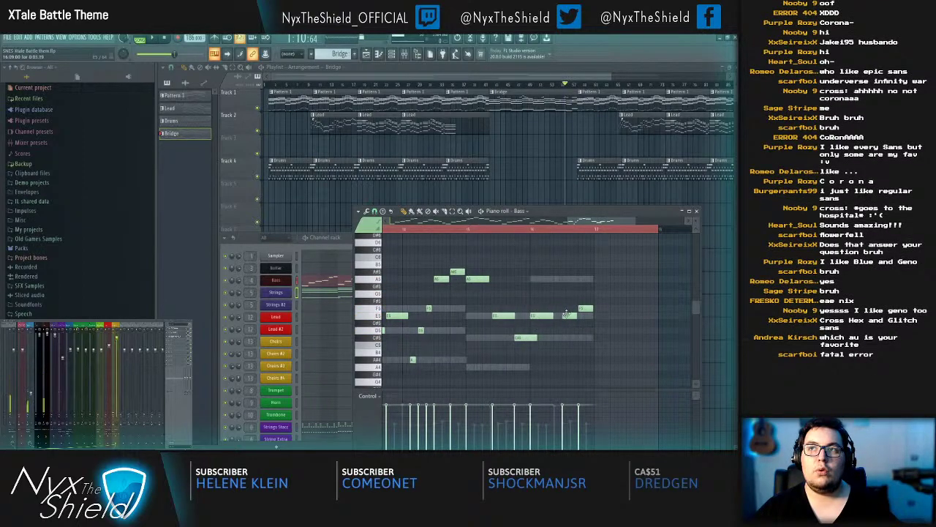
pyautogui.scroll(-2, 517, 332)
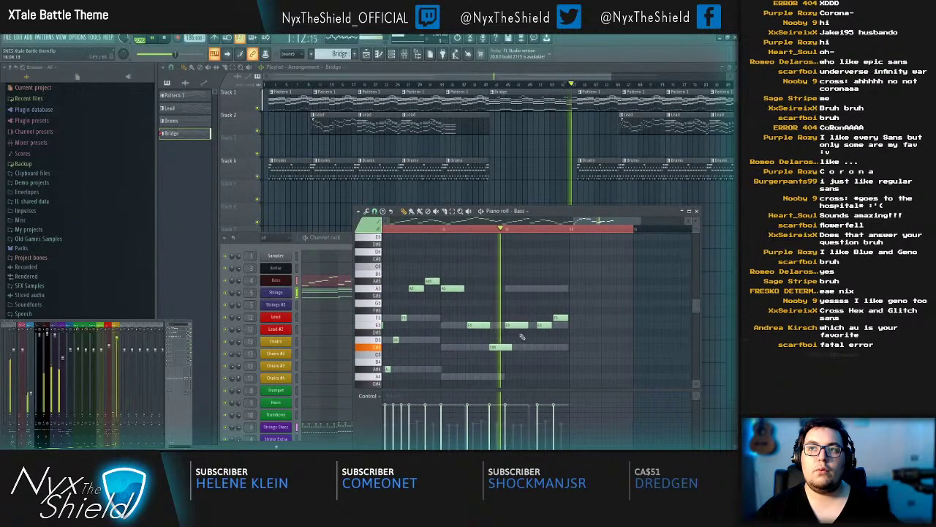
# Step: Try lower pitches, including A#4, E4 and D#4, for the first new note of bar 16
pyautogui.scroll(-1, 517, 332)
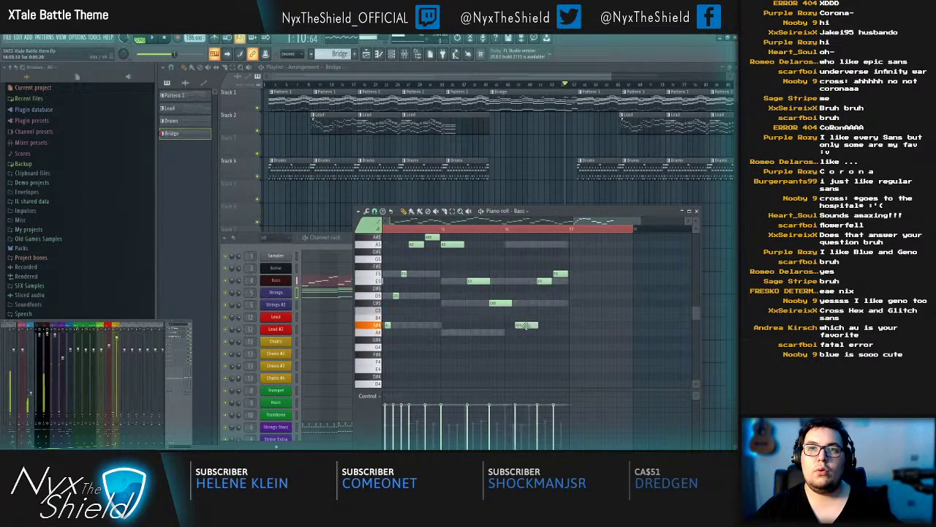
pyautogui.hotkey('ctrl', 'Down')
pyautogui.press('space')
pyautogui.keyDown('ctrl'); pyautogui.click(564, 308); pyautogui.keyUp('ctrl')
pyautogui.press('space')
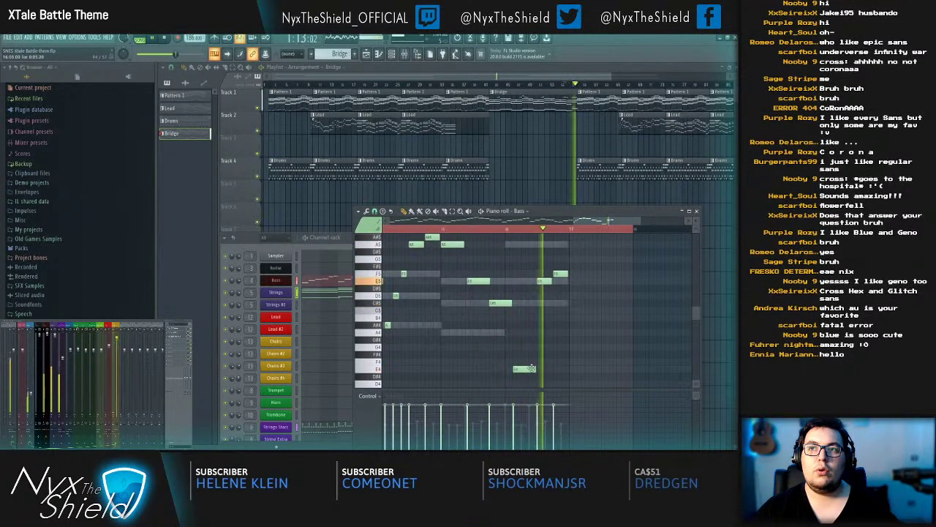
pyautogui.scroll(-2, 564, 361)
pyautogui.click(531, 354)
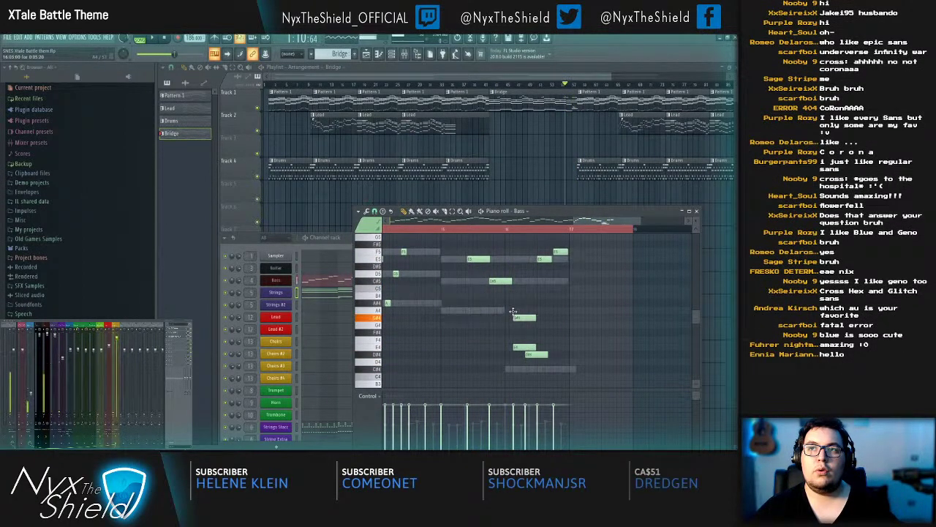
# Step: Delete the trial E4 and D#4 notes and end bar 16 with a descending A4, G4, F4 line
pyautogui.press('space')
pyautogui.rightClick(525, 346)
pyautogui.rightClick(536, 355)
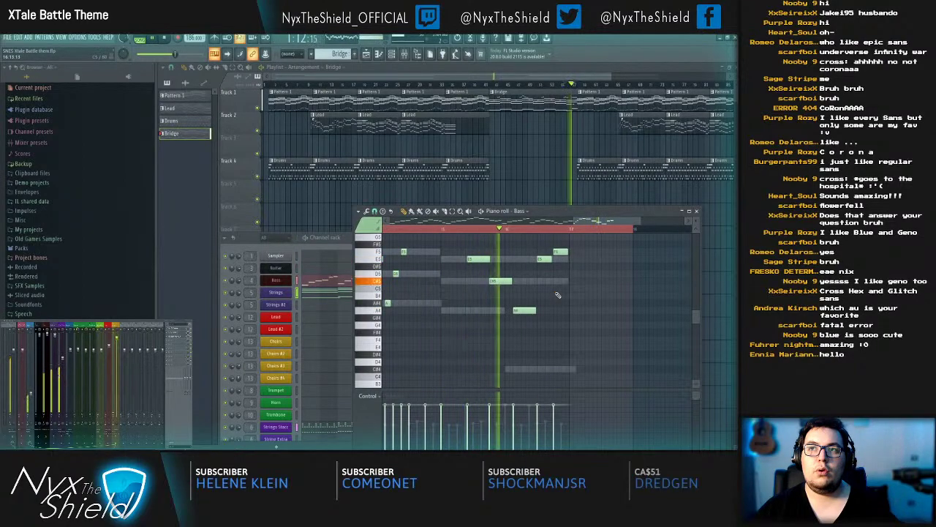
pyautogui.press('space')
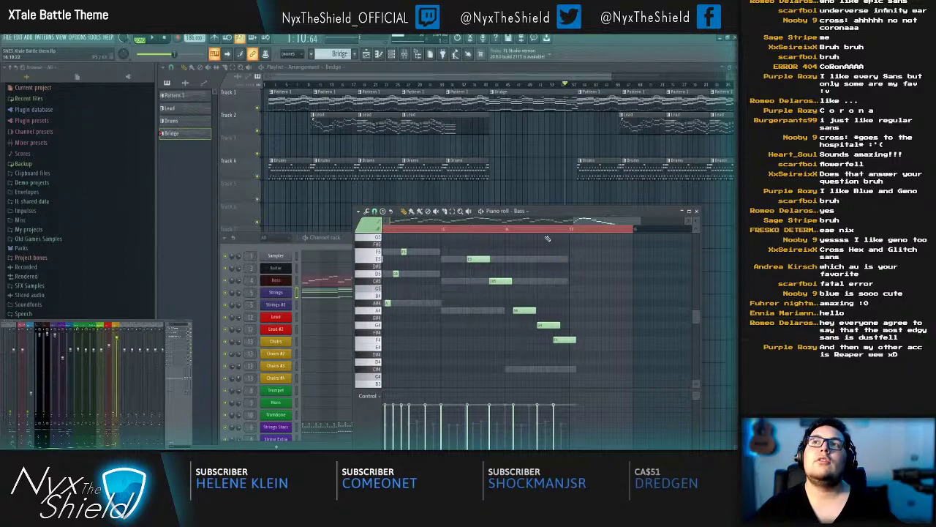
# Step: Transpose all bass notes of the Bridge down two octaves and play the pattern from its start
pyautogui.scroll(-7, 548, 231)
pyautogui.moveTo(460, 303); pyautogui.dragTo(629, 344)
pyautogui.hotkey('ctrl', 'a')
pyautogui.hotkey('ctrl', 'Down')
pyautogui.scroll(-6, 664, 332)
pyautogui.click(385, 229)
pyautogui.press('space')
pyautogui.hotkey('ctrl', 'd')
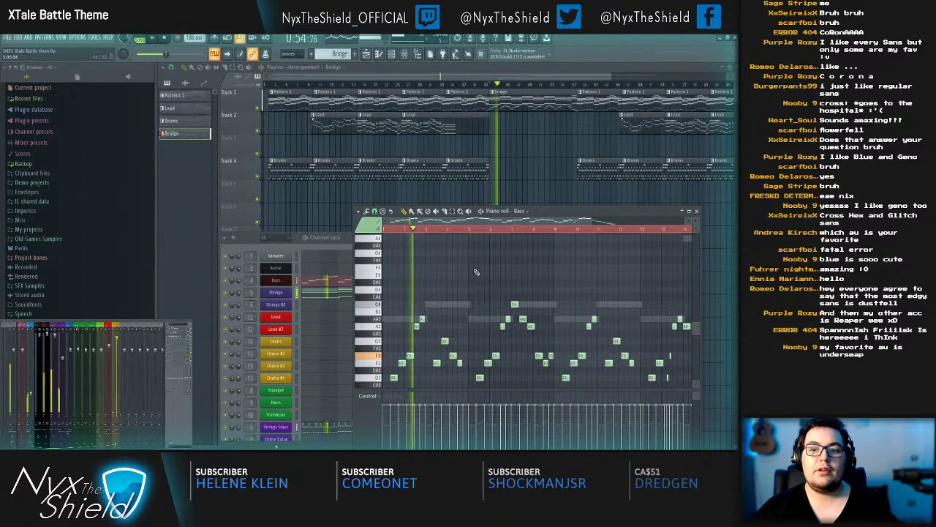
# Step: Listen through the Bridge and the patterns after it while reviewing the playlist, bass notes and channel rack
pyautogui.press('Escape')
pyautogui.press('F6')
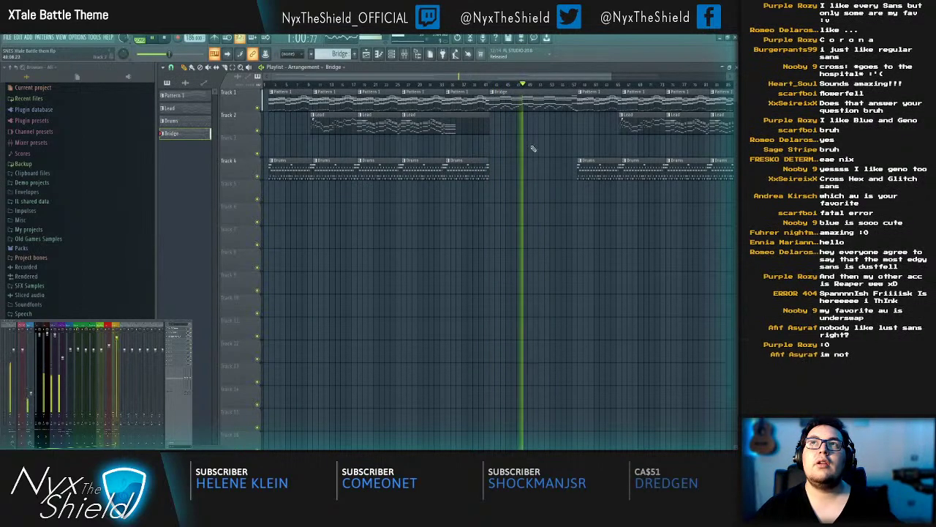
pyautogui.press('F6')
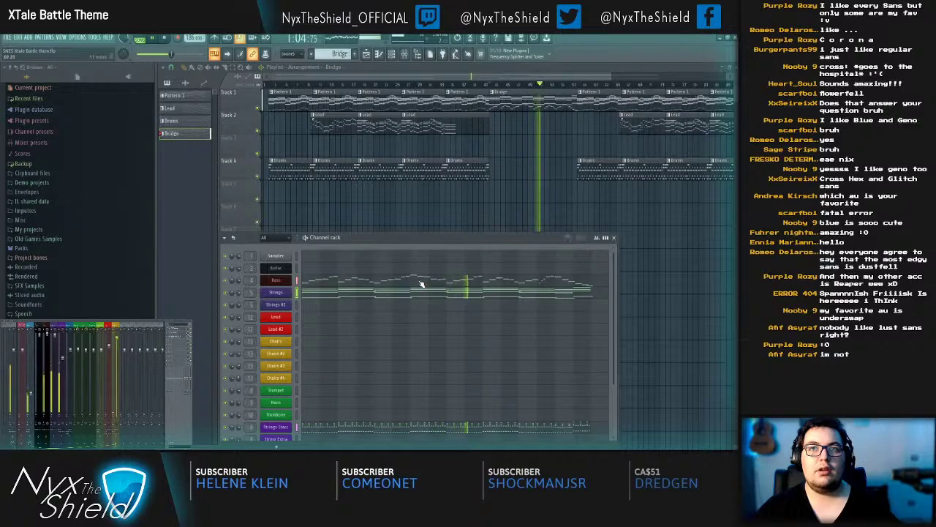
pyautogui.click(421, 284)
pyautogui.moveTo(617, 358); pyautogui.dragTo(496, 292)
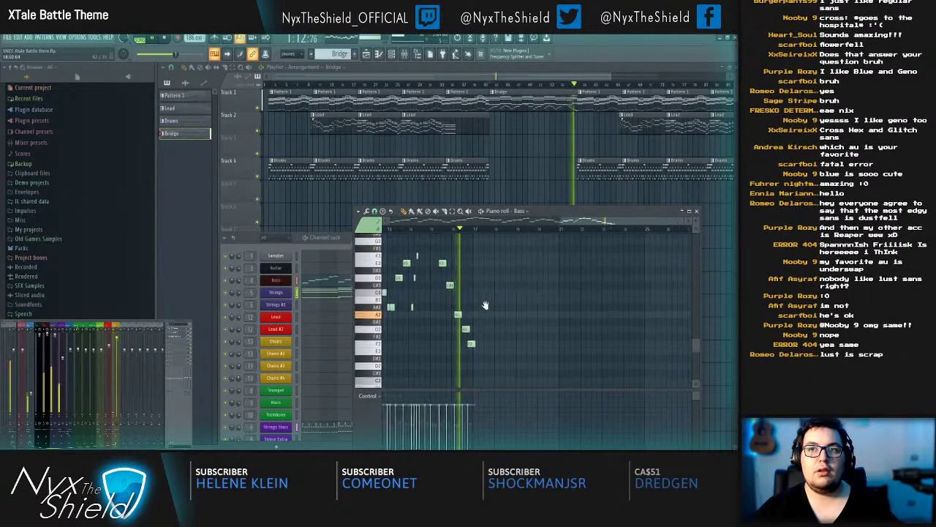
pyautogui.press('F7')
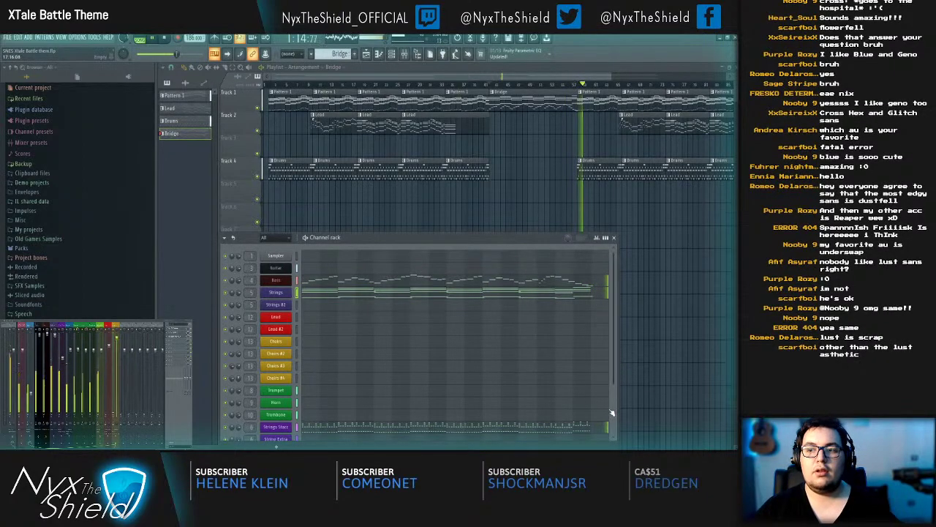
pyautogui.press('F6')
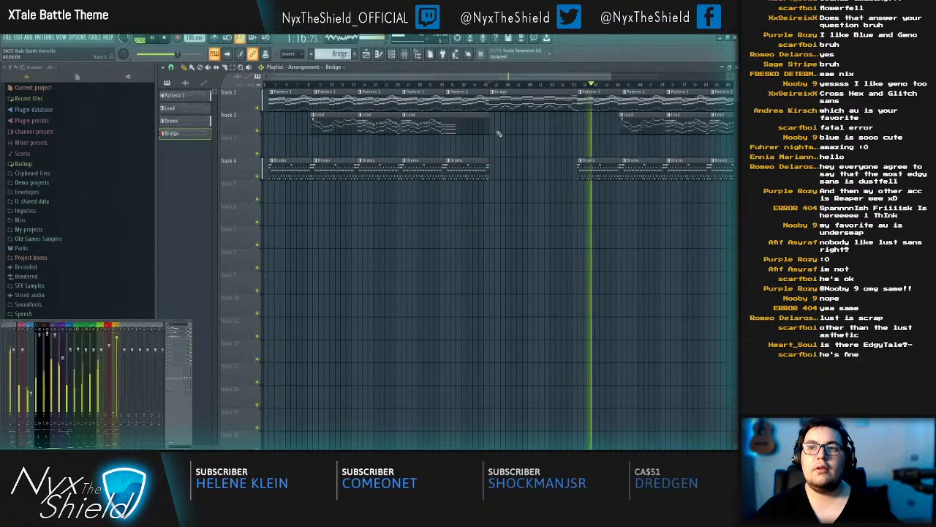
pyautogui.press('F6')
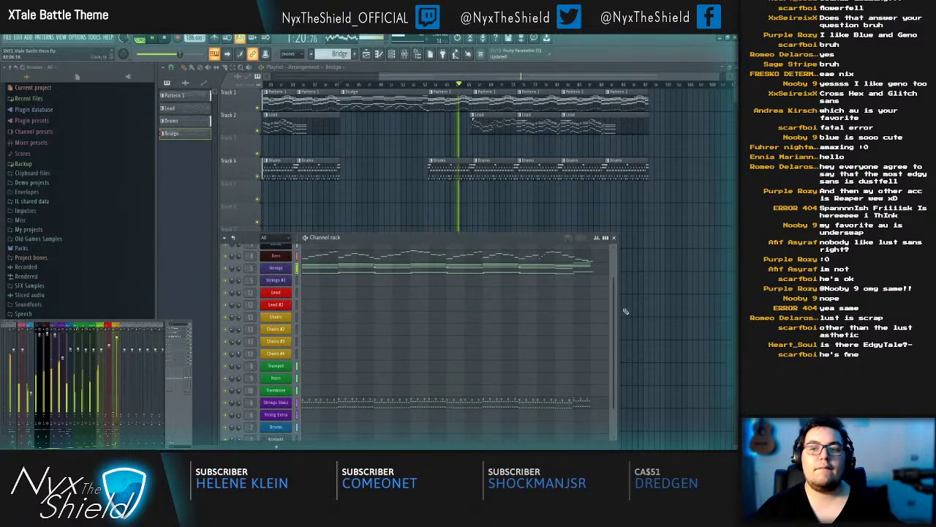
pyautogui.press('F6')
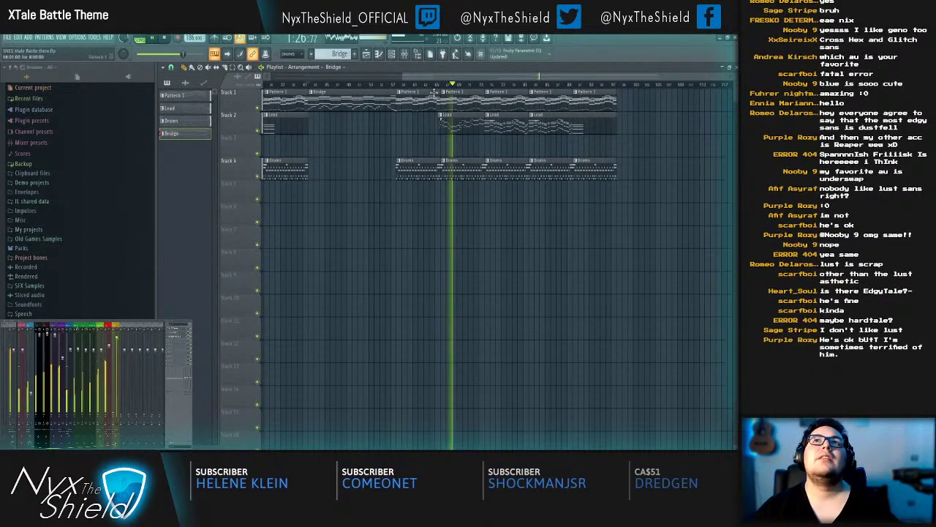
pyautogui.click(430, 86)
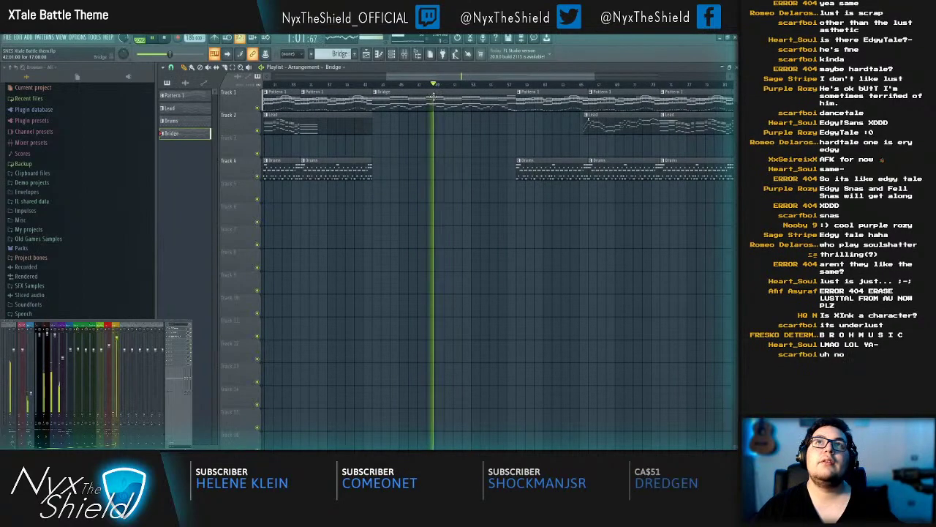
# Step: Open the Bridge pattern's channels from the playlist and stop playback
pyautogui.doubleClick(434, 97)
pyautogui.press('space')
pyautogui.press('Escape')
pyautogui.scroll(2, 404, 315)
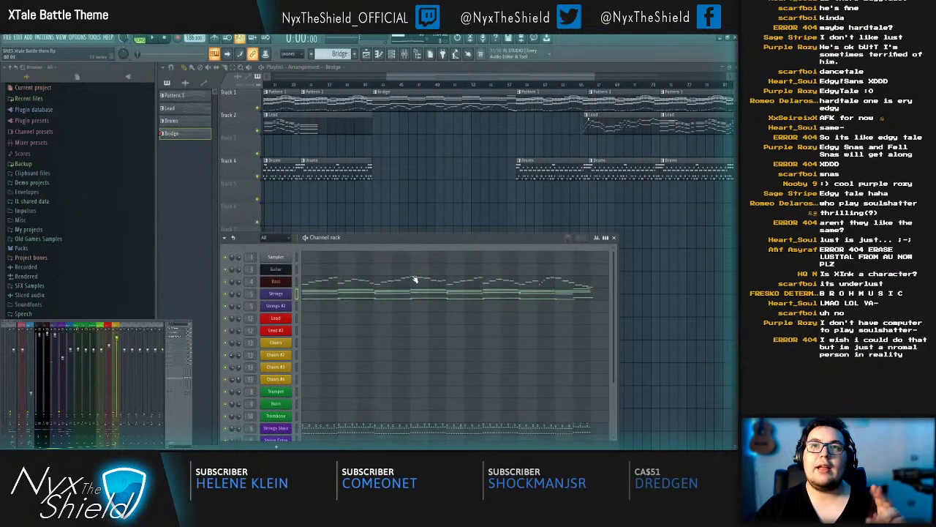
# Step: Audition the Bridge's opening and change the second, third and fourth bass notes to D3, F3 and E3
pyautogui.press('space')
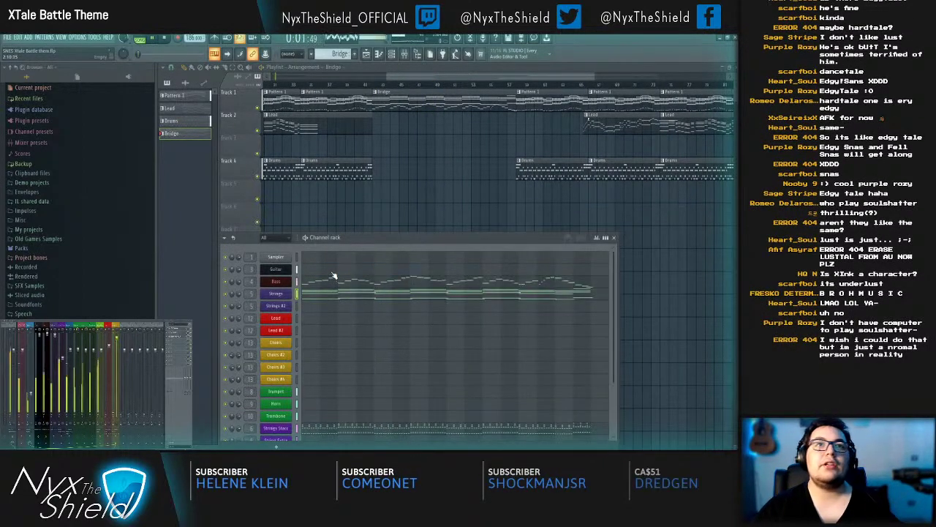
pyautogui.click(333, 278)
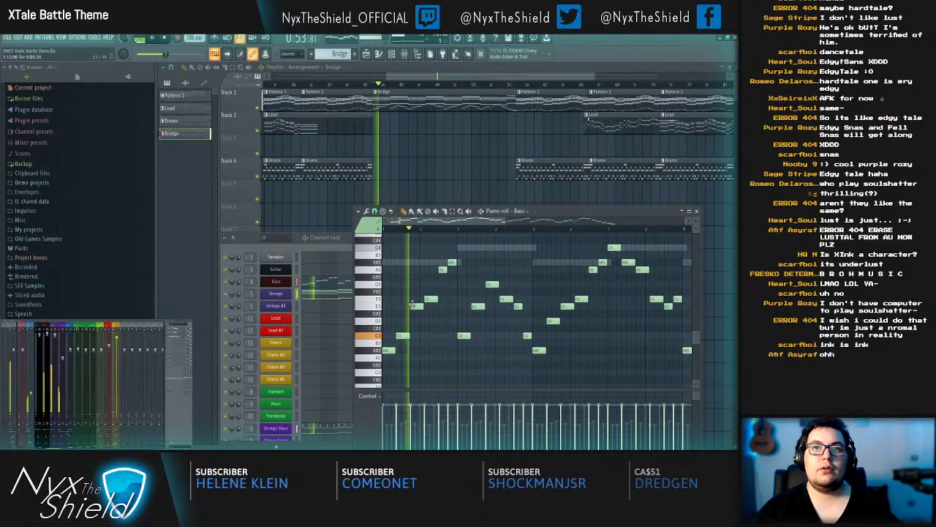
pyautogui.press('space')
pyautogui.moveTo(403, 336); pyautogui.dragTo(429, 305)
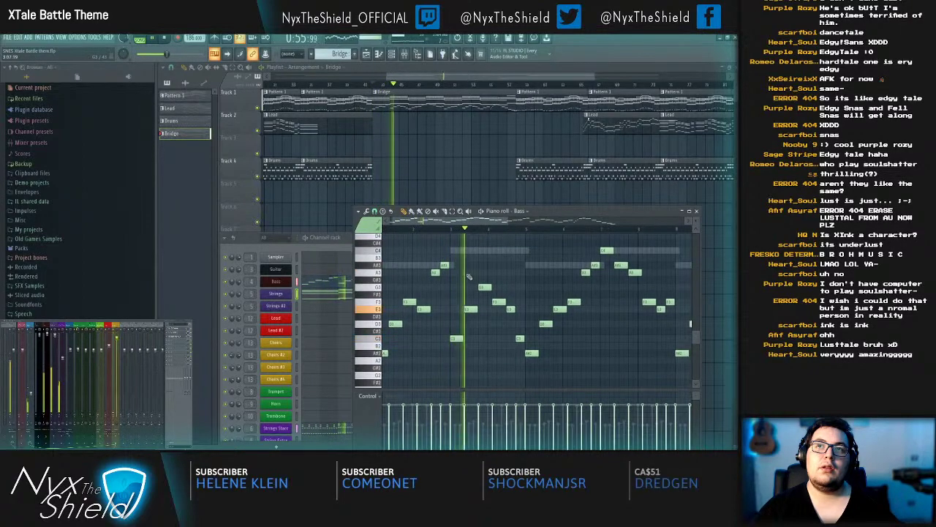
# Step: Try G3 and D4 in place of the C4 bass note at the start of bar 7, auditioning the passage
pyautogui.moveTo(600, 261); pyautogui.dragTo(573, 271)
pyautogui.keyDown('ctrl'); pyautogui.click(570, 245); pyautogui.keyUp('ctrl')
pyautogui.press('space')
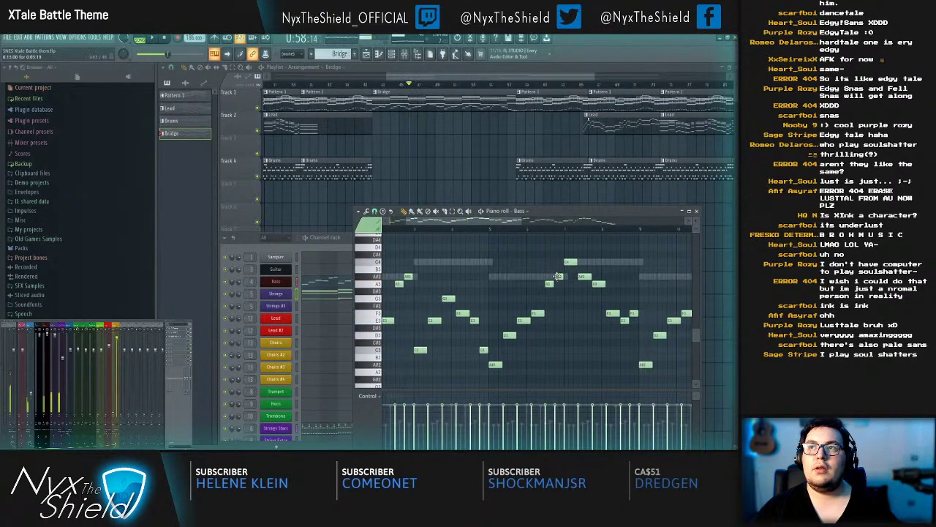
pyautogui.click(568, 306)
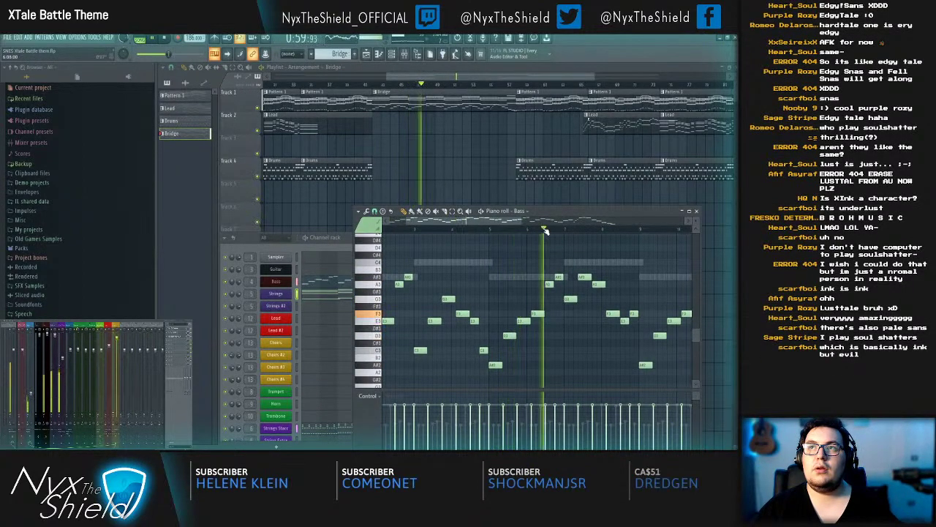
pyautogui.press('space')
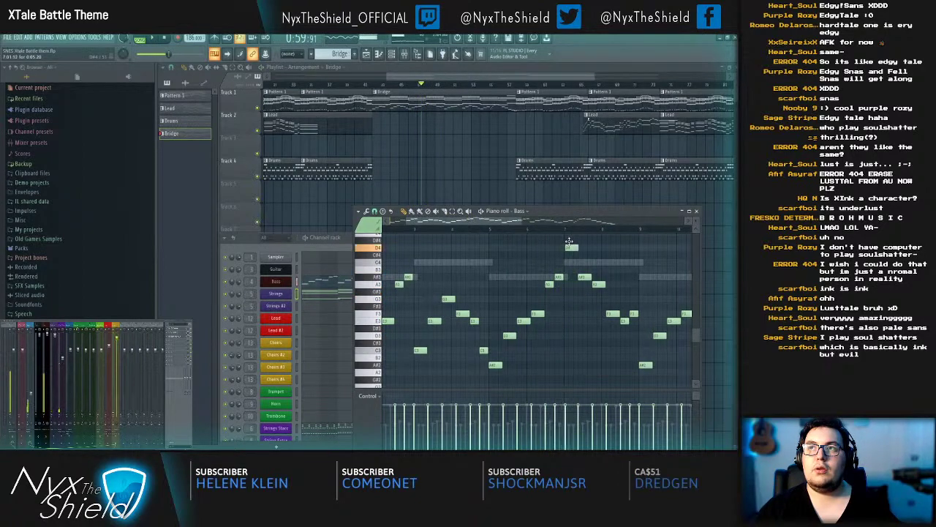
pyautogui.moveTo(569, 241); pyautogui.dragTo(567, 239)
pyautogui.press('space')
pyautogui.press('space')
pyautogui.scroll(1, 578, 268)
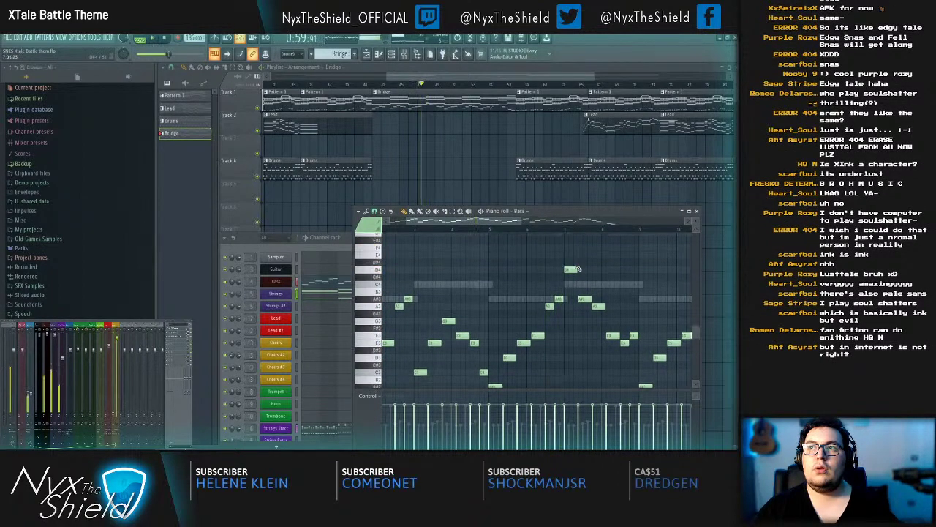
pyautogui.click(574, 285)
pyautogui.press('space')
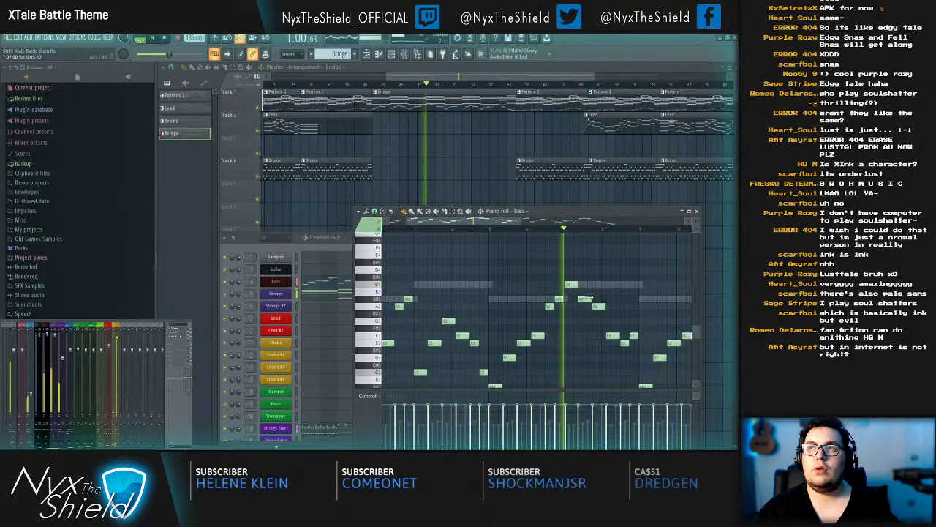
# Step: Audition the A#3 and A3 bass notes that follow the C4 in bar 7
pyautogui.scroll(-1, 585, 300)
pyautogui.press('space')
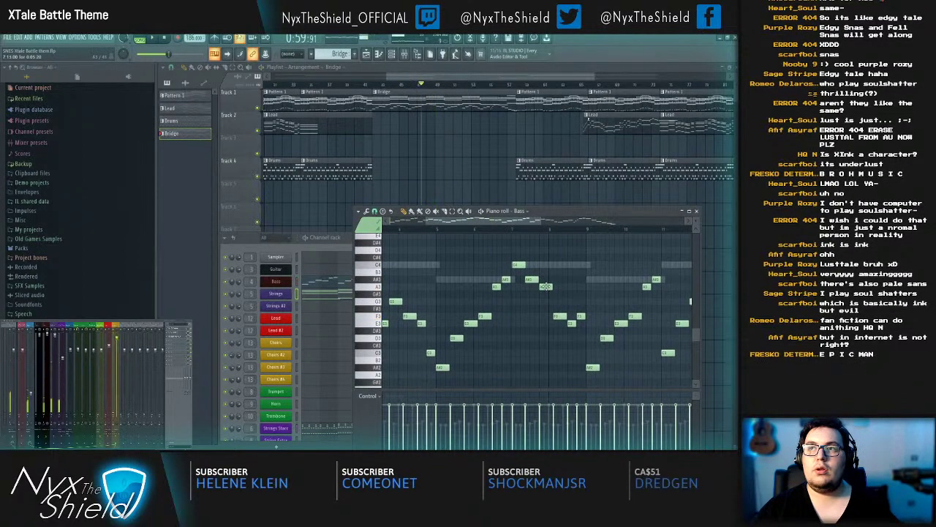
pyautogui.moveTo(534, 281); pyautogui.dragTo(535, 287)
pyautogui.press('space')
pyautogui.press('space')
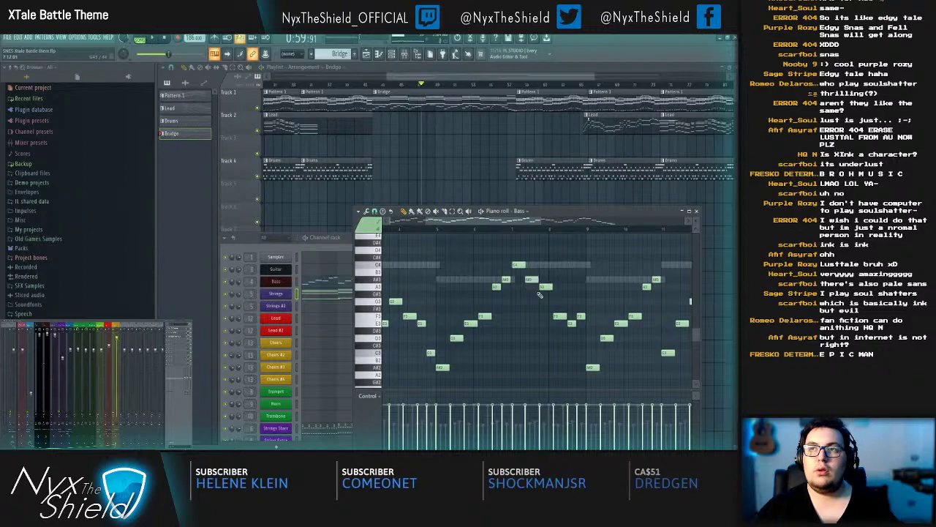
pyautogui.press('space')
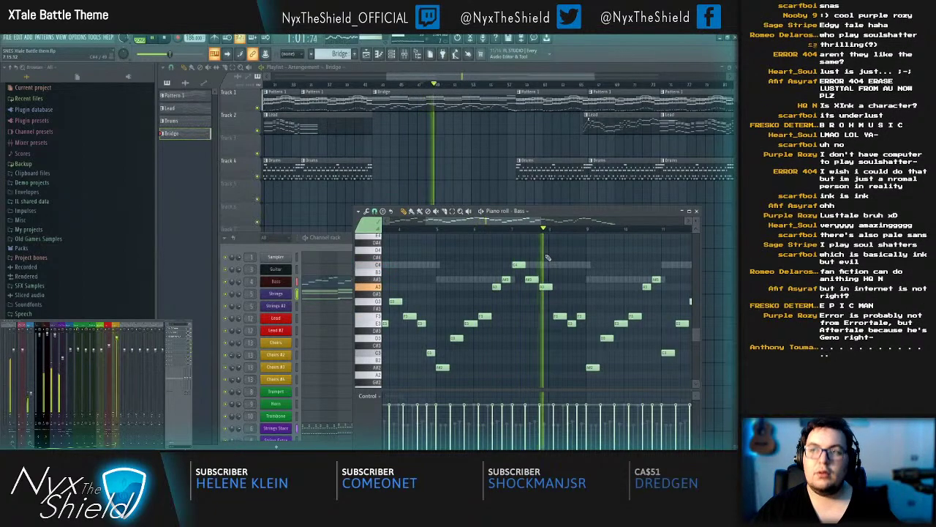
# Step: Try transposing all bass notes of the Bridge down one octave during playback
pyautogui.hotkey('ctrl', 'a')
pyautogui.hotkey('ctrl', 'Down')
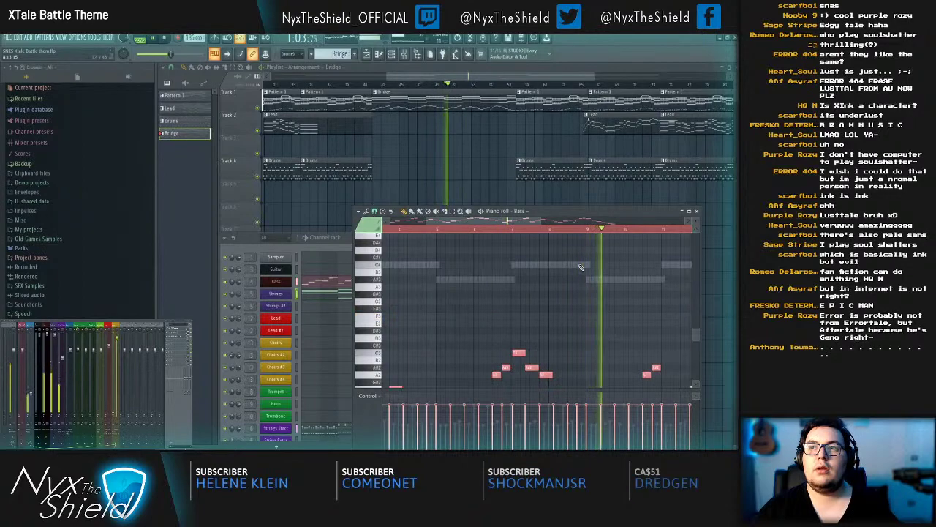
pyautogui.hotkey('ctrl', 'Up')
pyautogui.press('Escape')
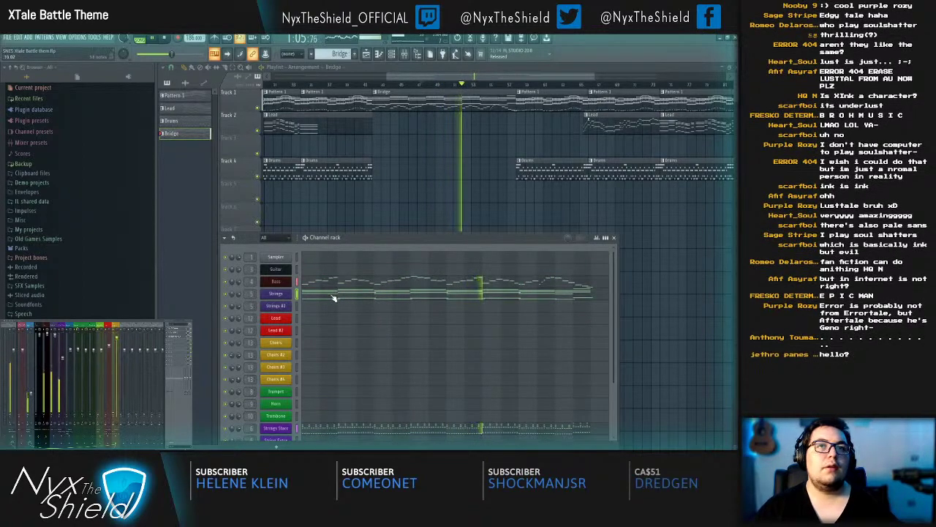
# Step: Transpose all Strings Stacc notes of the Bridge up one octave and play the pattern from its start
pyautogui.scroll(-1, 333, 298)
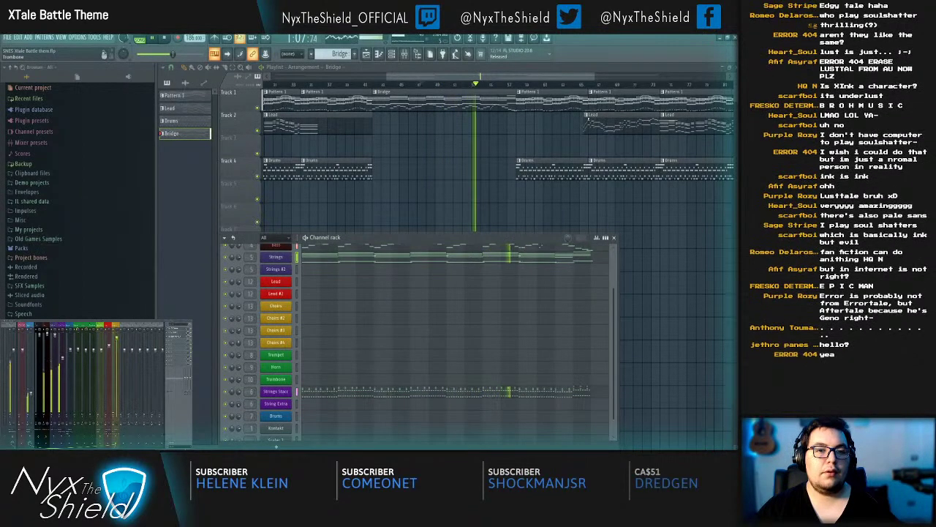
pyautogui.click(300, 397)
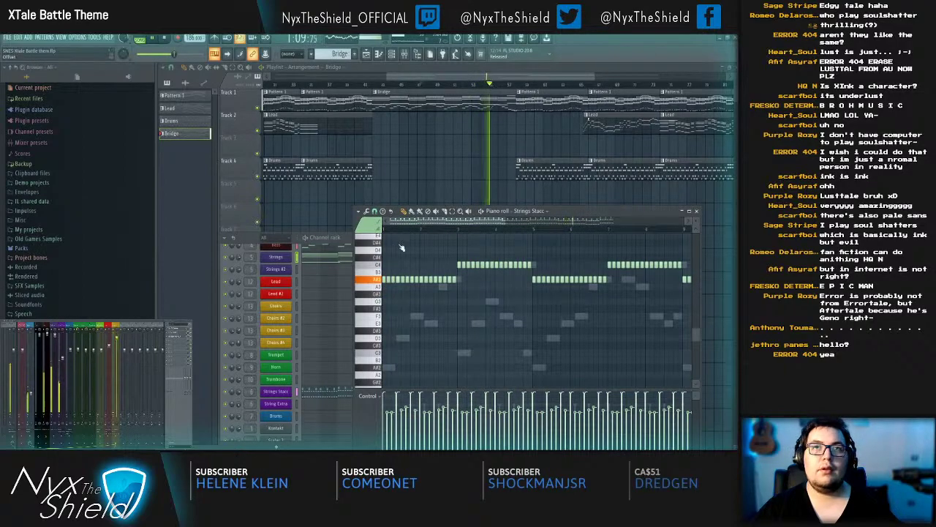
pyautogui.hotkey('ctrl', 'a')
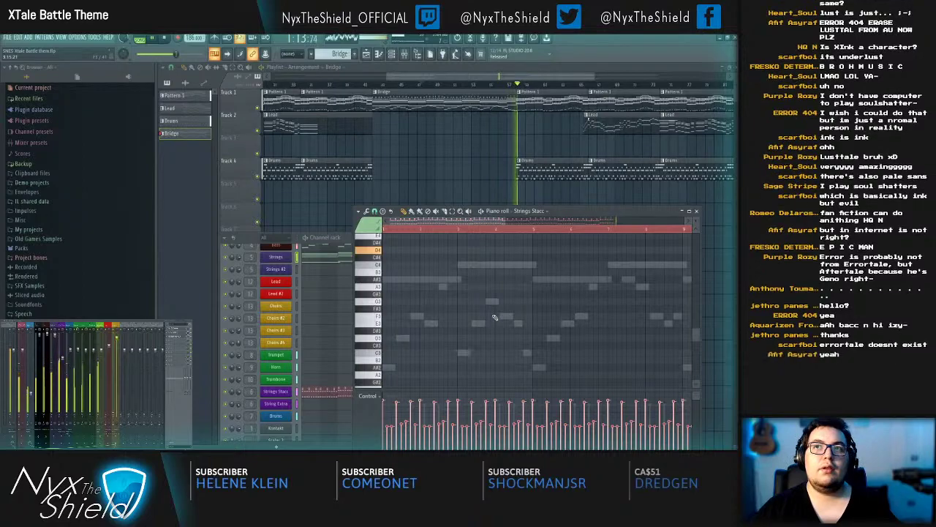
pyautogui.press('space')
pyautogui.press('space')
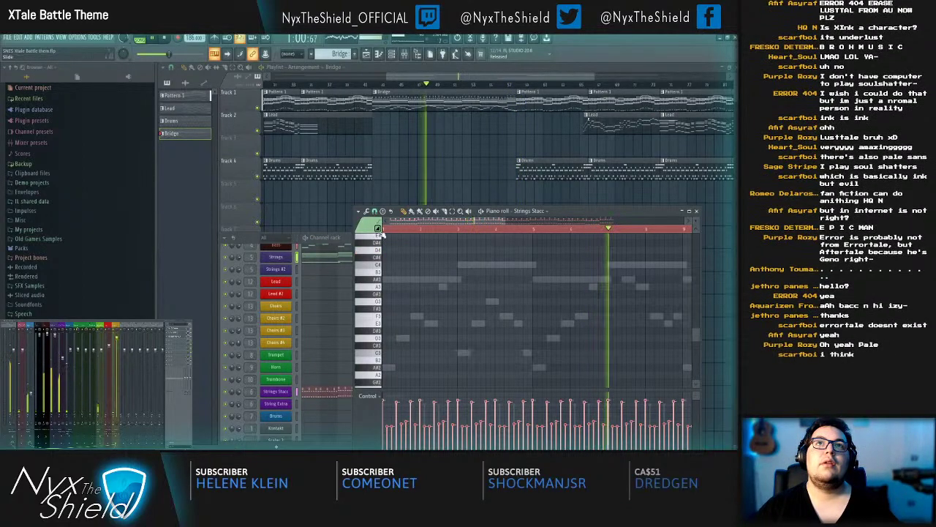
pyautogui.scroll(3, 491, 315)
pyautogui.click(386, 229)
pyautogui.scroll(3, 459, 259)
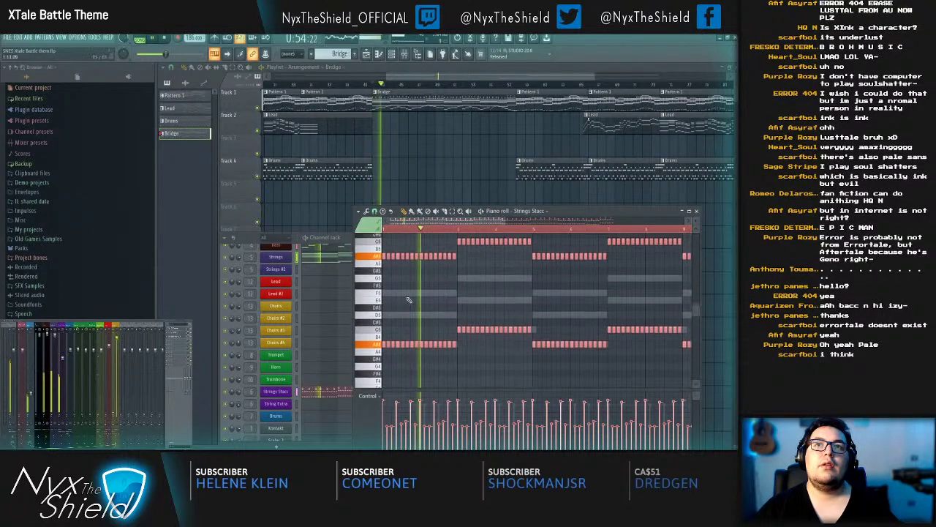
# Step: Try lengthening all Strings Stacc notes so that the gaps between them close
pyautogui.moveTo(456, 257); pyautogui.dragTo(464, 257)
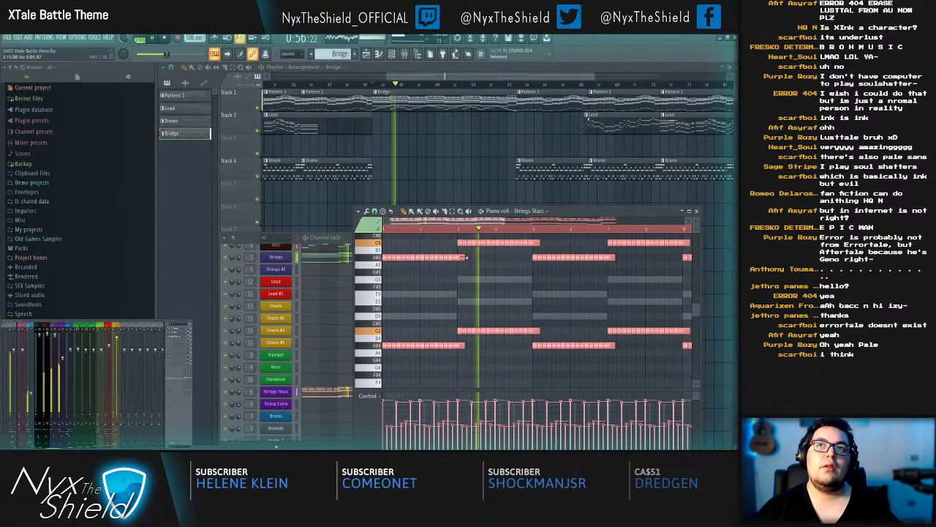
pyautogui.scroll(3, 464, 258)
pyautogui.moveTo(464, 323); pyautogui.dragTo(455, 324)
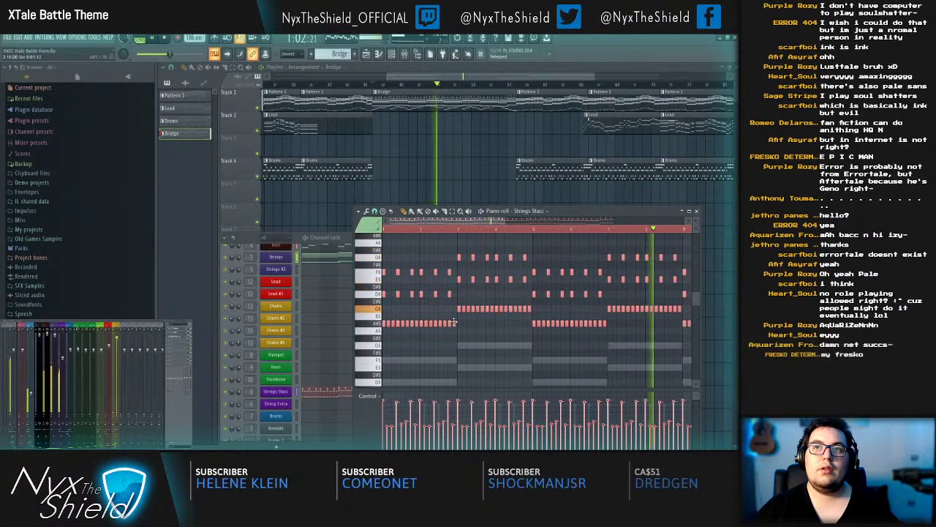
pyautogui.press('Escape')
# Step: Open the Bass channel's notes and review the Bridge line during playback
pyautogui.scroll(2, 415, 285)
pyautogui.press('F7')
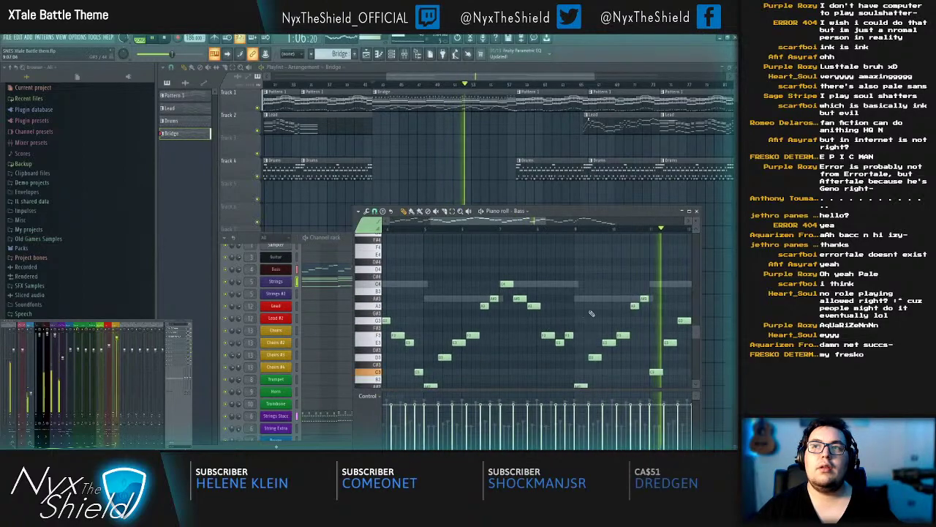
pyautogui.moveTo(571, 298); pyautogui.dragTo(477, 267)
pyautogui.moveTo(541, 290); pyautogui.dragTo(613, 283)
# Step: Transpose all Strings Stacc notes of the Bridge back down one octave and close their note editor
pyautogui.click(318, 415)
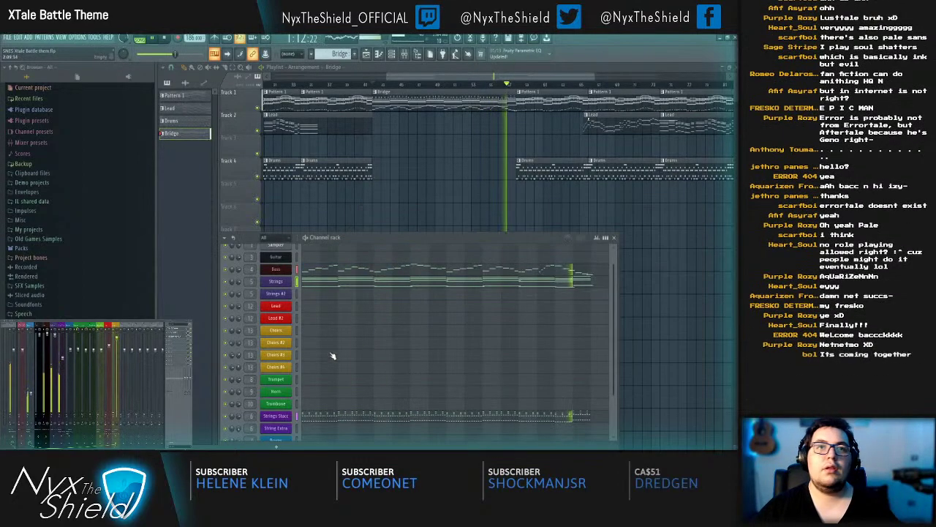
pyautogui.hotkey('ctrl', 'a')
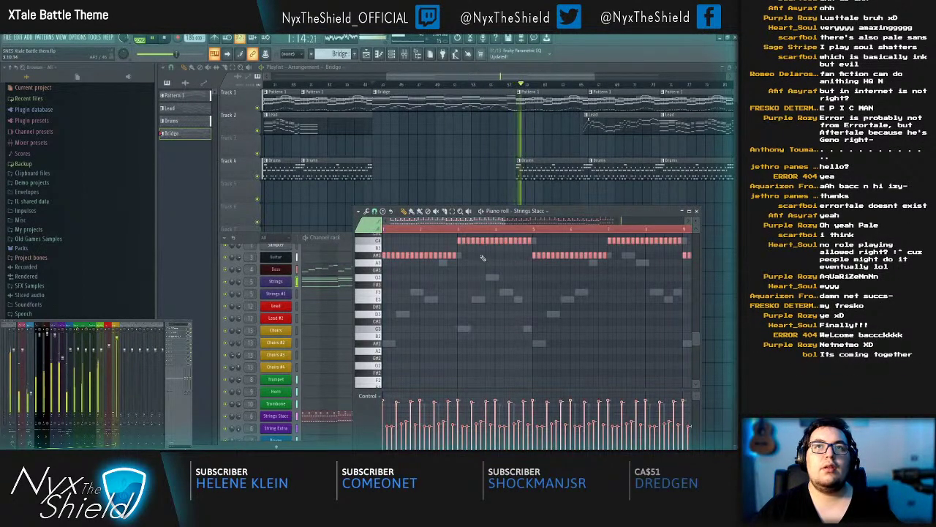
pyautogui.press('F7')
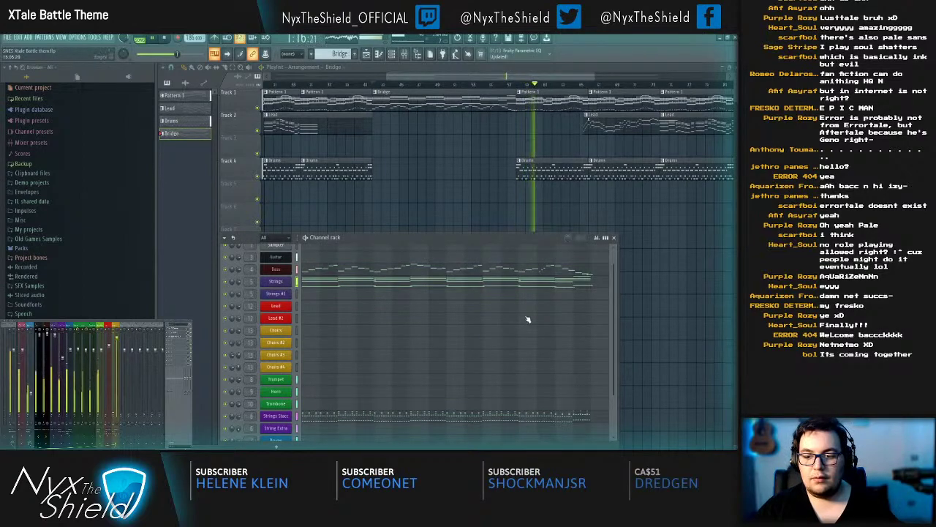
# Step: Play the song from the Pattern 1 clip before the Bridge and look through the channels for a melody instrument
pyautogui.scroll(-2, 328, 315)
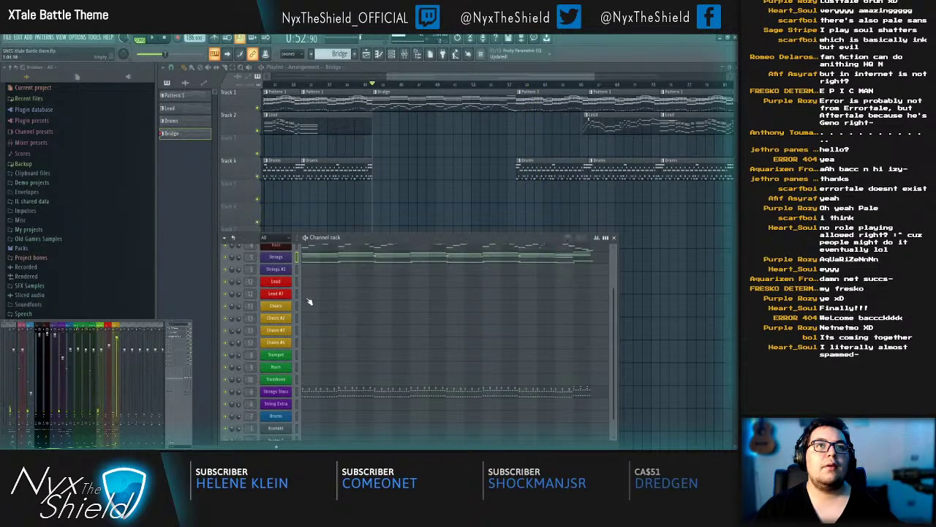
pyautogui.scroll(1, 297, 316)
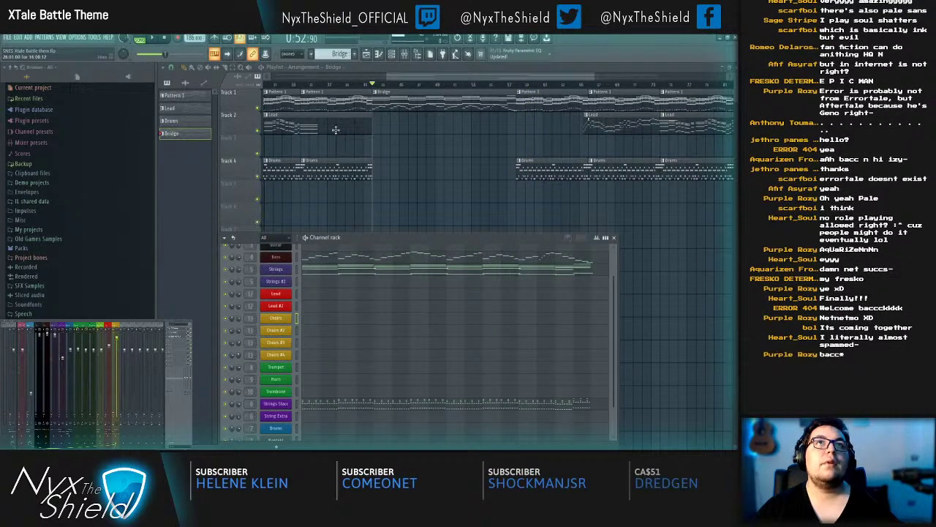
pyautogui.click(321, 85)
pyautogui.press('space')
pyautogui.press('F6')
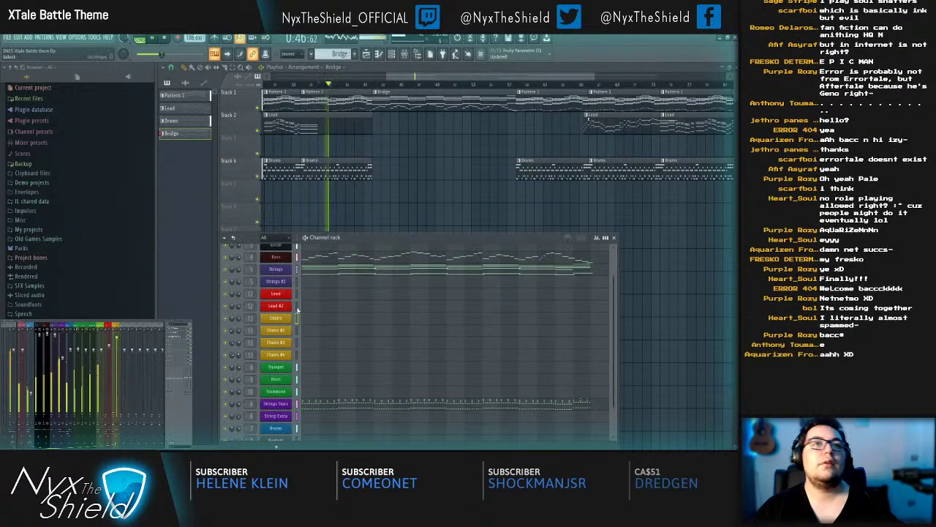
pyautogui.scroll(-2, 305, 321)
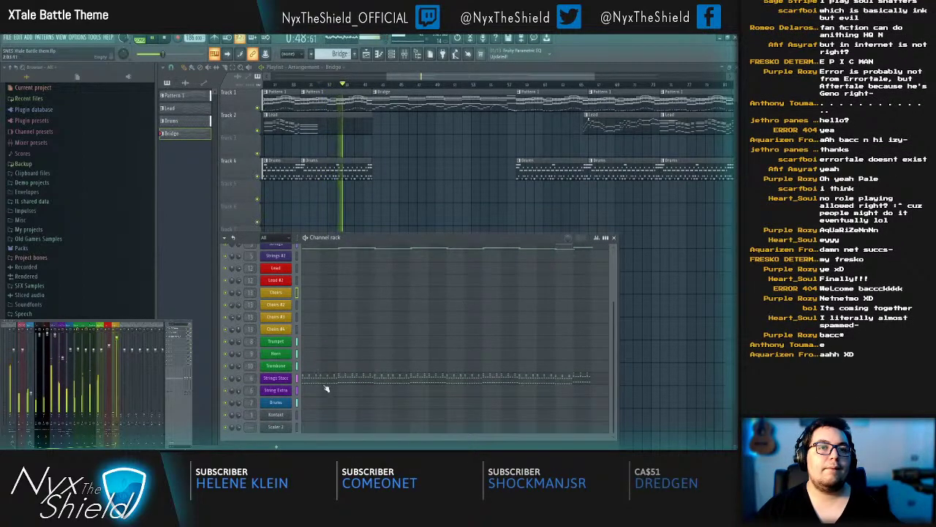
pyautogui.scroll(1, 315, 325)
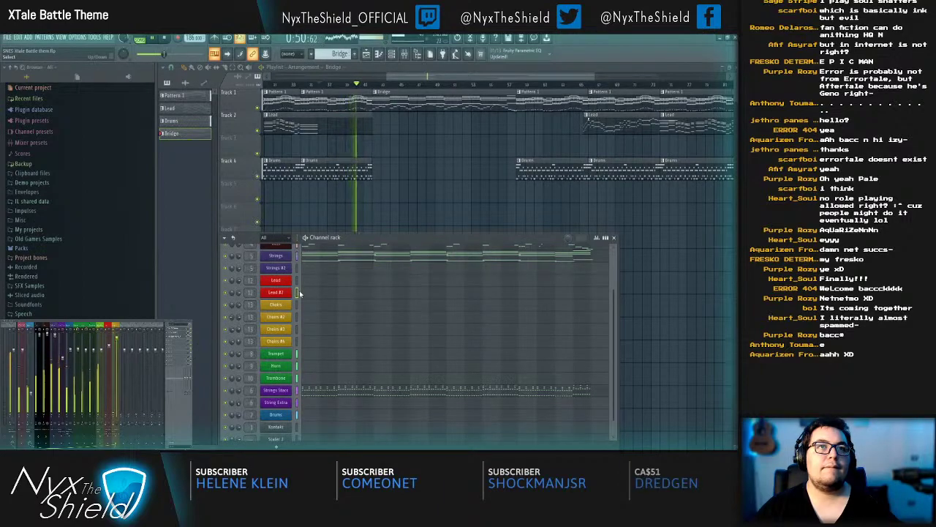
# Step: Open the Lead #2 channel's Bridge notes and start the melody with short F5 and E5 notes in bar 1
pyautogui.click(308, 293)
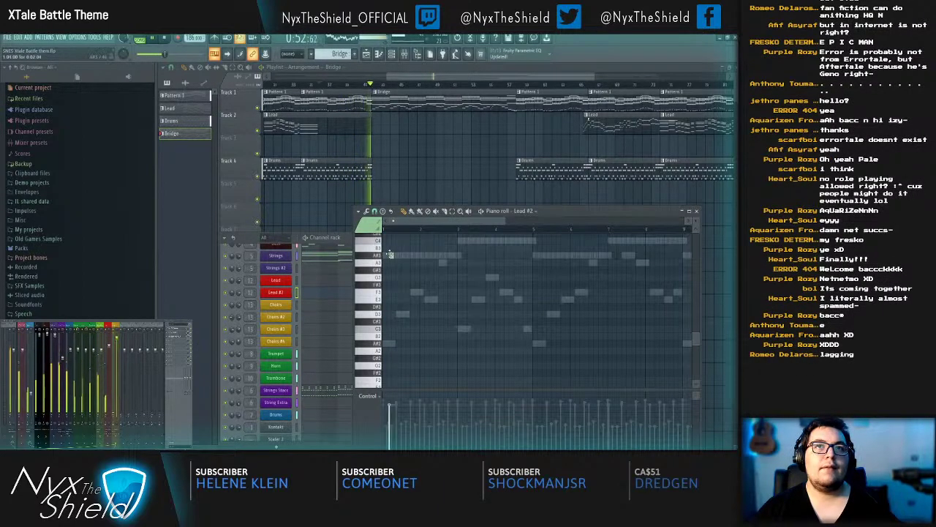
pyautogui.press('space')
pyautogui.scroll(2, 390, 236)
pyautogui.scroll(3, 460, 324)
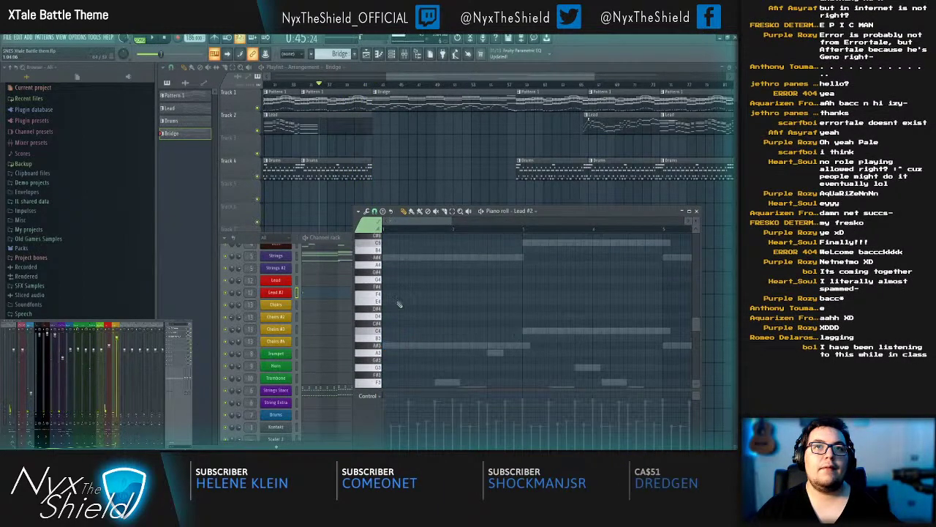
pyautogui.scroll(3, 386, 284)
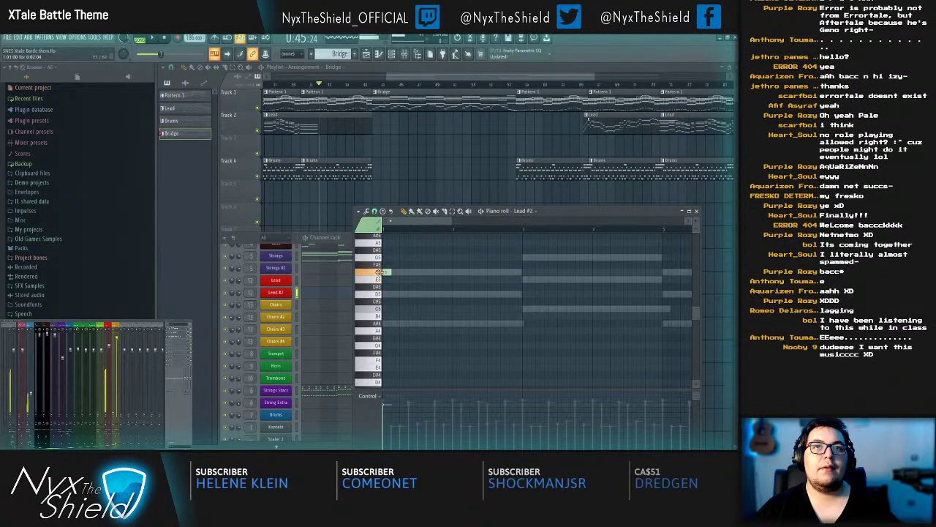
pyautogui.scroll(2, 386, 280)
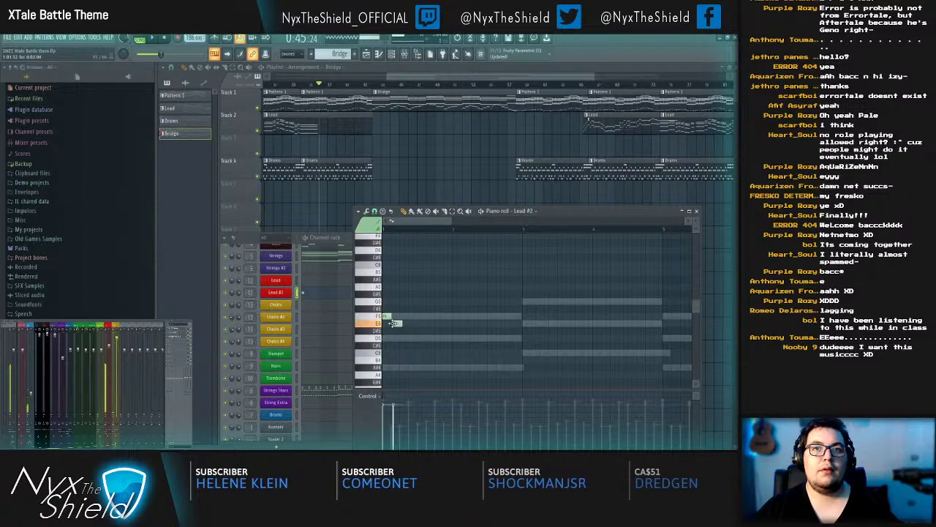
pyautogui.press('space')
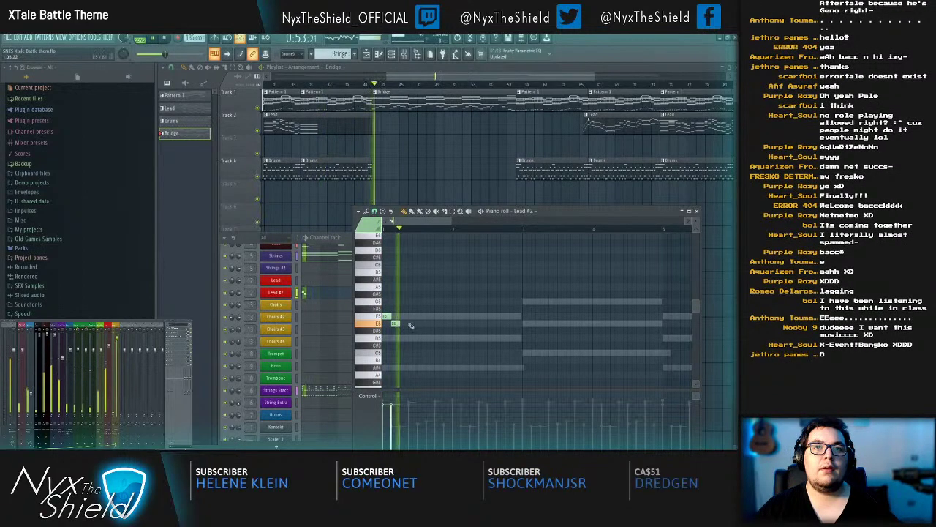
# Step: Continue the Lead #2 melody in bar 1 with a short C5 and a held A#4
pyautogui.click(401, 359)
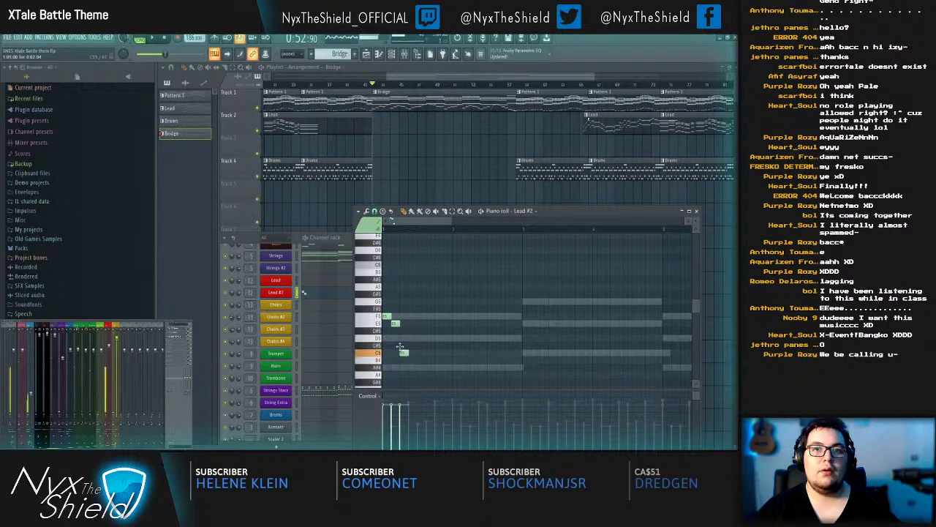
pyautogui.scroll(-1, 402, 348)
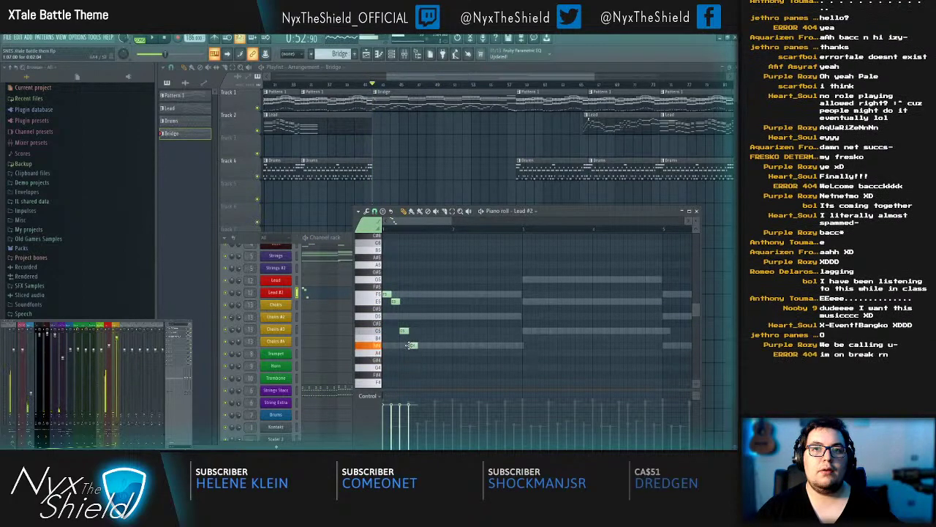
pyautogui.moveTo(411, 351); pyautogui.dragTo(450, 345)
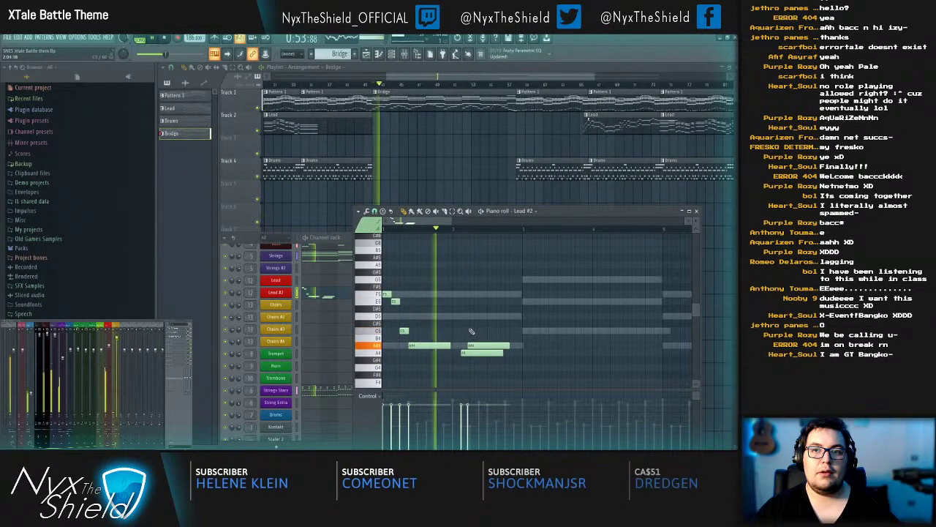
# Step: Write a run of short A4, A#4, D5, F5, A5 and G5 notes in bar 2 of Lead #2
pyautogui.moveTo(475, 344); pyautogui.dragTo(477, 345)
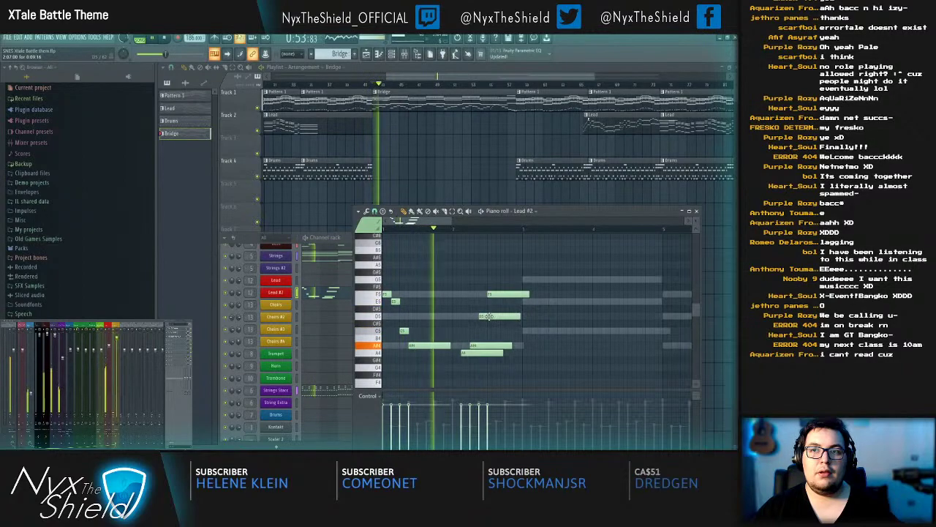
pyautogui.press('space')
pyautogui.scroll(2, 498, 292)
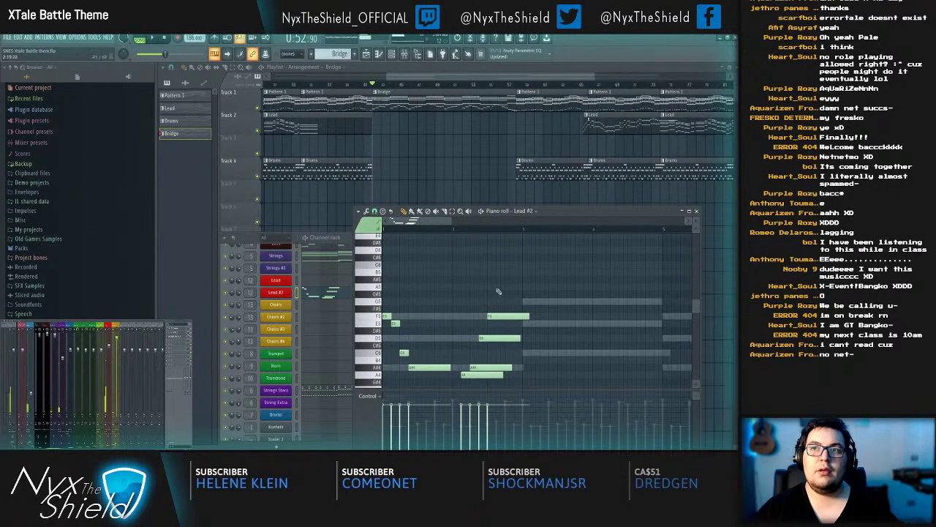
pyautogui.moveTo(504, 269); pyautogui.dragTo(517, 383)
pyautogui.moveTo(501, 331); pyautogui.dragTo(468, 331)
pyautogui.press('space')
pyautogui.scroll(1, 508, 327)
pyautogui.keyDown('ctrl'); pyautogui.click(508, 326); pyautogui.keyUp('ctrl')
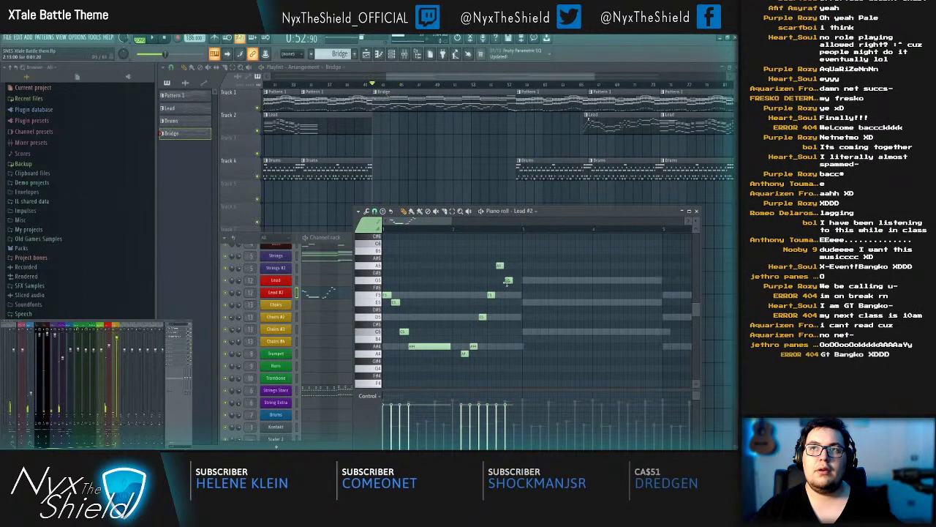
# Step: Extend the Lead #2 run with a short F5 ending bar 2 and short G5, F5 and E5 notes in bar 3
pyautogui.press('space')
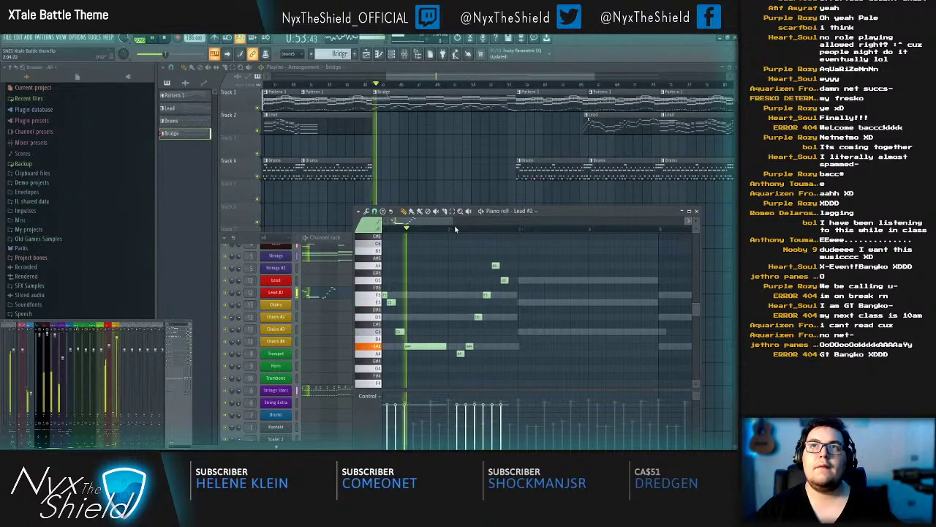
pyautogui.press('space')
pyautogui.rightClick(532, 331)
pyautogui.press('space')
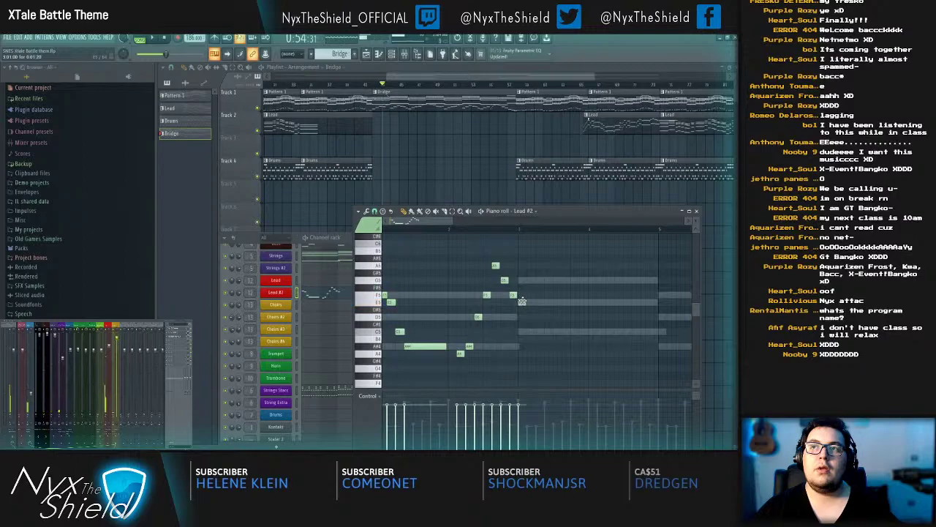
pyautogui.press('space')
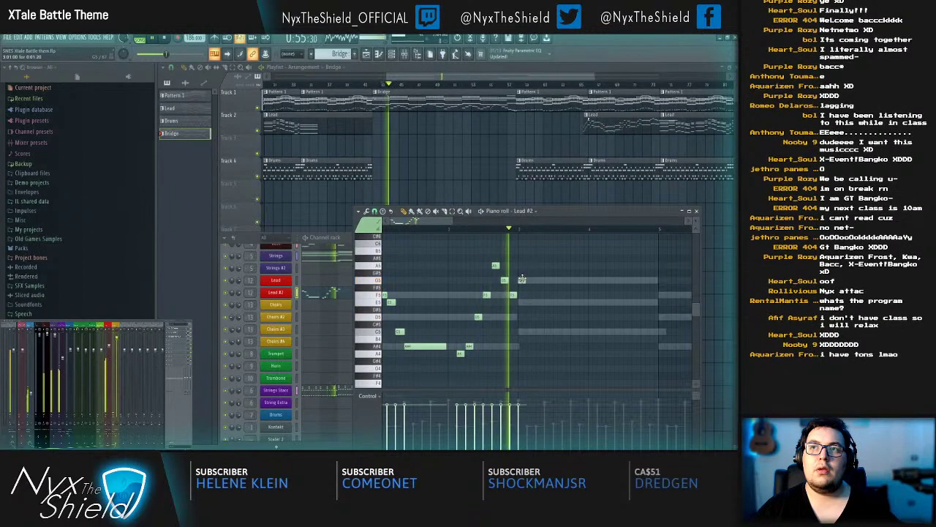
pyautogui.press('space')
pyautogui.rightClick(522, 301)
pyautogui.scroll(2, 564, 300)
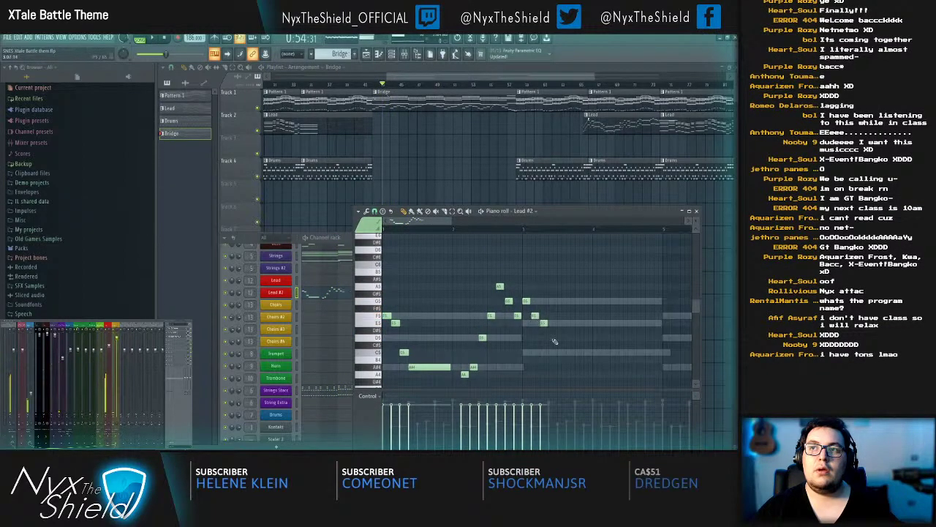
# Step: Try a held C5 after the bar 3 run of the Lead #2 melody
pyautogui.press('space')
pyautogui.moveTo(554, 354); pyautogui.dragTo(596, 354)
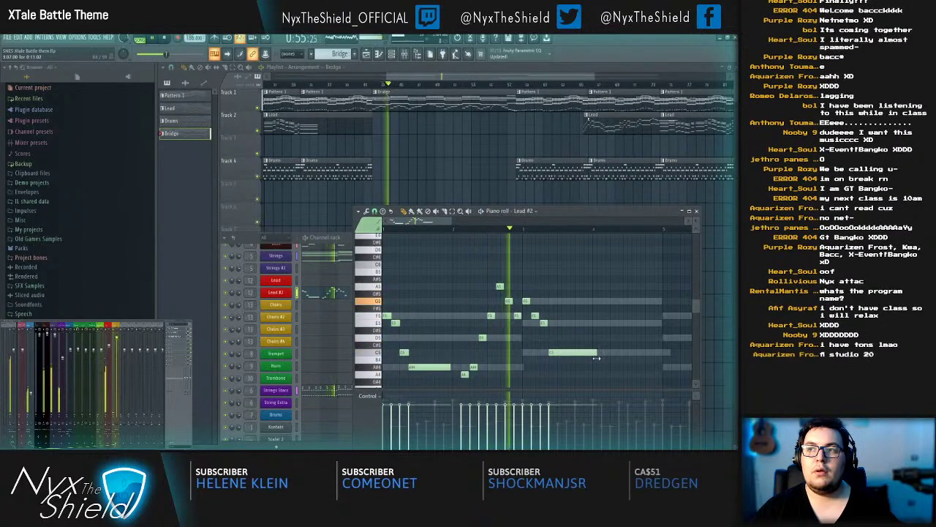
pyautogui.moveTo(587, 309); pyautogui.dragTo(532, 291)
pyautogui.scroll(-2, 533, 291)
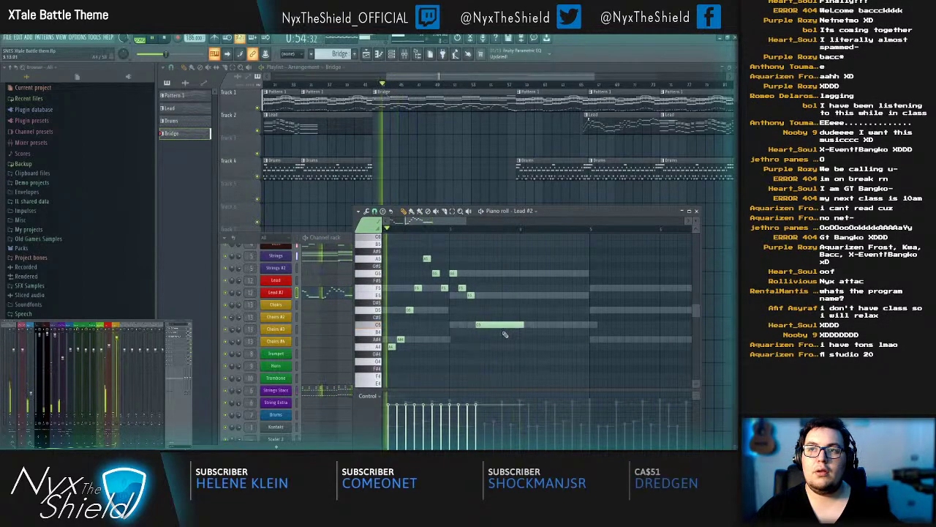
pyautogui.scroll(-2, 477, 231)
pyautogui.click(498, 348)
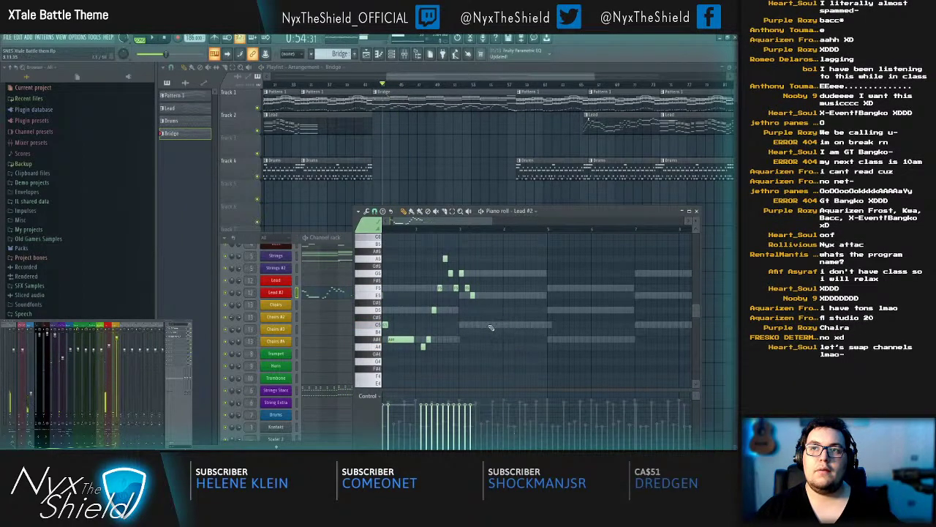
# Step: Try A#4 and D5 as the note after the bar 3 run, following the D5 with a held C5
pyautogui.press('space')
pyautogui.rightClick(516, 348)
pyautogui.press('space')
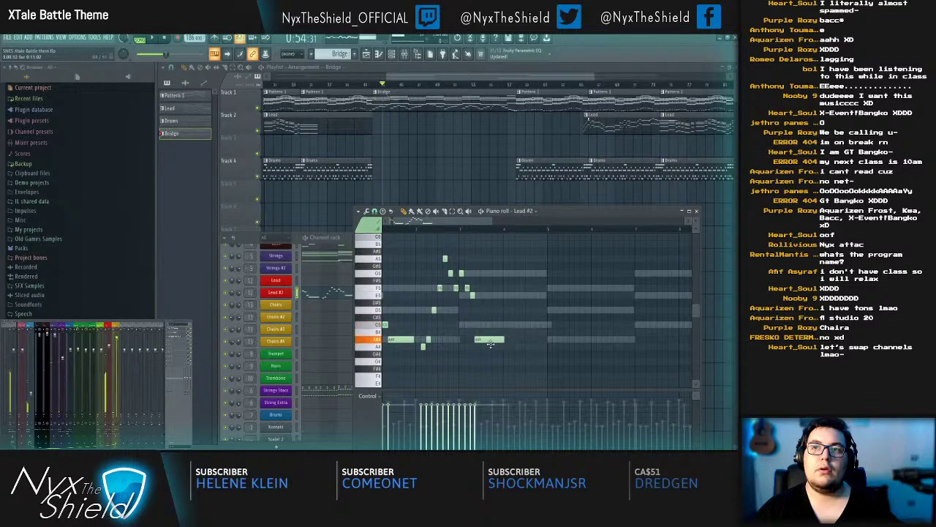
pyautogui.moveTo(490, 344); pyautogui.dragTo(492, 330)
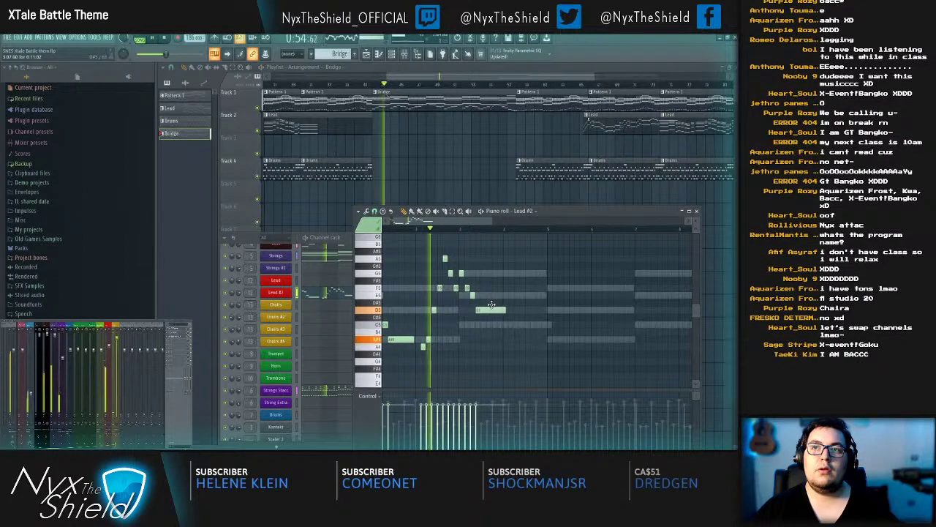
pyautogui.click(503, 325)
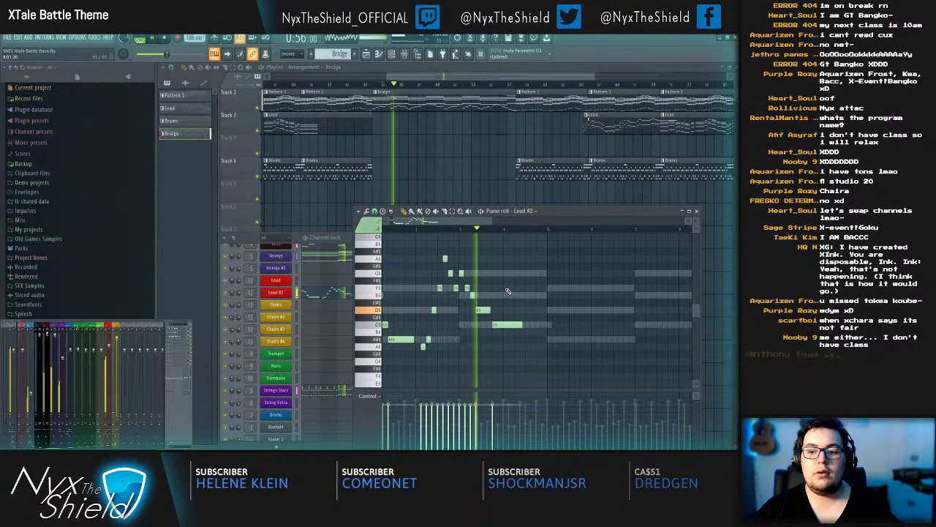
# Step: Set the note after the bar 3 run to C5, test A4 and B4 as the held ending note, and delete it
pyautogui.press('space')
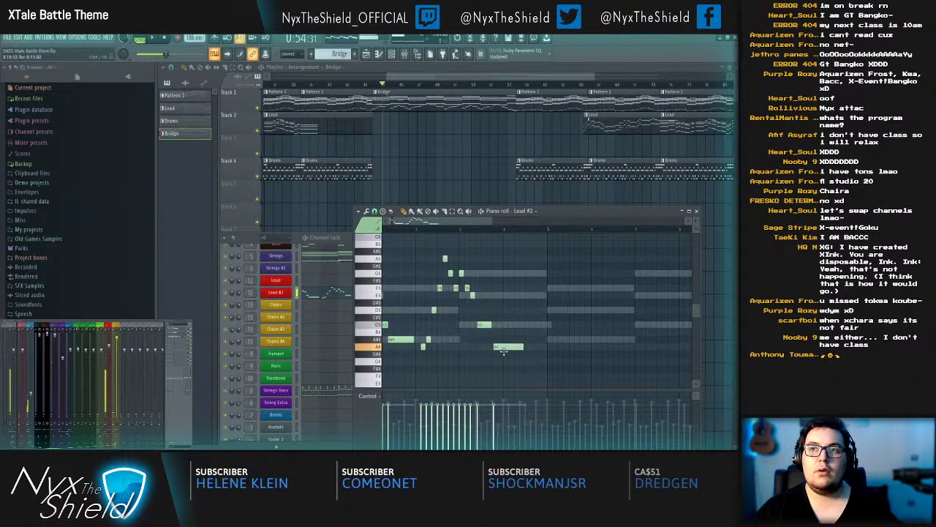
pyautogui.moveTo(503, 351); pyautogui.dragTo(502, 363)
pyautogui.press('space')
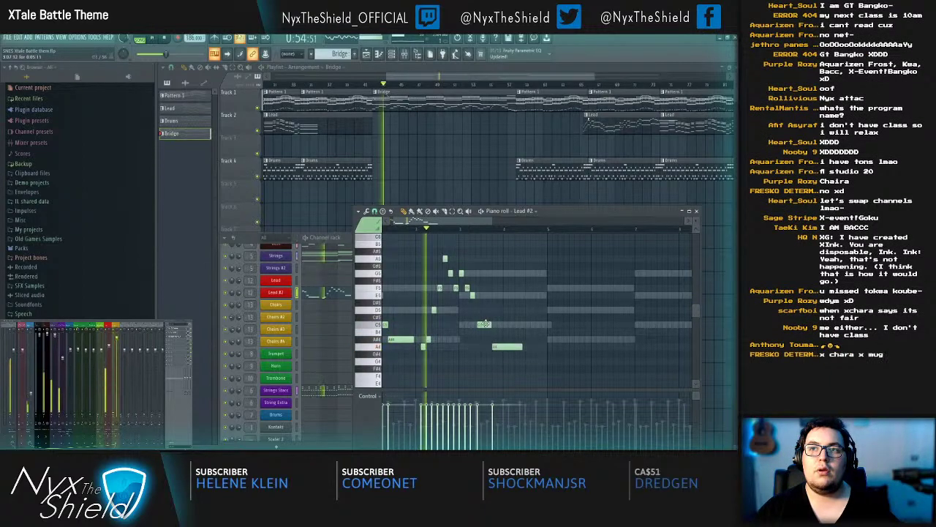
pyautogui.press('space')
pyautogui.moveTo(503, 331); pyautogui.dragTo(502, 340)
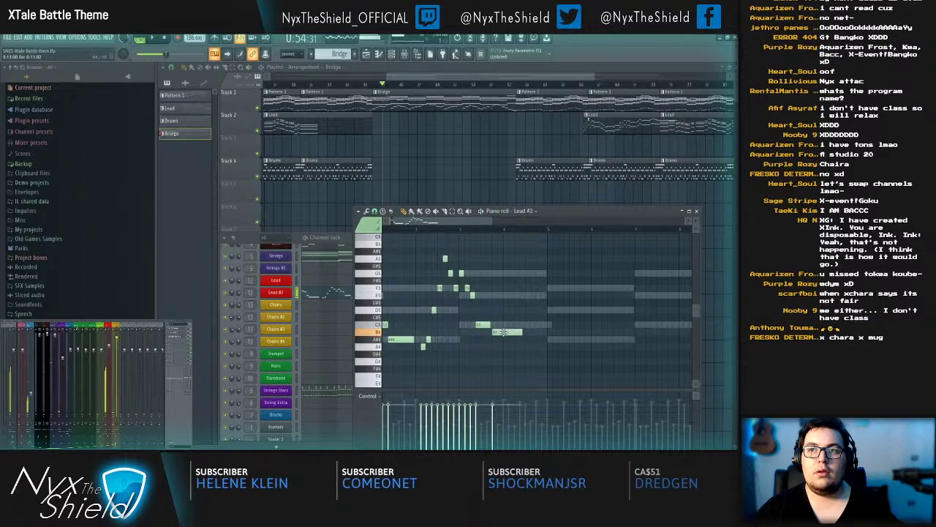
pyautogui.rightClick(505, 339)
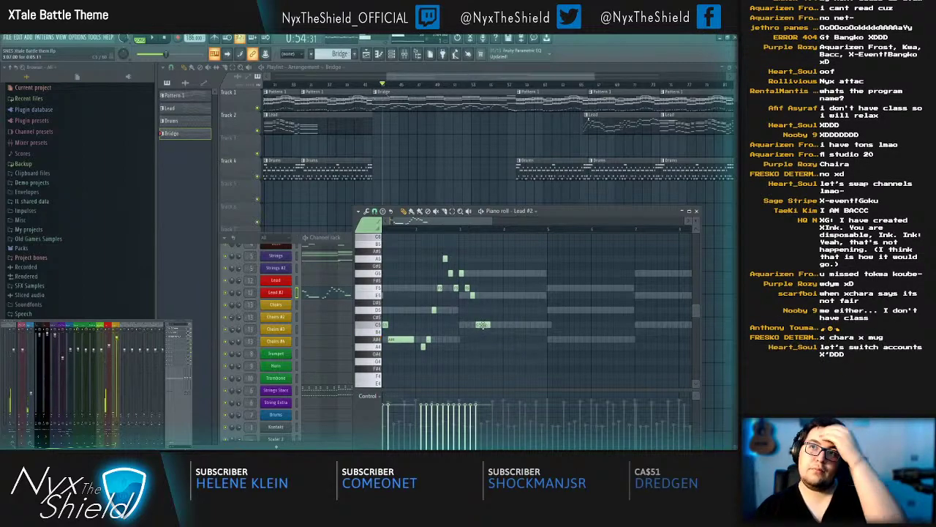
# Step: Add an ending note after the C5, testing G5 and A#5 before settling on C6 held to the end of bar 4
pyautogui.click(492, 273)
pyautogui.press('space')
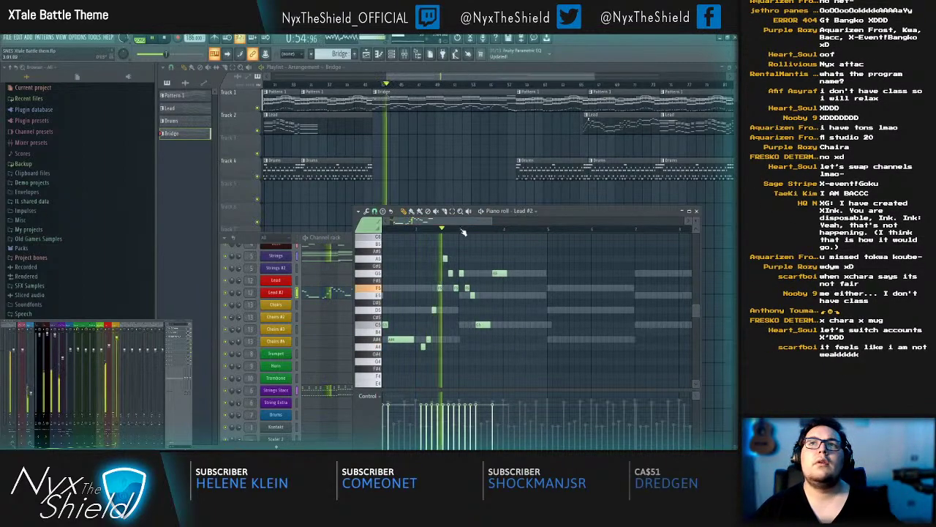
pyautogui.press('space')
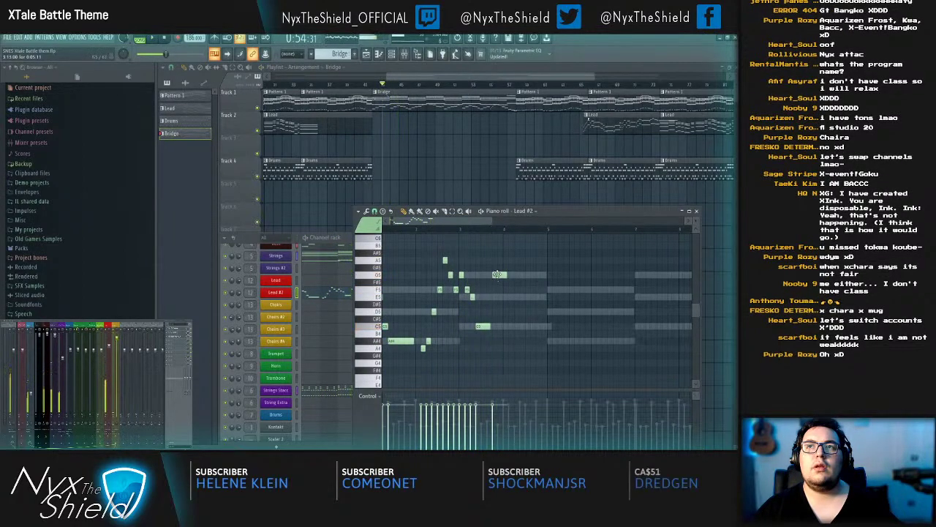
pyautogui.press('space')
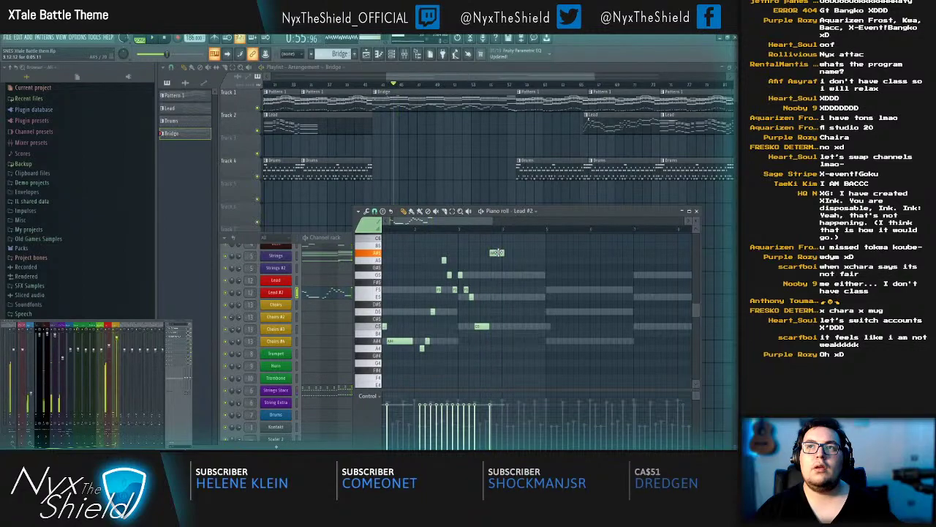
pyautogui.moveTo(499, 236); pyautogui.dragTo(500, 237)
pyautogui.press('space')
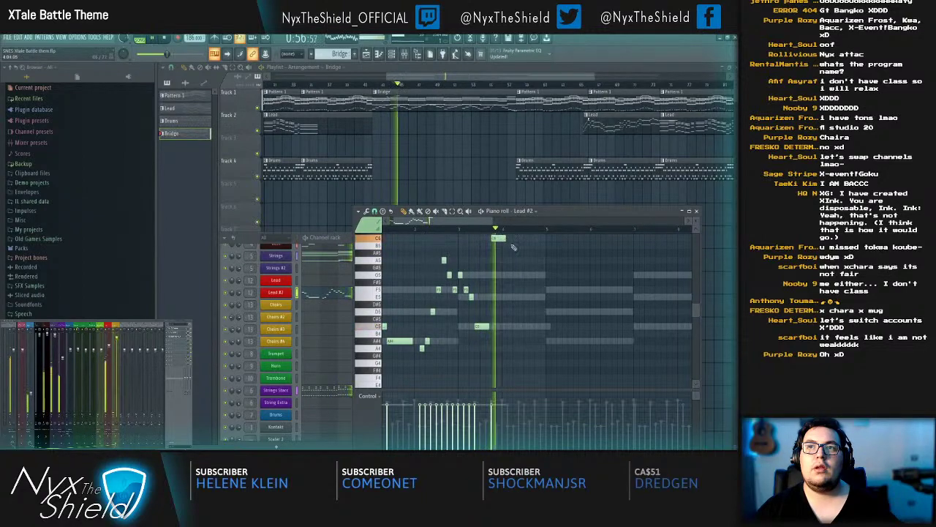
pyautogui.press('space')
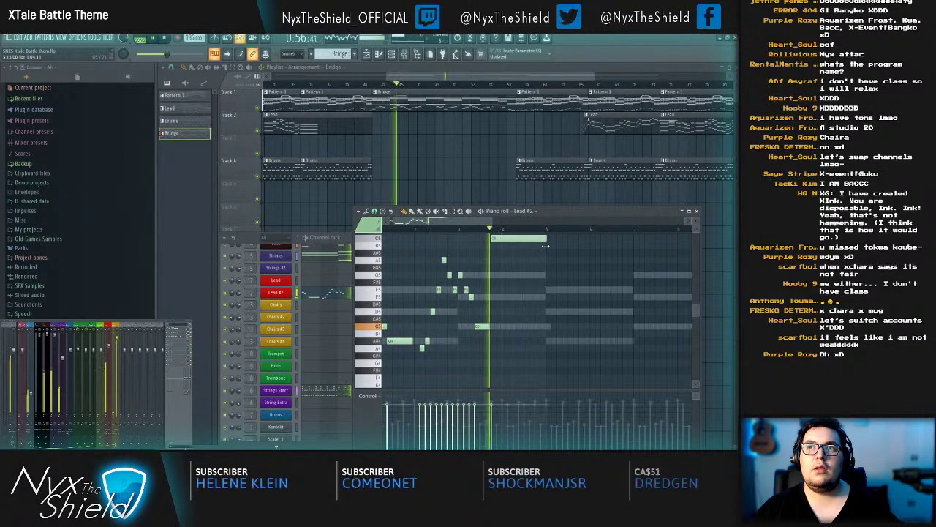
# Step: Duplicate the whole Lead #2 phrase directly after itself and close its note editor
pyautogui.hotkey('ctrl', 'a')
pyautogui.moveTo(591, 275); pyautogui.dragTo(405, 249)
pyautogui.hotkey('ctrl', 'b')
pyautogui.press('Escape')
pyautogui.scroll(2, 387, 303)
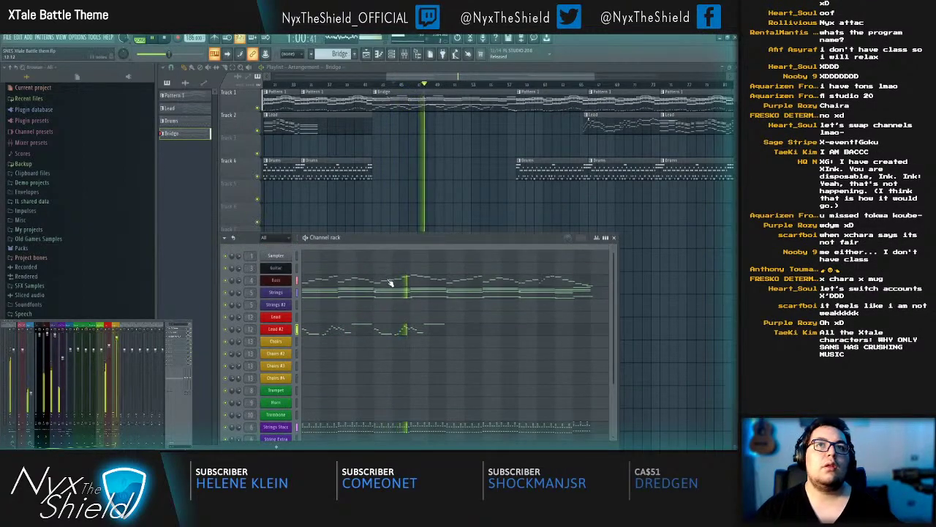
# Step: Cut all Bass notes from the Bridge pattern and close their note editor
pyautogui.click(391, 282)
pyautogui.hotkey('ctrl', 'x')
pyautogui.press('Escape')
# Step: Undo the Bass note removal and the Lead #2 phrase duplication, and close the Lead #2 note editor
pyautogui.click(448, 326)
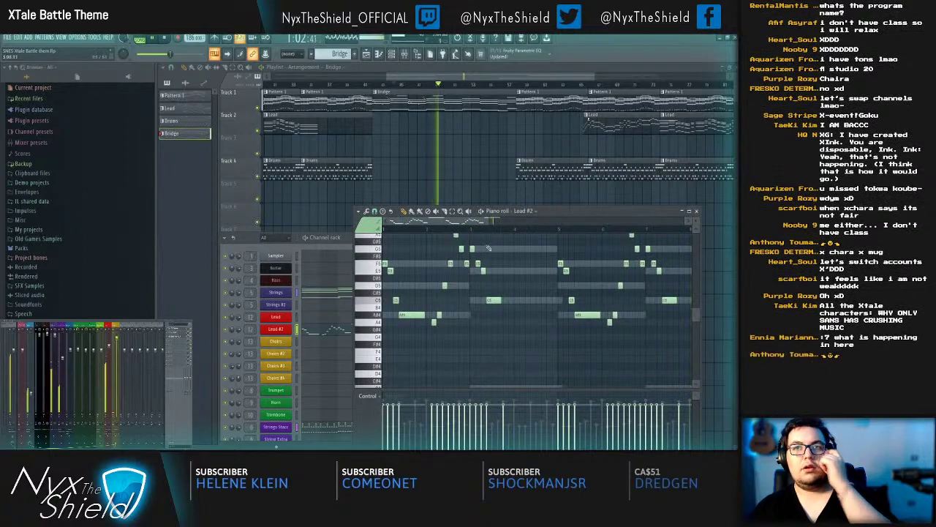
pyautogui.scroll(-1, 481, 229)
pyautogui.hotkey('ctrl', 'alt', 'z')
pyautogui.hotkey('ctrl', 'alt', 'z')
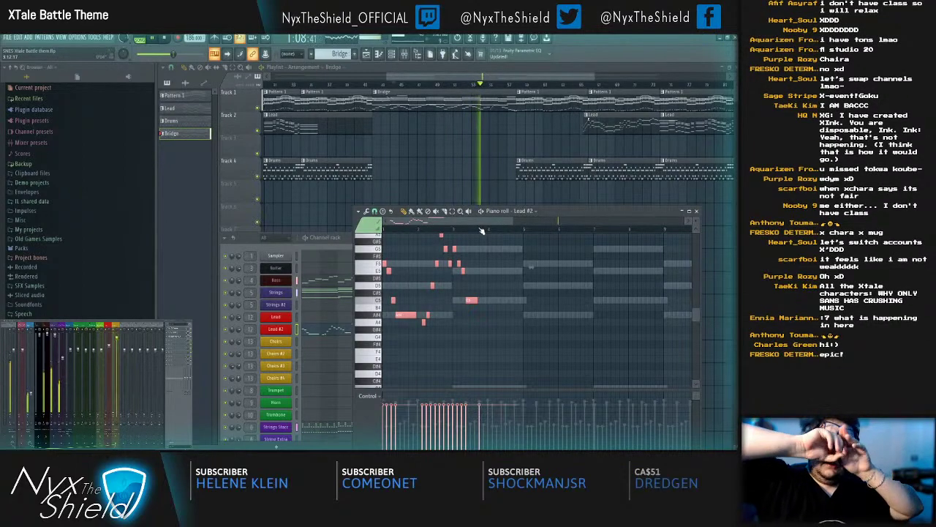
pyautogui.press('Escape')
# Step: Open the Bass channel's Bridge notes, cut them all and close the note editor
pyautogui.click(335, 280)
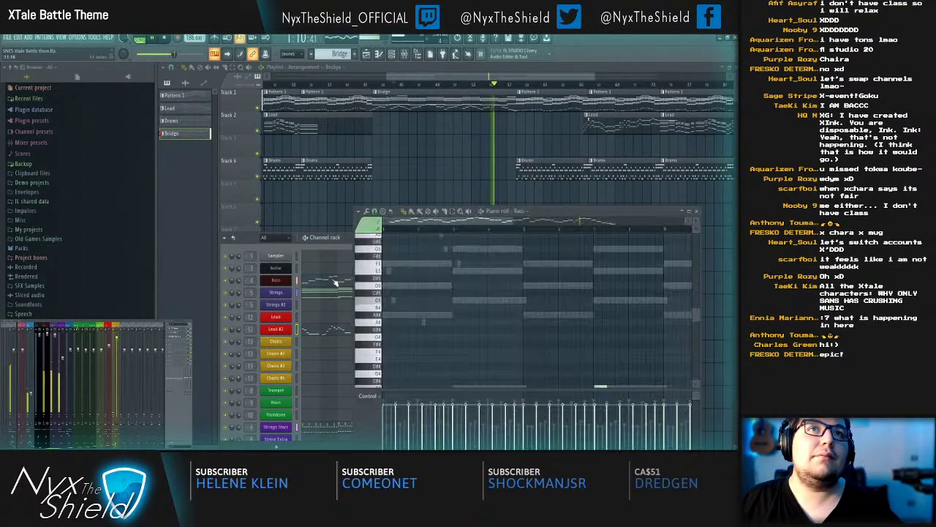
pyautogui.hotkey('ctrl', 'x')
pyautogui.press('Escape')
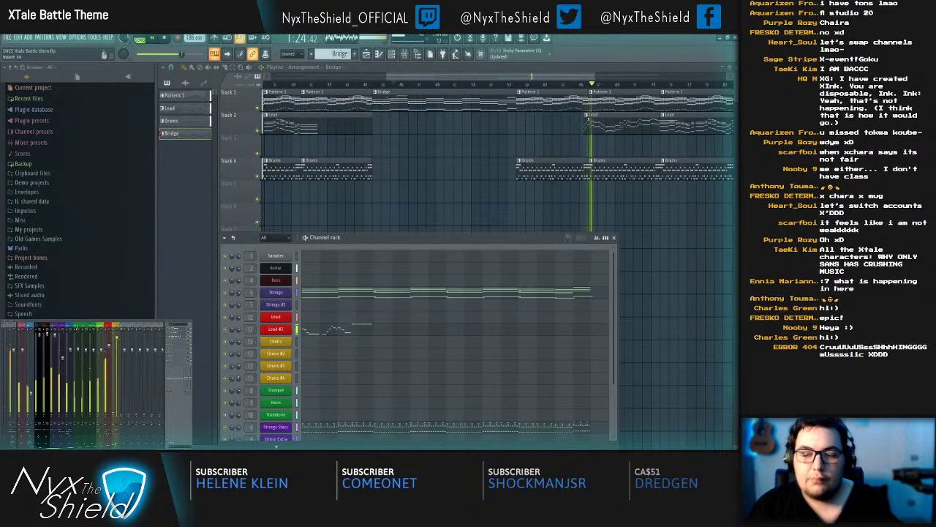
# Step: Play back the arrangement around the transition into the Bridge
pyautogui.scroll(-6, 437, 90)
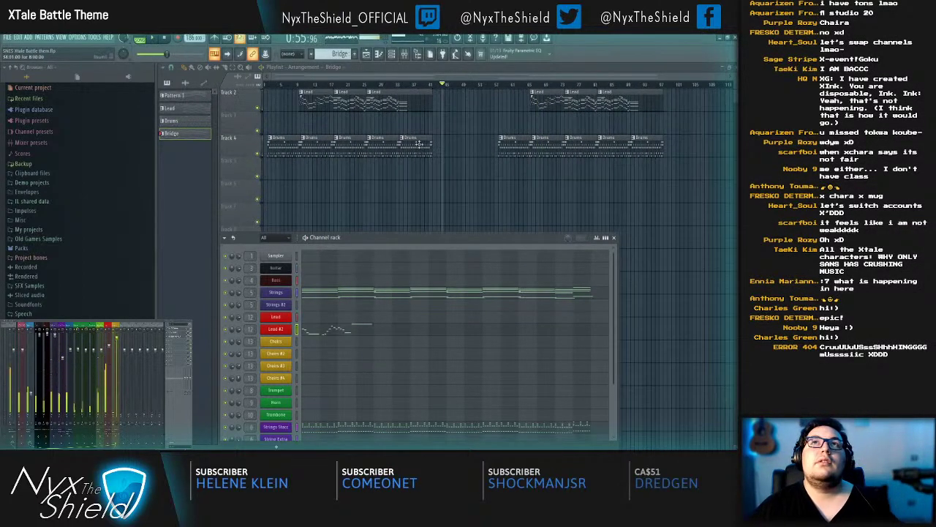
pyautogui.scroll(1, 428, 127)
pyautogui.moveTo(273, 85); pyautogui.dragTo(249, 91)
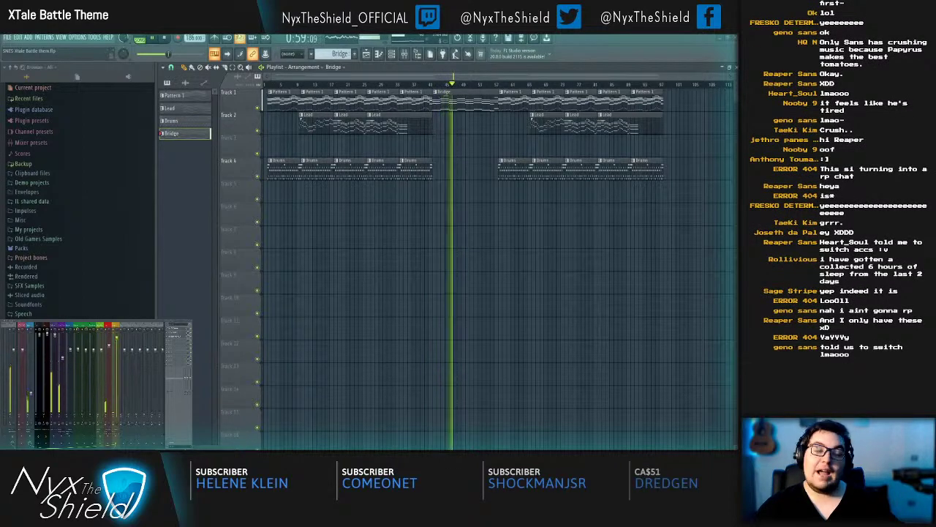
pyautogui.press('space')
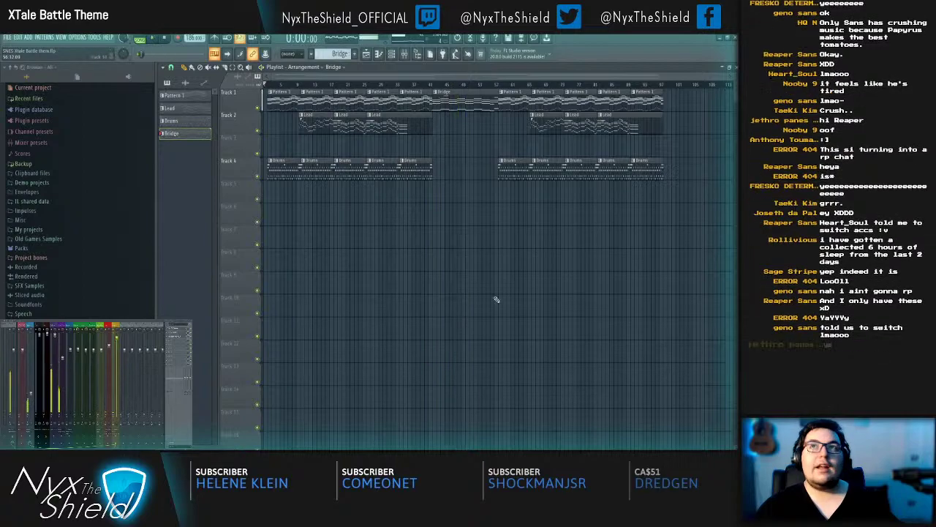
pyautogui.press('space')
pyautogui.scroll(2, 430, 88)
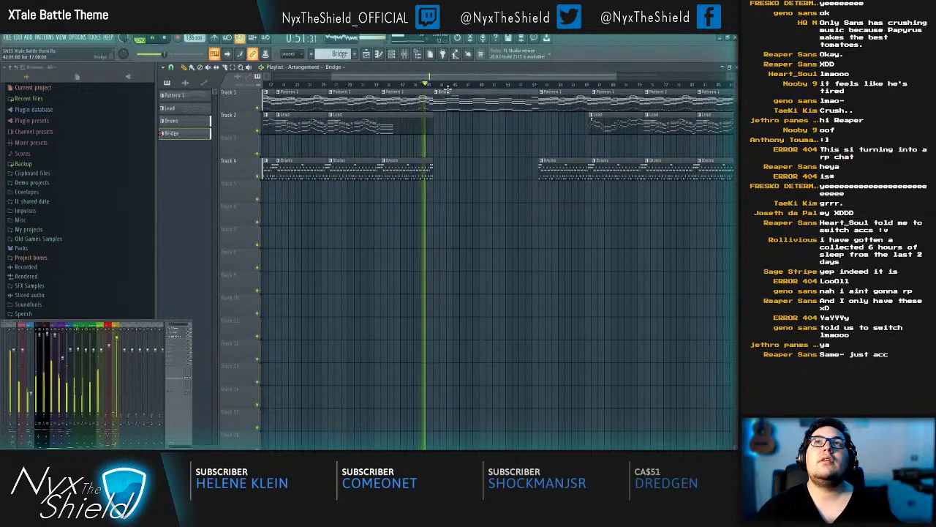
# Step: Open the Bridge's Lead #2 notes and add descending A#5 and G#5 notes after the held C6
pyautogui.press('F6')
pyautogui.click(359, 322)
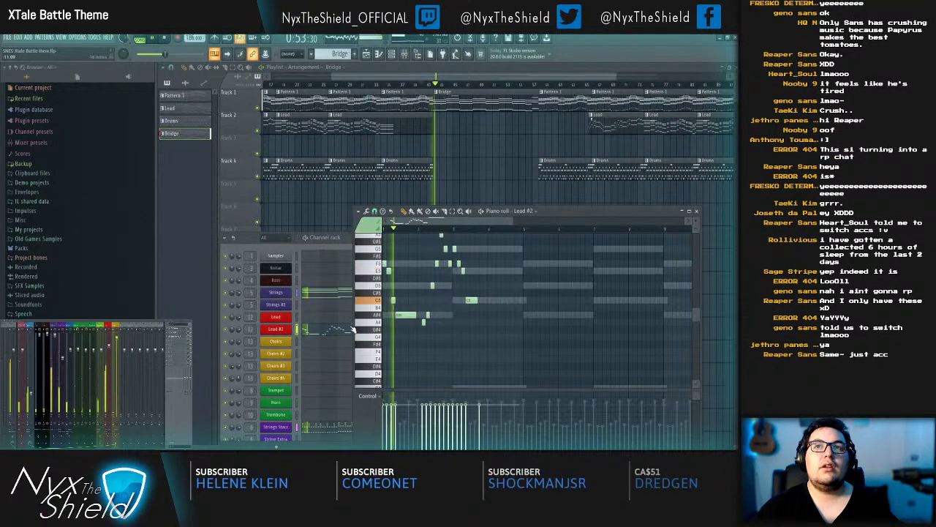
pyautogui.scroll(2, 443, 228)
pyautogui.moveTo(505, 244); pyautogui.dragTo(500, 271)
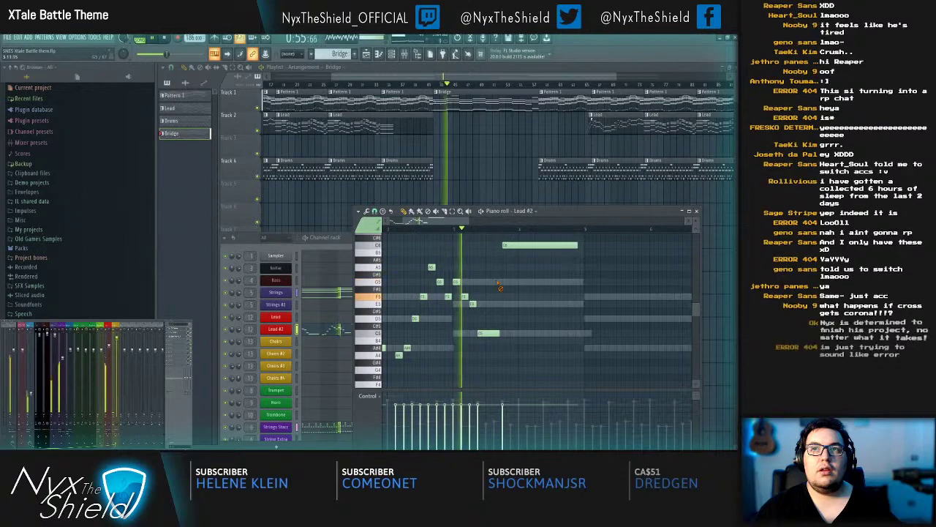
pyautogui.press('space')
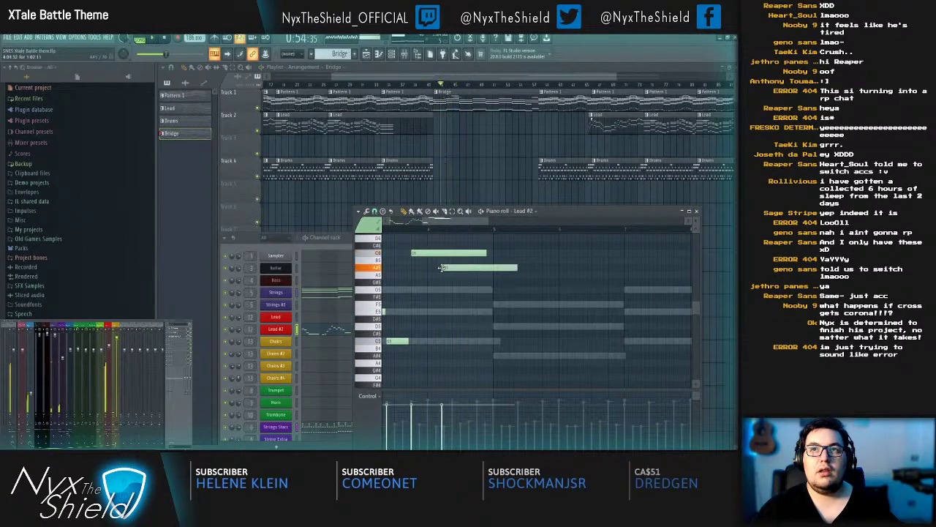
pyautogui.click(461, 282)
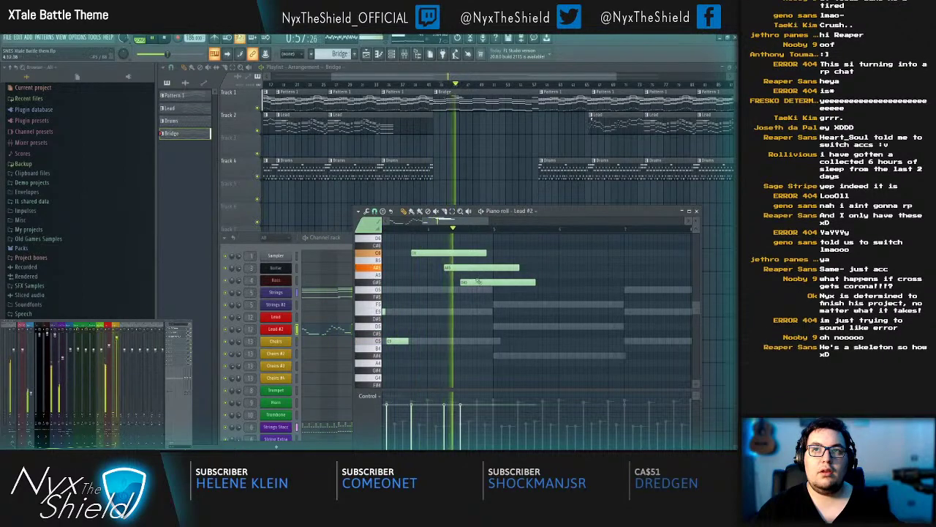
# Step: Trim the C6, A#5 and last descending note into short notes, raise the G#5 to A5, and add an E5 after it
pyautogui.press('space')
pyautogui.press('space')
pyautogui.moveTo(465, 268); pyautogui.dragTo(433, 256)
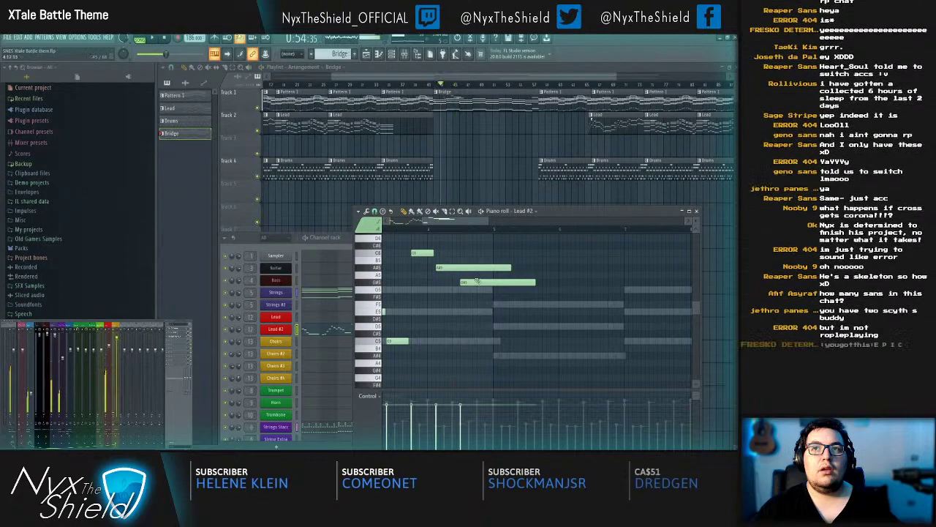
pyautogui.rightClick(480, 269)
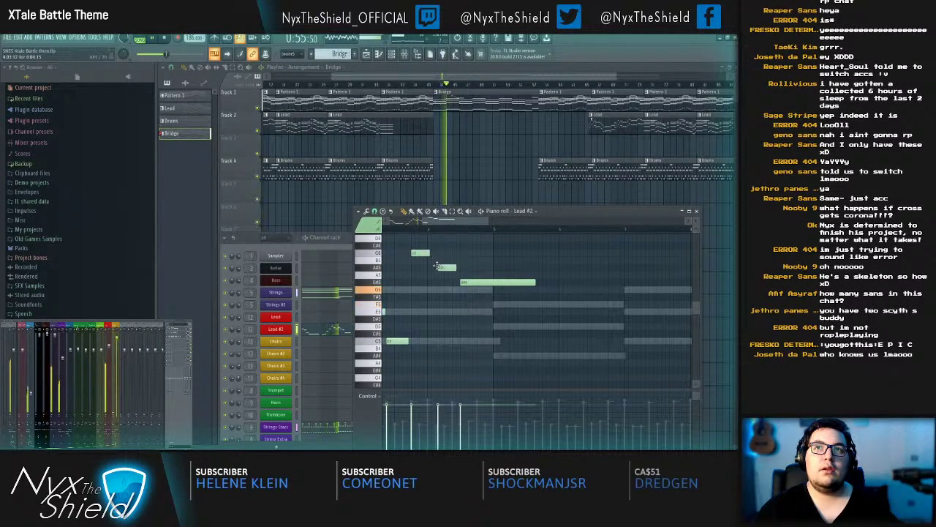
pyautogui.moveTo(535, 282); pyautogui.dragTo(479, 281)
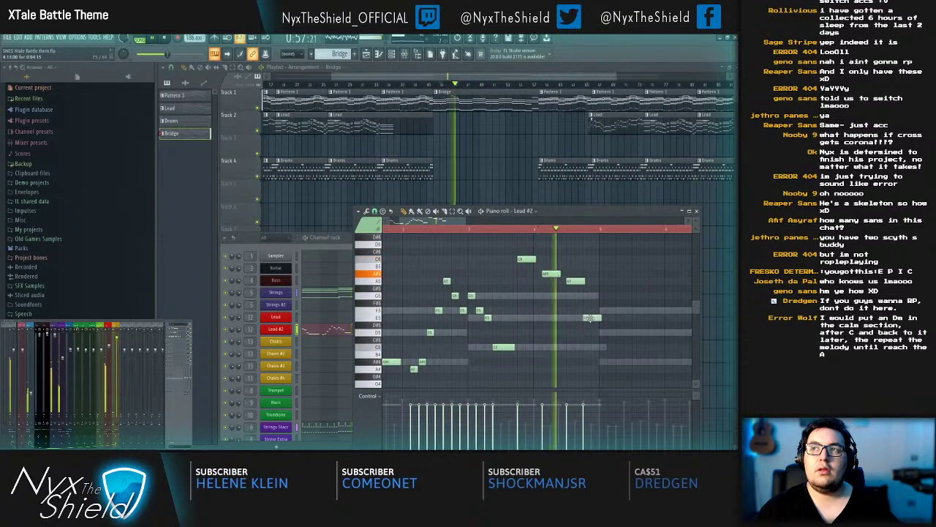
pyautogui.moveTo(589, 313); pyautogui.dragTo(589, 319)
# Step: Duplicate the whole four-bar Lead #2 phrase directly after itself and play back the join
pyautogui.hotkey('ctrl', 'a')
pyautogui.press('space')
pyautogui.moveTo(618, 290); pyautogui.dragTo(402, 278)
pyautogui.hotkey('ctrl', 'b')
pyautogui.moveTo(468, 292); pyautogui.dragTo(538, 303)
pyautogui.click(446, 230)
pyautogui.press('space')
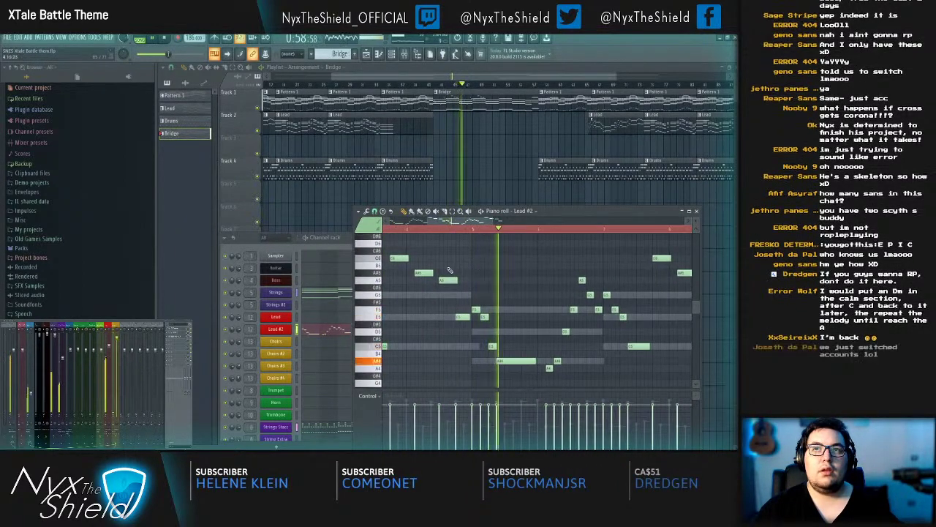
# Step: Rewrite the end of the repeated phrase's run around bar 7 as rising D5, E5, F5 and G5 notes
pyautogui.press('space')
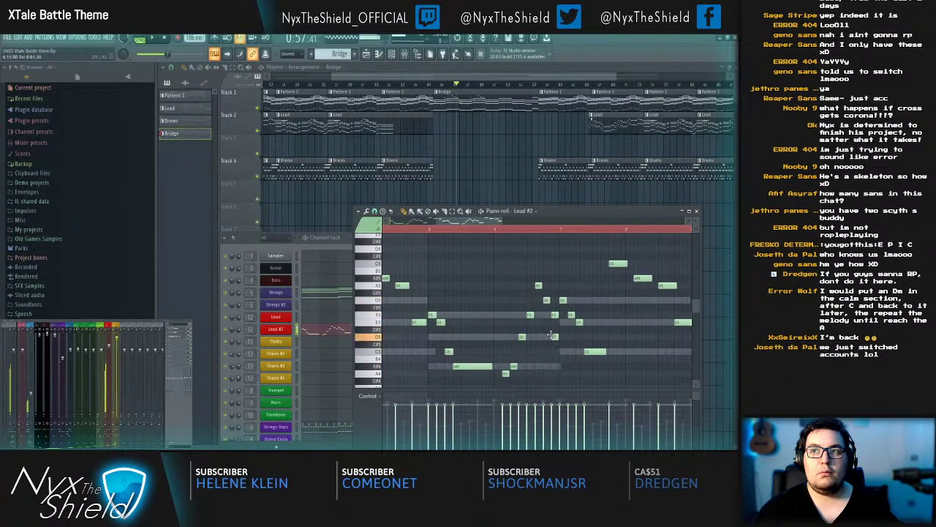
pyautogui.press('space')
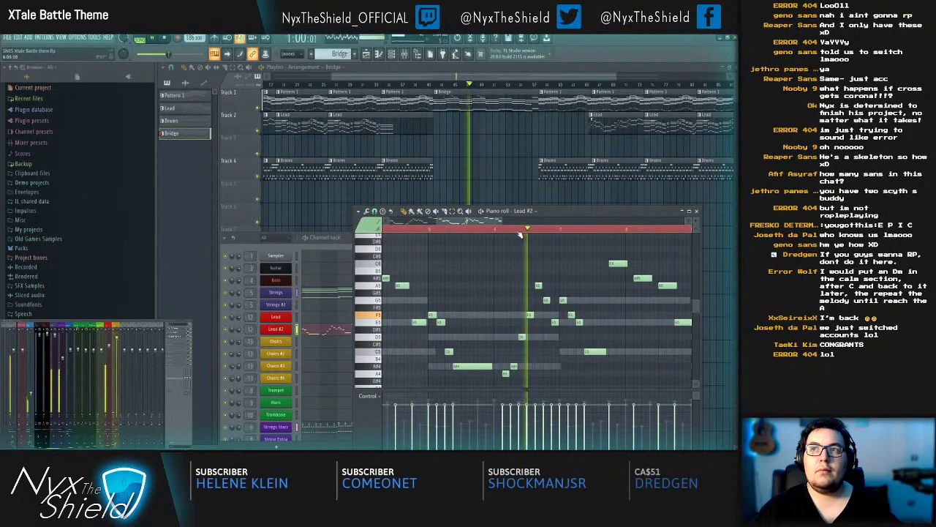
pyautogui.press('space')
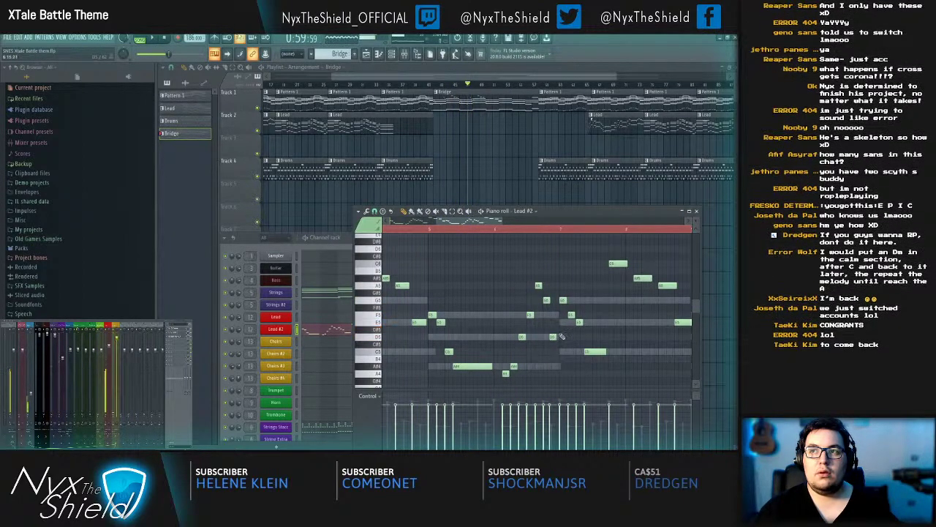
pyautogui.press('space')
pyautogui.press('space')
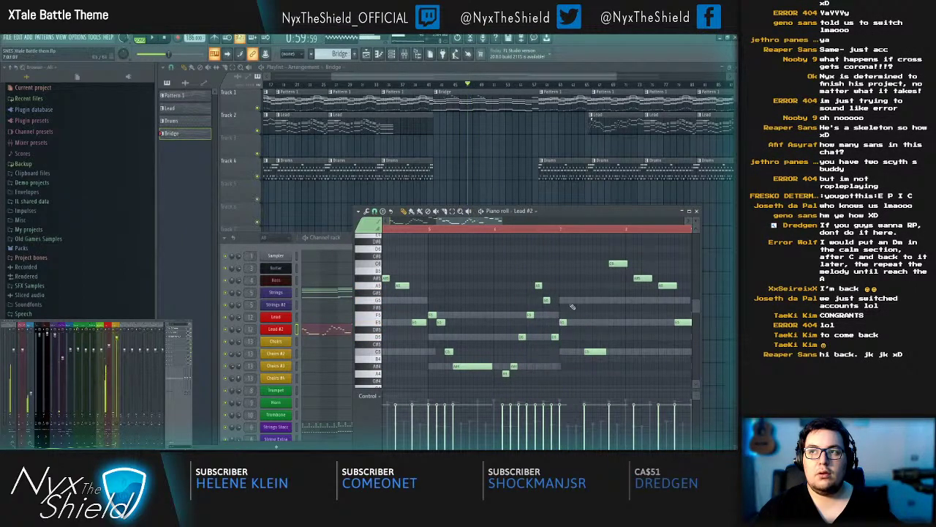
pyautogui.moveTo(568, 316); pyautogui.dragTo(576, 301)
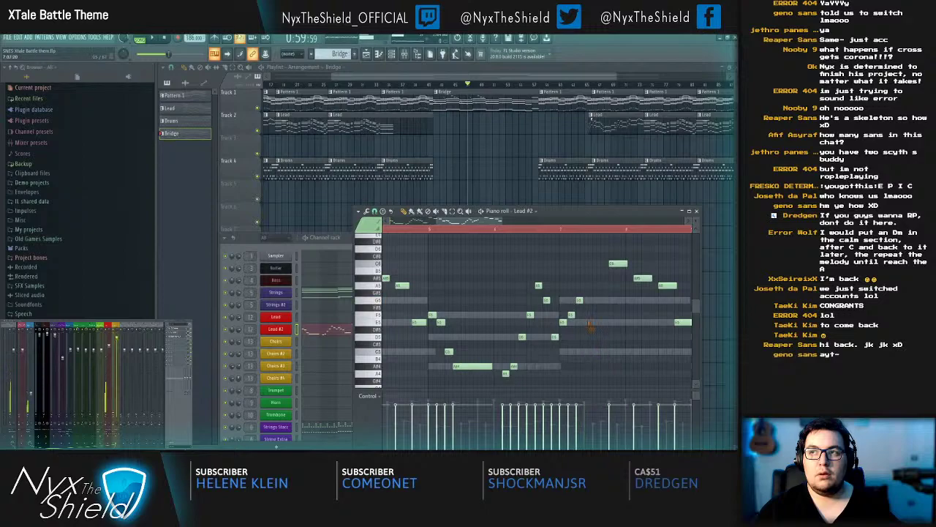
# Step: Place the C6 right after the rising run, lengthen it, and delete the A#5, A5 and E5 that follow
pyautogui.press('space')
pyautogui.rightClick(614, 265)
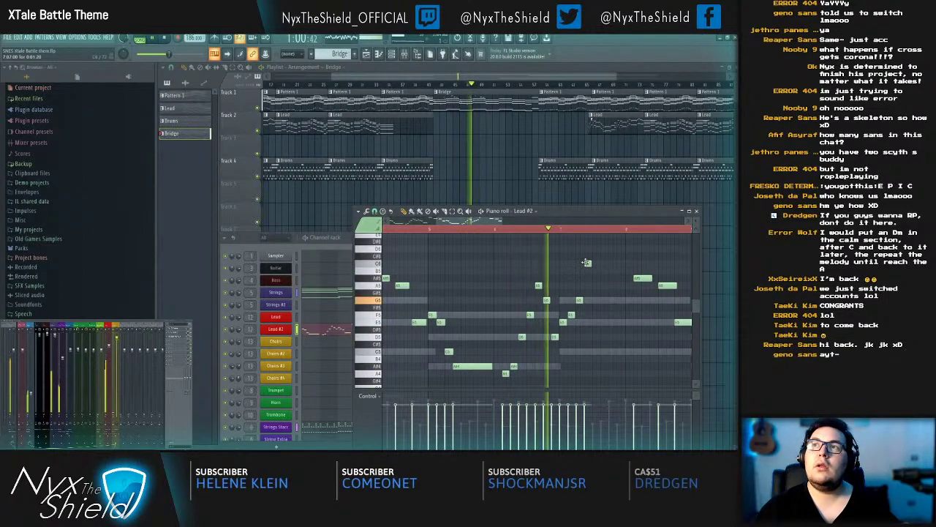
pyautogui.press('space')
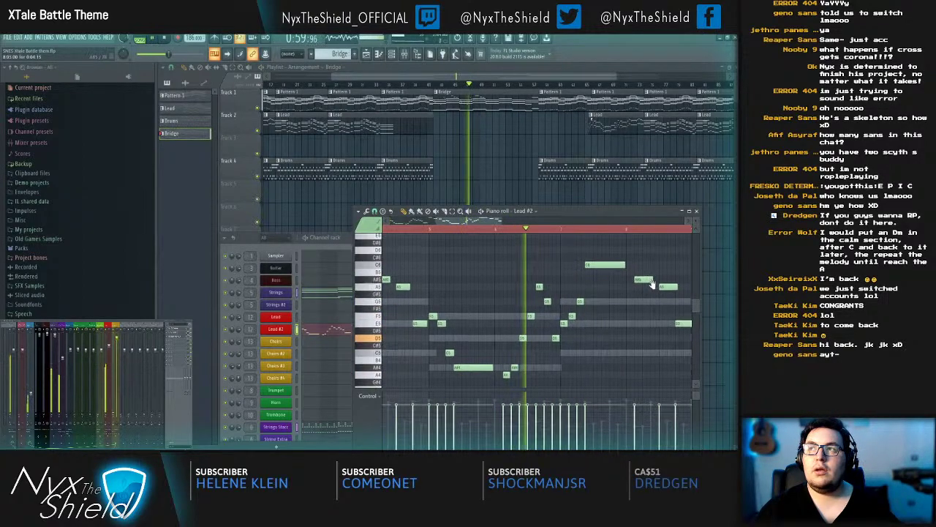
pyautogui.press('space')
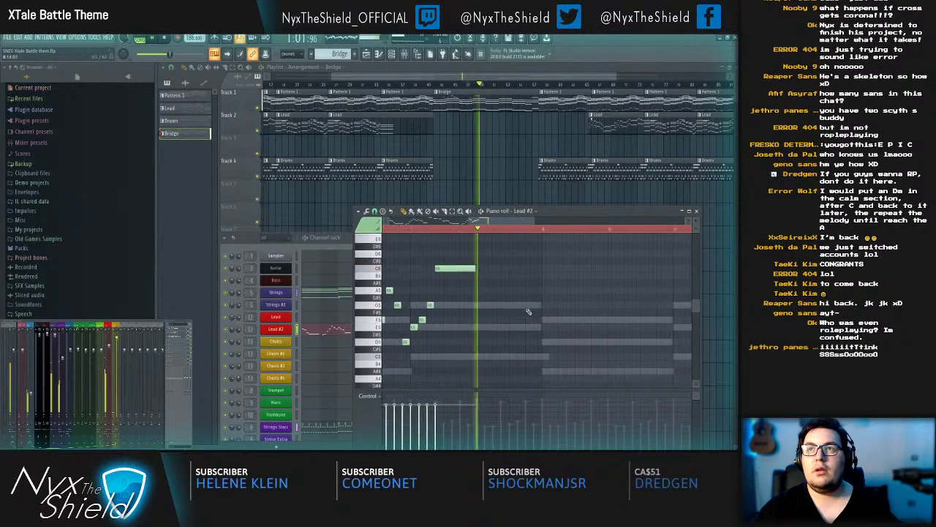
# Step: Duplicate the eight-bar Lead #2 melody and end the copy's run with A5, A#5, C6 and a held A5 at bar 15
pyautogui.press('space')
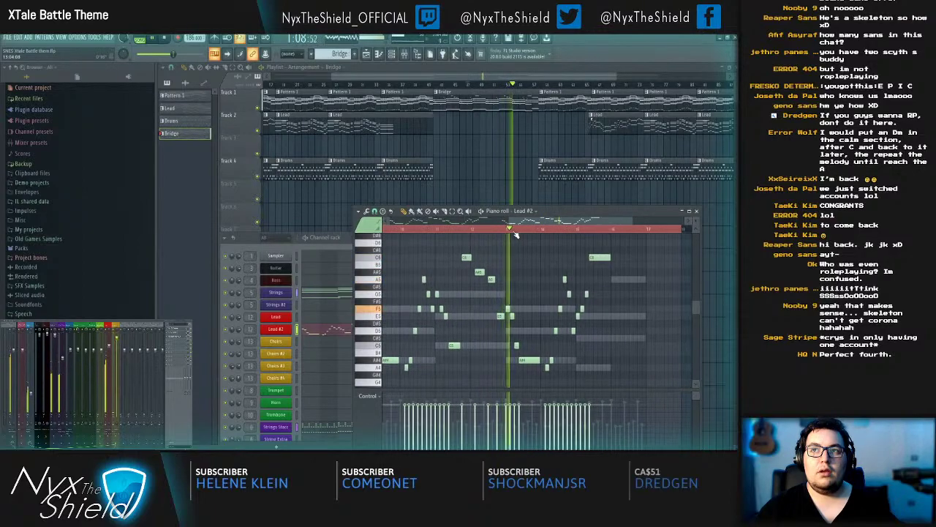
pyautogui.press('space')
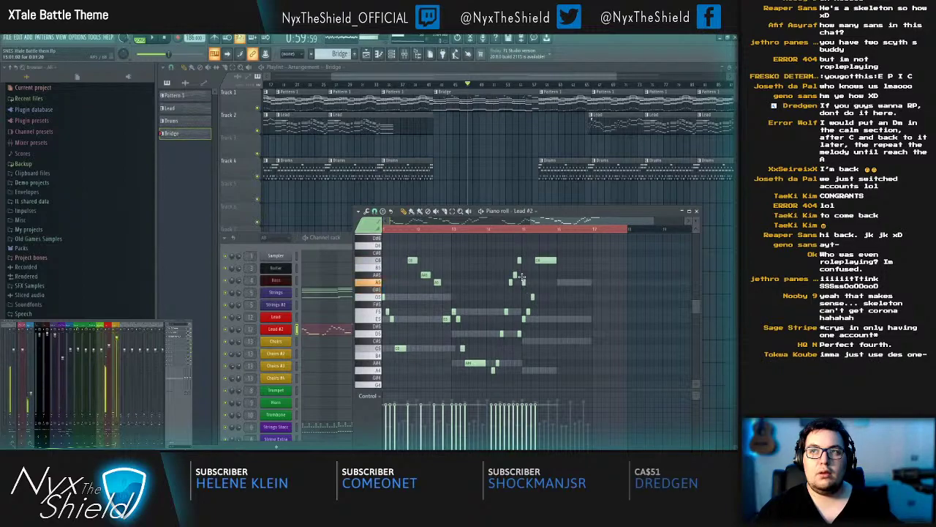
pyautogui.moveTo(546, 259); pyautogui.dragTo(532, 285)
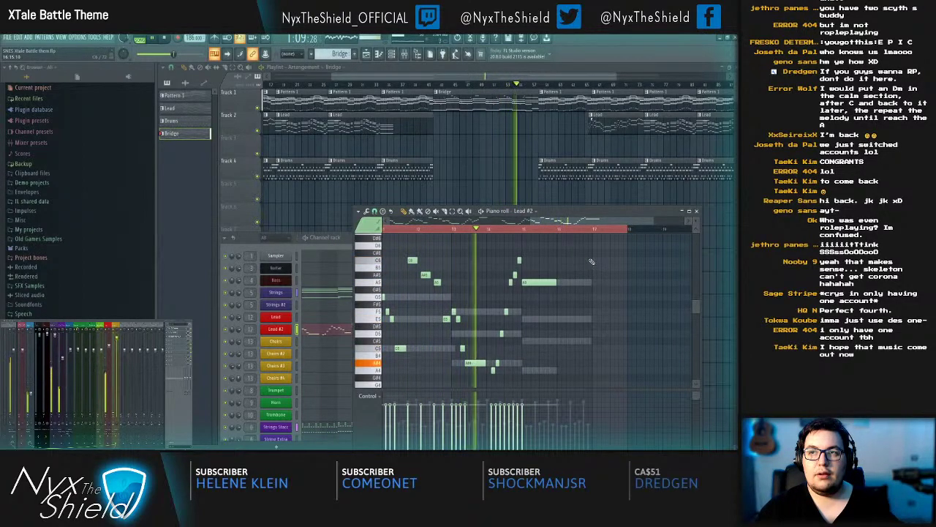
pyautogui.moveTo(589, 261); pyautogui.dragTo(585, 267)
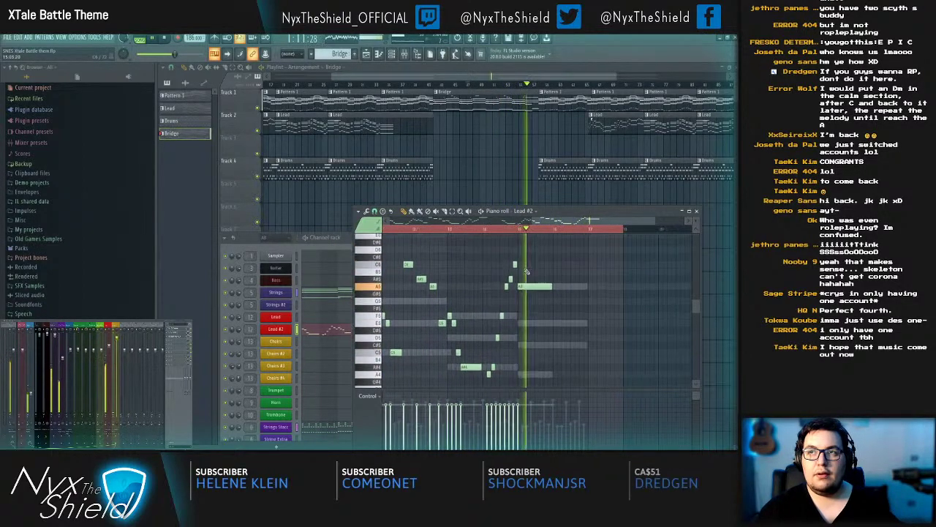
# Step: Add a held note at bar 16, making the long notes at bars 15 and 16 C#6 and E6
pyautogui.press('space')
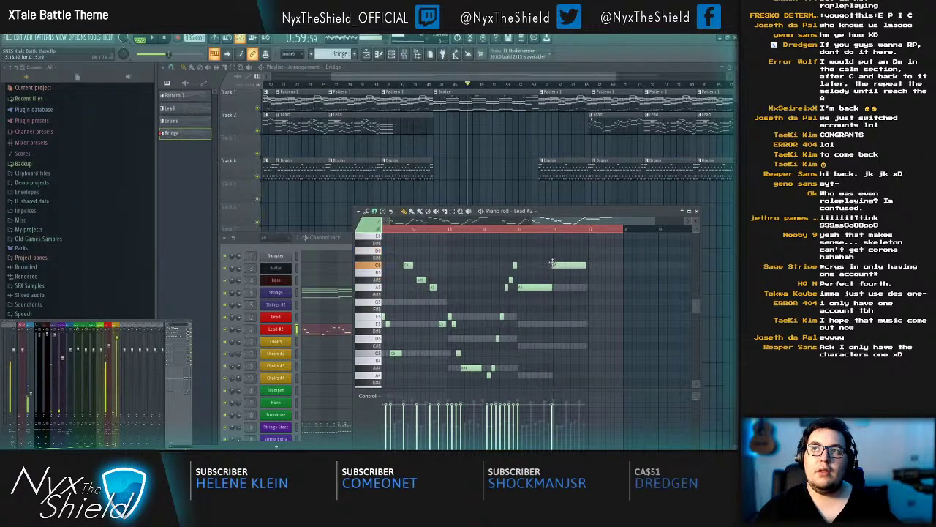
pyautogui.press('space')
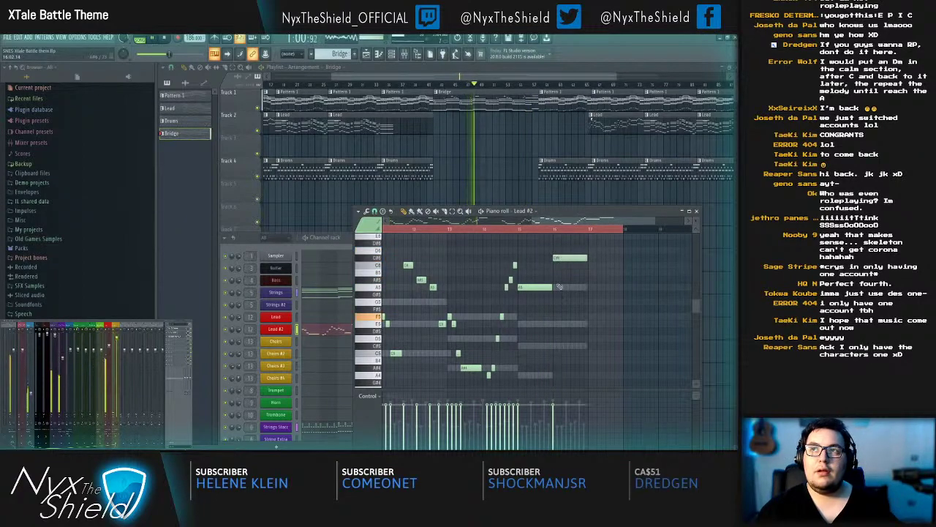
pyautogui.click(498, 230)
pyautogui.scroll(1, 504, 231)
pyautogui.moveTo(544, 262); pyautogui.dragTo(511, 298)
pyautogui.press('space')
pyautogui.moveTo(539, 263); pyautogui.dragTo(548, 271)
pyautogui.press('space')
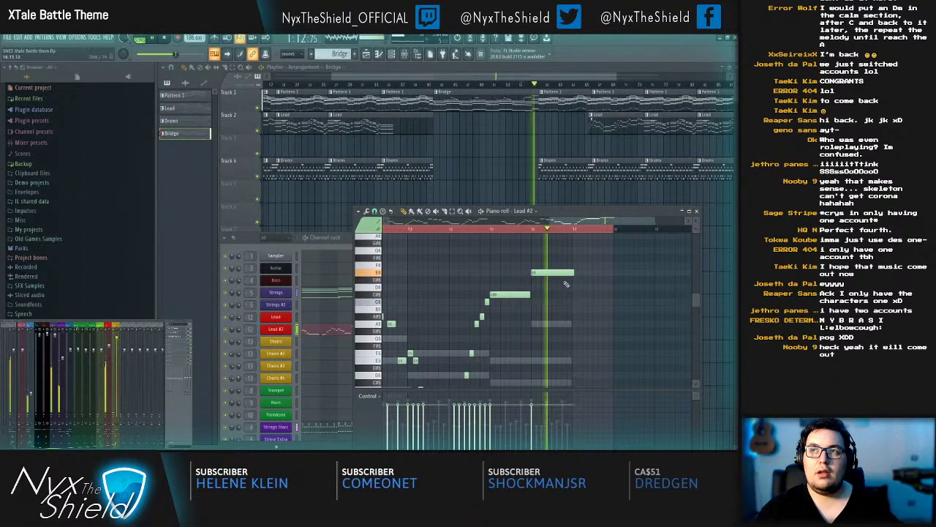
# Step: Add an A6 note halfway through bar 16 and shorten it to half a bar
pyautogui.press('space')
pyautogui.scroll(1, 559, 274)
pyautogui.press('space')
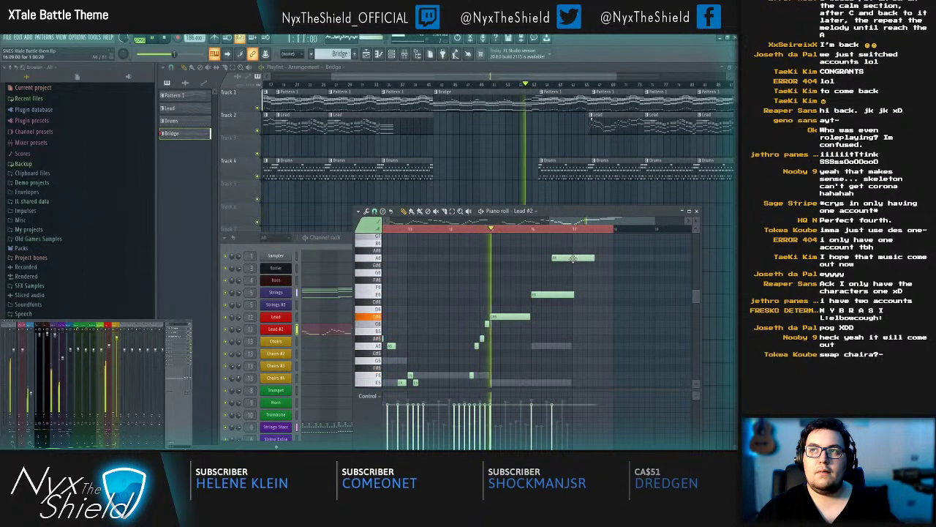
pyautogui.moveTo(595, 258); pyautogui.dragTo(576, 261)
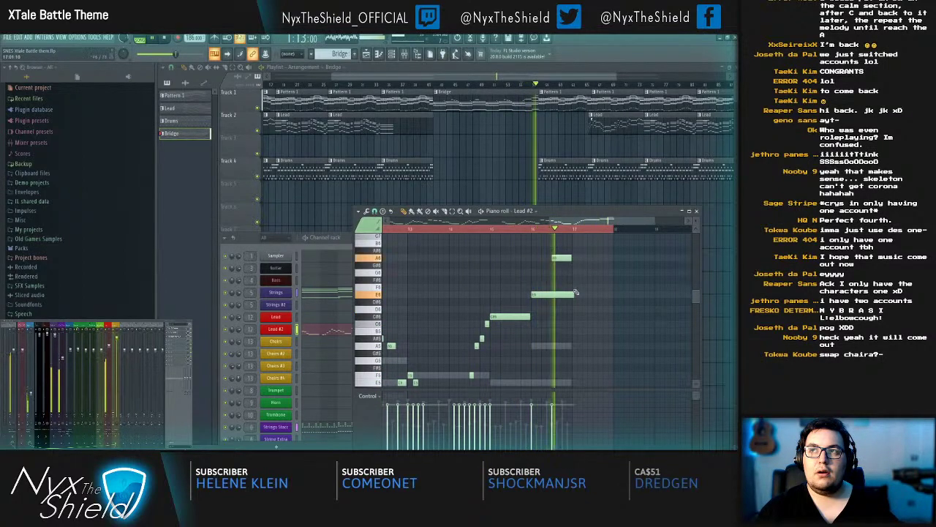
# Step: Trim the E6 to the end of bar 16, add a long closing D7 at bar 17, and close the note editor
pyautogui.press('space')
pyautogui.scroll(1, 573, 284)
pyautogui.scroll(1, 573, 284)
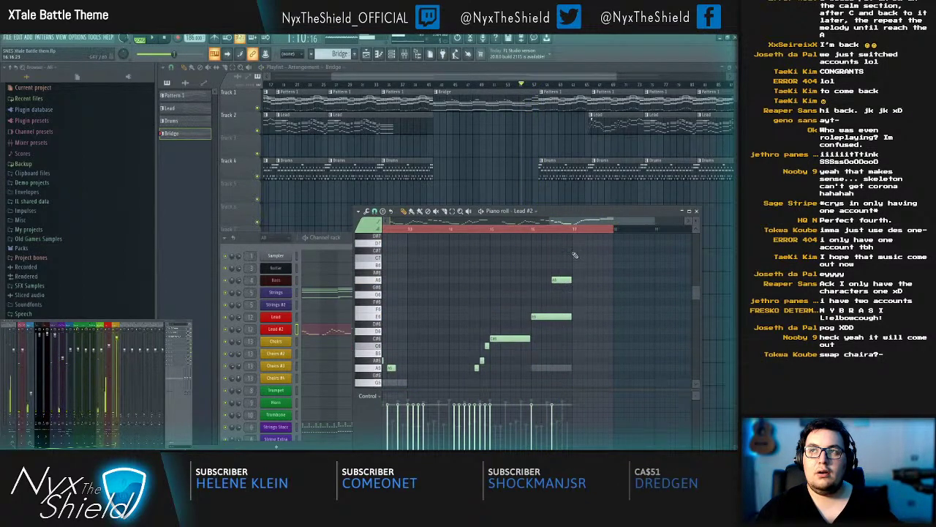
pyautogui.click(574, 242)
pyautogui.press('space')
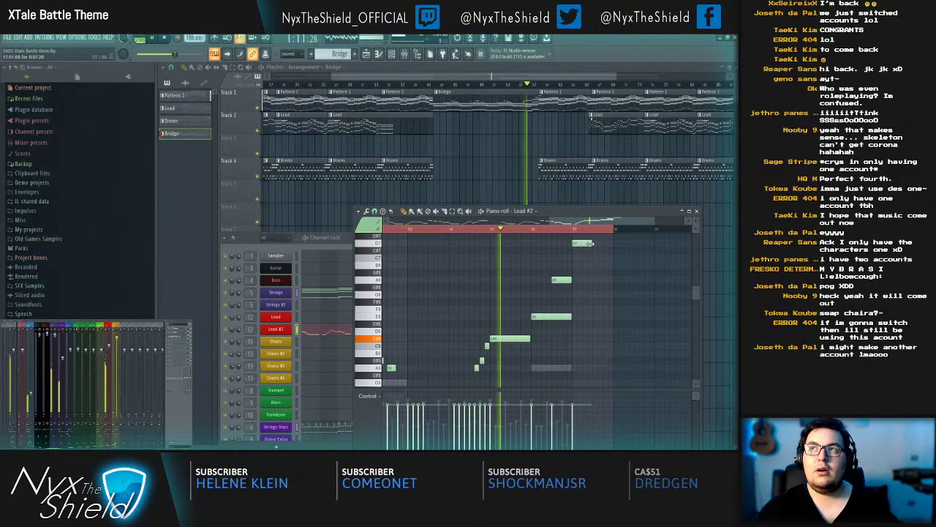
pyautogui.press('F7')
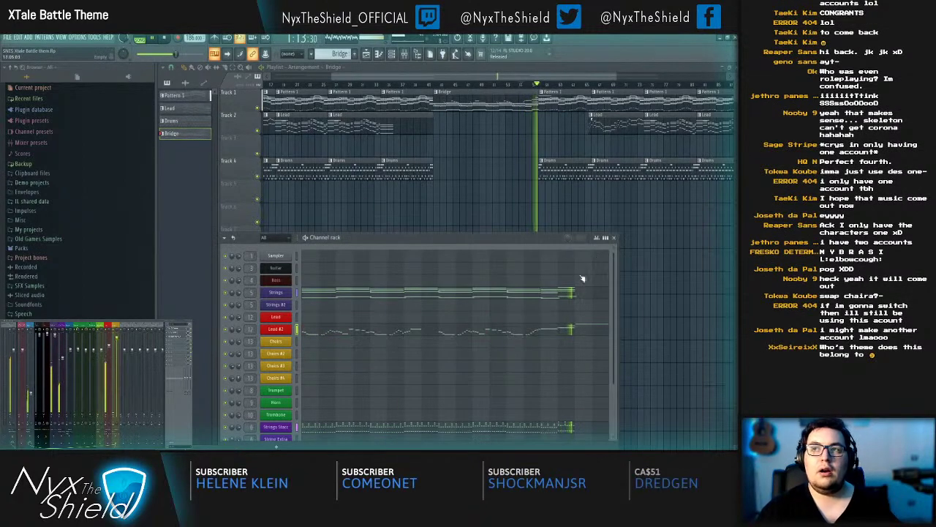
# Step: Copy the complete Lead #2 melody into the Bridge pattern's Choirs channel and play it back
pyautogui.click(578, 331)
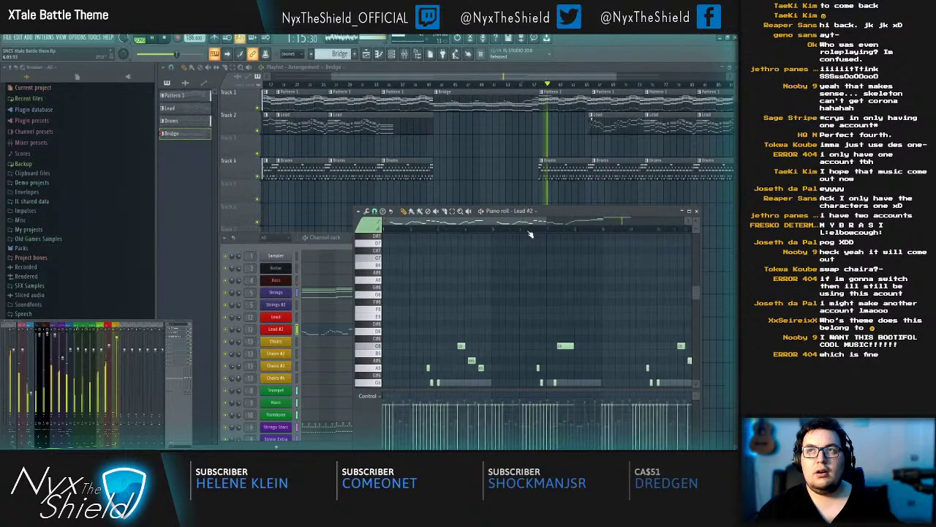
pyautogui.scroll(-1, 530, 232)
pyautogui.press('F7')
pyautogui.press('space')
pyautogui.click(318, 342)
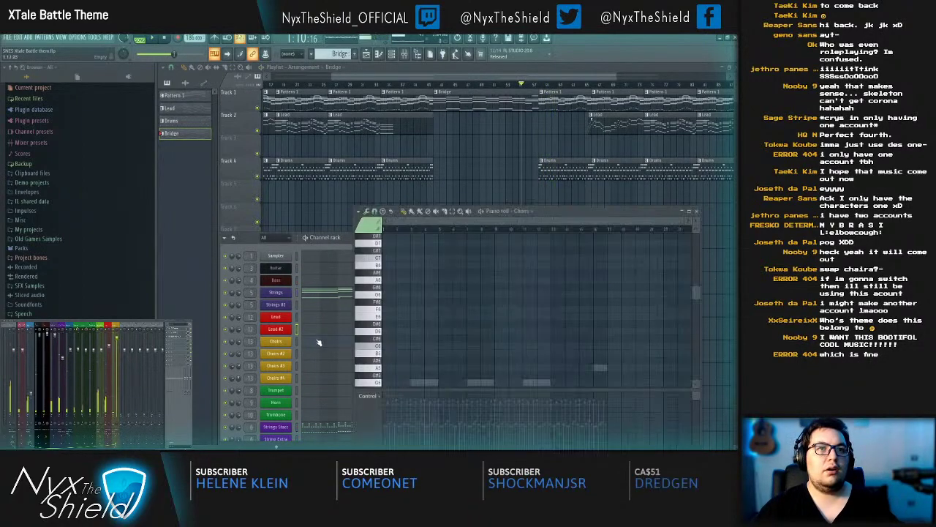
pyautogui.press('space')
pyautogui.keyDown('ctrl'); pyautogui.click(631, 300); pyautogui.keyUp('ctrl')
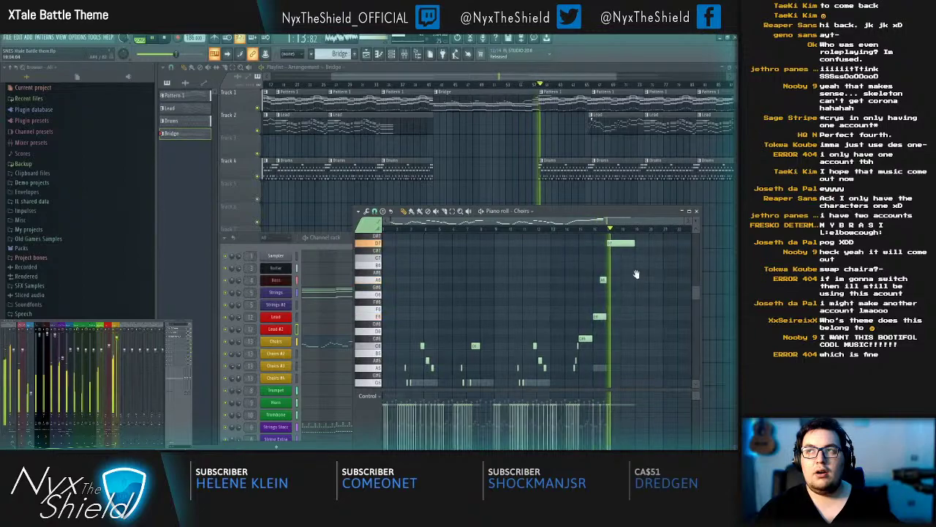
# Step: Listen to the Bridge in the arrangement and reopen the Choirs channel's notes in the Bridge pattern
pyautogui.scroll(2, 625, 307)
pyautogui.press('F7')
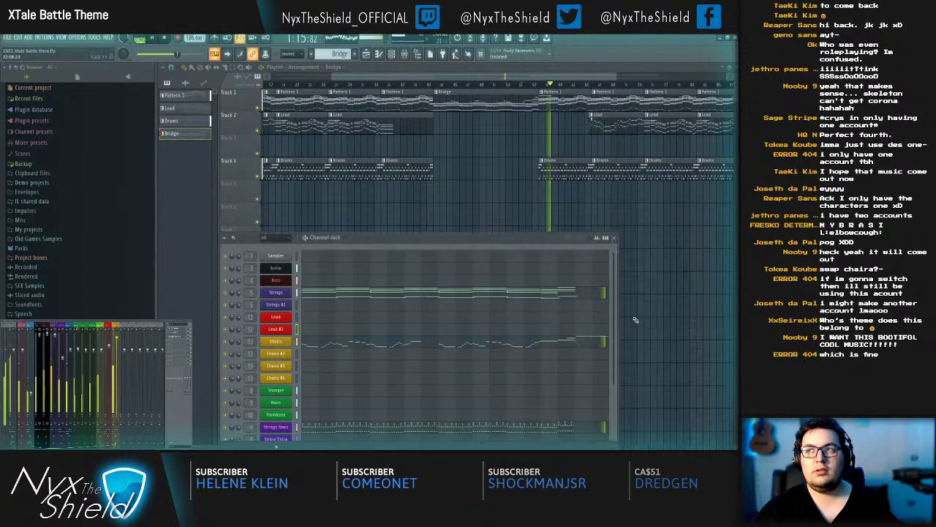
pyautogui.press('F6')
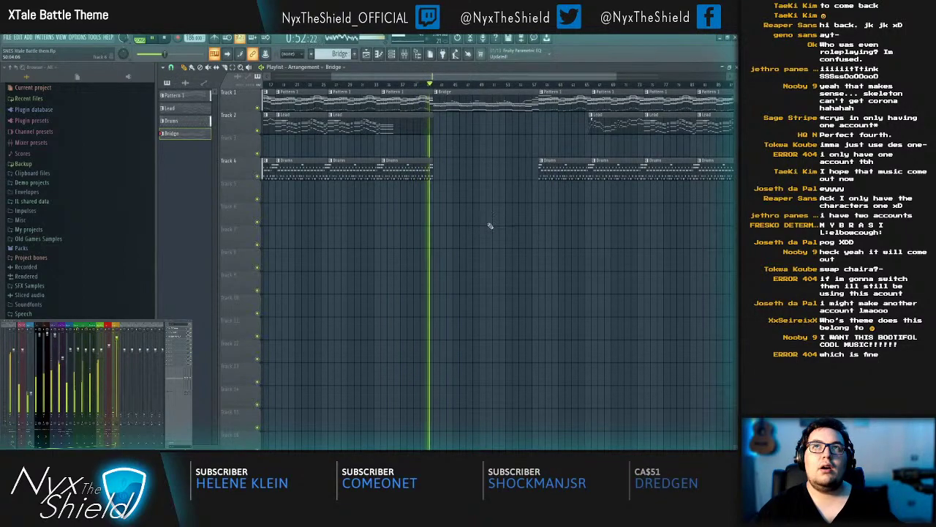
pyautogui.press('F6')
pyautogui.click(327, 343)
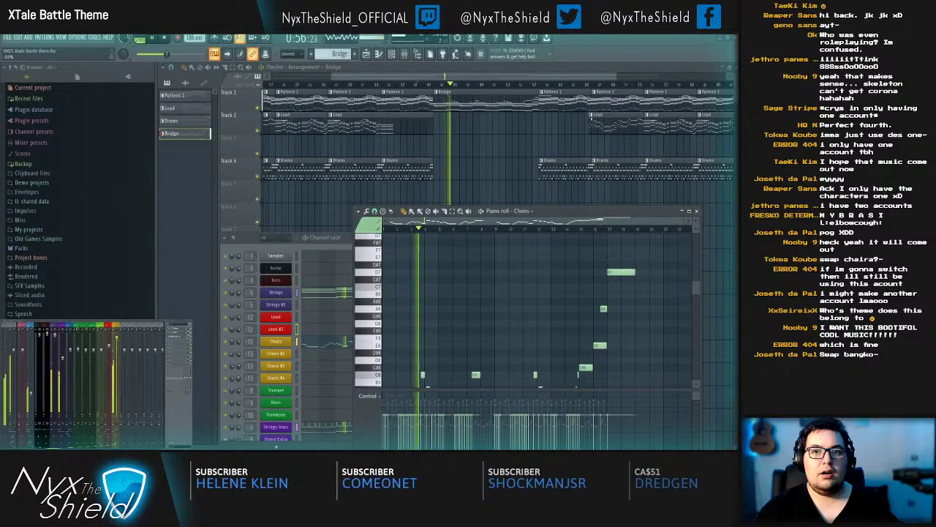
pyautogui.scroll(-8, 414, 294)
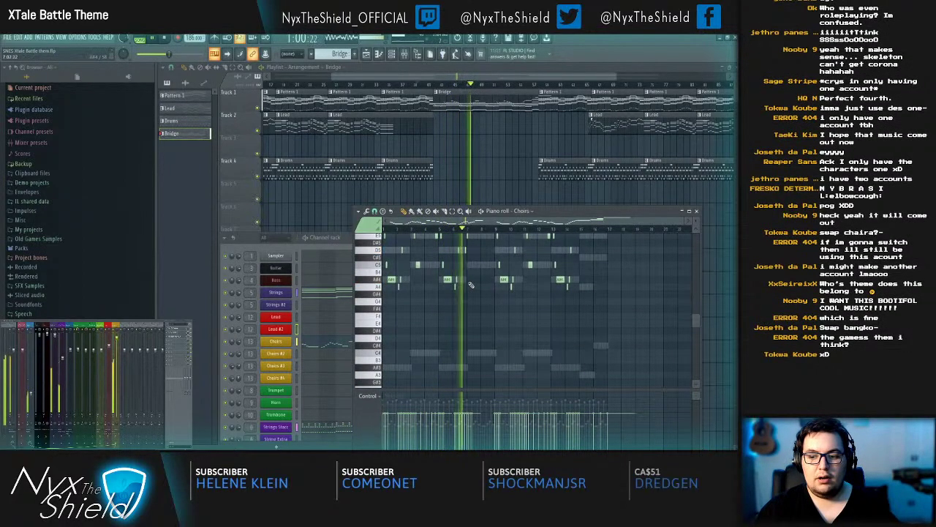
# Step: Add an E6 note to the Choirs melody in the second half of bar 7, starting before the C6 ends
pyautogui.scroll(3, 483, 249)
pyautogui.scroll(4, 490, 237)
pyautogui.scroll(3, 480, 251)
pyautogui.press('space')
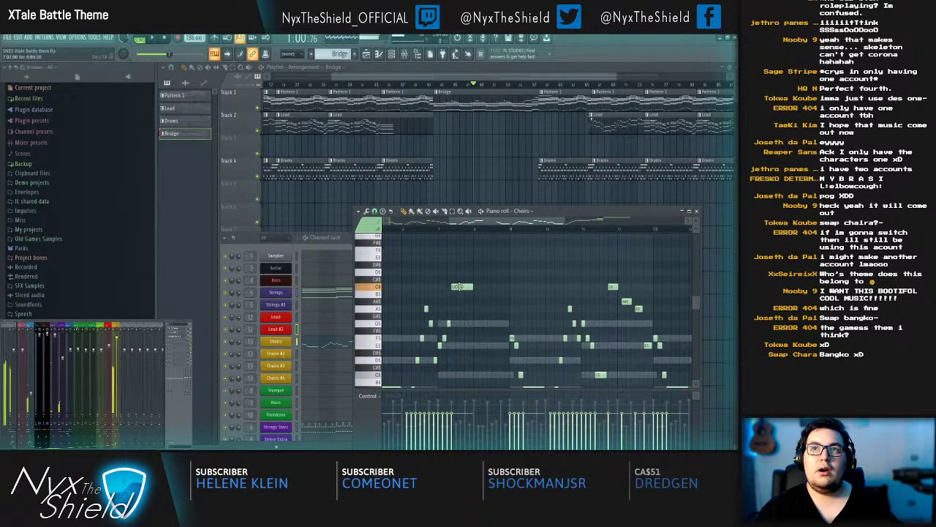
pyautogui.moveTo(459, 261); pyautogui.dragTo(472, 256)
pyautogui.press('space')
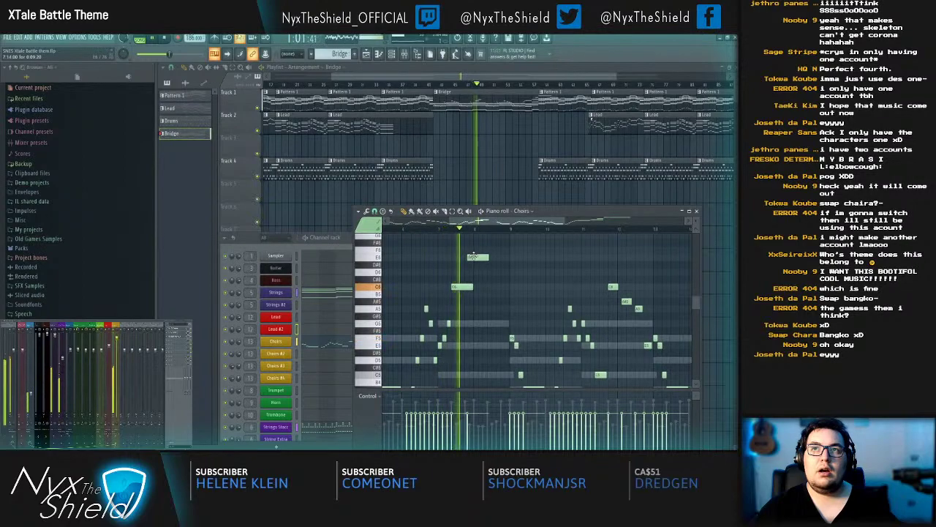
pyautogui.press('space')
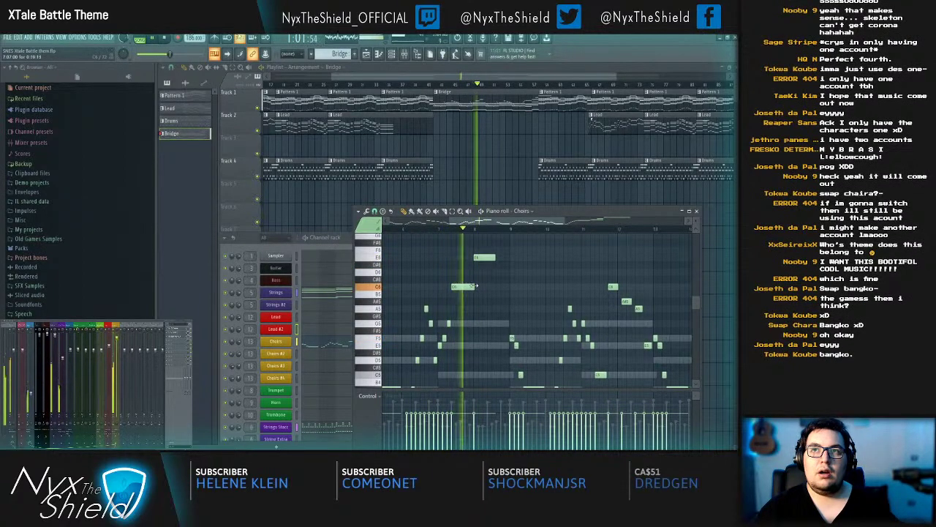
pyautogui.press('space')
pyautogui.moveTo(484, 258); pyautogui.dragTo(475, 259)
pyautogui.press('space')
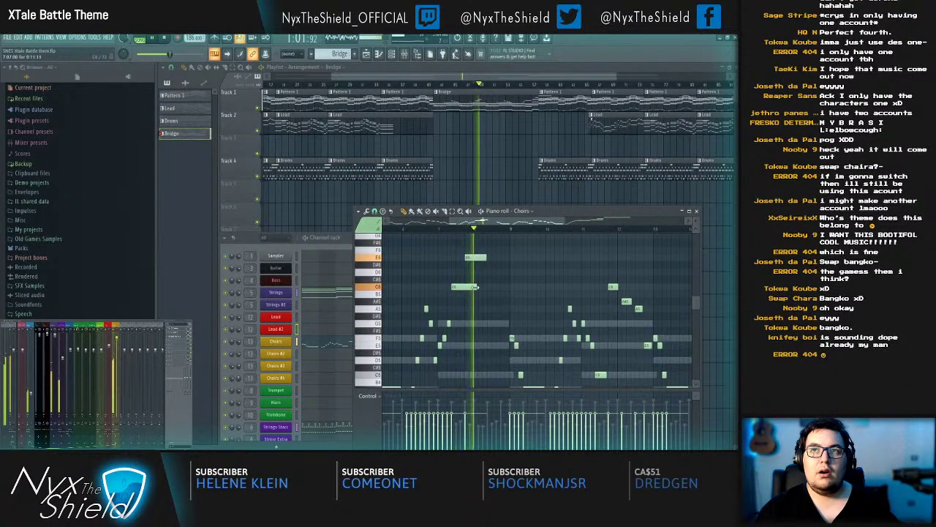
# Step: Trim the C6 in bar 7, lengthen the following E6 to the start of bar 9, and save the project
pyautogui.press('space')
pyautogui.scroll(2, 479, 278)
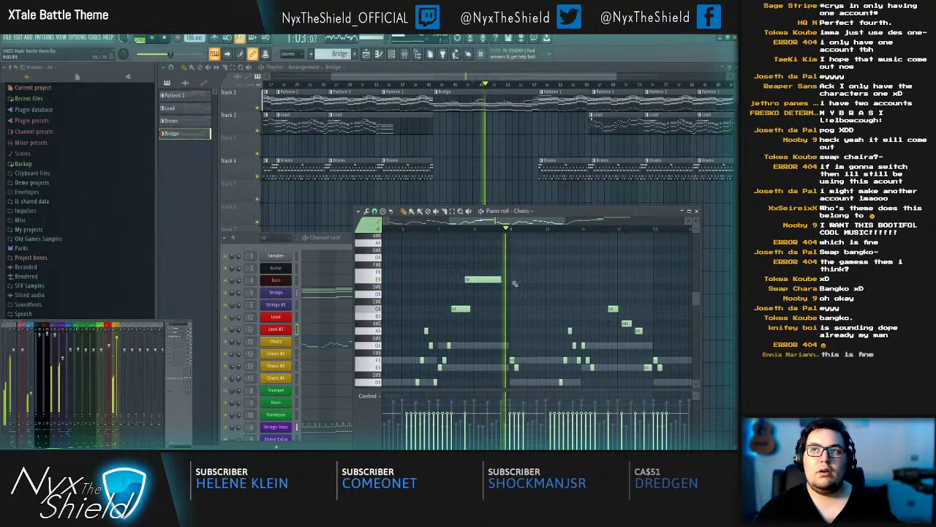
pyautogui.moveTo(501, 278); pyautogui.dragTo(510, 280)
pyautogui.press('space')
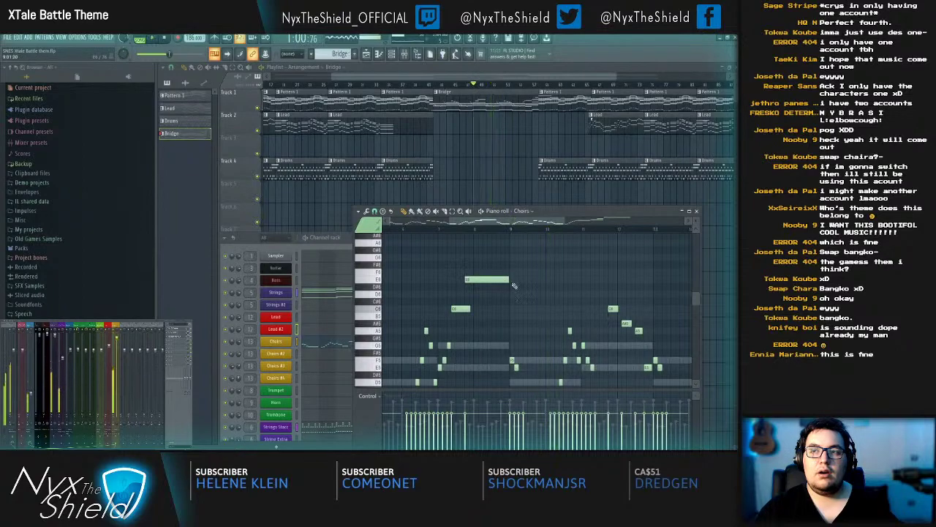
pyautogui.hotkey('ctrl', 's')
# Step: Raise the Choirs notes from bar 9 through the long C#6 and E6 at bars 15 and 16 by one octave
pyautogui.scroll(-2, 532, 311)
pyautogui.press('space')
pyautogui.scroll(-1, 517, 264)
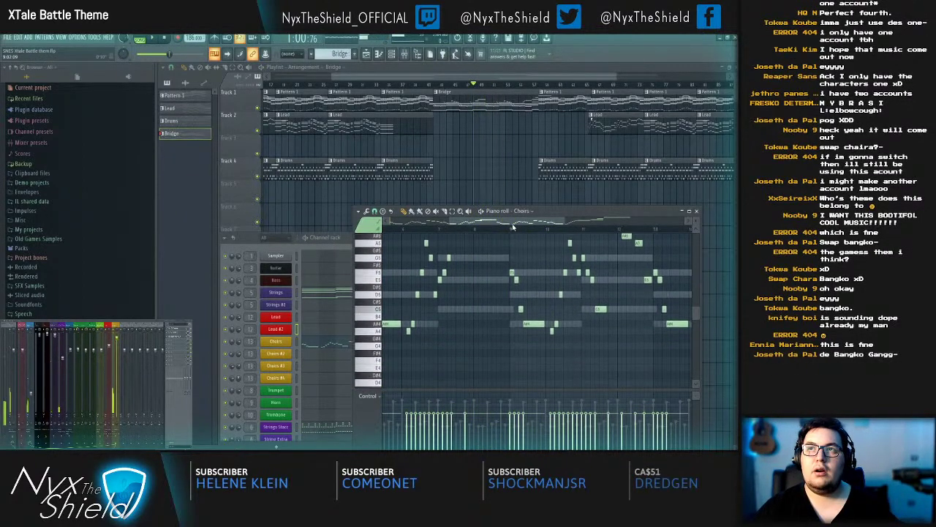
pyautogui.scroll(2, 495, 293)
pyautogui.moveTo(493, 285); pyautogui.dragTo(682, 387)
pyautogui.scroll(4, 629, 329)
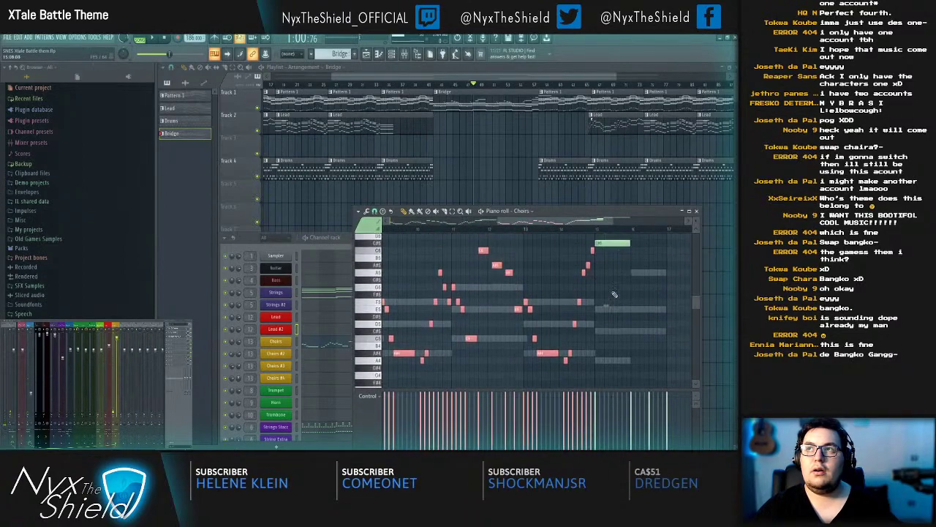
pyautogui.keyDown('ctrl'); pyautogui.keyDown('shift'); pyautogui.click(616, 283); pyautogui.keyUp('shift'); pyautogui.keyUp('ctrl')
pyautogui.keyDown('ctrl'); pyautogui.keyDown('shift'); pyautogui.click(646, 261); pyautogui.keyUp('shift'); pyautogui.keyUp('ctrl')
pyautogui.hscroll(-3, 544, 286)
pyautogui.scroll(1, 556, 286)
pyautogui.press('space')
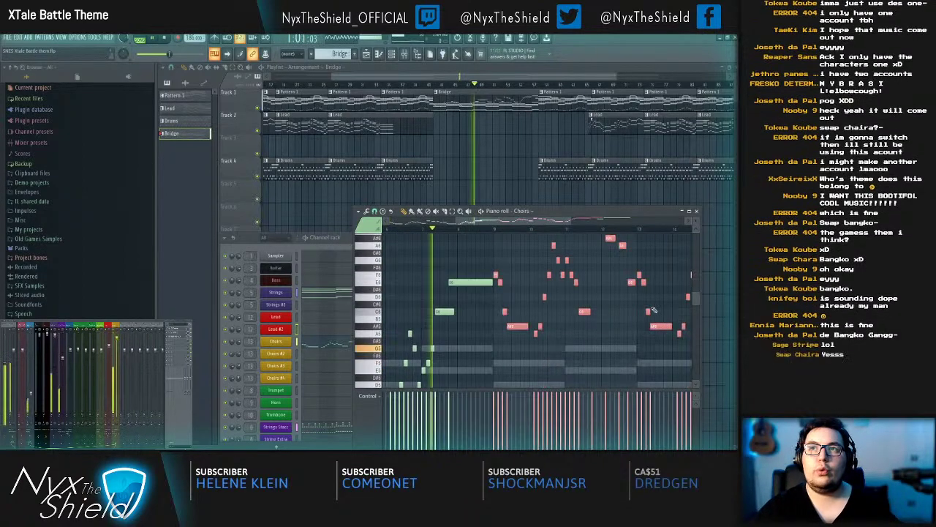
pyautogui.click(505, 274)
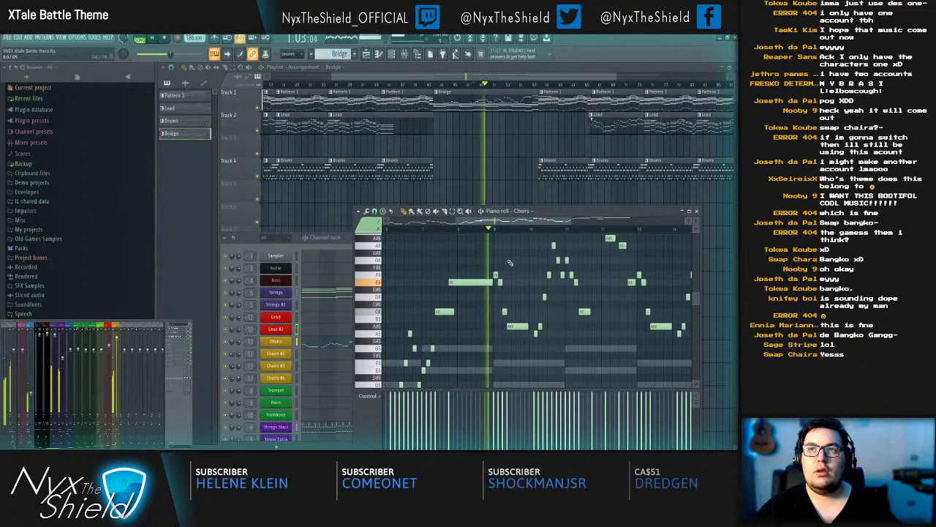
# Step: Play the Choirs melody from bar 9 onward, replaying the passages from bars 10 and 13 to check the octave change
pyautogui.scroll(2, 509, 281)
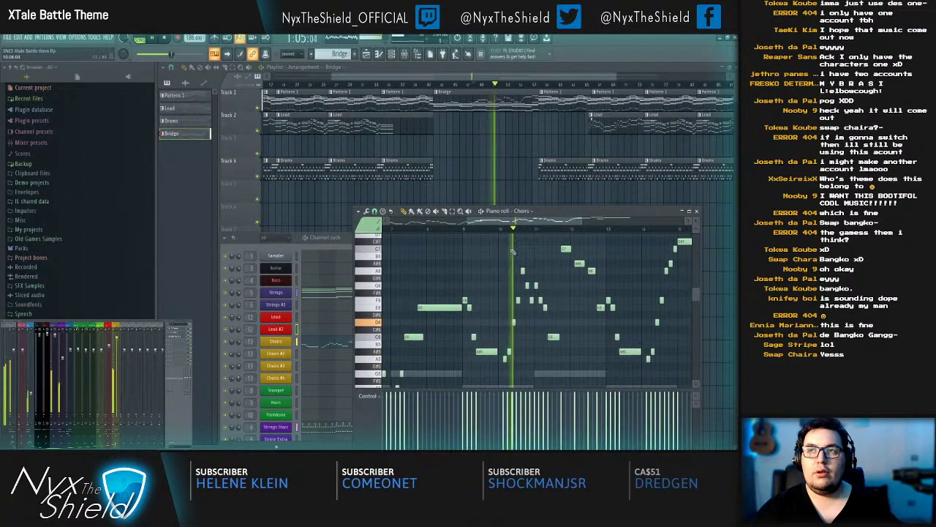
pyautogui.scroll(2, 512, 256)
pyautogui.press('space')
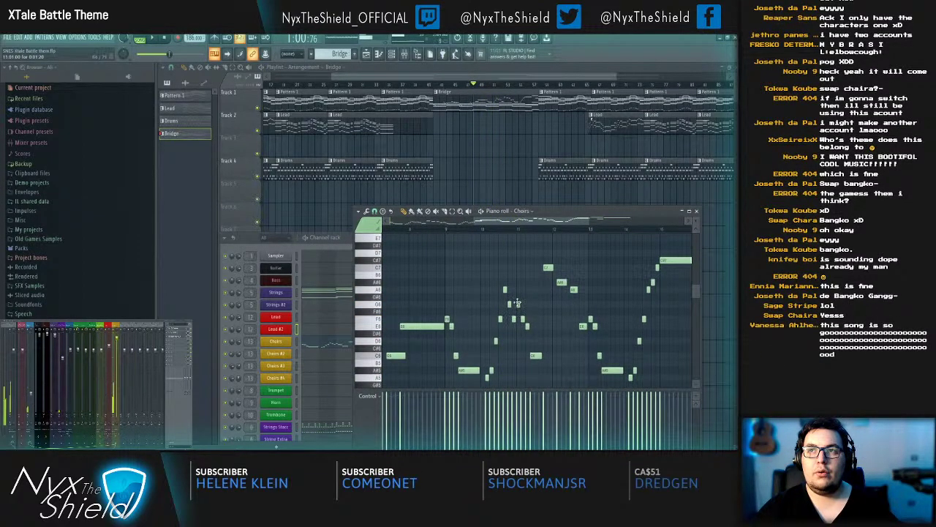
pyautogui.click(489, 229)
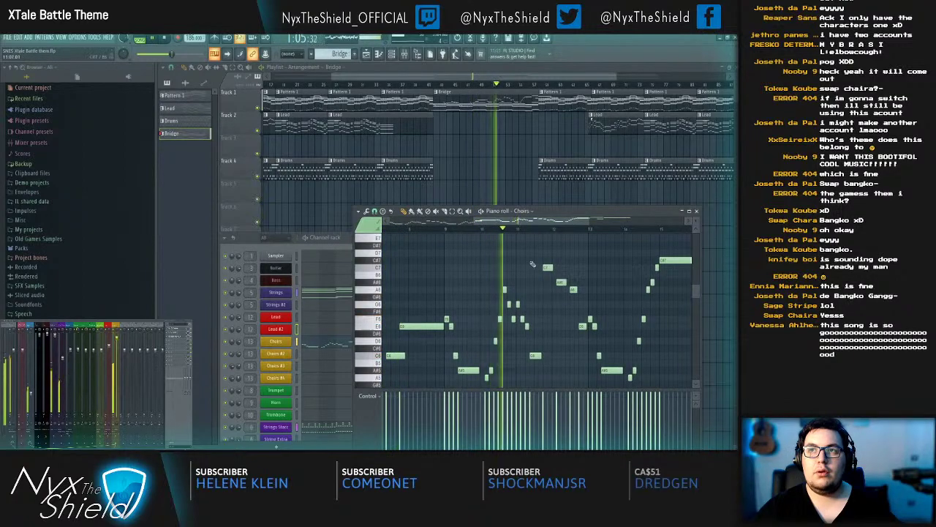
pyautogui.scroll(4, 386, 342)
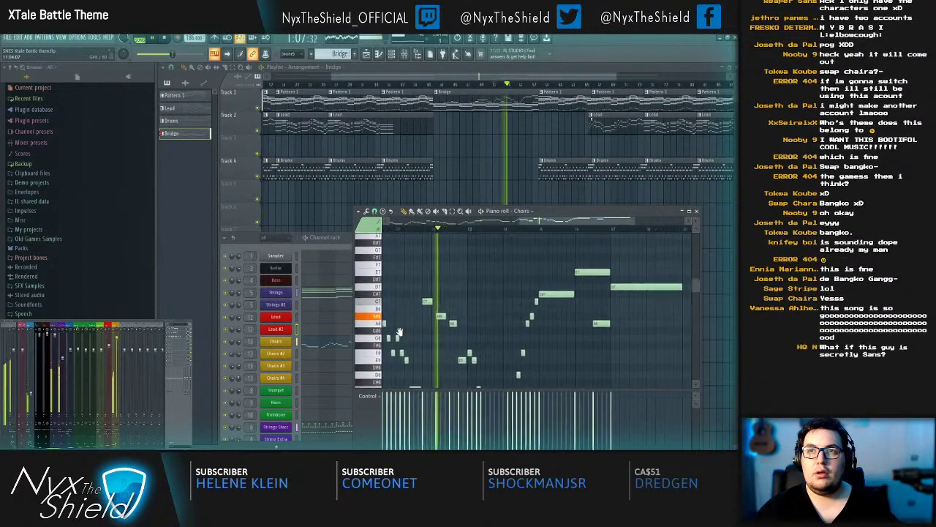
pyautogui.scroll(-4, 386, 342)
pyautogui.press('space')
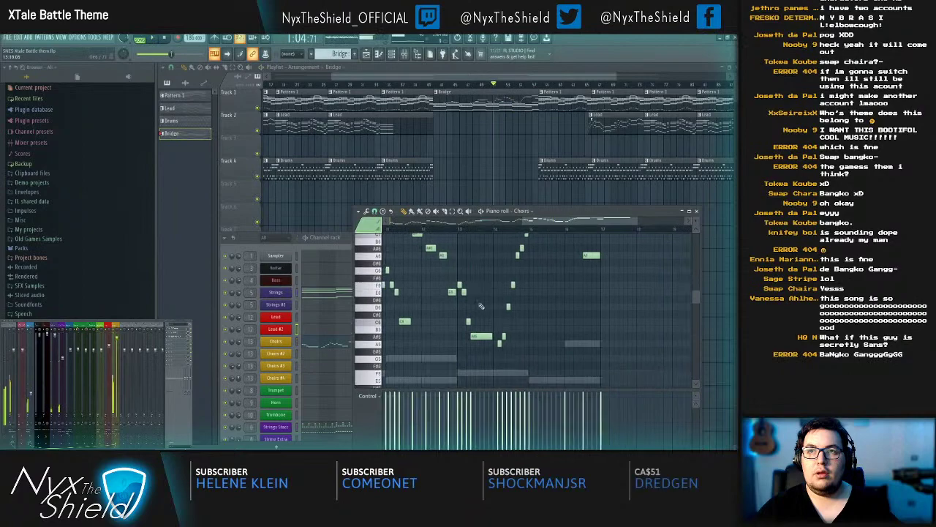
pyautogui.click(471, 230)
pyautogui.scroll(-1, 468, 293)
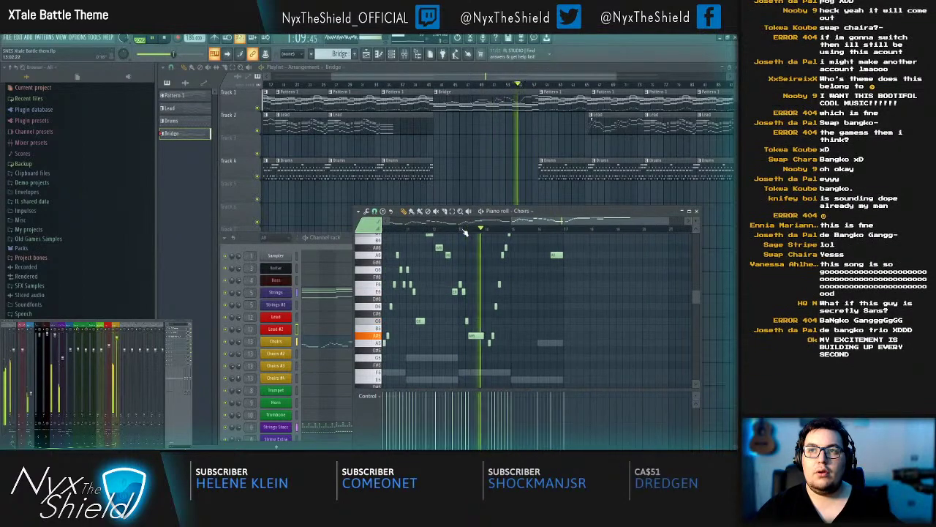
pyautogui.scroll(3, 525, 315)
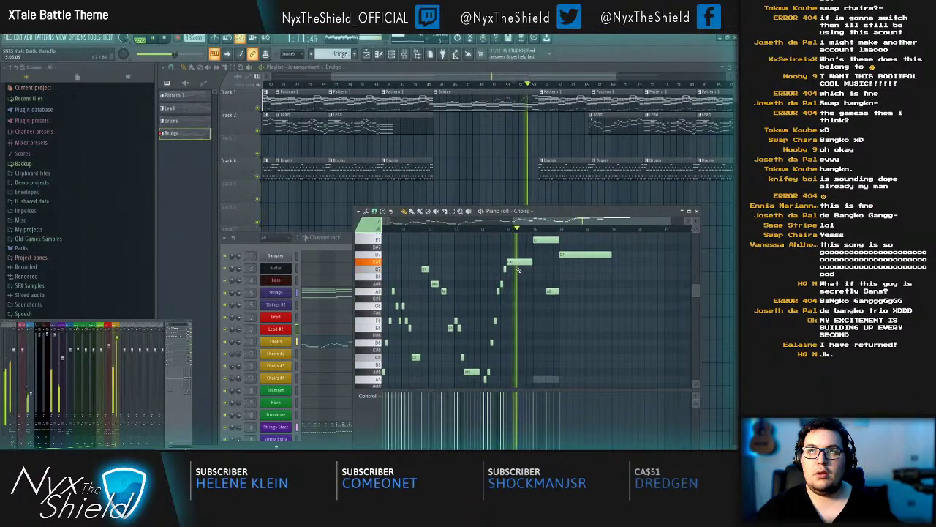
# Step: Try raising the A6 in bar 16 by an octave to A7 and replay the ending from bar 16
pyautogui.scroll(2, 576, 326)
pyautogui.keyDown('ctrl'); pyautogui.click(554, 336); pyautogui.keyUp('ctrl')
pyautogui.hotkey('ctrl', 'Up')
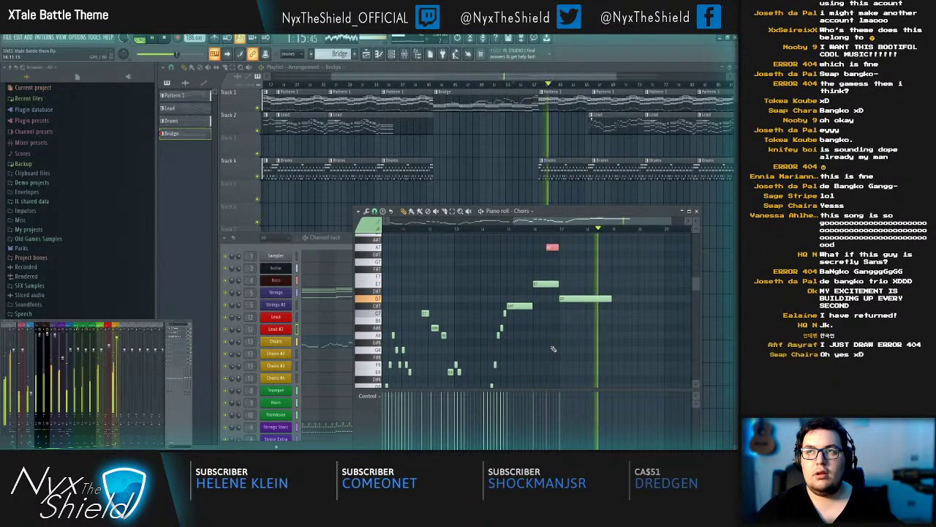
pyautogui.click(536, 231)
pyautogui.scroll(3, 545, 328)
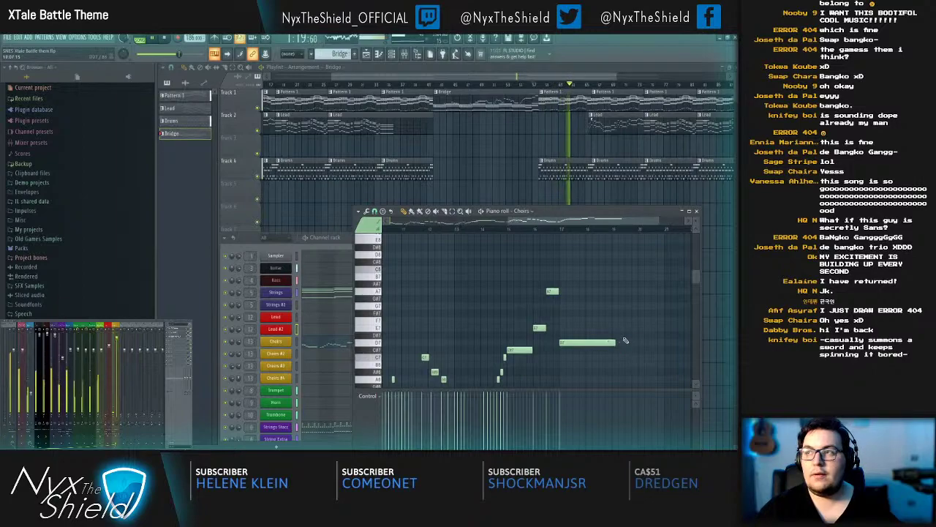
# Step: Close the Choirs note editor and listen to the Bridge within the full arrangement
pyautogui.press('F7')
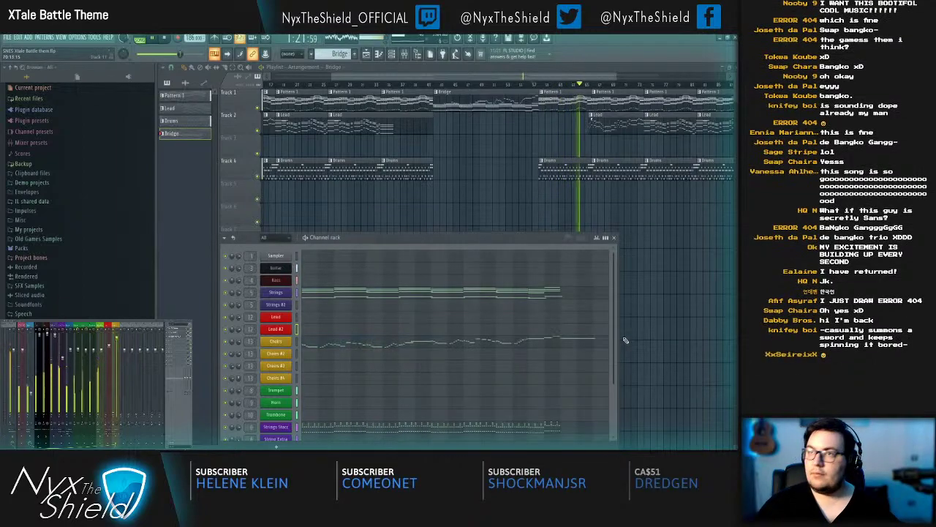
pyautogui.press('F6')
pyautogui.scroll(-3, 534, 85)
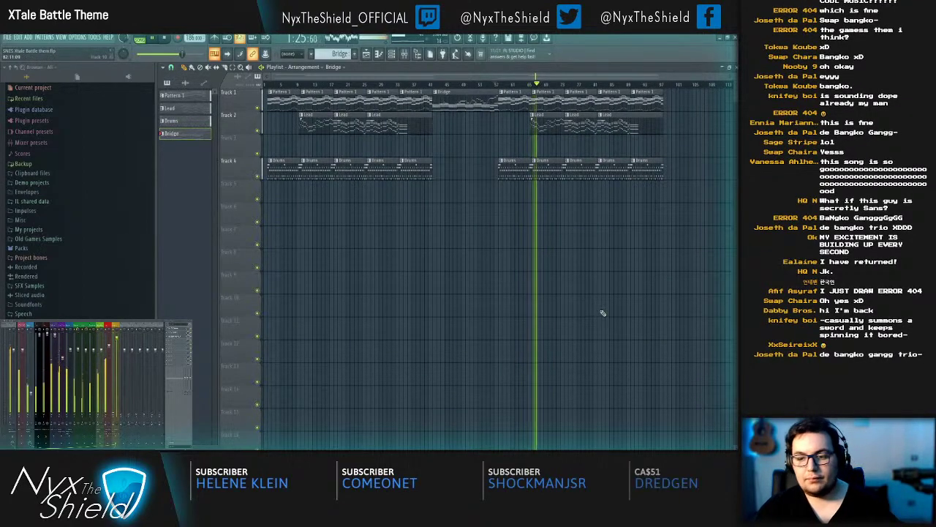
pyautogui.press('F6')
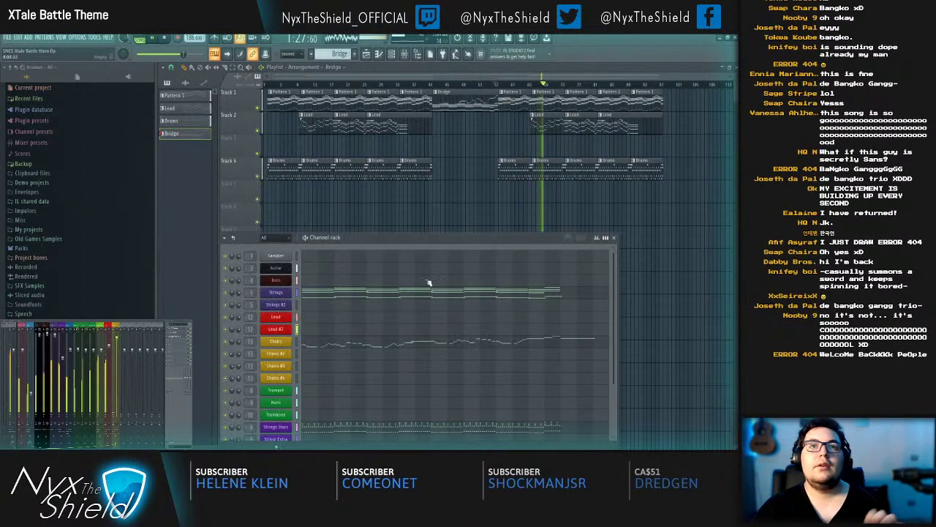
pyautogui.press('F6')
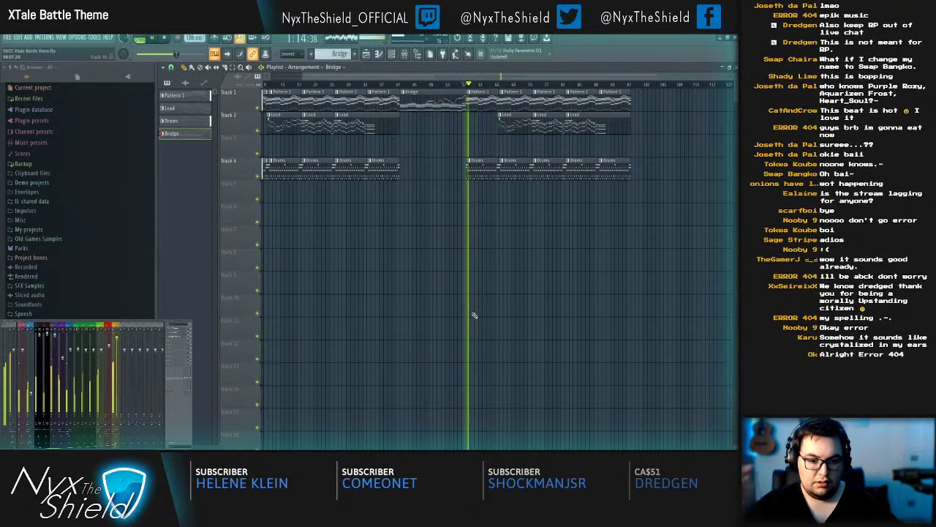
# Step: Reopen the Choirs notes, try raising the closing D7 by an octave to D8, and replay it from bar 17
pyautogui.press('F6')
pyautogui.click(559, 338)
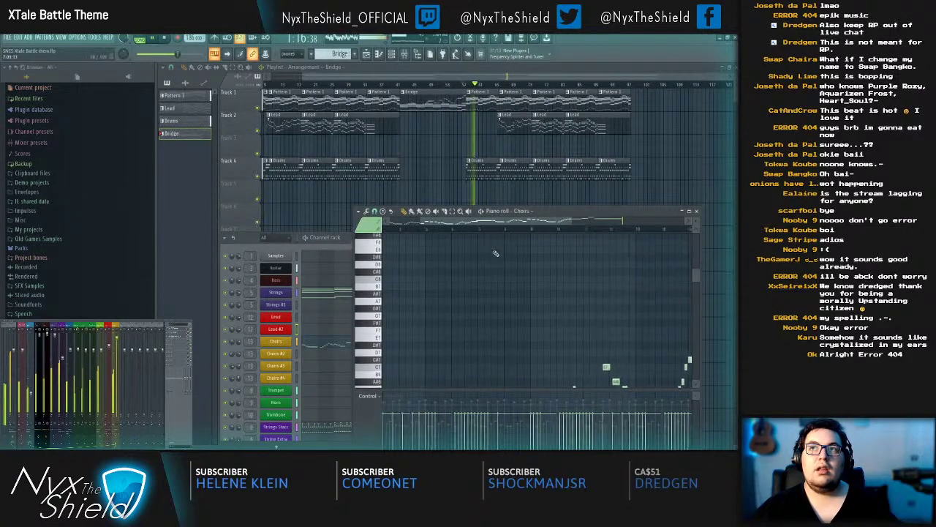
pyautogui.keyDown('ctrl'); pyautogui.click(499, 341); pyautogui.keyUp('ctrl')
pyautogui.hotkey('ctrl', 'Up')
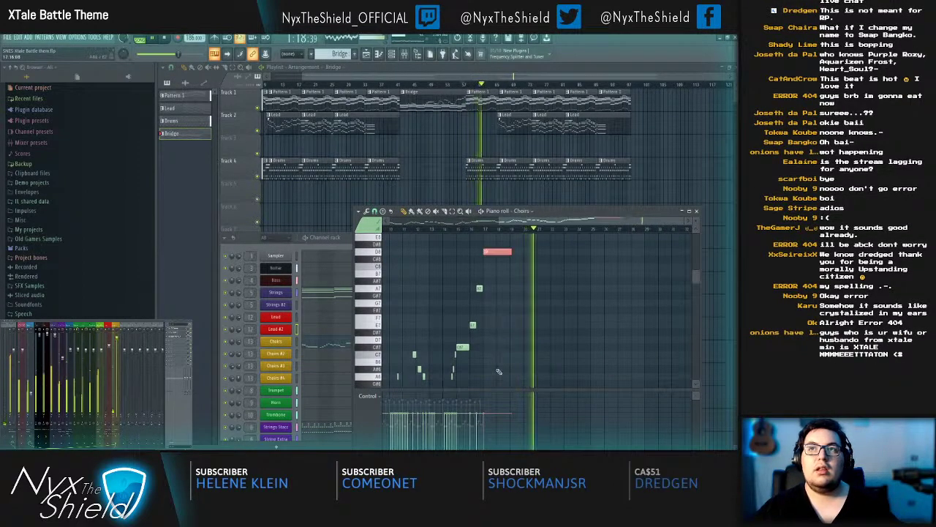
pyautogui.click(484, 230)
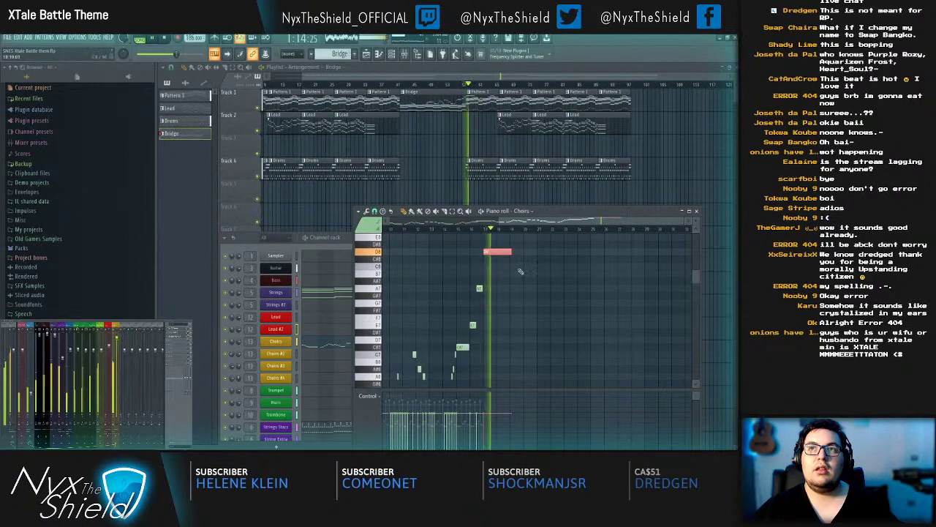
# Step: Lower the closing D8, the E7 and the A7 in the Choirs melody by one octave each and replay the ending
pyautogui.hotkey('ctrl', 'Down')
pyautogui.moveTo(505, 256); pyautogui.dragTo(472, 326)
pyautogui.hotkey('ctrl', 'Down')
pyautogui.click(453, 229)
pyautogui.scroll(-3, 472, 241)
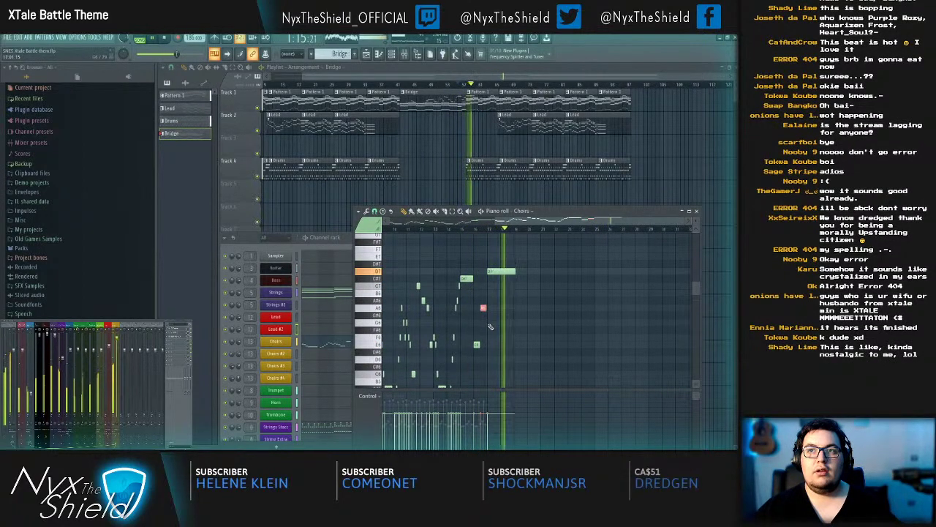
# Step: Copy all the Strings chords of the Bridge pattern into the String Extra channel
pyautogui.press('Escape')
pyautogui.scroll(-4, 479, 358)
pyautogui.scroll(2, 322, 348)
pyautogui.click(343, 269)
pyautogui.hotkey('ctrl', 'a')
pyautogui.press('Escape')
pyautogui.press('space')
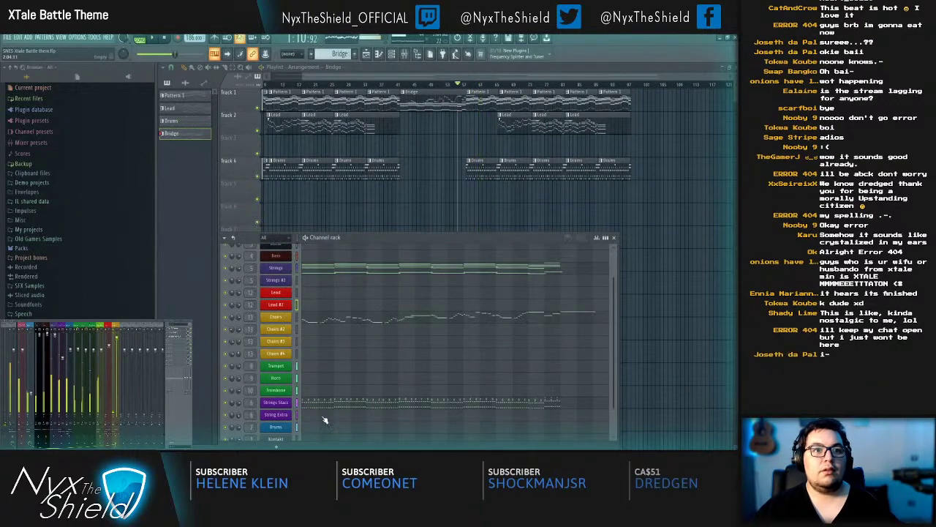
pyautogui.press('F7')
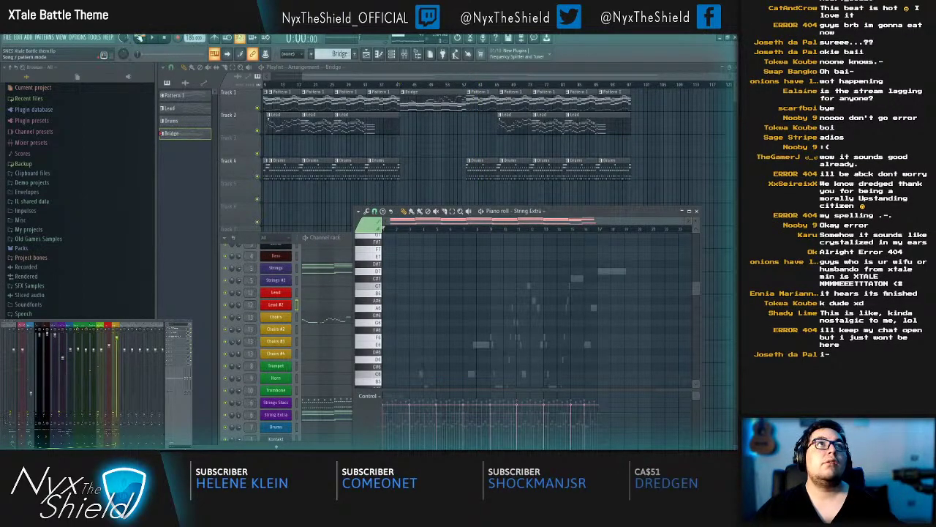
# Step: Deselect the pasted String Extra notes and play back the Bridge pattern on its own
pyautogui.press('space')
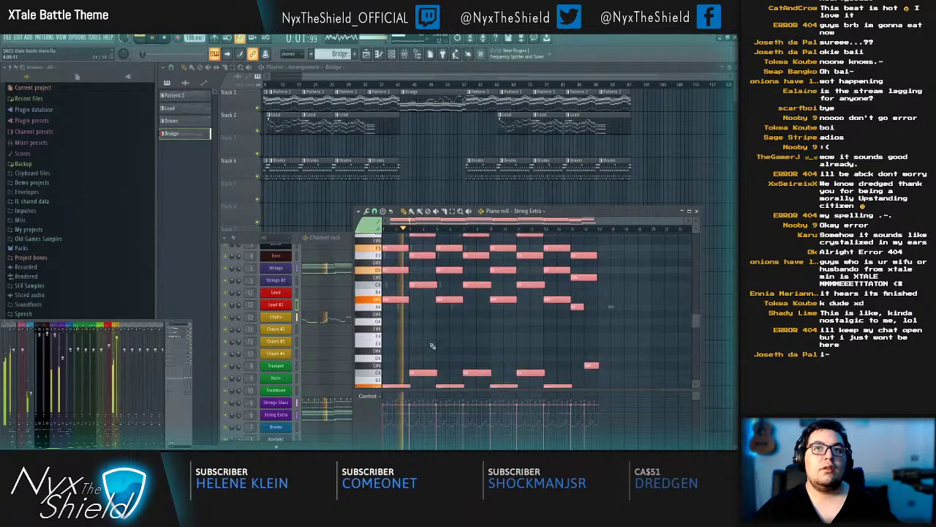
pyautogui.scroll(-2, 436, 341)
pyautogui.hotkey('ctrl', 'd')
pyautogui.scroll(2, 454, 306)
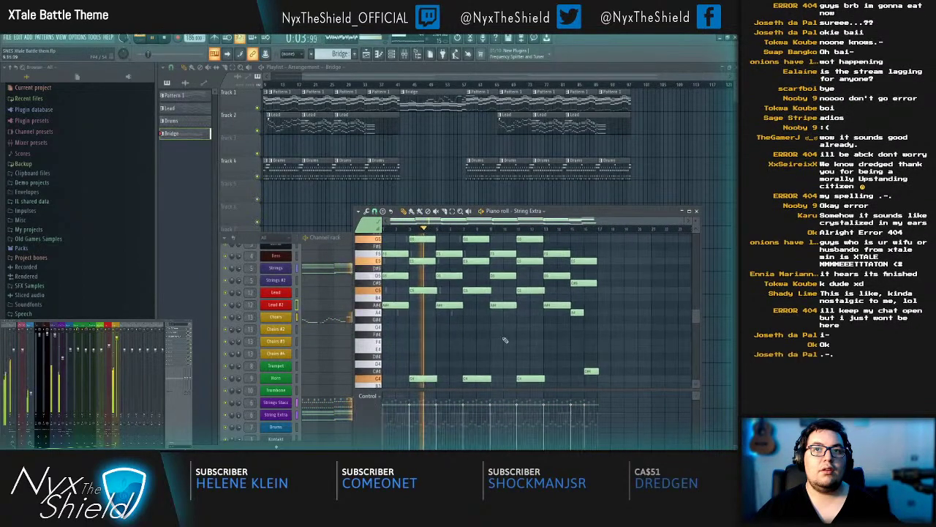
# Step: Reduce the String Extra part to its low line on A#3, C4, A3 and C#4, and duplicate that line one octave higher
pyautogui.press('F7')
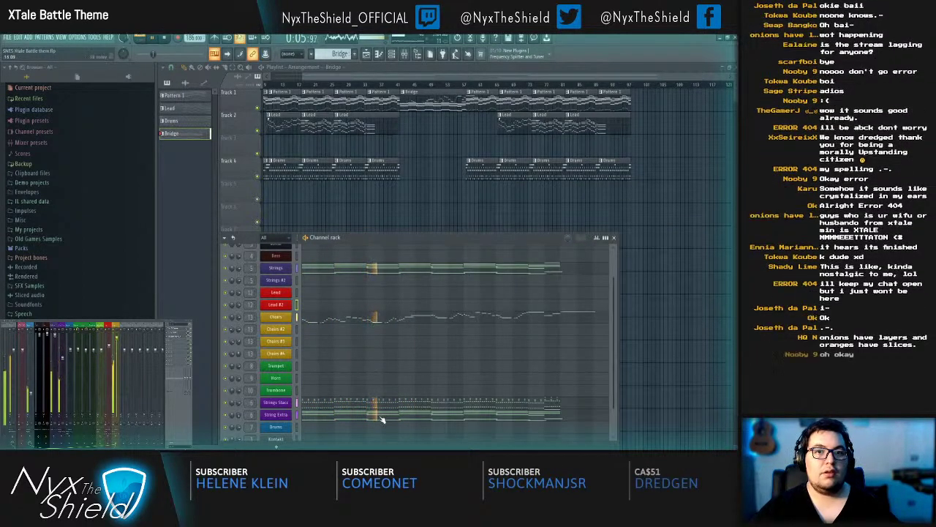
pyautogui.click(382, 416)
pyautogui.scroll(-4, 560, 290)
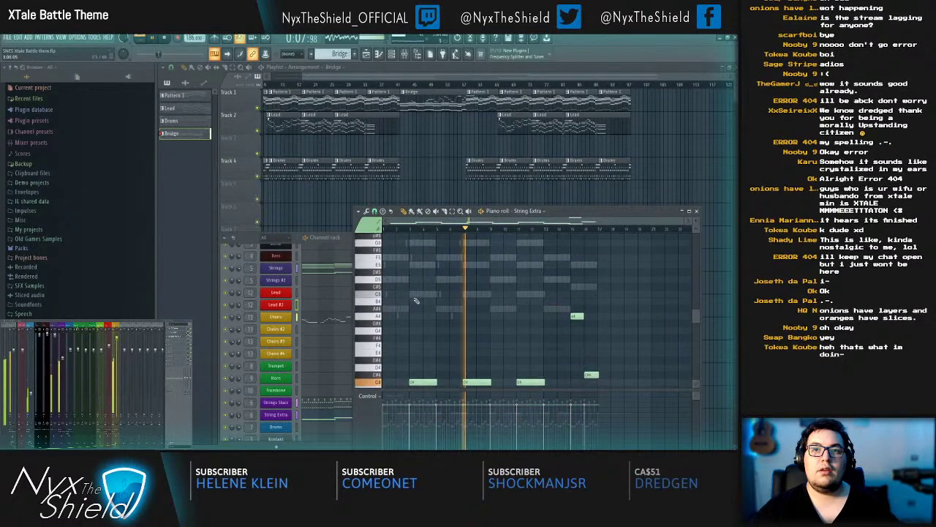
pyautogui.scroll(1, 560, 290)
pyautogui.hotkey('ctrl', 'a')
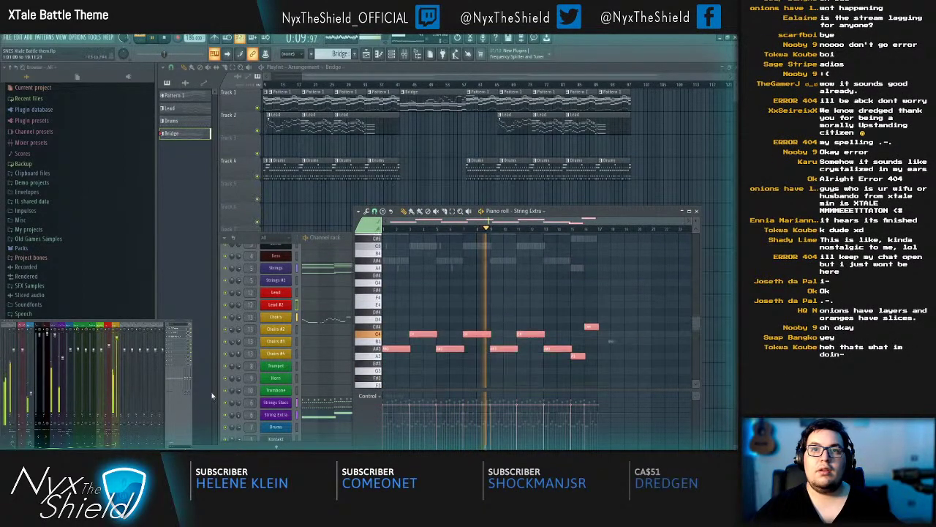
pyautogui.keyDown('shift'); pyautogui.click(393, 350); pyautogui.keyUp('shift')
pyautogui.hotkey('ctrl', 'Up')
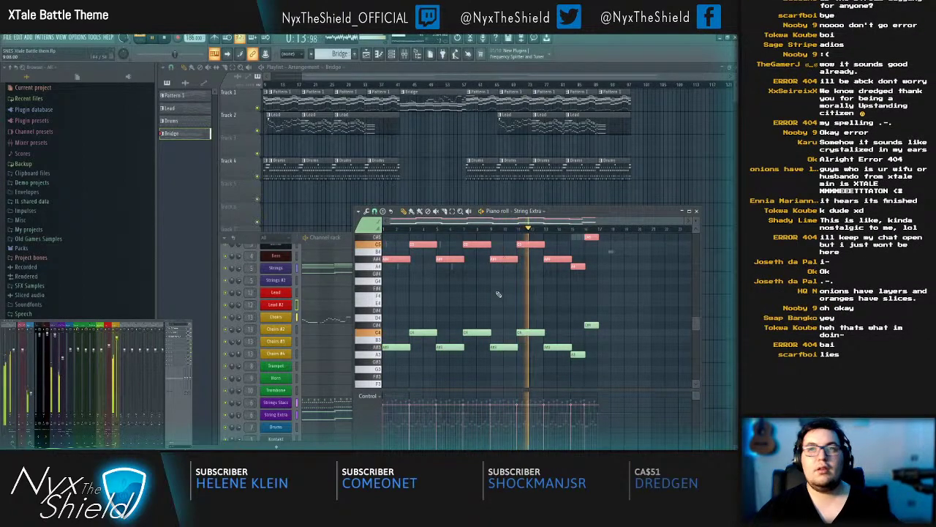
# Step: Reopen the String Extra notes and play back the closing bars of the Bridge pattern
pyautogui.press('F7')
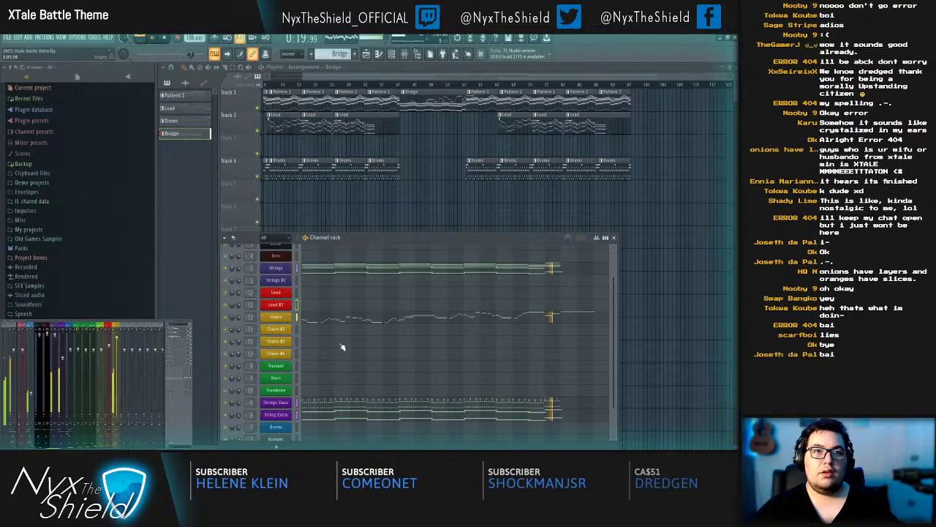
pyautogui.click(557, 414)
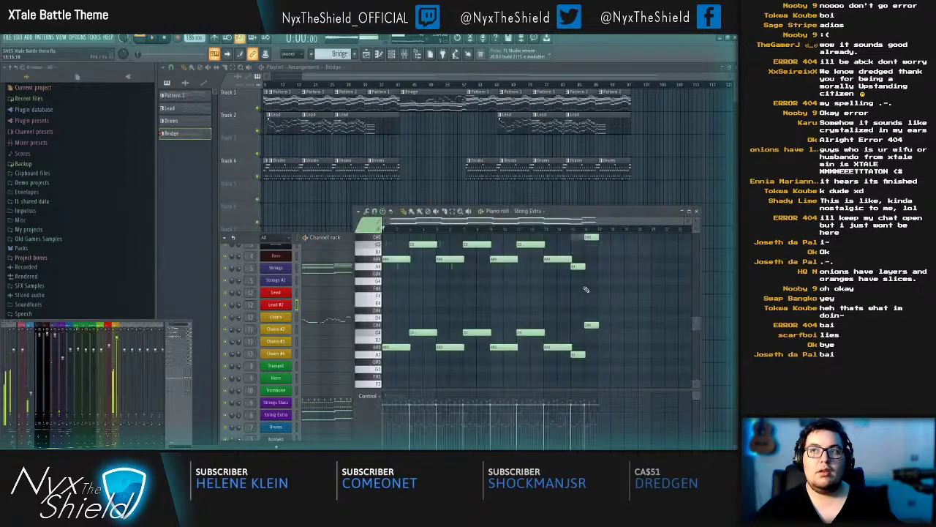
pyautogui.press('space')
pyautogui.press('space')
pyautogui.scroll(4, 471, 230)
pyautogui.moveTo(541, 276); pyautogui.dragTo(455, 311)
pyautogui.press('space')
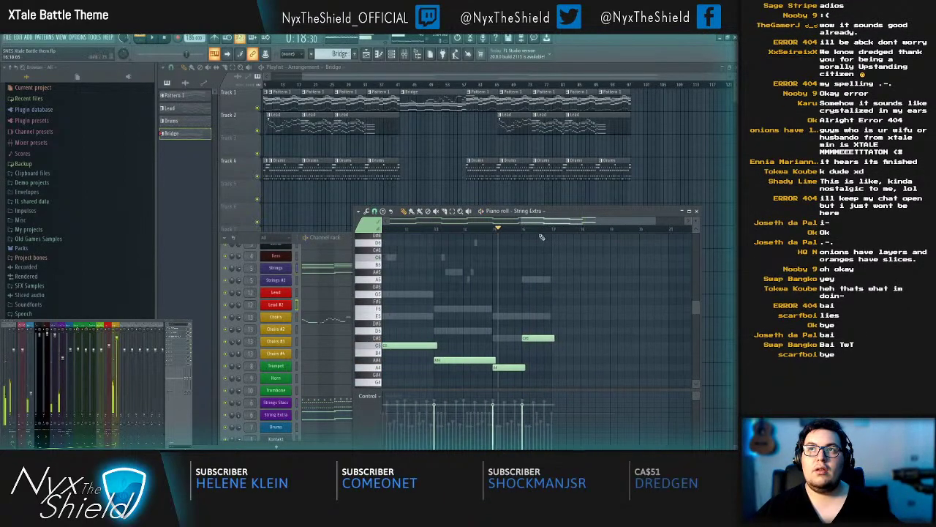
# Step: Add closing A and D notes to String Extra around bar 17 and lower them to A4 and D5
pyautogui.scroll(4, 542, 236)
pyautogui.scroll(3, 542, 271)
pyautogui.click(530, 302)
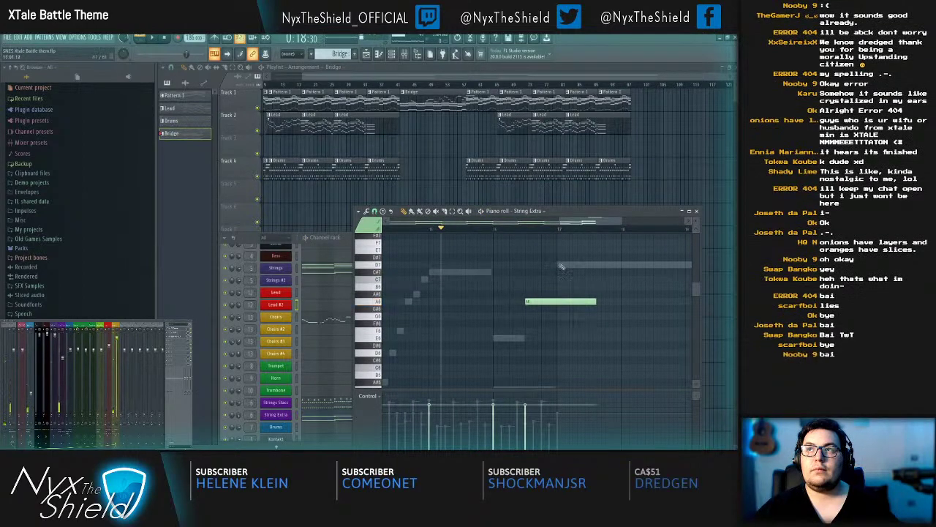
pyautogui.scroll(-5, 543, 348)
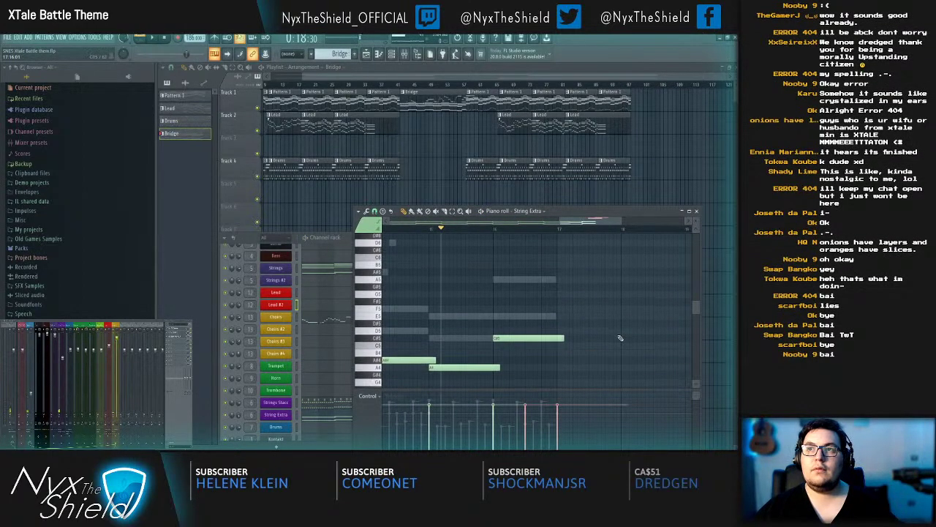
pyautogui.press('space')
pyautogui.scroll(-1, 620, 337)
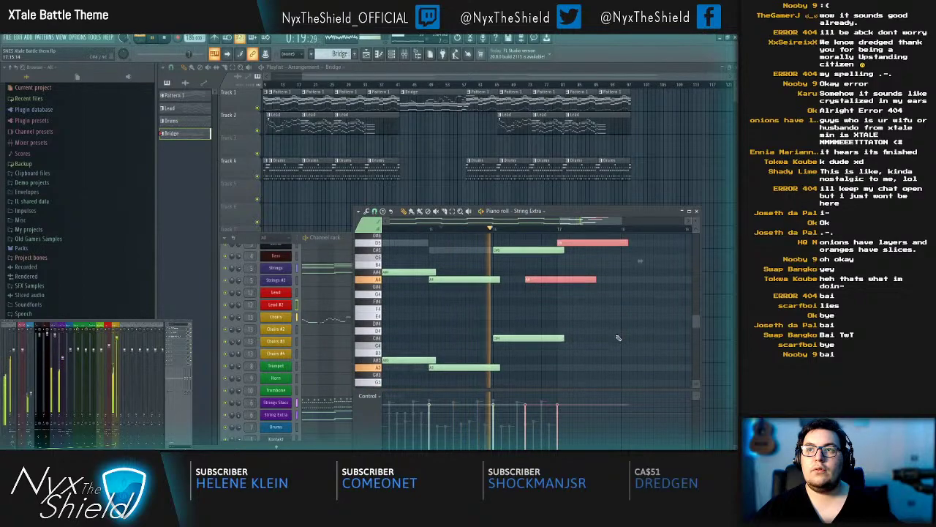
pyautogui.moveTo(612, 319); pyautogui.dragTo(613, 349)
pyautogui.moveTo(603, 304); pyautogui.dragTo(595, 329)
pyautogui.press('space')
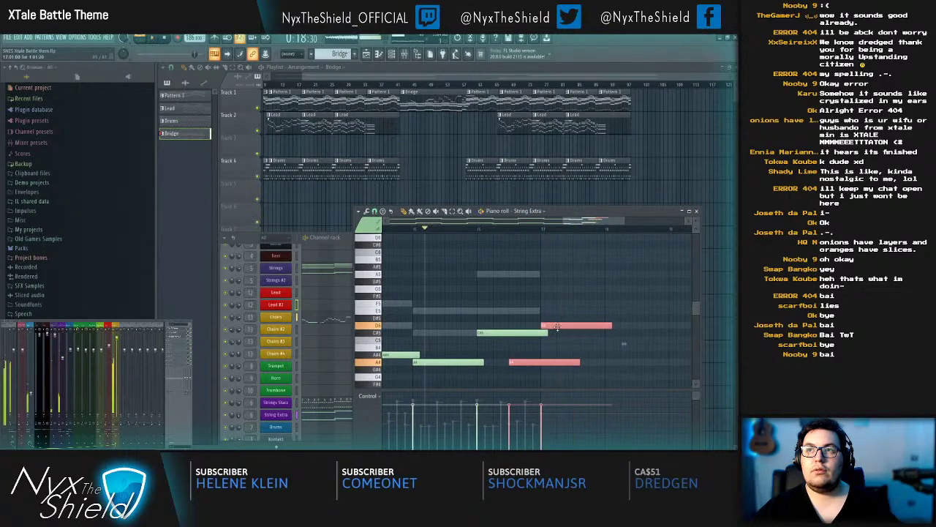
# Step: Duplicate the closing A4 and D5 of String Extra one octave lower and replay the ending from bar 16
pyautogui.scroll(-3, 578, 326)
pyautogui.scroll(-4, 569, 319)
pyautogui.press('space')
pyautogui.moveTo(530, 322); pyautogui.dragTo(531, 295)
pyautogui.click(473, 229)
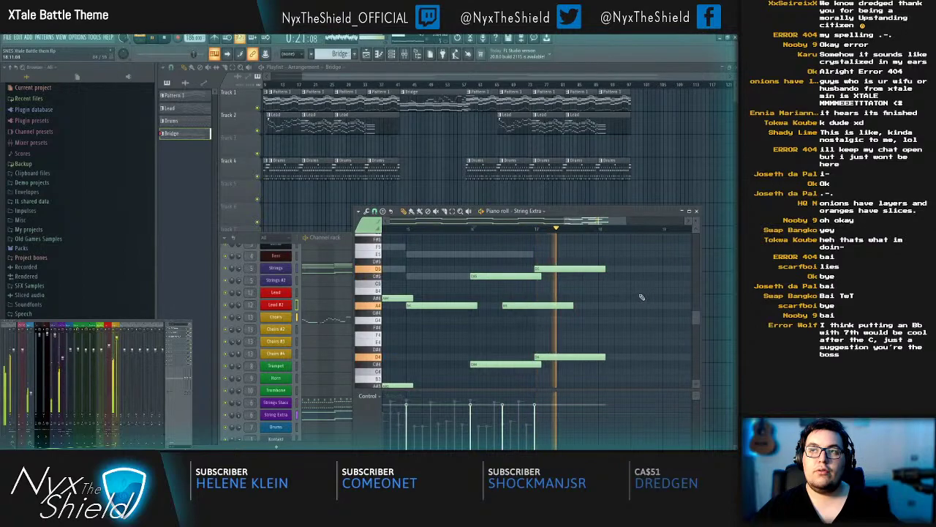
# Step: Close the note editor and play the full arrangement in song mode, following it towards the Bridge
pyautogui.press('F7')
pyautogui.press('F6')
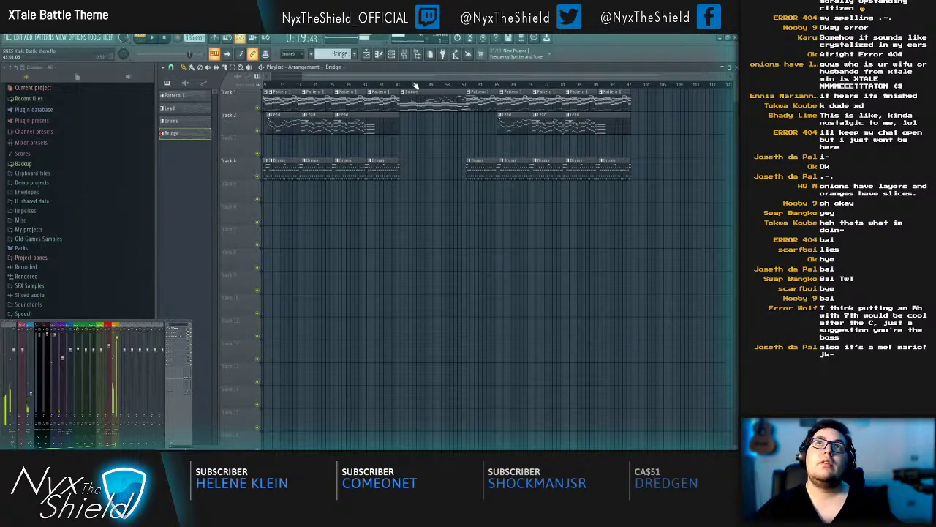
pyautogui.press('l')
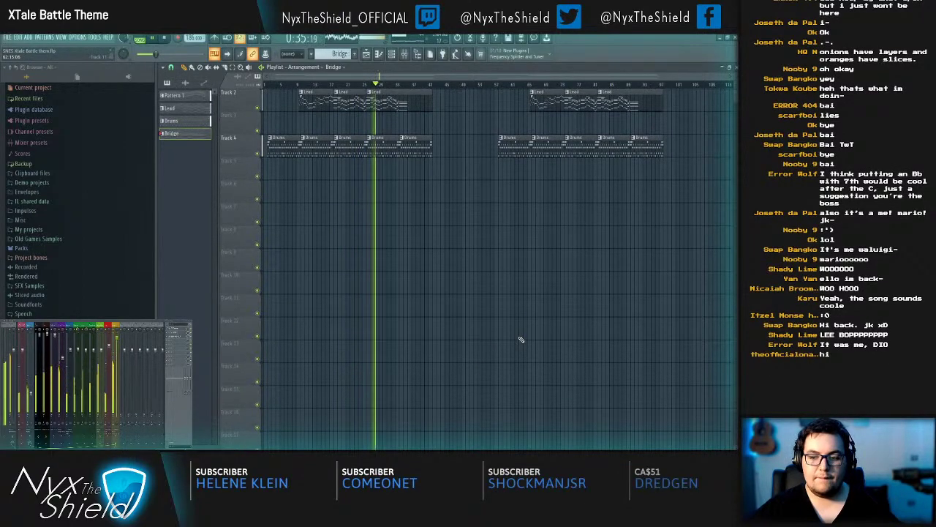
pyautogui.moveTo(534, 337); pyautogui.dragTo(552, 363)
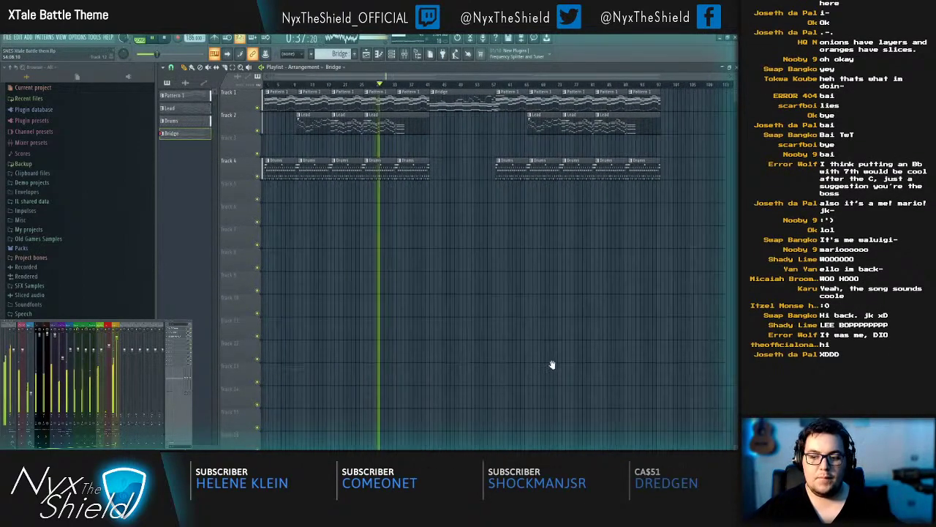
pyautogui.moveTo(564, 330); pyautogui.dragTo(454, 344)
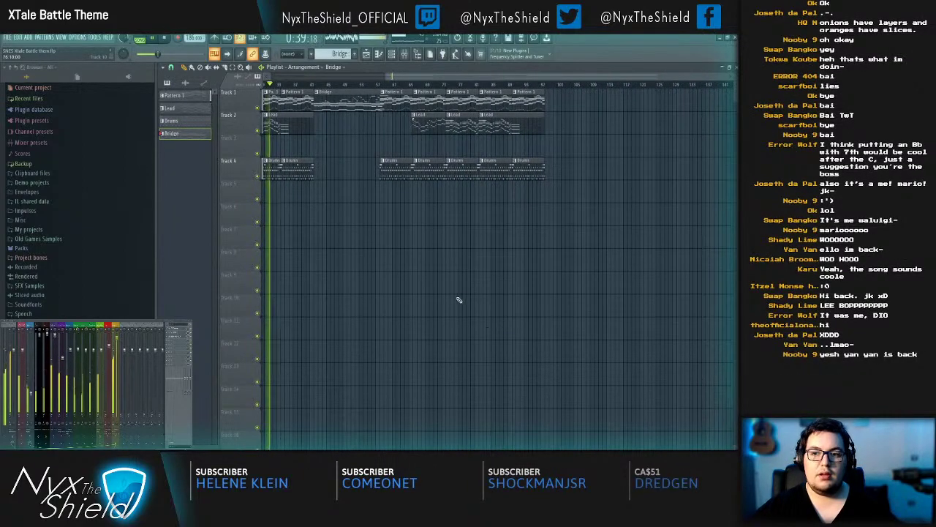
pyautogui.hscroll(-2, 439, 300)
pyautogui.hscroll(-1, 413, 286)
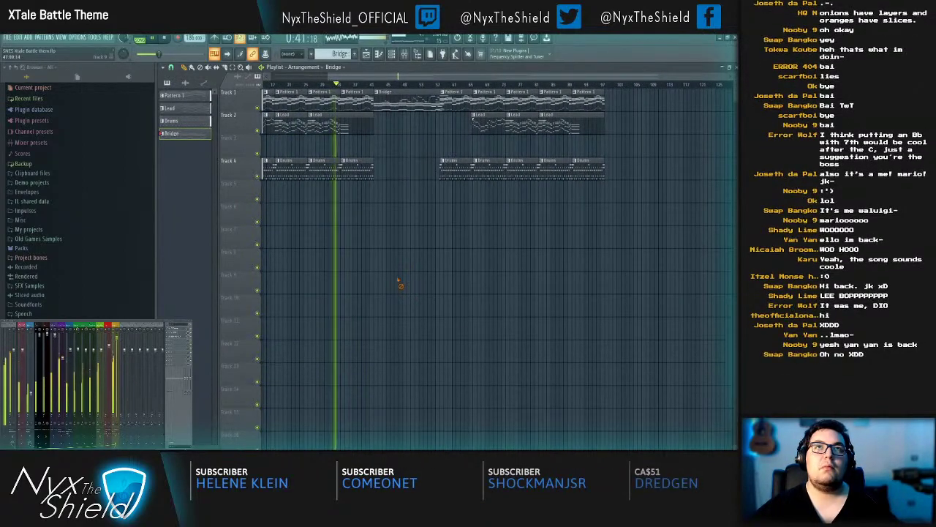
pyautogui.moveTo(398, 281); pyautogui.dragTo(395, 283)
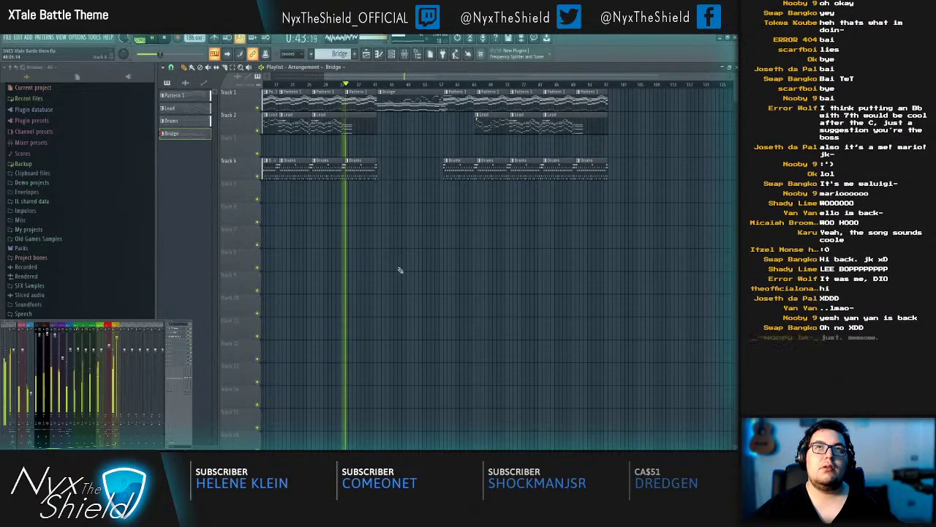
pyautogui.scroll(2, 384, 93)
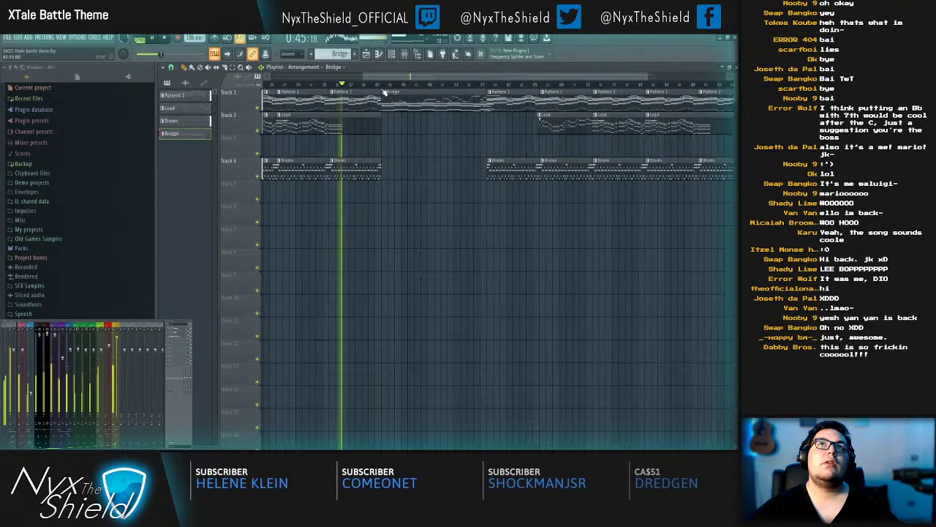
# Step: Try placing a Drums clip on Track 5 at the start of the Bridge, trimmed to its opening hit, and delete it
pyautogui.click(372, 168)
pyautogui.scroll(1, 386, 89)
pyautogui.scroll(2, 386, 89)
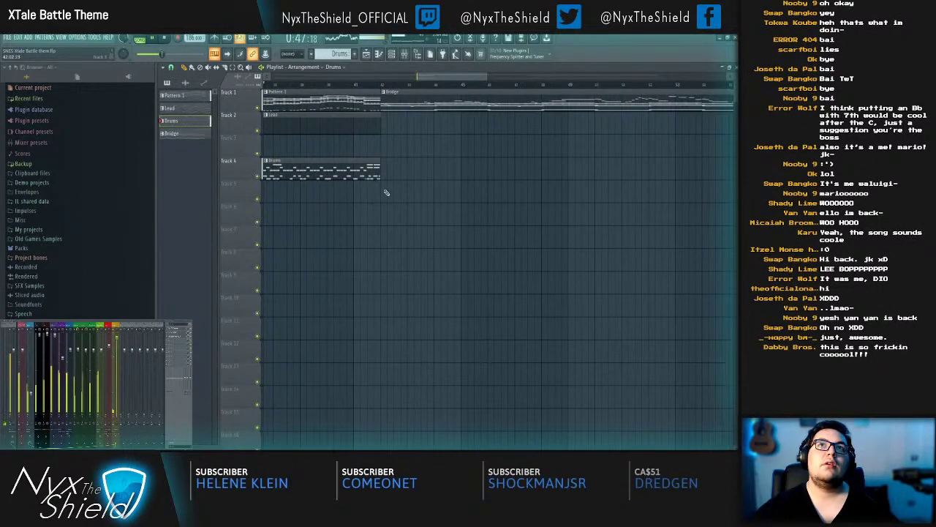
pyautogui.click(390, 193)
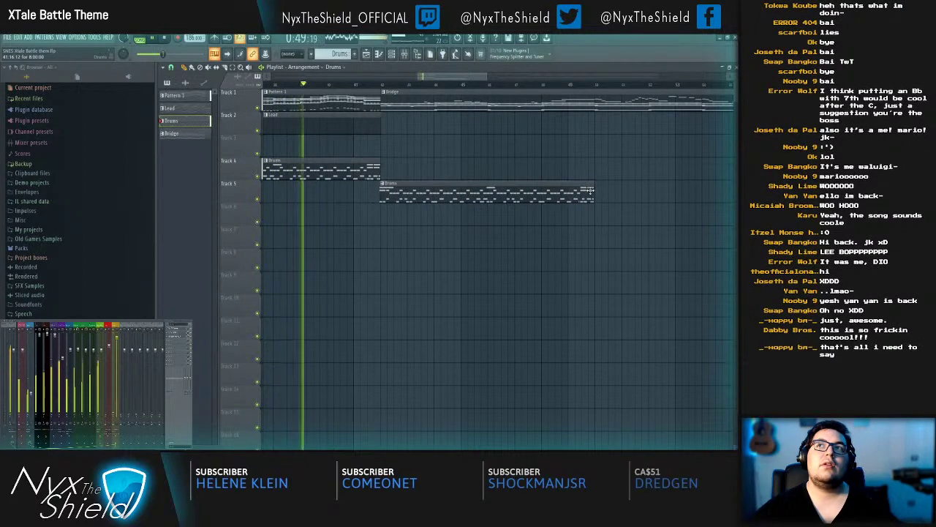
pyautogui.moveTo(593, 196); pyautogui.dragTo(385, 199)
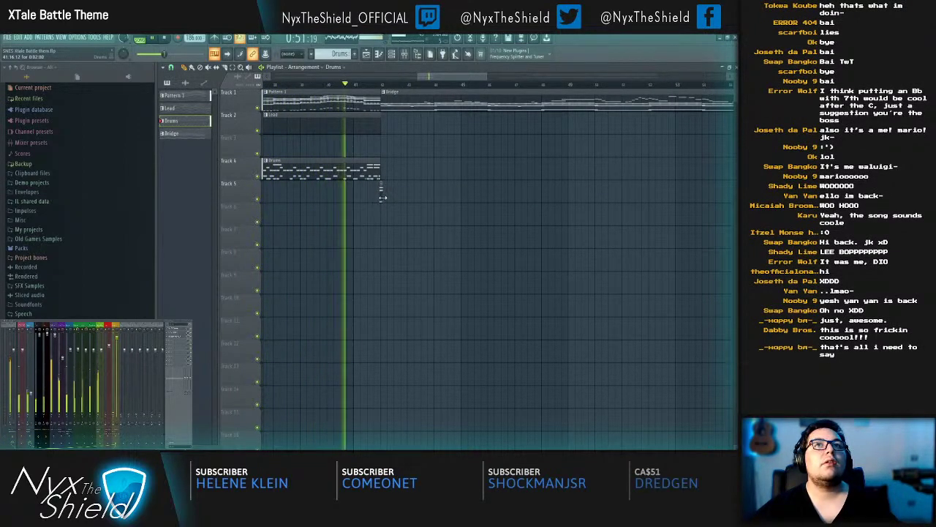
pyautogui.scroll(2, 381, 185)
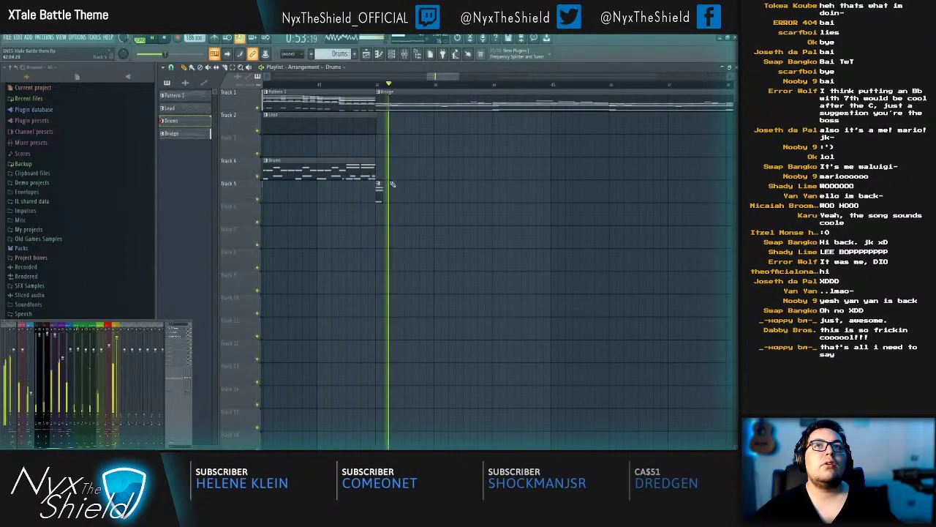
pyautogui.rightClick(379, 189)
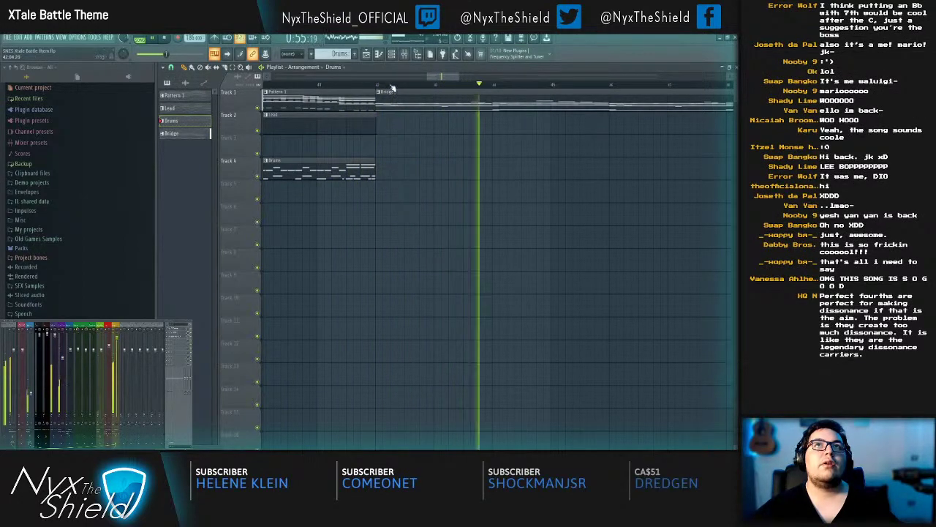
# Step: Replay the arrangement from the start of the Bridge and open the String Extra notes of the Bridge pattern
pyautogui.scroll(-3, 399, 99)
pyautogui.click(383, 85)
pyautogui.scroll(1, 386, 87)
pyautogui.press('F6')
pyautogui.scroll(-2, 361, 380)
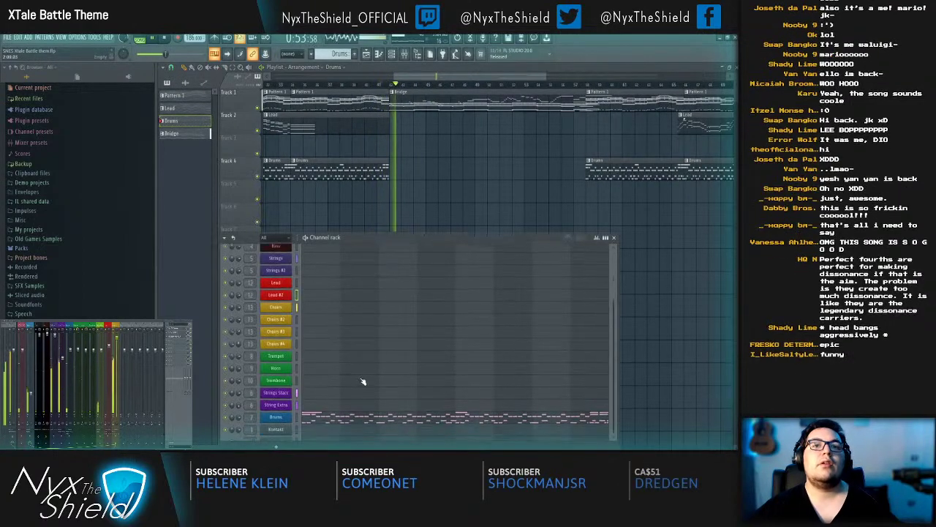
pyautogui.click(429, 96)
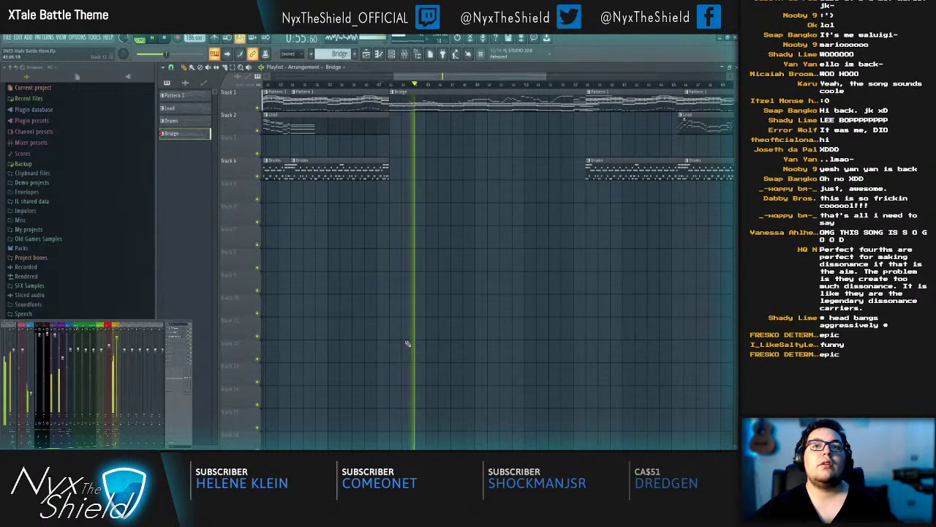
pyautogui.press('F6')
pyautogui.press('F7')
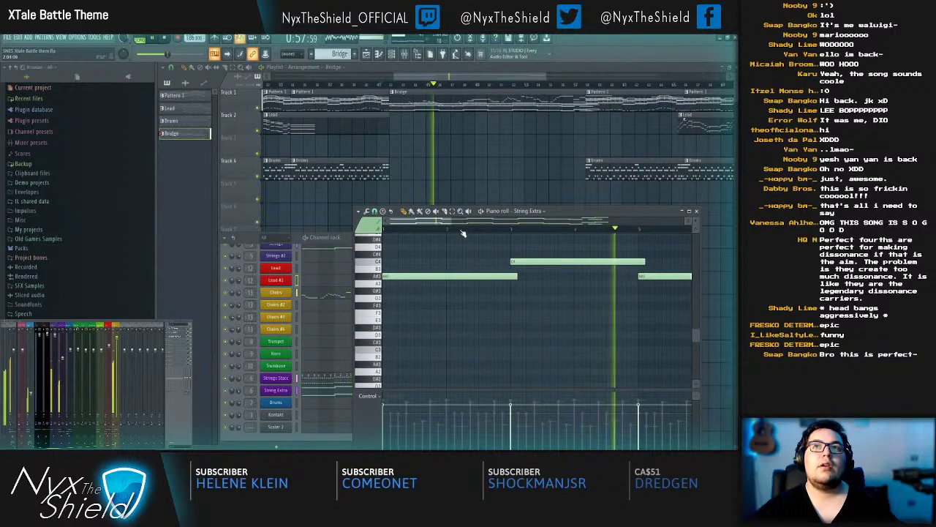
pyautogui.scroll(-3, 469, 300)
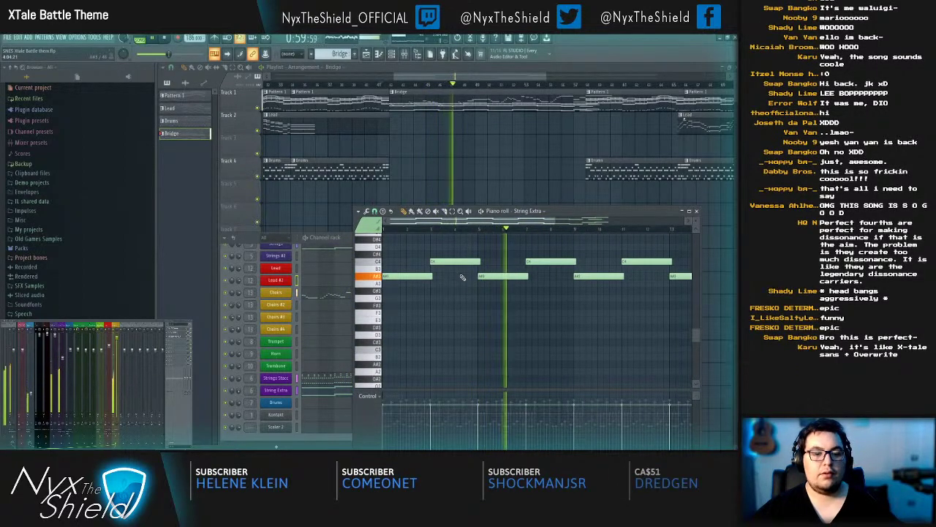
pyautogui.scroll(4, 453, 283)
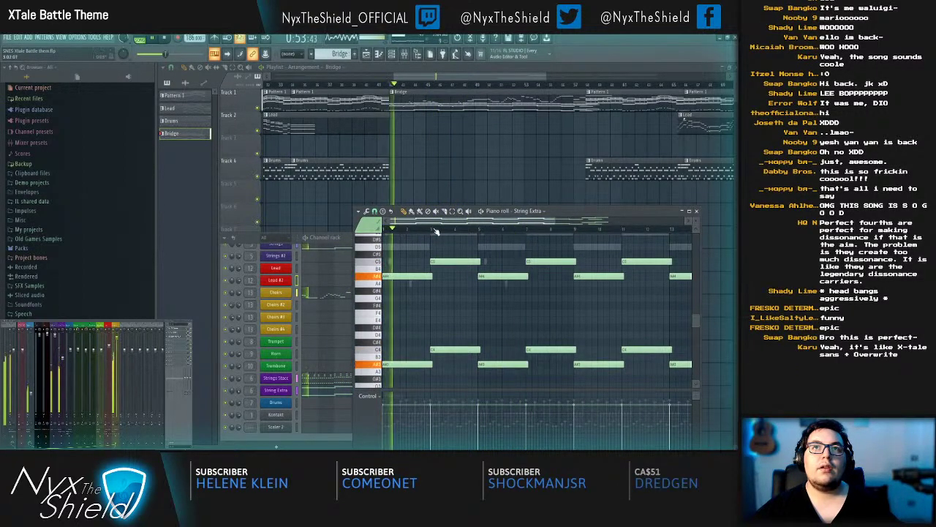
# Step: Reduce the velocity of all upper-octave notes in the String Extra part in two passes
pyautogui.scroll(-2, 469, 235)
pyautogui.keyDown('ctrl'); pyautogui.moveTo(648, 239); pyautogui.dragTo(318, 295); pyautogui.keyUp('ctrl')
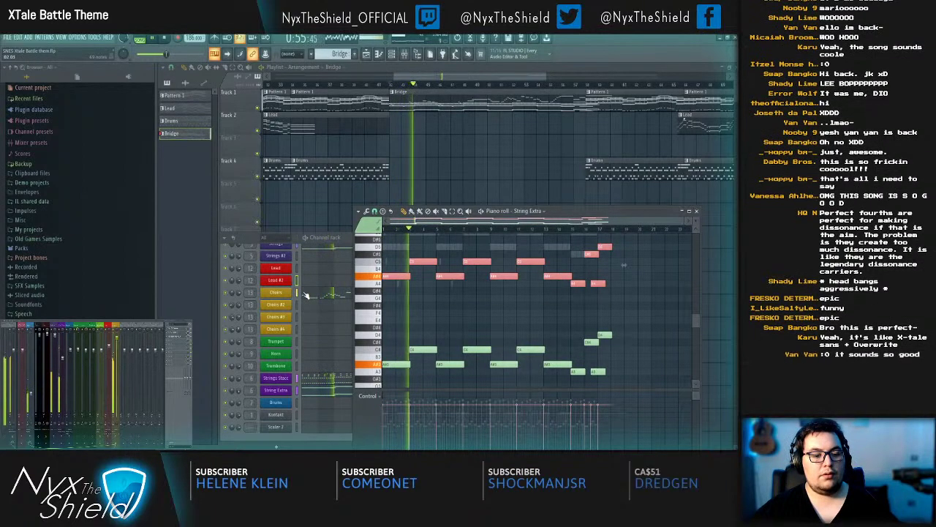
pyautogui.keyDown('ctrl'); pyautogui.click(412, 291); pyautogui.keyUp('ctrl')
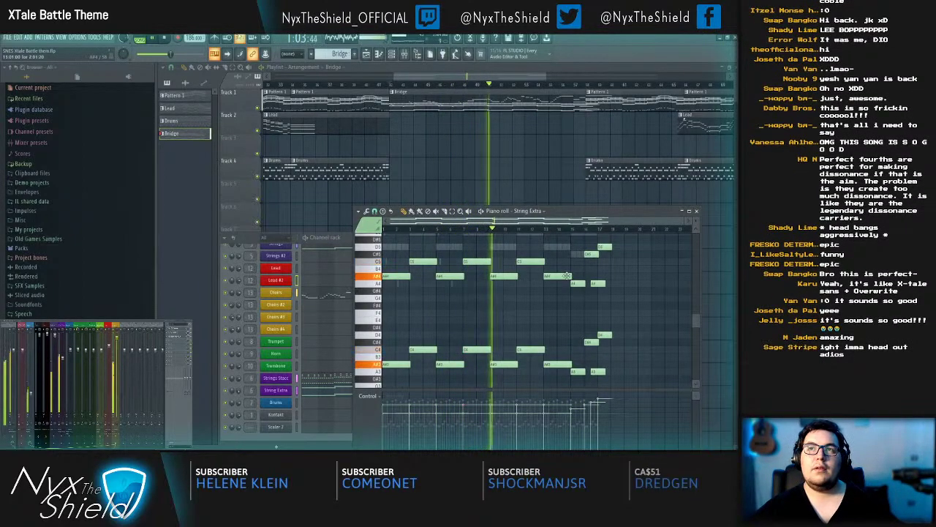
pyautogui.scroll(1, 487, 318)
pyautogui.moveTo(635, 242); pyautogui.dragTo(367, 333)
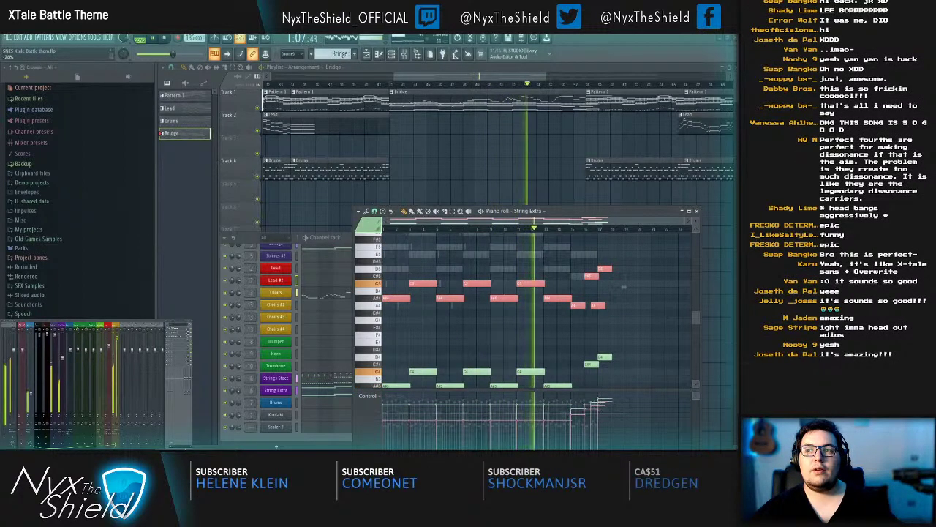
pyautogui.click(627, 326)
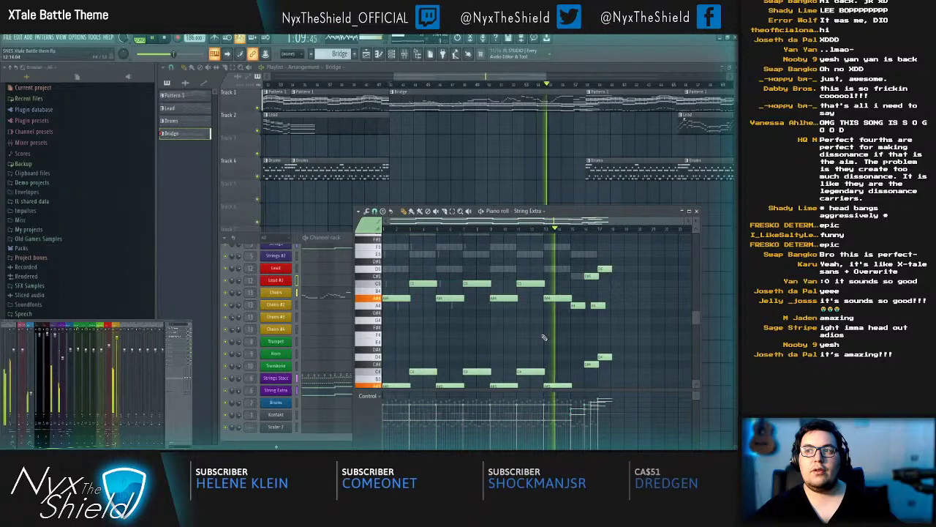
# Step: Raise the velocity of the closing String Extra notes from bar 15 onward and replay the transition out of the Bridge
pyautogui.moveTo(618, 252)
pyautogui.mouseDown()
pyautogui.moveTo(600, 399)
pyautogui.moveTo(575, 398)
pyautogui.moveTo(601, 396)
pyautogui.mouseUp()
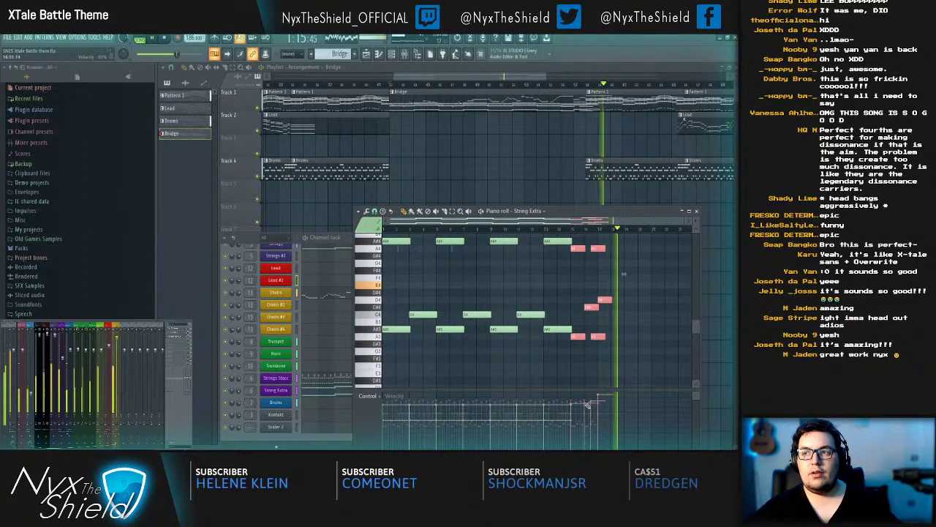
pyautogui.click(572, 229)
pyautogui.scroll(3, 593, 230)
pyautogui.moveTo(635, 305); pyautogui.dragTo(606, 326)
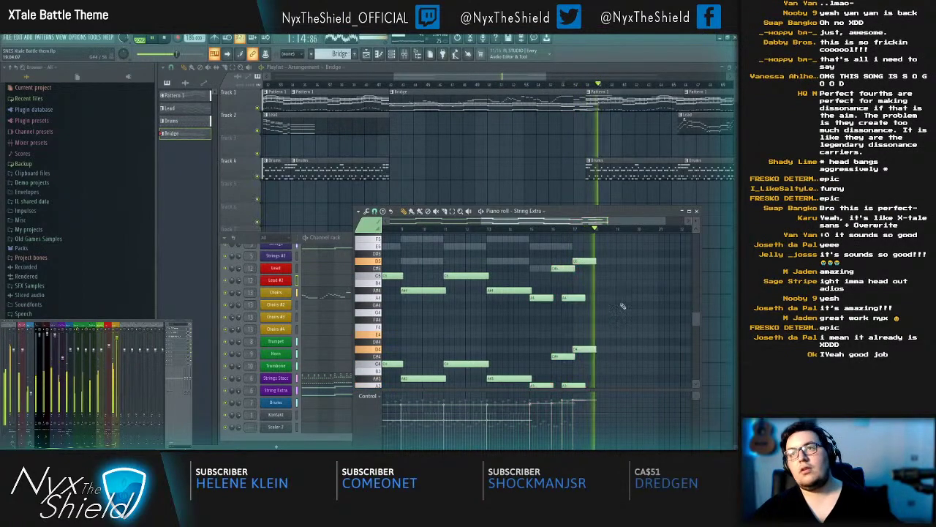
# Step: Close the String Extra notes of the Bridge pattern and save the project
pyautogui.press('F7')
pyautogui.click(615, 239)
pyautogui.hotkey('ctrl', 's')
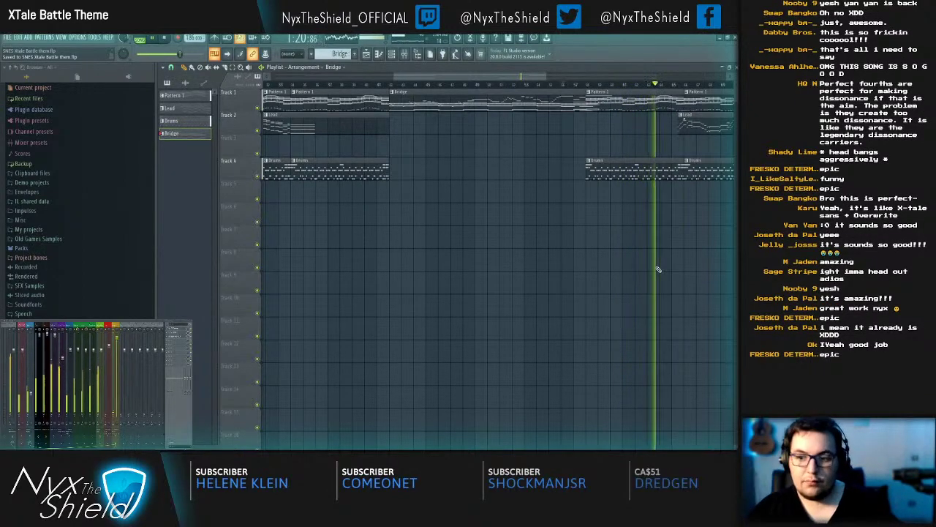
pyautogui.press('F6')
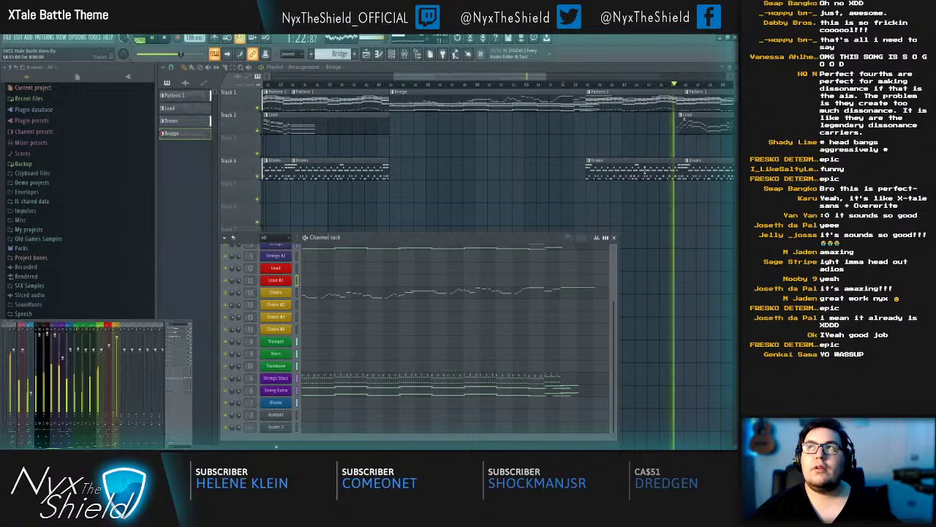
pyautogui.click(614, 237)
pyautogui.press('F6')
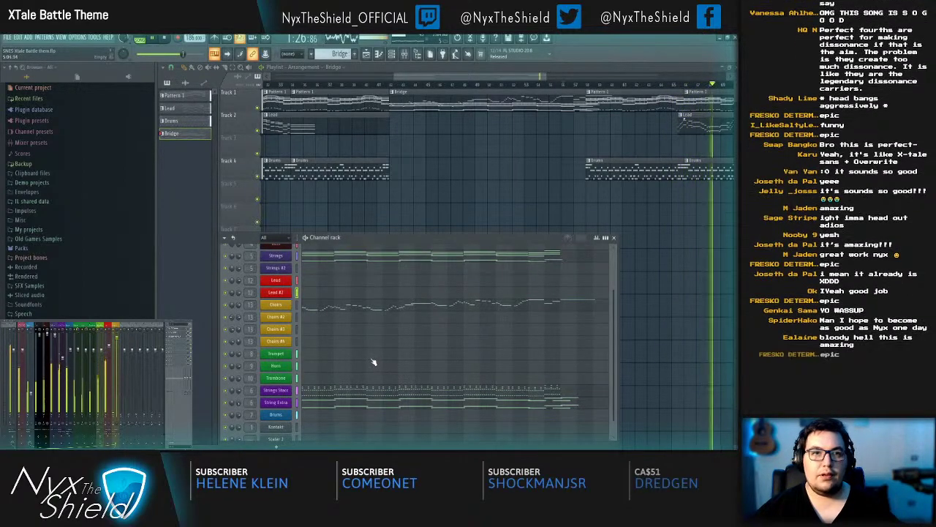
# Step: Replay the arrangement into the Bridge and copy the low Strings notes from bar 9 to the end of the Bridge pattern
pyautogui.click(374, 86)
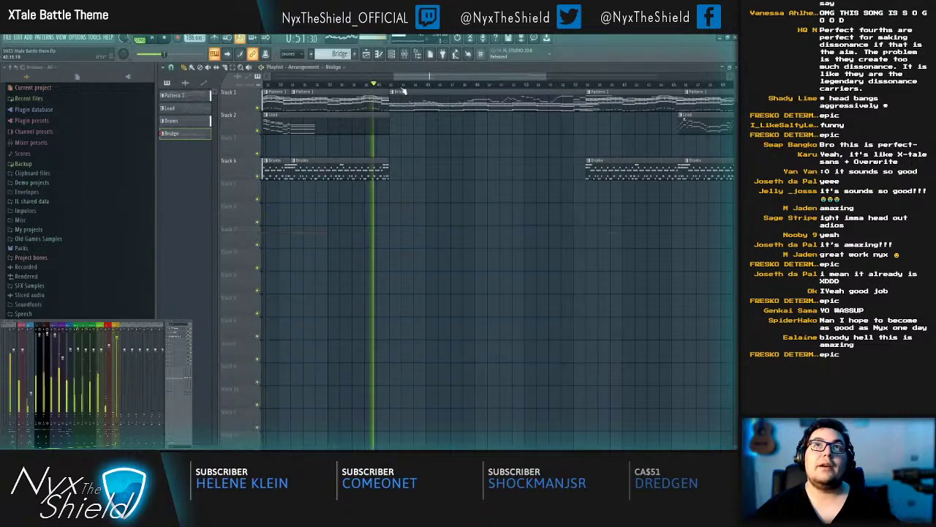
pyautogui.click(402, 87)
pyautogui.scroll(2, 406, 329)
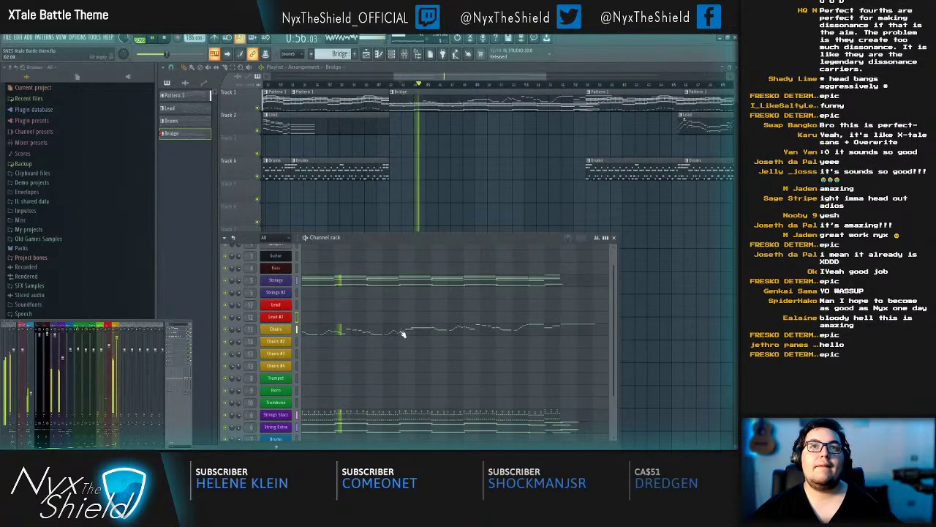
pyautogui.click(369, 284)
pyautogui.moveTo(483, 300); pyautogui.dragTo(651, 370)
pyautogui.press('Escape')
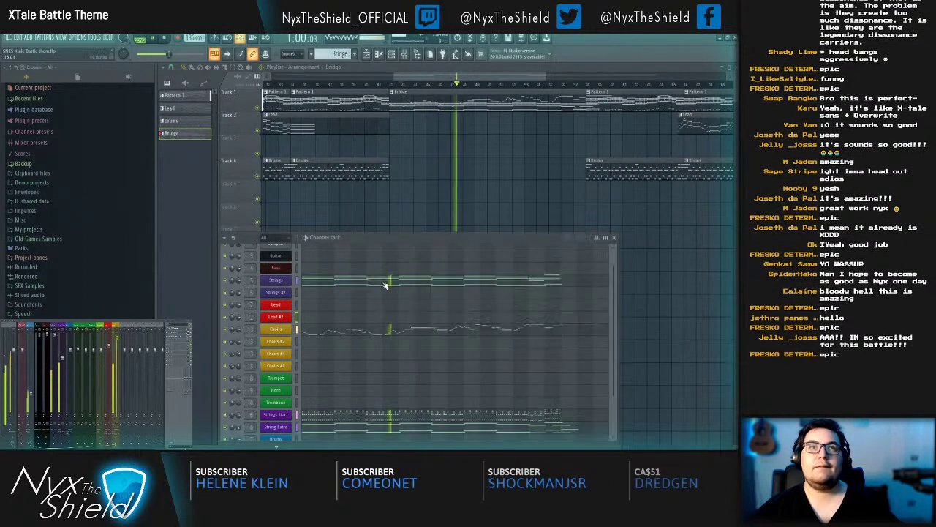
# Step: Paste the copied Strings notes into the Bass part of the Bridge pattern, aligned to start at bar 9
pyautogui.click(382, 269)
pyautogui.hscroll(3, 443, 259)
pyautogui.hotkey('ctrl', 'v')
pyautogui.hscroll(-2, 611, 308)
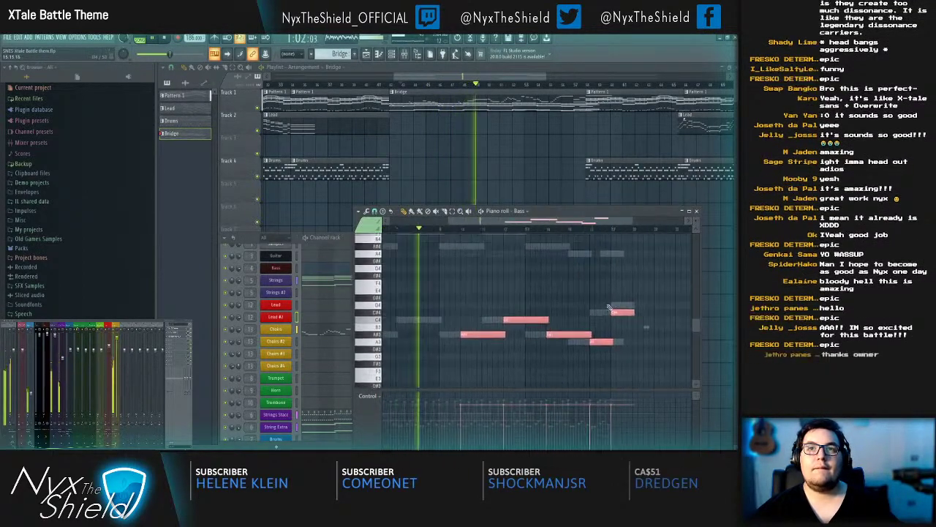
pyautogui.moveTo(500, 336); pyautogui.dragTo(477, 335)
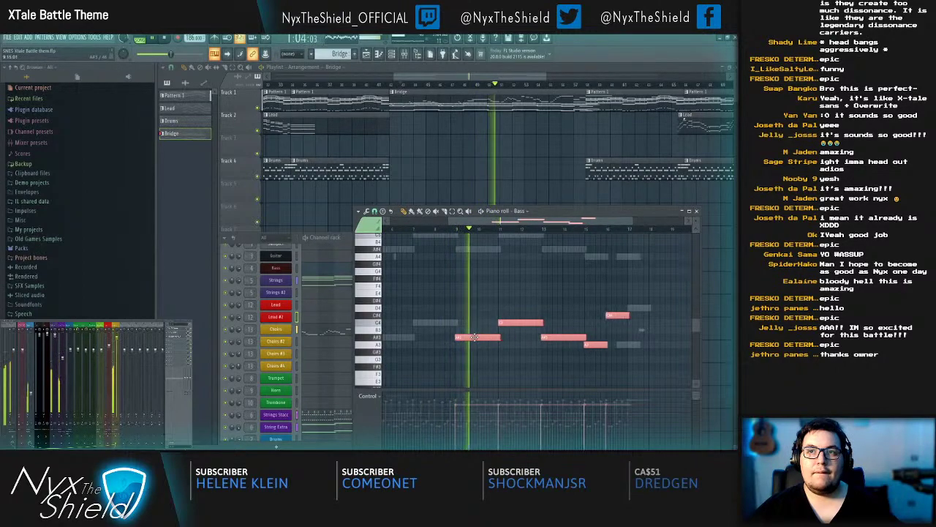
# Step: Transpose the pasted Bass notes down one octave, deselect them and replay from bar 9
pyautogui.scroll(2, 485, 236)
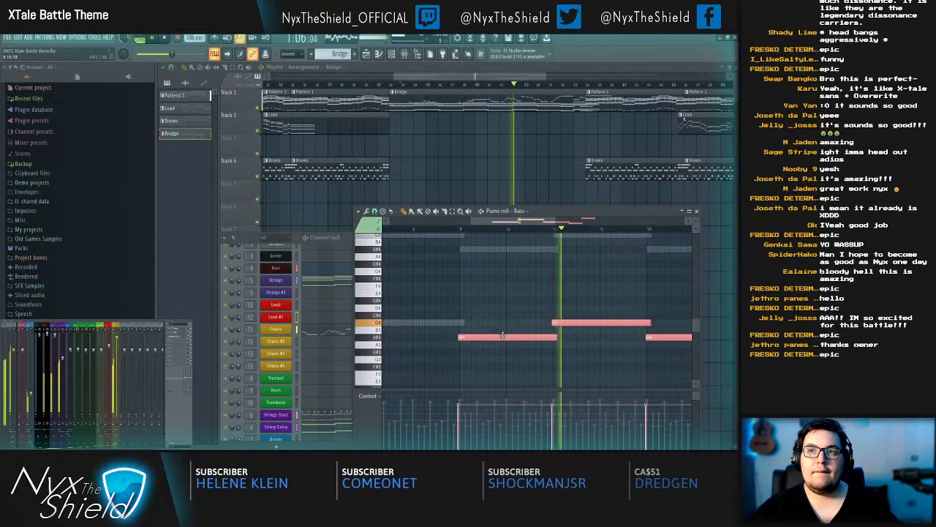
pyautogui.hotkey('ctrl', 'Down')
pyautogui.scroll(-3, 514, 331)
pyautogui.hotkey('ctrl', 'd')
pyautogui.click(408, 230)
pyautogui.scroll(2, 492, 232)
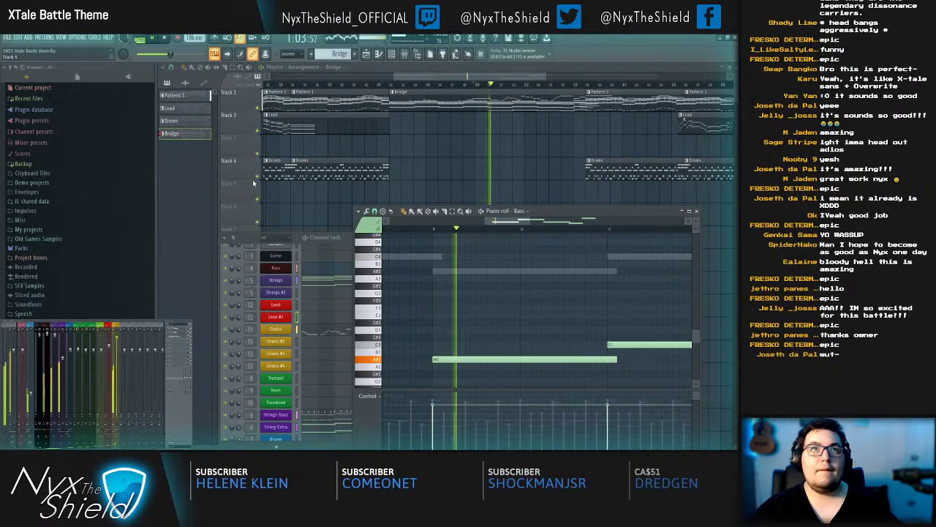
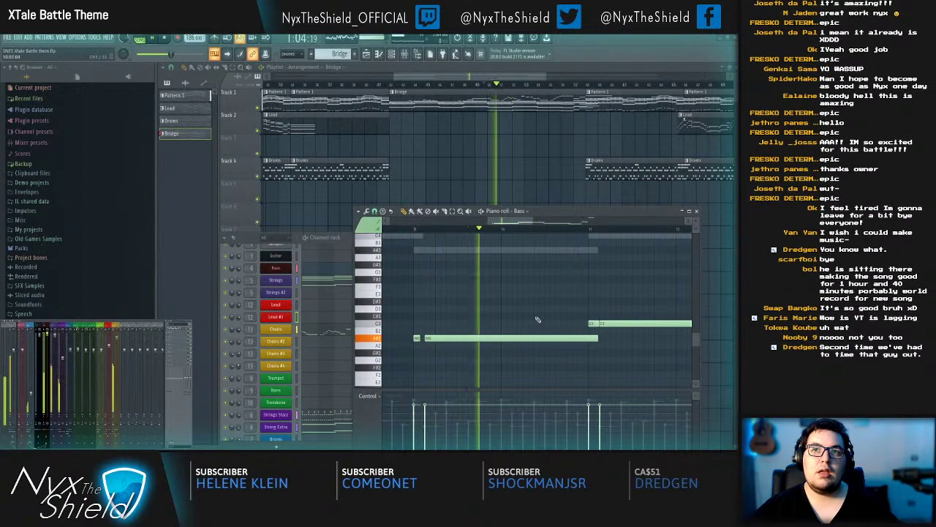
# Step: End the A#2 Bass note at bar 11 and shorten the opening C3 note there to a very short hit
pyautogui.moveTo(535, 323); pyautogui.dragTo(410, 342)
pyautogui.moveTo(473, 357); pyautogui.dragTo(464, 357)
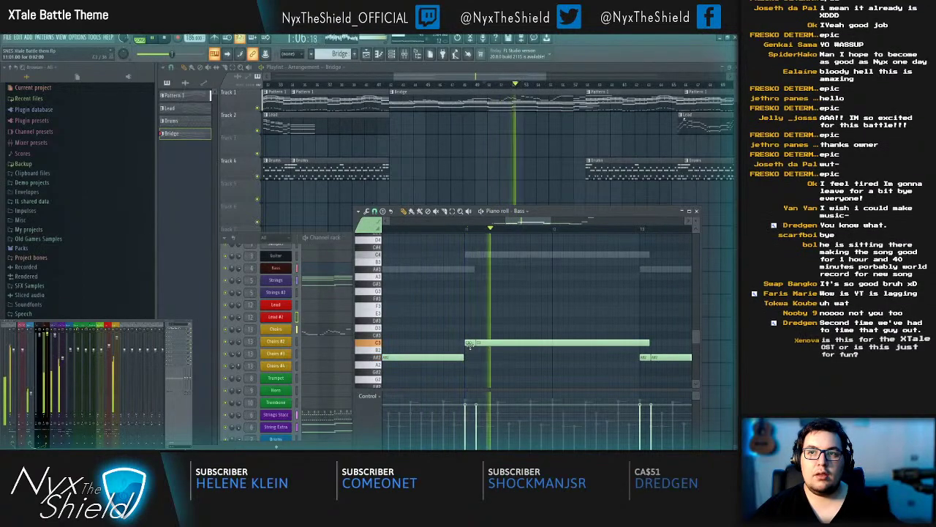
pyautogui.rightClick(470, 343)
pyautogui.click(470, 343)
pyautogui.click(494, 342)
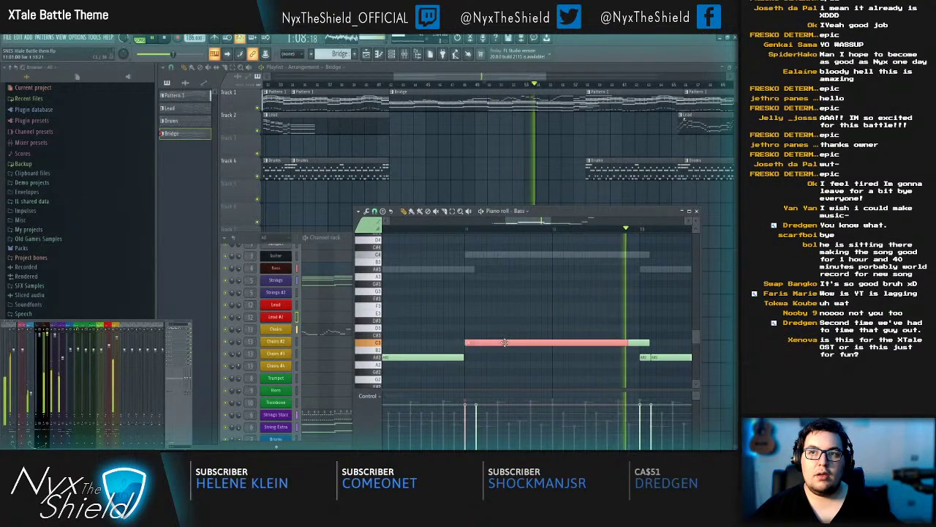
pyautogui.moveTo(626, 342); pyautogui.dragTo(466, 341)
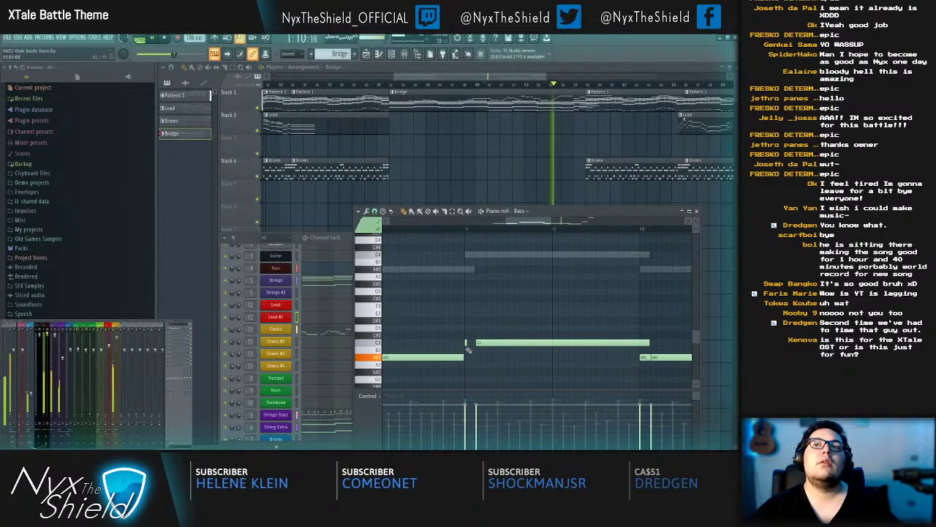
# Step: Remove the A#2 Bass notes that start at bar 13 of the Bridge pattern
pyautogui.scroll(-5, 454, 229)
pyautogui.moveTo(398, 347); pyautogui.dragTo(433, 343)
pyautogui.hscroll(3, 472, 319)
pyautogui.rightClick(435, 335)
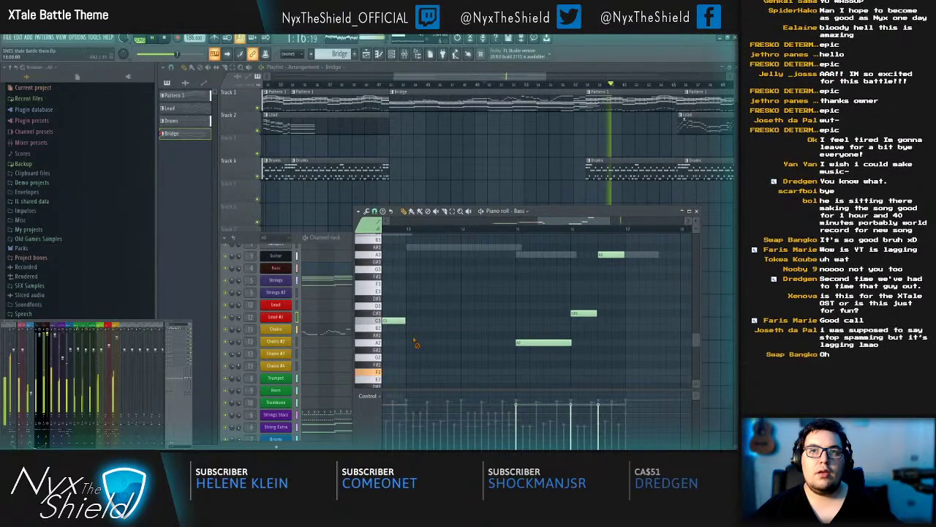
# Step: Replace the A2 Bass note at bar 15 with a duplicate of the short-and-long note pair lowered to A2, and replay it
pyautogui.rightClick(538, 343)
pyautogui.hscroll(3, 539, 356)
pyautogui.hotkey('ctrl', 'b')
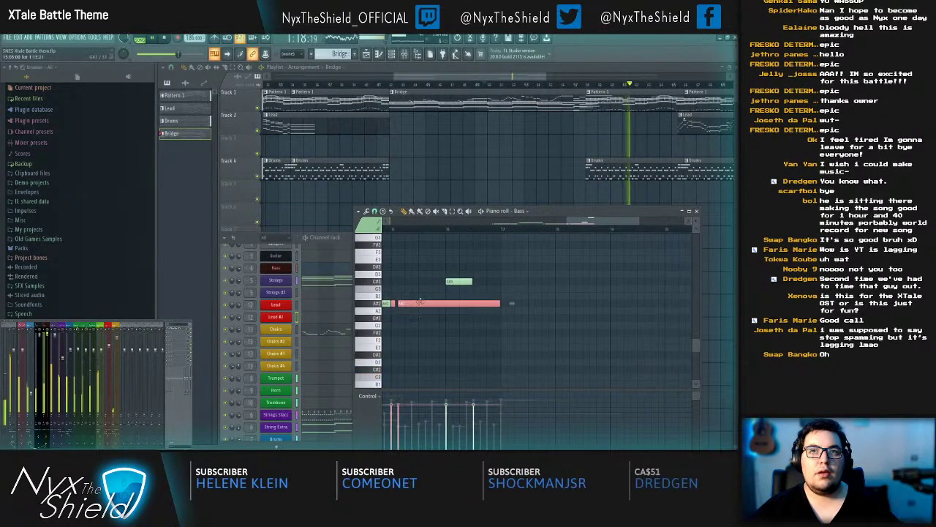
pyautogui.moveTo(420, 303); pyautogui.dragTo(422, 318)
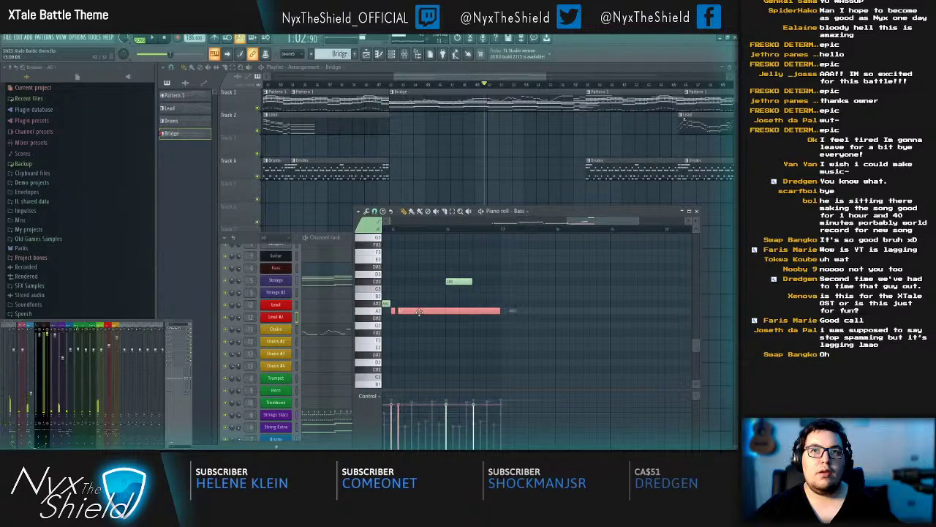
pyautogui.click(389, 229)
pyautogui.scroll(2, 489, 308)
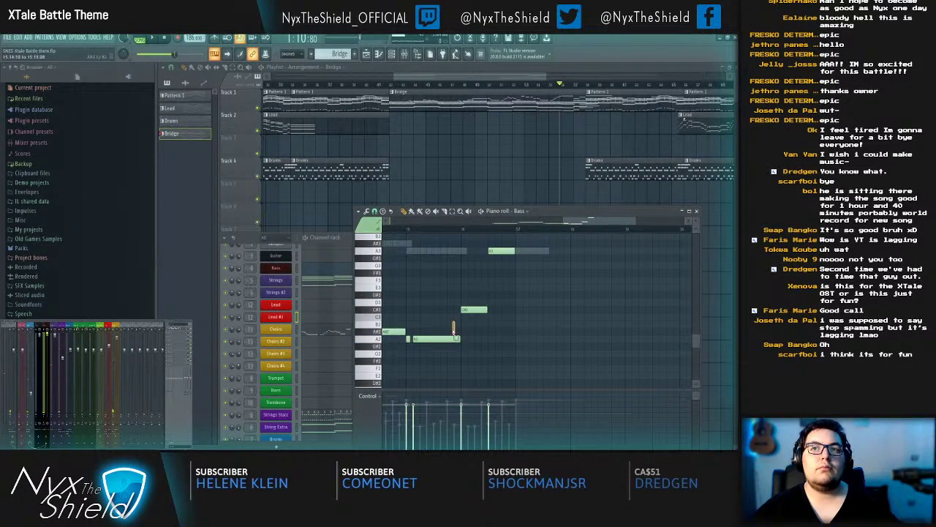
# Step: Replace the C#3 Bass note at bar 16 with a short-and-long pair trimmed before the closing A3, and rework that last note
pyautogui.rightClick(474, 309)
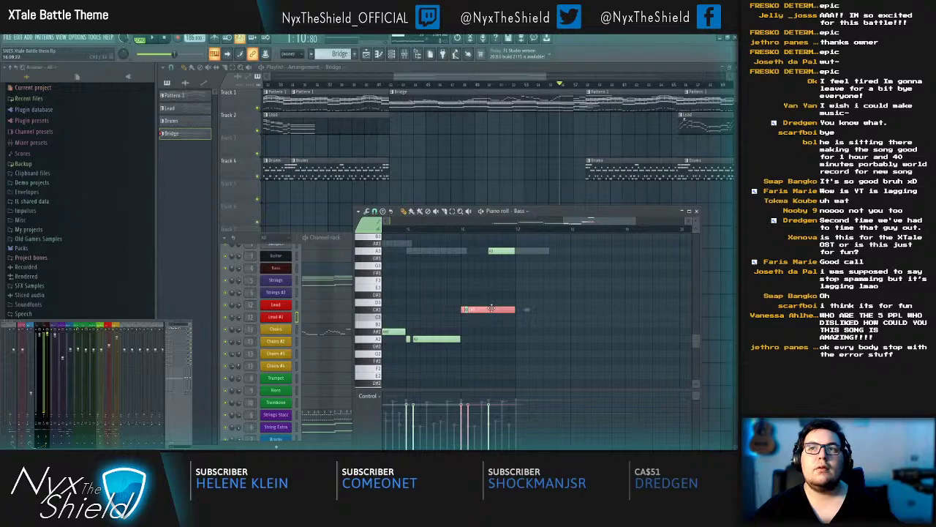
pyautogui.press('space')
pyautogui.moveTo(513, 311); pyautogui.dragTo(487, 312)
pyautogui.moveTo(498, 256); pyautogui.dragTo(406, 313)
pyautogui.rightClick(406, 312)
pyautogui.moveTo(409, 354); pyautogui.dragTo(417, 308)
pyautogui.scroll(-3, 427, 235)
pyautogui.press('Escape')
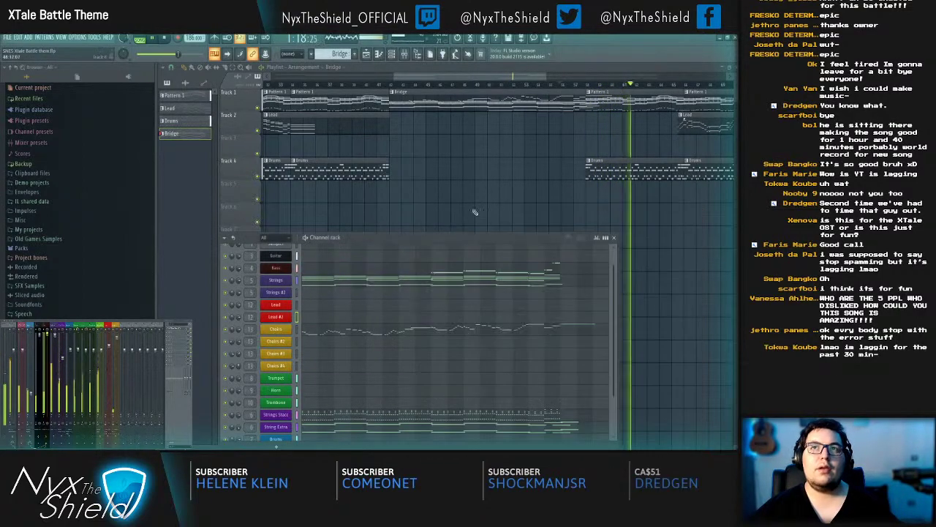
# Step: Play the song from its beginning and open the Bass channel's Kontakt instrument from Pattern 1
pyautogui.press('Escape')
pyautogui.scroll(-4, 401, 86)
pyautogui.click(274, 85)
pyautogui.doubleClick(279, 97)
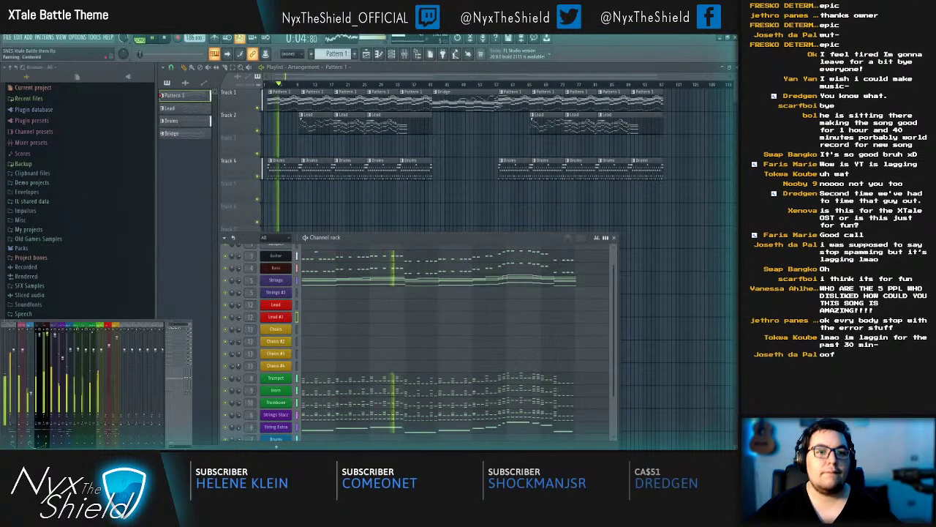
pyautogui.scroll(1, 373, 306)
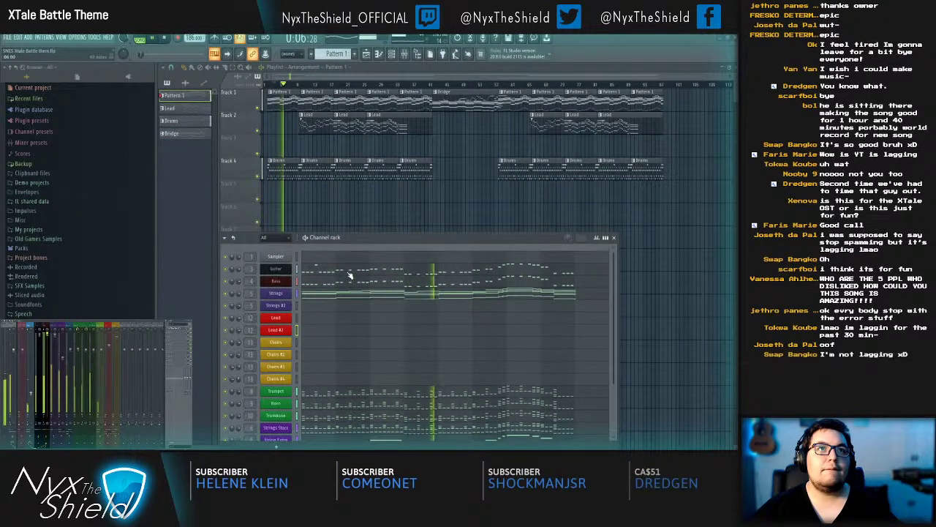
pyautogui.click(284, 282)
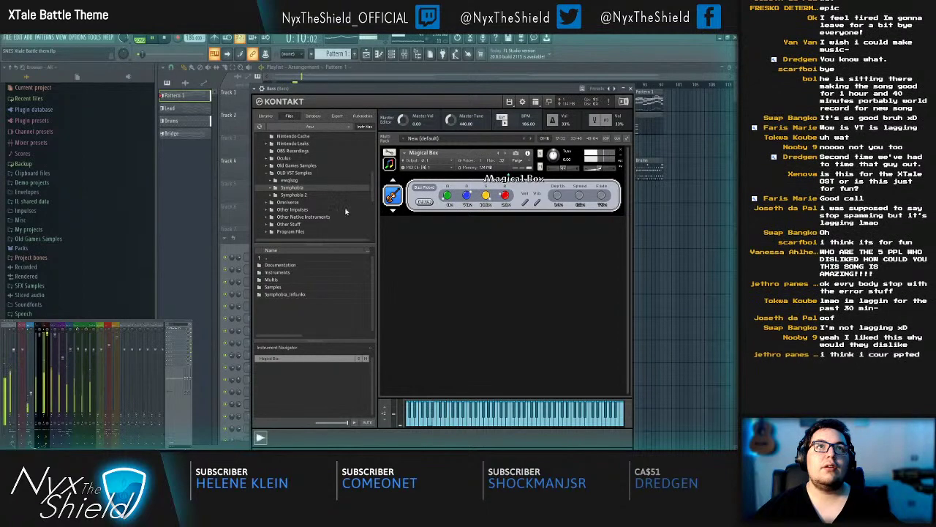
# Step: Add a second Magical Box instrument to the Bass Kontakt, set its MIDI input to Port A channel 1 and adjust its volume
pyautogui.click(266, 116)
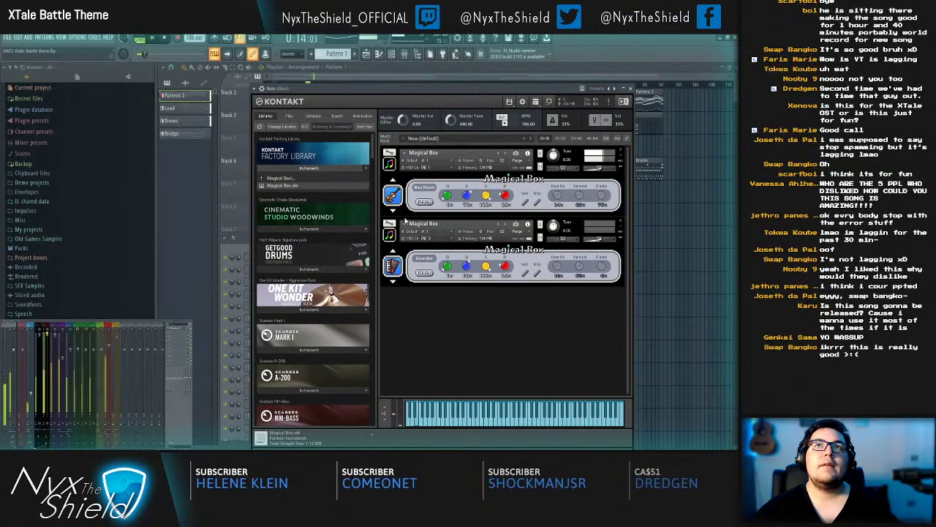
pyautogui.click(441, 232)
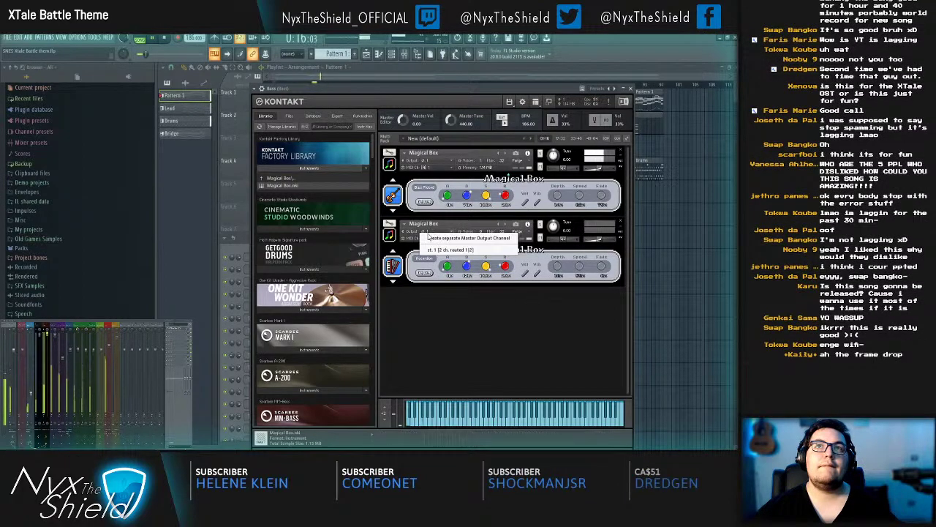
pyautogui.click(430, 237)
pyautogui.click(448, 240)
pyautogui.moveTo(447, 255)
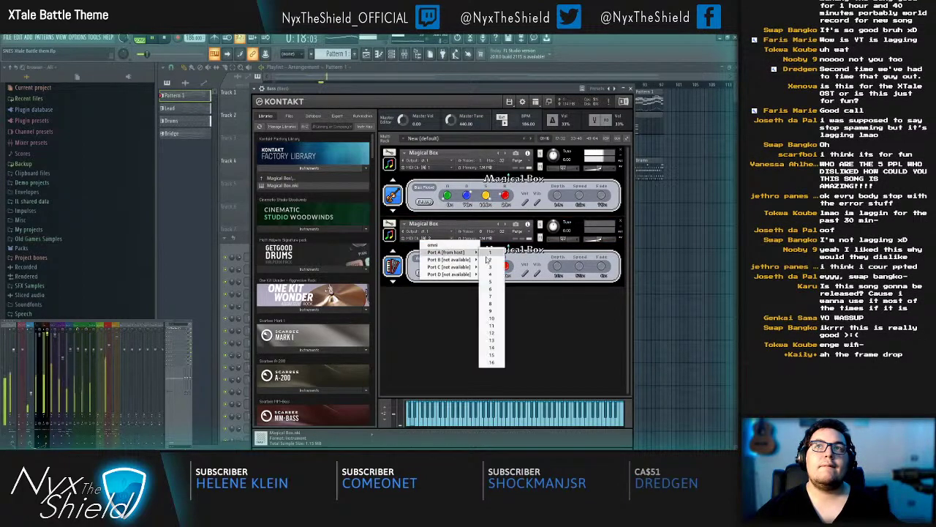
pyautogui.click(492, 256)
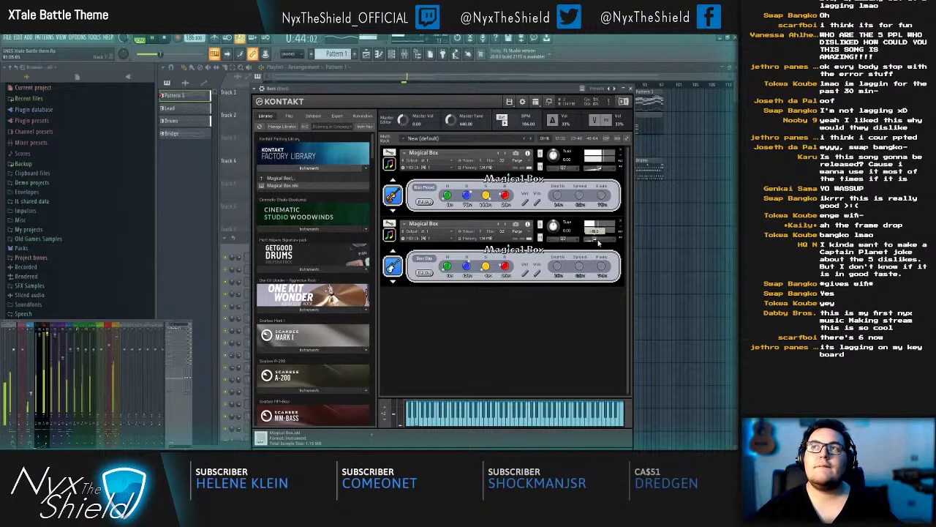
pyautogui.moveTo(600, 244); pyautogui.dragTo(606, 245)
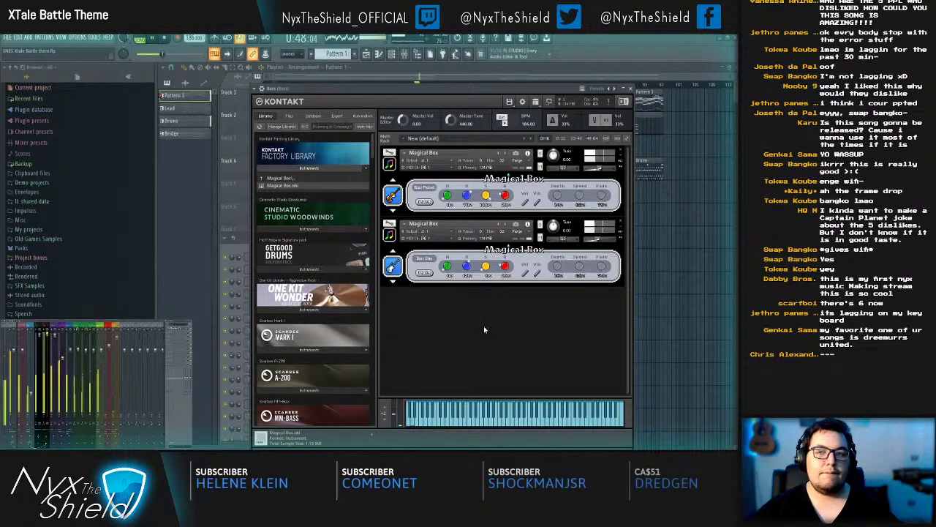
pyautogui.click(632, 89)
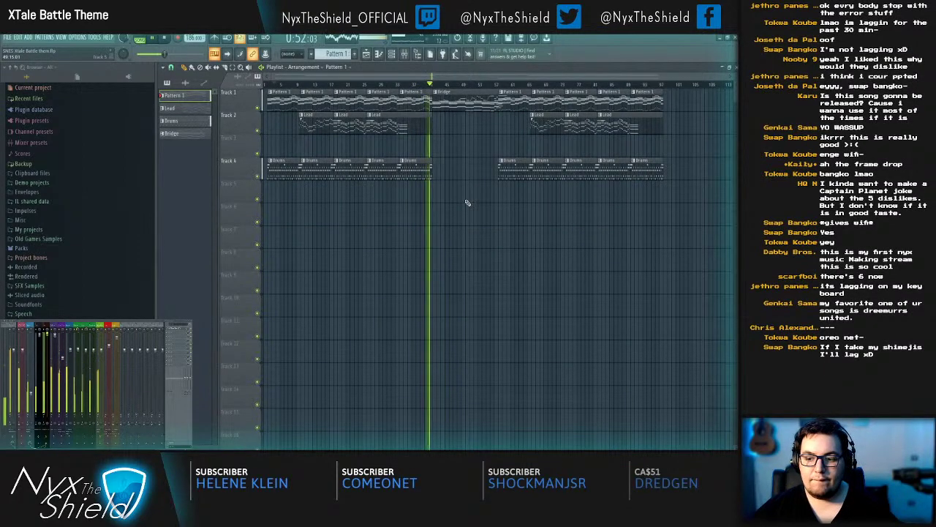
# Step: Replay the song from its beginning and open the Bass notes of Pattern 1
pyautogui.click(273, 84)
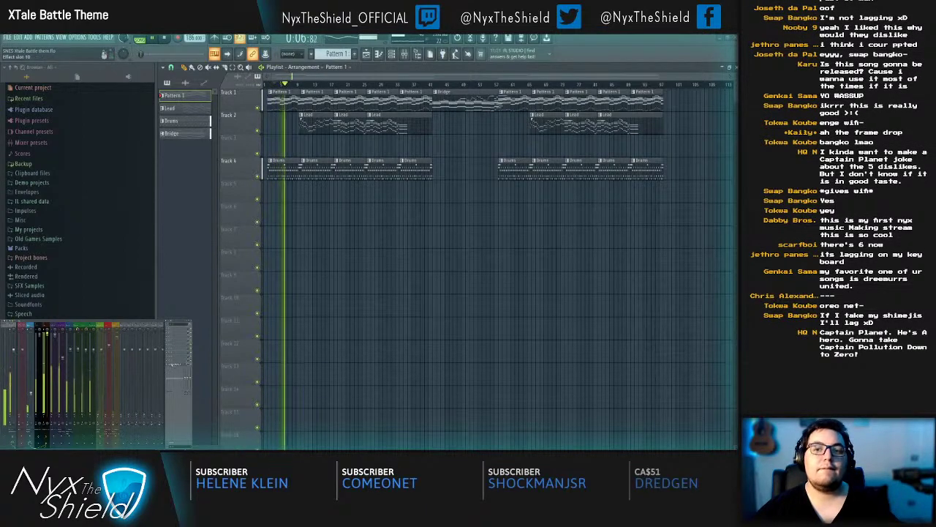
pyautogui.doubleClick(285, 101)
pyautogui.click(348, 273)
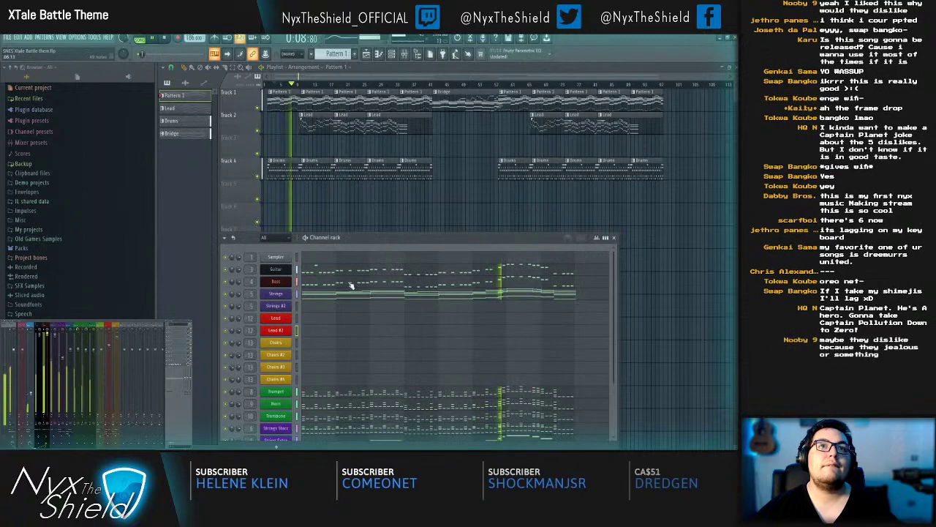
pyautogui.click(339, 284)
pyautogui.scroll(-8, 418, 321)
pyautogui.press('space')
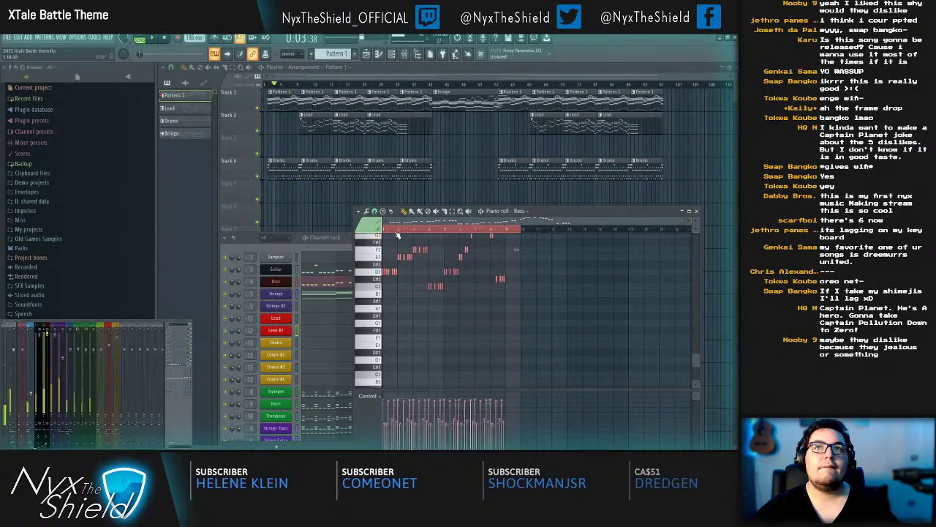
# Step: Deselect the Bass notes and add a short A2 note in the gap between the D2 notes of bar 1 in Pattern 1
pyautogui.scroll(5, 398, 235)
pyautogui.moveTo(403, 283); pyautogui.dragTo(430, 288)
pyautogui.hotkey('ctrl', 'd')
pyautogui.press('space')
pyautogui.press('space')
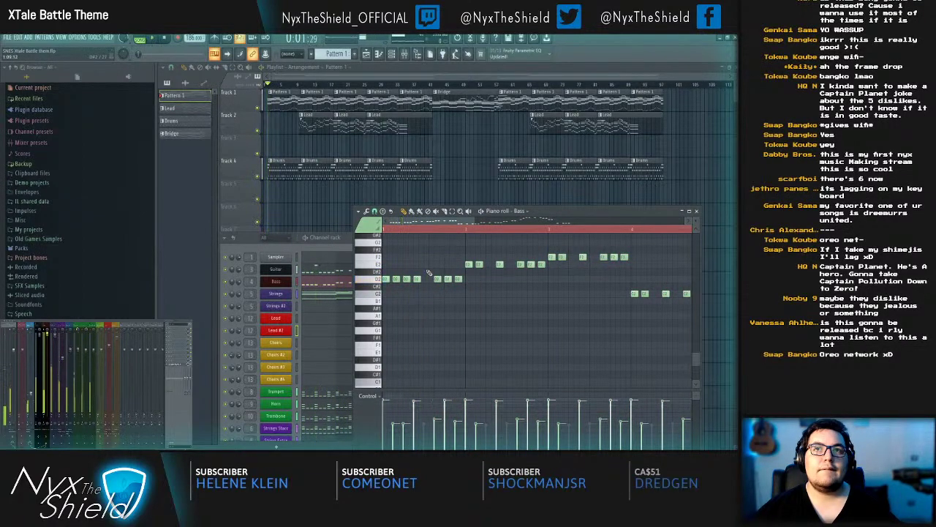
pyautogui.scroll(1, 416, 302)
pyautogui.scroll(2, 422, 302)
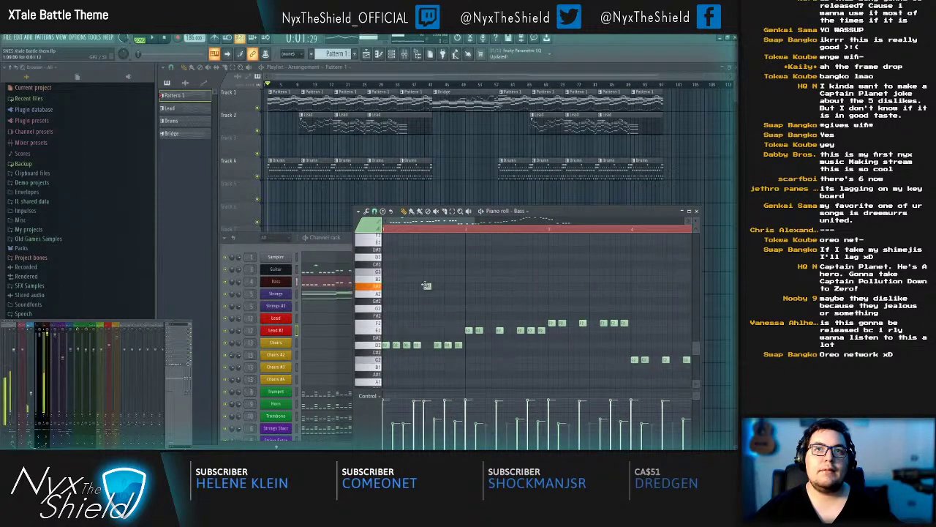
pyautogui.click(427, 293)
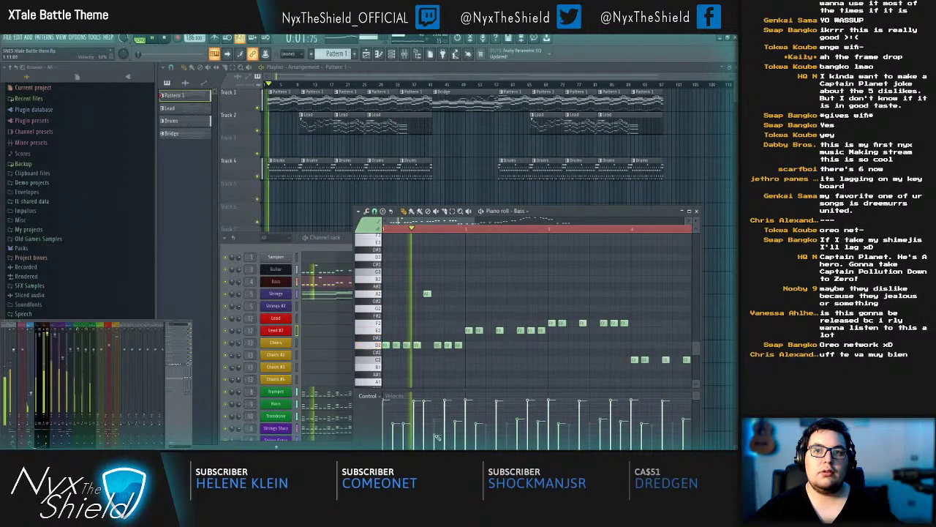
# Step: Move the A2 note in bar 1 to the third position and fill the fourth and fifth positions with D2 notes
pyautogui.press('space')
pyautogui.rightClick(427, 294)
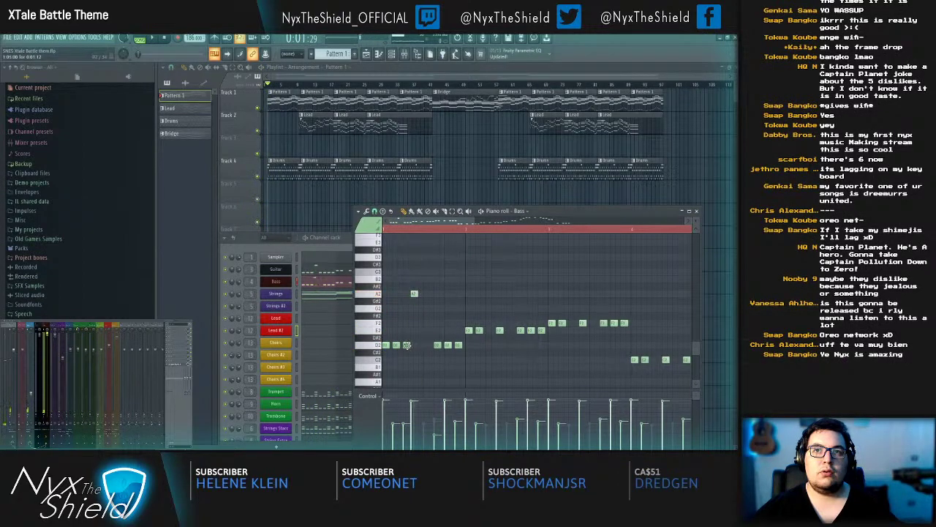
pyautogui.press('space')
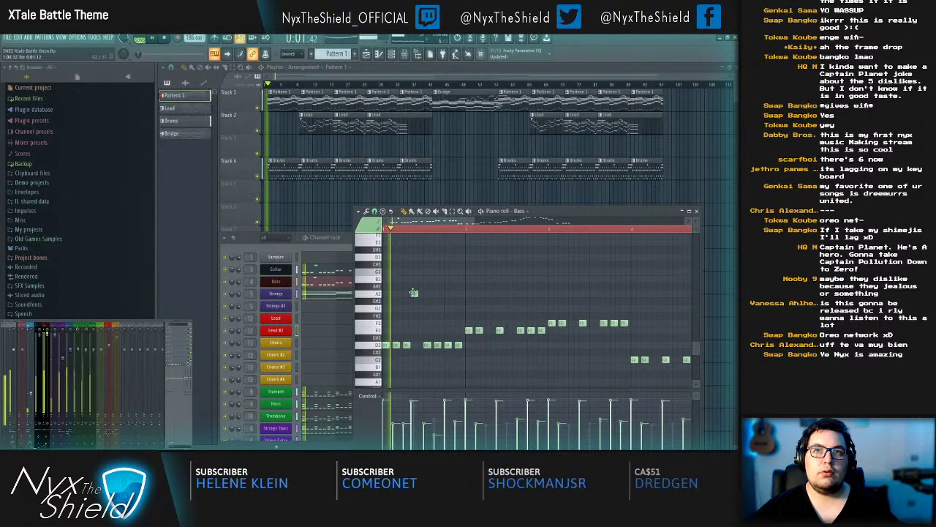
pyautogui.click(417, 293)
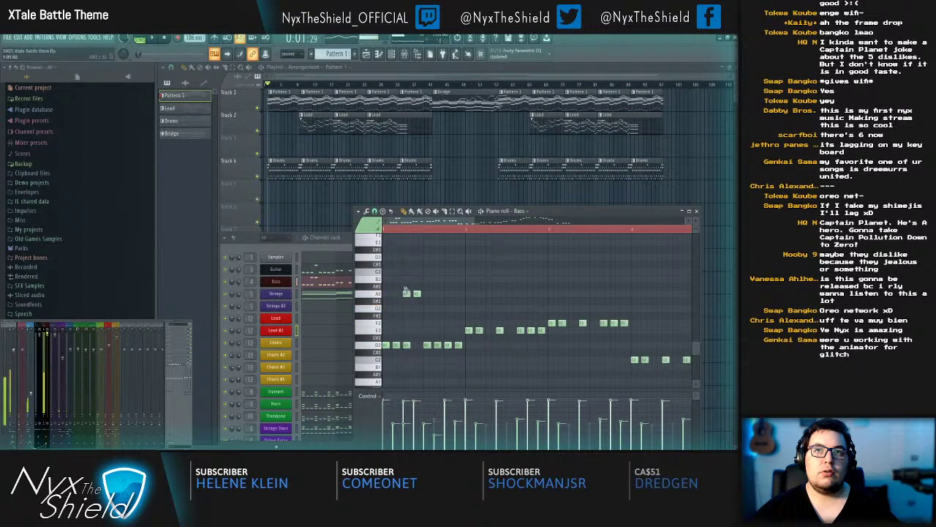
pyautogui.rightClick(418, 295)
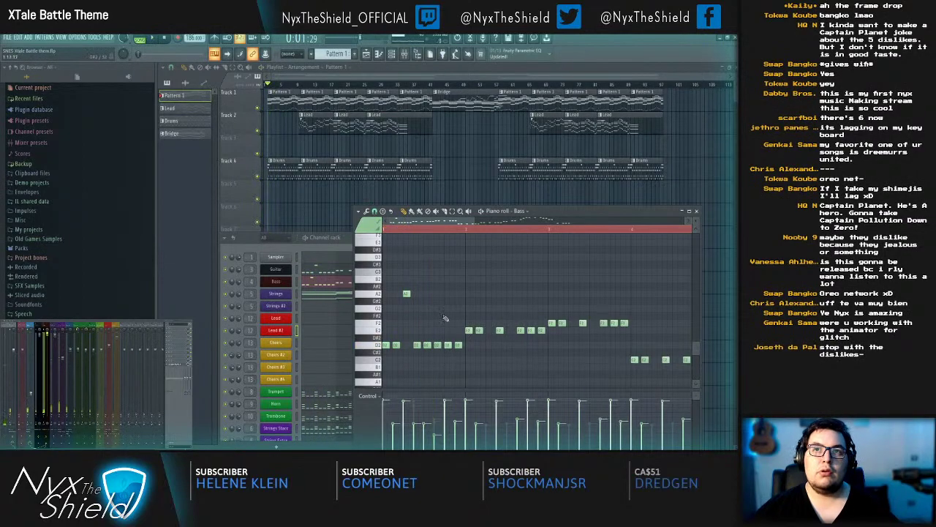
# Step: Try a second A2 accent on the seventh and sixth positions of bar 1, replaying the Bass line each time
pyautogui.rightClick(447, 345)
pyautogui.press('space')
pyautogui.click(436, 424)
pyautogui.press('space')
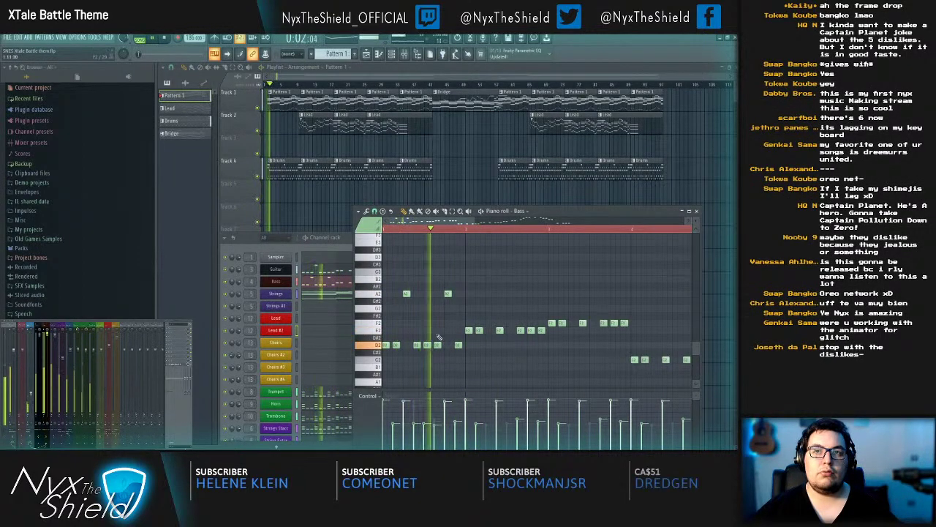
pyautogui.moveTo(438, 345); pyautogui.dragTo(437, 293)
pyautogui.click(449, 294)
pyautogui.click(447, 345)
pyautogui.press('space')
pyautogui.press('space')
pyautogui.press('space')
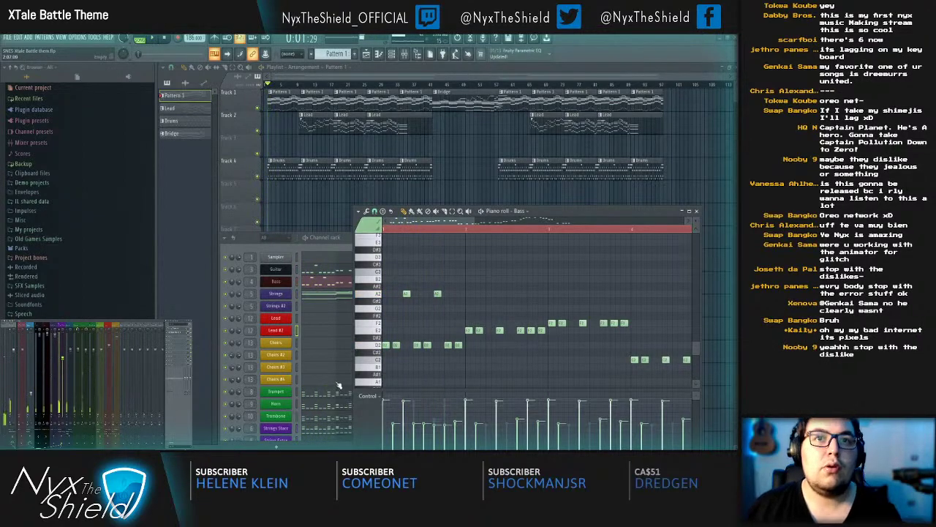
# Step: Examine the Strings Stacc notes of Pattern 1 and return to the Bass notes
pyautogui.click(329, 433)
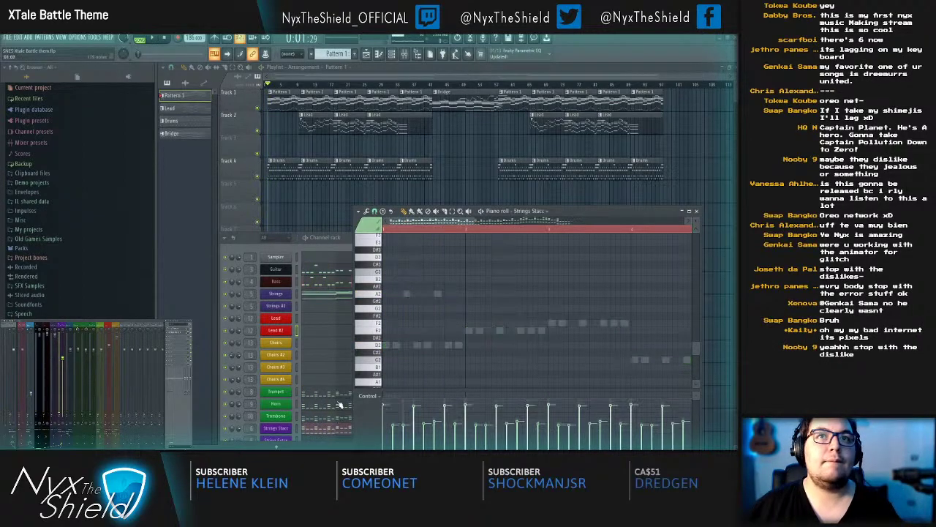
pyautogui.scroll(5, 483, 314)
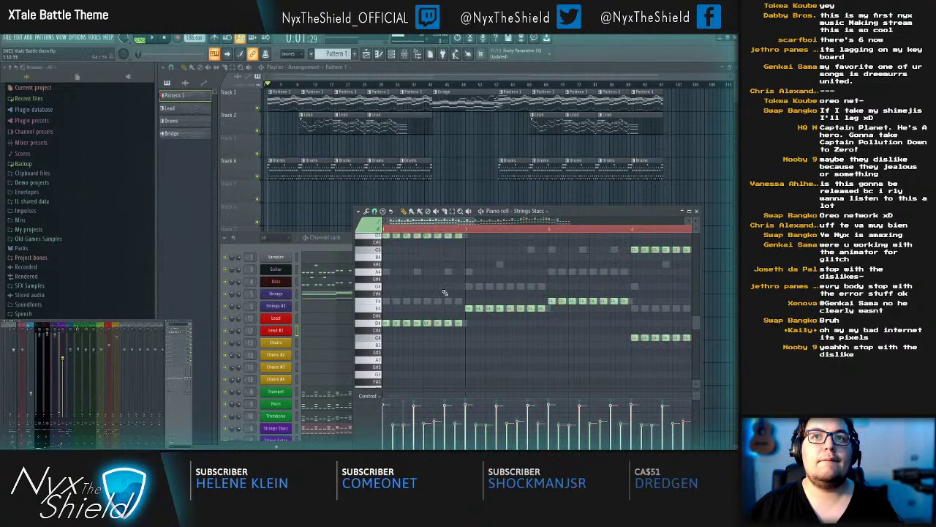
pyautogui.click(317, 285)
pyautogui.click(319, 284)
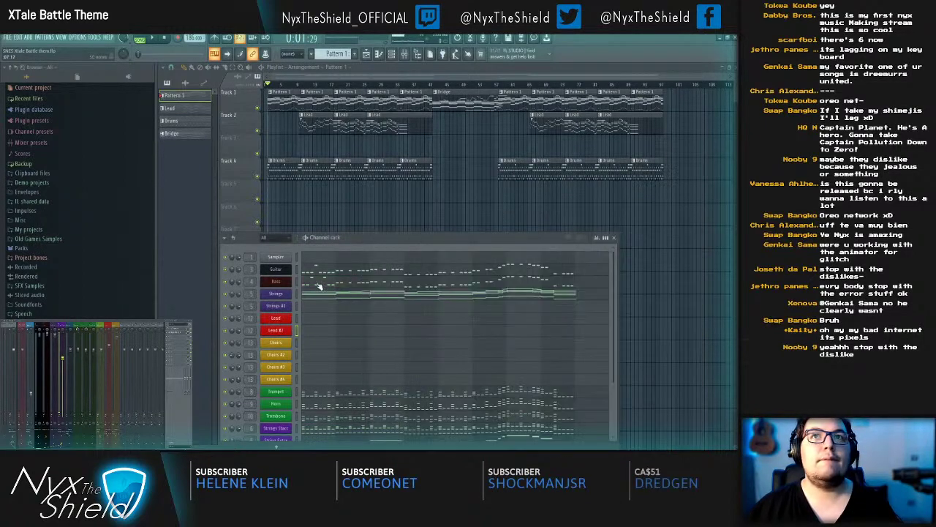
pyautogui.click(319, 284)
pyautogui.hotkey('ctrl', 'v')
pyautogui.scroll(-5, 466, 306)
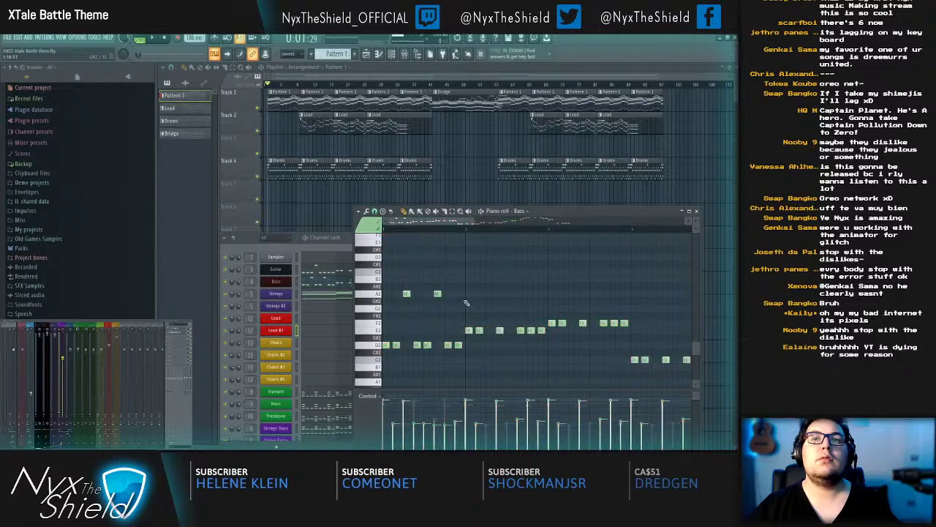
# Step: Rearrange bar 1 of the Bass with A2 accents around the first, fourth and seventh positions and D2 notes between them
pyautogui.rightClick(407, 295)
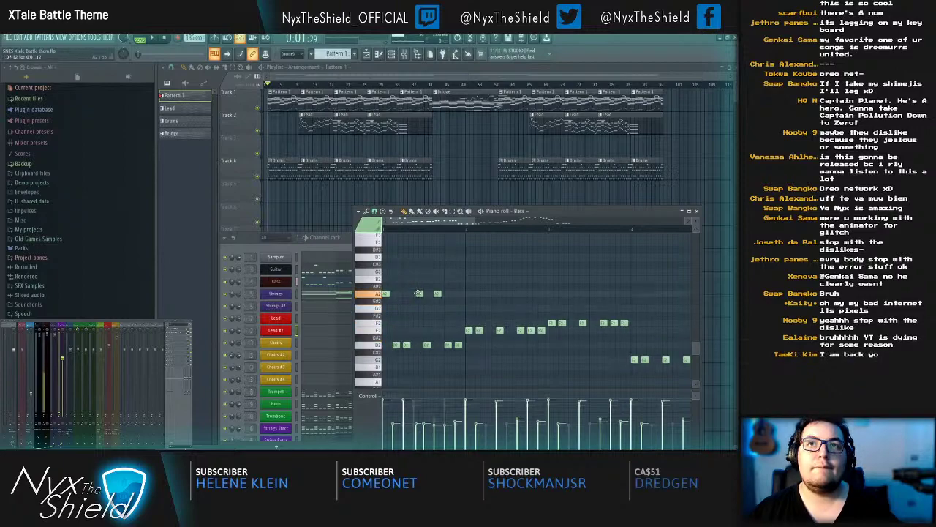
pyautogui.click(437, 344)
pyautogui.rightClick(439, 294)
pyautogui.click(447, 294)
pyautogui.press('space')
pyautogui.press('space')
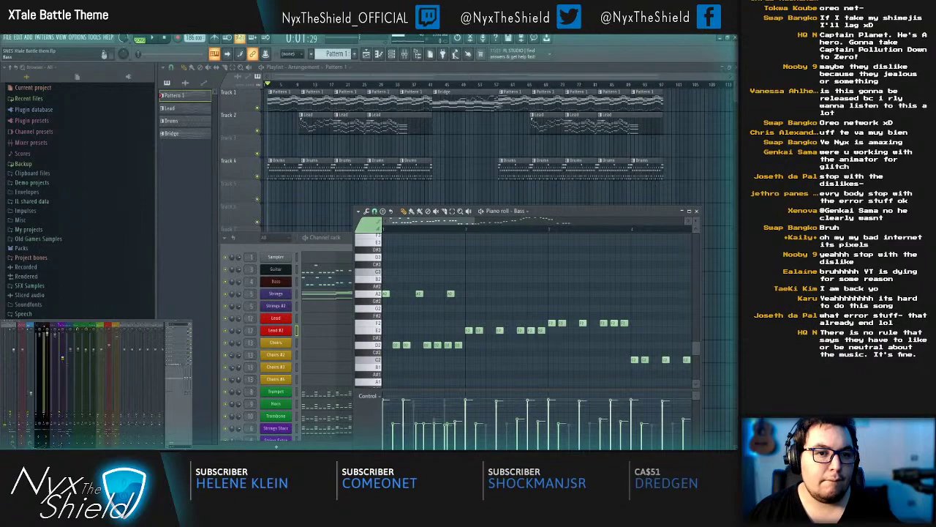
# Step: Replay bar 1 and align its fourth- and seventh-position A2 notes with the grid
pyautogui.press('space')
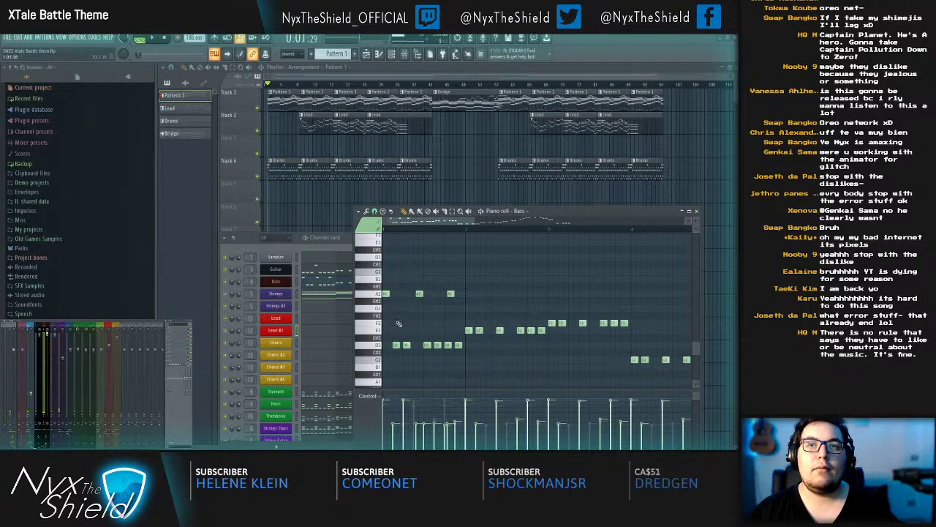
pyautogui.press('space')
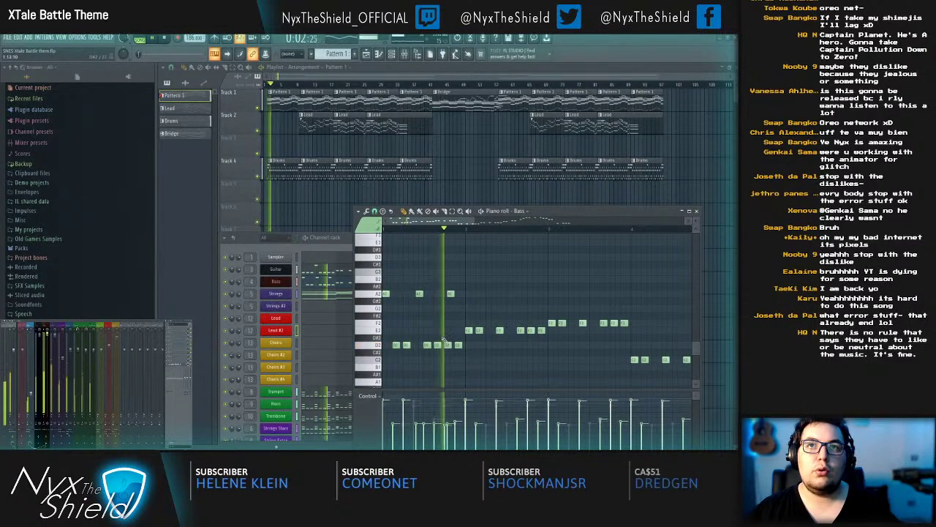
pyautogui.press('space')
pyautogui.moveTo(420, 294); pyautogui.dragTo(416, 294)
pyautogui.press('space')
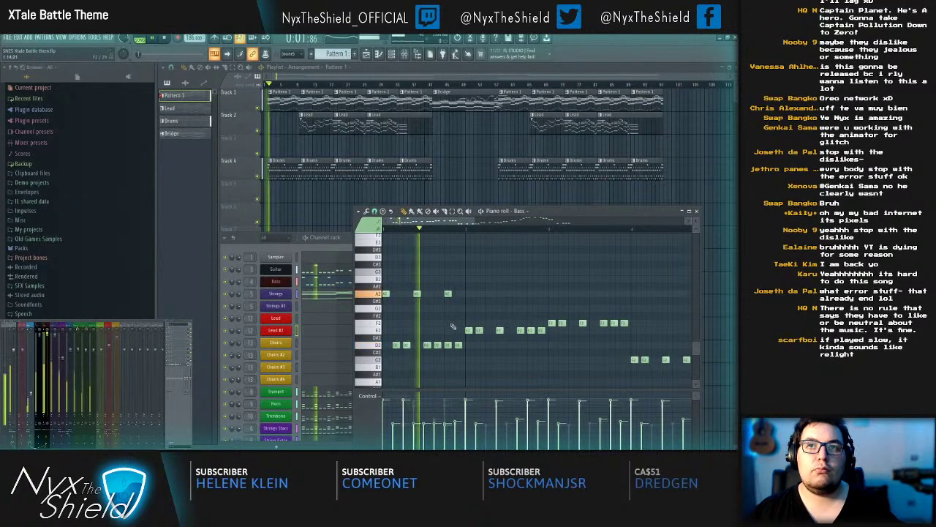
# Step: Delete the D2 under bar 1's last A2, try D3 as the first note and restore it to A2
pyautogui.click(456, 346)
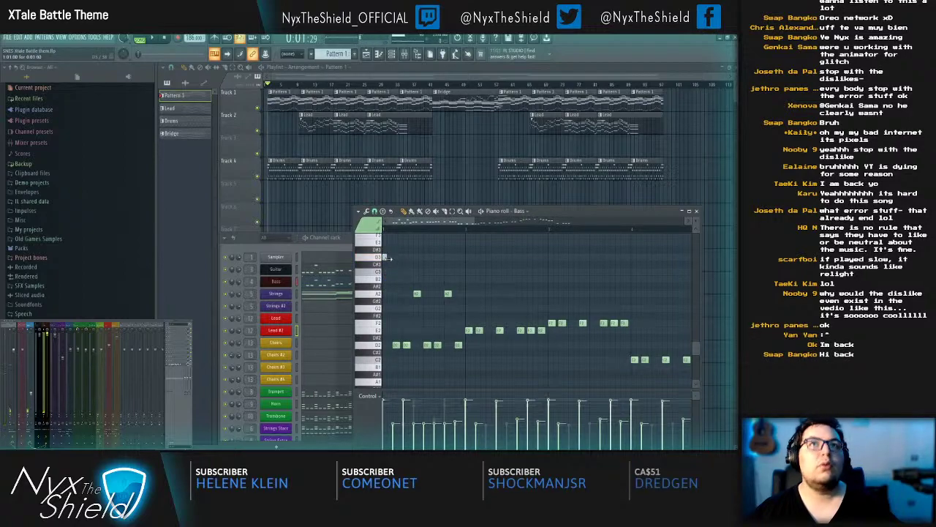
pyautogui.click(389, 258)
pyautogui.press('space')
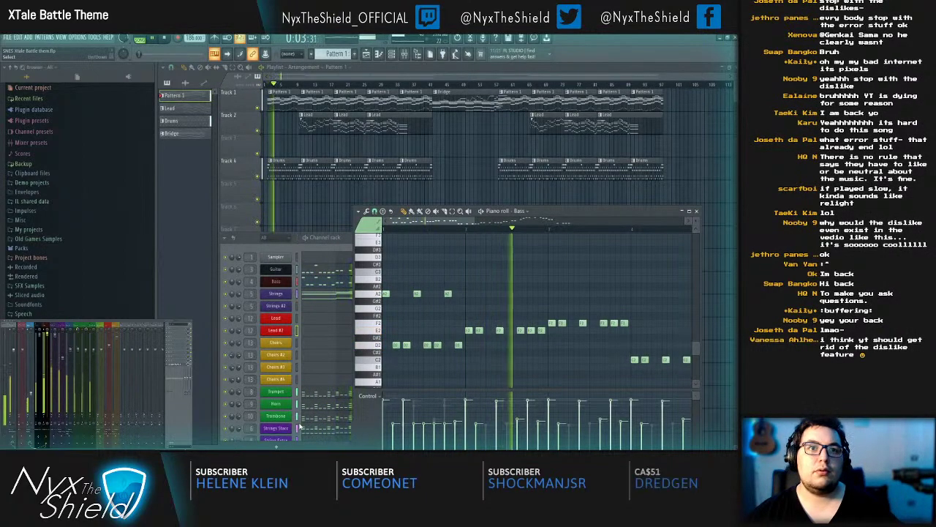
# Step: Replace the E2 note at bar 2's fourth position with A#2 and add an E2 at the third position
pyautogui.scroll(-3, 329, 393)
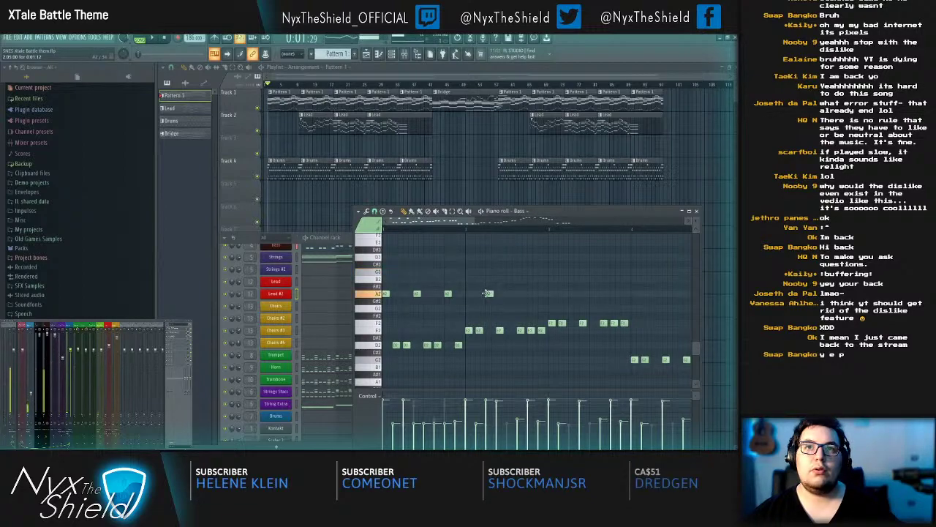
pyautogui.rightClick(499, 292)
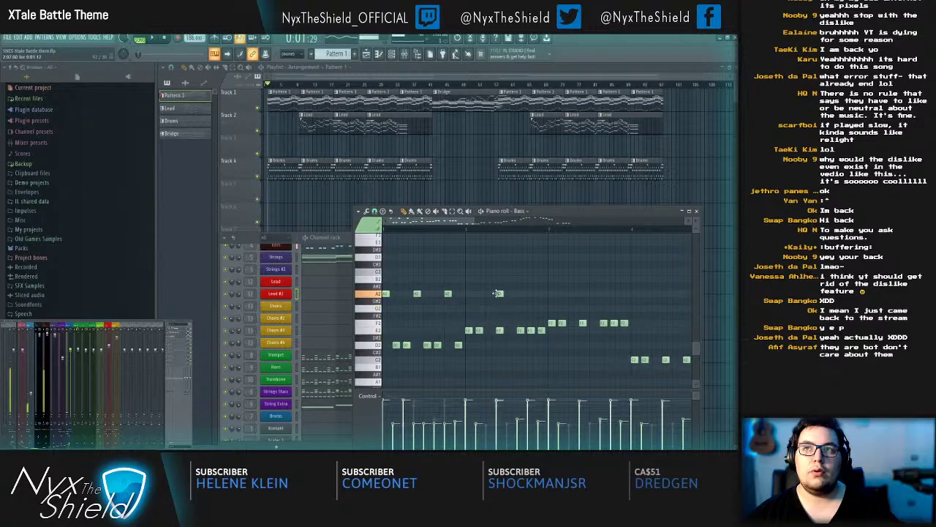
pyautogui.rightClick(500, 330)
pyautogui.press('space')
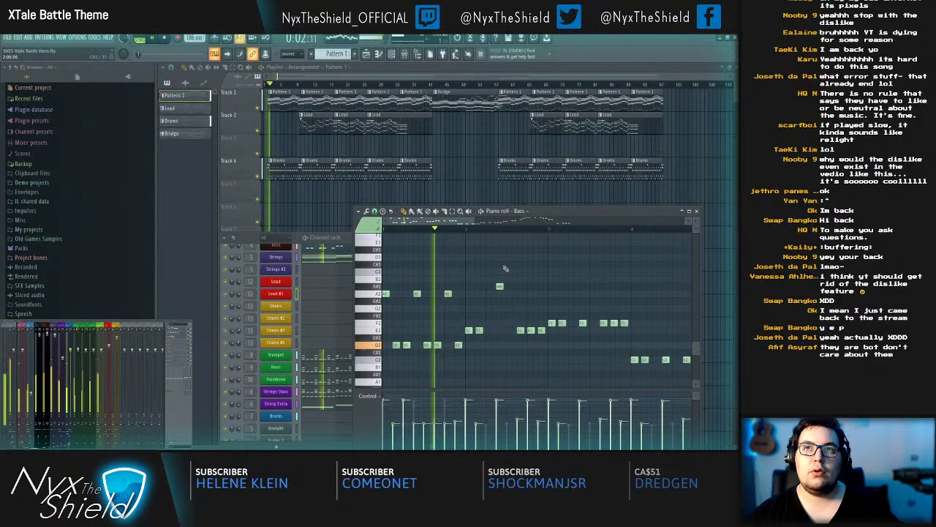
pyautogui.press('space')
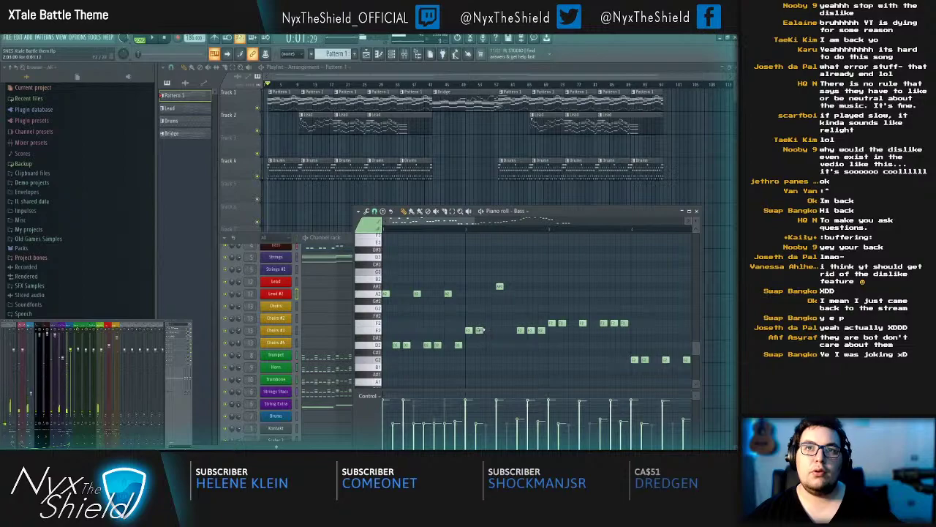
pyautogui.press('space')
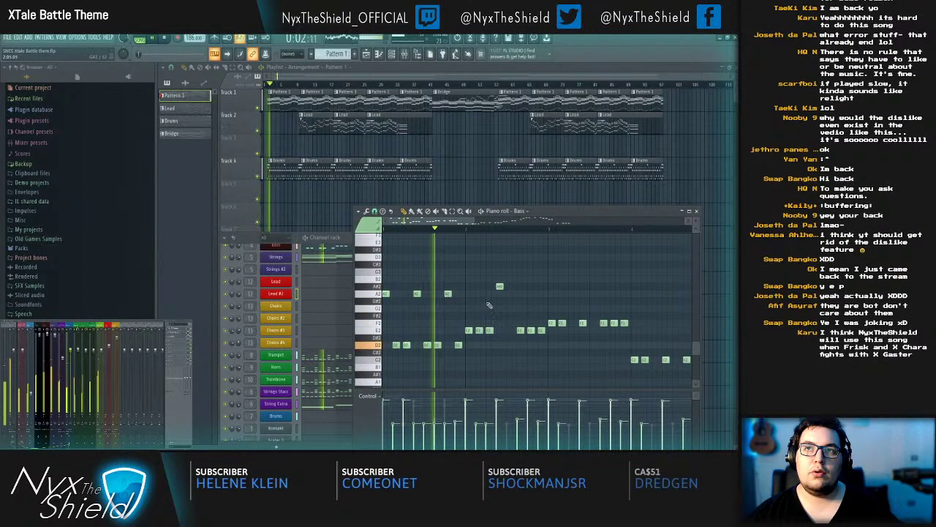
# Step: Toggle the Guitar channel's mute, replay the song and change the first Bass note of bar 2 to A2
pyautogui.scroll(1, 275, 272)
pyautogui.click(227, 254)
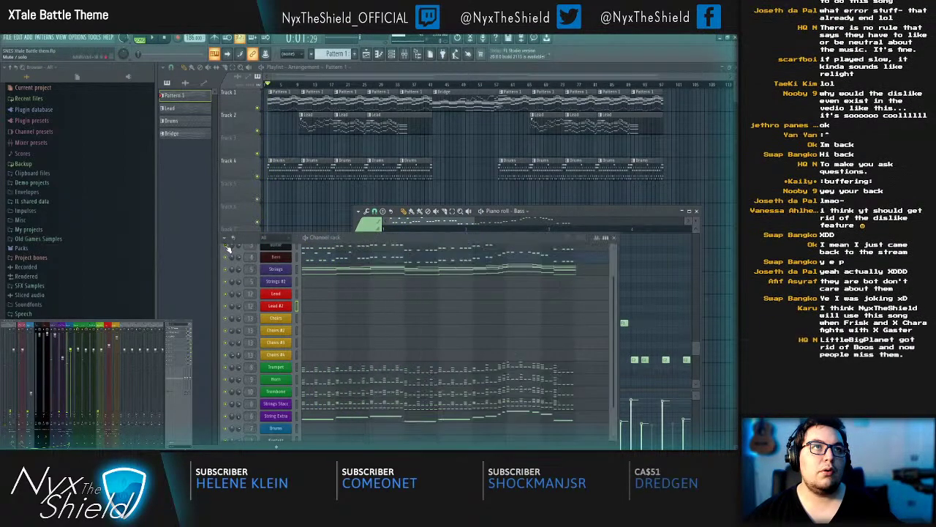
pyautogui.press('space')
pyautogui.click(626, 286)
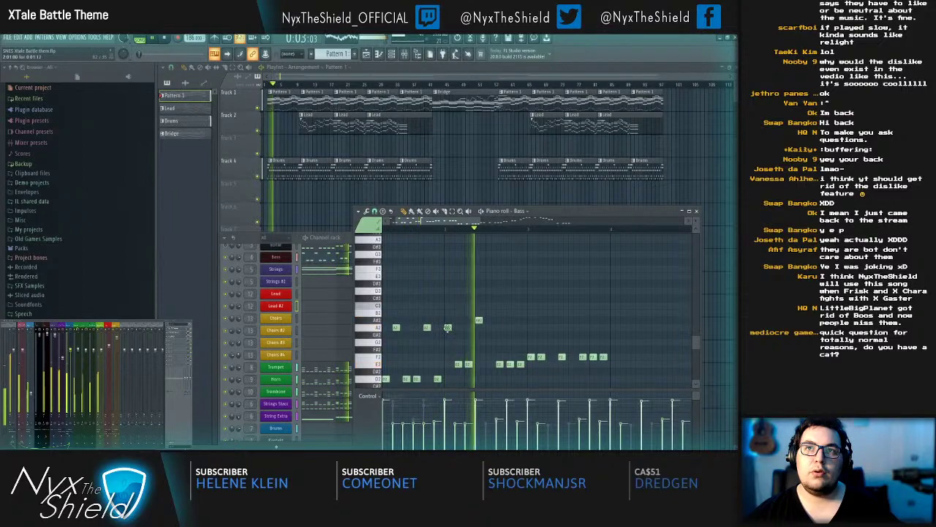
# Step: Transpose all Bass notes of Pattern 1 up two octaves
pyautogui.press('space')
pyautogui.hotkey('ctrl', 'a')
pyautogui.hotkey('ctrl', 'Up')
pyautogui.hotkey('ctrl', 'Up')
pyautogui.scroll(8, 490, 297)
# Step: Try A#4, G5, E5 and G4 as the first Bass note of bar 2
pyautogui.keyDown('ctrl'); pyautogui.click(481, 309); pyautogui.keyUp('ctrl')
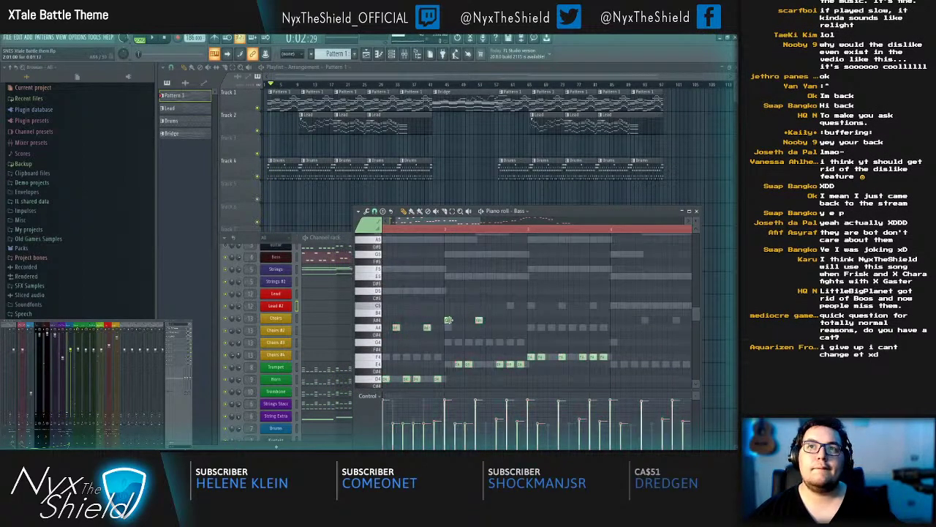
pyautogui.click(449, 320)
pyautogui.hotkey('ctrl', 'z')
pyautogui.scroll(2, 451, 294)
pyautogui.click(447, 283)
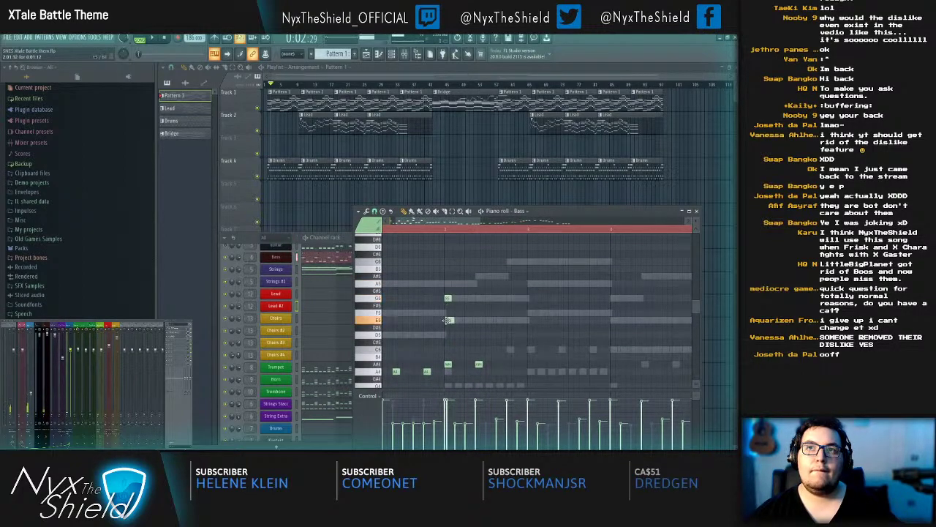
pyautogui.scroll(-1, 453, 334)
pyautogui.click(449, 349)
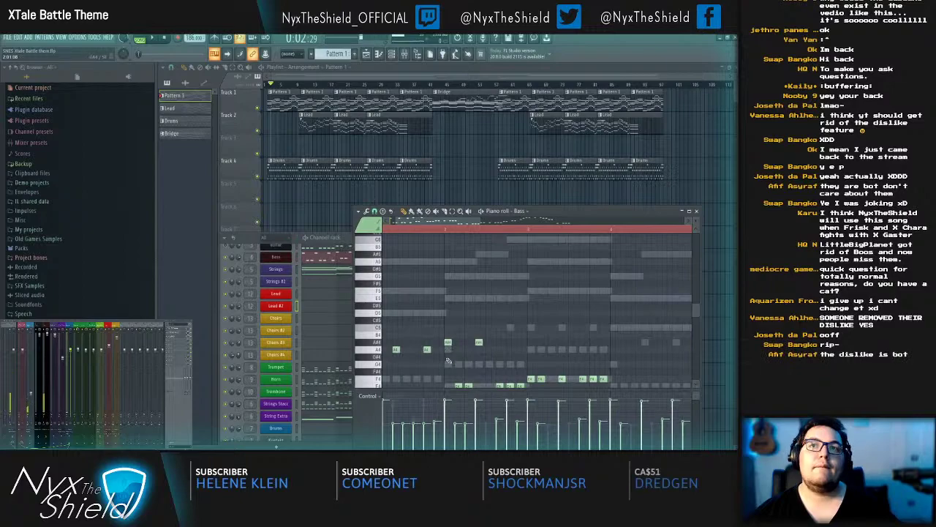
pyautogui.scroll(-2, 448, 358)
pyautogui.click(442, 341)
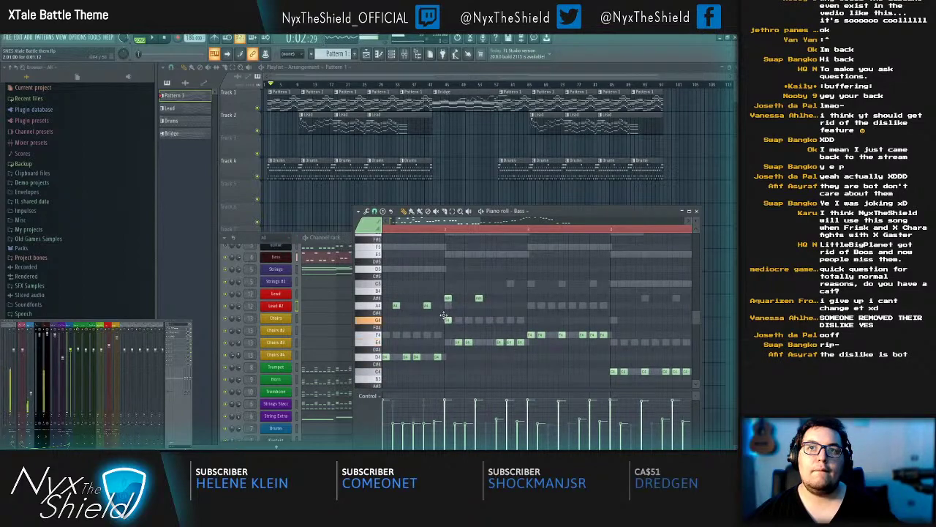
# Step: Set the first Bass note of bar 2 to A4 and replay the passage
pyautogui.press('space')
pyautogui.press('space')
pyautogui.moveTo(447, 297); pyautogui.dragTo(497, 282)
pyautogui.press('space')
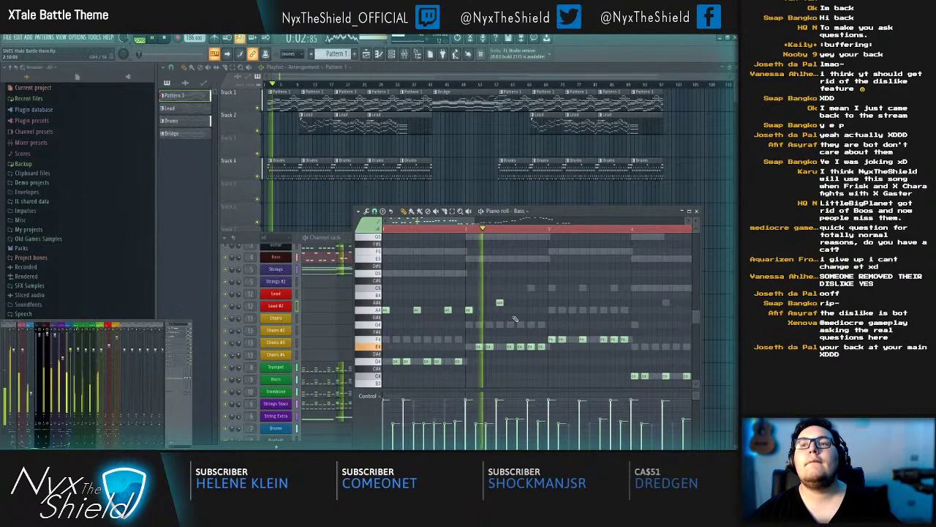
# Step: Set bar 2's seventh Bass note and bar 3's first, fourth and seventh notes to C5
pyautogui.press('space')
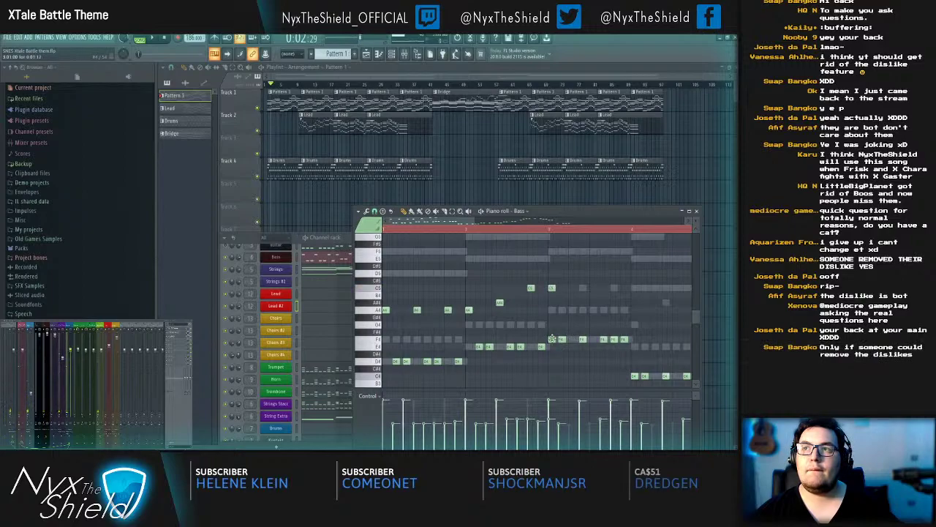
pyautogui.press('space')
pyautogui.moveTo(596, 301); pyautogui.dragTo(551, 239)
pyautogui.press('space')
pyautogui.press('space')
# Step: Set bar 4's first Bass note to G4 and its fourth and seventh notes to A#4
pyautogui.scroll(-2, 577, 232)
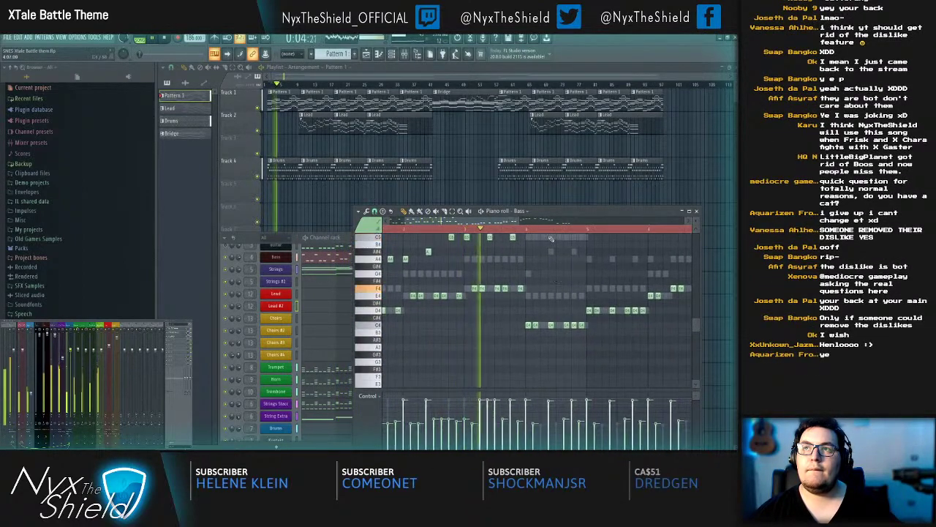
pyautogui.scroll(2, 549, 236)
pyautogui.moveTo(520, 298); pyautogui.dragTo(520, 342)
pyautogui.press('space')
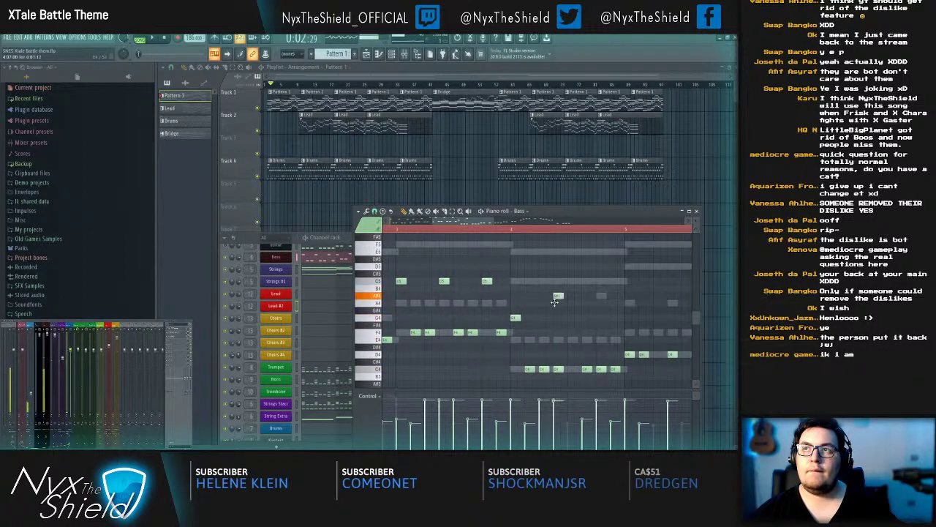
pyautogui.moveTo(601, 368); pyautogui.dragTo(600, 296)
pyautogui.press('space')
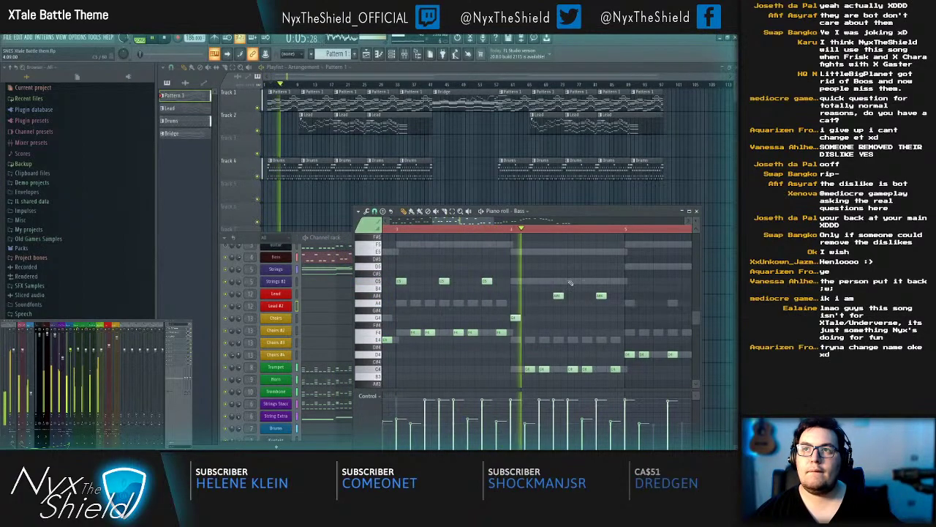
# Step: Raise the seventh Bass note of bar 4 to C5 and replay the passage
pyautogui.press('space')
pyautogui.moveTo(538, 297); pyautogui.dragTo(538, 283)
pyautogui.press('space')
pyautogui.click(492, 229)
pyautogui.hscroll(1, 522, 272)
pyautogui.press('space')
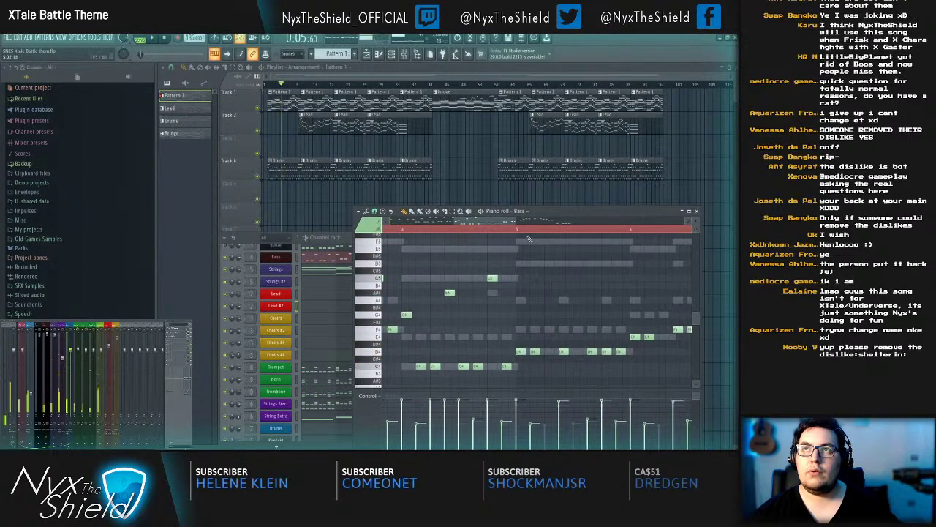
# Step: Raise the first, fourth and seventh Bass notes of bar 5 to A4 and replay the passage
pyautogui.scroll(-1, 532, 308)
pyautogui.press('space')
pyautogui.click(546, 351)
pyautogui.moveTo(558, 351); pyautogui.dragTo(558, 300)
pyautogui.press('space')
pyautogui.click(568, 350)
pyautogui.press('space')
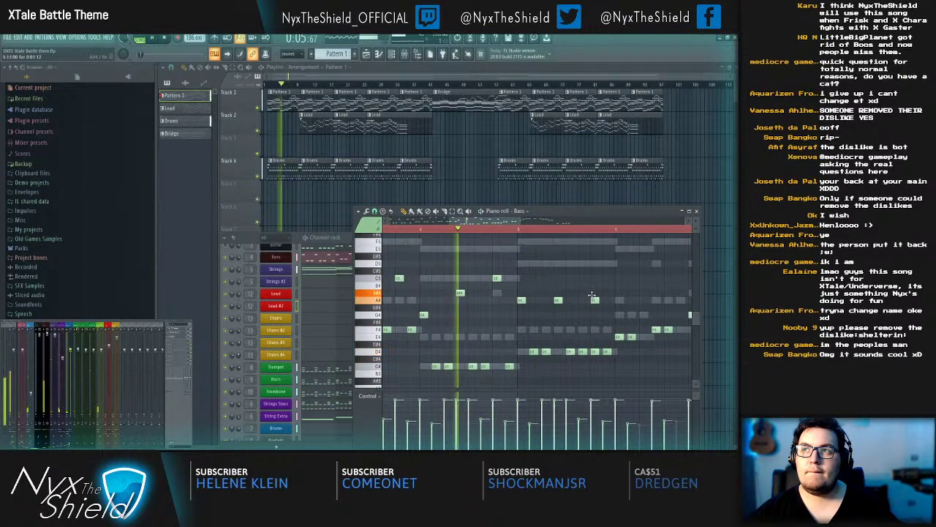
# Step: Set the first Bass note of bar 6 to A4 and its fourth note to D5, replaying the passage
pyautogui.moveTo(556, 342); pyautogui.dragTo(580, 329)
pyautogui.press('space')
pyautogui.click(589, 284)
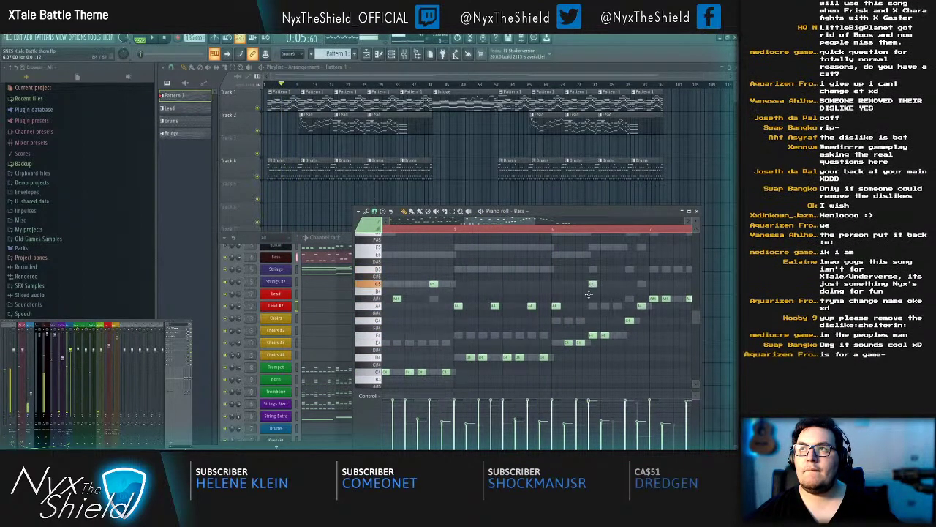
pyautogui.press('space')
pyautogui.moveTo(592, 270); pyautogui.dragTo(592, 298)
pyautogui.rightClick(593, 335)
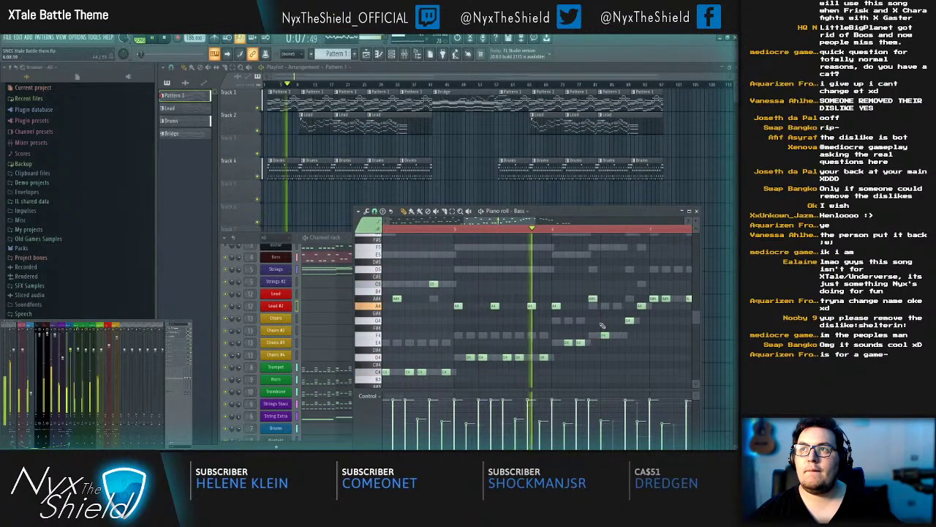
pyautogui.press('space')
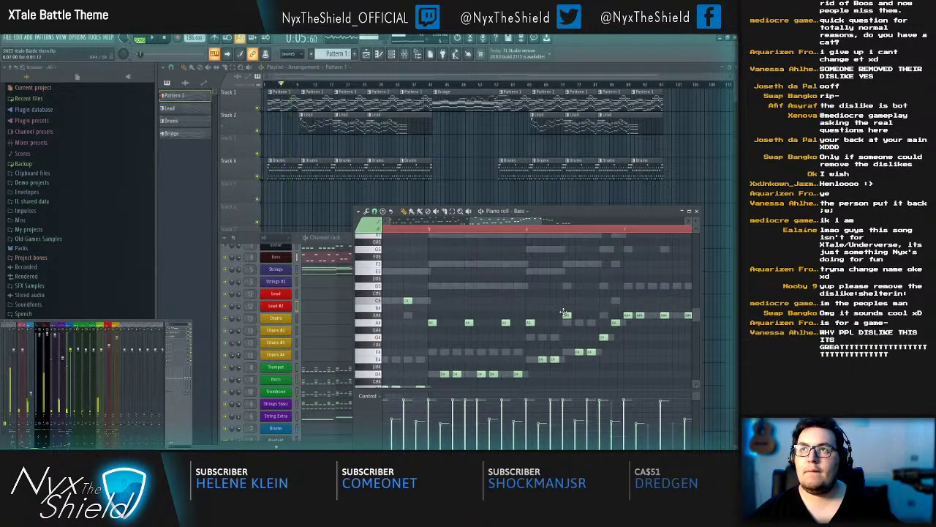
pyautogui.press('space')
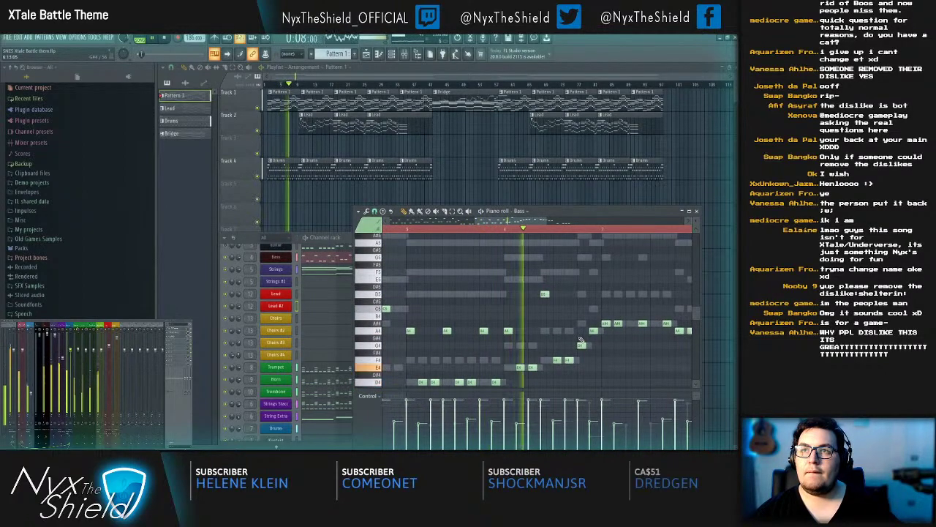
# Step: Raise the fourth Bass note of bar 7 to F5, trying its first note at D5 before returning it to A#4
pyautogui.press('space')
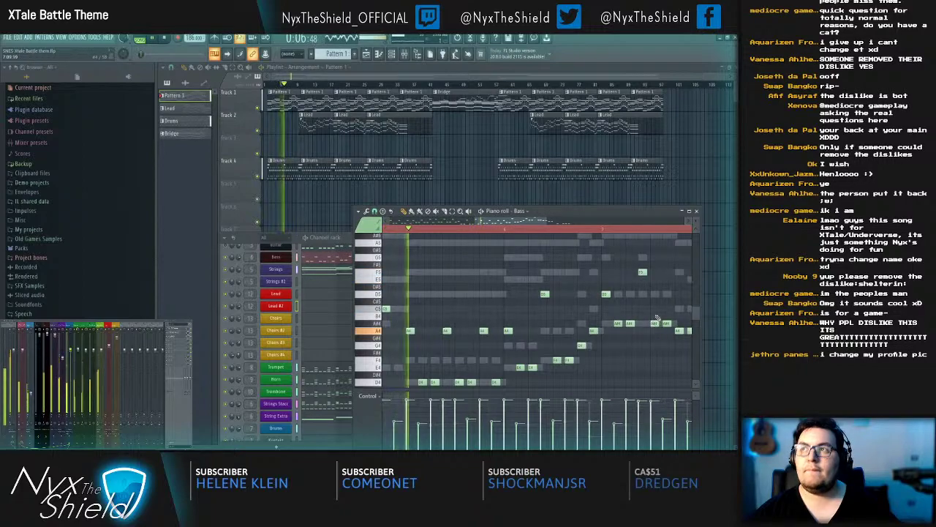
pyautogui.moveTo(544, 308); pyautogui.dragTo(466, 320)
pyautogui.press('space')
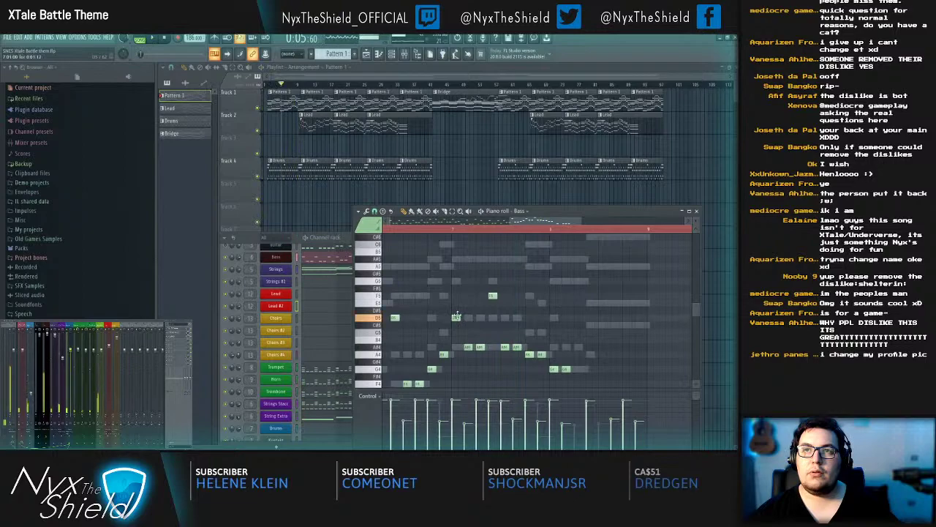
pyautogui.press('space')
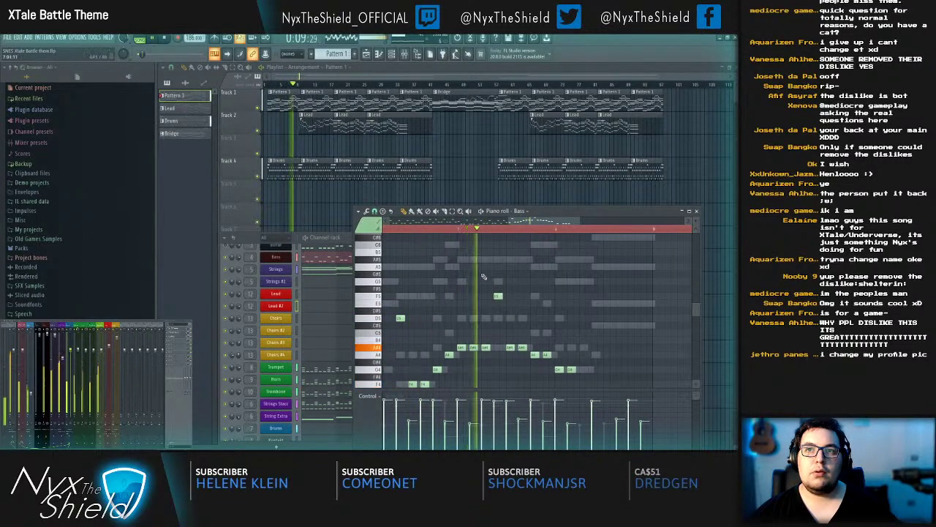
# Step: Raise the fifth Bass note of bar 8 to C#5
pyautogui.moveTo(543, 331); pyautogui.dragTo(502, 338)
pyautogui.press('space')
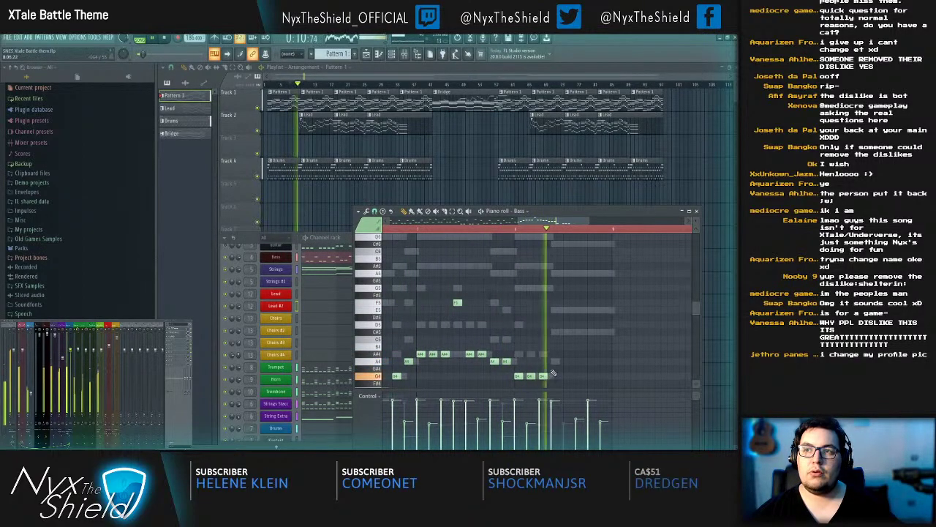
pyautogui.press('space')
pyautogui.scroll(-3, 557, 359)
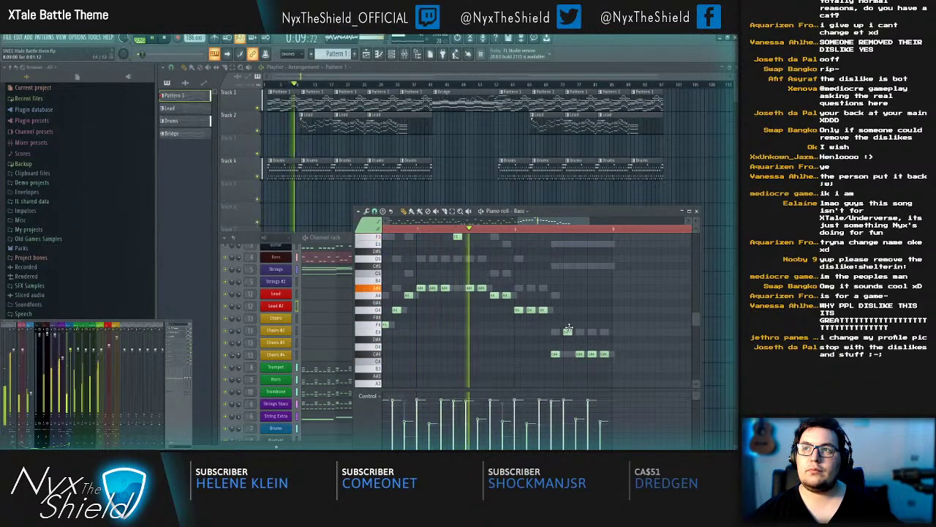
pyautogui.click(568, 264)
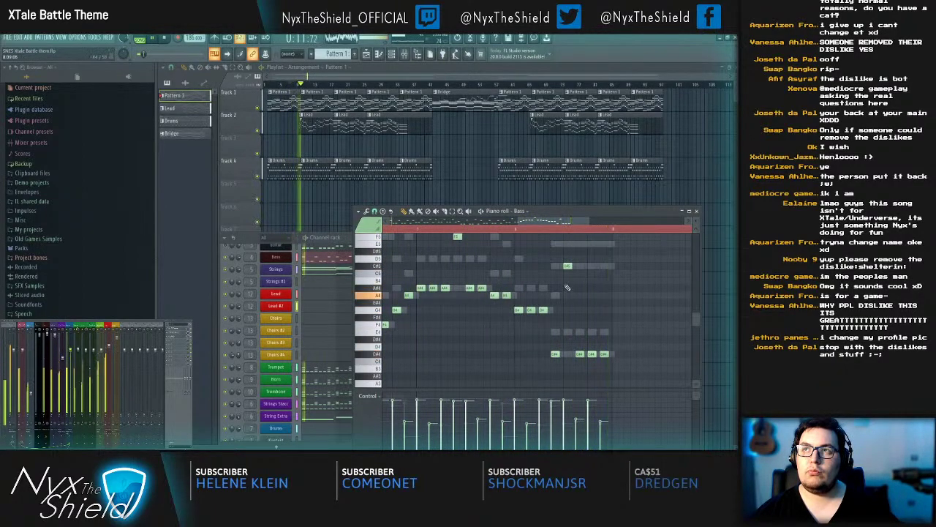
# Step: Transpose all the Bass notes down two octaves and listen to the whole part
pyautogui.scroll(-5, 564, 226)
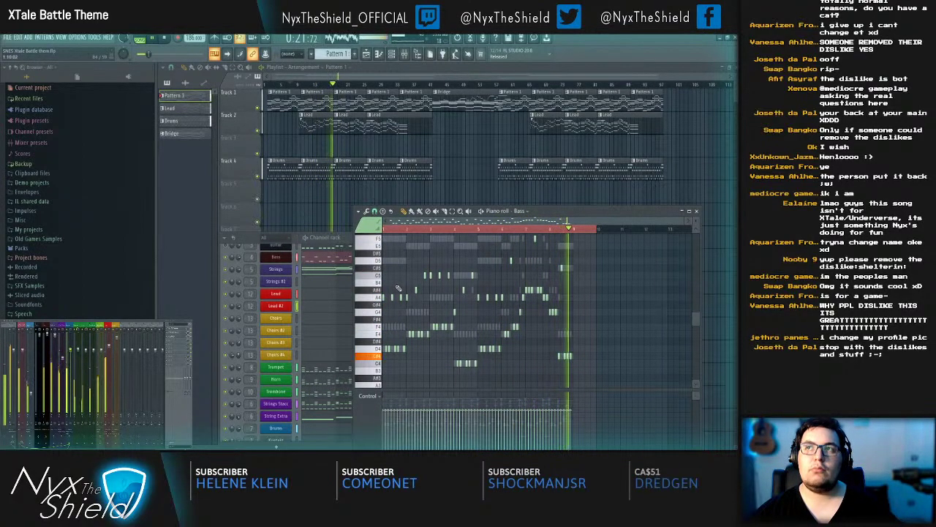
pyautogui.hotkey('ctrl', 'Down')
pyautogui.hotkey('ctrl', 'Down')
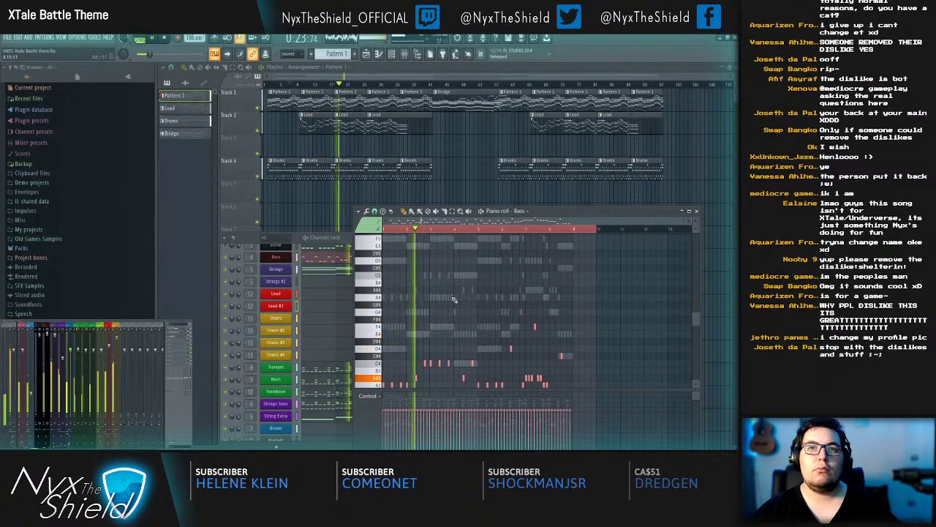
pyautogui.scroll(-5, 452, 298)
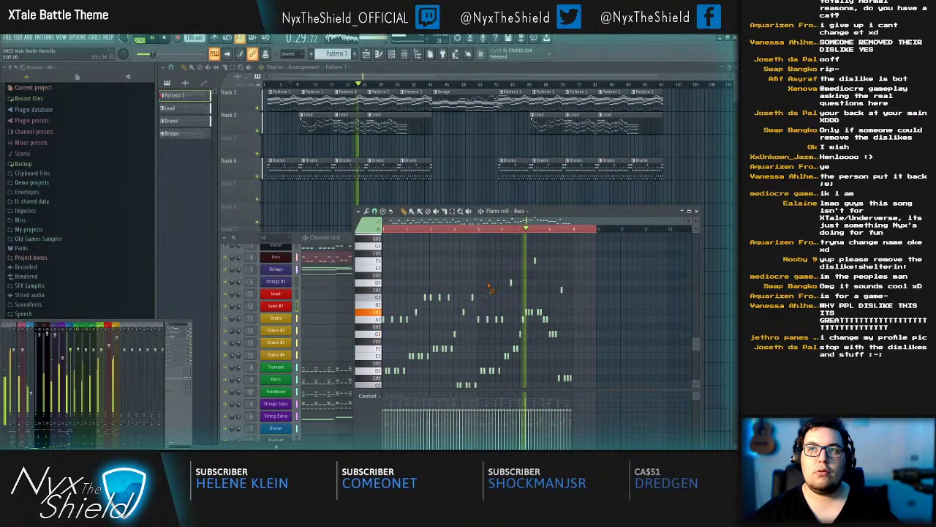
pyautogui.scroll(-3, 469, 278)
pyautogui.scroll(3, 425, 230)
pyautogui.scroll(2, 425, 255)
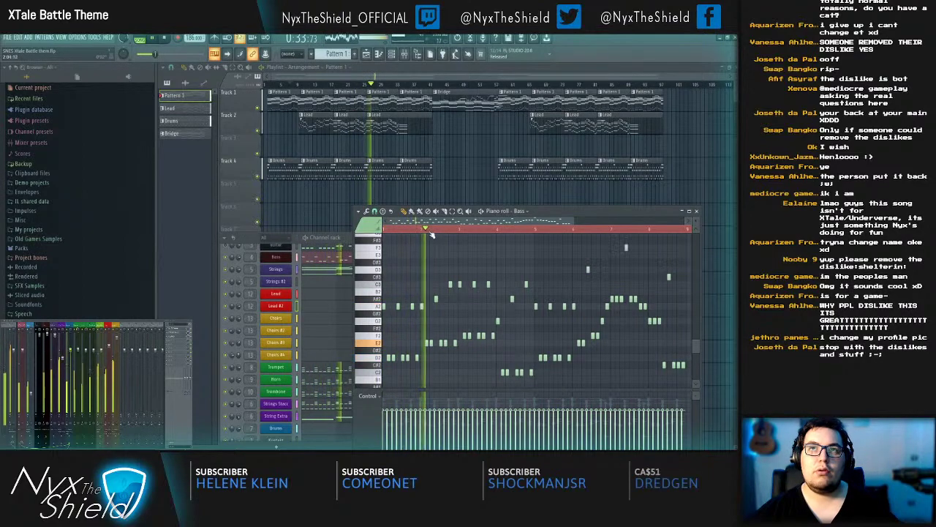
pyautogui.scroll(2, 431, 230)
pyautogui.scroll(2, 534, 266)
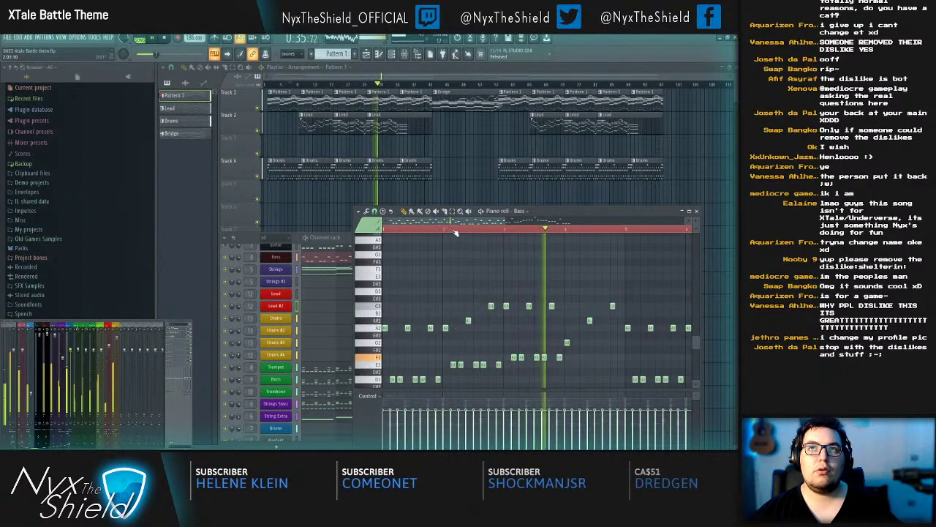
# Step: Try the first Bass note of bar 1 at D2 and play the opening
pyautogui.scroll(-1, 414, 299)
pyautogui.scroll(-2, 388, 281)
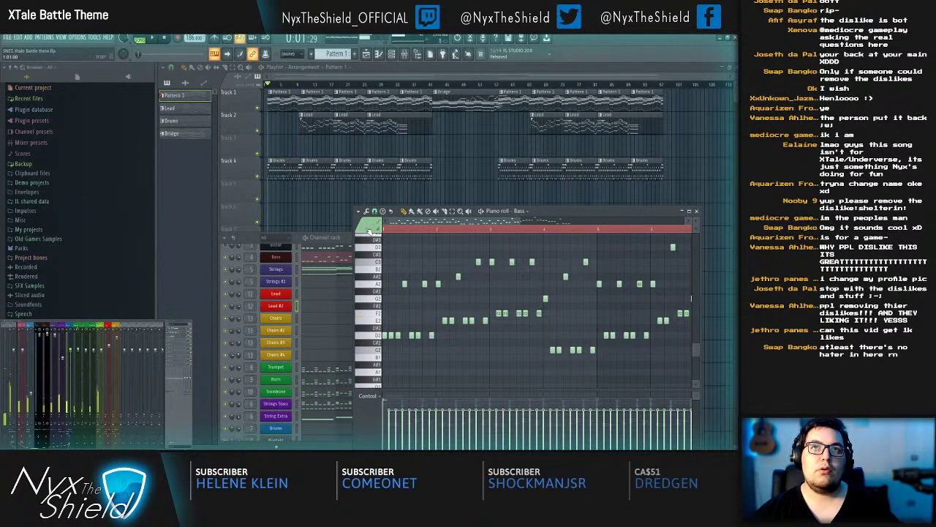
pyautogui.scroll(4, 396, 229)
pyautogui.press('space')
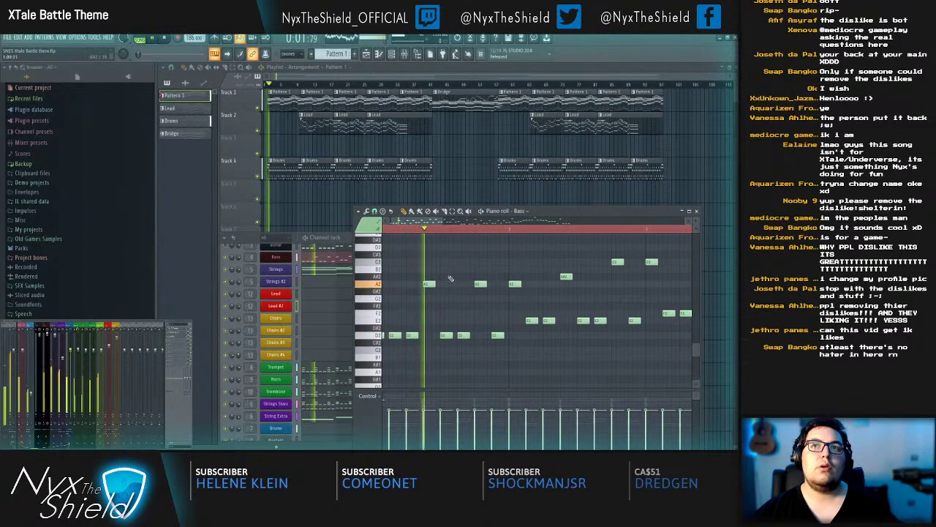
pyautogui.moveTo(456, 287); pyautogui.dragTo(523, 313)
pyautogui.press('space')
# Step: Set the first Bass note of bar 1 to D3 and replay the opening
pyautogui.click(475, 333)
pyautogui.rightClick(391, 320)
pyautogui.press('space')
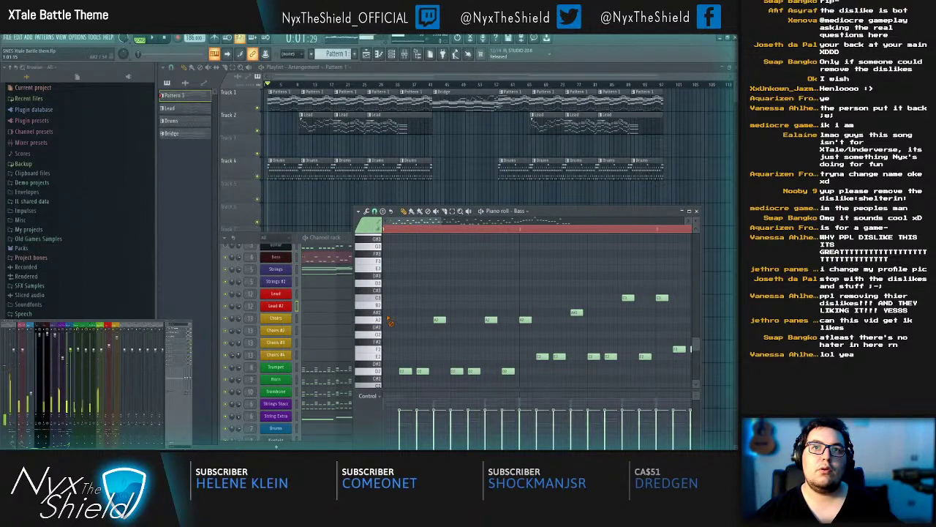
pyautogui.click(389, 284)
pyautogui.press('space')
# Step: Raise the first Bass note of bar 2 to E3 and that of bar 3 to F3
pyautogui.moveTo(478, 316); pyautogui.dragTo(464, 318)
pyautogui.press('space')
pyautogui.moveTo(514, 272); pyautogui.dragTo(451, 328)
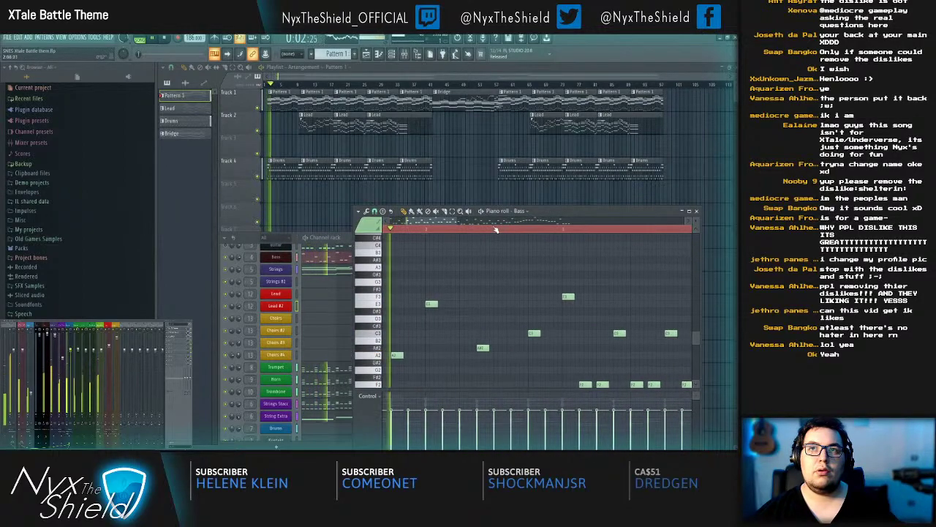
pyautogui.moveTo(539, 272); pyautogui.dragTo(510, 280)
pyautogui.moveTo(646, 322); pyautogui.dragTo(483, 290)
# Step: Raise the first Bass note of bar 4 to C3 and listen to the passage leading into bar 5
pyautogui.press('space')
pyautogui.scroll(-1, 491, 344)
pyautogui.scroll(-1, 491, 345)
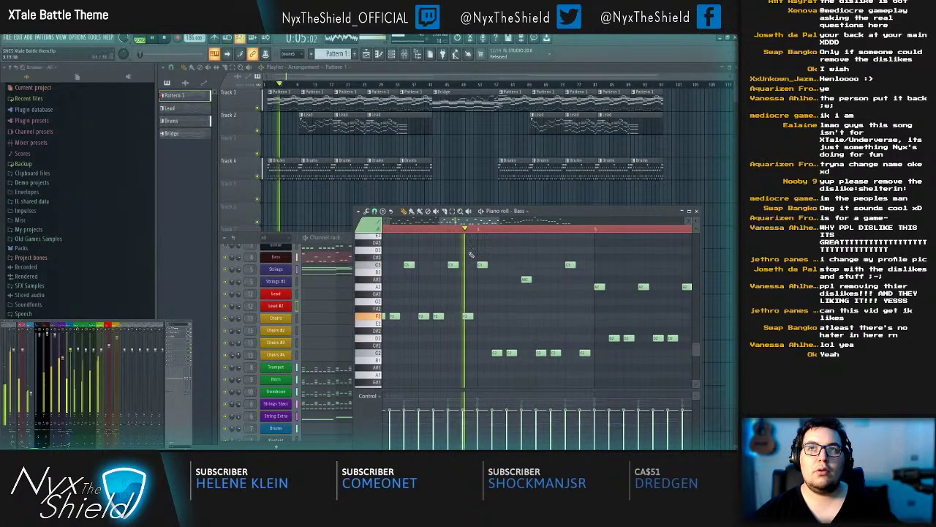
pyautogui.scroll(1, 439, 267)
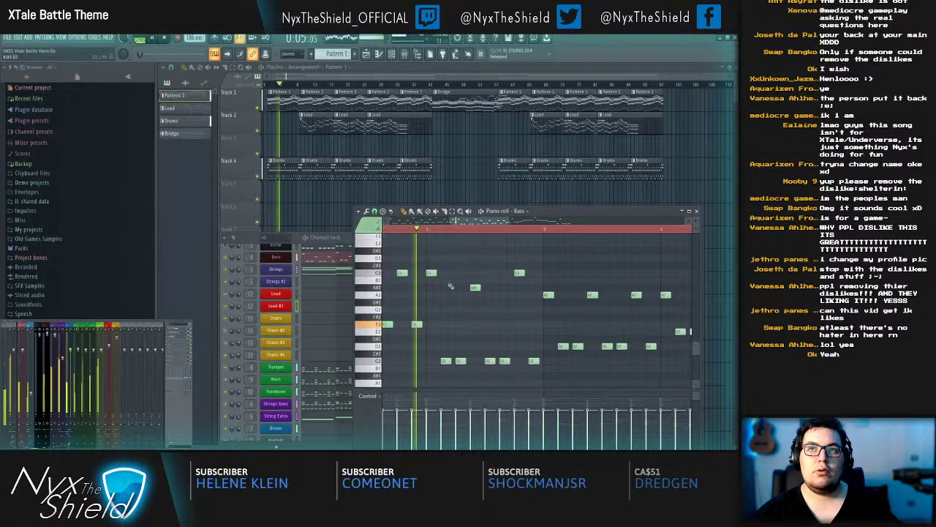
pyautogui.scroll(1, 468, 296)
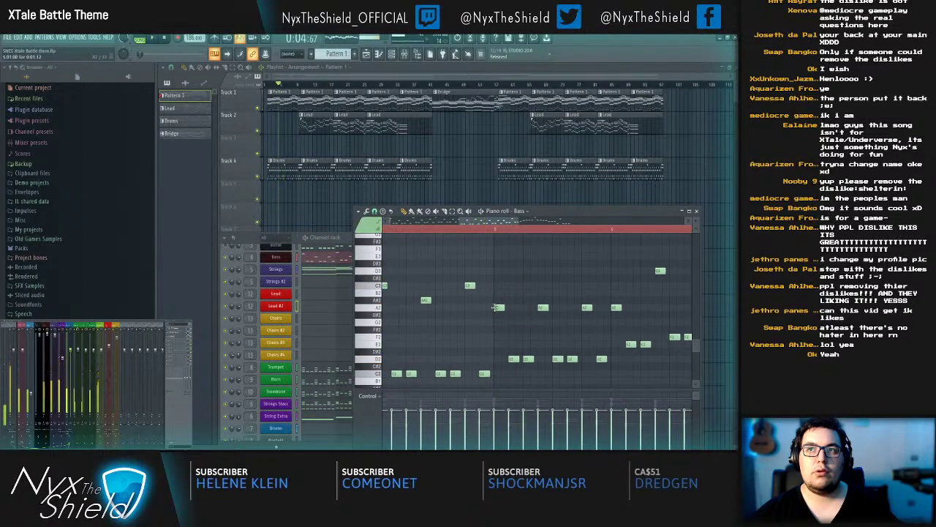
# Step: Raise the first Bass notes of bars 5, 6 and 7 to D3, E3 and A#3 respectively
pyautogui.moveTo(497, 291); pyautogui.dragTo(498, 279)
pyautogui.scroll(3, 498, 270)
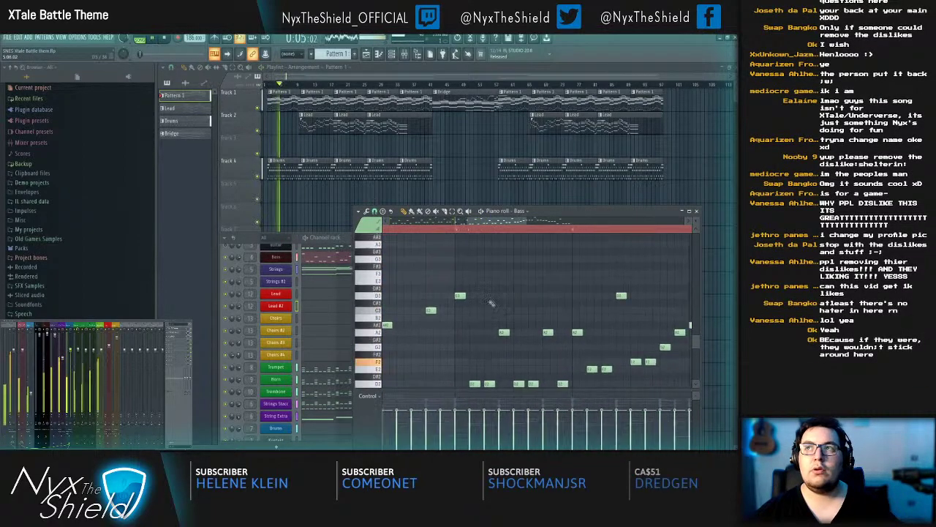
pyautogui.scroll(4, 527, 300)
pyautogui.scroll(1, 512, 336)
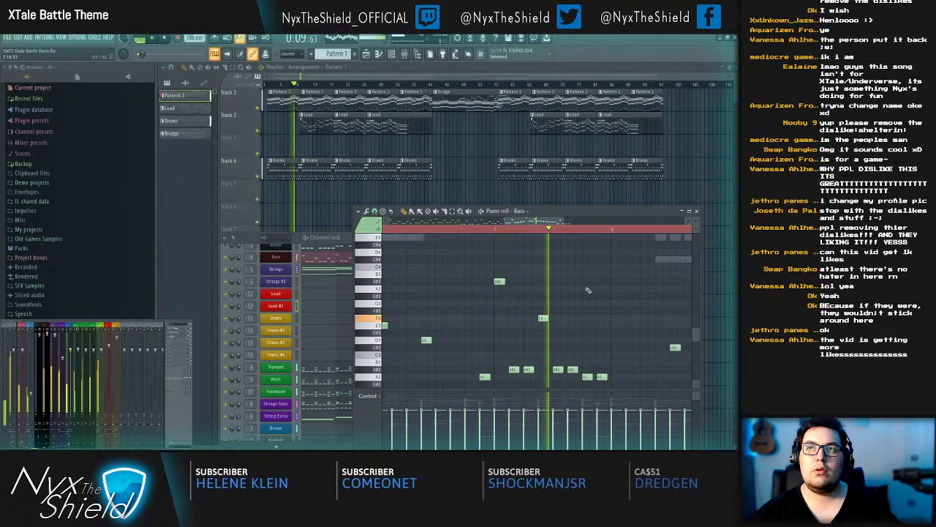
# Step: Set the seventh Bass note of bar 7 to A3 and the first note of bar 8 to G3
pyautogui.scroll(-1, 505, 330)
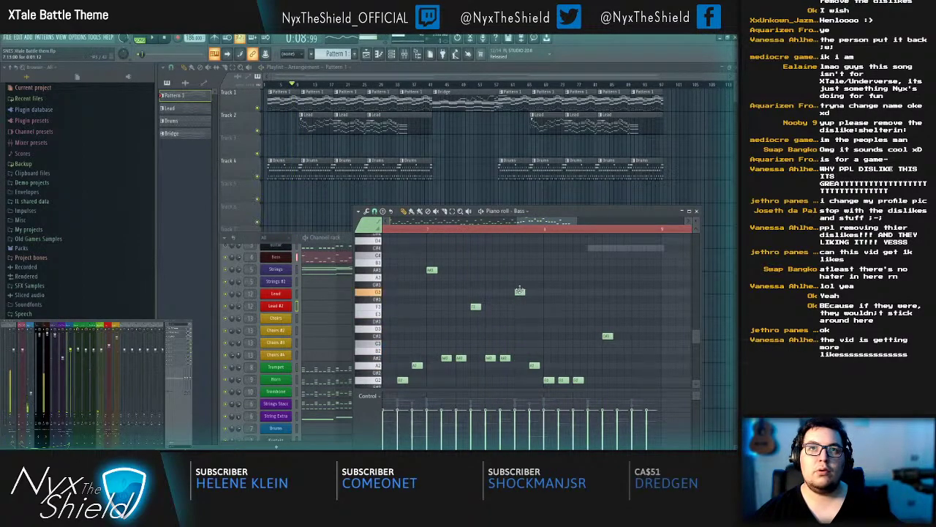
pyautogui.moveTo(519, 291); pyautogui.dragTo(519, 281)
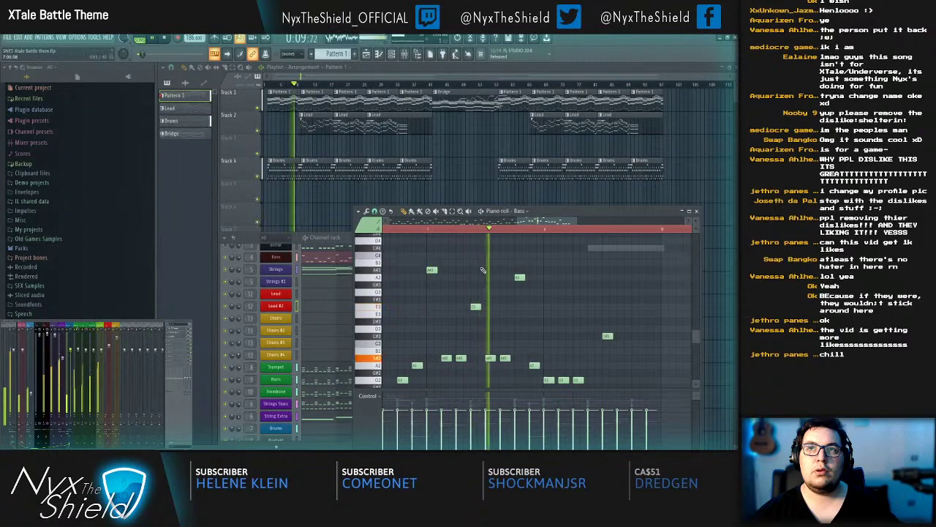
pyautogui.scroll(-3, 478, 289)
pyautogui.moveTo(477, 332); pyautogui.dragTo(477, 278)
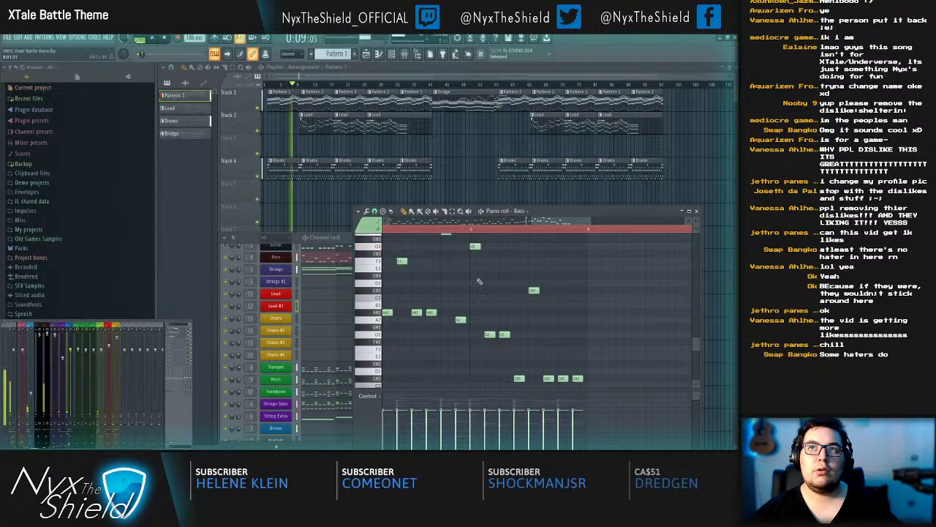
# Step: Play the Bass part through and set the fourth note of bar 4 to F2
pyautogui.scroll(2, 475, 278)
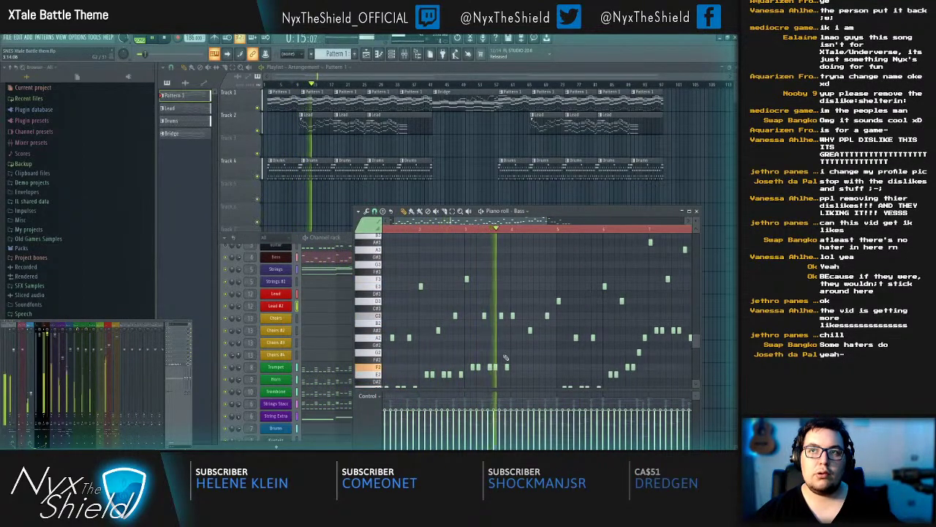
pyautogui.moveTo(514, 349); pyautogui.dragTo(487, 265)
pyautogui.moveTo(532, 310); pyautogui.dragTo(526, 370)
pyautogui.press('space')
pyautogui.scroll(2, 466, 233)
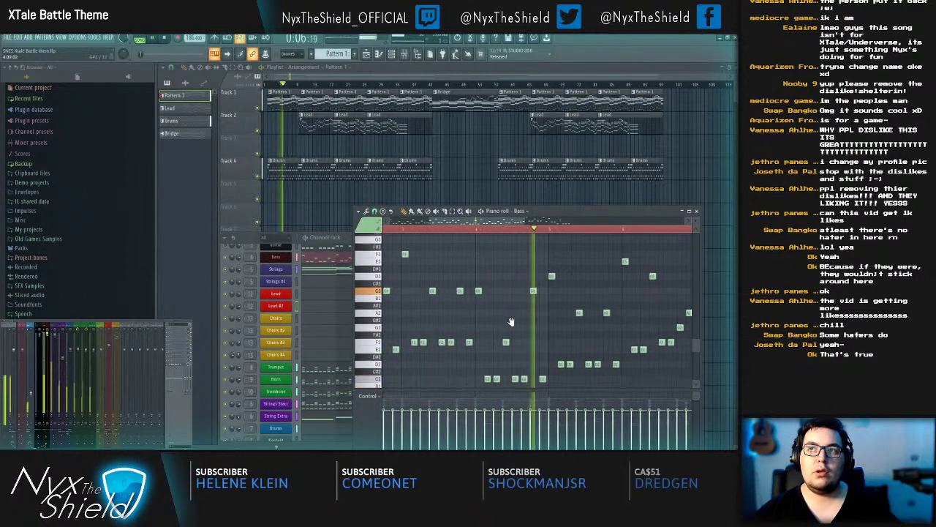
# Step: Set the fourth Bass note of bar 6 to A#2
pyautogui.moveTo(552, 313); pyautogui.dragTo(510, 325)
pyautogui.press('space')
pyautogui.press('space')
pyautogui.scroll(-1, 510, 325)
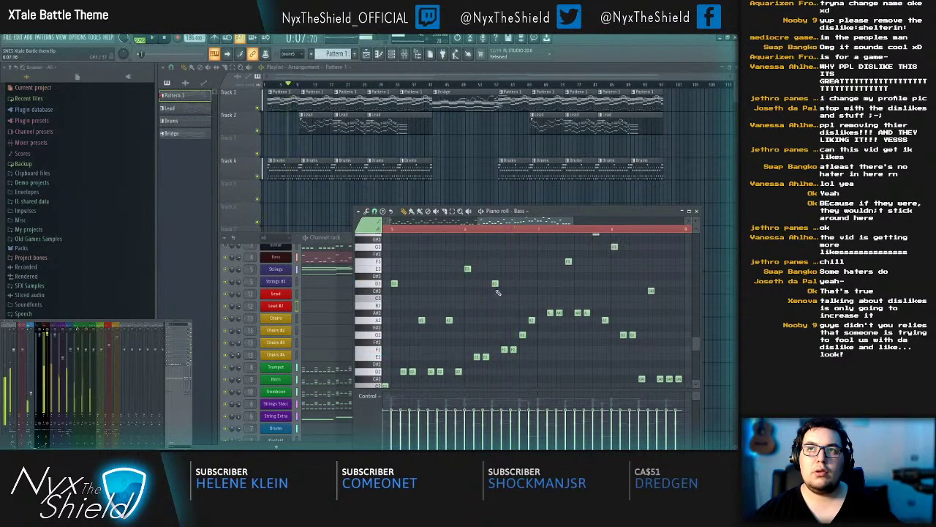
pyautogui.moveTo(496, 283); pyautogui.dragTo(495, 264)
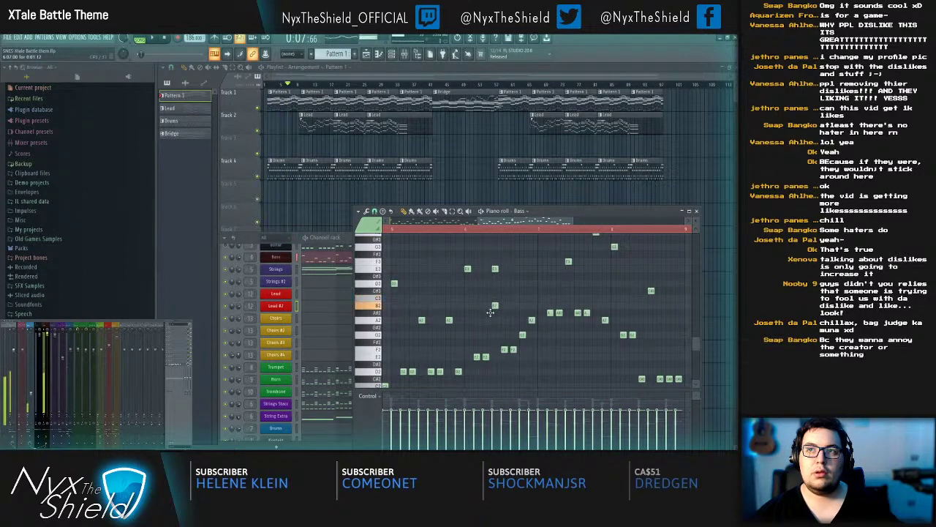
pyautogui.moveTo(496, 313)
pyautogui.mouseDown()
pyautogui.moveTo(494, 320)
pyautogui.moveTo(494, 312)
pyautogui.mouseUp()
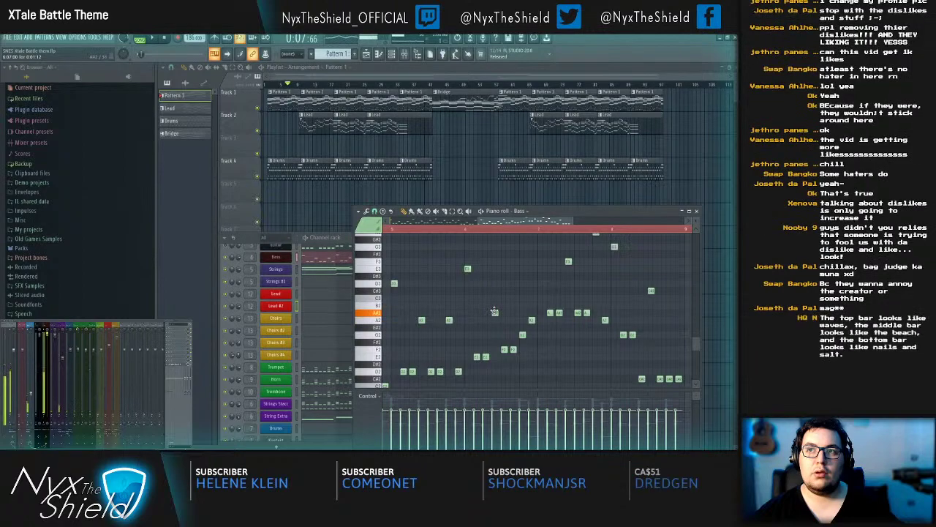
# Step: Raise the fourth Bass note of bar 8 to C#3 and lower its fifth note to C#2
pyautogui.moveTo(526, 283)
pyautogui.mouseDown()
pyautogui.moveTo(488, 303)
pyautogui.moveTo(493, 317)
pyautogui.moveTo(468, 340)
pyautogui.moveTo(428, 322)
pyautogui.mouseUp()
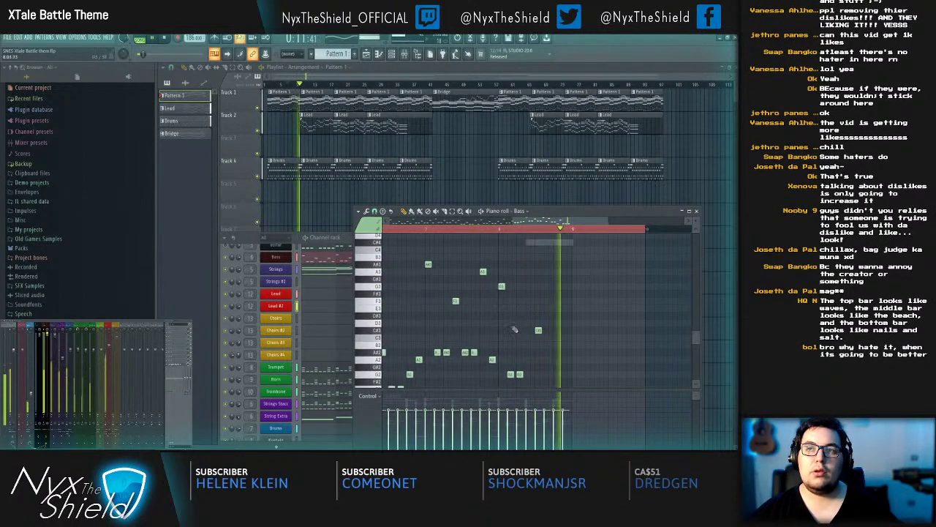
pyautogui.scroll(-2, 517, 329)
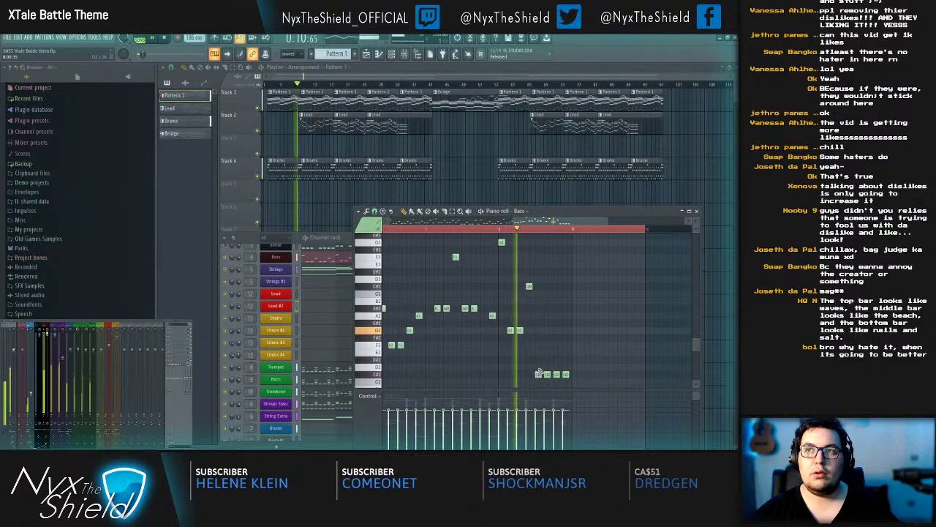
# Step: Add an E3 accent at the seventh note of bar 8 in the Bass part and close its piano roll
pyautogui.moveTo(559, 269); pyautogui.dragTo(557, 288)
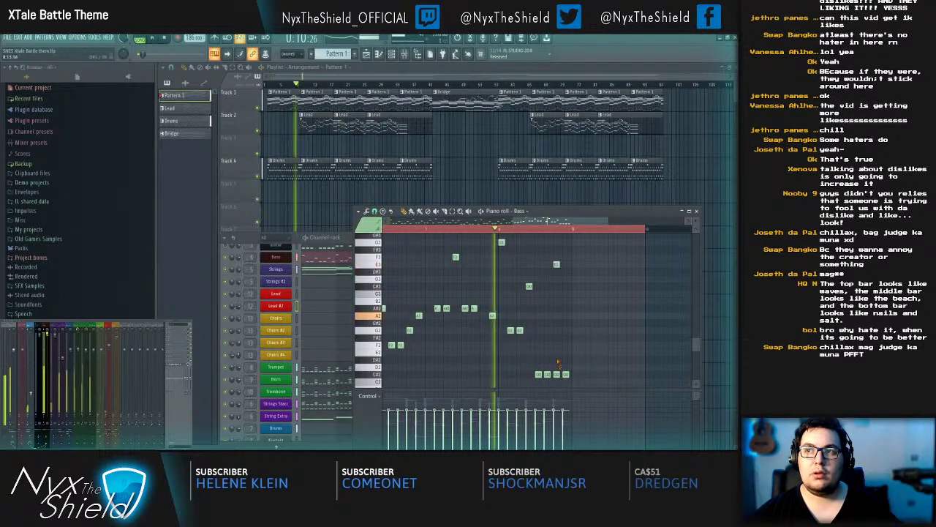
pyautogui.press('Escape')
pyautogui.scroll(2, 427, 308)
# Step: Set the Guitar's existing line aside in the Sampler channel and copy the whole Bass line into the Guitar channel
pyautogui.click(321, 283)
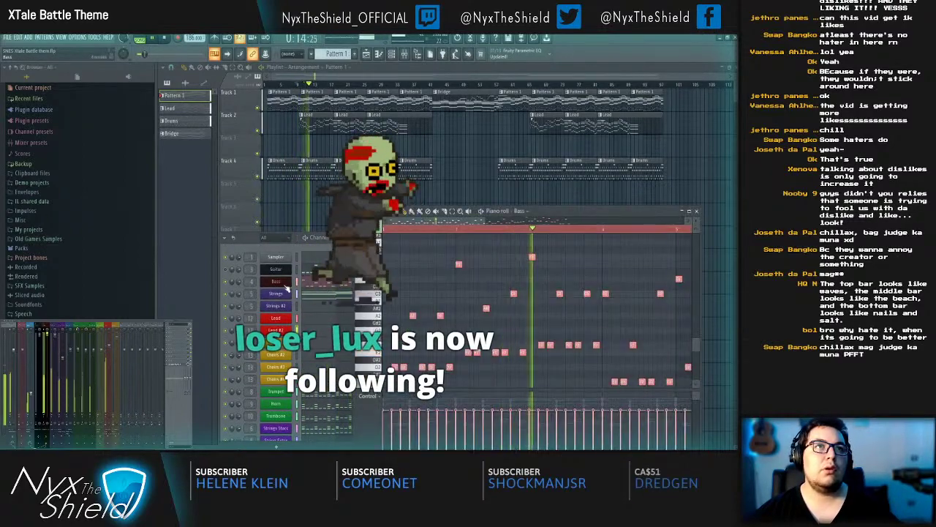
pyautogui.click(322, 257)
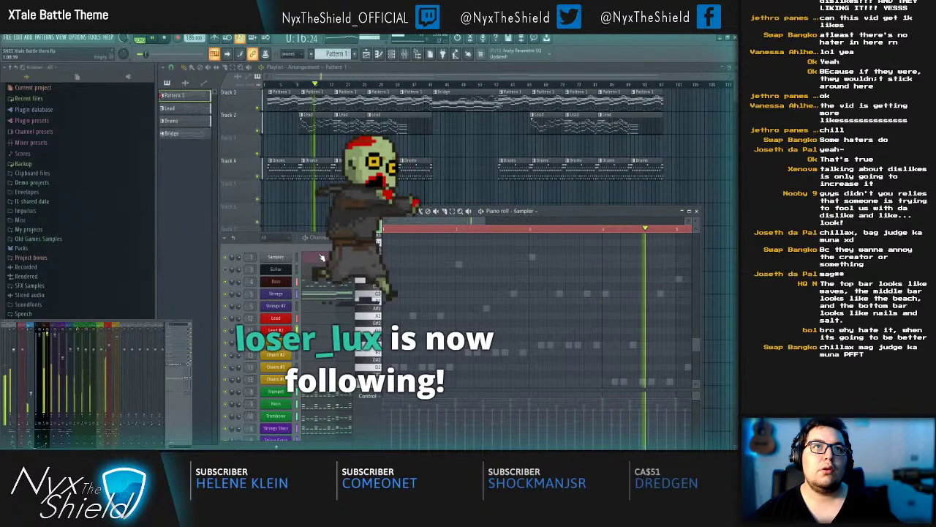
pyautogui.press('Escape')
pyautogui.click(322, 282)
pyautogui.hotkey('ctrl', 'a')
pyautogui.press('Escape')
pyautogui.click(322, 269)
pyautogui.hotkey('ctrl', 'a')
pyautogui.click(229, 271)
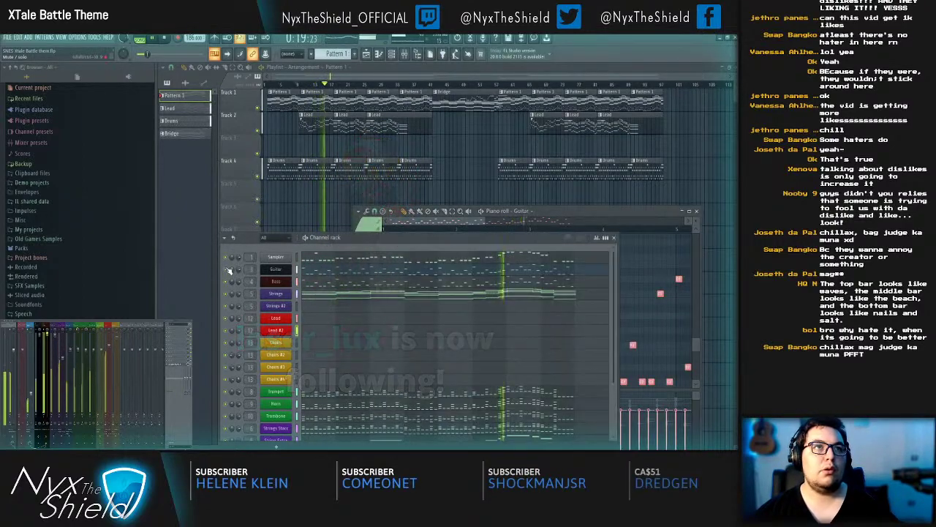
pyautogui.click(397, 270)
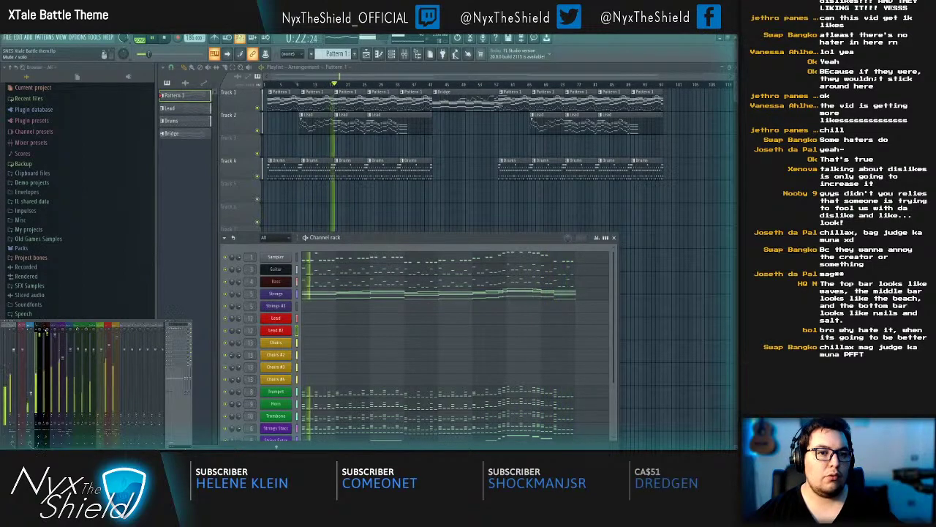
# Step: Transpose the Guitar's copied Bass line up two octaves and listen to it through the pattern
pyautogui.click(320, 275)
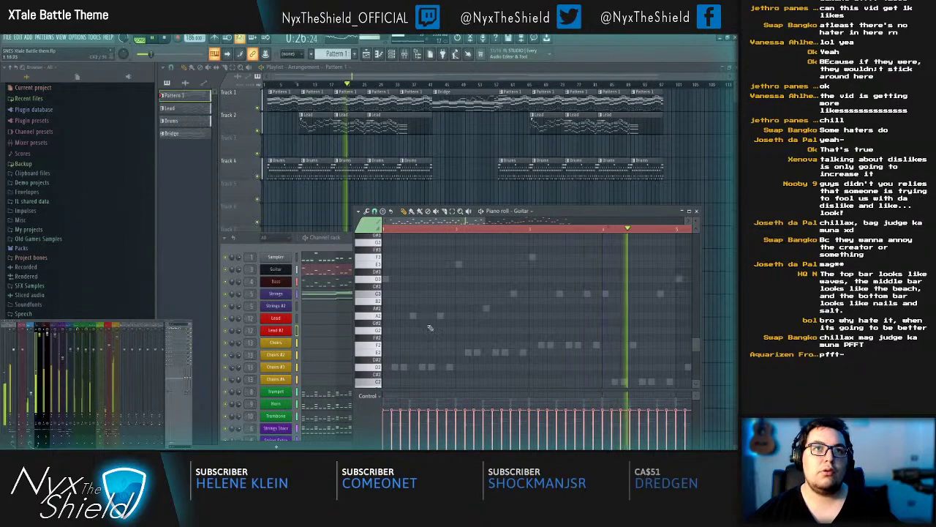
pyautogui.scroll(5, 468, 333)
pyautogui.scroll(5, 468, 307)
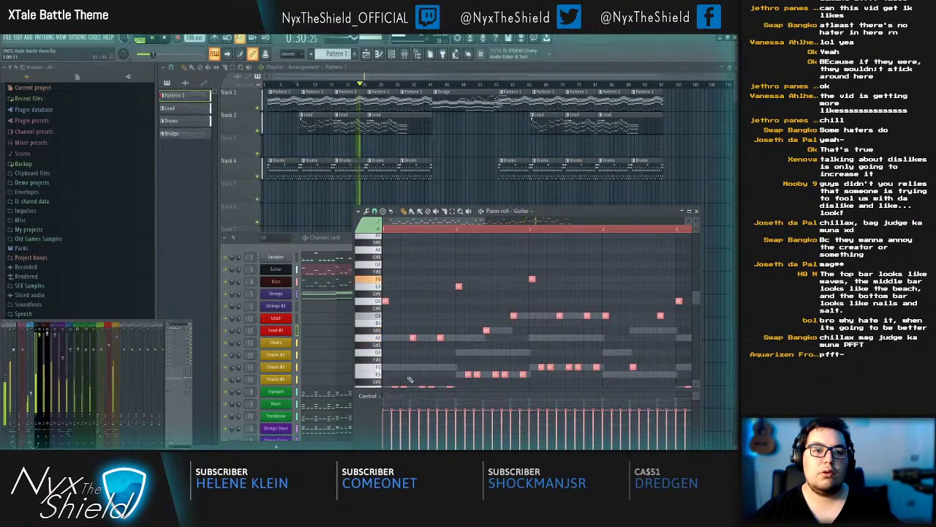
pyautogui.scroll(4, 409, 379)
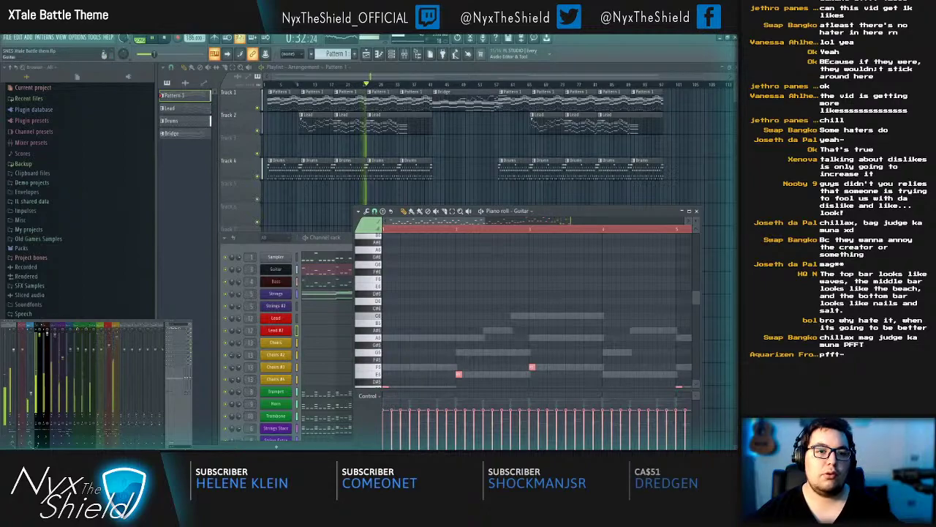
pyautogui.scroll(-3, 485, 324)
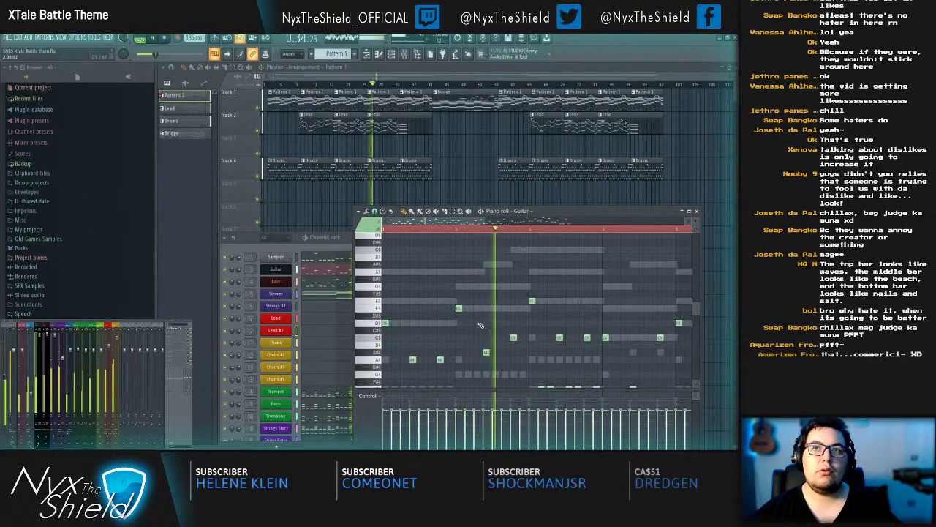
pyautogui.scroll(-3, 486, 325)
pyautogui.scroll(-3, 471, 232)
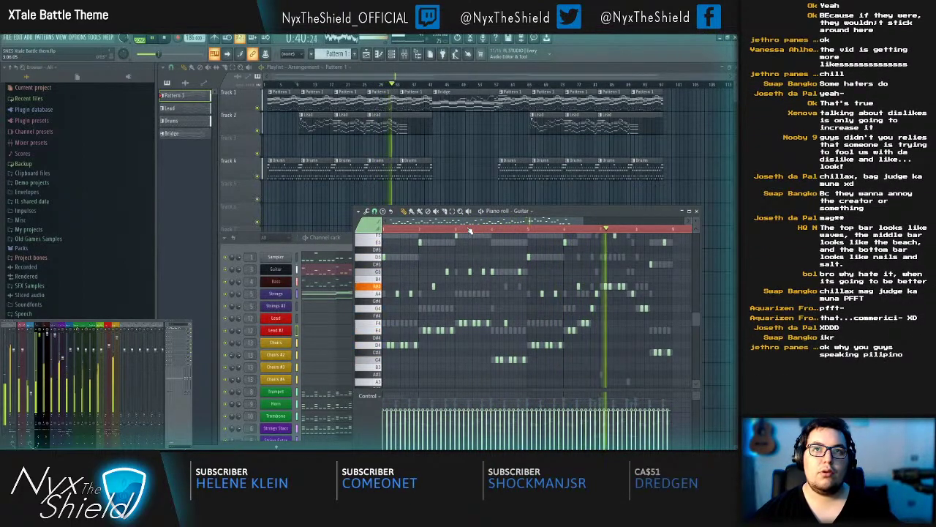
# Step: Move the line stored in the Sampler channel back into the Guitar channel, replacing the copied Bass line
pyautogui.click(349, 262)
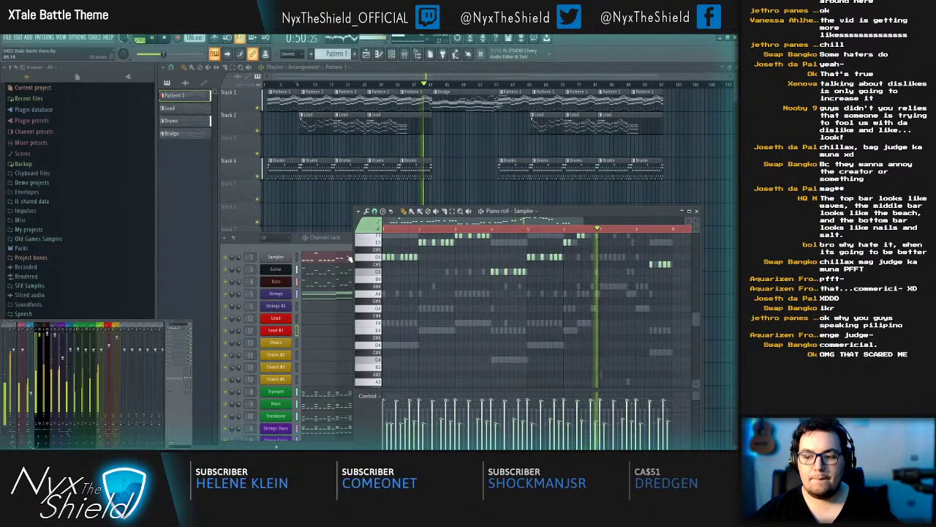
pyautogui.click(317, 270)
pyautogui.click(325, 270)
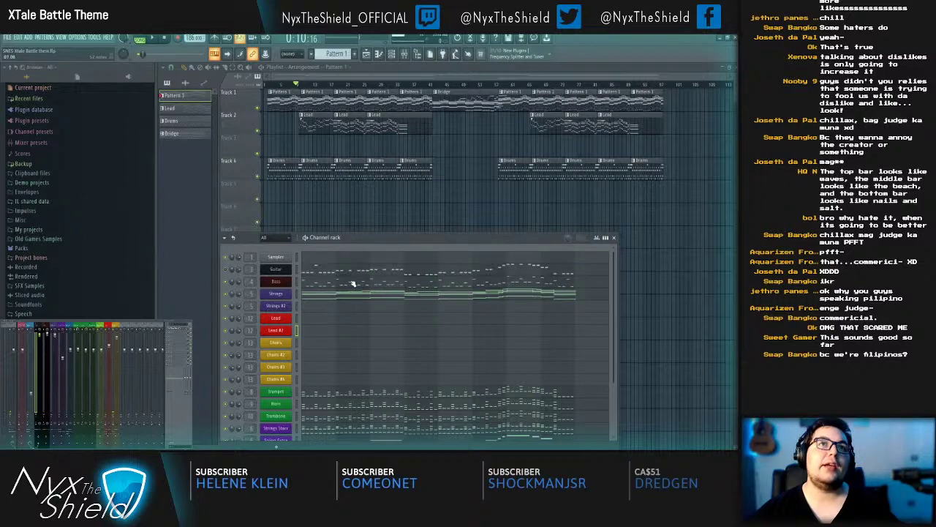
pyautogui.click(346, 276)
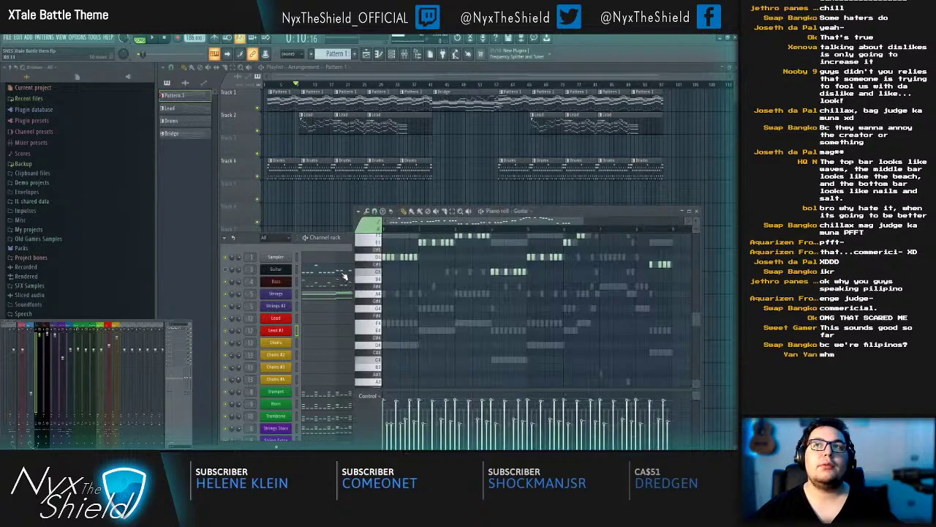
# Step: Move the Bass line into the Sampler channel and replace it with a copy of the Guitar line, two octaves lower
pyautogui.click(319, 284)
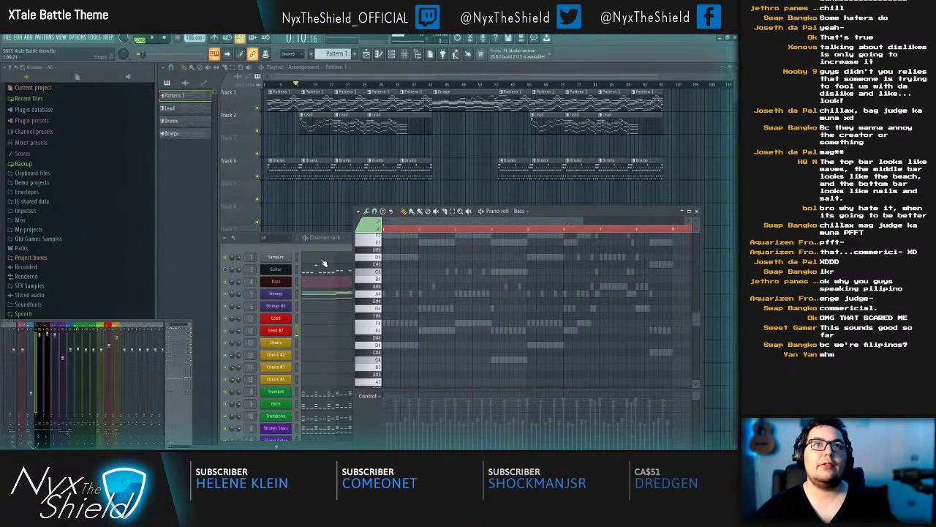
pyautogui.click(319, 271)
pyautogui.hotkey('ctrl', 'a')
pyautogui.click(320, 282)
pyautogui.press('space')
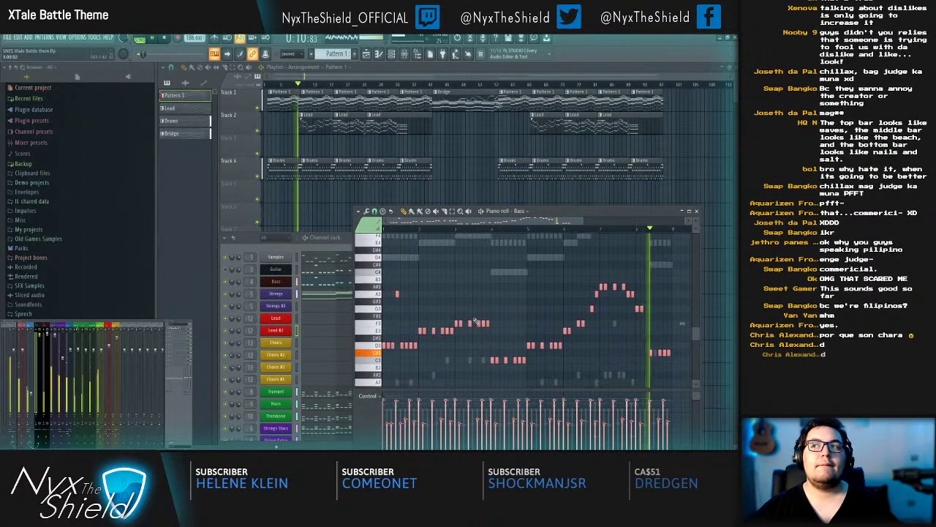
pyautogui.hotkey('ctrl', 'Up')
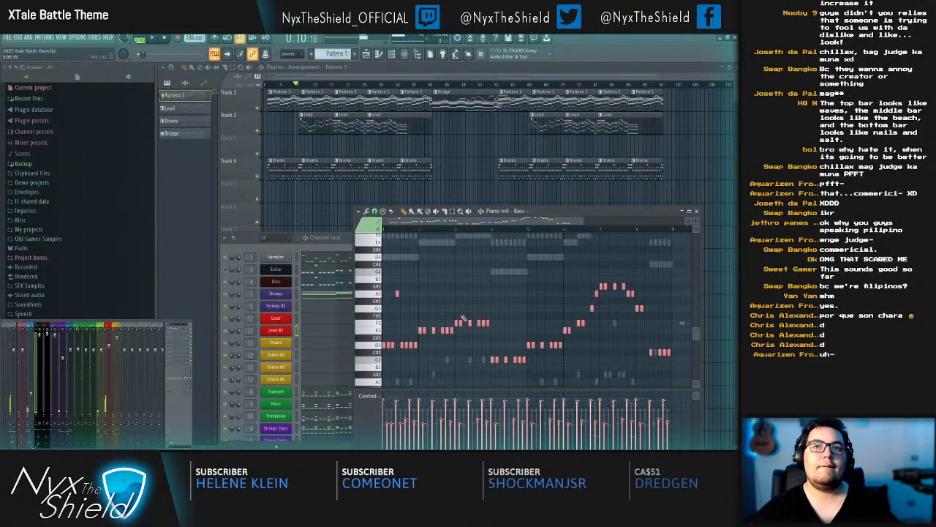
# Step: Play the new Bass line and transpose all of its notes down one more octave
pyautogui.keyDown('ctrl'); pyautogui.click(420, 276); pyautogui.keyUp('ctrl')
pyautogui.scroll(4, 390, 230)
pyautogui.scroll(-2, 460, 249)
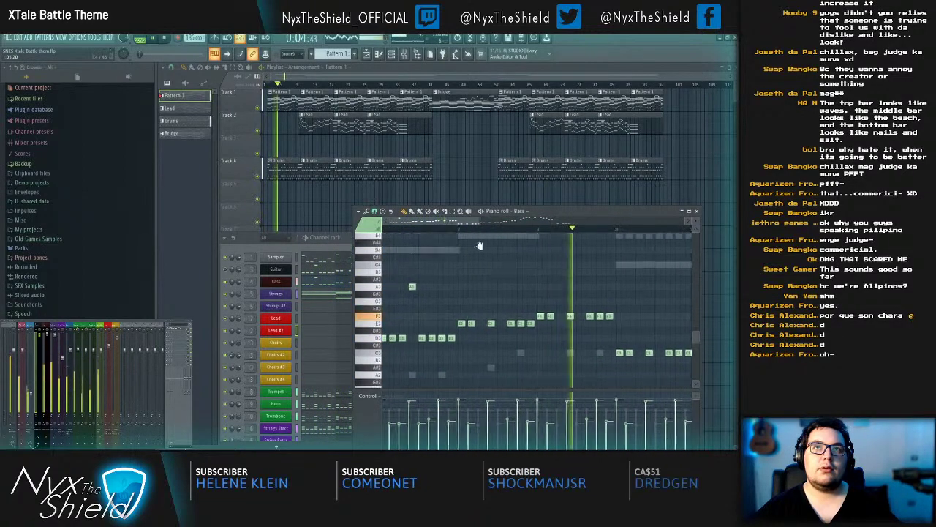
pyautogui.press('space')
pyautogui.rightClick(416, 269)
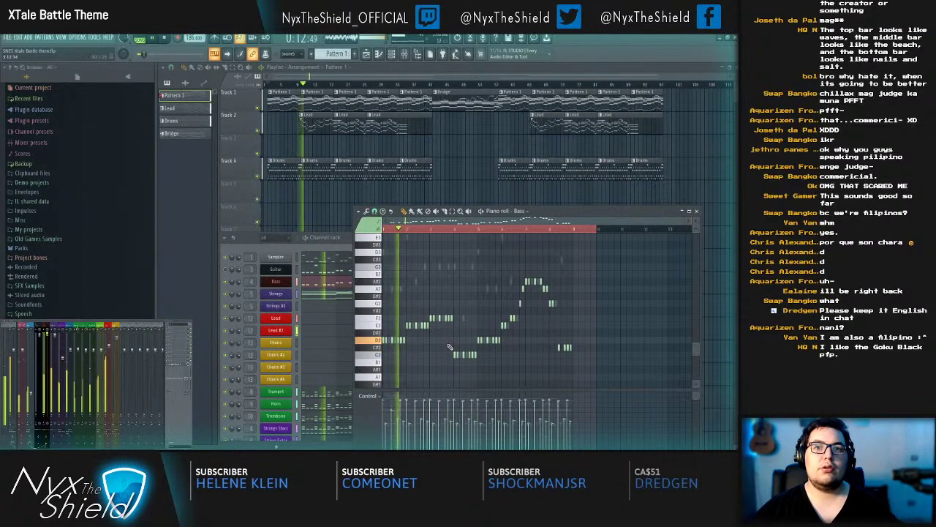
# Step: Reopen the Guitar part, select all its notes and listen to it together with the new Bass line
pyautogui.click(327, 270)
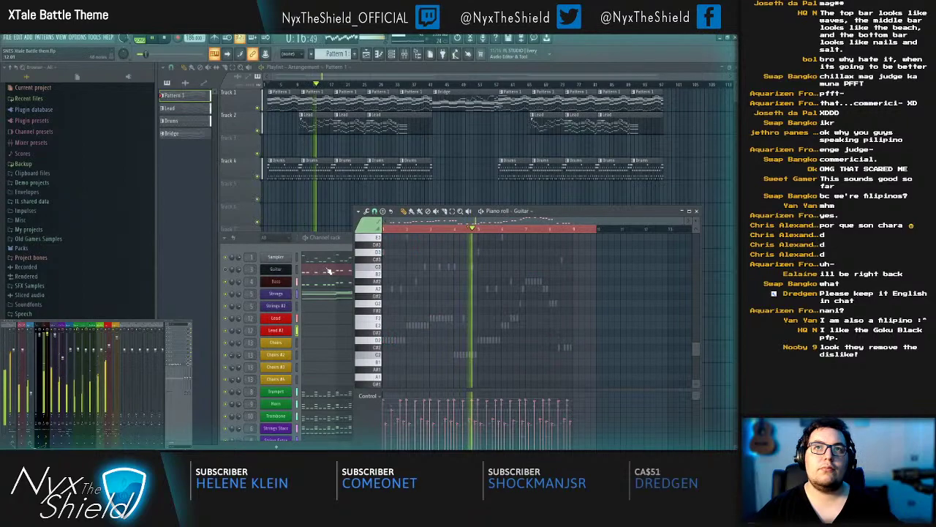
pyautogui.click(232, 269)
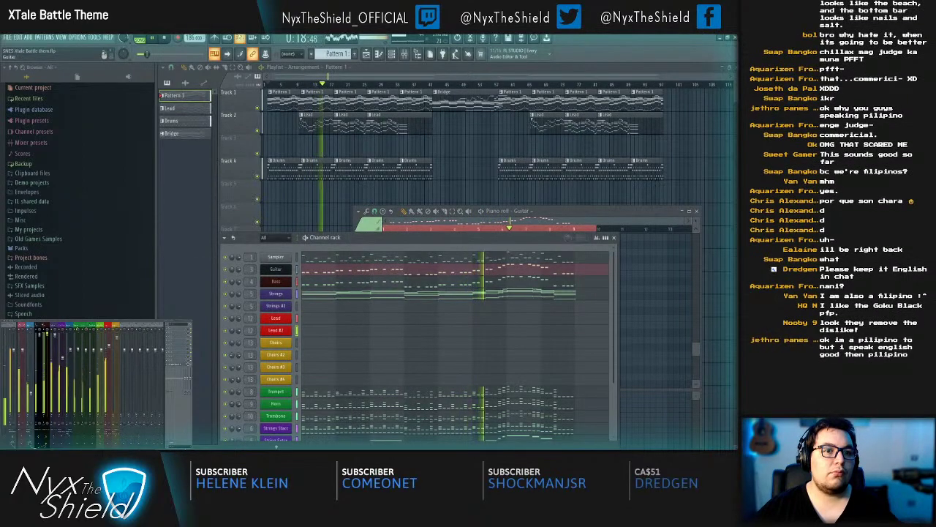
pyautogui.press('F7')
pyautogui.press('F7')
pyautogui.hotkey('ctrl', 'a')
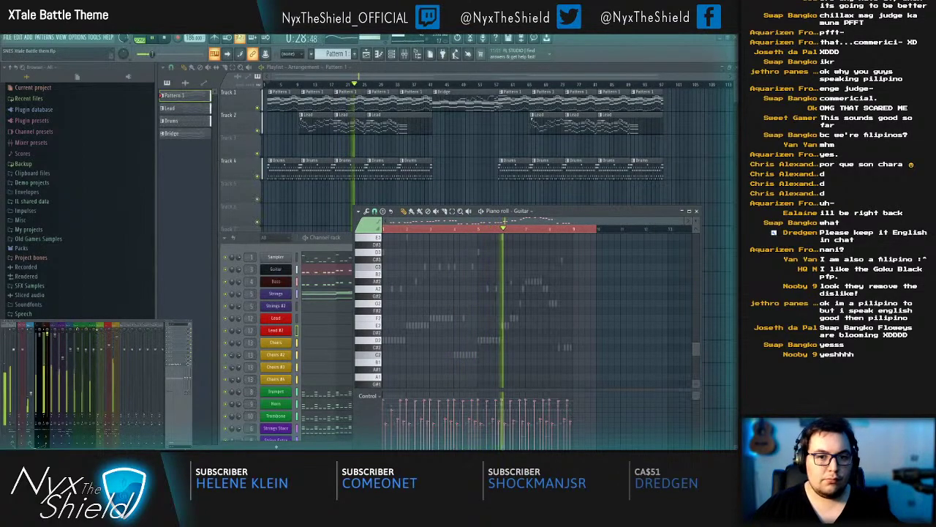
# Step: Adjust the CLA-2A compressor on the Bass mixer track to a peak reduction of 57 and a gain of 37.48
pyautogui.click(177, 344)
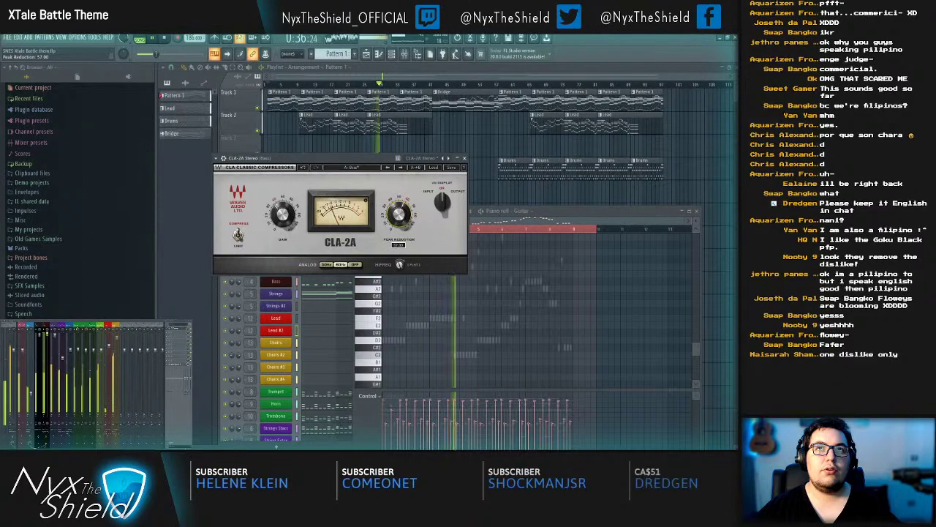
pyautogui.click(387, 168)
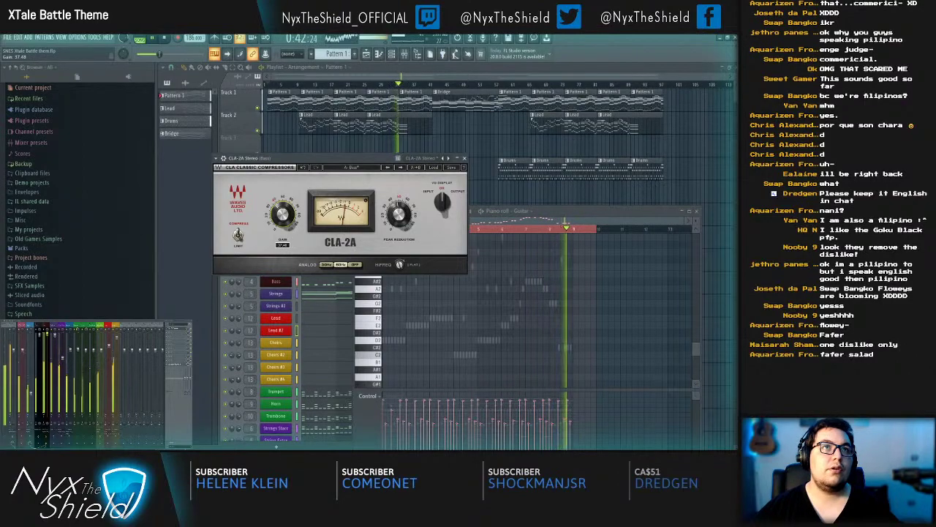
pyautogui.click(464, 158)
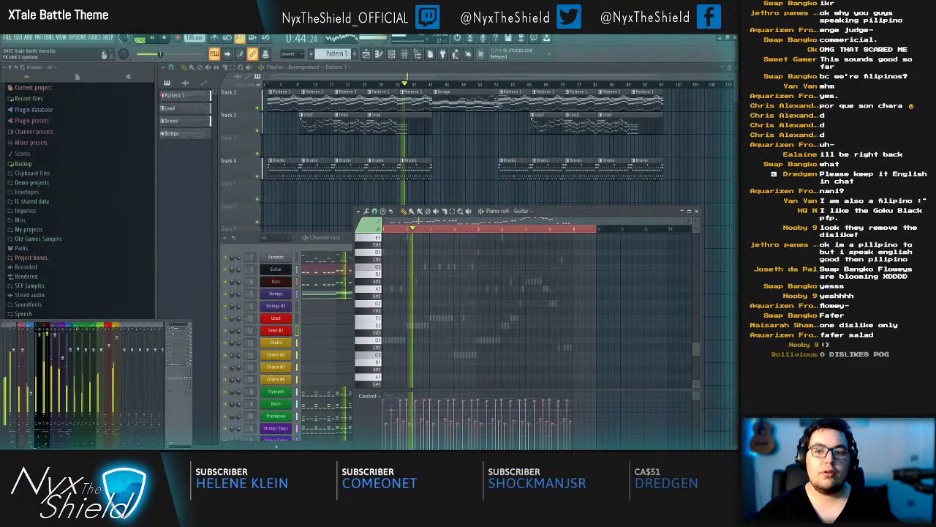
# Step: Set the low-cut band of the Bass track's Pro-Q 3 equalizer to about 60 Hz and close the open editors
pyautogui.click(177, 332)
pyautogui.click(277, 264)
pyautogui.moveTo(277, 264)
pyautogui.mouseDown()
pyautogui.moveTo(296, 260)
pyautogui.moveTo(281, 260)
pyautogui.mouseUp()
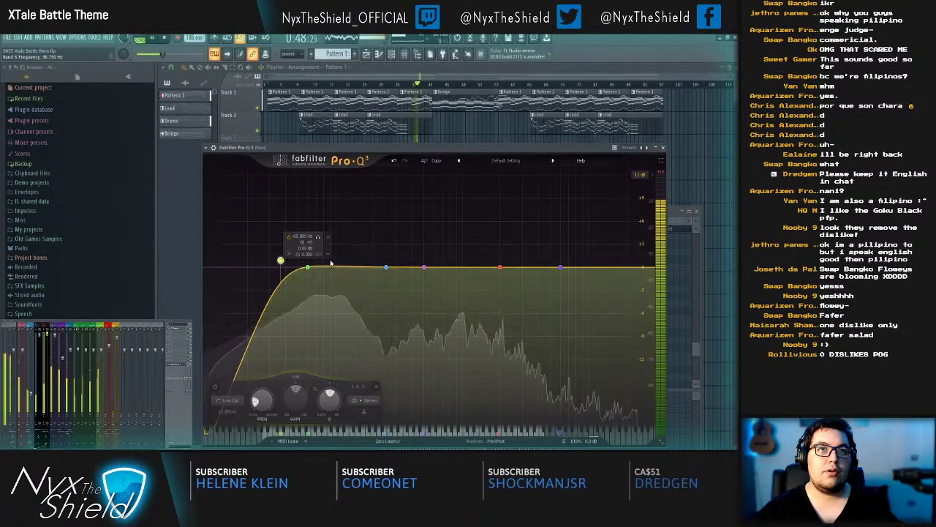
pyautogui.press('Escape')
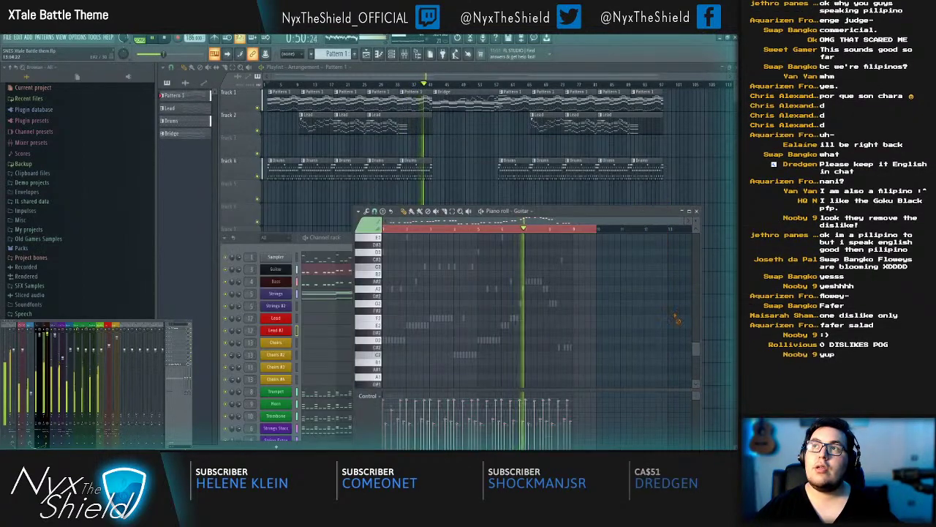
pyautogui.press('Escape')
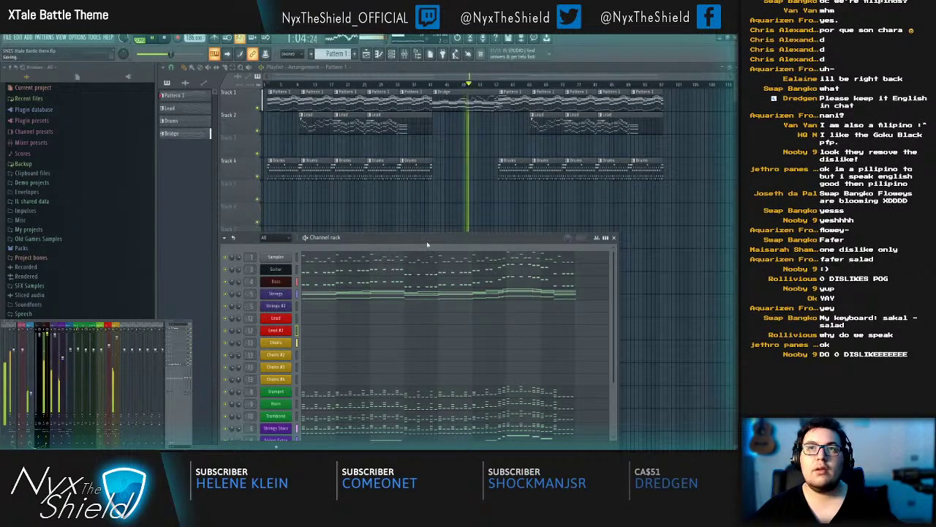
# Step: Open the Bridge pattern's Bass part and replay its long notes from an earlier bar
pyautogui.doubleClick(468, 106)
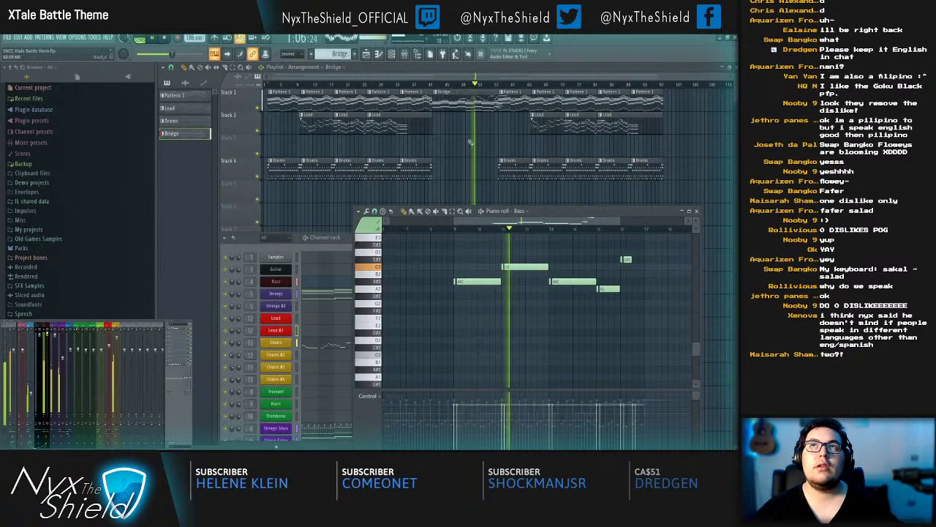
pyautogui.press('F7')
pyautogui.scroll(-2, 471, 358)
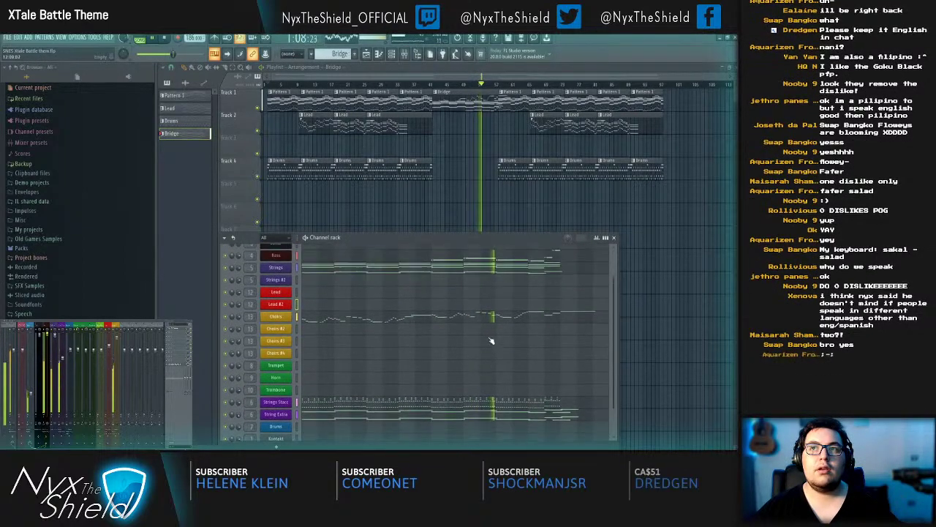
pyautogui.scroll(2, 463, 309)
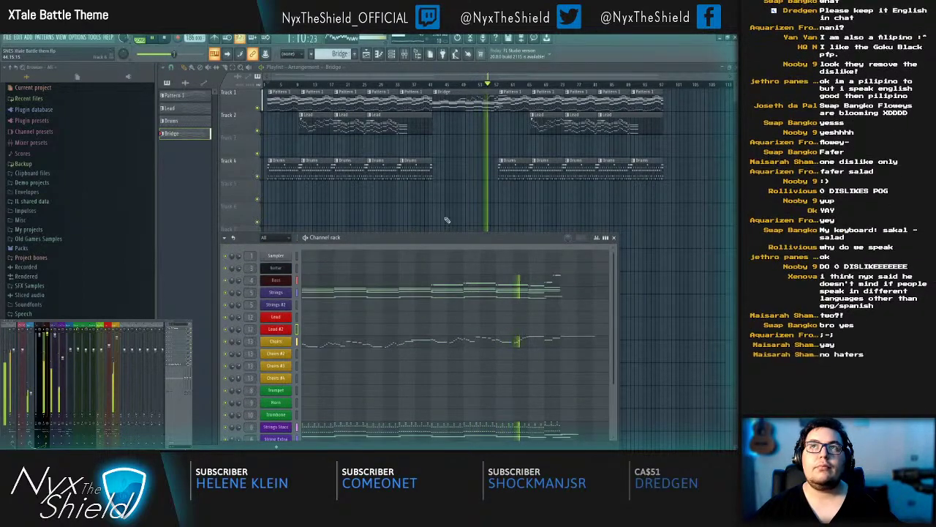
pyautogui.click(521, 280)
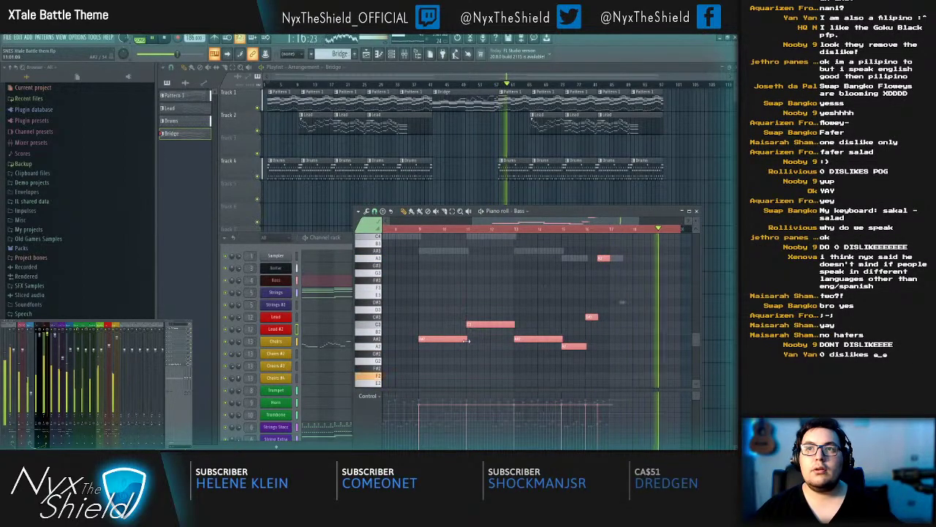
pyautogui.click(400, 231)
pyautogui.scroll(3, 469, 232)
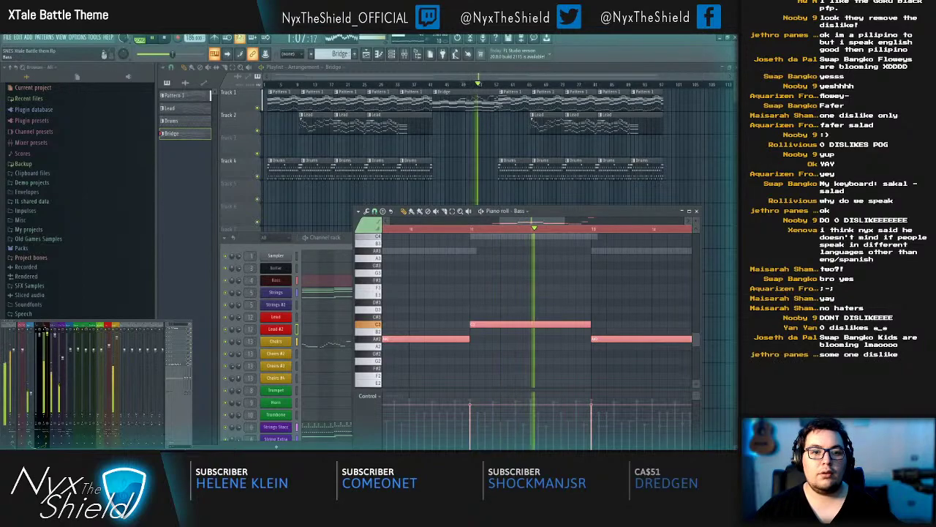
# Step: Transpose all Bass notes of the Bridge pattern down one octave
pyautogui.keyDown('ctrl'); pyautogui.click(578, 295); pyautogui.keyUp('ctrl')
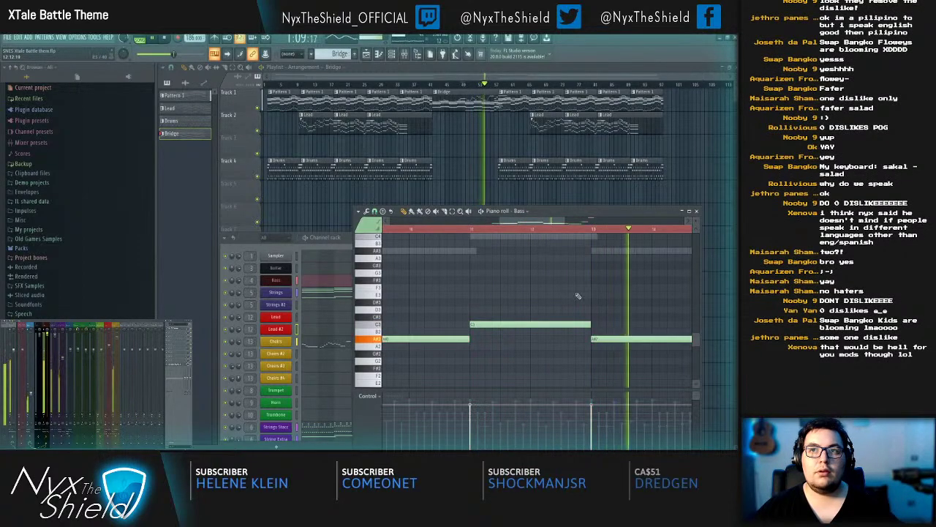
pyautogui.hotkey('ctrl', 'a')
pyautogui.hotkey('ctrl', 'Down')
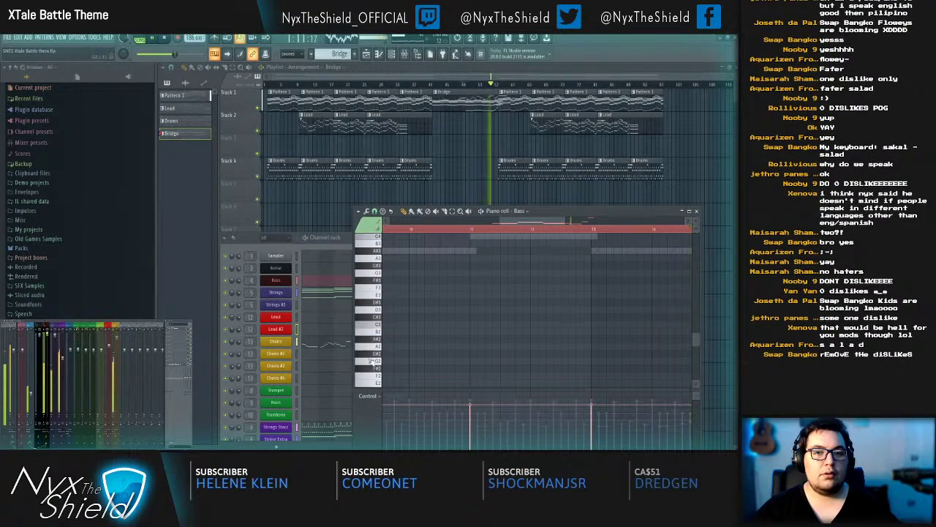
pyautogui.scroll(-4, 451, 236)
pyautogui.scroll(-4, 452, 234)
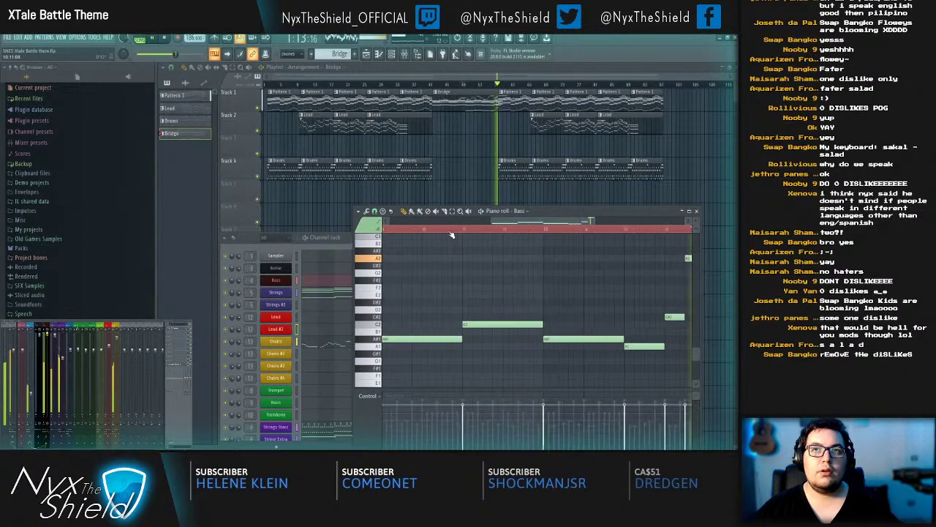
# Step: Replay the Bridge pattern's Bass line and switch the piano roll to the Strings part
pyautogui.click(428, 230)
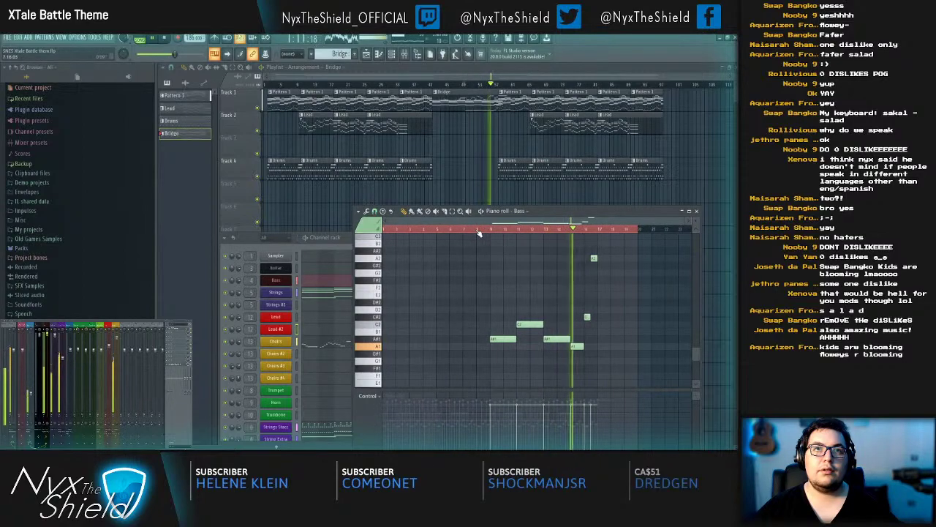
pyautogui.press('F7')
pyautogui.press('F7')
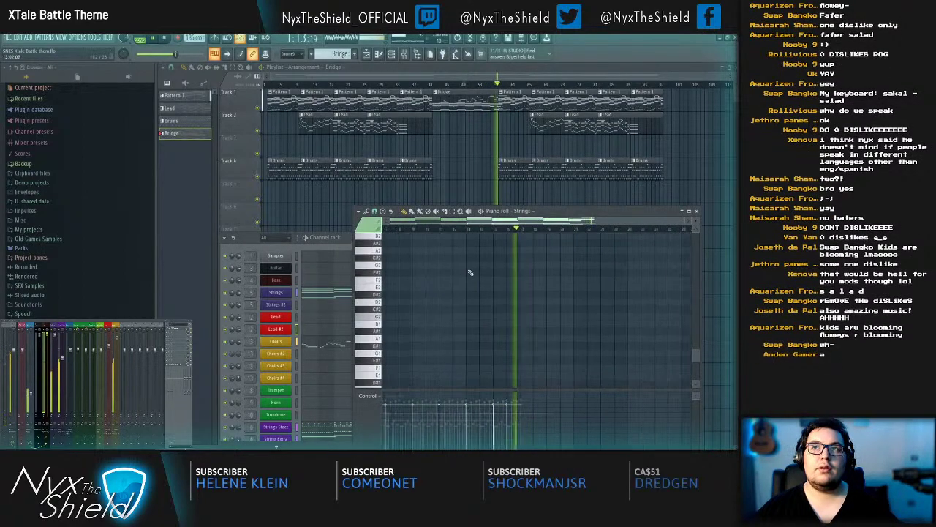
# Step: Try placing the Bass line's long notes in the Bridge's Strings part, transposed up one octave
pyautogui.hscroll(-2, 482, 228)
pyautogui.click(483, 229)
pyautogui.scroll(3, 574, 235)
pyautogui.scroll(-3, 574, 235)
pyautogui.scroll(-7, 546, 294)
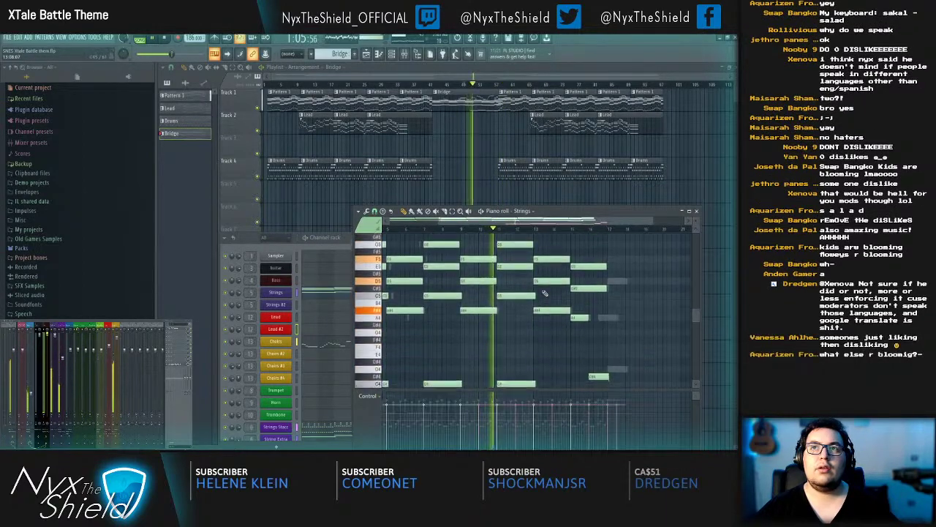
pyautogui.moveTo(496, 350); pyautogui.dragTo(479, 353)
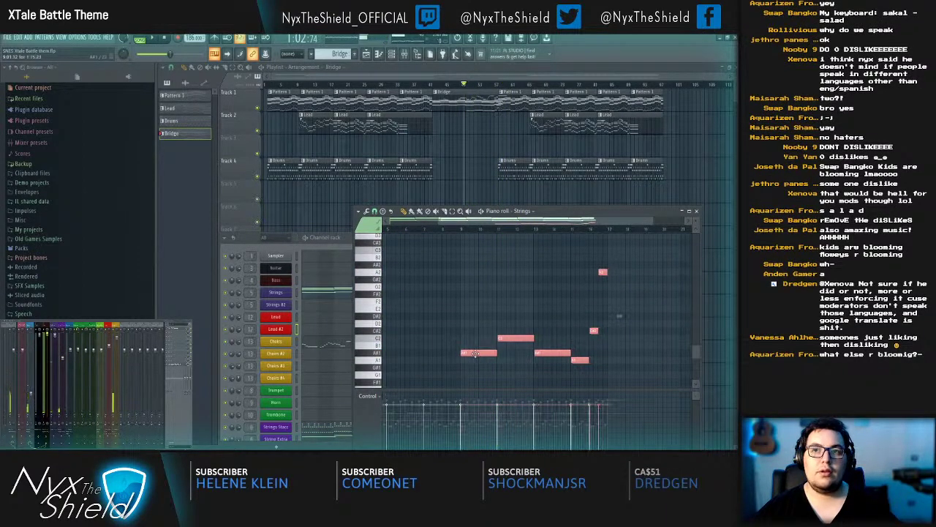
pyautogui.hotkey('ctrl', 'Up')
pyautogui.press('space')
pyautogui.scroll(3, 491, 278)
pyautogui.scroll(3, 470, 230)
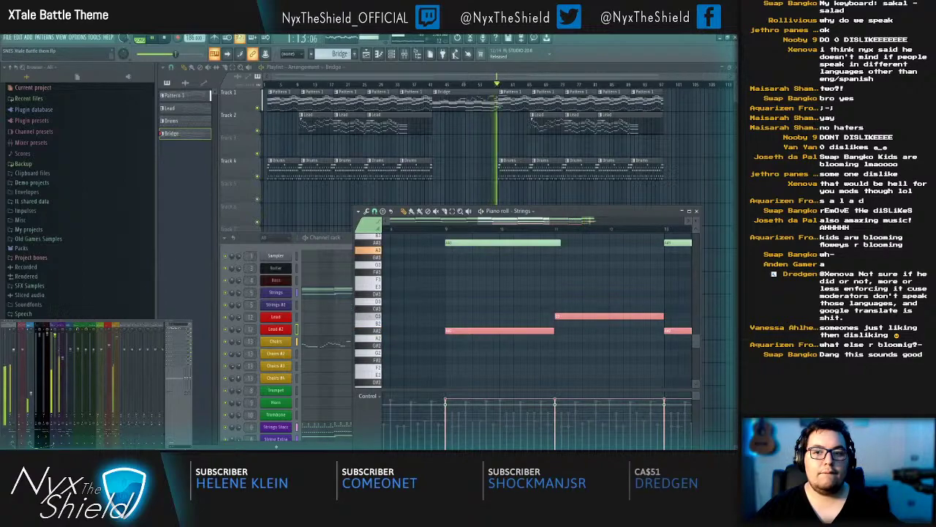
# Step: Remove the added bass-line notes from the Strings part and return to the Bridge's Bass part
pyautogui.click(379, 333)
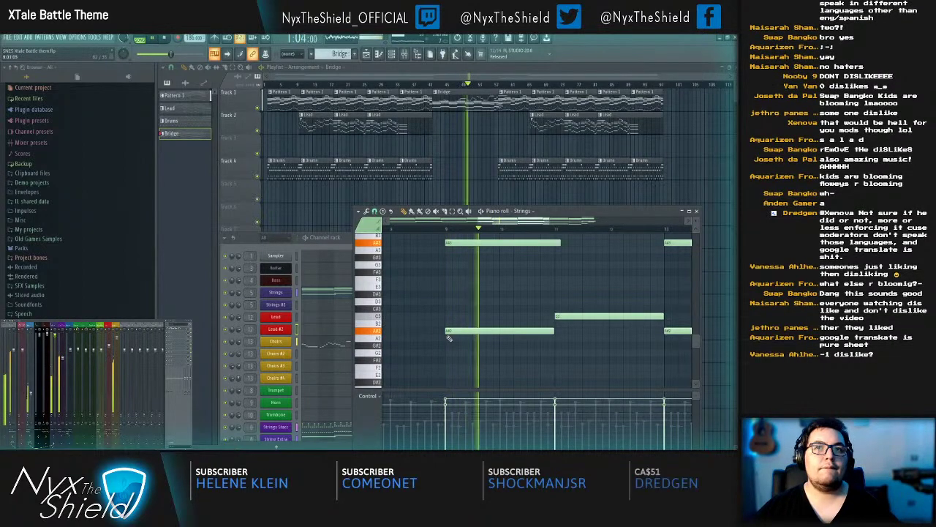
pyautogui.hotkey('ctrl', 'z')
pyautogui.hotkey('ctrl', 'x')
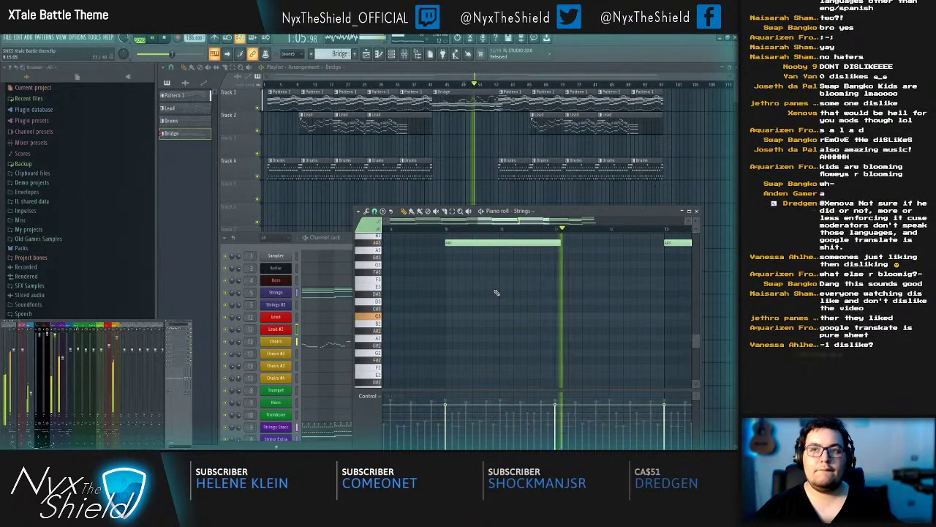
pyautogui.click(328, 274)
pyautogui.click(332, 282)
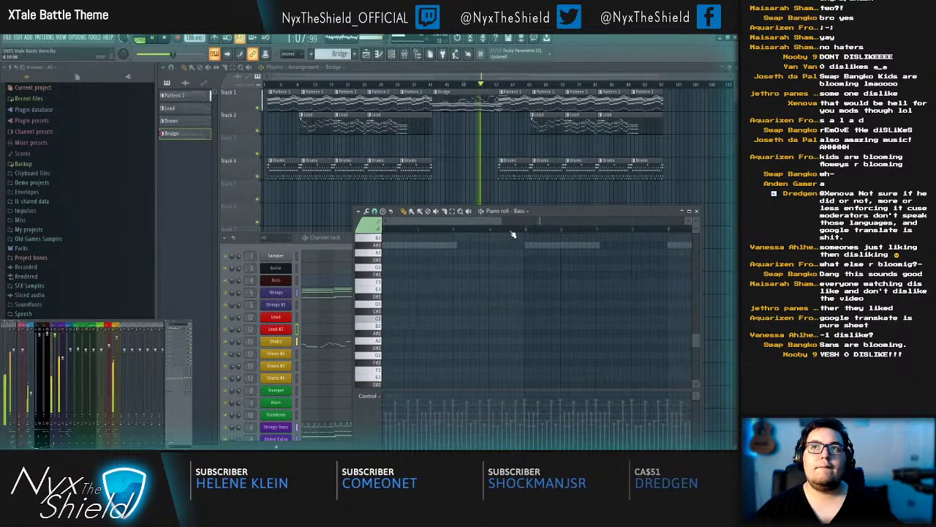
pyautogui.scroll(-3, 513, 234)
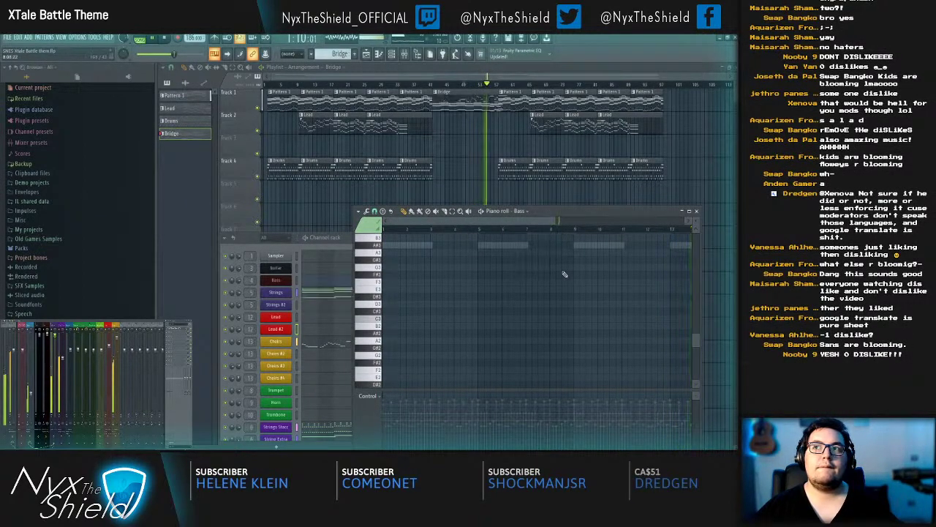
pyautogui.scroll(-4, 599, 307)
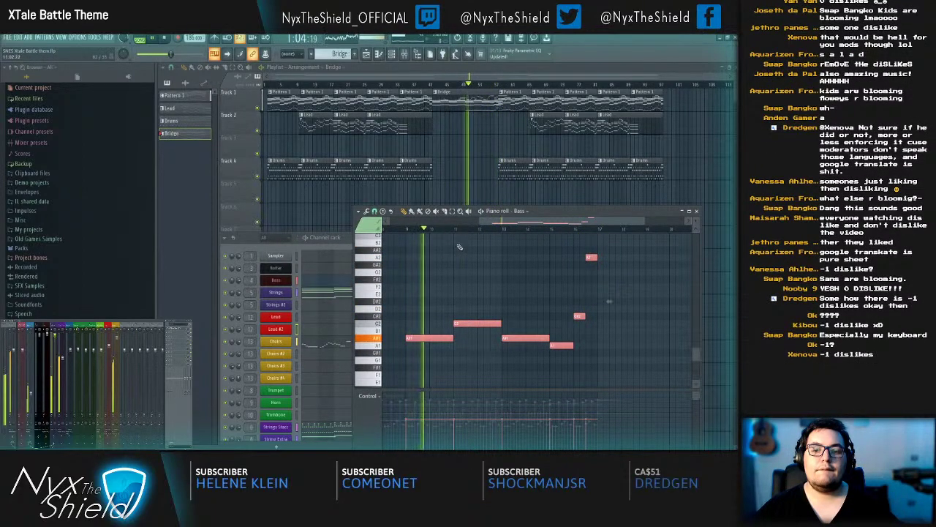
# Step: Try transposing all Bass notes of the Bridge pattern up one octave
pyautogui.hotkey('ctrl', 'd')
pyautogui.hotkey('ctrl', 'a')
pyautogui.hotkey('ctrl', 'Up')
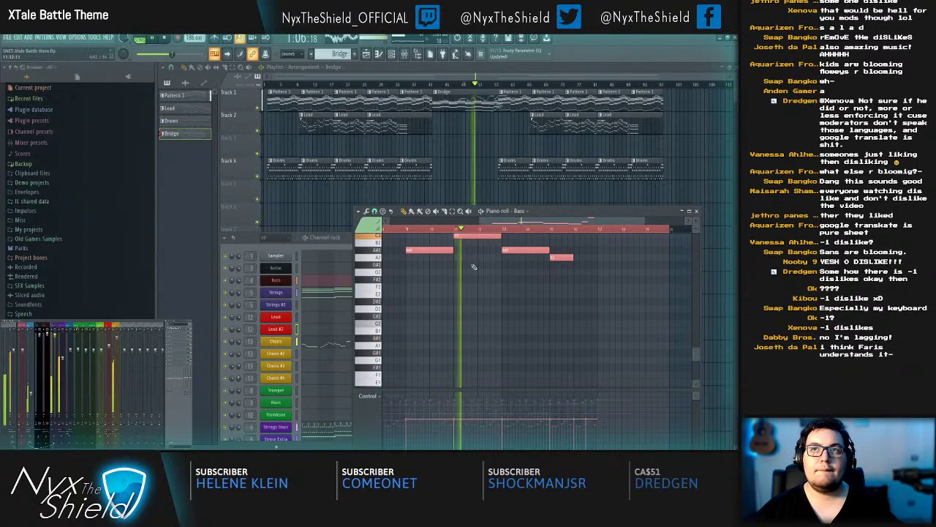
pyautogui.scroll(2, 473, 263)
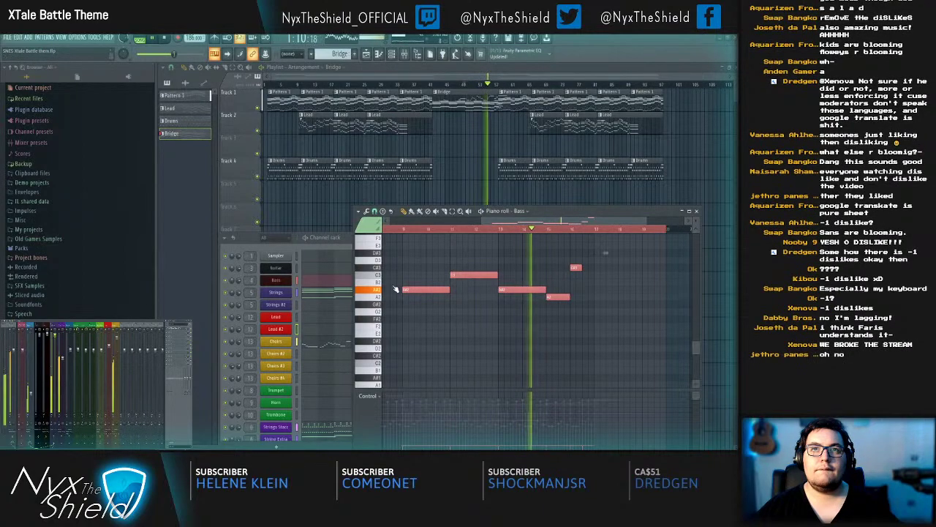
# Step: Check the Bass channel's Kontakt instrument and put the Bridge's Bass notes back in the lower octave
pyautogui.click(284, 283)
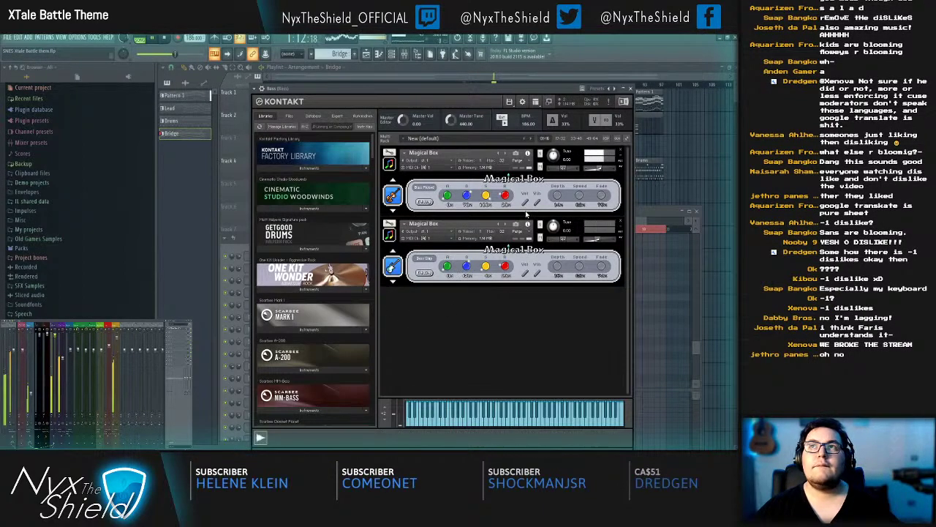
pyautogui.click(631, 89)
pyautogui.keyDown('ctrl'); pyautogui.click(593, 299); pyautogui.keyUp('ctrl')
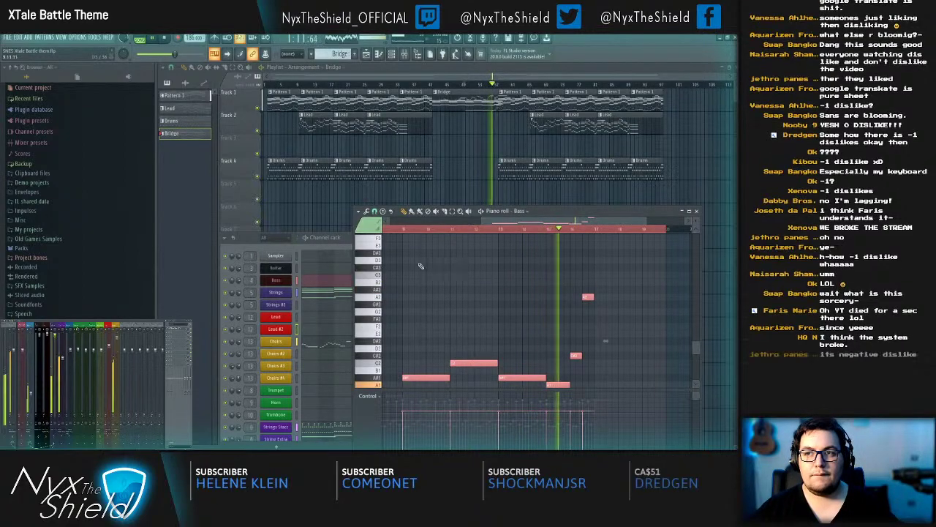
pyautogui.press('Escape')
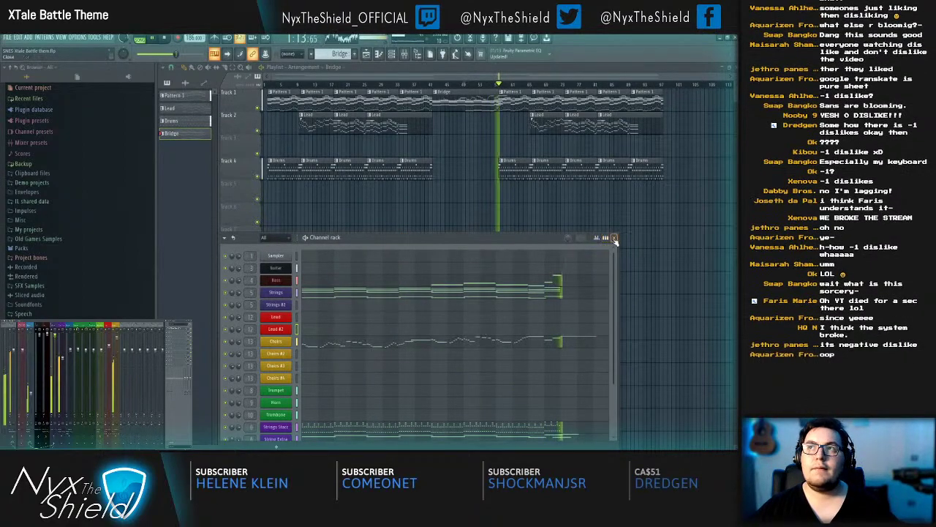
# Step: Switch to Pattern 1 and open its Bass part in the piano roll
pyautogui.click(615, 238)
pyautogui.doubleClick(505, 91)
pyautogui.press('Escape')
pyautogui.press('F6')
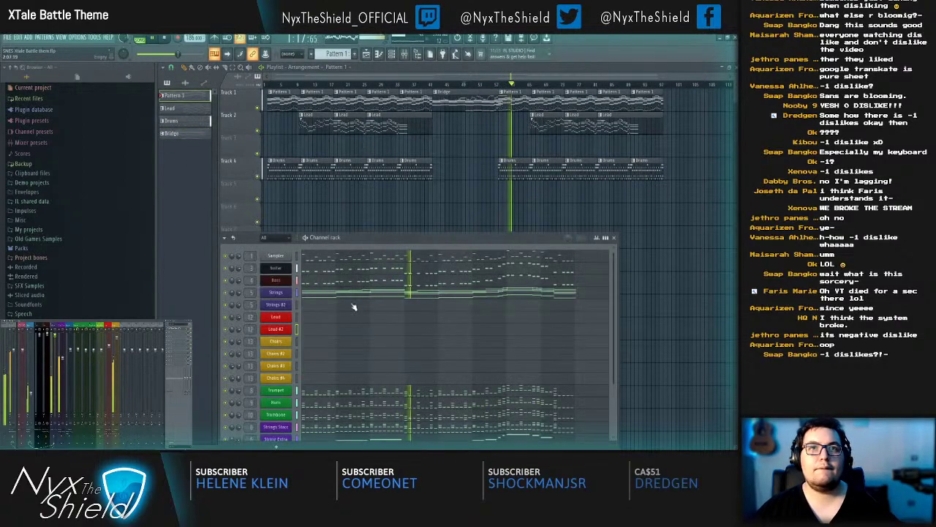
pyautogui.click(327, 279)
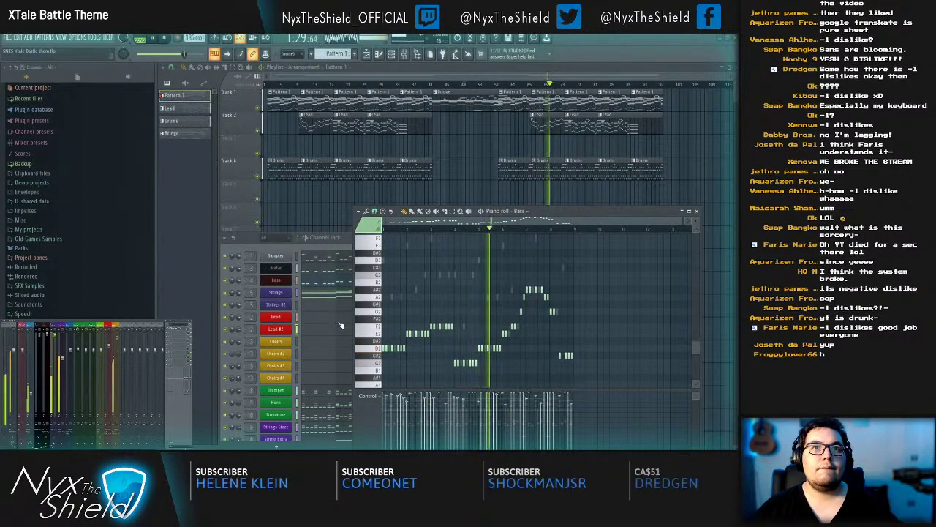
# Step: Try randomizing the levels of Pattern 1's Bass notes and return to the playlist
pyautogui.hotkey('alt', 'r')
pyautogui.hotkey('ctrl', 'z')
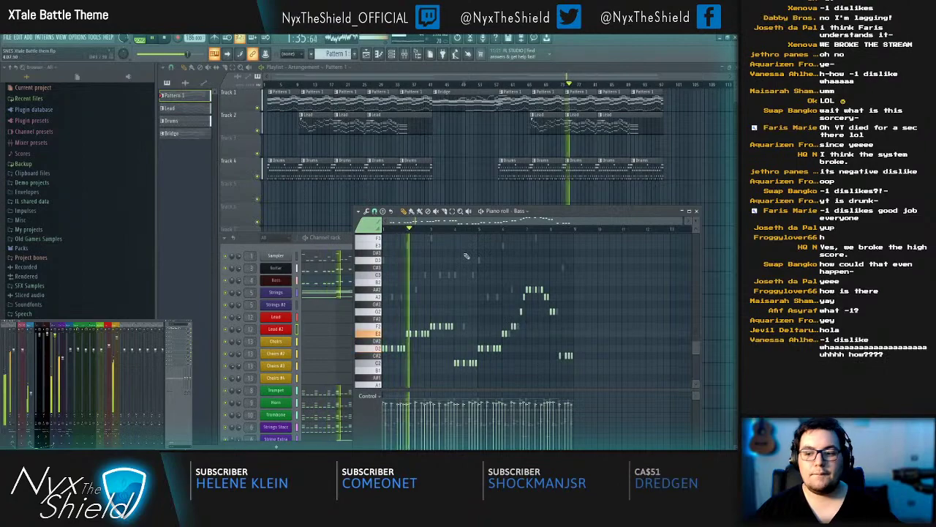
pyautogui.press('Escape')
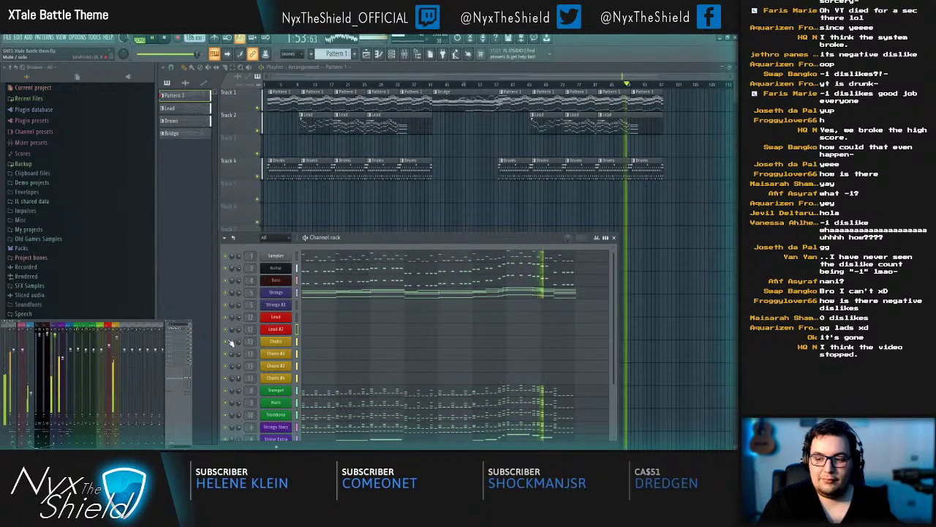
pyautogui.press('F6')
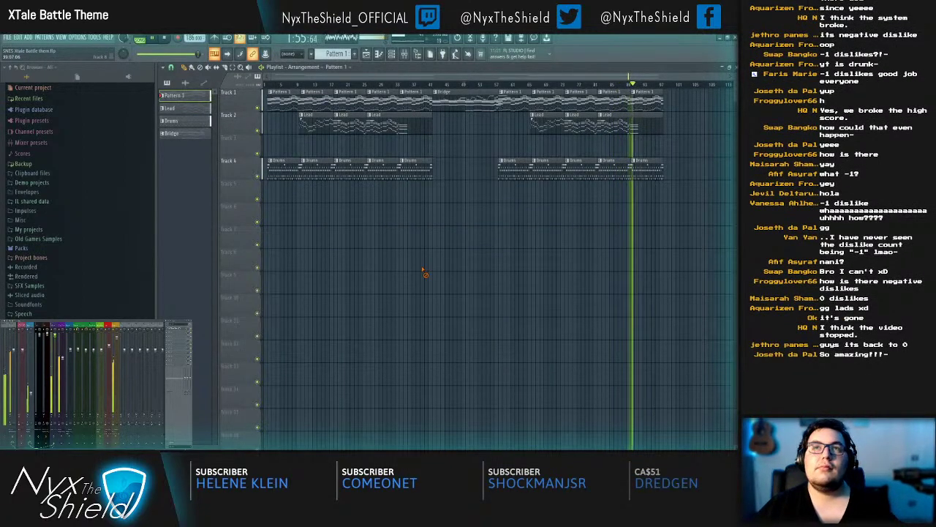
# Step: Save the project and play through the whole arrangement
pyautogui.hotkey('ctrl', 's')
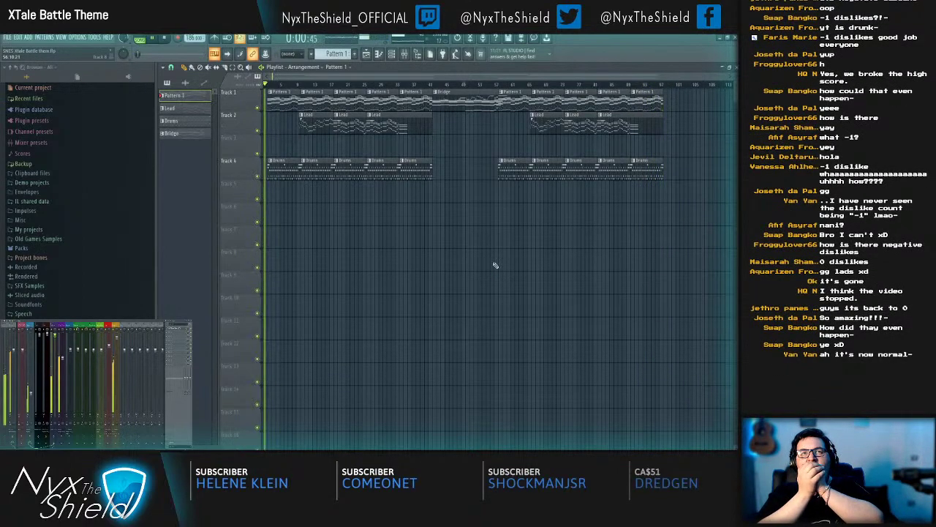
pyautogui.hotkey('ctrl', 's')
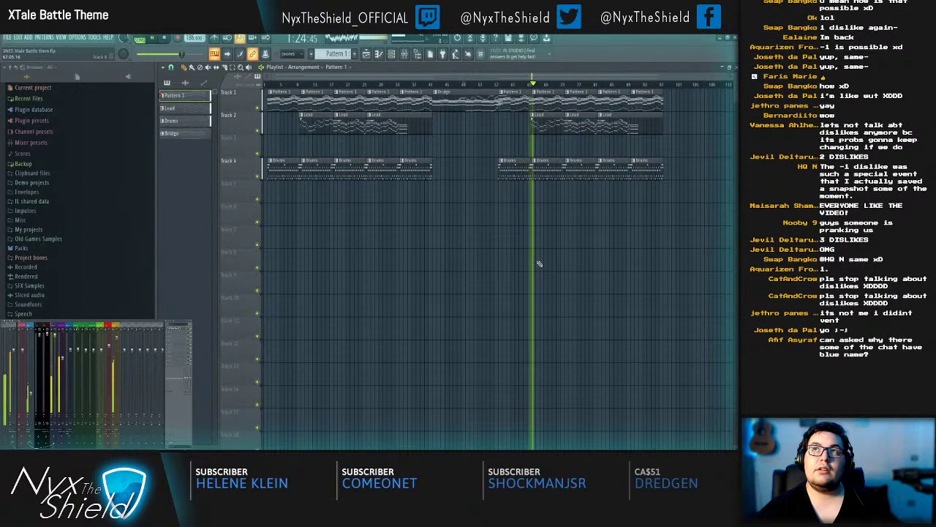
pyautogui.press('space')
pyautogui.hotkey('ctrl', 's')
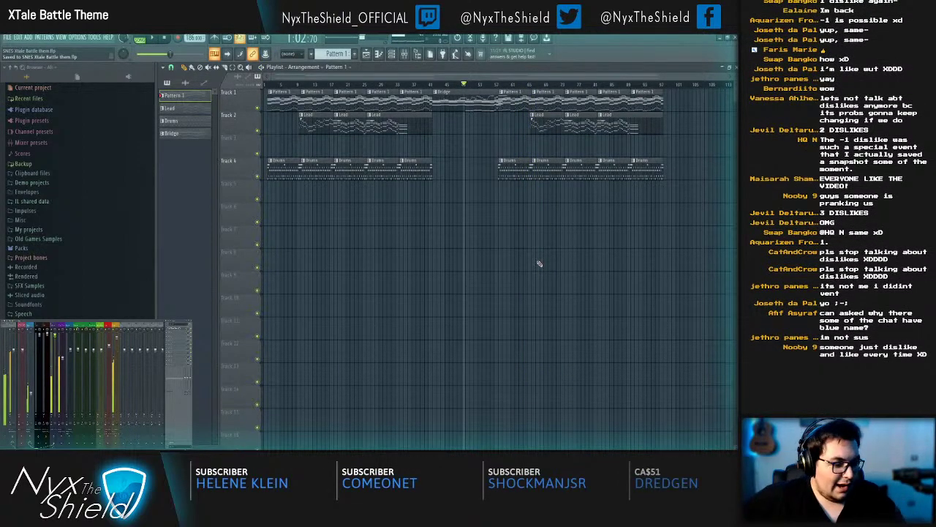